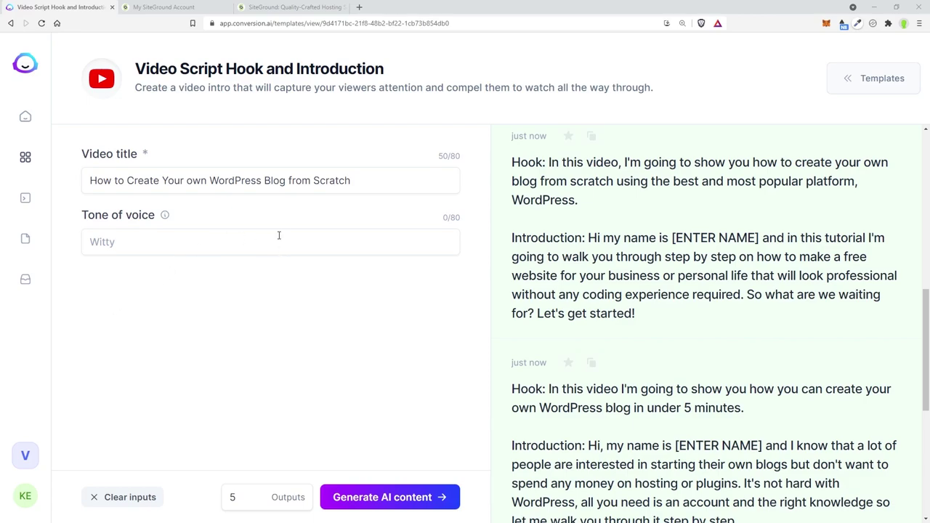
Step: Look over the web hosting sale offer on SiteGround's public homepage
left_click(283, 9)
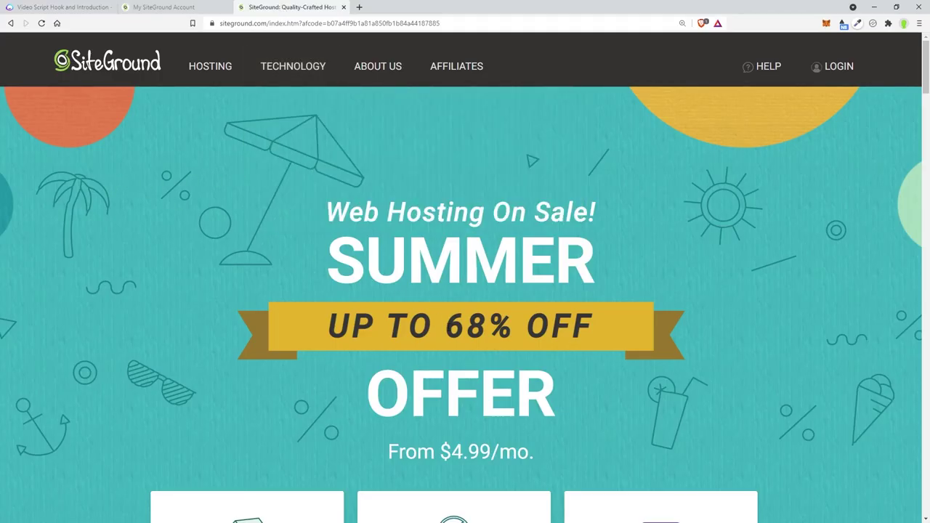
left_click_drag(441, 325, 515, 325)
left_click(269, 252)
Step: Start adding a new website from the SiteGround account, using the existing domain wildfog.com
key("ctrl+shift+Tab")
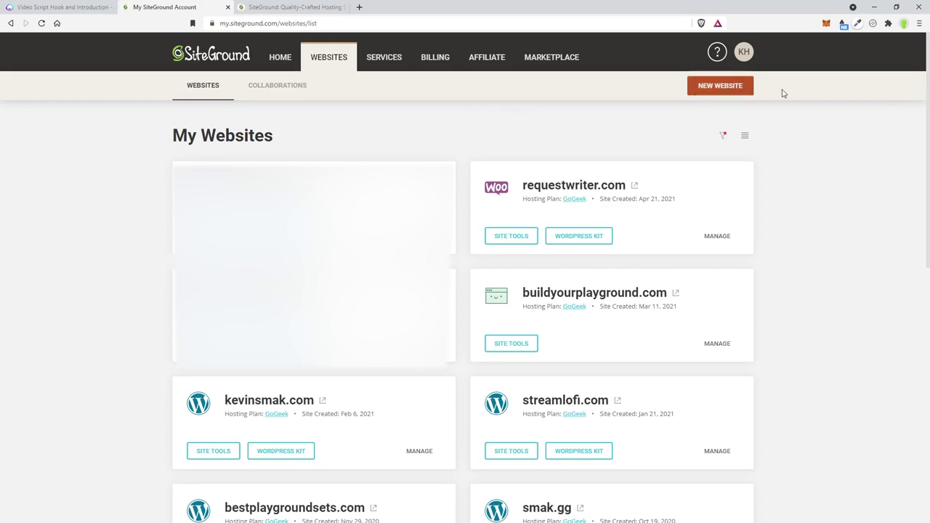
left_click(720, 89)
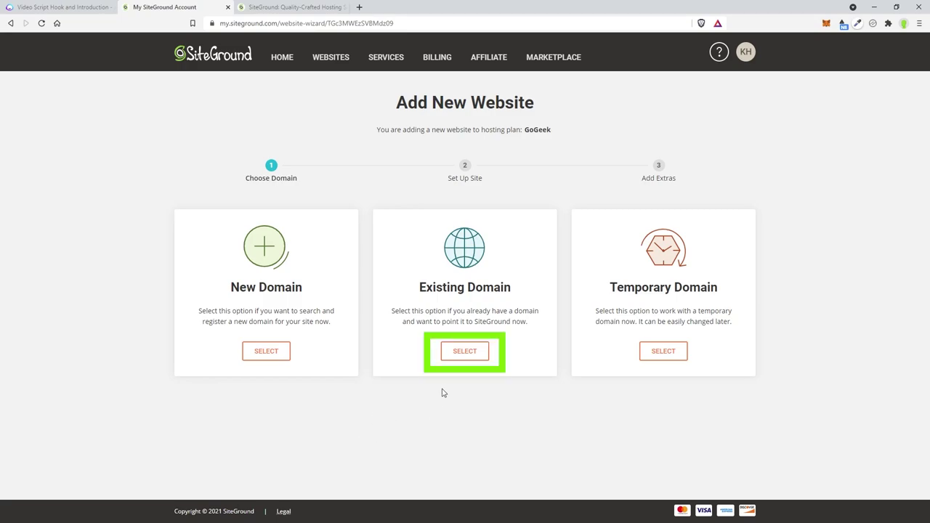
left_click(462, 351)
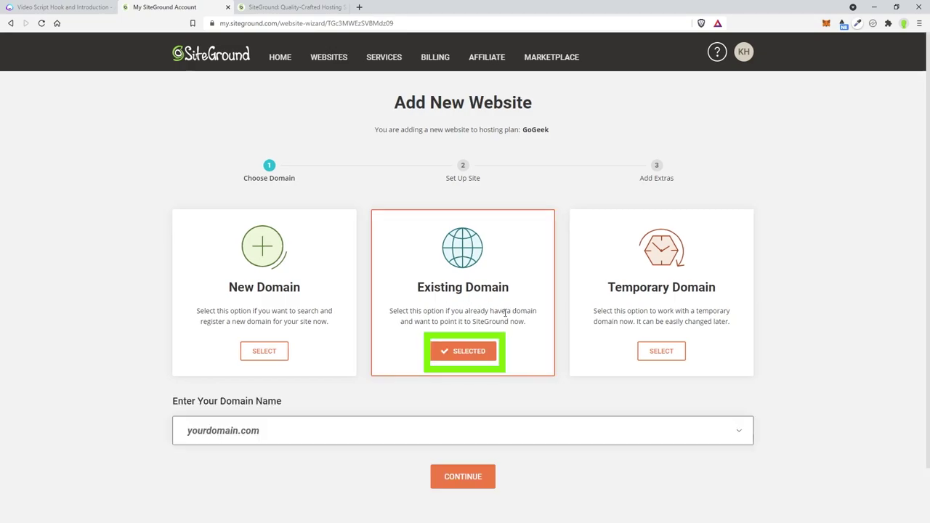
scroll(488, 313, "down", 1)
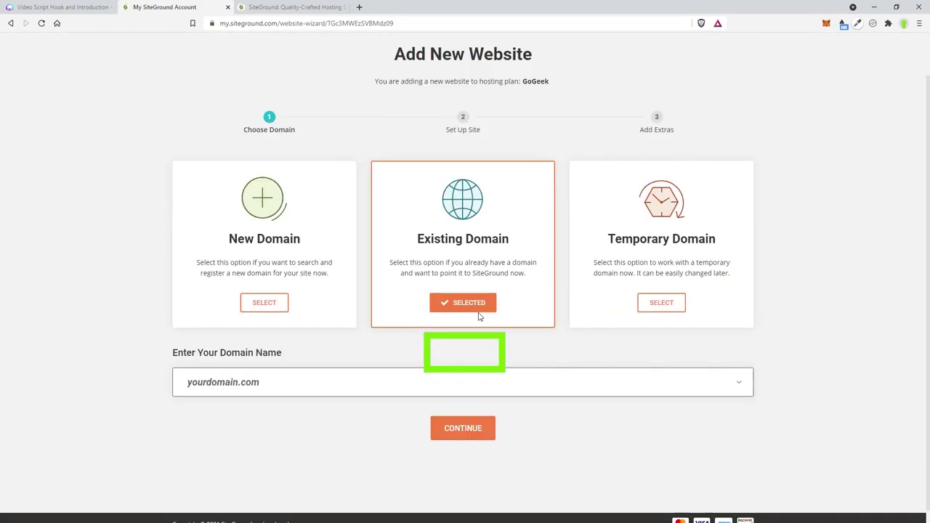
left_click(740, 383)
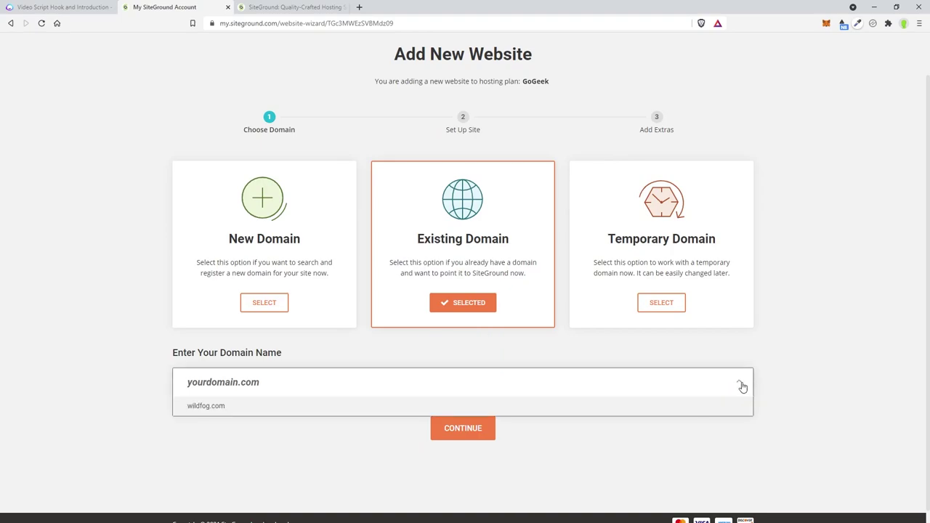
left_click(204, 409)
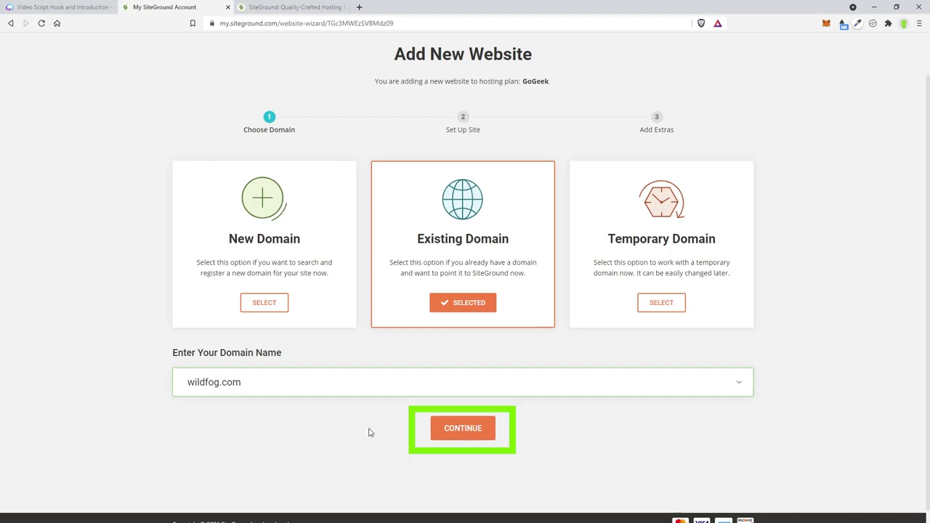
left_click(463, 431)
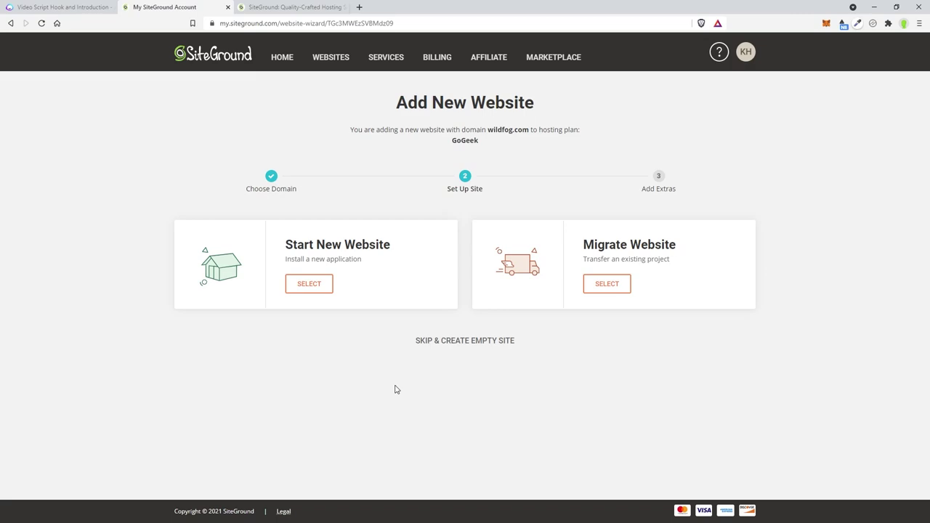
Step: Set up wildfog.com as a new website with the WordPress application and add the Domain Privacy extra
left_click(305, 288)
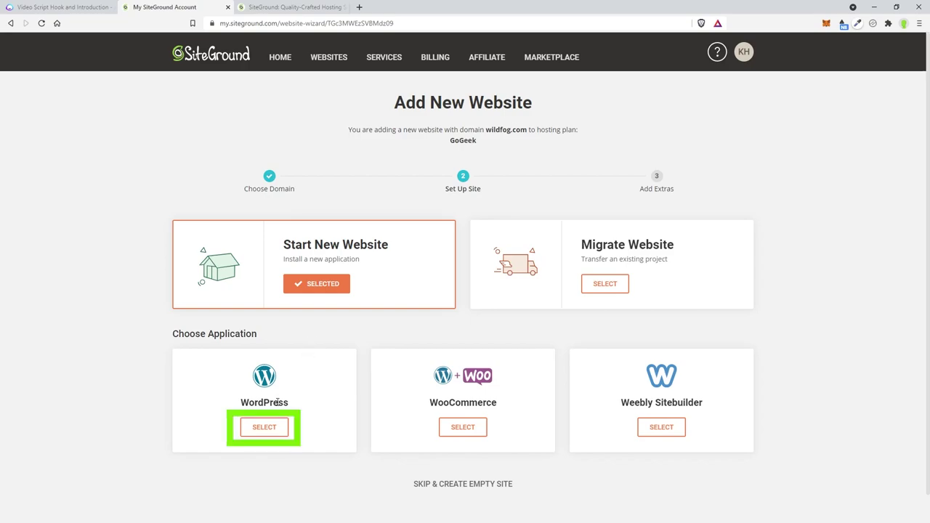
left_click(264, 429)
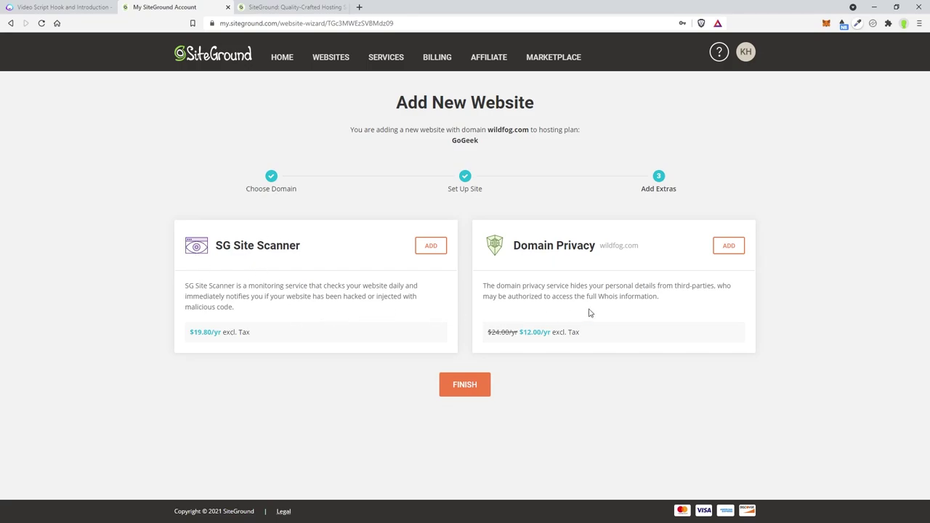
left_click(729, 247)
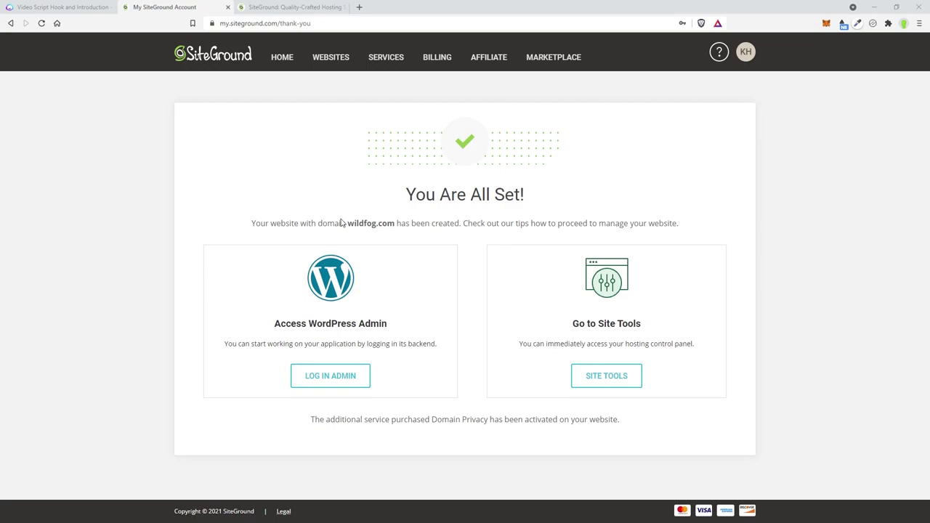
Step: Install a Let's Encrypt SSL certificate for wildfog.com in the site's SSL Manager
left_click(611, 382)
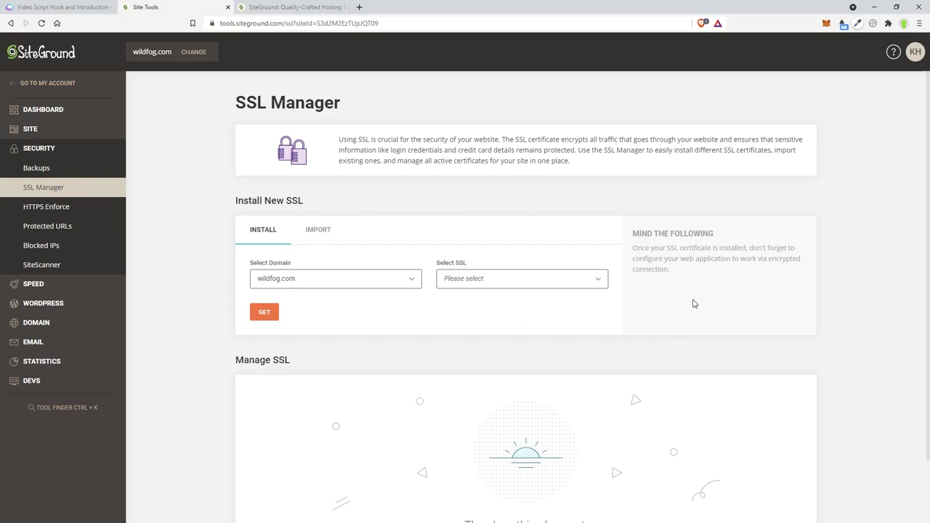
left_click(545, 280)
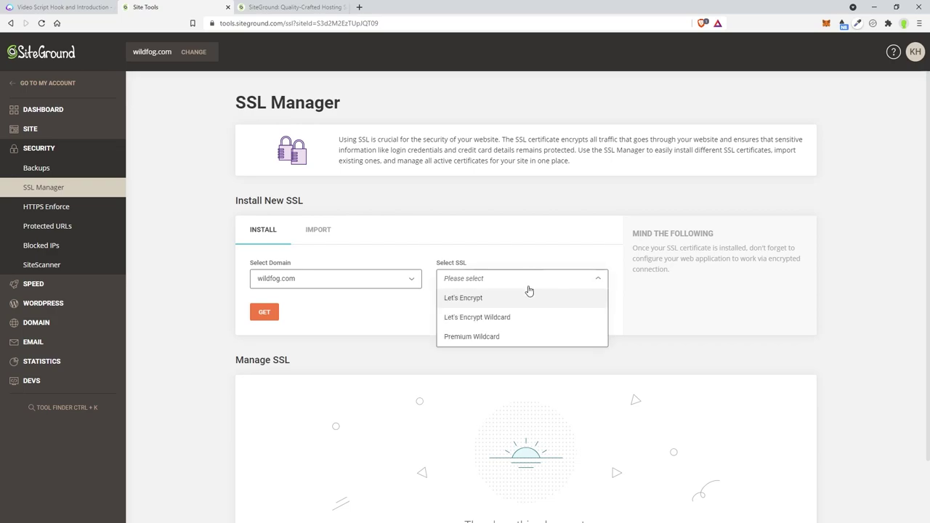
left_click(473, 301)
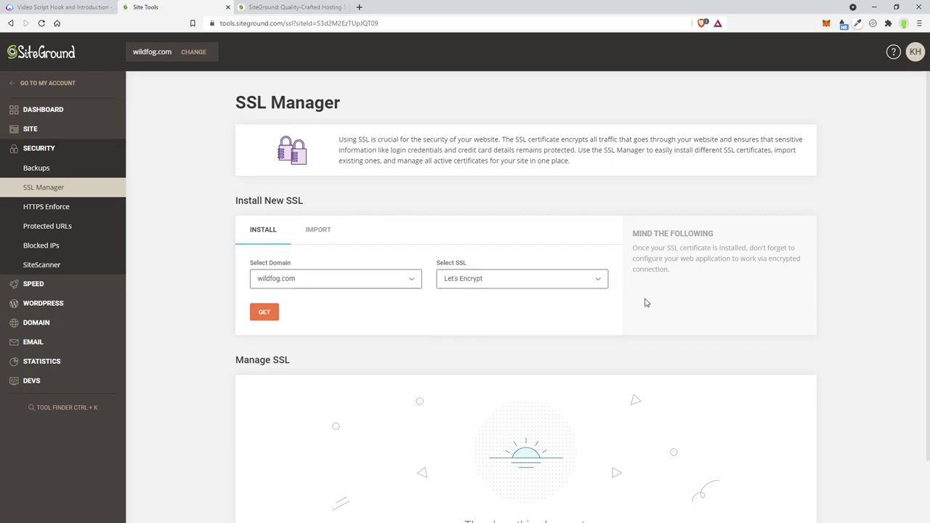
left_click(264, 312)
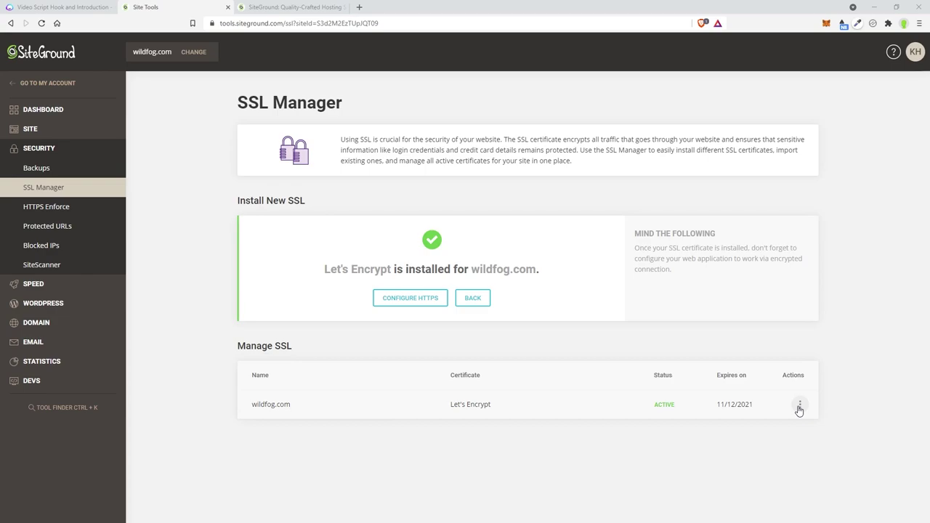
Step: Turn on HTTPS Enforce for wildfog.com
left_click(800, 406)
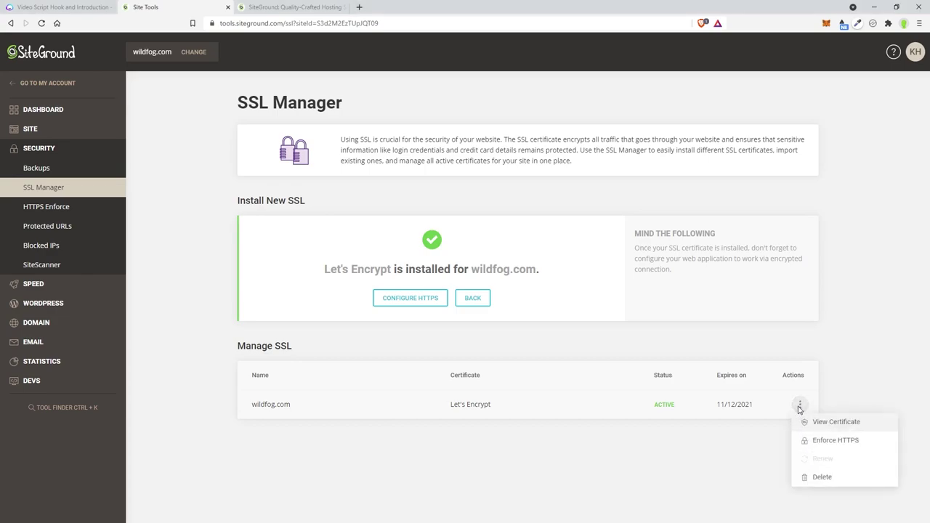
left_click(836, 441)
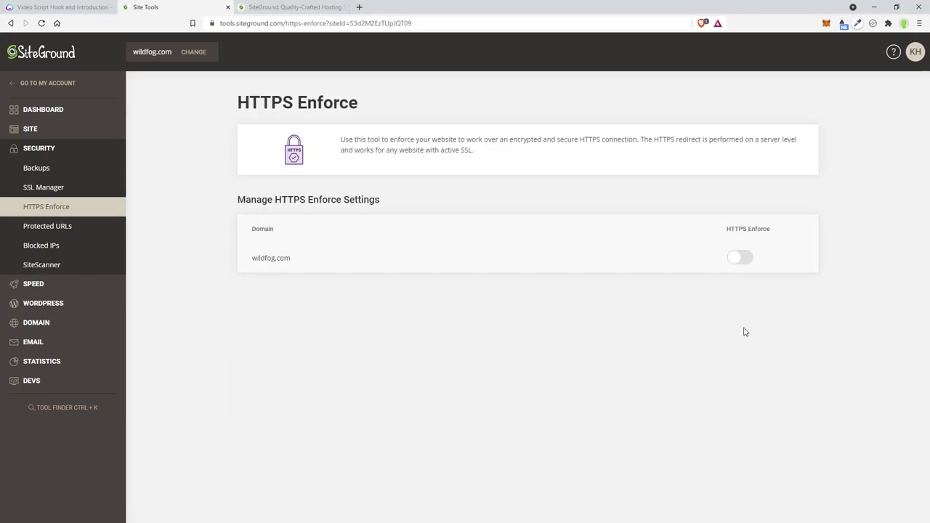
left_click(742, 257)
Step: Return to the account's website list and open the WordPress admin of wildfog.com through its WordPress Kit
left_click(42, 86)
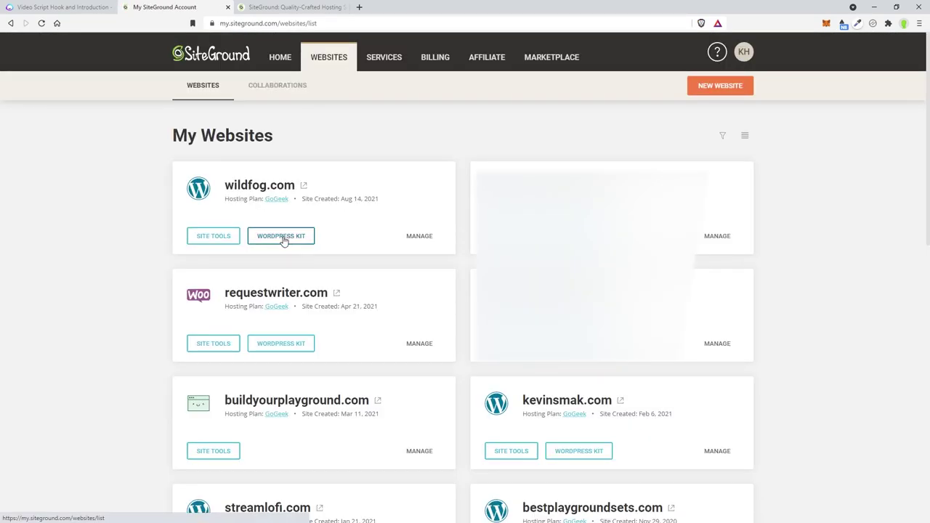
left_click(283, 240)
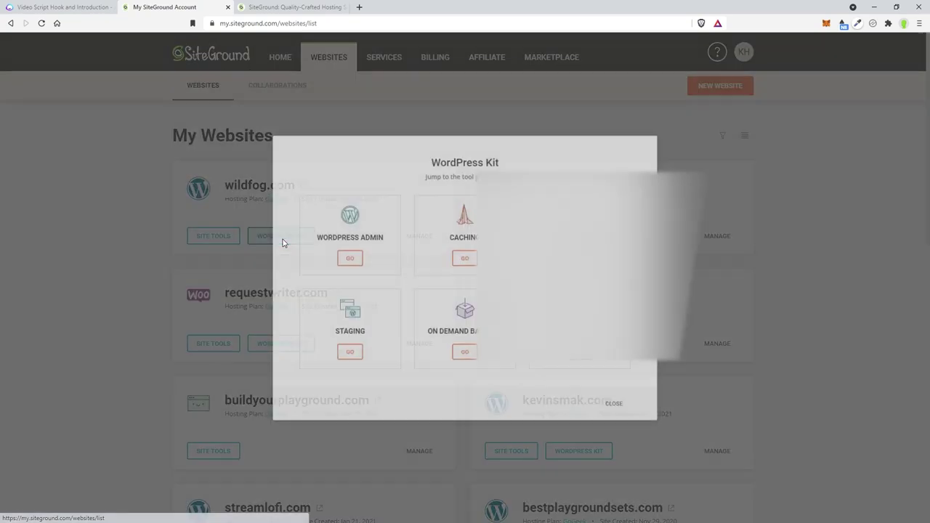
left_click(338, 258)
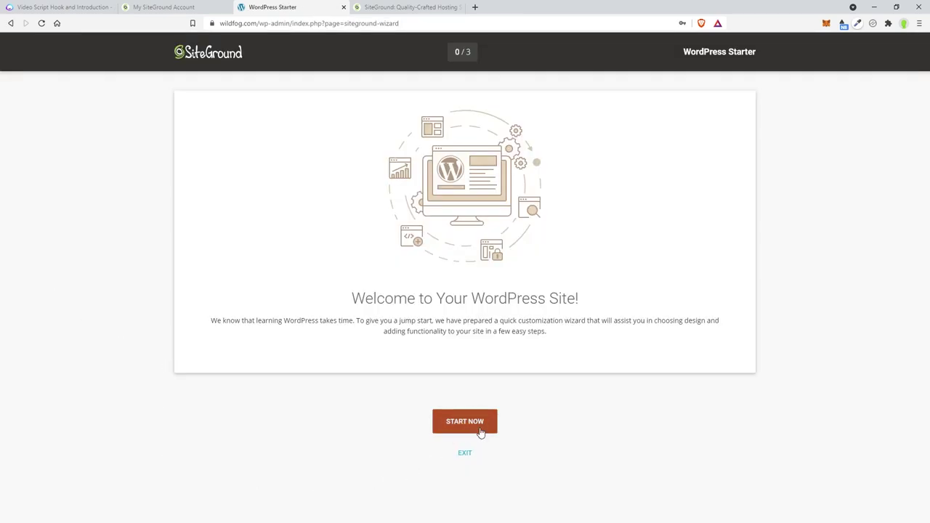
Step: Start the WordPress Starter wizard, browse the offered designs and continue with the default Twenty Twenty-One theme
left_click(471, 425)
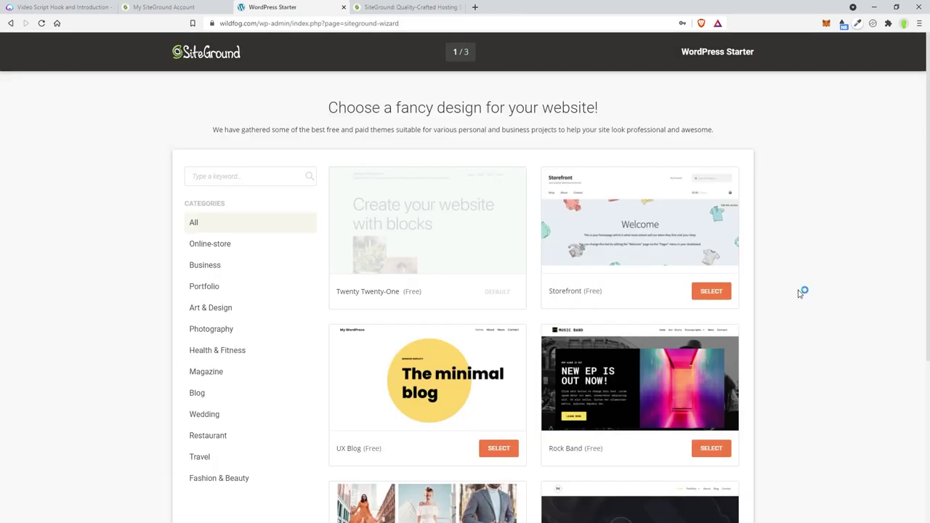
scroll(791, 289, "down", 15)
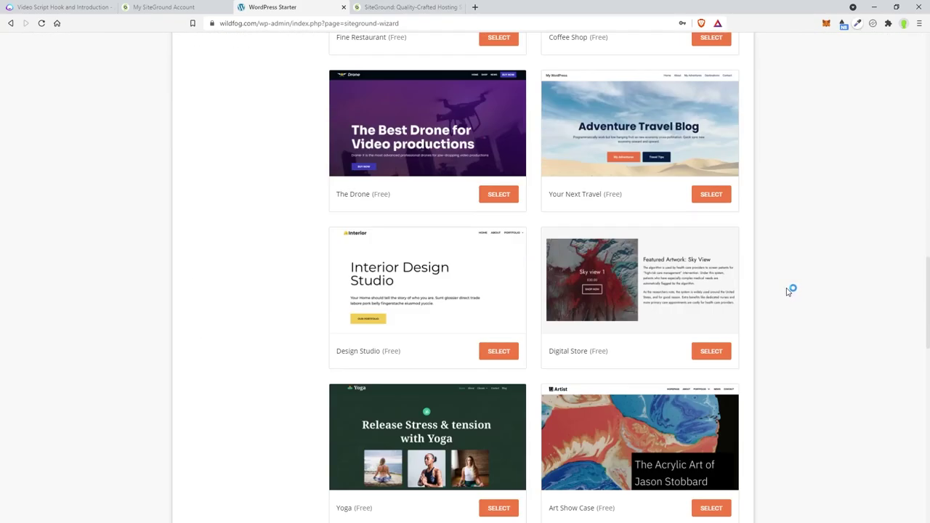
scroll(787, 291, "down", 5)
middle_click(786, 288)
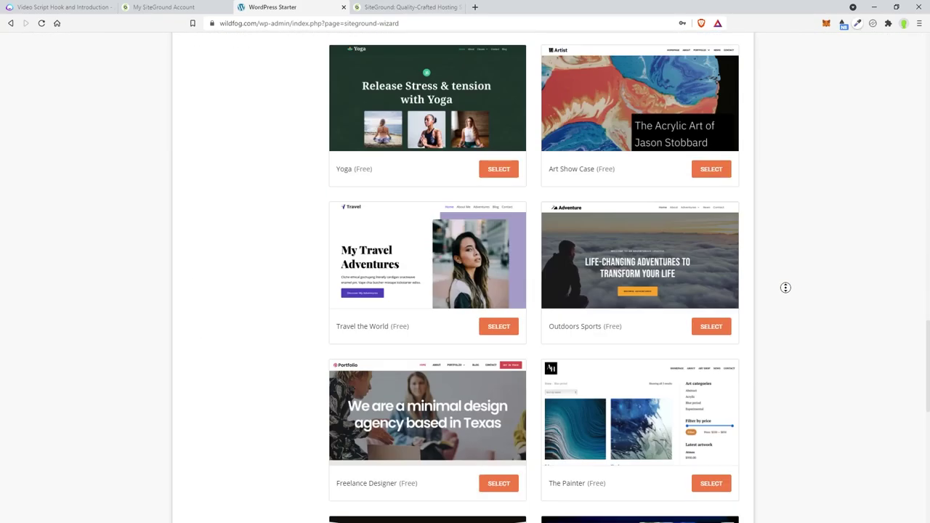
scroll(779, 300, "down", 15)
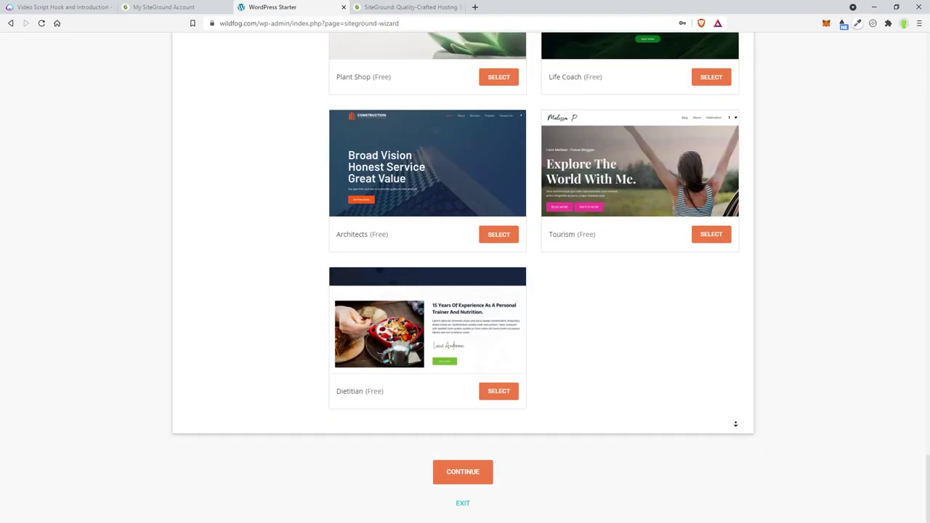
left_click(459, 482)
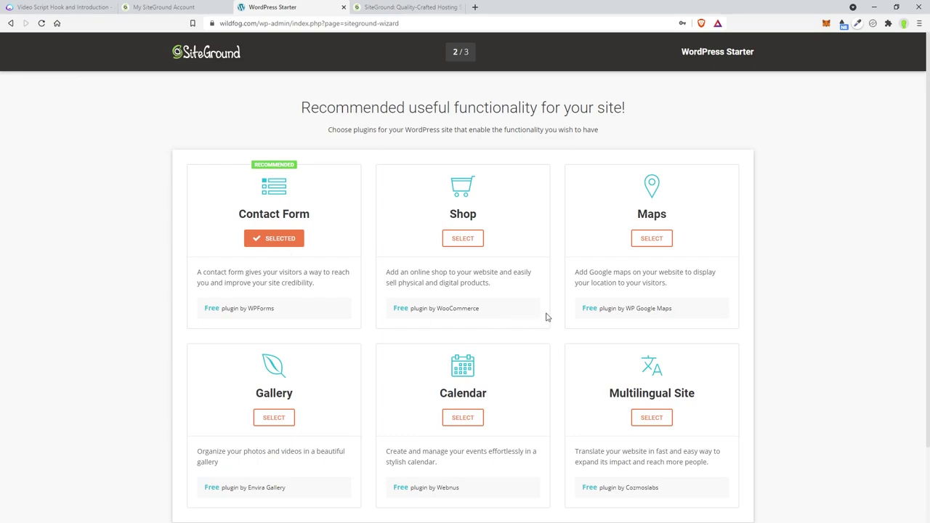
Step: Complete the wizard with only the preselected Contact Form plugin and no marketing plugins, and go to the WordPress dashboard
scroll(547, 317, "down", 1)
scroll(547, 318, "down", 1)
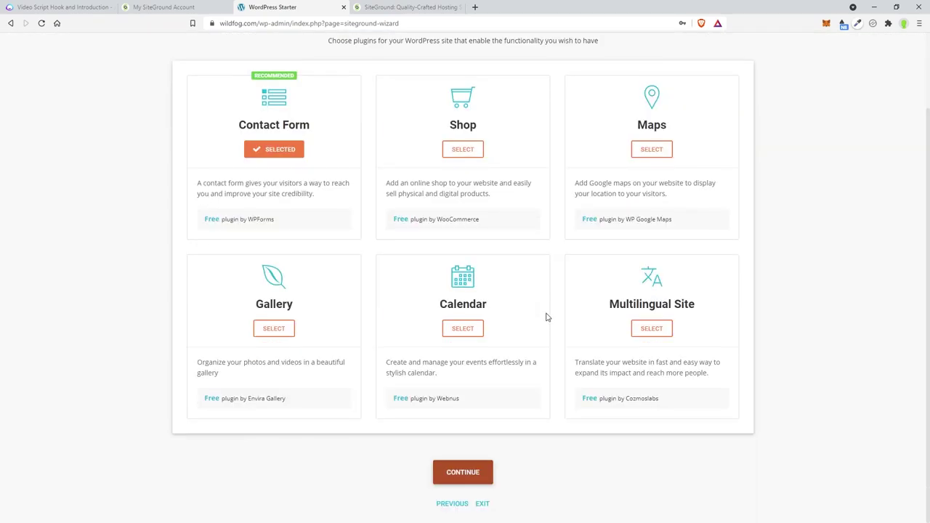
left_click(465, 473)
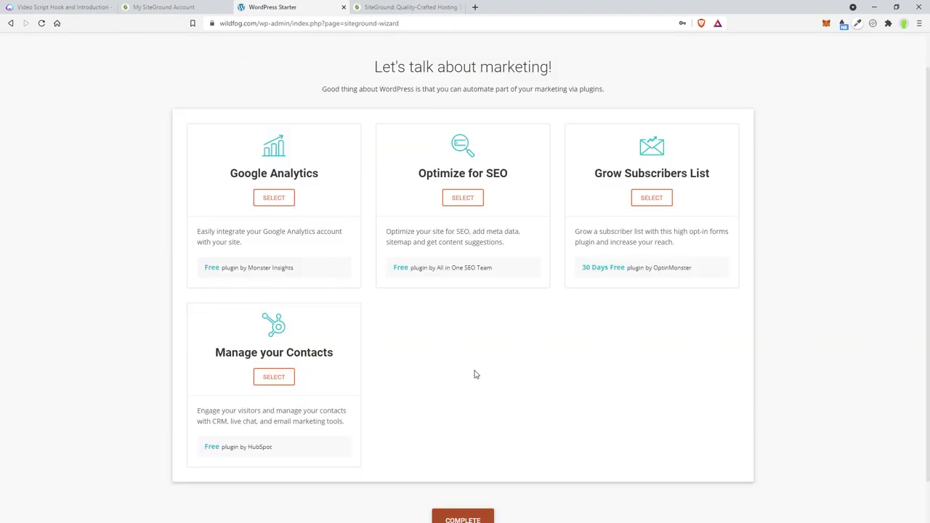
scroll(473, 374, "down", 1)
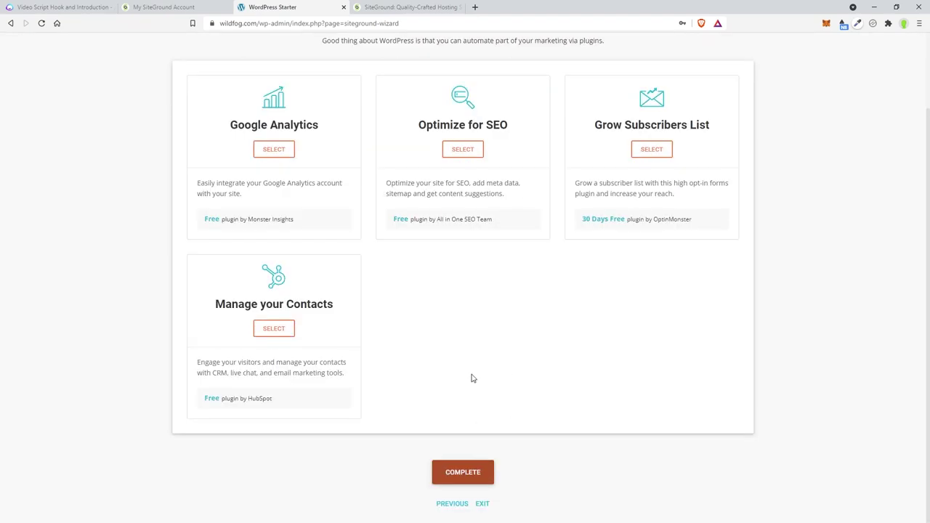
left_click(464, 474)
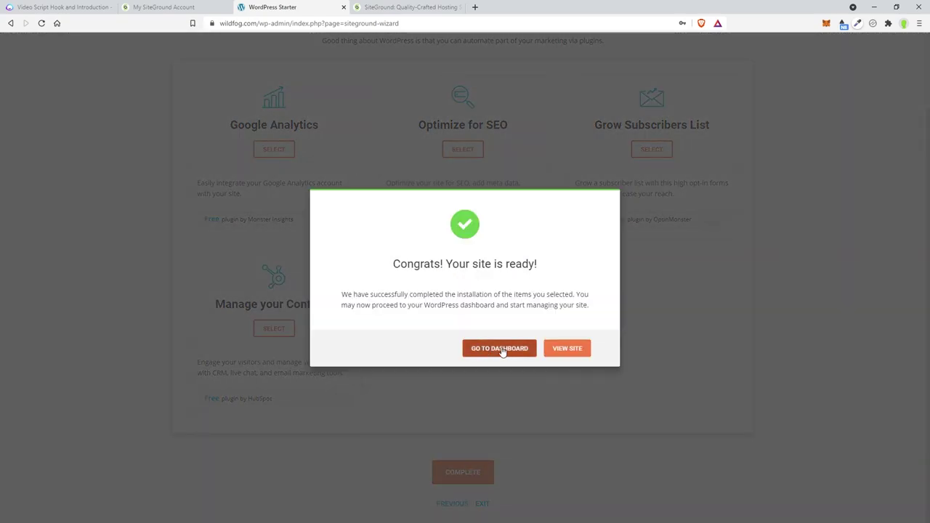
left_click(510, 350)
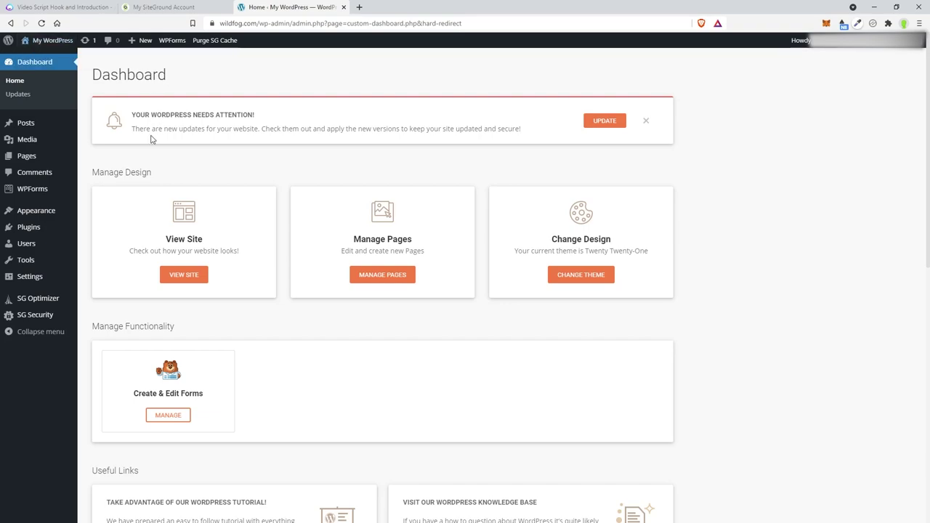
mouse_move(65, 278)
left_click(98, 279)
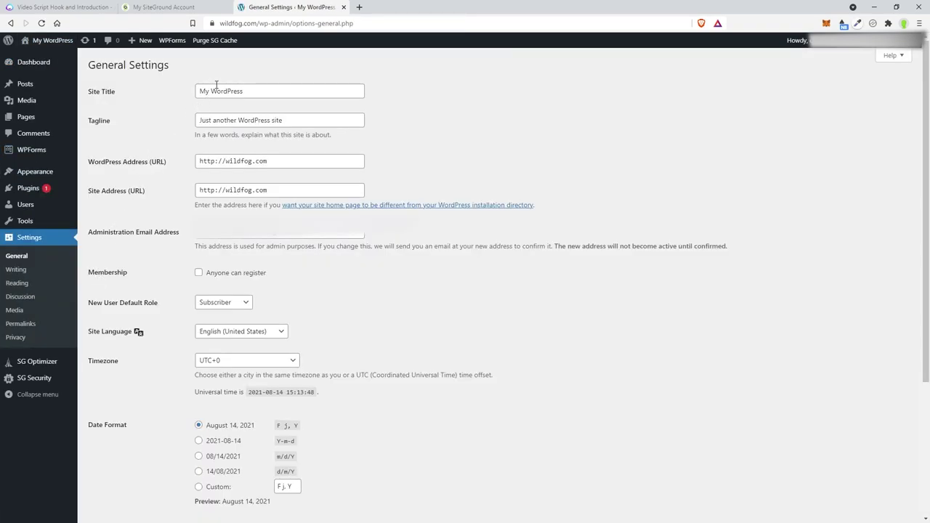
left_click(214, 160)
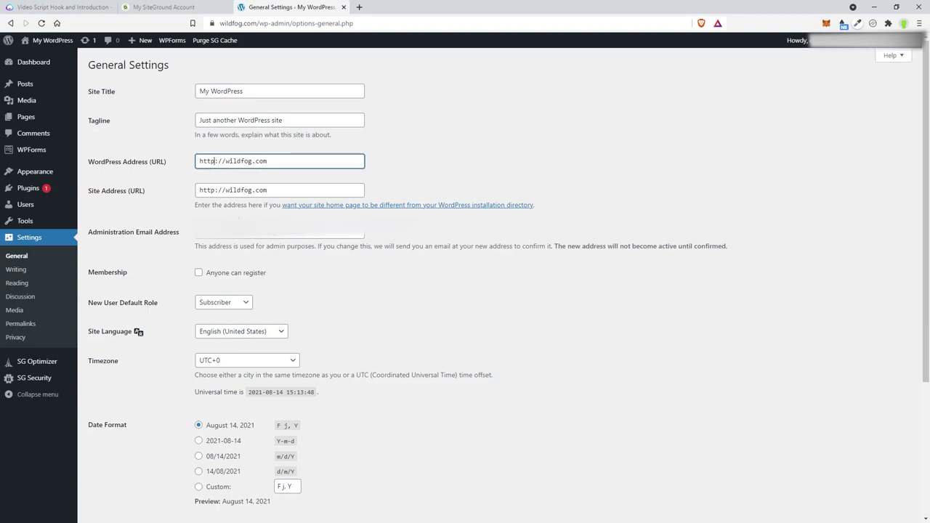
type("s")
left_click(216, 190)
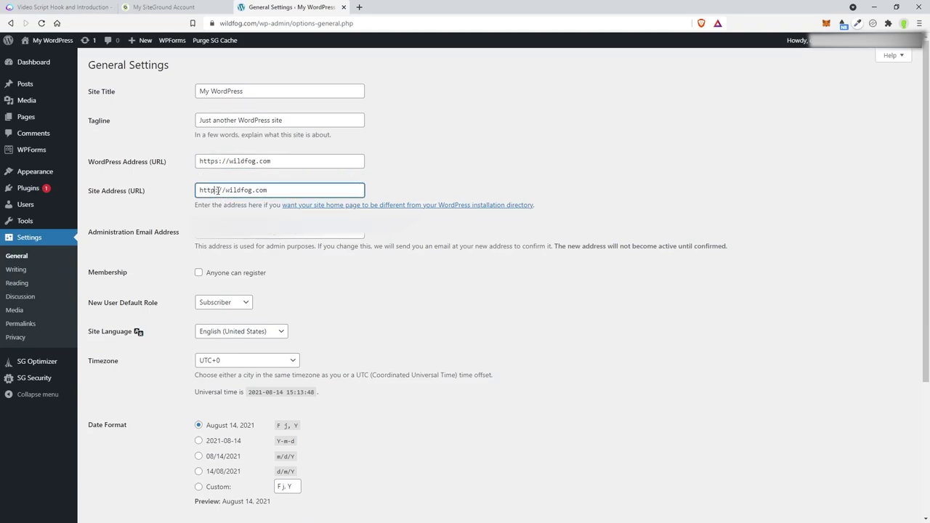
type("s")
Step: Set the site's timezone to New York
left_click(294, 363)
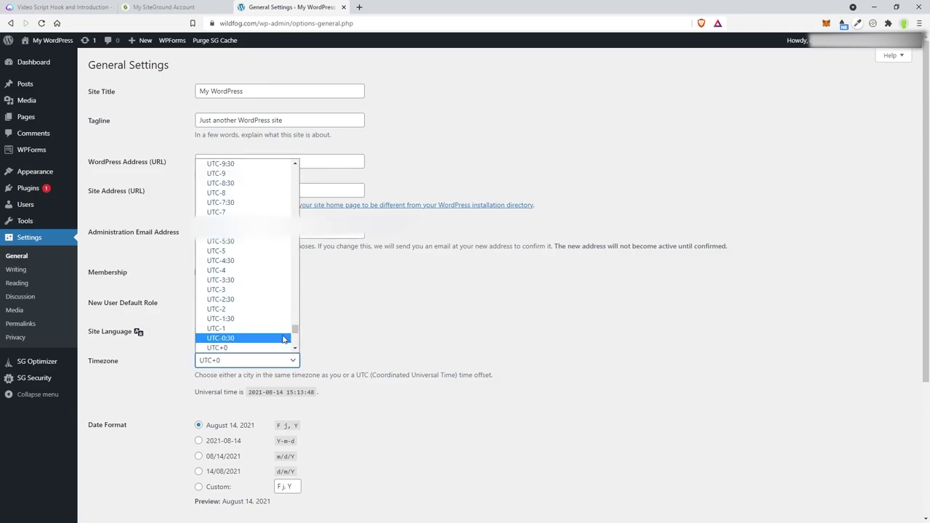
scroll(269, 238, "up", 15)
left_click(237, 174)
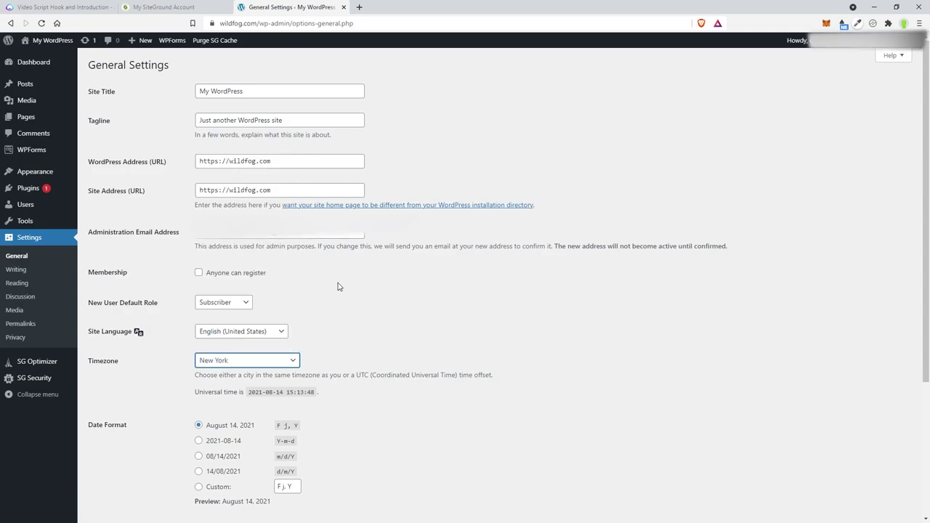
Step: Clear the tagline, set the site title to Wild Fog and save the General Settings
triple_click(321, 126)
key("BackSpace")
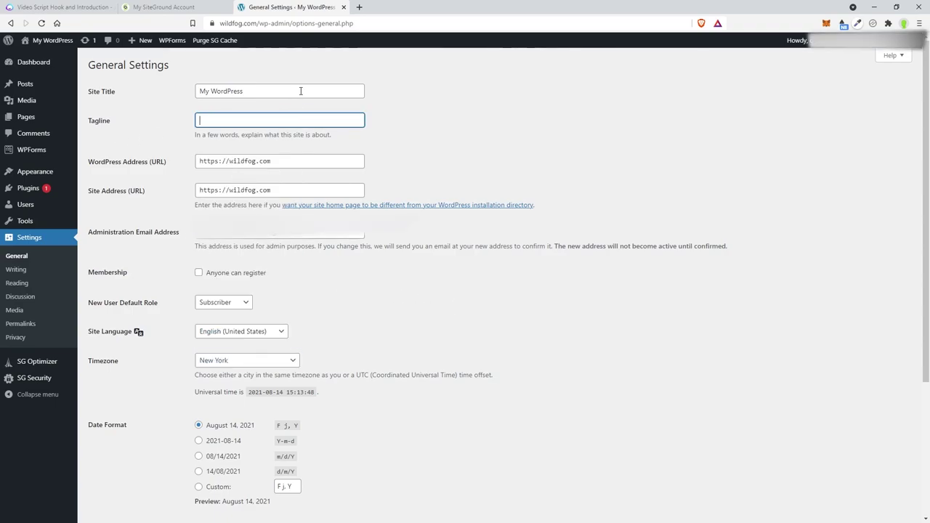
triple_click(301, 91)
type("Wild Fog")
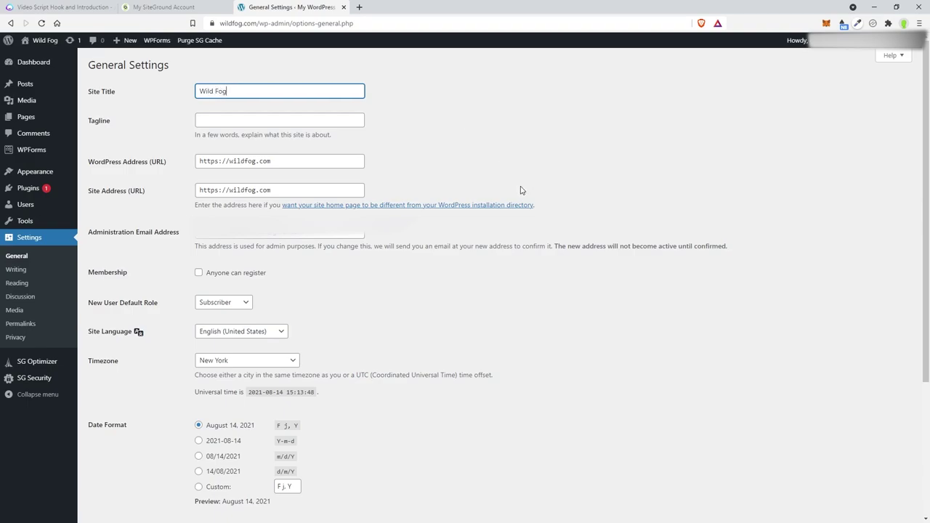
scroll(428, 359, "down", 3)
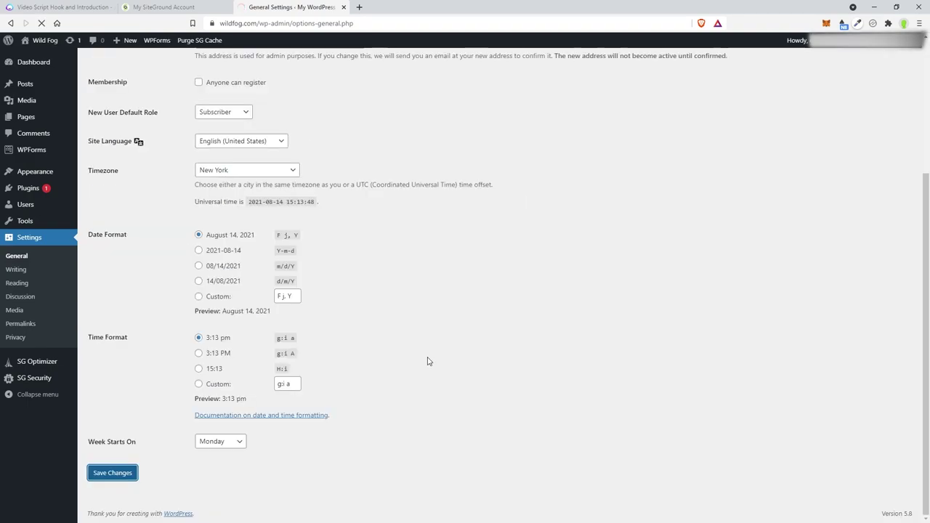
key("Return")
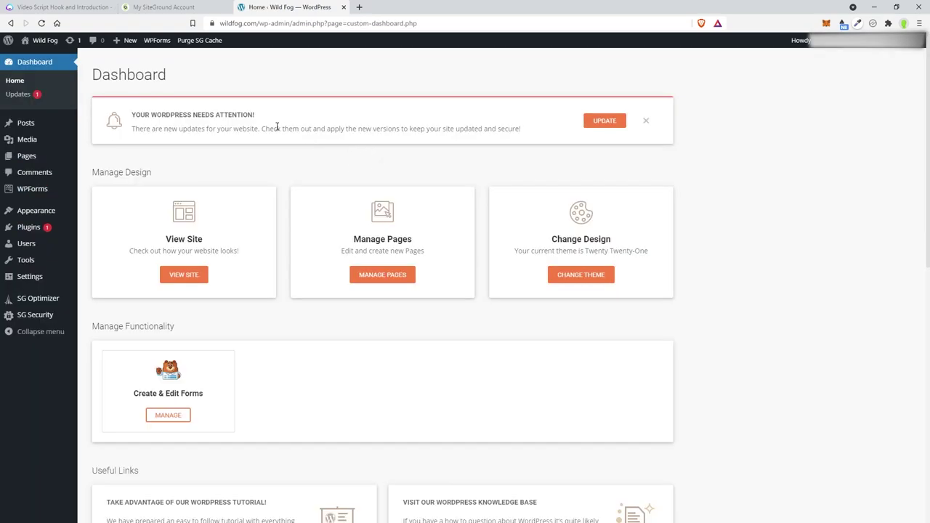
Step: View the live site in a new browser tab, check its secure address, and close that tab
mouse_move(46, 43)
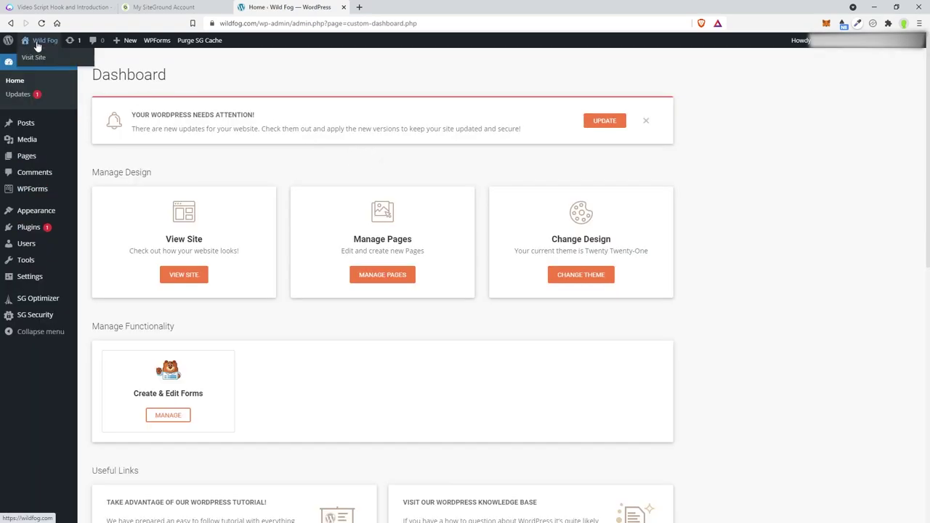
right_click(34, 58)
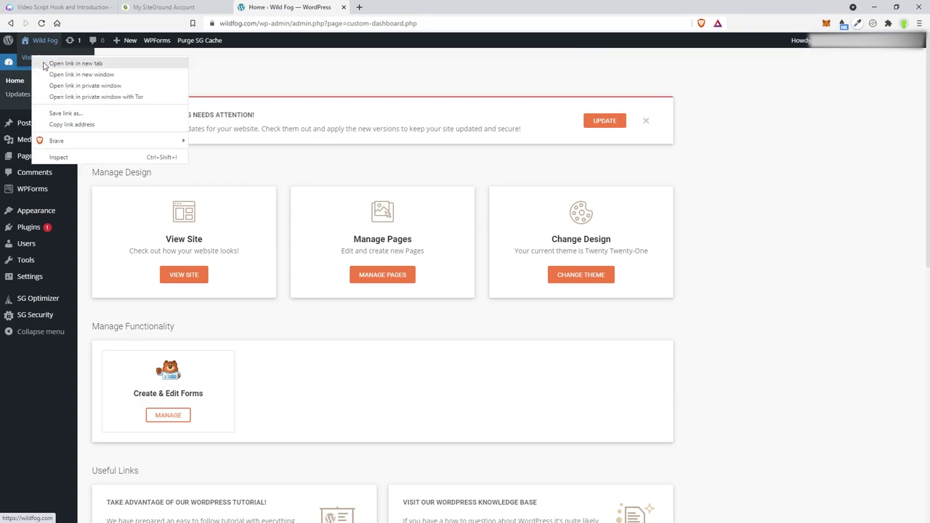
left_click(44, 65)
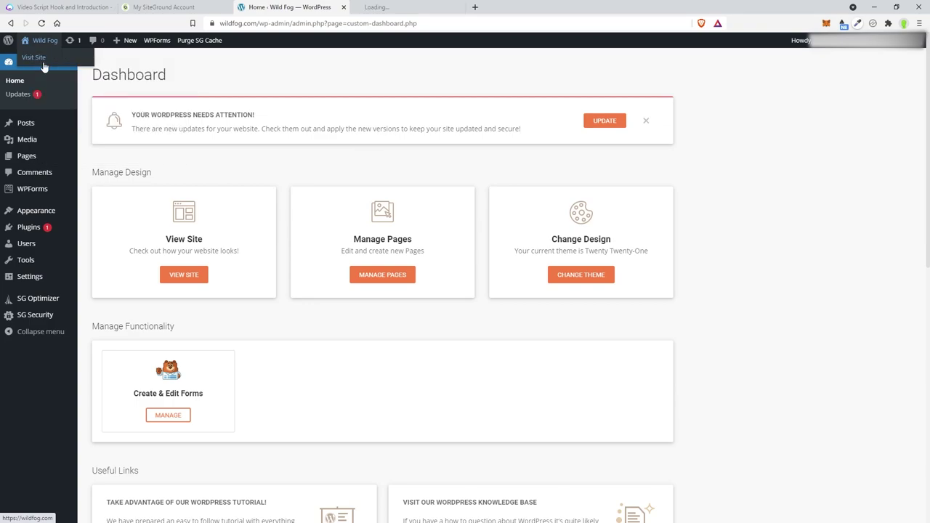
left_click(405, 11)
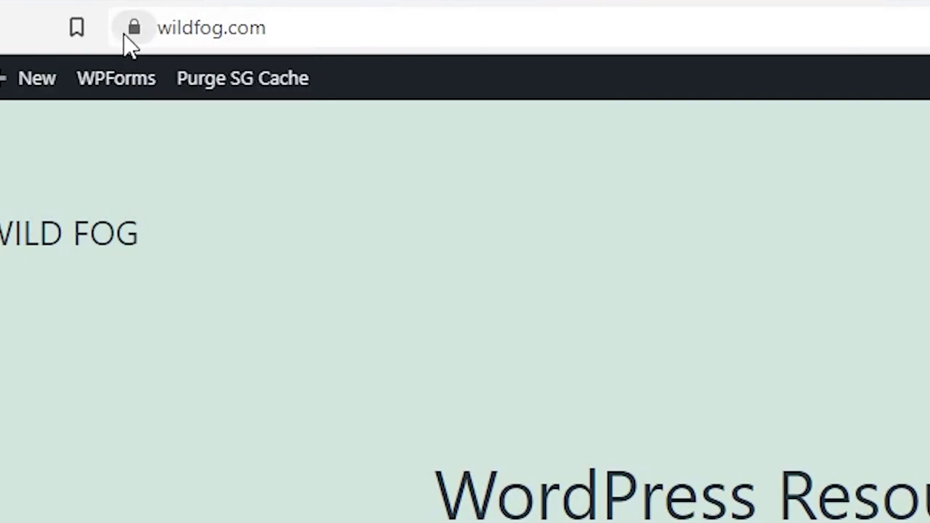
left_click(363, 31)
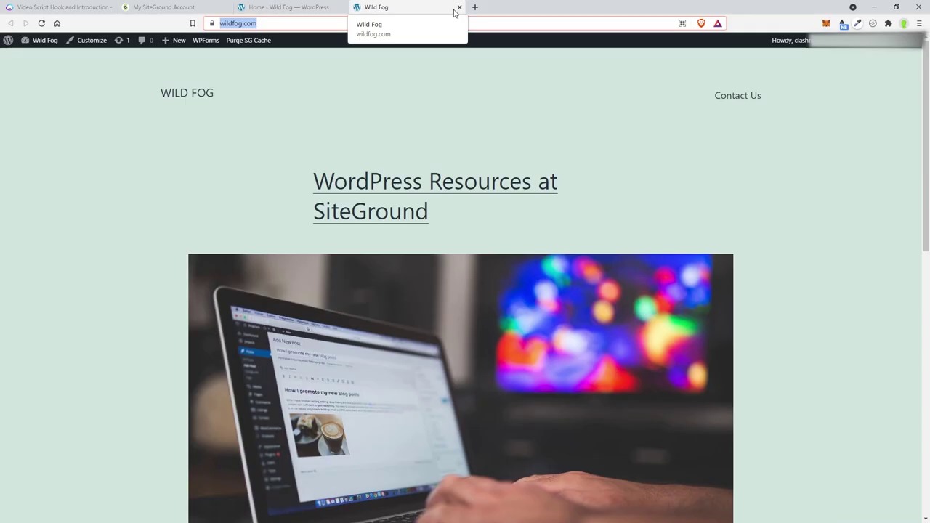
left_click(459, 7)
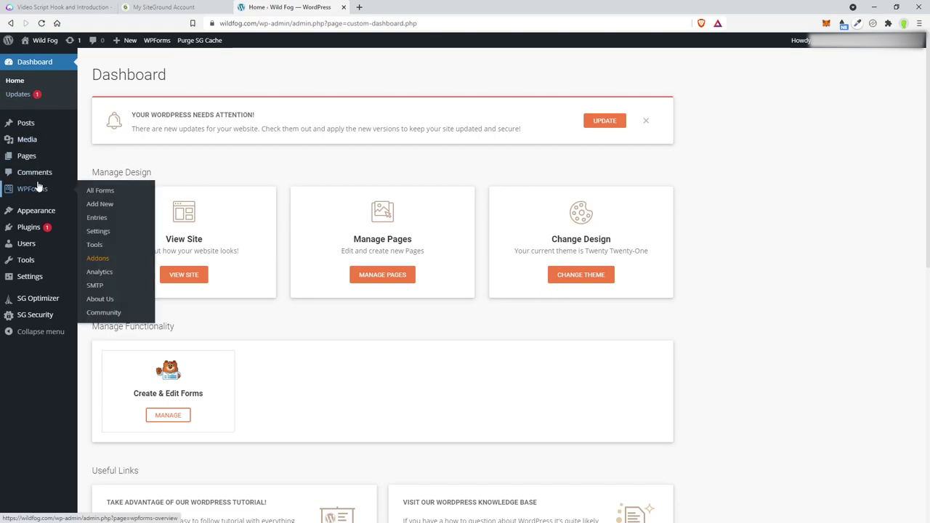
Step: Upload the theme file popcorn-galvgb.zip from the Wild Fog project's Website\Theme folder, install it and activate it
mouse_move(48, 218)
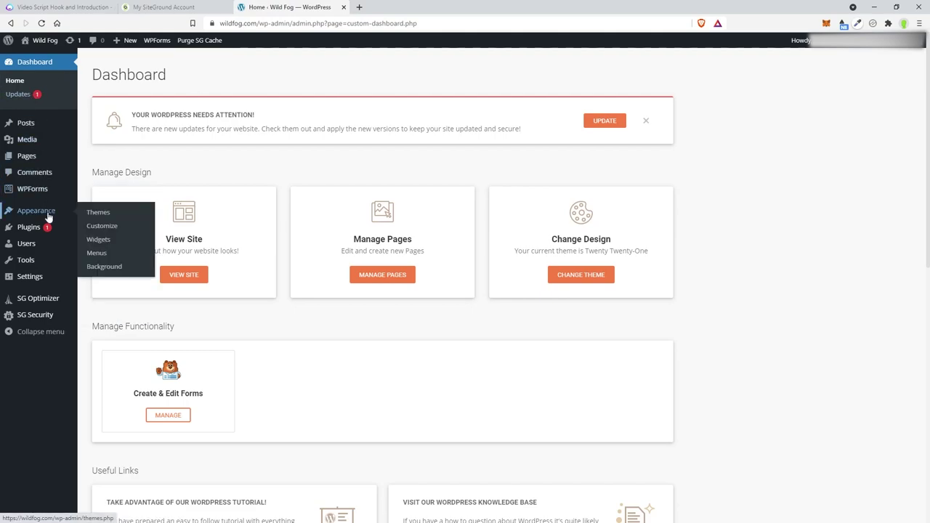
left_click(101, 211)
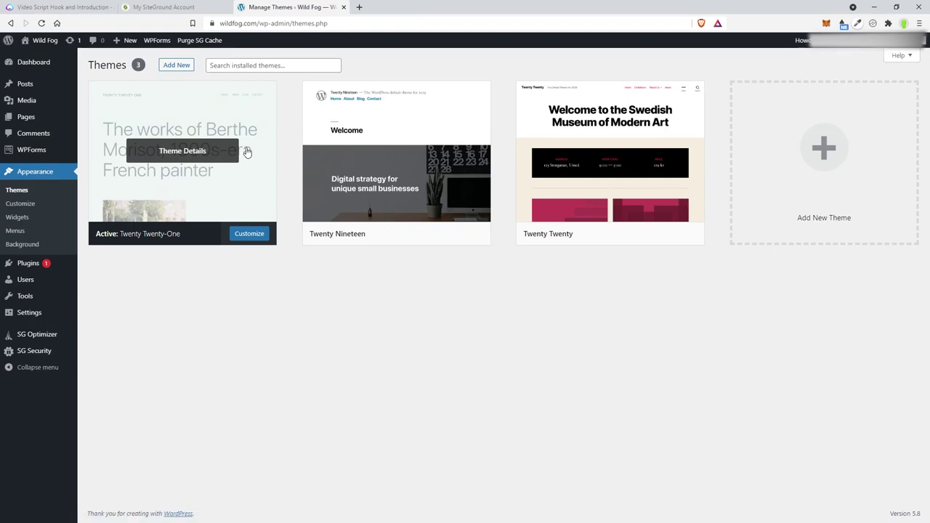
left_click(176, 67)
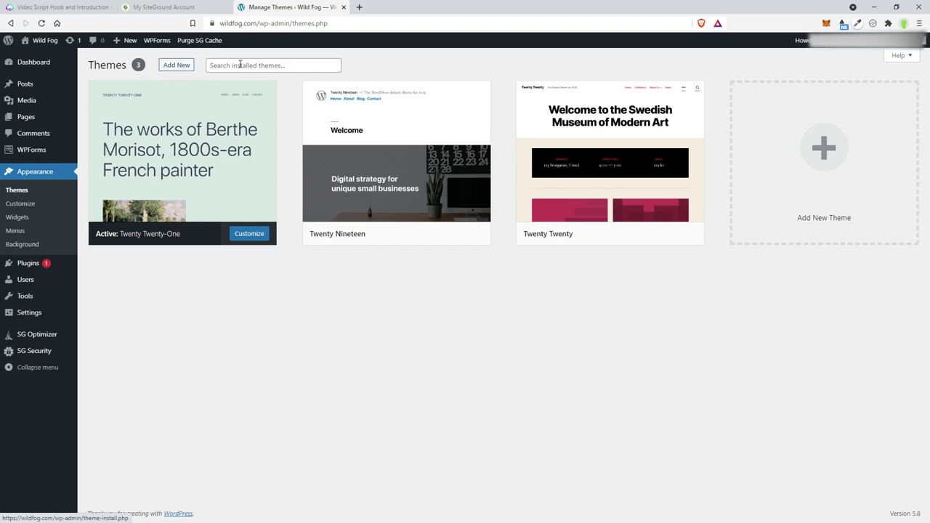
left_click(179, 66)
left_click(174, 67)
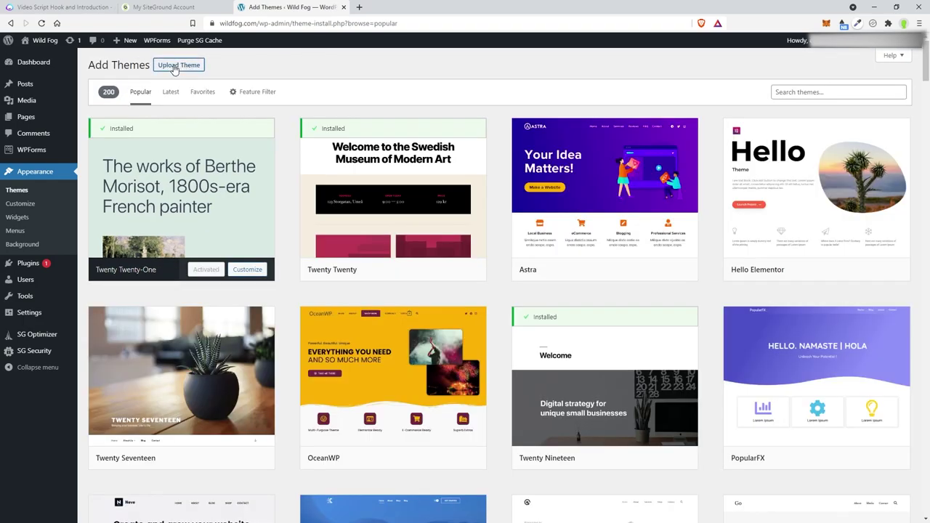
left_click(439, 152)
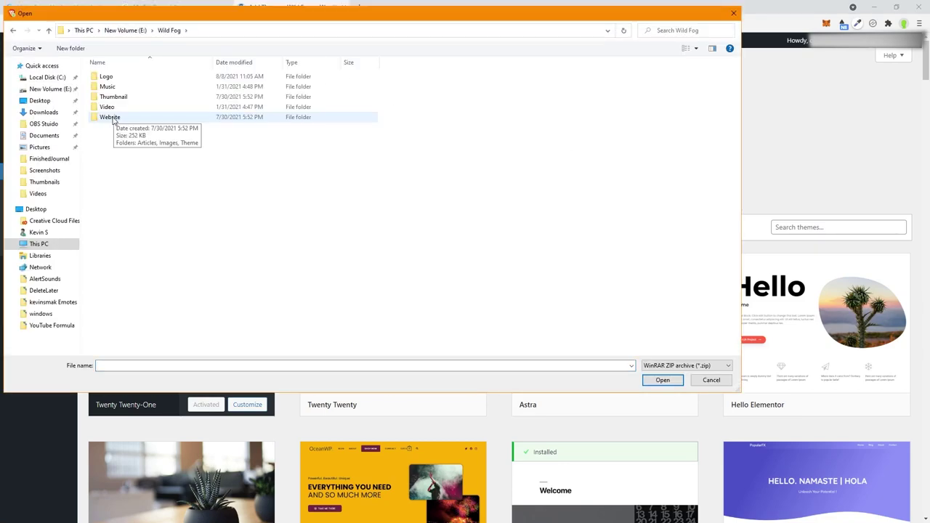
double_click(114, 119)
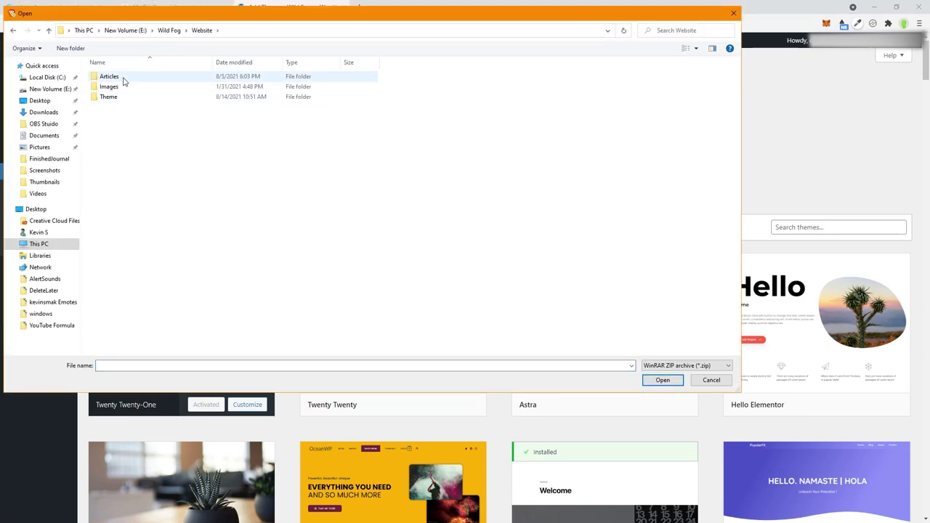
double_click(120, 99)
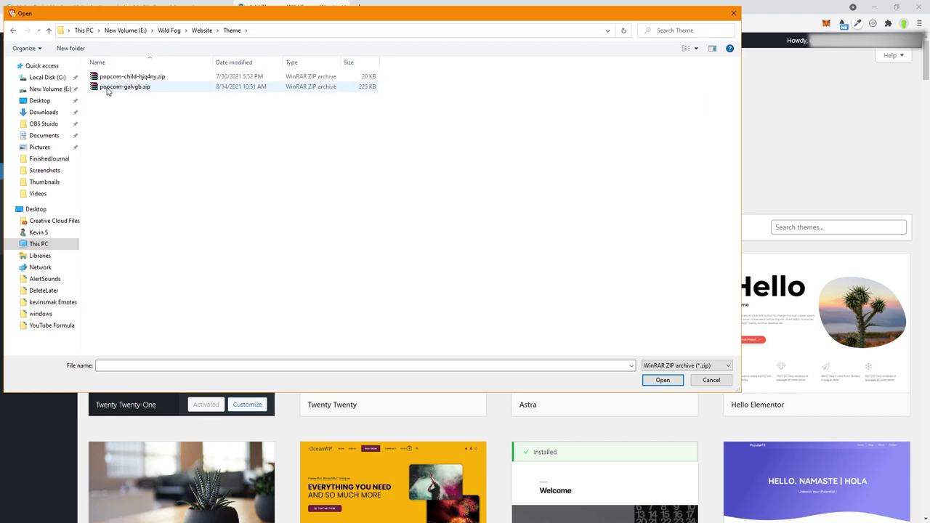
double_click(109, 87)
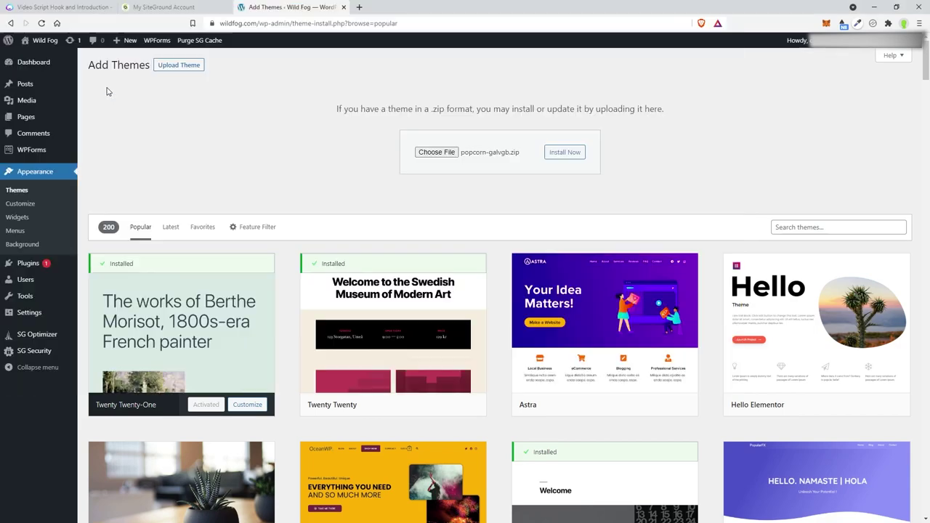
left_click(569, 156)
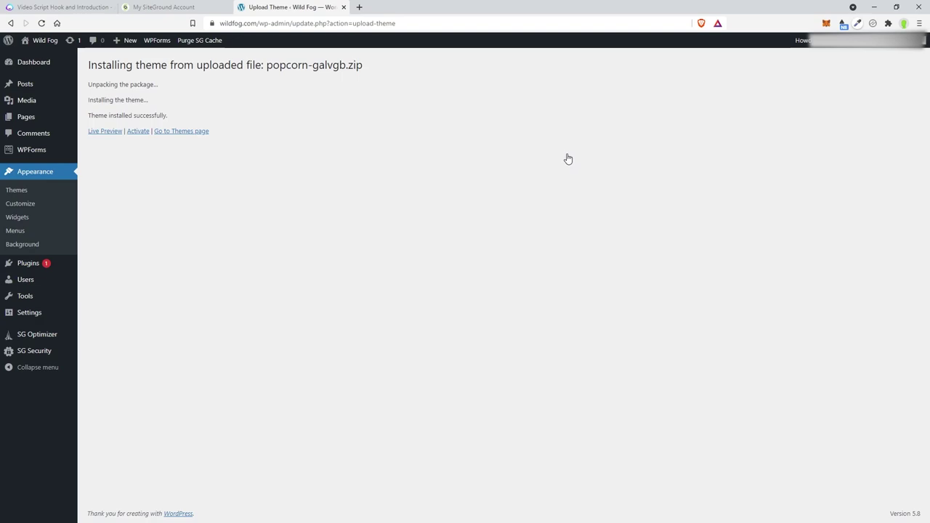
left_click(138, 131)
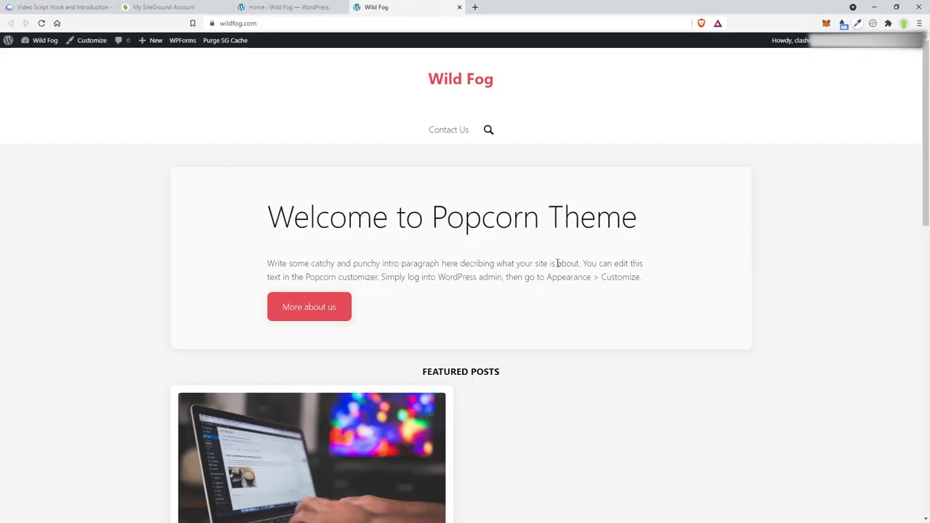
Step: Examine the new theme's homepage, including the featured posts, the affiliate disclaimer and the footer sections
scroll(749, 317, "down", 10)
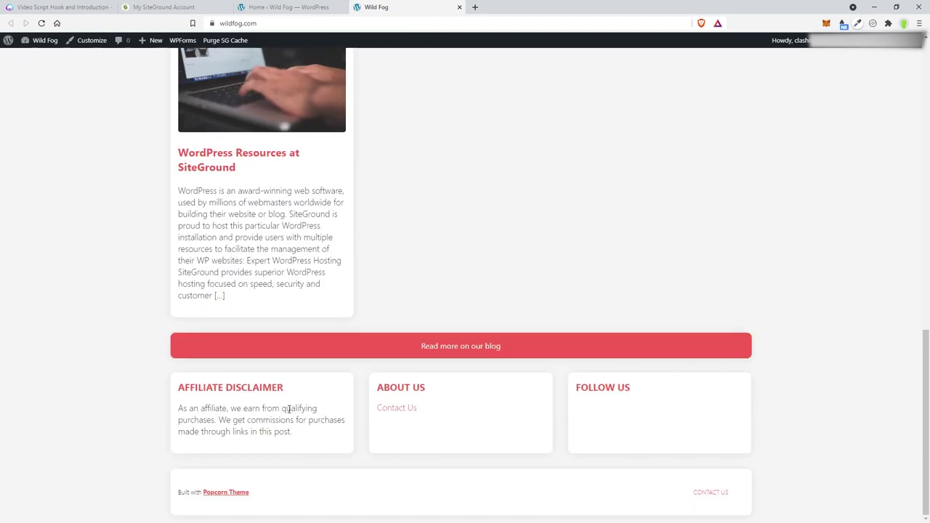
triple_click(197, 409)
left_click(276, 441)
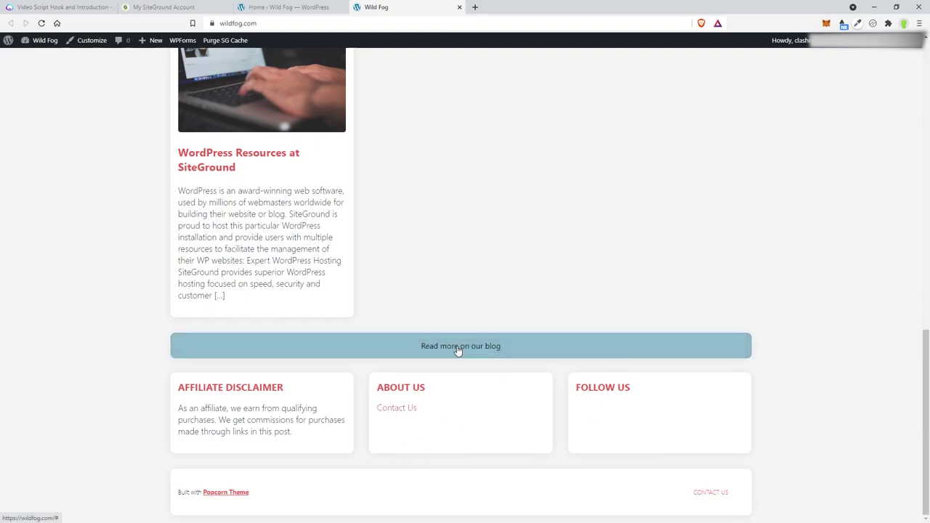
scroll(524, 338, "up", 4)
scroll(523, 338, "up", 7)
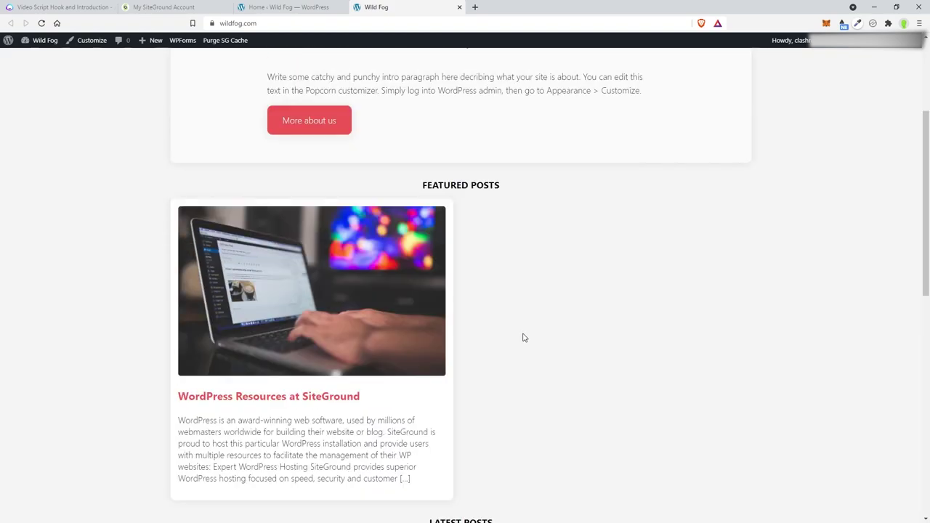
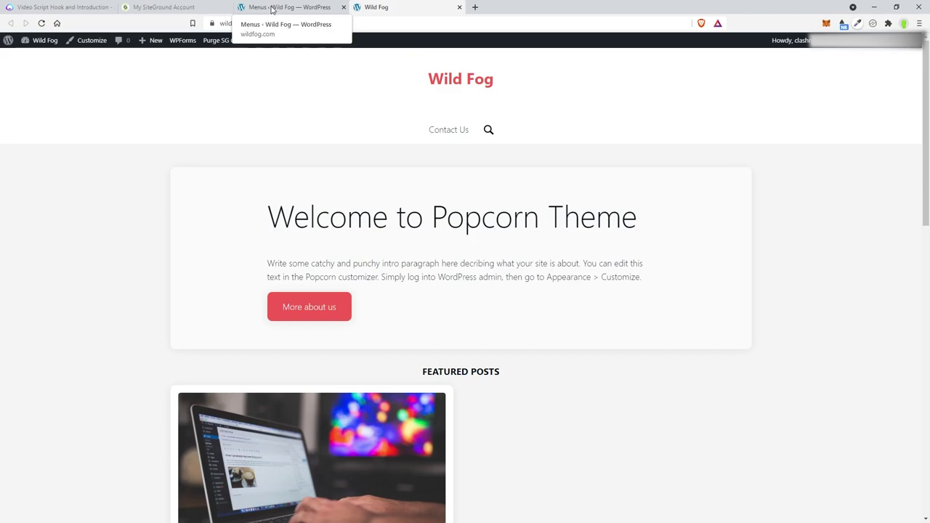
Step: Create and publish an empty page titled About Us, and return to the list of pages
left_click(272, 9)
mouse_move(42, 116)
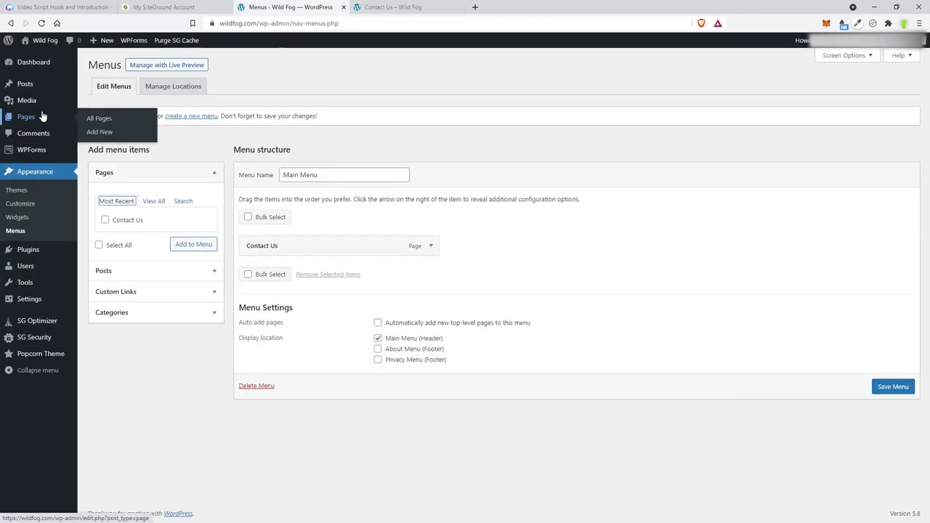
left_click(111, 119)
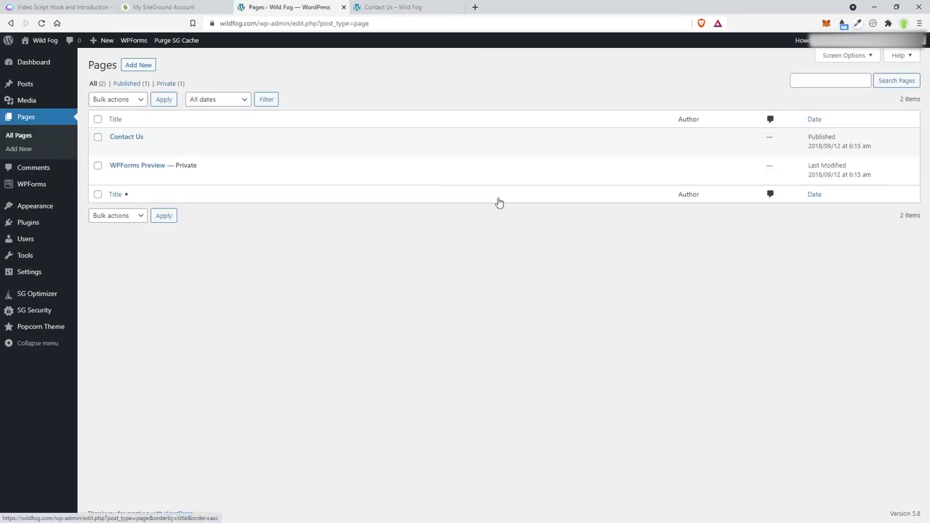
left_click(138, 66)
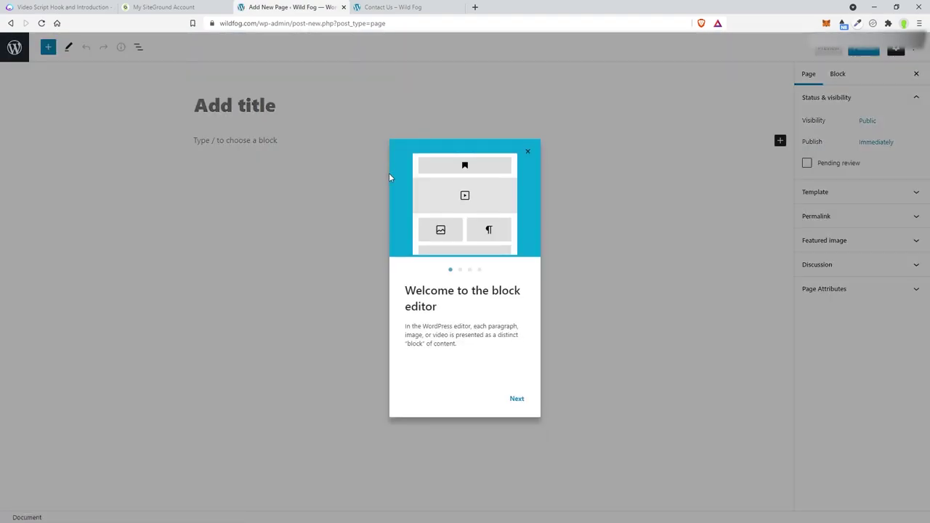
left_click(527, 151)
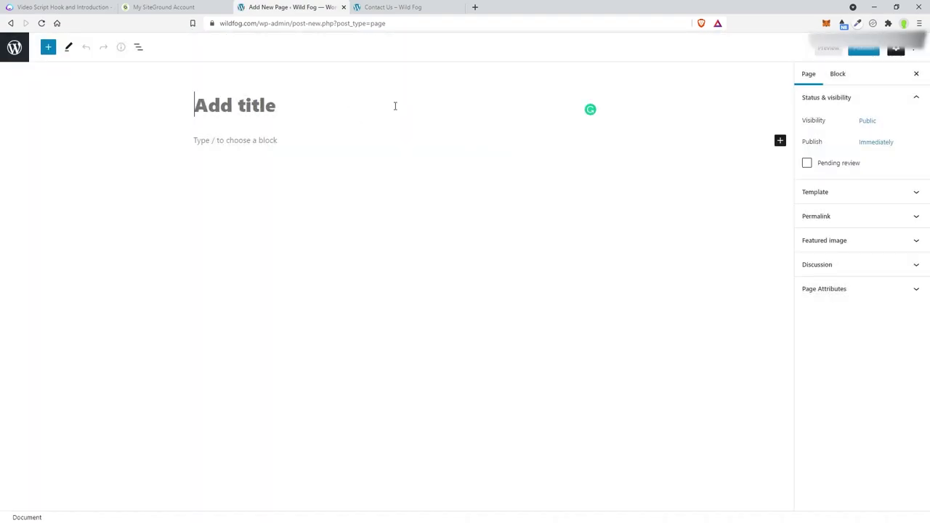
type("About Us")
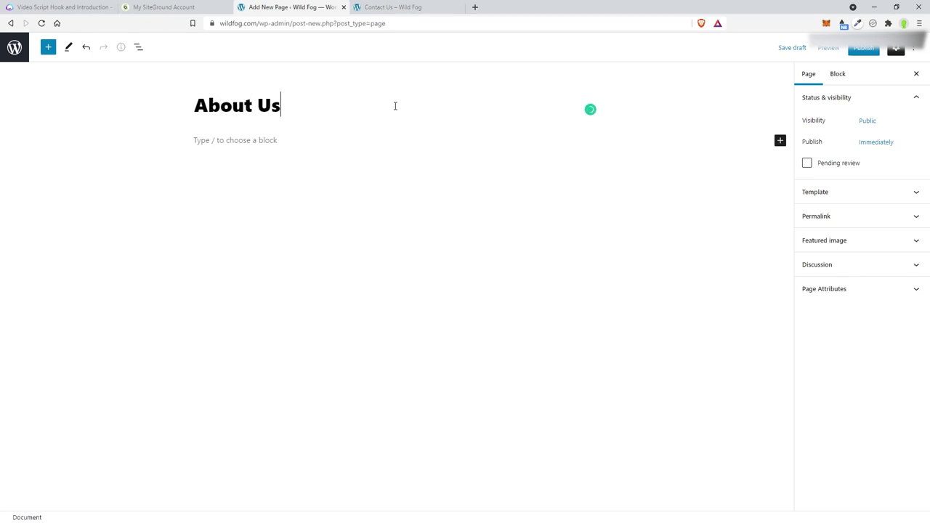
left_click(863, 48)
mouse_move(558, 111)
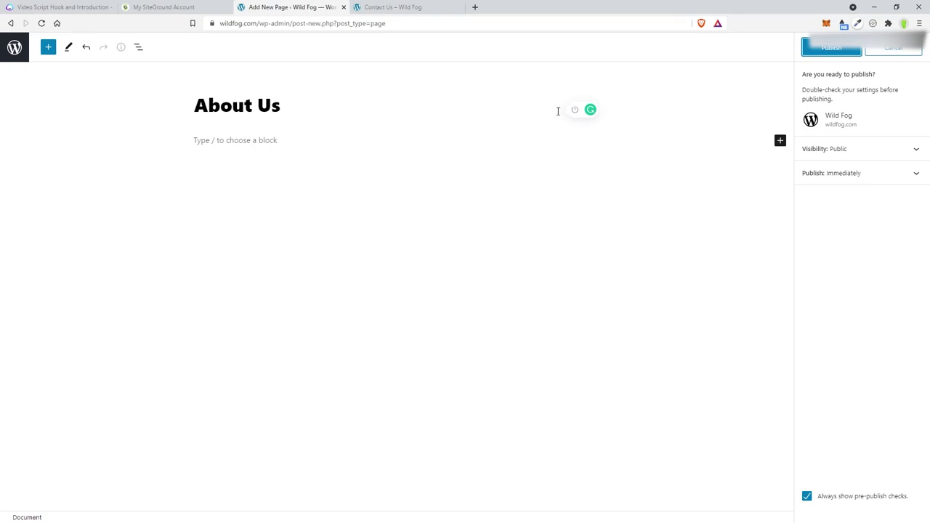
left_click(835, 51)
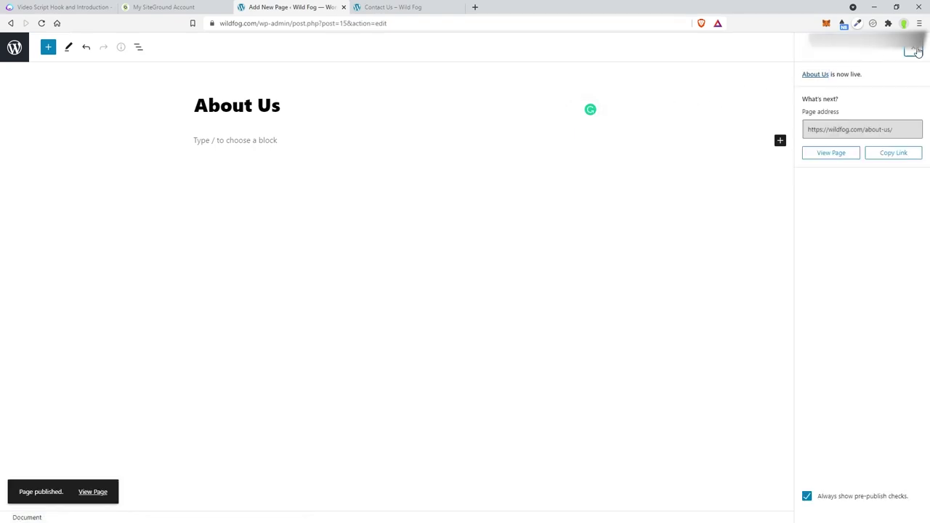
left_click(913, 47)
left_click(14, 52)
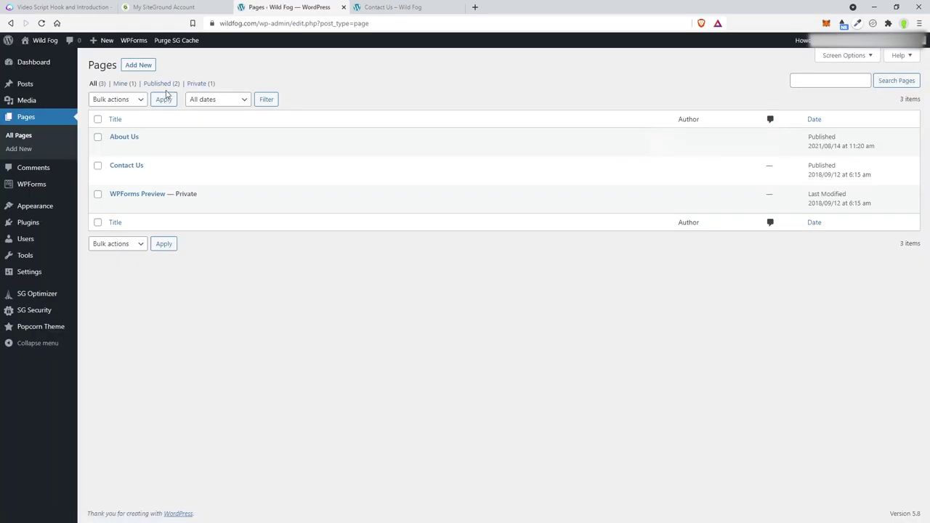
Step: Create and publish an empty page titled Beginners Guides, and return to the list of pages
left_click(139, 65)
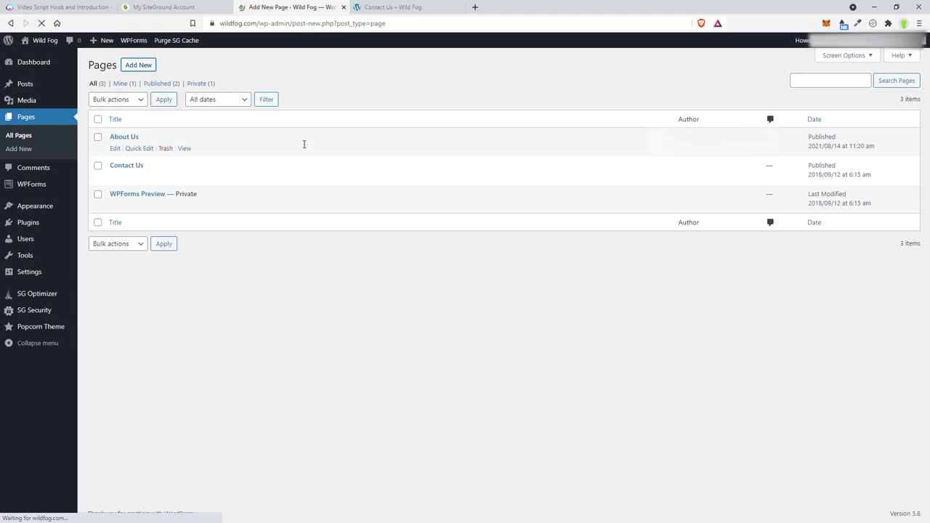
type("be")
key("BackSpace")
key("BackSpace")
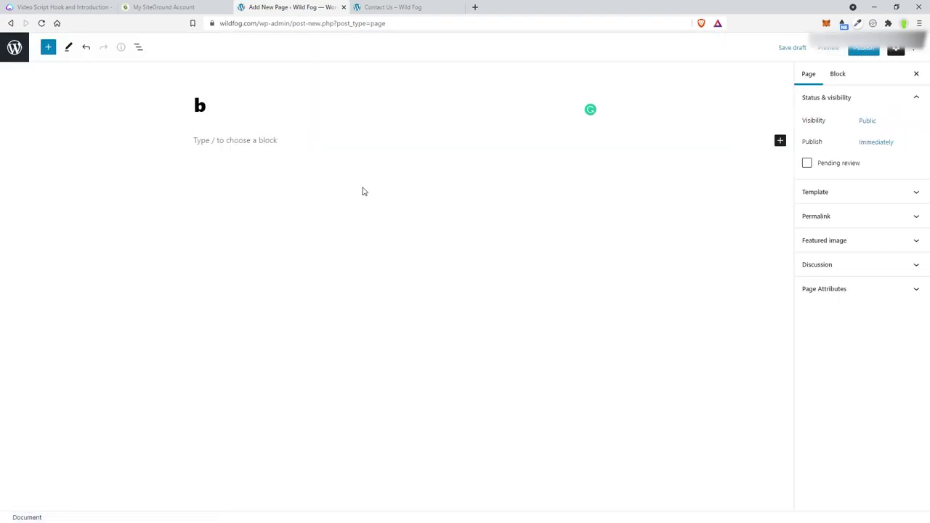
type("Beginners Guide")
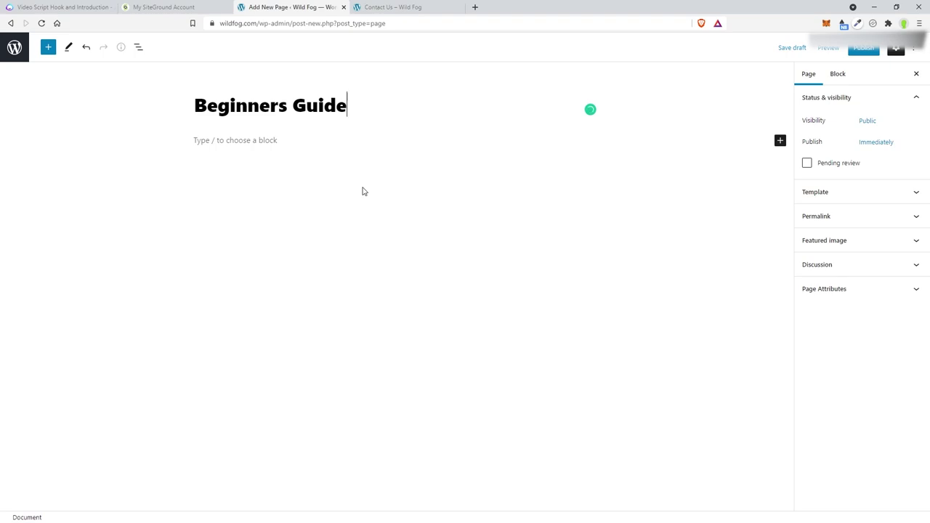
type("s")
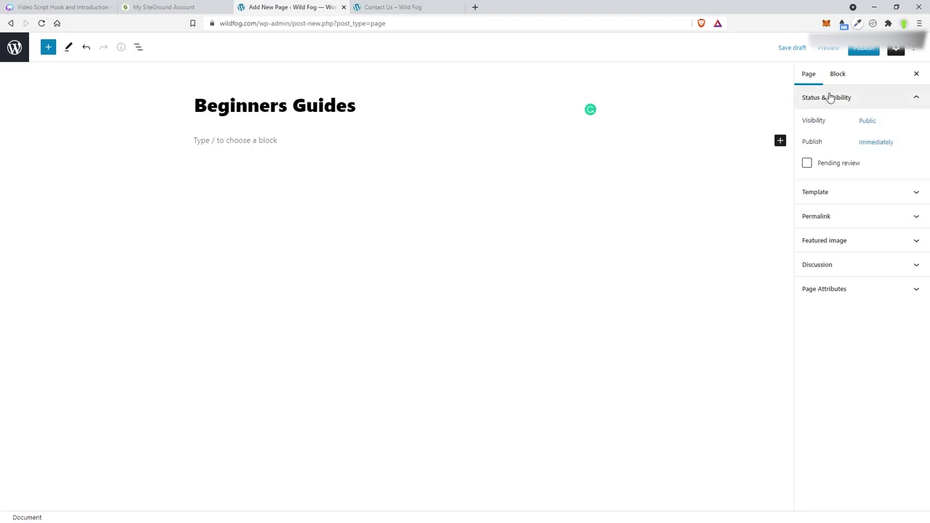
left_click(863, 49)
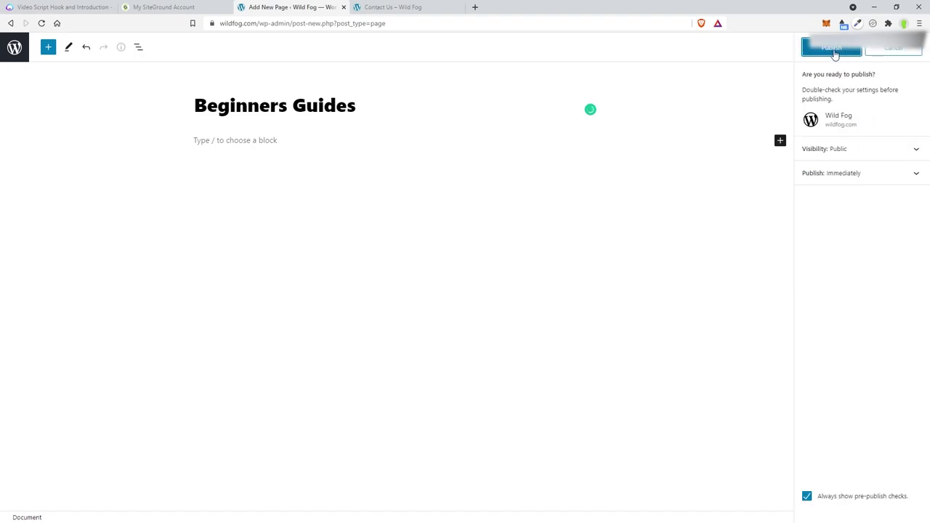
left_click(833, 49)
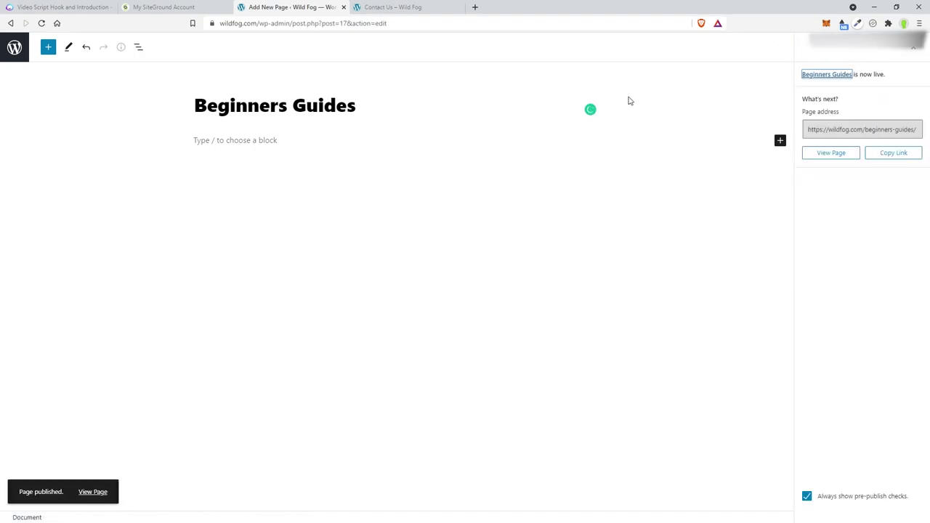
left_click(11, 46)
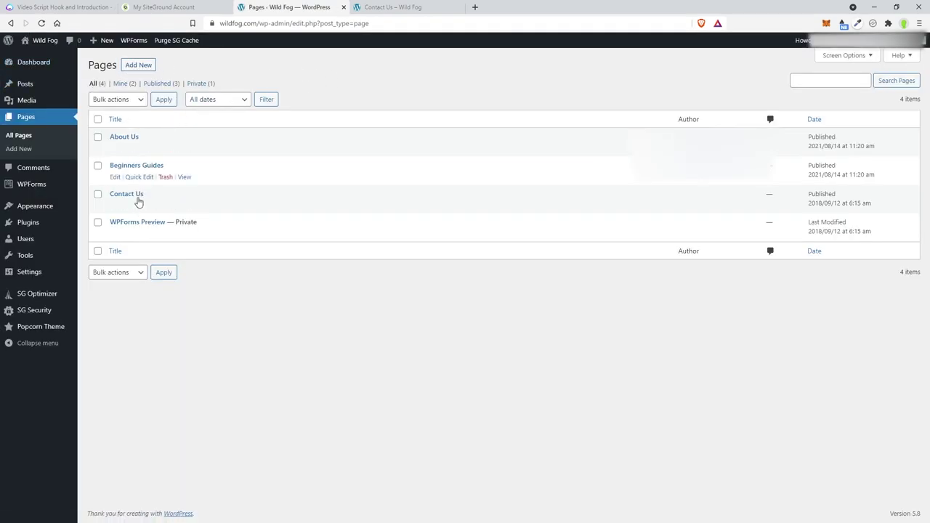
Step: Add the Beginners Guides and About Us pages to the Main Menu, place Contact Us last, and save the menu
mouse_move(53, 100)
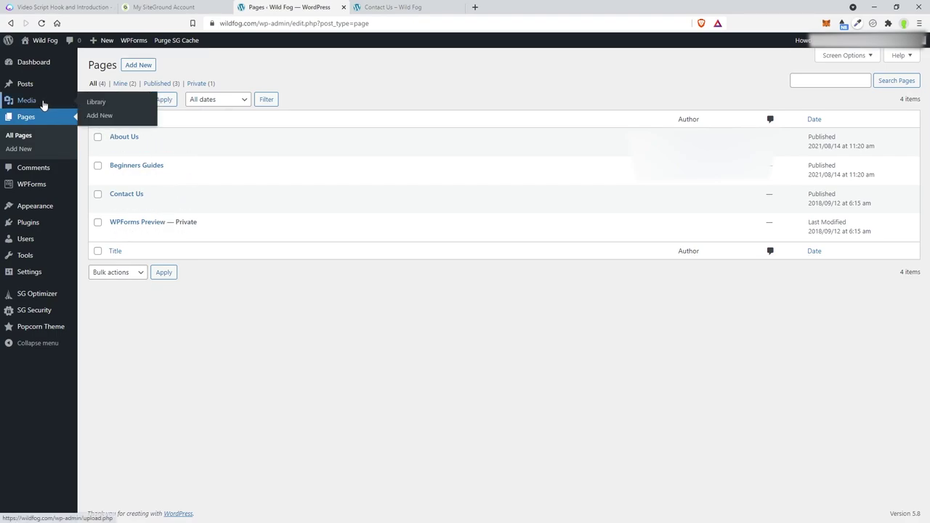
mouse_move(56, 211)
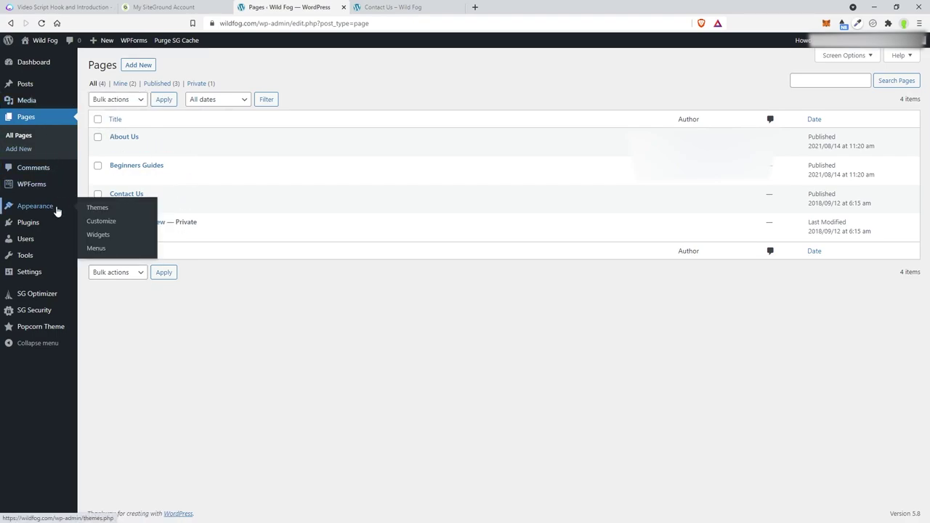
left_click(98, 249)
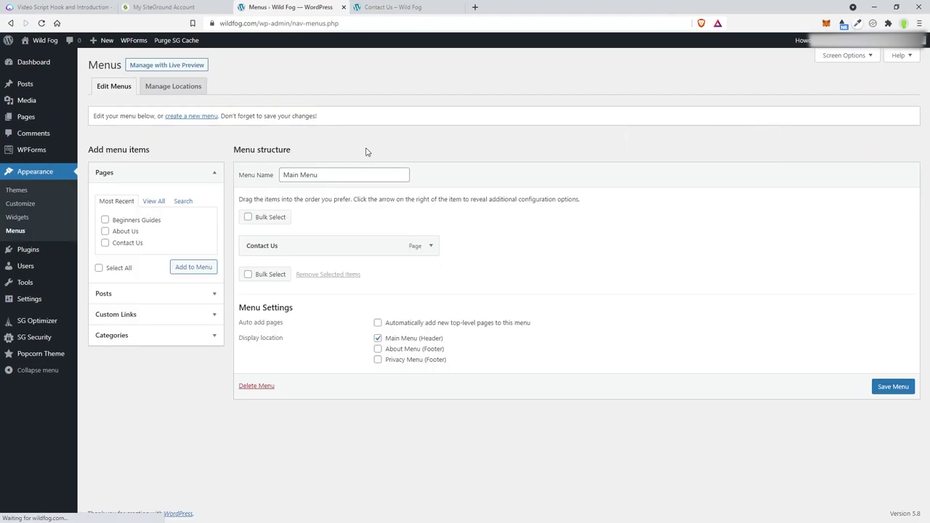
left_click(104, 219)
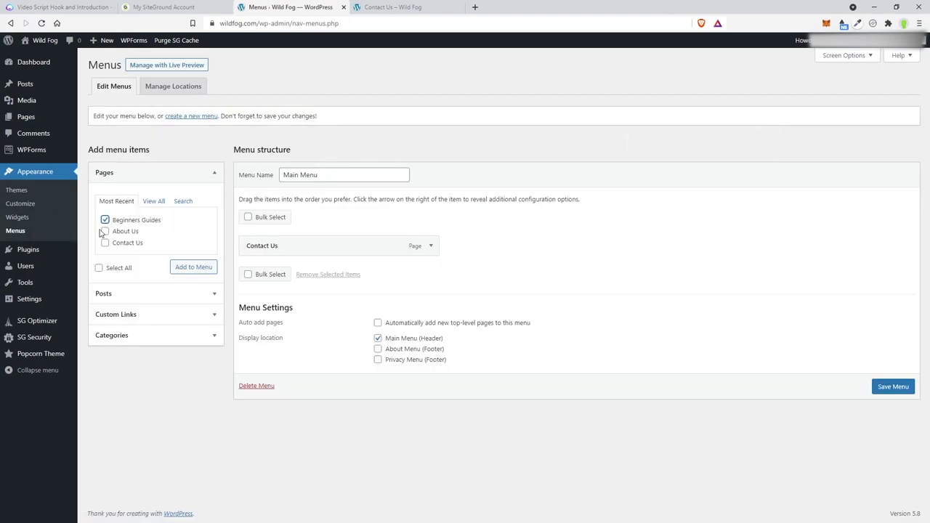
left_click(105, 231)
left_click(194, 270)
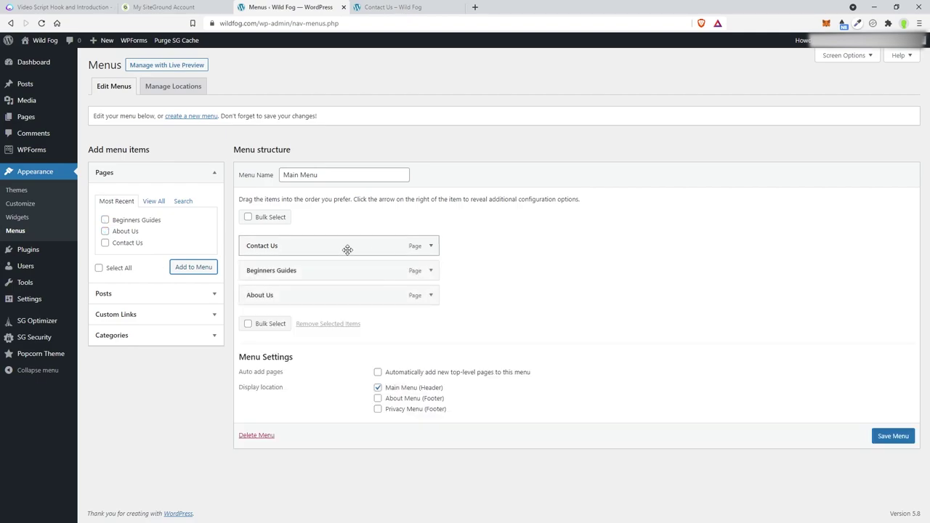
left_click_drag(346, 250, 354, 305)
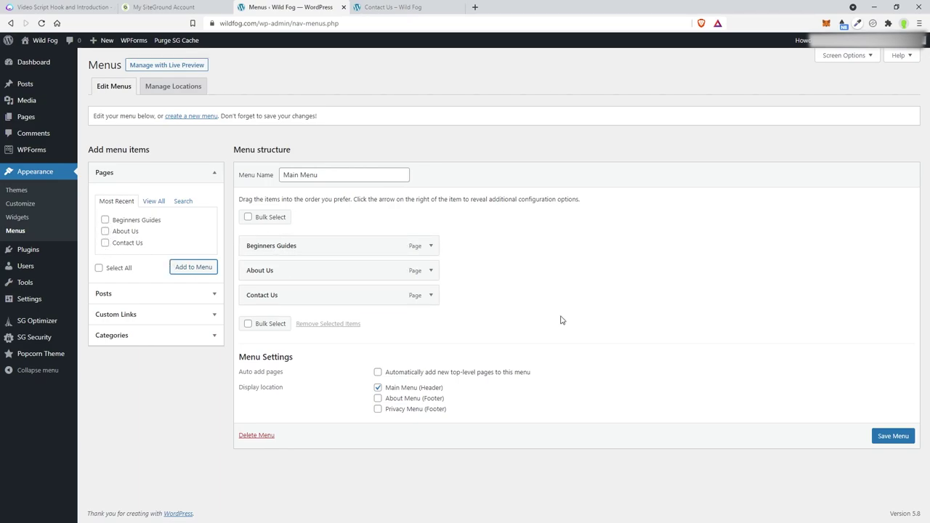
left_click(899, 441)
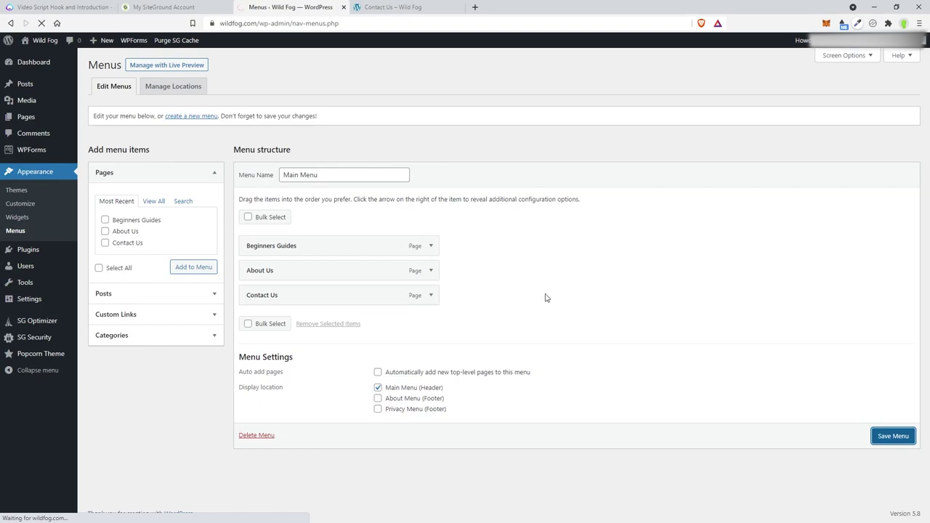
Step: Reload the live site and check the Beginners Guides, About Us and Contact Us links in the header menu and their pages
left_click(399, 8)
left_click(41, 23)
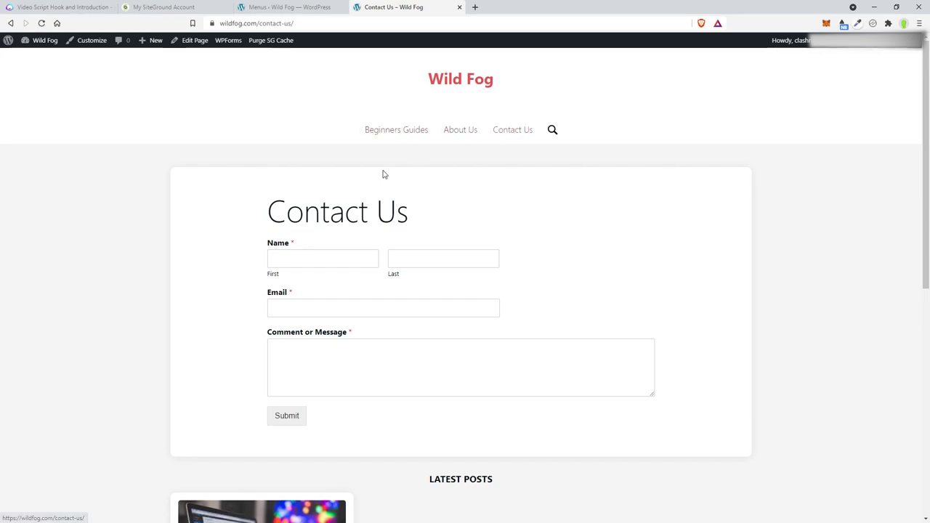
left_click(393, 131)
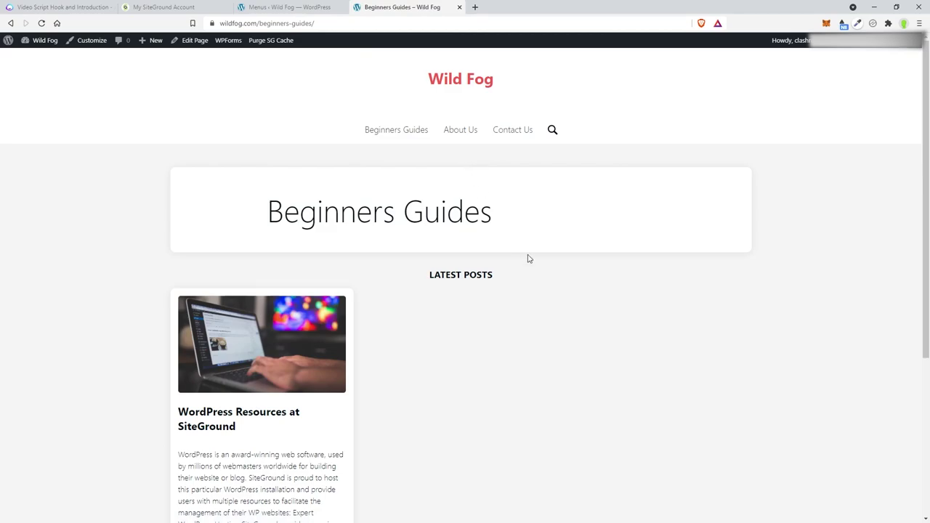
left_click(460, 134)
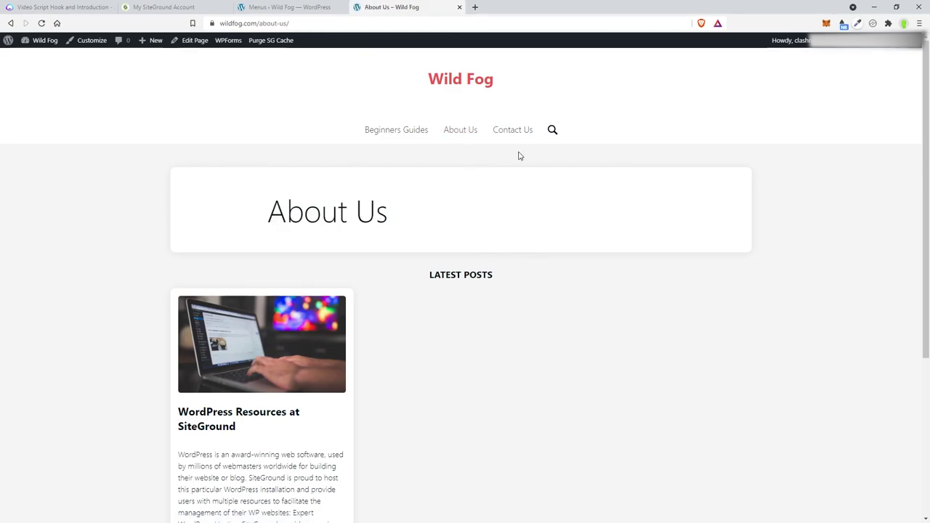
left_click(513, 131)
left_click(389, 132)
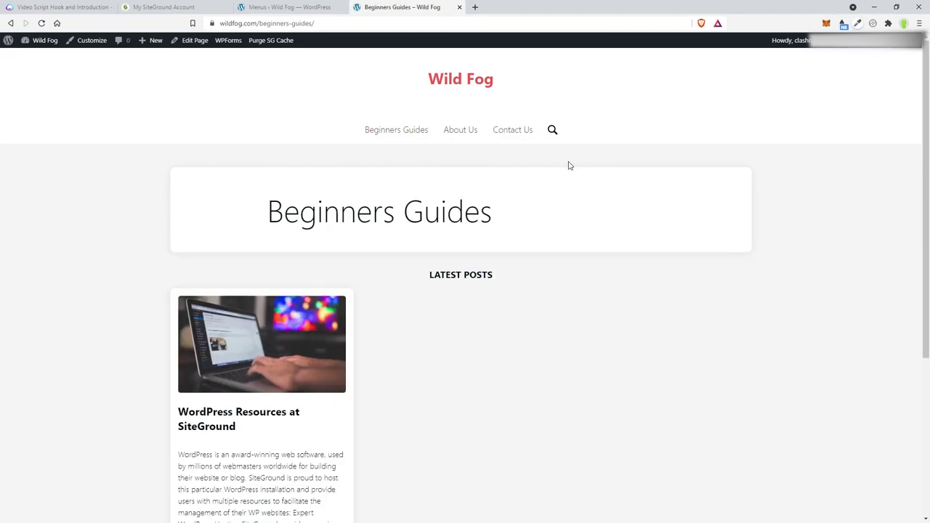
left_click_drag(201, 201, 536, 242)
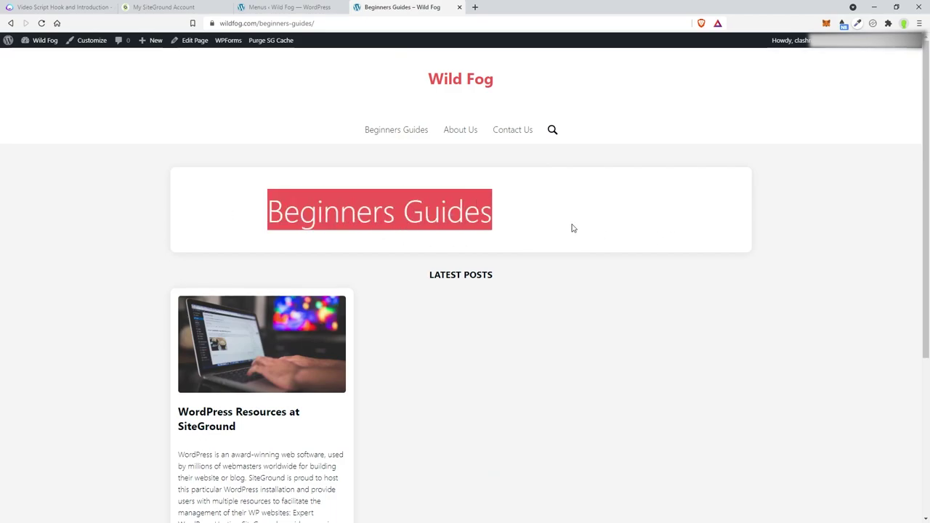
left_click(595, 242)
scroll(513, 331, "down", 3)
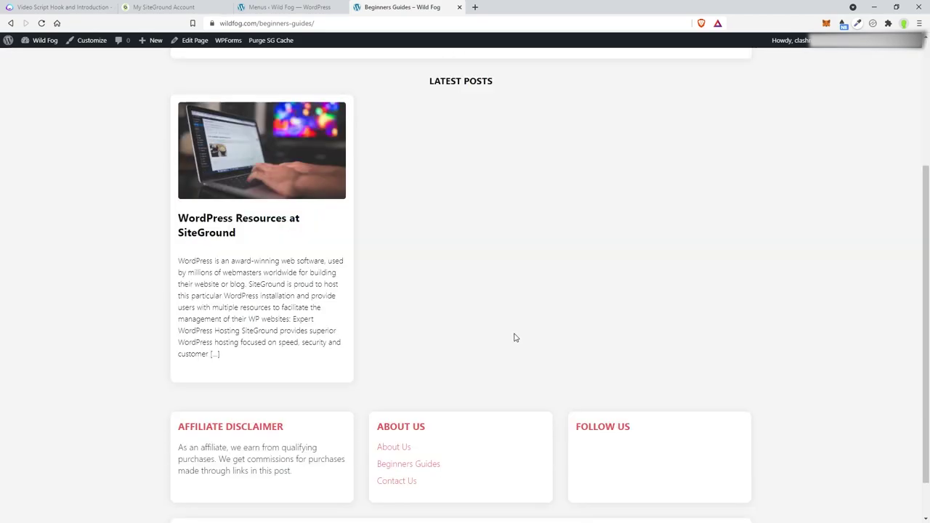
scroll(515, 337, "up", 3)
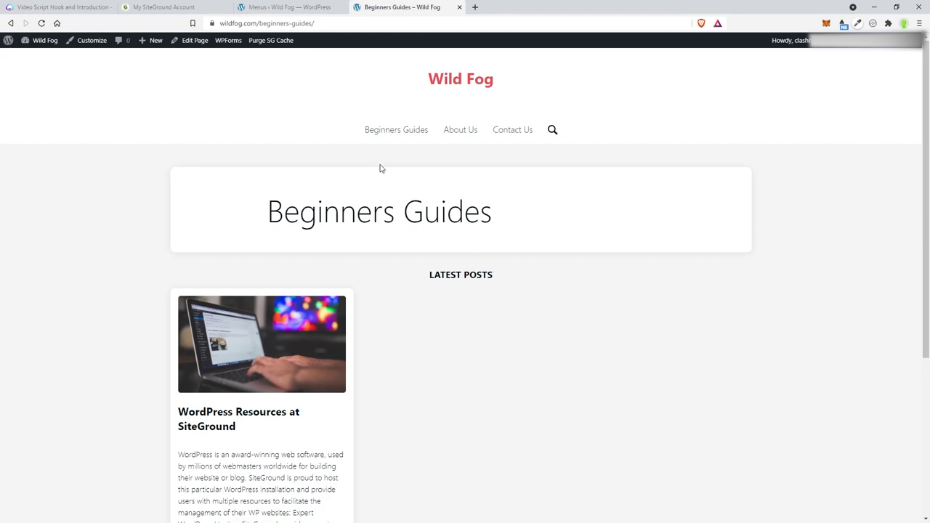
Step: Return to the WordPress dashboard and open the page for adding new plugins
left_click(287, 8)
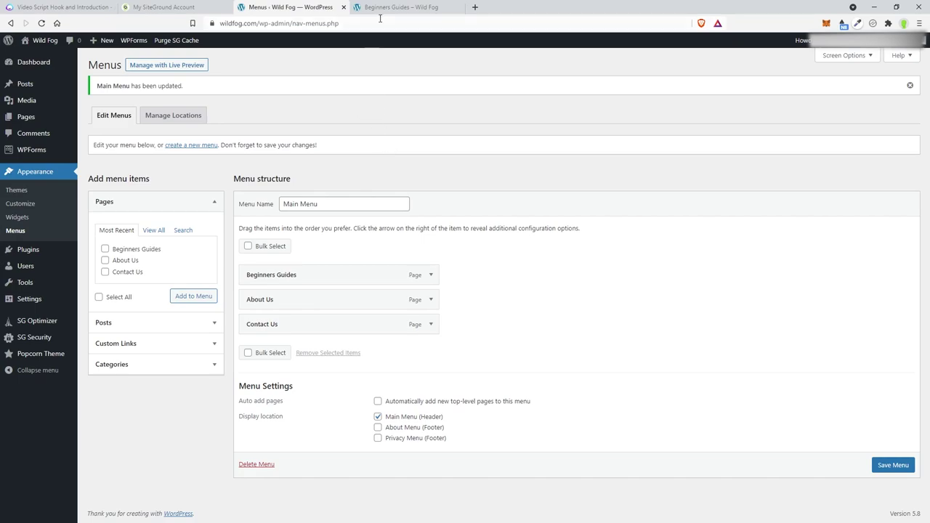
mouse_move(36, 104)
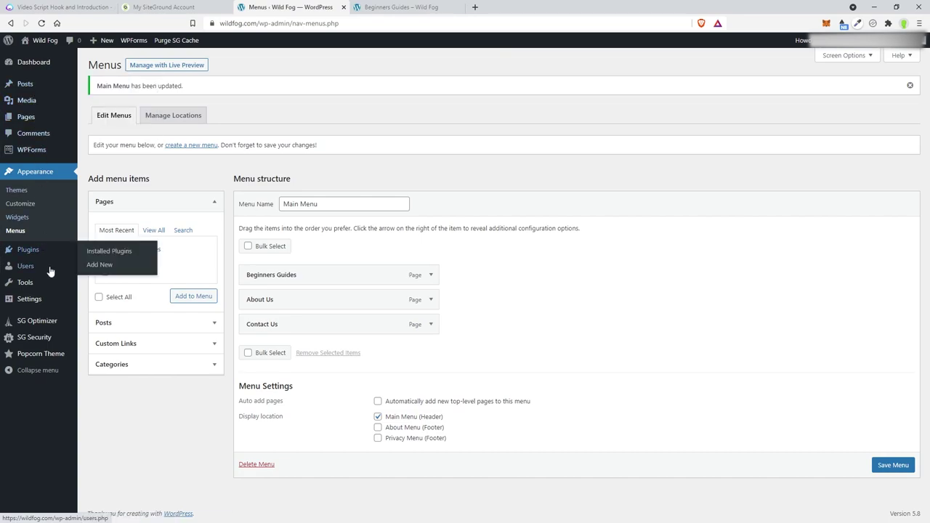
mouse_move(60, 254)
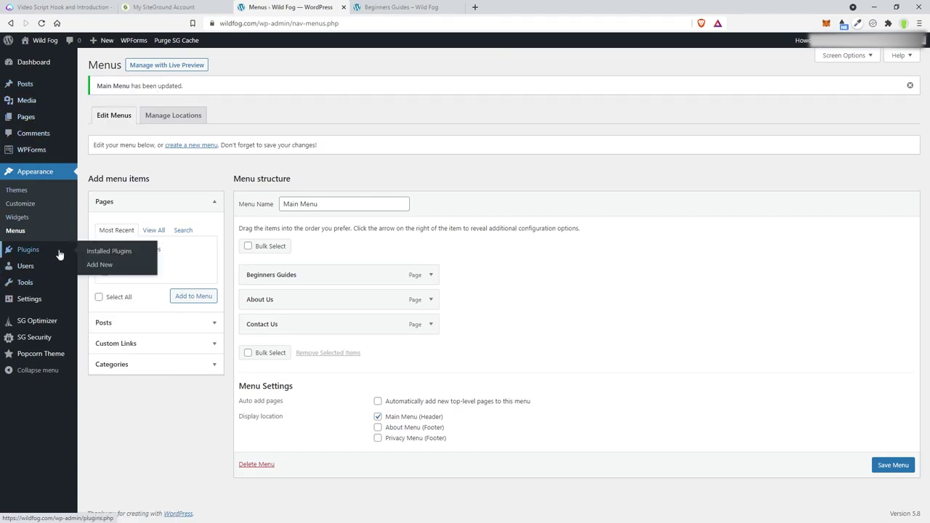
left_click(107, 263)
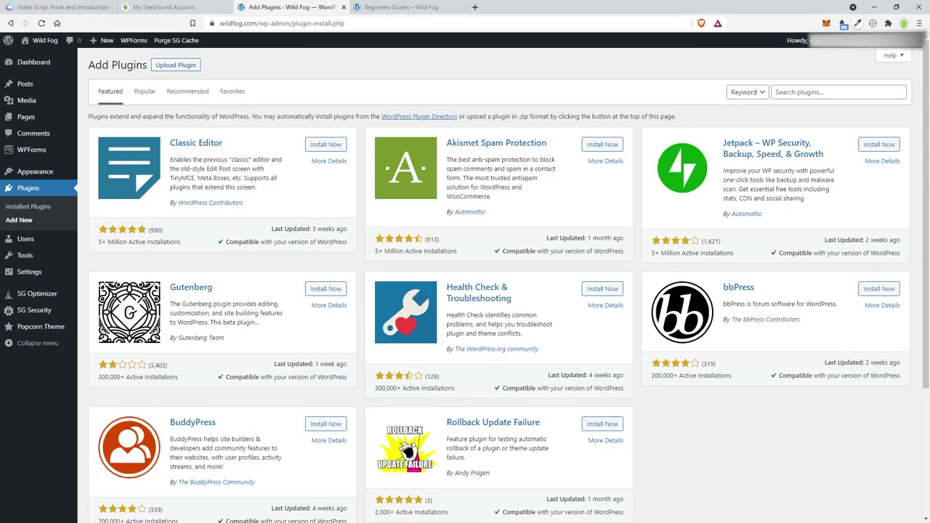
Step: Switch to the Notepad notes and add "- (WP Basic Free)" after Popcorn under the Theme heading
key("alt+Tab")
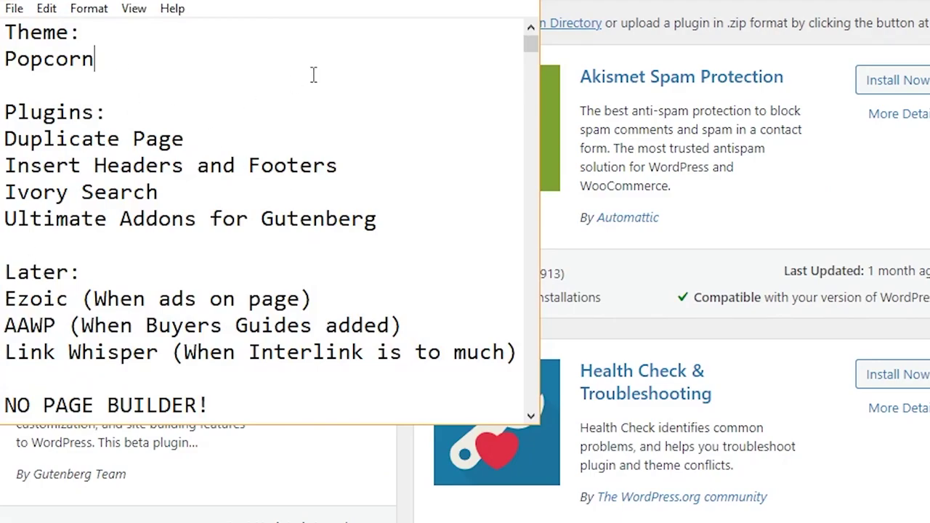
type("- WP Ba")
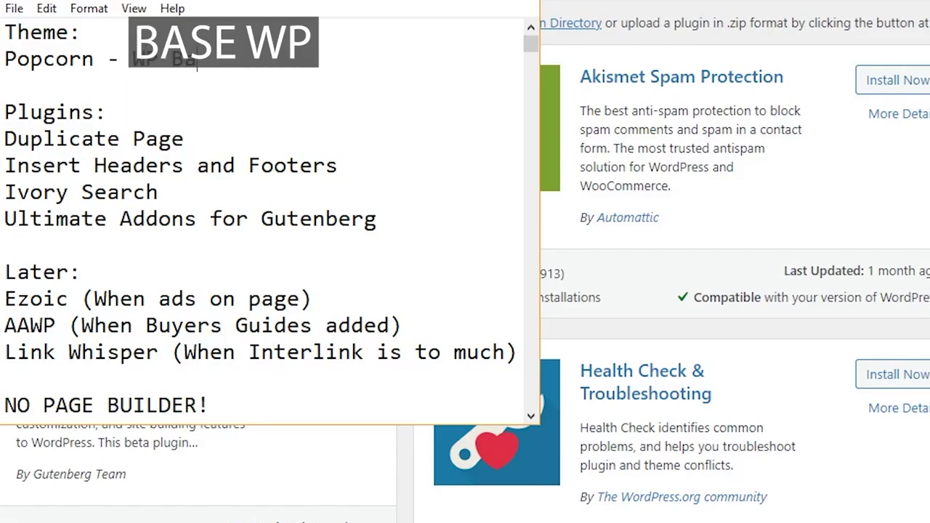
type("sic Free)")
left_click(249, 59)
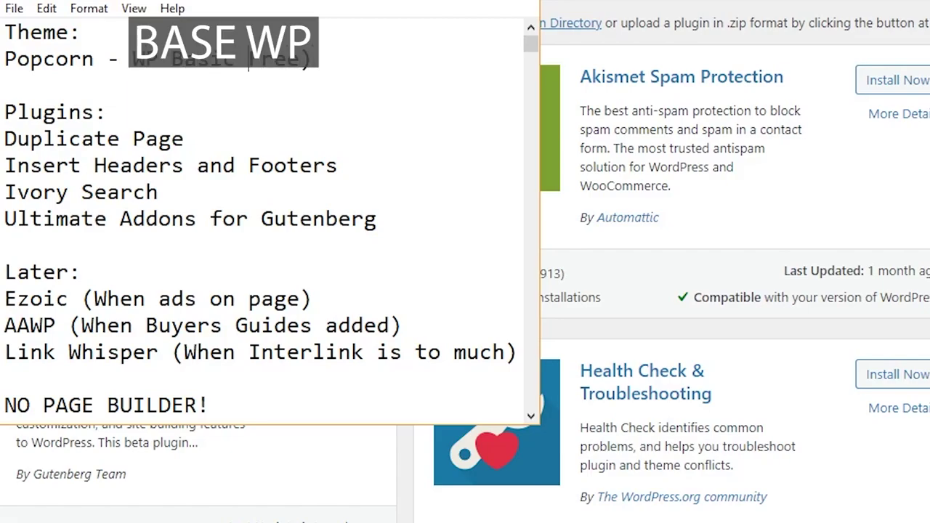
type("(")
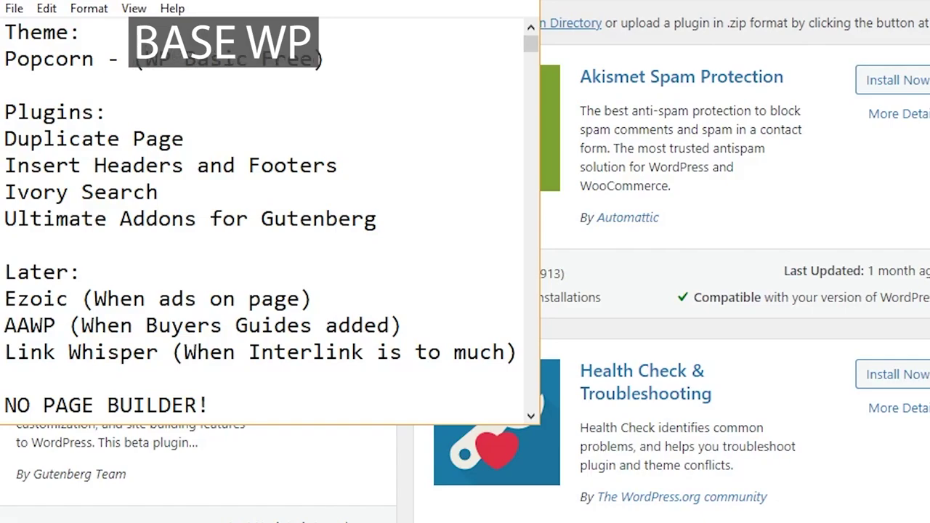
Step: Review the listed plugins Duplicate Page, Insert Headers and Footers, Ivory Search and Ultimate Addons for Gutenberg, checking the live site's header search in between
left_click(204, 146)
double_click(72, 138)
double_click(151, 139)
left_click(187, 138)
left_click_drag(188, 138, 3, 140)
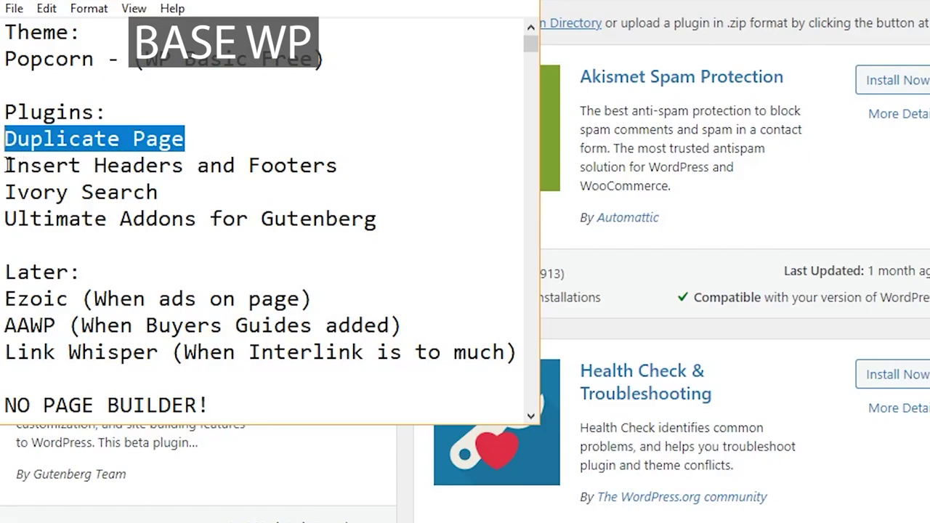
left_click_drag(6, 166, 346, 175)
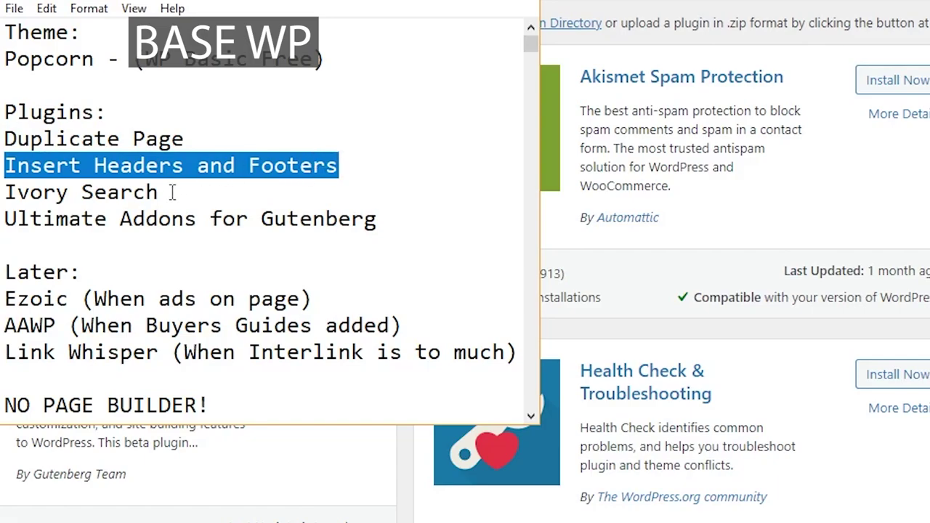
left_click_drag(160, 193, 6, 195)
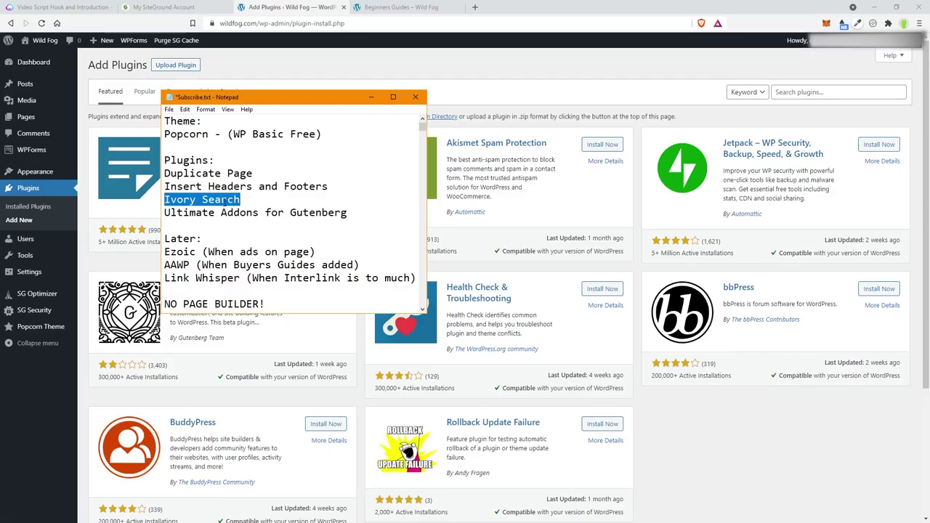
key("alt+Tab")
left_click(402, 6)
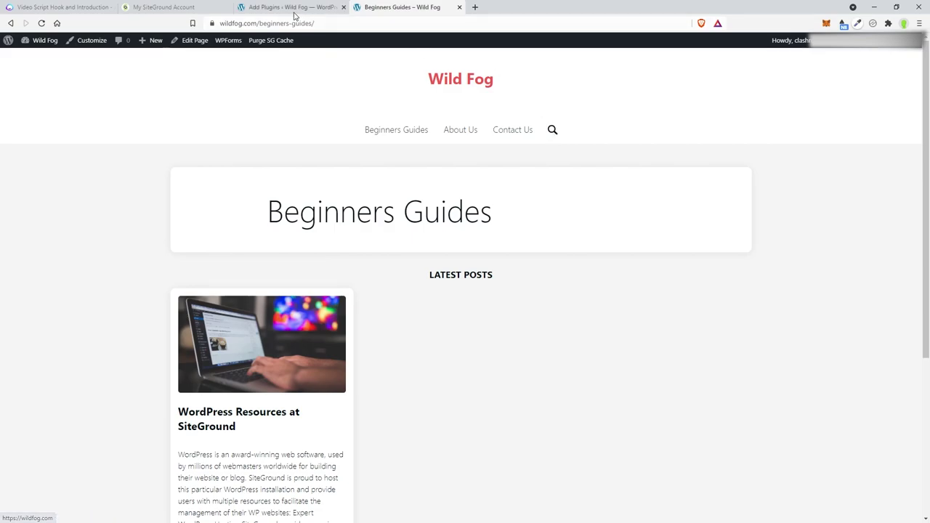
key("alt+Tab")
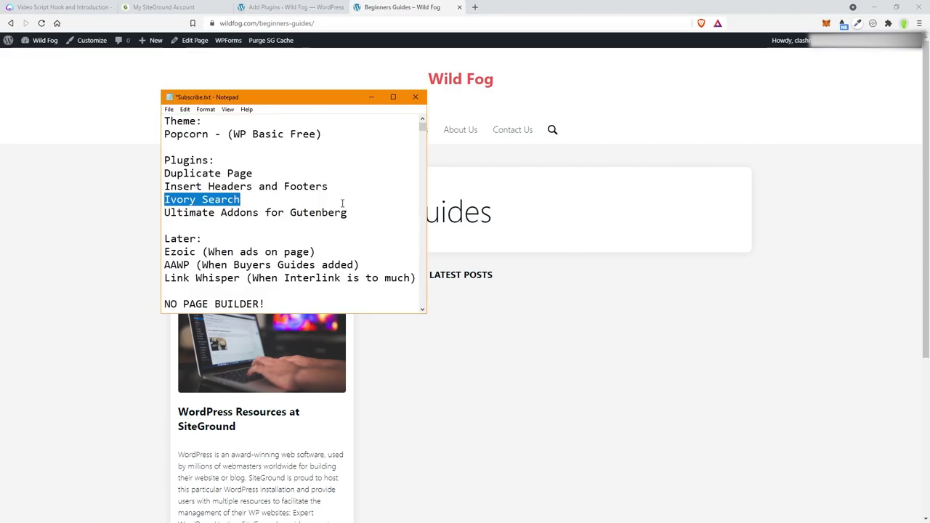
left_click_drag(347, 212, 161, 216)
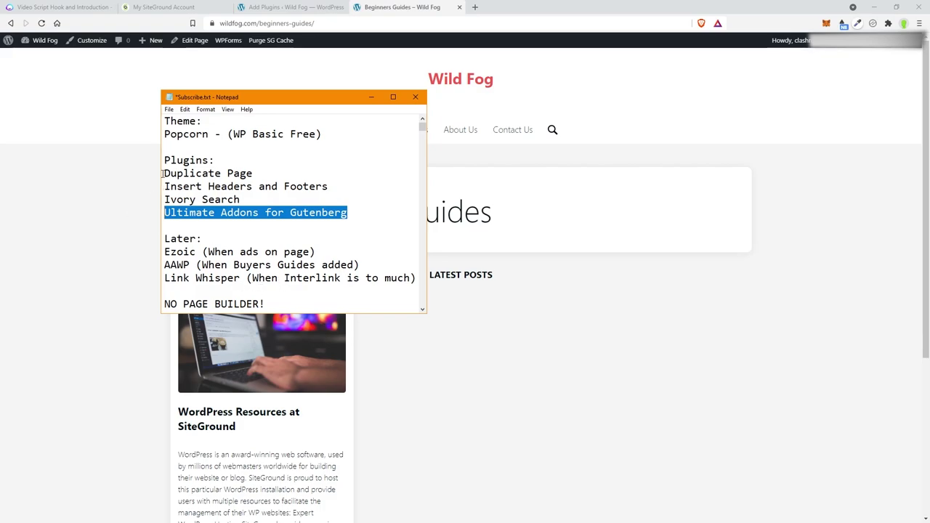
Step: Open the Site Identity settings in the site customizer and upload Converted-PNG.png from the Wild Fog Logo folder for the logo
left_click(139, 171)
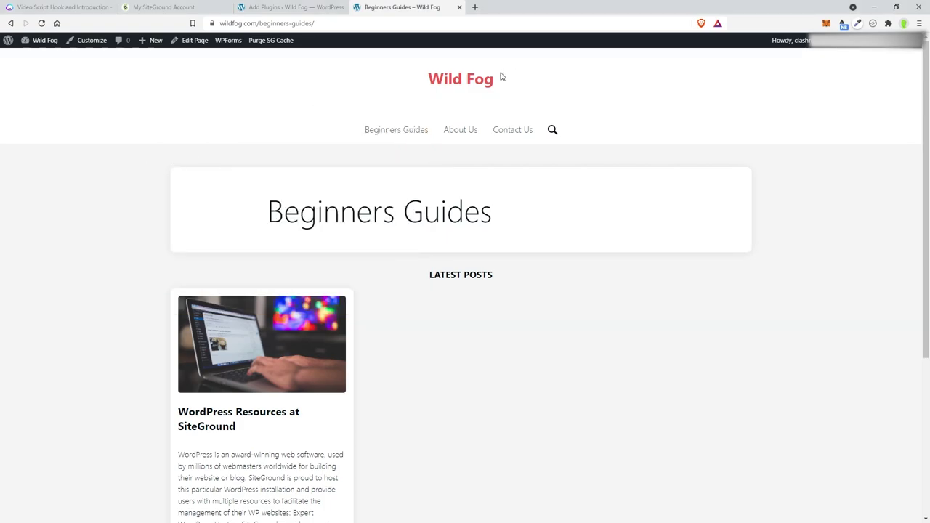
left_click(95, 41)
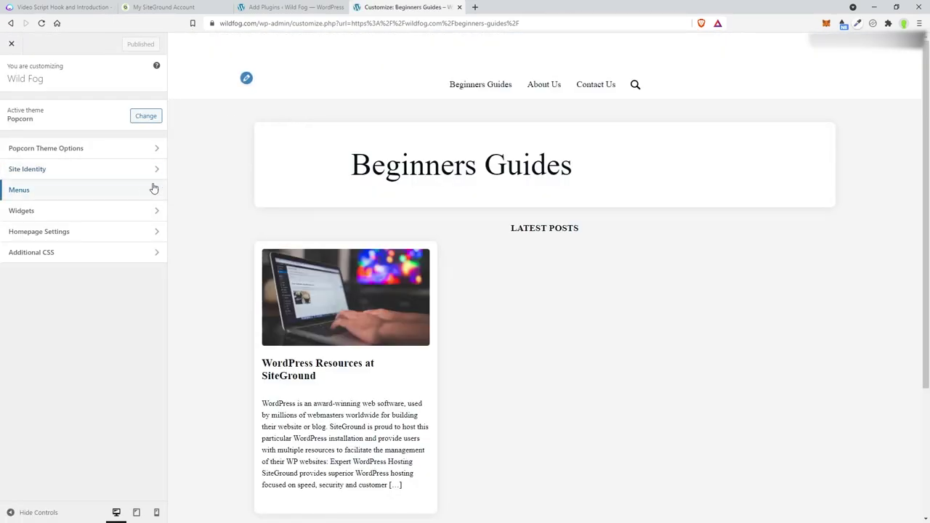
left_click(157, 170)
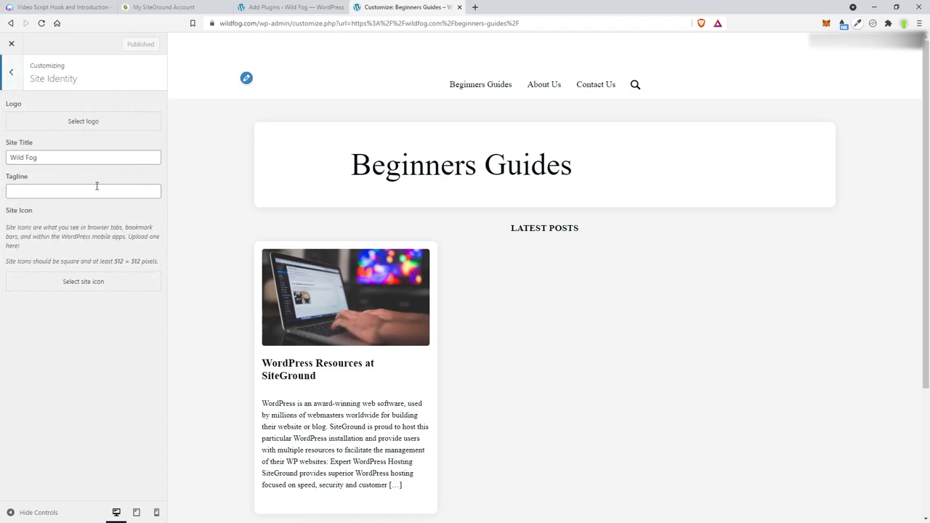
left_click(83, 128)
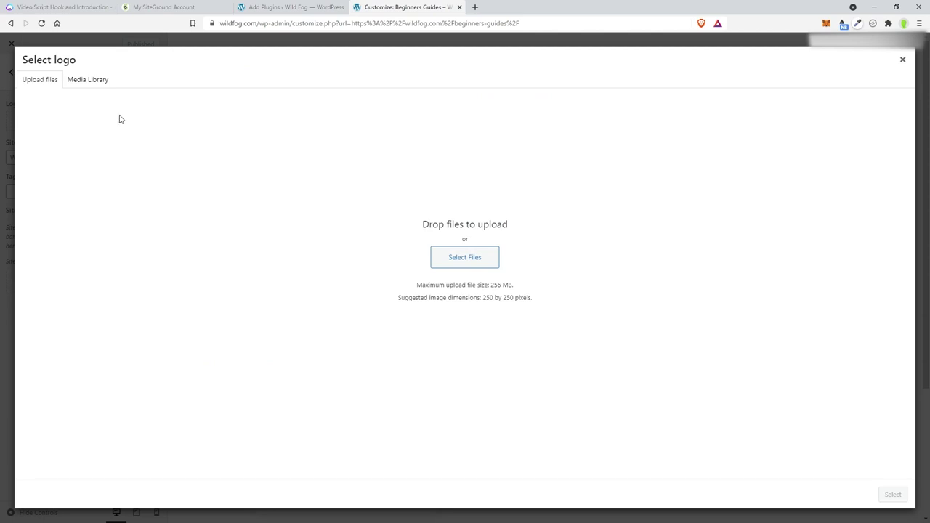
left_click(468, 268)
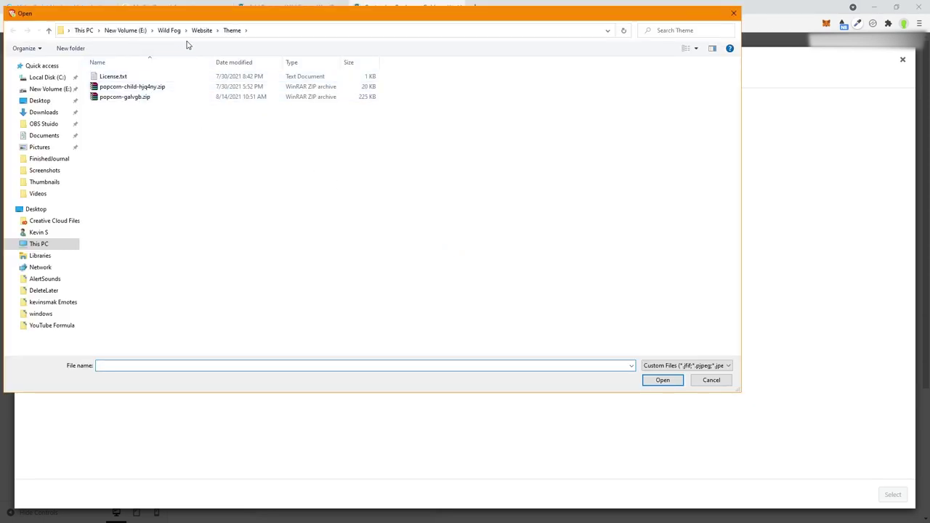
left_click(168, 31)
double_click(114, 78)
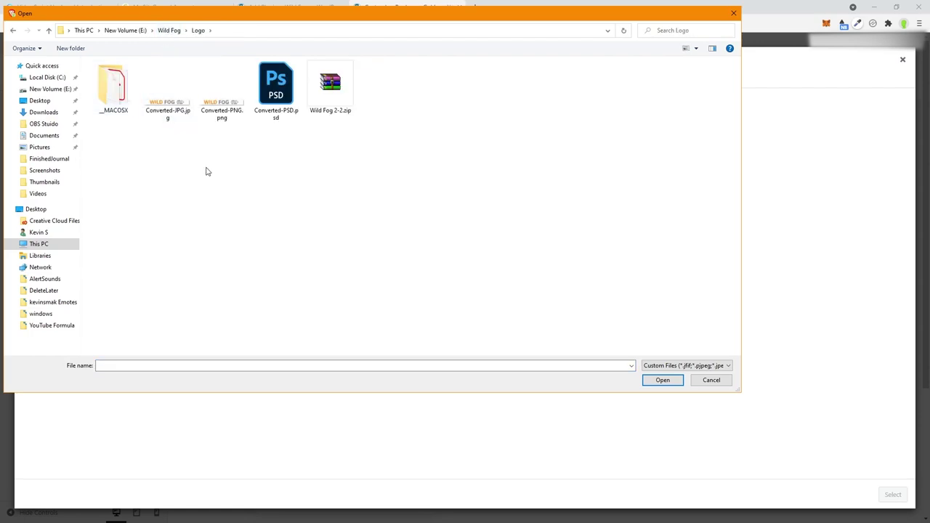
double_click(224, 105)
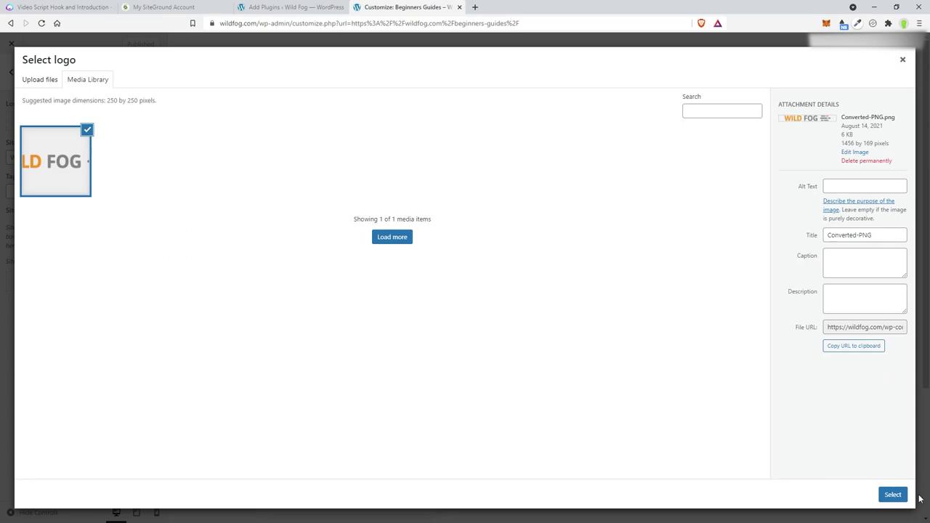
Step: Set the uploaded image as the site logo without cropping and publish the change
left_click(892, 494)
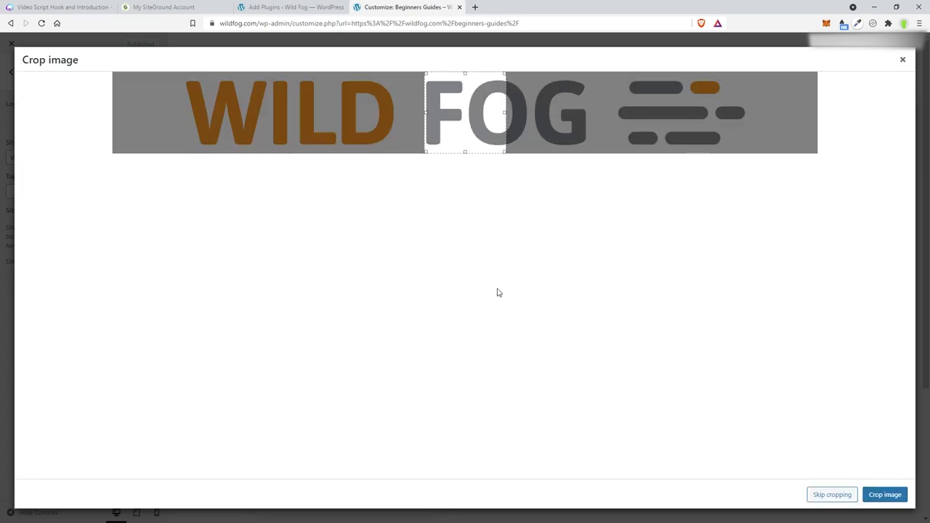
left_click(826, 496)
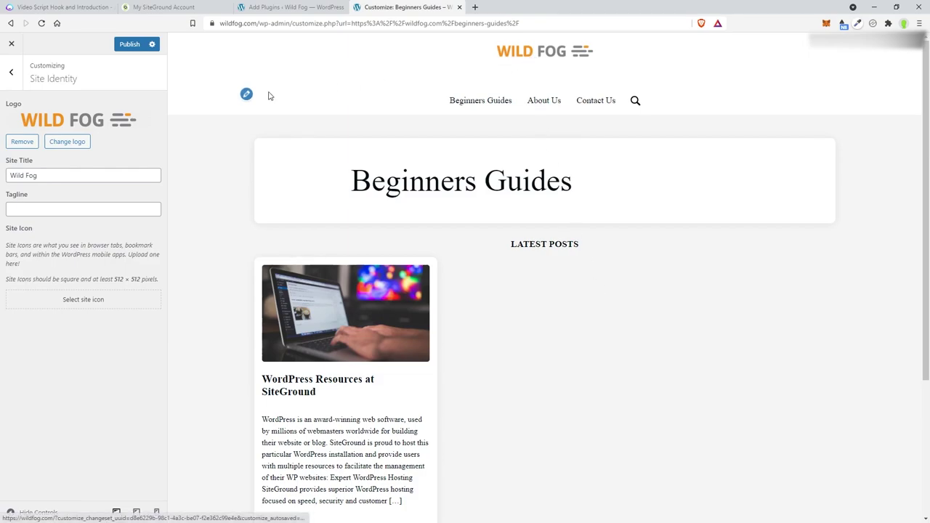
left_click(124, 49)
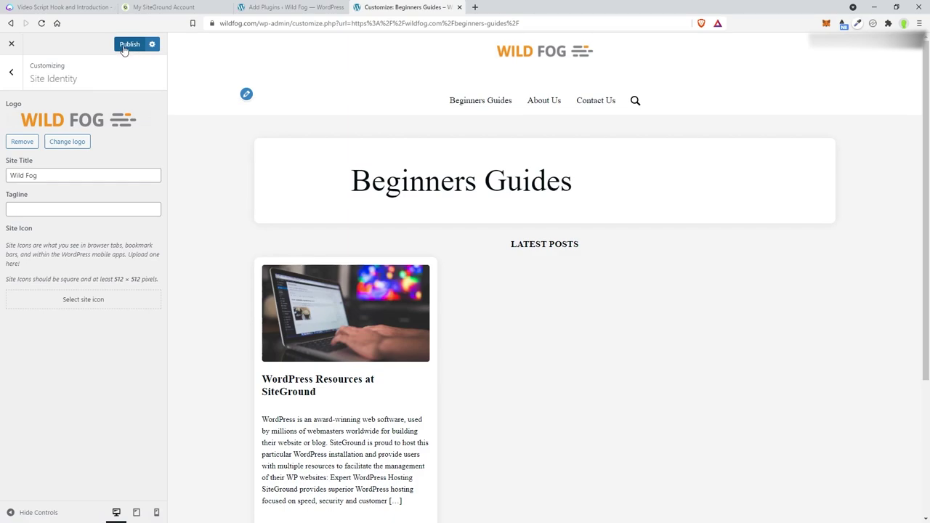
left_click(125, 49)
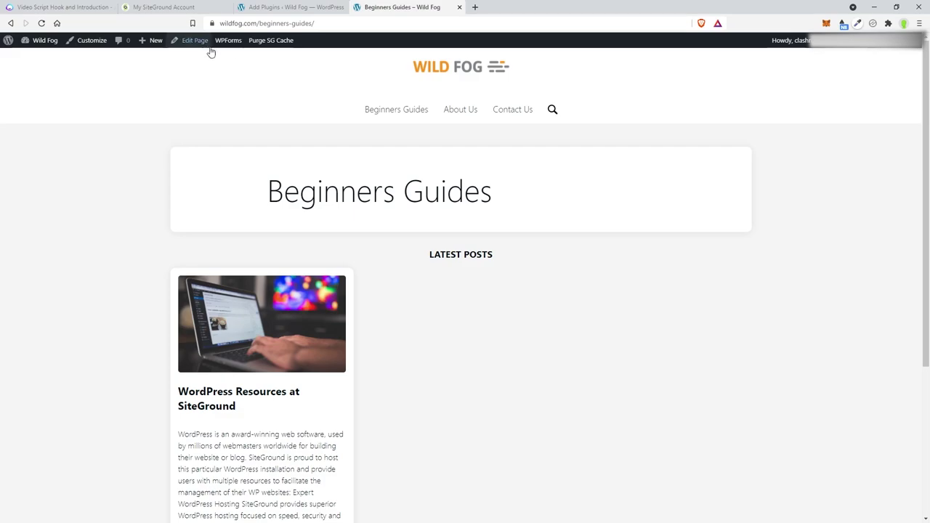
Step: Hide the site description (tagline) in the Popcorn Layout options and publish the change
left_click(86, 40)
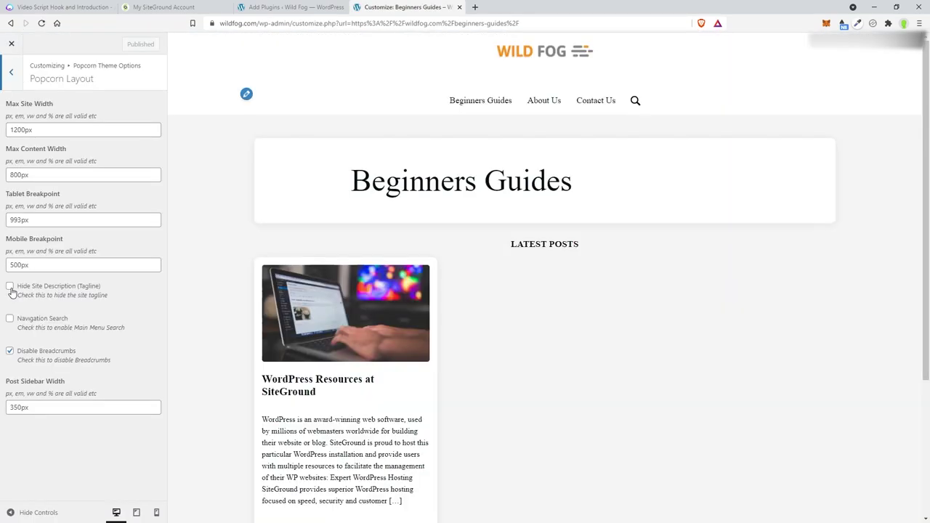
left_click(10, 288)
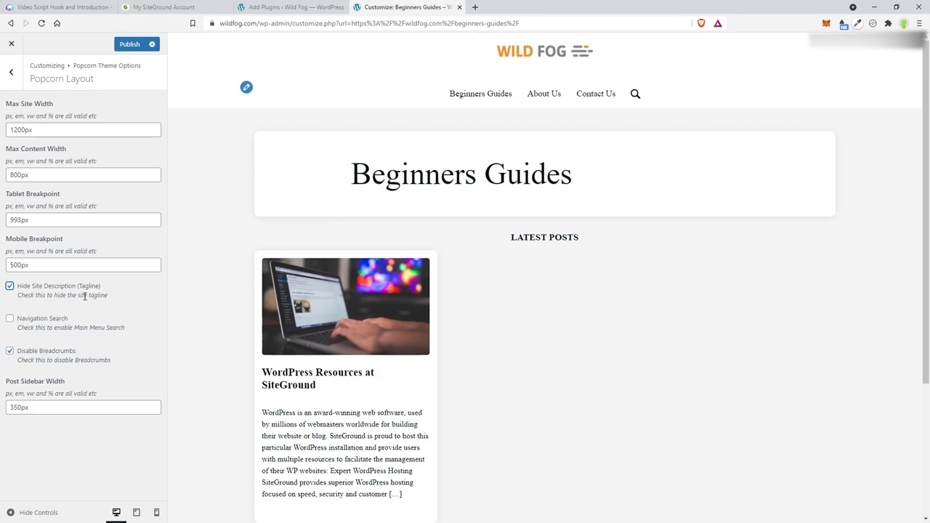
left_click(129, 44)
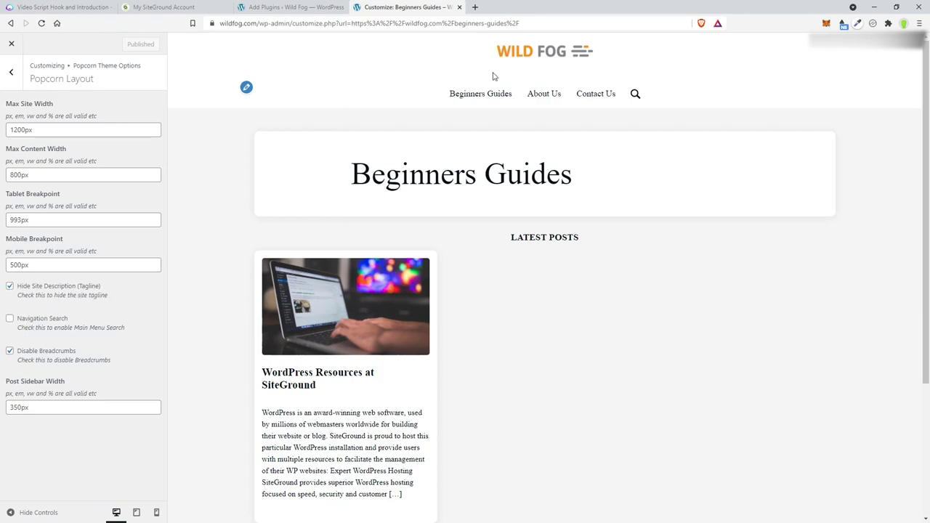
left_click(12, 75)
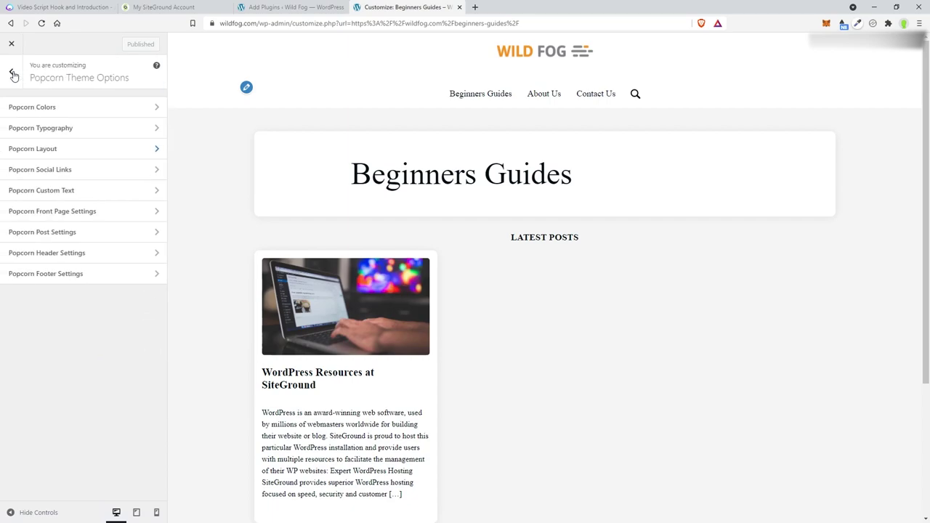
Step: Open Popcorn Header Settings, sample the orange of the Wild Fog logo with the color picker and copy its hex code
left_click(22, 249)
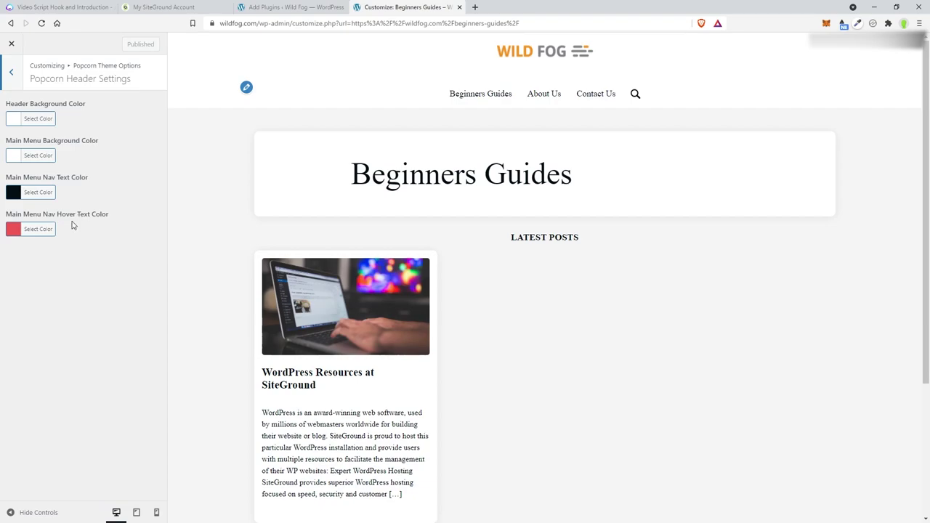
left_click(858, 26)
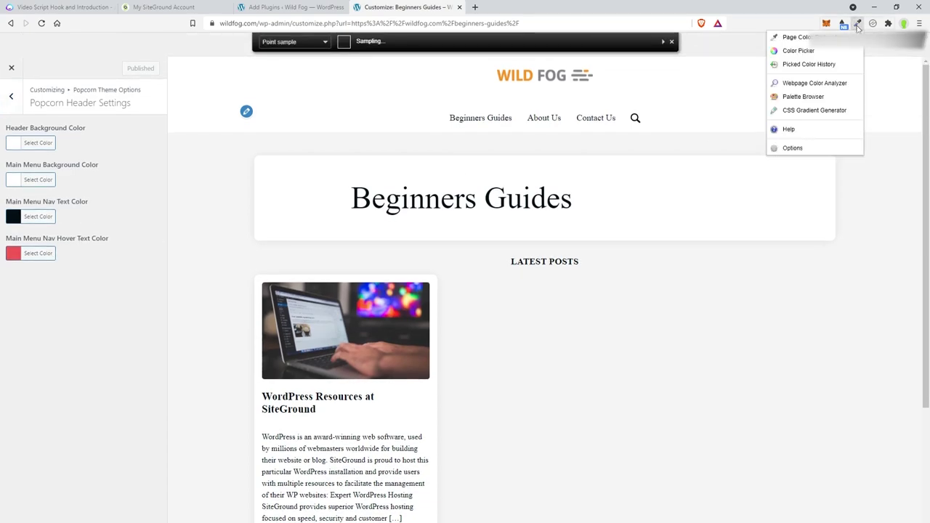
left_click(795, 50)
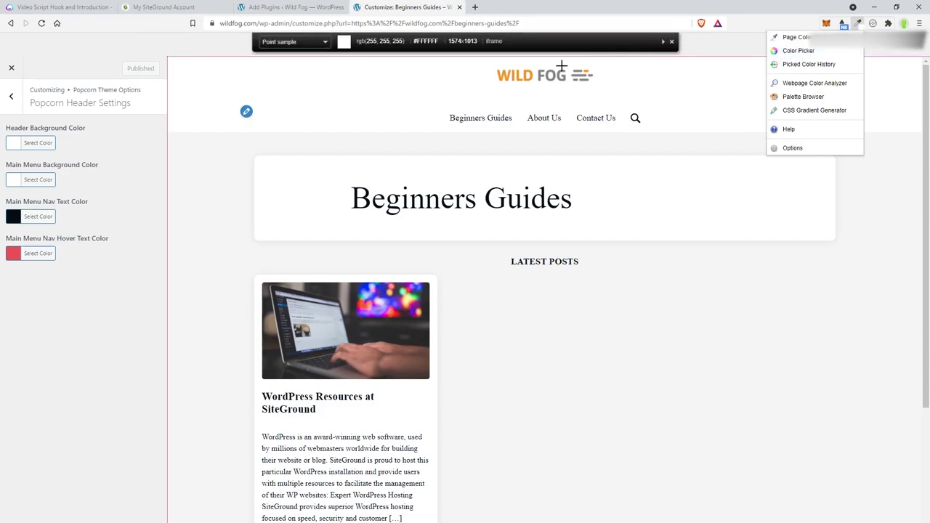
left_click(516, 76)
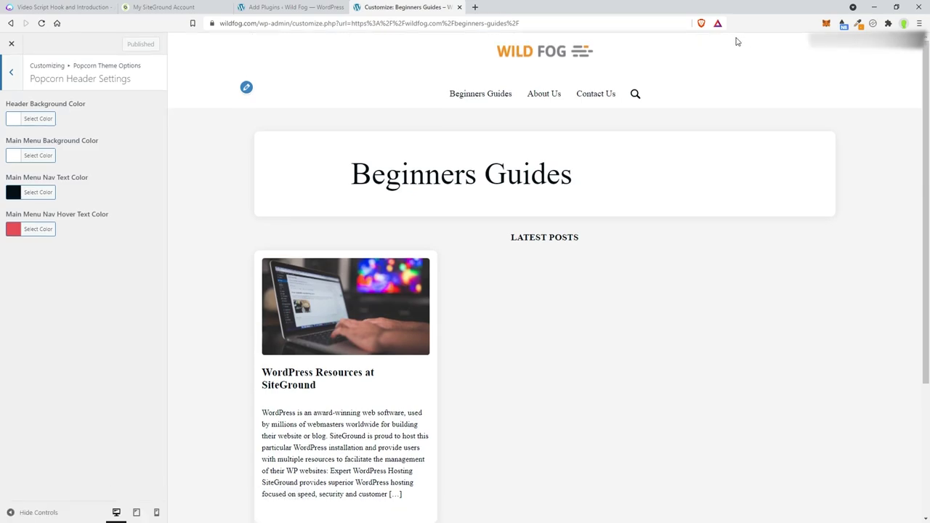
left_click(859, 24)
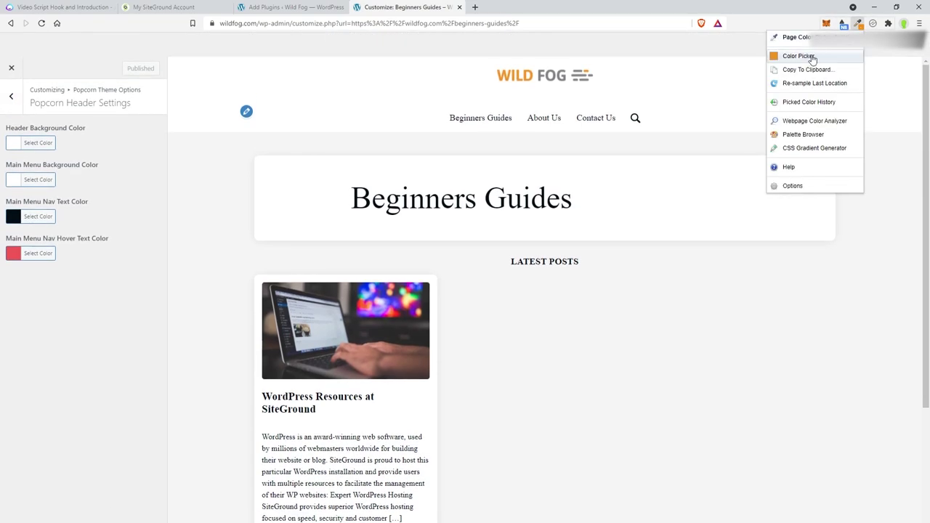
left_click(810, 69)
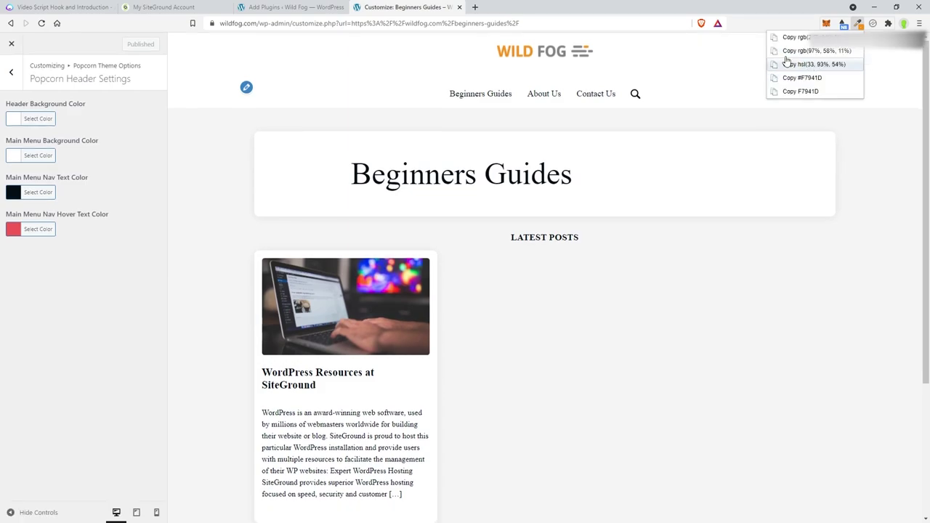
Step: Set the Main Menu Nav Hover Text Color to #F7941D and publish the change
left_click(40, 235)
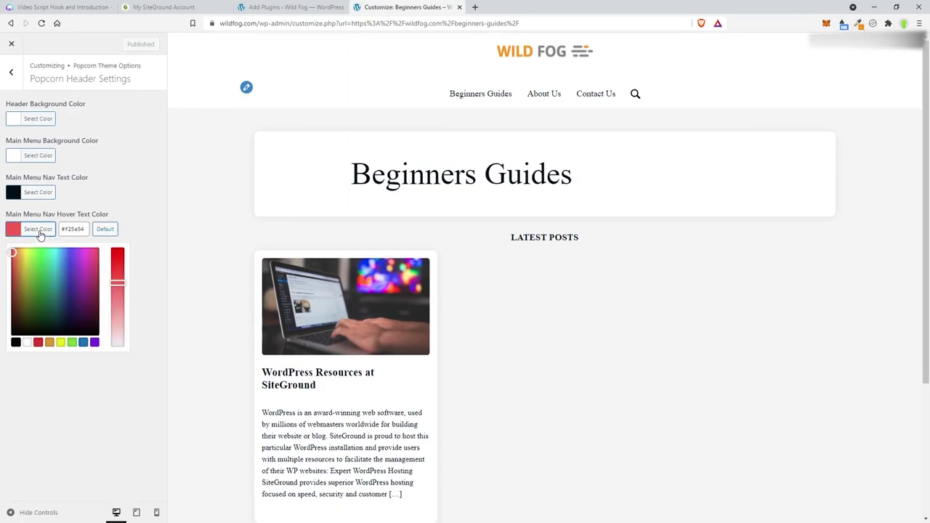
double_click(82, 230)
right_click(83, 231)
left_click(118, 277)
key("Home")
key("Delete")
left_click(153, 198)
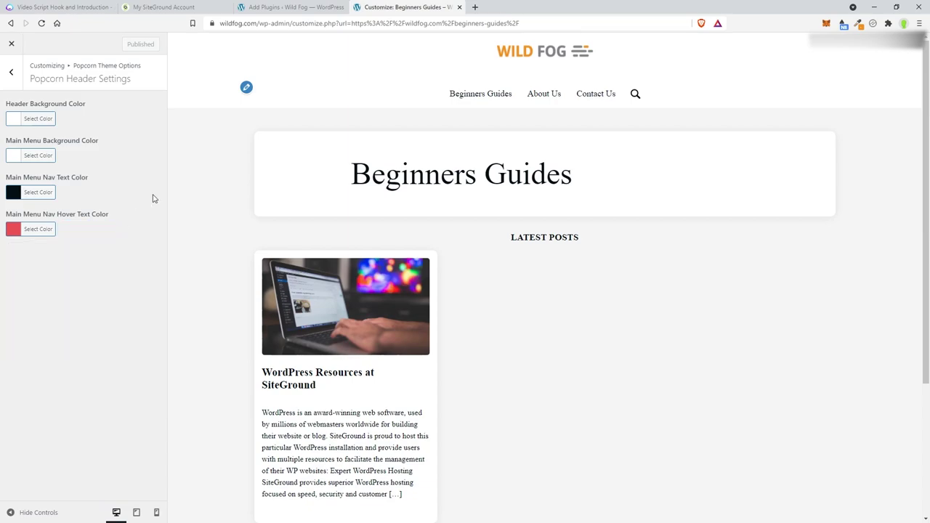
left_click(33, 229)
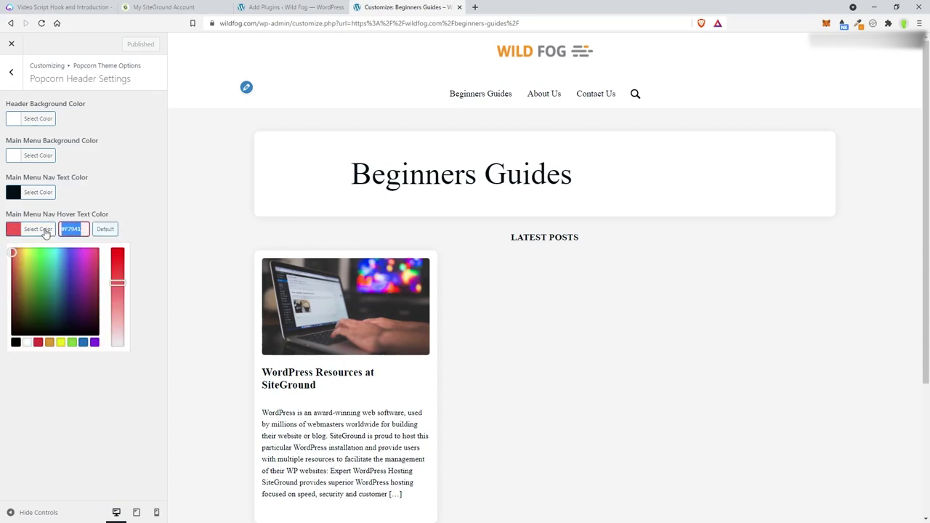
key("End")
type("d")
left_click(151, 213)
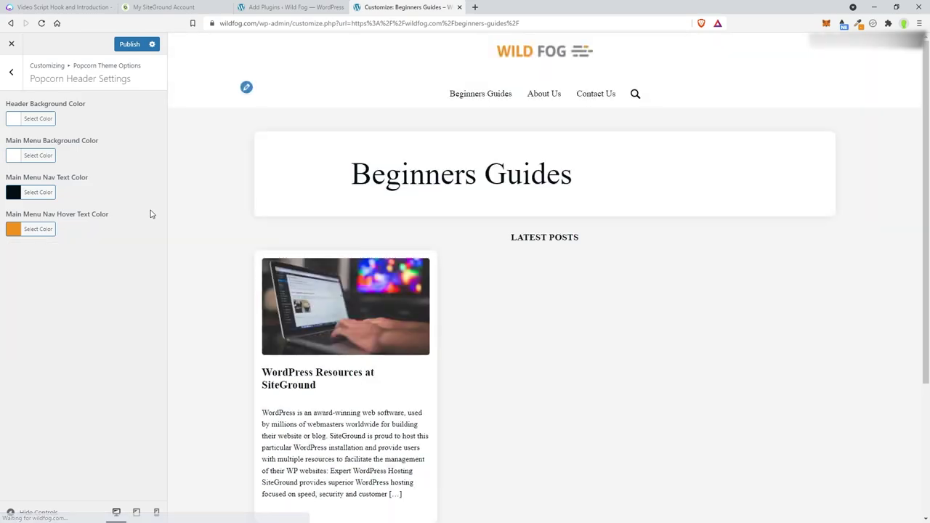
left_click(127, 48)
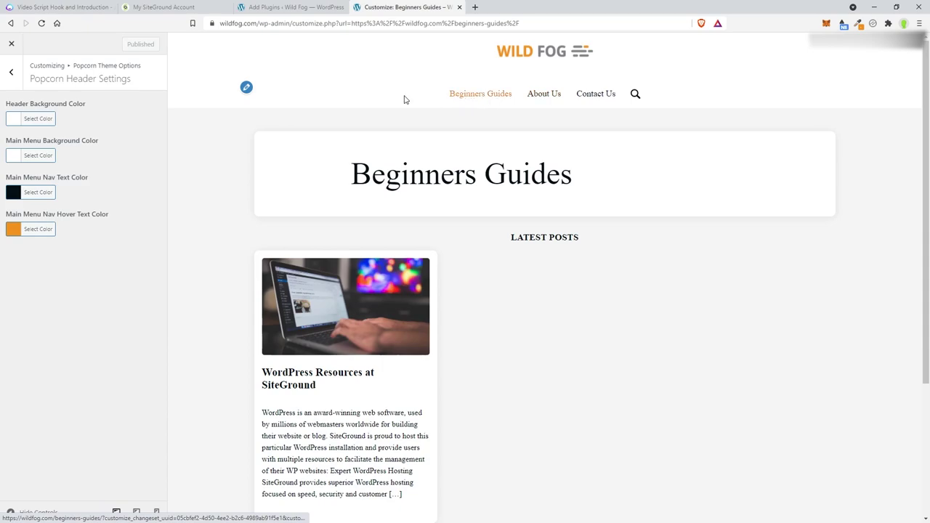
Step: Clear the copyright text in the Popcorn Footer Settings and leave the customizer
left_click(12, 72)
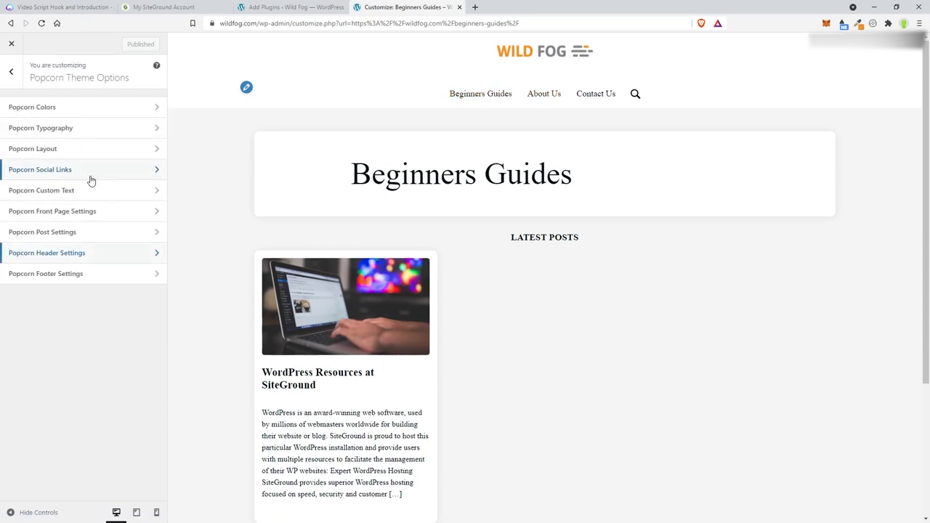
scroll(428, 283, "down", 3)
left_click(116, 273)
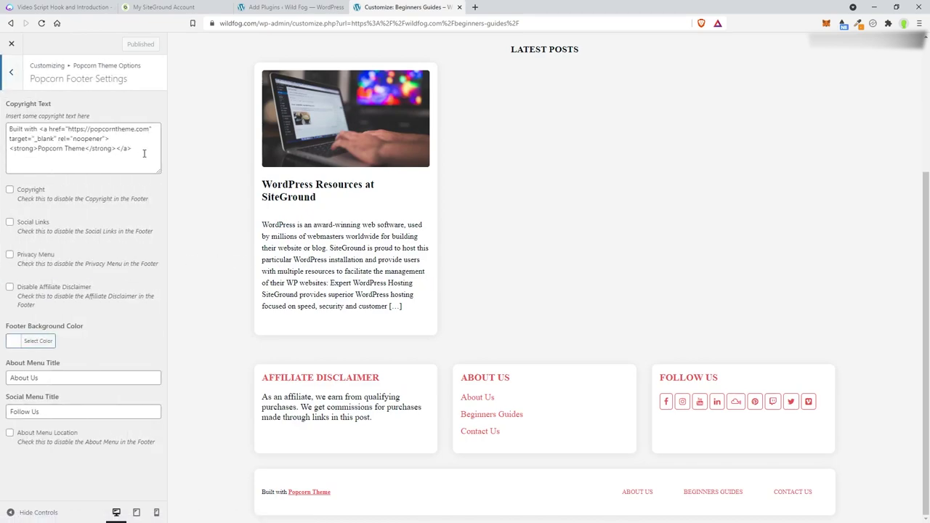
left_click_drag(143, 151, 7, 131)
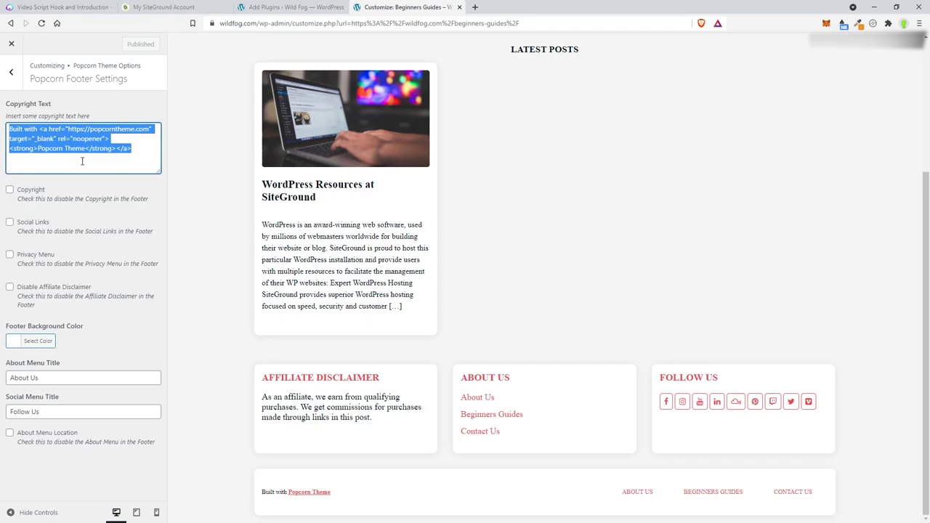
key("BackSpace")
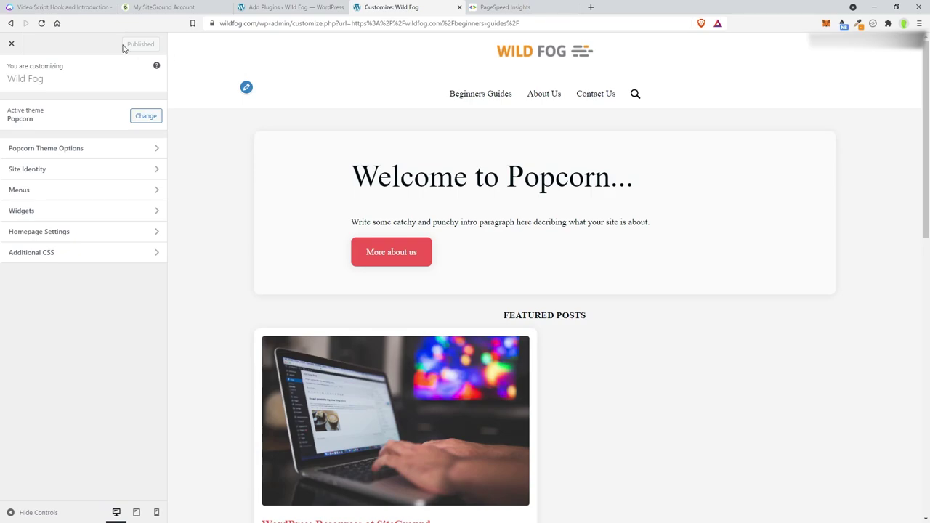
left_click(11, 44)
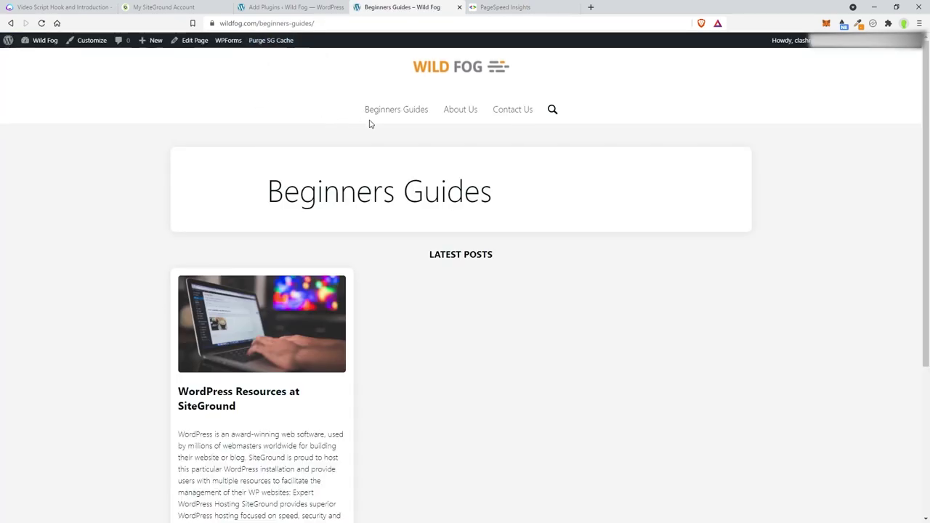
left_click(256, 24)
left_click(354, 25)
key("ctrl+a")
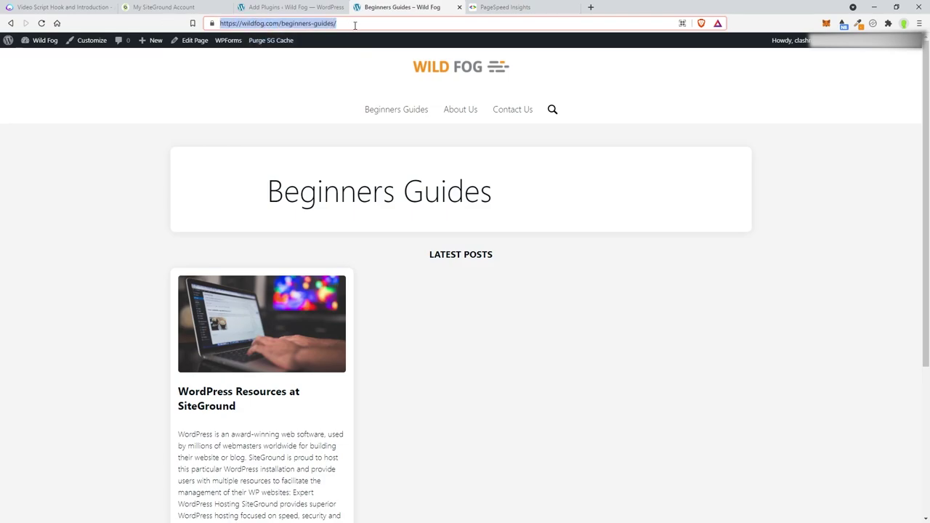
left_click(518, 8)
left_click(378, 128)
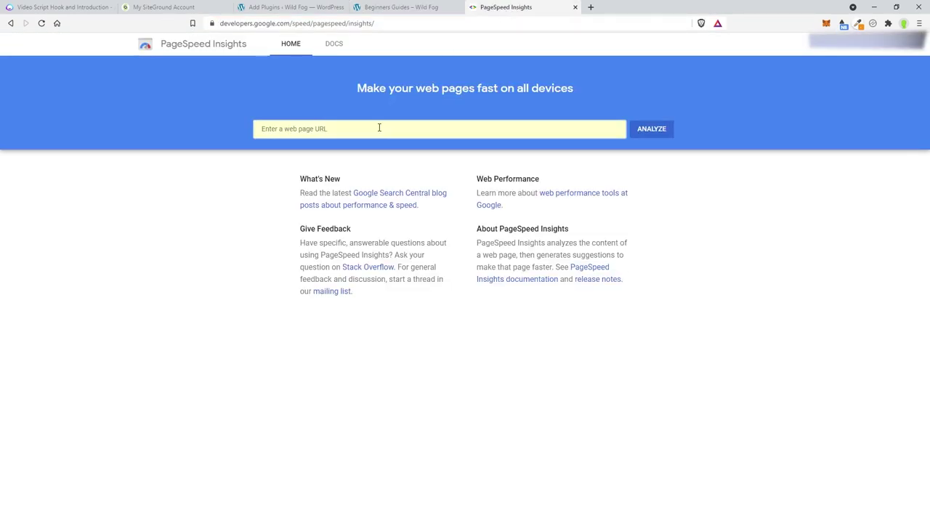
key("ctrl+v")
left_click(649, 129)
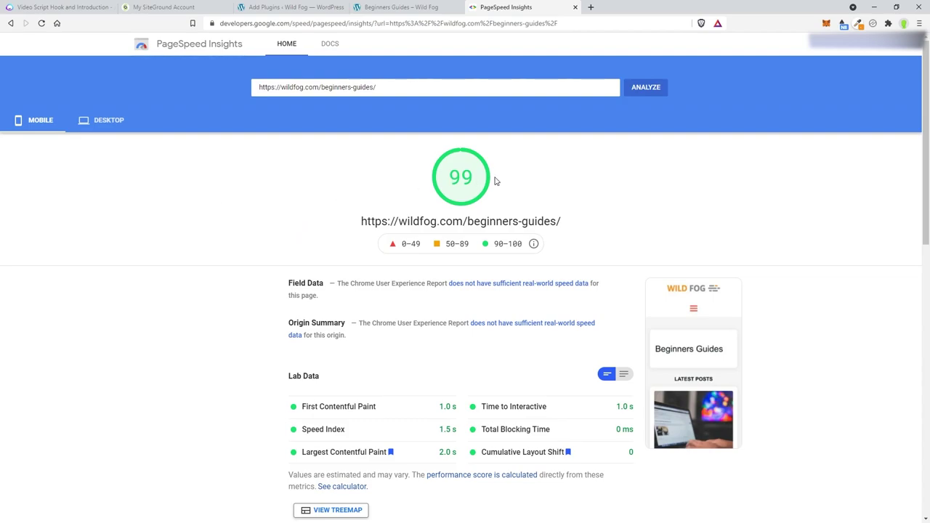
left_click(575, 10)
left_click(298, 7)
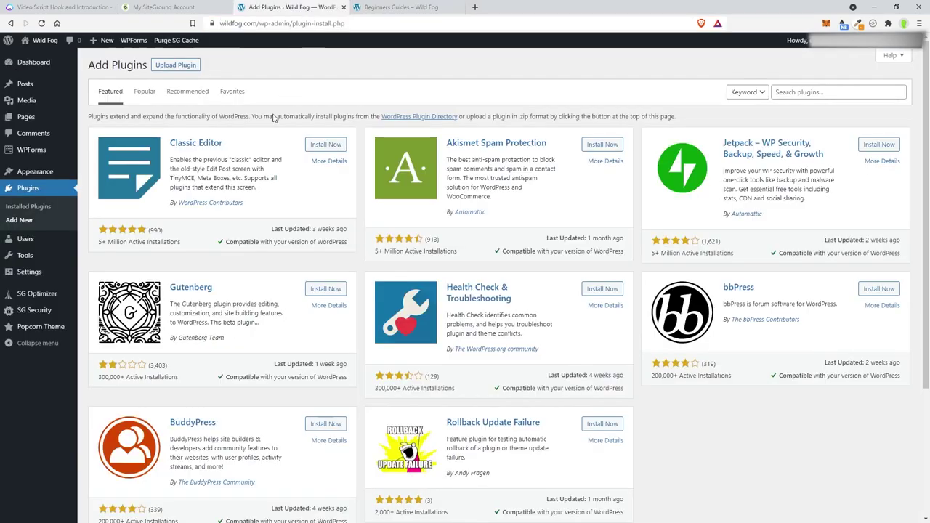
Step: Search the plugin directory for Duplicate Page, and install and activate that plugin
left_click(779, 91)
type("Duplicate Page")
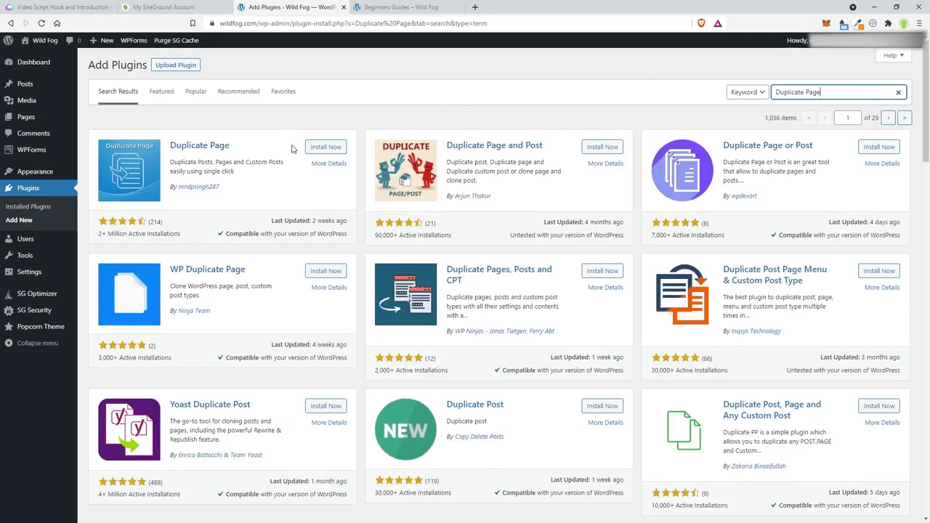
left_click(332, 149)
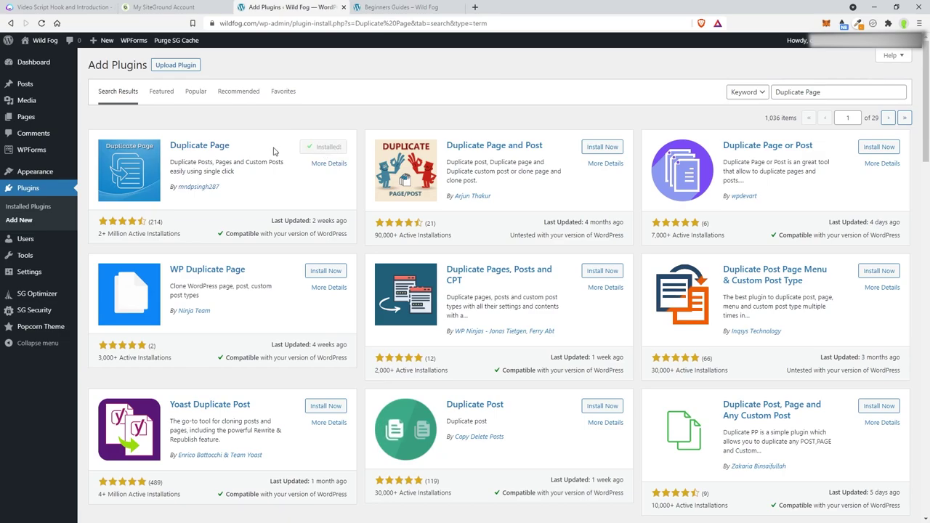
left_click(320, 151)
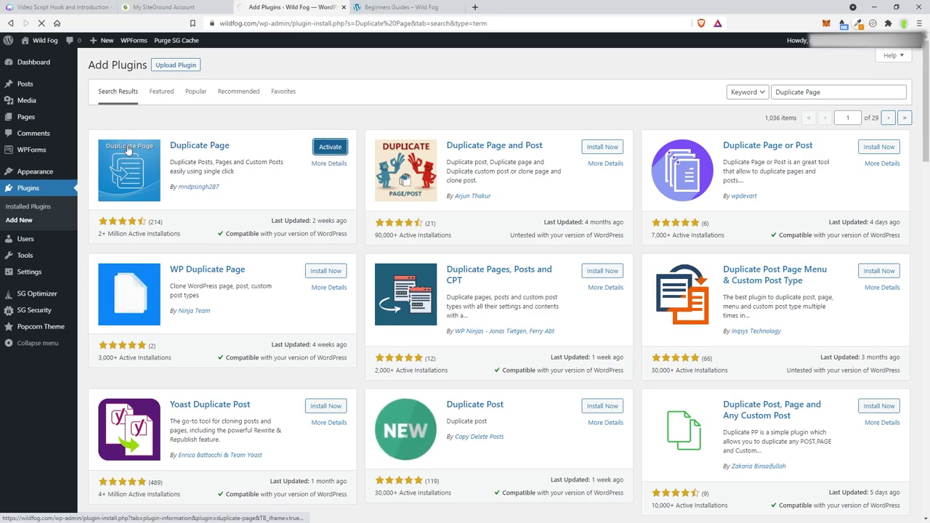
Step: Find the Insert Headers and Footers by WPBeginner plugin in the plugin directory, install it and activate it
type("hea")
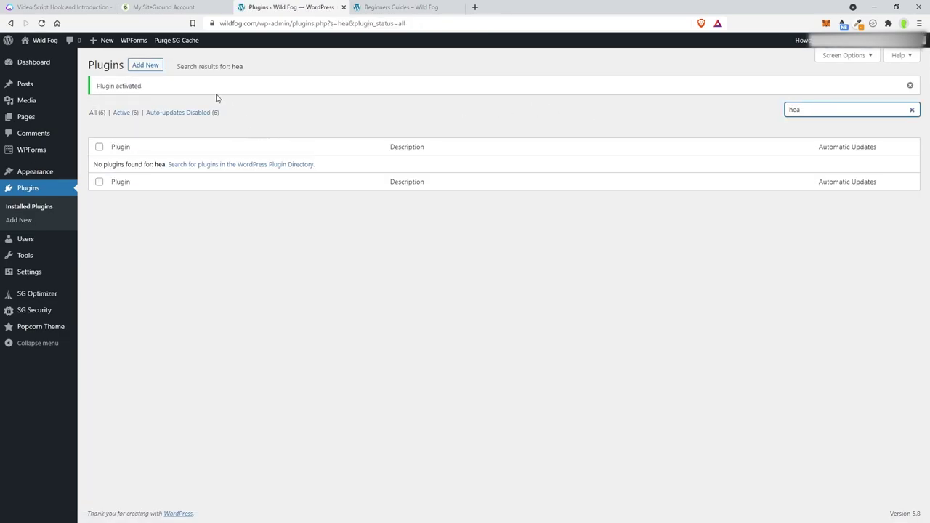
left_click(146, 65)
left_click(829, 92)
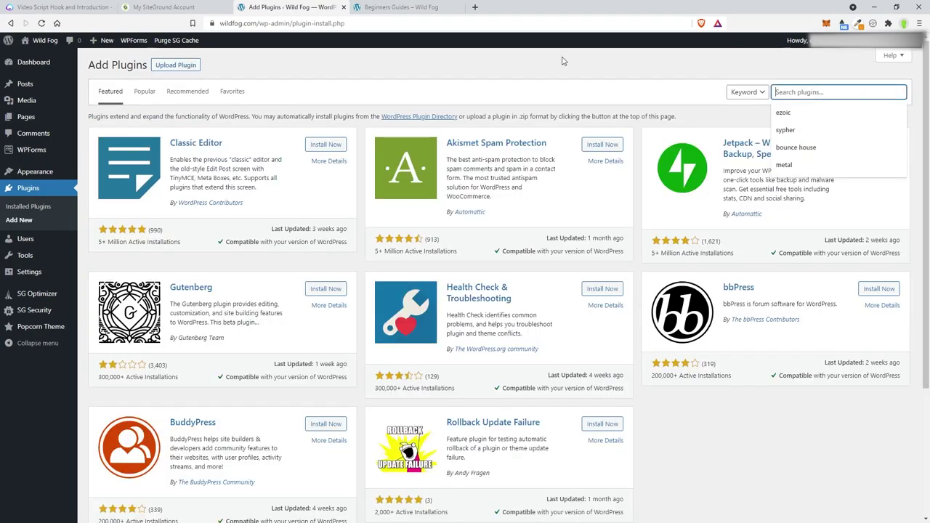
key("ctrl+v")
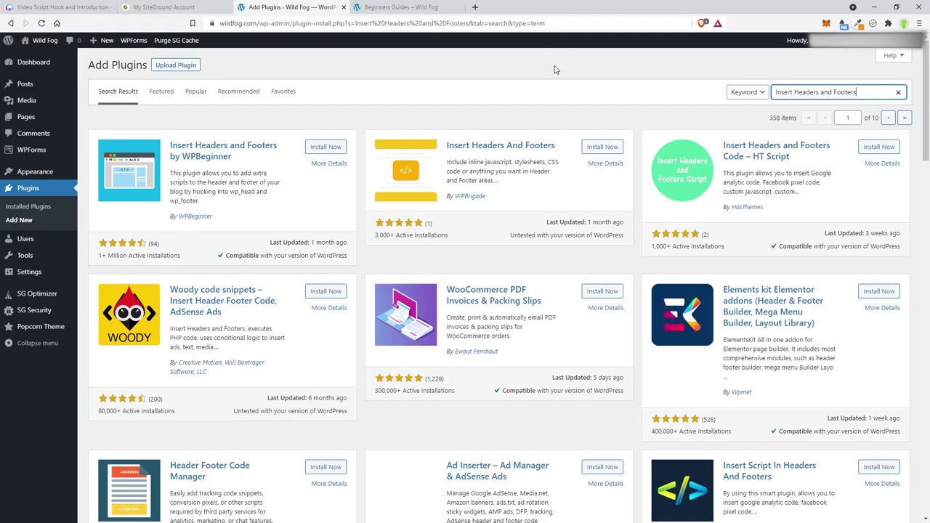
left_click(326, 147)
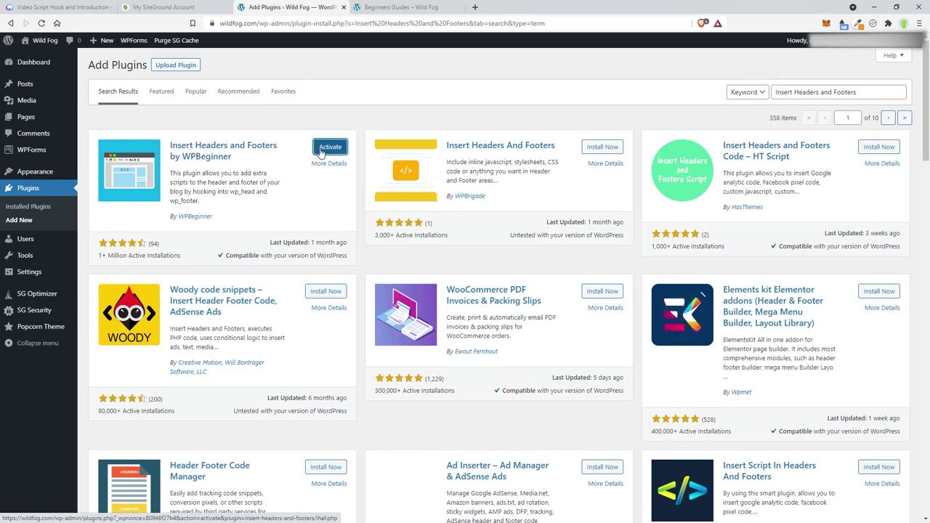
left_click(322, 148)
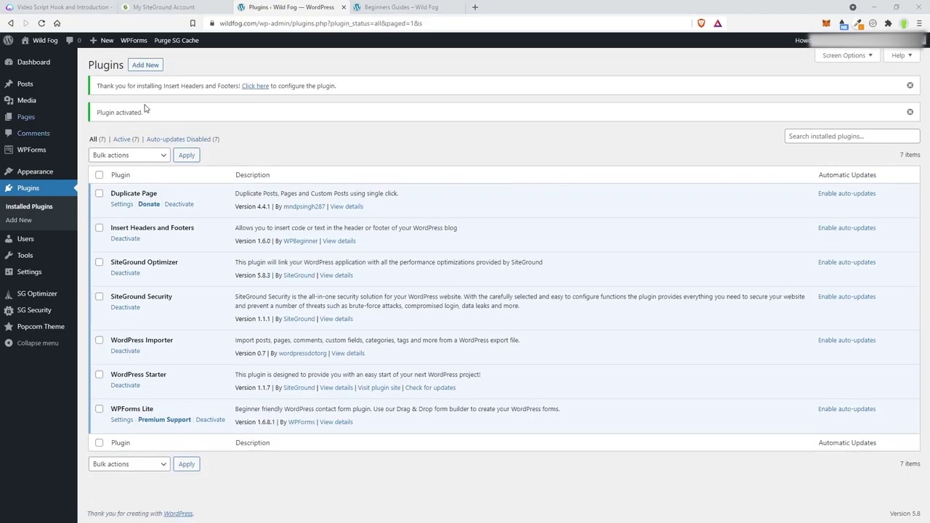
Step: Find the Gutenberg Blocks – Ultimate Addons for Gutenberg plugin in the plugin directory, install it and activate it
left_click(145, 64)
left_click(814, 114)
type("Ultimate Addons for Gutenberg")
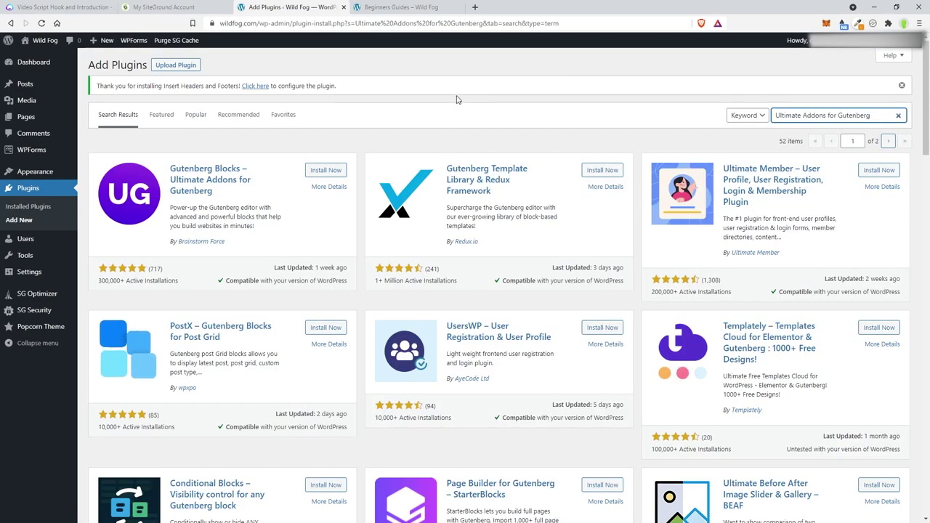
left_click(323, 171)
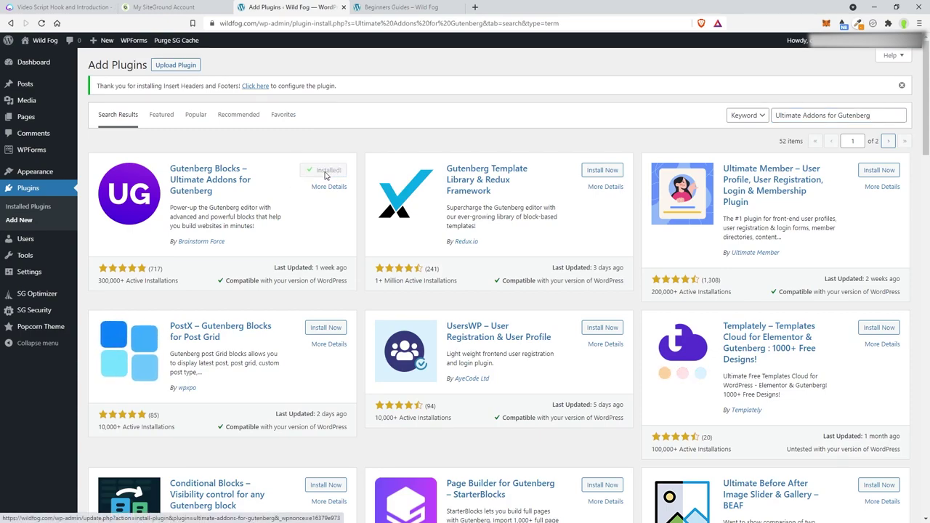
left_click(329, 171)
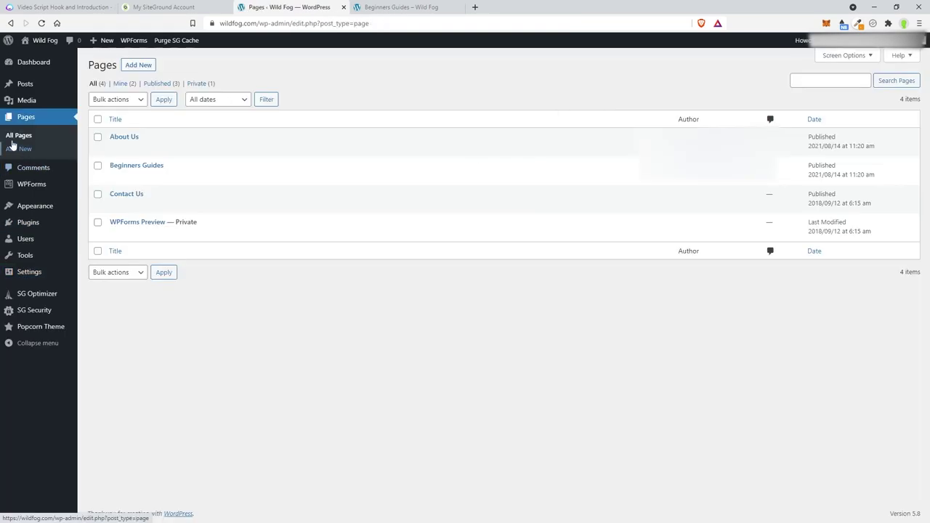
Step: Create a new page titled Home, clear its URL slug entry and publish it without content
left_click(136, 66)
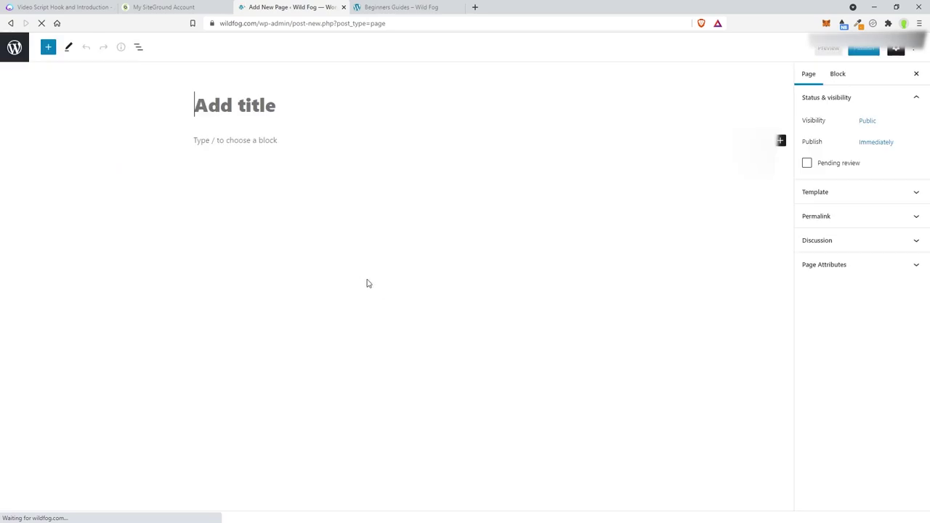
type("Home")
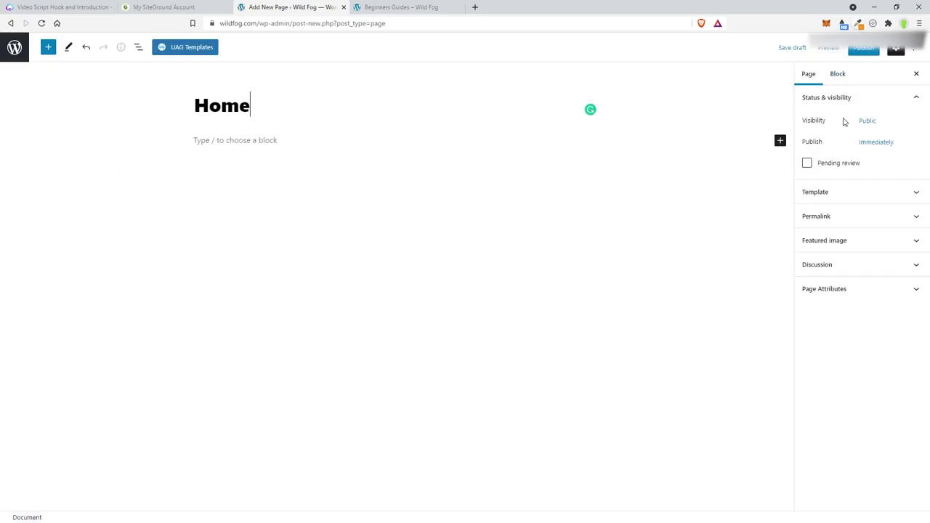
left_click(845, 215)
left_click(847, 250)
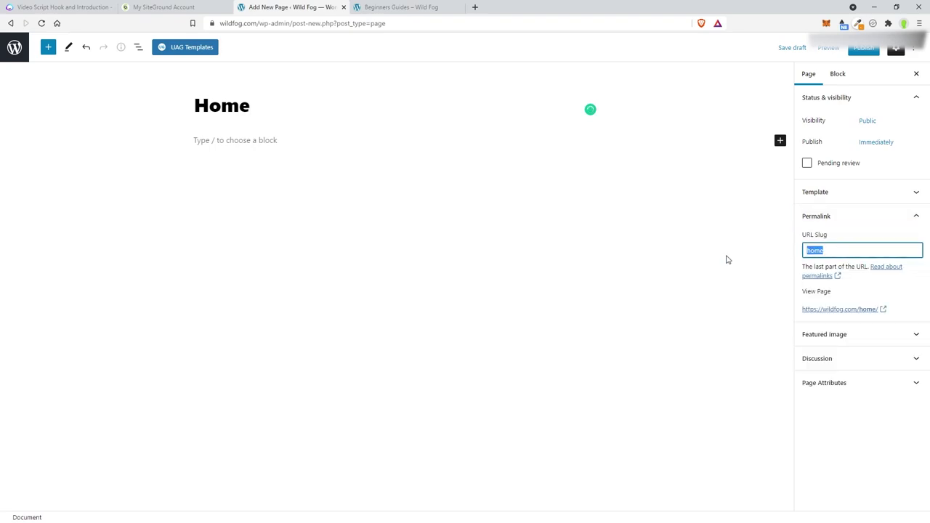
key("BackSpace")
left_click(727, 259)
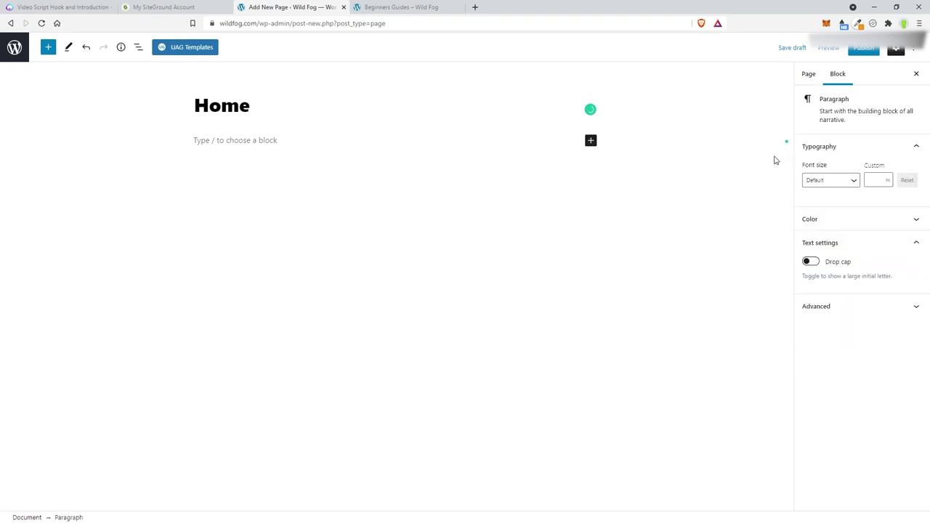
left_click(863, 48)
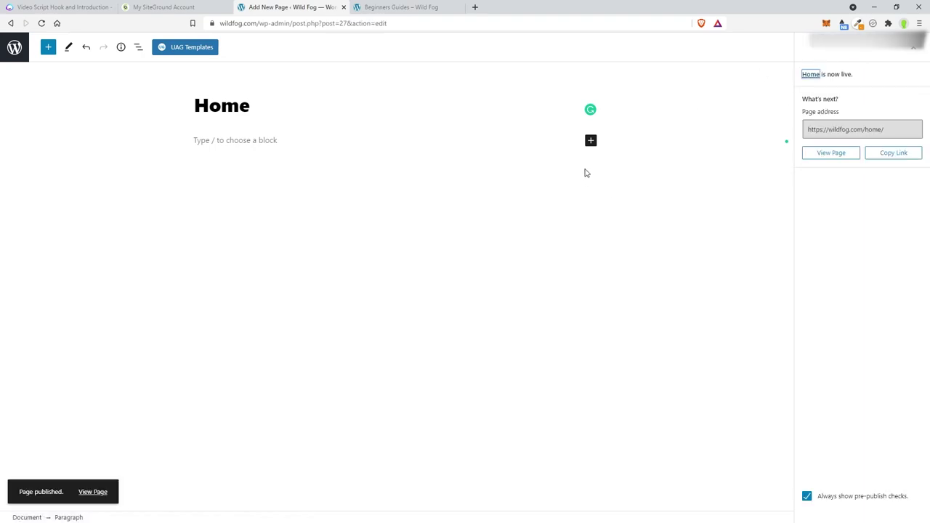
Step: Add the Home page to the Main Menu as its first item, above Beginners Guides, and save the menu
left_click(392, 7)
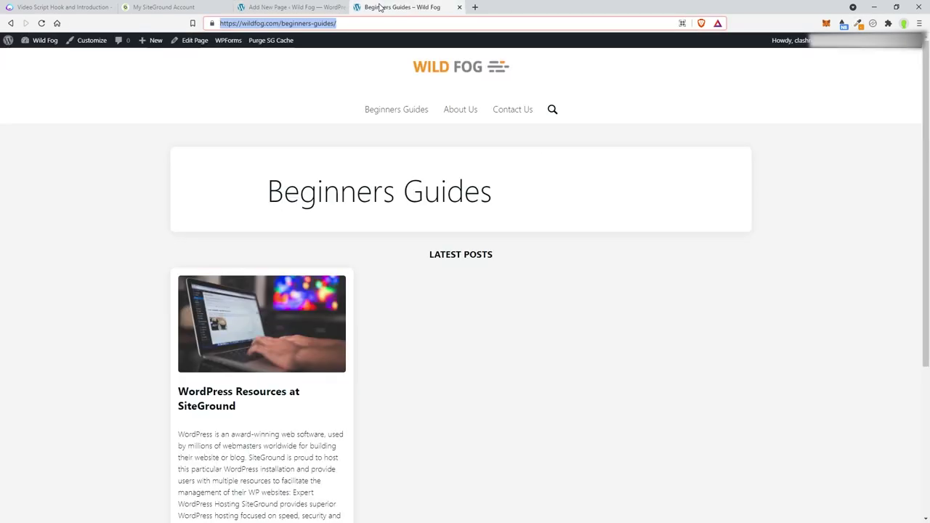
left_click(301, 8)
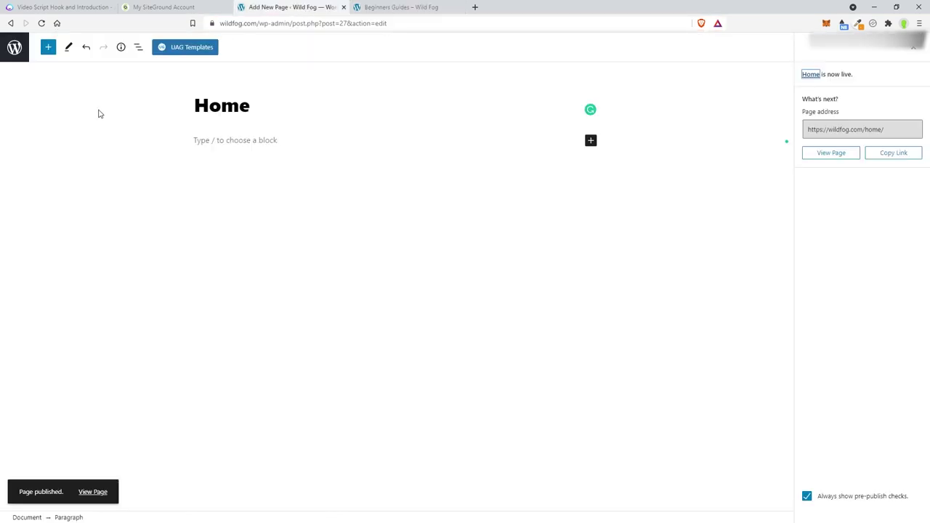
left_click(15, 47)
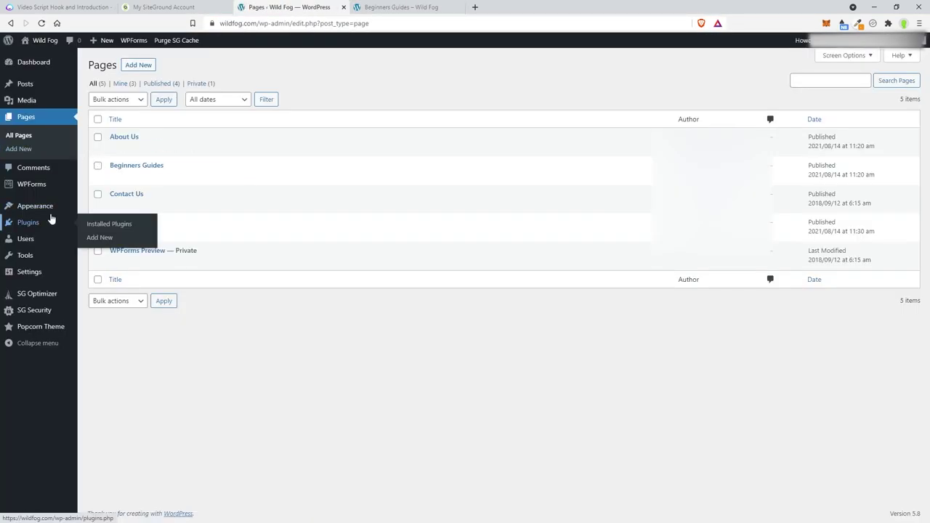
mouse_move(53, 211)
left_click(96, 249)
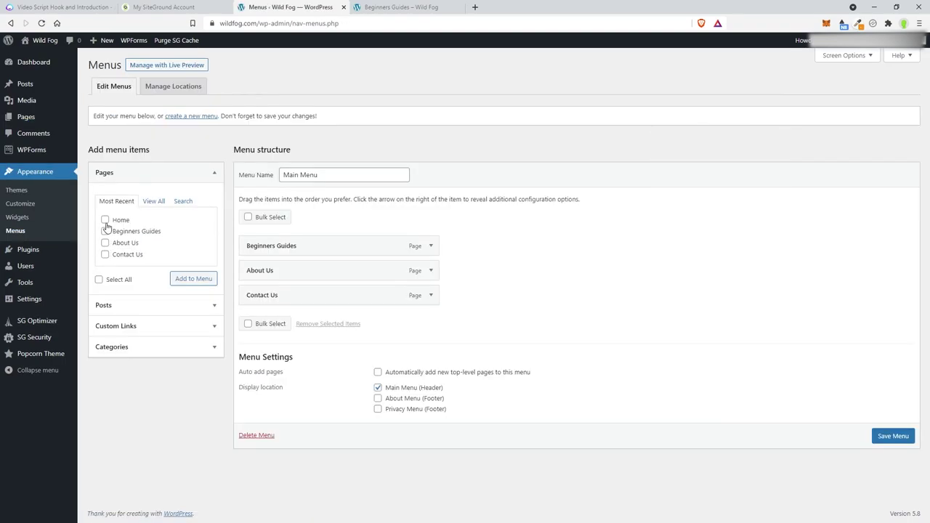
left_click(105, 221)
left_click(195, 280)
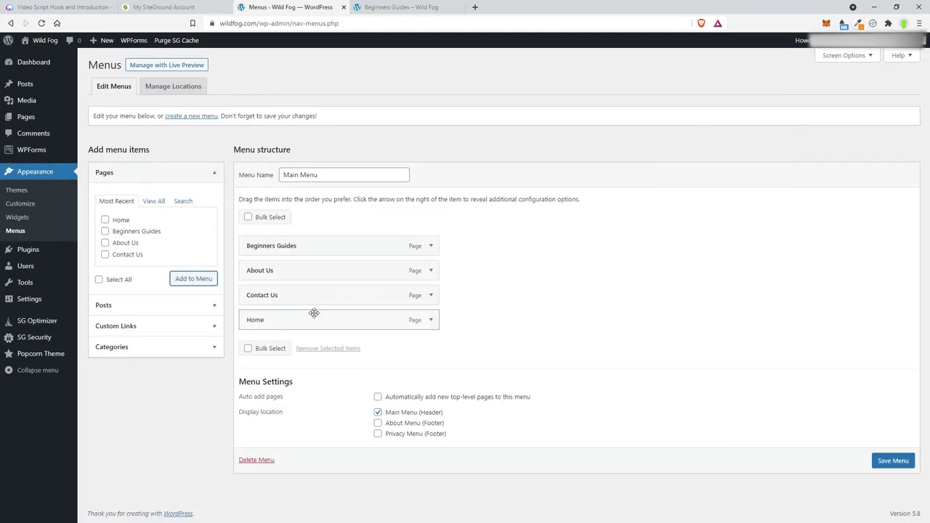
left_click_drag(314, 312, 295, 247)
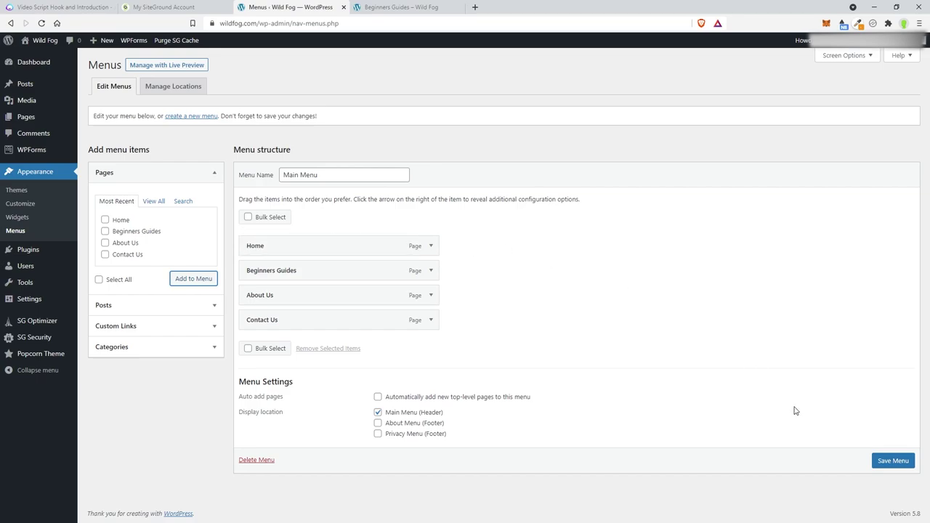
left_click(883, 462)
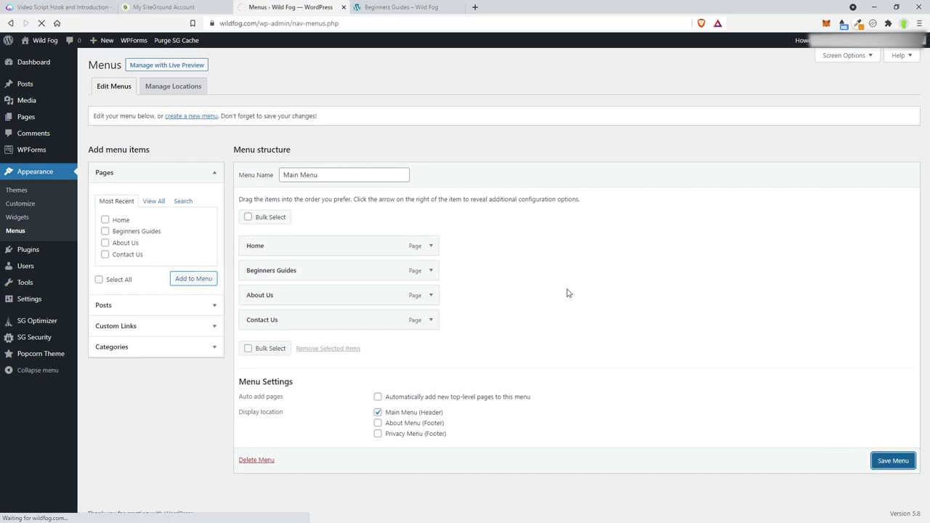
Step: Reload the live Beginners Guides page, customize it to use the static page Home as the site's homepage, and publish
left_click(402, 8)
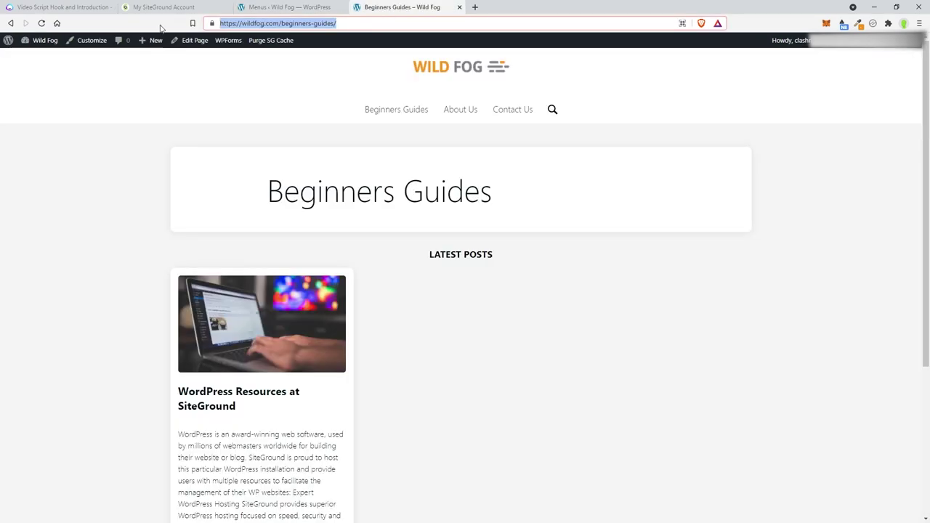
left_click(42, 22)
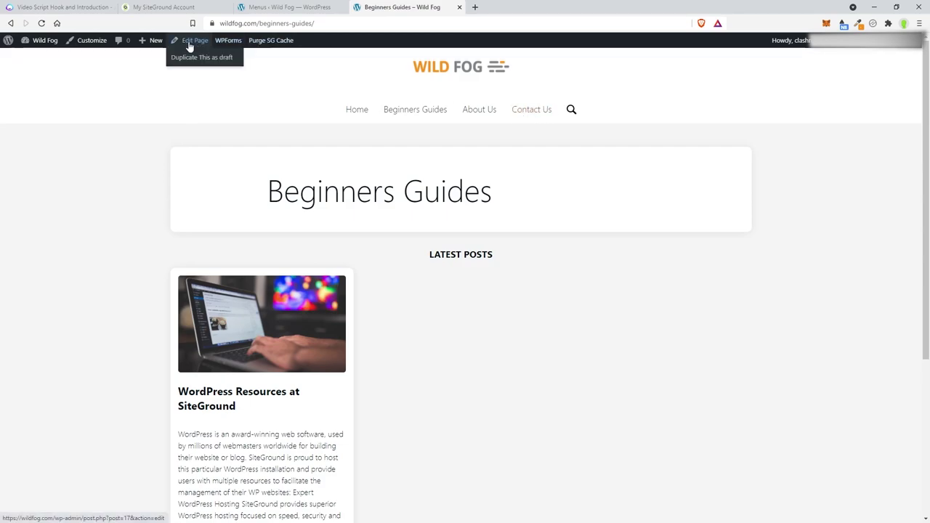
left_click(81, 42)
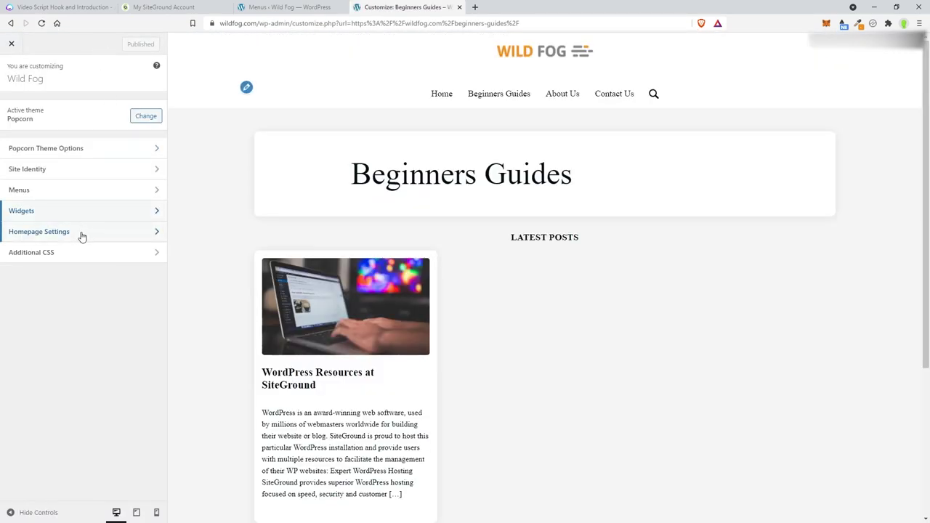
left_click(82, 233)
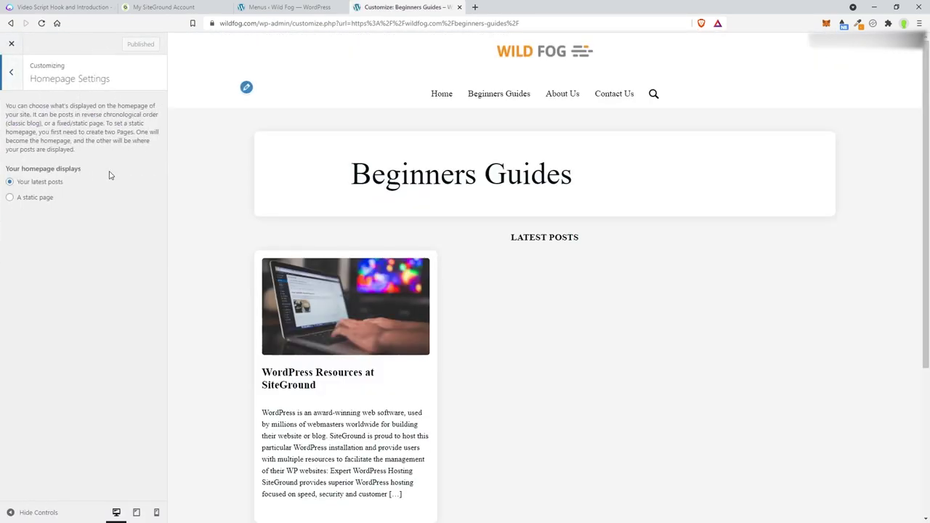
left_click(11, 203)
left_click(101, 236)
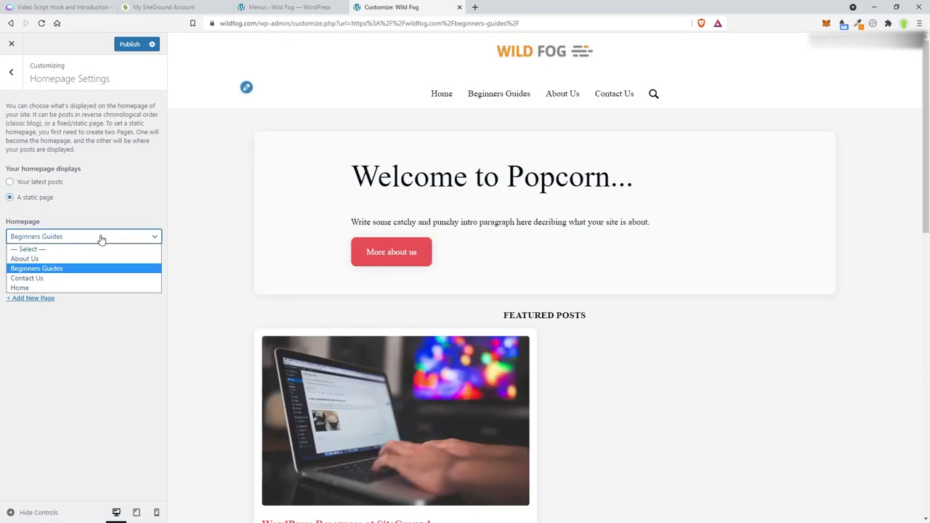
left_click(73, 288)
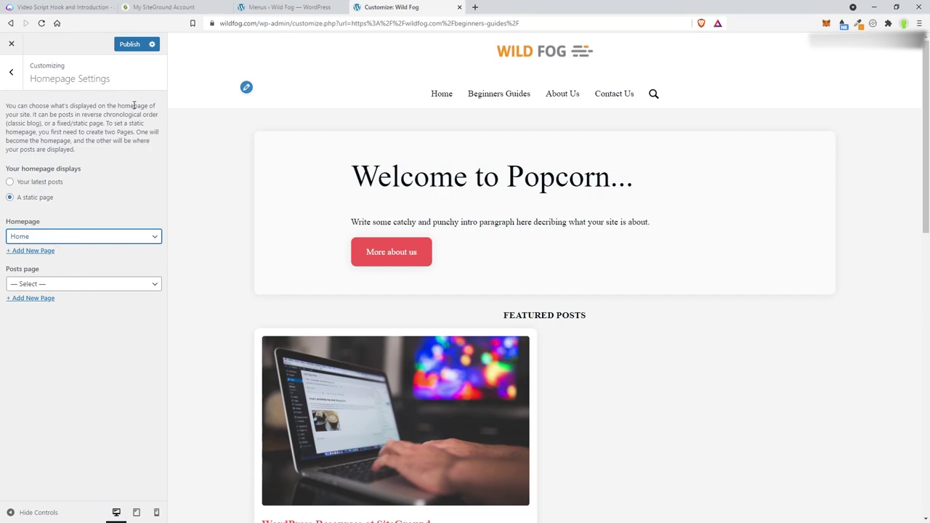
left_click(125, 46)
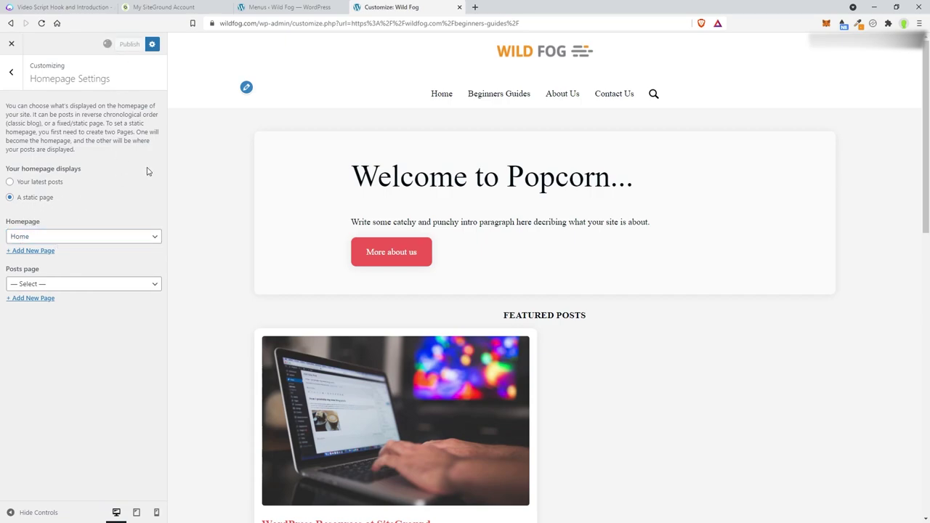
Step: Open the live Wild Fog site in a new tab, look through its homepage from header to footer, and close the customizer tab
key("ctrl+shift+Tab")
mouse_move(45, 42)
right_click(35, 58)
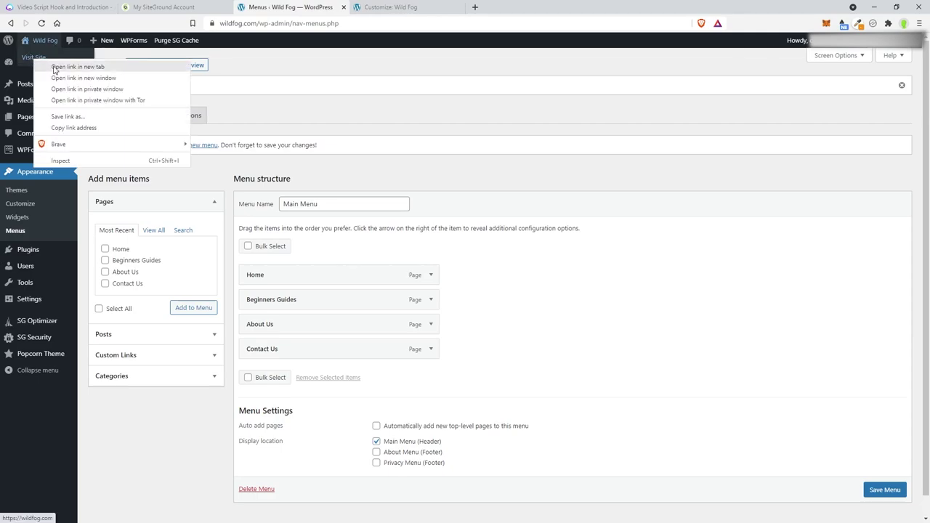
left_click(77, 67)
left_click(380, 7)
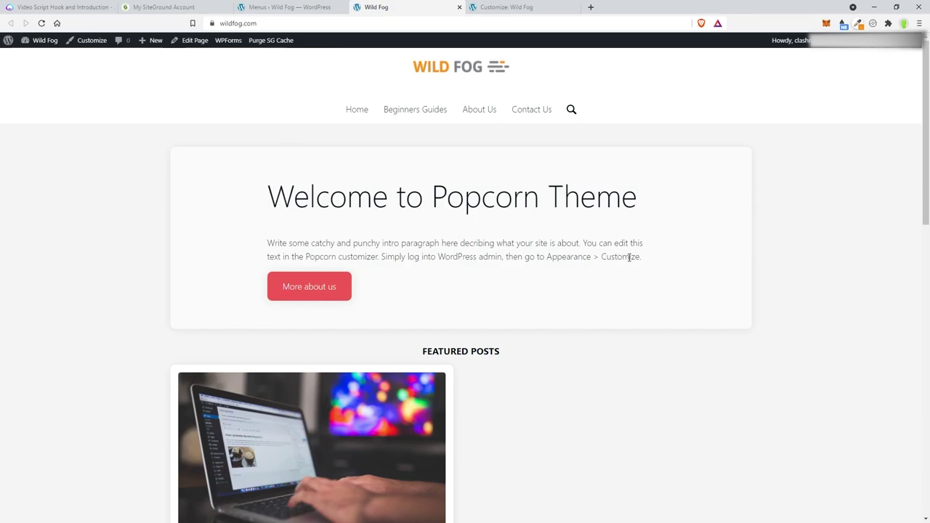
scroll(648, 285, "down", 9)
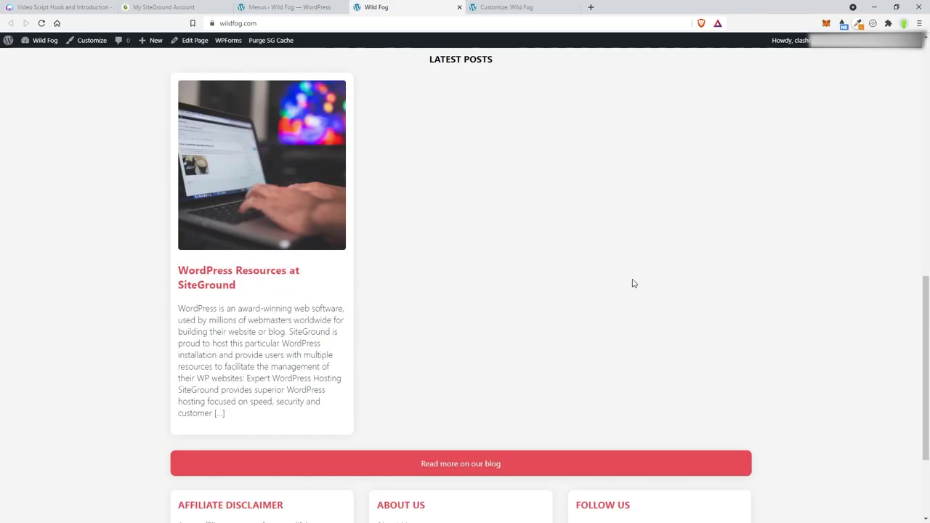
scroll(633, 283, "up", 5)
scroll(629, 281, "up", 4)
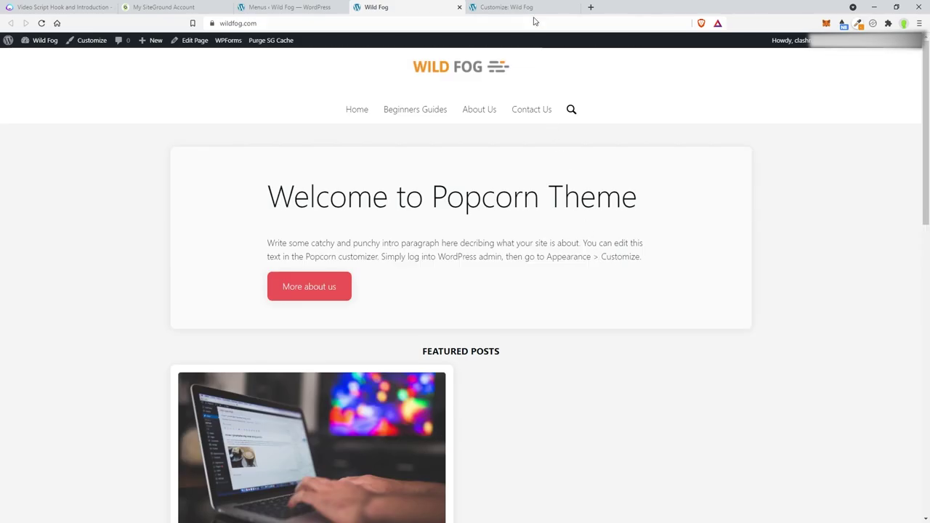
left_click(579, 7)
left_click(574, 8)
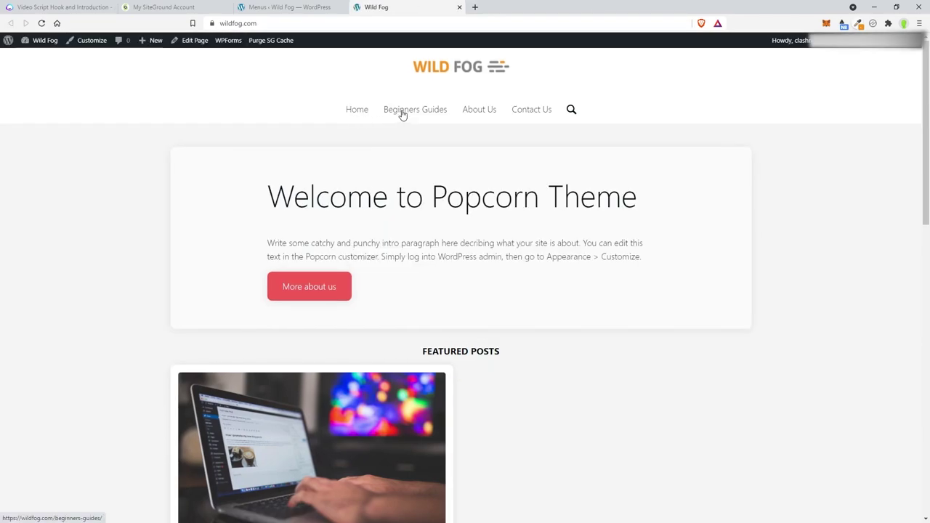
Step: View the live Beginners Guides and About Us pages from the header menu and look through the About Us content
left_click(408, 111)
left_click(489, 113)
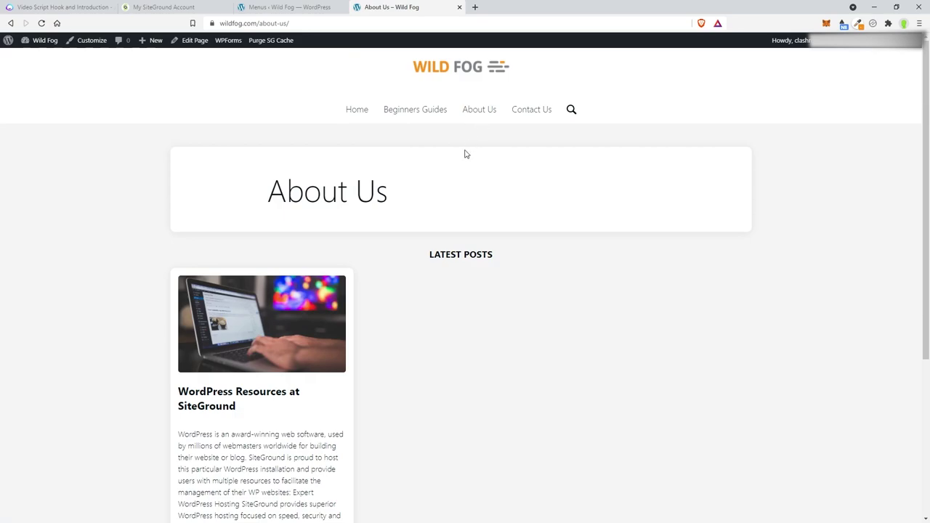
scroll(427, 340, "down", 3)
scroll(307, 280, "up", 4)
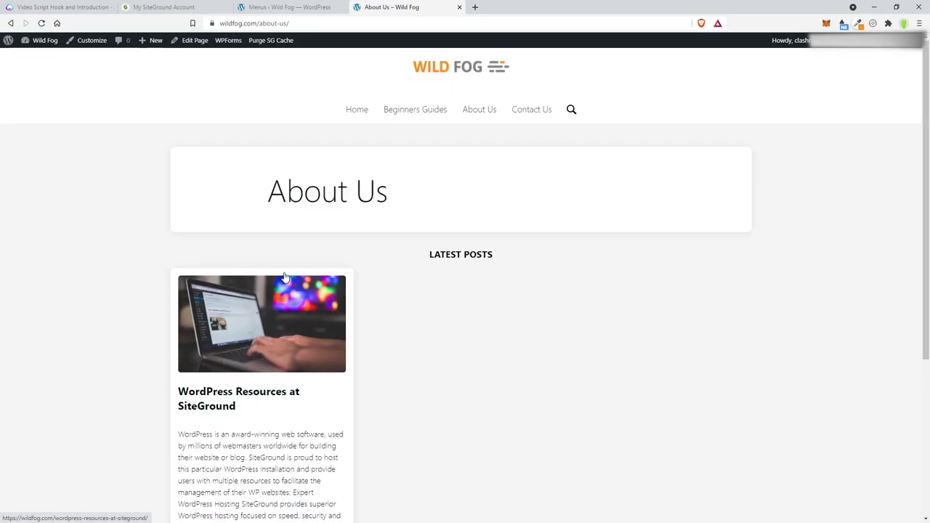
Step: View the About Us page in the editor, return to the live page, and look at the Popcorn Layout options in the customizer
mouse_move(193, 41)
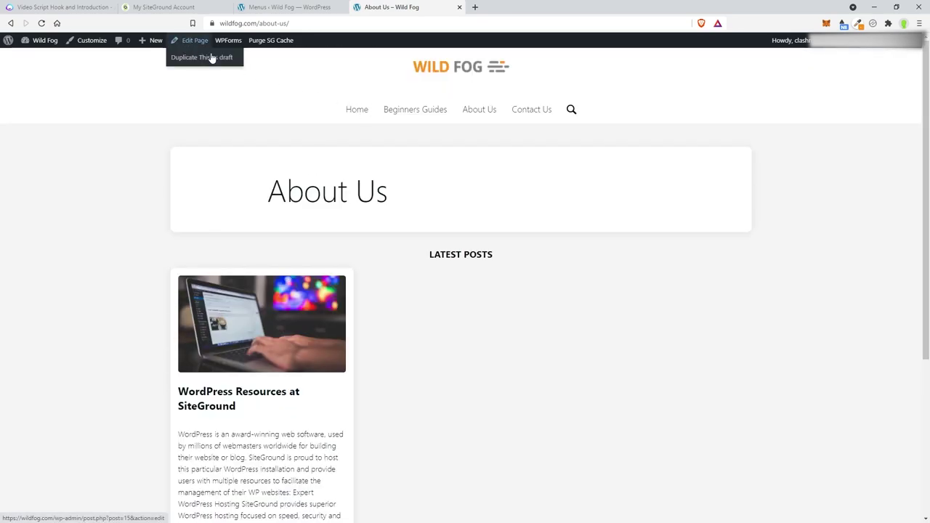
left_click(194, 42)
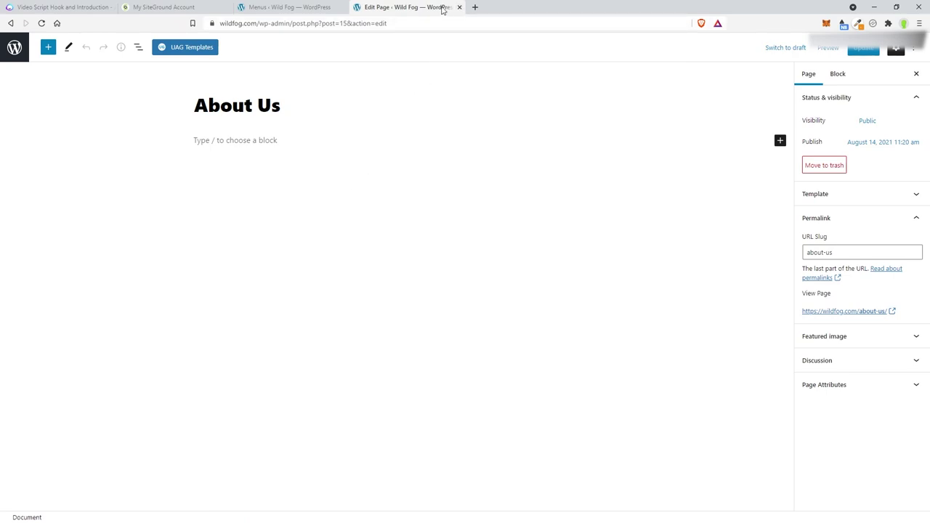
left_click(10, 22)
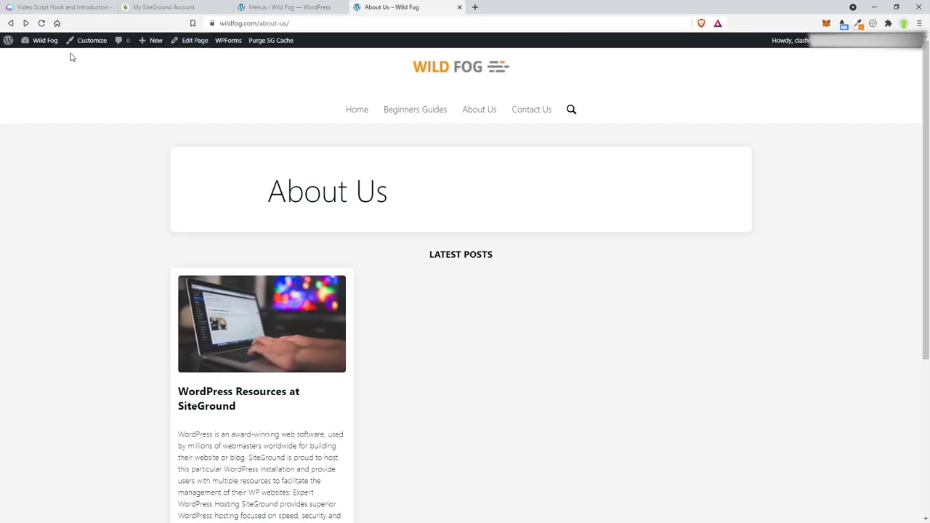
left_click(91, 41)
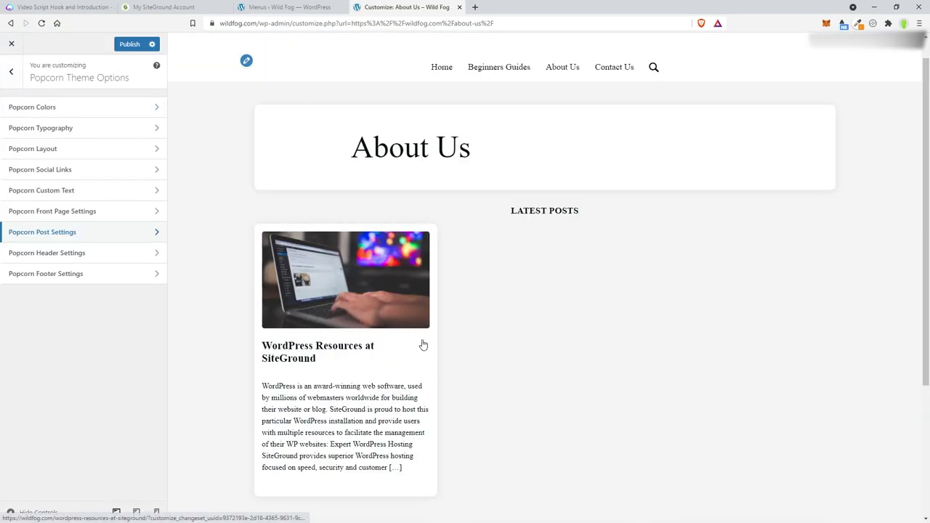
left_click(116, 150)
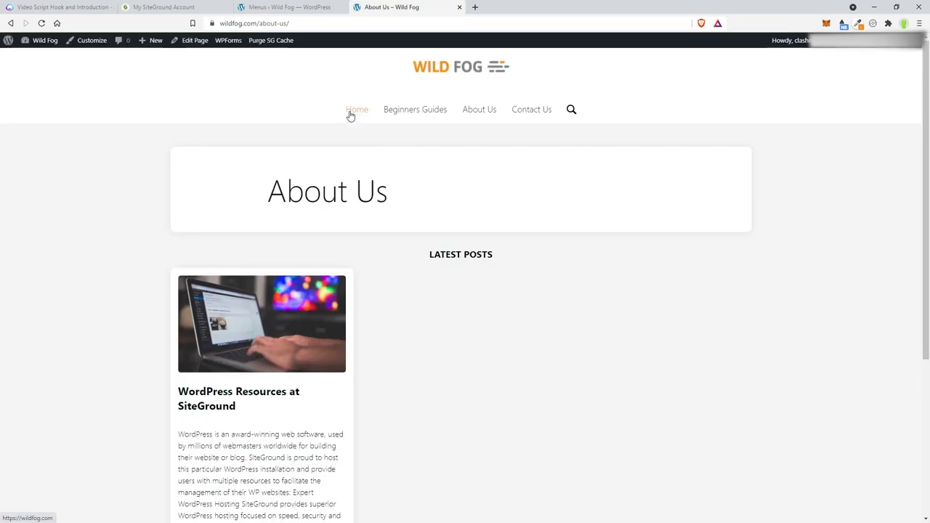
Step: Check the header menu links by visiting Home, Beginners Guides, About Us and Contact Us, ending on Home
left_click(361, 114)
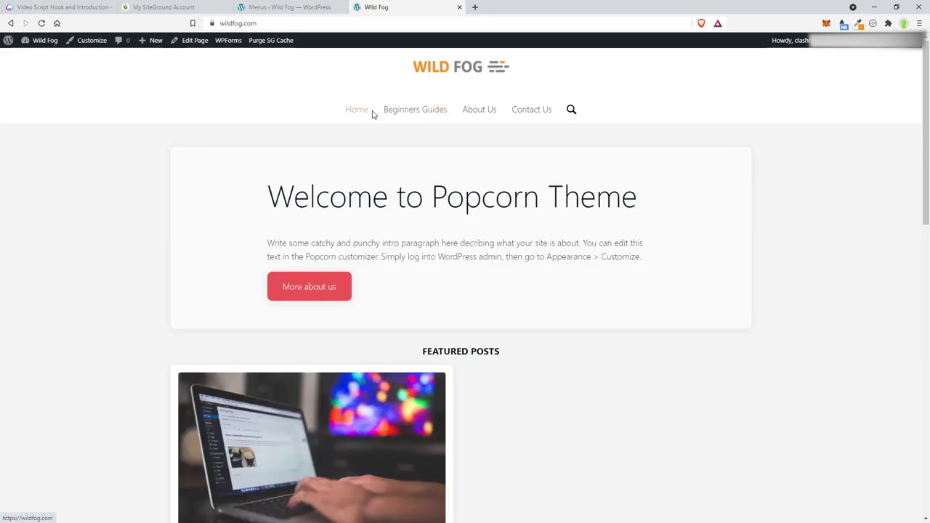
left_click(411, 113)
left_click(491, 113)
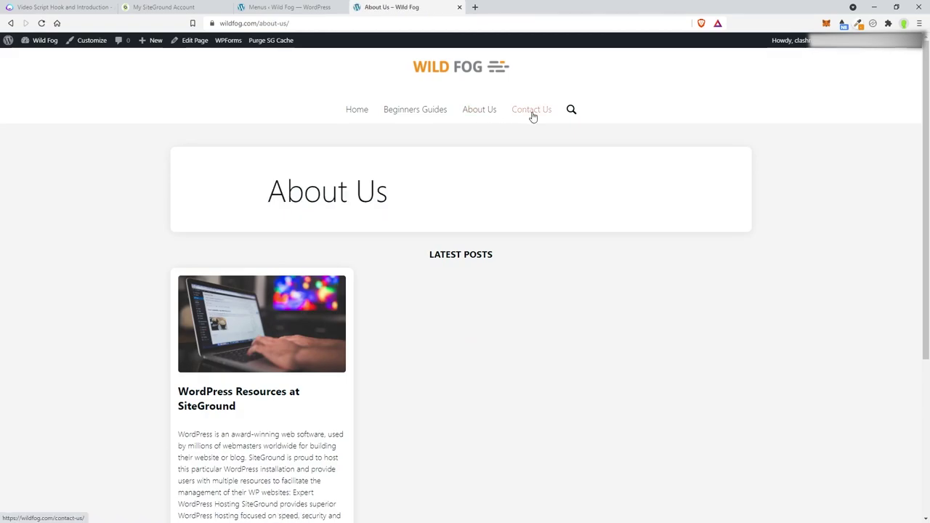
left_click(530, 111)
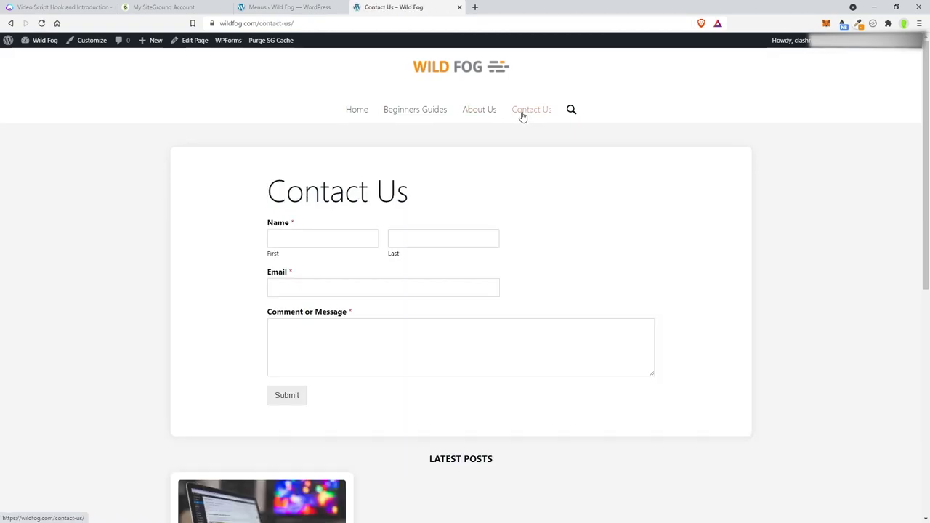
left_click(348, 113)
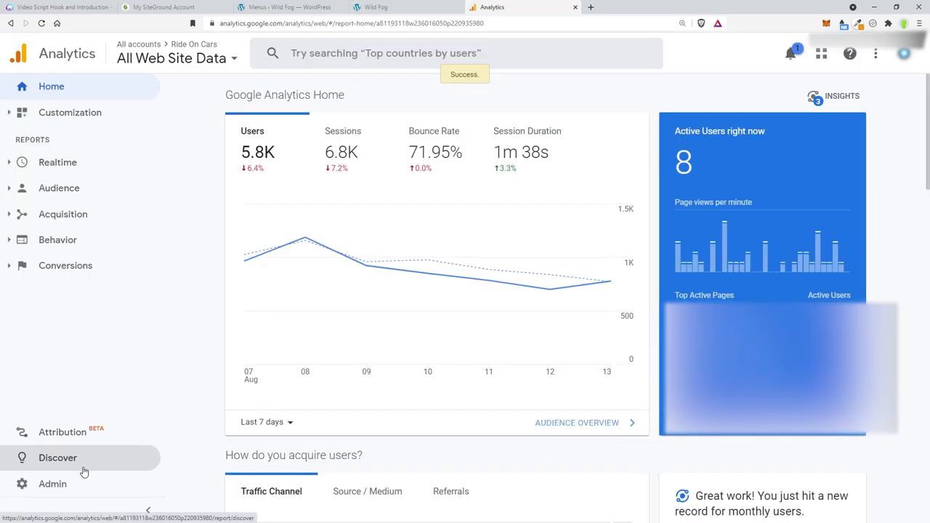
Step: Start a new Google Analytics property named WildFog with the reporting time zone (GMT-04:00) New York Time, and continue to the business information
left_click(51, 491)
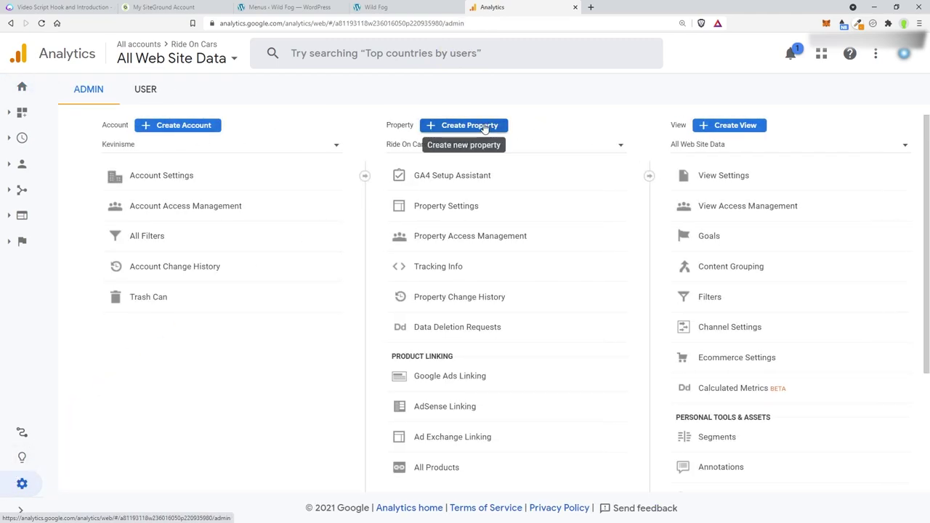
left_click(484, 128)
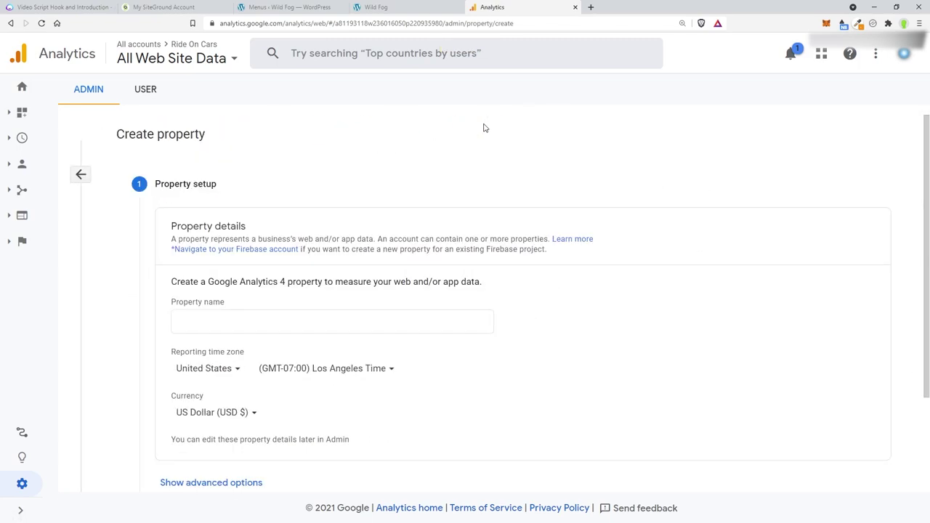
scroll(356, 269, "down", 1)
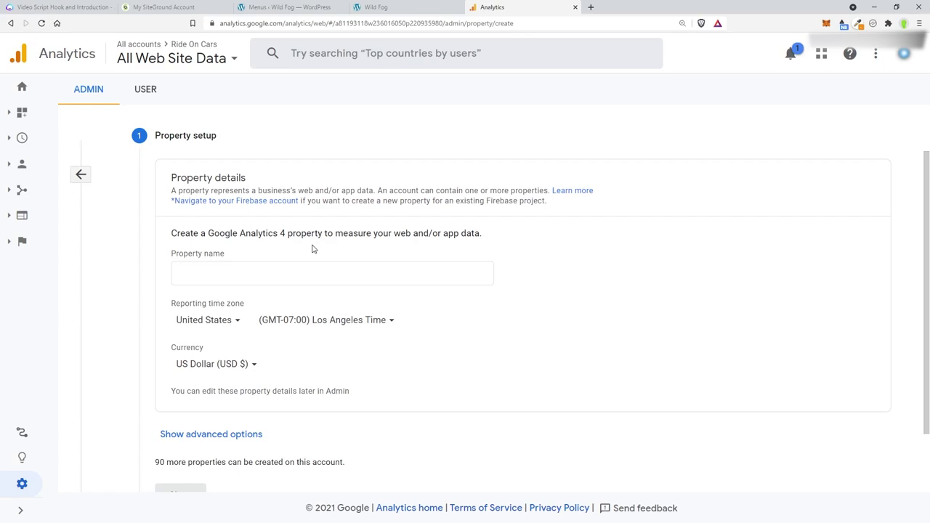
left_click(214, 270)
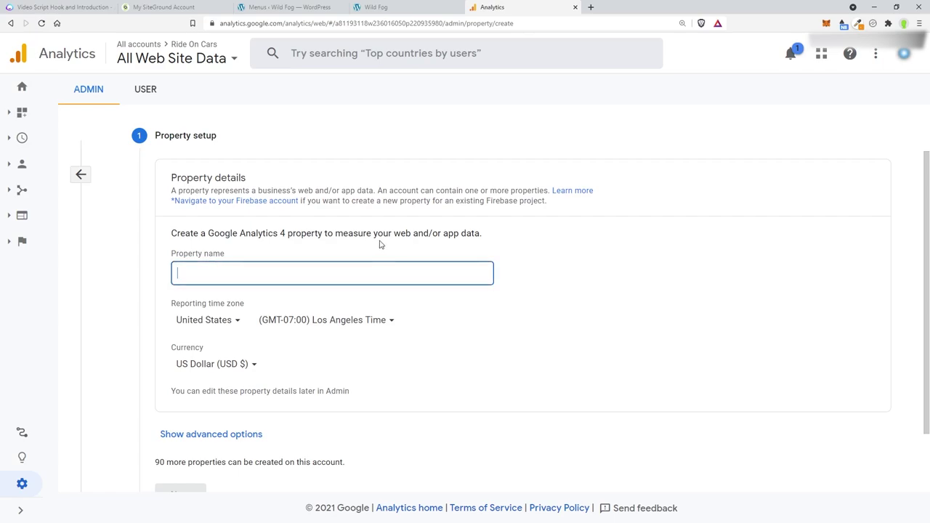
type("WildFog")
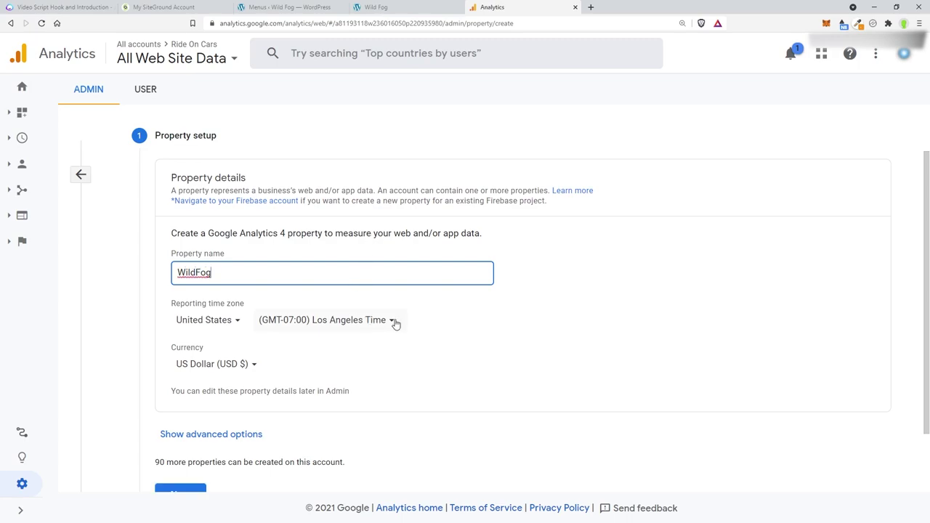
left_click(393, 321)
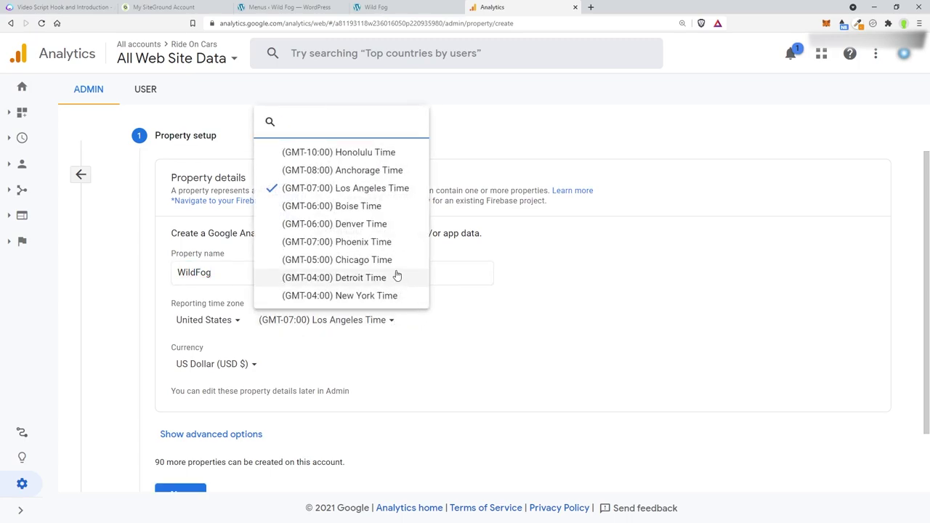
left_click(360, 297)
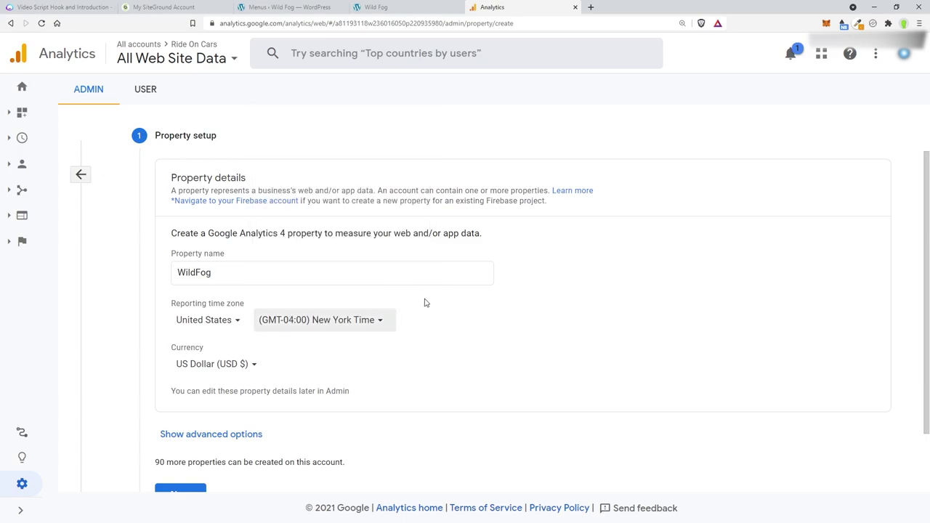
scroll(473, 312, "down", 1)
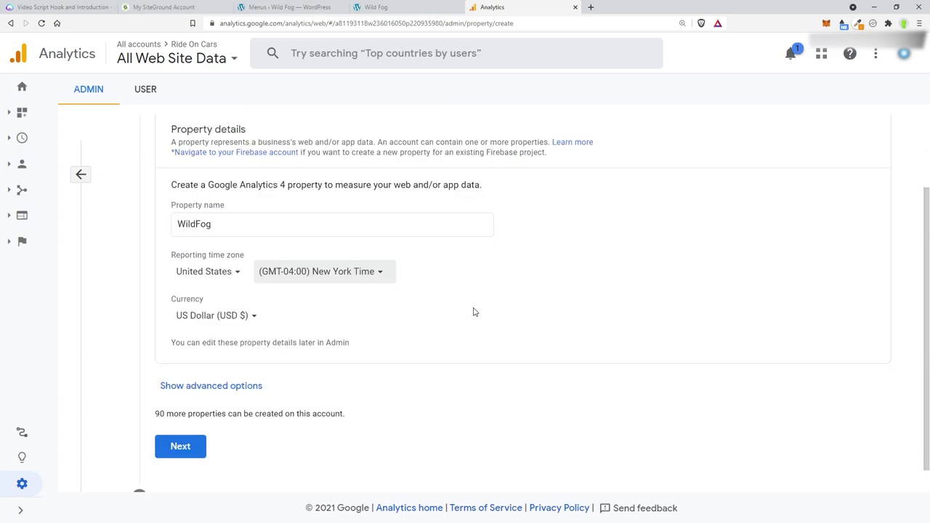
left_click(181, 447)
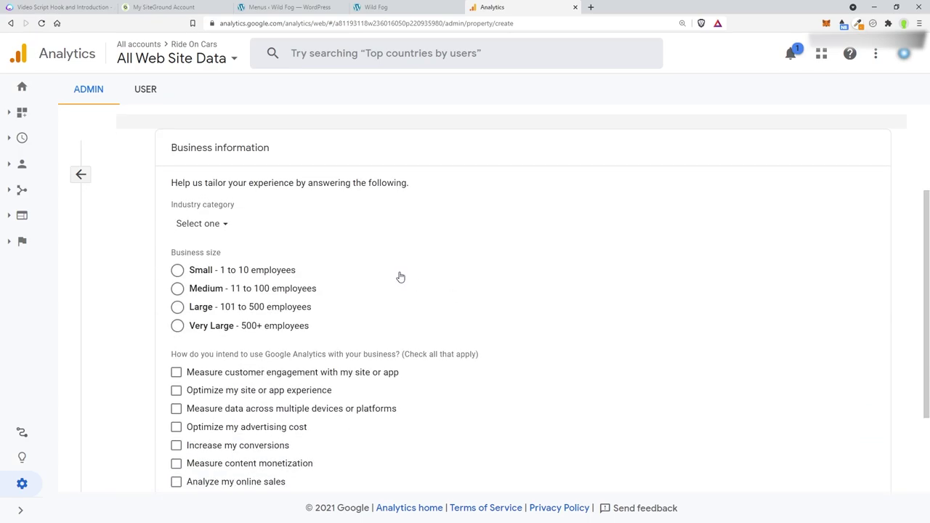
Step: Create the property as a Small business, for measuring customer engagement, optimizing the site, measuring data across multiple devices and increasing conversions
left_click(264, 272)
scroll(428, 274, "down", 2)
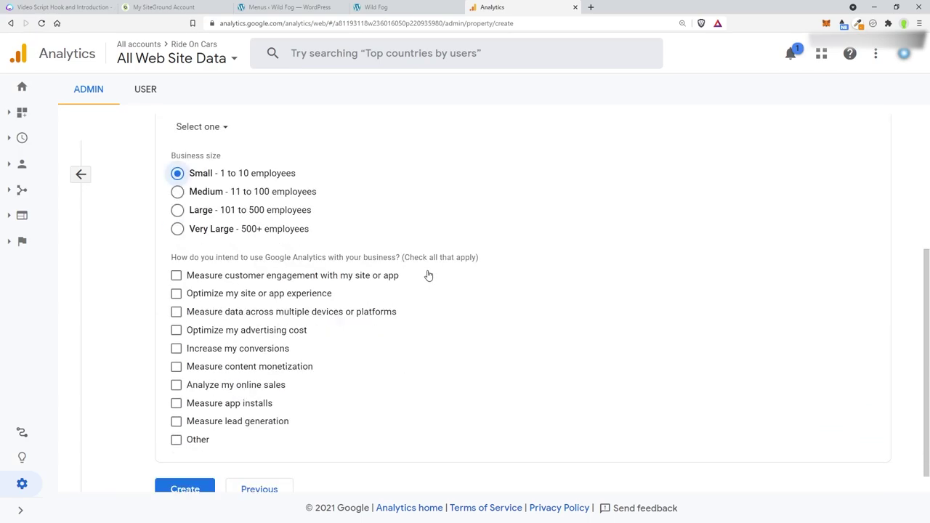
scroll(428, 275, "down", 1)
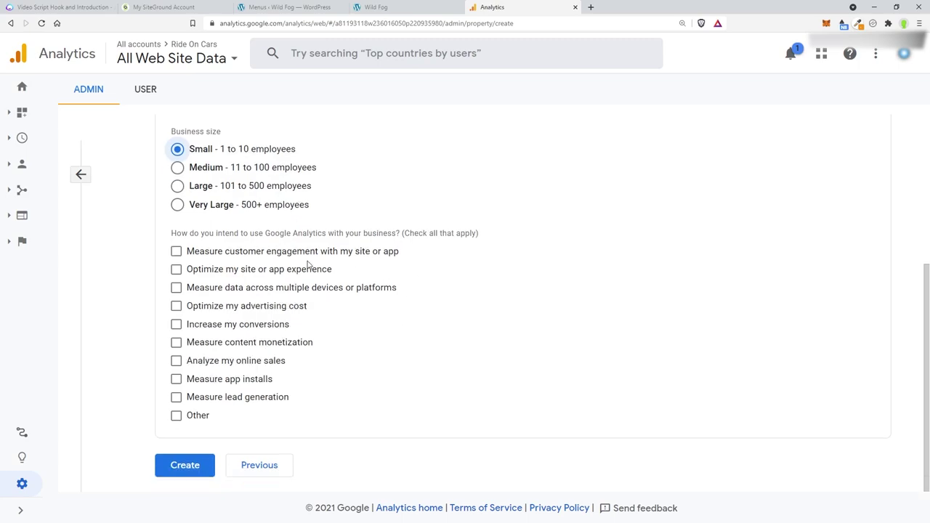
left_click(200, 255)
left_click(199, 271)
left_click(306, 289)
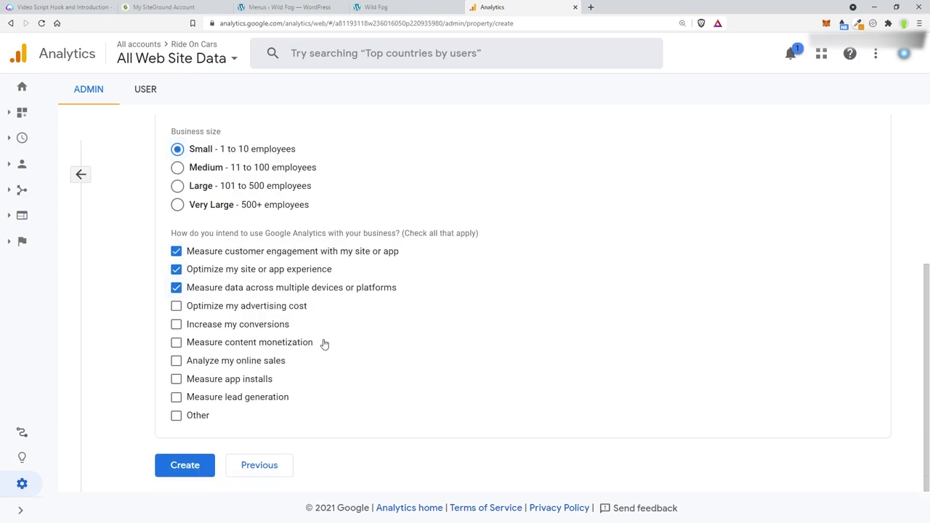
left_click(270, 326)
left_click(187, 466)
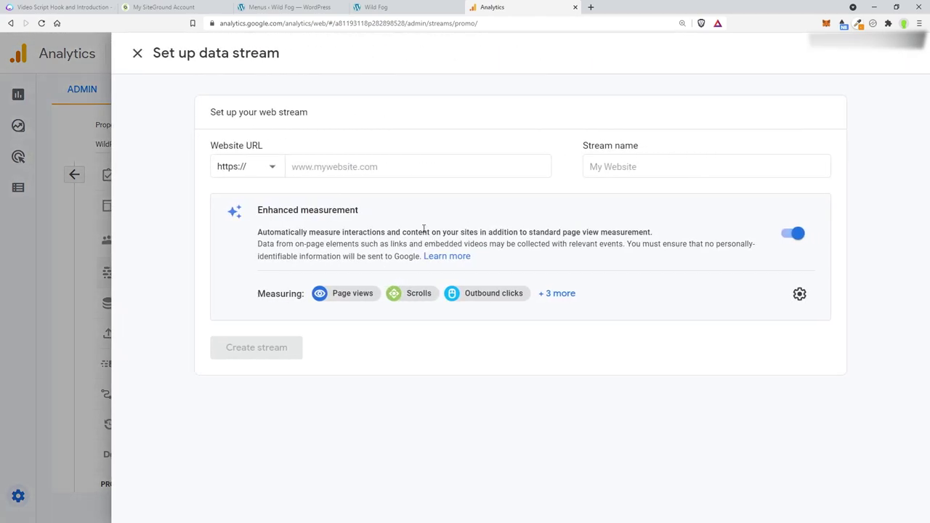
left_click(407, 8)
left_click(291, 24)
key("ctrl+c")
left_click(491, 7)
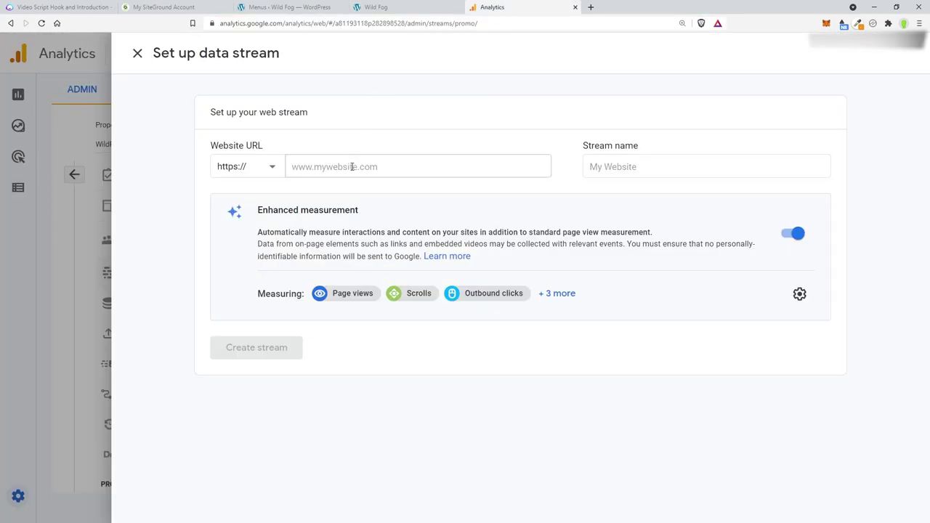
left_click(353, 168)
key("ctrl+v")
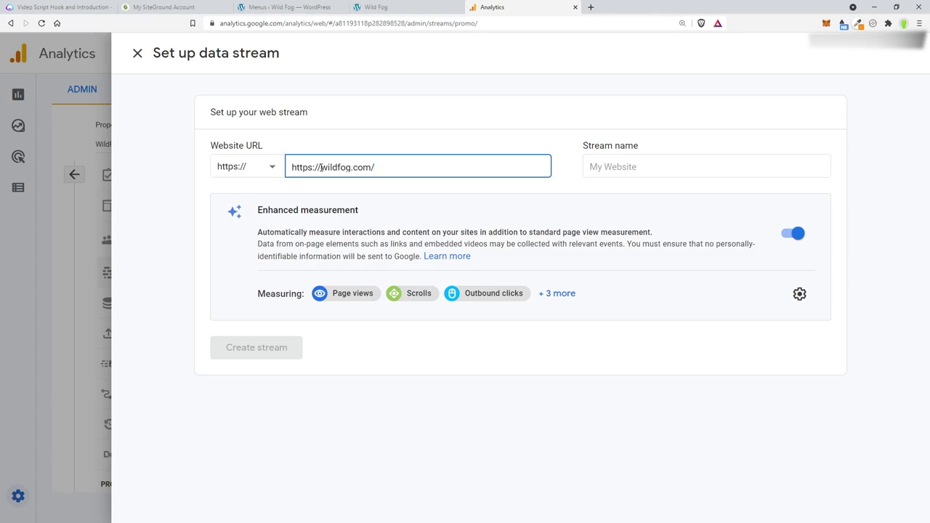
left_click_drag(322, 168, 285, 167)
key("BackSpace")
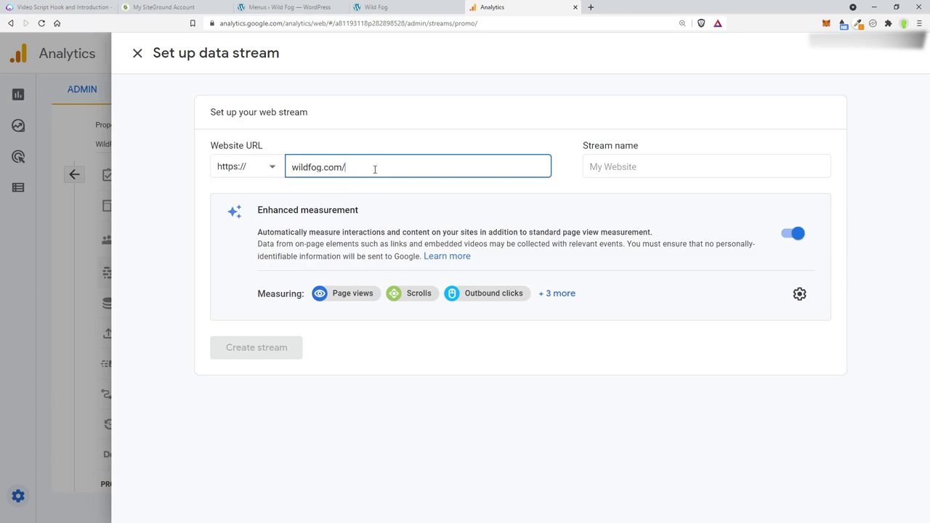
key("Tab")
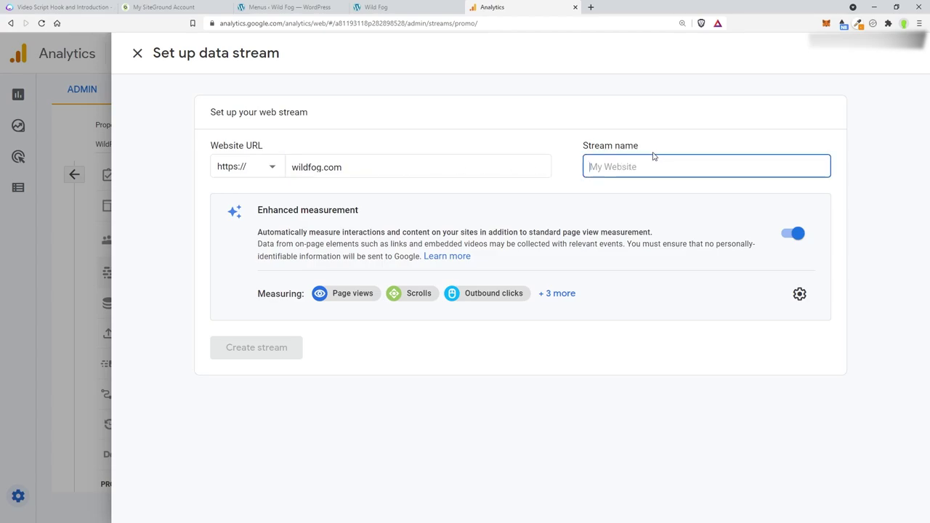
type("Wild Fog")
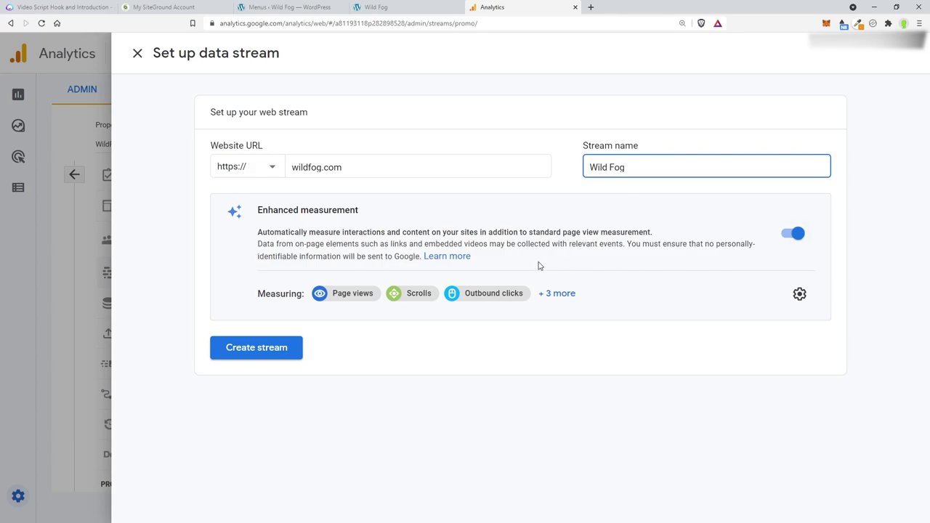
left_click(256, 348)
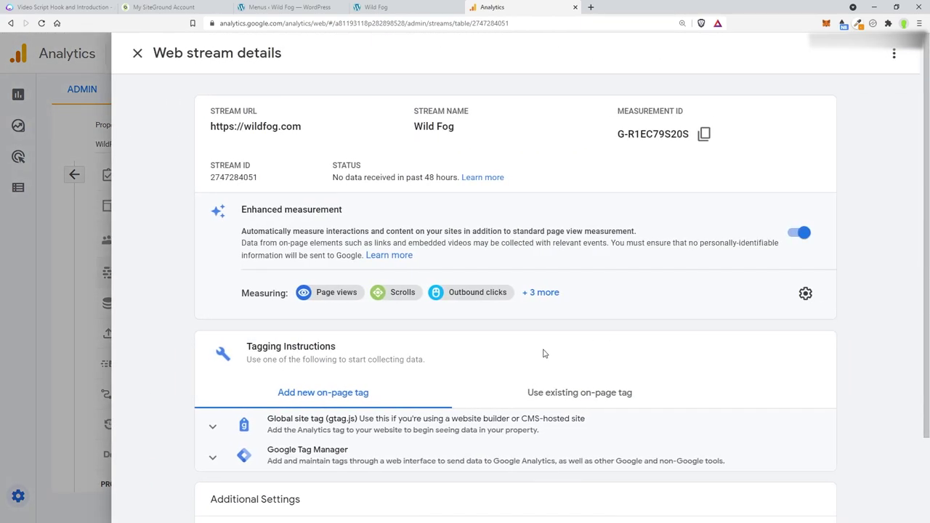
Step: Copy the complete Global site tag (gtag.js) code from the stream's tagging instructions and collapse the section
scroll(543, 354, "down", 2)
left_click(214, 324)
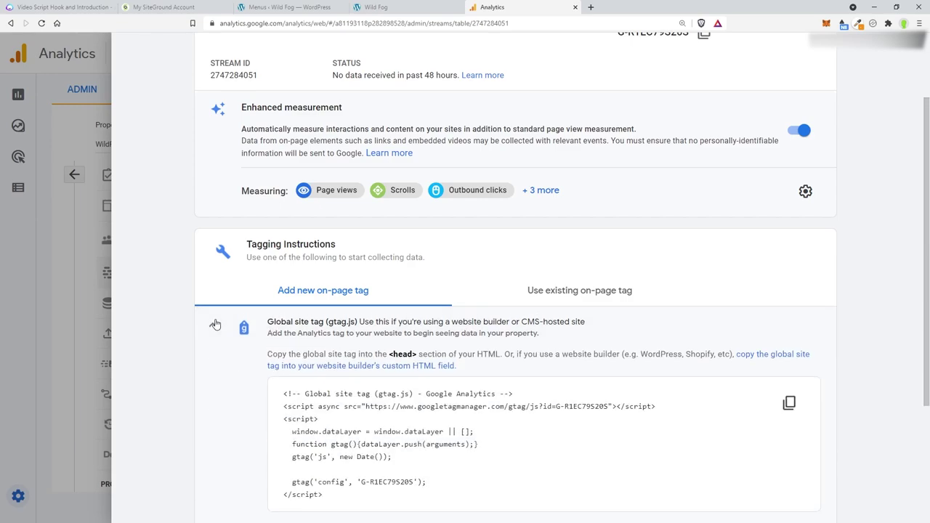
left_click_drag(337, 499, 279, 396)
left_click(214, 327)
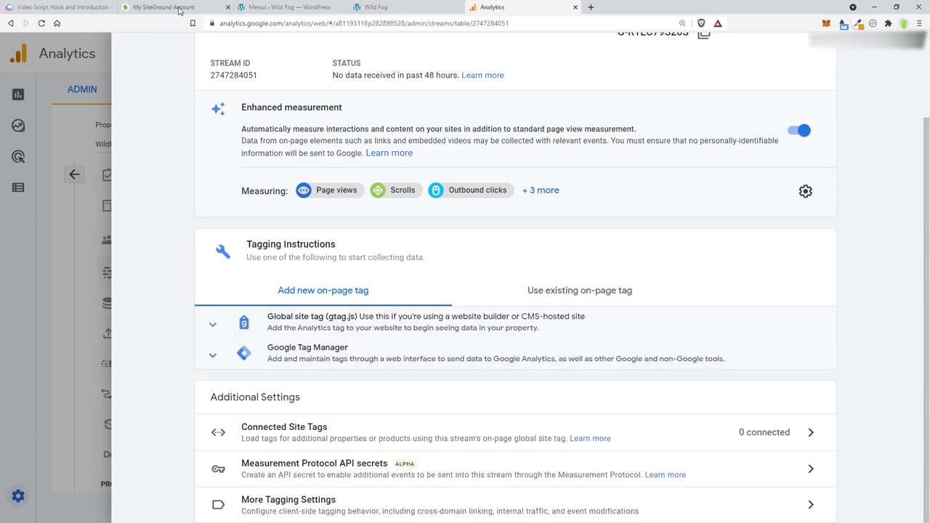
Step: Paste the copied Google Analytics site tag into Scripts in Header of the Insert Headers and Footers settings in WordPress and save
left_click(298, 8)
mouse_move(51, 299)
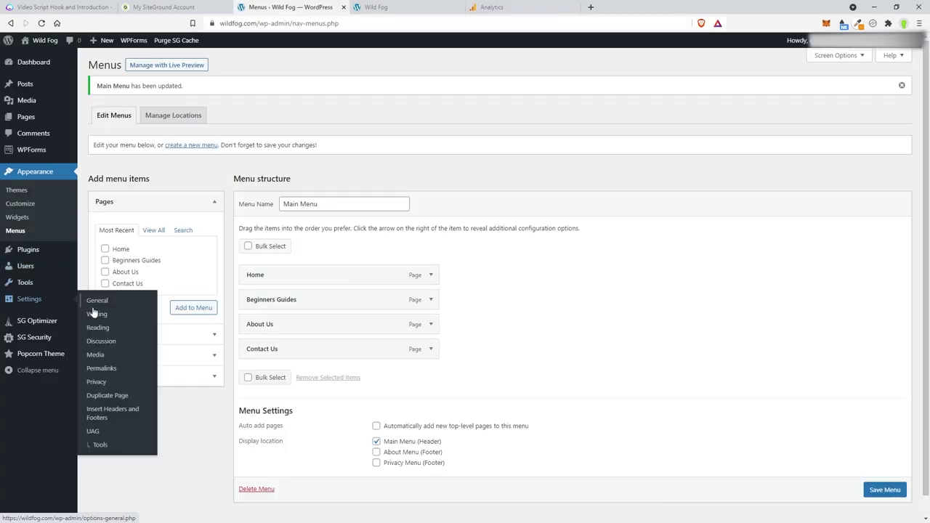
left_click(101, 413)
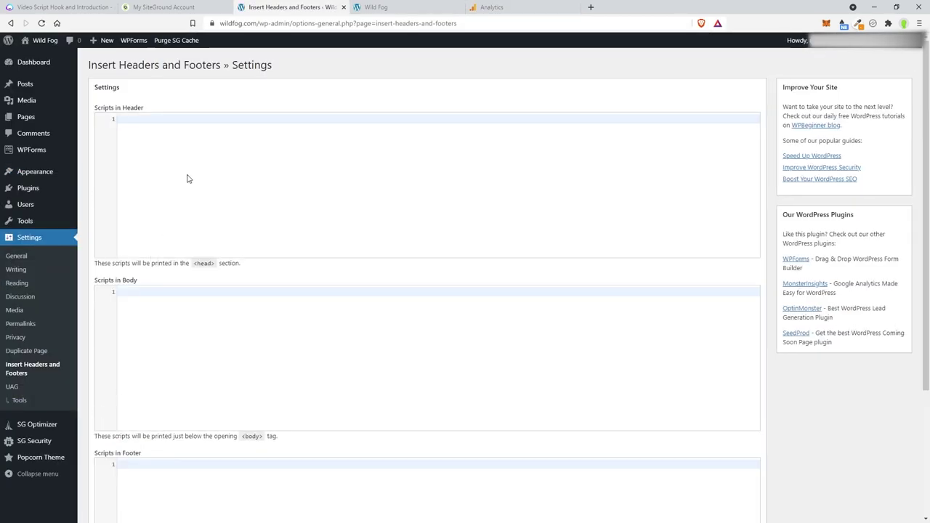
left_click(124, 118)
key("ctrl+v")
scroll(789, 386, "down", 3)
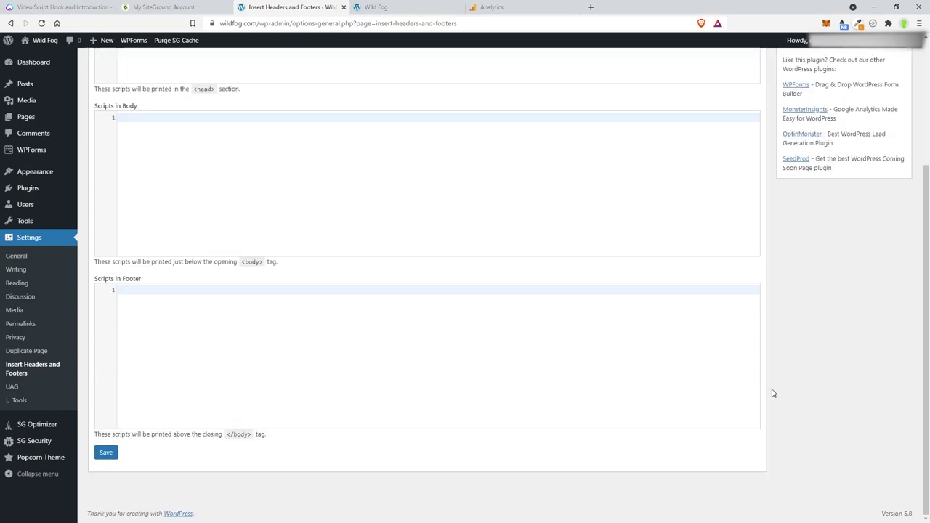
left_click(107, 452)
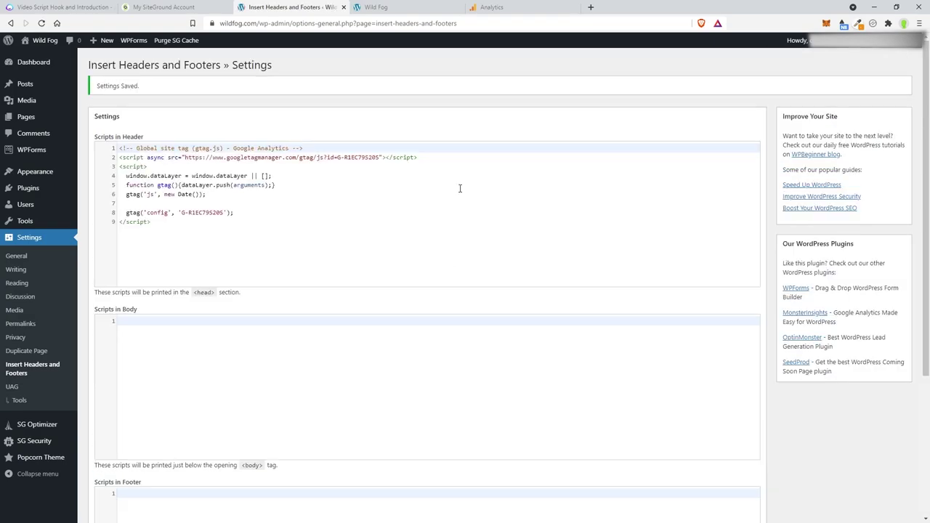
Step: Examine the Realtime overview in Google Analytics for the site's current users and page views, and close the extra browser pages
key("ctrl+Tab")
key("ctrl+Tab")
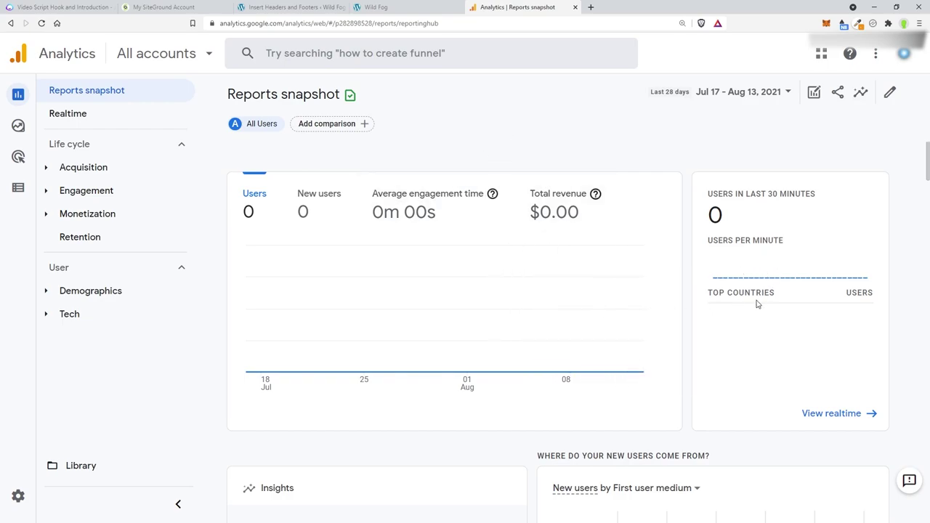
left_click(815, 414)
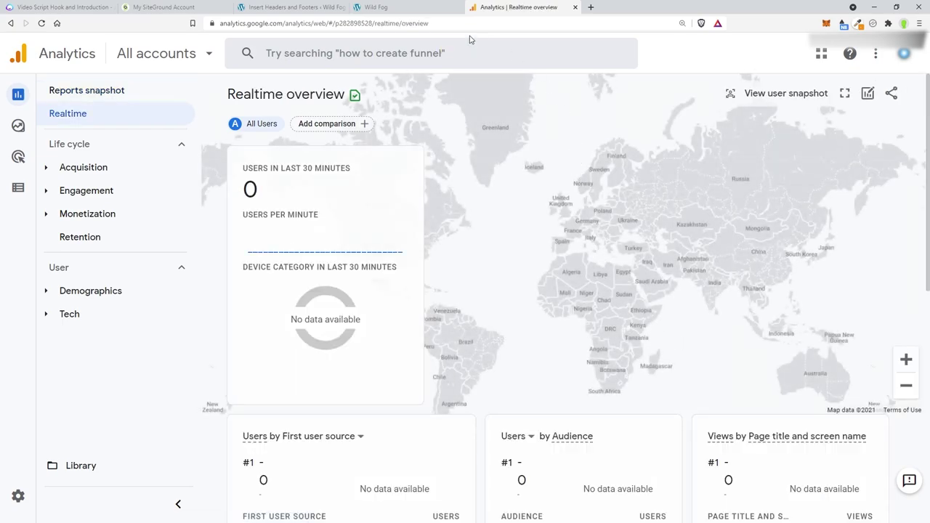
key("alt+Left")
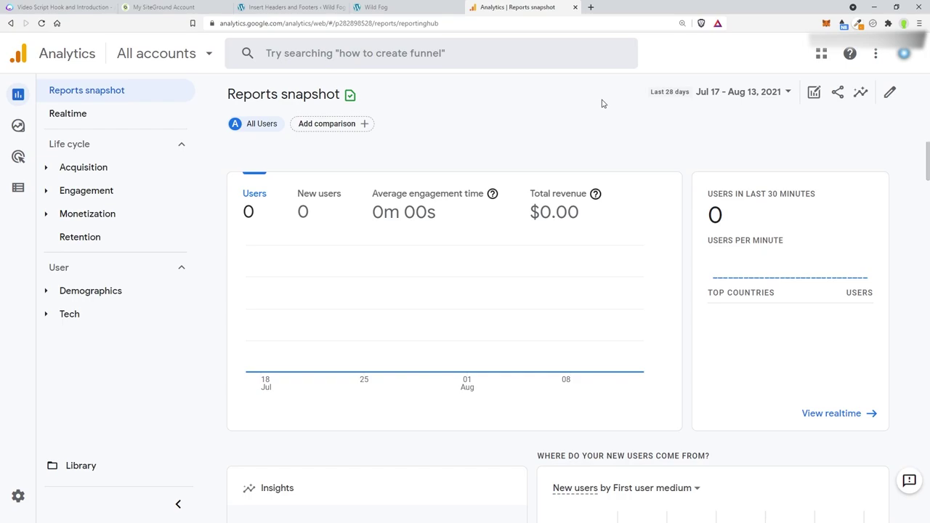
left_click(831, 412)
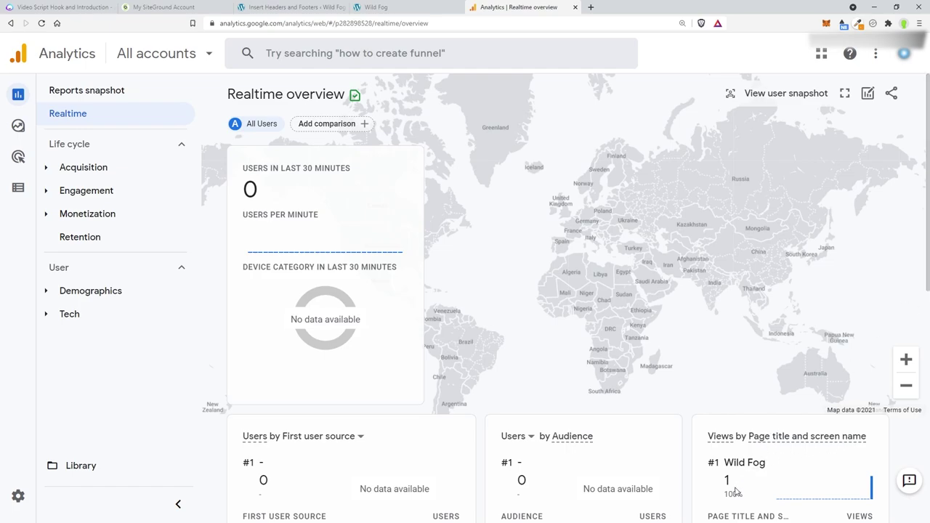
scroll(777, 480, "down", 1)
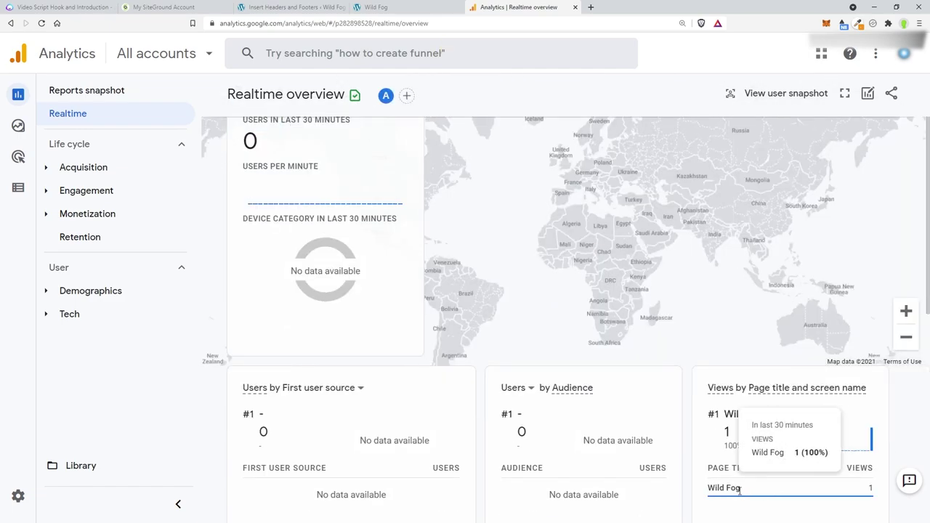
scroll(872, 451, "up", 1)
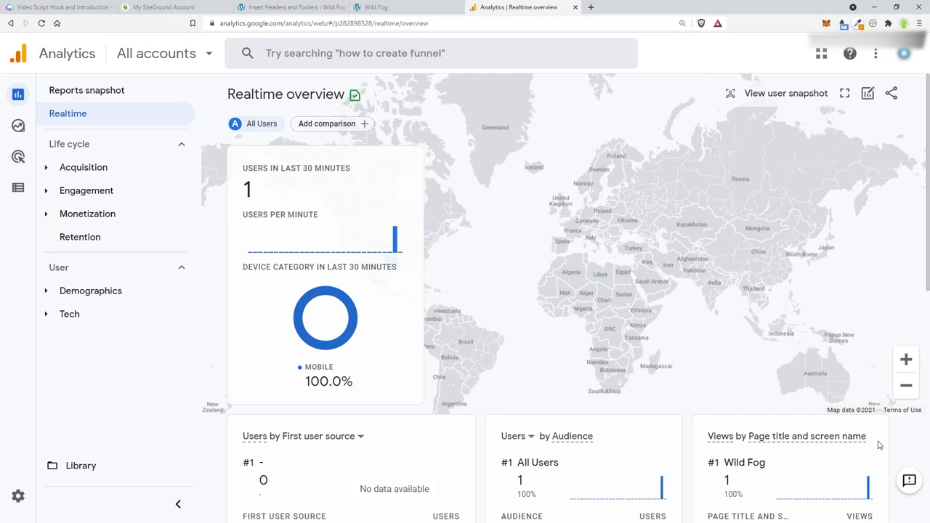
left_click(575, 7)
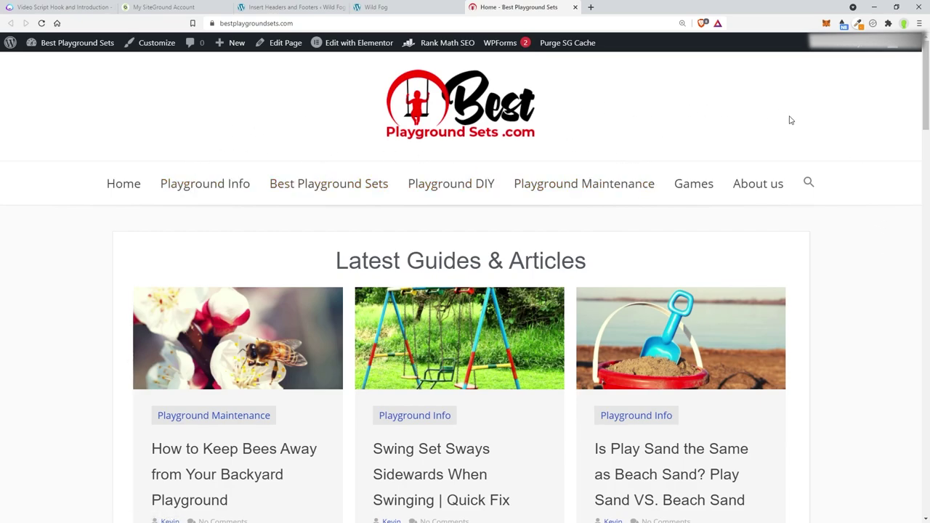
key("ctrl+w")
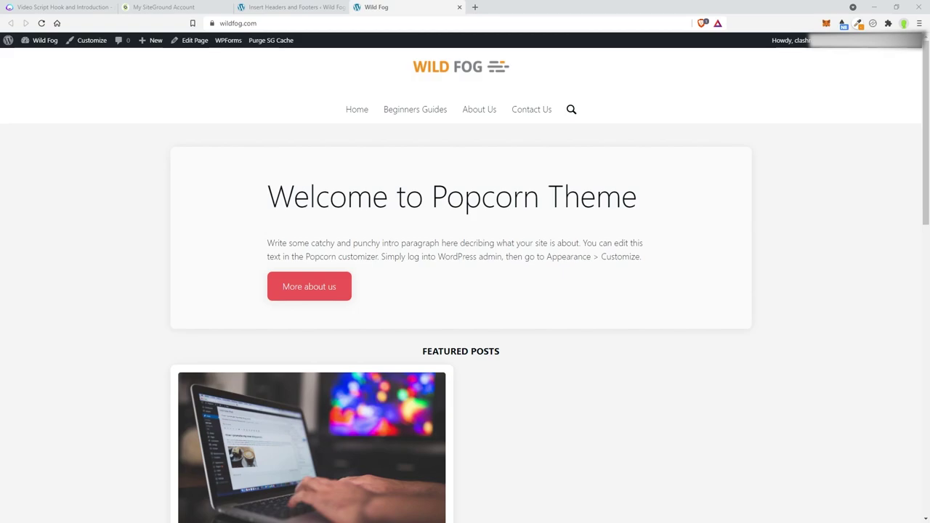
Step: Move the sample post WordPress Resources at SiteGround to the trash in the WordPress admin
left_click(312, 8)
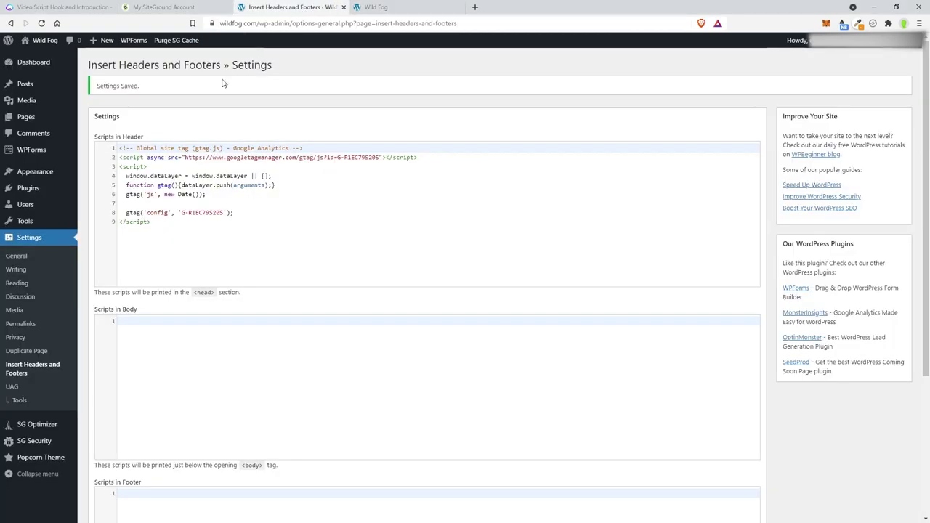
left_click(50, 92)
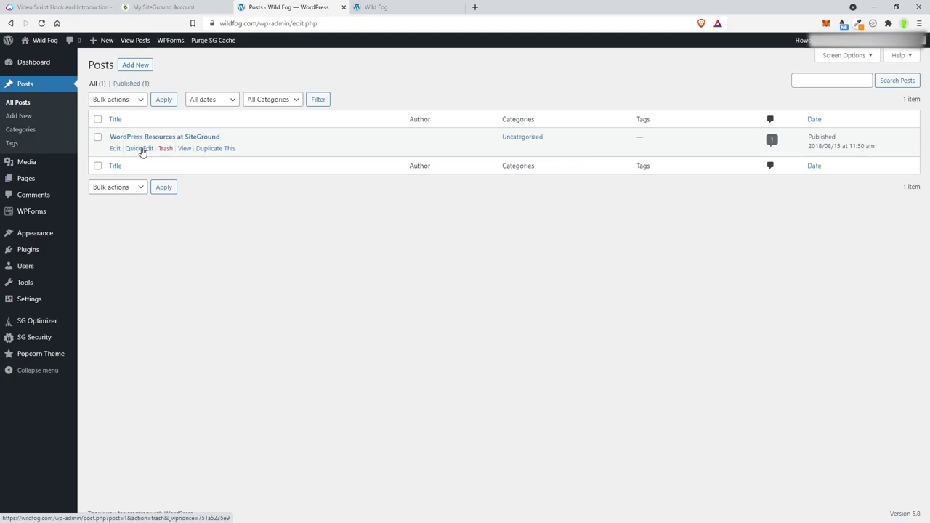
left_click(171, 150)
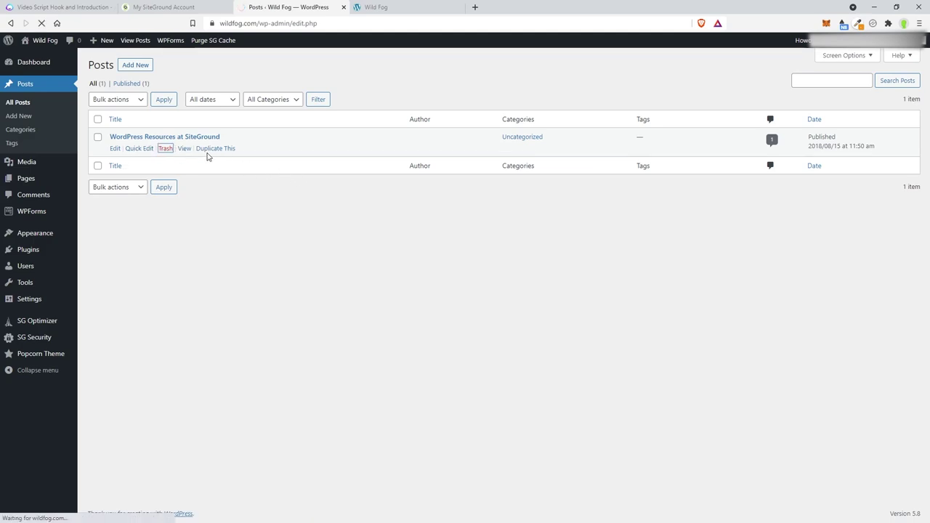
Step: Look over the Request Writer site, create a new WordPress post titled Fog Machines Safe to Breathe, and check its permalink section
left_click(140, 67)
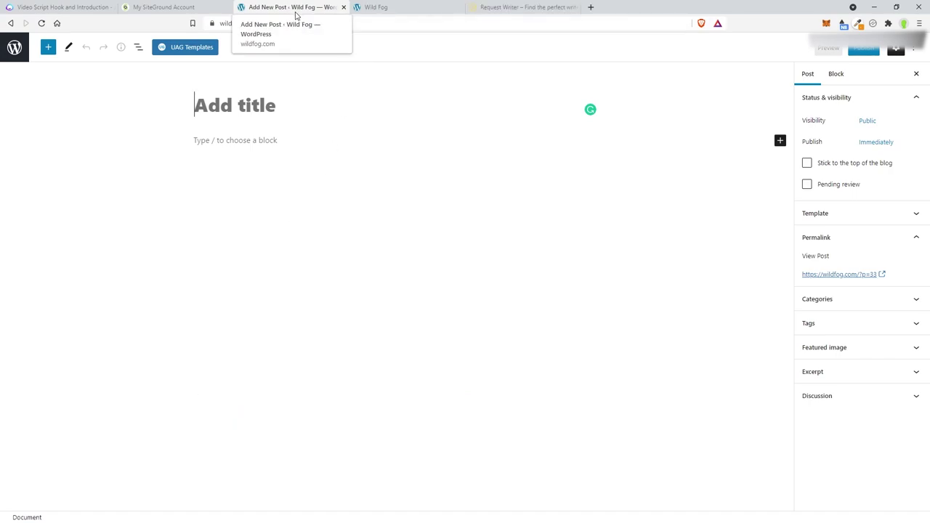
left_click(569, 9)
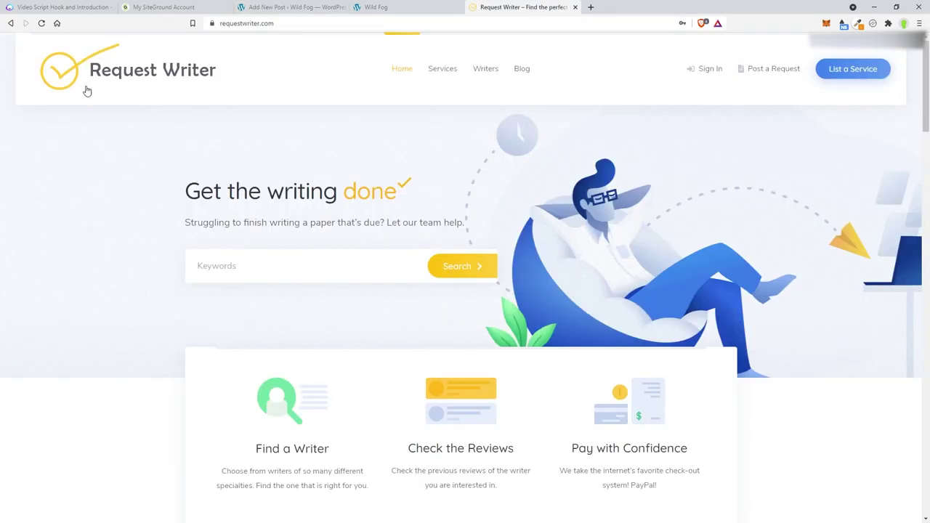
scroll(398, 111, "down", 10)
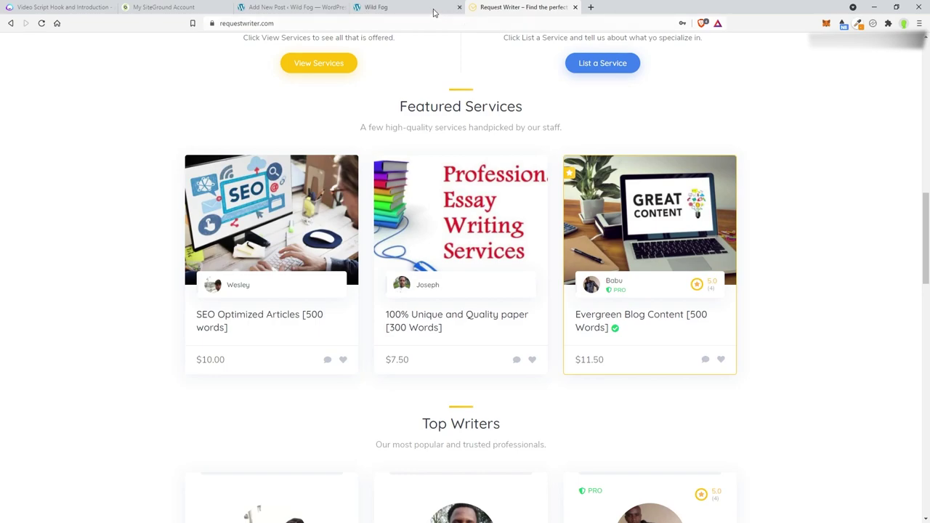
left_click(291, 7)
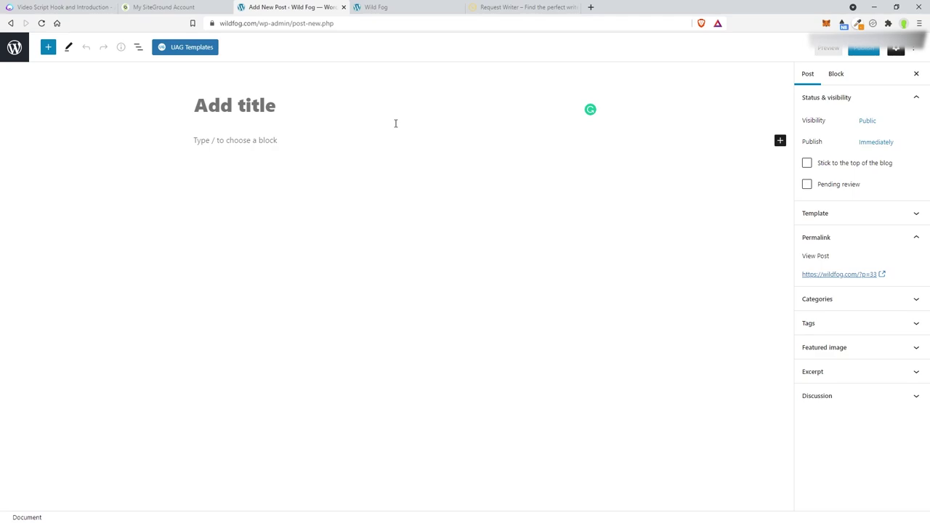
type("Fog Machines Safe to Breathe")
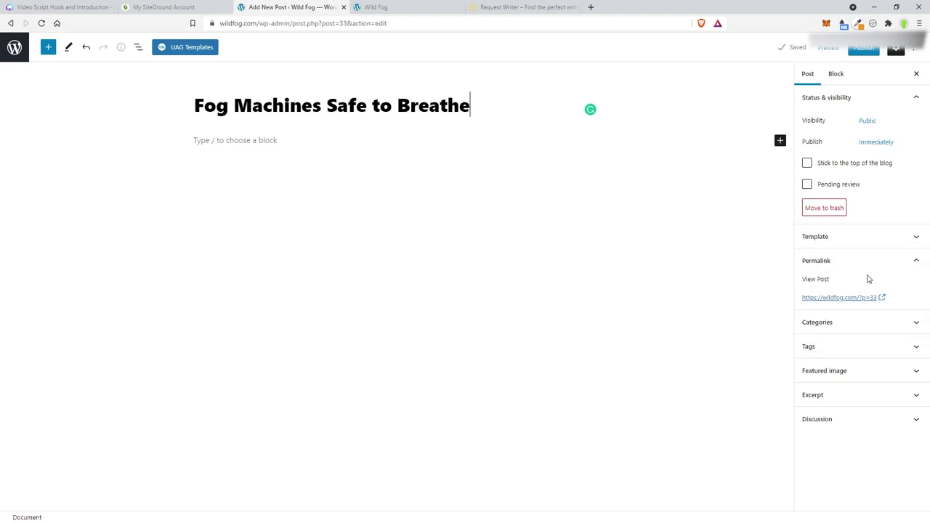
left_click(836, 74)
left_click(811, 73)
left_click(857, 260)
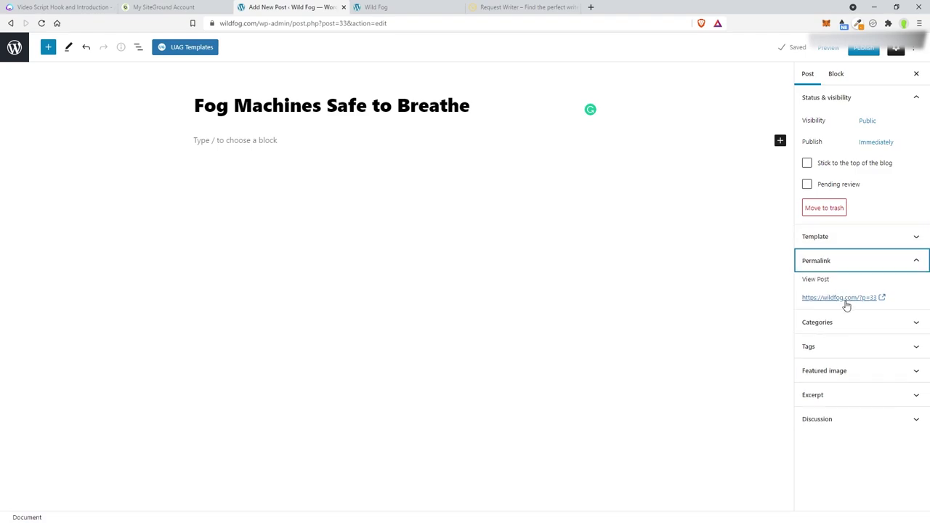
Step: In the Discussion settings, disable all three default post options and the Anyone posts a comment e-mail, choose the Retro (Generated) default avatar, and save
left_click(399, 8)
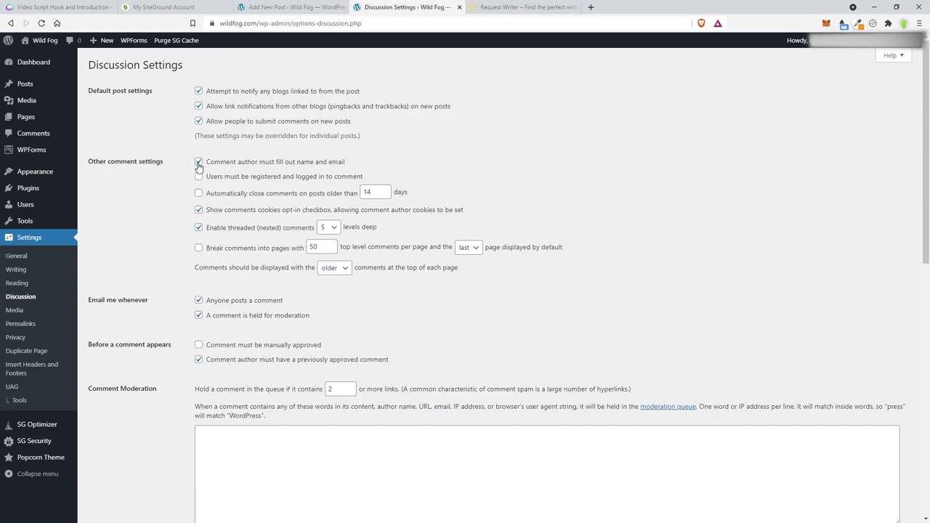
left_click(197, 91)
left_click(199, 107)
left_click(198, 122)
left_click(198, 300)
scroll(268, 320, "down", 10)
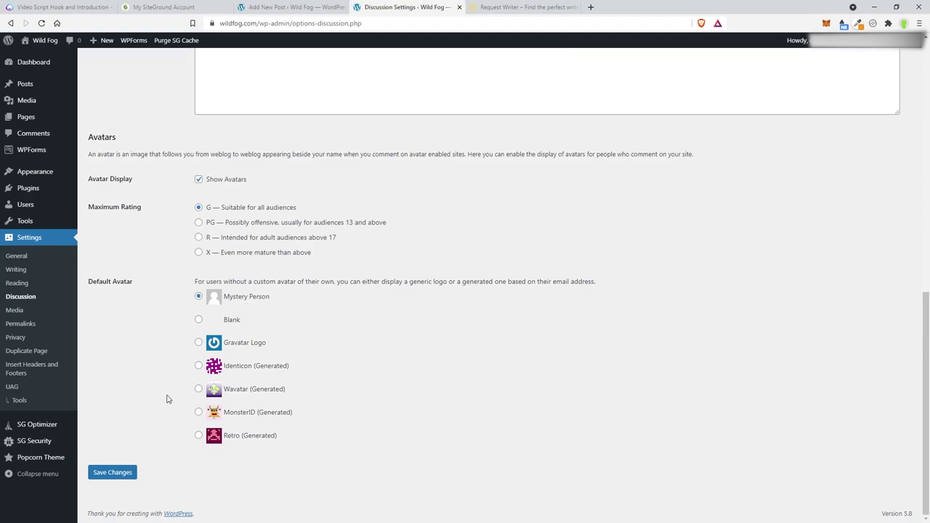
left_click(198, 436)
left_click(112, 472)
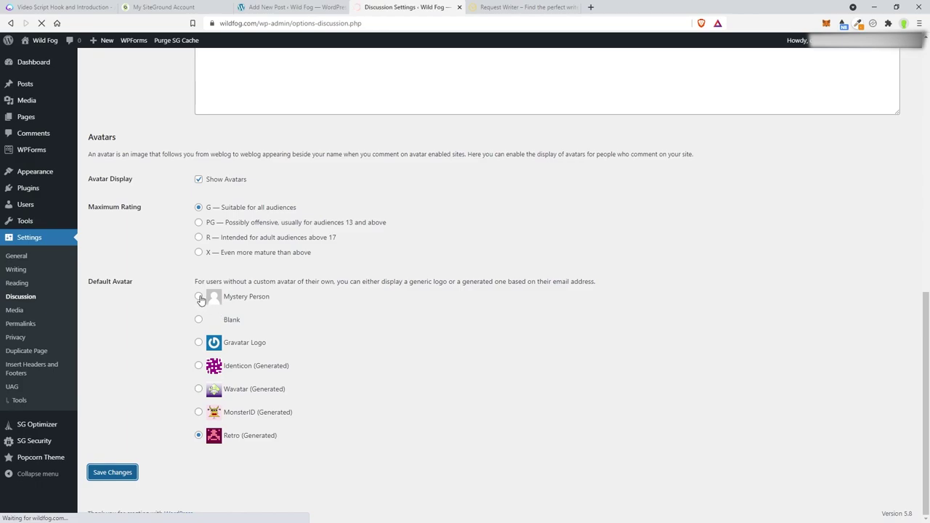
Step: Compare the Plain and Post name URL formats in the Permalink settings and save with the Post name structure
left_click(29, 327)
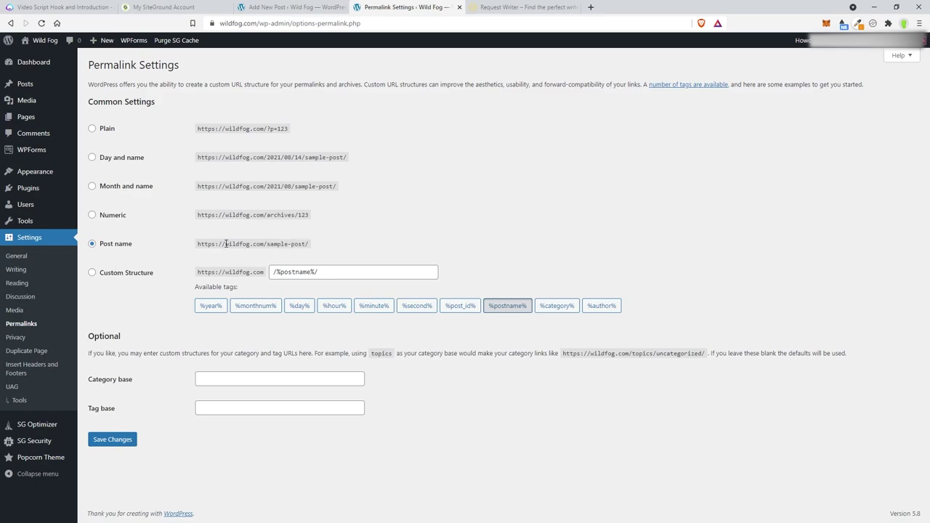
left_click_drag(225, 244, 310, 245)
left_click(310, 245)
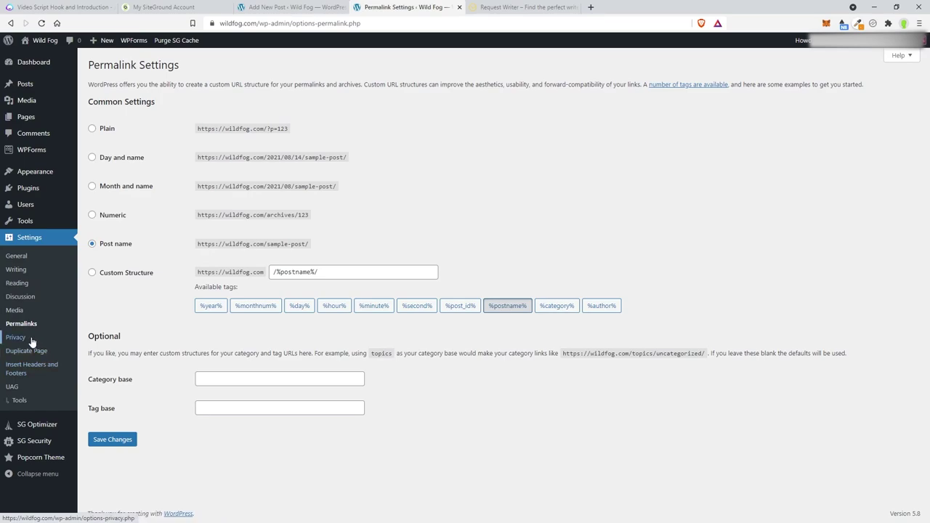
double_click(225, 129)
left_click(224, 129)
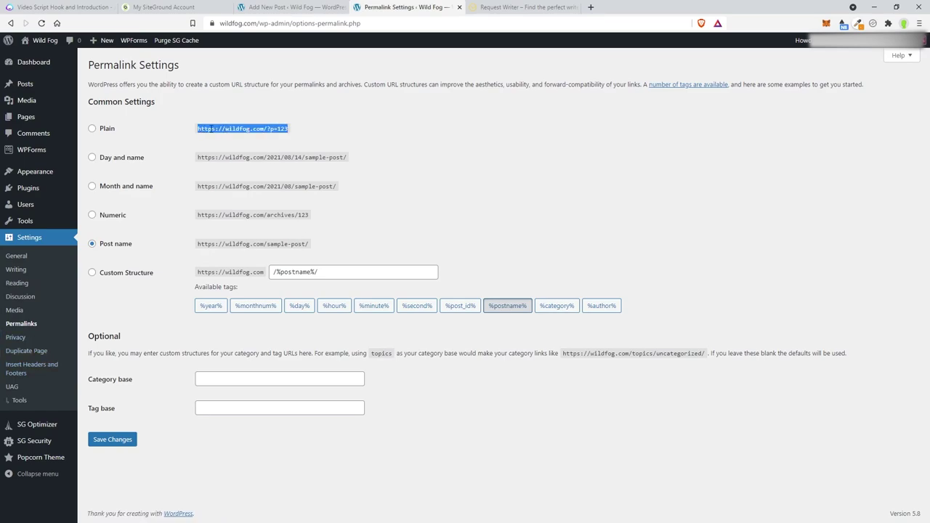
double_click(237, 244)
left_click(115, 437)
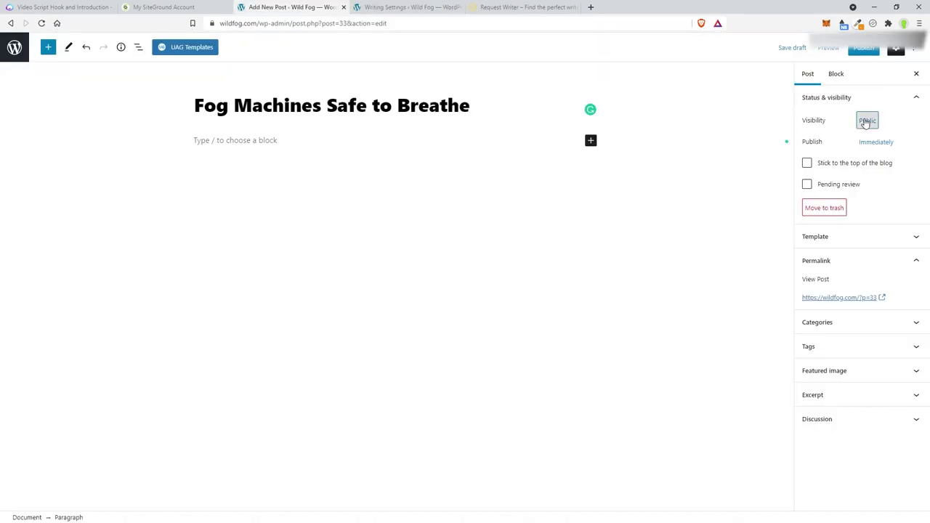
Step: Set the fog machines post's visibility to Private, publish it privately, and check its URL slug
left_click(867, 121)
left_click(769, 188)
left_click(522, 82)
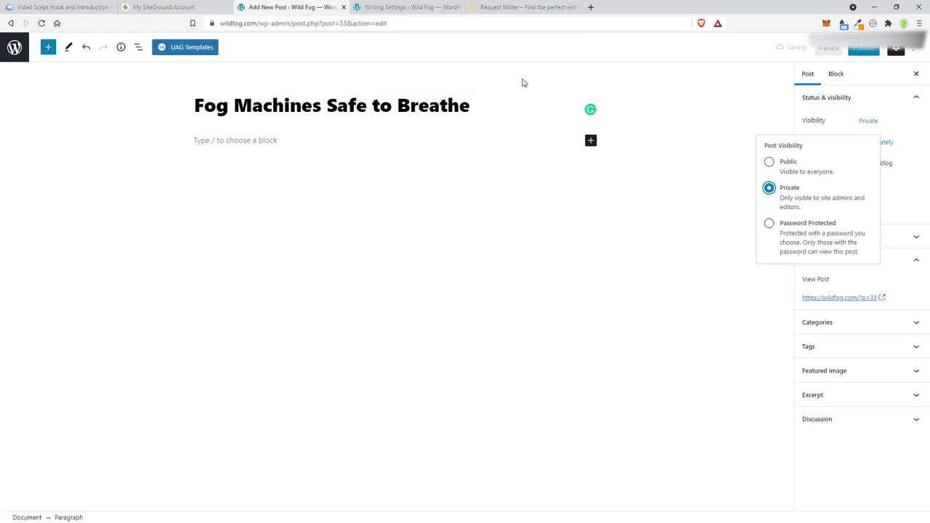
left_click(704, 221)
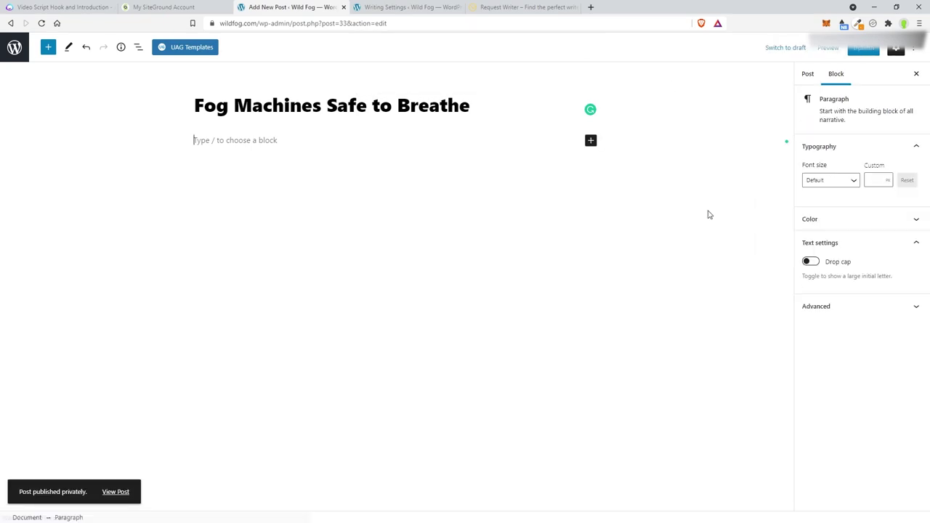
left_click(808, 75)
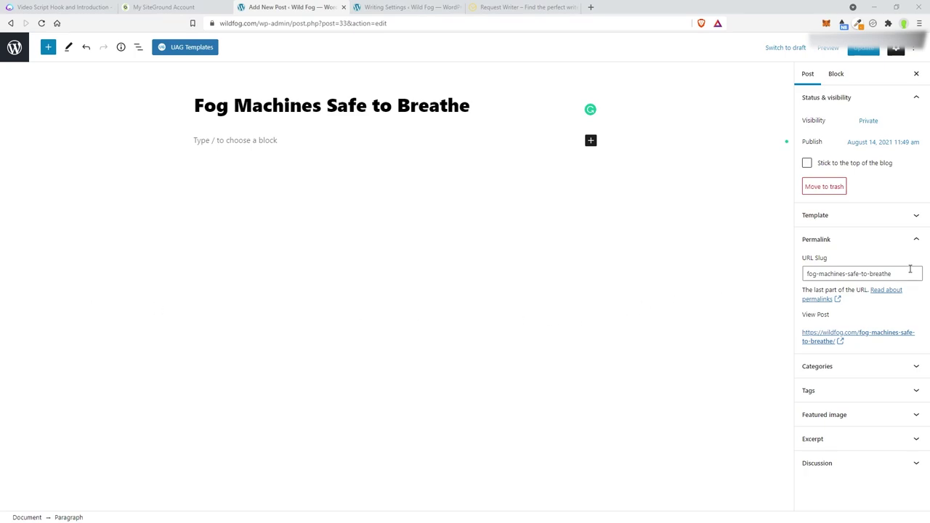
left_click_drag(903, 274, 792, 281)
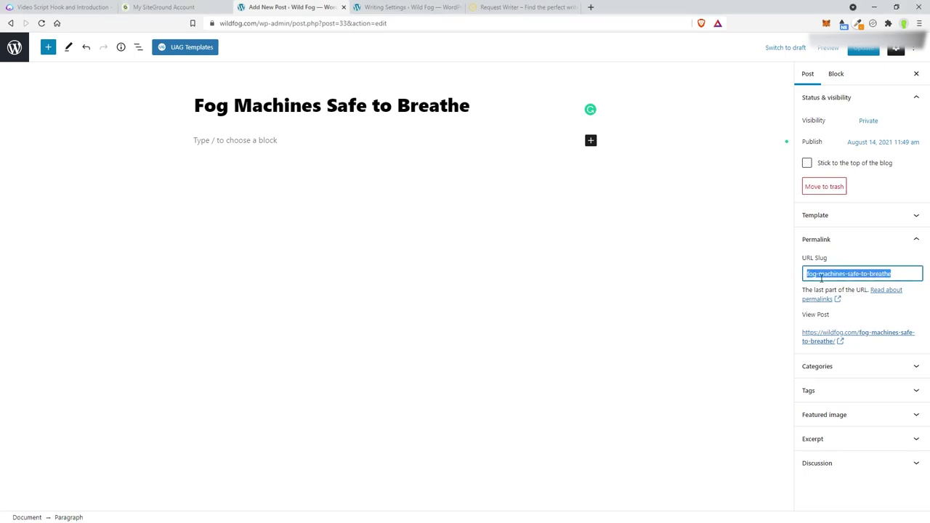
left_click(819, 275)
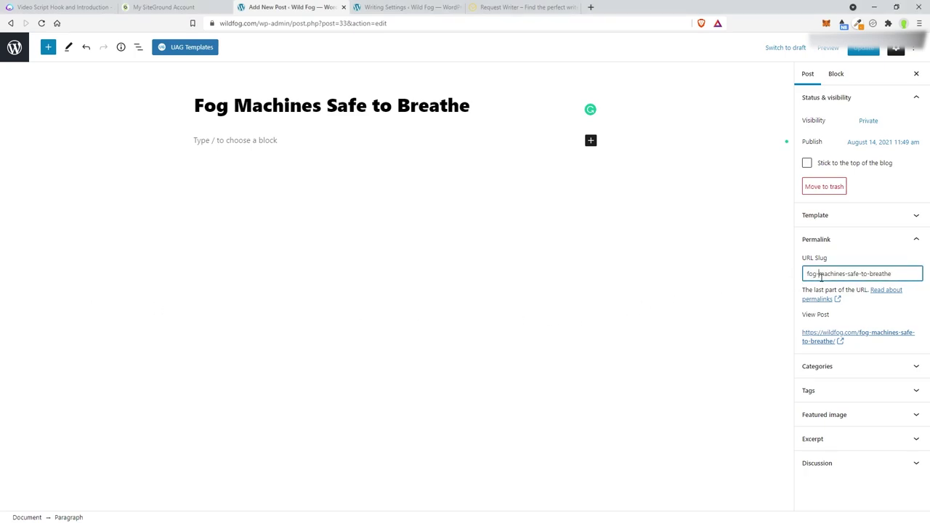
left_click(875, 259)
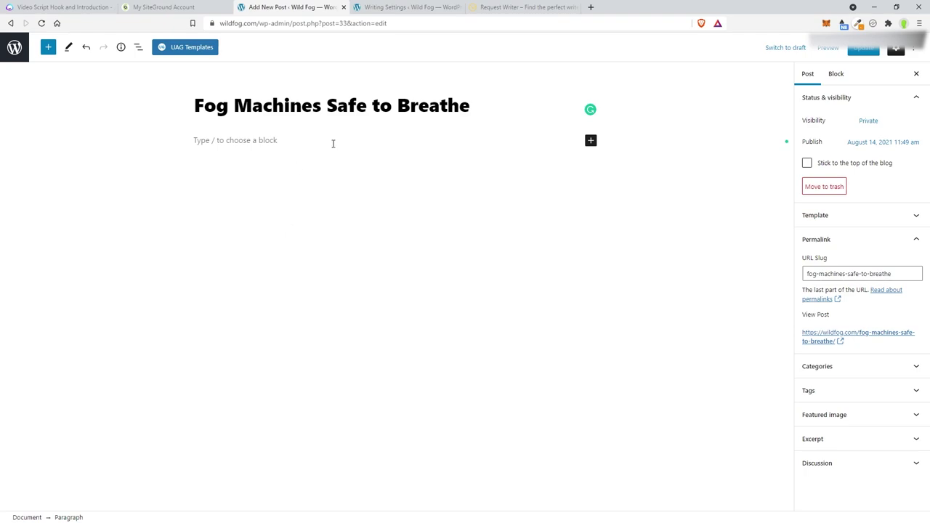
Step: Retitle the post "Are Fog Machines Safe to Breathe? | Fog Machine Health Facts" and go to the empty paragraph below it
left_click(466, 114)
key("ctrl+a")
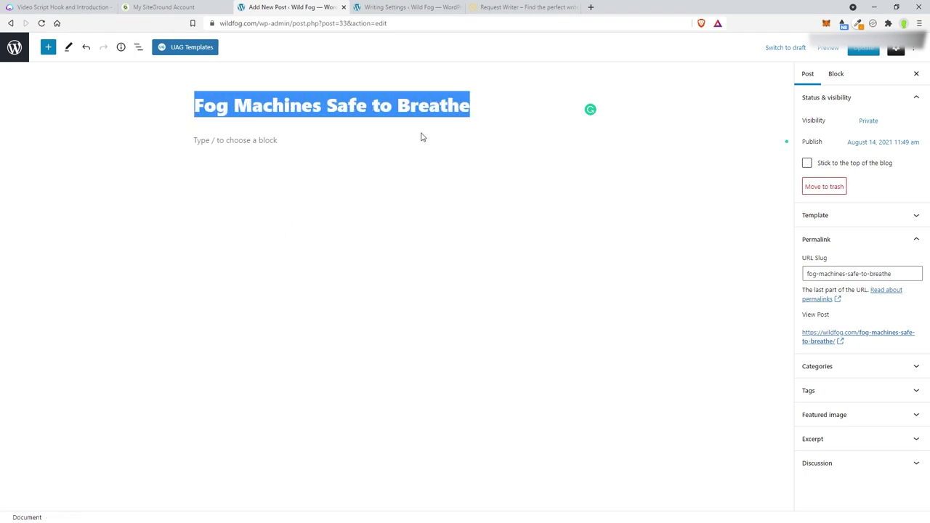
type("Are Fog Machines Safe to Breathe? | Fog Machine Health Facts")
left_click(416, 165)
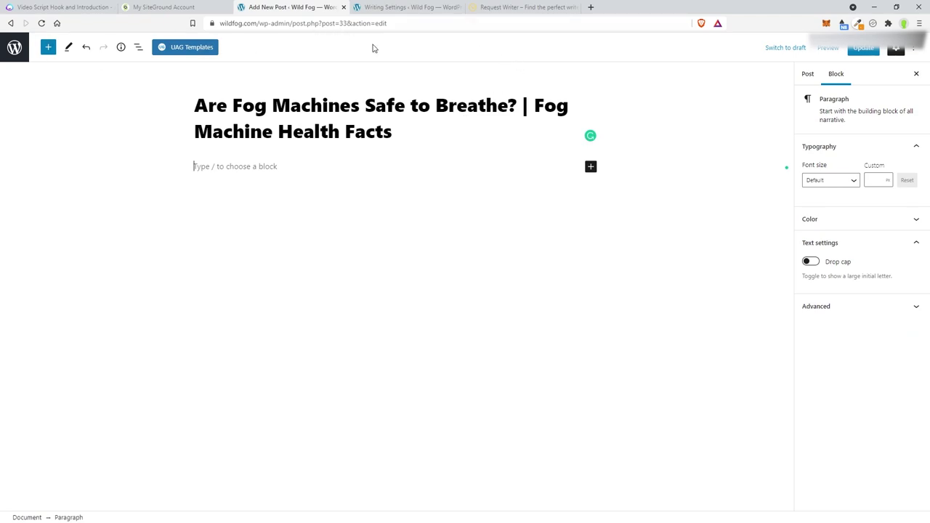
Step: Open bestplaygroundsets.com in a new tab and bring up the How to Keep Bees Away from Your Backyard Playground article's introduction
left_click(593, 7)
type("bestplaygroundsets.com")
key("Return")
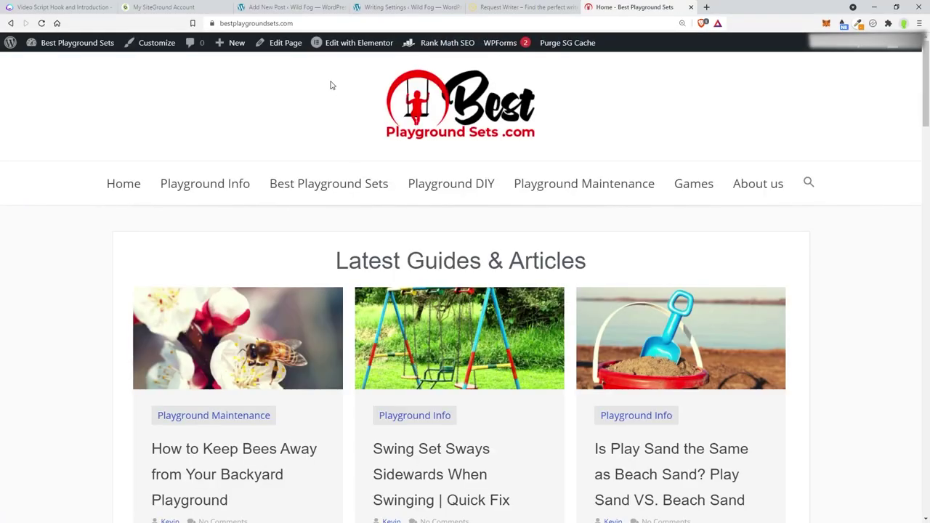
left_click(295, 336)
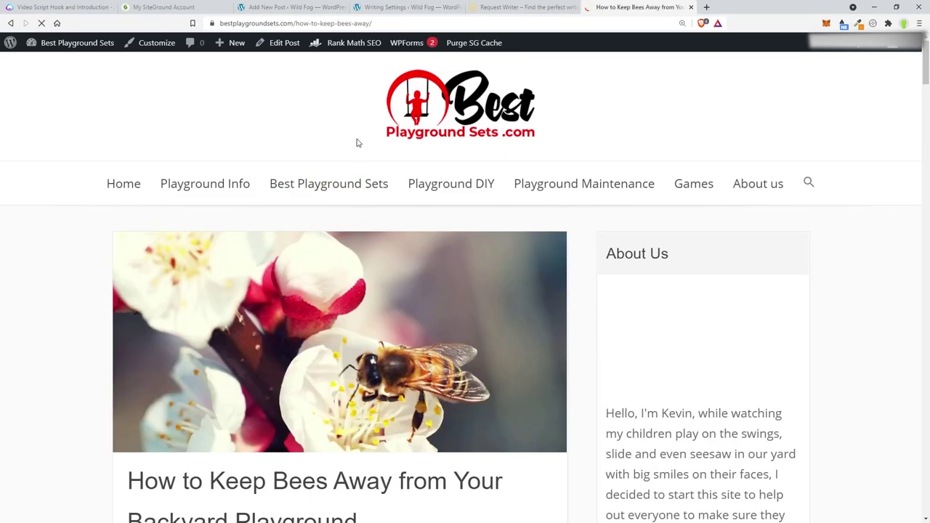
scroll(442, 156, "down", 5)
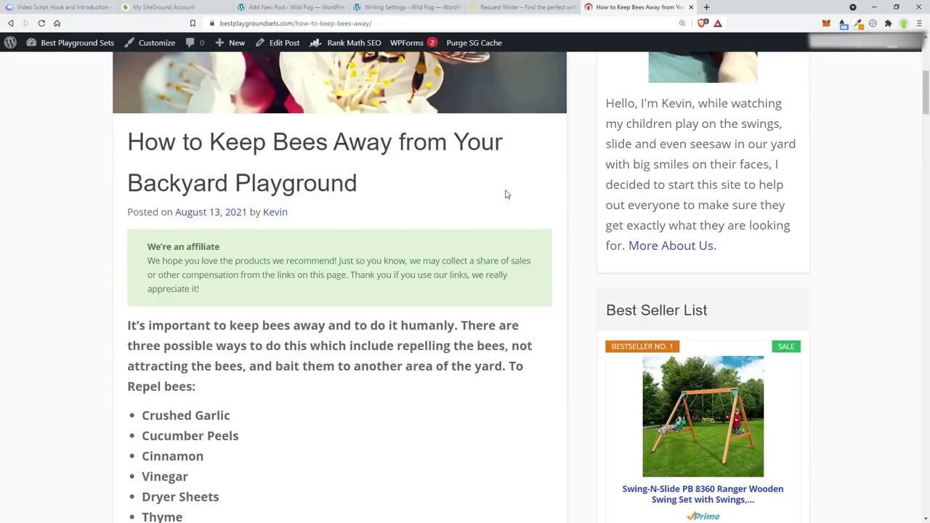
scroll(506, 194, "down", 1)
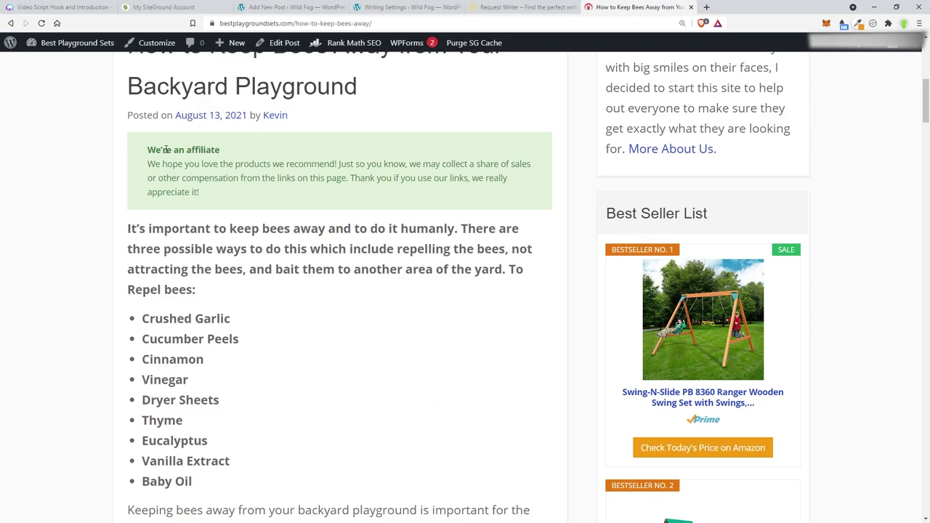
Step: Copy the bees article's text from the affiliate notice through "let's find out how!" into the body of the fog machines post
scroll(166, 149, "down", 1)
left_click_drag(148, 100, 316, 220)
scroll(315, 228, "down", 5)
left_click_drag(253, 239, 244, 236)
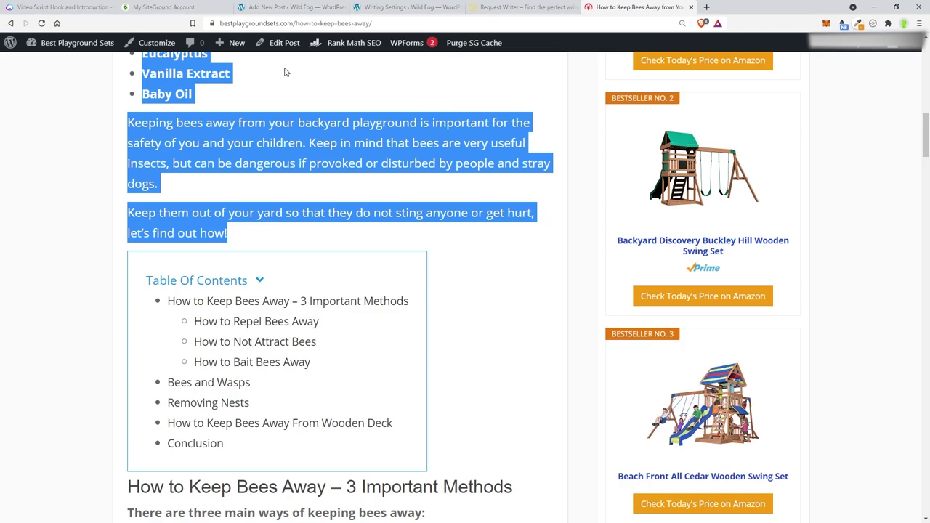
key("alt+Tab")
left_click(334, 187)
type("We're an affiliate We hope you love the products we recommend! Just so you know, we may collect a share of sales or other compensation from the links on this page. Thank you if you use our links, we really appreciate it! It's important to keep bees away and to do it humanly. There are three possible ways to do this which include repelling the bees, not attracting the bees, and bait them to another area of the yard. To Repel bees: Crushed Garlic Cucumber Peels Cinnamon Vinegar Dryer Sheets Thyme Eucalyptus Vanilla Extract Baby Oil Keeping bees away from your backyard playground is important for the safety of you and your children. Keep in mind that bees are very useful insects, but can be dangerous if provoked or disturbed by people and stray dogs. Keep them out of your yard so that they do not sting anyone or get hurt, let's find out how!")
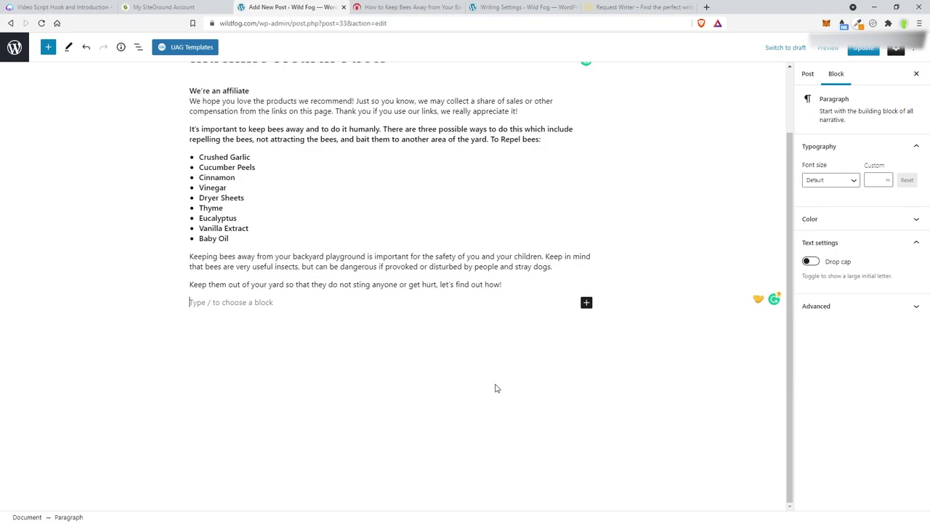
Step: Insert a Table of Contents block below the pasted introduction and start an empty paragraph beneath it
type("/toc")
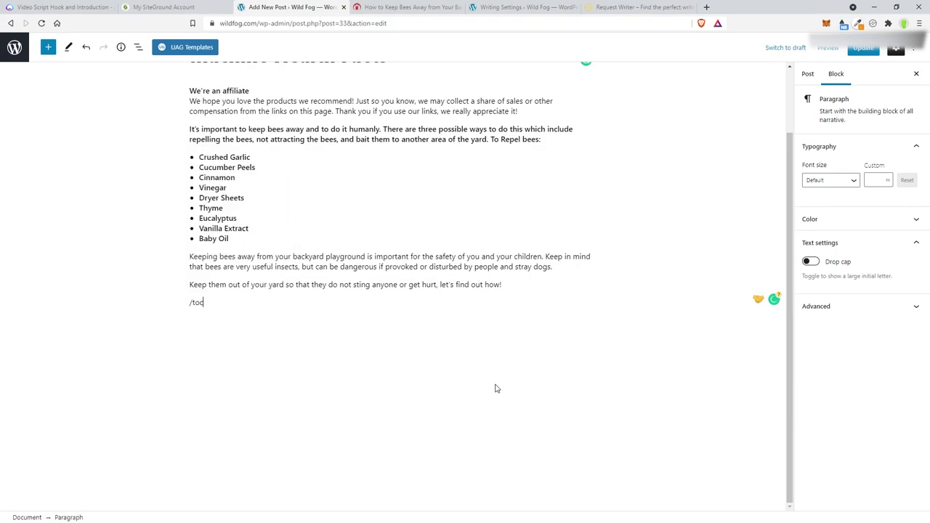
key("BackSpace")
key("BackSpace")
key("BackSpace")
type("tab")
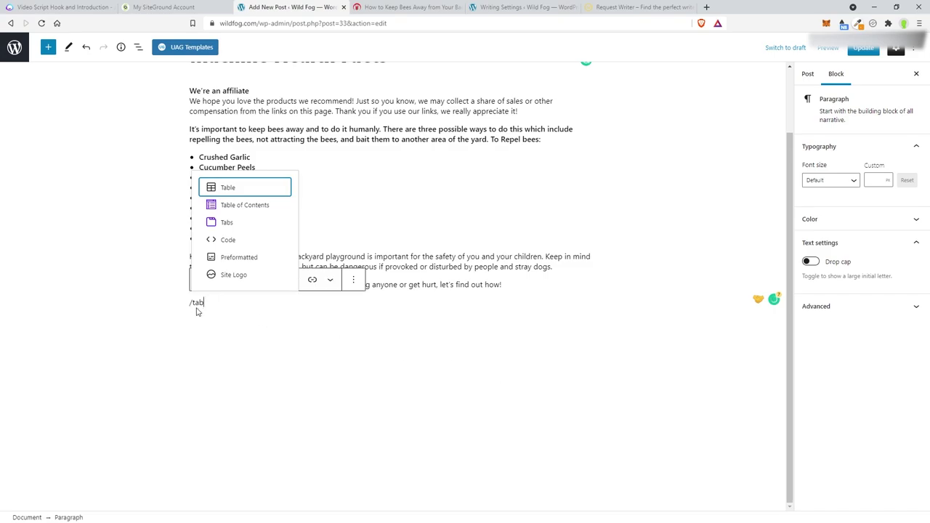
left_click(239, 205)
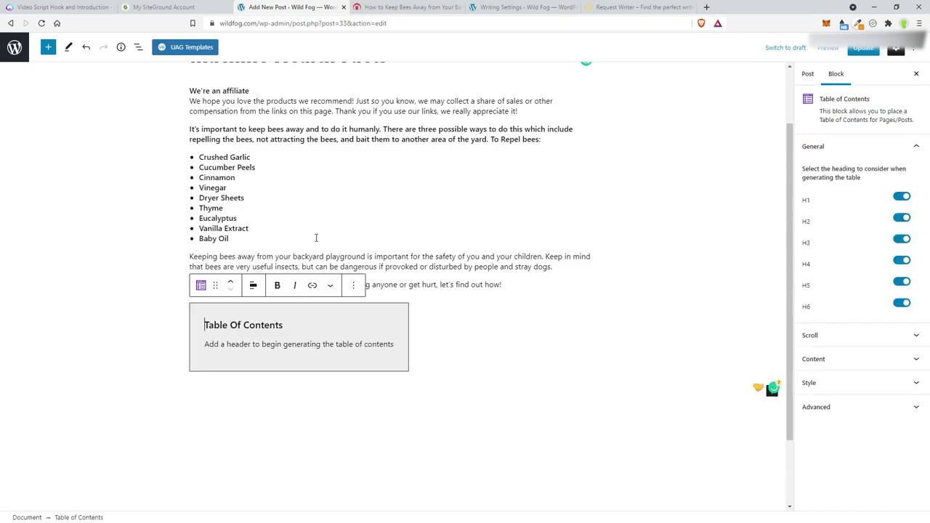
scroll(364, 332, "down", 2)
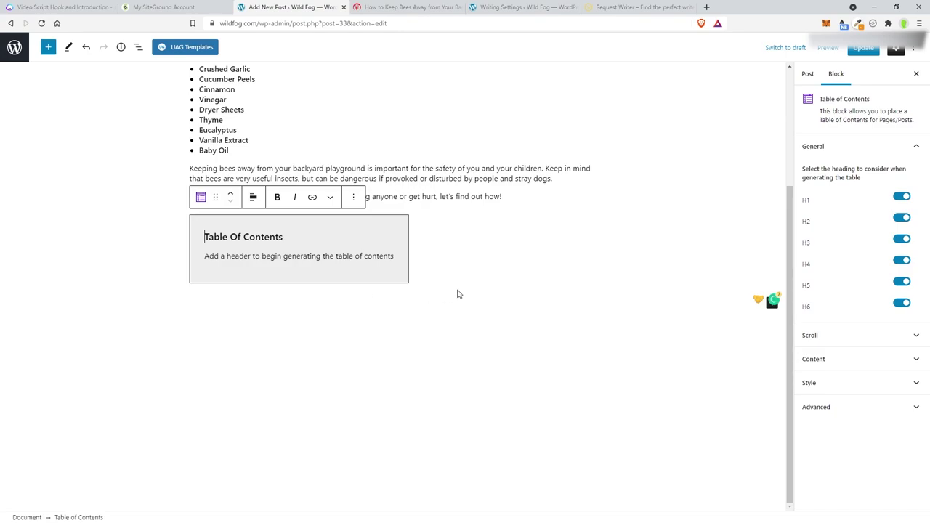
left_click(454, 294)
left_click(390, 316)
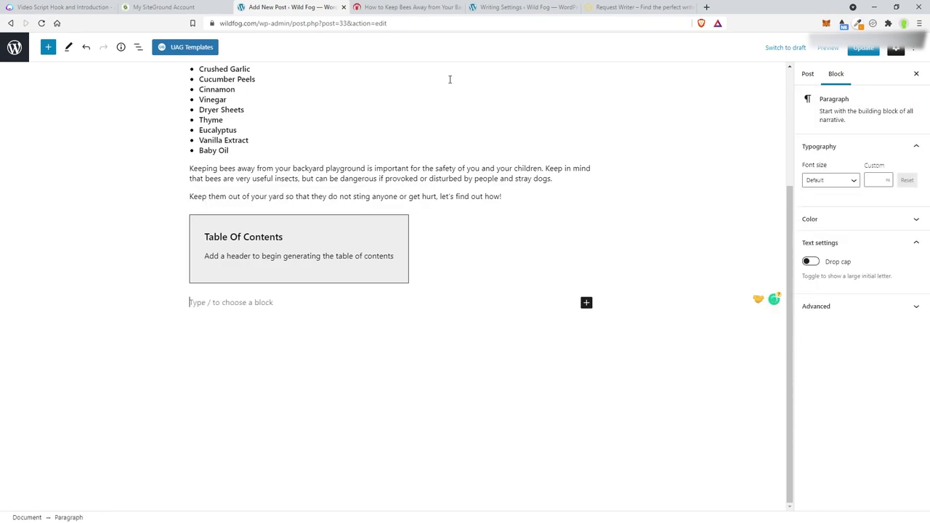
Step: Copy the bees article's ending from "Always be careful" through the own-risk disclaimer and paste it below the post's Table of Contents
left_click(419, 9)
scroll(289, 242, "down", 4)
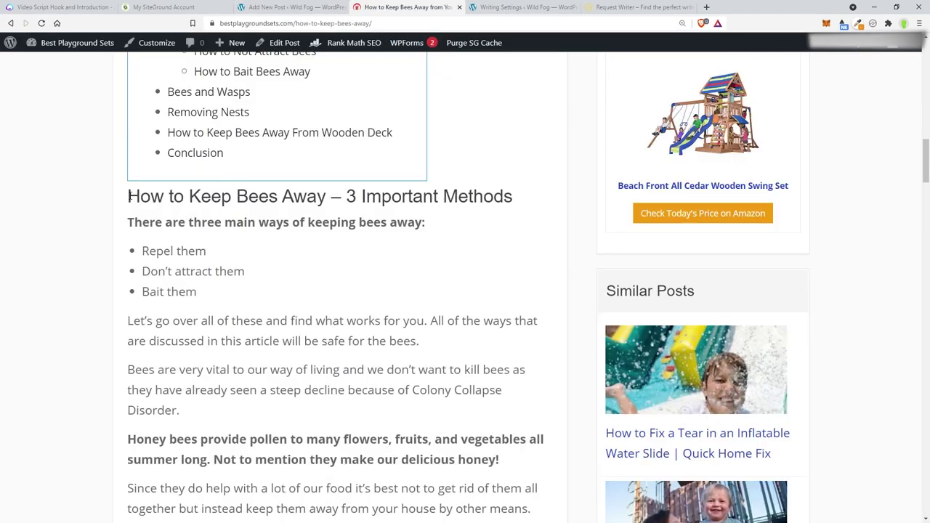
scroll(282, 296, "down", 20)
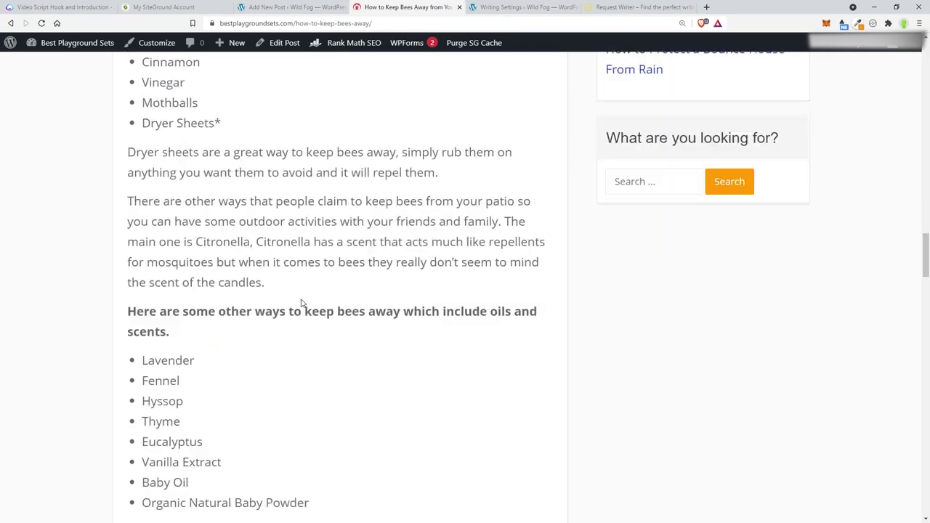
scroll(301, 301, "down", 20)
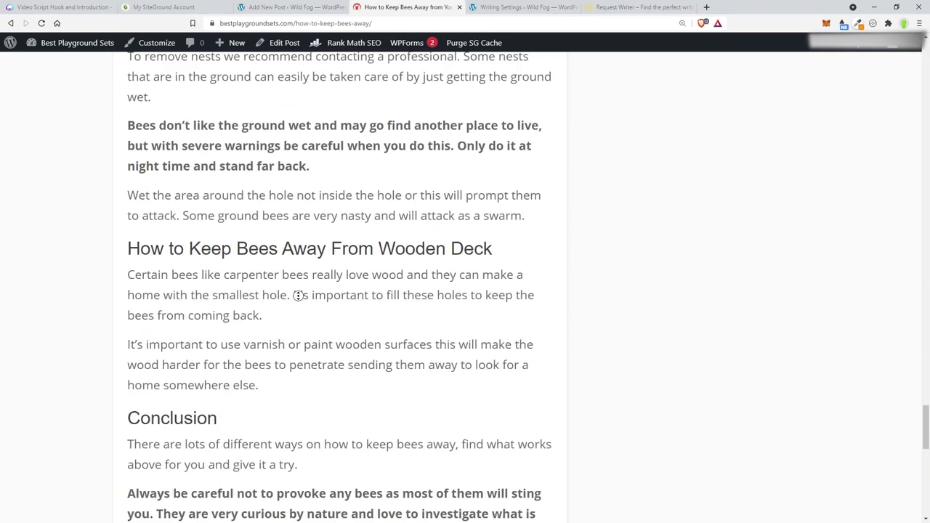
scroll(303, 297, "down", 8)
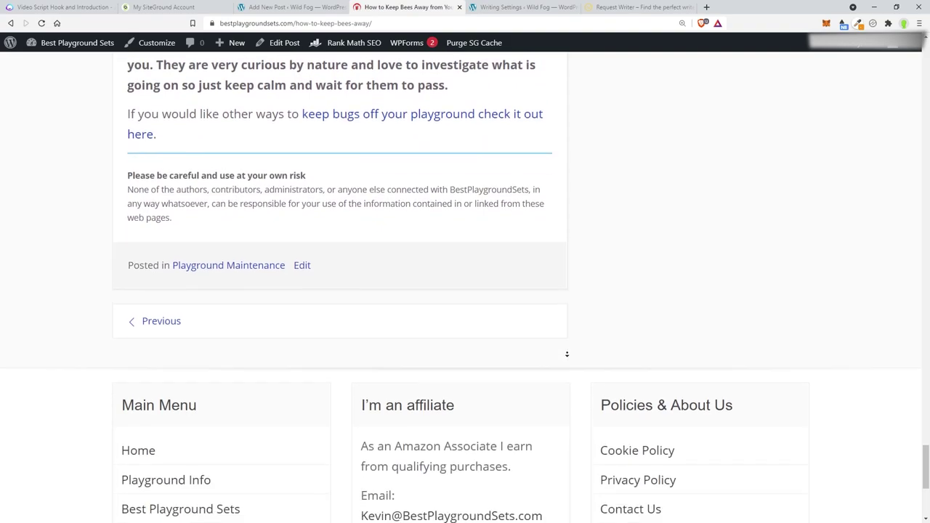
scroll(660, 221, "up", 10)
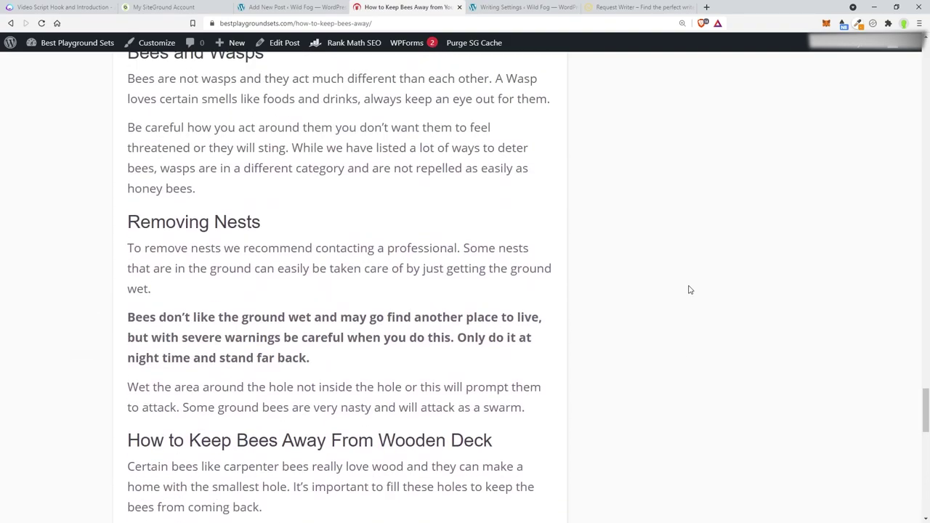
scroll(675, 274, "down", 5)
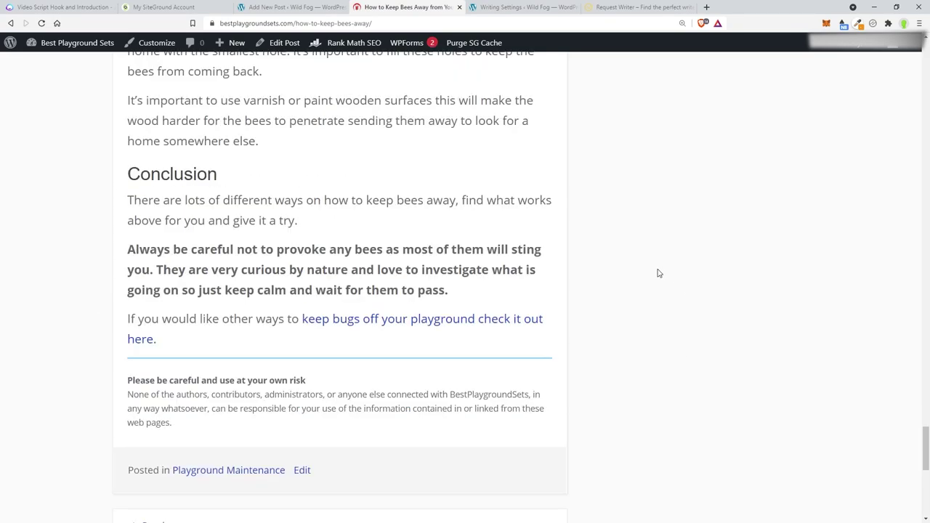
left_click_drag(191, 379, 130, 211)
key("ctrl+c")
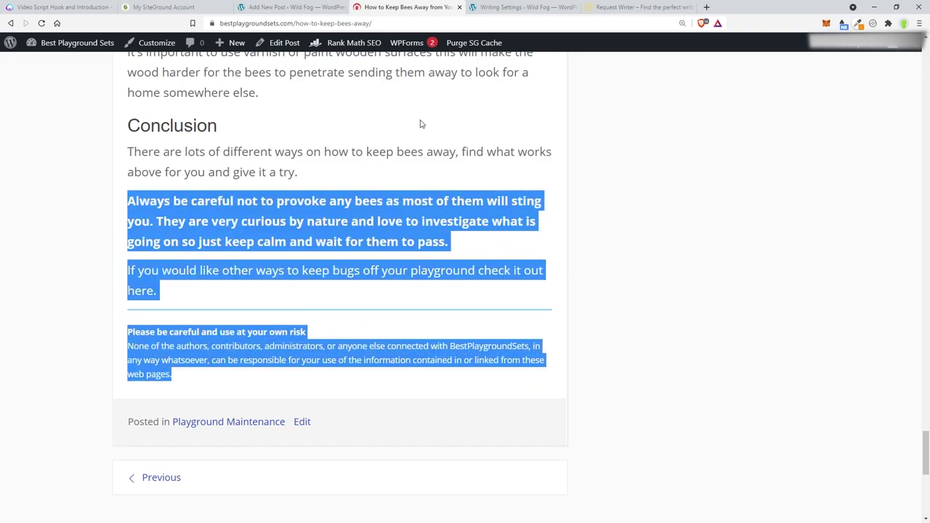
left_click(280, 9)
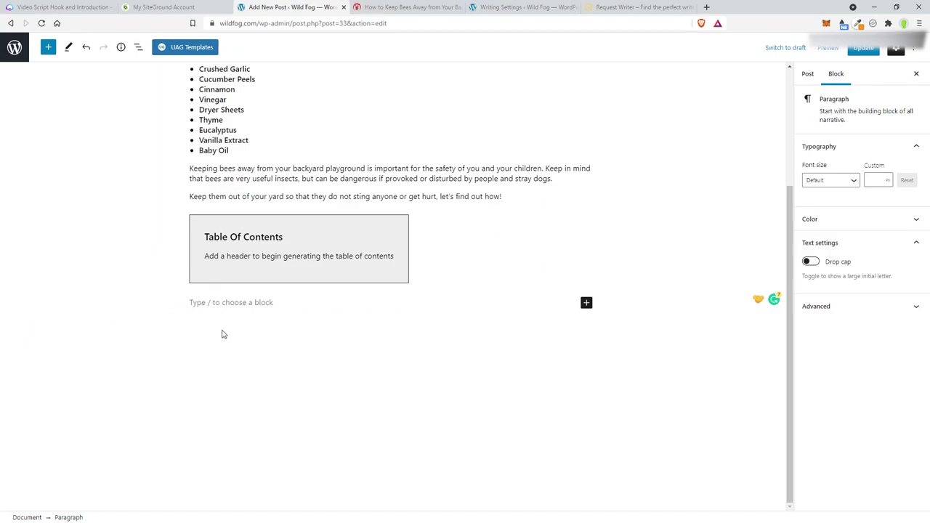
key("ctrl+v")
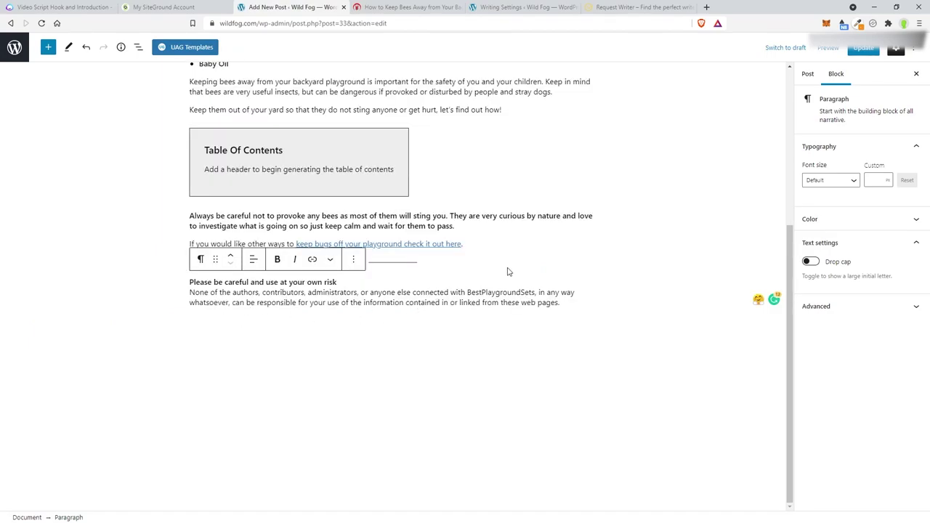
Step: Give the "We're an affiliate" paragraph a custom light green background using the copied hexadecimal color
scroll(509, 272, "up", 3)
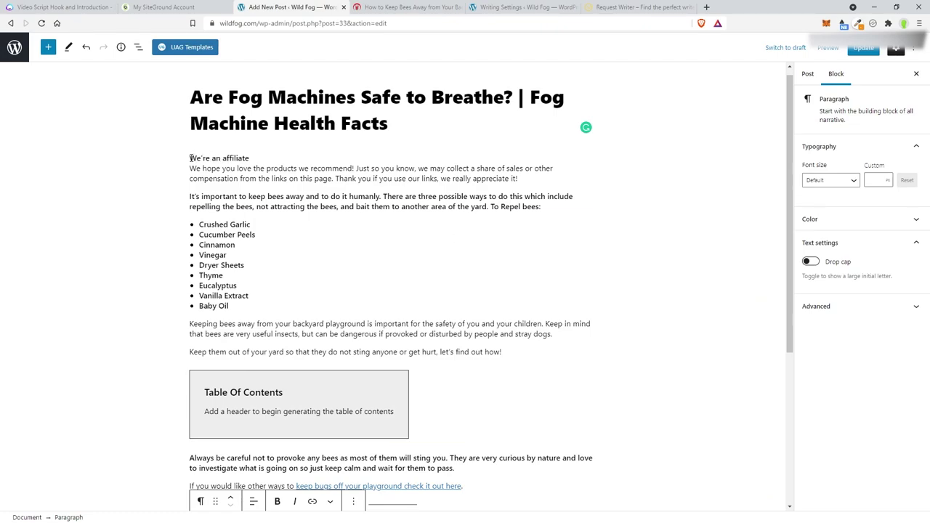
left_click_drag(190, 158, 523, 180)
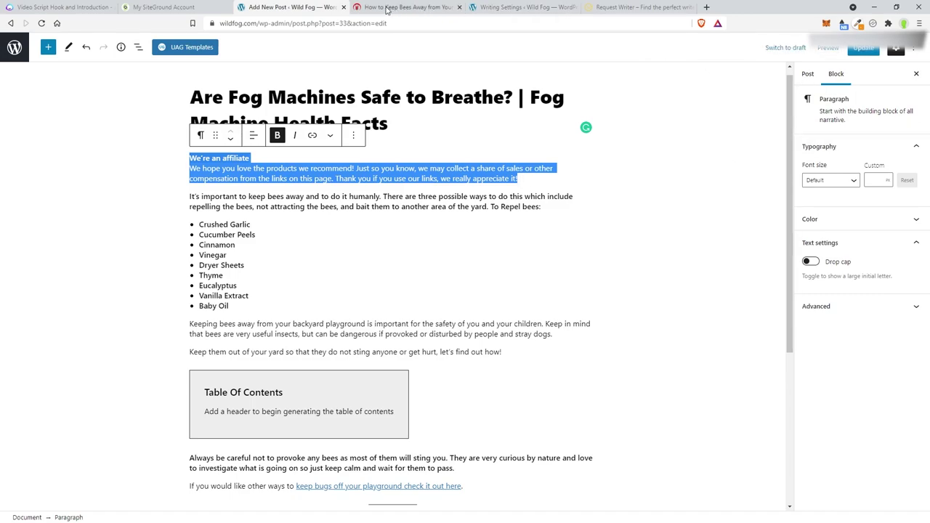
left_click(814, 219)
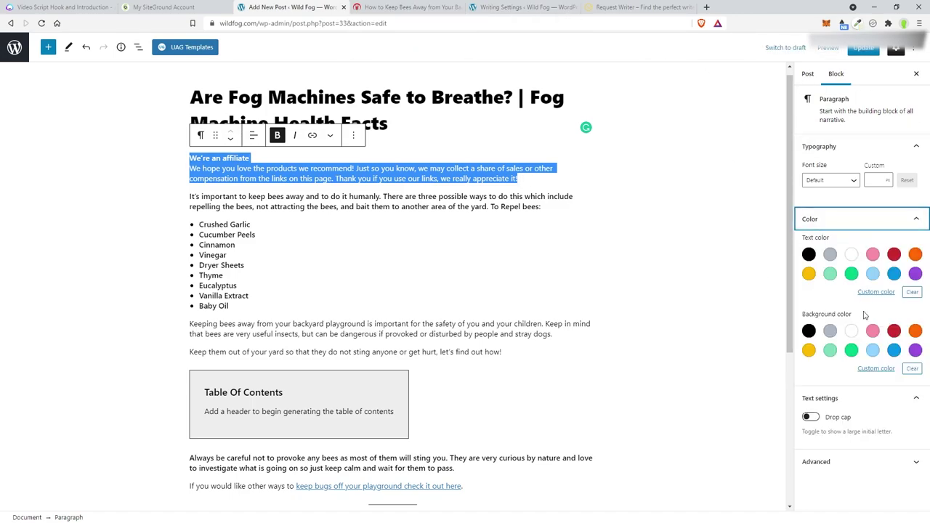
left_click(880, 369)
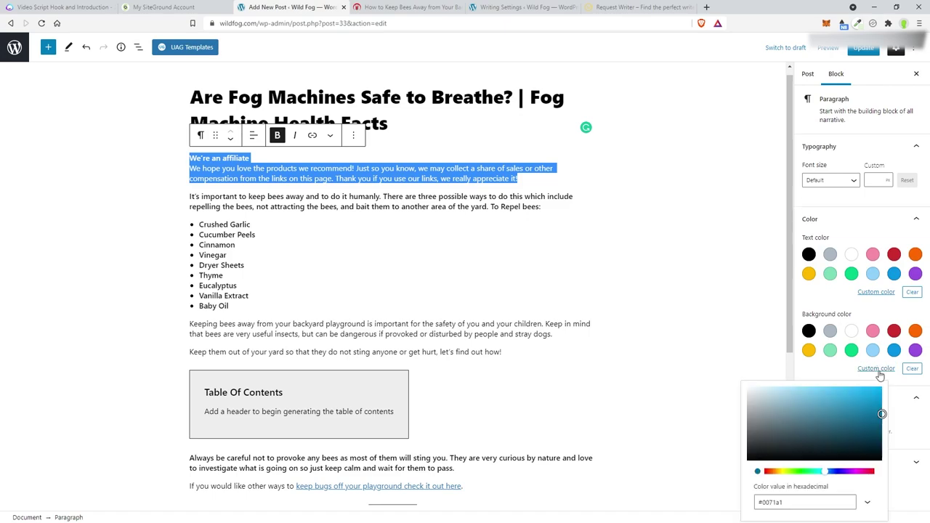
left_click_drag(802, 500, 692, 508)
key("ctrl+v")
left_click(752, 317)
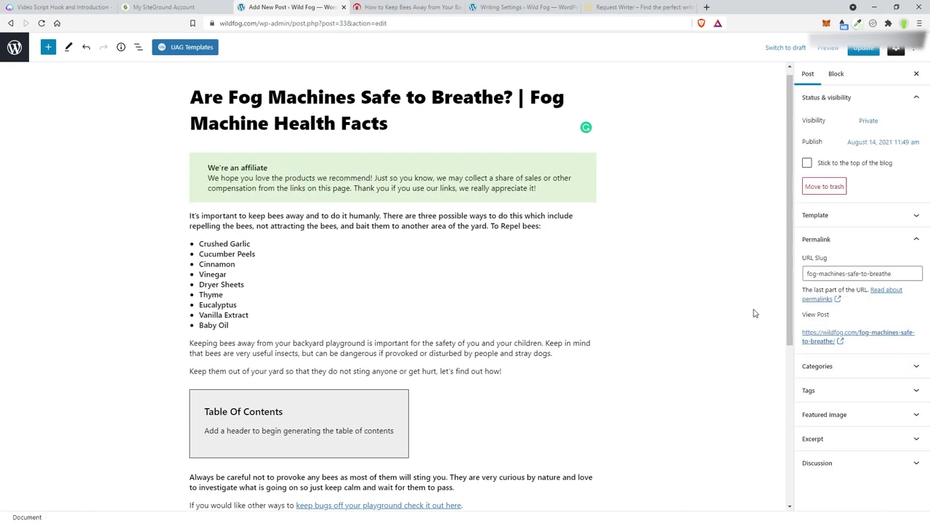
Step: Copy the custom text color #3c763d from the affiliate paragraph in the bees article's editor and return to the fog machines post
key("ctrl+Tab")
left_click(914, 268)
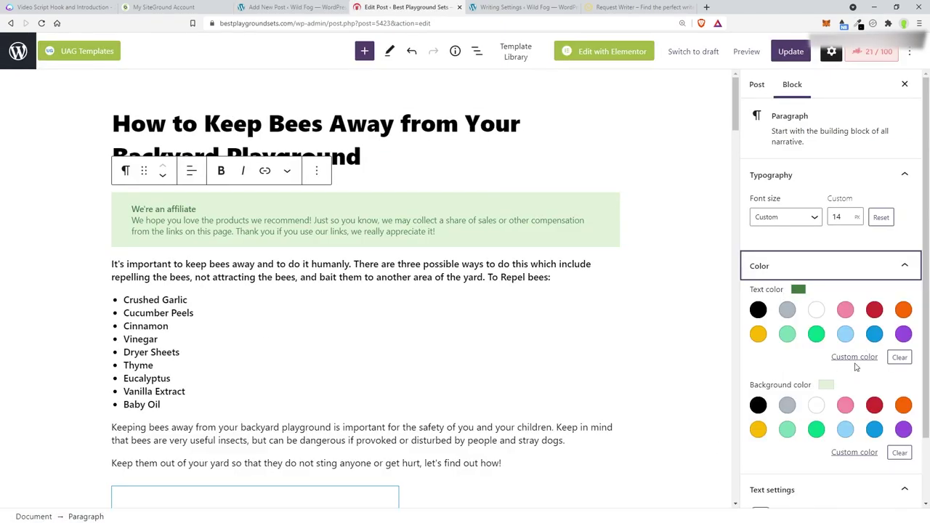
left_click(855, 356)
left_click(772, 319)
key("ctrl+c")
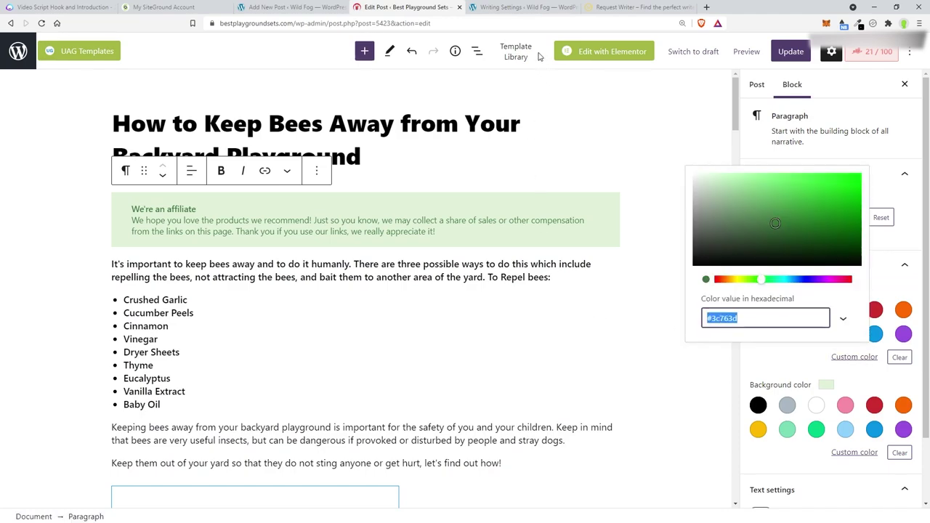
left_click(283, 9)
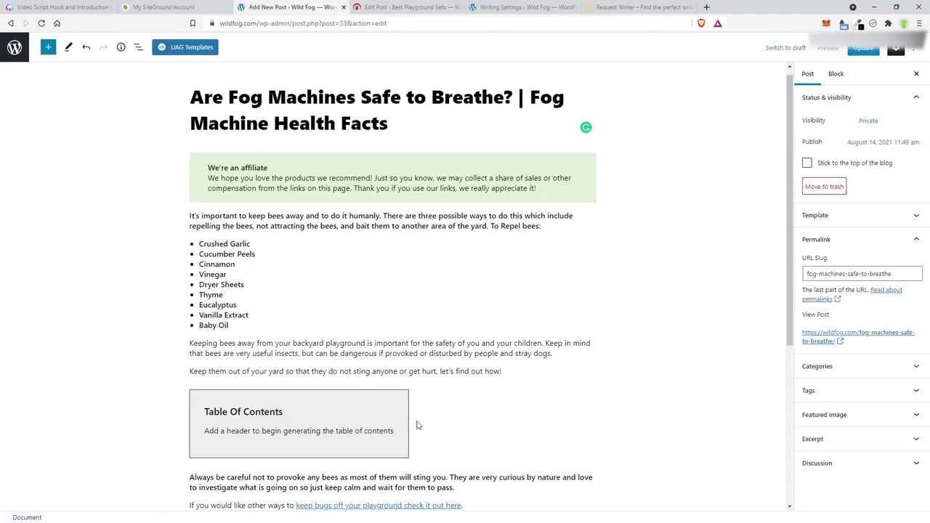
Step: Set the affiliate paragraph's custom text color to #3c763d and update the fog machines post
left_click(563, 171)
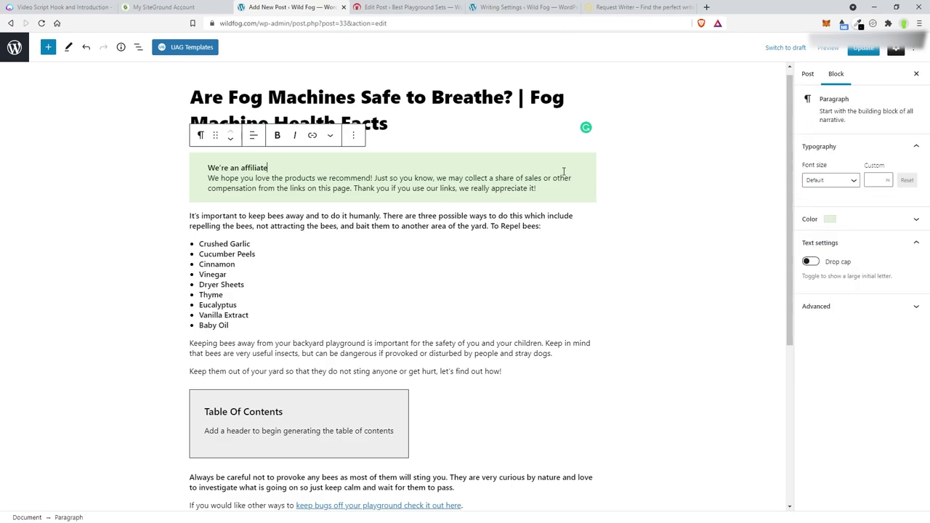
left_click(908, 222)
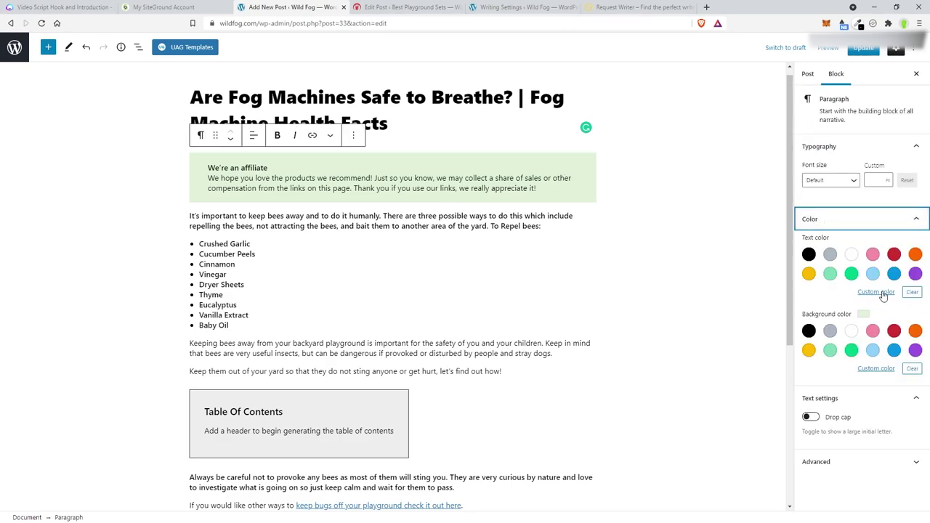
left_click(882, 292)
triple_click(802, 426)
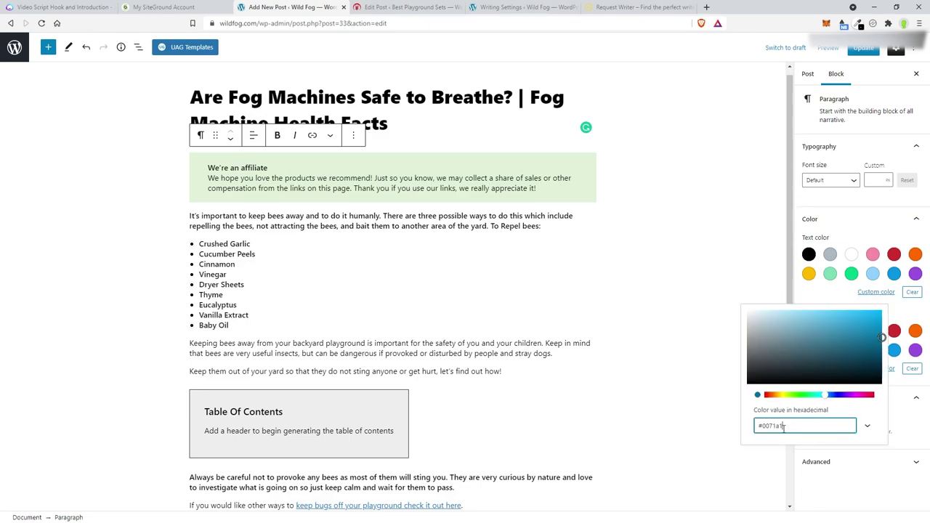
key("ctrl+v")
left_click(722, 243)
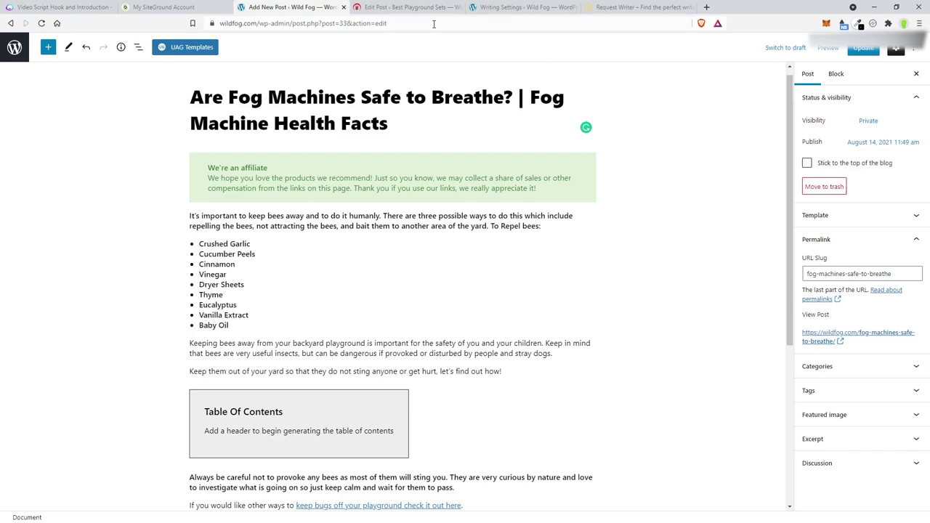
left_click(862, 52)
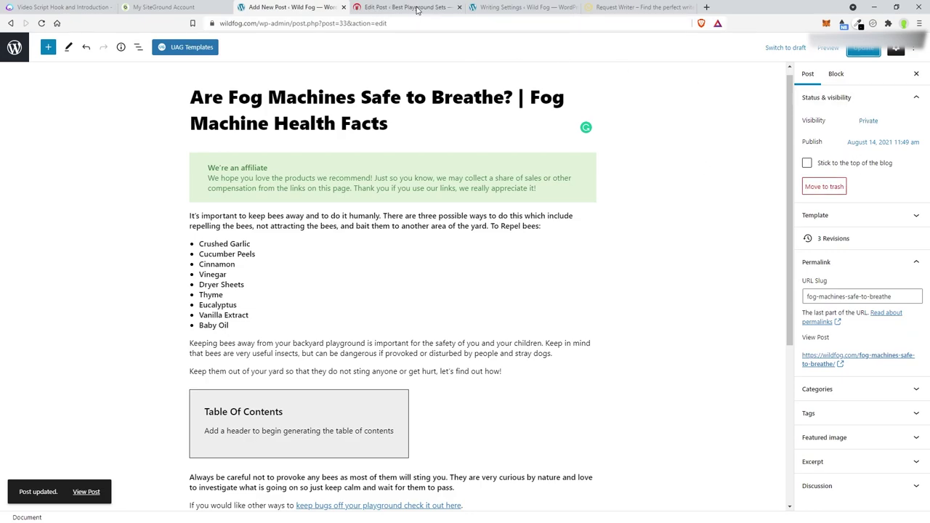
Step: Close the bees article's editor without saving its changes and make the fog machines post's Table of Contents content collapsible
left_click(460, 7)
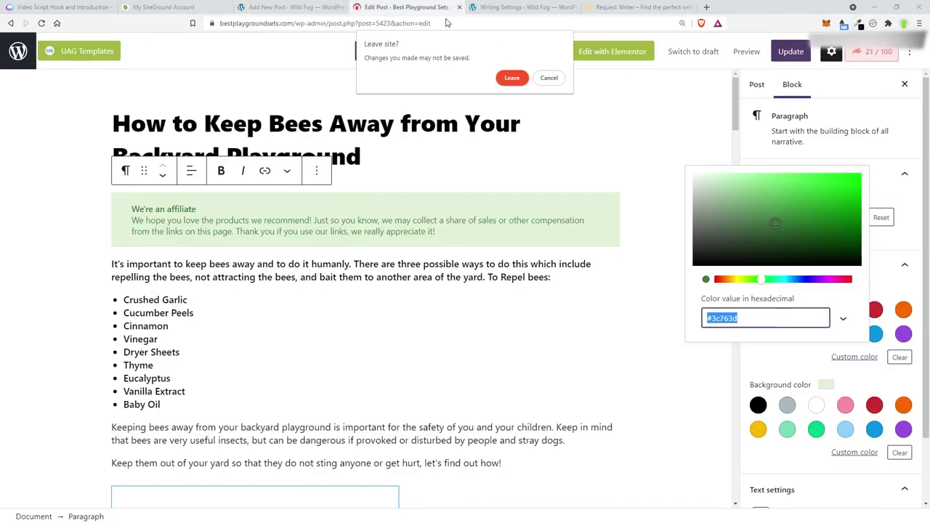
left_click(512, 78)
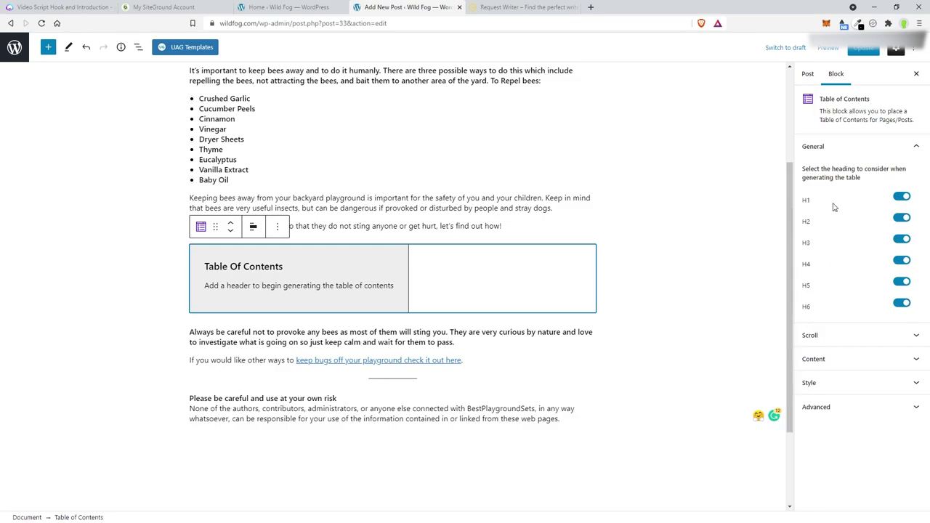
left_click(907, 333)
scroll(872, 261, "down", 1)
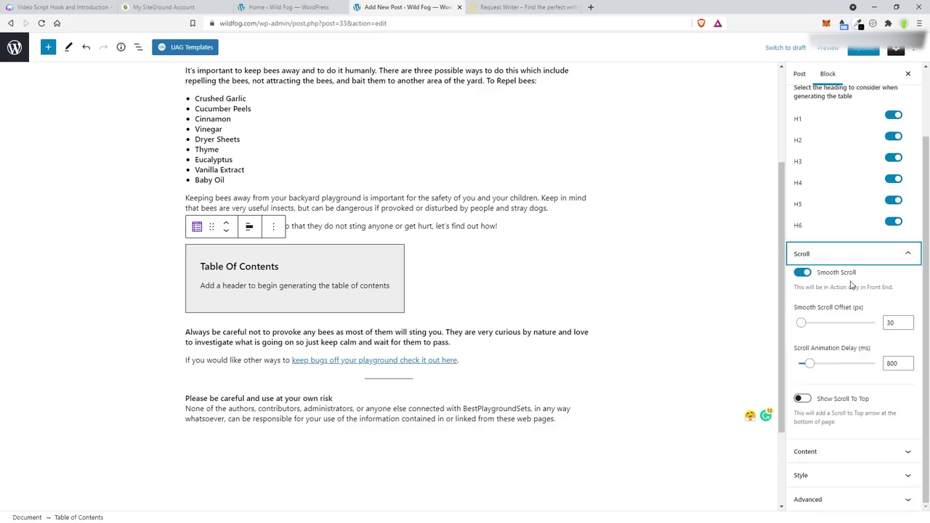
left_click(908, 451)
scroll(878, 356, "down", 2)
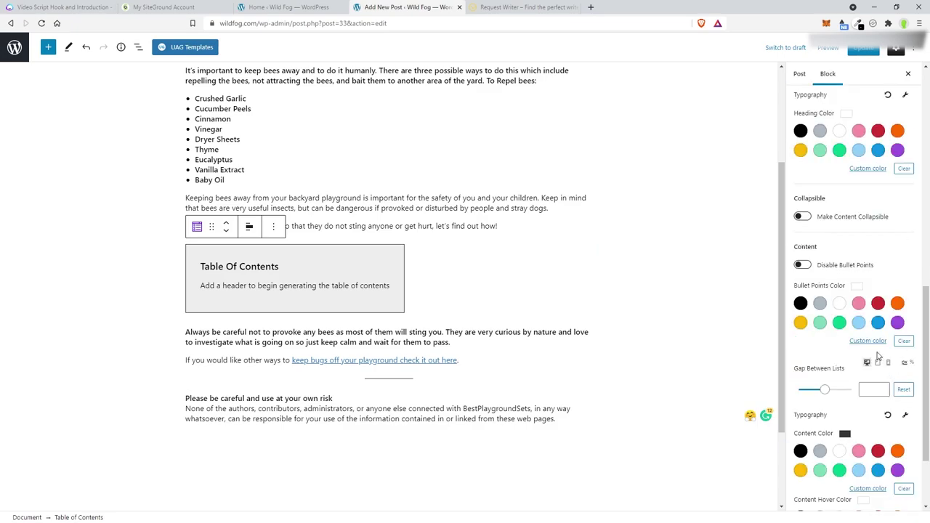
left_click(805, 217)
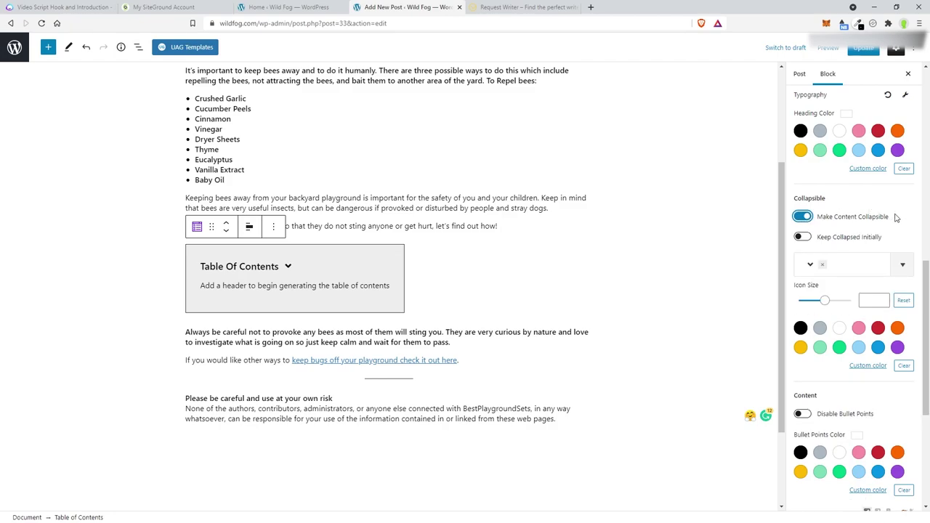
Step: Set the Table of Contents collapse icon's color to orange
scroll(837, 183, "down", 1)
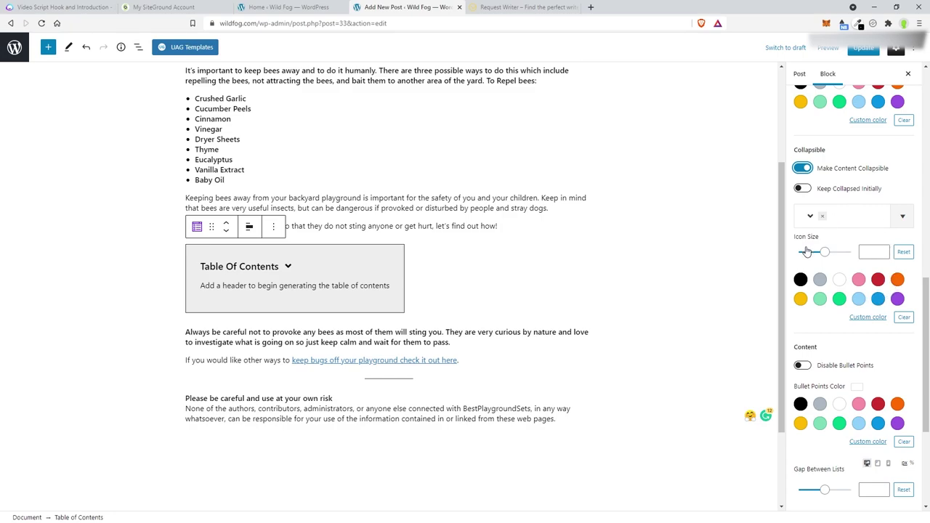
left_click(879, 282)
scroll(863, 248, "down", 1)
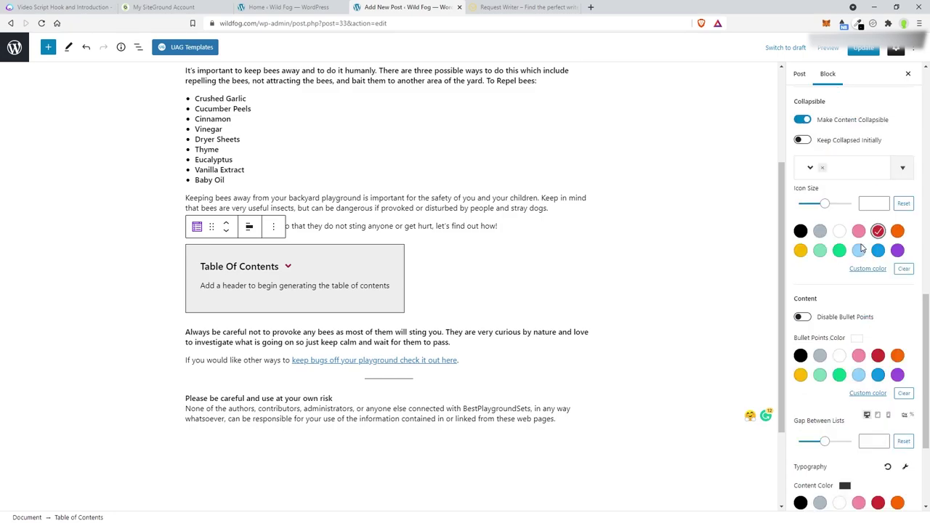
left_click(898, 232)
Step: Try orange as the Table of Contents bullet points color and clear it again
scroll(819, 209, "down", 2)
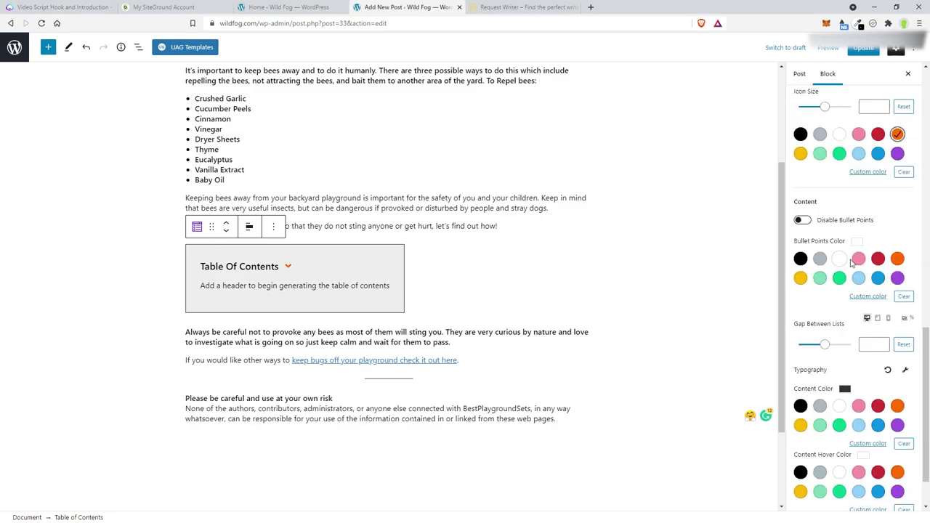
left_click(898, 259)
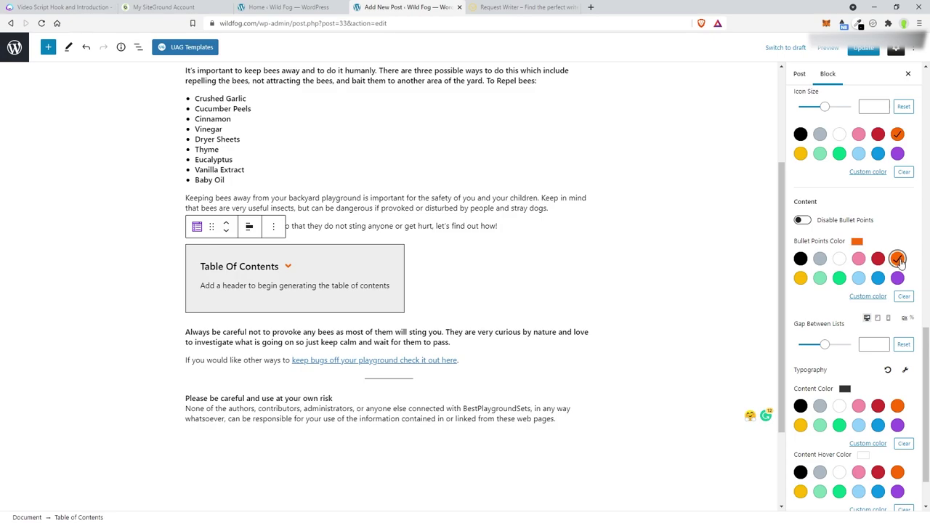
left_click(903, 296)
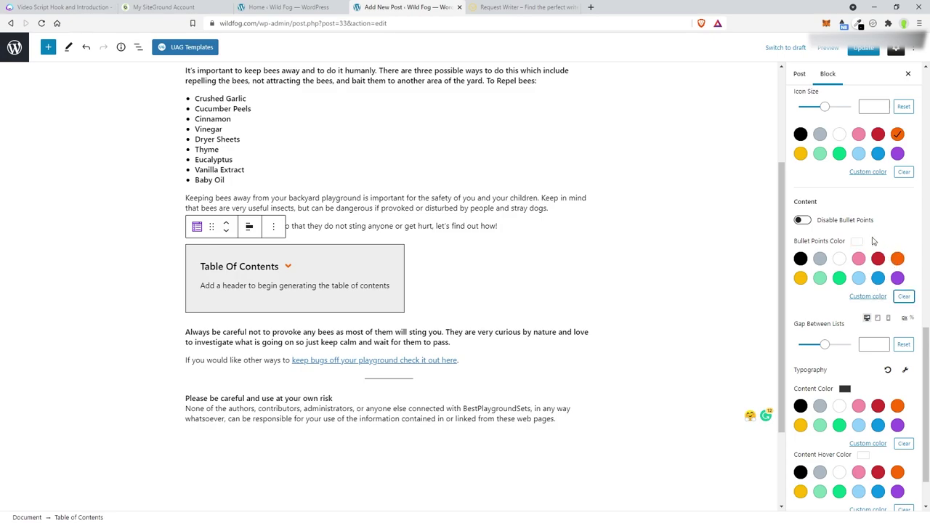
scroll(874, 241, "down", 1)
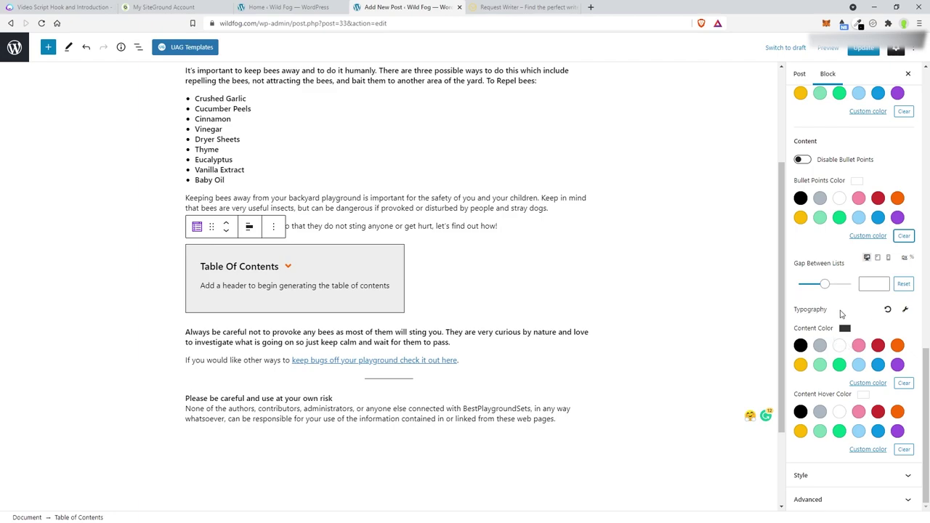
Step: Set the Table of Contents heading color to orange and clear the block's background color
scroll(841, 314, "up", 6)
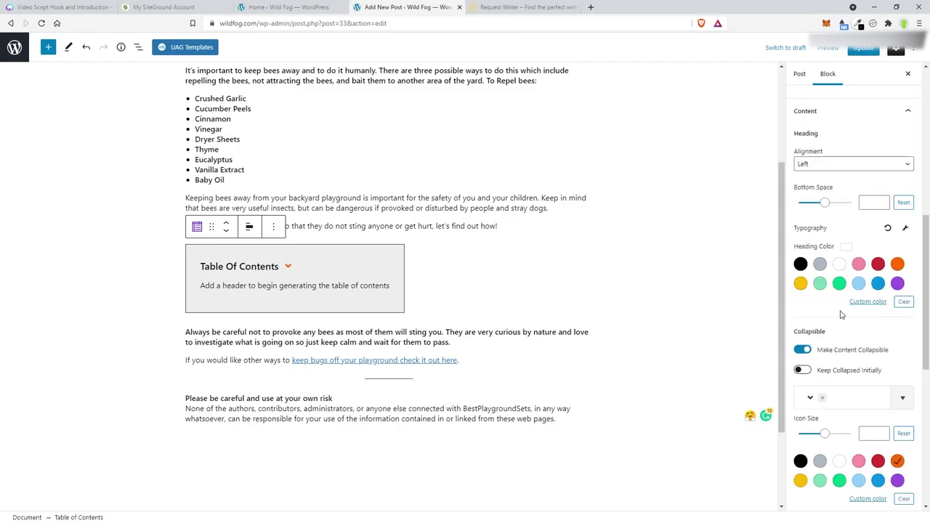
left_click(897, 264)
scroll(833, 314, "down", 5)
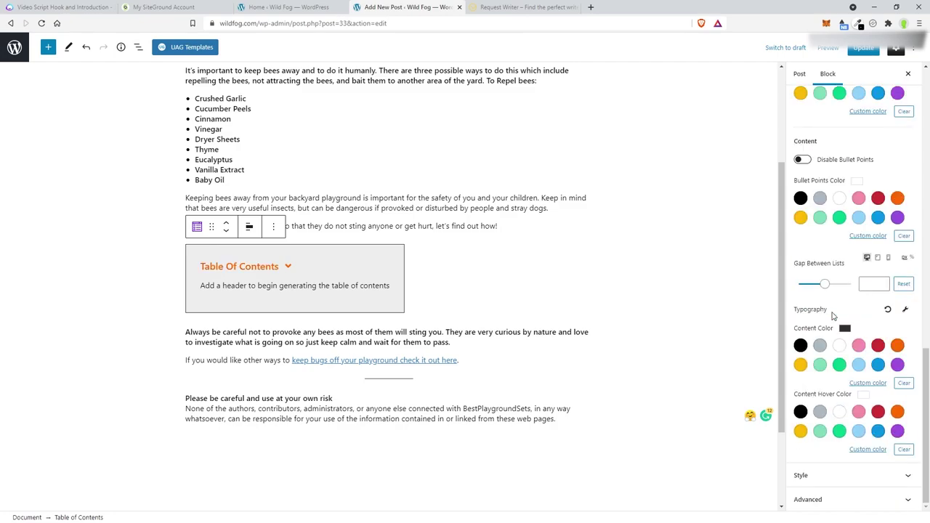
left_click(878, 474)
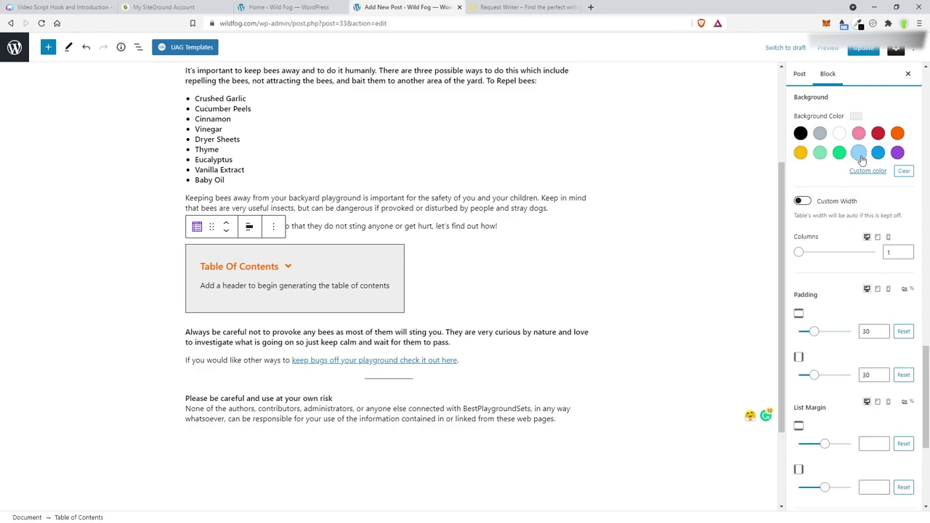
left_click(904, 171)
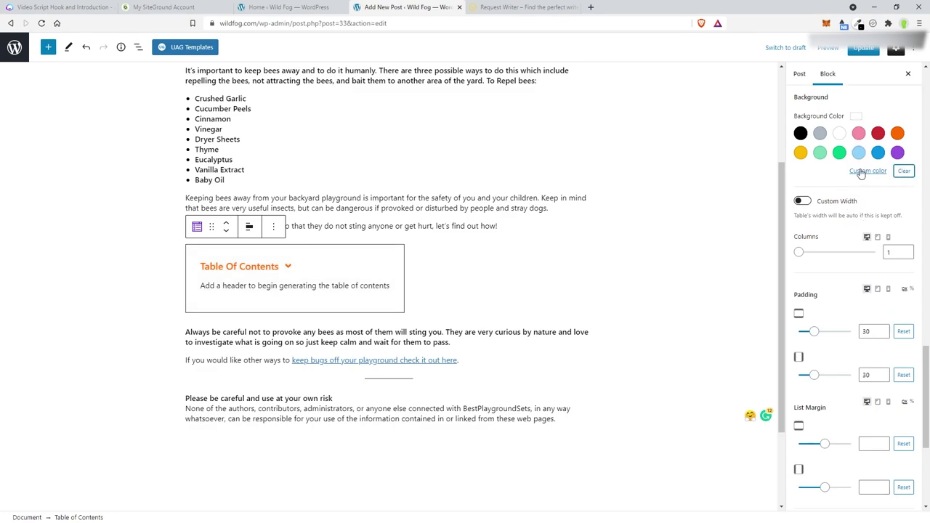
Step: Give the Table of Contents an orange border color and update the post
scroll(861, 173, "down", 2)
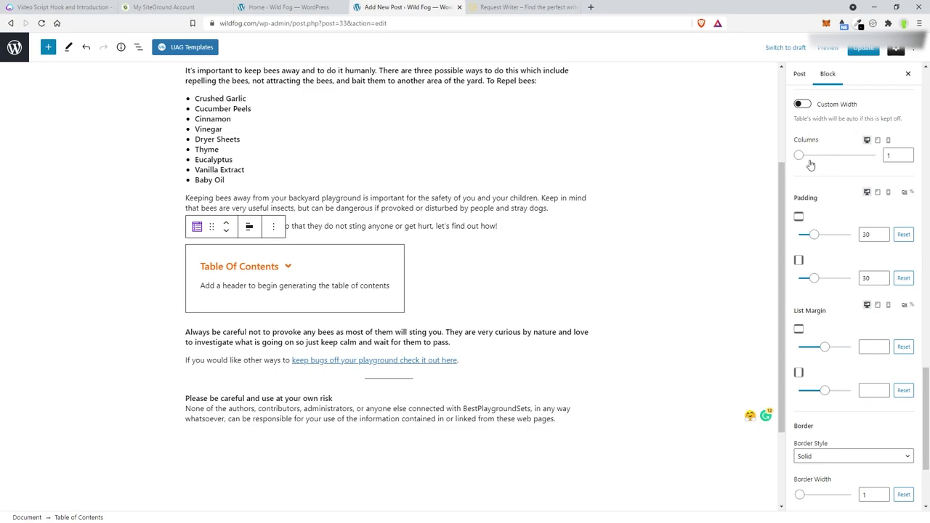
scroll(823, 185, "down", 3)
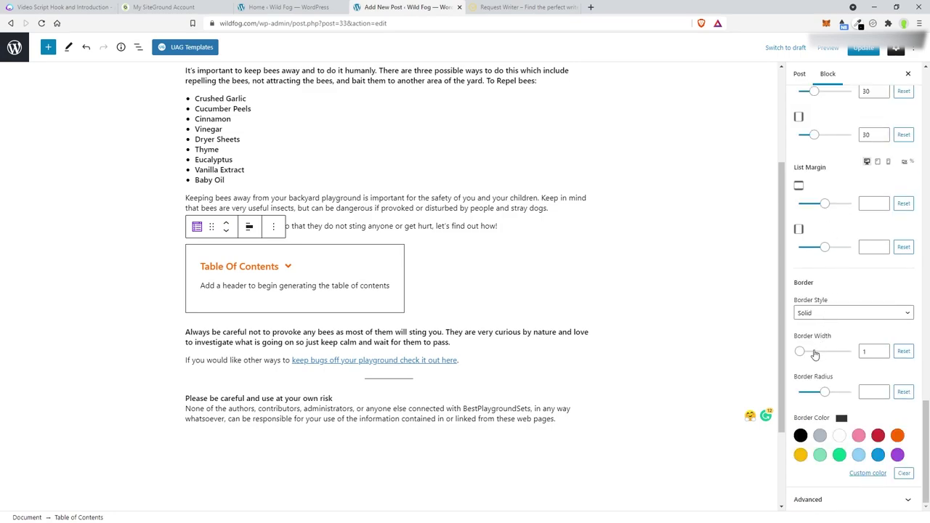
left_click(898, 436)
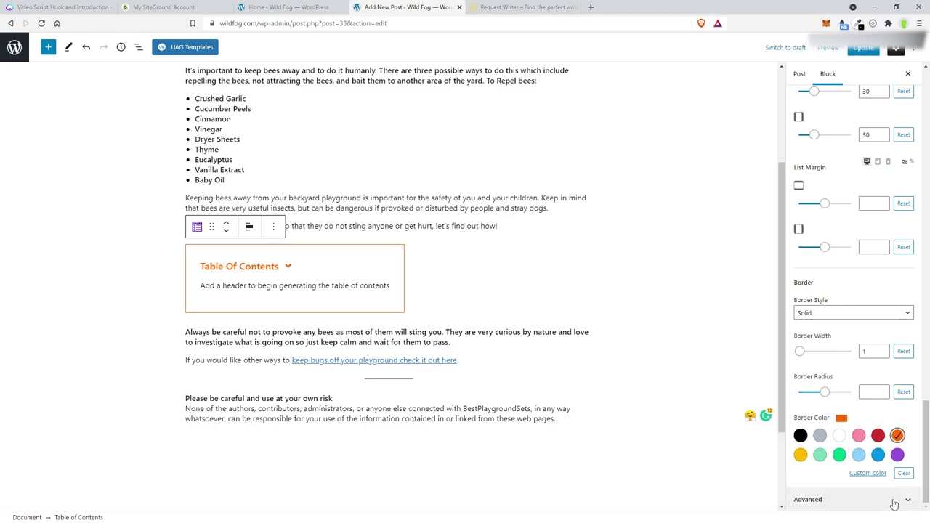
left_click(860, 50)
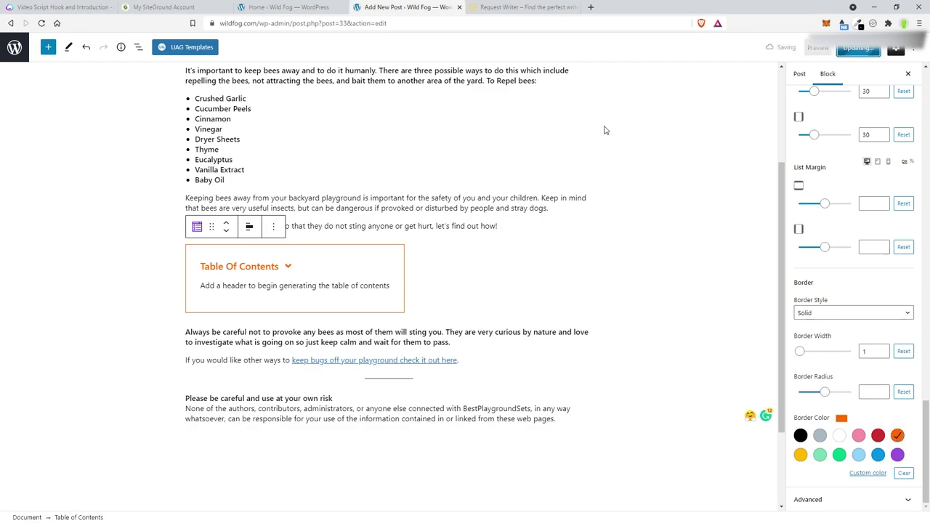
Step: Open the updated fog machines post in a new tab and switch to the Wild Fog dashboard
right_click(90, 495)
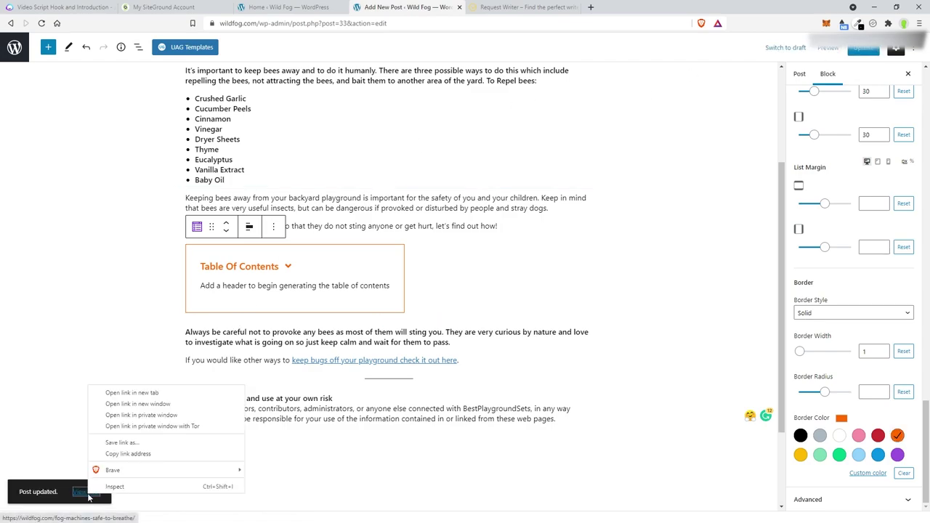
left_click(131, 392)
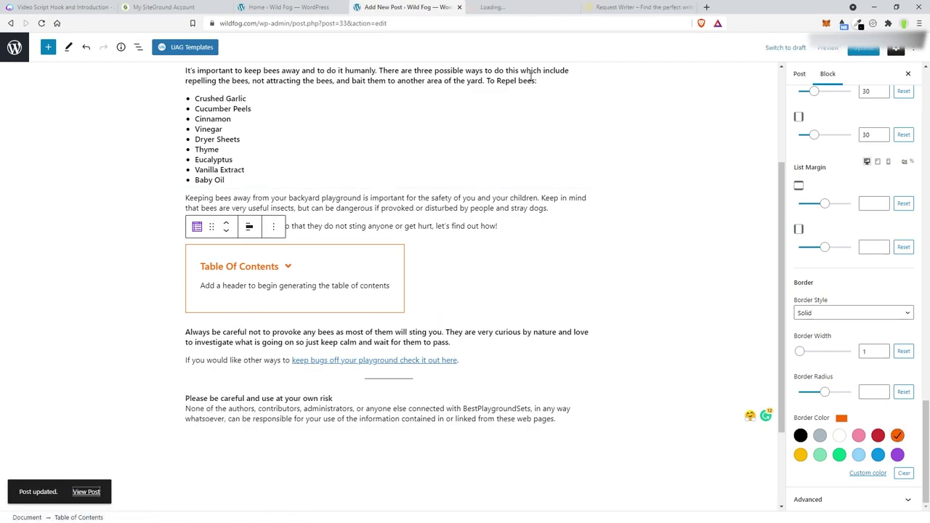
left_click(291, 7)
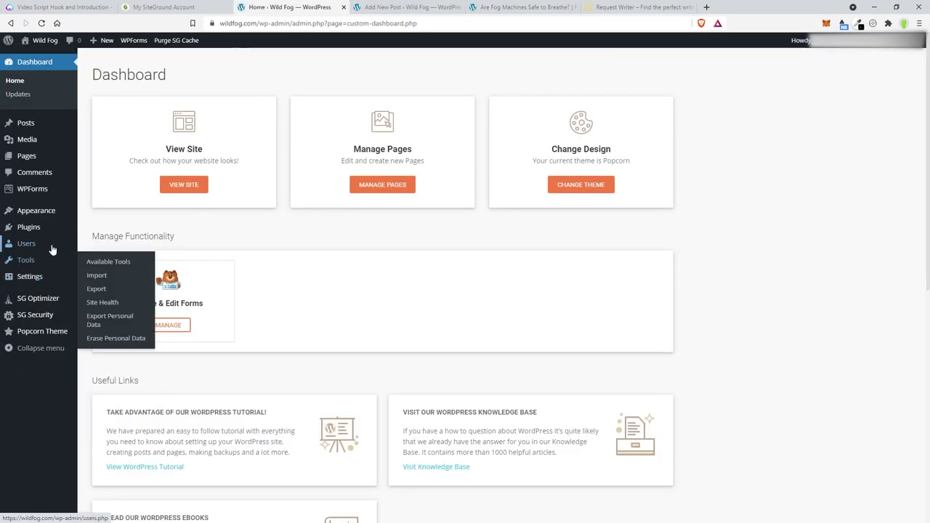
mouse_move(26, 244)
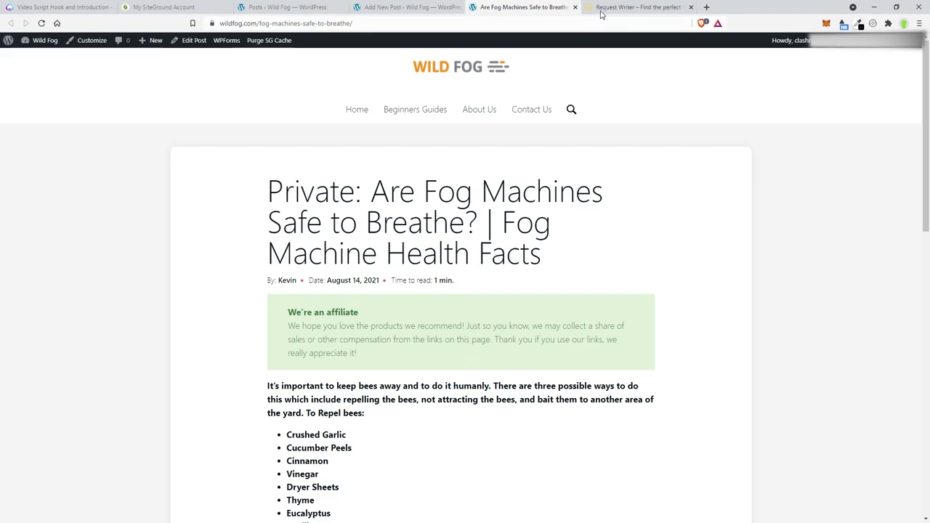
Step: Open Canva's photo library in a new tab and search it for "fog breathe"
left_click(709, 7)
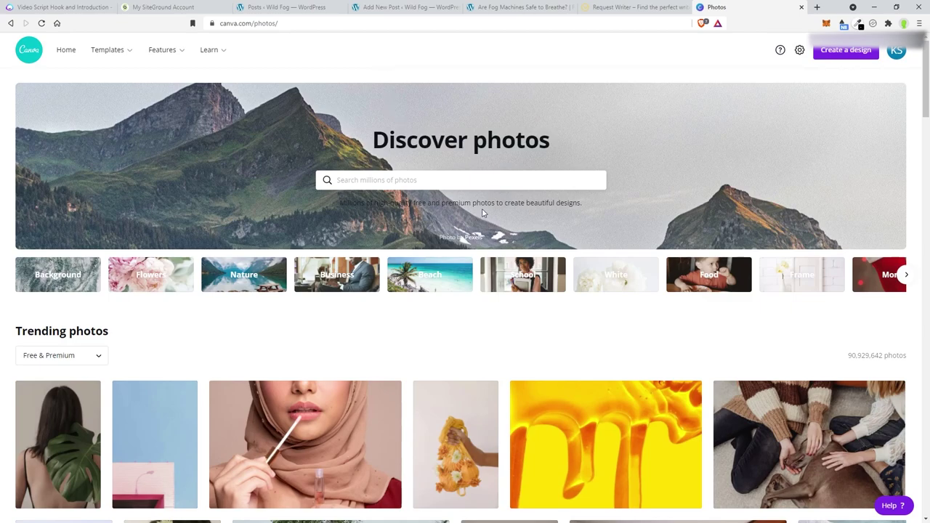
left_click(405, 182)
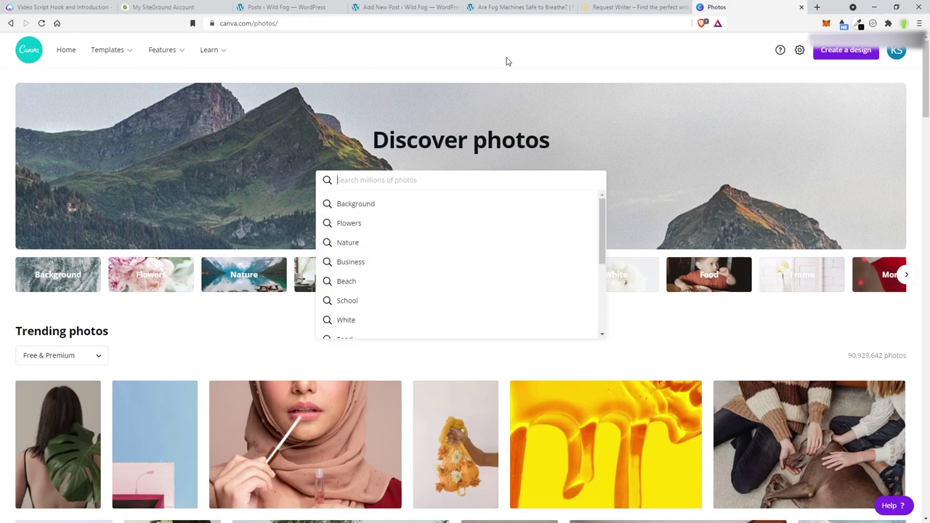
type("fog")
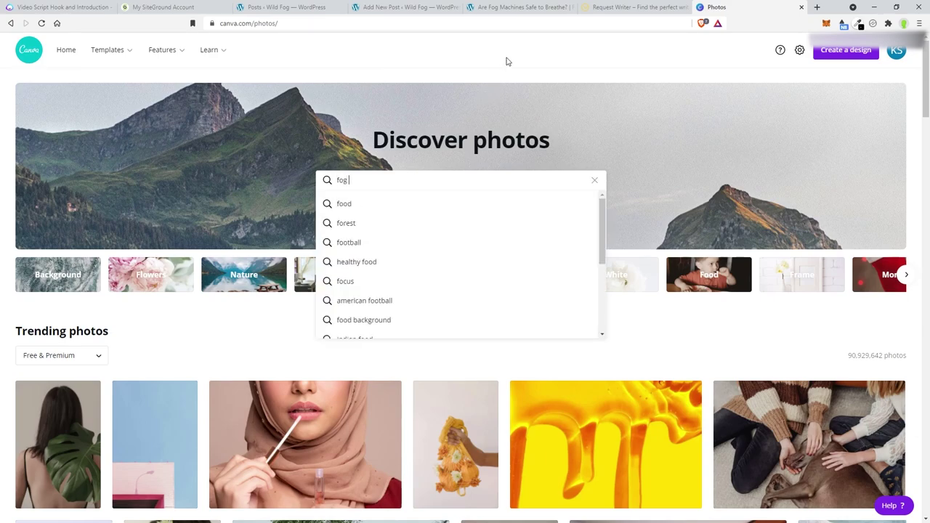
type(" breathe")
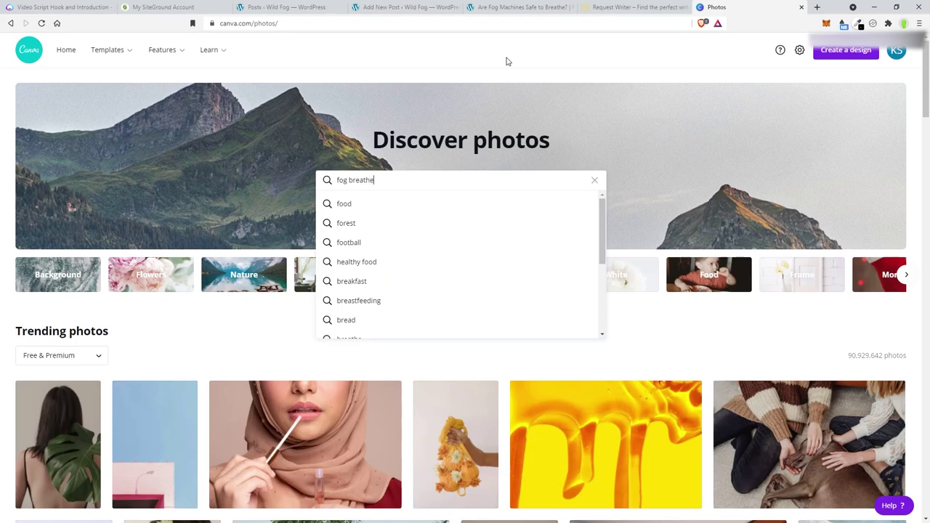
key("Return")
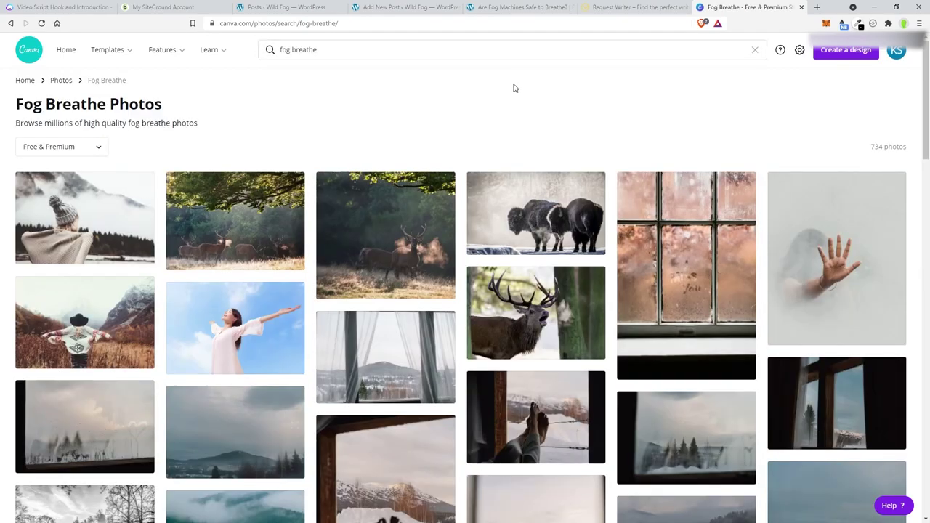
Step: Find the photo of the masked business woman with foggy glasses, preview it, and open it in a new tab
scroll(514, 85, "down", 1)
scroll(492, 97, "down", 10)
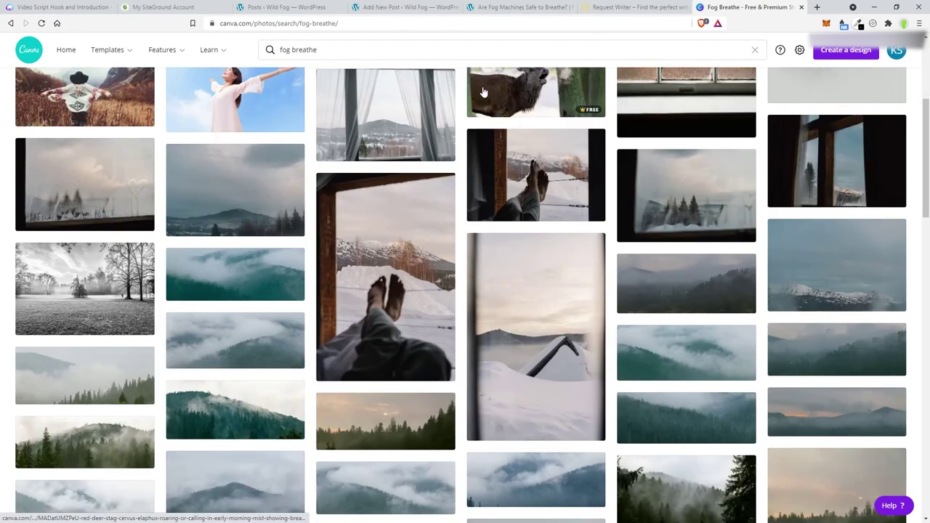
scroll(484, 91, "down", 8)
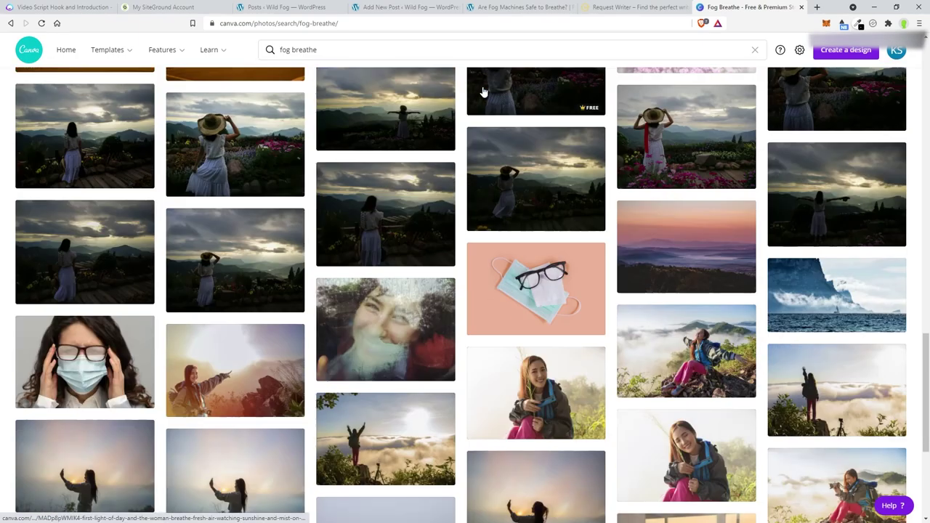
scroll(483, 91, "down", 1)
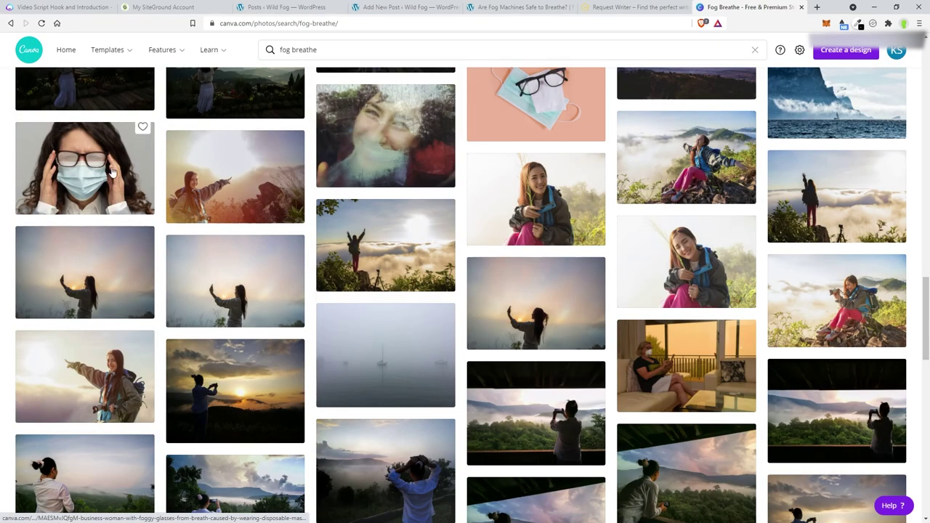
left_click(77, 177)
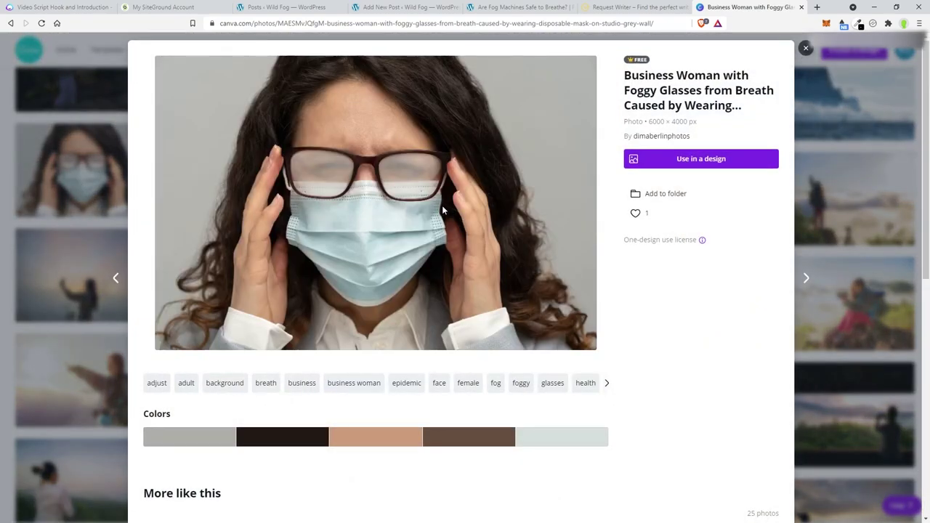
left_click(805, 48)
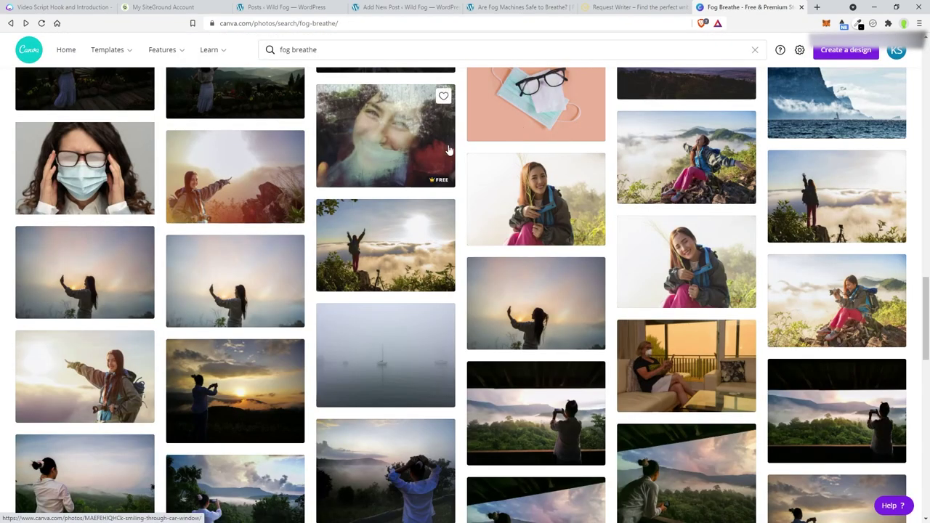
right_click(118, 174)
left_click(144, 179)
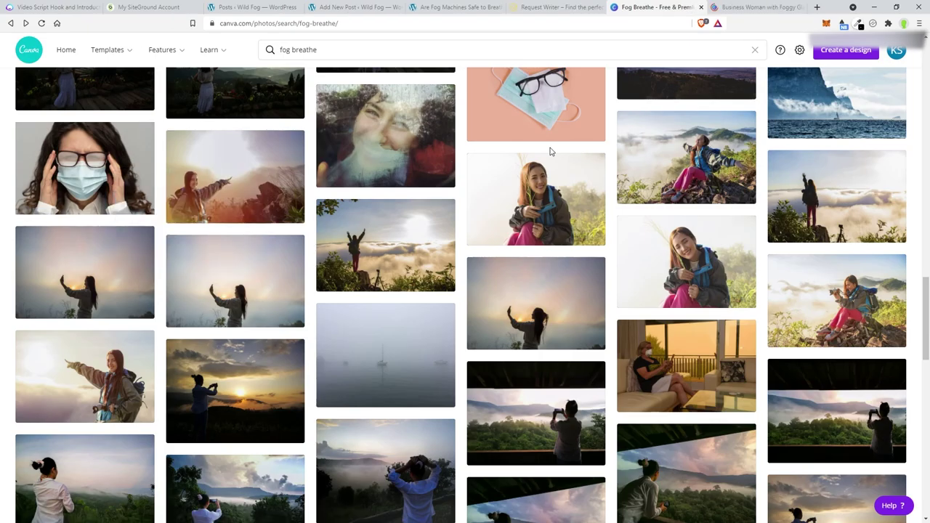
Step: Open the photos of the masked woman walking in the street and the choking man (Air Pollution Concept) in new tabs
scroll(551, 151, "down", 5)
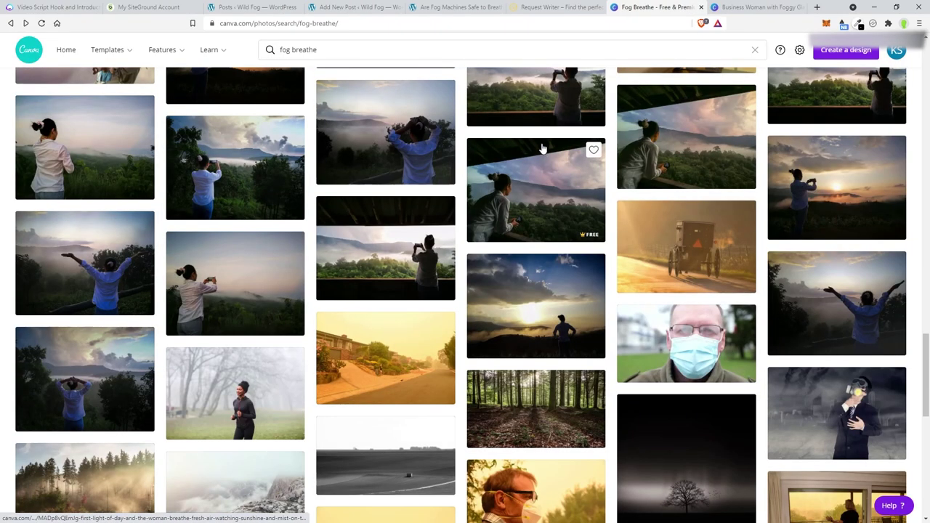
scroll(541, 149, "down", 4)
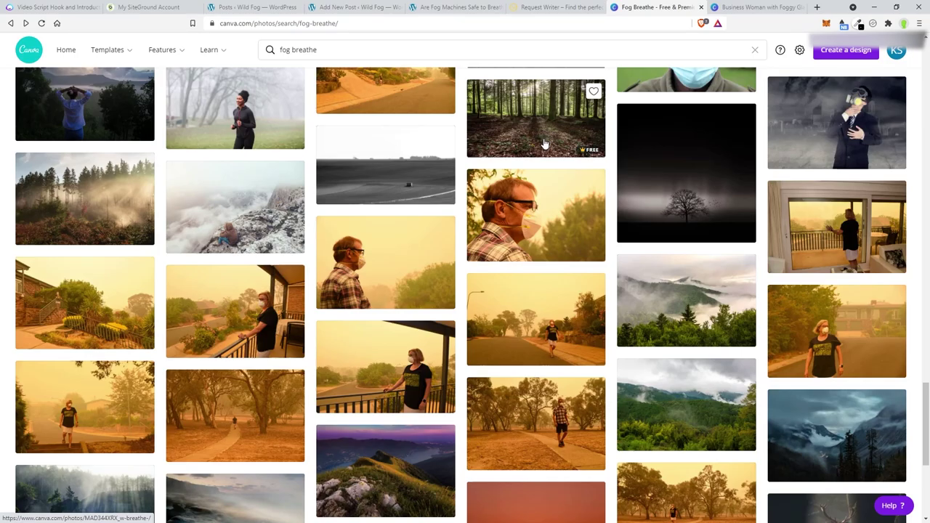
scroll(545, 143, "down", 4)
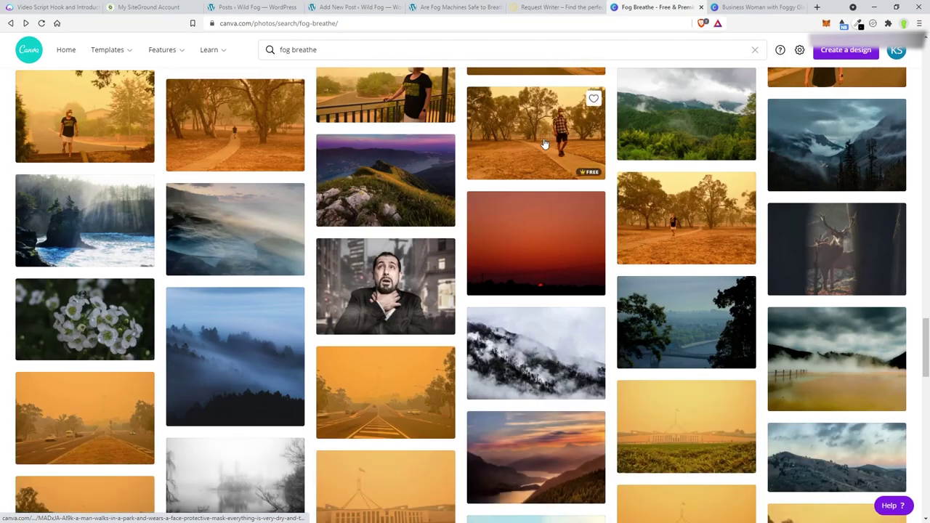
scroll(544, 143, "up", 1)
right_click(773, 127)
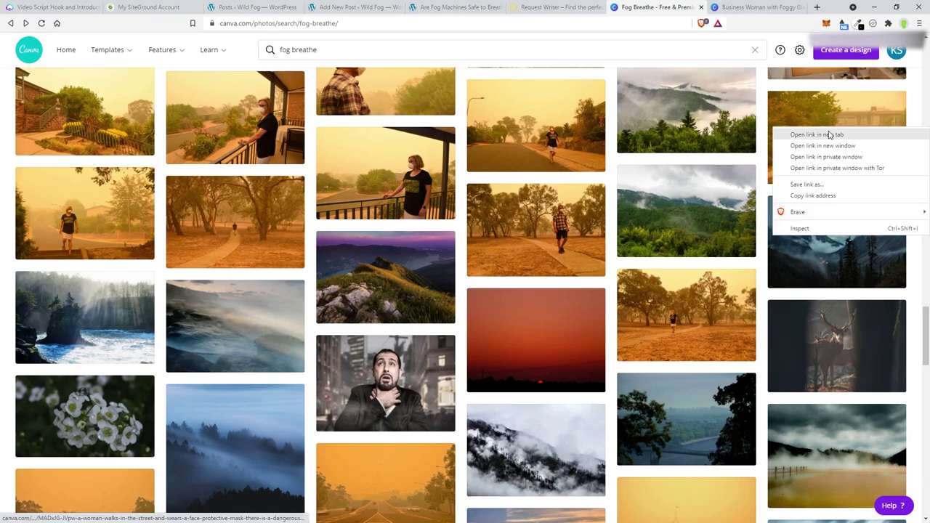
left_click(799, 132)
left_click(727, 9)
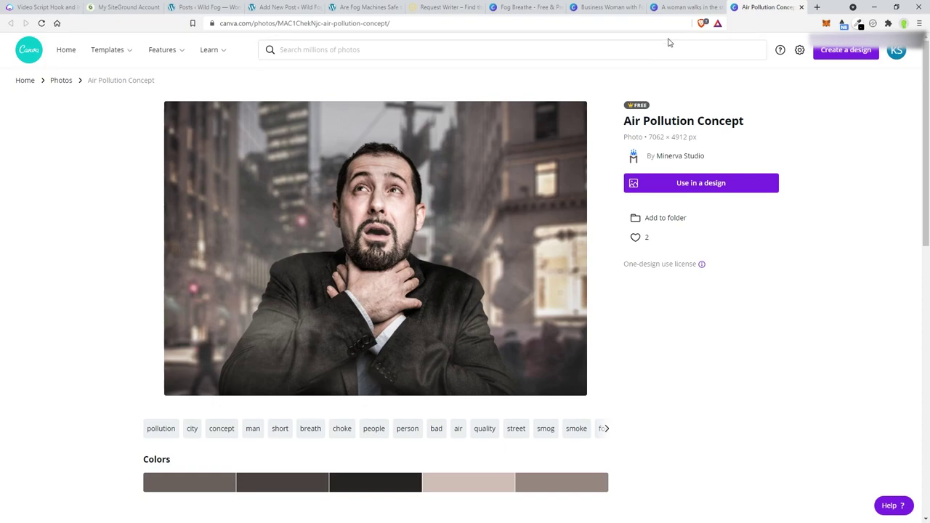
left_click(546, 13)
Step: Look through the remaining fog breathe photos and search the library for "fog machine breathe"
scroll(436, 140, "down", 3)
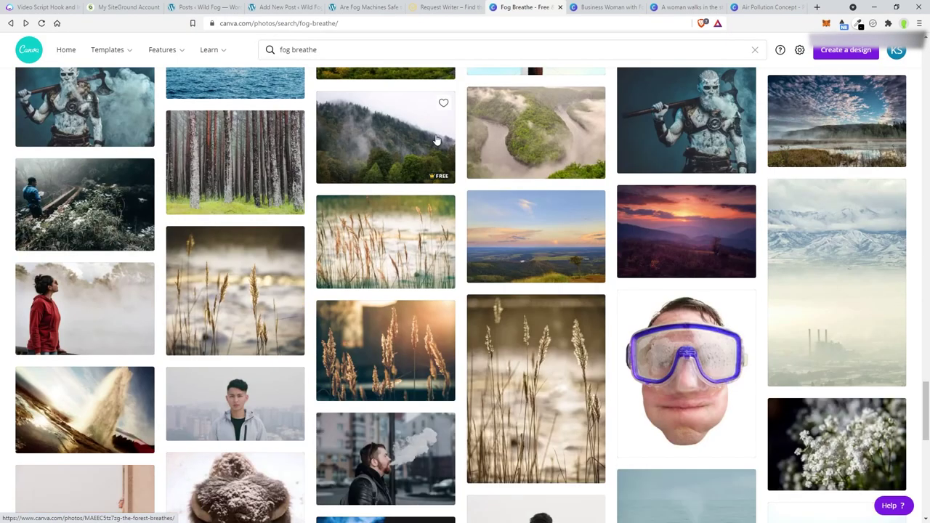
scroll(434, 138, "down", 1)
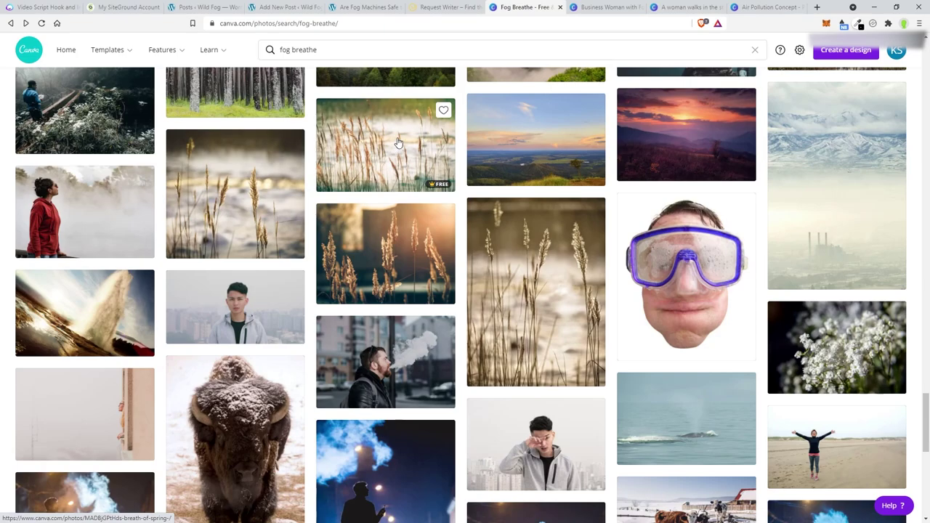
scroll(399, 143, "down", 2)
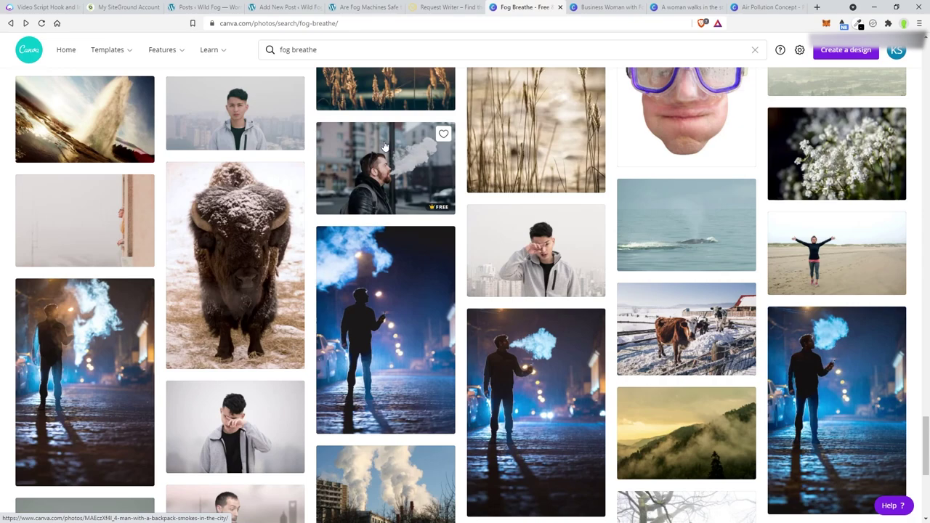
left_click(291, 51)
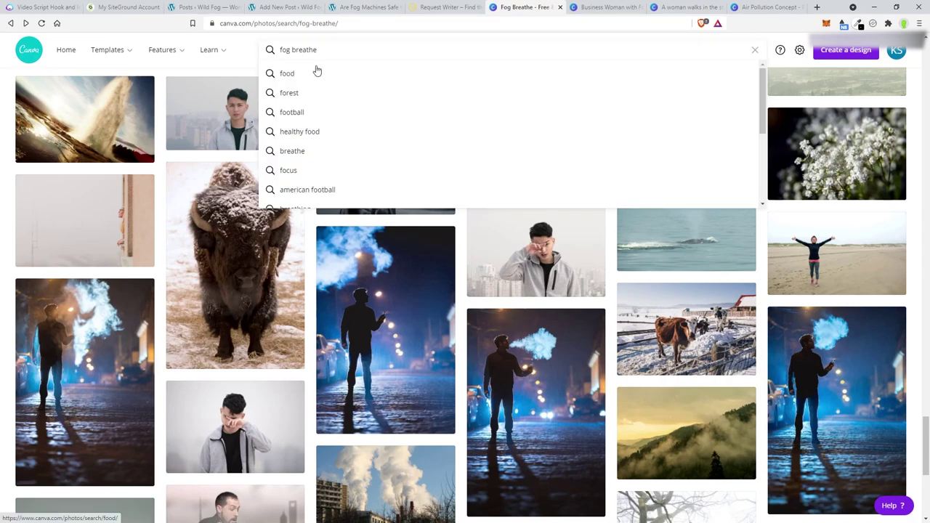
type("machine")
key("Return")
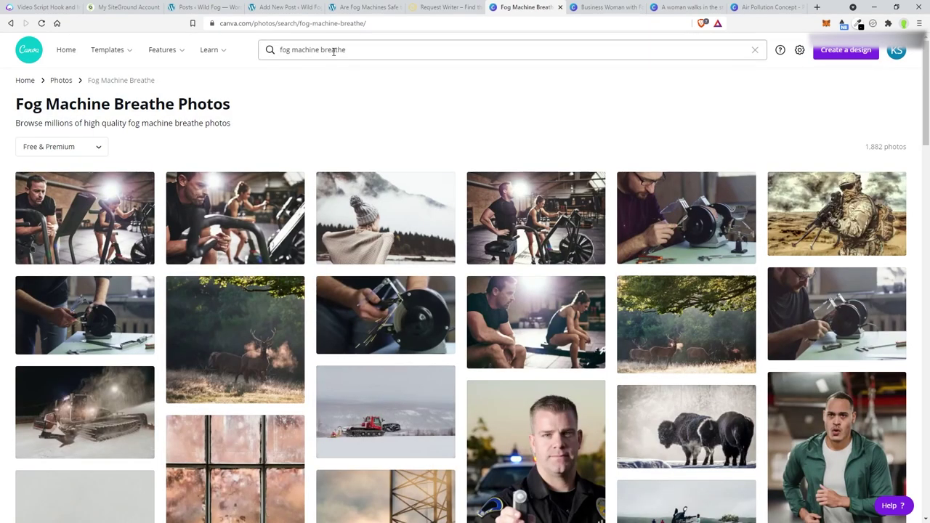
Step: Search the photo library for "fog machine" and look through the results for a usable picture
left_click_drag(321, 49, 397, 49)
key("BackSpace")
key("Return")
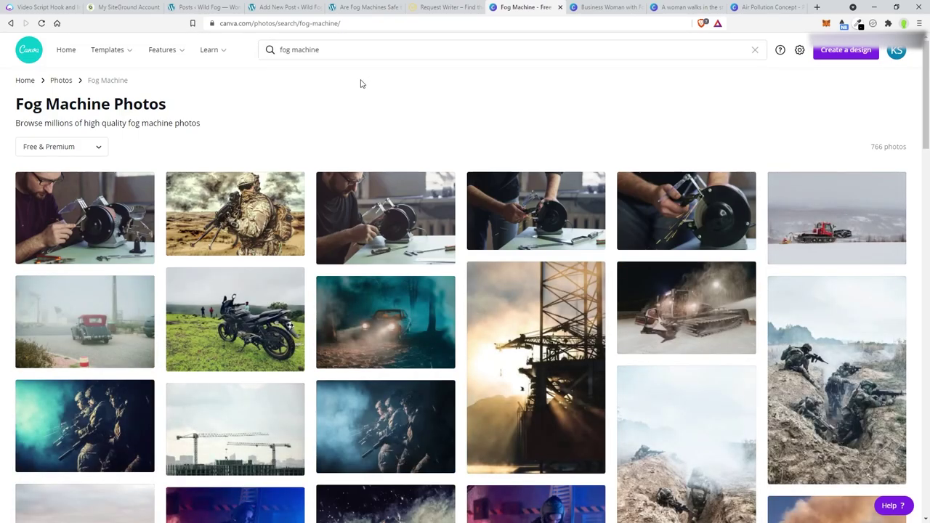
scroll(350, 94, "down", 7)
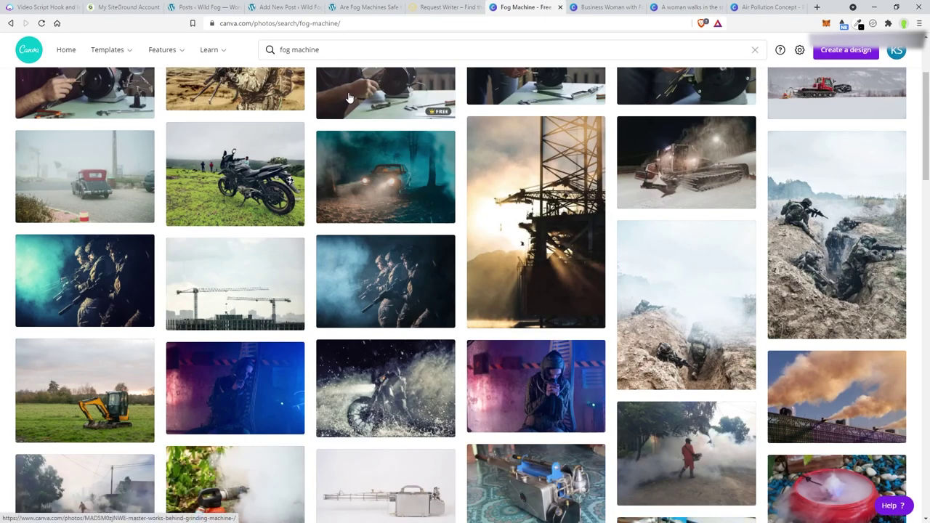
scroll(348, 97, "down", 7)
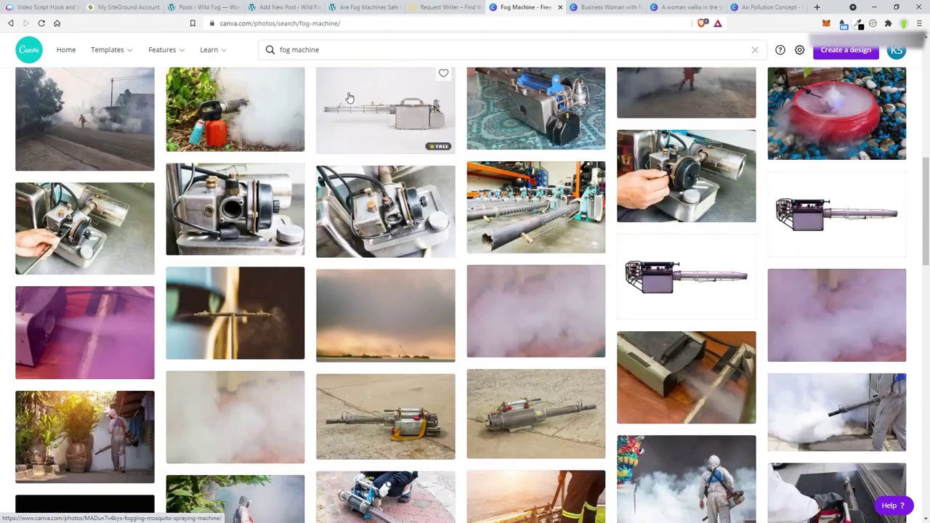
scroll(348, 97, "down", 5)
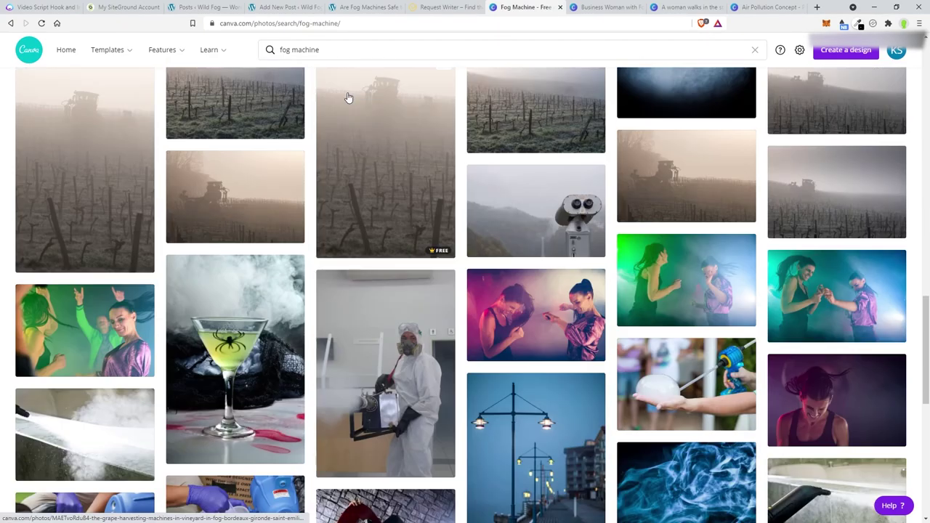
scroll(346, 97, "down", 15)
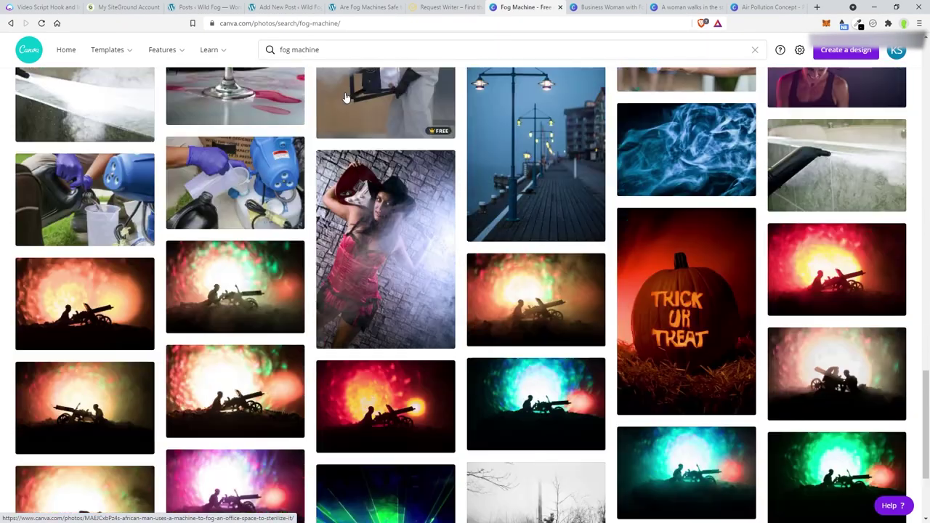
Step: Create a new custom-size design of 1005 × 489 px from the business woman with foggy glasses photo
key("ctrl+Tab")
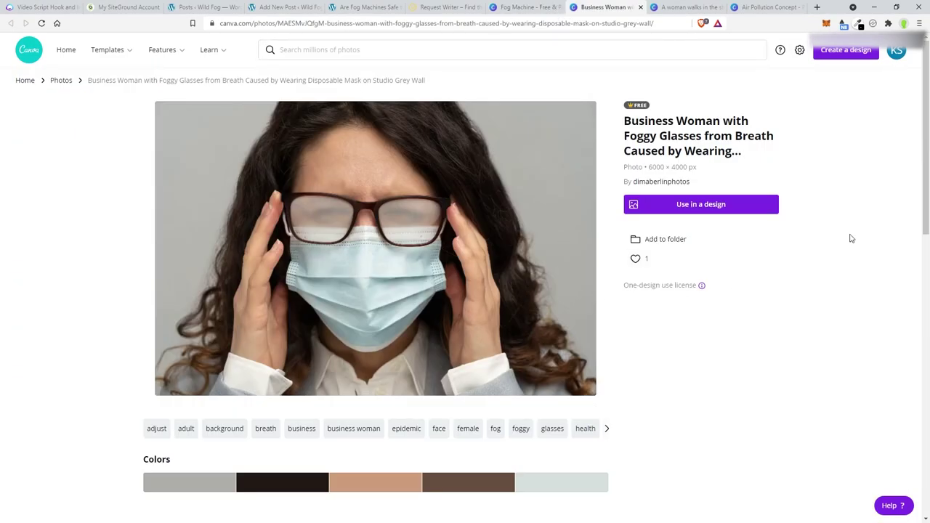
left_click(703, 211)
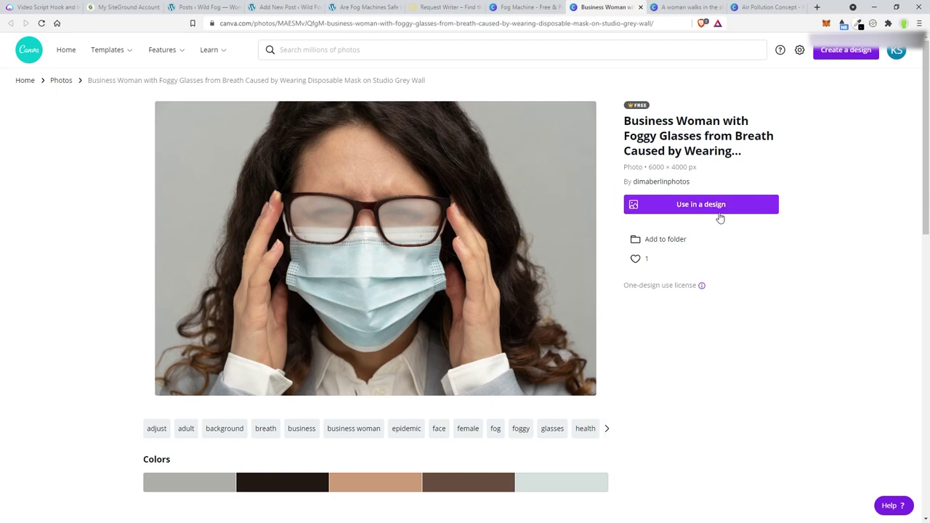
left_click(668, 252)
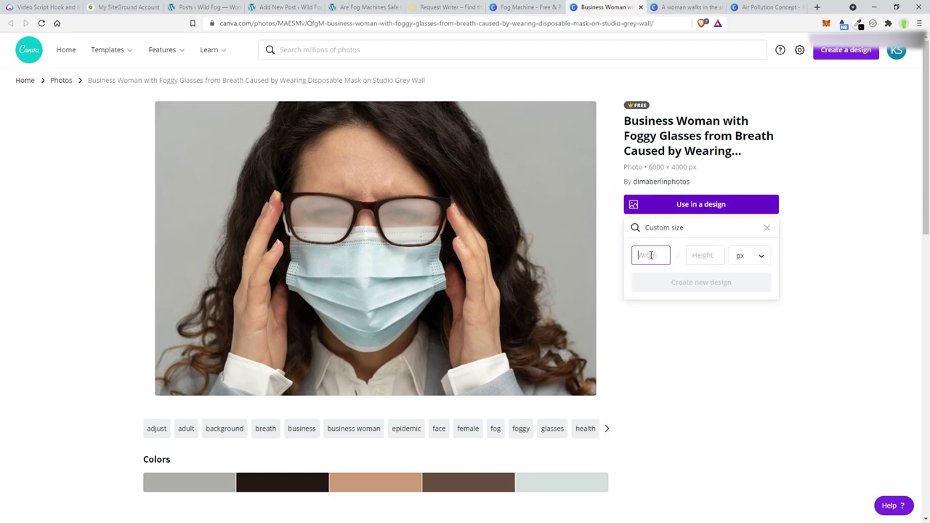
type("1005")
key("Tab")
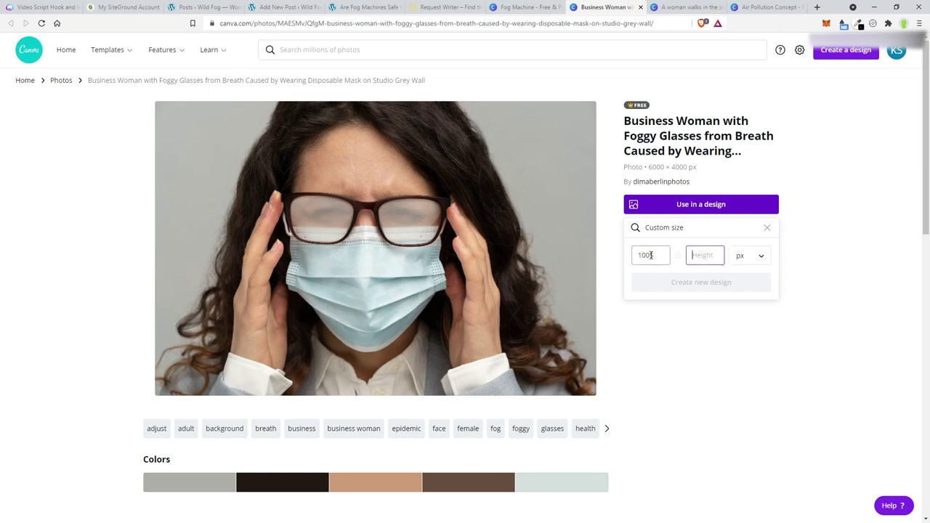
type("489")
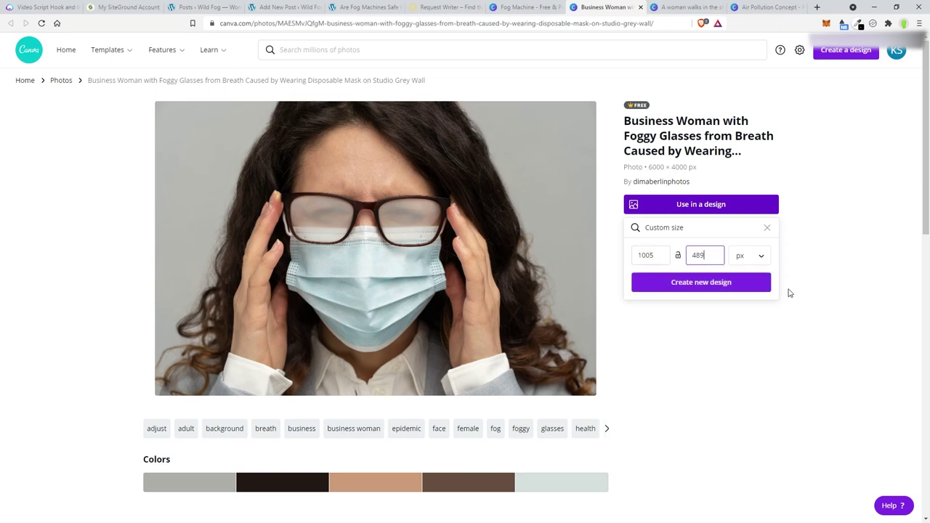
left_click(705, 282)
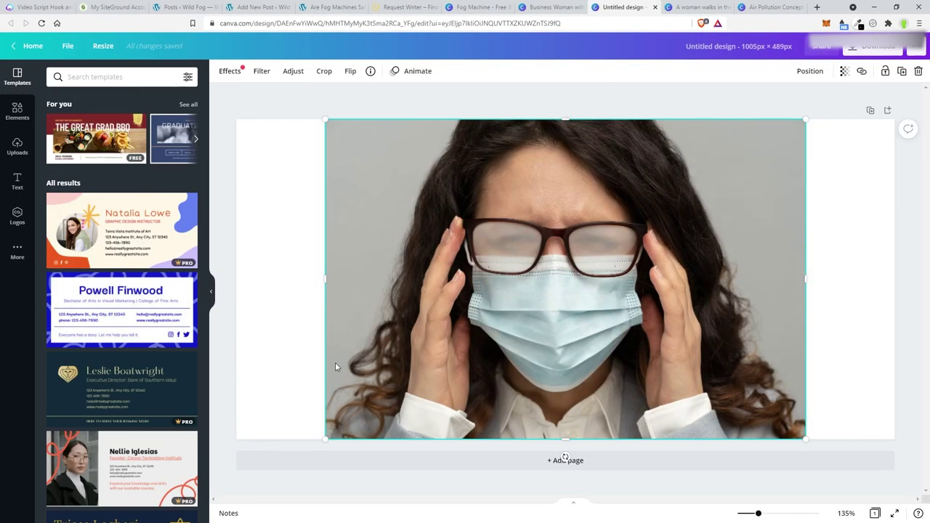
Step: Enlarge and reposition the foggy glasses photo so it covers the whole canvas
left_click_drag(328, 435, 213, 466)
left_click_drag(805, 116, 895, 83)
left_click_drag(814, 313, 809, 299)
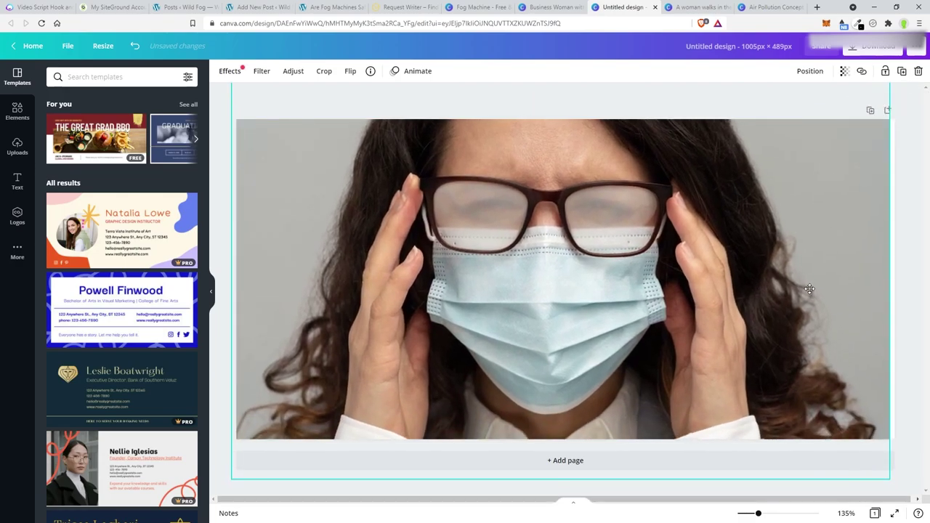
left_click(591, 94)
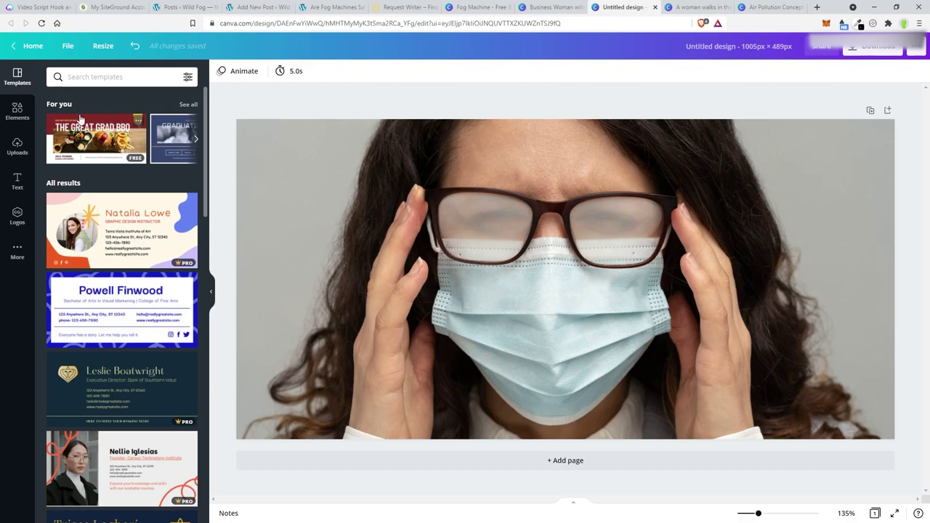
Step: Try the Festive filter on the photo and set the filter back to None
left_click(329, 138)
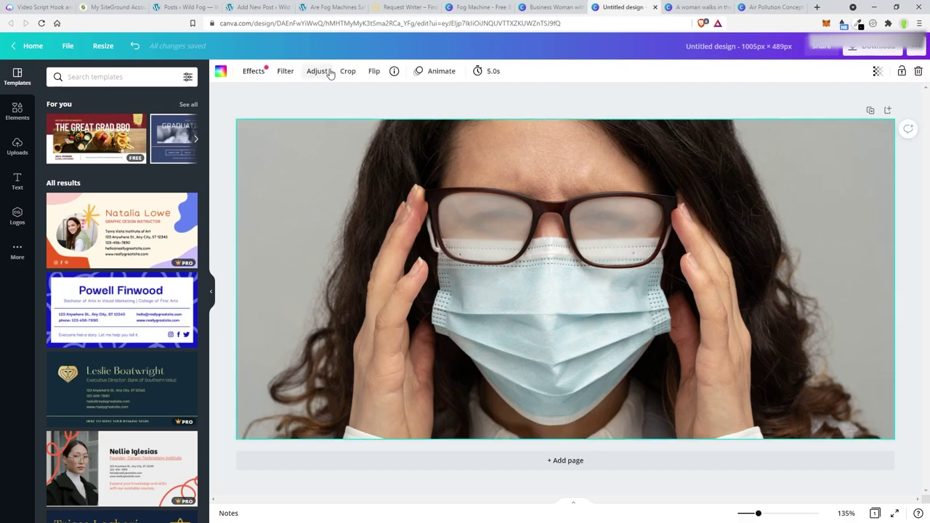
left_click(283, 70)
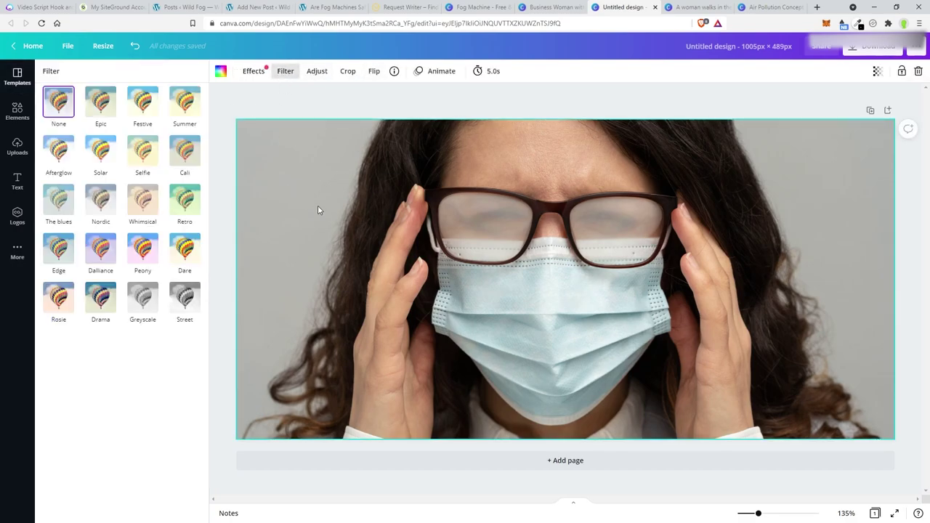
left_click(144, 104)
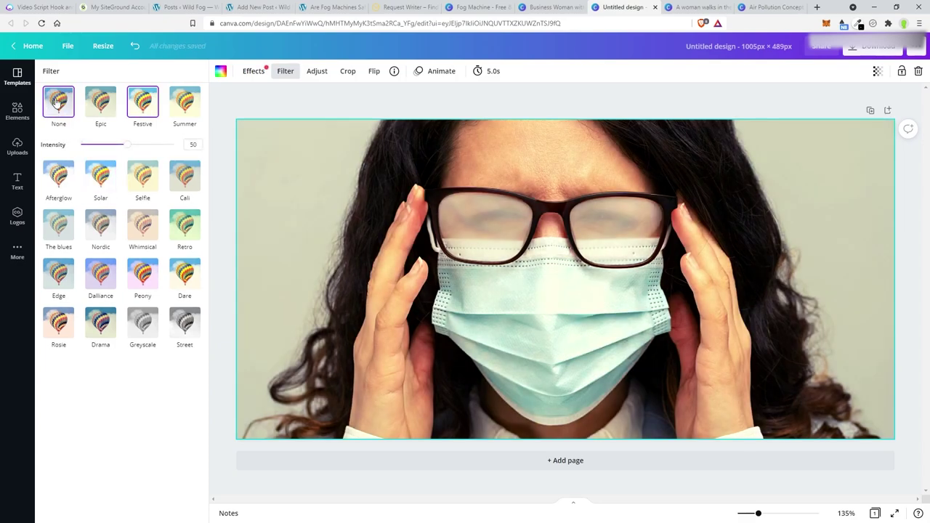
left_click(58, 105)
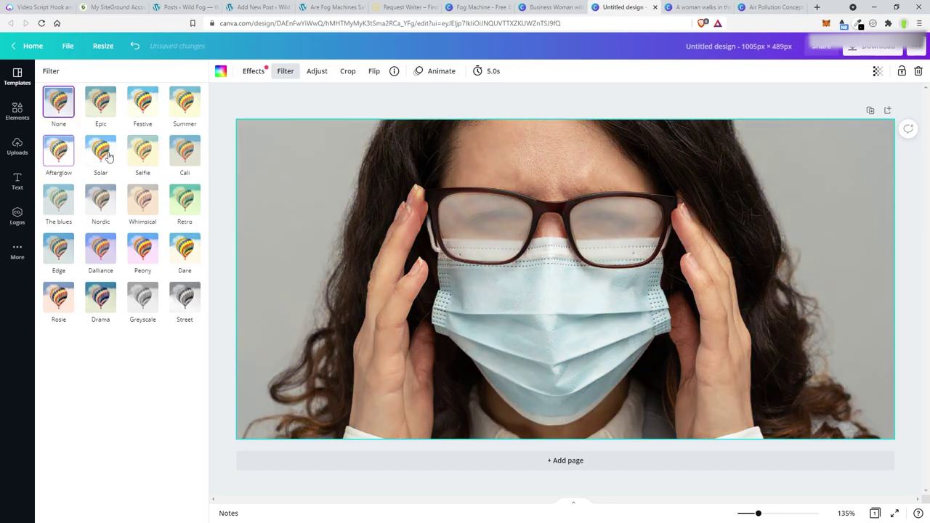
Step: Adjust the photo to a brightness of 10 and a vibrance of 15
left_click(317, 73)
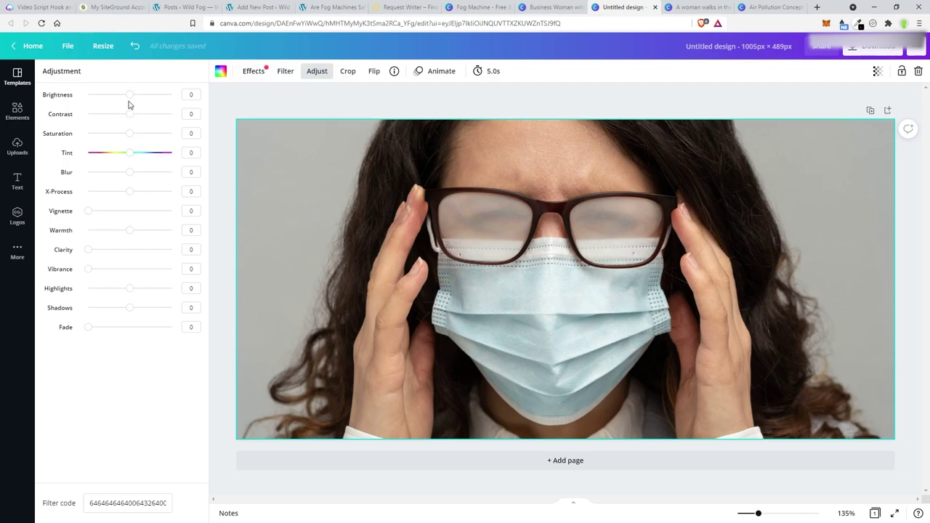
left_click_drag(129, 97, 134, 94)
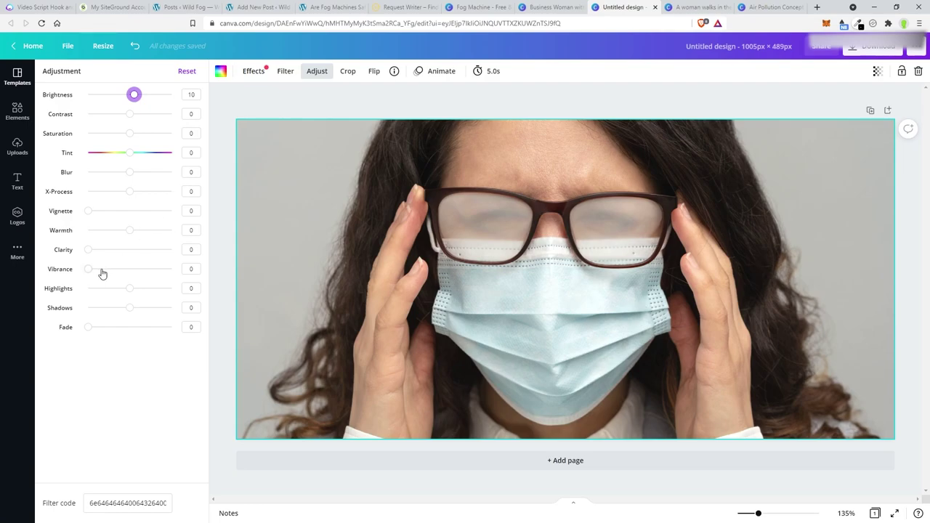
mouse_move(91, 272)
left_mouse_down()
mouse_move(197, 271)
mouse_move(89, 279)
mouse_move(98, 274)
left_mouse_up()
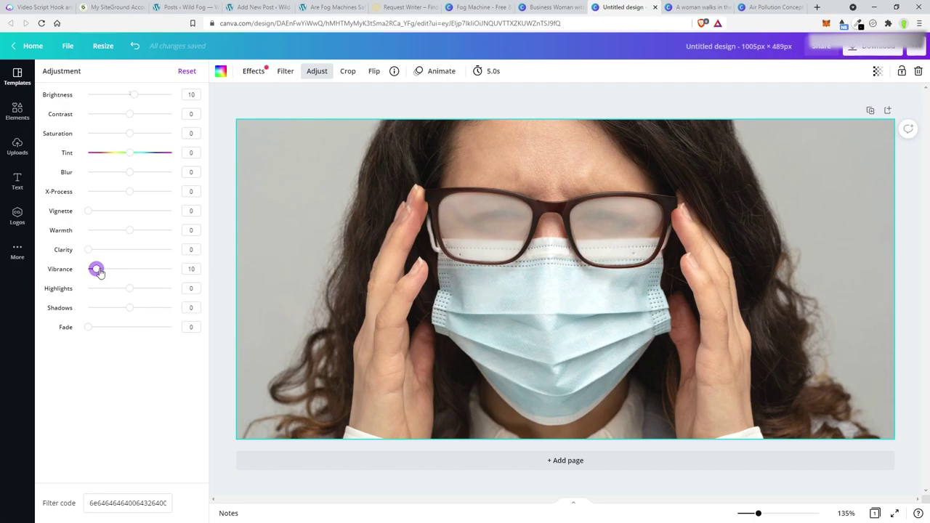
mouse_move(100, 271)
left_mouse_down()
mouse_move(214, 276)
mouse_move(100, 269)
left_mouse_up()
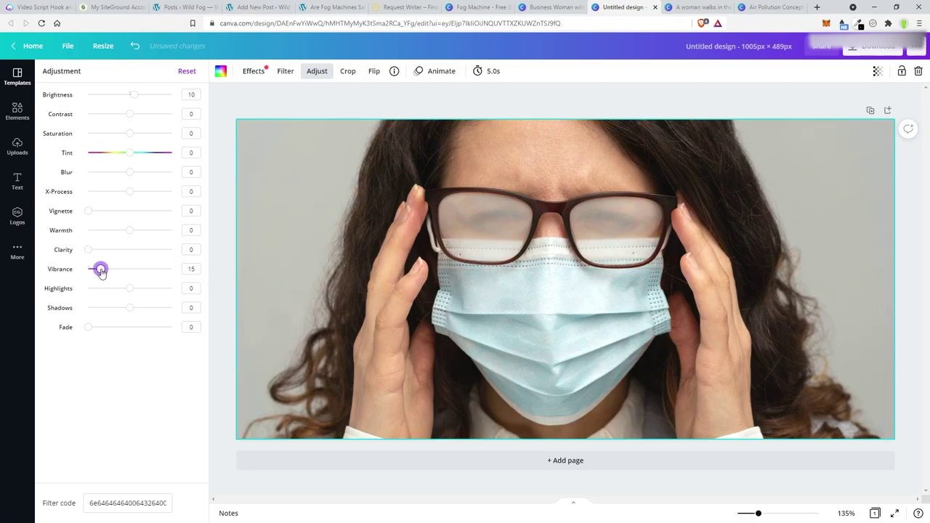
Step: Download the foggy glasses design as a JPG with the quality set to 100
left_click(871, 48)
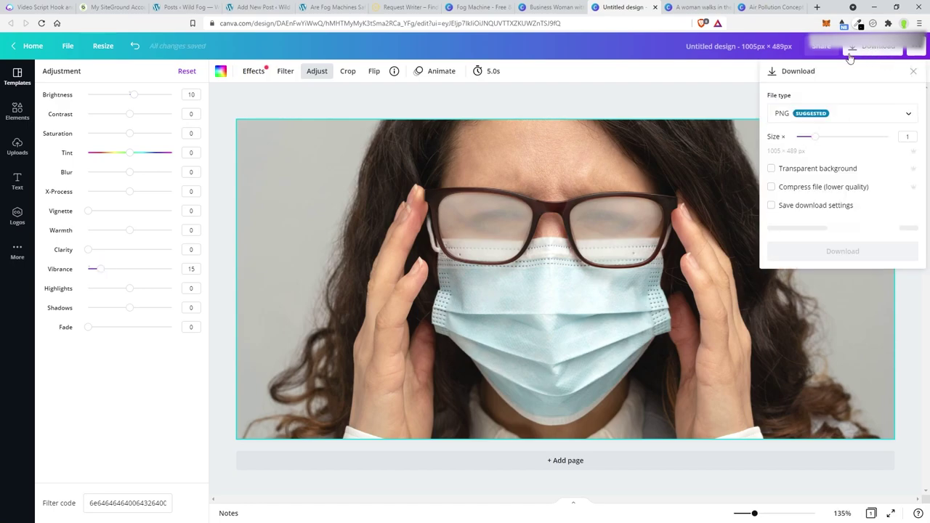
left_click(848, 115)
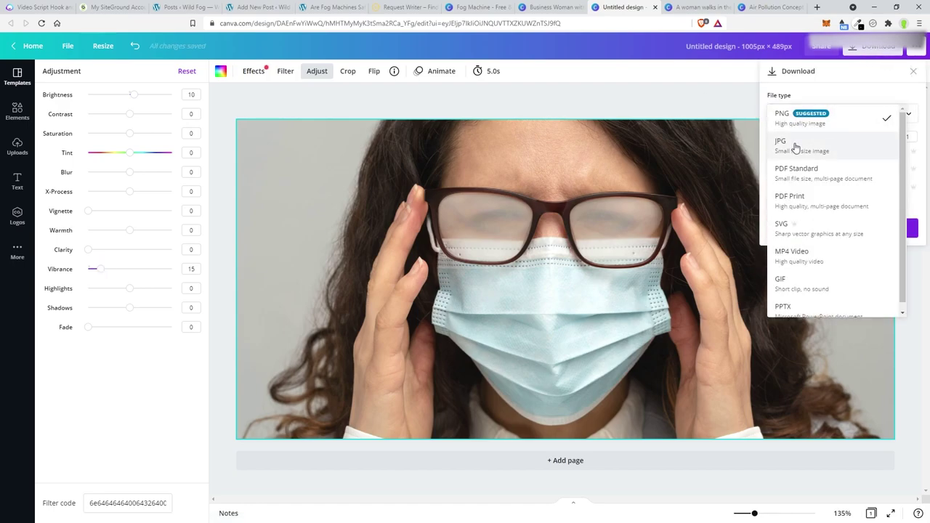
left_click(796, 148)
left_click_drag(870, 174, 888, 170)
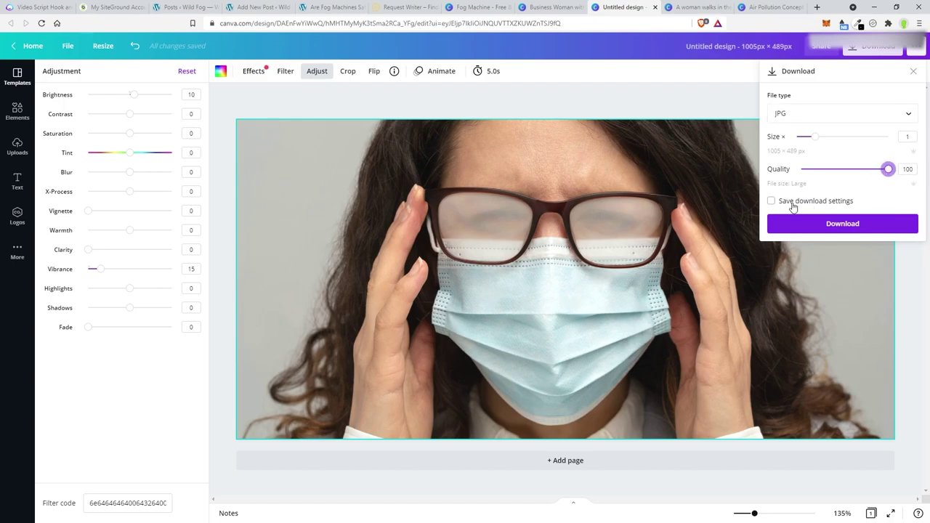
left_click(849, 224)
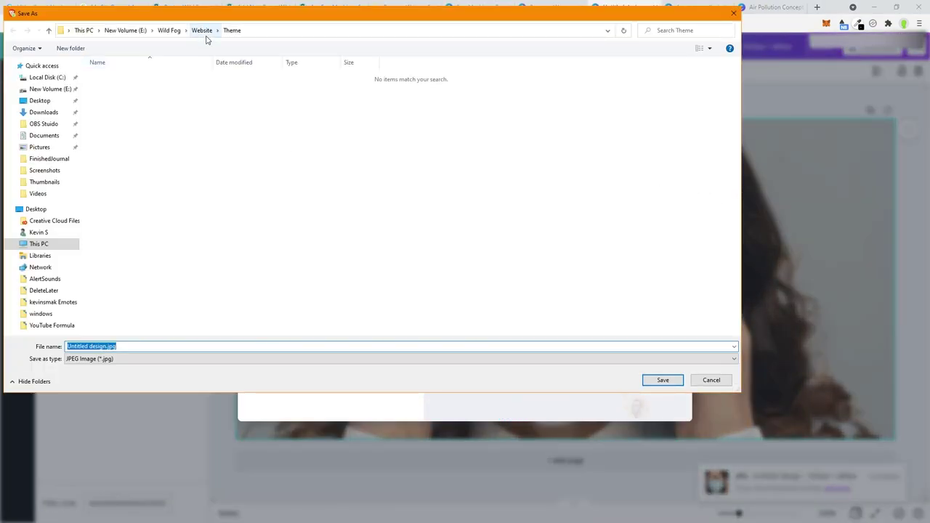
Step: Save the exported image as "Fog Machines Safe to Breathe" in the Images folder under Wild Fog > Website
left_click(169, 30)
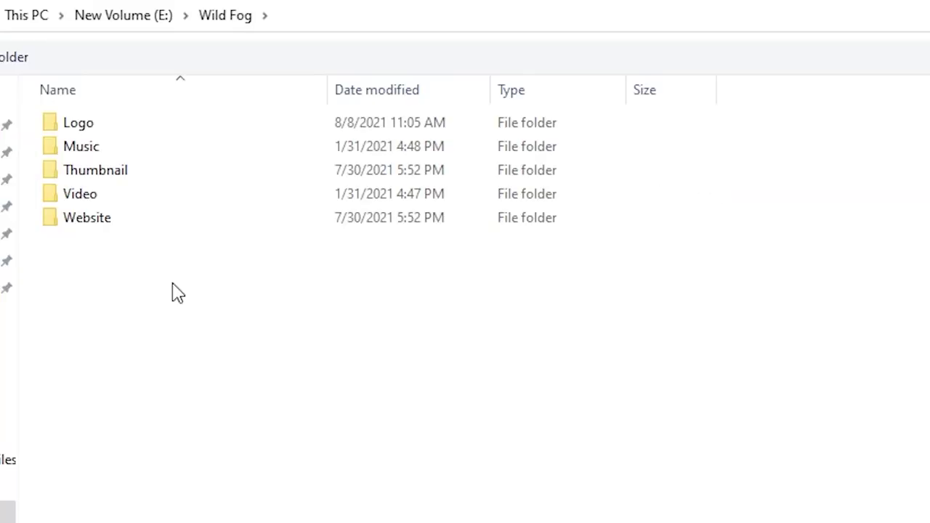
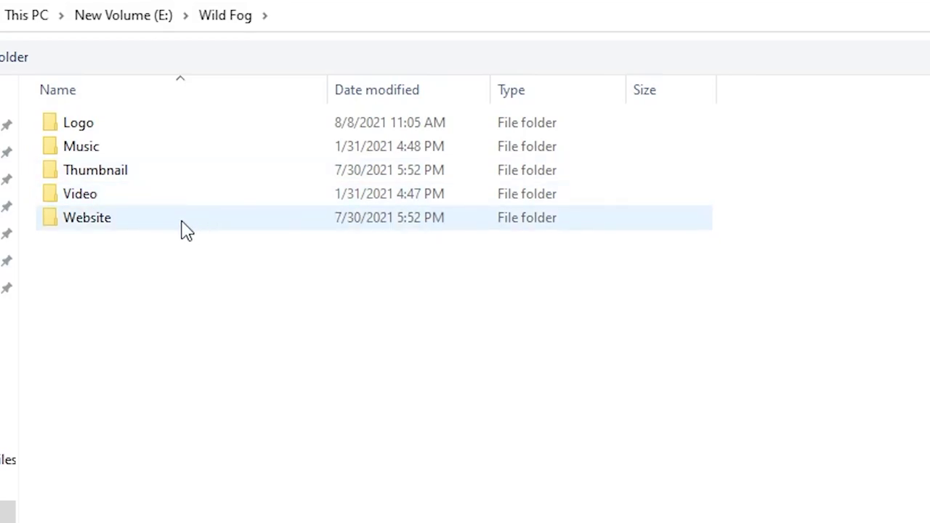
mouse_move(181, 222)
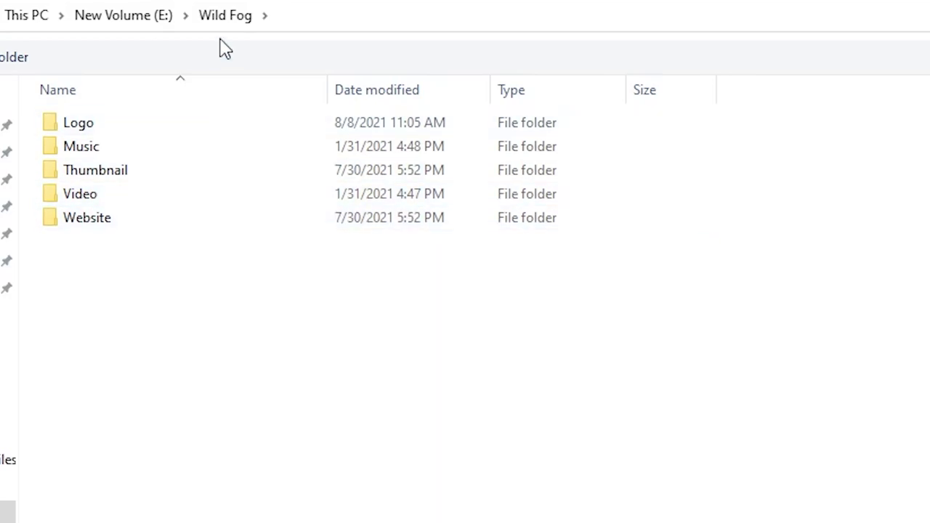
mouse_move(91, 232)
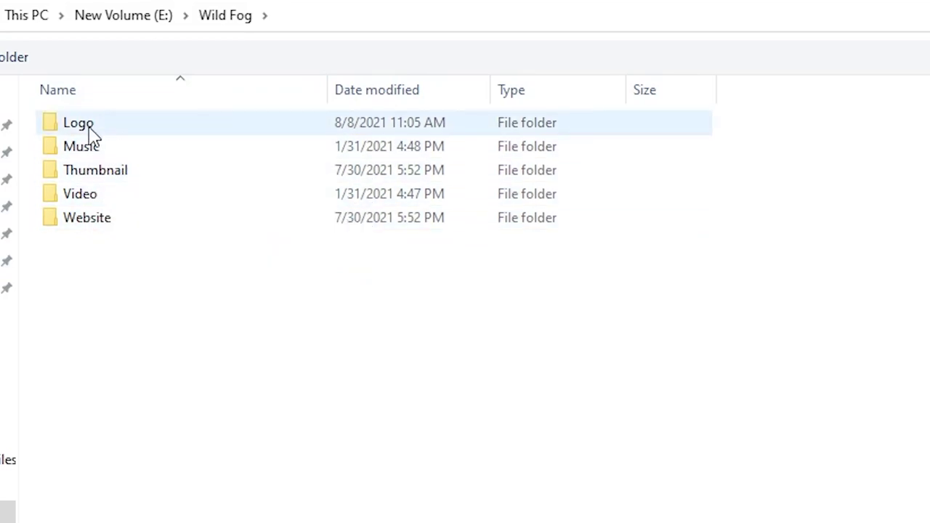
double_click(102, 219)
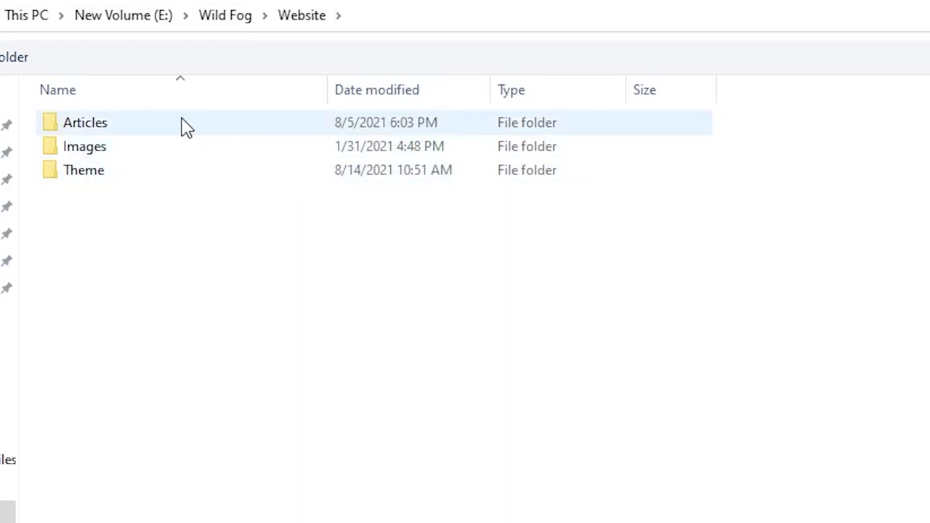
double_click(139, 154)
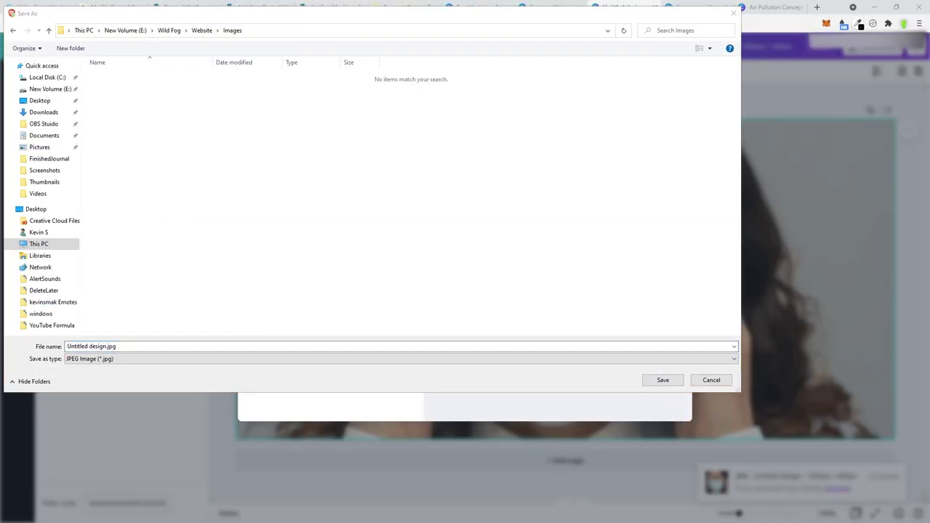
left_click(138, 346)
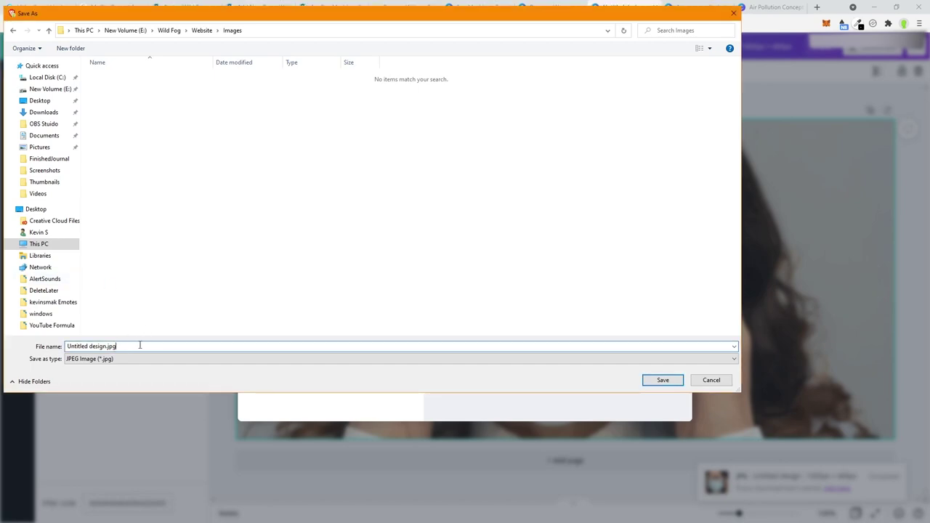
key("ctrl+a")
type("Fog Machines Safe to Breathe")
left_click(662, 382)
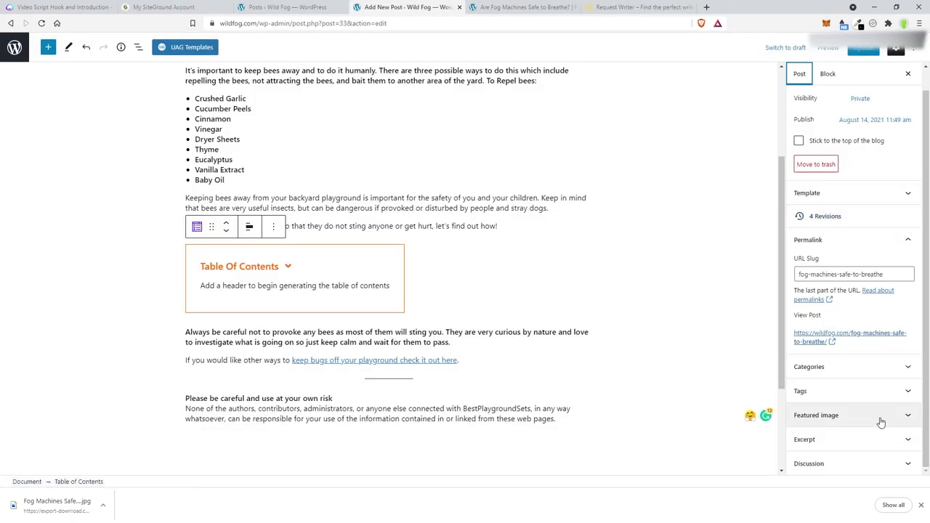
Step: Upload Fog Machines Safe to Breathe.jpg from the Website > Images folder for the WordPress post's featured image
left_click(906, 420)
left_click(862, 444)
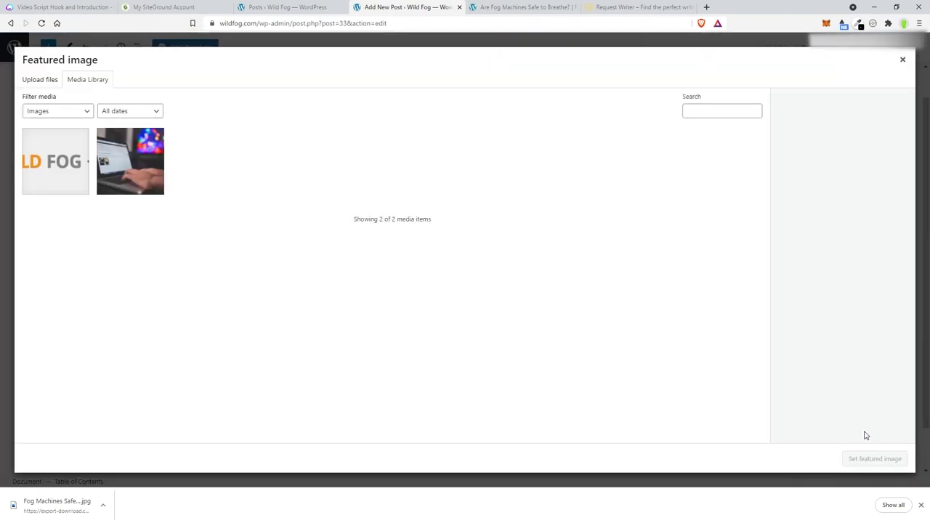
left_click(38, 83)
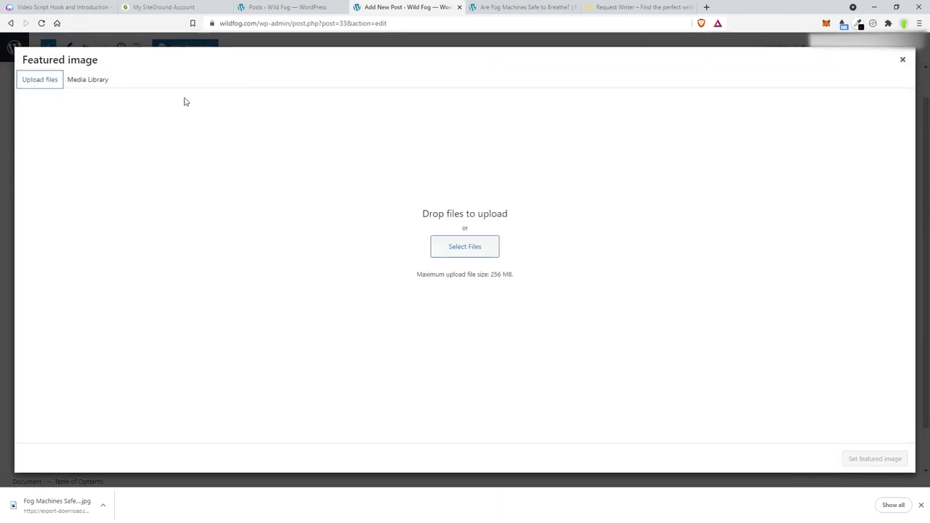
left_click(483, 250)
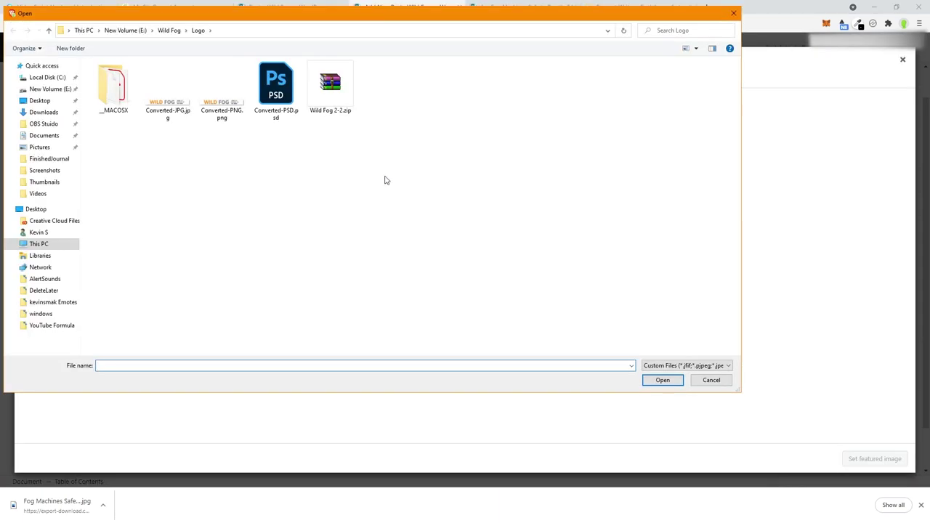
left_click(170, 31)
double_click(109, 119)
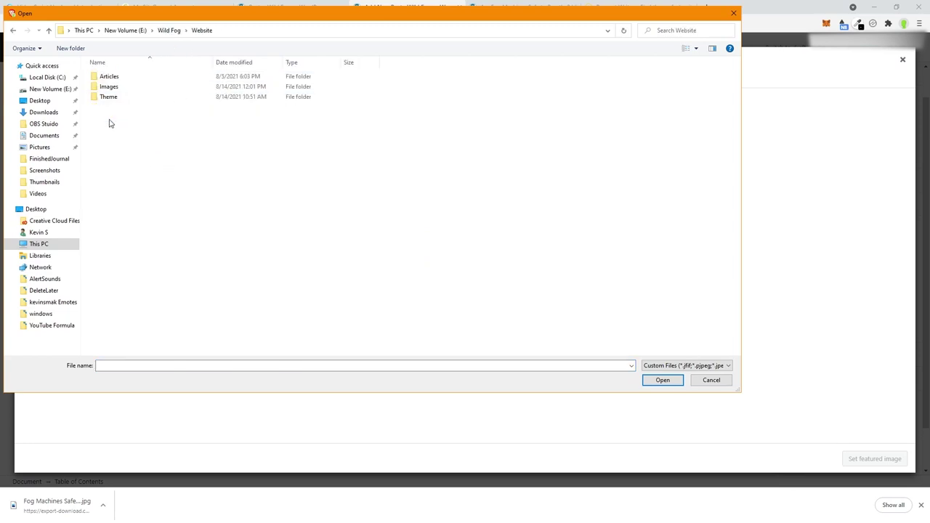
double_click(117, 88)
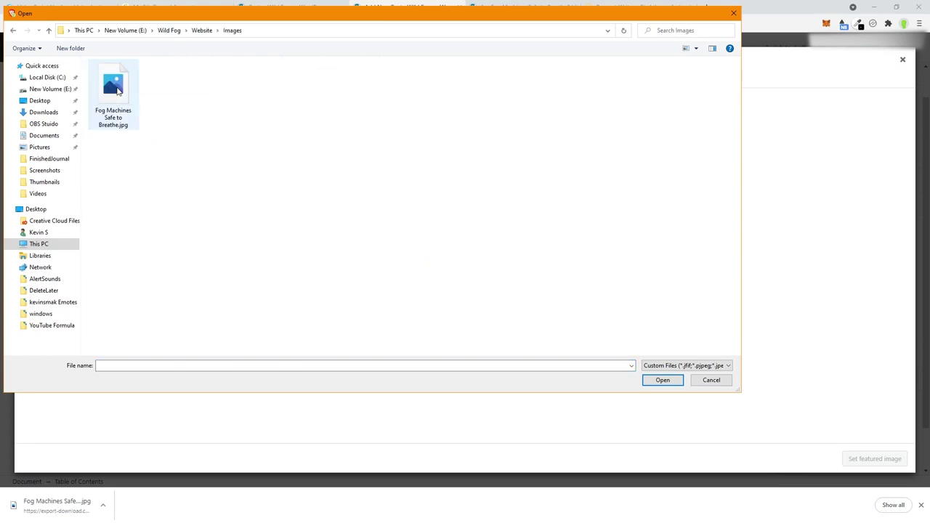
double_click(114, 104)
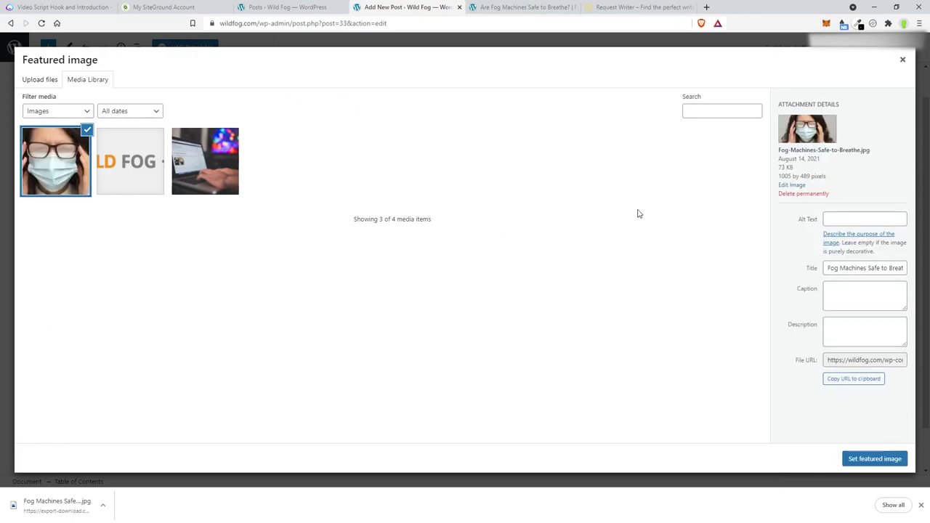
Step: Give the uploaded image the alt text "Fog Machines Safe to Breathe" and set it as the featured image
left_click(879, 268)
key("End")
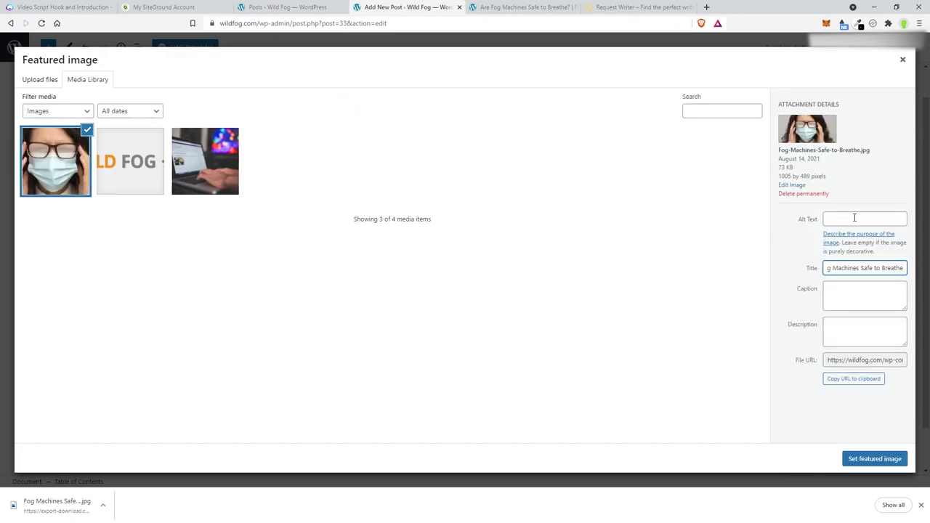
left_click(855, 218)
type("Fog Machines Safe to Breathe")
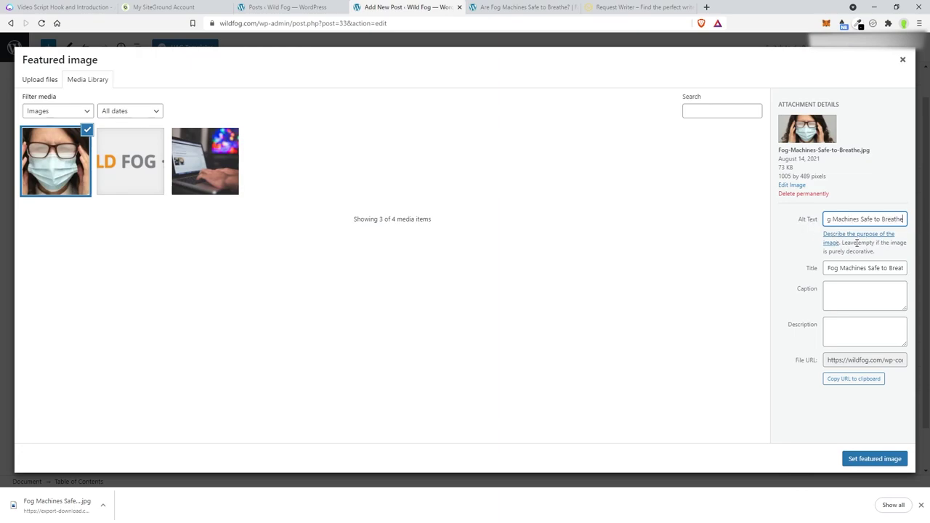
mouse_move(901, 219)
left_mouse_down()
mouse_move(826, 219)
mouse_move(894, 218)
left_mouse_up()
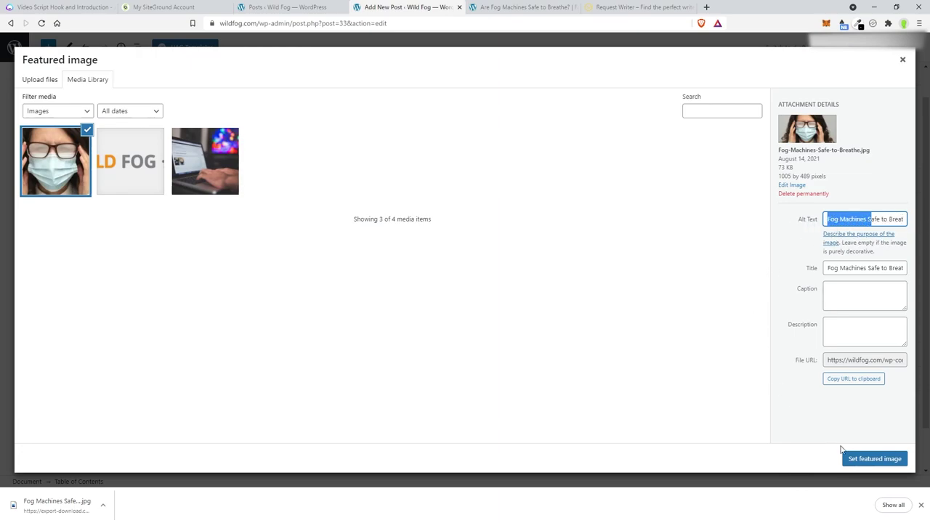
left_click(867, 459)
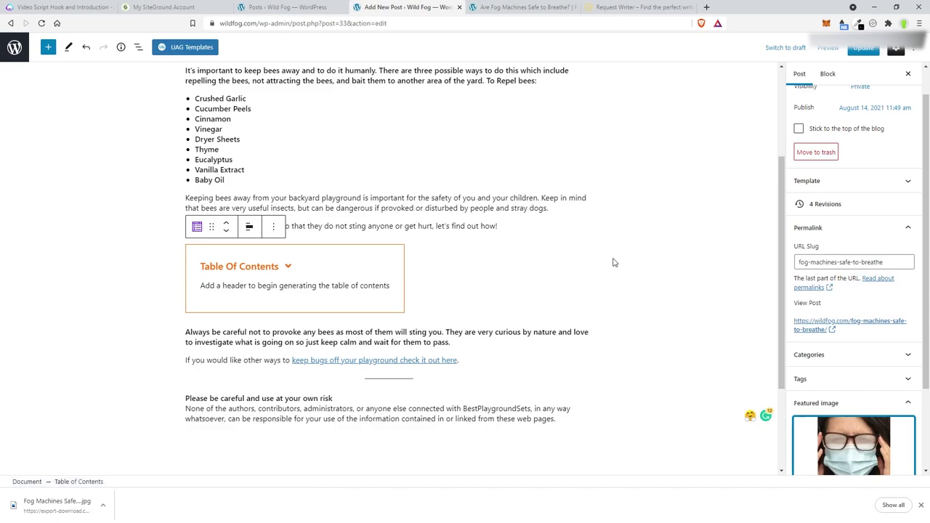
Step: Update the post and reload its live page to check the featured image above the affiliate notice
left_click(863, 47)
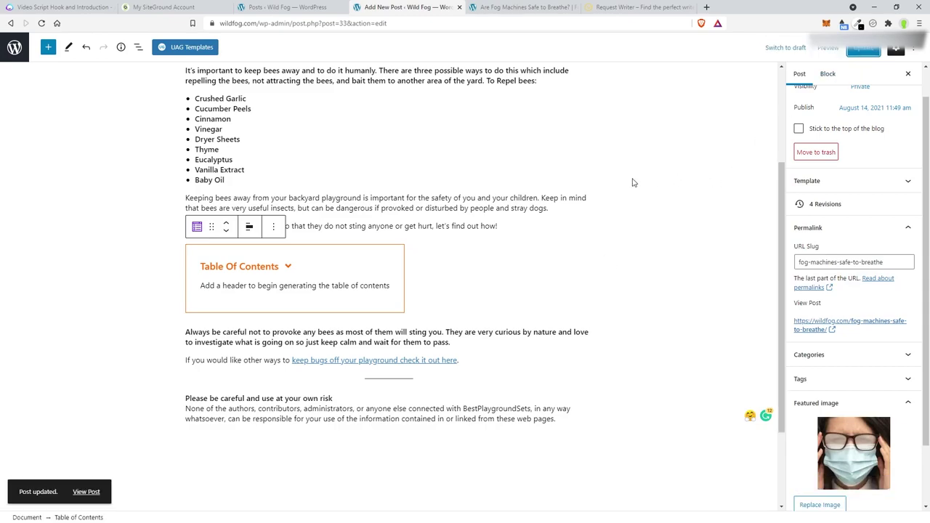
key("ctrl+Tab")
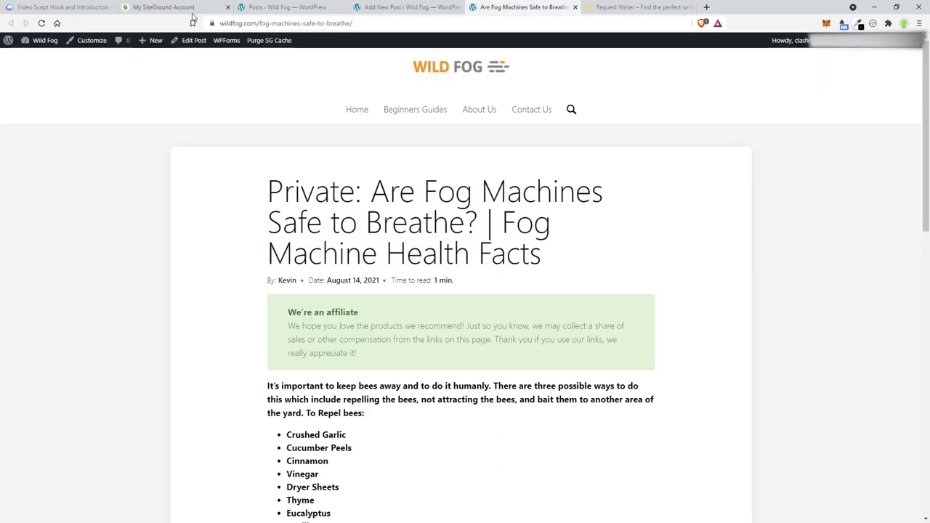
left_click(42, 23)
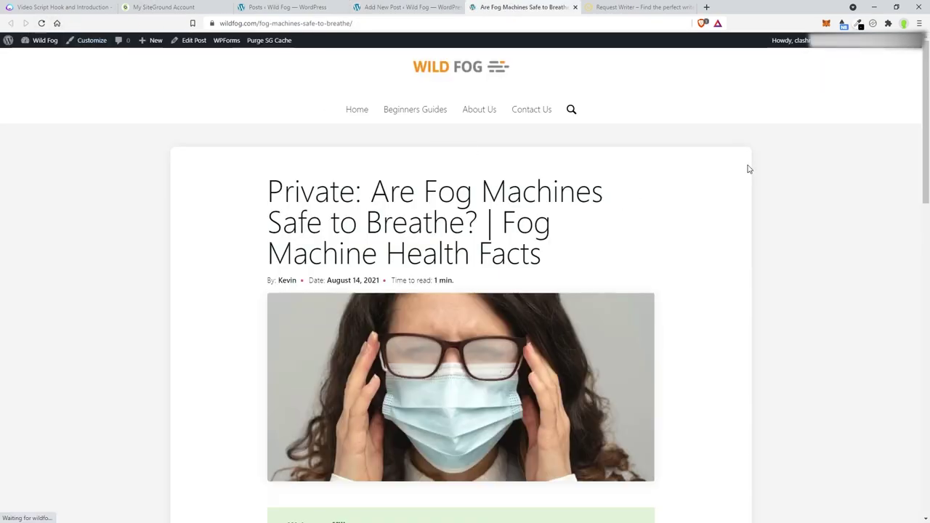
scroll(387, 104, "down", 1)
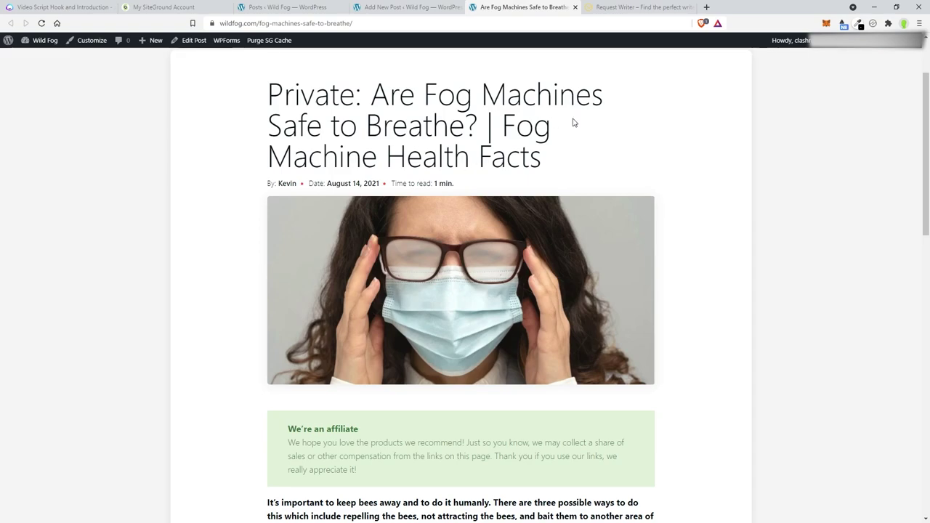
scroll(573, 122, "up", 1)
scroll(573, 121, "down", 1)
Step: Replace the bee introduction above the table of contents with the copied fog machine introduction and accept the Grammarly suggestion "the entertainment"
left_click(402, 9)
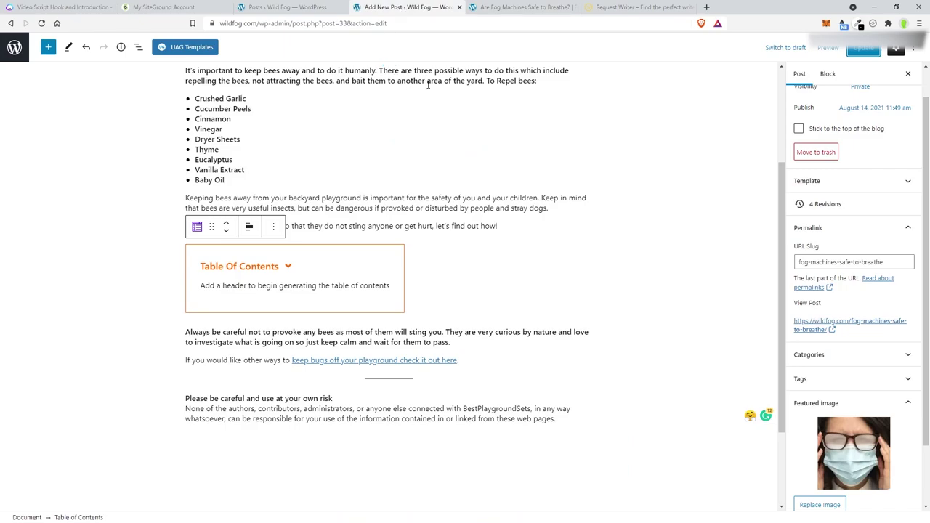
scroll(426, 105, "up", 1)
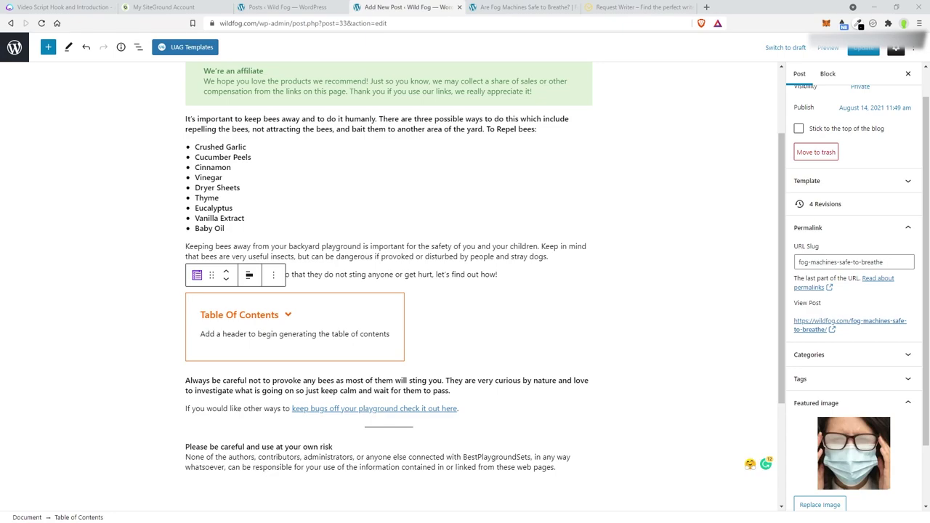
left_click(189, 118)
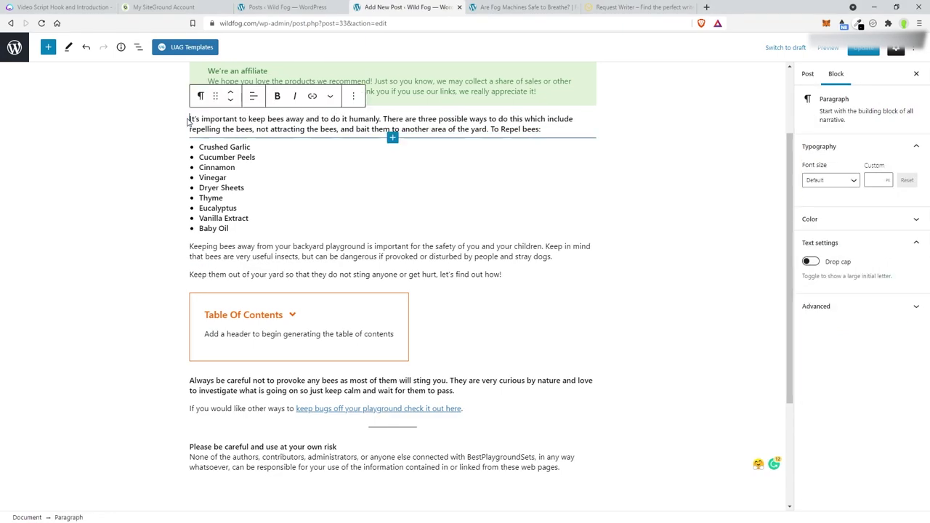
left_click_drag(190, 119, 511, 282)
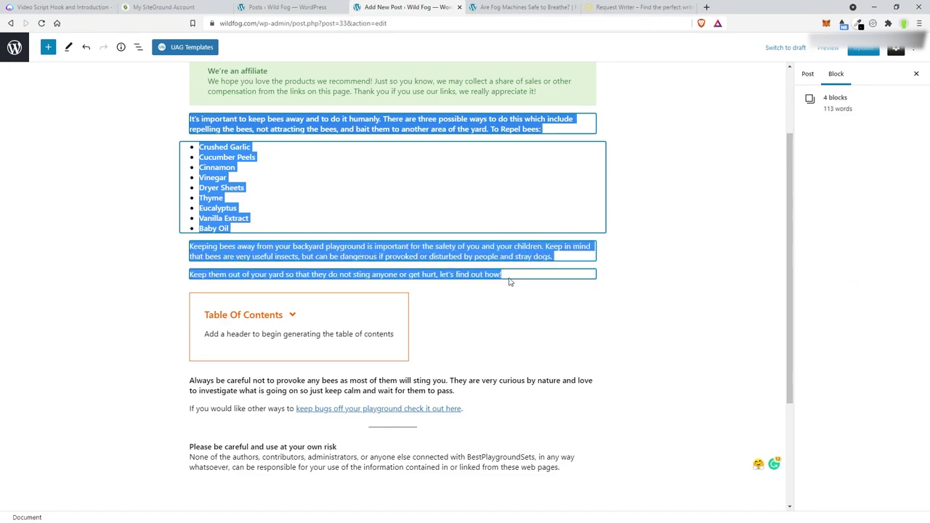
key("ctrl+v")
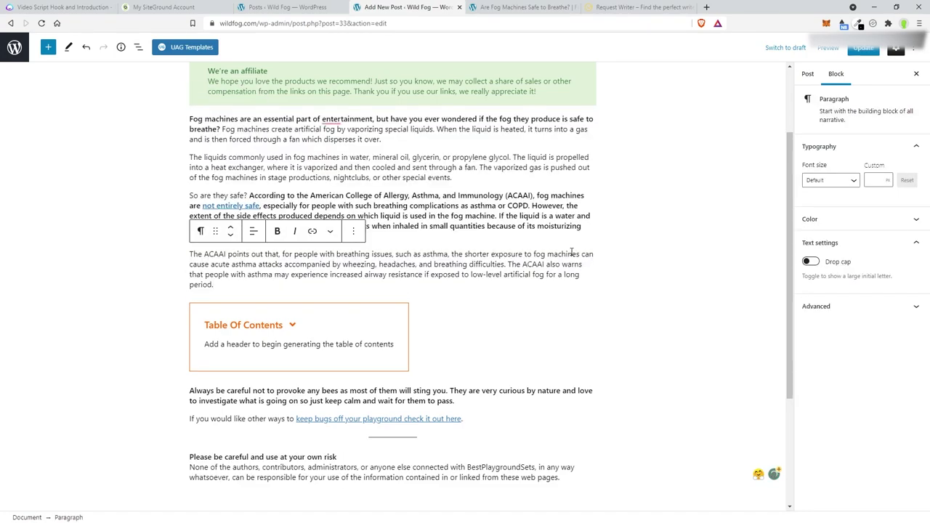
mouse_move(352, 120)
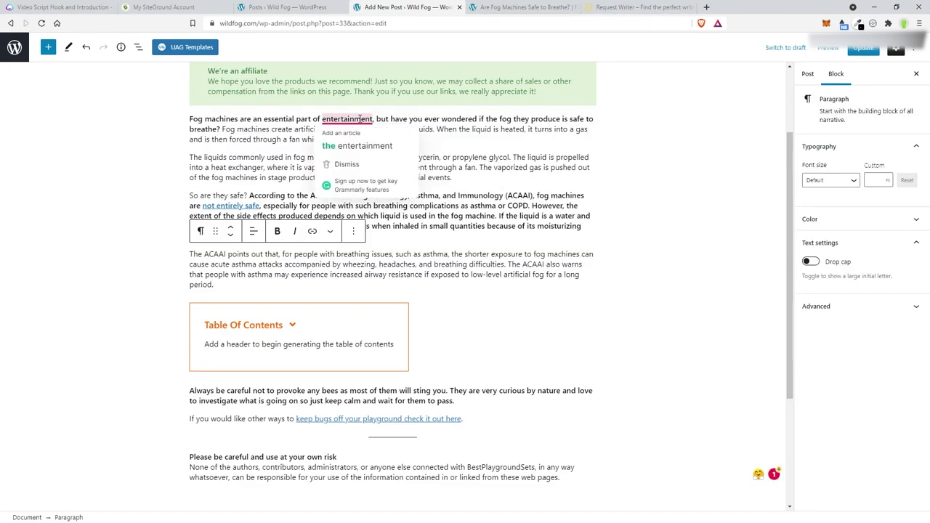
left_click(354, 146)
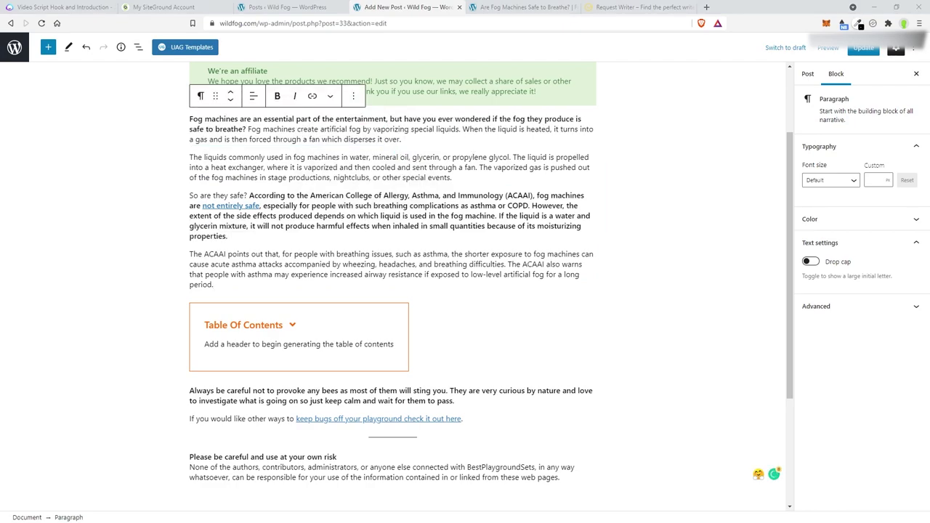
Step: Replace the two leftover bee paragraphs below the table of contents with the copied fog machine article body, through Final Thoughts
scroll(291, 145, "down", 3)
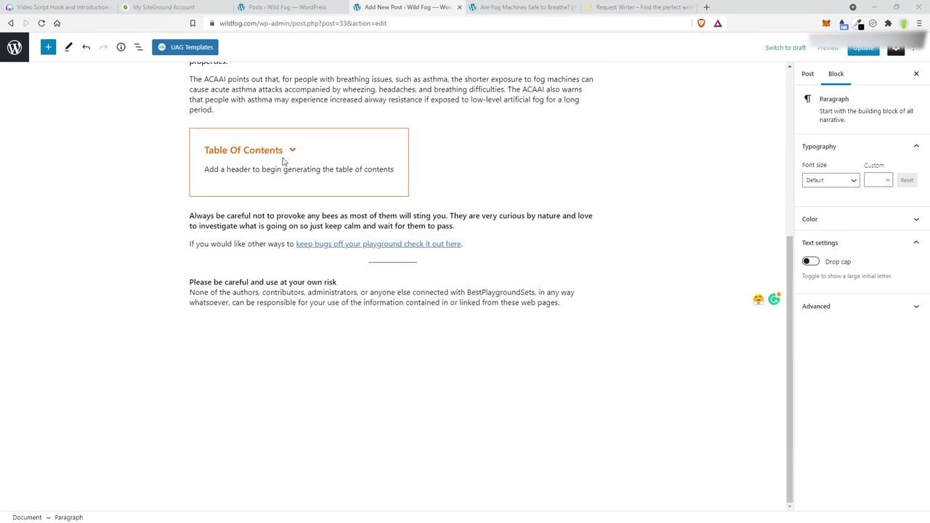
left_click(190, 216)
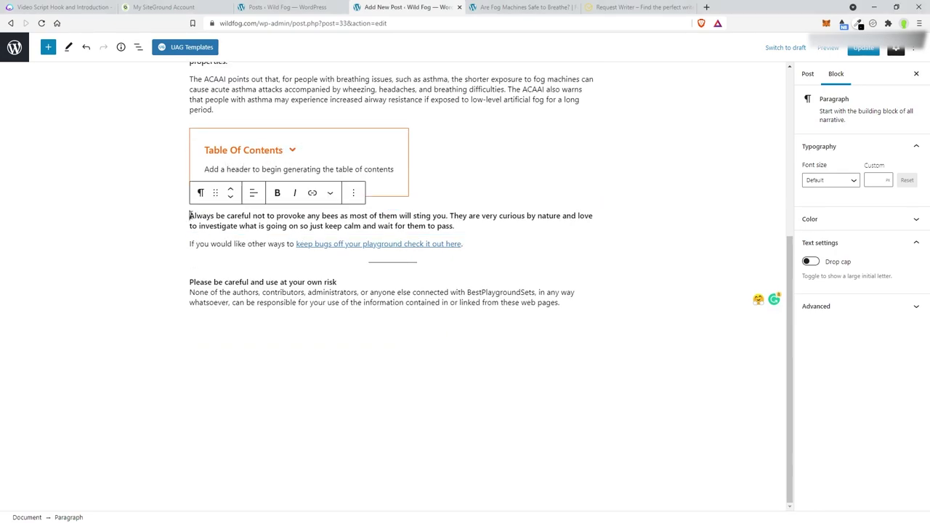
left_click_drag(190, 216, 554, 245)
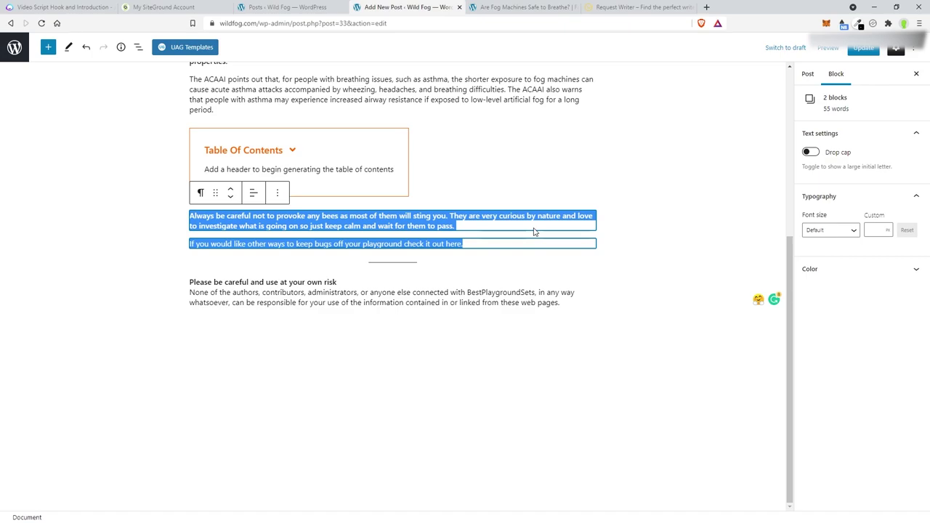
key("BackSpace")
Step: Give the separator above the disclaimer the Wide Line style and colour it orange
left_click(407, 327)
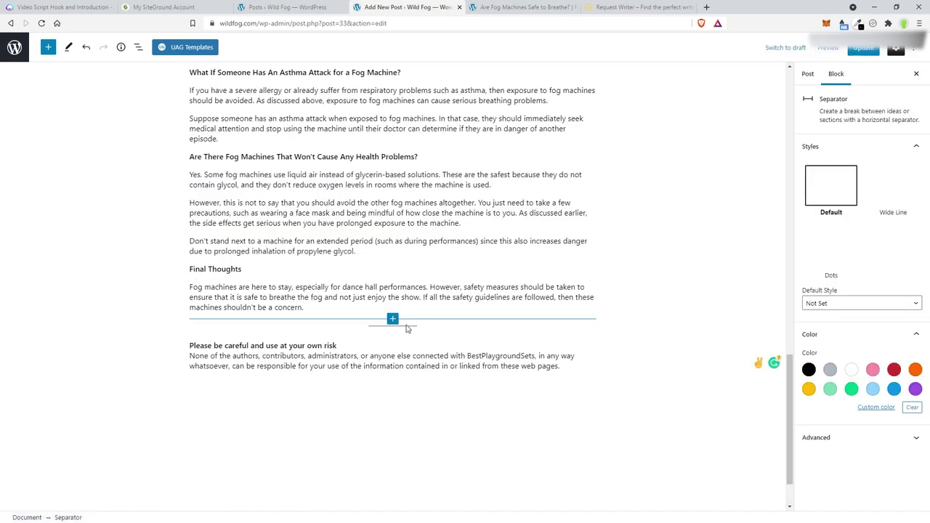
left_click(893, 188)
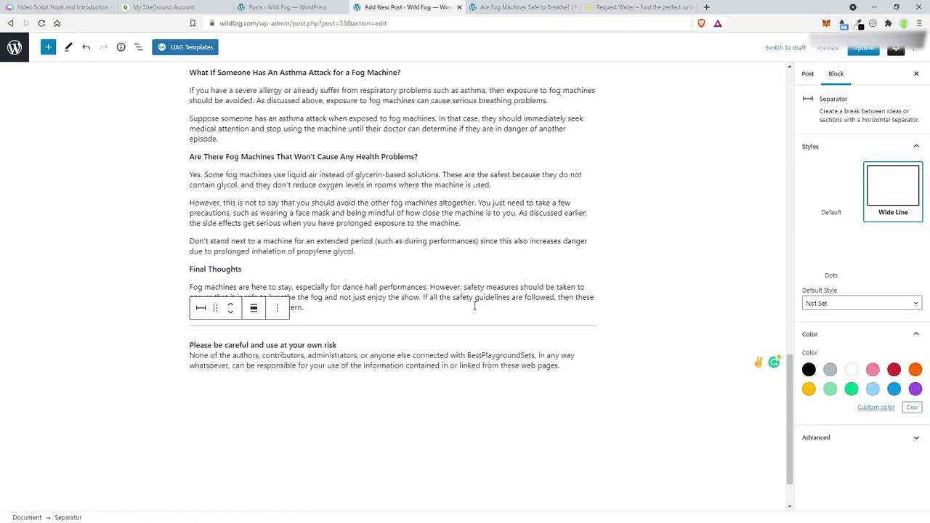
left_click(919, 371)
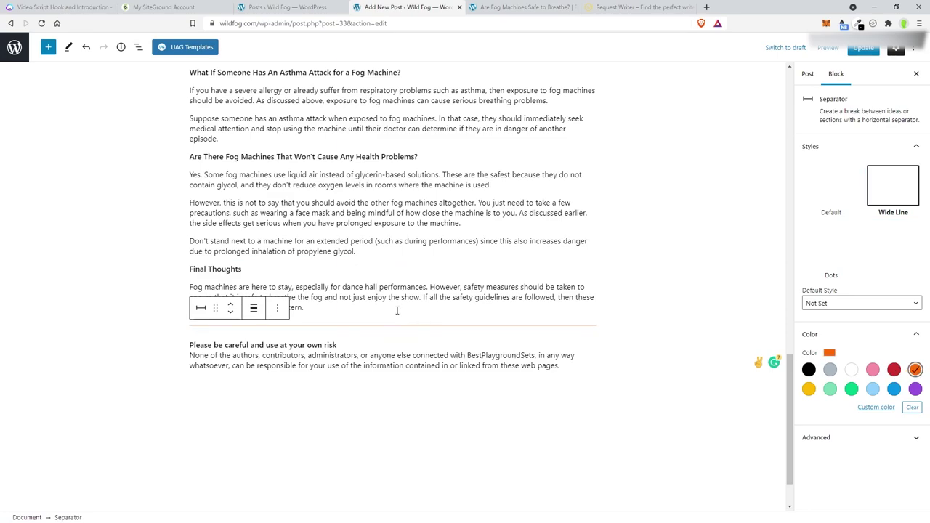
Step: Set a custom font size of 14 for the "Please be careful and use at your own risk" disclaimer paragraph
scroll(482, 303, "up", 1)
left_click(430, 413)
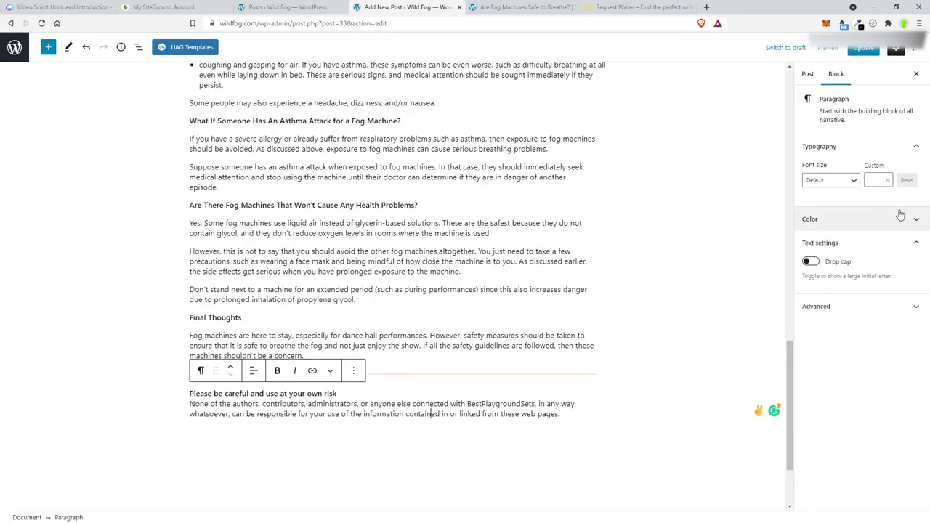
left_click(870, 180)
type("14")
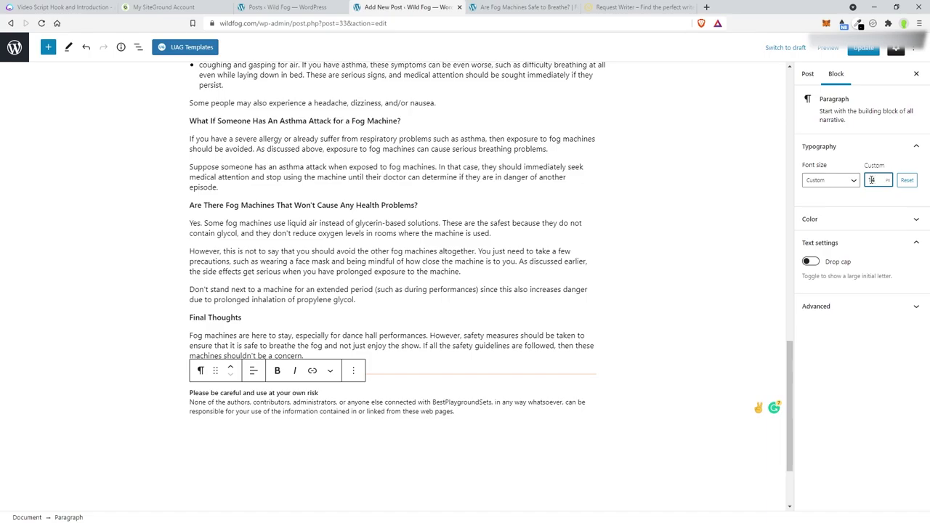
left_click(650, 301)
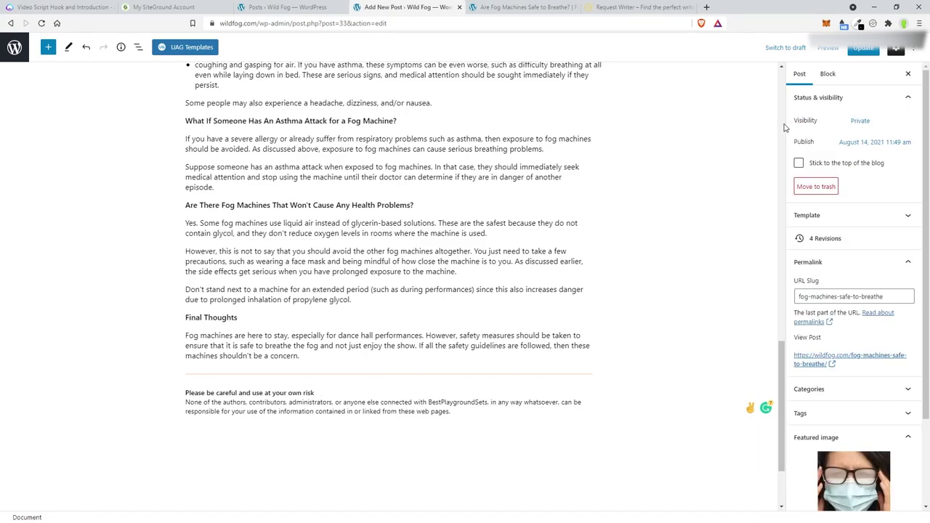
Step: Update the post and go back over its beginning, from the title to the headings below the table of contents
left_click(859, 50)
scroll(547, 183, "up", 20)
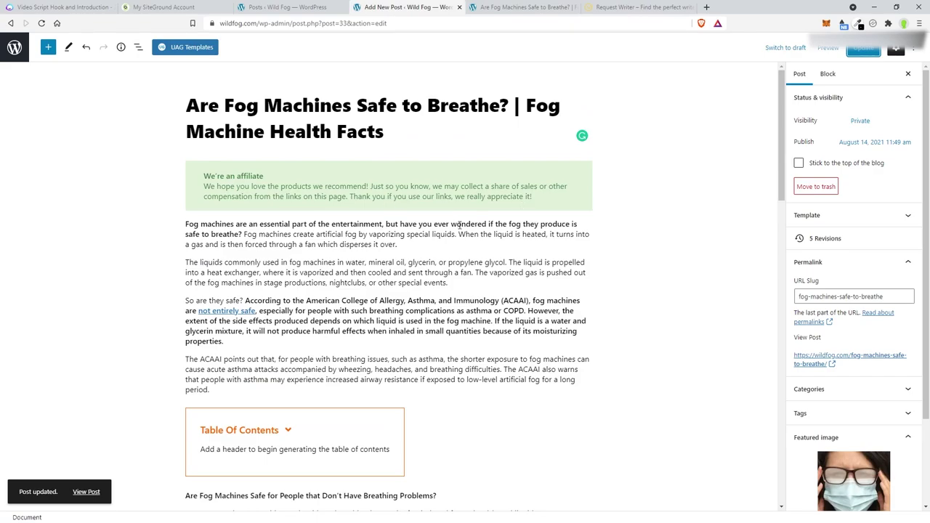
scroll(471, 229, "down", 3)
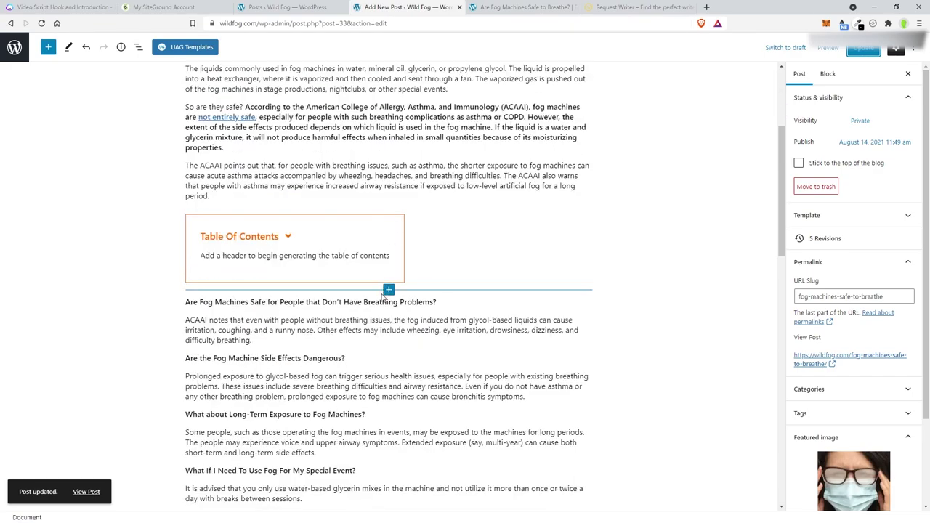
Step: Convert "Are Fog Machines Safe for People that Don't Have Breathing Problems?" and "Are the Fog Machine Side Effects Dangerous?" into H2 headings
left_click(378, 303)
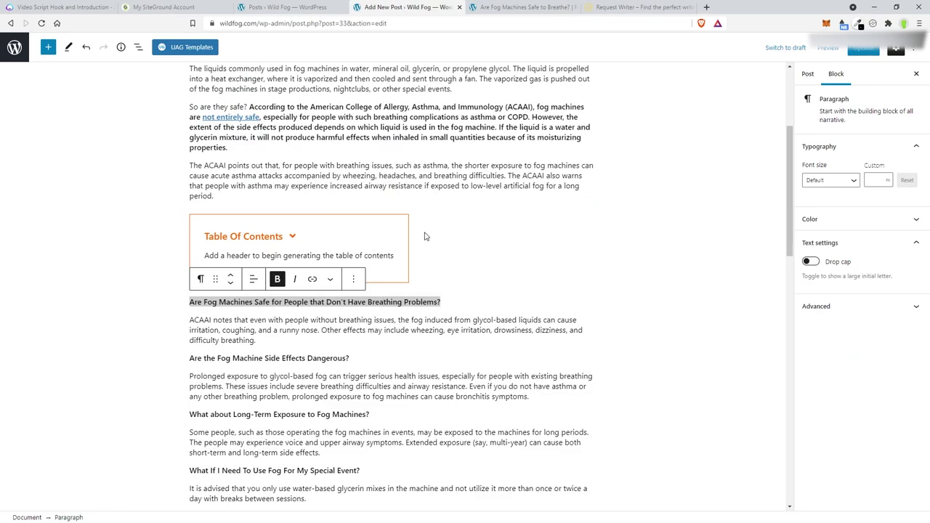
left_click(201, 282)
left_click(228, 343)
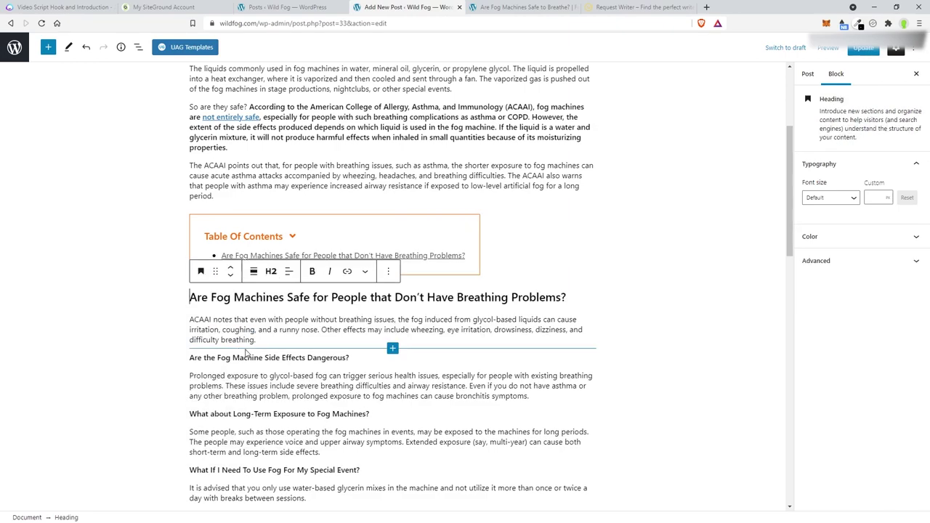
scroll(292, 328, "down", 1)
triple_click(270, 260)
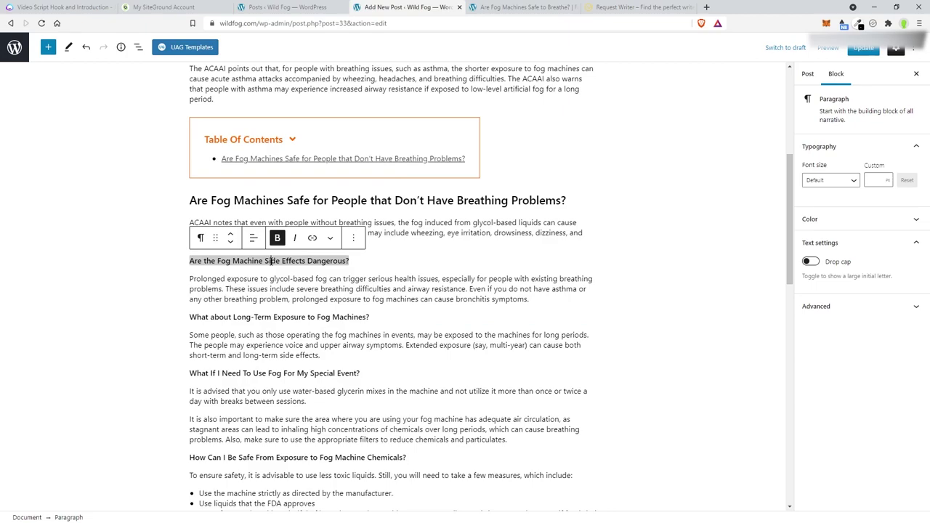
left_click(201, 237)
left_click(227, 303)
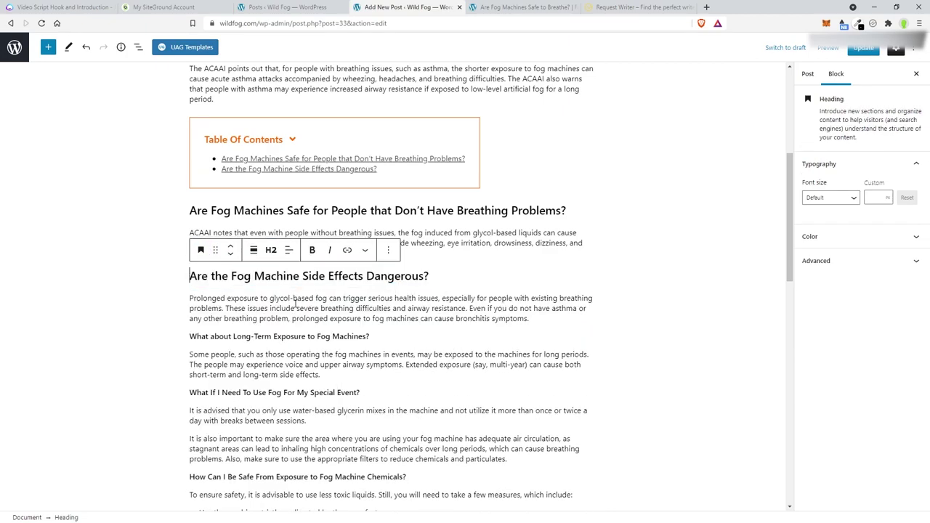
Step: Convert "What about Long-Term Exposure to Fog Machines?" and "What If I Need To Use Fog For My Special Event?" into H2 headings
triple_click(287, 336)
left_click(202, 313)
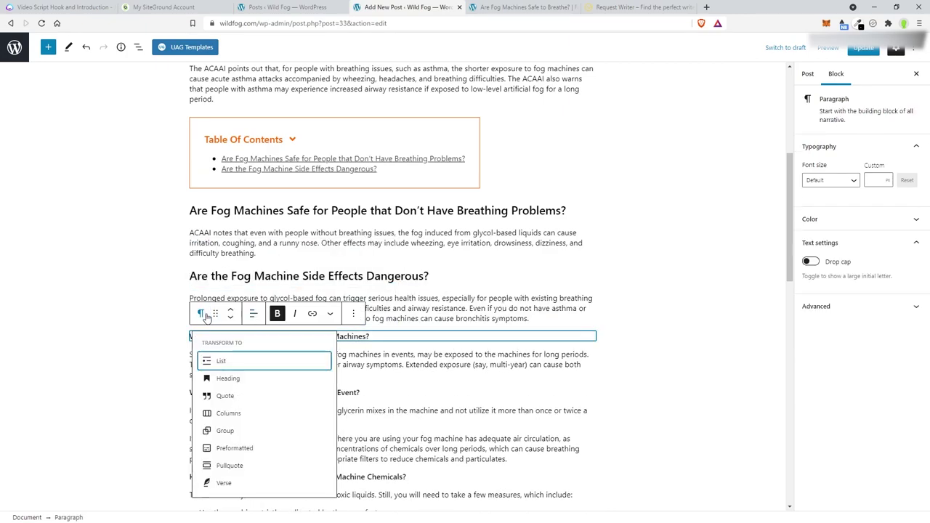
left_click(226, 374)
scroll(240, 305, "down", 1)
triple_click(240, 267)
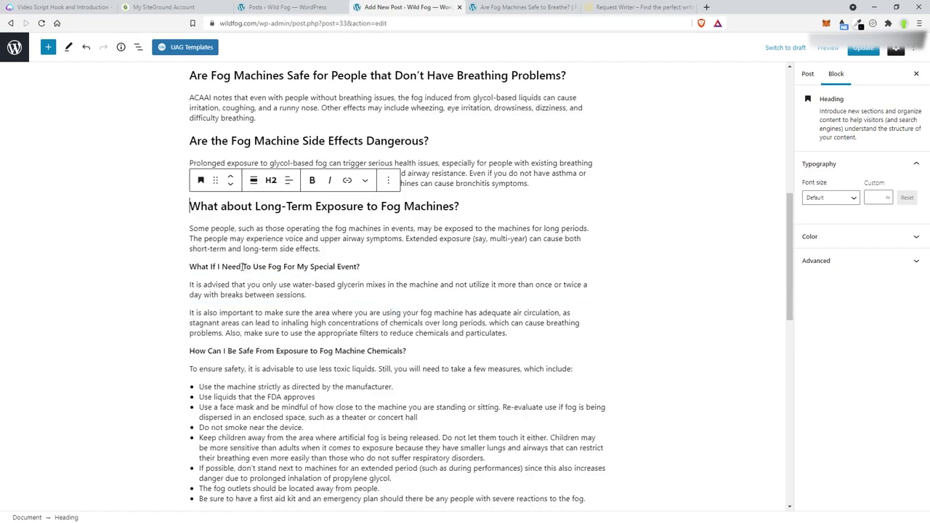
left_click(201, 243)
left_click(229, 291)
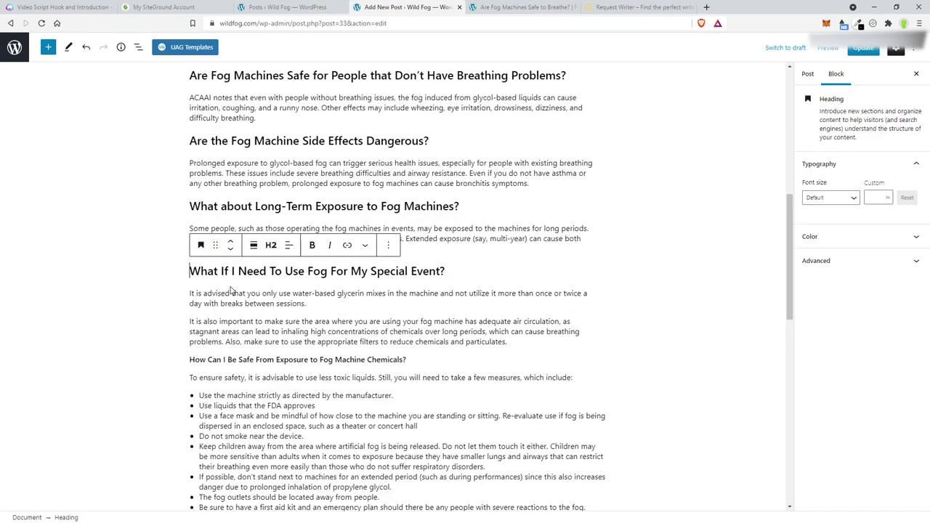
Step: Convert "How Can I Be Safe From Exposure to Fog Machine Chemicals?" and "What Are The Warning Signs of Breathing Too Much Fog?" into H2 headings
triple_click(251, 361)
left_click(201, 337)
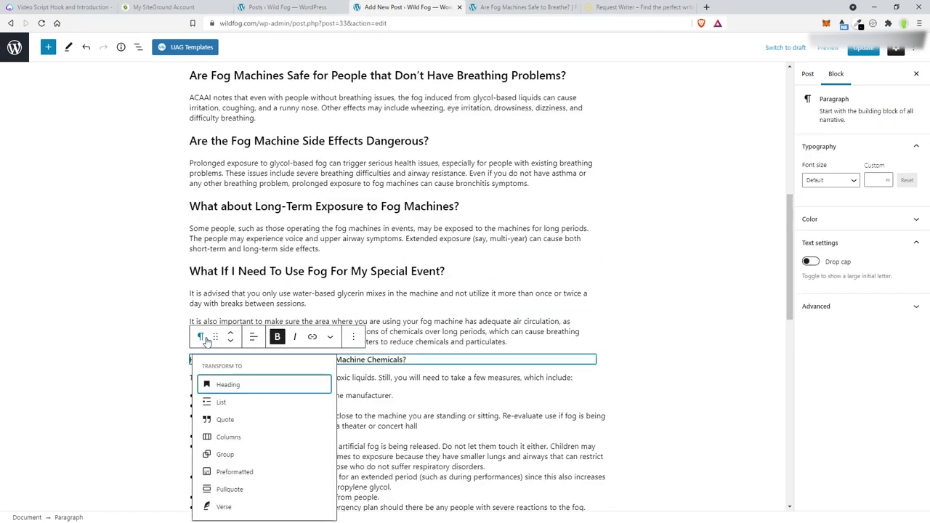
left_click(225, 385)
scroll(342, 312, "down", 5)
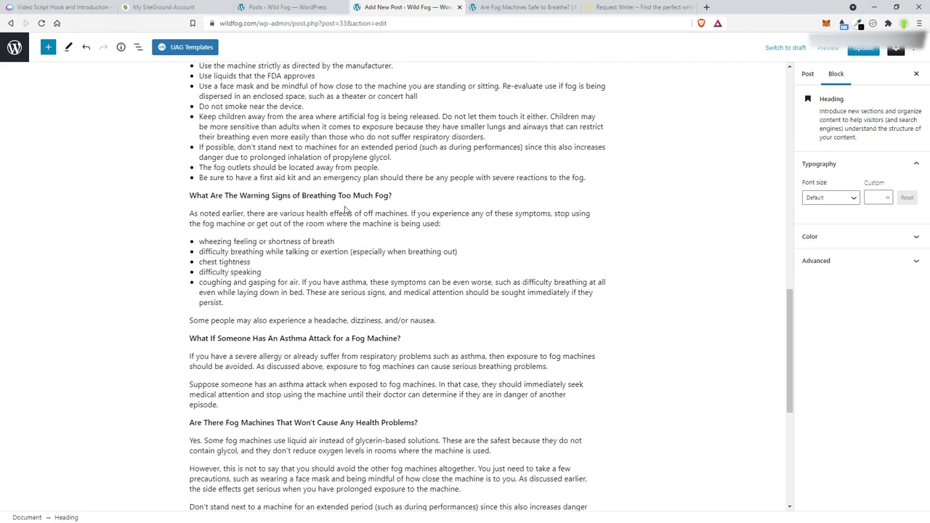
triple_click(342, 195)
left_click(201, 173)
left_click(225, 221)
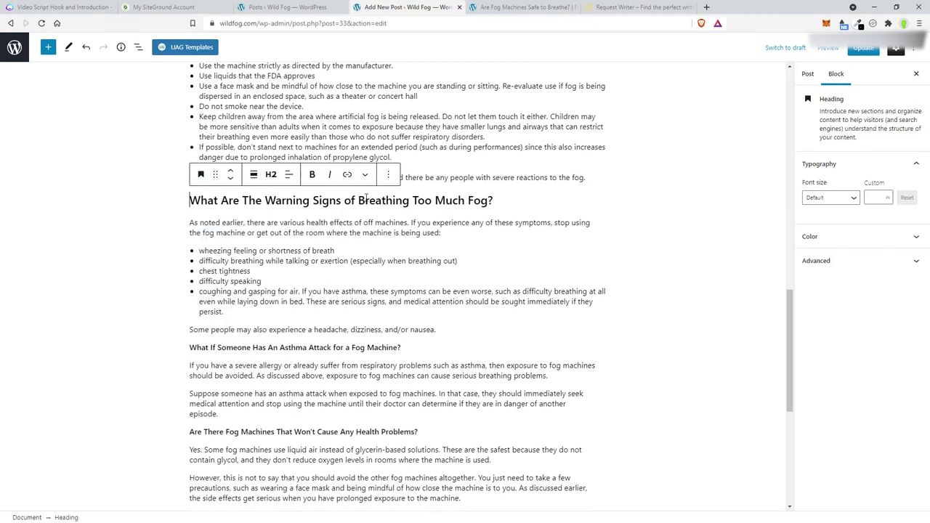
Step: Convert "What If Someone Has An Asthma Attack for a Fog Machine?" and "Are There Fog Machines That Won't Cause Any Health Problems?" into H2 headings
scroll(366, 197, "down", 2)
left_click(290, 202)
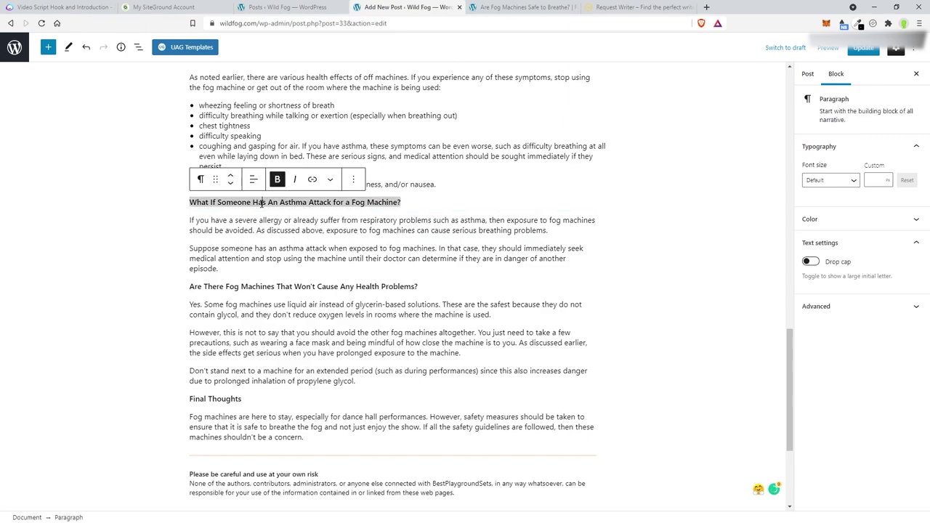
left_click(201, 179)
left_click(227, 224)
triple_click(276, 295)
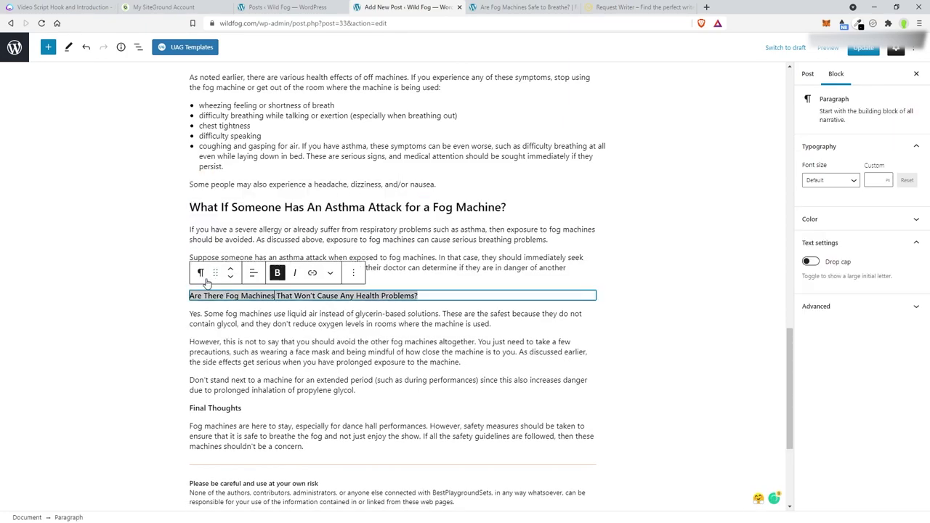
left_click(201, 272)
left_click(227, 322)
scroll(242, 363, "down", 2)
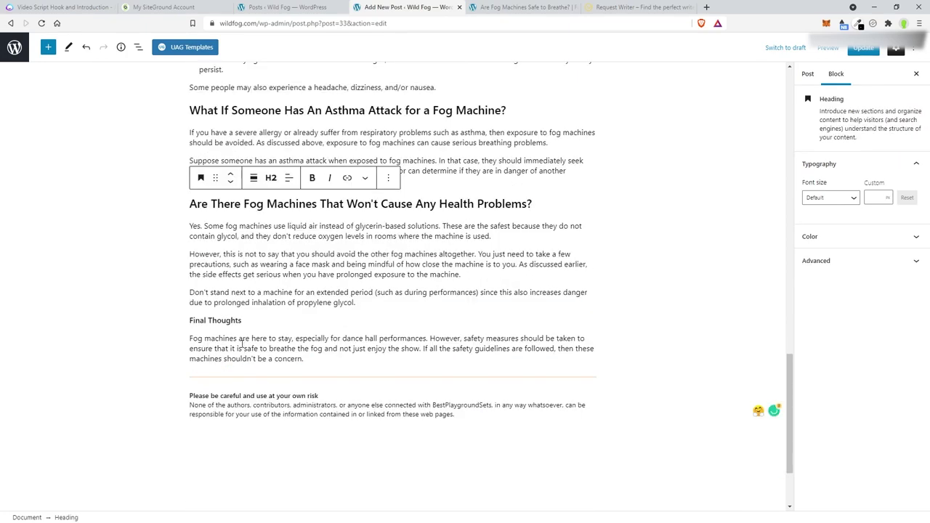
scroll(242, 344, "down", 1)
left_click(230, 294)
left_click(231, 272)
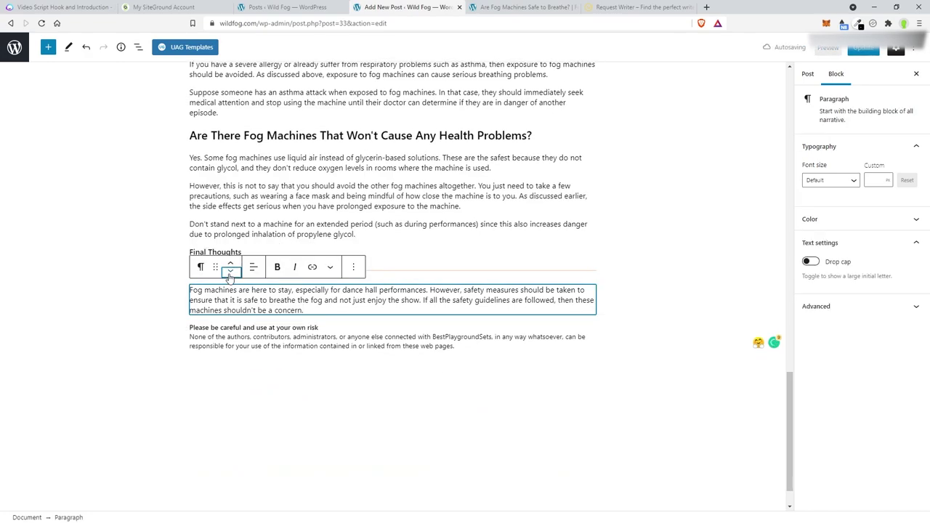
left_click(231, 264)
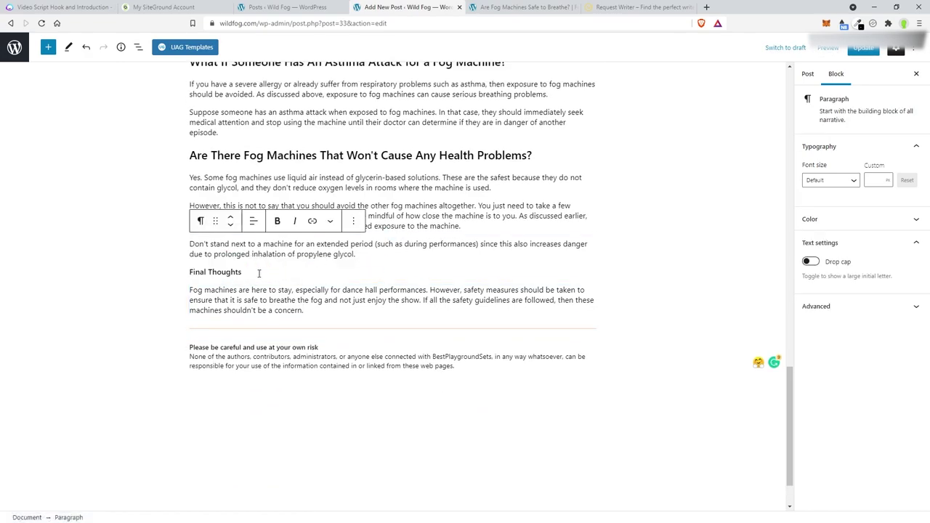
Step: Replace the "Final Thoughts" text above the closing paragraph with "Conclusion"
triple_click(258, 273)
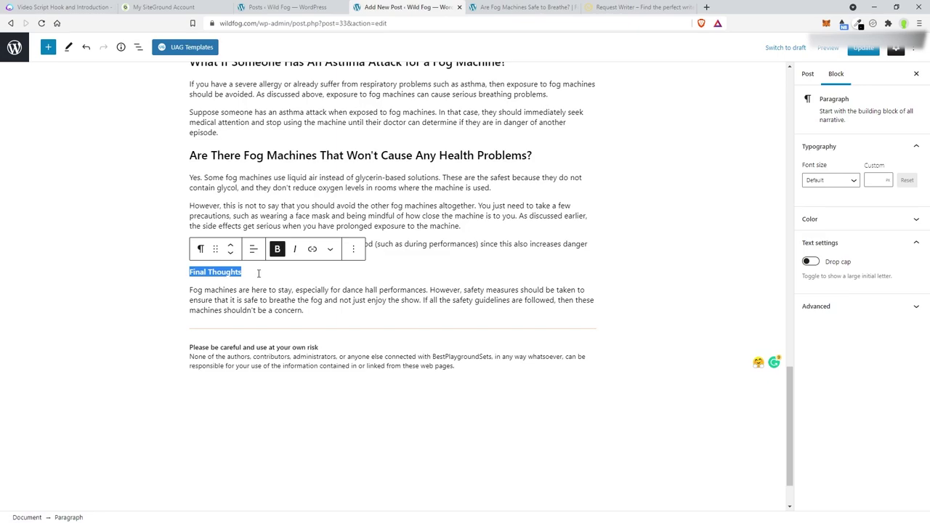
type("con")
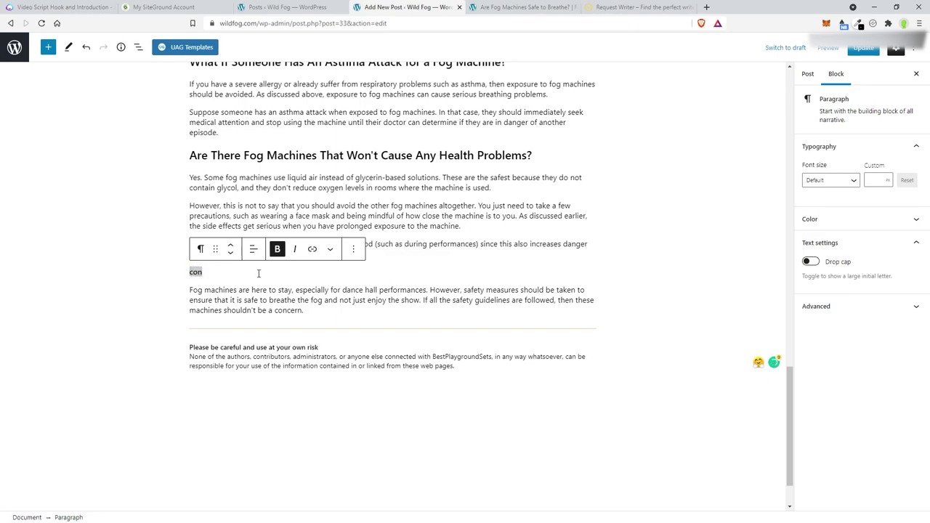
key("BackSpace")
key("BackSpace")
key("BackSpace")
type("Conclusion")
Step: Convert the "Conclusion" line above the closing paragraph into an H2 heading
left_click(216, 300)
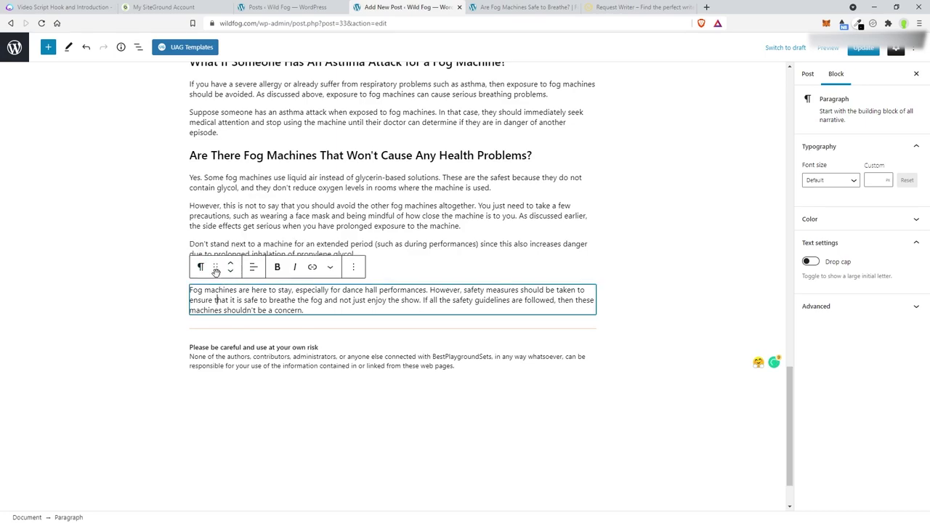
left_click(401, 272)
left_click(207, 252)
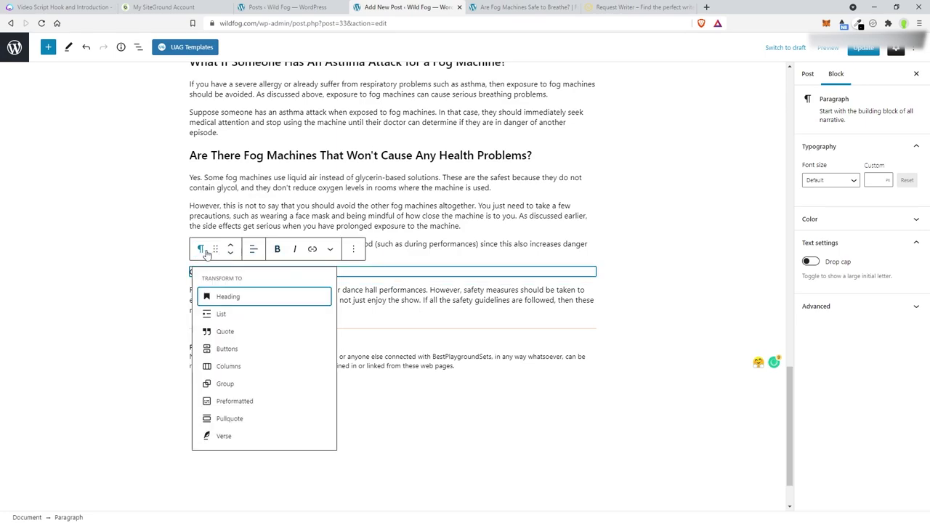
left_click(232, 296)
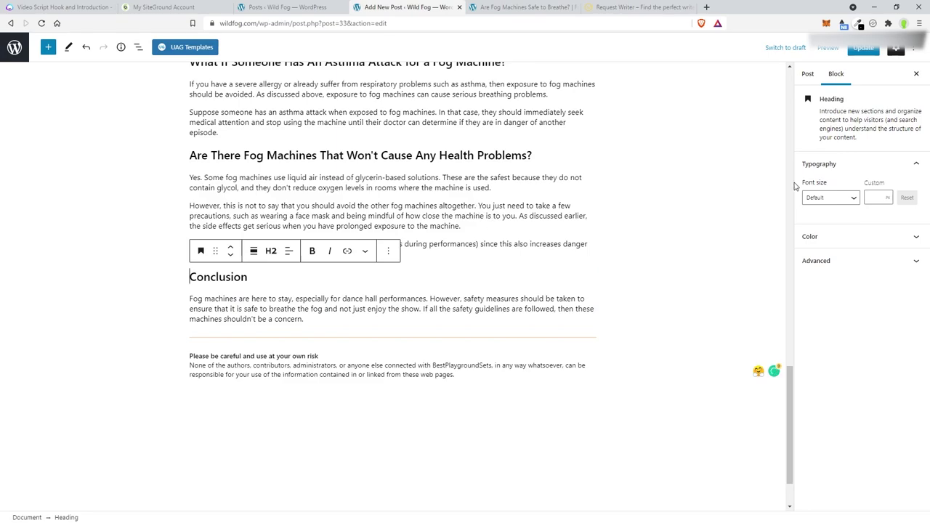
Step: Save the changes to the post and review its table of contents
left_click(808, 75)
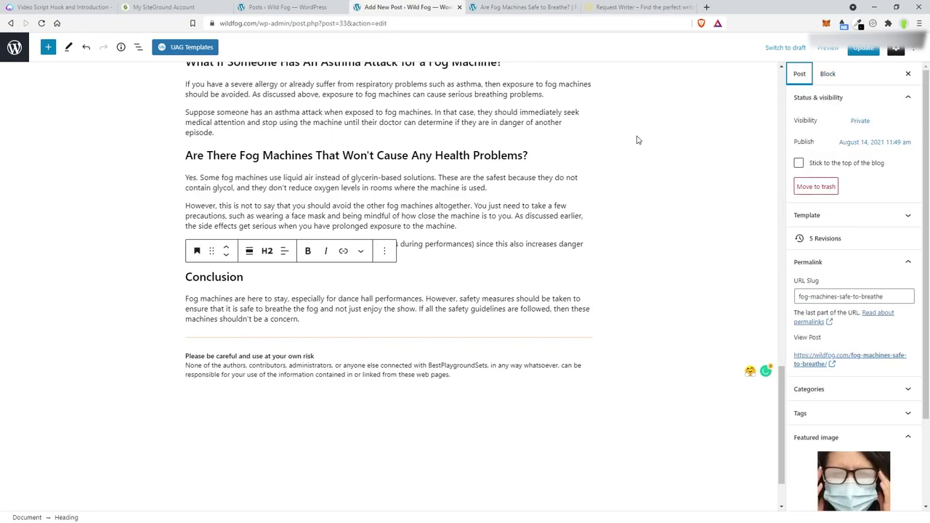
left_click(864, 48)
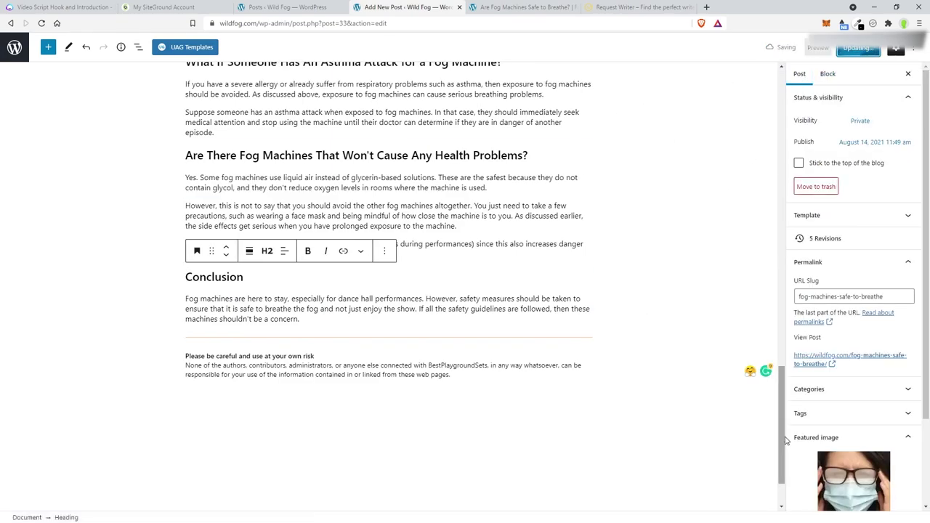
left_click_drag(785, 440, 737, 135)
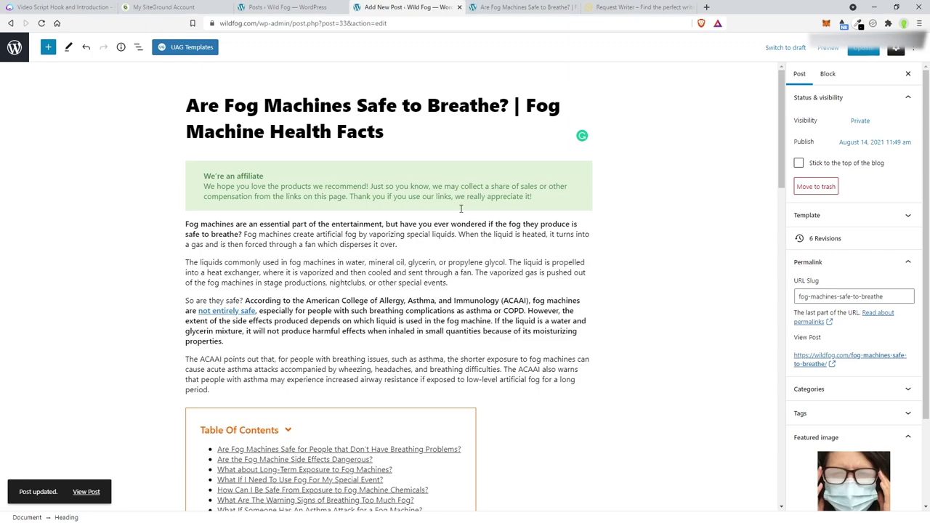
scroll(401, 221, "down", 1)
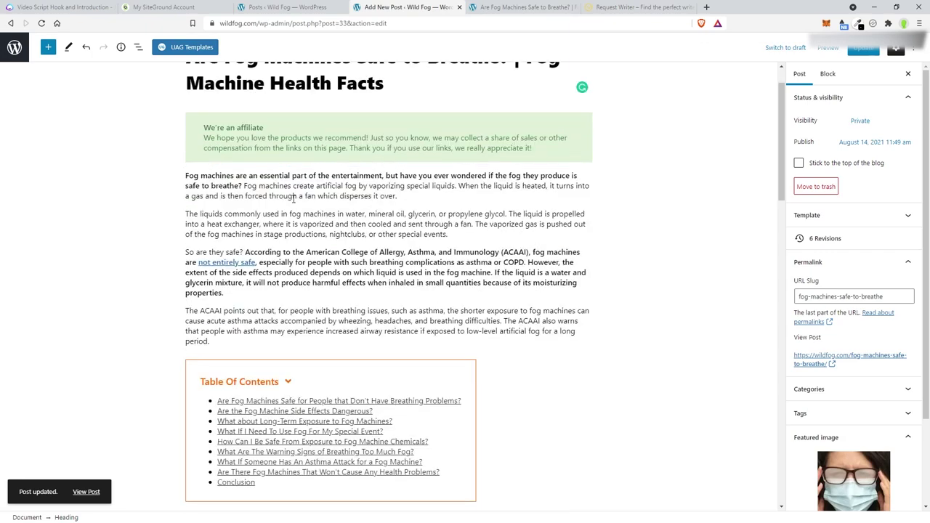
Step: Split the first two intro paragraphs so that "When the liquid is heated" and "The vaporized gas is pushed out" each start a new paragraph
mouse_move(479, 207)
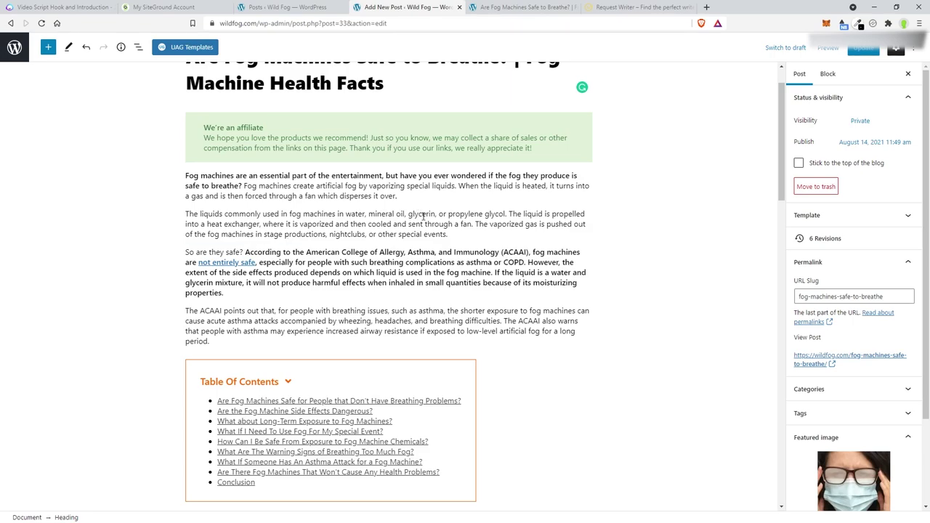
left_click(456, 186)
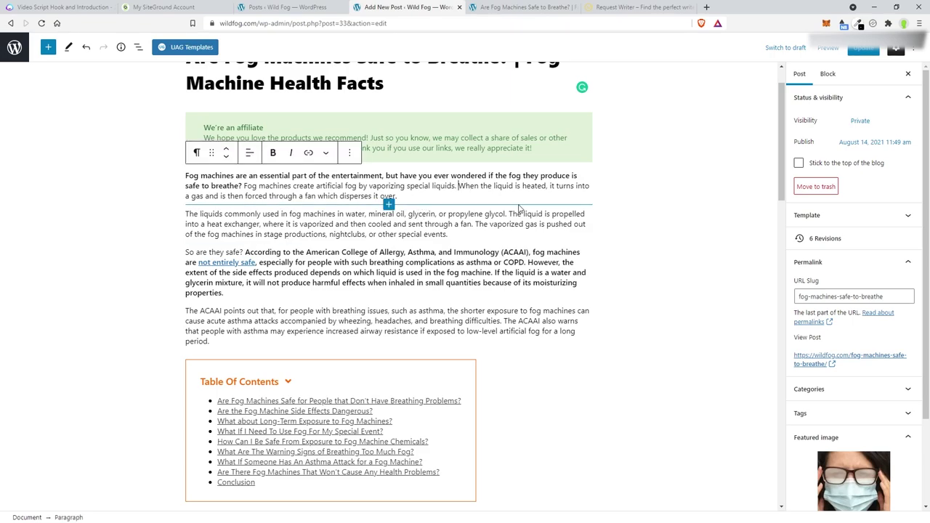
key("Return")
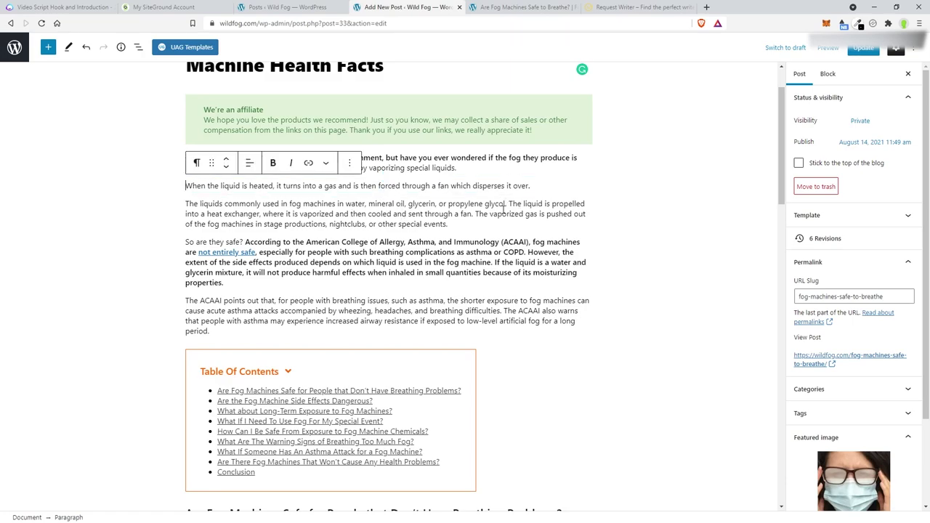
left_click(476, 213)
key("Return")
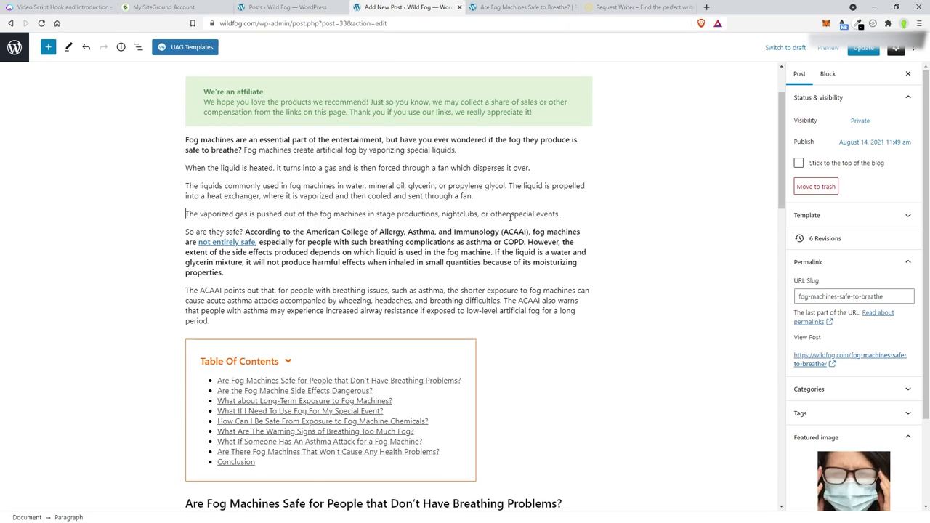
Step: Start a new paragraph at "According to the American College of Allergy" and join "So are they safe?" to the vaporized gas paragraph
left_click(245, 231)
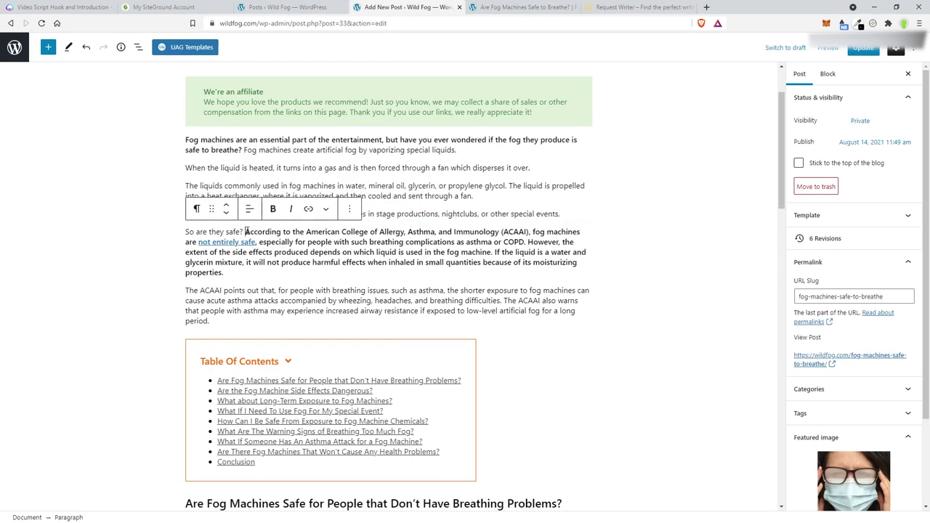
key("Return")
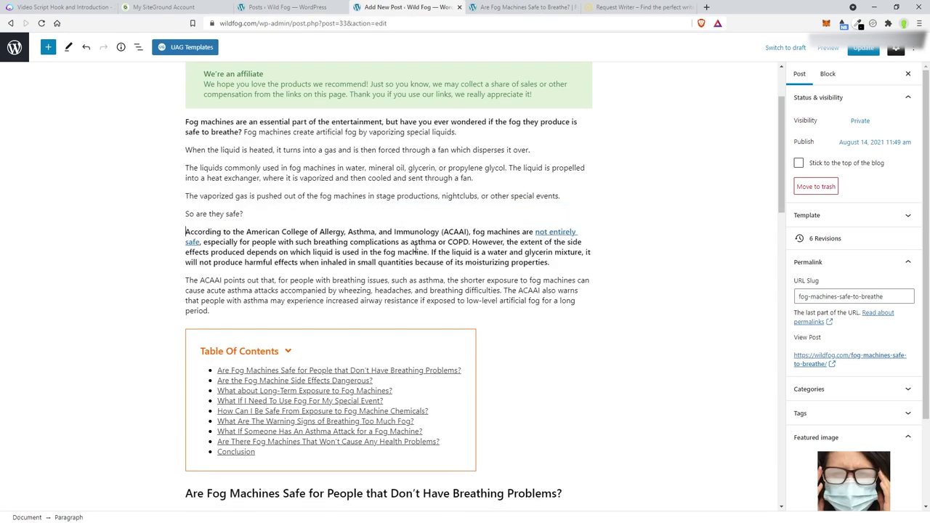
left_click(569, 195)
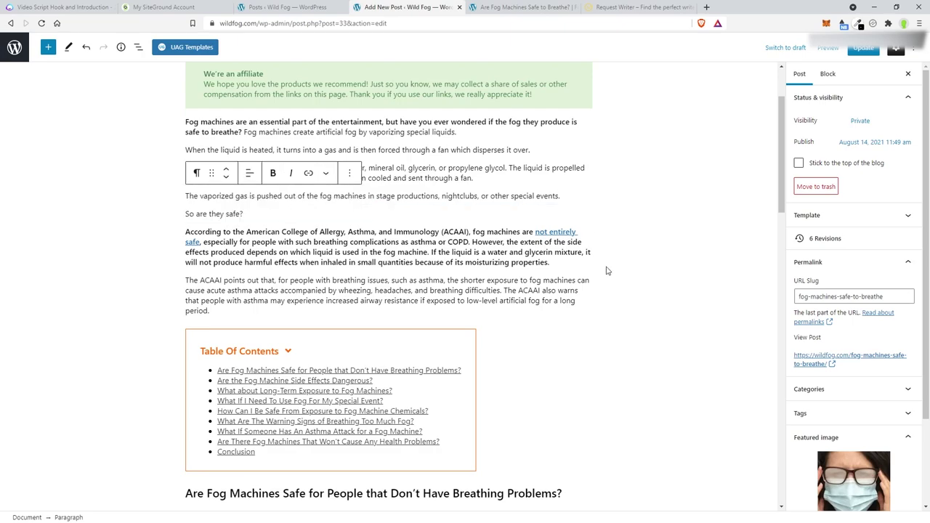
key("Delete")
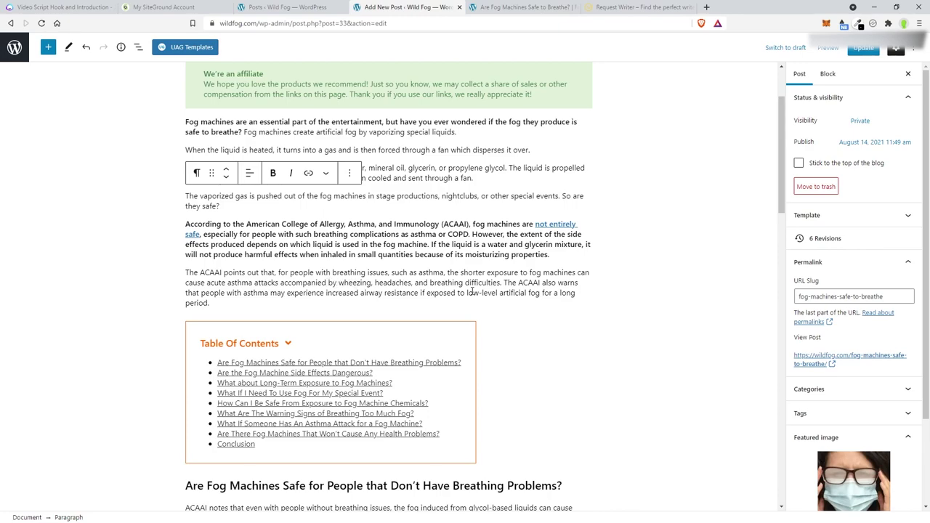
Step: Split the paragraph about dangerous side effects so that "Even if you do not have asthma" starts a new paragraph
scroll(511, 289, "down", 5)
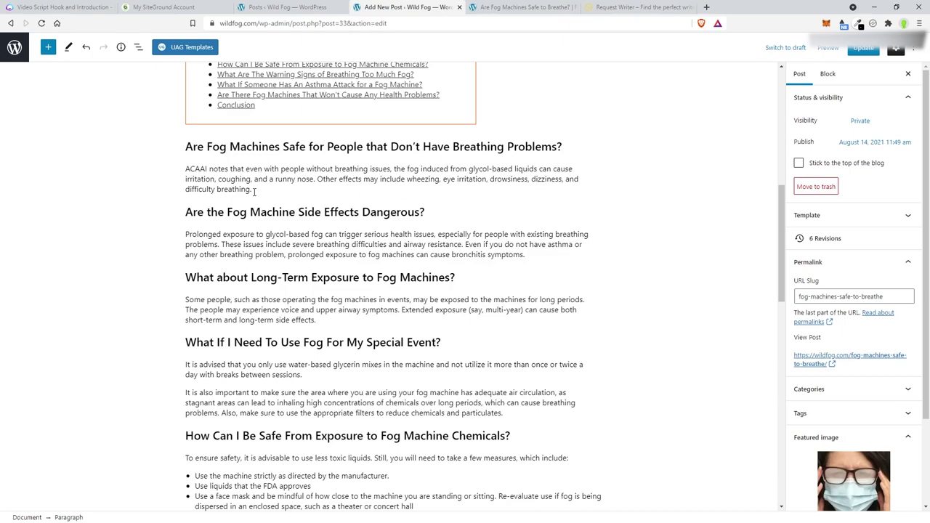
scroll(265, 198, "down", 1)
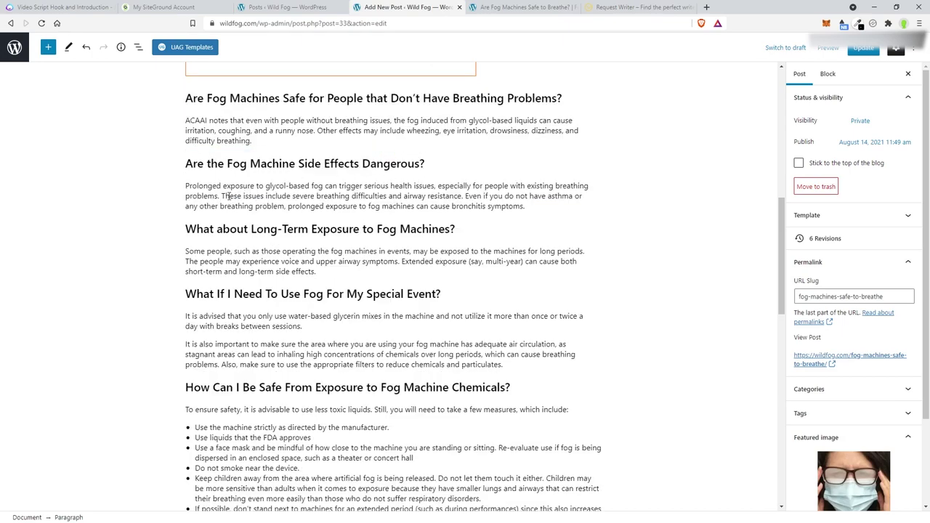
left_click(466, 195)
key("Return")
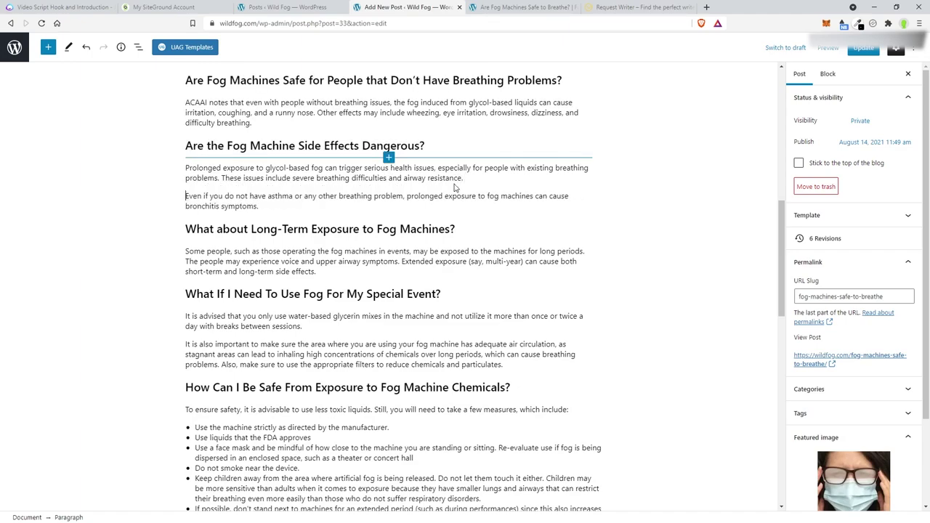
Step: Split the paragraph about long-term exposure so that "Extended exposure (say, multi-year)" starts a new paragraph
scroll(313, 204, "down", 1)
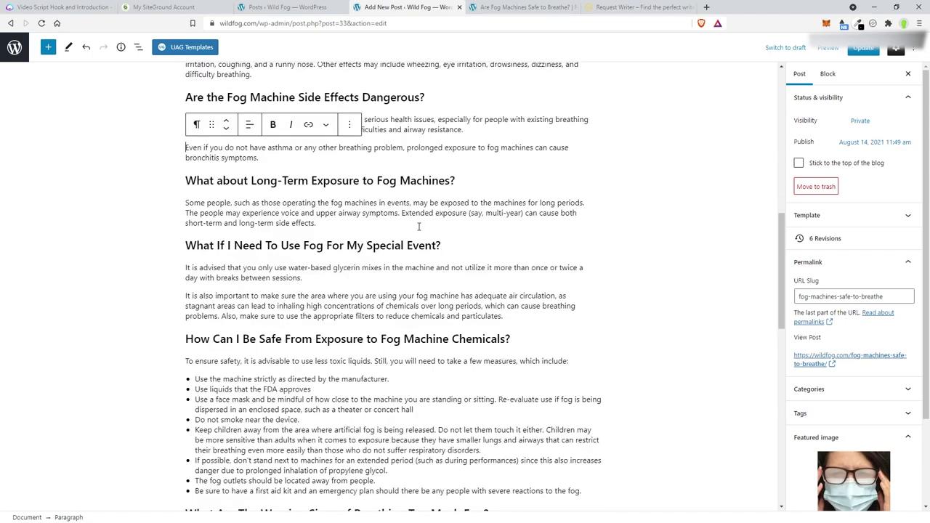
left_click(400, 213)
key("Return")
Step: Bold the two paragraphs that introduce the bullet lists, beginning "To ensure safety" and "As noted earlier"
scroll(327, 204, "down", 2)
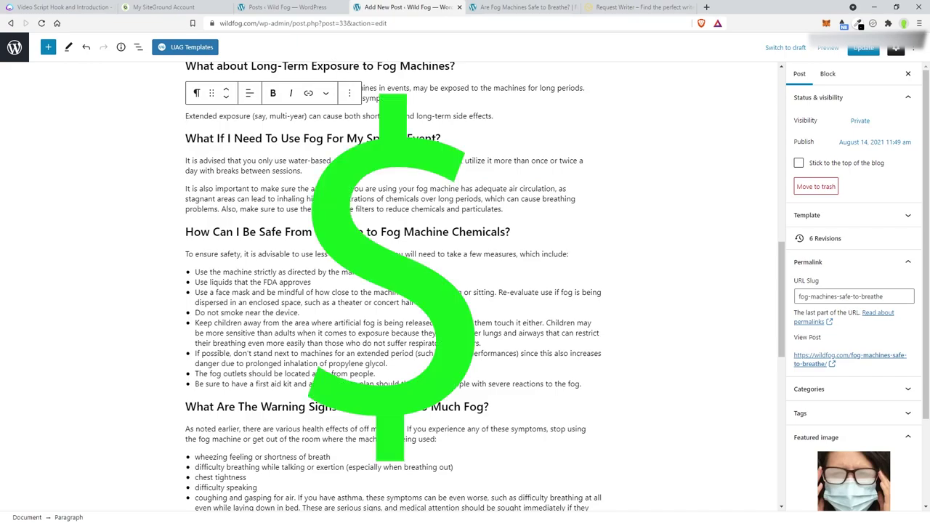
scroll(392, 291, "down", 2)
triple_click(290, 132)
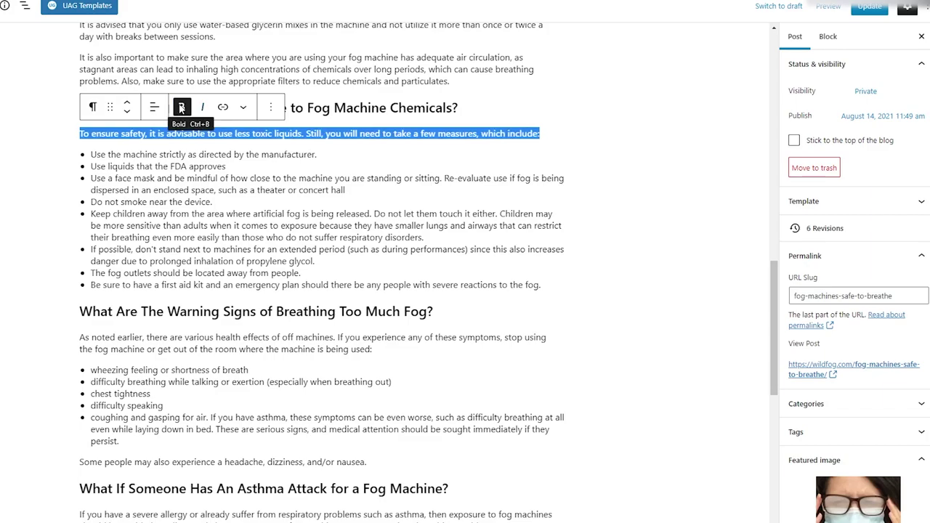
left_click(404, 165)
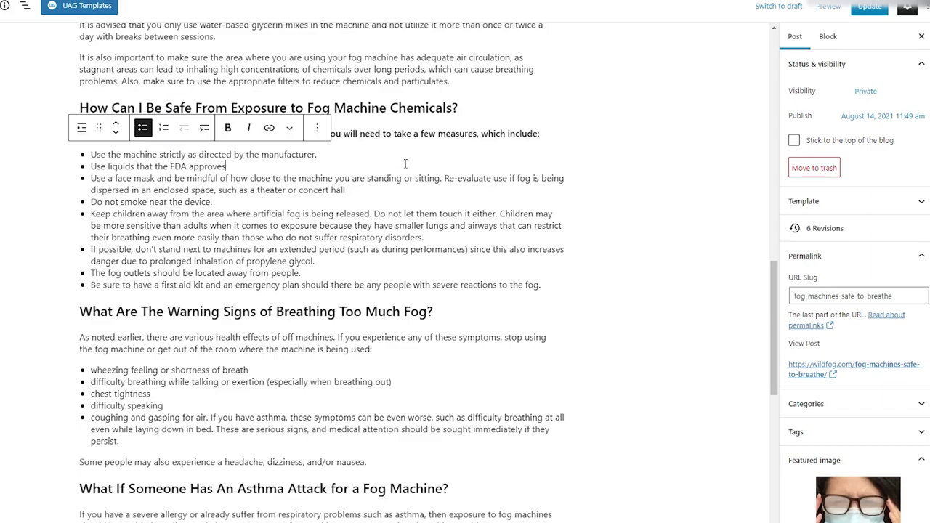
scroll(385, 175, "down", 2)
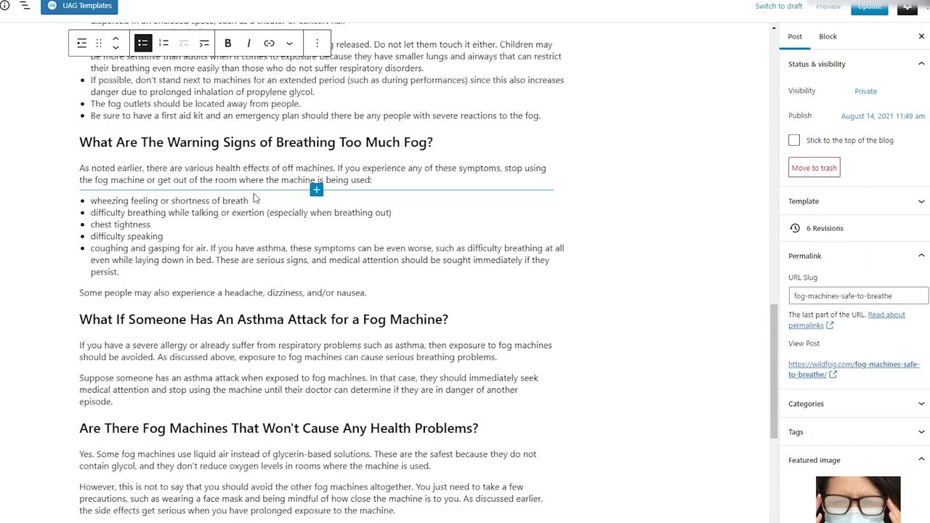
triple_click(301, 178)
left_click(182, 142)
Step: Italicize the sentence "Some people may also experience a headache, dizziness, and/or nausea." below the symptoms list
scroll(387, 209, "down", 5)
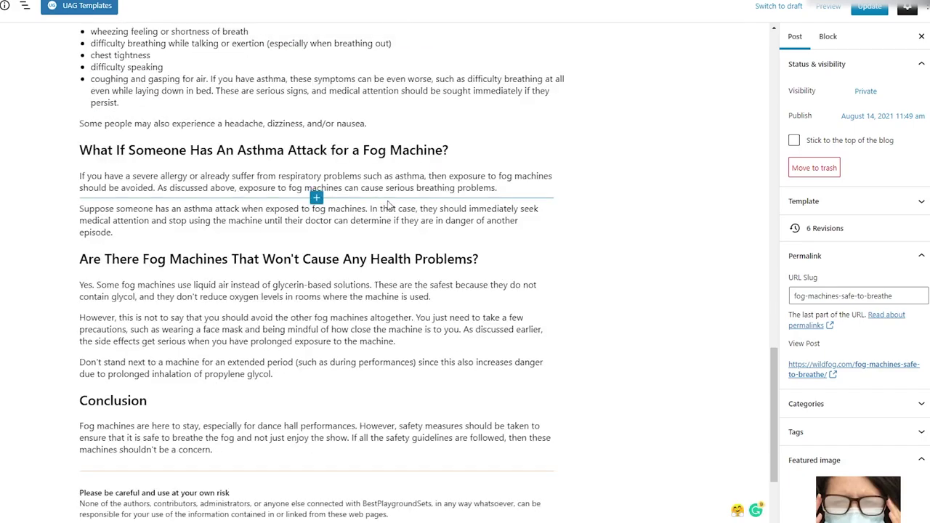
triple_click(184, 125)
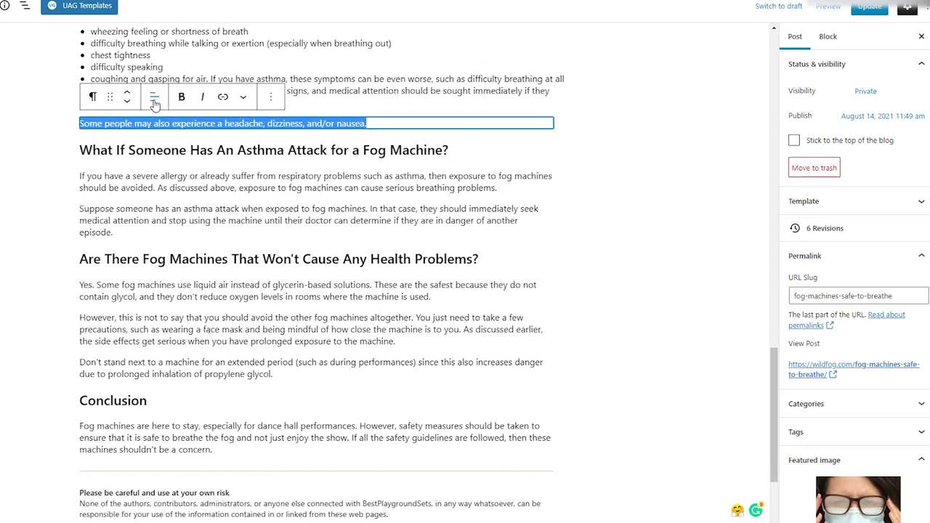
left_click(203, 96)
left_click(265, 175)
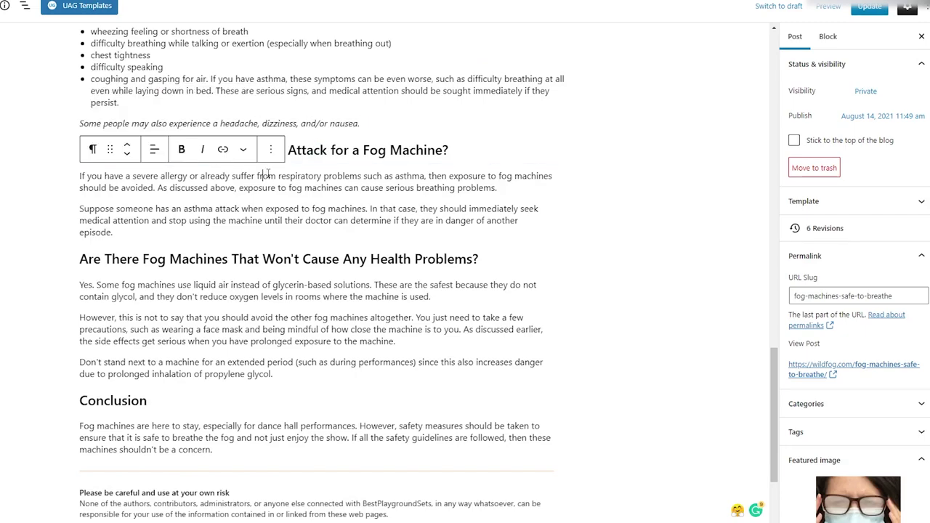
key("Up")
key("ctrl+a")
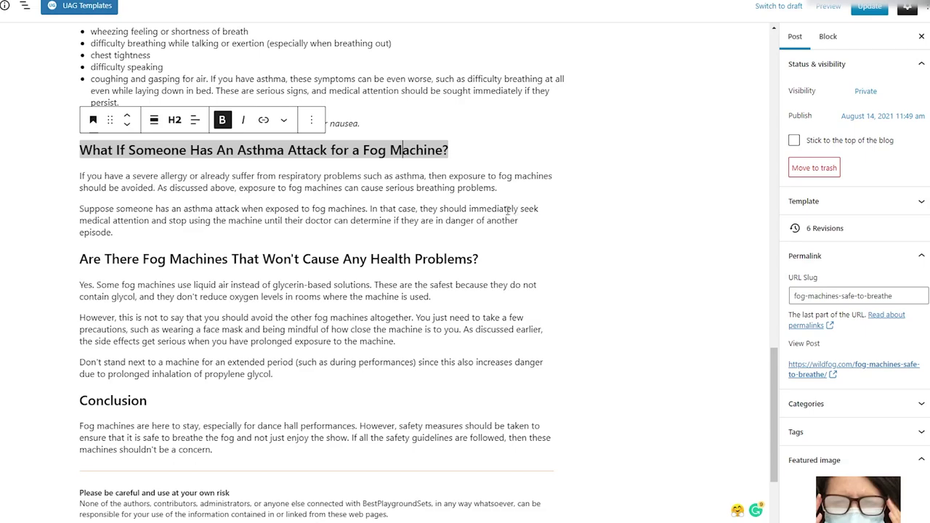
Step: Start new paragraphs at "As discussed earlier" in the health problems section and at "If all the safety guidelines are followed" in the conclusion
scroll(318, 204, "down", 3)
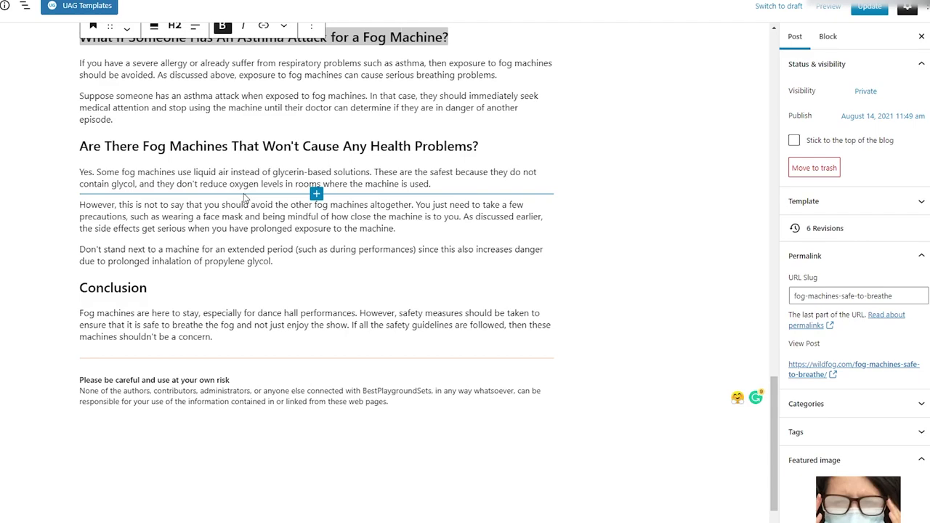
left_click(463, 216)
key("Return")
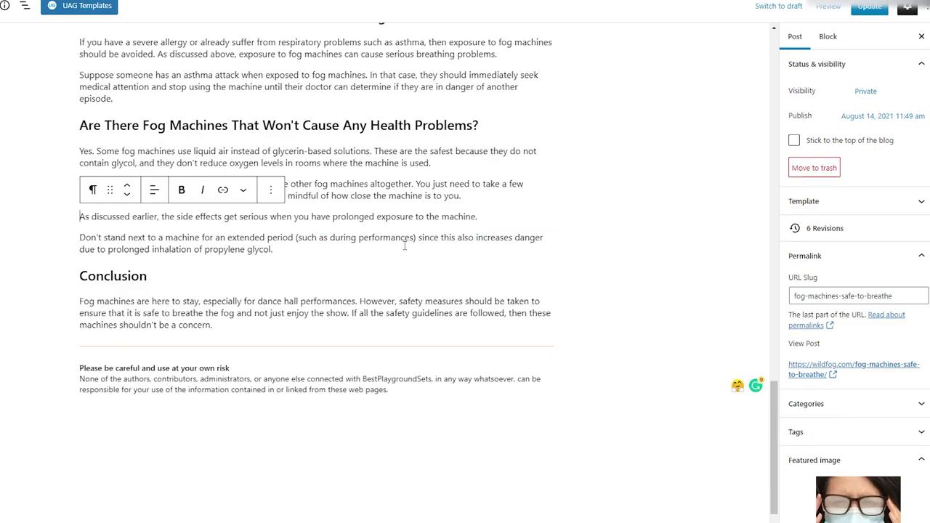
scroll(405, 246, "down", 1)
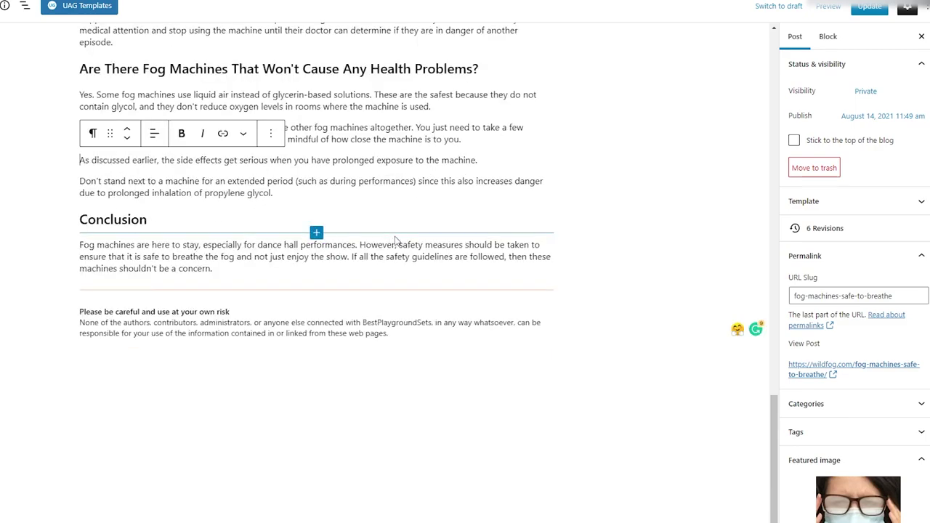
left_click(352, 258)
key("Return")
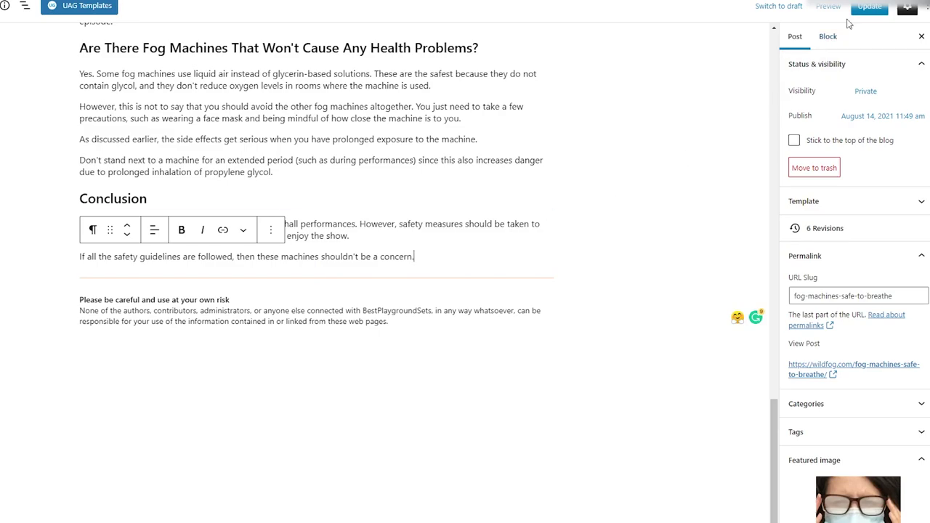
Step: Save the paragraph and emphasis changes to the post and review its intro, table of contents and first sections
left_click(870, 7)
left_click_drag(773, 440, 712, 63)
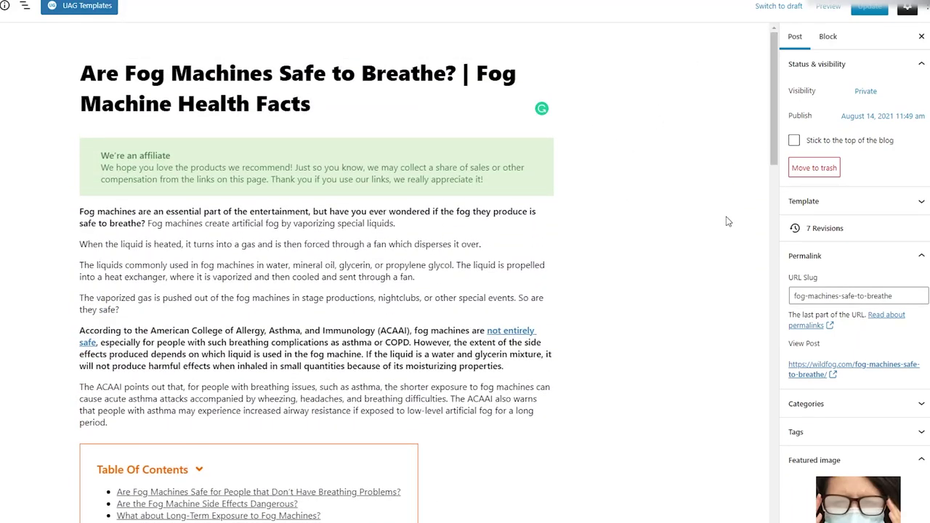
scroll(631, 223, "down", 2)
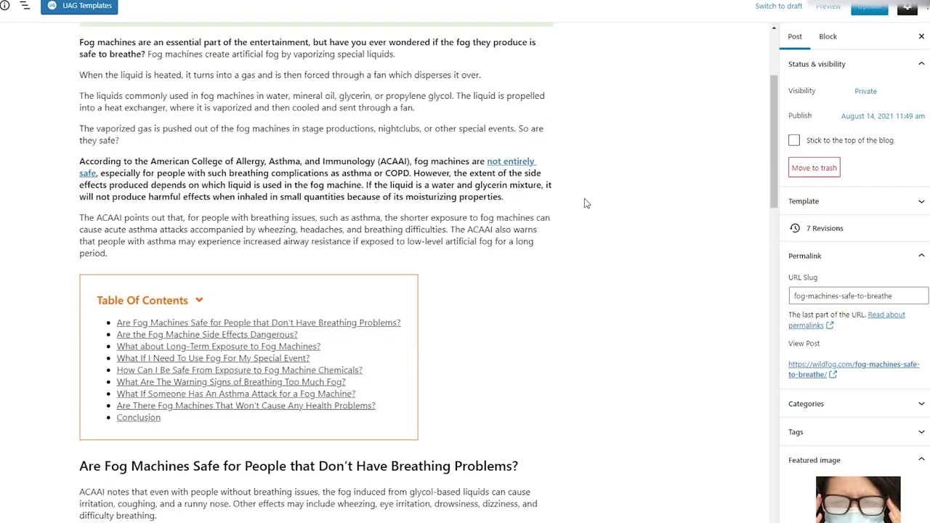
scroll(521, 174, "down", 4)
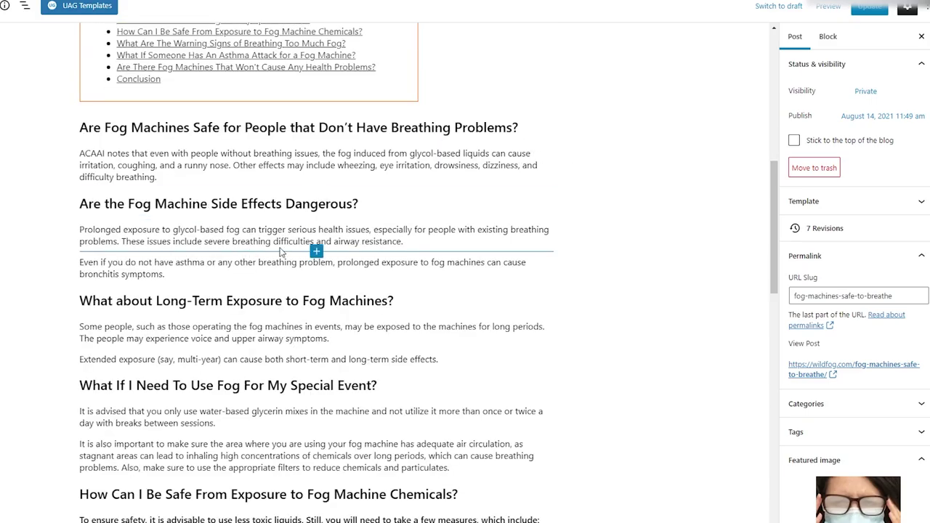
scroll(376, 179, "up", 2)
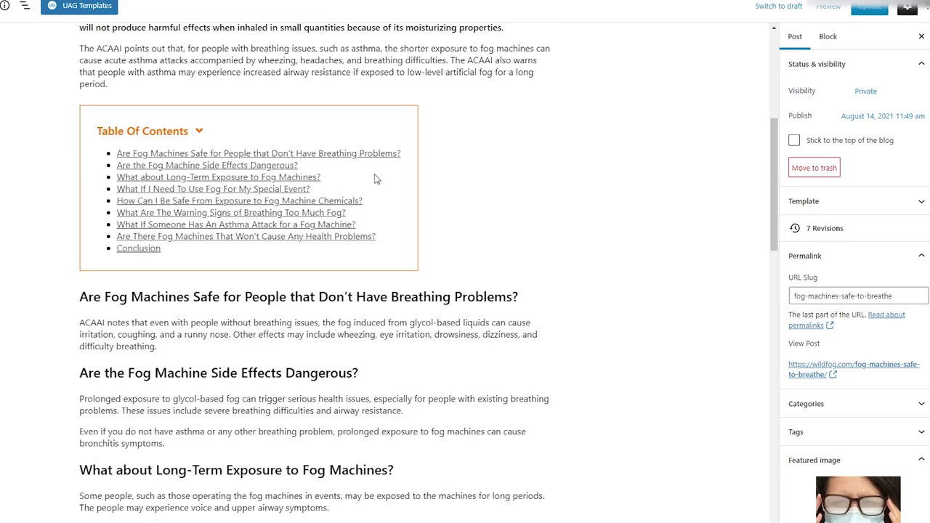
Step: Bold the paragraph beginning "Even if you do not have asthma" in the side effects section
scroll(376, 178, "down", 3)
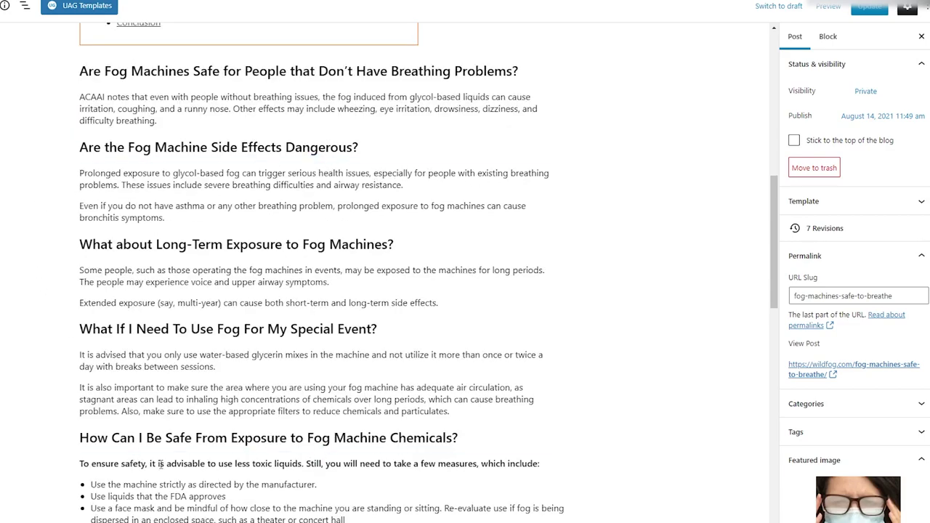
mouse_move(168, 229)
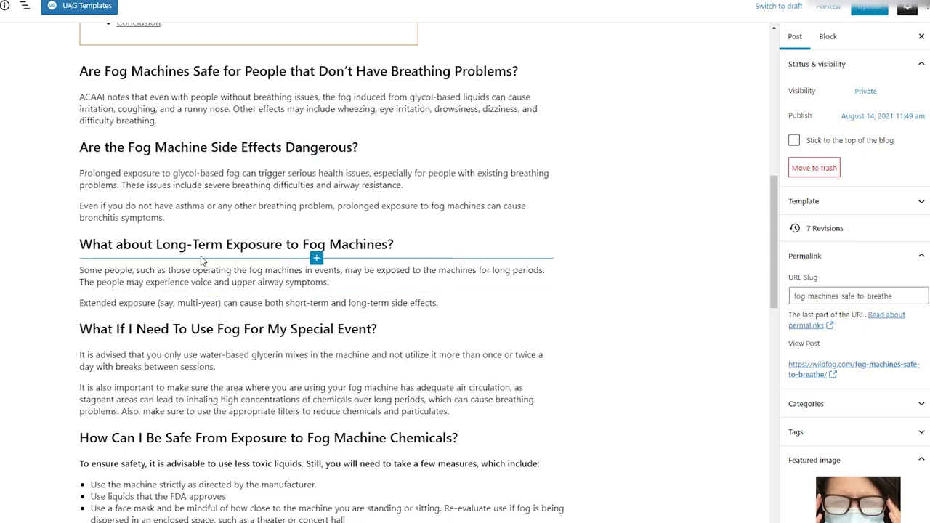
triple_click(231, 211)
left_click(183, 182)
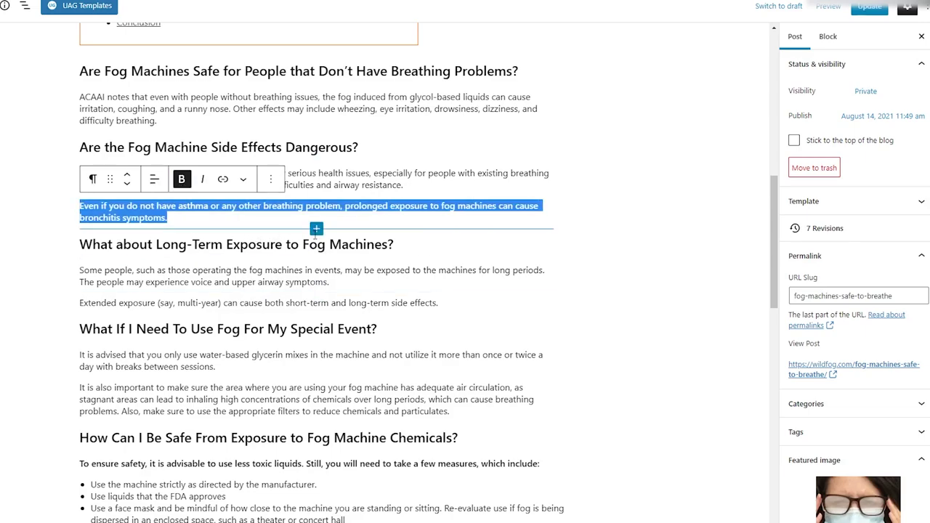
left_click(398, 218)
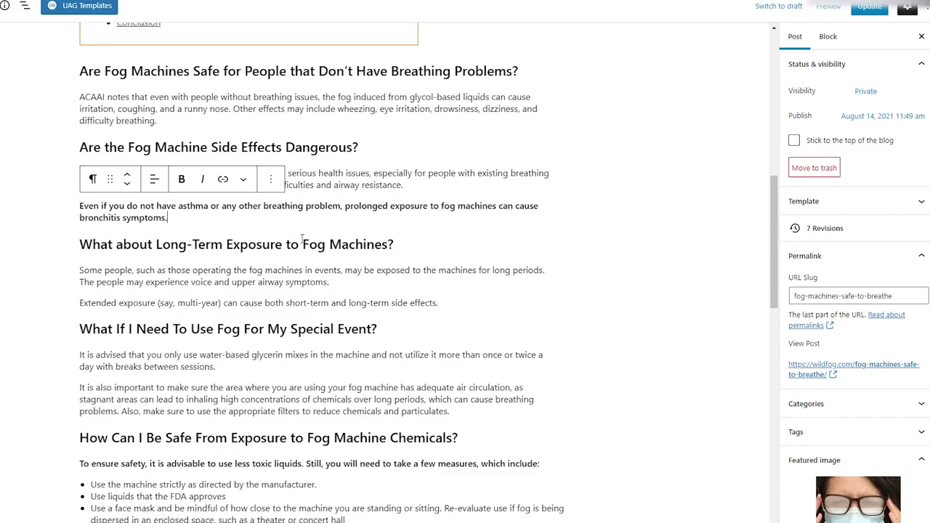
Step: Bold the paragraph beginning "Yes. Some fog machines use liquid air" under the heading about machines that won't cause health problems
scroll(303, 239, "down", 2)
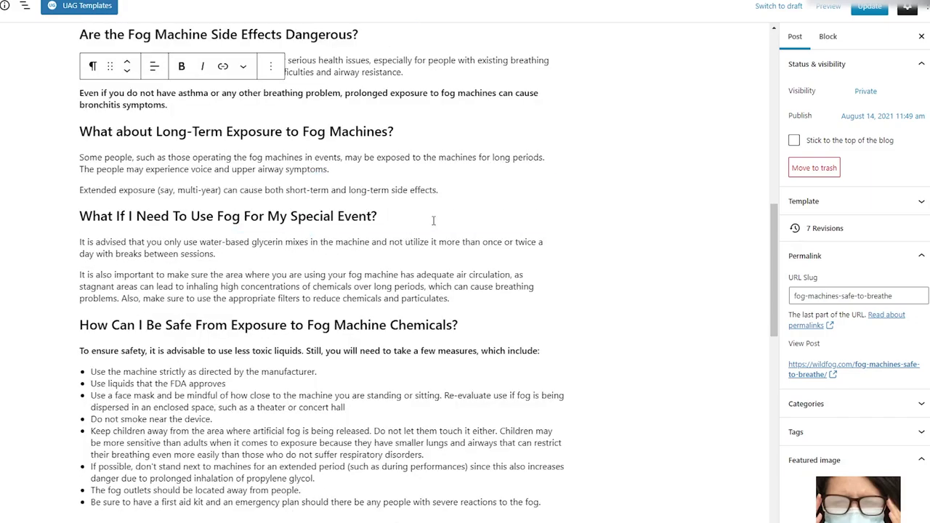
scroll(394, 217, "down", 6)
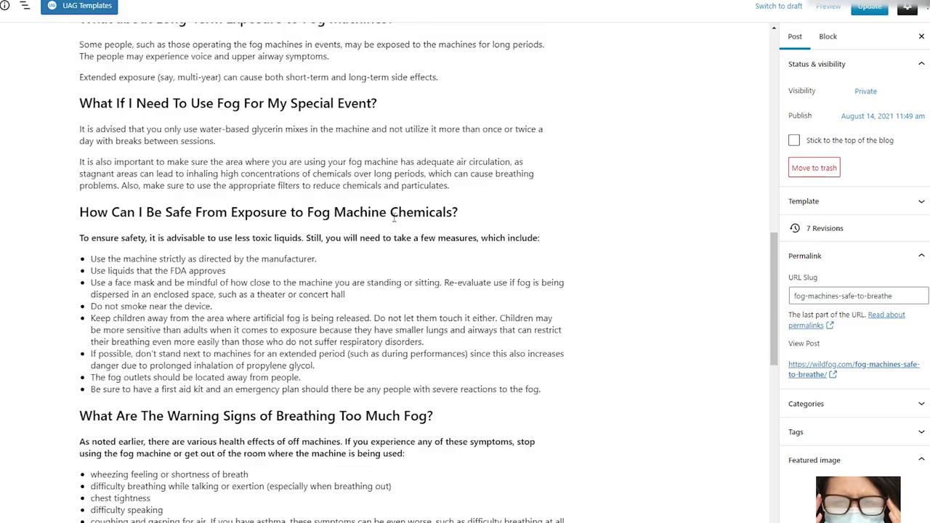
scroll(135, 232, "down", 5)
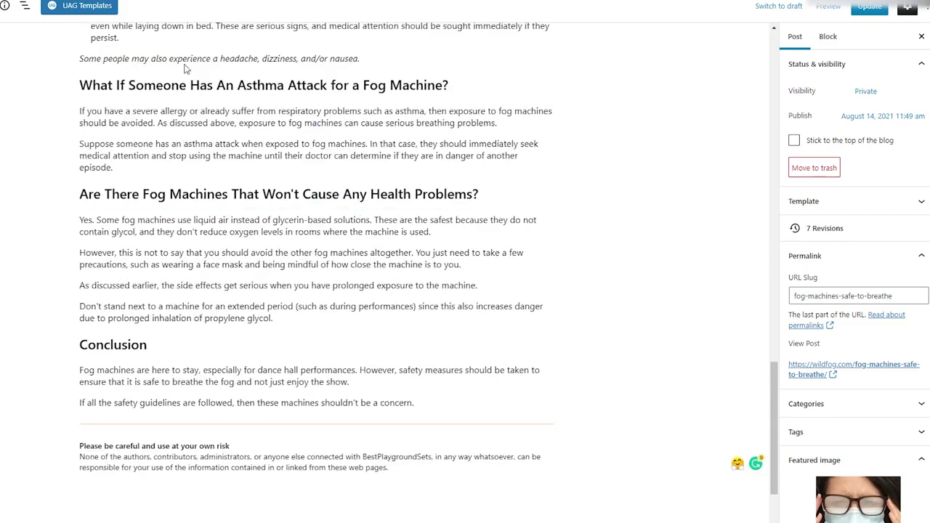
scroll(232, 78, "up", 2)
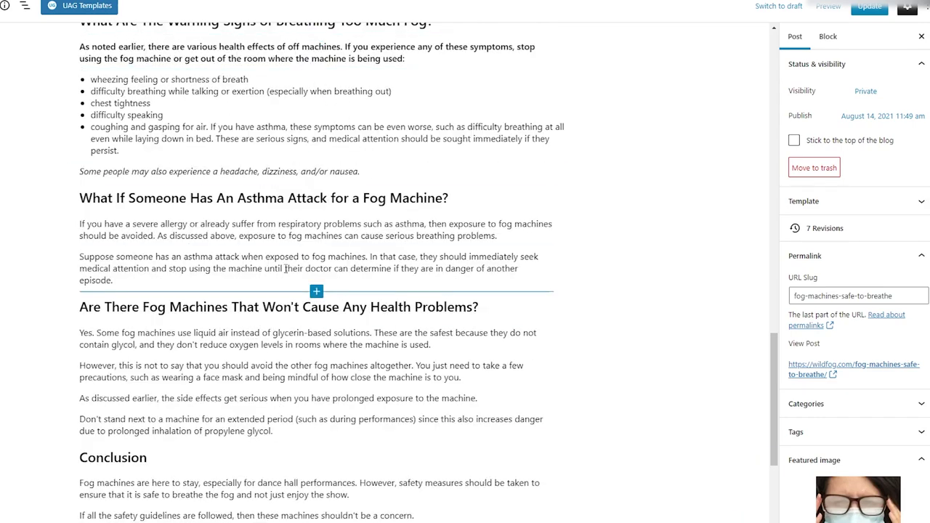
double_click(209, 341)
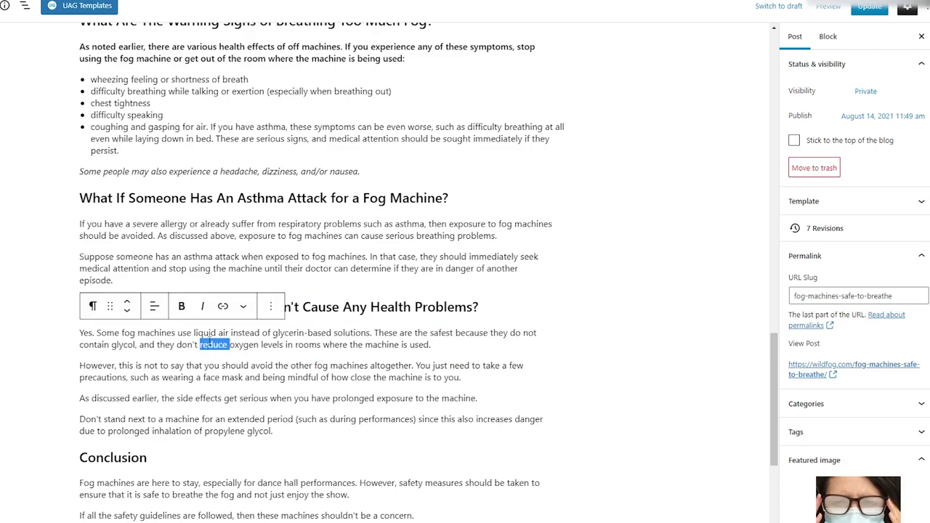
triple_click(208, 335)
left_click(181, 306)
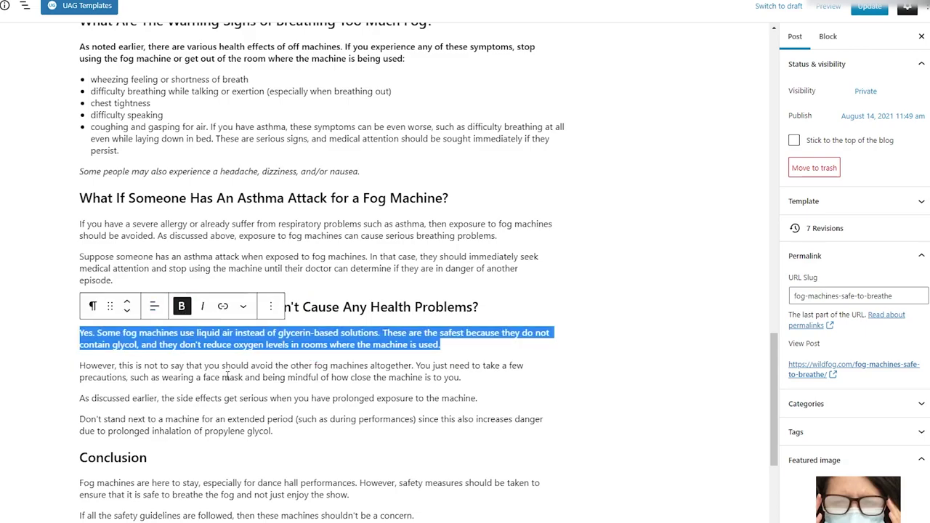
left_click(222, 377)
triple_click(404, 333)
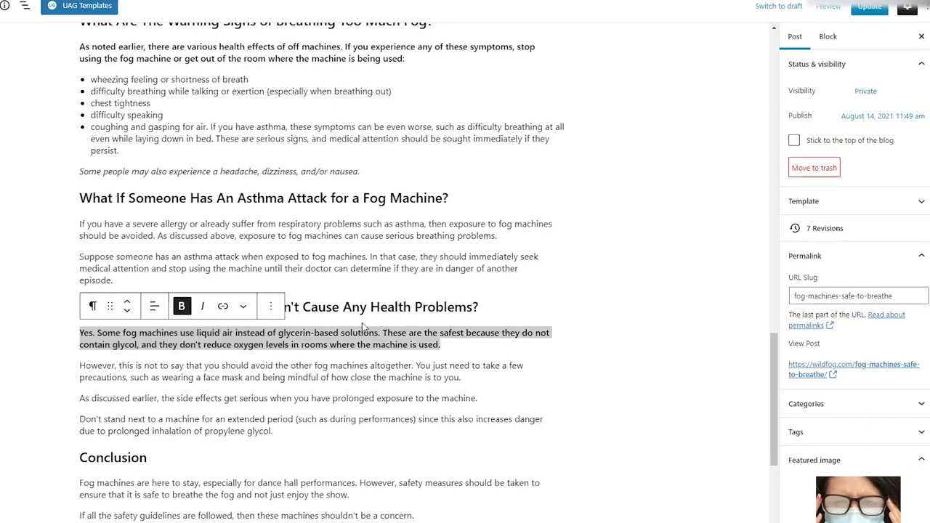
left_click(487, 300)
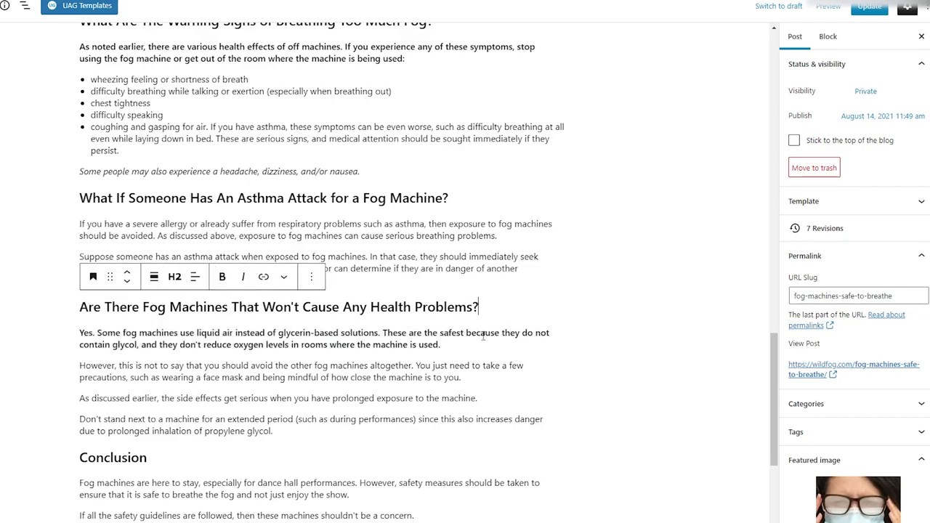
Step: Bold the closing sentence of the conclusion, "If all the safety guidelines are followed, then these machines shouldn't be a concern."
scroll(470, 319, "down", 2)
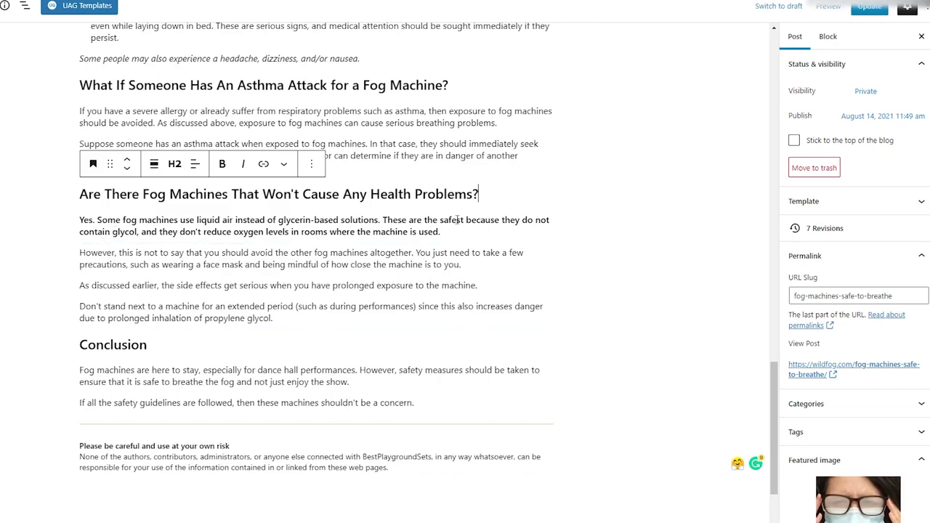
triple_click(232, 402)
left_click(181, 376)
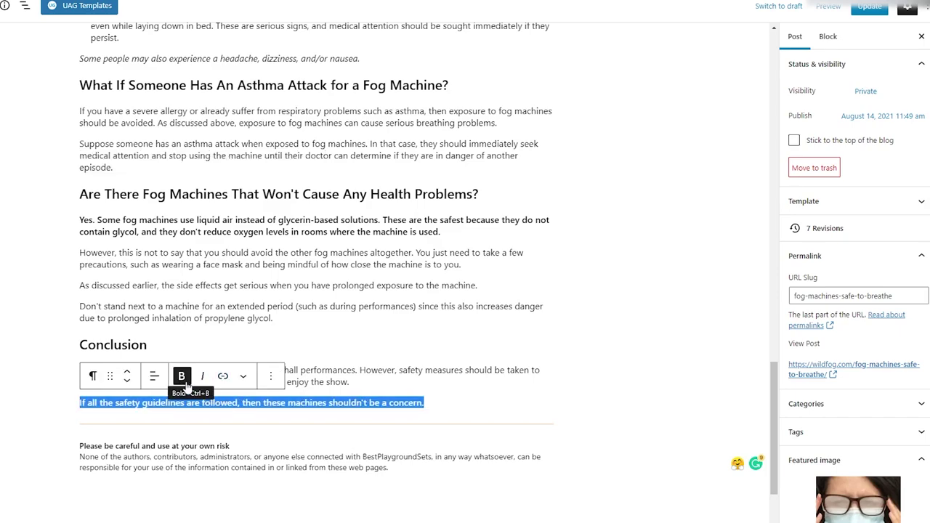
left_click(465, 401)
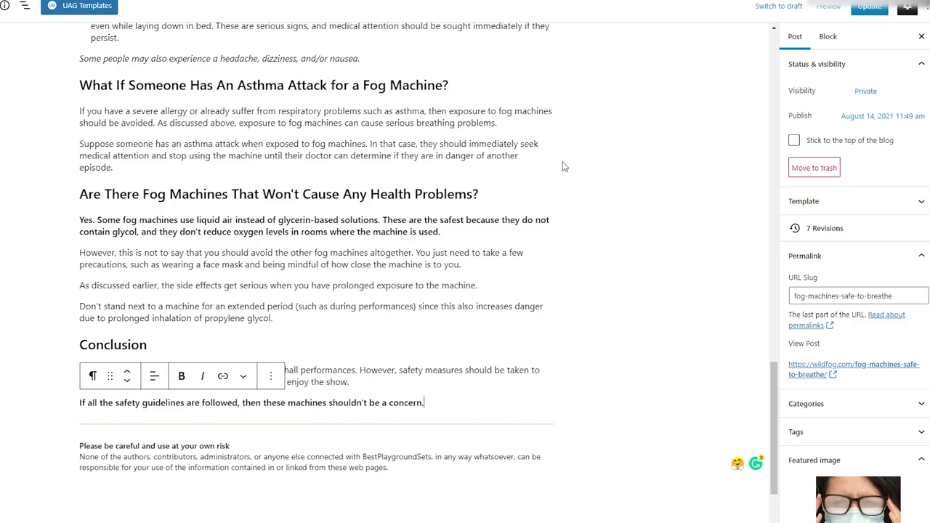
Step: Check the post back up to its title and update it with the newly bolded paragraphs
scroll(562, 167, "up", 15)
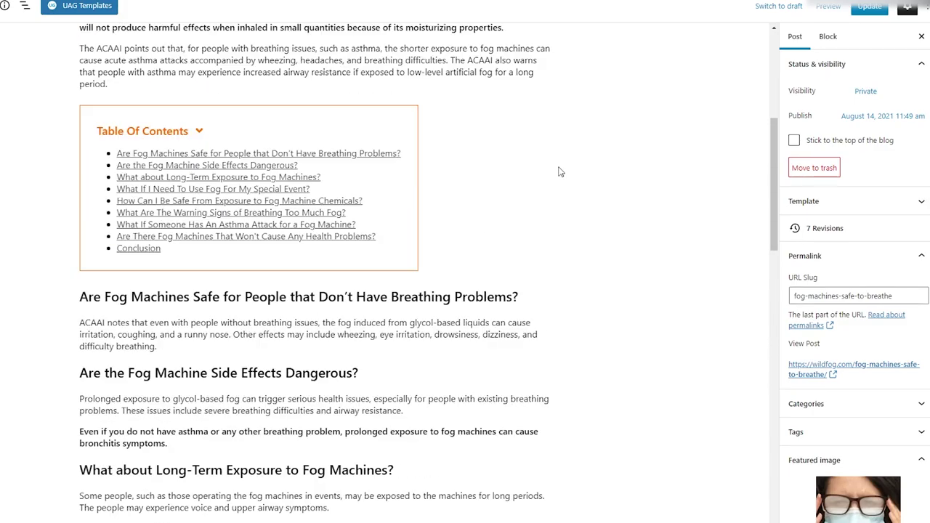
scroll(559, 171, "up", 5)
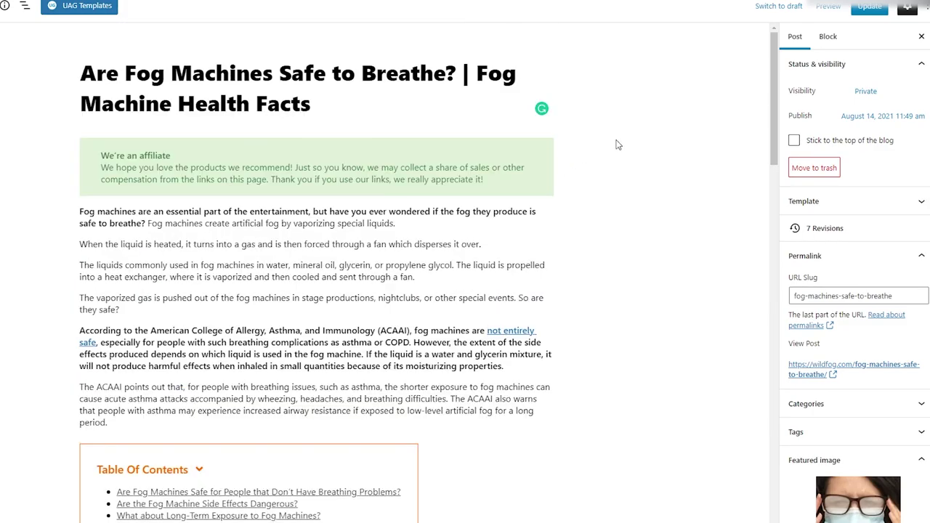
left_click(869, 7)
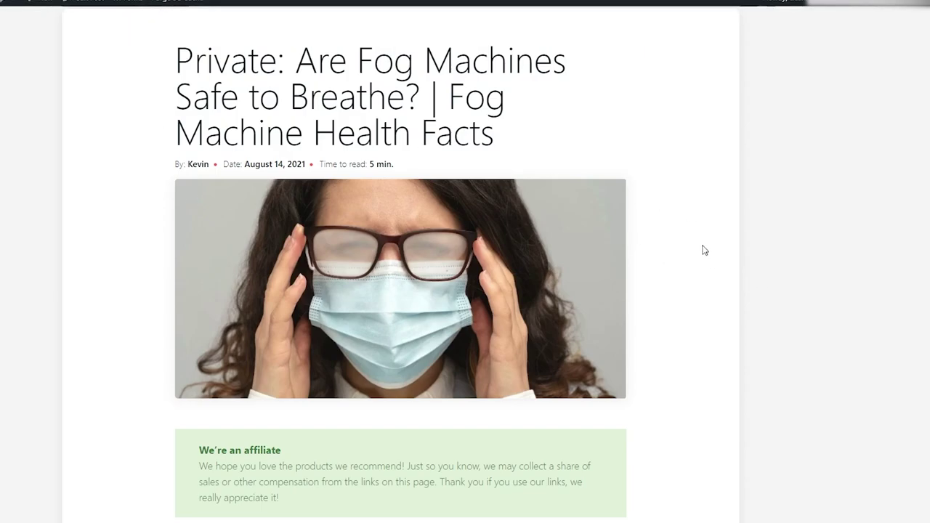
Step: Review the post's opening paragraphs and collapse and re-expand its table of contents
scroll(703, 250, "down", 5)
scroll(703, 249, "down", 1)
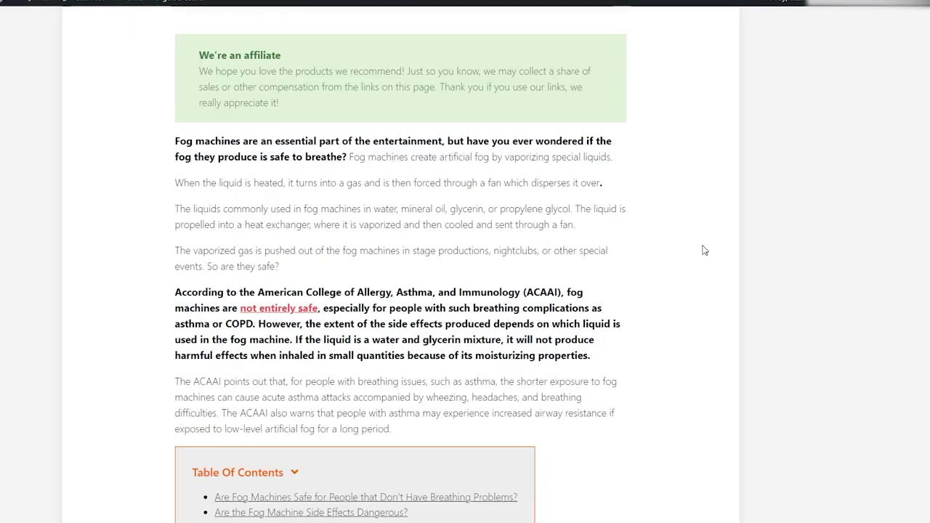
scroll(710, 269, "down", 3)
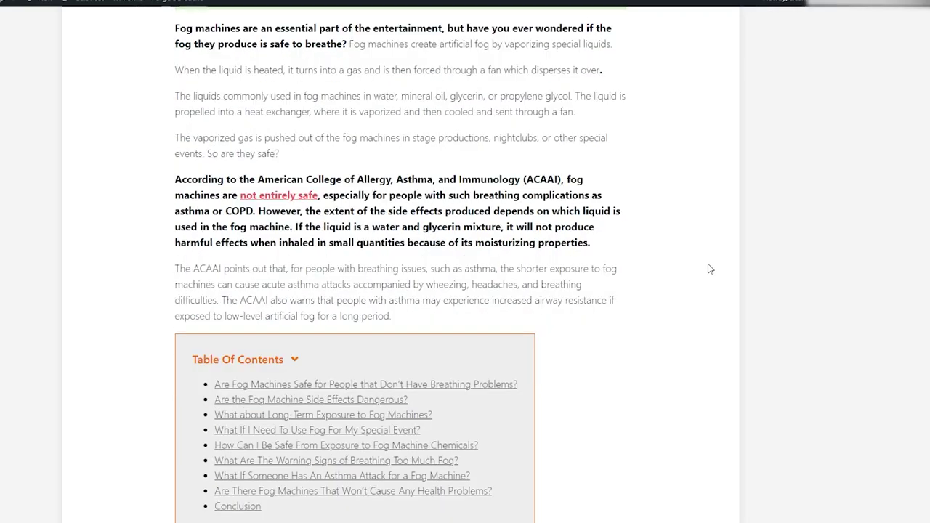
left_click(298, 304)
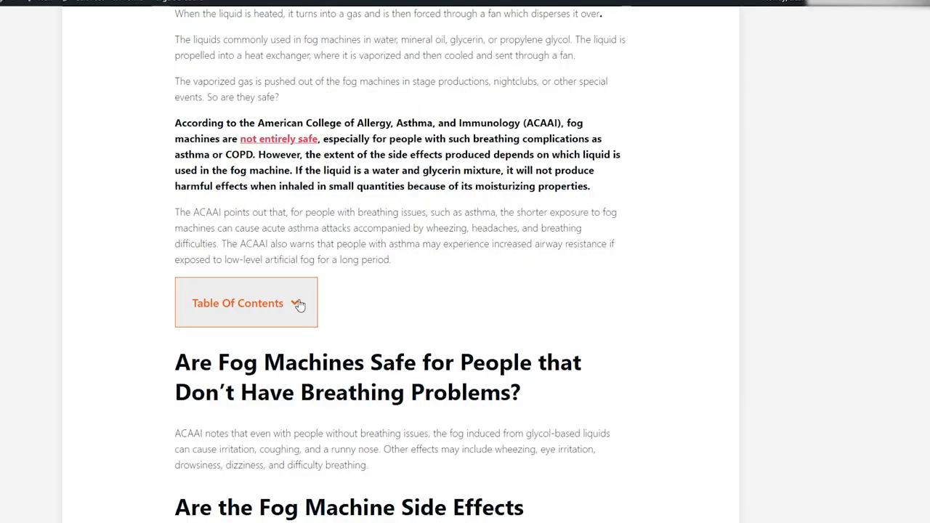
left_click(298, 304)
Step: Read through the formatted sections from the first H2 heading to the conclusion and the post footer
scroll(681, 270, "down", 3)
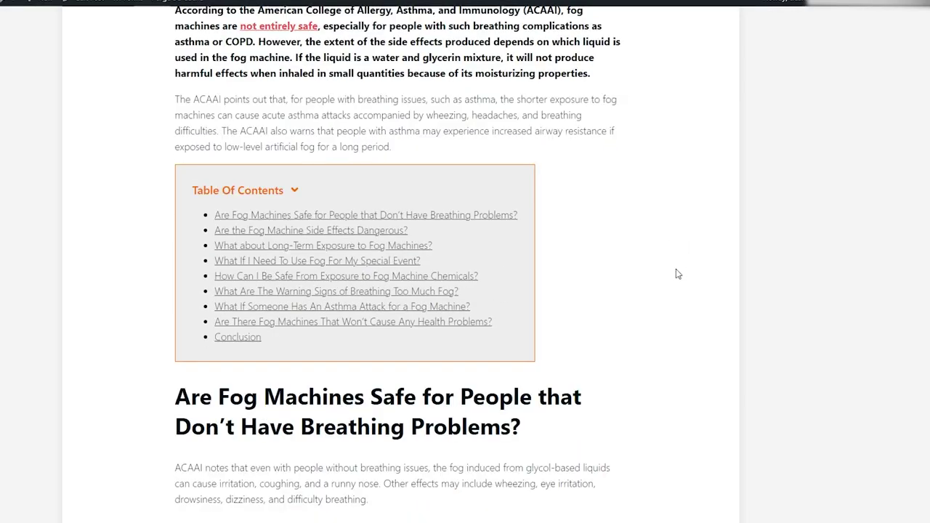
scroll(675, 274, "down", 3)
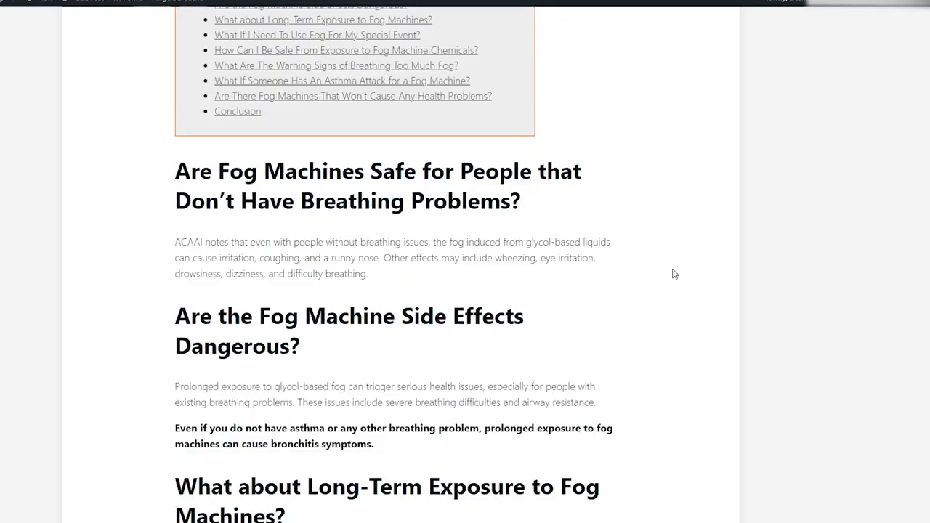
scroll(674, 274, "down", 2)
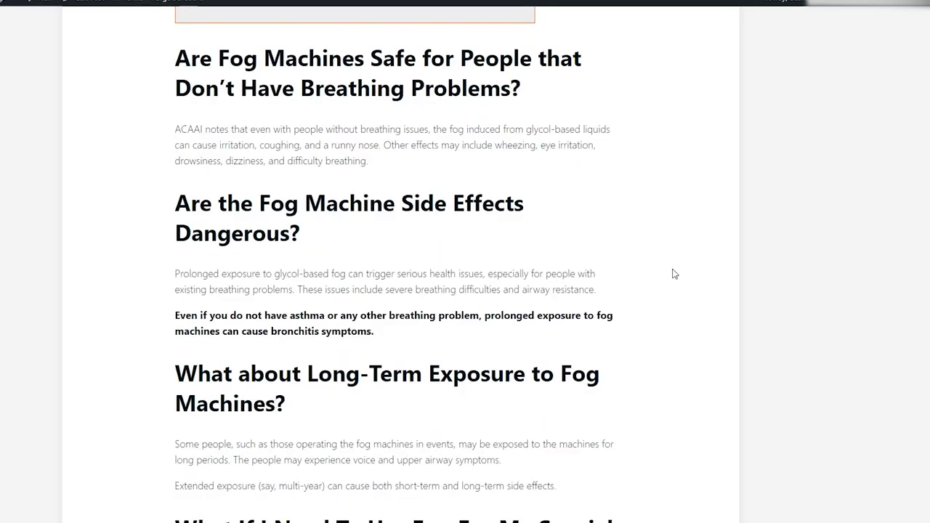
scroll(674, 274, "down", 2)
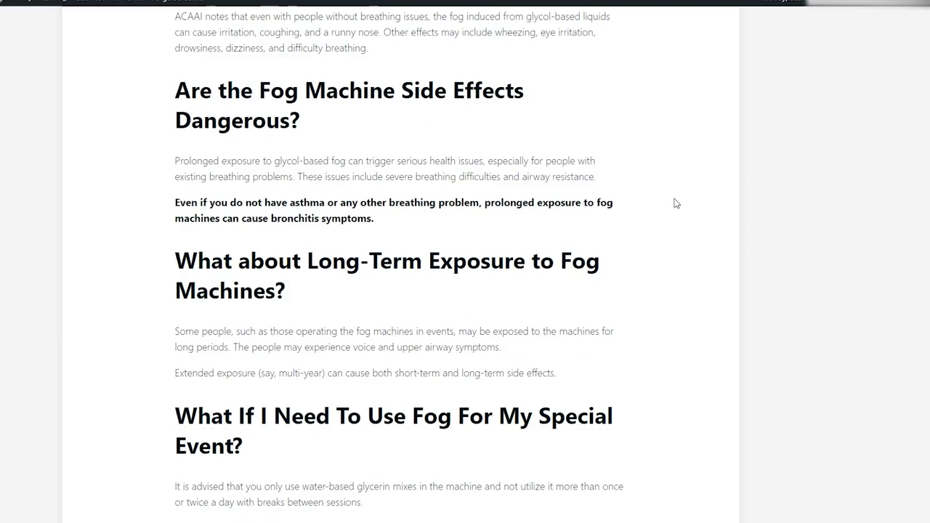
scroll(665, 317, "down", 3)
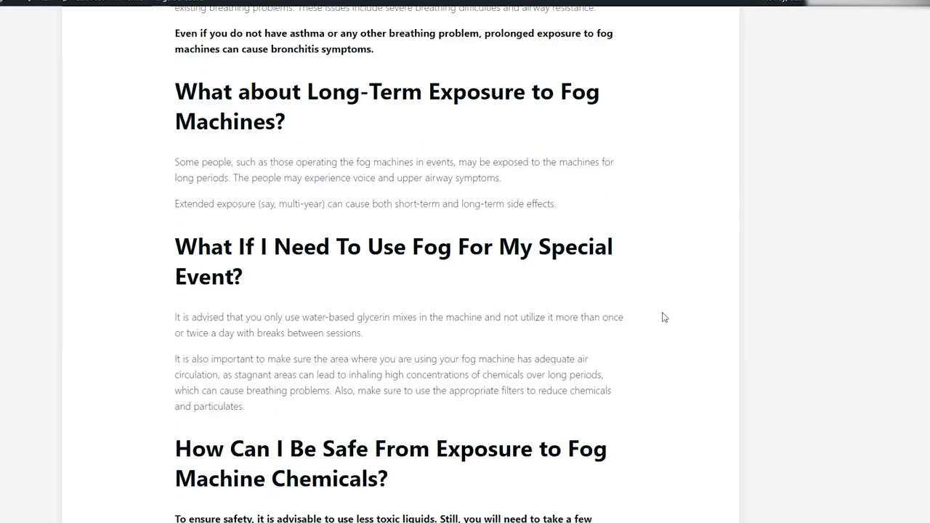
scroll(664, 317, "down", 2)
scroll(664, 317, "down", 3)
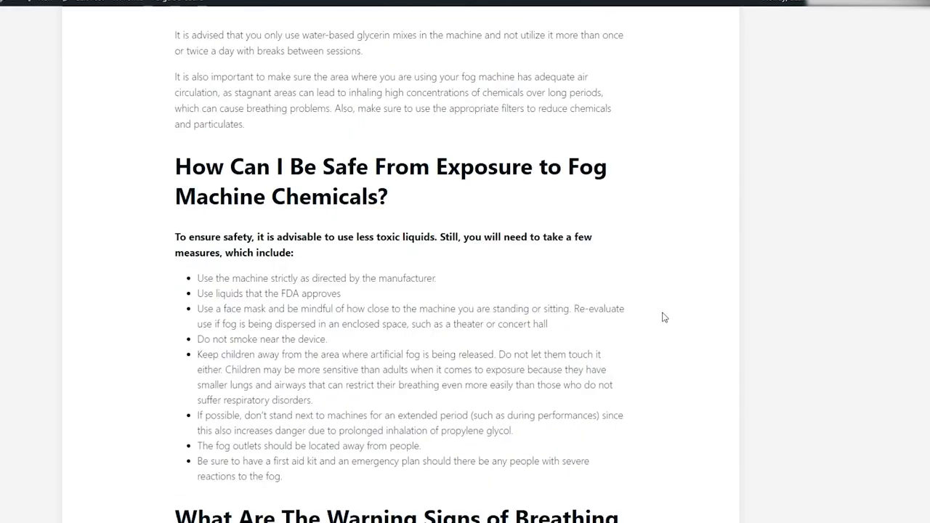
scroll(696, 310, "down", 6)
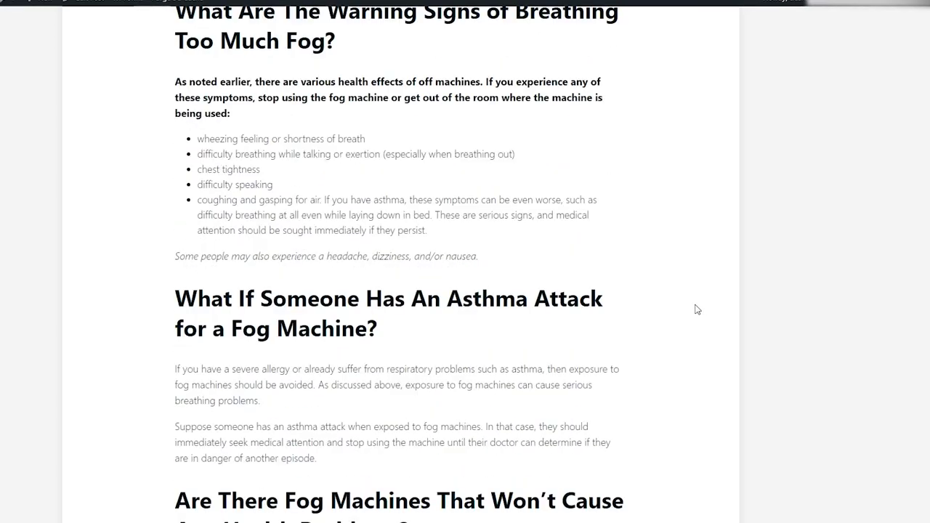
scroll(696, 309, "down", 6)
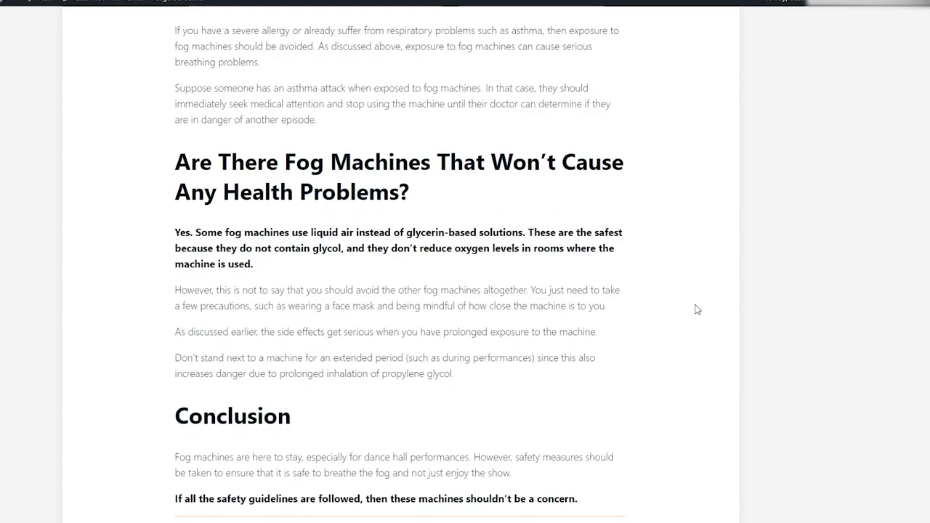
scroll(696, 310, "down", 3)
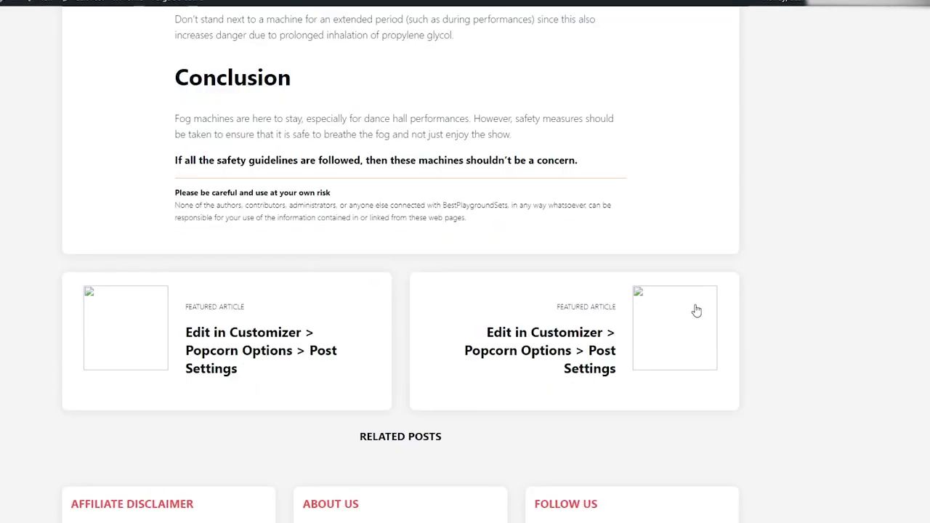
scroll(696, 310, "up", 4)
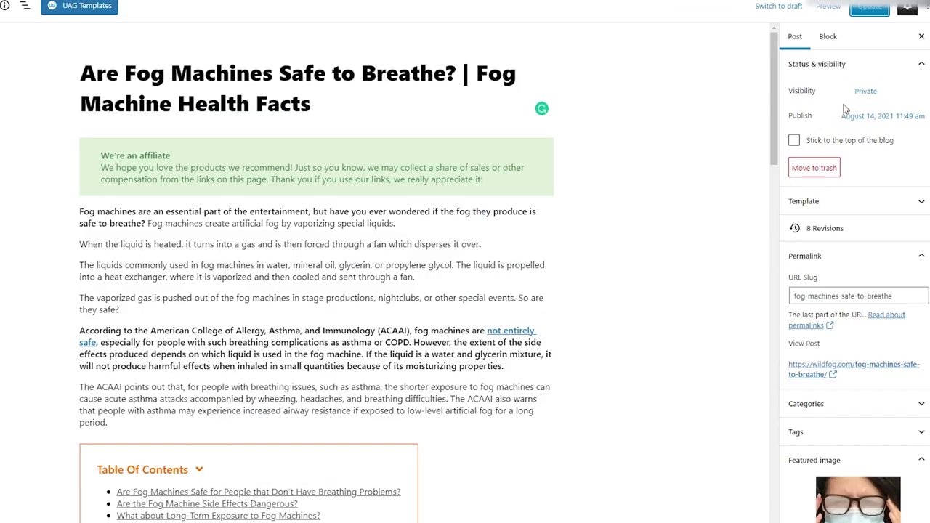
Step: Set the fog machine post's visibility to Public and update the post
left_click(865, 92)
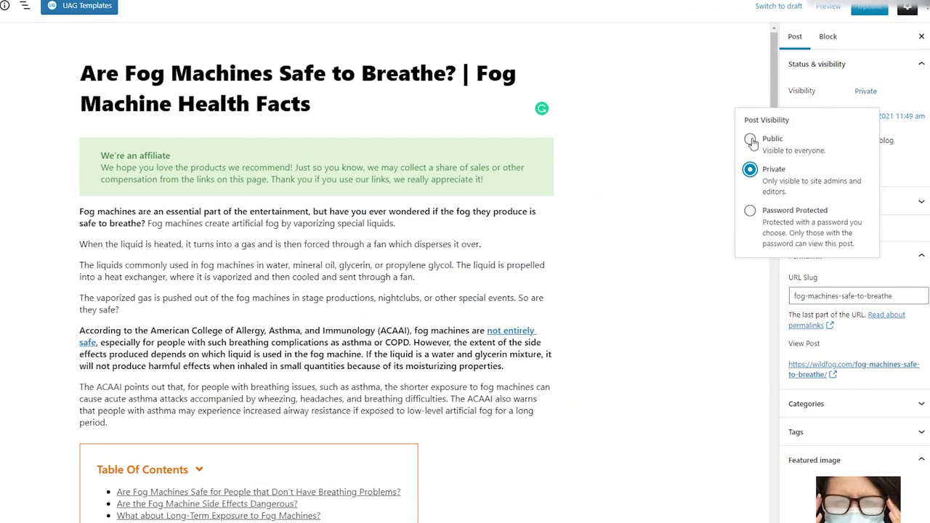
left_click(751, 141)
left_click(723, 76)
left_click(869, 8)
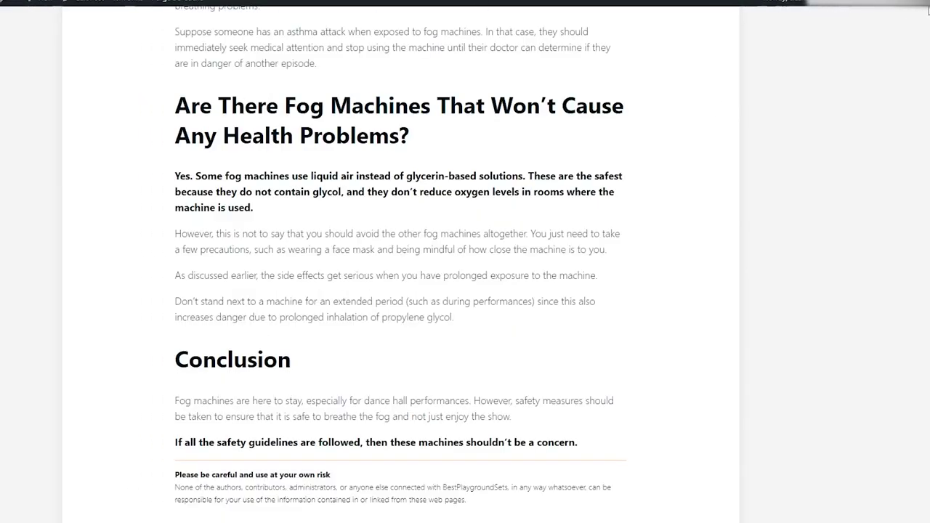
Step: Review the public version of the post from its title through the headings, lists and bold sentences
scroll(400, 261, "up", 20)
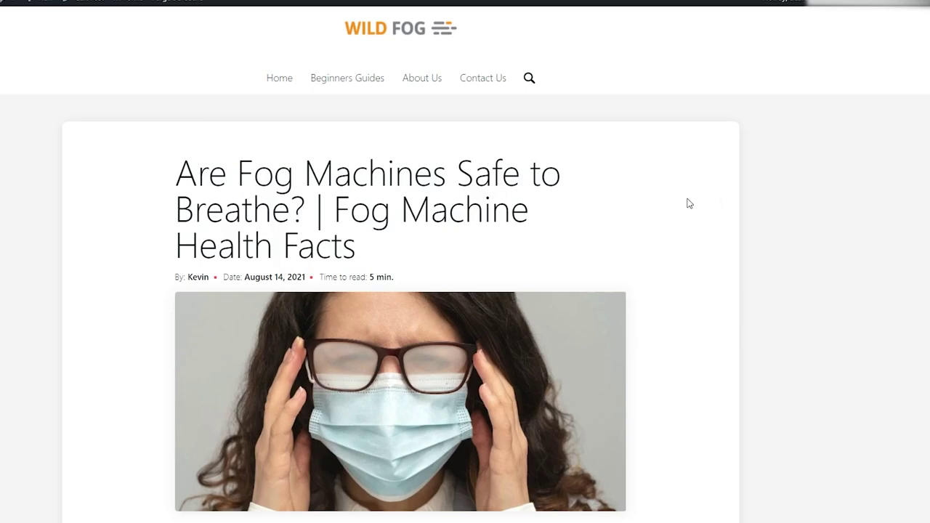
scroll(679, 202, "down", 3)
scroll(666, 198, "down", 3)
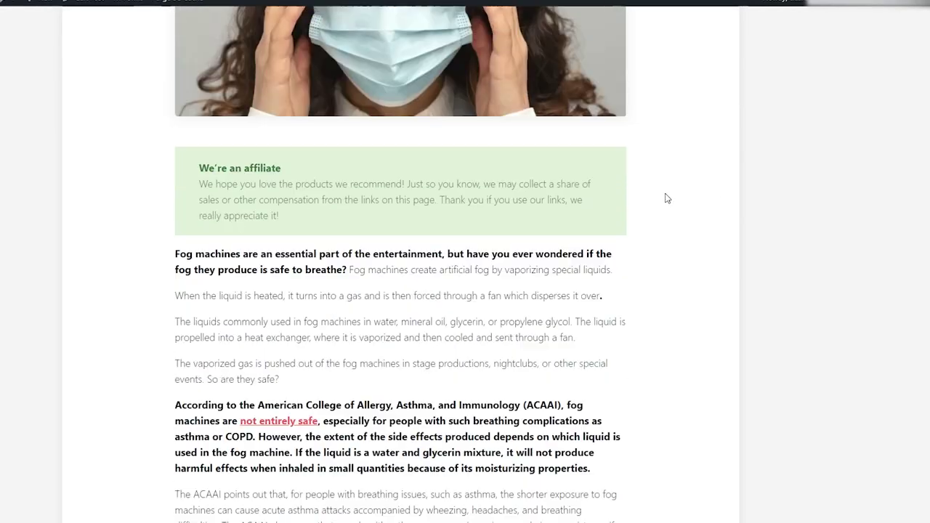
scroll(666, 201, "down", 3)
scroll(666, 205, "down", 3)
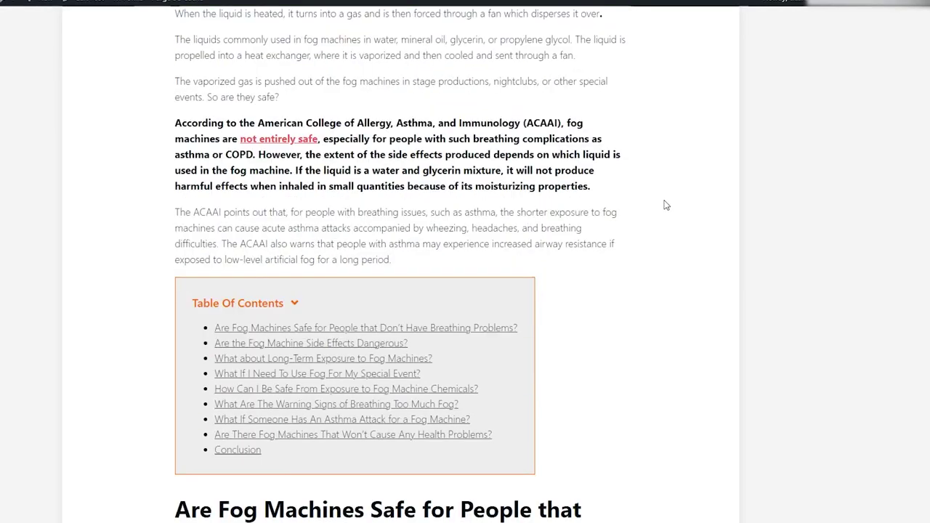
scroll(687, 229, "down", 3)
scroll(687, 229, "down", 3)
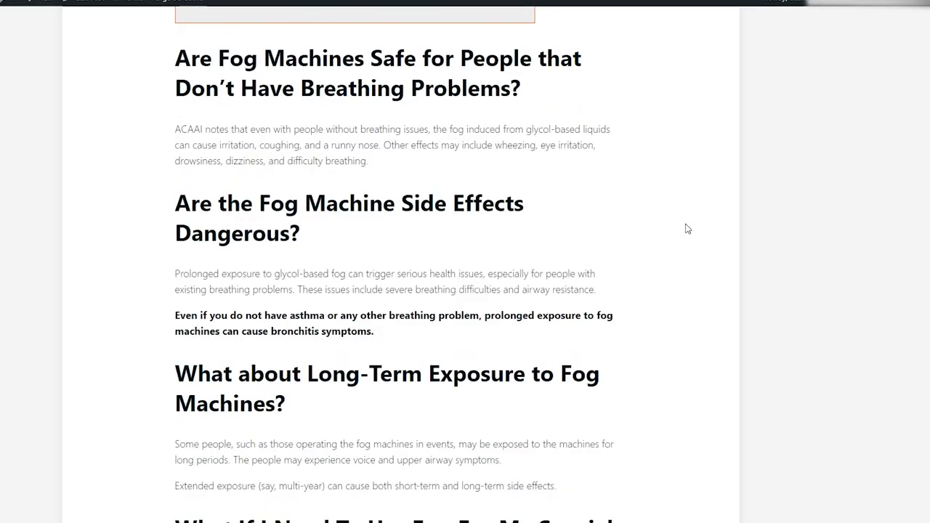
scroll(686, 229, "down", 3)
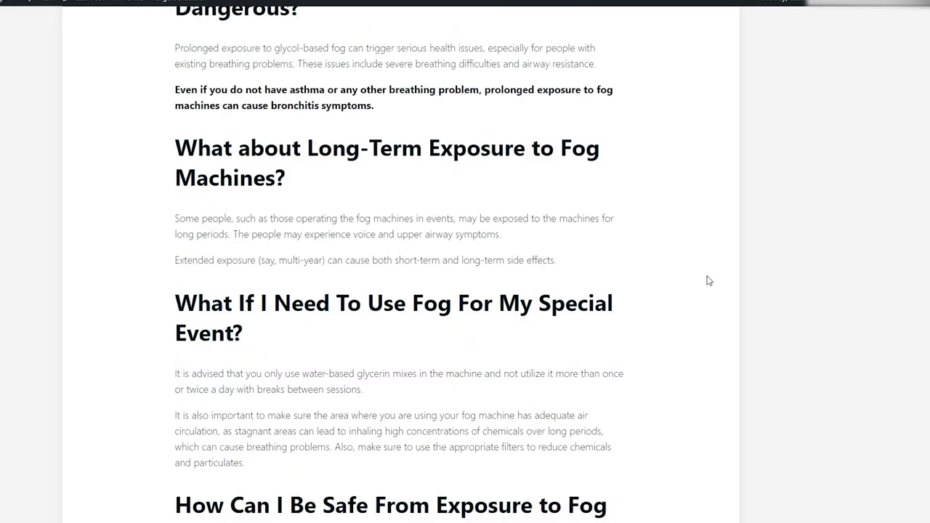
scroll(707, 278, "down", 3)
scroll(703, 273, "down", 5)
scroll(704, 273, "down", 4)
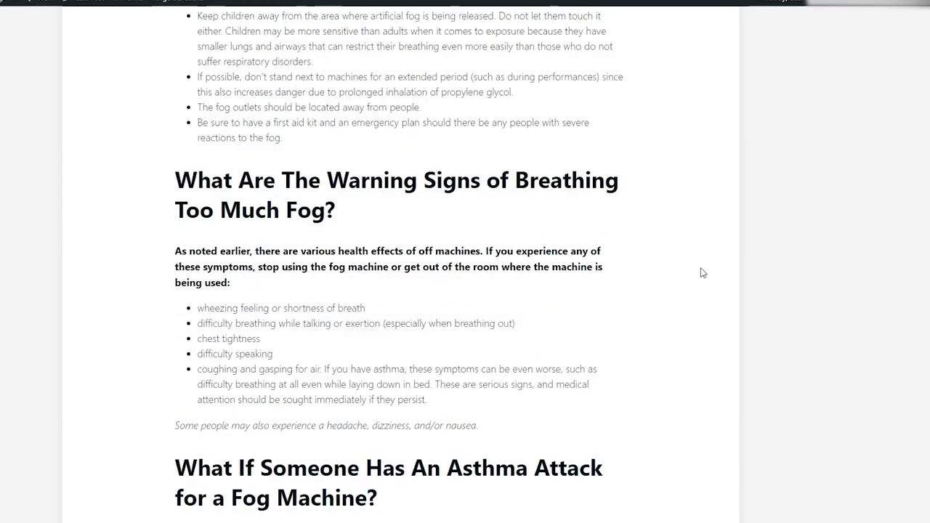
scroll(704, 273, "down", 4)
scroll(704, 273, "down", 5)
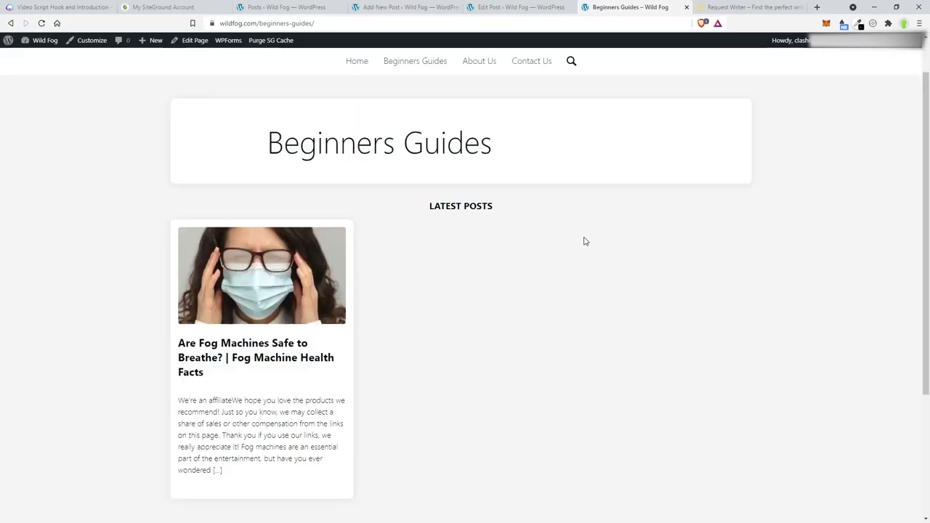
Step: Open the fog machine article from the Beginners Guides latest posts and look through it down to the related posts area
scroll(584, 240, "down", 2)
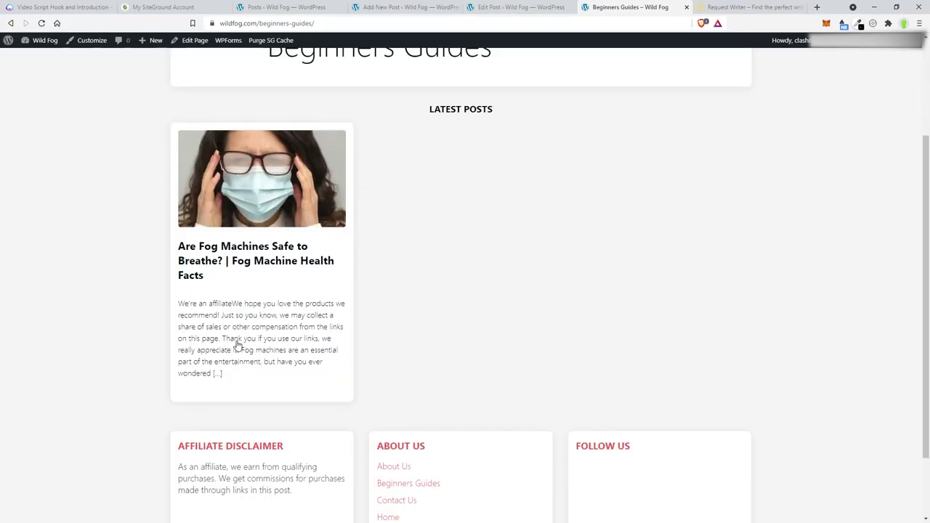
left_click_drag(210, 307, 250, 348)
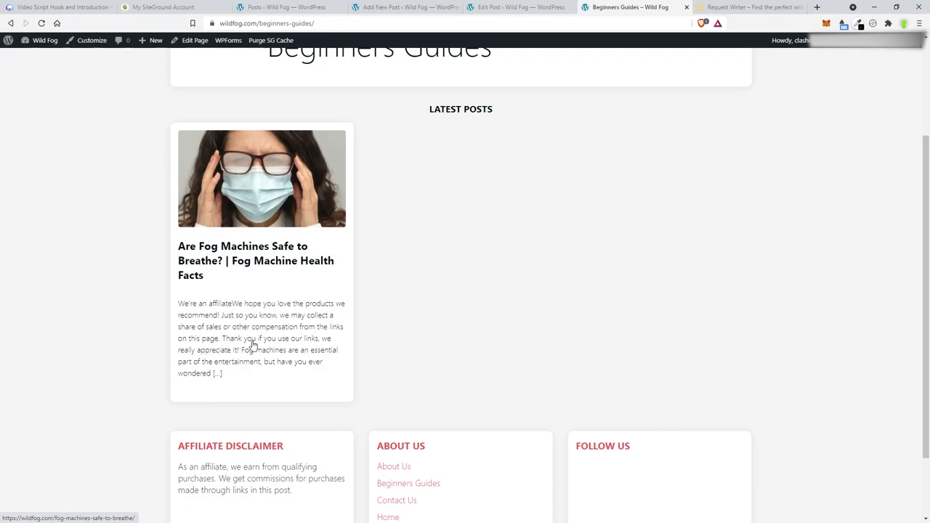
left_click(271, 195)
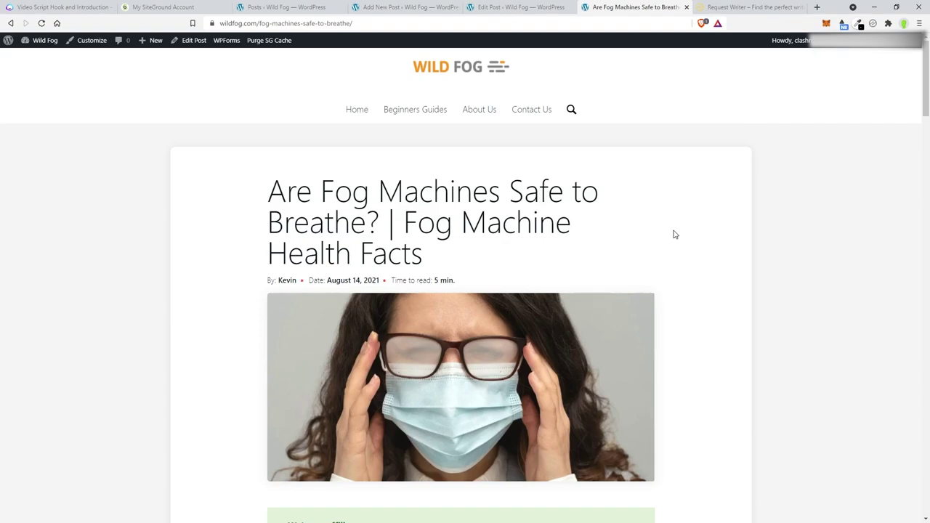
scroll(675, 234, "down", 4)
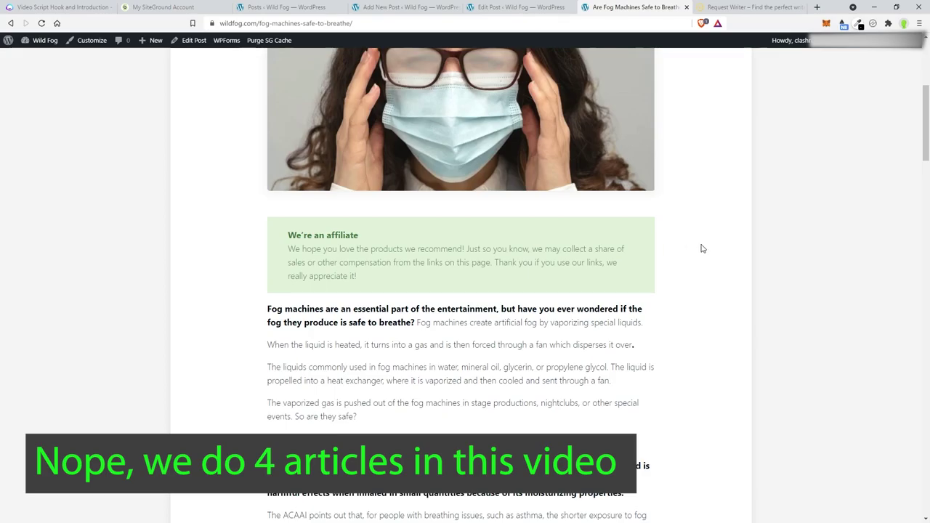
scroll(649, 330, "down", 6)
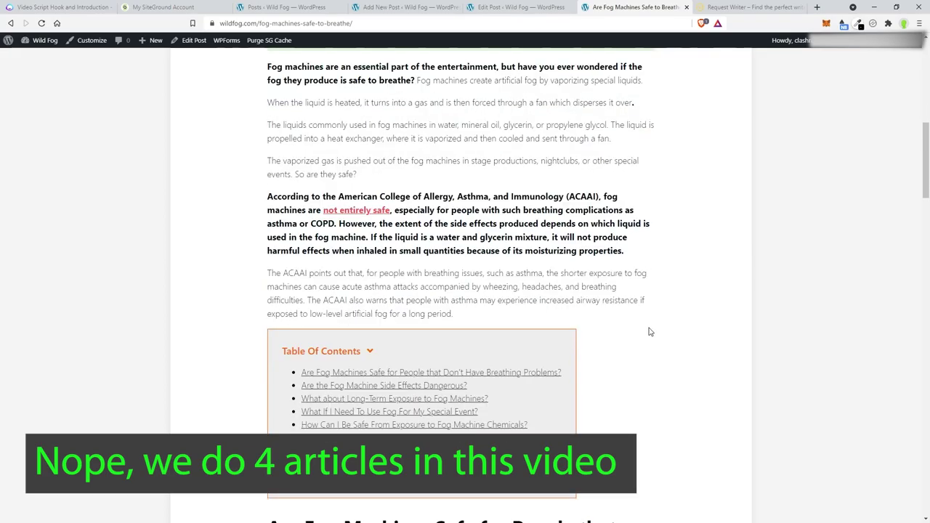
scroll(640, 328, "down", 20)
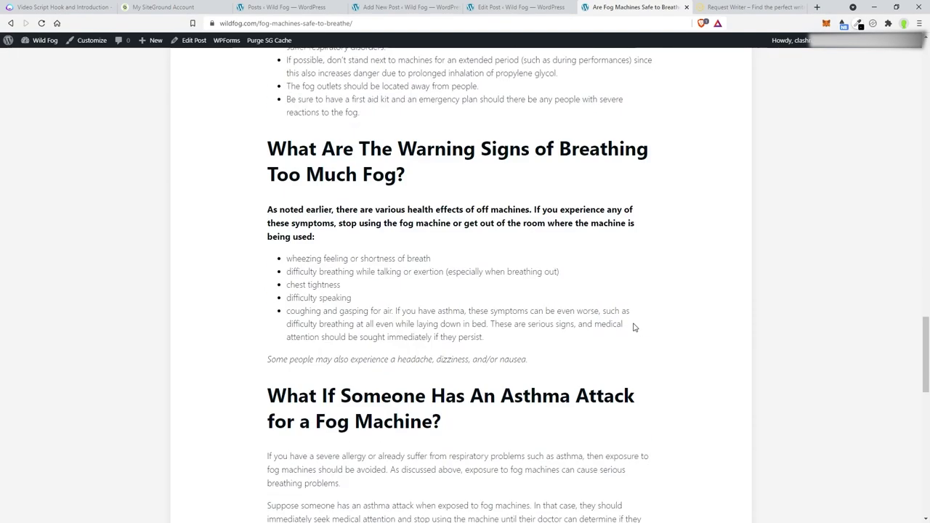
scroll(633, 327, "down", 3)
scroll(633, 327, "down", 3)
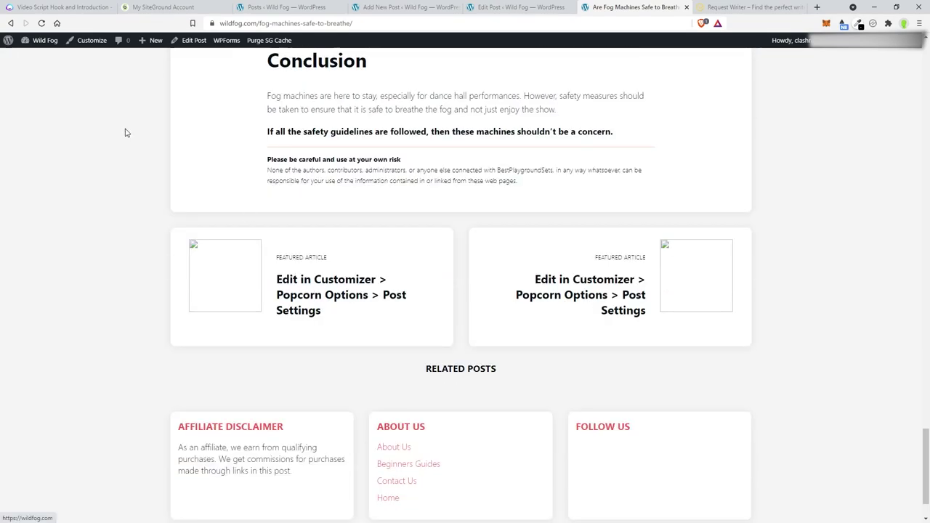
Step: Disable post navigation and related posts in the Popcorn theme's post settings and publish the customization
left_click(92, 41)
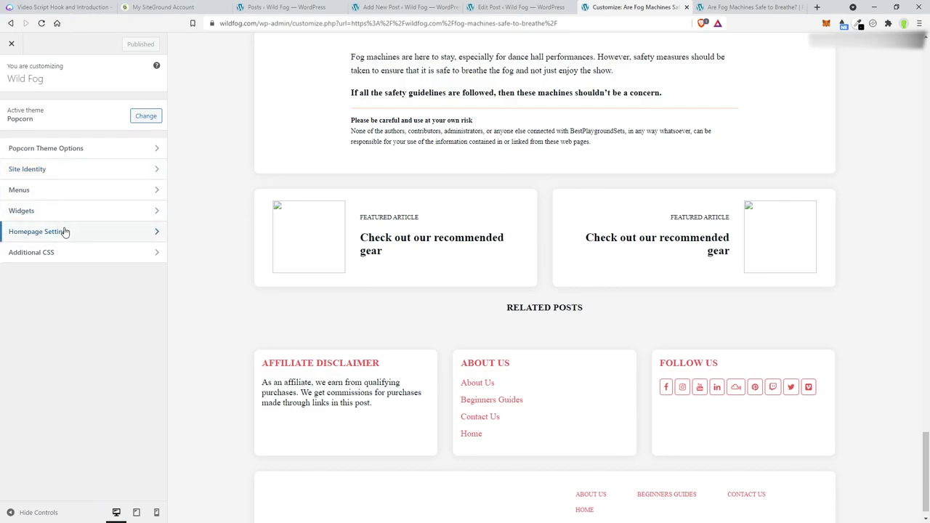
left_click(108, 149)
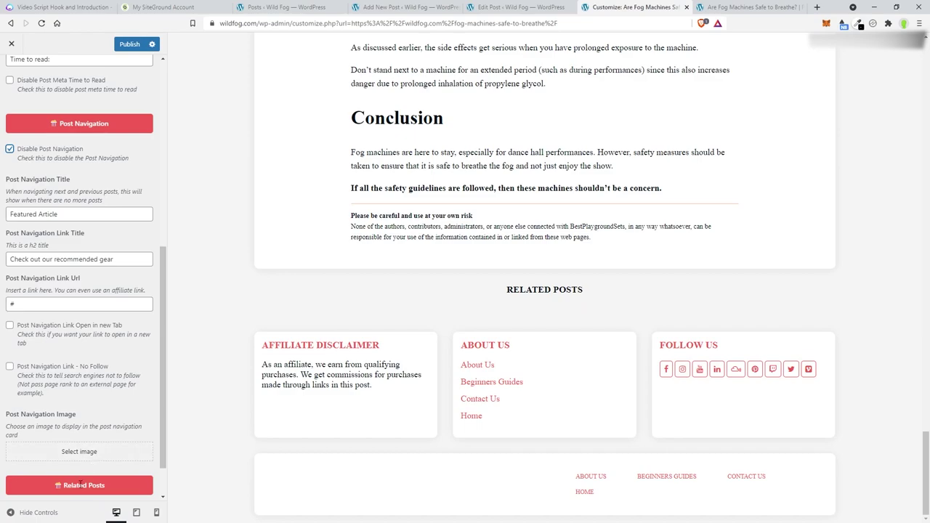
scroll(80, 485, "down", 1)
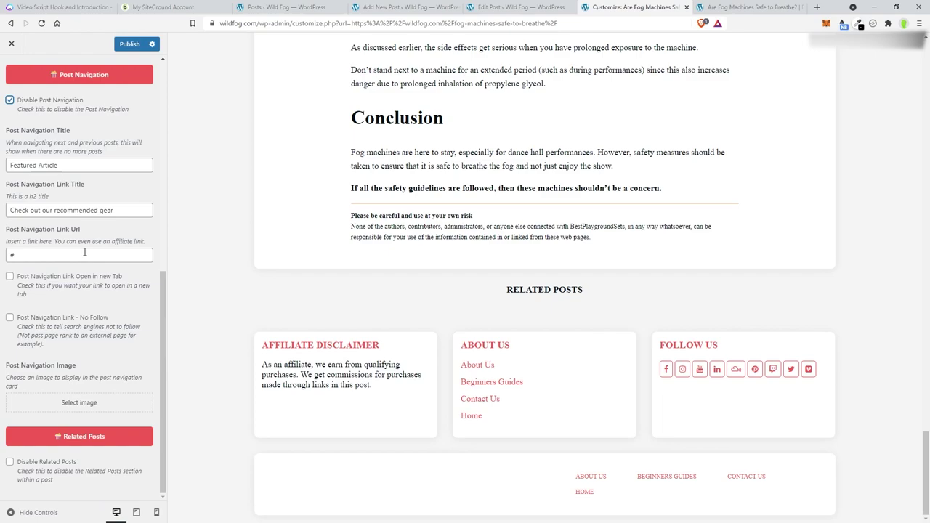
left_click(10, 462)
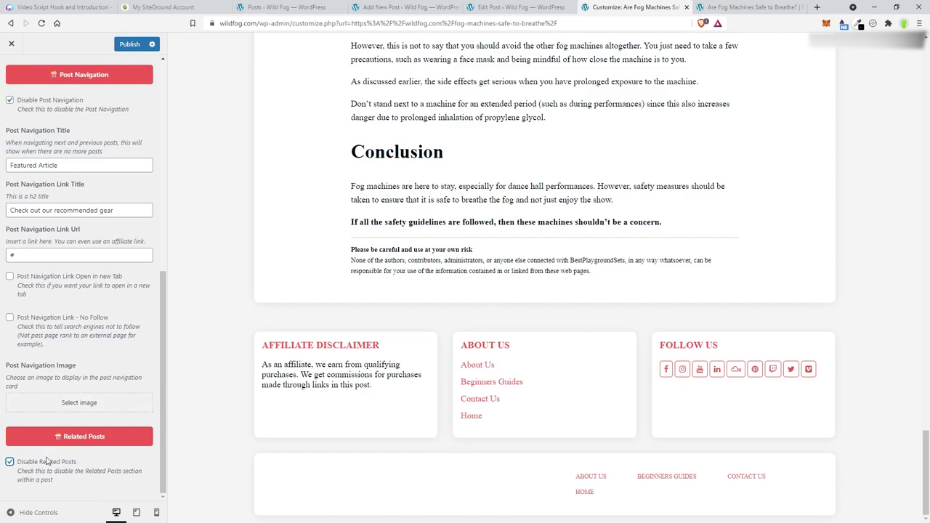
left_click(127, 45)
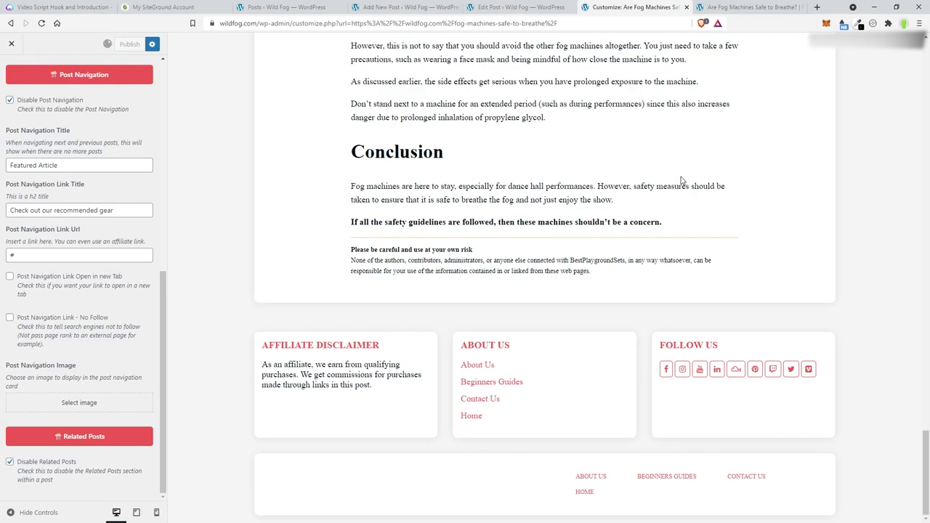
Step: In the fog machine post's editor, disallow comments and pingbacks & trackbacks in the discussion settings
left_click(510, 9)
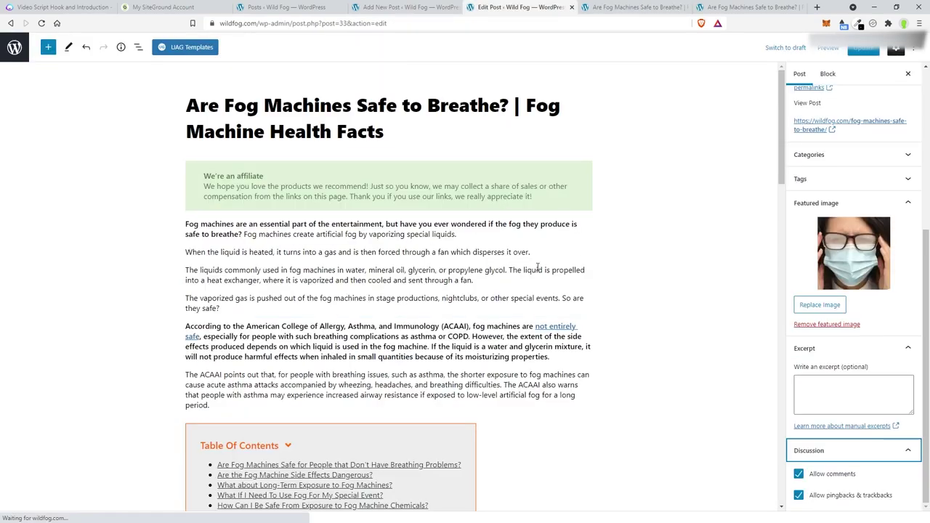
left_click(799, 496)
left_click(799, 474)
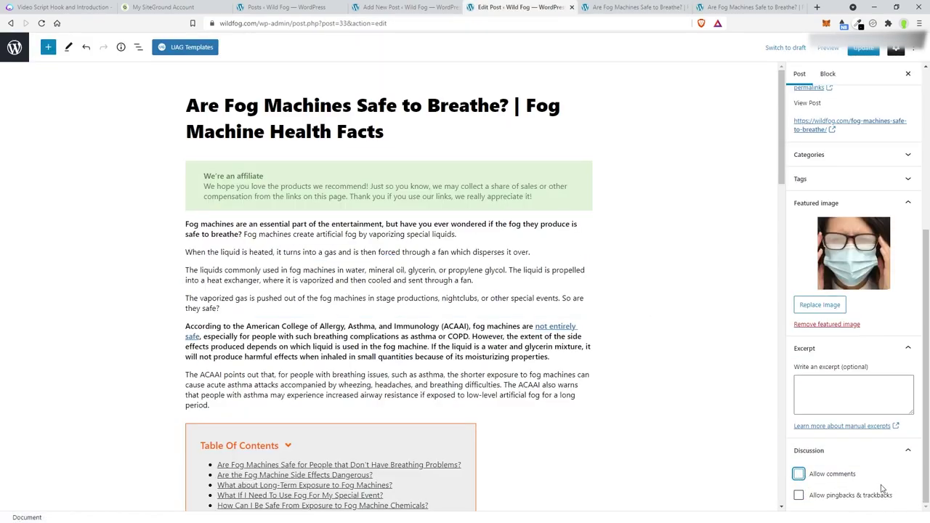
Step: Create a Beginner Guides category, assign the post to it instead of Uncategorized, and update the post
scroll(865, 477, "up", 3)
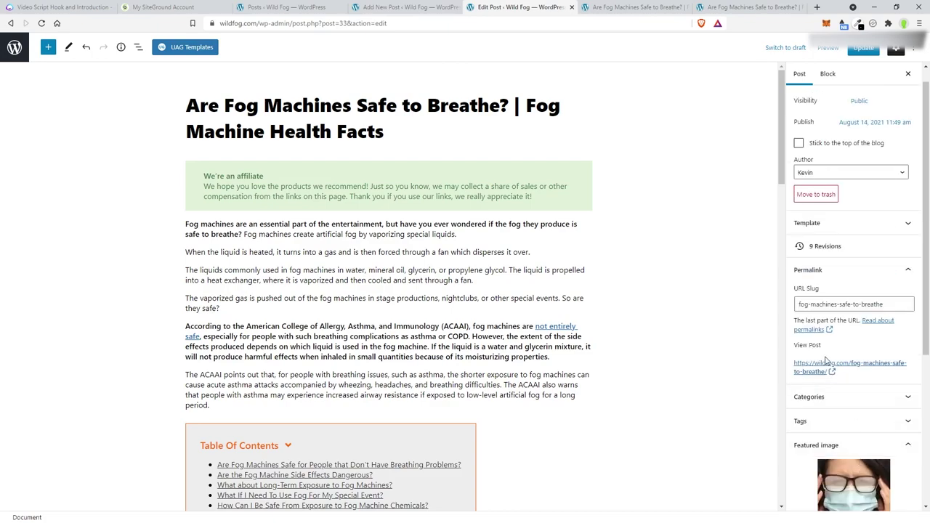
left_click(907, 399)
scroll(874, 356, "down", 2)
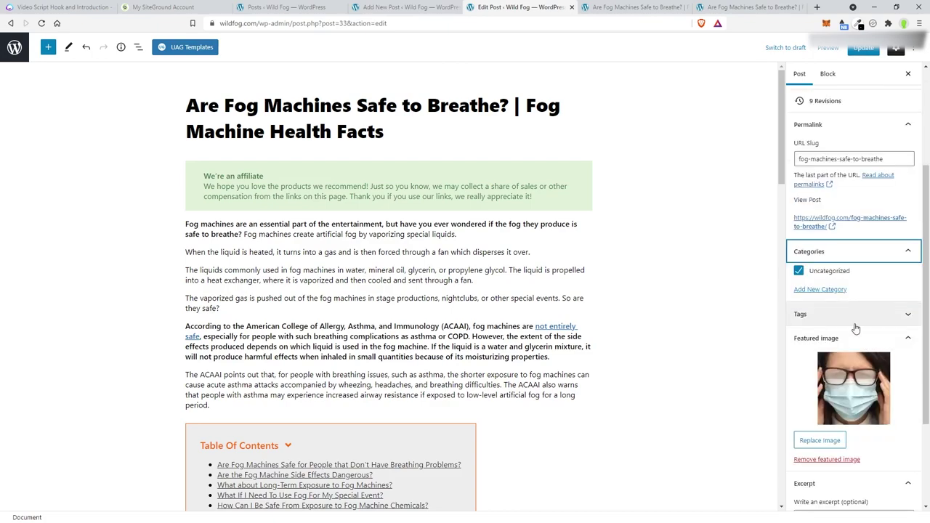
left_click(829, 290)
left_click(834, 312)
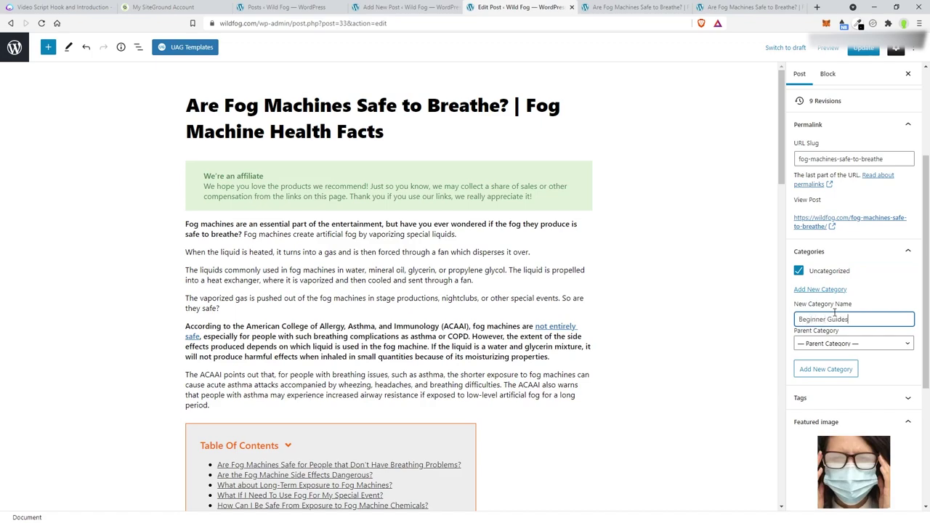
left_click(843, 371)
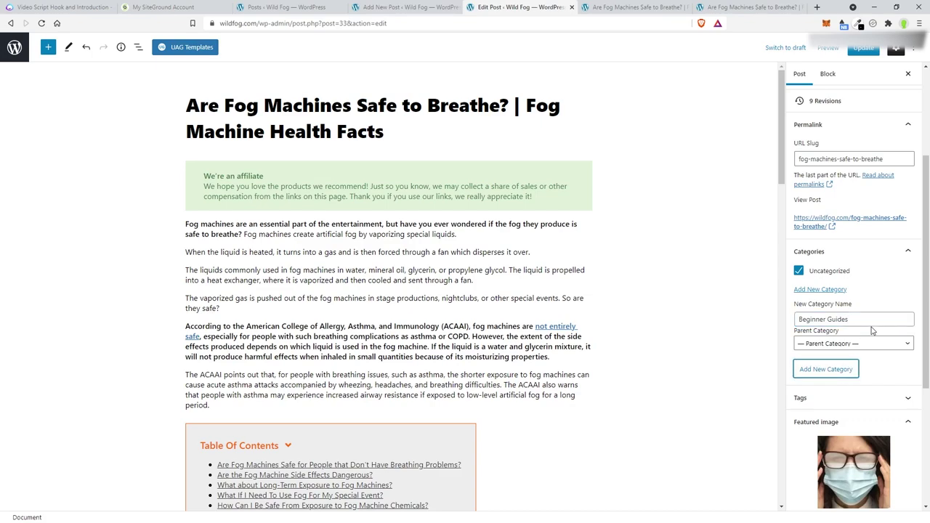
left_click(799, 270)
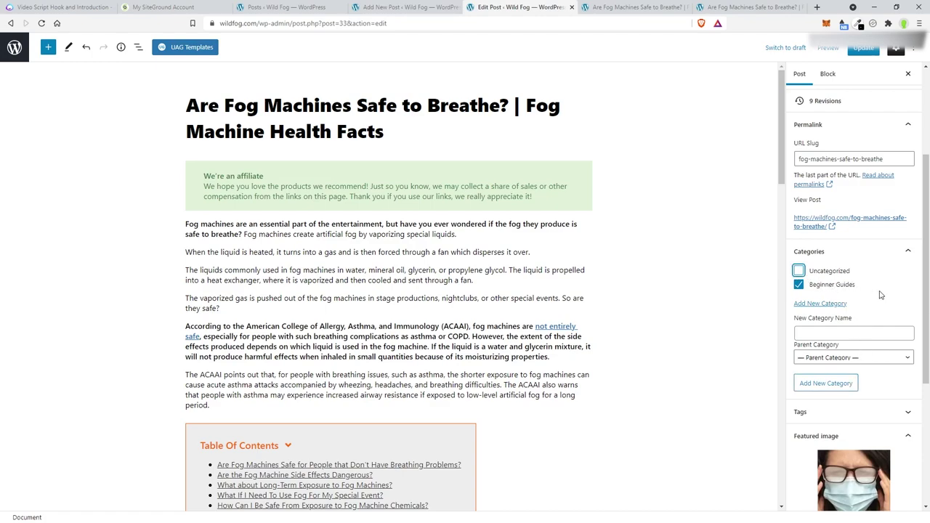
scroll(861, 287, "up", 3)
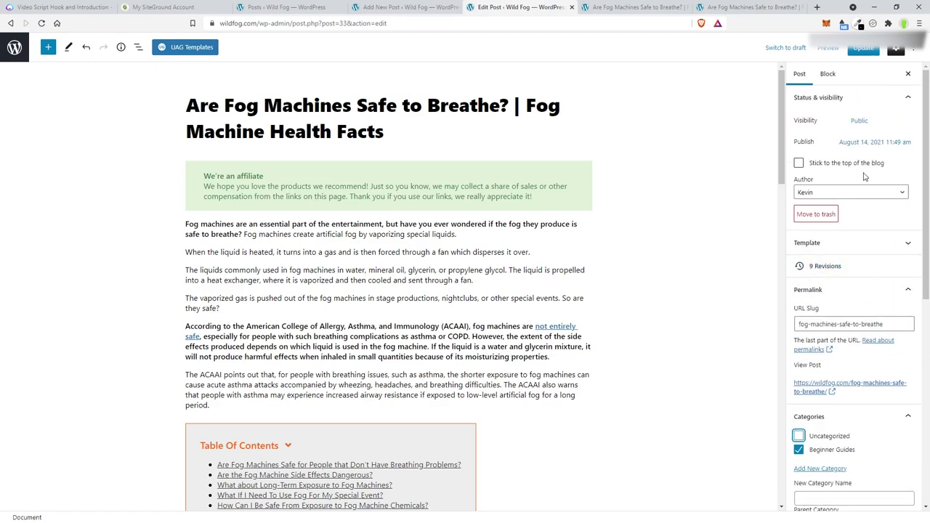
left_click(862, 47)
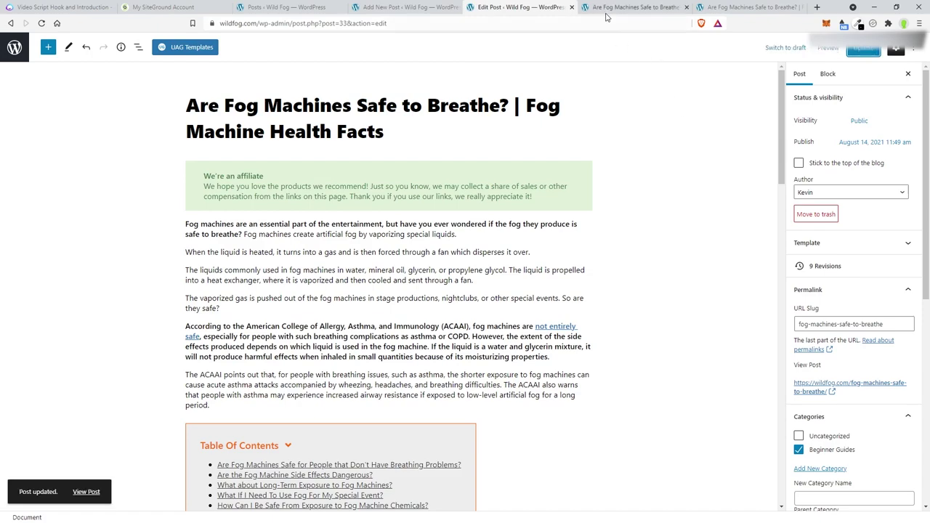
Step: Reload the public fog machine post and check it from the title to the footer, especially the area below the conclusion
left_click(629, 9)
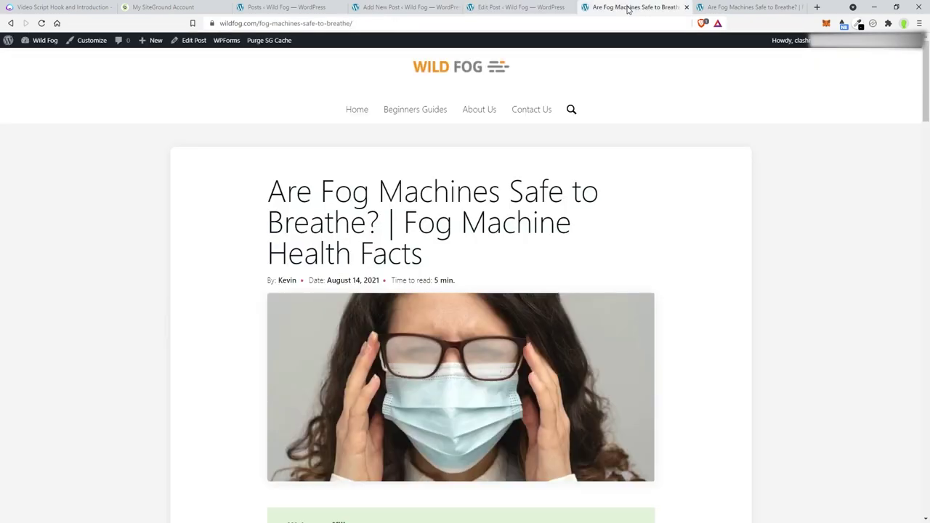
left_click(41, 24)
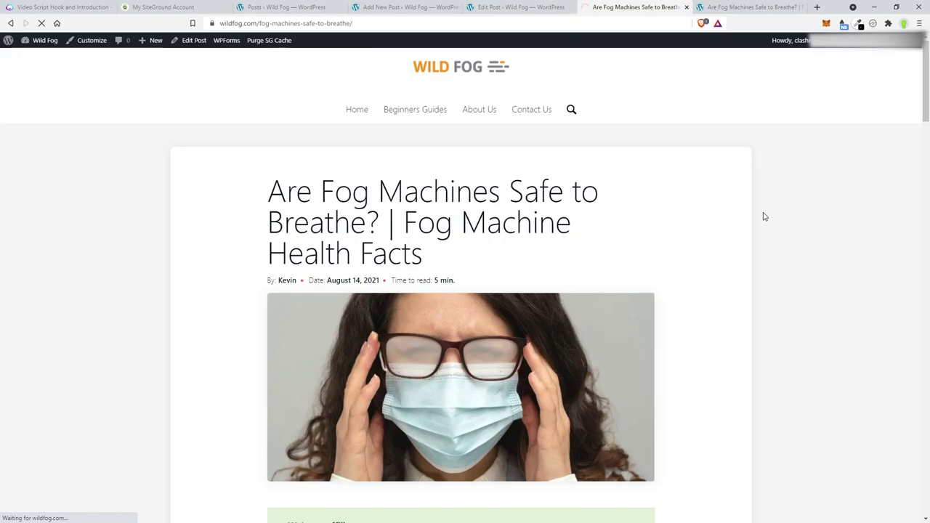
scroll(763, 216, "down", 3)
scroll(764, 217, "down", 20)
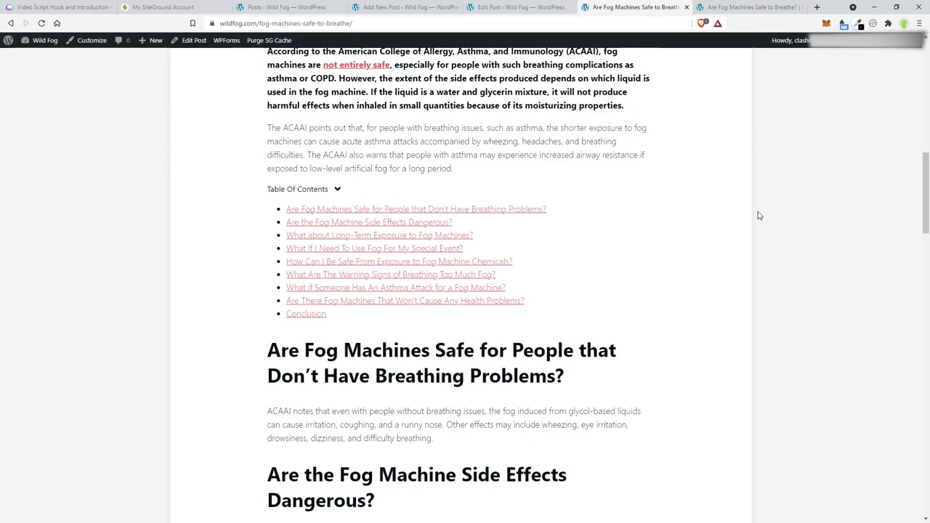
scroll(749, 216, "down", 15)
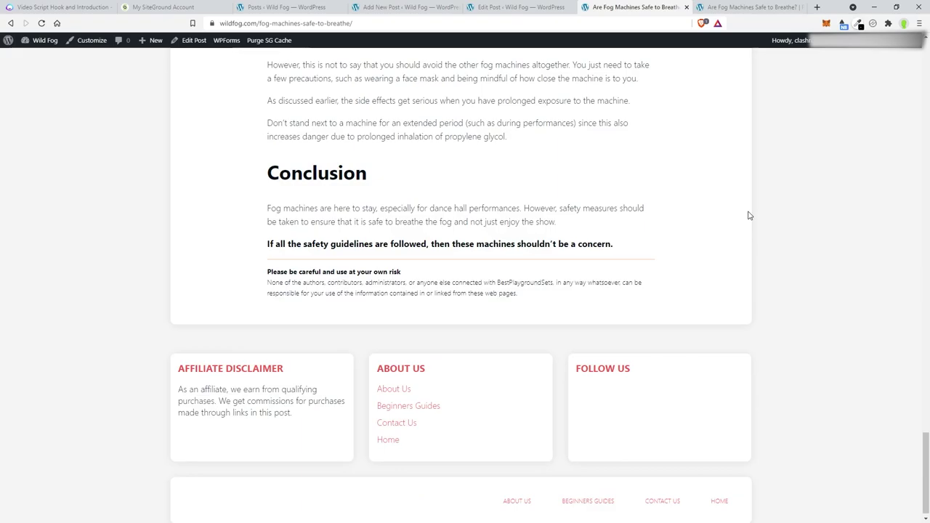
scroll(749, 216, "down", 1)
scroll(748, 214, "up", 20)
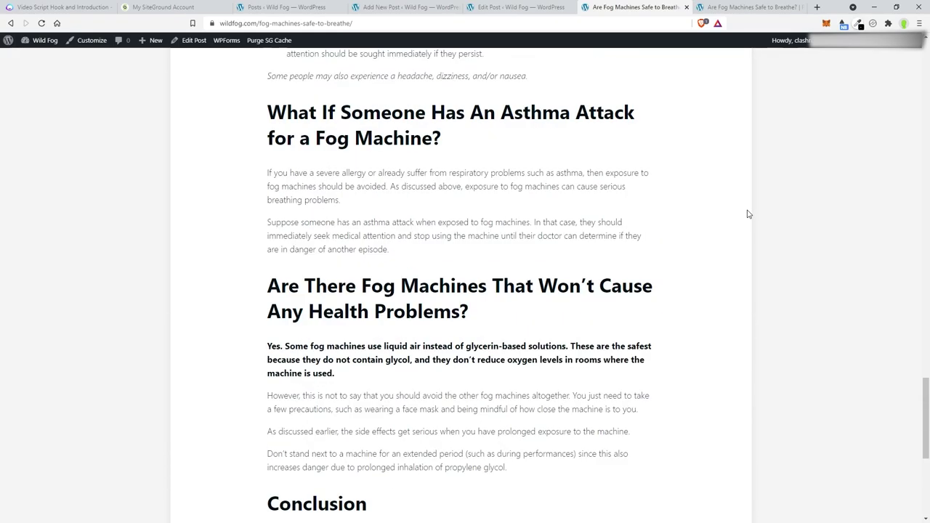
scroll(742, 208, "up", 8)
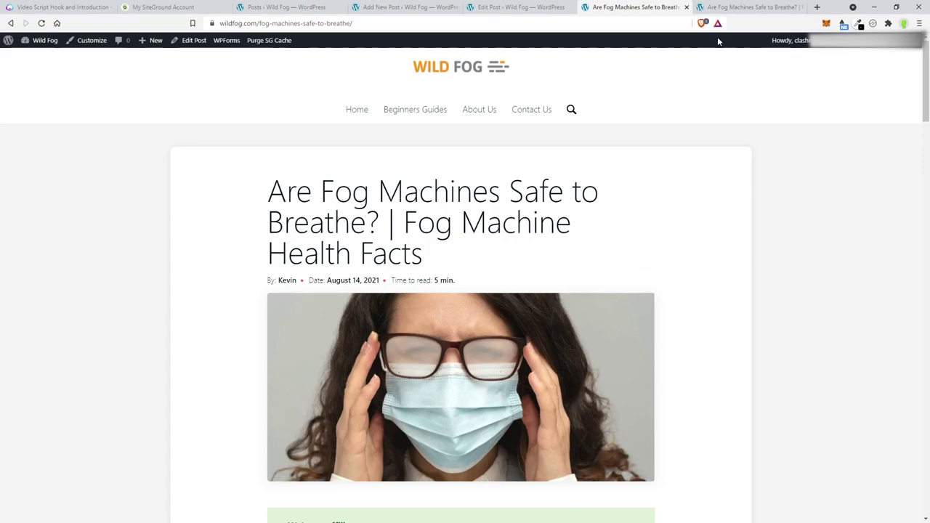
Step: Close the duplicate public post pages and the fog machine post's editor
left_click(802, 6)
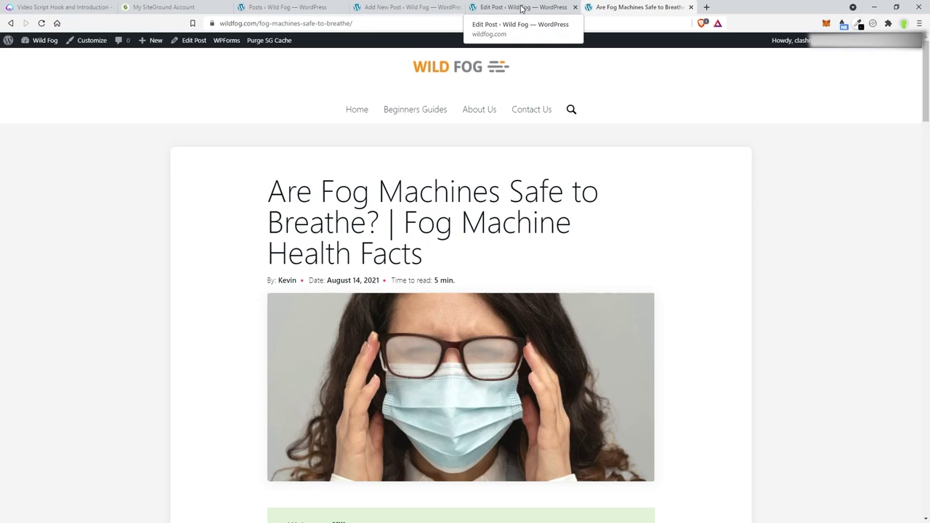
left_click(551, 8)
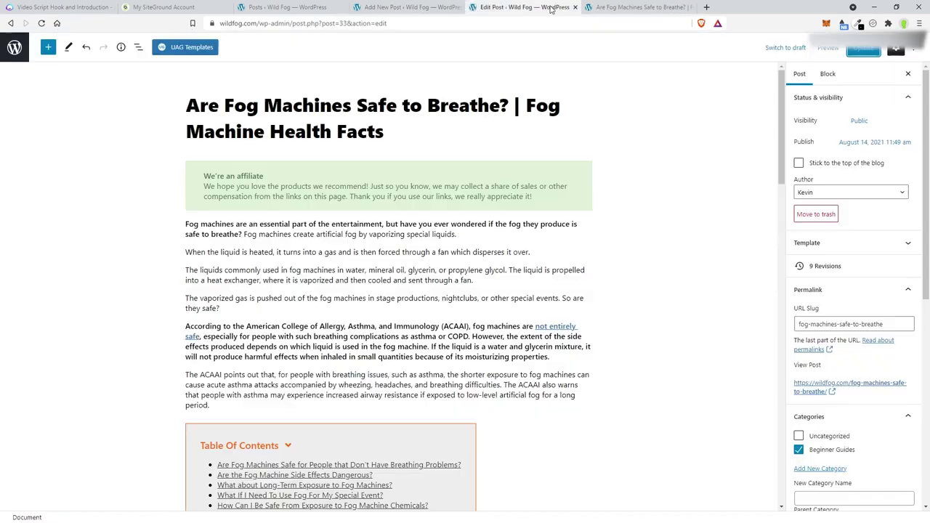
left_click(575, 7)
left_click(575, 7)
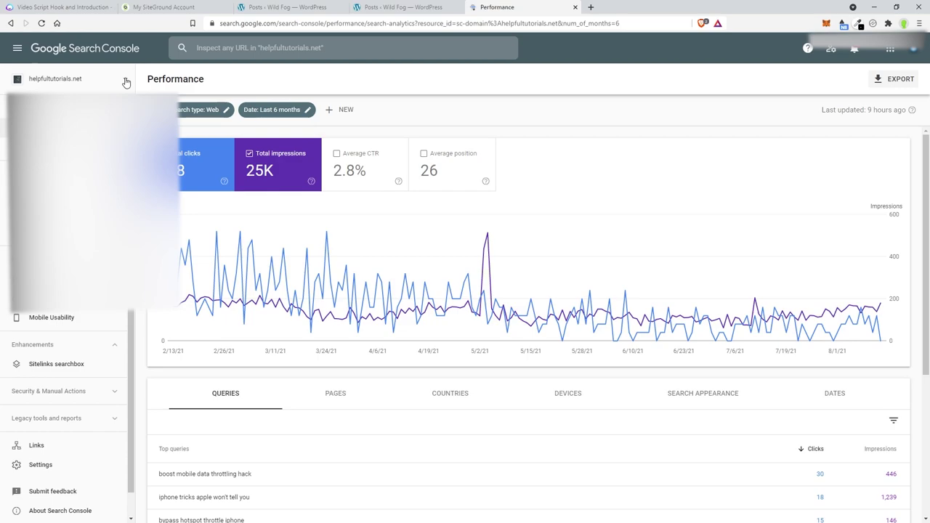
Step: In Google Search Console, add wildfog.com as a new Domain property and continue to ownership verification
left_click(17, 49)
left_click(17, 48)
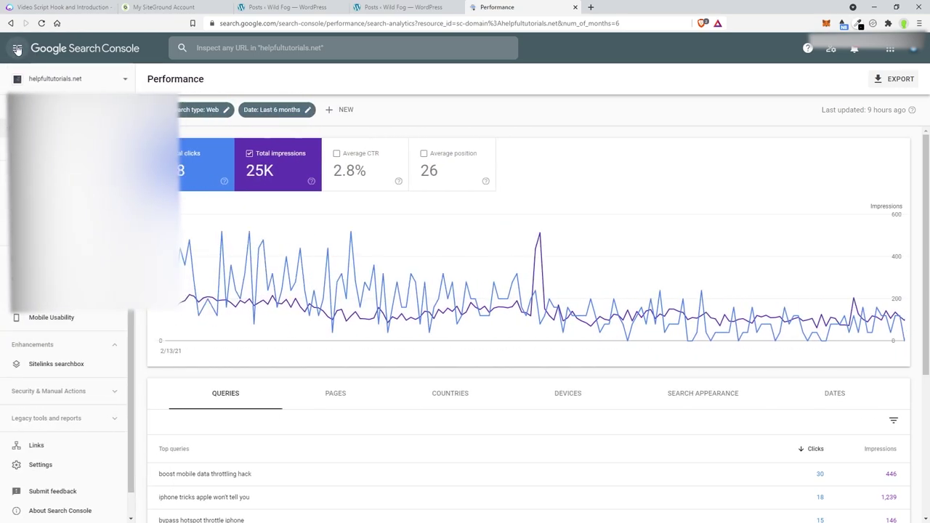
left_click(125, 81)
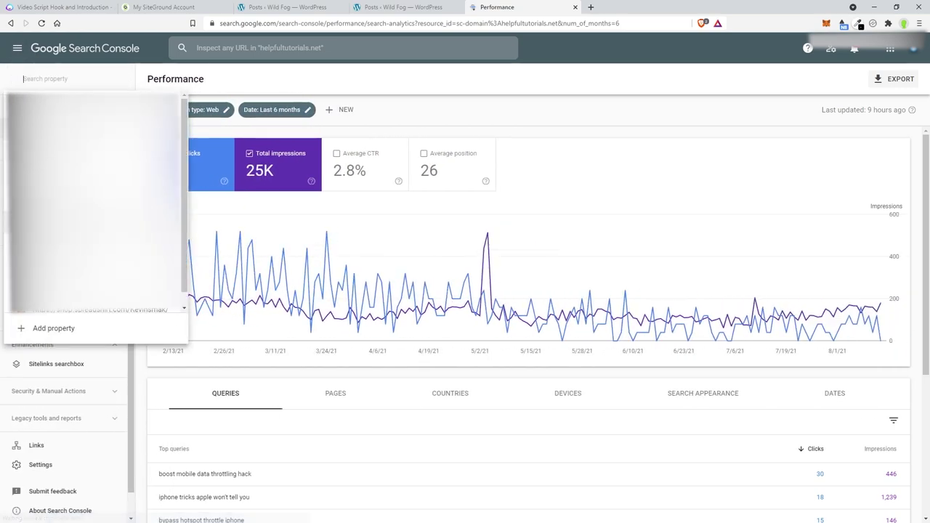
left_click(45, 331)
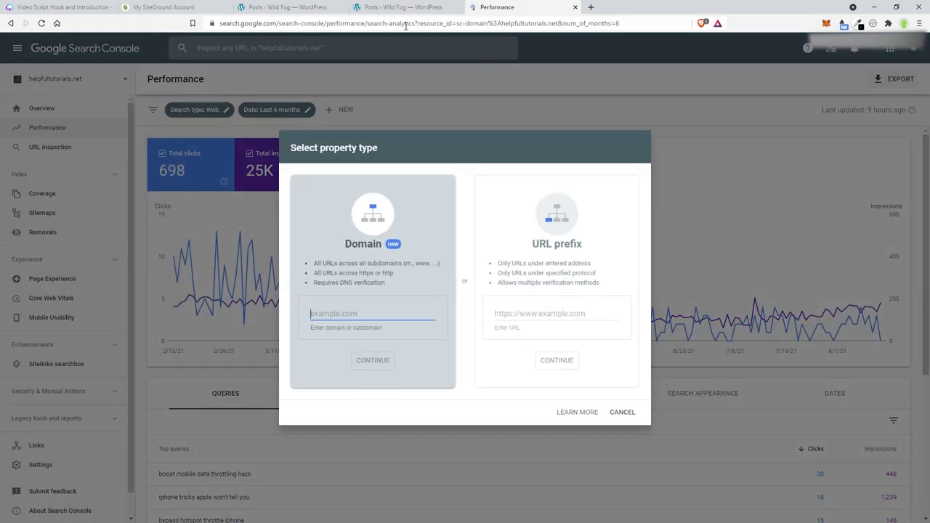
type("wildfog.com")
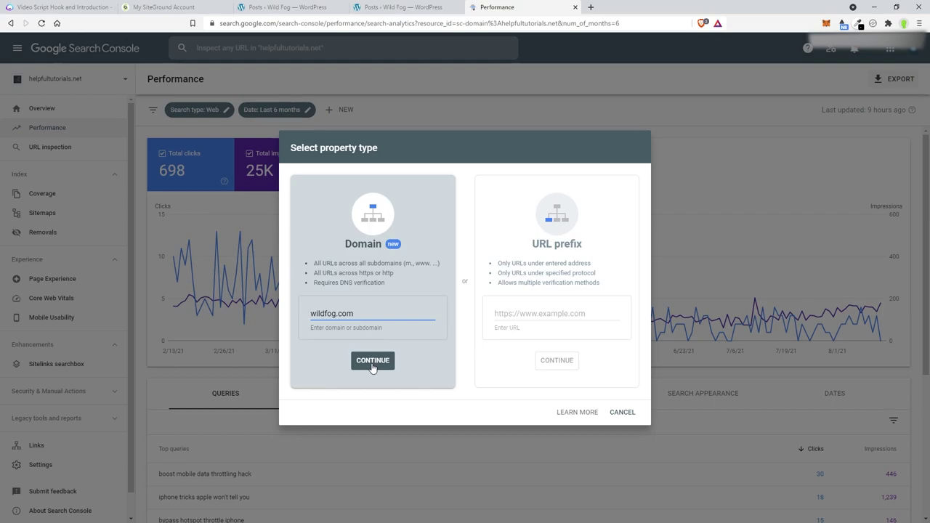
left_click(372, 363)
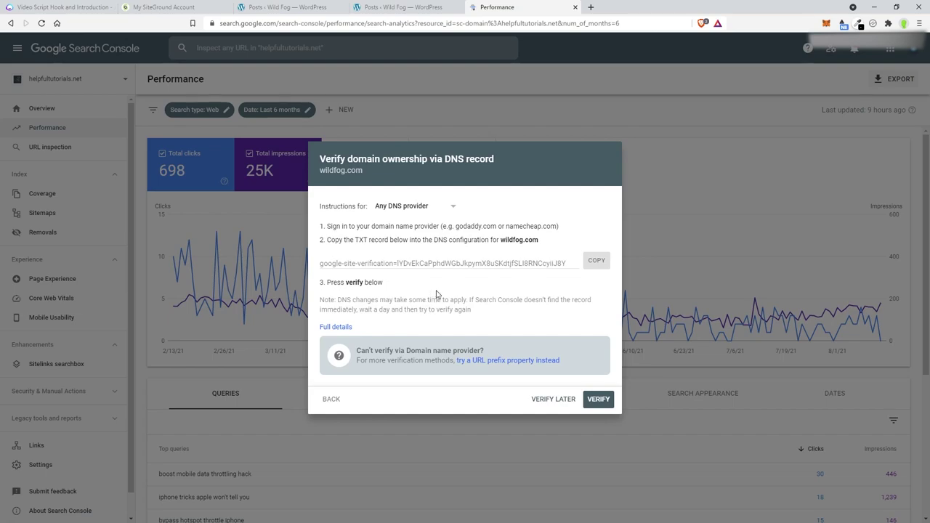
Step: Copy the site verification token and create a TXT record with it in SiteGround's DNS Zone Editor for wildfog.com
left_click(595, 262)
key("ctrl+2")
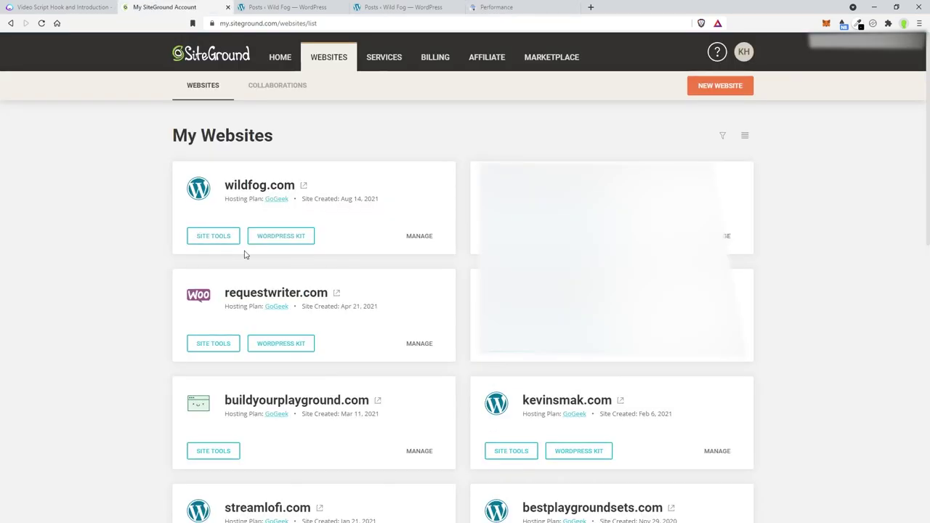
left_click(212, 240)
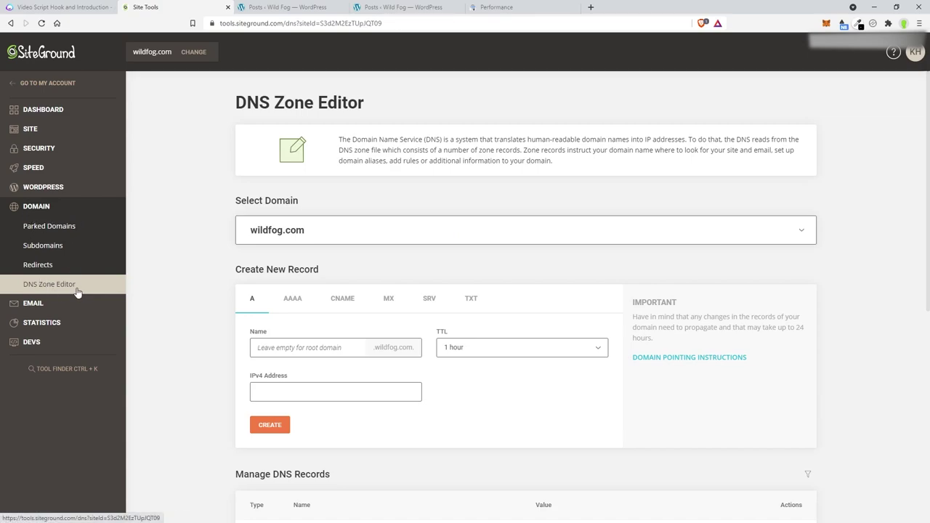
left_click(478, 302)
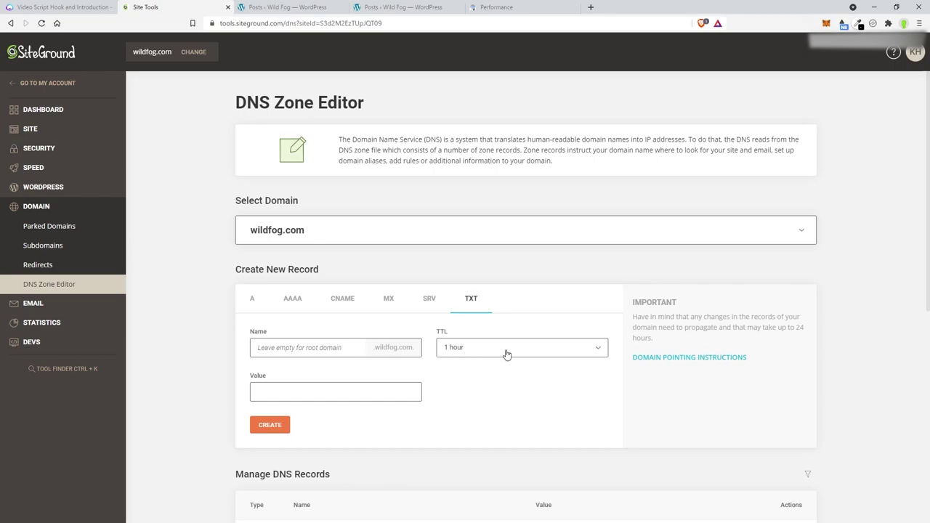
right_click(301, 392)
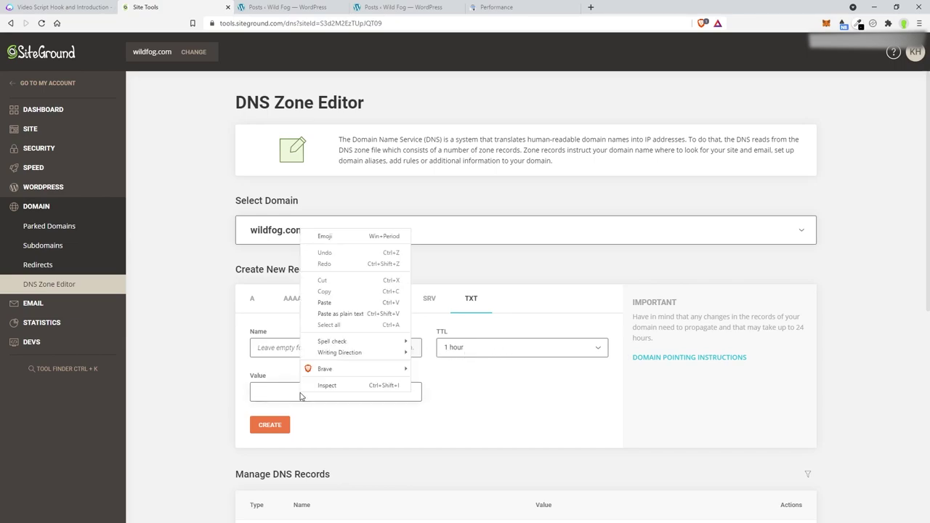
left_click(331, 304)
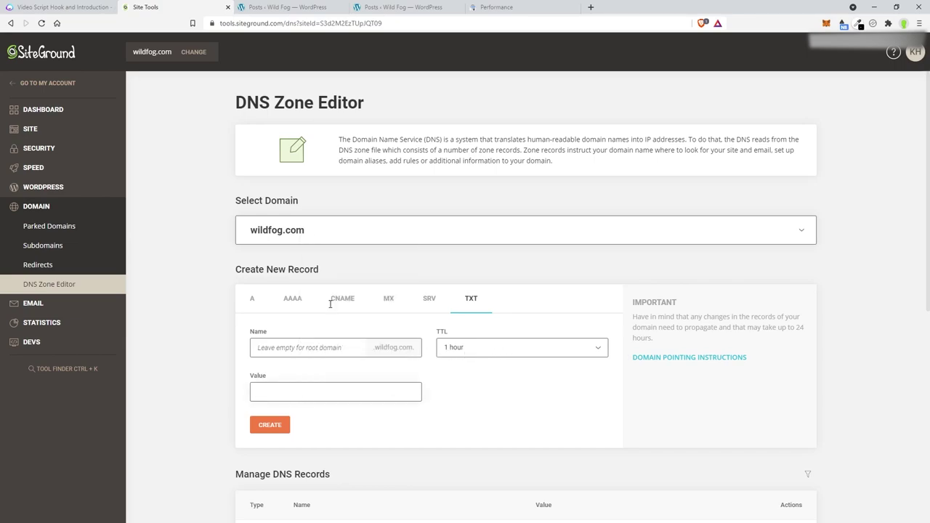
left_click(270, 425)
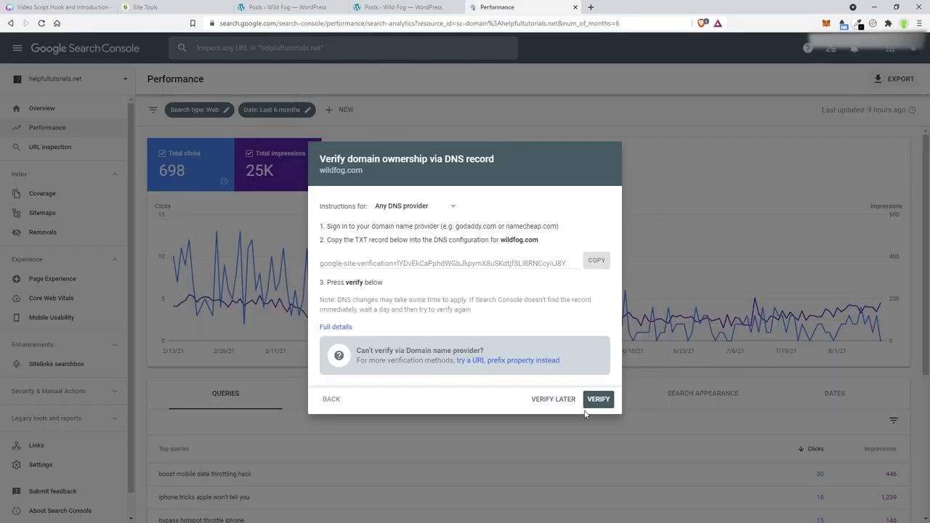
Step: Verify ownership of wildfog.com in Google Search Console and go to the new property
left_click(597, 399)
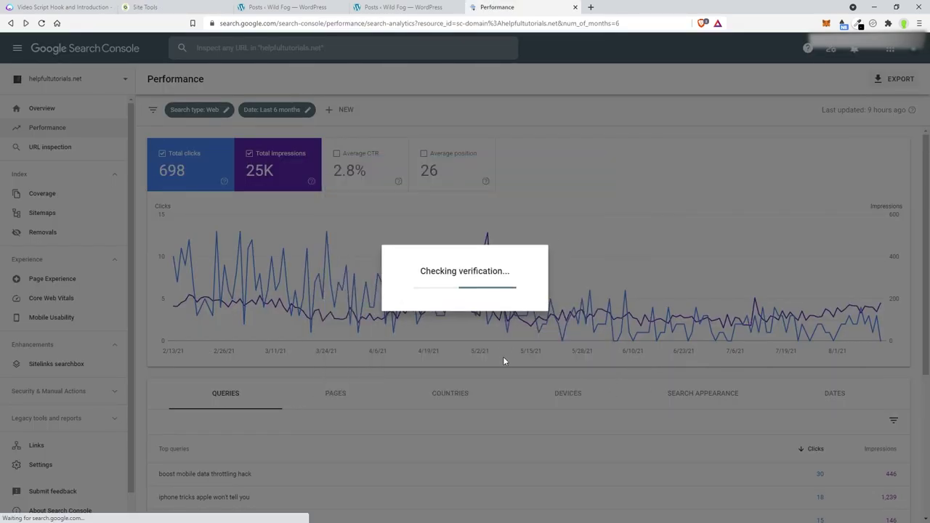
key("Return")
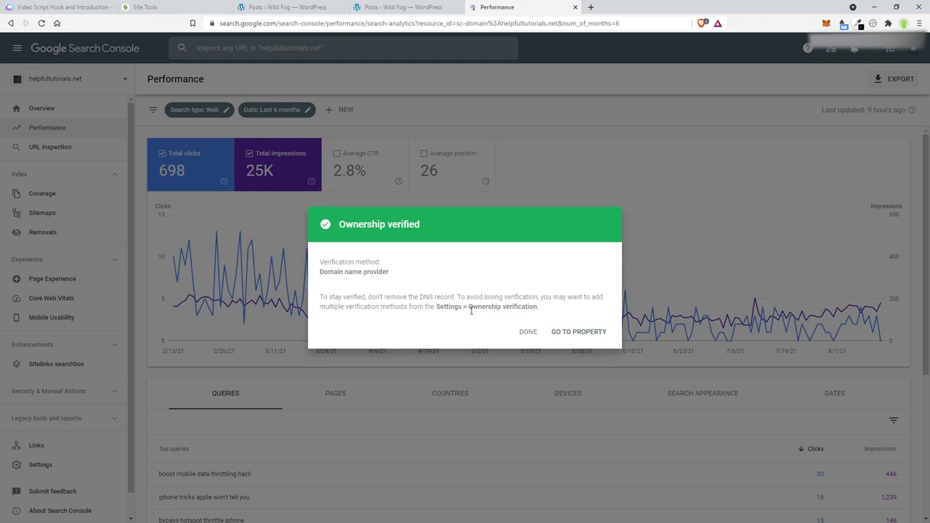
left_click(586, 334)
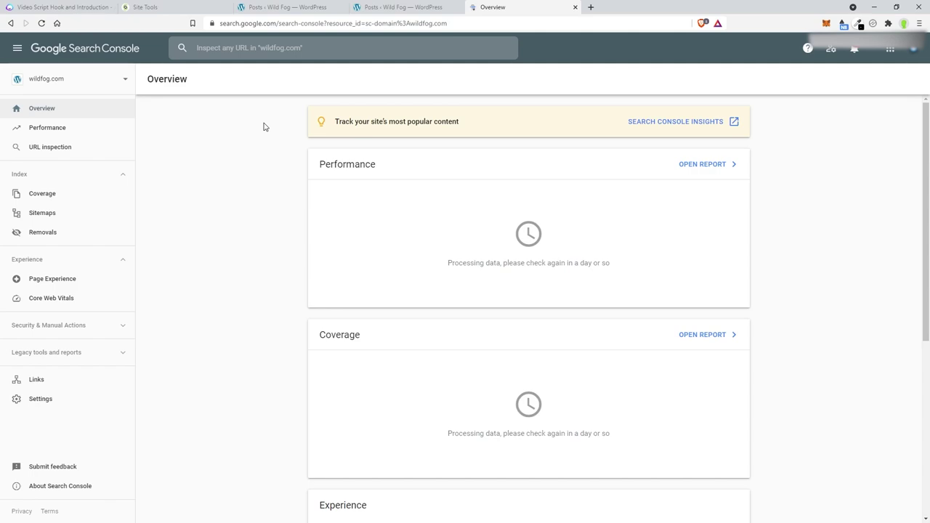
Step: Switch to the Wild Fog WordPress admin, search new plugins for "XML Sitemaps", and install and activate the XML Sitemaps plugin by Auctollo
left_click(271, 8)
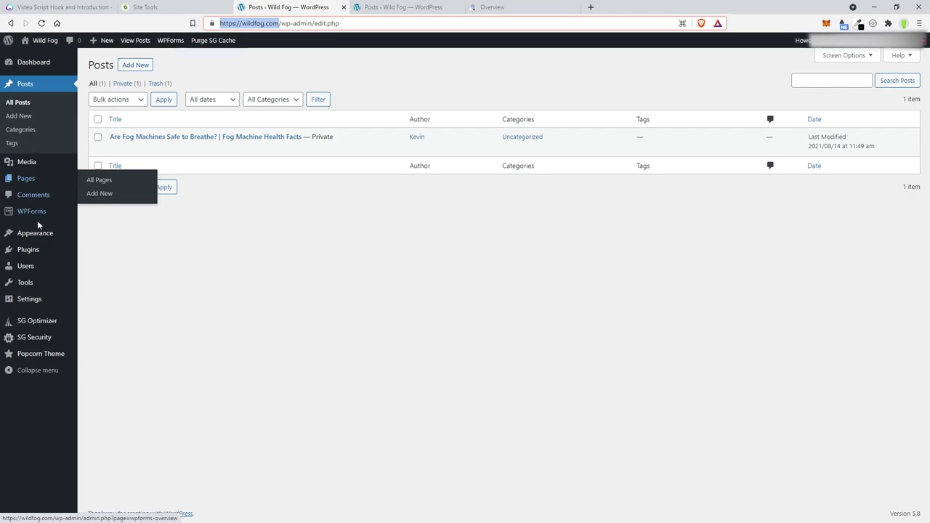
mouse_move(37, 250)
left_click(100, 265)
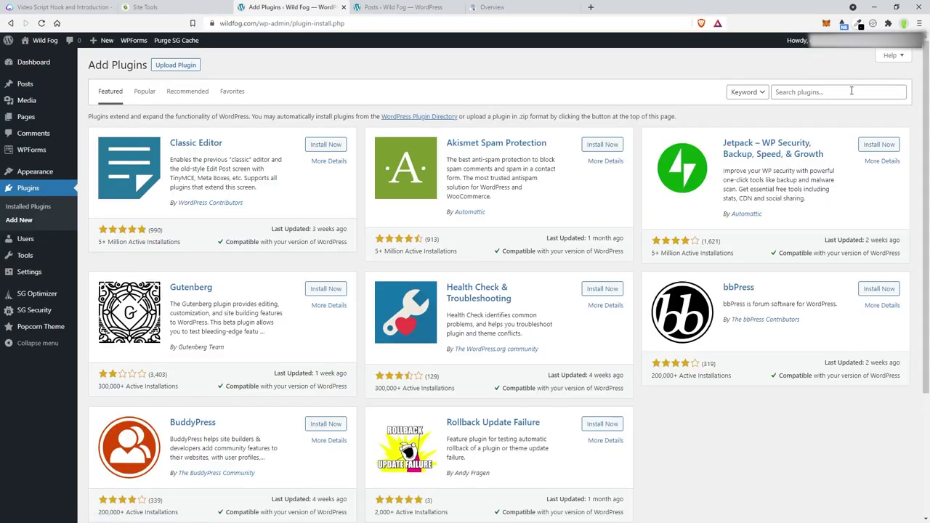
left_click(852, 91)
type("XML Sitemaps")
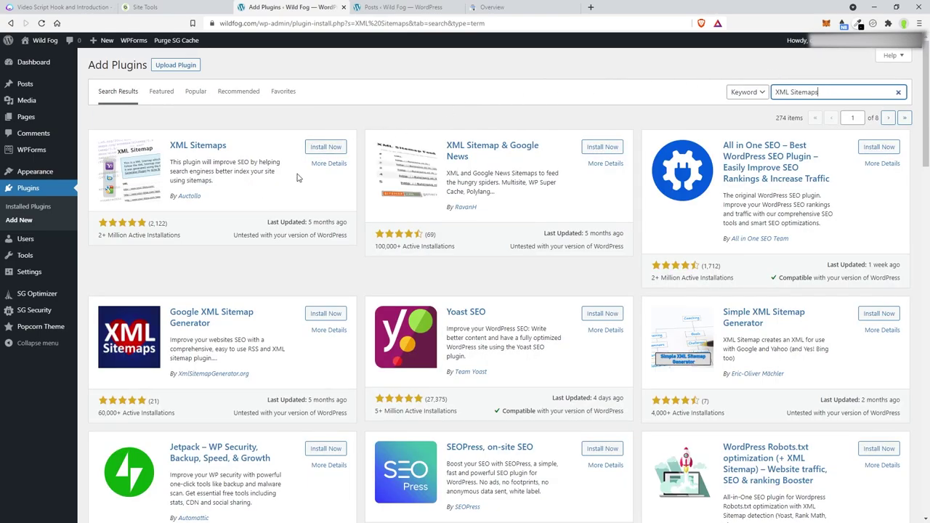
left_click(324, 147)
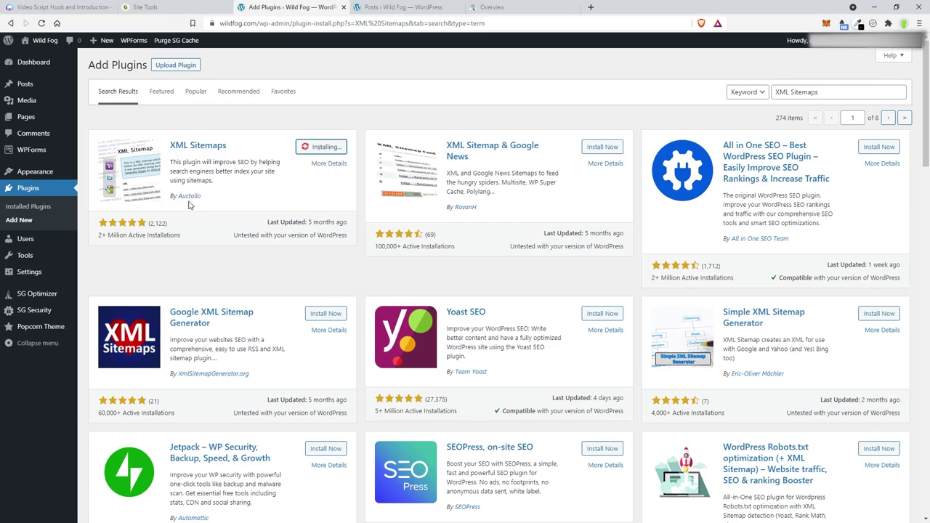
left_click(330, 148)
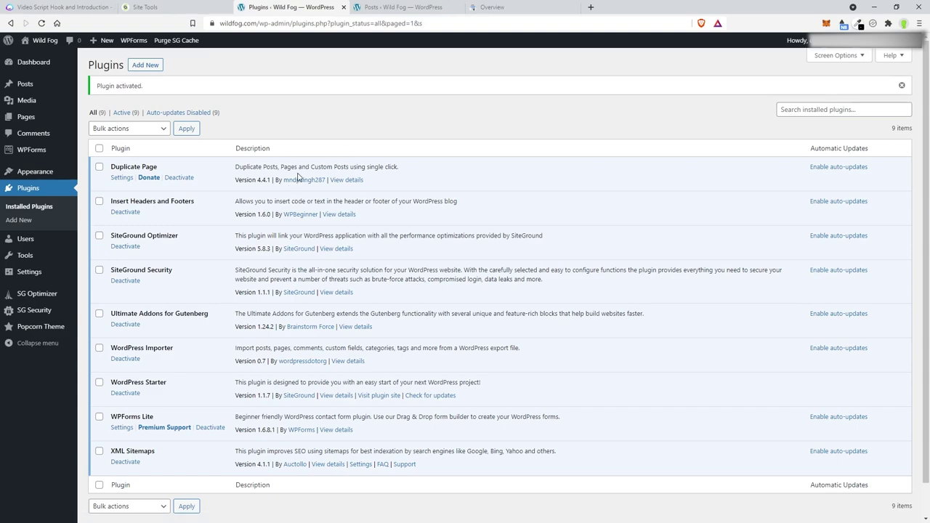
Step: From the XML Sitemaps plugin's settings, open the sitemap index on its own page and copy its URL
left_click(361, 466)
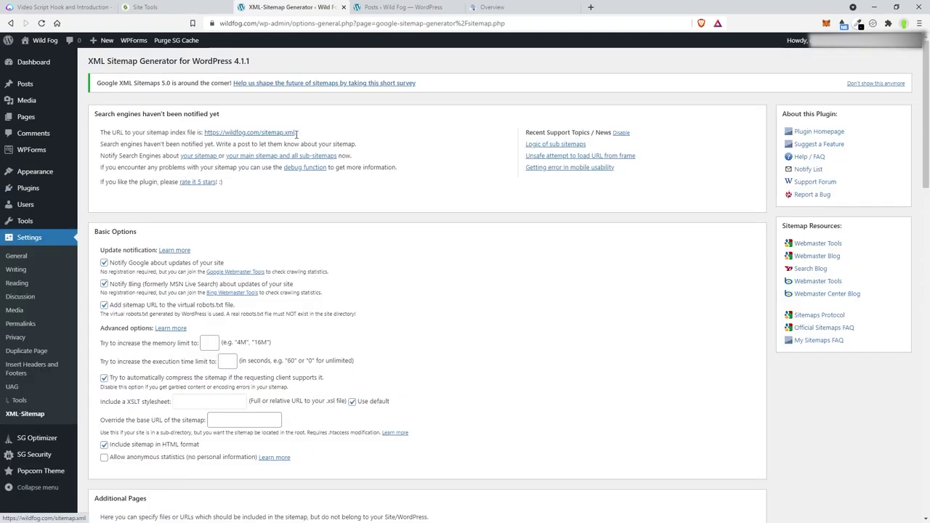
right_click(248, 136)
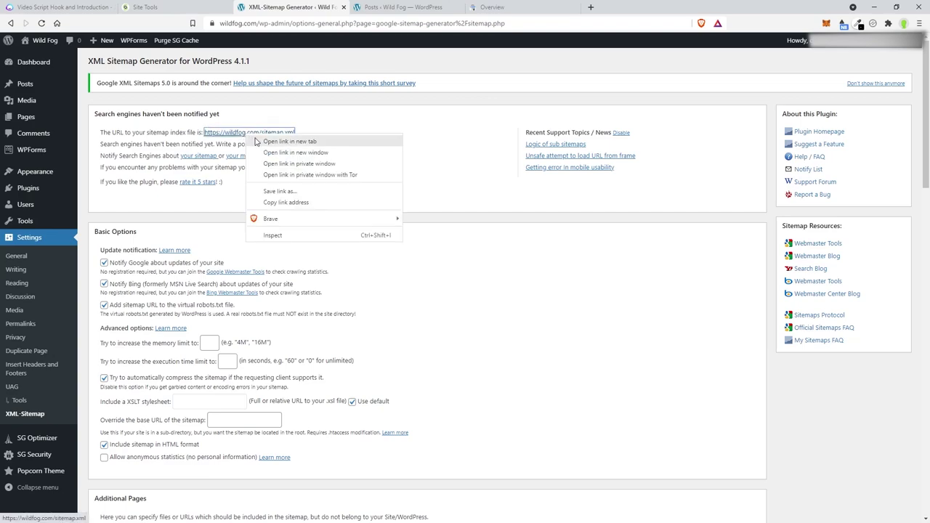
left_click(263, 140)
left_click(411, 8)
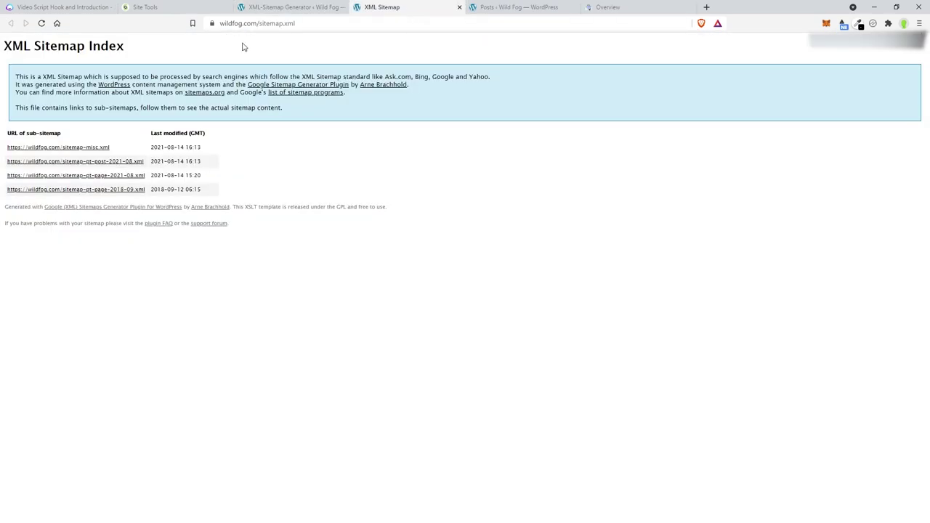
left_click(312, 22)
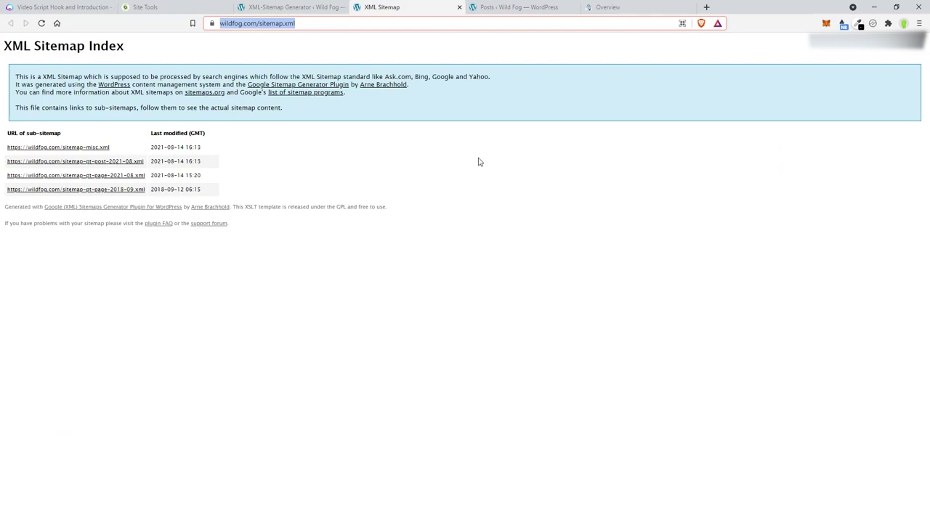
left_click(622, 13)
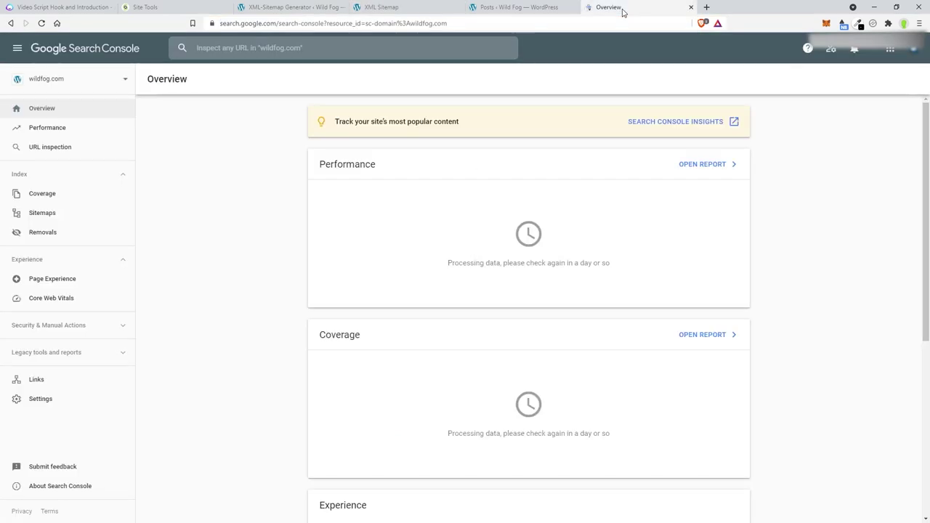
left_click(55, 215)
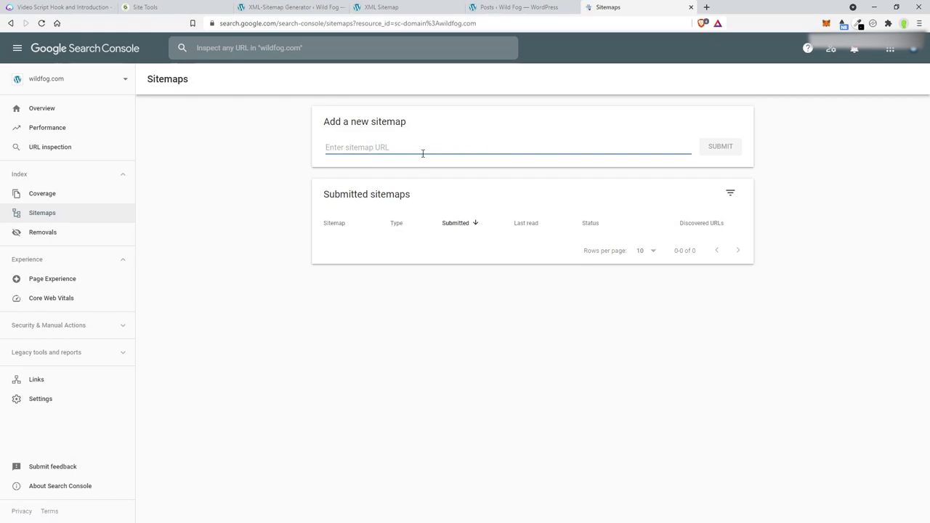
key("ctrl+v")
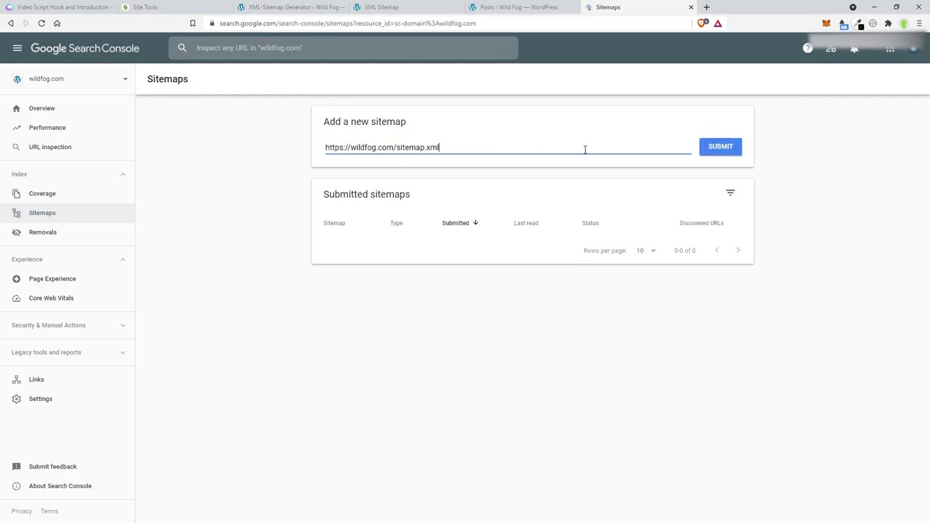
left_click(726, 151)
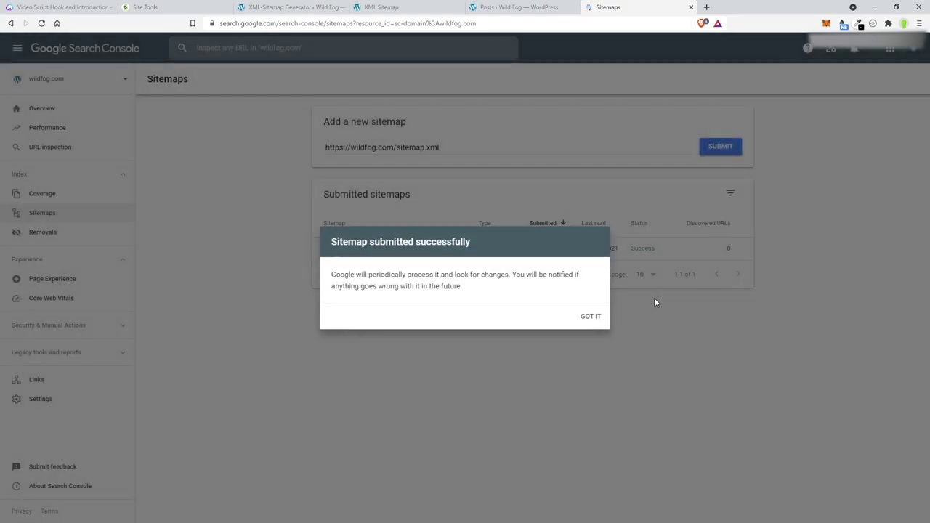
left_click(589, 317)
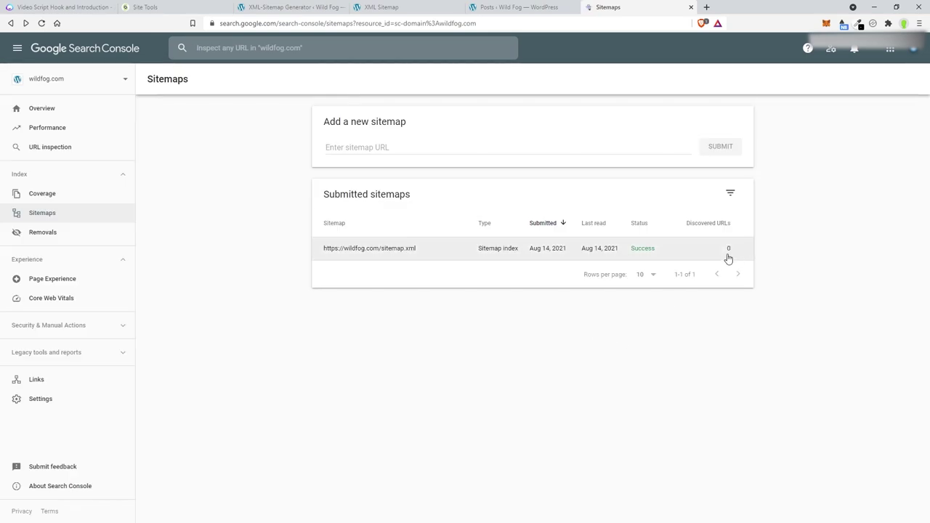
left_click(444, 260)
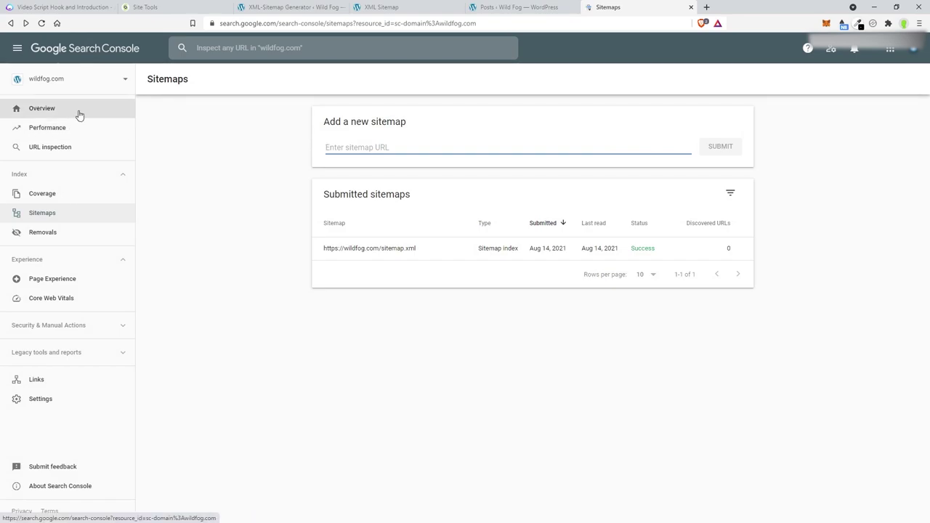
Step: Start a URL inspection, then view the published fog machine post from the WordPress posts list and copy its URL
left_click(99, 144)
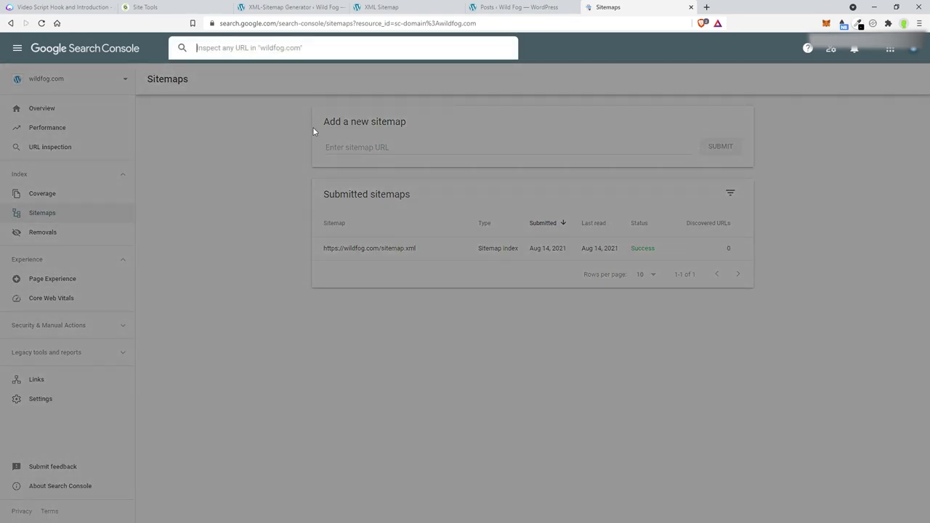
left_click(519, 13)
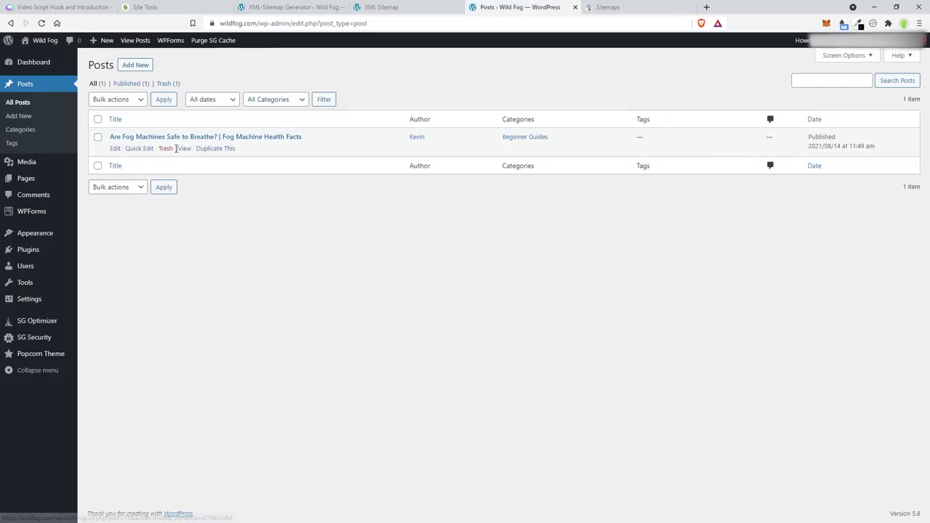
right_click(186, 149)
left_click(195, 157)
left_click(626, 7)
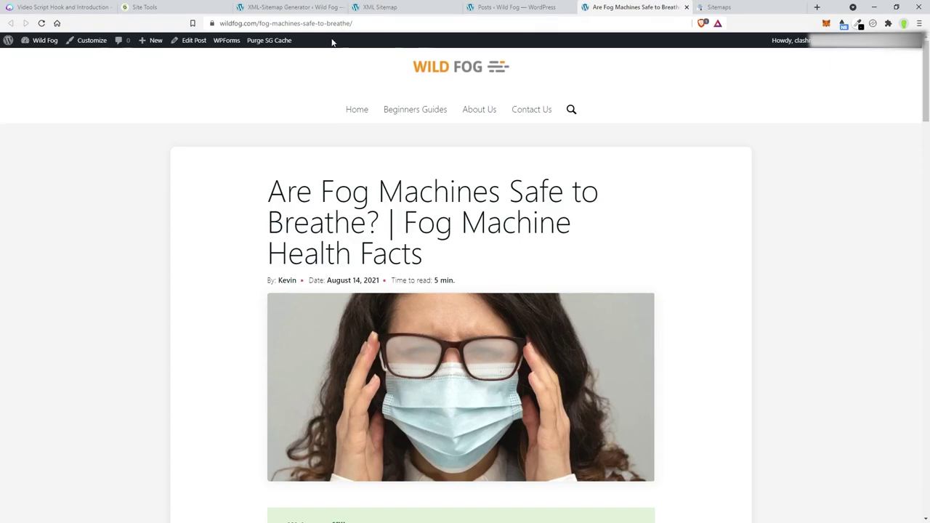
left_click(276, 24)
key("ctrl+c")
right_click(274, 24)
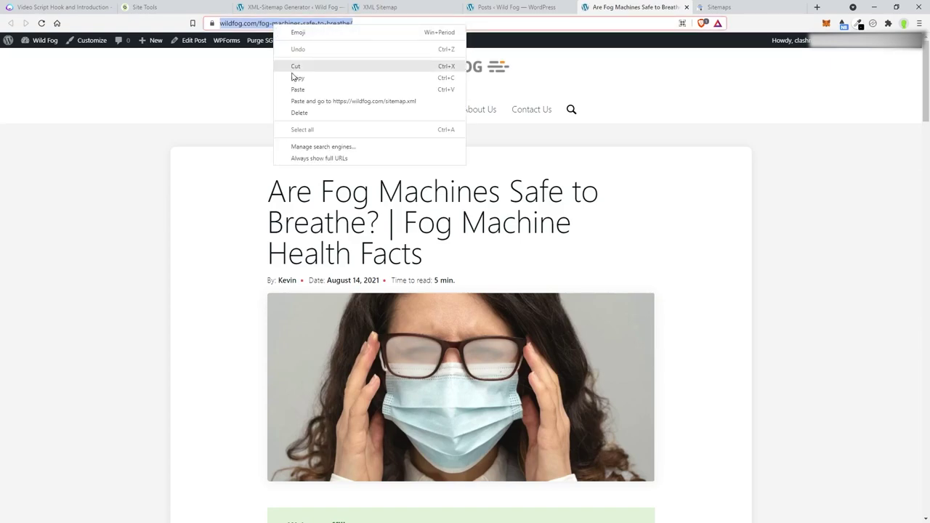
left_click(291, 75)
key("ctrl+Tab")
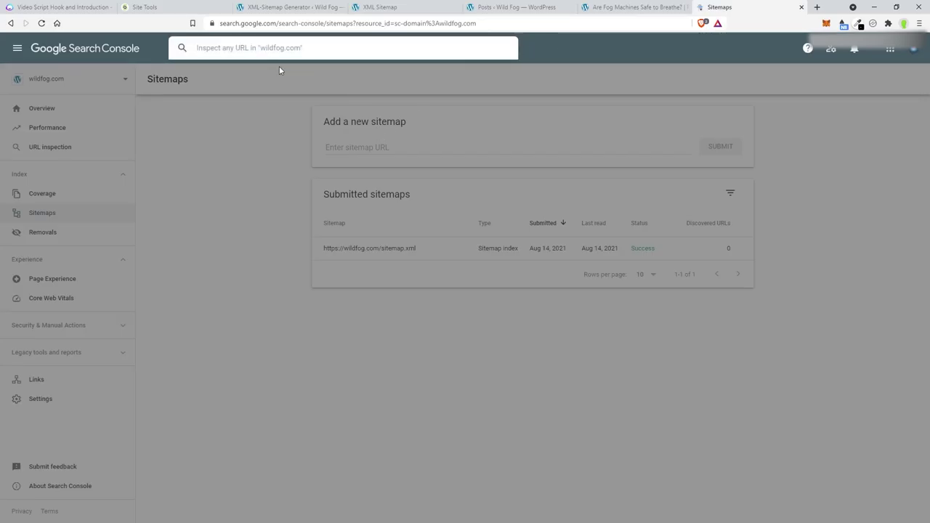
right_click(302, 51)
left_click(324, 120)
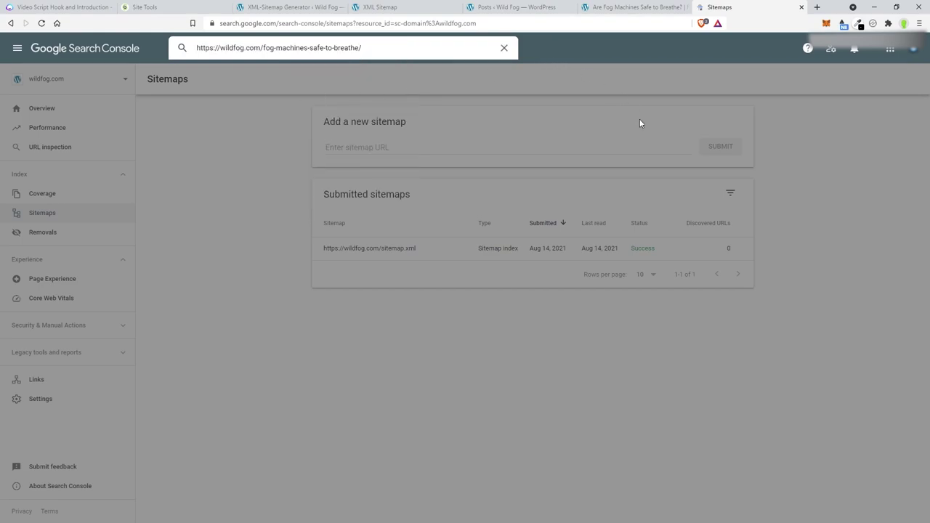
key("Return")
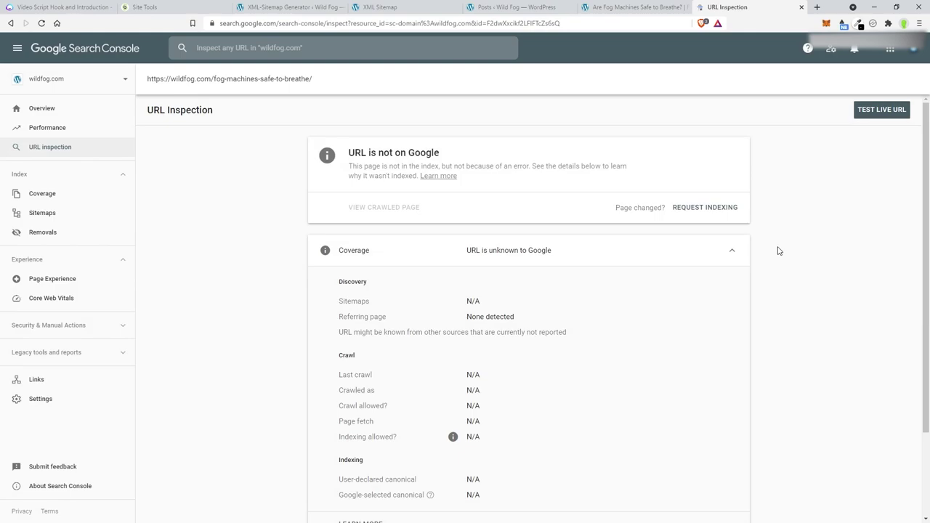
left_click(718, 211)
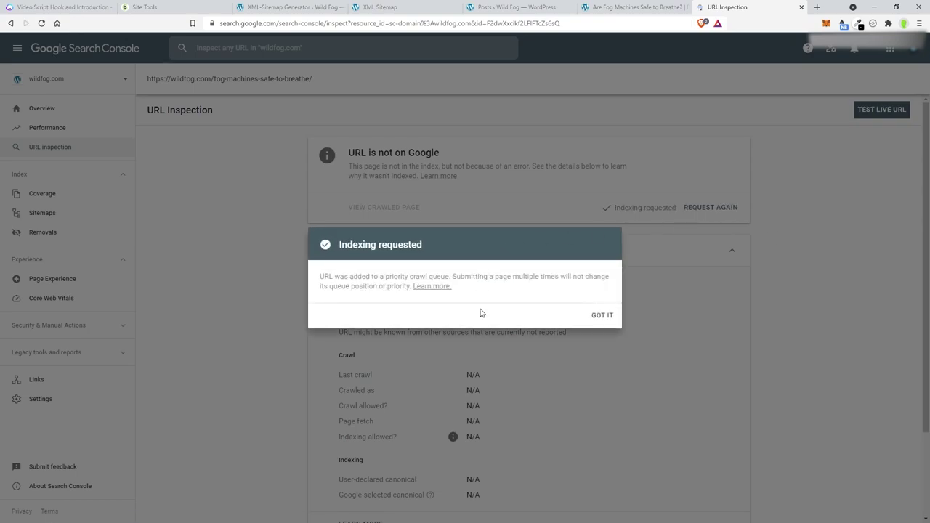
left_click(600, 315)
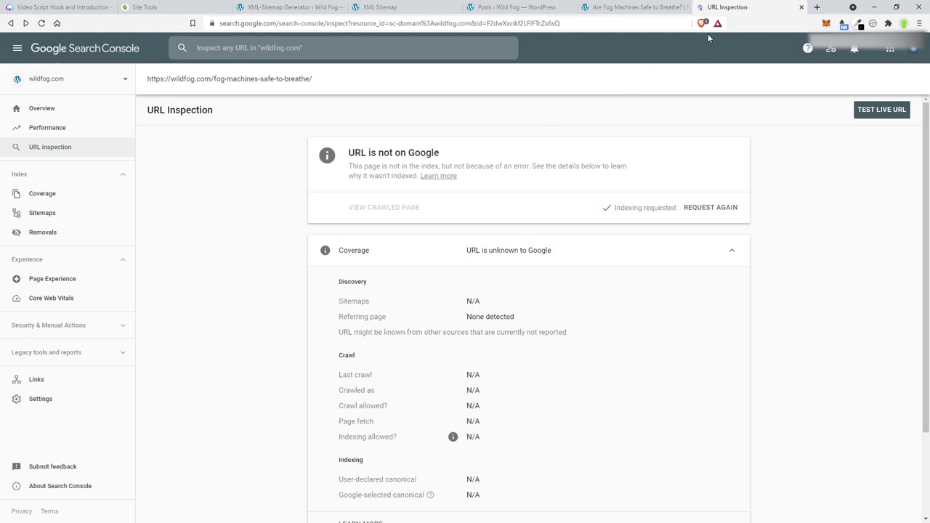
left_click(636, 10)
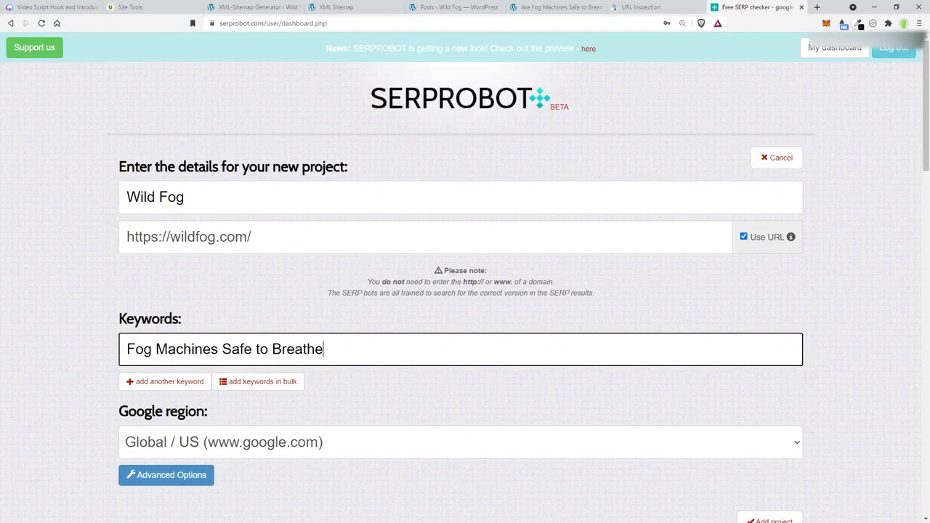
left_click(715, 391)
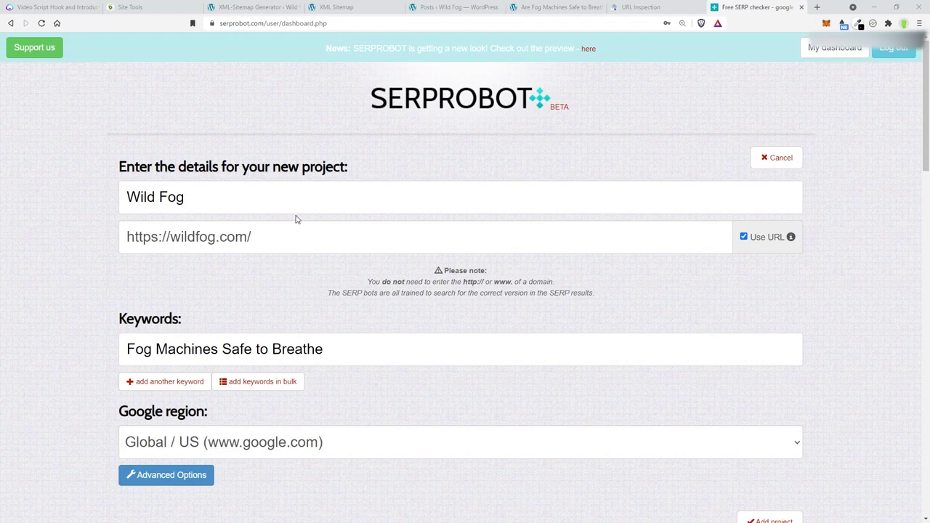
scroll(509, 291, "down", 1)
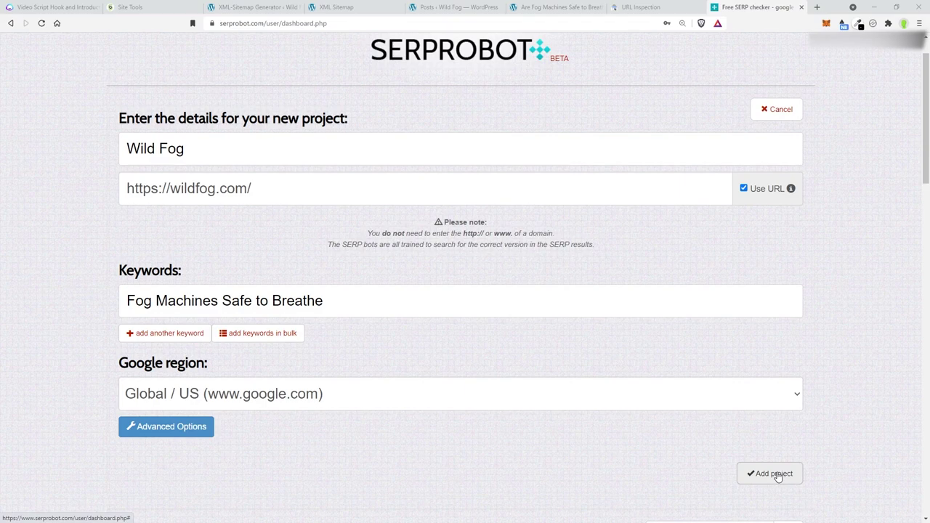
left_click(778, 474)
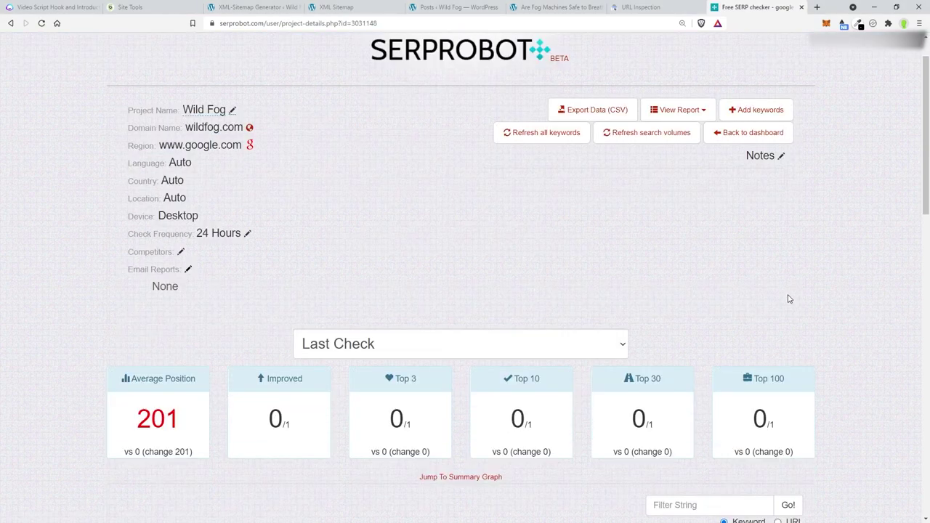
scroll(789, 299, "down", 3)
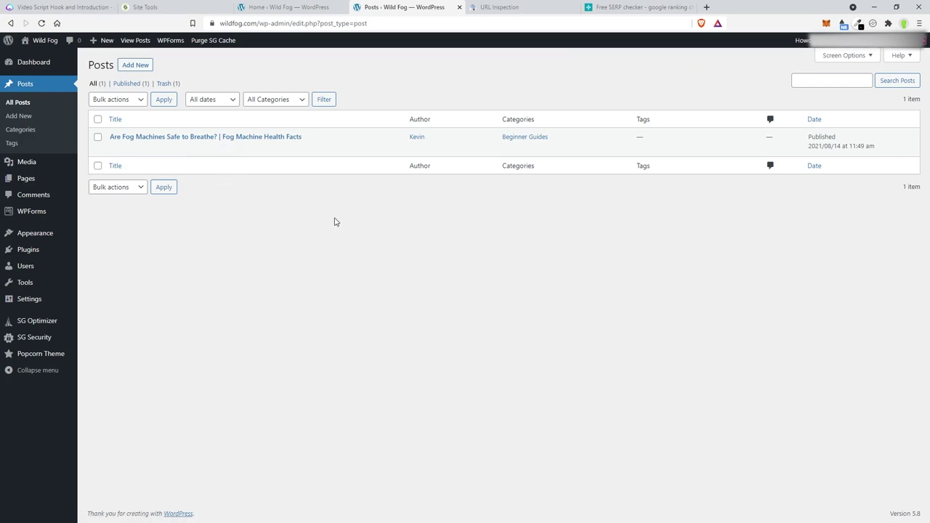
Step: In the WordPress posts list, duplicate the published fog machine post and open the draft copy for editing
mouse_move(138, 147)
mouse_move(259, 140)
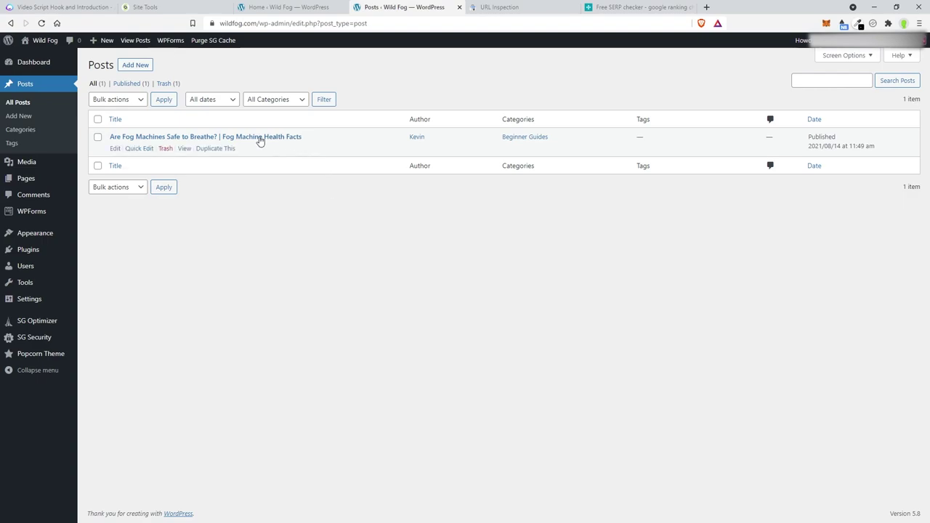
left_click(217, 150)
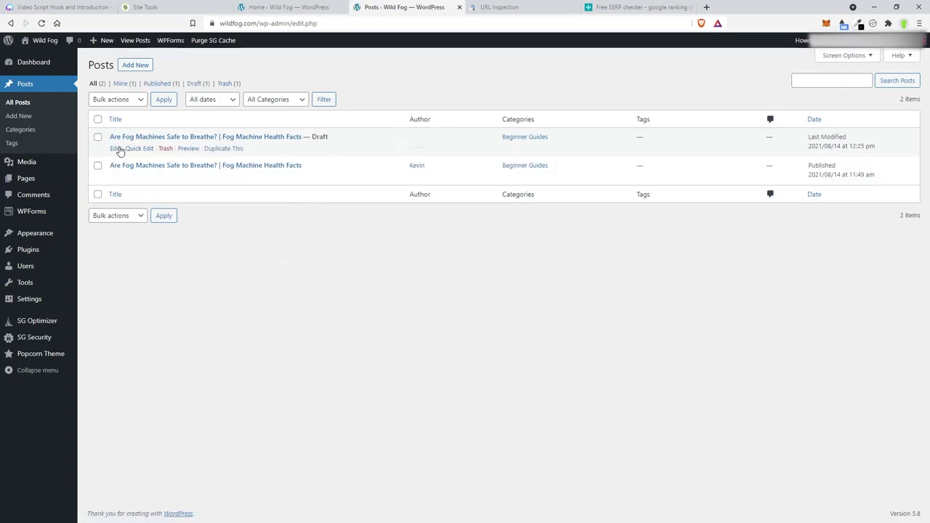
left_click(117, 149)
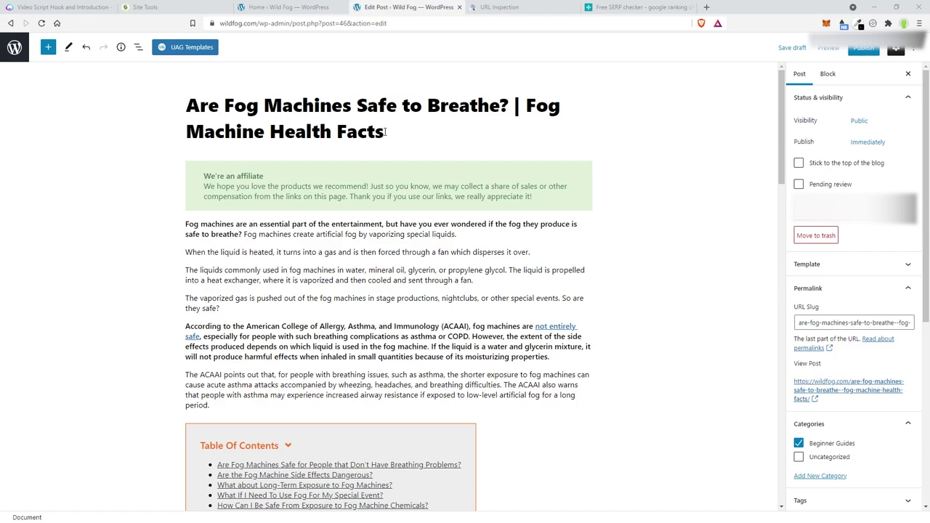
Step: Retitle the duplicated post "Haze Machine vs Fog Machine" and publish it with Private visibility
left_click_drag(386, 132, 187, 107)
type("Haze Machine vs Fog Machine")
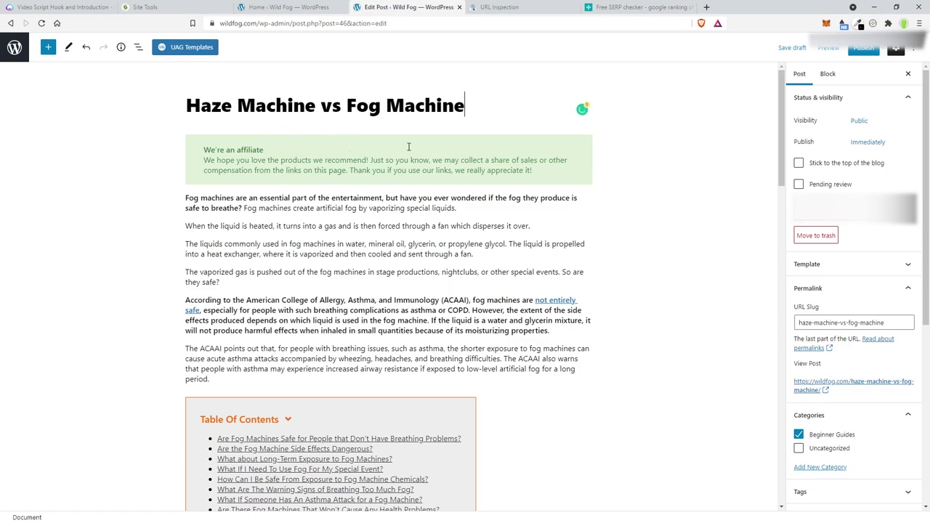
left_click(860, 120)
left_click(758, 188)
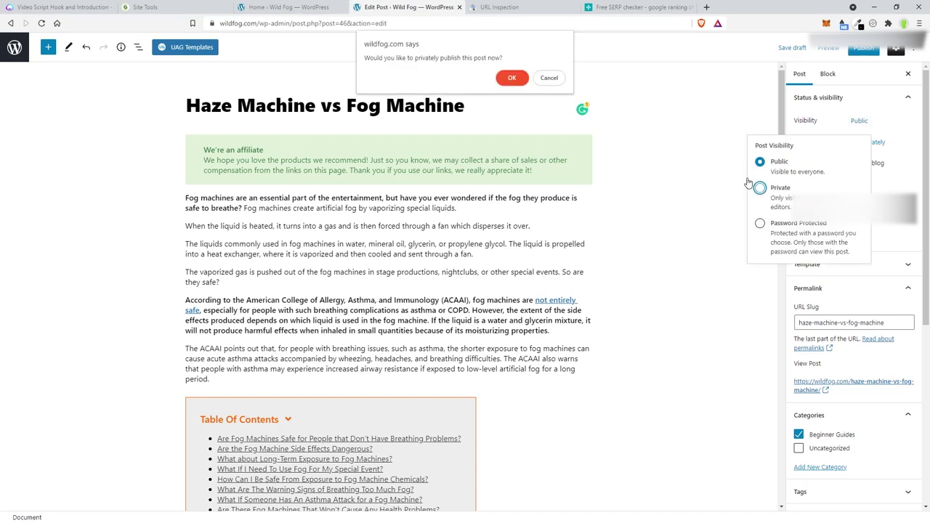
left_click(511, 78)
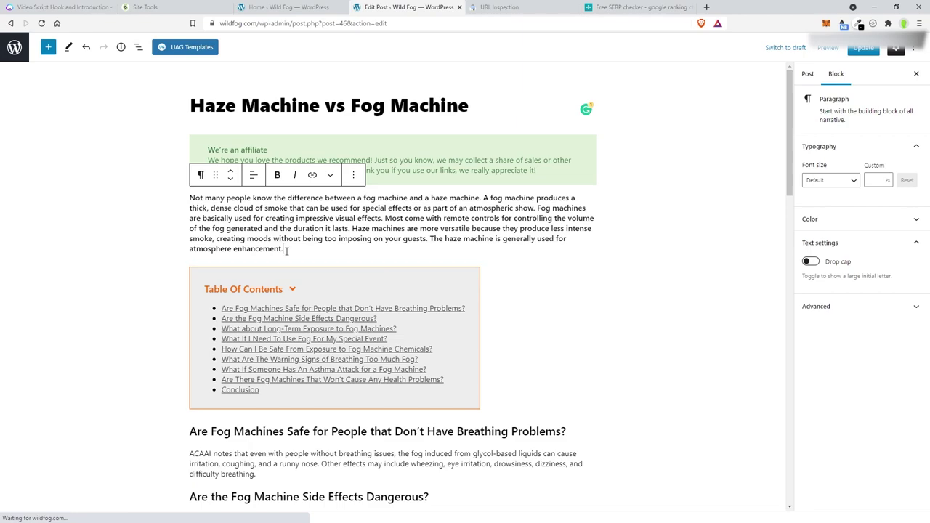
Step: Count the words in the bold introduction paragraph with Word Counter Plus
left_click_drag(283, 248, 209, 203)
right_click(266, 209)
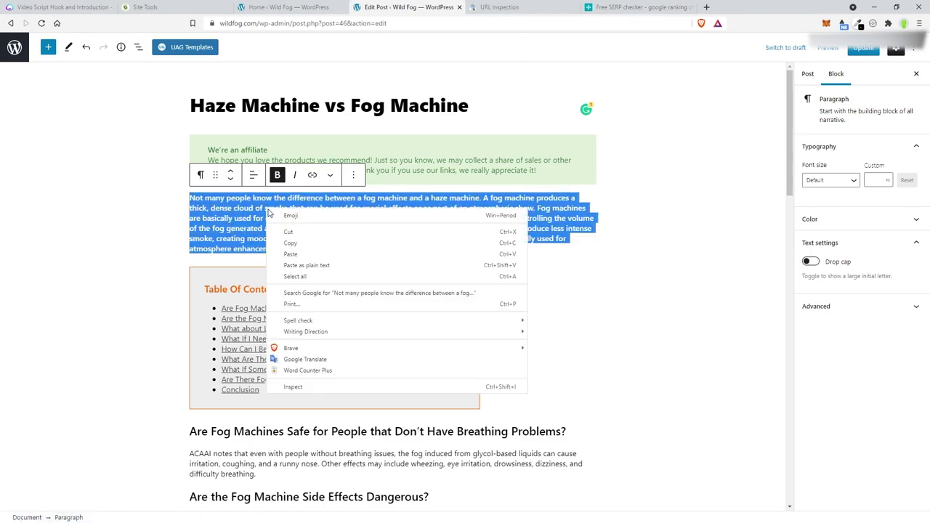
left_click(308, 370)
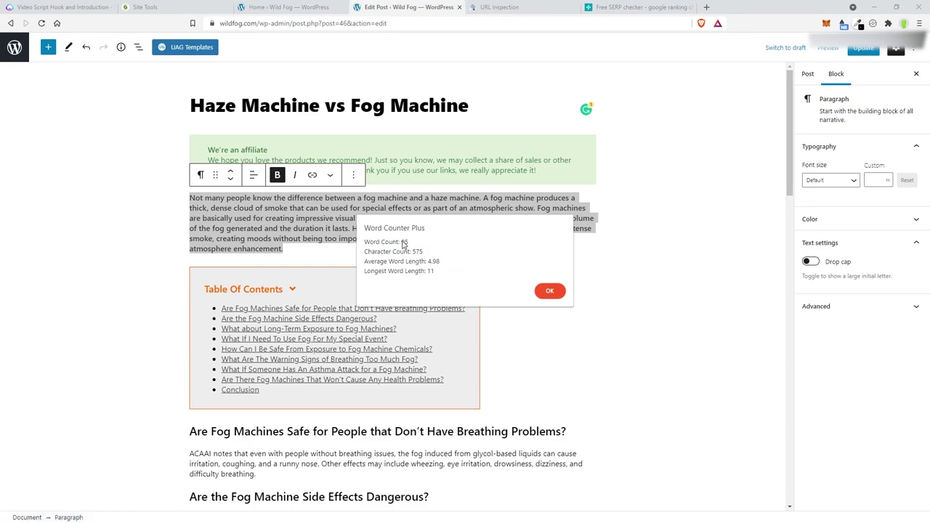
left_click(550, 290)
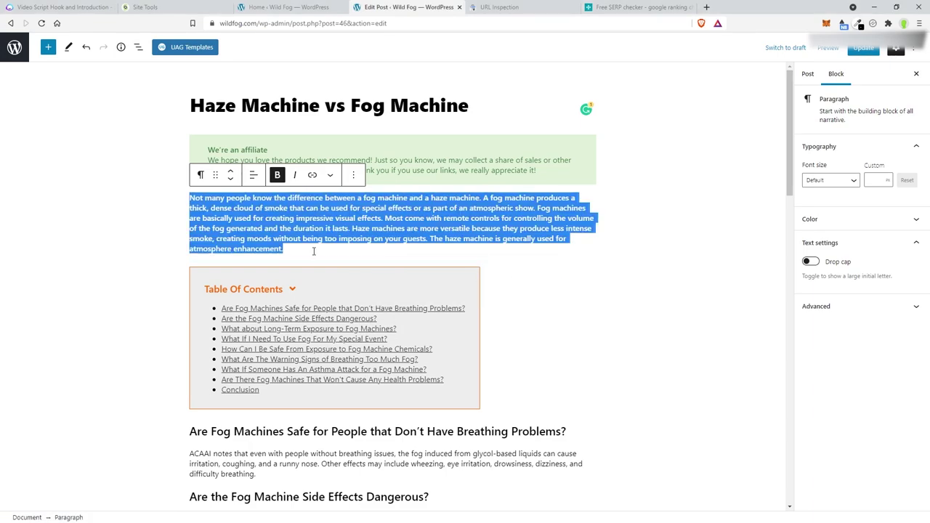
left_click(306, 249)
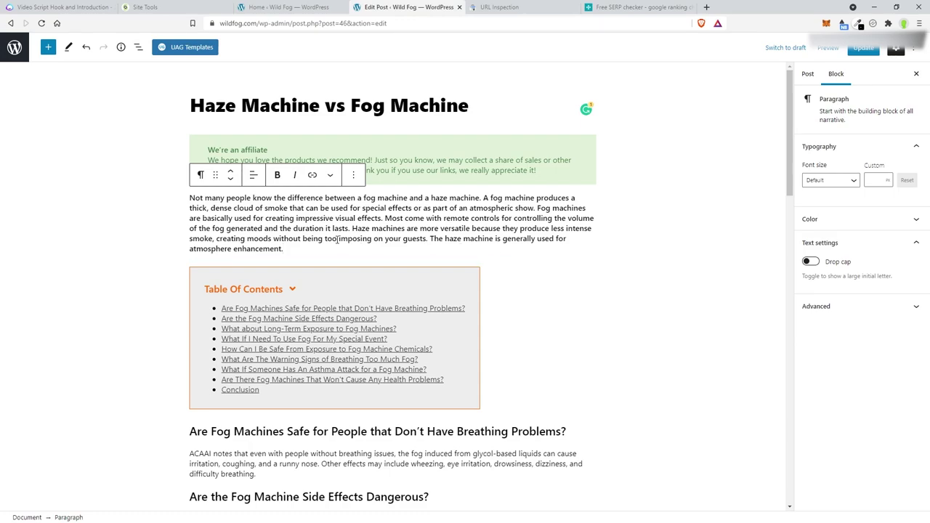
Step: Replace the old article body, from "Are Fog Machines Safe for People that Don't Have Breathing Problems?" through the conclusion, with the copied haze machine article
scroll(166, 290, "down", 2)
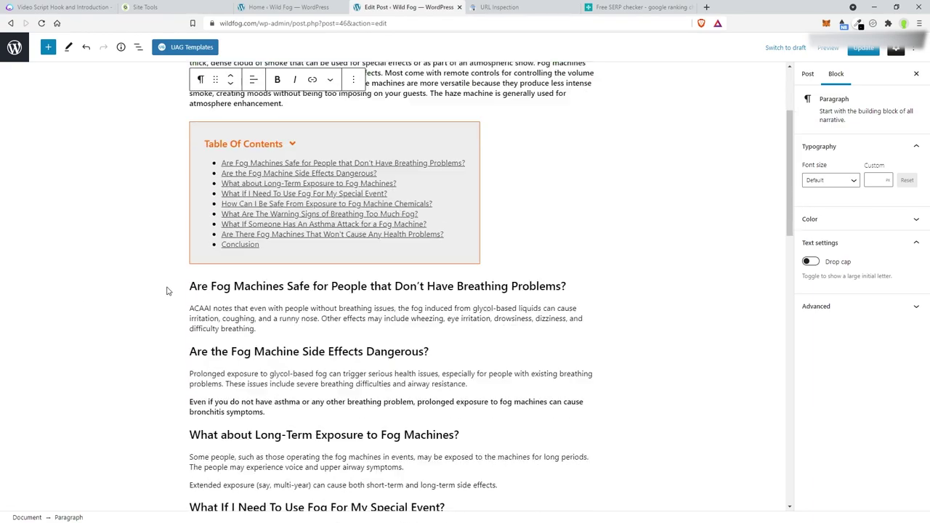
scroll(166, 291, "down", 3)
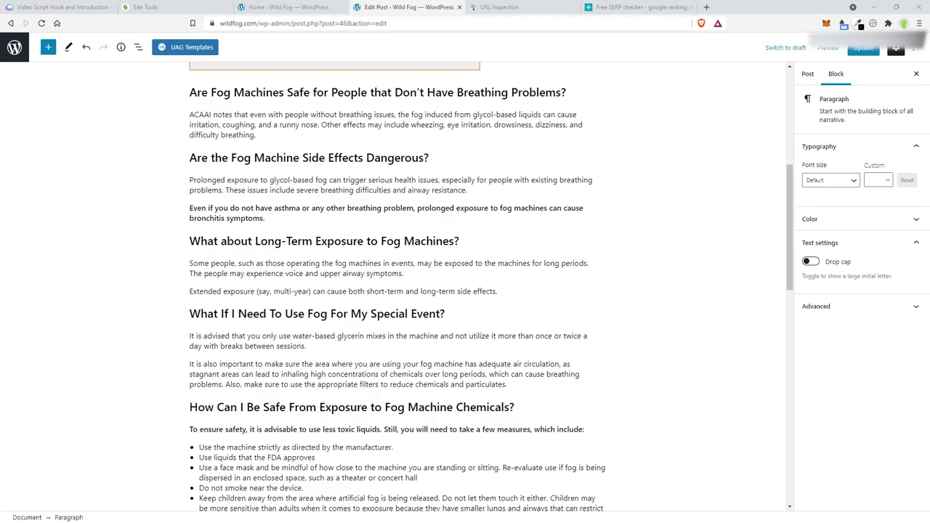
scroll(502, 204, "up", 1)
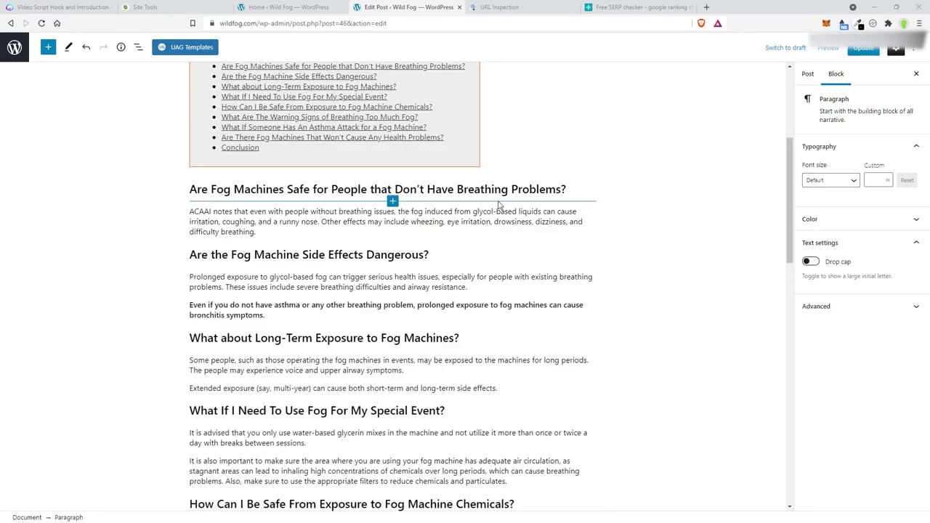
left_click(191, 191)
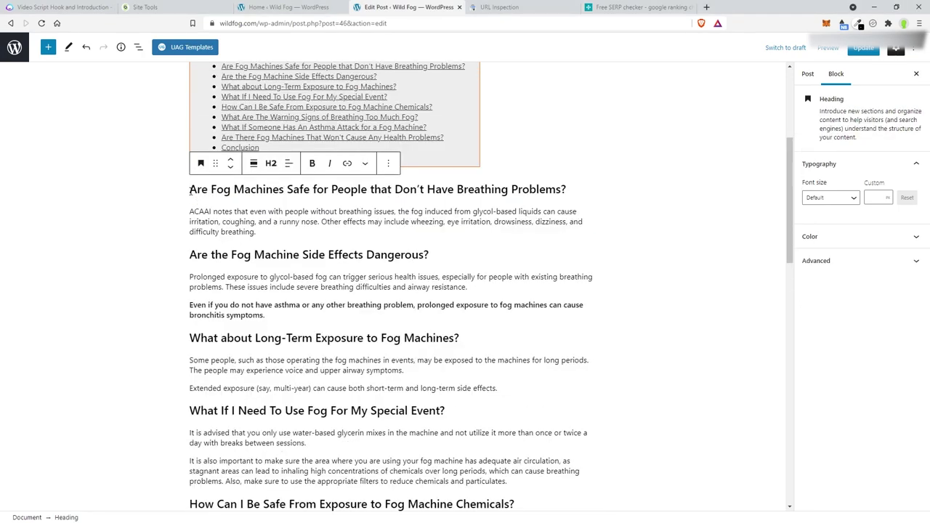
left_click_drag(190, 191, 545, 252)
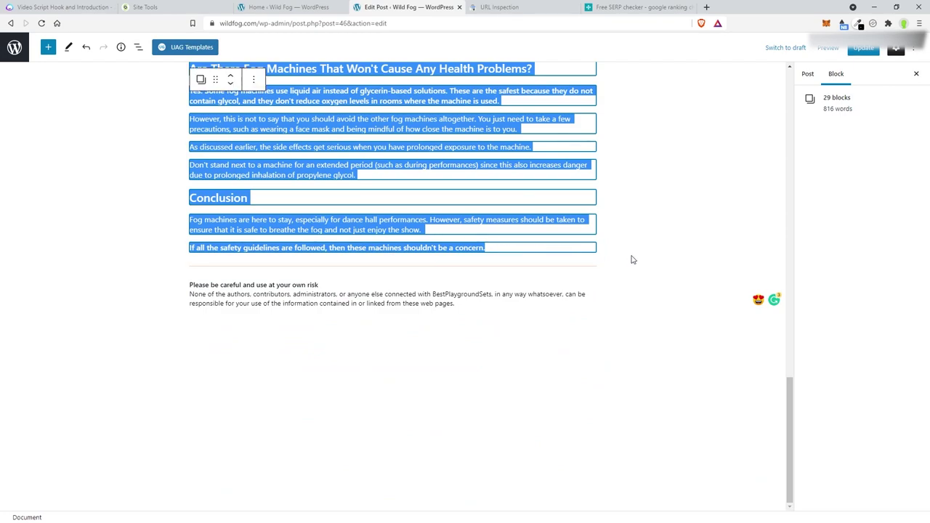
key("ctrl+v")
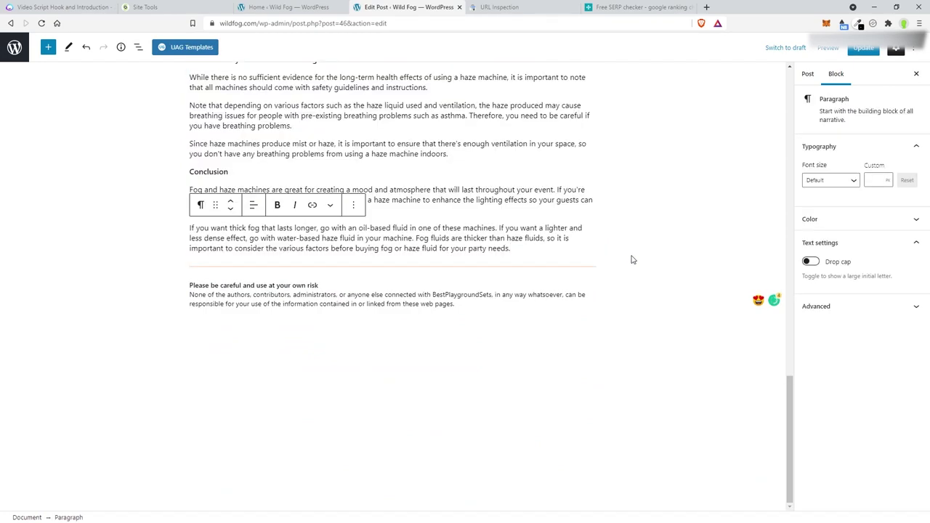
Step: Convert the bold lines "What Do Fog Machines Use?" and "What Do Haze Machines Use?" into H2 headings
scroll(474, 249, "up", 10)
scroll(474, 249, "up", 4)
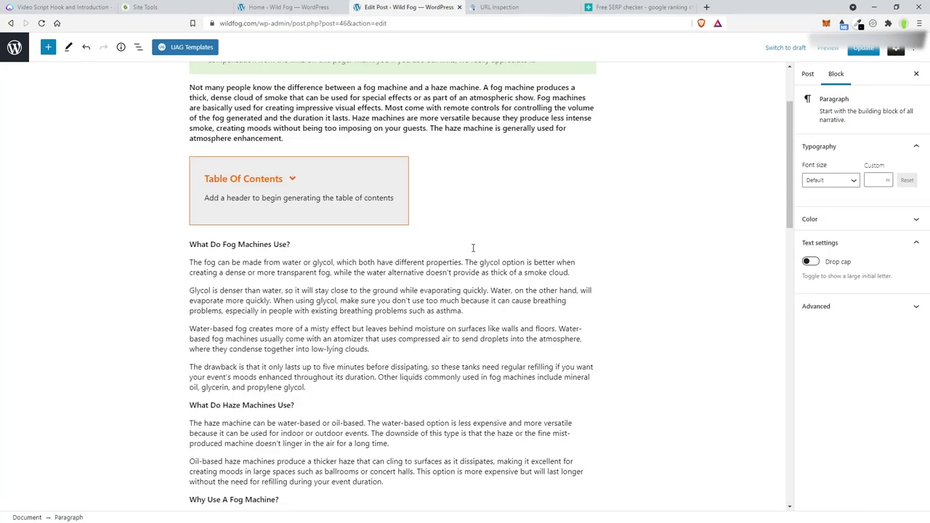
scroll(471, 245, "up", 1)
scroll(470, 245, "down", 2)
triple_click(269, 194)
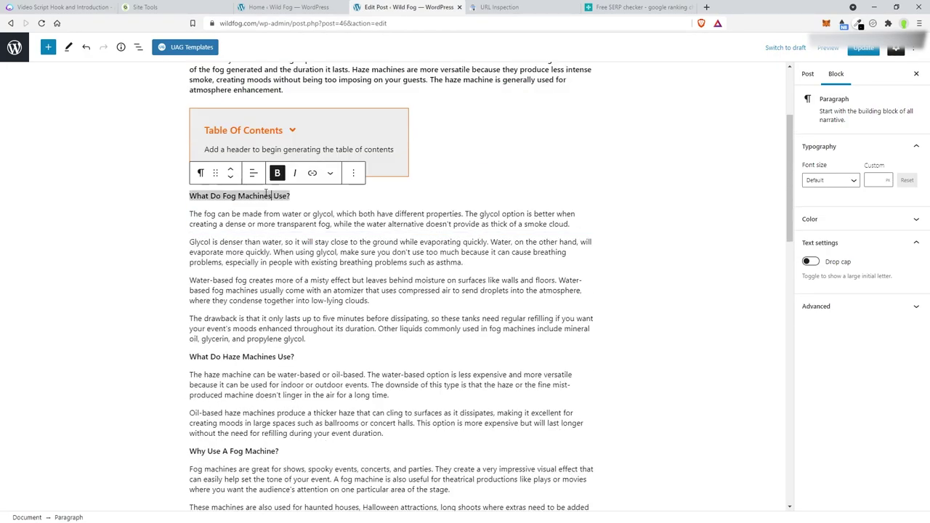
left_click(201, 172)
left_click(225, 219)
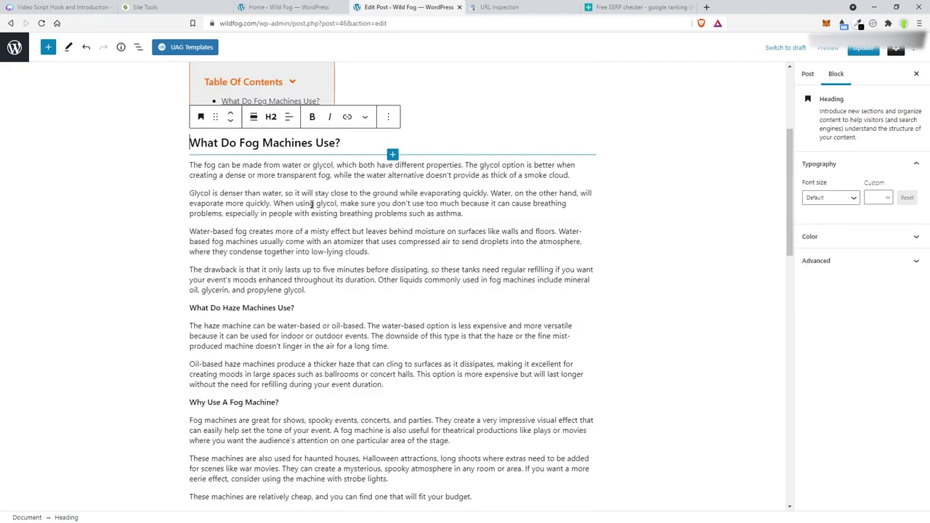
scroll(313, 204, "down", 1)
triple_click(272, 210)
left_click(205, 190)
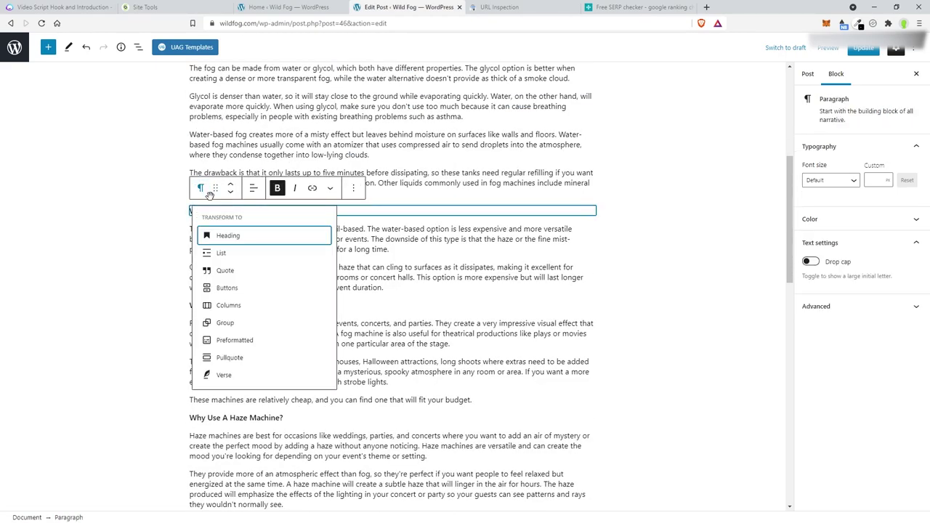
left_click(226, 235)
Step: Transform the "Why Use A Fog Machine?" and "Why Use A Haze Machine?" paragraphs into H2 headings
triple_click(260, 218)
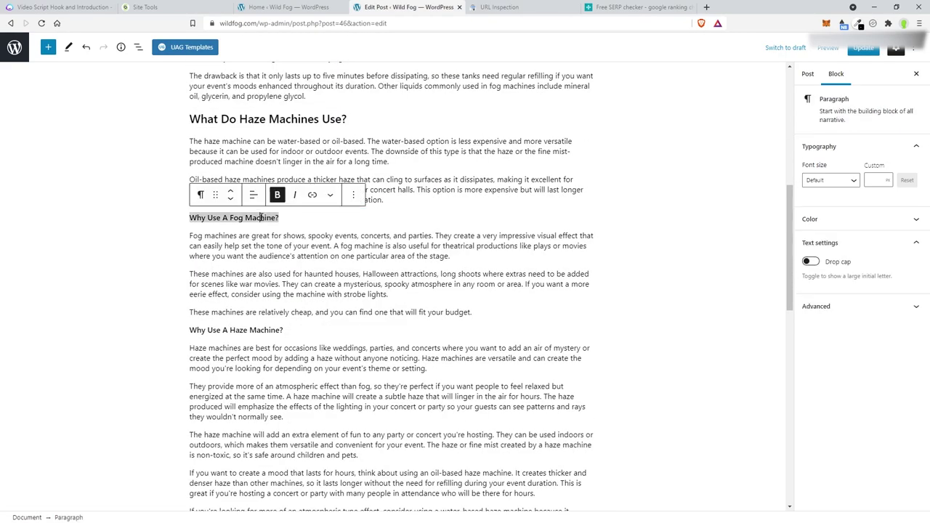
left_click(200, 194)
left_click(226, 240)
scroll(262, 206, "down", 2)
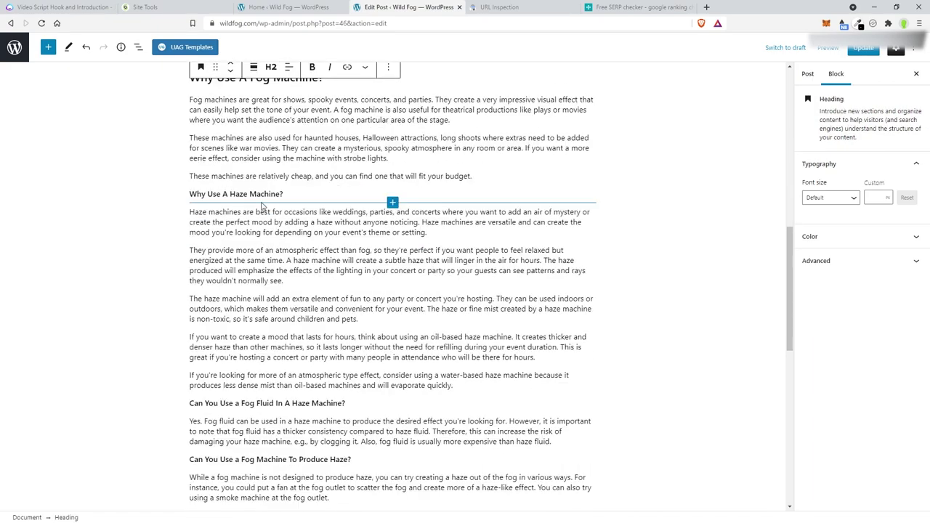
triple_click(250, 194)
left_click(200, 172)
left_click(231, 216)
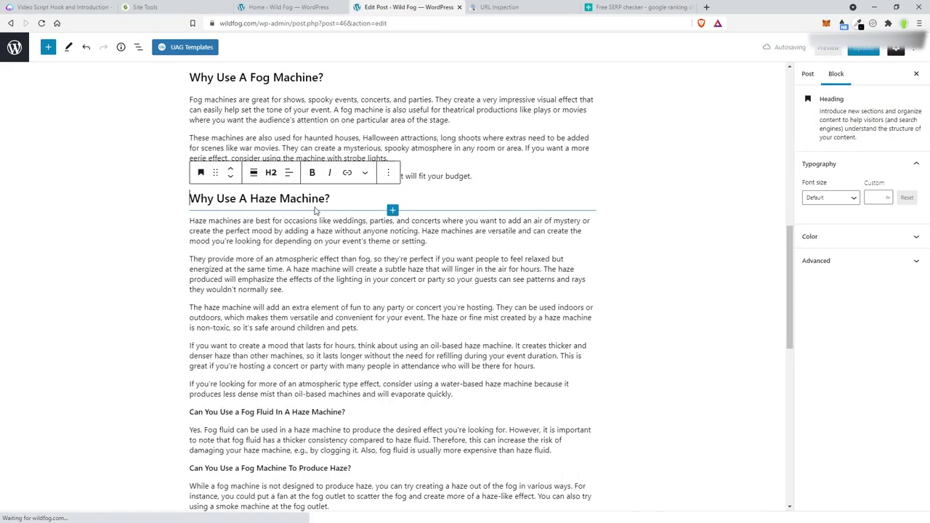
Step: Turn the three bold question lines about fog fluid, producing haze with a fog machine, and oil-based fluid into H2 headings
scroll(315, 210, "down", 3)
triple_click(285, 217)
left_click(201, 195)
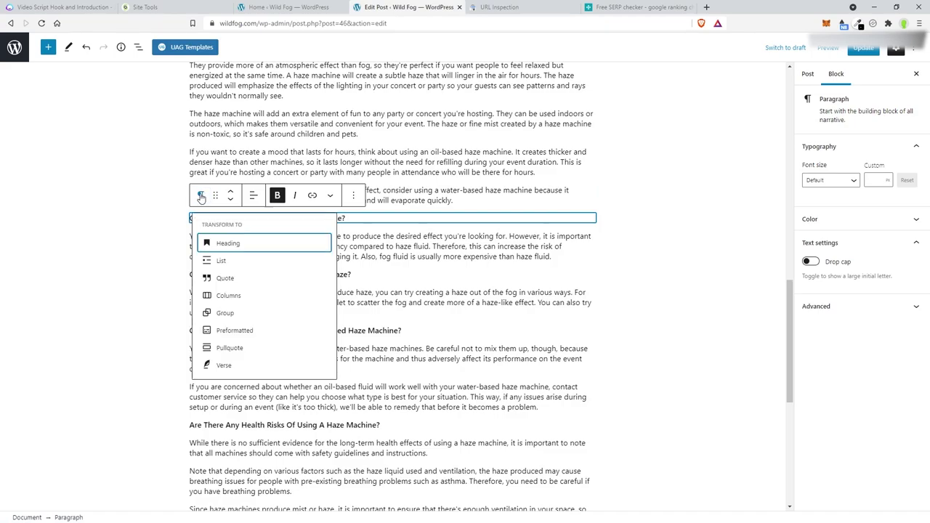
left_click(227, 243)
scroll(261, 218, "down", 2)
triple_click(291, 184)
left_click(201, 164)
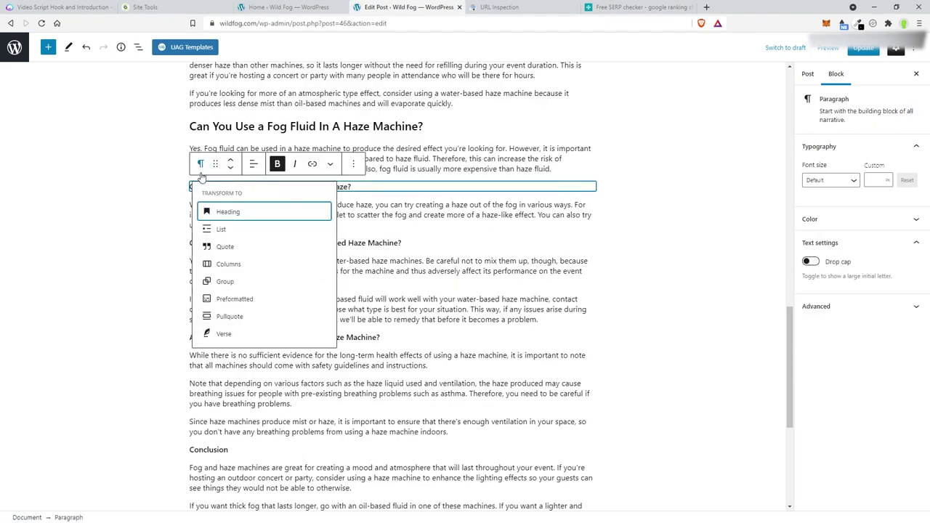
left_click(228, 212)
triple_click(291, 249)
left_click(200, 221)
left_click(227, 269)
Step: Make "Are There Any Health Risks Of Using A Haze Machine?" and "Conclusion" H2 headings
scroll(274, 212, "down", 3)
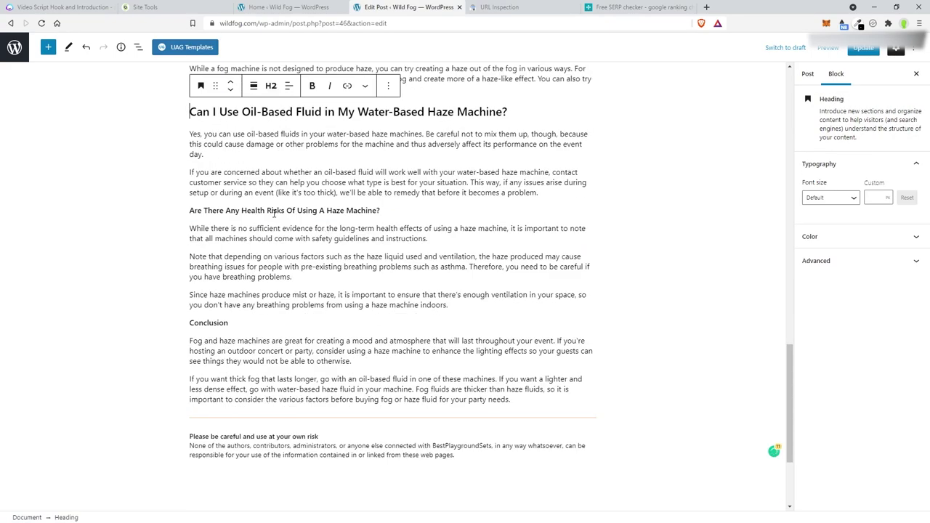
triple_click(274, 210)
left_click(200, 188)
left_click(228, 236)
triple_click(210, 332)
left_click(201, 310)
left_click(228, 356)
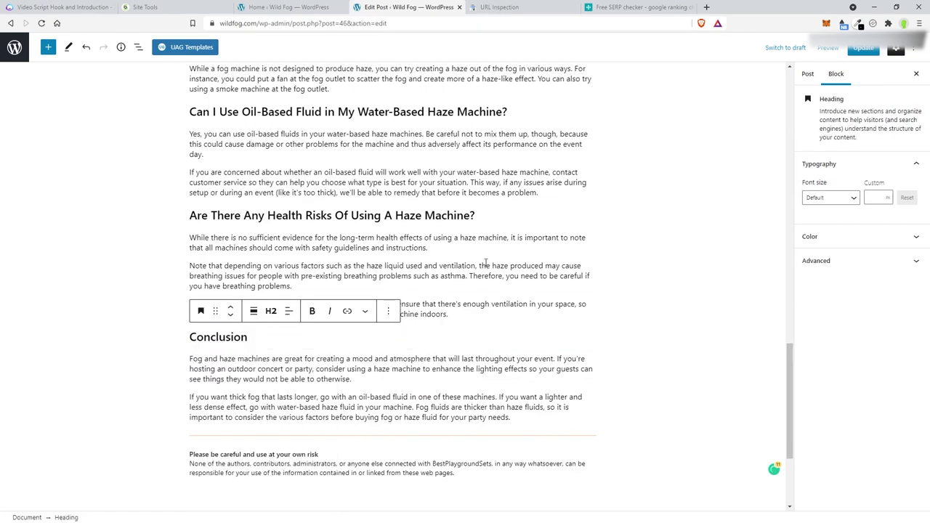
Step: Check the post's category and featured image settings and save the updated post
left_click(807, 73)
scroll(835, 135, "down", 4)
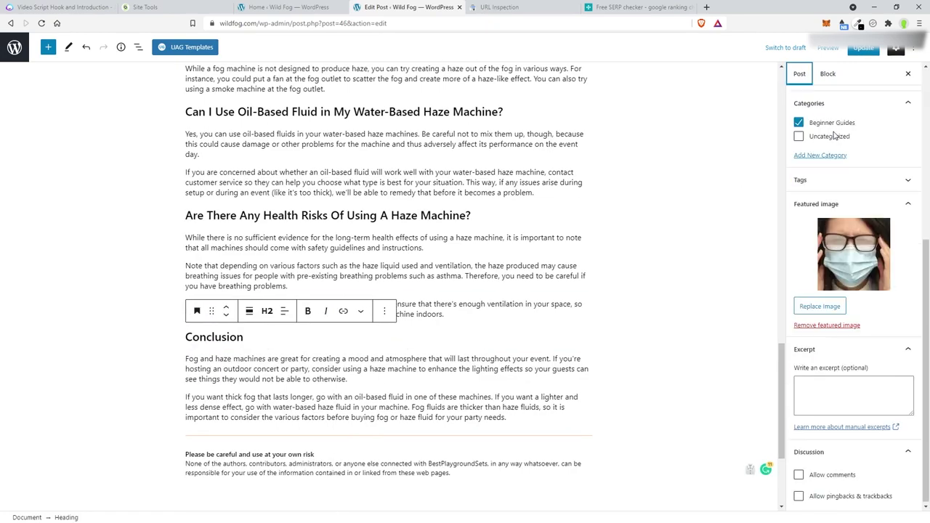
left_click(864, 47)
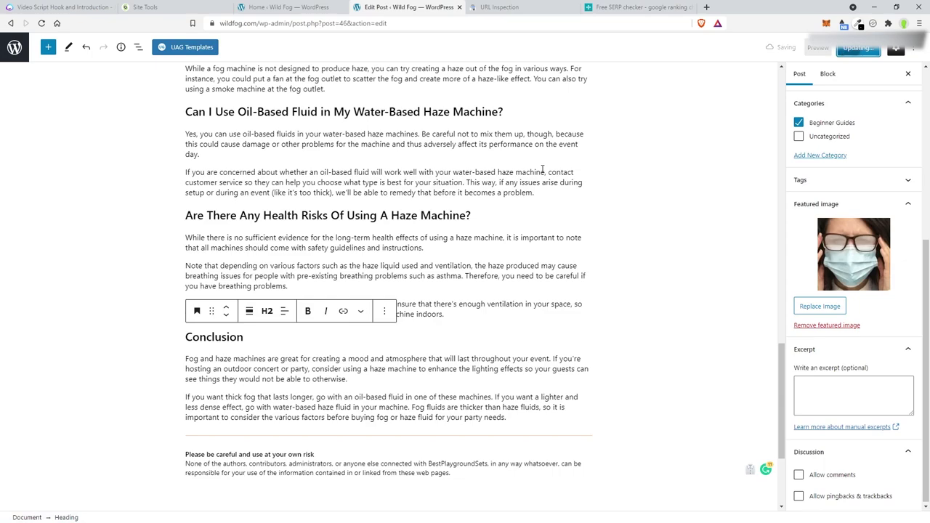
Step: Upload the downloaded image "Haze Machine vs Fog Machine.jpg" as a replacement for the post's featured image
left_click(707, 8)
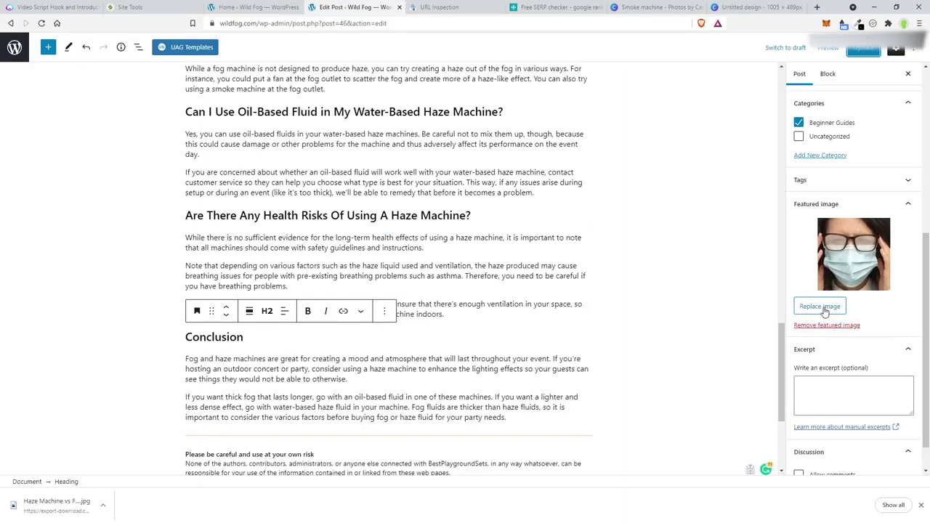
left_click(819, 307)
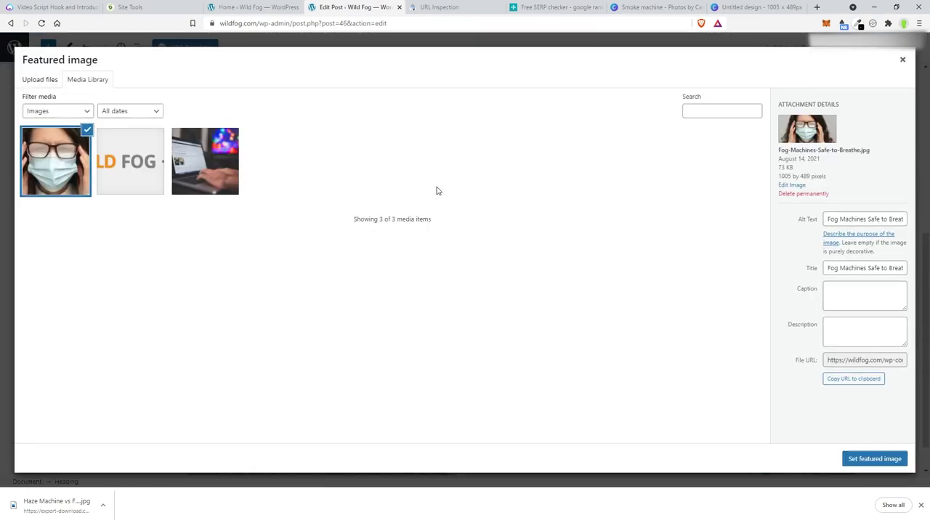
left_click(45, 80)
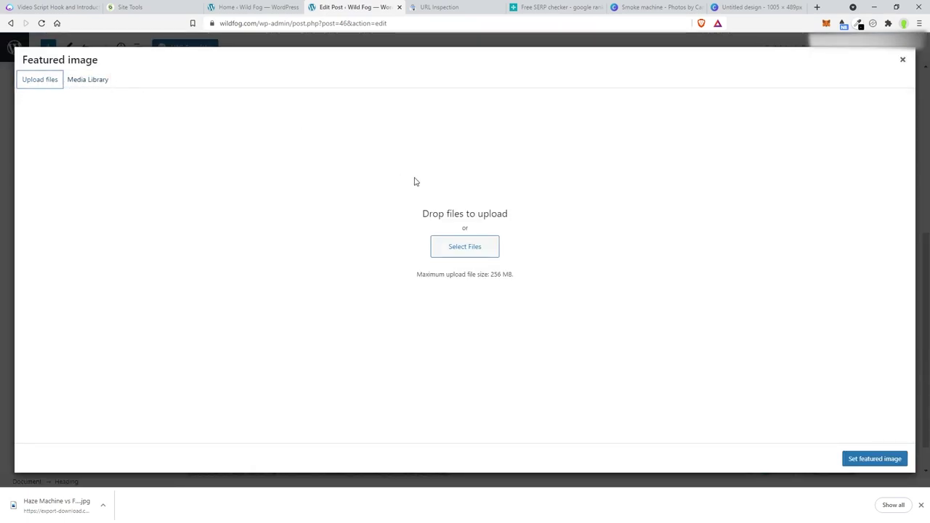
left_click(465, 247)
double_click(167, 98)
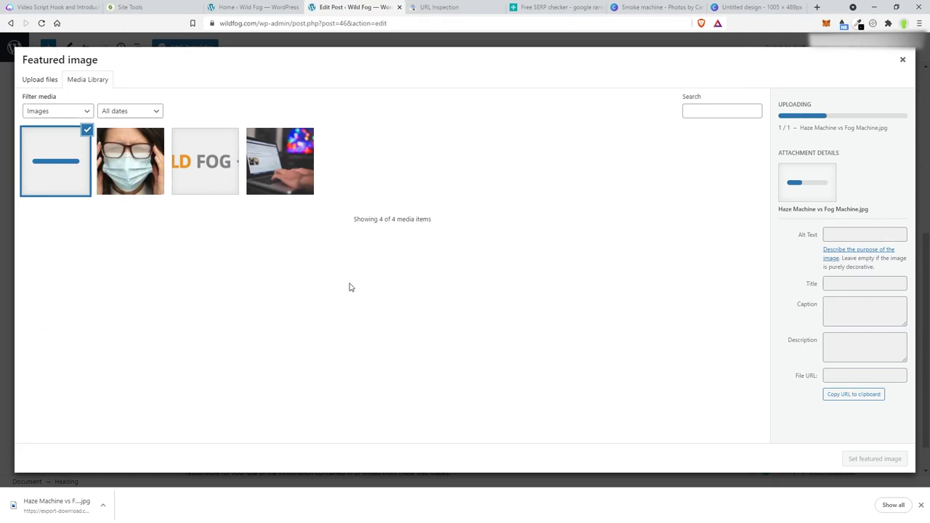
Step: Give the uploaded image the alt text and title "Haze Machine vs Fog Machine" and set it as the featured image
left_click(828, 219)
type("Haze Machine vs Fog Machine")
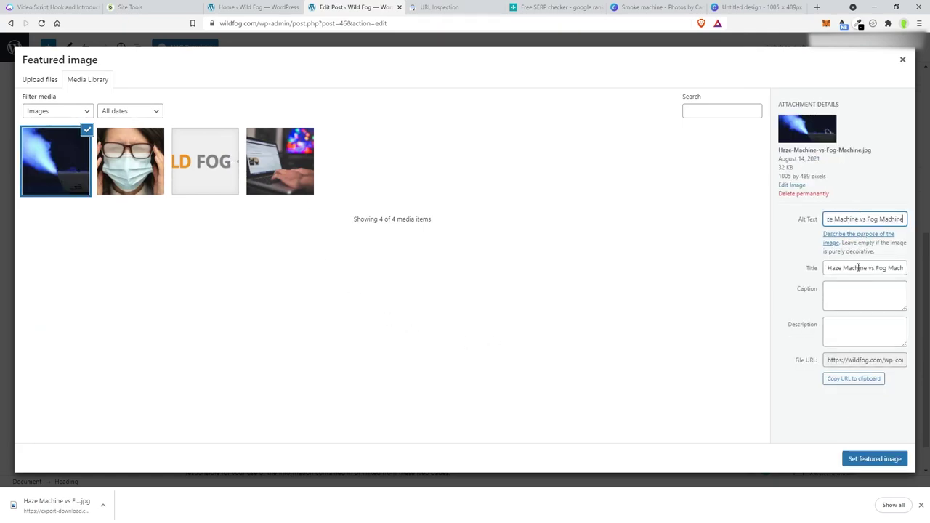
triple_click(857, 268)
type("Haze Machine vs Fog Machine")
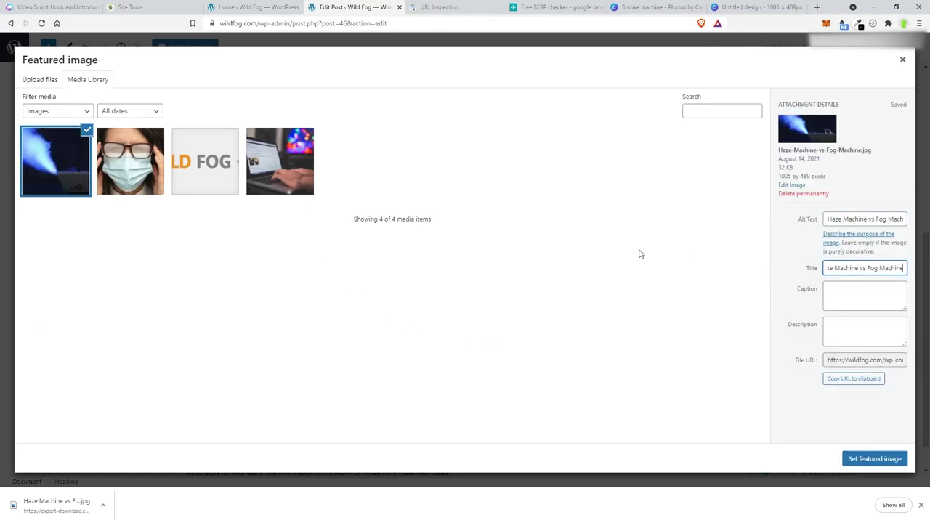
left_click(870, 461)
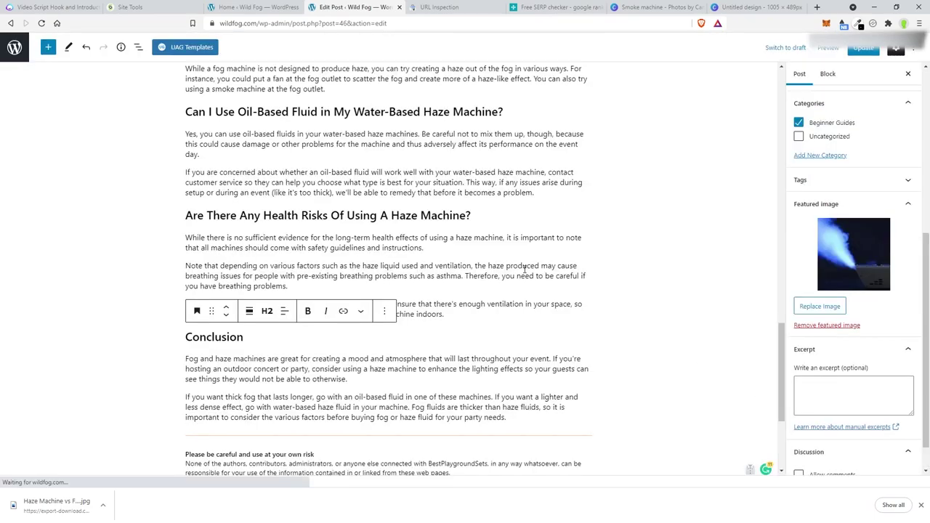
Step: Review the remaining post settings and the table of contents, and update the post with its new featured image
scroll(826, 291, "down", 1)
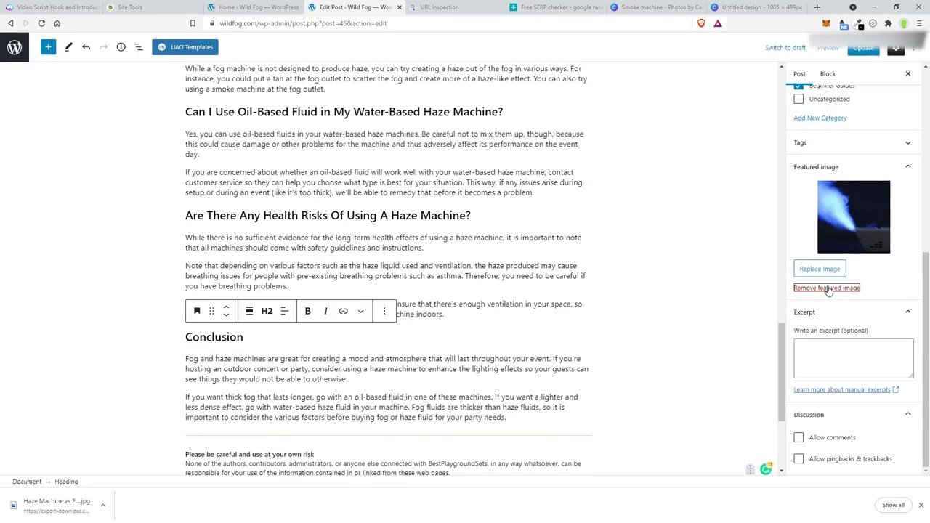
scroll(808, 286, "up", 2)
scroll(808, 286, "up", 1)
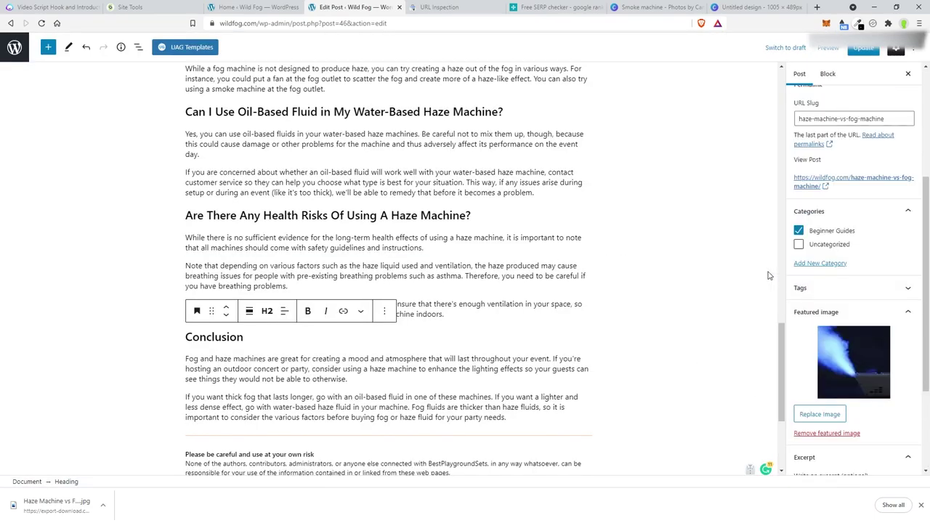
scroll(622, 270, "up", 2)
scroll(621, 271, "up", 15)
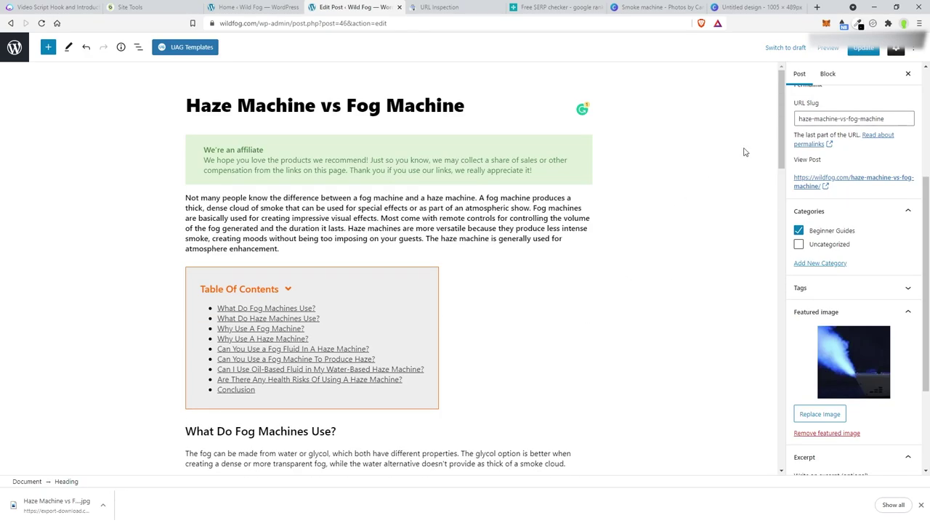
left_click(863, 47)
Step: Split the bold introduction after its first sentence so that "A fog machine produces" starts a new paragraph
triple_click(479, 198)
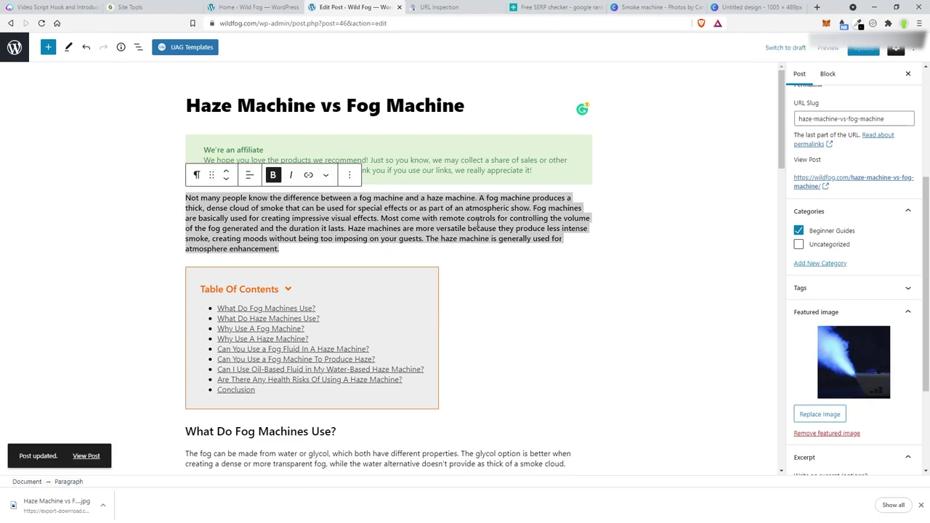
key("Return")
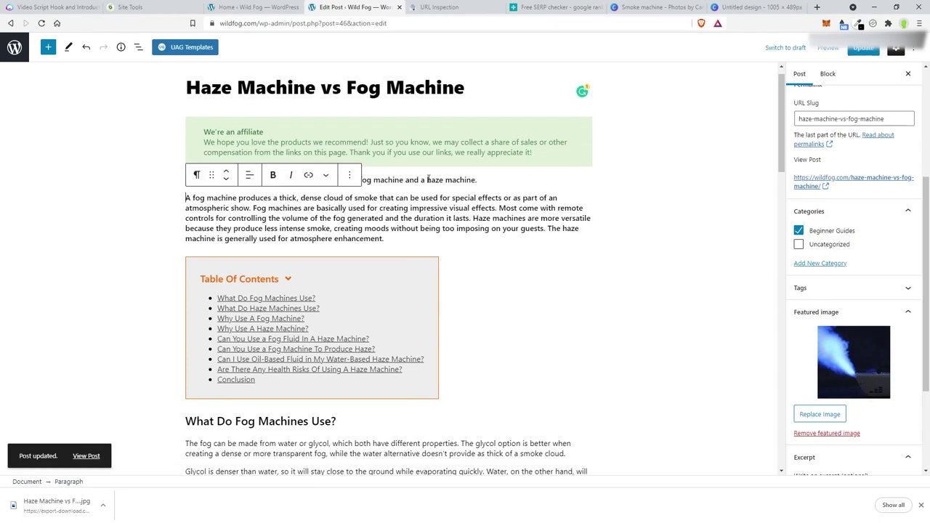
Step: Remove the bold formatting from the opening sentence "Not many people know the difference between a fog machine and a haze machine."
triple_click(428, 180)
double_click(435, 179)
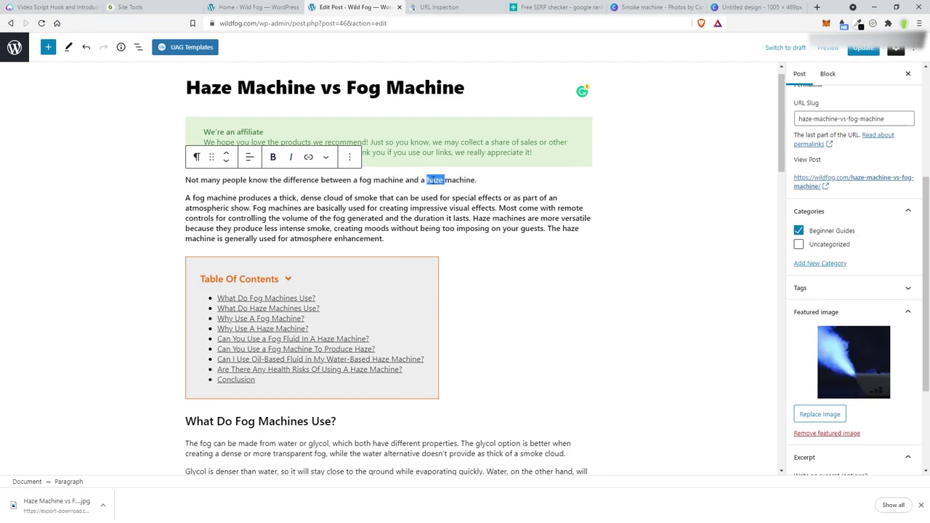
triple_click(435, 180)
left_click(274, 158)
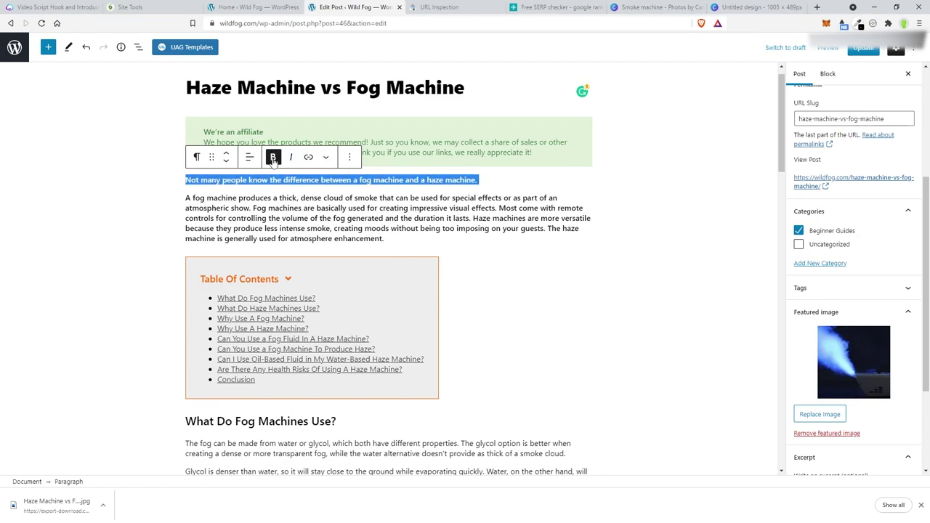
Step: Check the word count of the bold introduction paragraph starting with "A fog machine produces"
triple_click(362, 211)
key("ctrl+b")
right_click(323, 218)
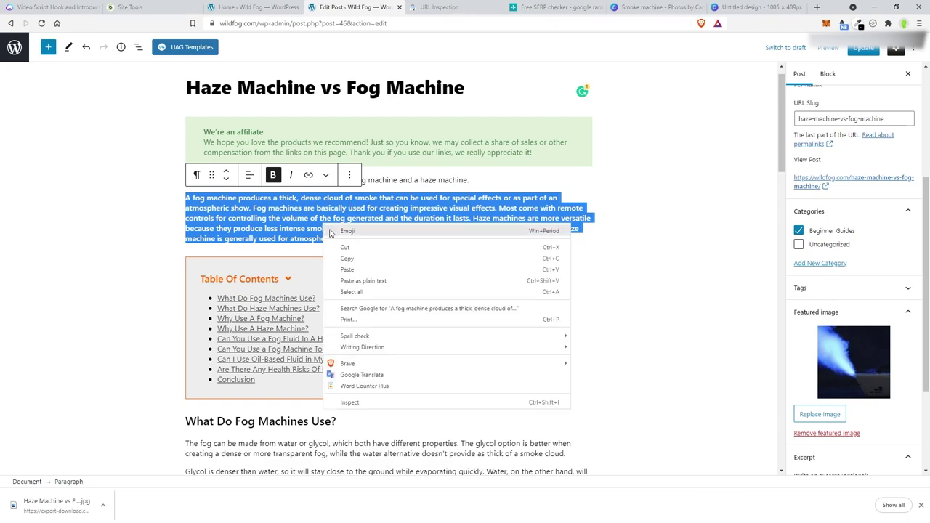
left_click(353, 386)
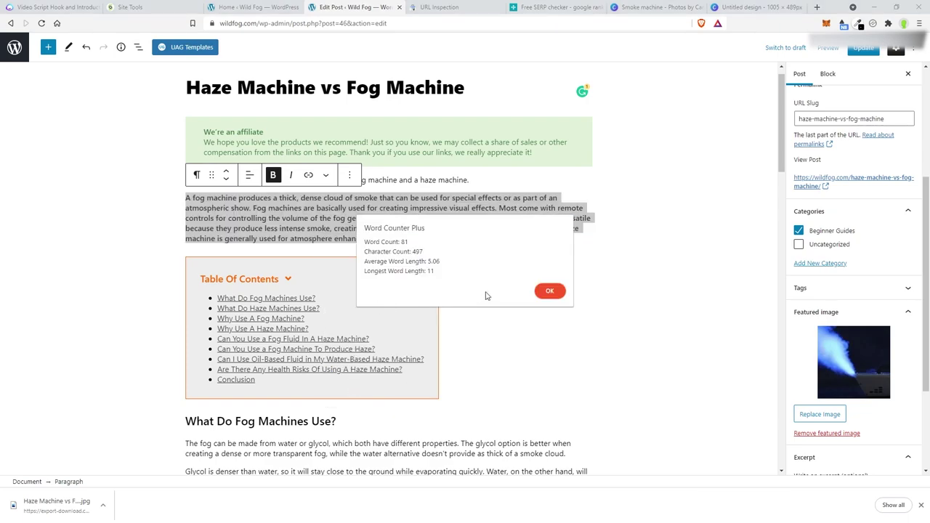
left_click(550, 292)
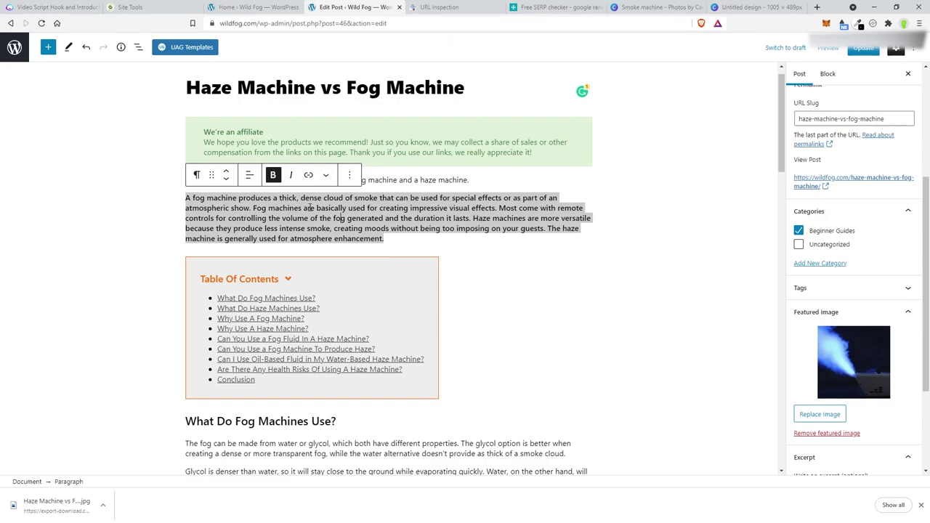
Step: In the bold paragraph, delete "basically" and replace "come with" with "have"
double_click(329, 209)
key("BackSpace")
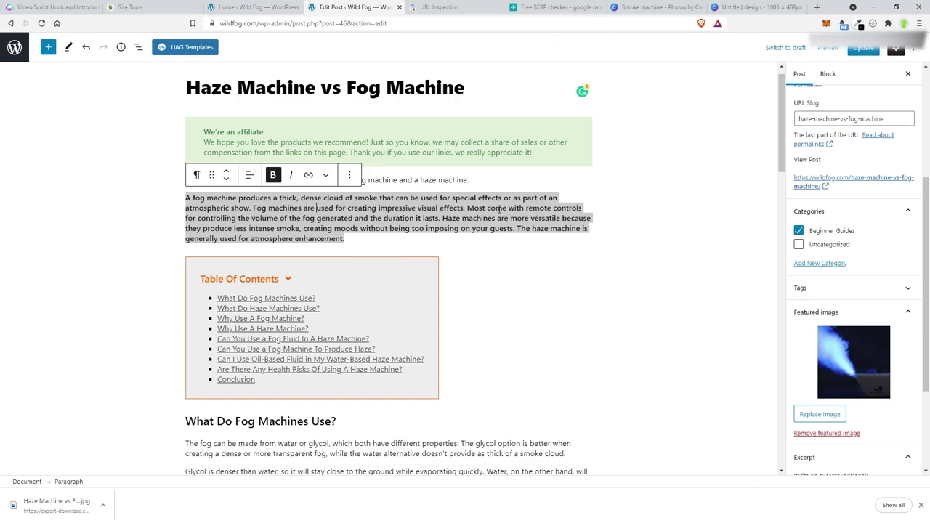
left_click_drag(488, 208, 523, 209)
scroll(579, 295, "down", 1)
type("have")
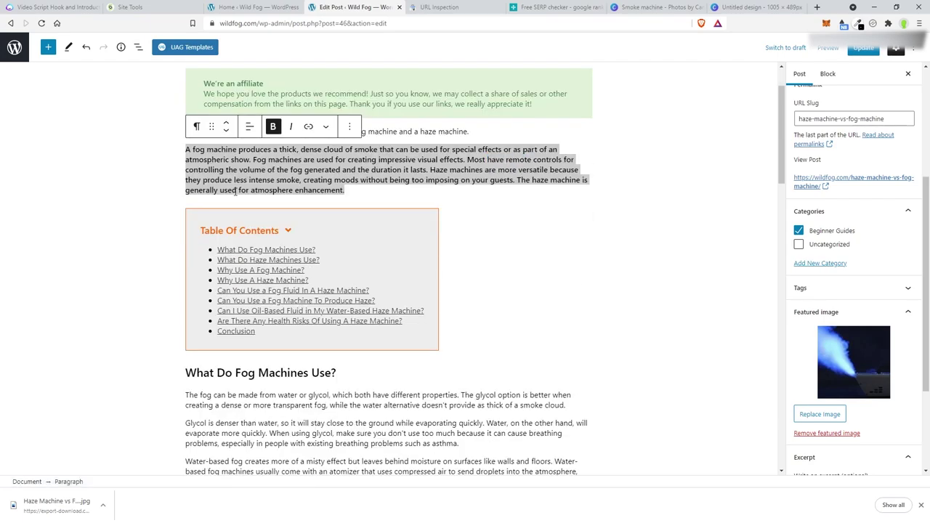
Step: Reword the bold paragraph's remote control sentence to read "controlling the amount of fog generated"
double_click(255, 170)
type("amount")
mouse_move(290, 171)
left_click(291, 223)
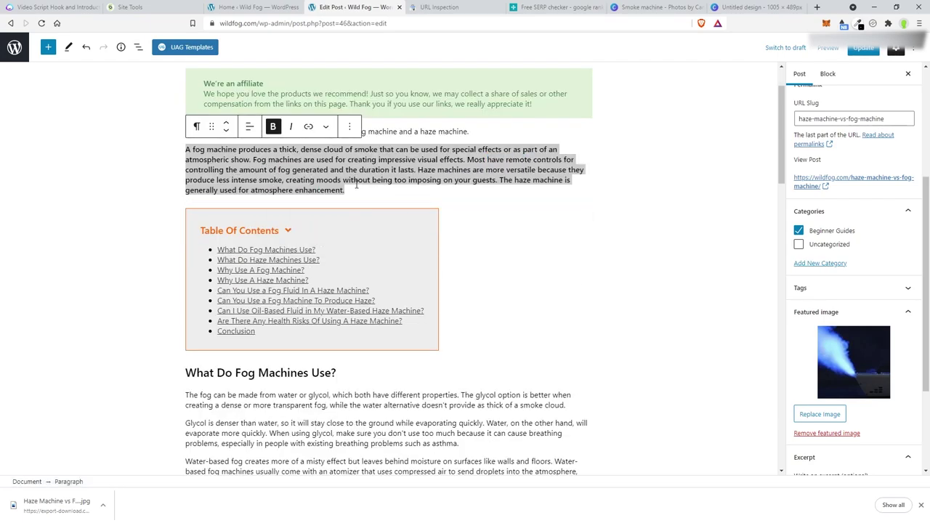
Step: Delete "it lasts" after "the duration" and "generally" from the last sentence of the bold paragraph
left_click_drag(389, 169, 414, 169)
key("BackSpace")
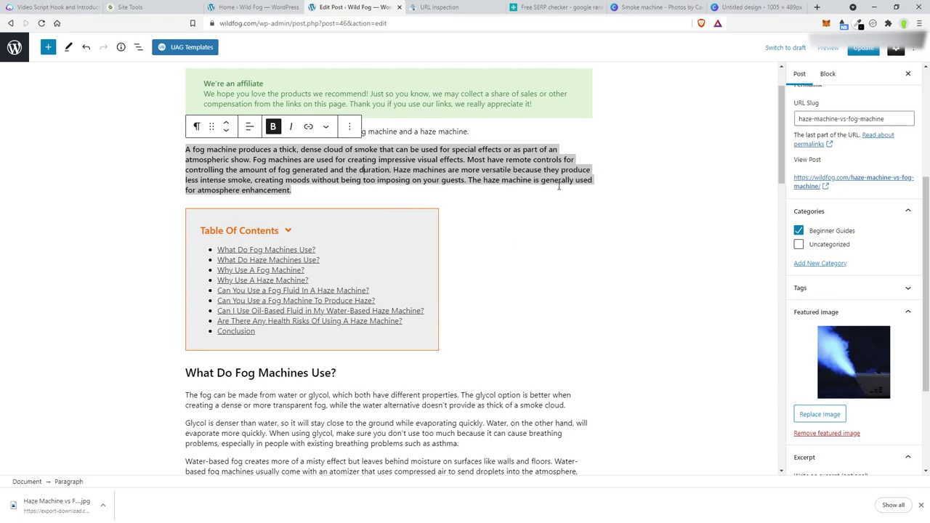
double_click(543, 181)
key("BackSpace")
Step: Recheck the word count of the shortened bold paragraph
left_click_drag(279, 190, 186, 149)
right_click(267, 161)
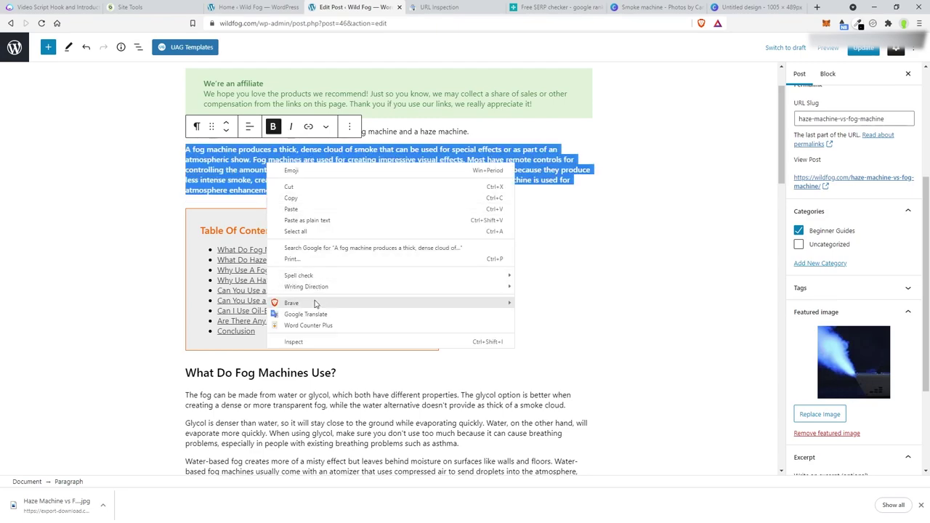
left_click(312, 303)
left_click(553, 293)
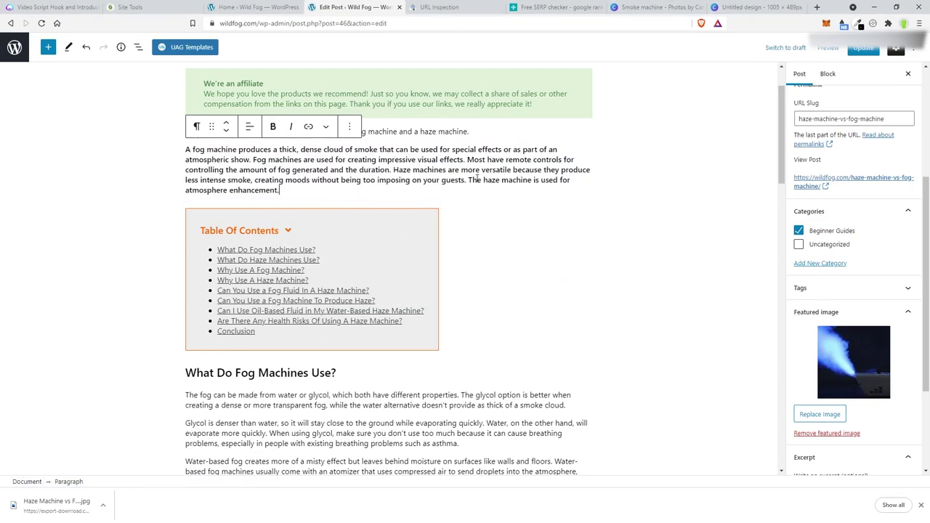
Step: Add a non-bold paragraph above the table of contents reading "There is a lot more to know about fog and haze machines let's dive in"
left_click(510, 131)
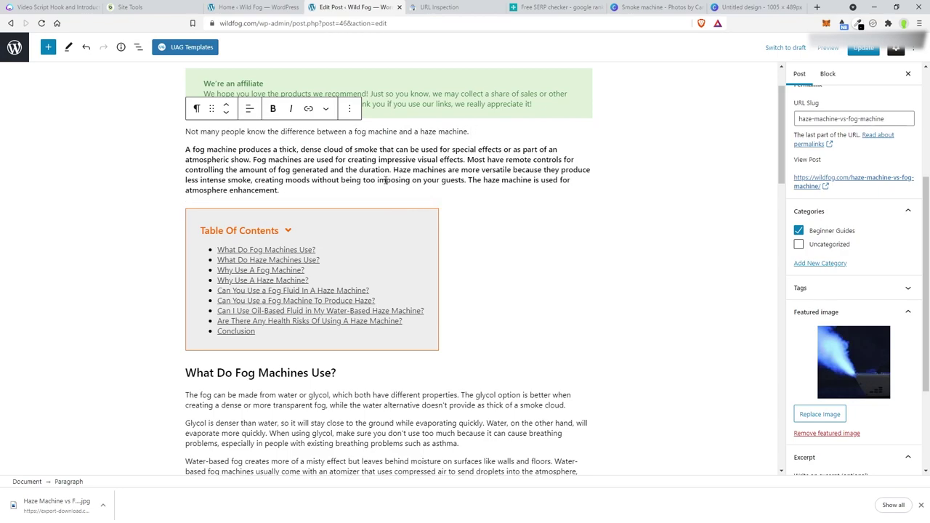
left_click(347, 192)
type("Th")
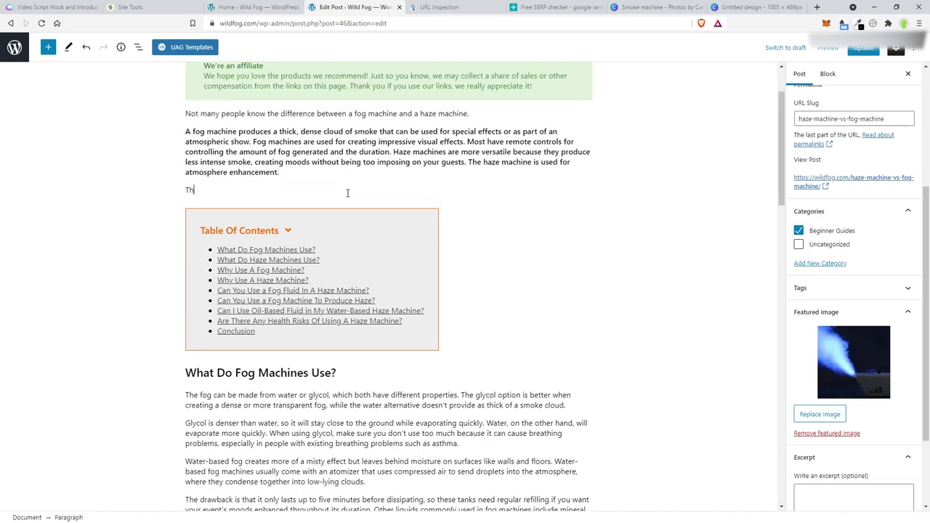
key("BackSpace")
key("BackSpace")
type("ere is a lot more to know about ")
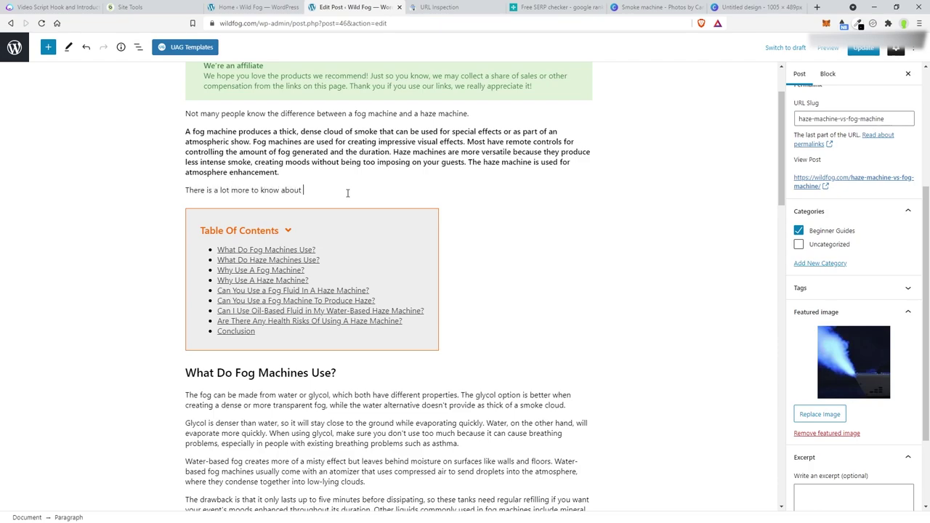
type("fog and hze m")
type("e machines let's dive in")
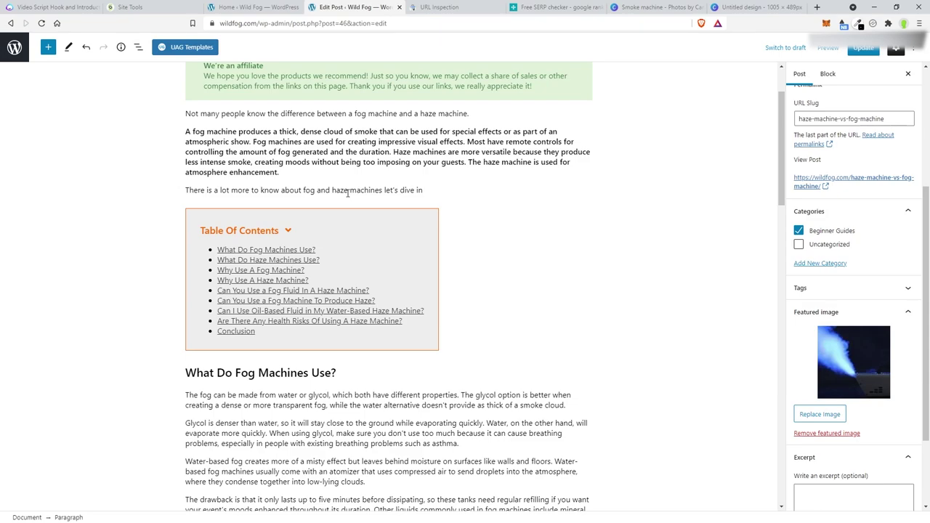
left_click(356, 218)
Step: Split the glycol paragraph under "What Do Fog Machines Use?" so that "When using glycol" starts a new paragraph
scroll(407, 225, "down", 3)
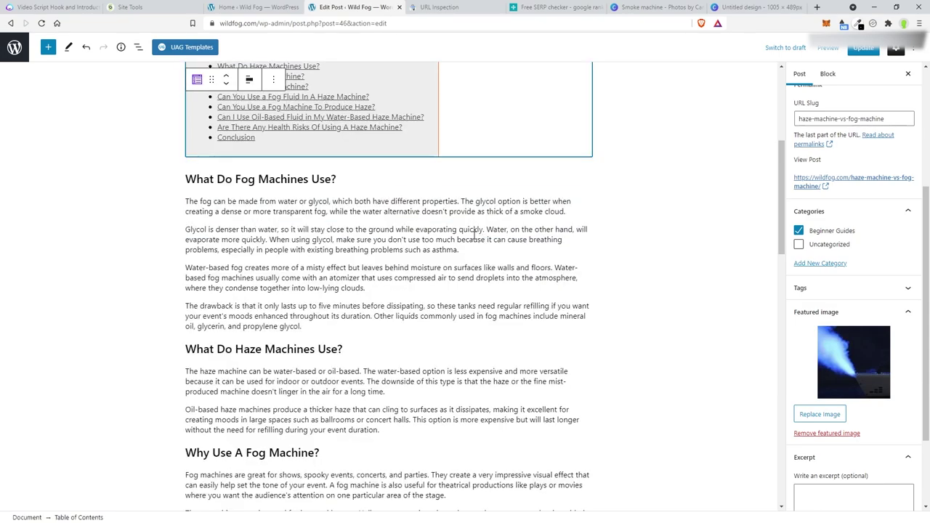
scroll(415, 227, "down", 1)
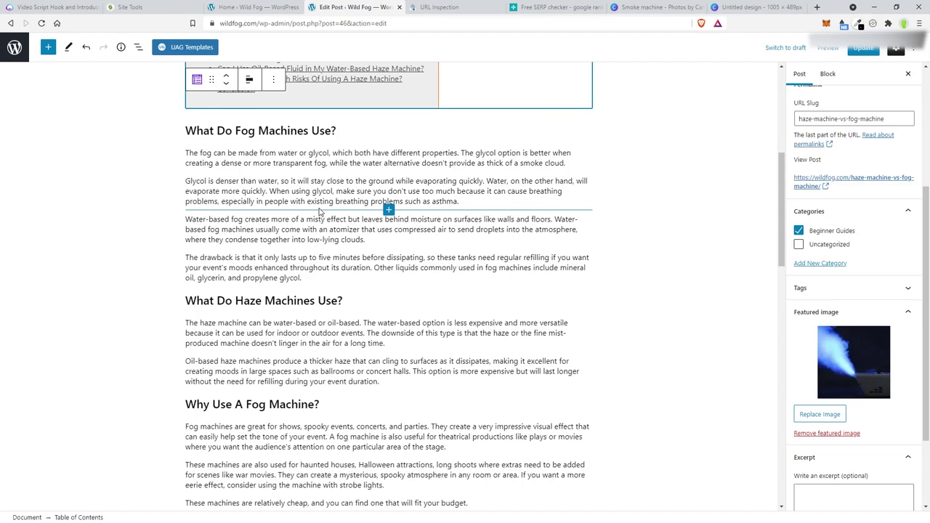
left_click(270, 190)
key("Return")
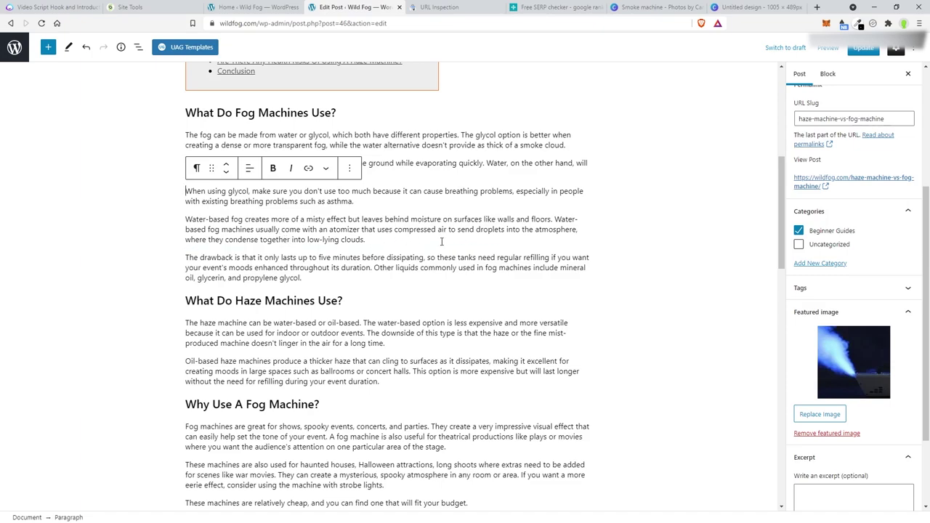
Step: Start new paragraphs at "The downside of this type" in the haze fluid section and "A fog machine is also useful" in the fog machine section
scroll(441, 241, "down", 3)
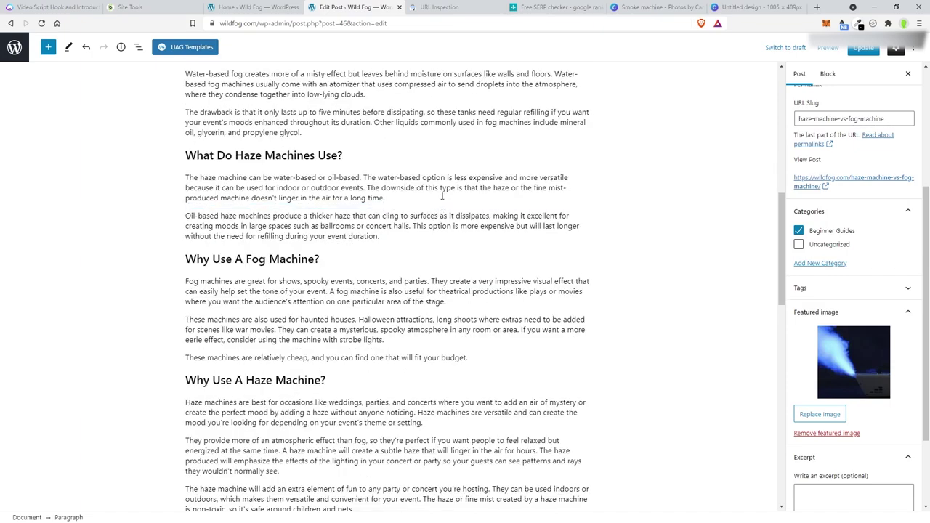
left_click(368, 187)
key("Return")
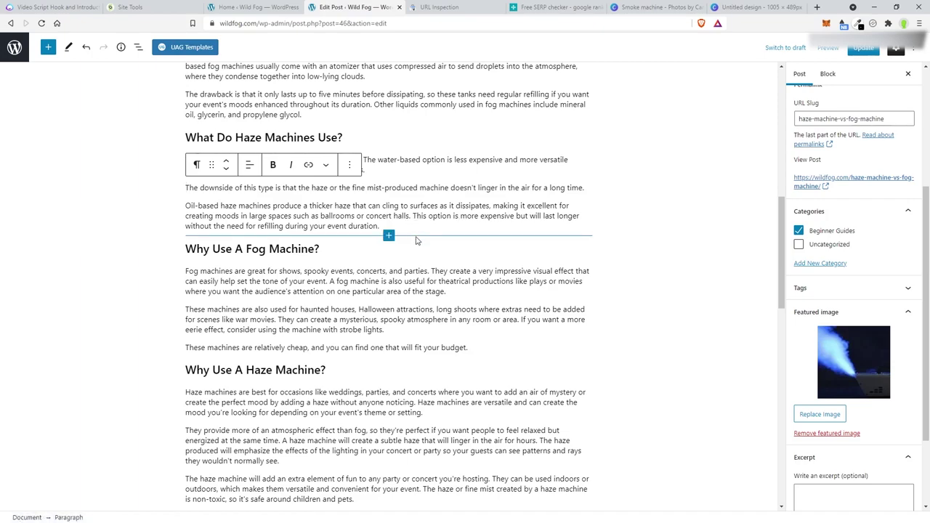
left_click(330, 281)
key("Return")
scroll(430, 234, "down", 2)
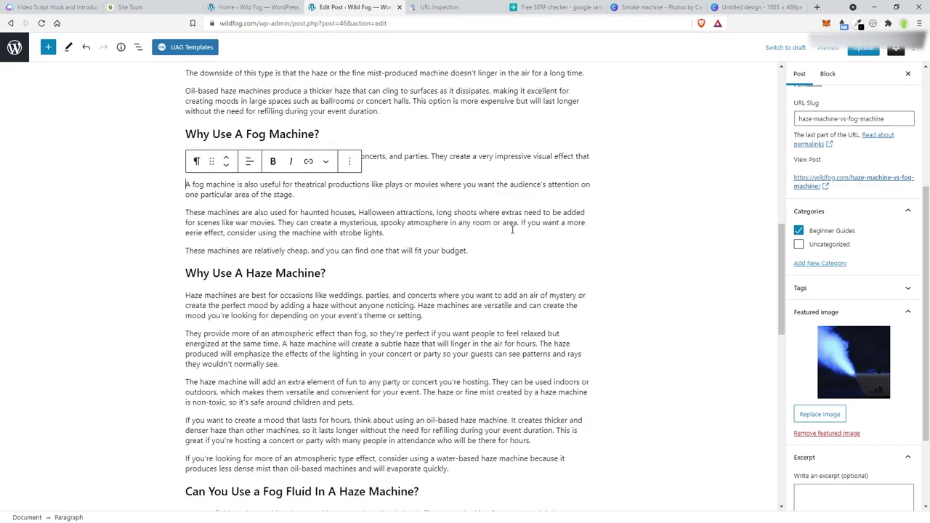
Step: Under "Why Use A Haze Machine?", start new paragraphs at "The haze produced will emphasize" and "The haze or fine mist created"
scroll(512, 230, "down", 3)
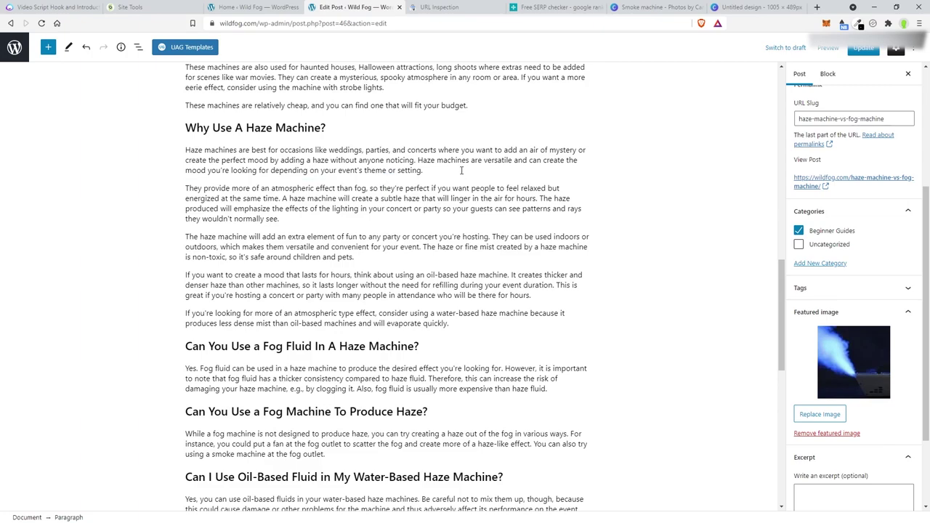
scroll(460, 170, "down", 1)
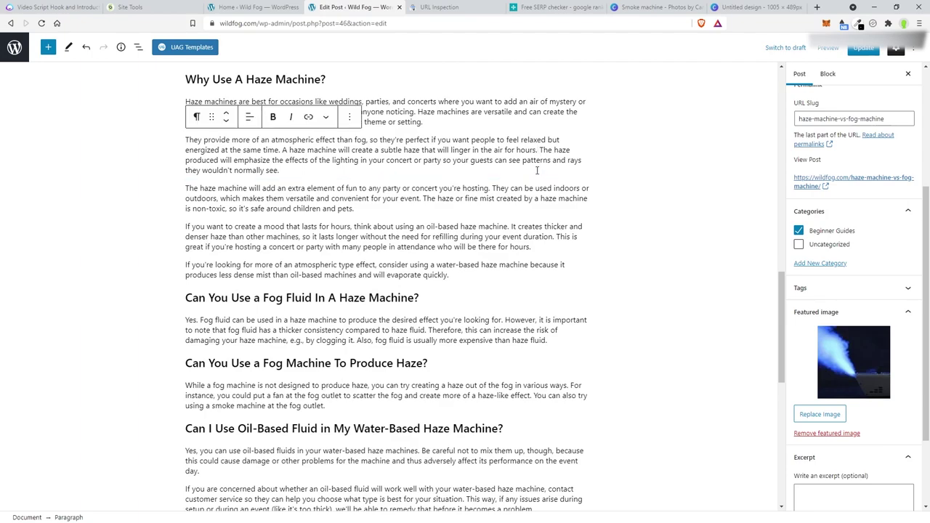
key("Return")
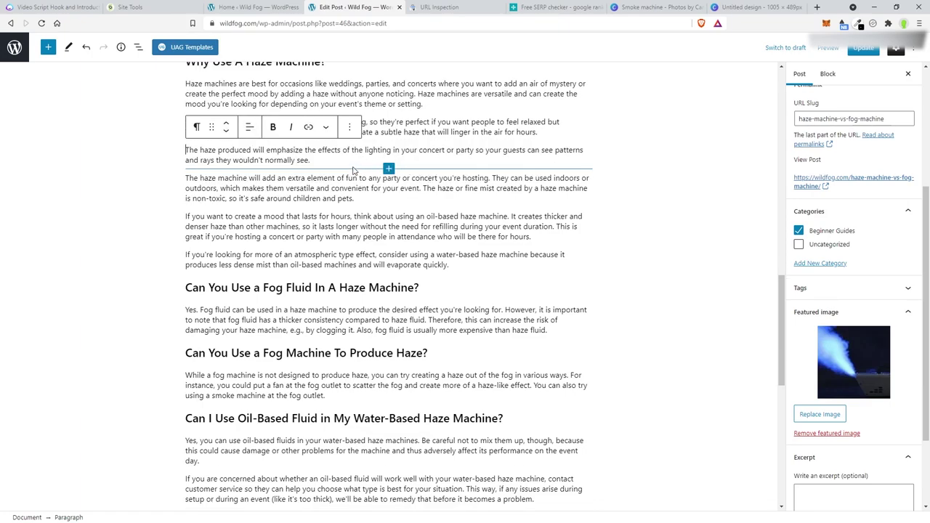
left_click(424, 188)
key("Return")
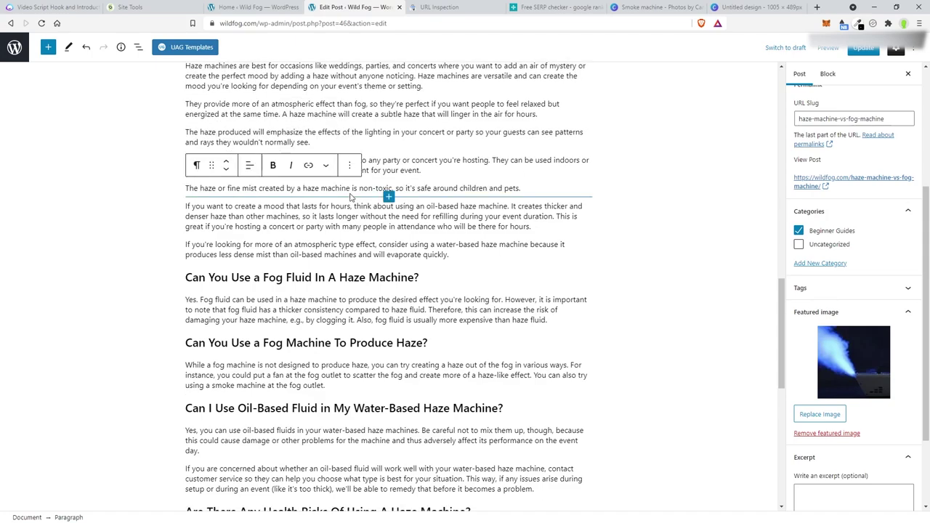
Step: Split the oil-based haze paragraph before "It creates thicker and denser haze" and join its first sentence to the preceding non-toxic mist paragraph
scroll(392, 202, "down", 1)
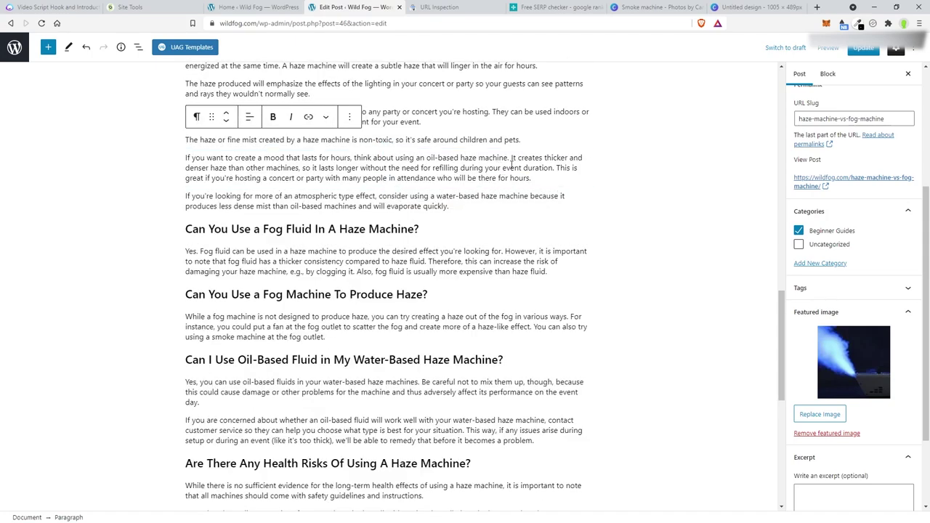
left_click(512, 158)
key("Return")
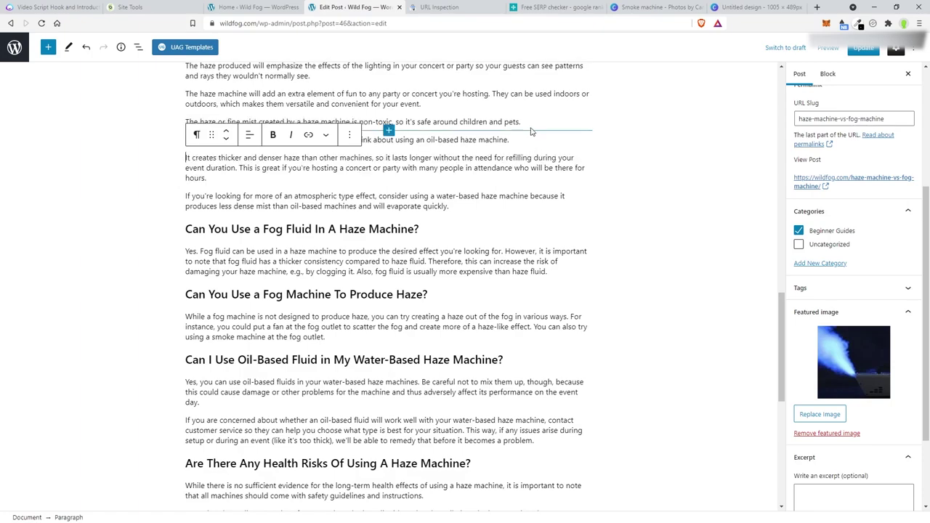
left_click(532, 129)
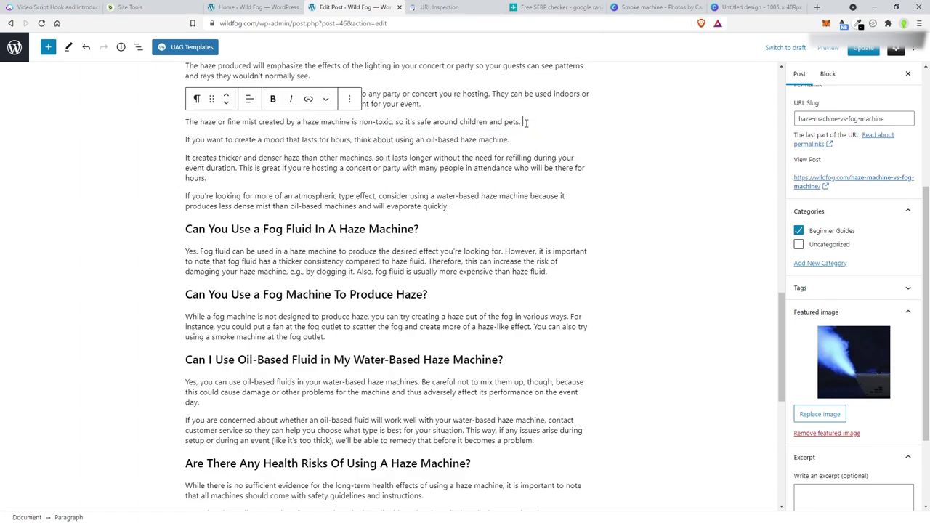
key("Delete")
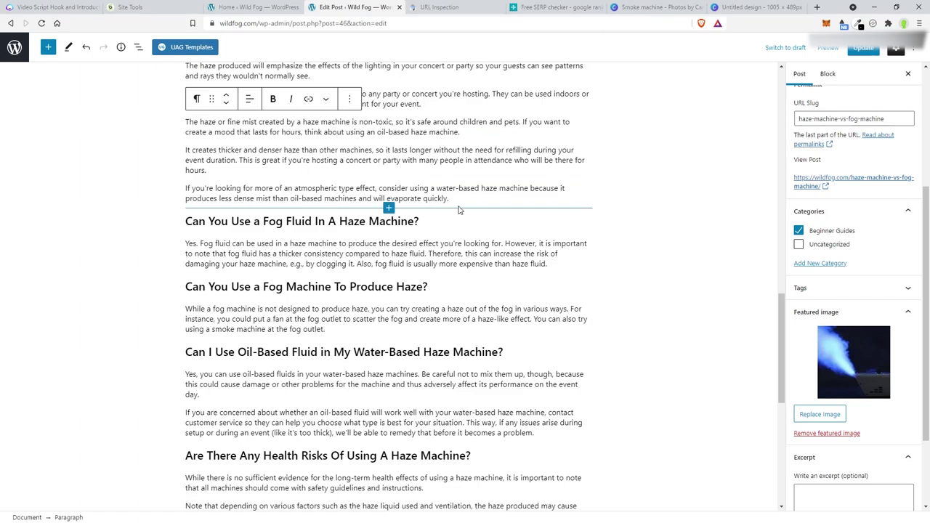
Step: Start new paragraphs at "Therefore, this can increase the risk" and "You can also try using a smoke machine" in the two "Can You Use" sections
scroll(463, 210, "down", 2)
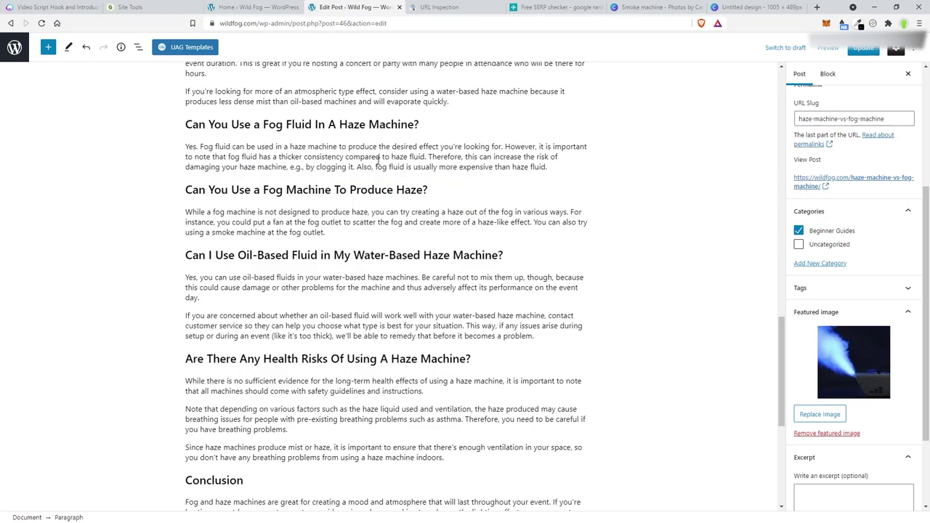
left_click(428, 157)
key("Return")
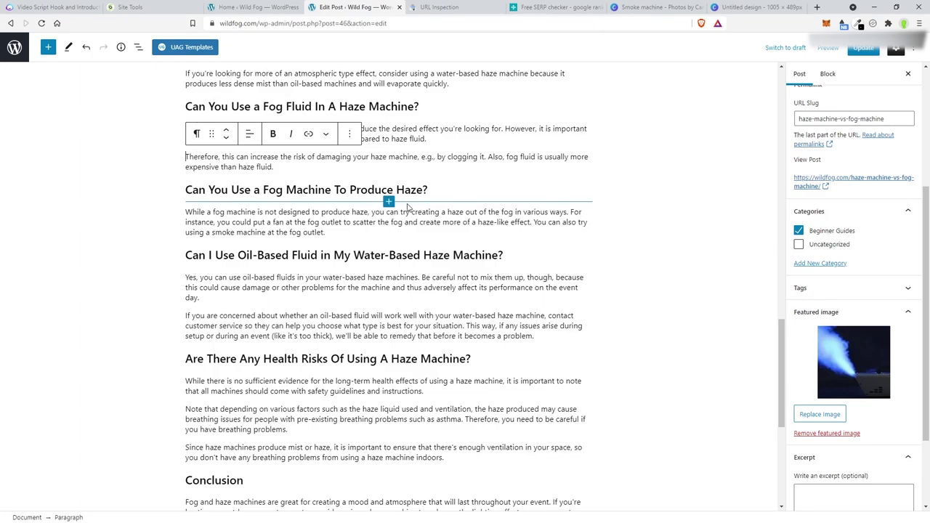
left_click(534, 221)
key("Return")
scroll(465, 216, "down", 1)
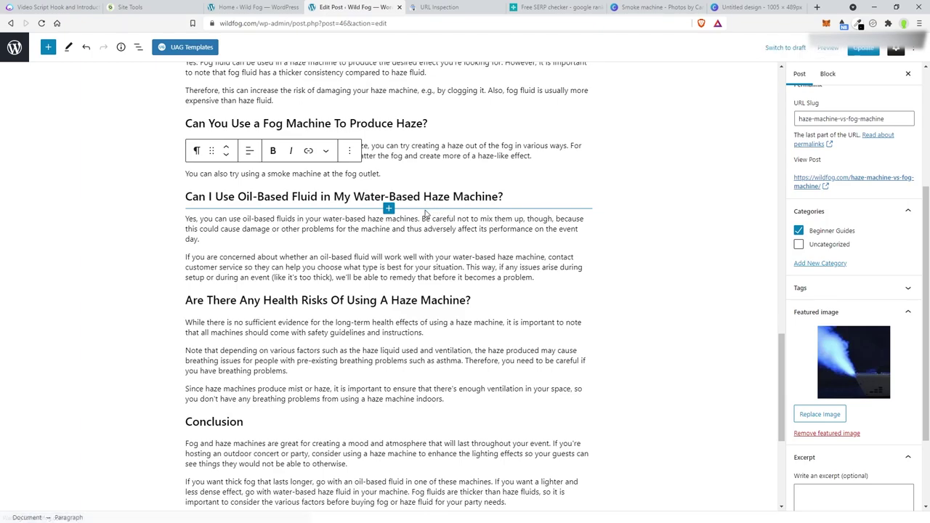
Step: Split the last Conclusion paragraph so that "Fog fluids are thicker than haze fluids" starts a new paragraph
scroll(426, 212, "down", 1)
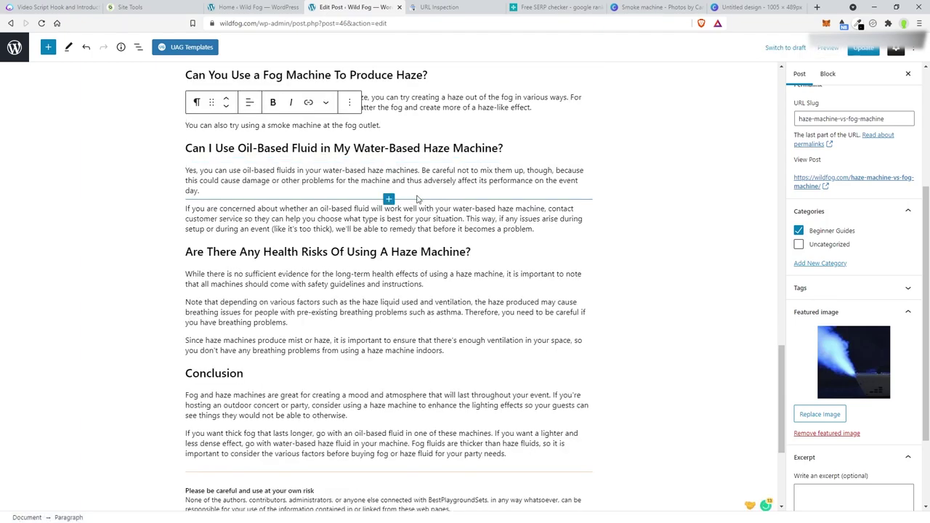
scroll(480, 254, "down", 3)
left_click(432, 220)
key("Return")
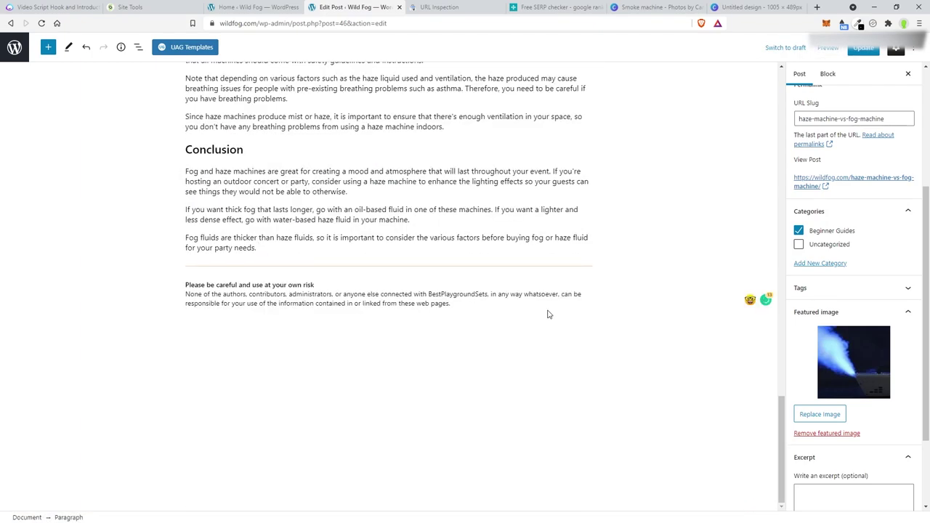
Step: End the last Conclusion paragraph with the sentence "Next, find out if fog machines are safe to breathe."
type("Next, find out if fog ")
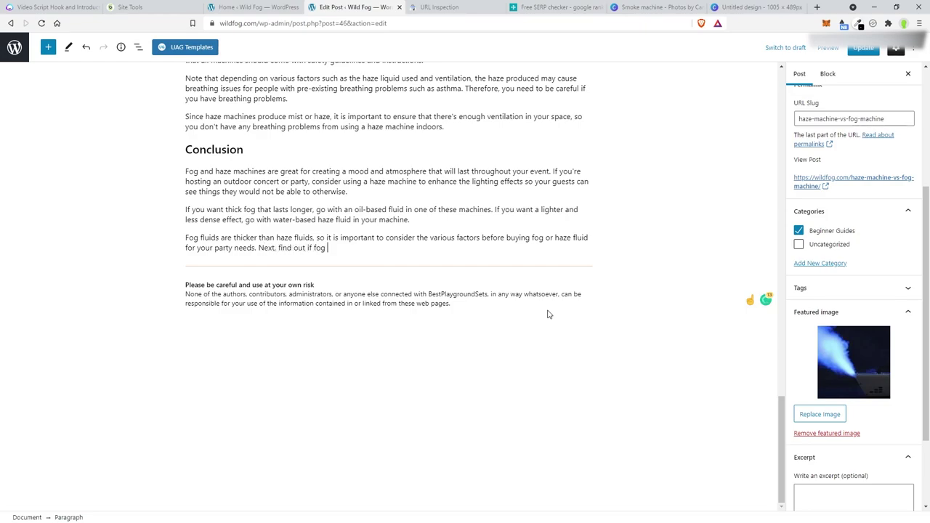
type("machines are fin")
type("safe to breathe.")
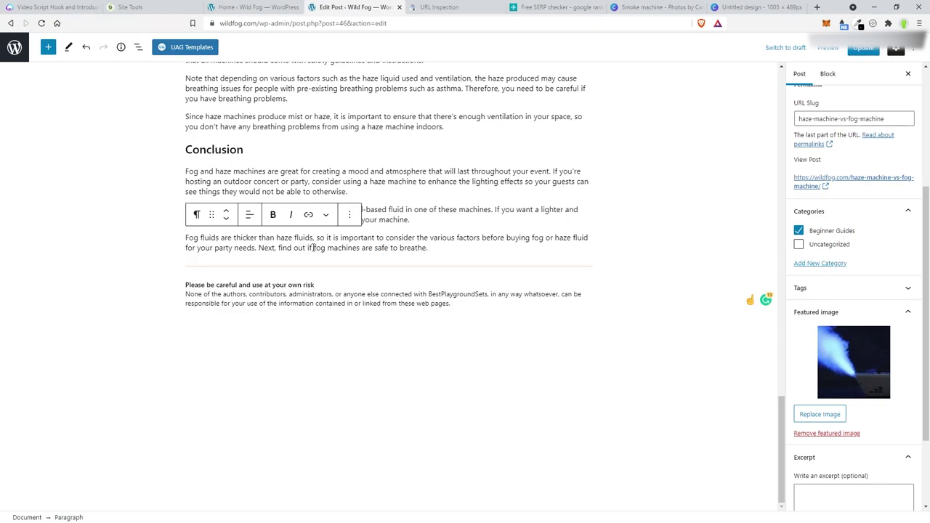
Step: Link "fog machines are safe to breathe" to the existing post "Are Fog Machines Safe to Breathe?" and update the post
left_click_drag(314, 248, 427, 249)
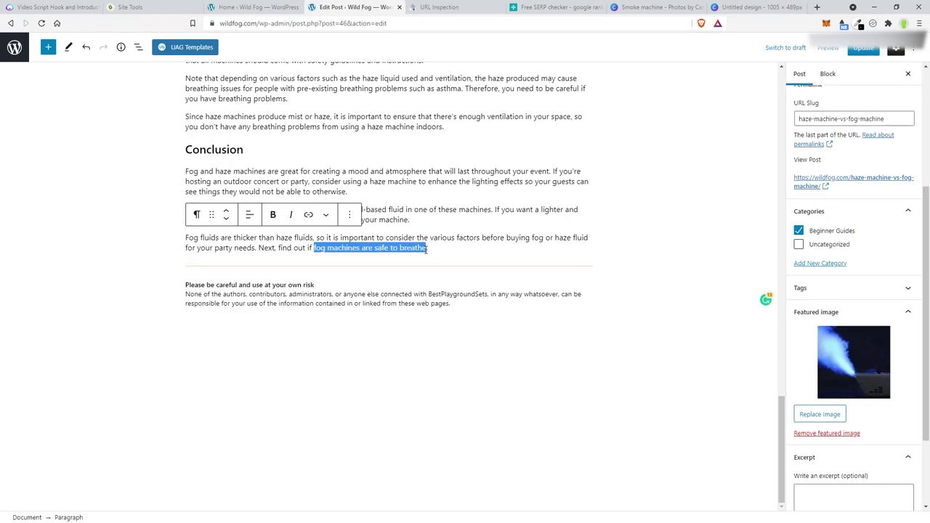
left_click(308, 216)
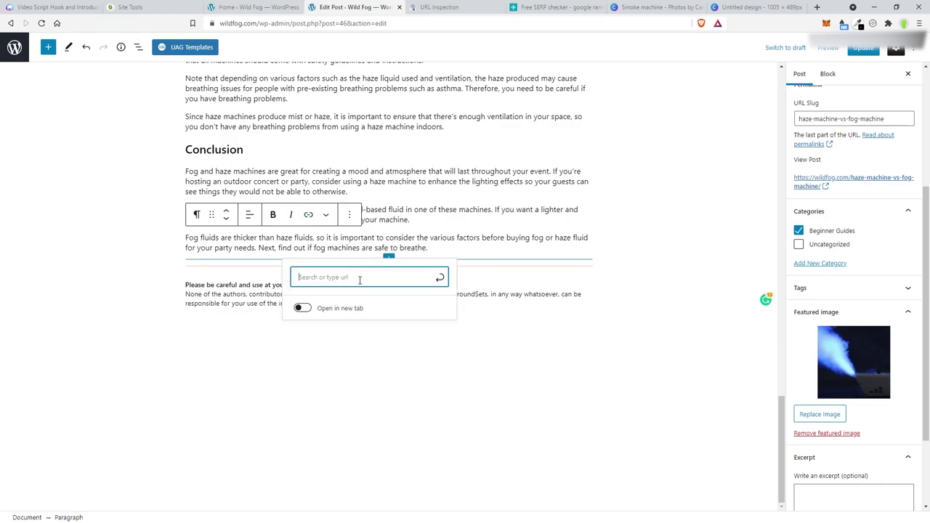
type("fog")
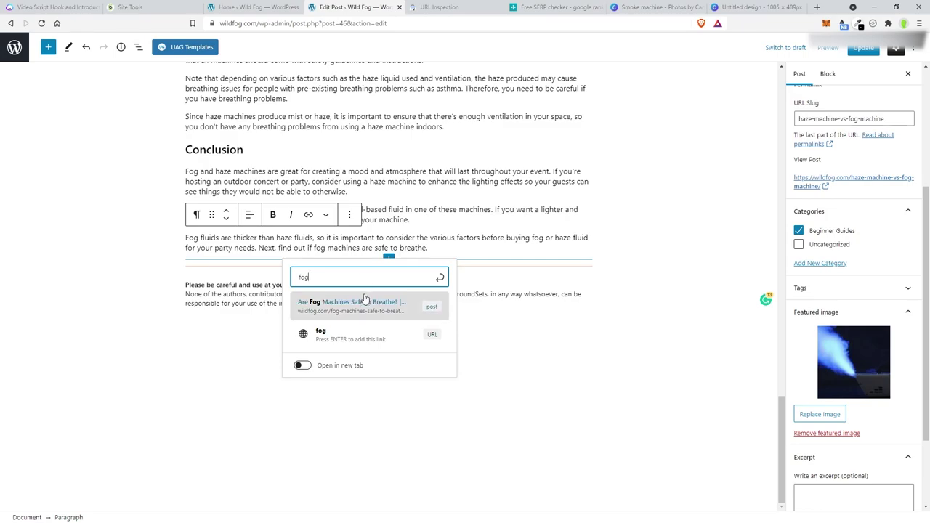
left_click(356, 306)
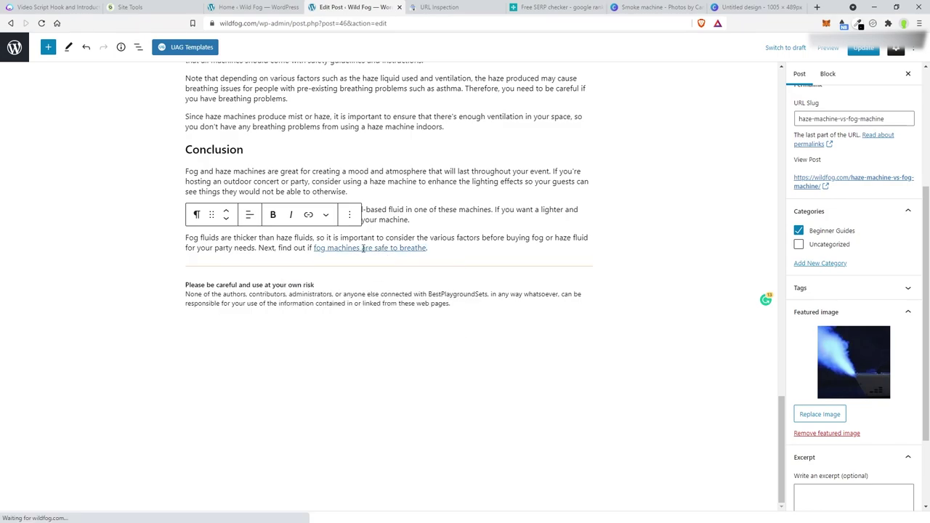
scroll(556, 330, "up", 15)
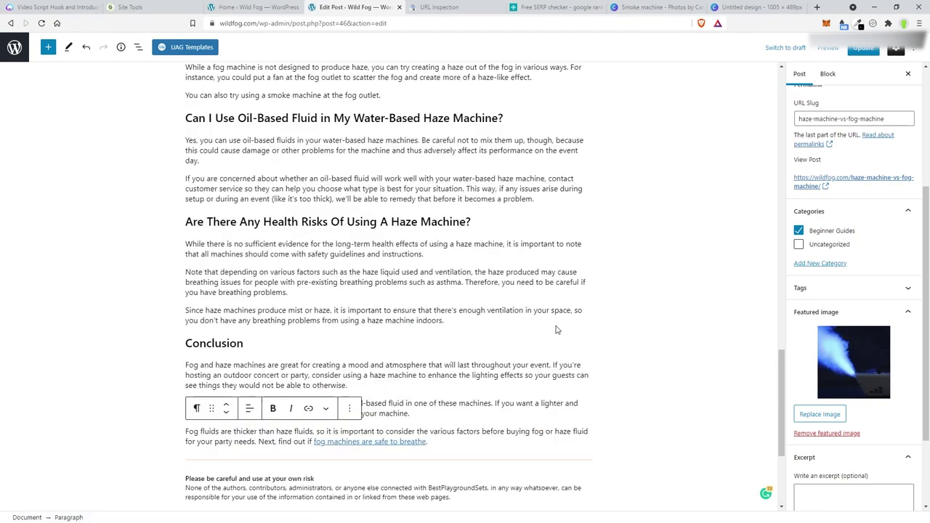
scroll(554, 323, "up", 8)
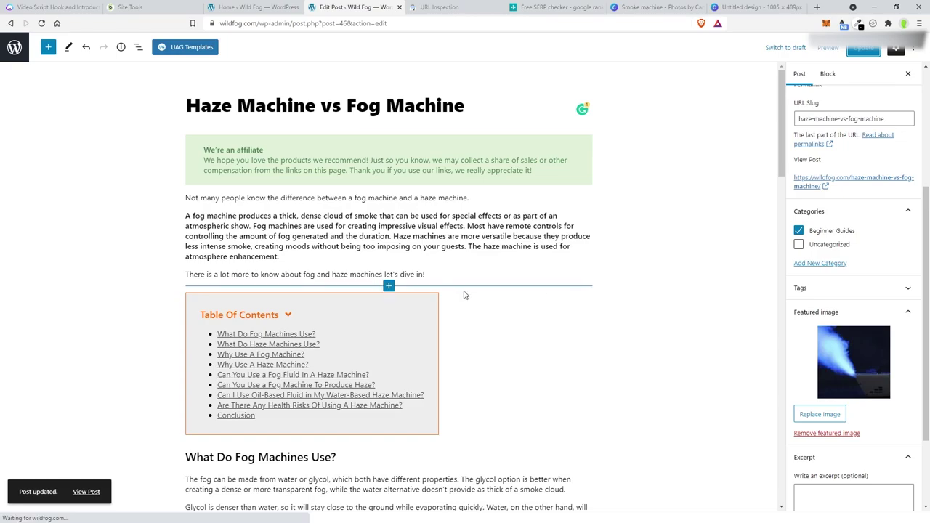
Step: Bold the "When using glycol" paragraph and the "The downside of this type" paragraph in the two "What Do ... Machines Use?" sections
scroll(528, 284, "down", 1)
scroll(527, 273, "down", 2)
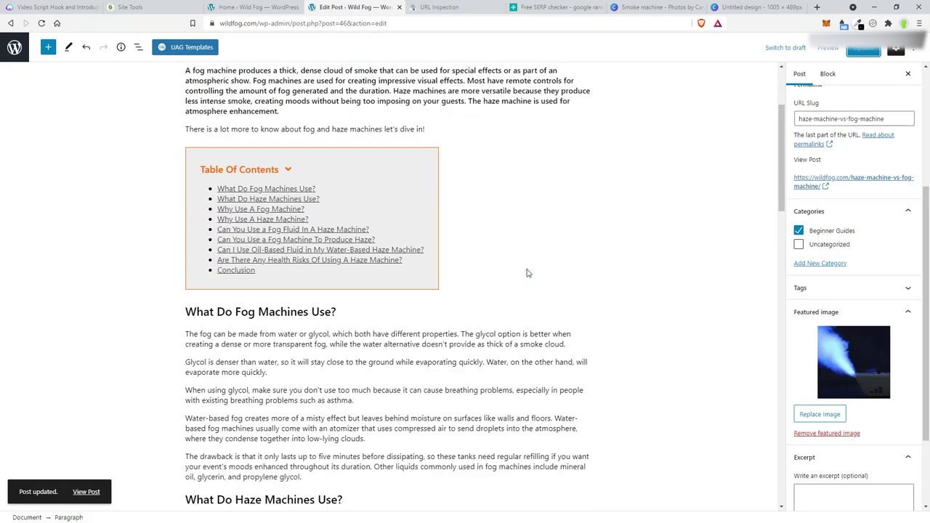
scroll(552, 250, "up", 2)
scroll(555, 248, "down", 2)
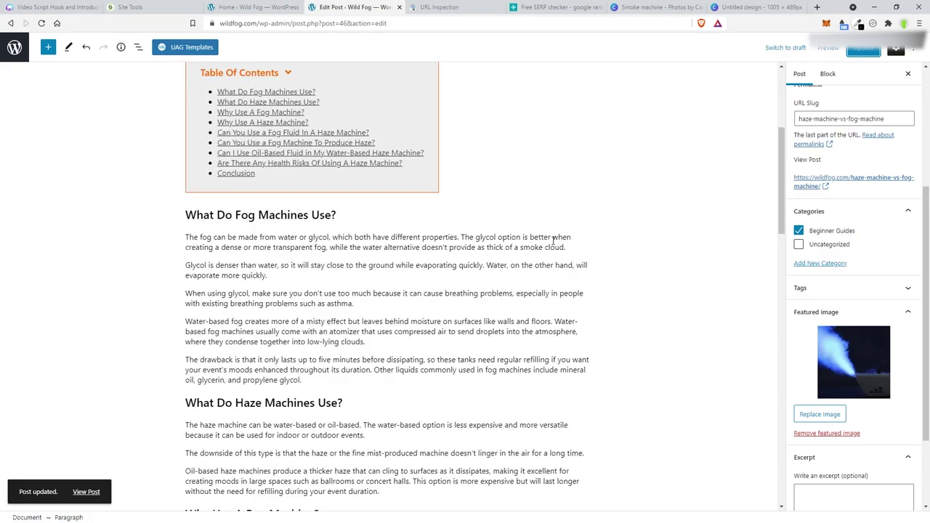
triple_click(285, 196)
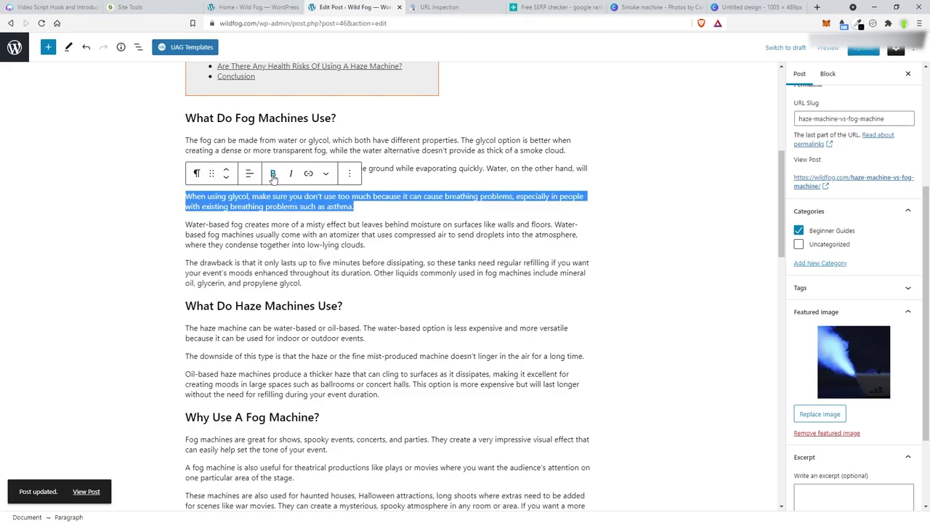
left_click(273, 175)
scroll(273, 174, "down", 1)
triple_click(310, 259)
left_click(271, 240)
Step: Bold the paragraphs "A fog machine is also useful" and "The haze produced will emphasize" in the two "Why Use" sections
scroll(402, 231, "down", 1)
scroll(402, 231, "down", 1)
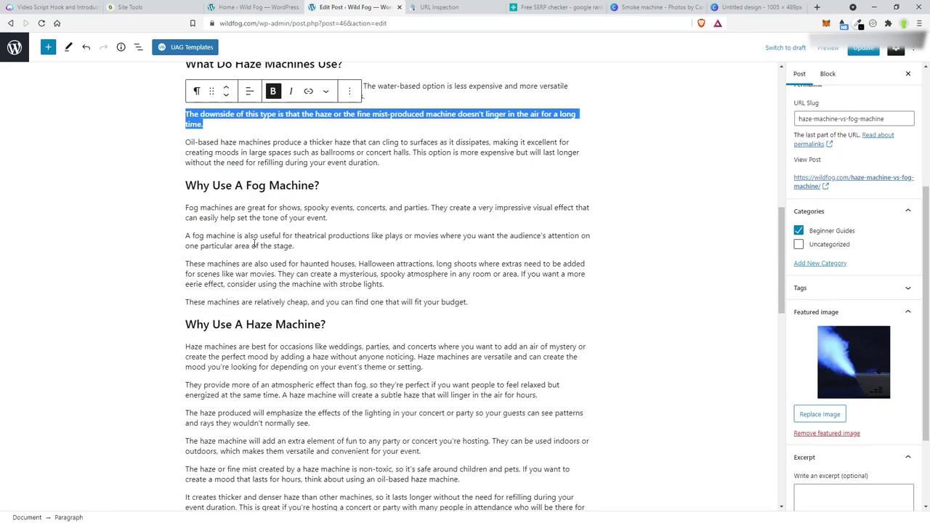
triple_click(255, 243)
left_click(273, 211)
scroll(287, 276, "down", 2)
triple_click(287, 276)
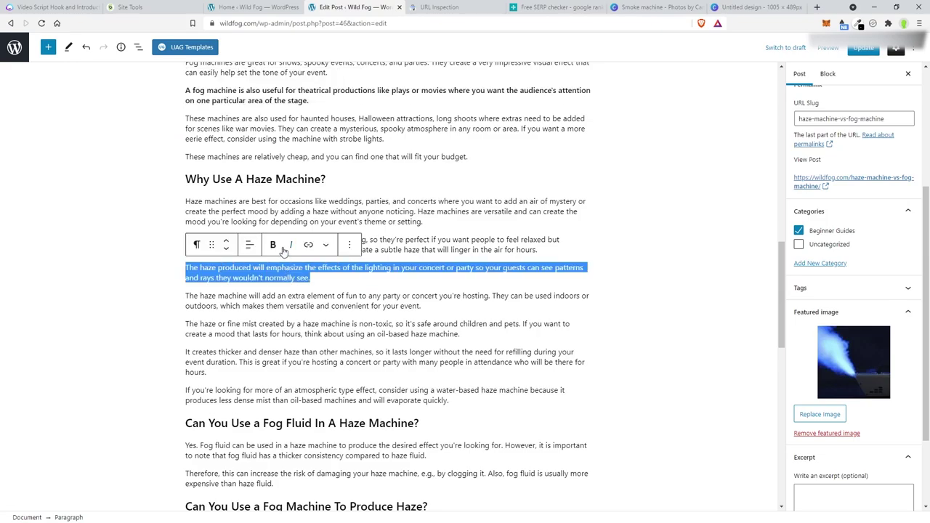
left_click(274, 246)
Step: Bold the answers starting "Yes. Fog fluid can be used" and "Yes, you can use oil-based fluids" under their question headings
scroll(284, 250, "down", 2)
double_click(343, 299)
triple_click(343, 299)
left_click(273, 276)
scroll(302, 344, "down", 2)
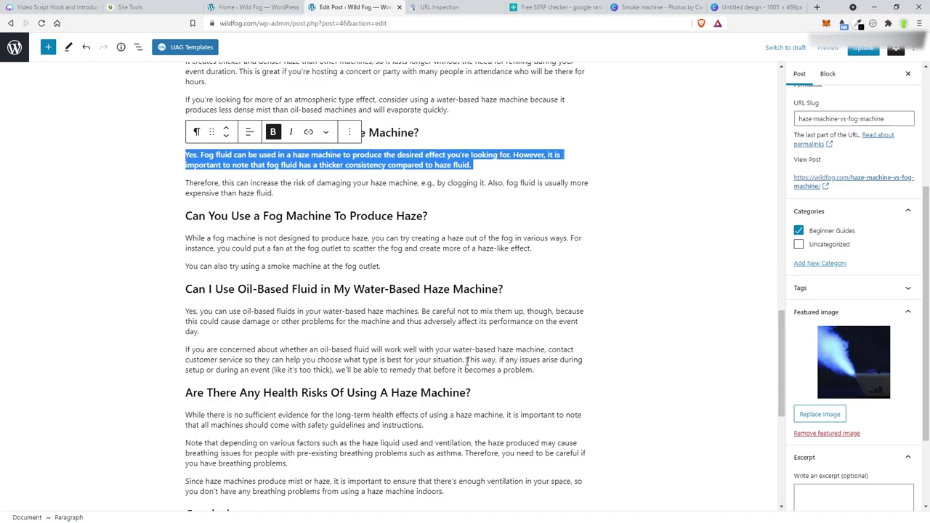
scroll(467, 362, "down", 1)
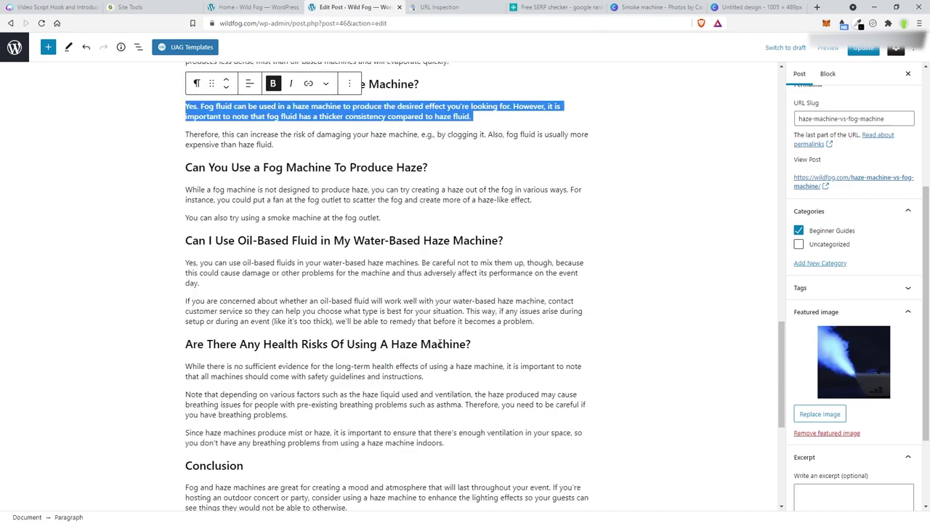
triple_click(352, 269)
left_click(274, 243)
Step: Bold the Conclusion paragraph starting "If you want thick fog that lasts longer" and update the post
scroll(273, 243, "down", 3)
triple_click(272, 386)
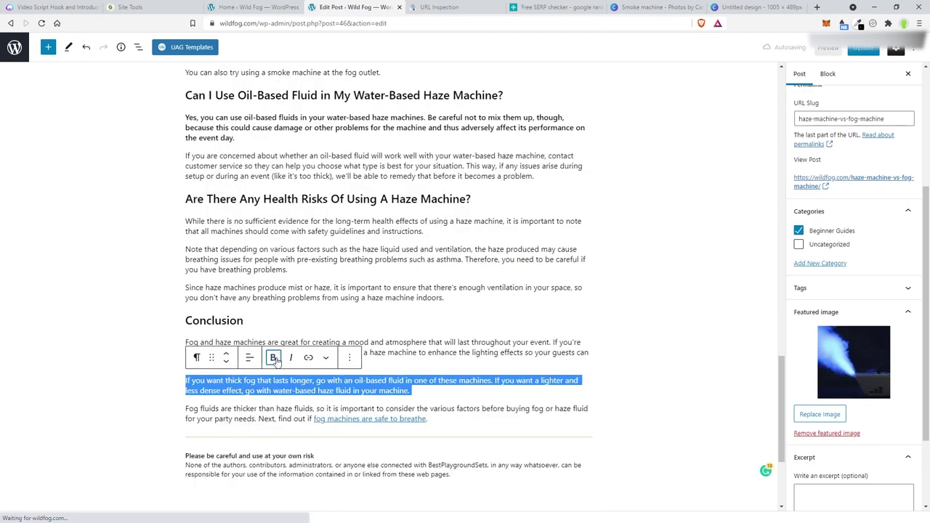
left_click(274, 358)
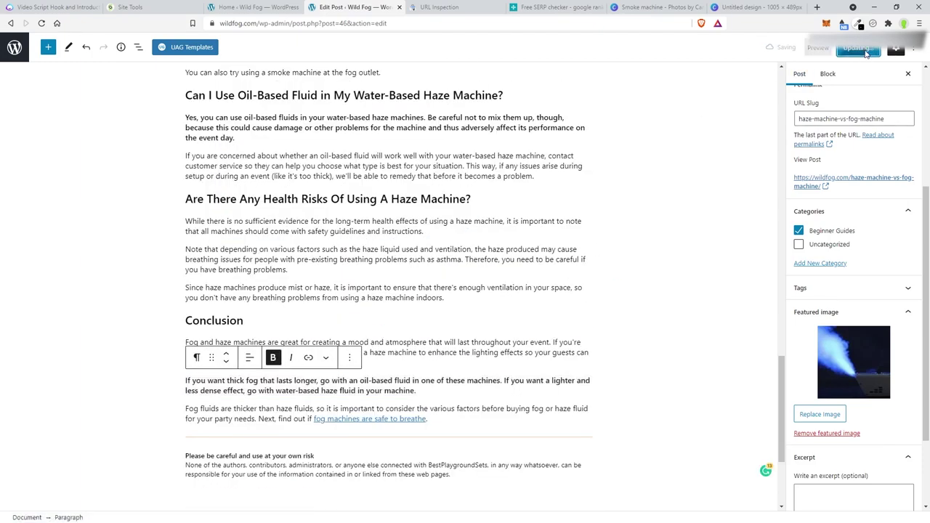
Step: Open the updated post in a new tab and review its featured image, introduction, table of contents, bolded paragraphs and Conclusion link
right_click(93, 492)
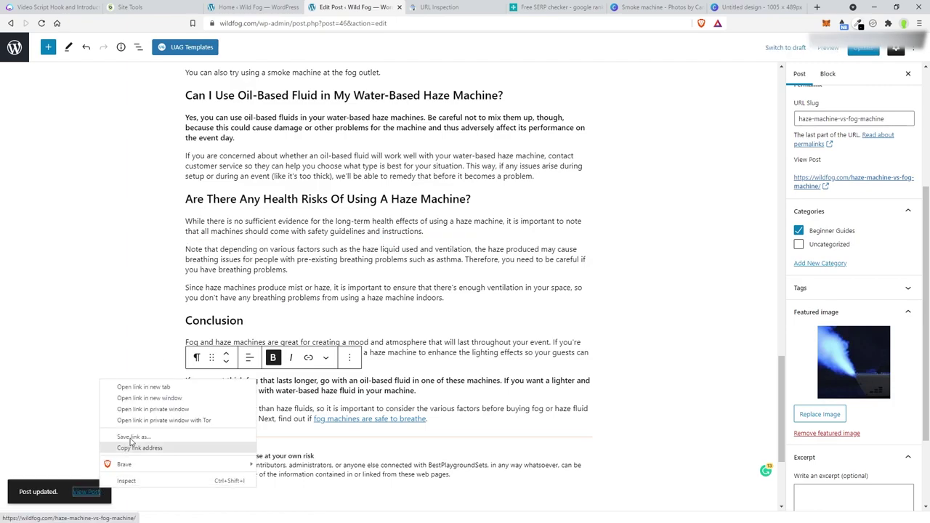
left_click(208, 381)
left_click(400, 7)
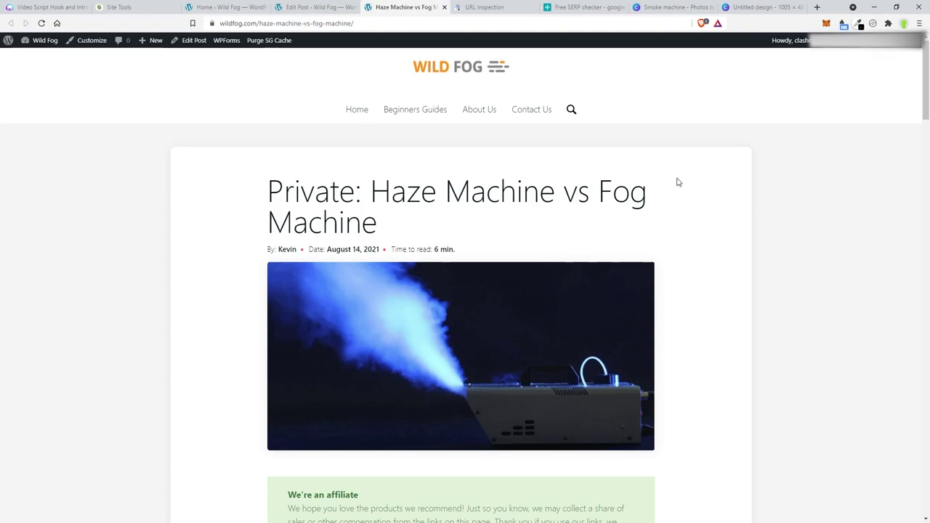
scroll(711, 200, "down", 1)
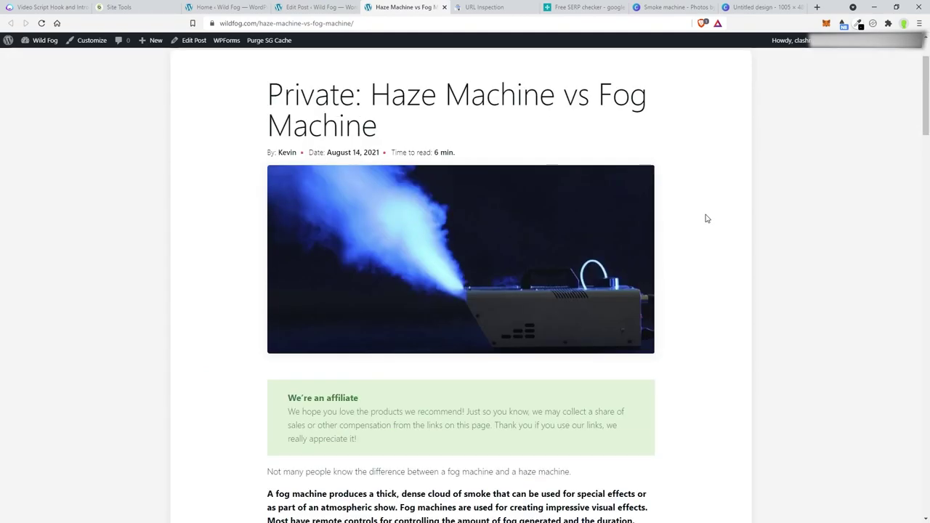
scroll(699, 226, "down", 3)
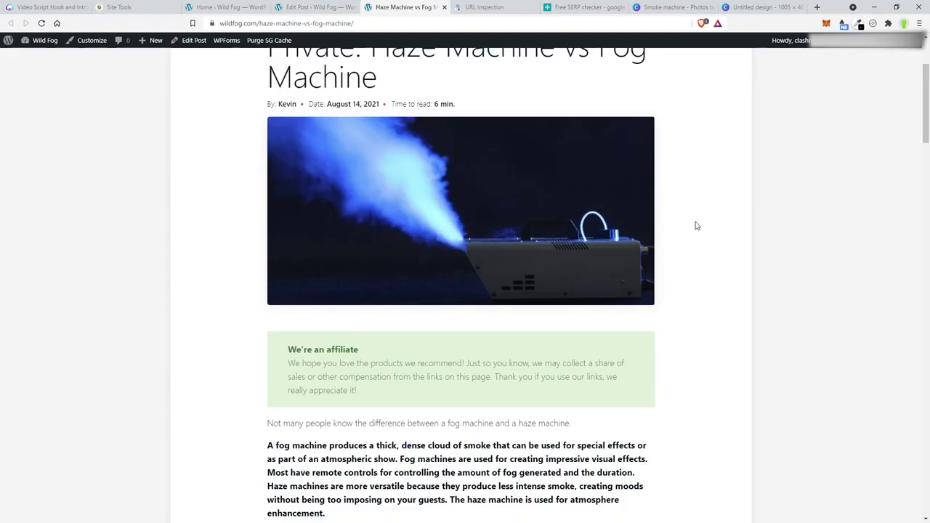
scroll(696, 226, "down", 1)
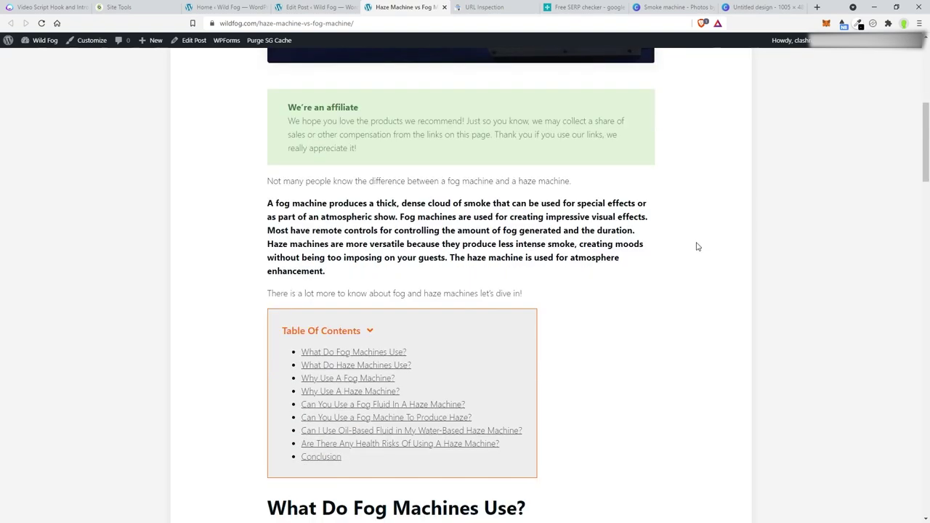
scroll(695, 245, "down", 2)
scroll(694, 247, "down", 2)
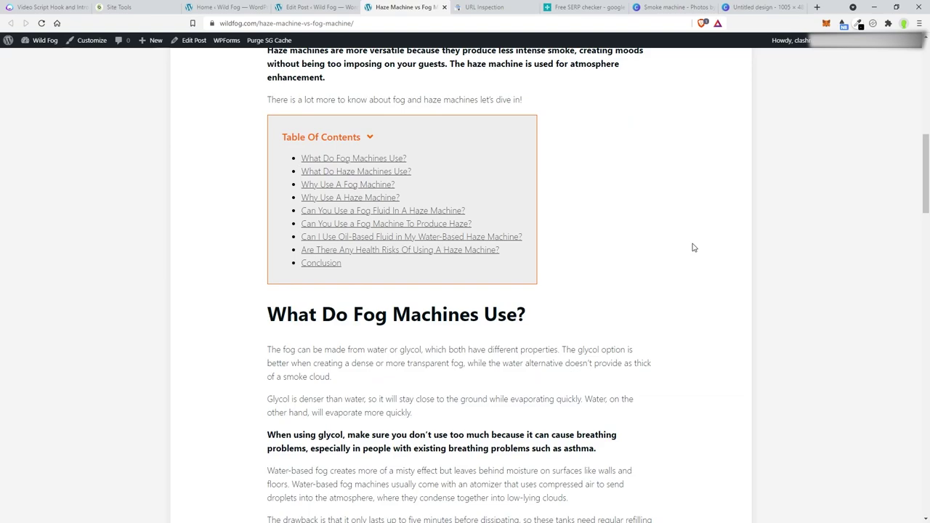
scroll(693, 247, "down", 2)
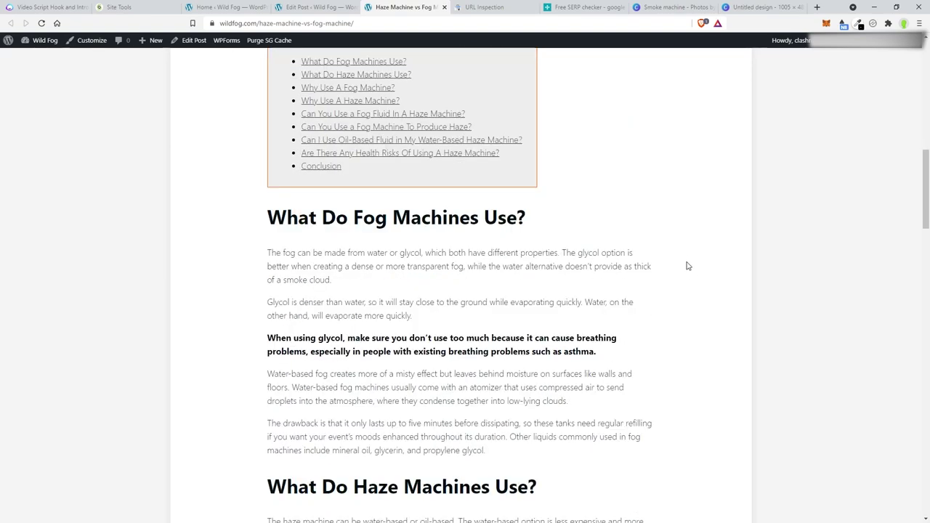
scroll(696, 281, "down", 2)
scroll(695, 280, "down", 4)
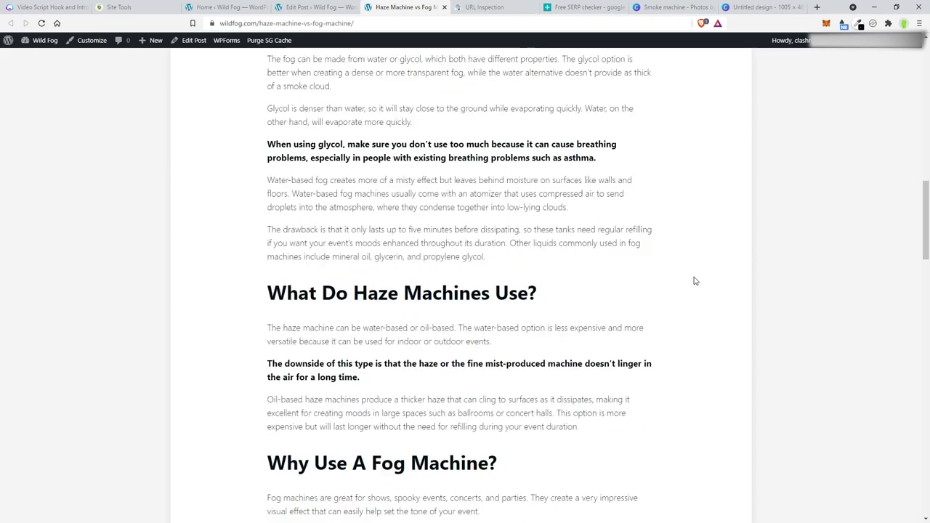
scroll(727, 318, "down", 9)
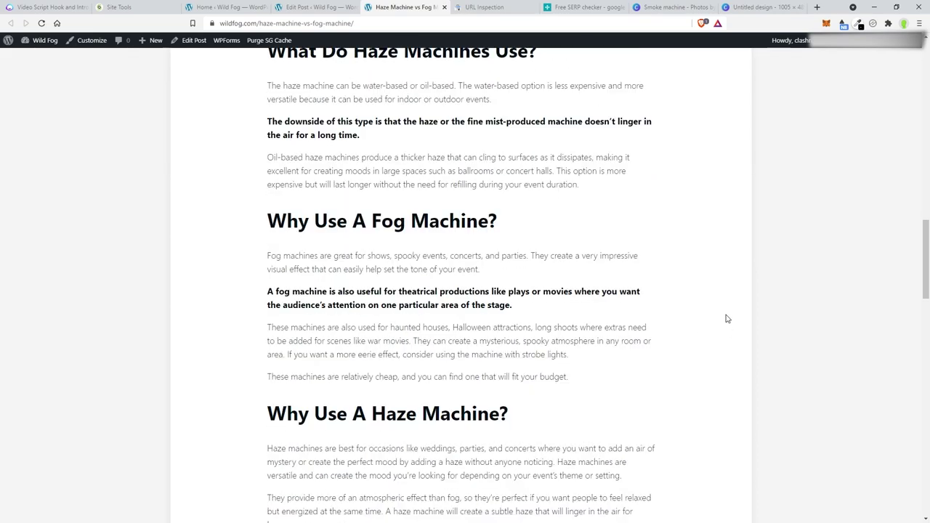
scroll(718, 320, "down", 7)
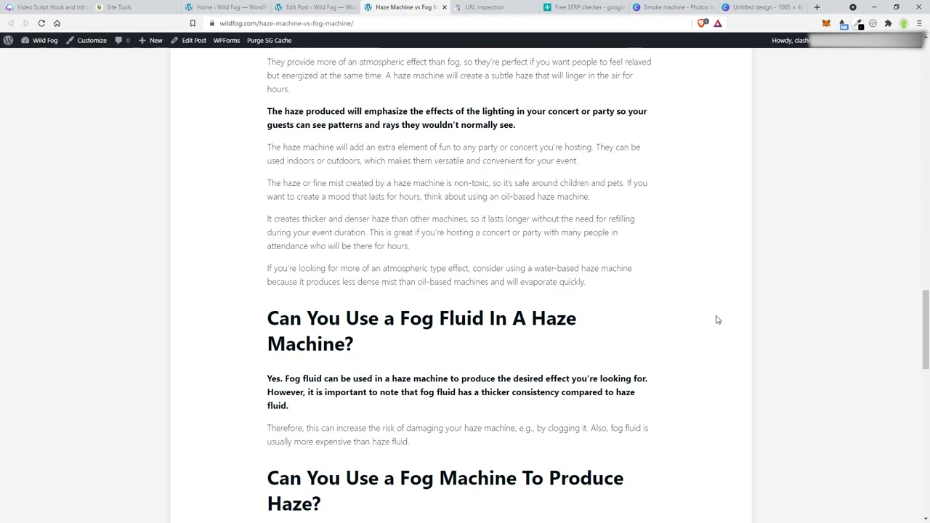
scroll(715, 319, "down", 8)
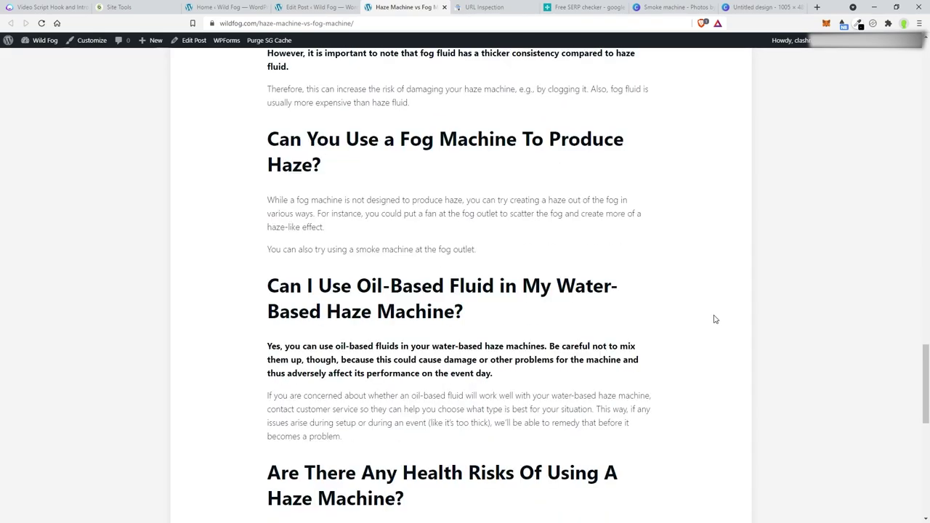
scroll(713, 320, "down", 4)
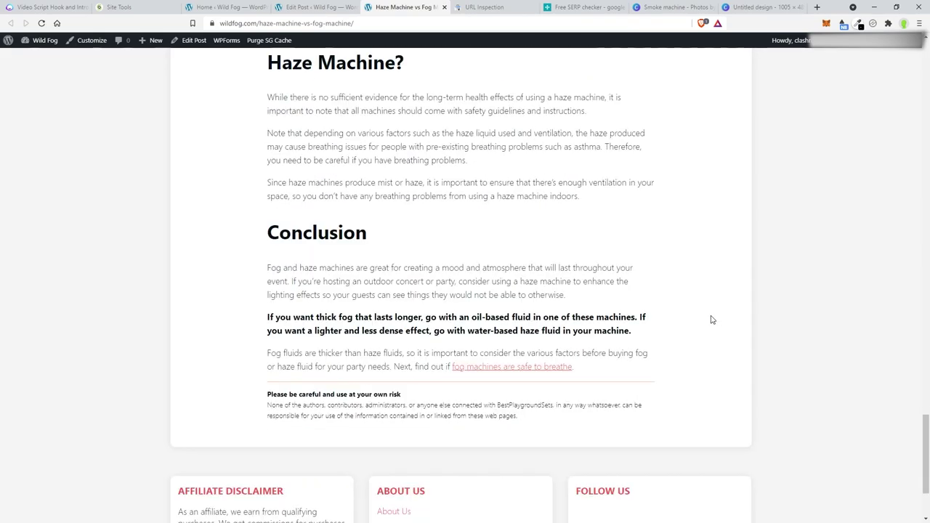
scroll(710, 320, "down", 3)
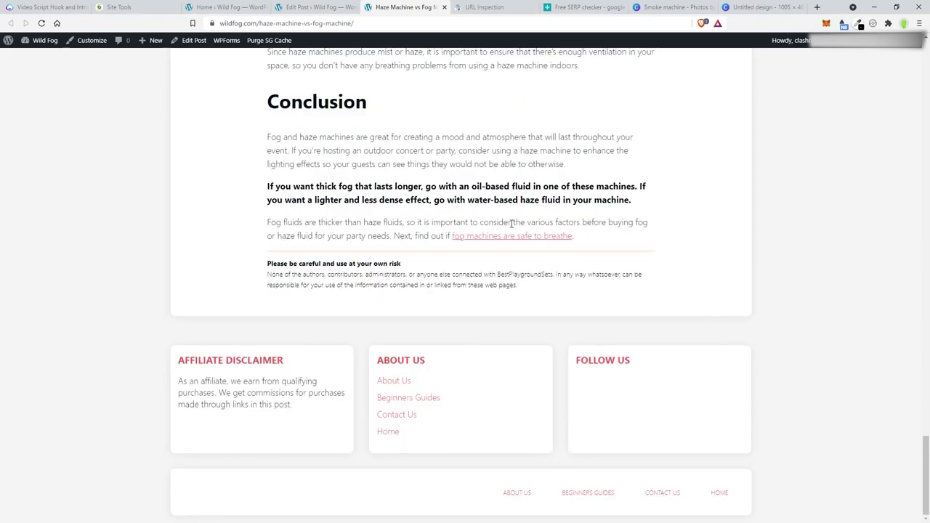
scroll(733, 324, "up", 20)
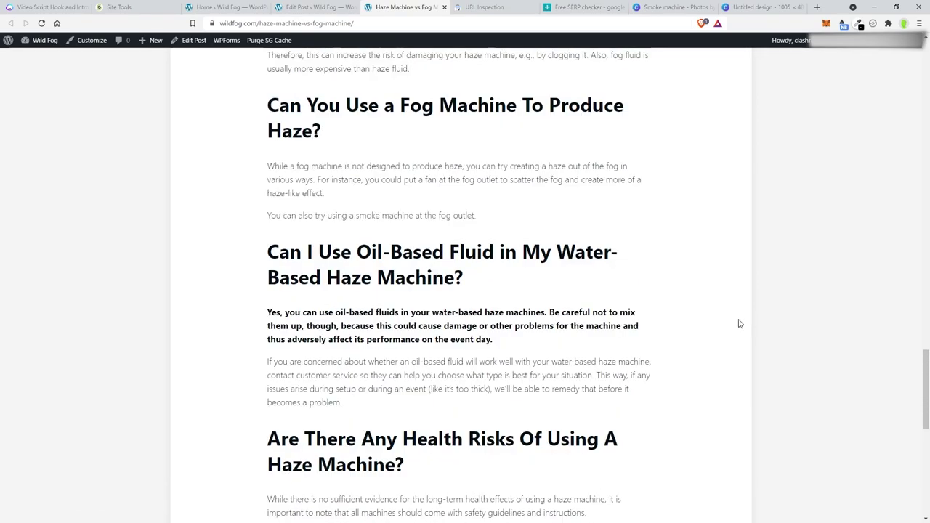
scroll(723, 319, "up", 15)
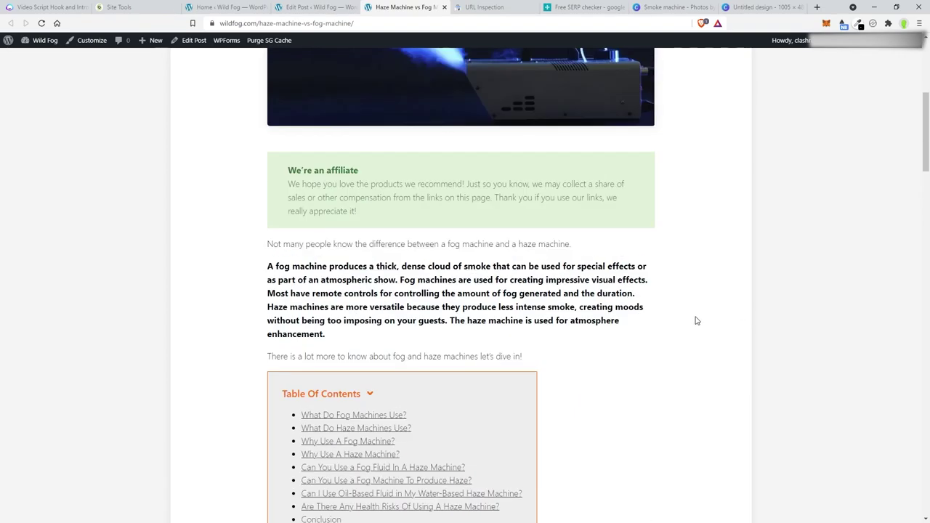
scroll(692, 322, "up", 6)
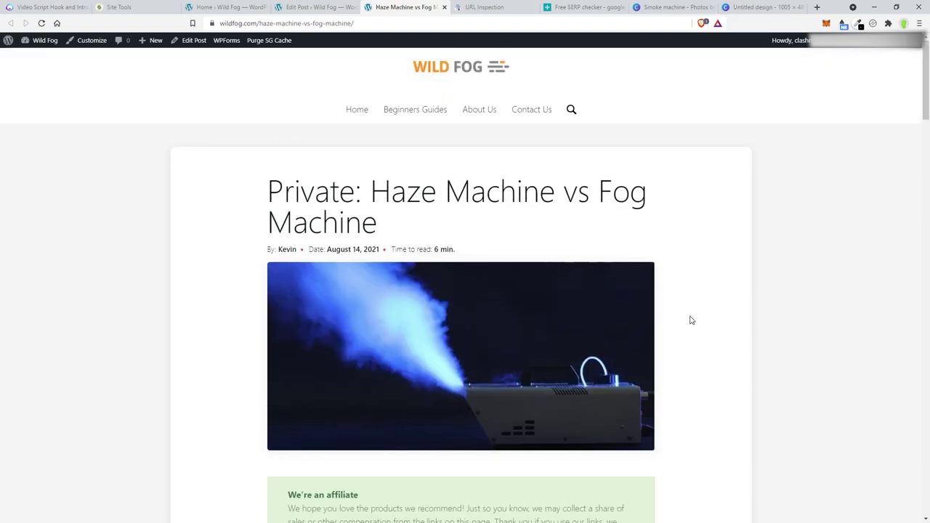
Step: Change the "Haze Machine vs Fog Machine" post's visibility from Private to Public and update the post
left_click(338, 8)
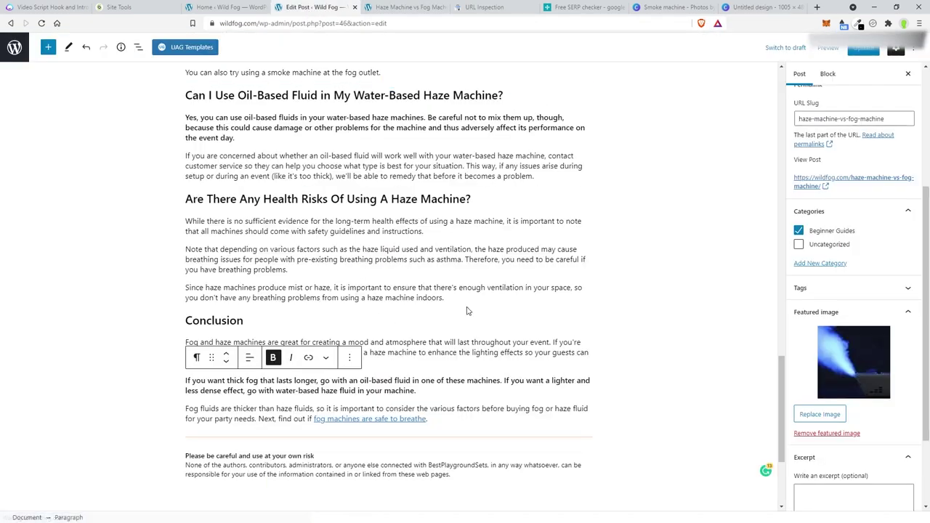
scroll(825, 200, "up", 3)
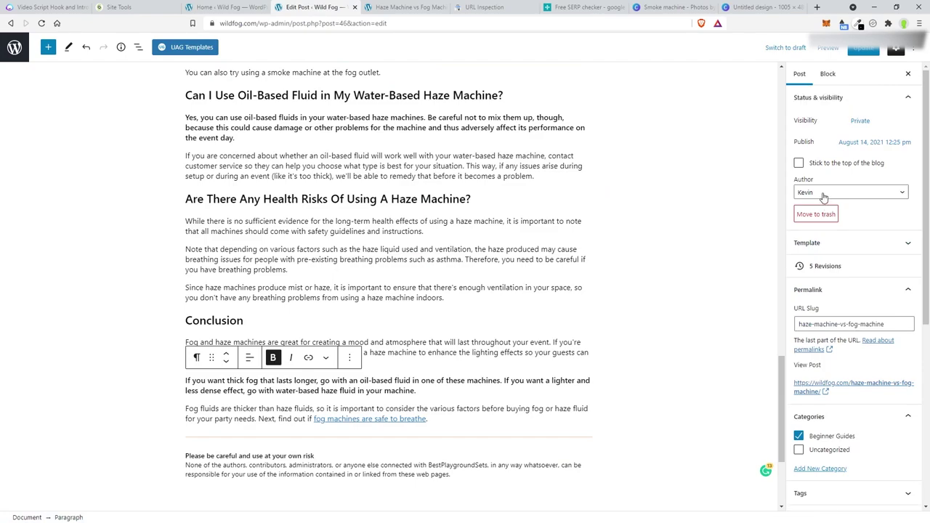
left_click(859, 121)
left_click(735, 116)
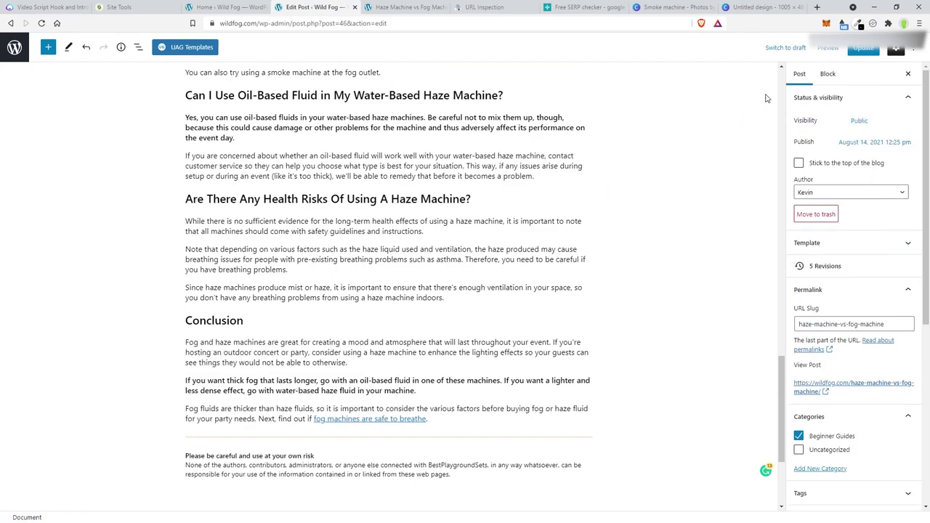
left_click(863, 47)
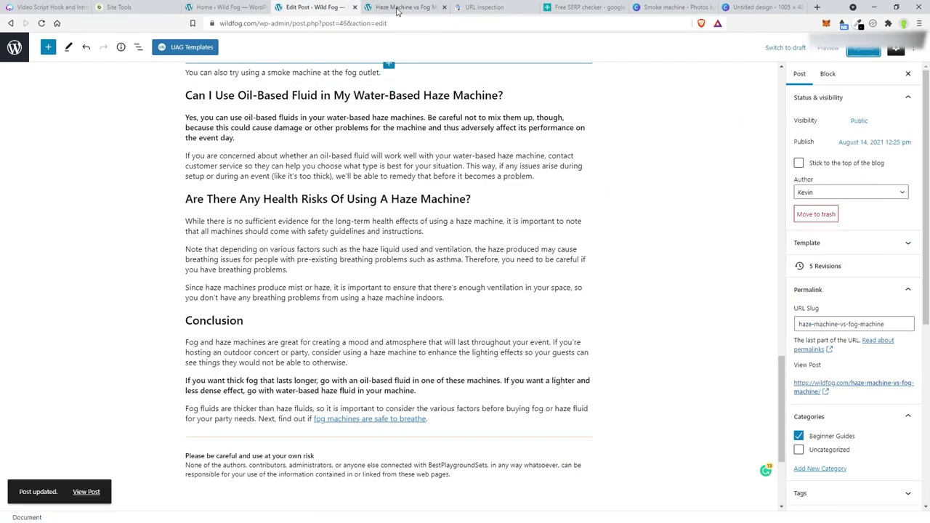
Step: Reload the live "Haze Machine vs Fog Machine" page and review it from the title down to the Conclusion
left_click(401, 7)
left_click(41, 24)
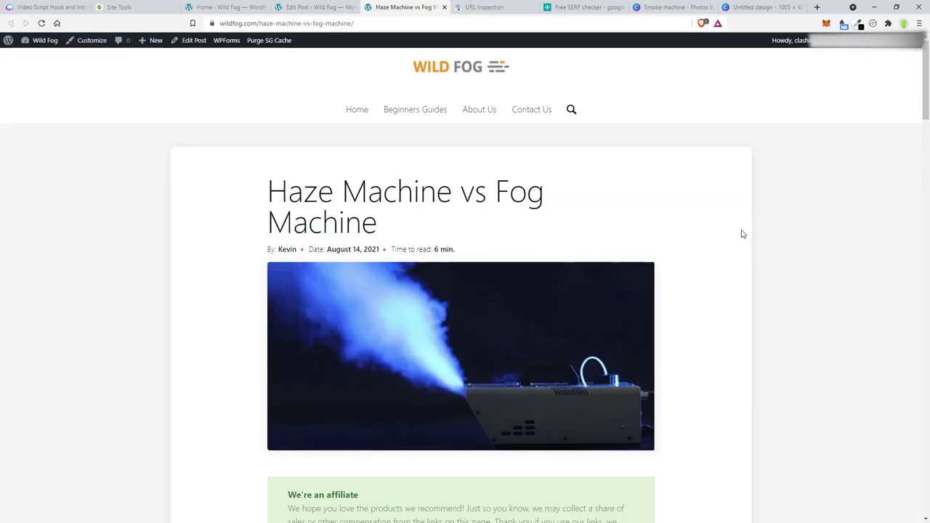
scroll(741, 233, "down", 5)
scroll(723, 232, "down", 20)
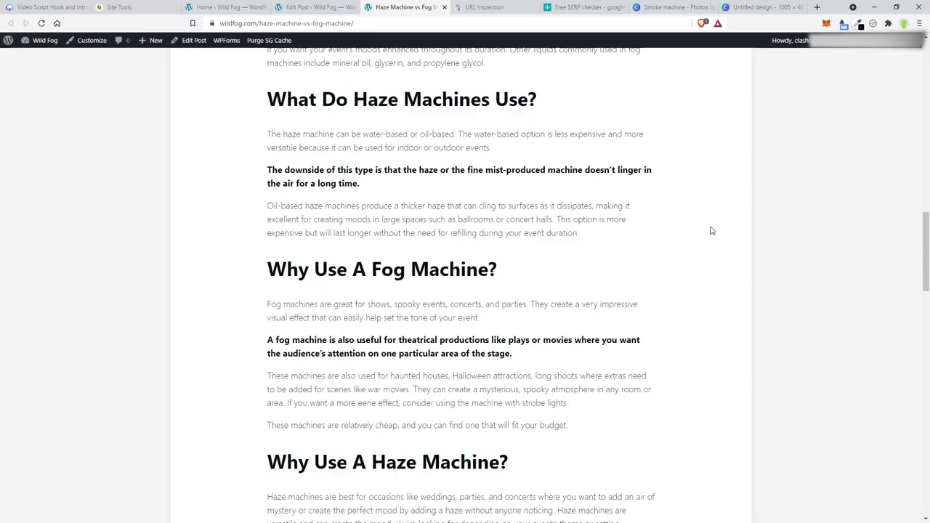
scroll(702, 232, "down", 10)
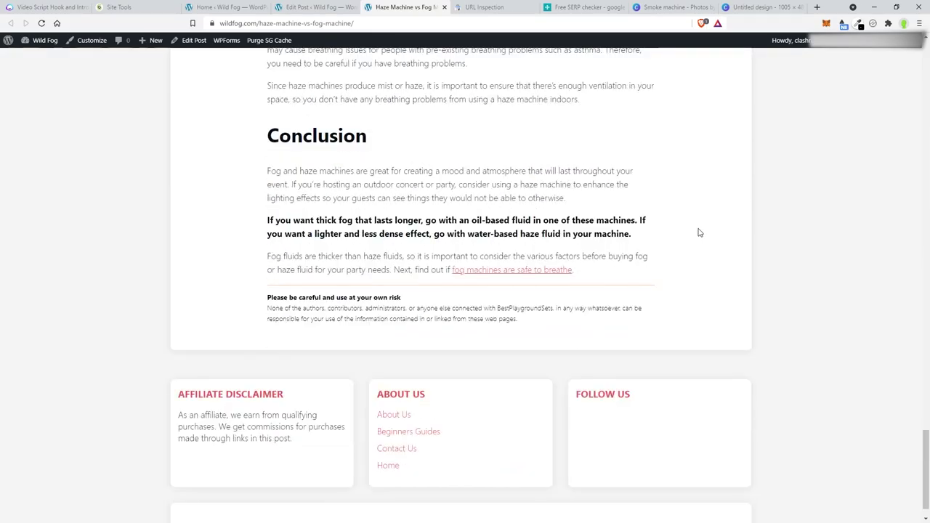
scroll(699, 233, "up", 14)
scroll(698, 236, "up", 20)
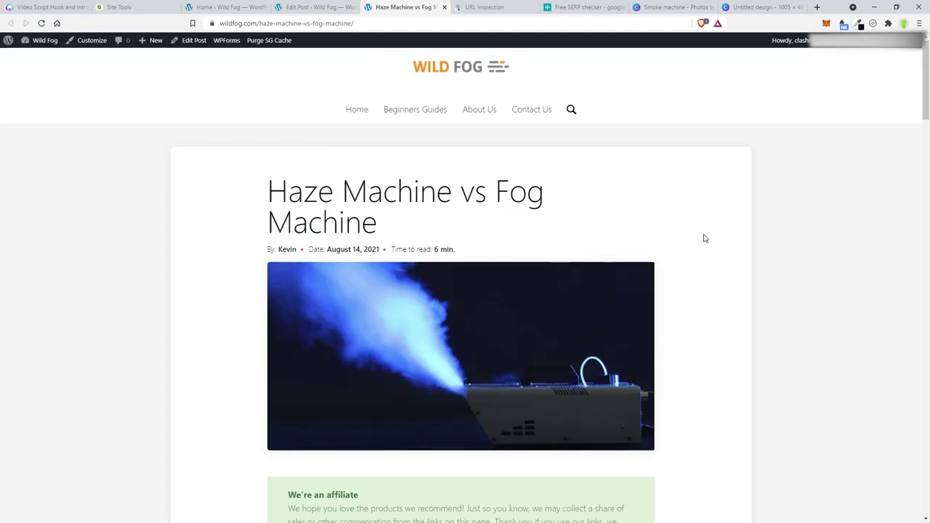
Step: Check the Latest Posts on the Beginners Guides page and open the "Haze Machine vs Fog Machine" post from there
left_click(398, 113)
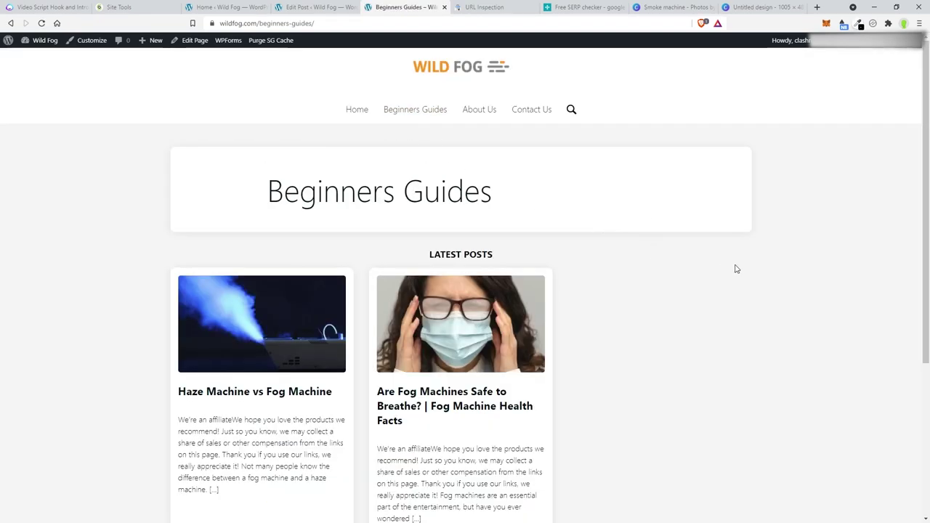
scroll(715, 263, "down", 1)
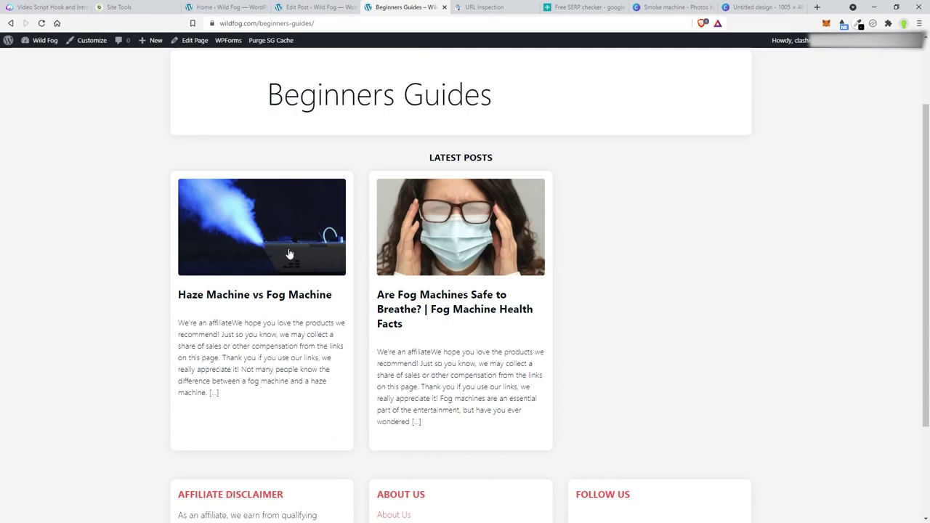
left_click(258, 233)
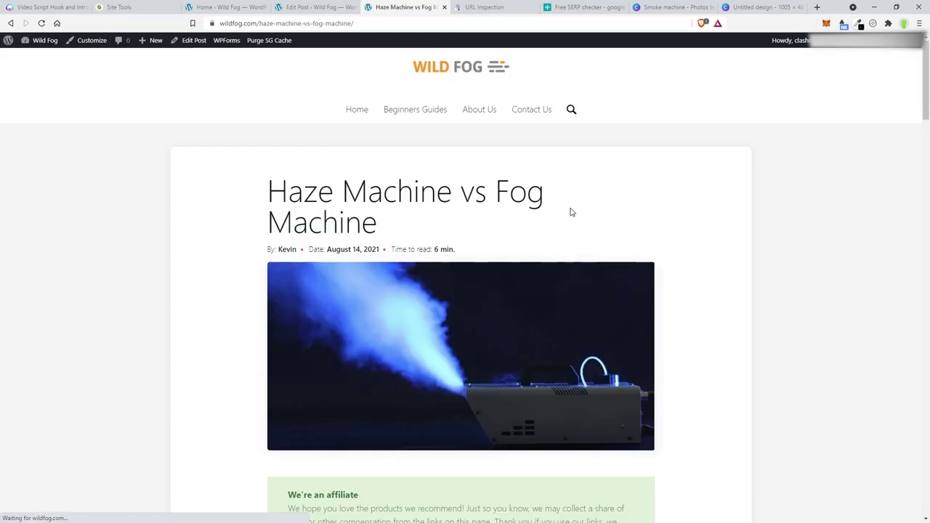
left_click(304, 24)
right_click(304, 24)
left_click(326, 66)
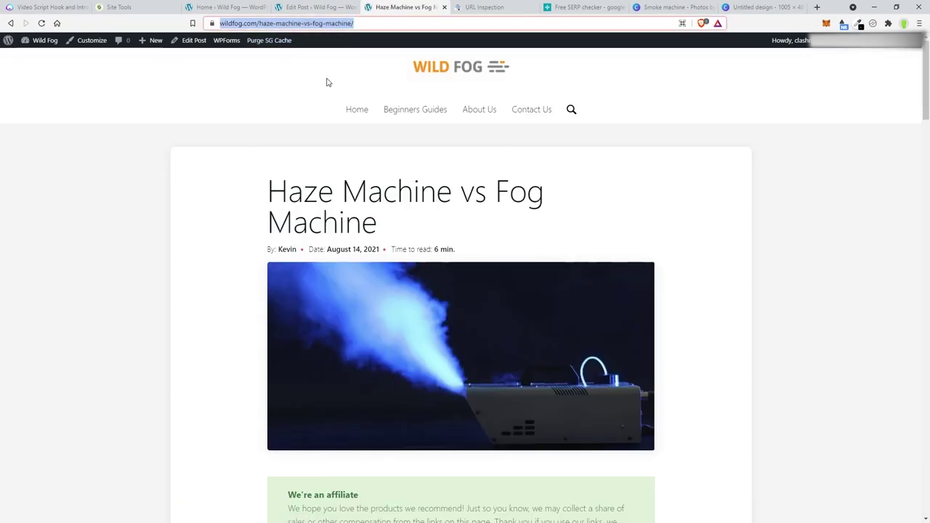
key("ctrl+Tab")
left_click(325, 47)
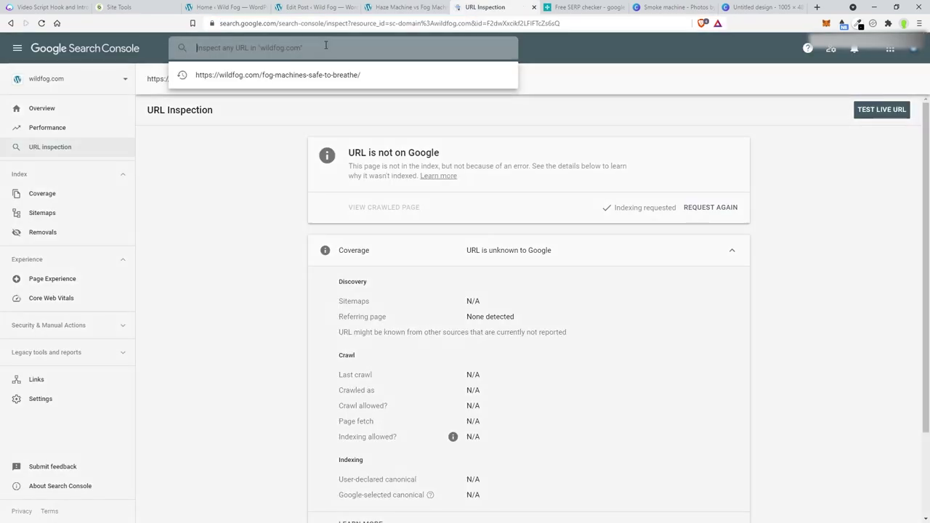
right_click(325, 47)
left_click(351, 119)
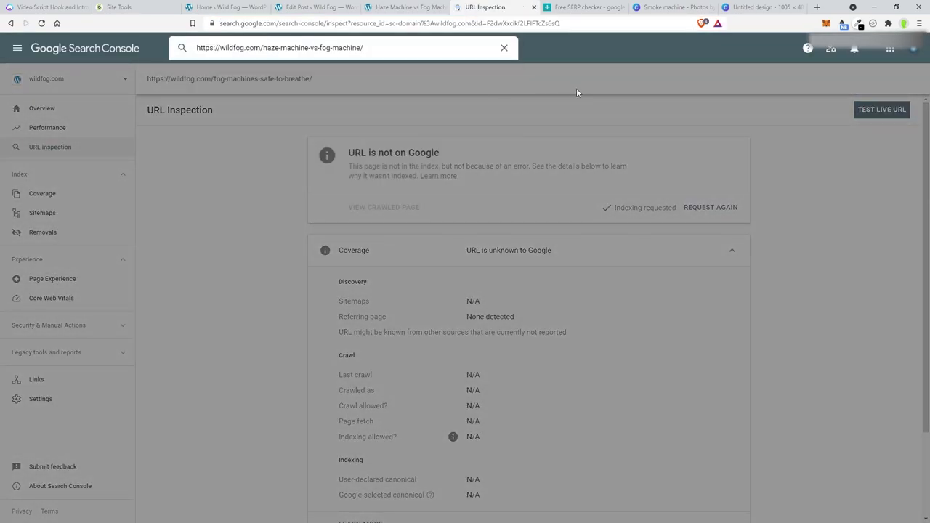
key("Return")
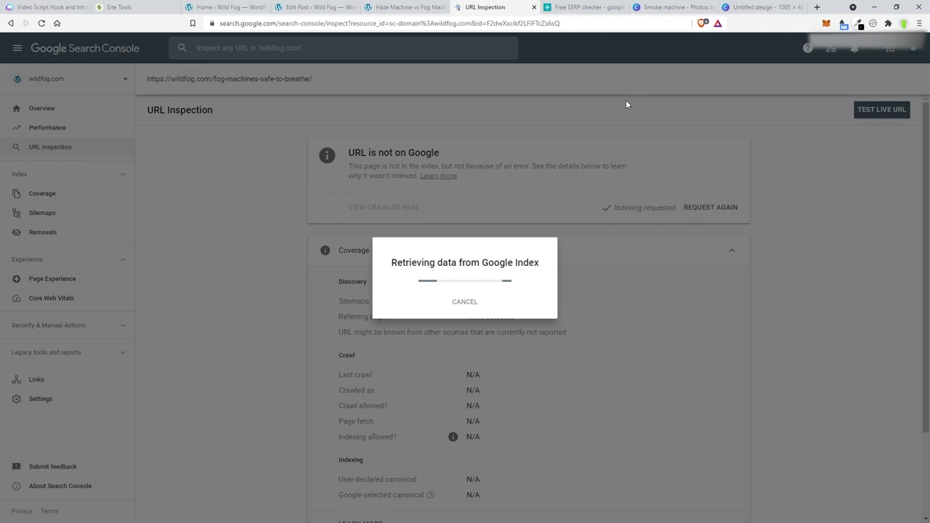
Step: Switch to SerpRobot and add the keyword "Haze Machine vs Fog Machine" to the Wild Fog project
left_click(564, 10)
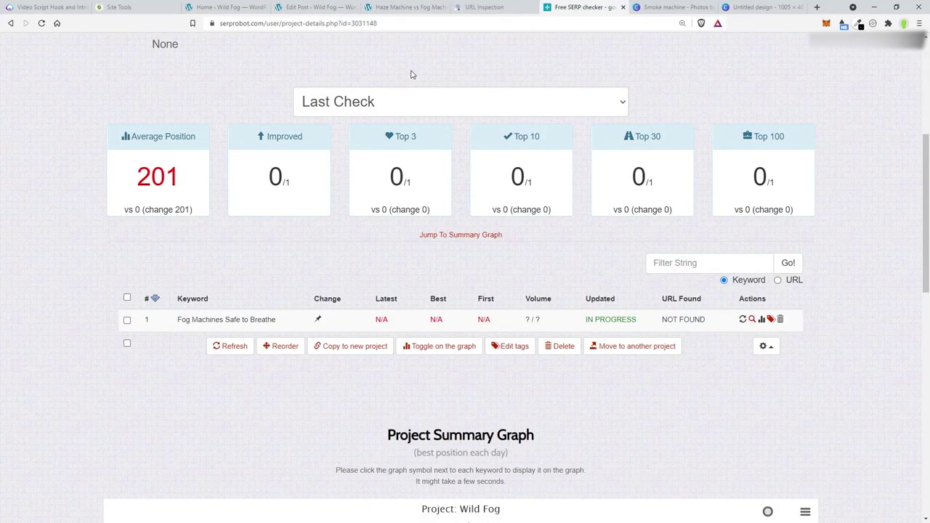
scroll(847, 218, "up", 3)
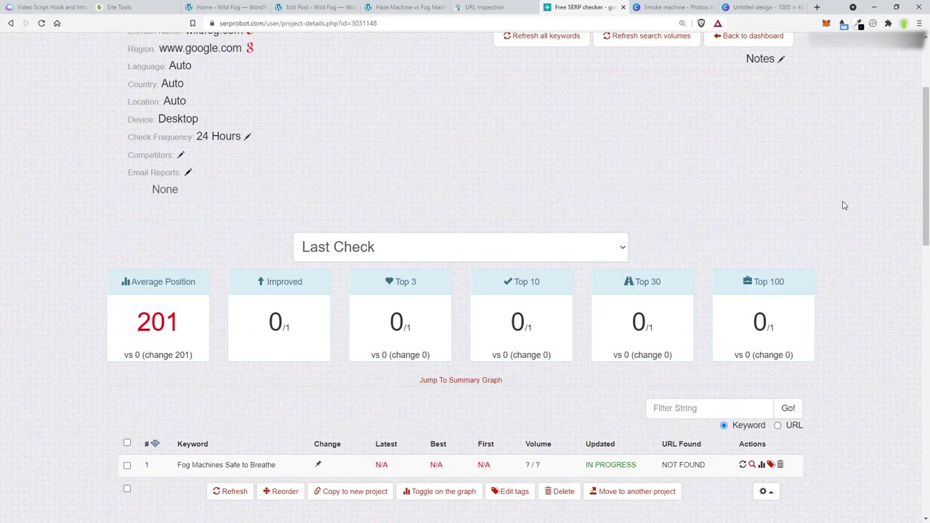
left_click(756, 61)
left_click(481, 154)
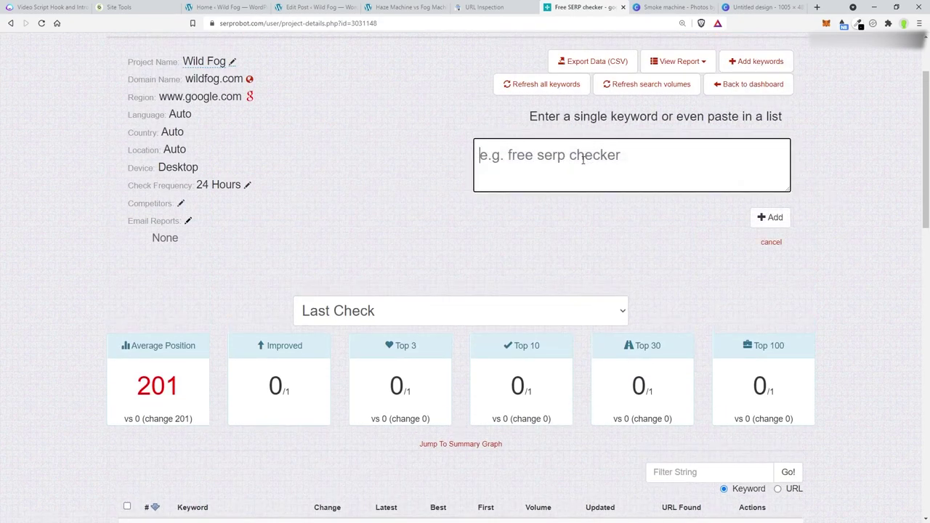
key("ctrl+v")
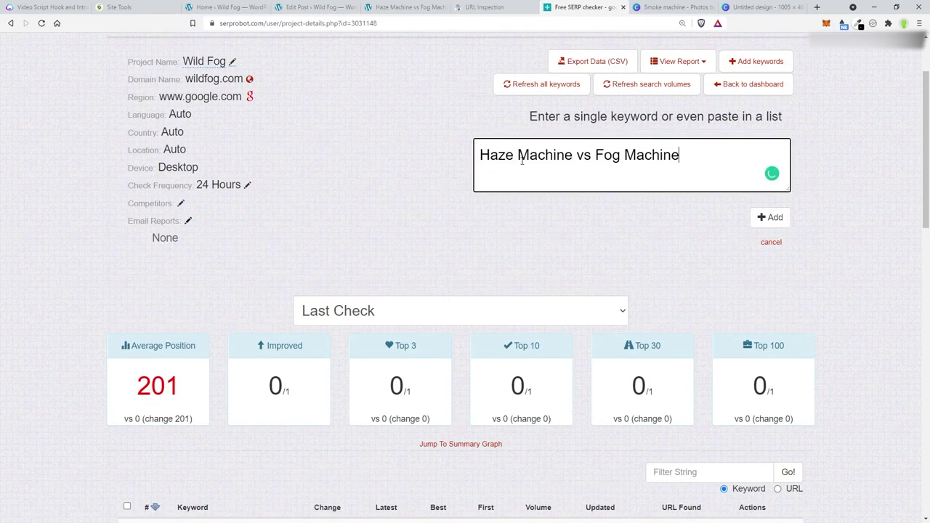
left_click(759, 217)
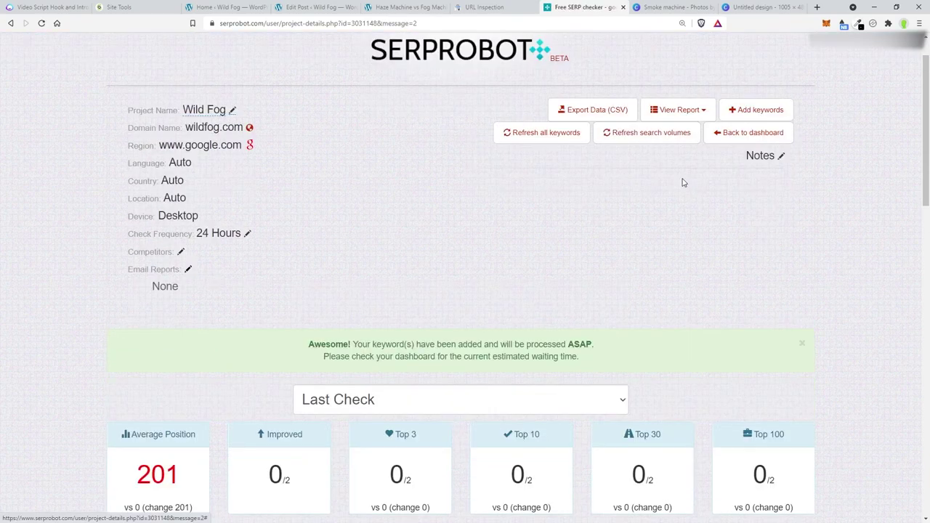
scroll(627, 175, "down", 3)
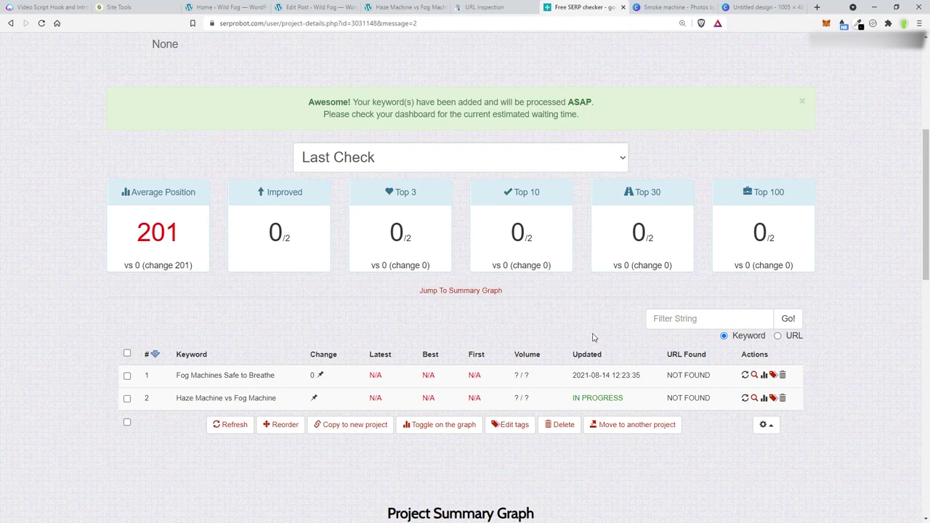
mouse_move(551, 351)
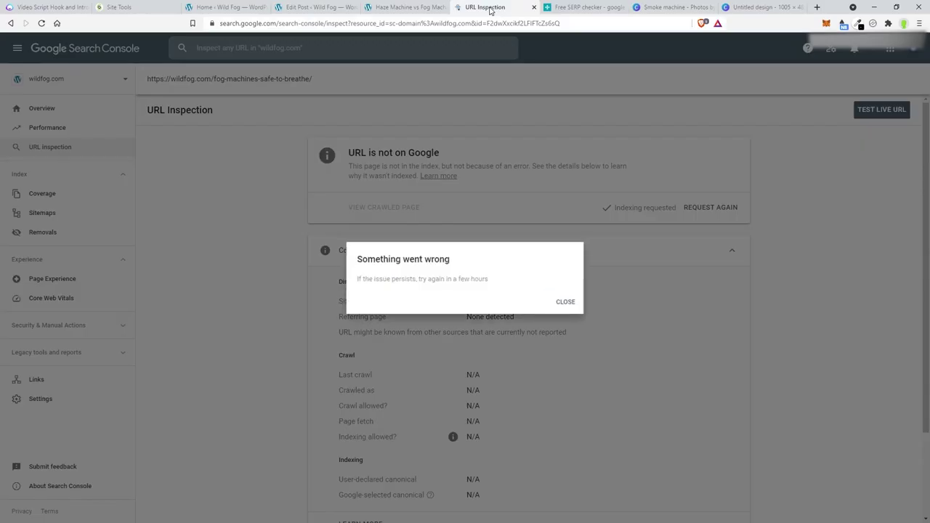
Step: Return to Google Search Console, dismiss the URL inspection dialog and go back to the SerpRobot page
left_click(488, 14)
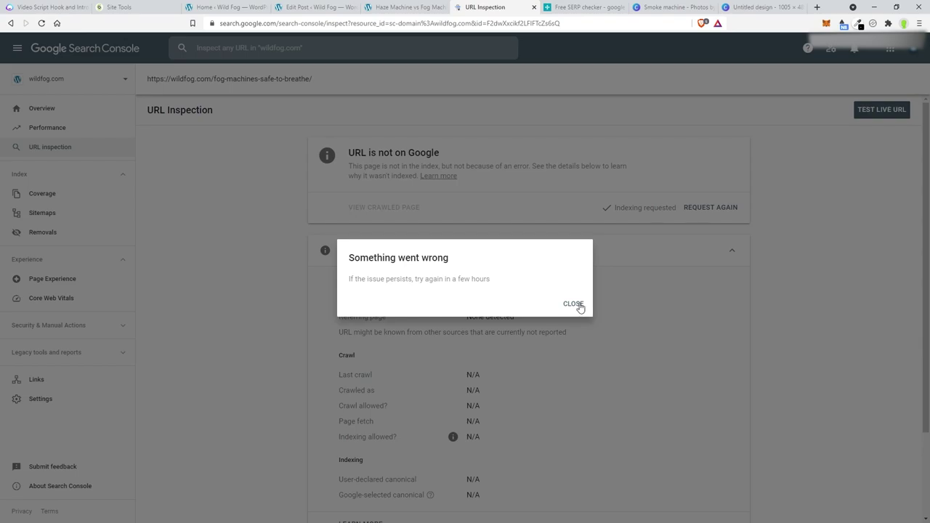
left_click(576, 304)
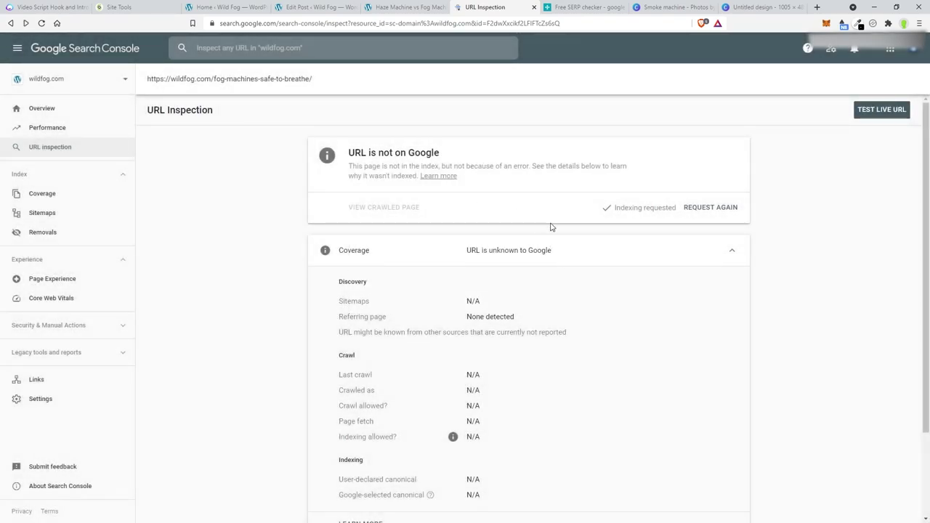
left_click(580, 10)
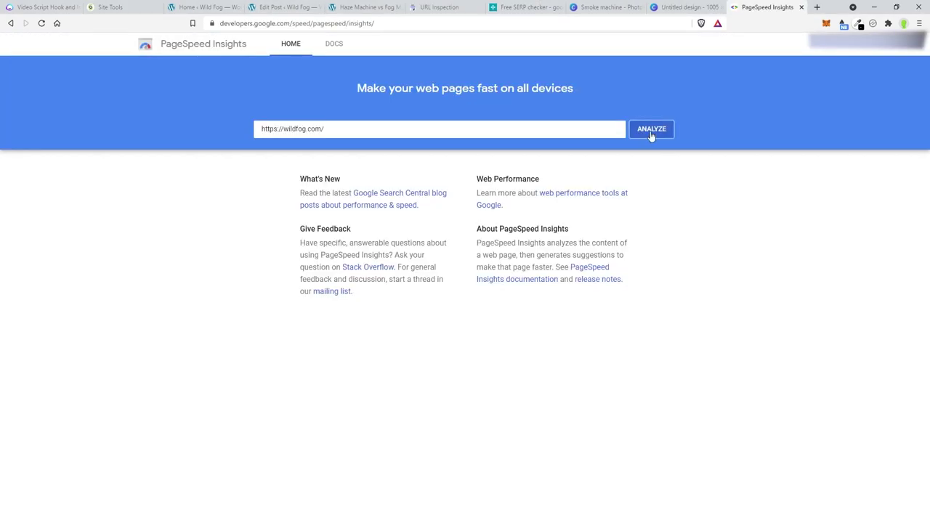
left_click(651, 130)
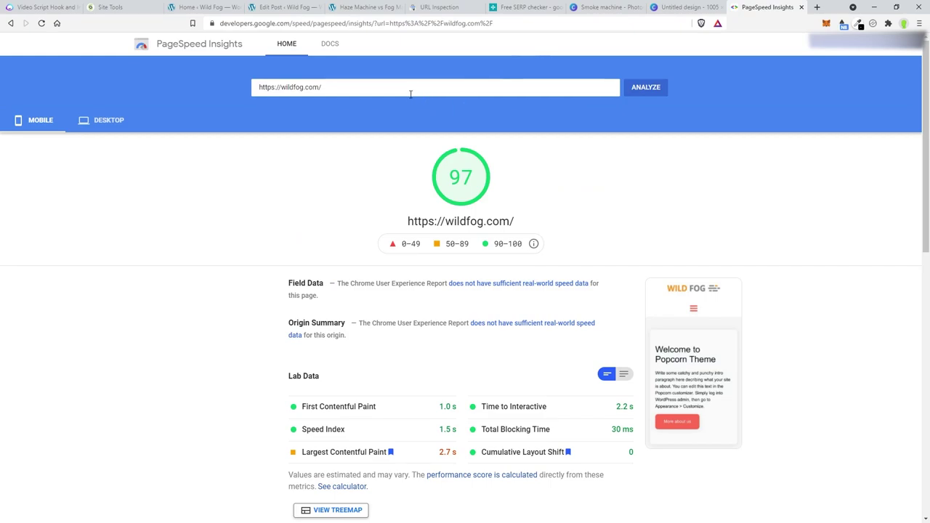
left_click(102, 124)
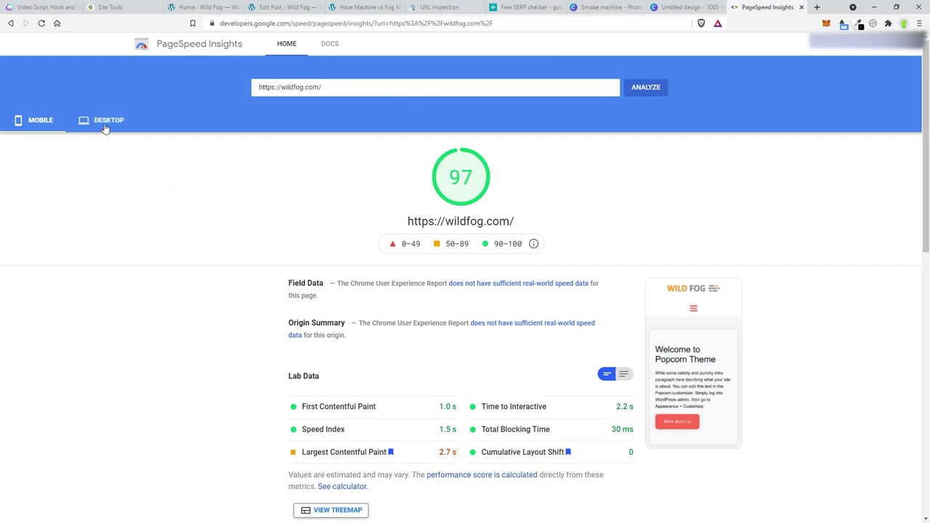
left_click(36, 123)
left_click_drag(353, 85, 212, 86)
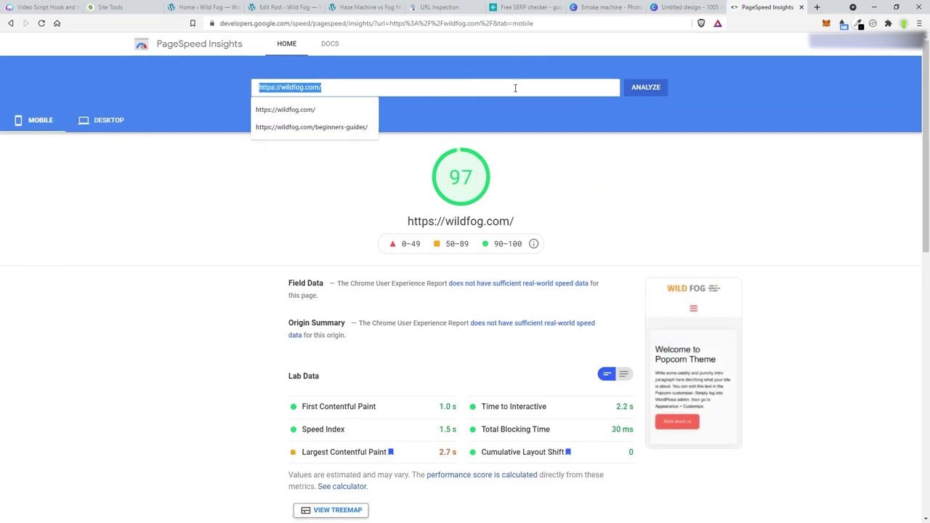
key("ctrl+v")
left_click(647, 88)
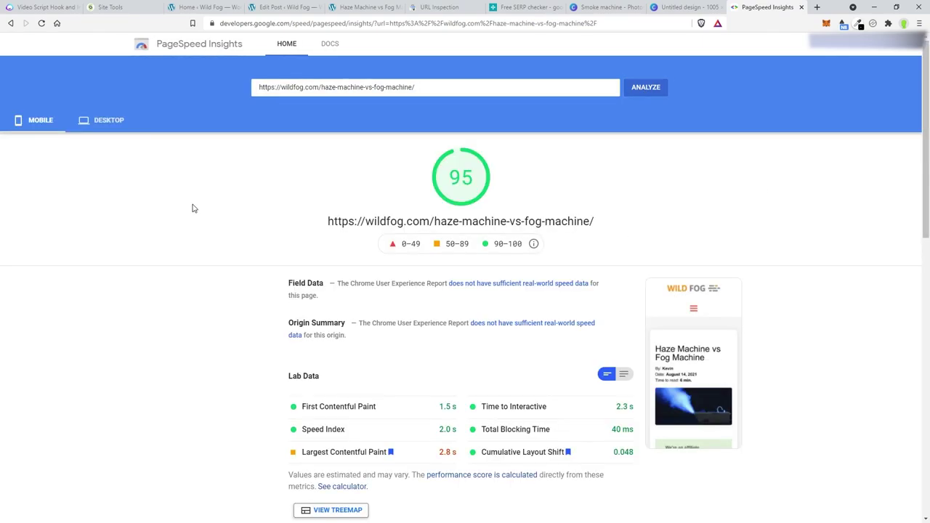
left_click(103, 121)
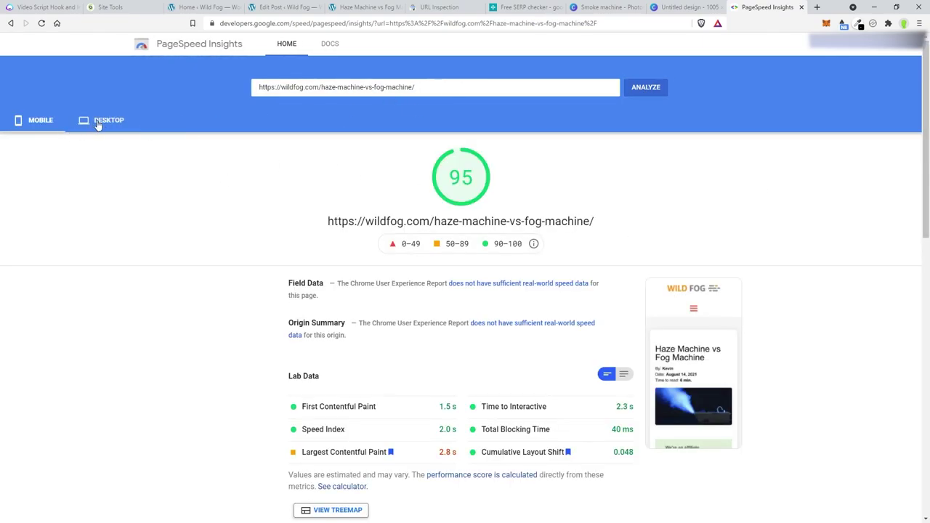
left_click(40, 122)
left_click_drag(393, 452, 302, 452)
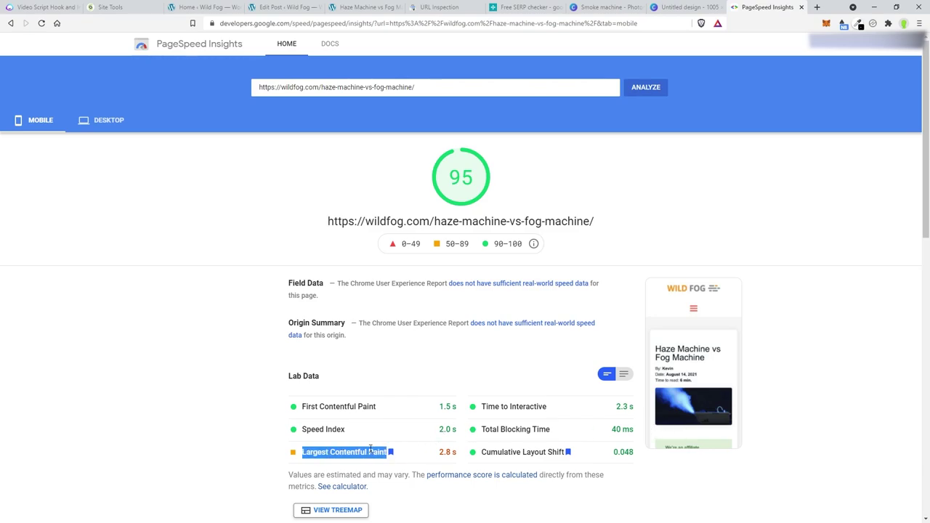
left_click(365, 446)
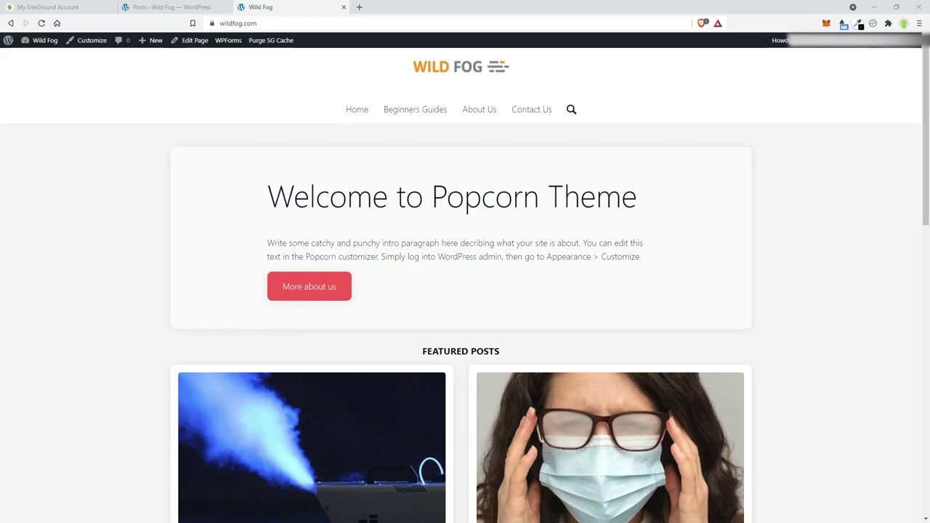
Step: Open the Popcorn front page settings in the customizer and change the hero title to "Welcome to Wild Fog"
left_click_drag(347, 197, 444, 200)
left_click(439, 201)
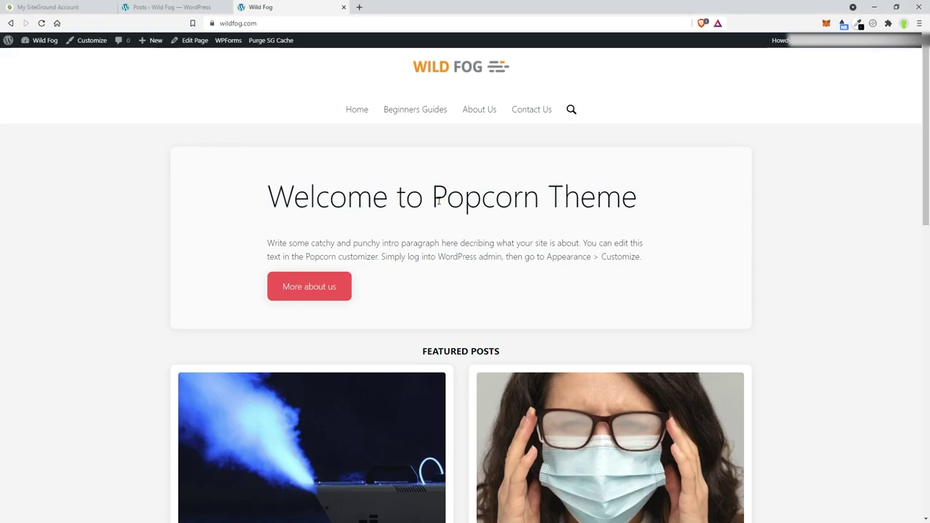
left_click(88, 41)
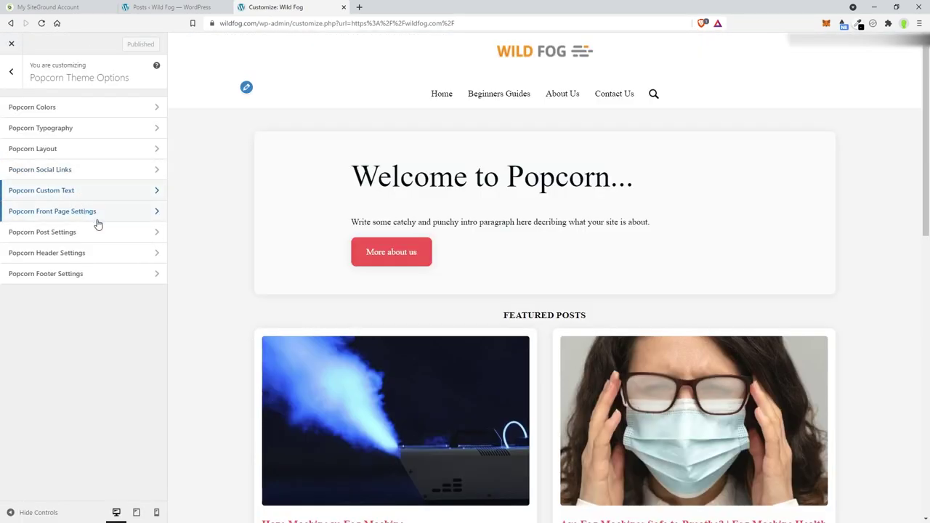
left_click(97, 218)
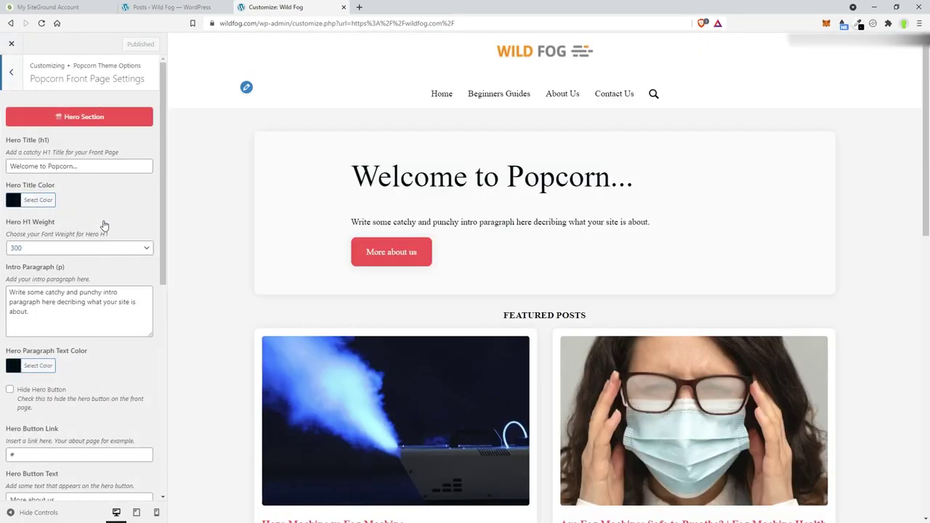
triple_click(75, 170)
left_click(63, 161)
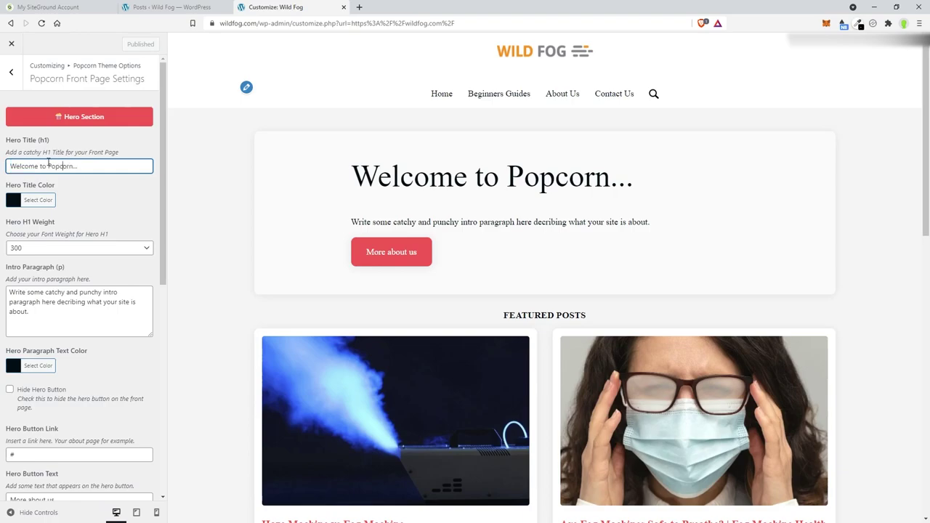
left_click_drag(48, 166, 103, 167)
type("WildFog")
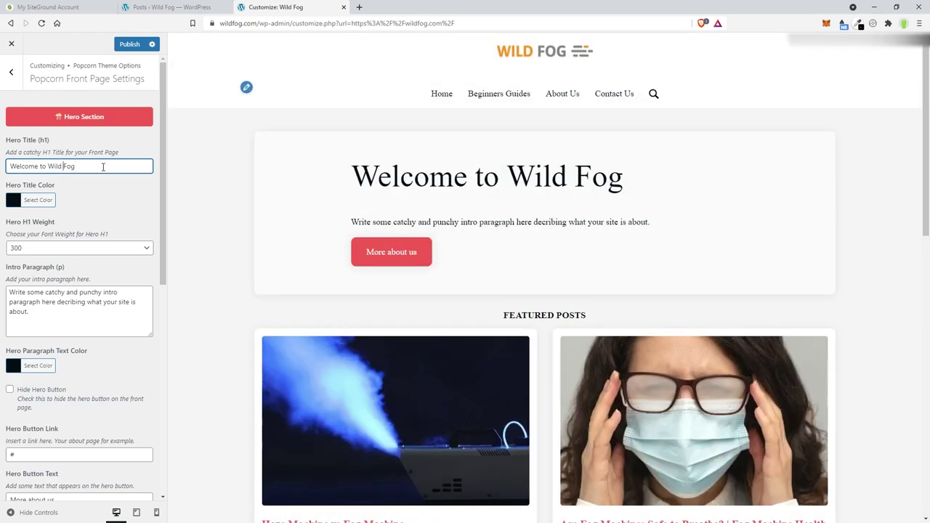
Step: Switch to Jarvis, generate blog post intro paragraphs on "fog machines" for "buyers", and copy the one beginning "Fog machines are a common sight"
left_click_drag(69, 322, 41, 301)
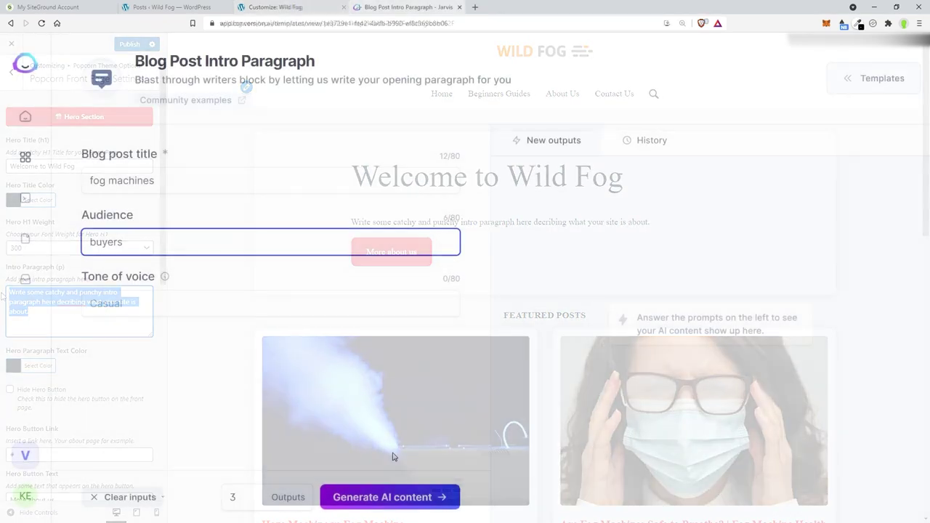
left_click(411, 500)
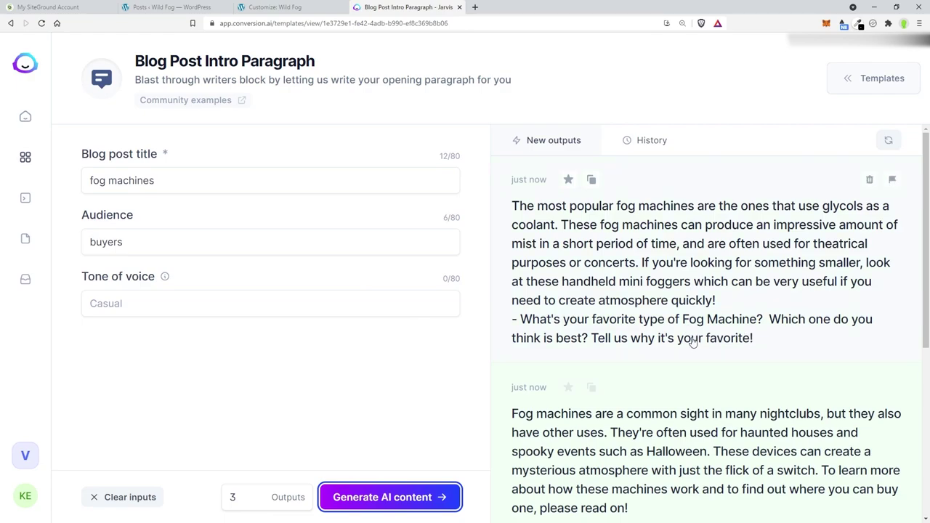
scroll(669, 242, "down", 3)
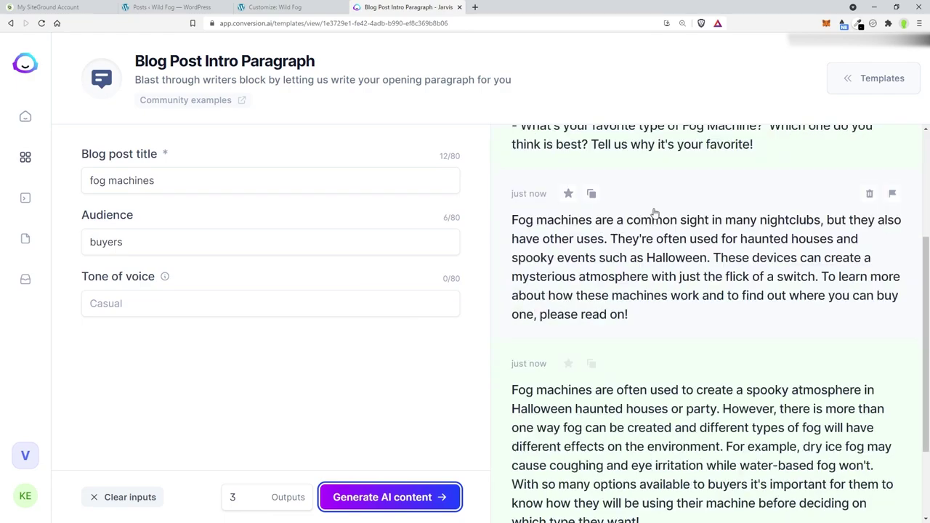
left_click(772, 228)
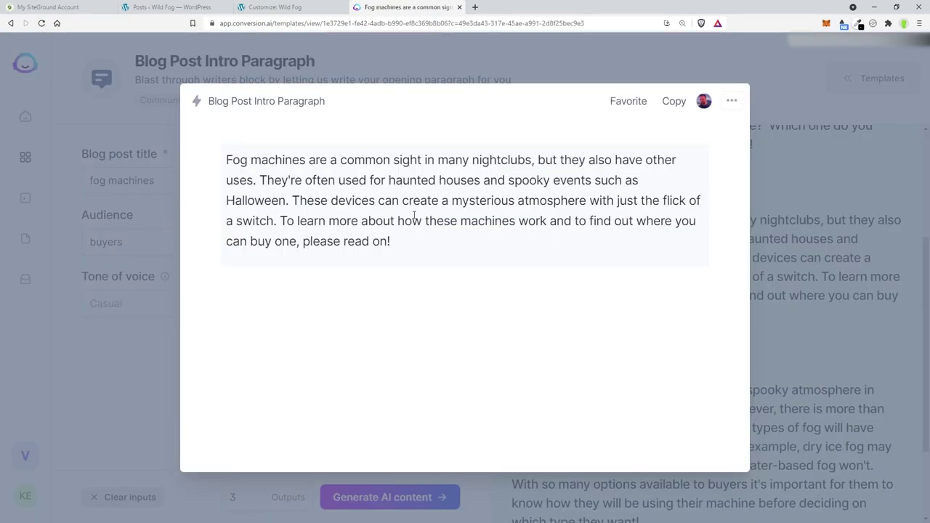
left_click(673, 101)
key("Escape")
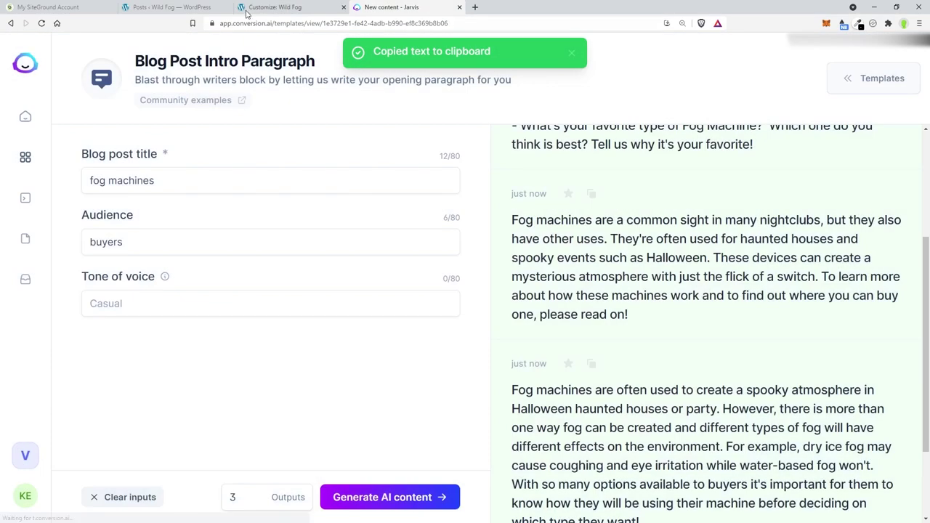
Step: Return to the WordPress customizer and replace the hero intro paragraph with the copied fog machine text
left_click(289, 7)
left_click_drag(30, 312, 9, 291)
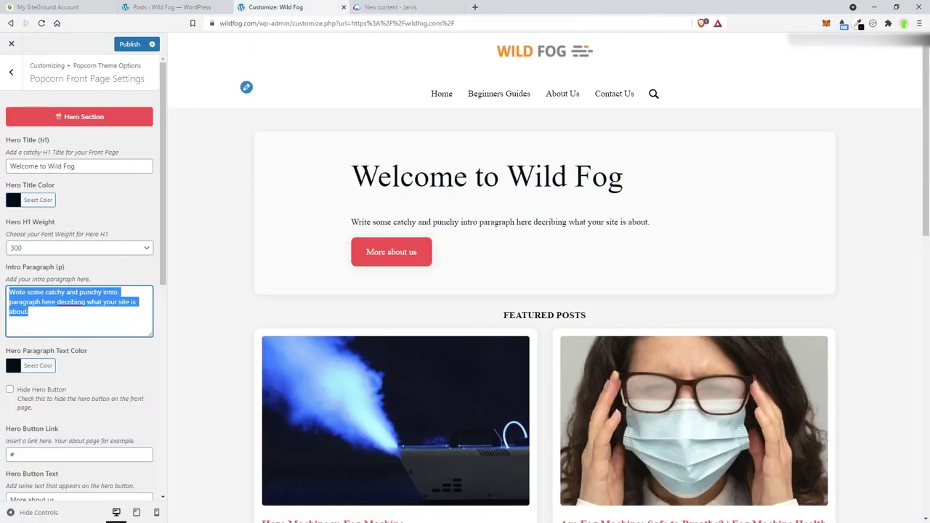
key("ctrl+v")
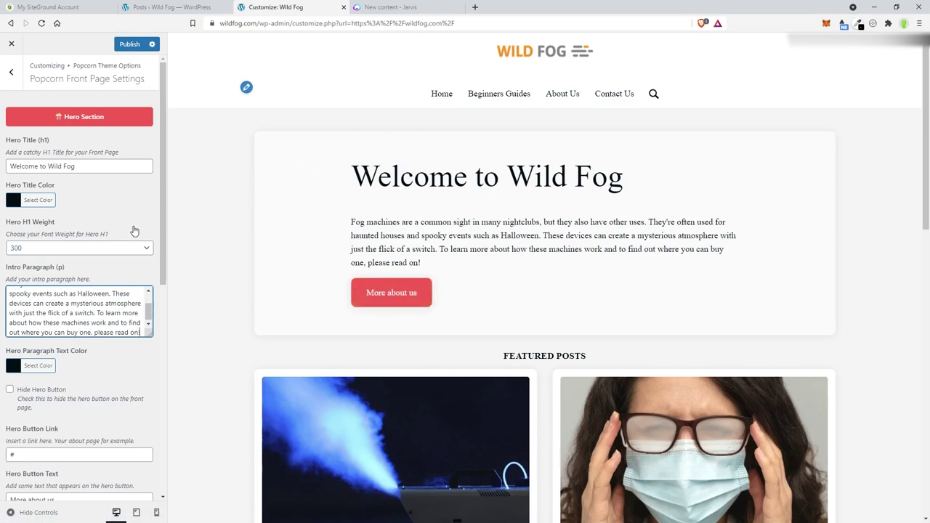
right_click(502, 96)
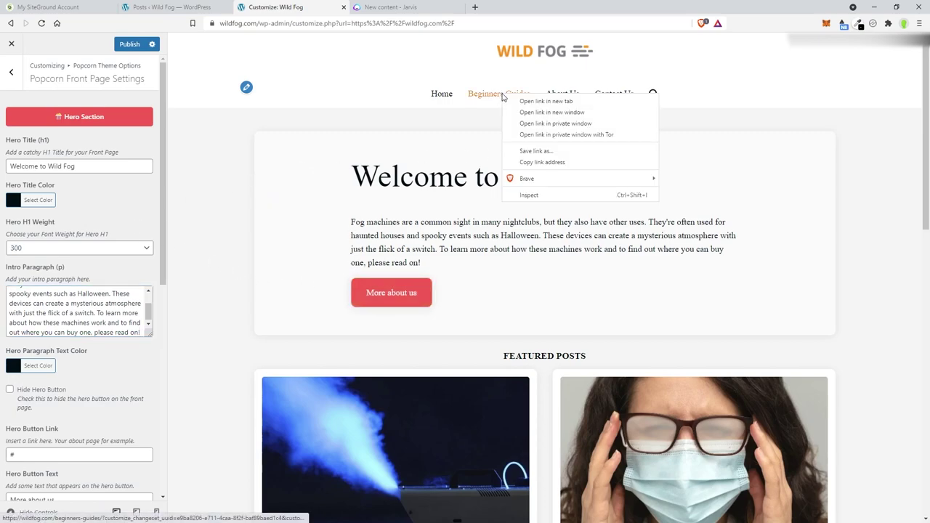
left_click(542, 162)
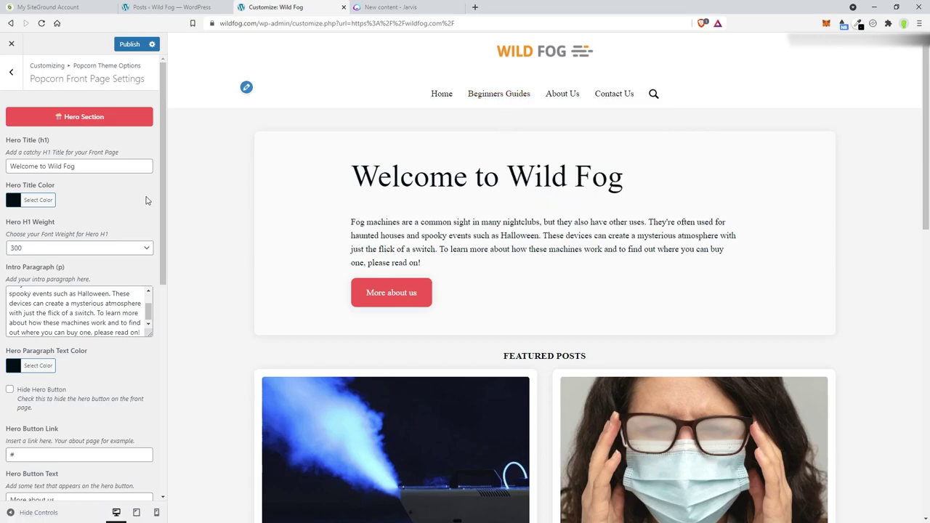
scroll(146, 200, "down", 2)
triple_click(125, 357)
key("ctrl+v")
left_click_drag(125, 357, 160, 361)
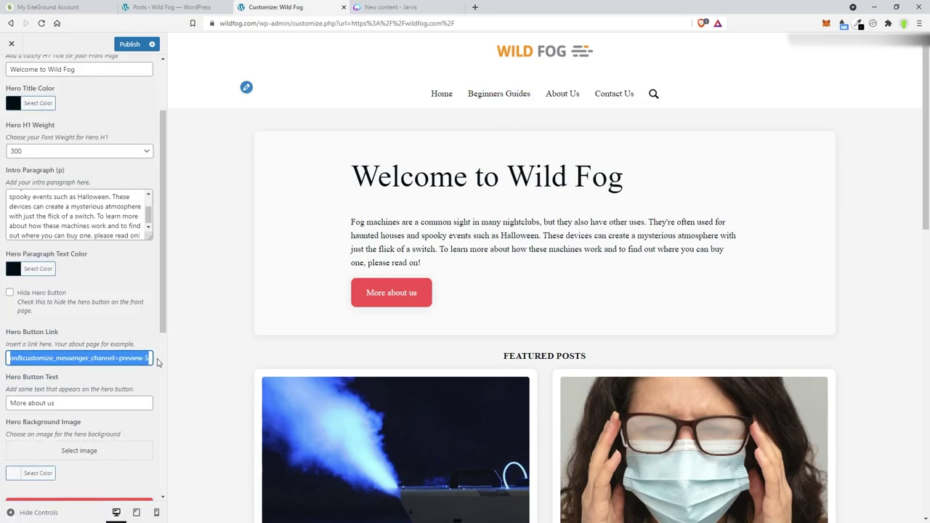
key("BackSpace")
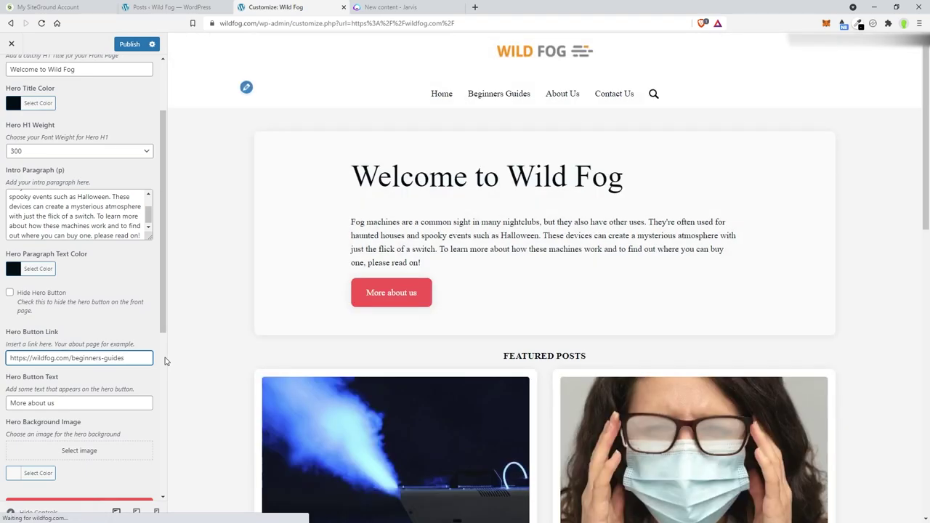
Step: Change the hero button text to "Please Read On!"
left_click_drag(115, 399, 10, 403)
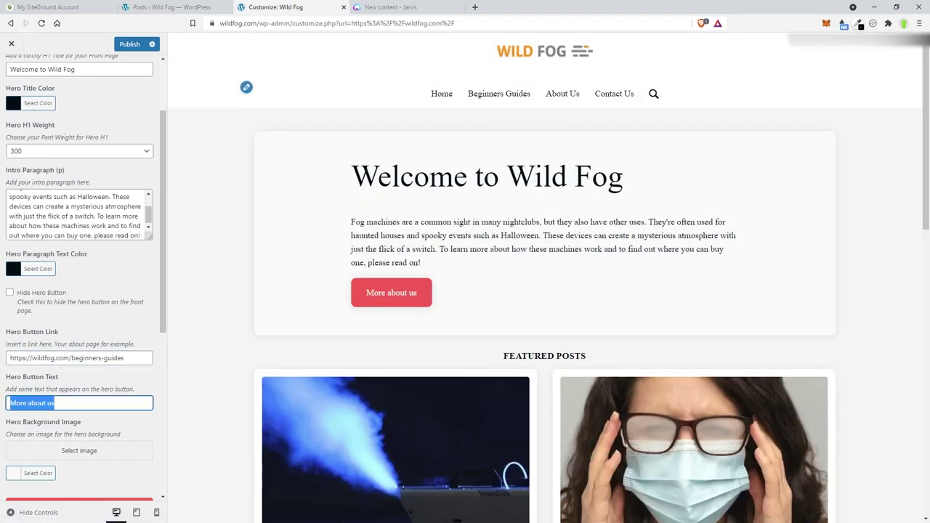
type("R")
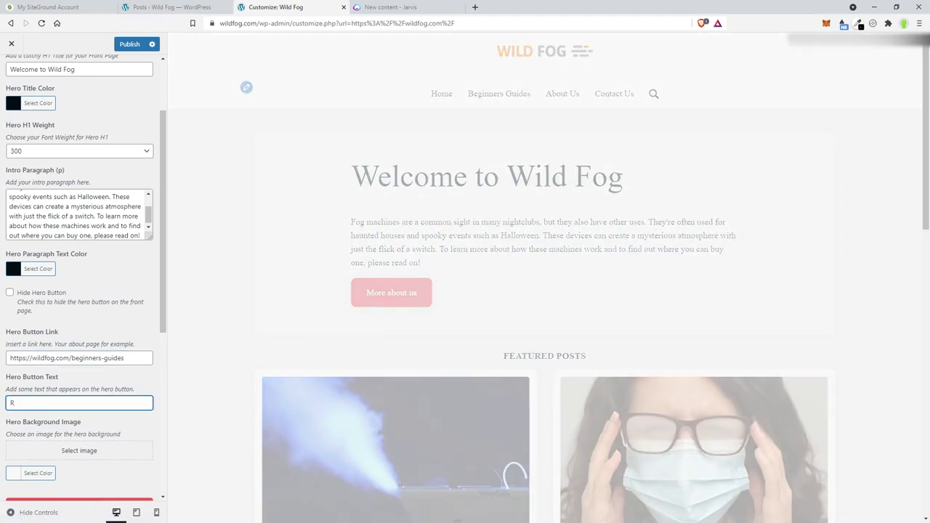
key("BackSpace")
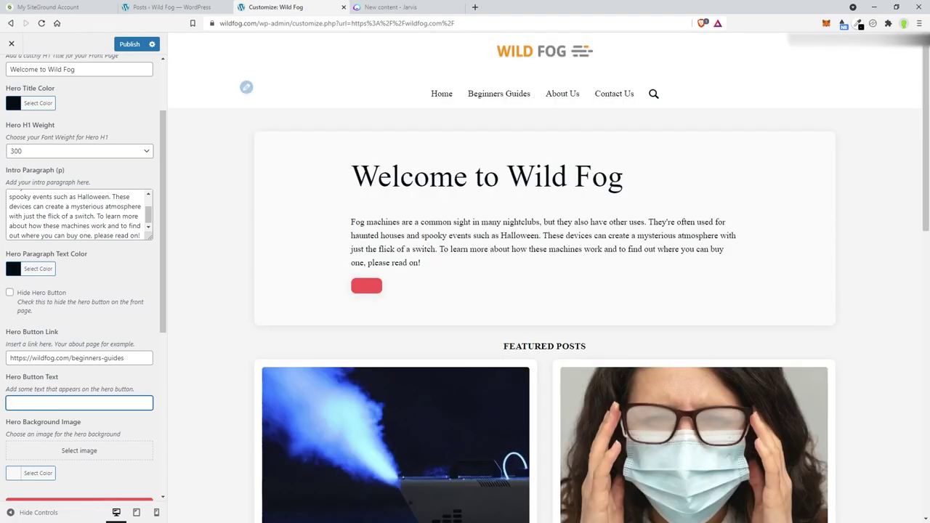
type("Please Read On!")
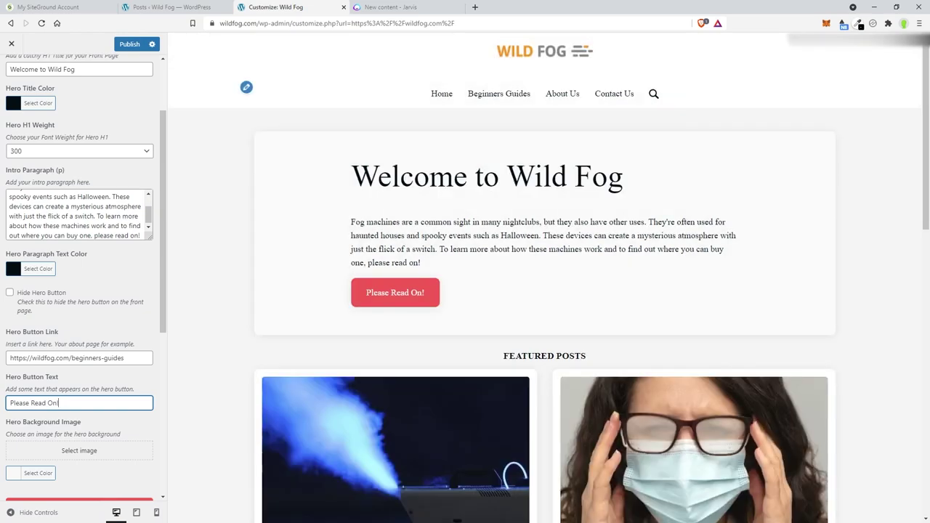
Step: Remove ", please read on" from the end of the hero intro paragraph, keeping the exclamation mark
scroll(122, 229, "down", 1)
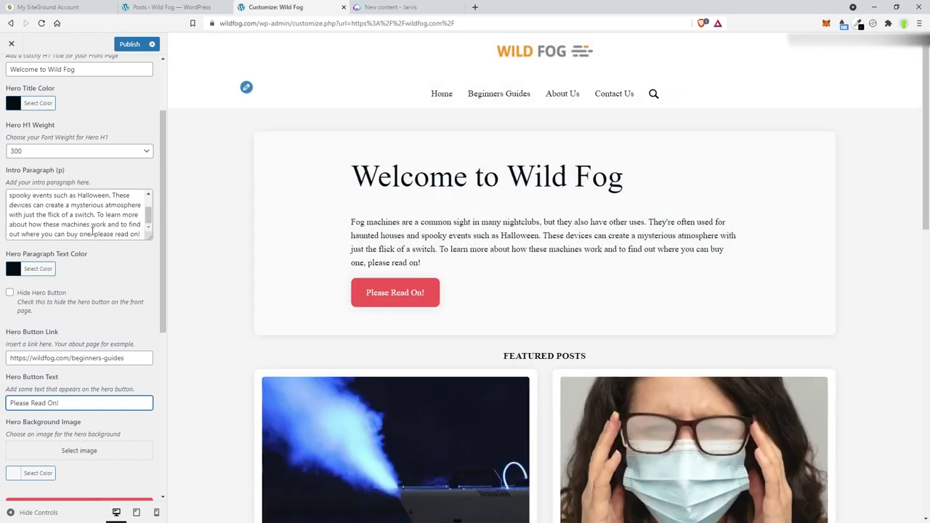
left_click_drag(92, 234, 137, 234)
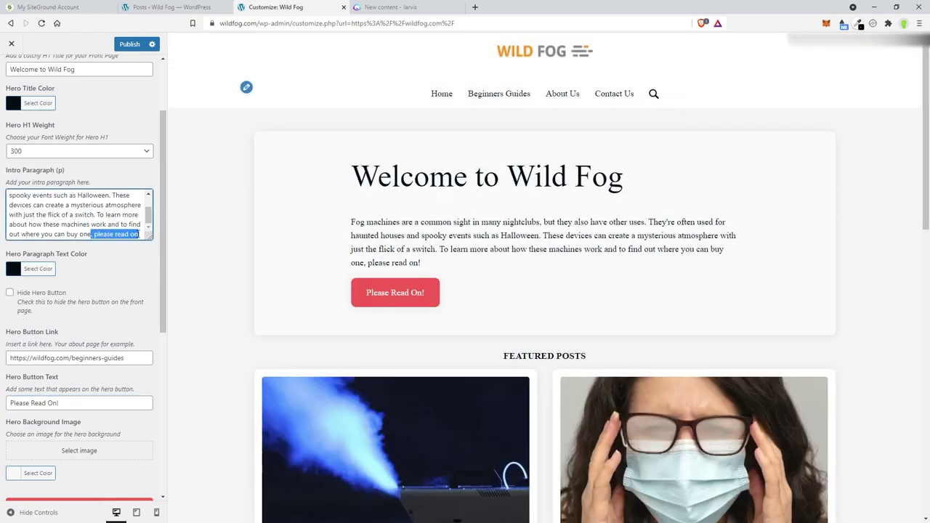
key("BackSpace")
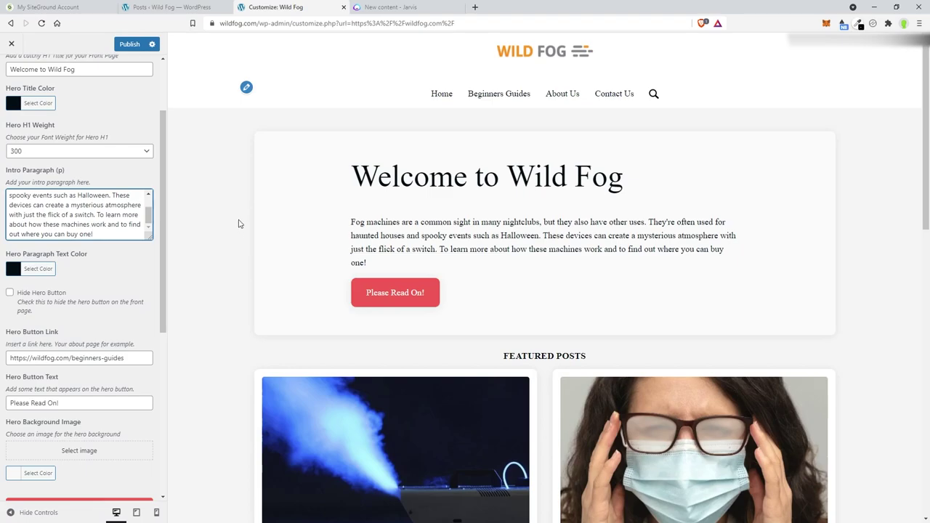
Step: Check the homepage preview, publish the front page changes, and leave the customizer for the live homepage
scroll(223, 230, "down", 2)
scroll(223, 230, "up", 2)
scroll(322, 235, "down", 8)
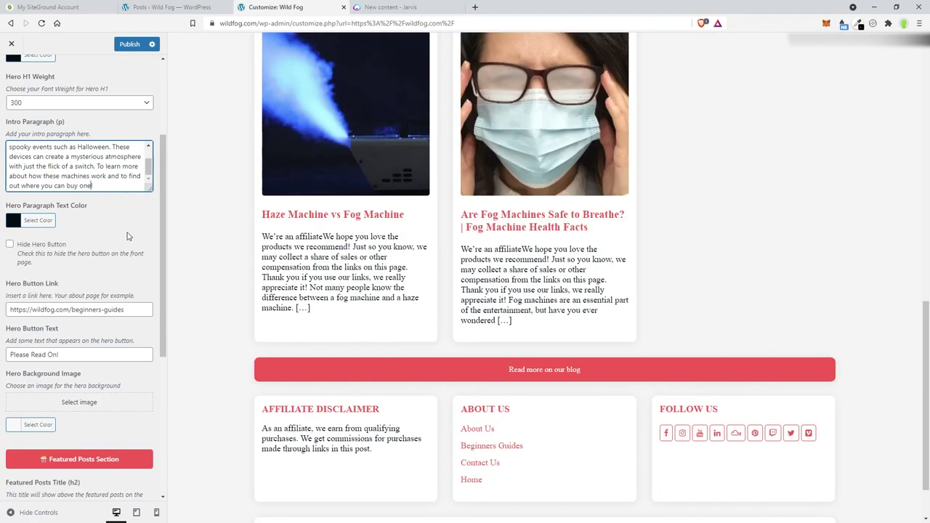
scroll(130, 237, "up", 2)
left_click(125, 45)
scroll(234, 208, "up", 10)
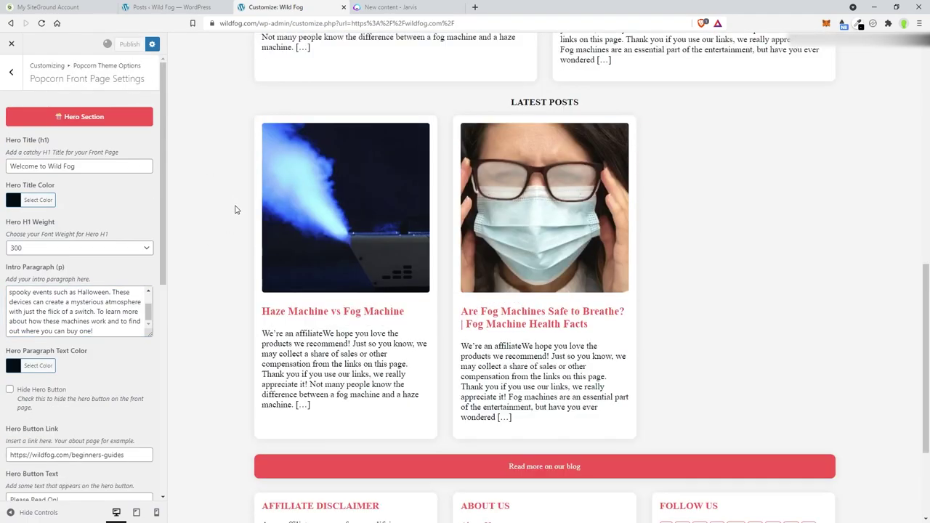
key("Escape")
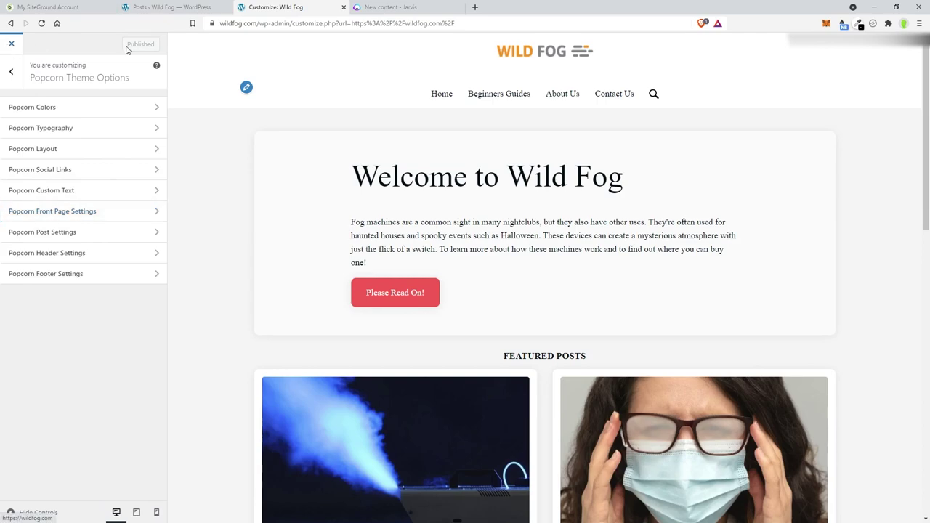
left_click(458, 95)
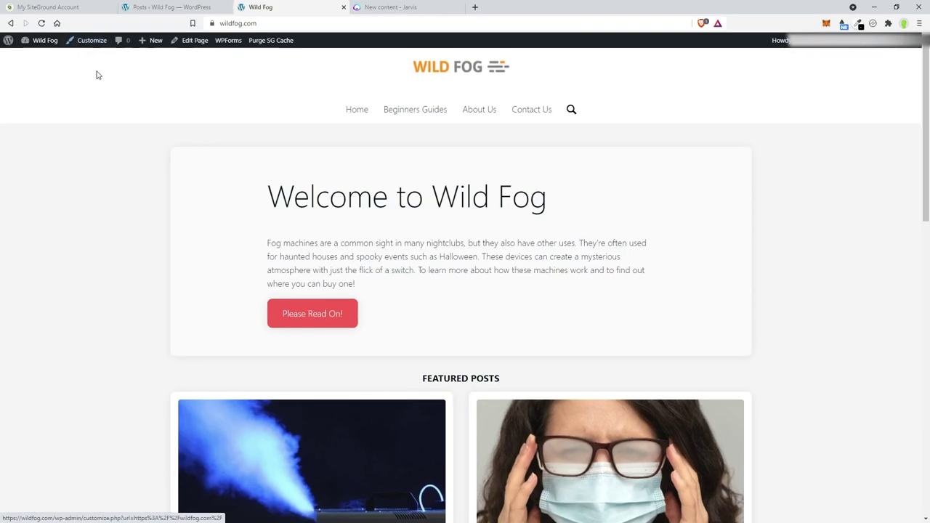
Step: Examine the hero title and intro paragraph text on the live homepage
left_click_drag(277, 192, 574, 203)
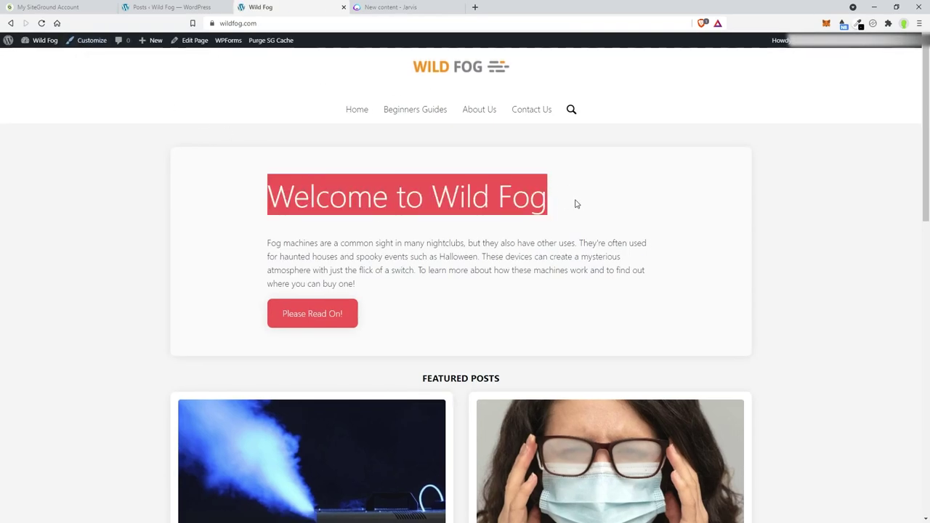
left_click(561, 240)
left_click_drag(386, 244, 747, 356)
left_click(615, 272)
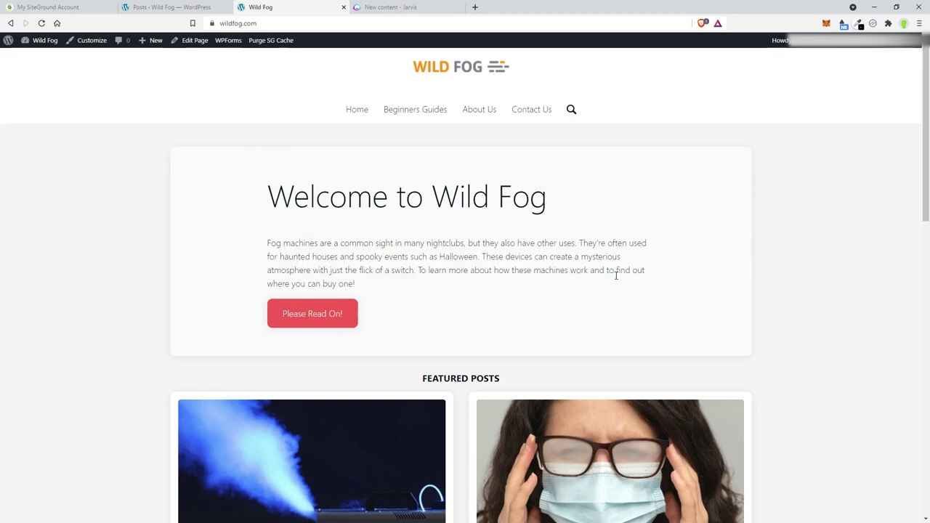
left_click_drag(365, 257, 377, 268)
left_click(426, 263)
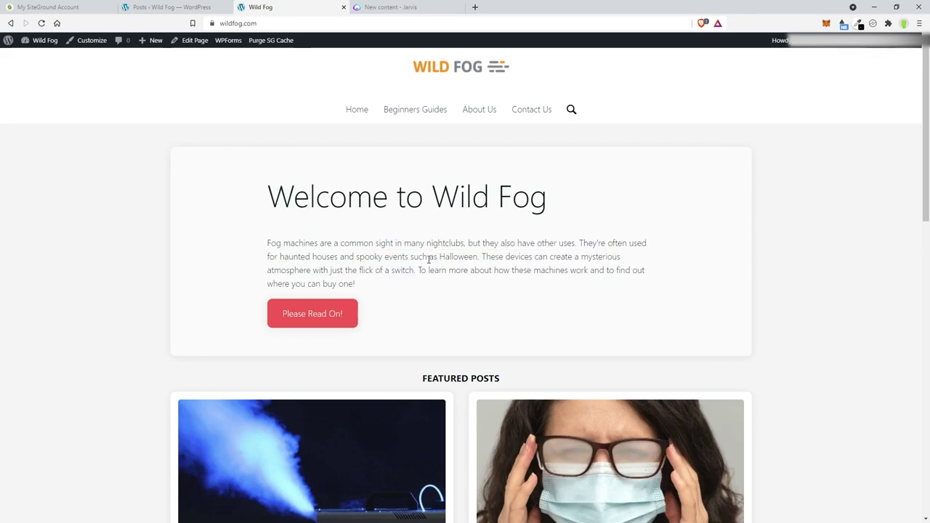
left_click_drag(309, 242, 333, 255)
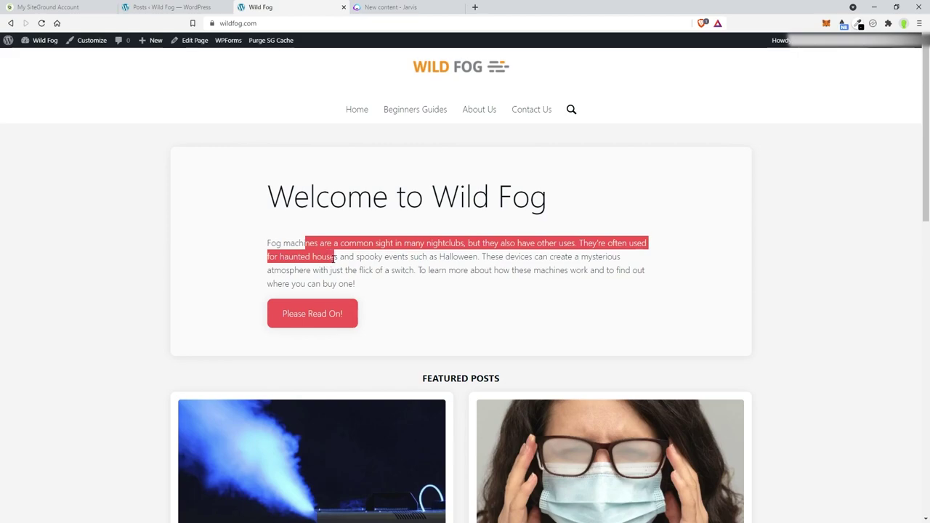
left_click(333, 256)
Step: Open the Popcorn typography settings in the theme customizer and set the paragraph text weight to 500
left_click(92, 40)
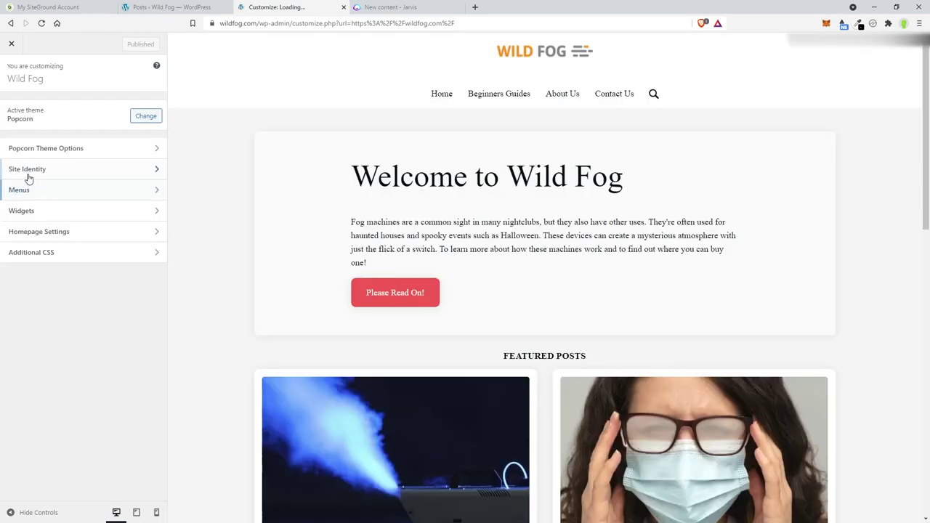
left_click(125, 150)
left_click(121, 132)
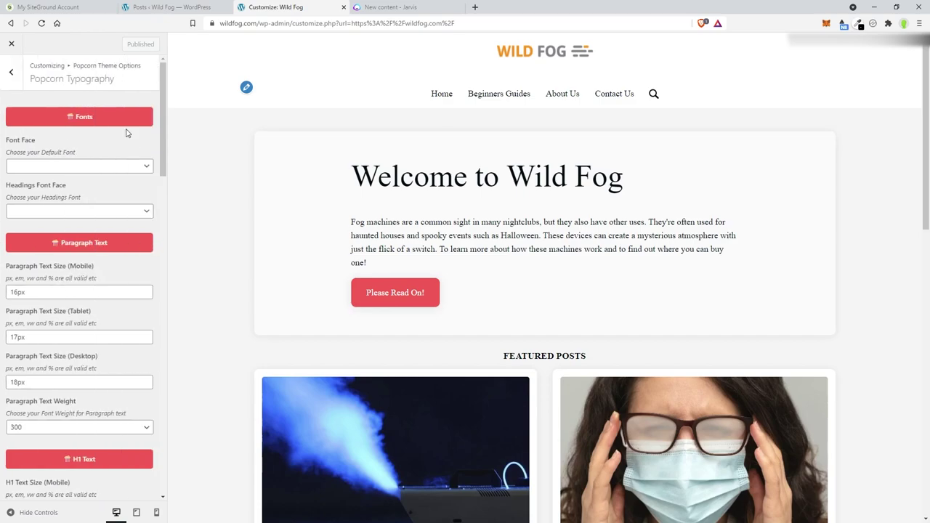
scroll(142, 216, "down", 1)
scroll(142, 216, "down", 1)
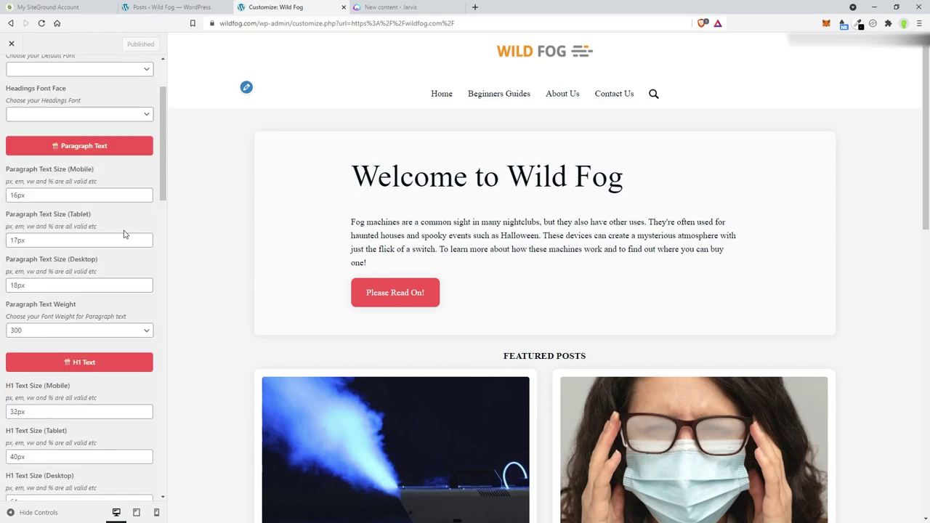
double_click(13, 331)
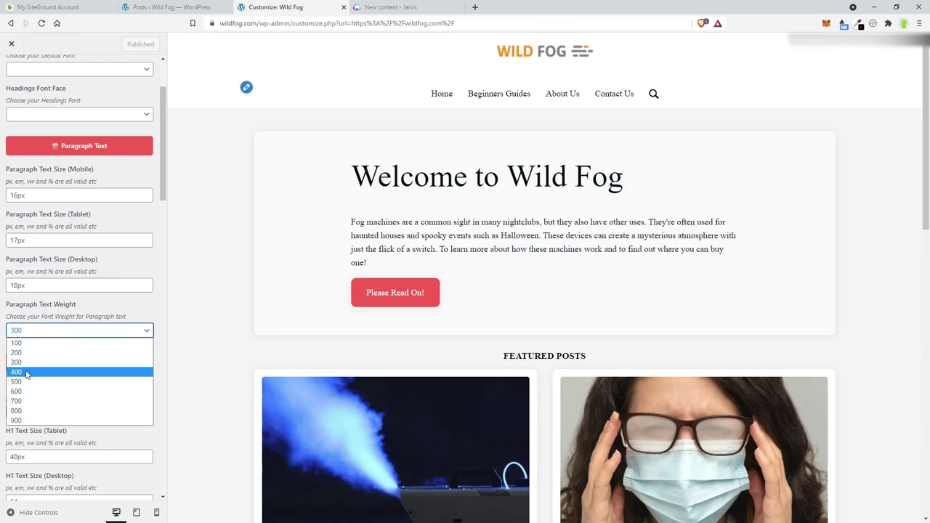
left_click(16, 382)
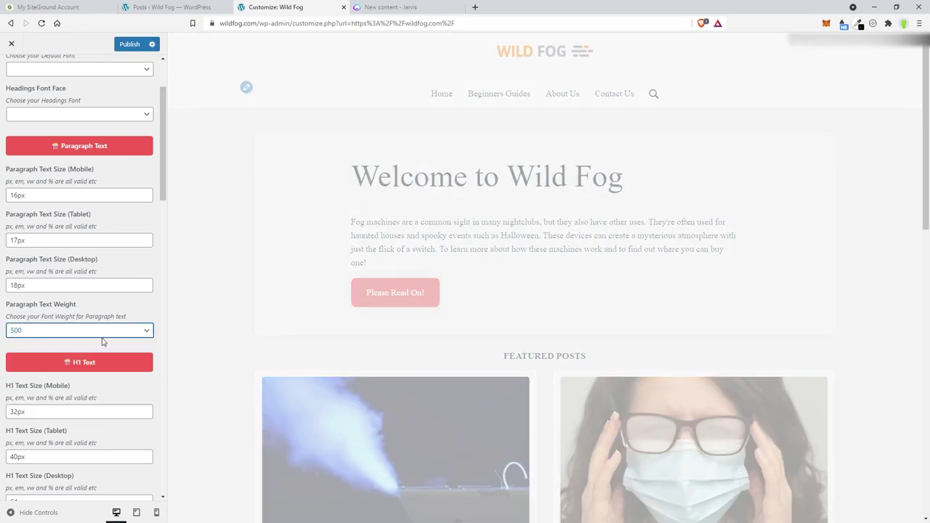
left_click_drag(431, 248, 351, 231)
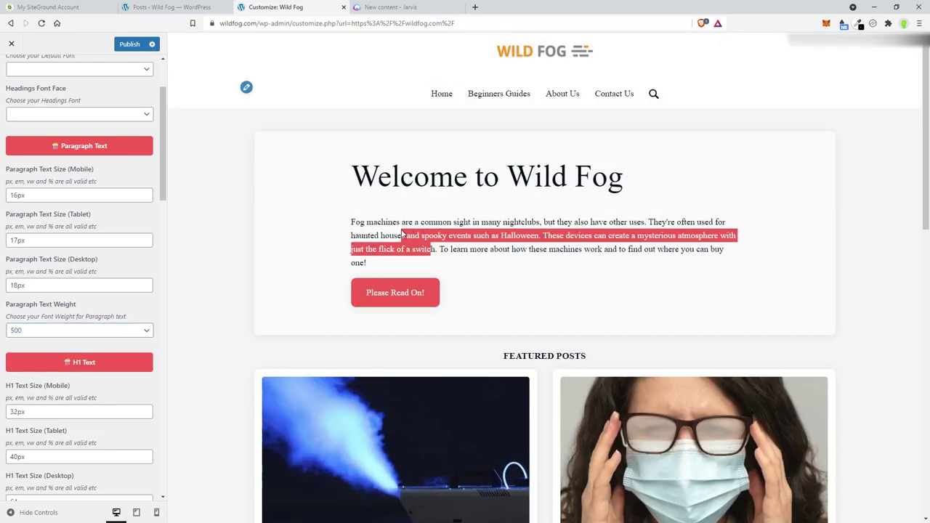
left_click(403, 235)
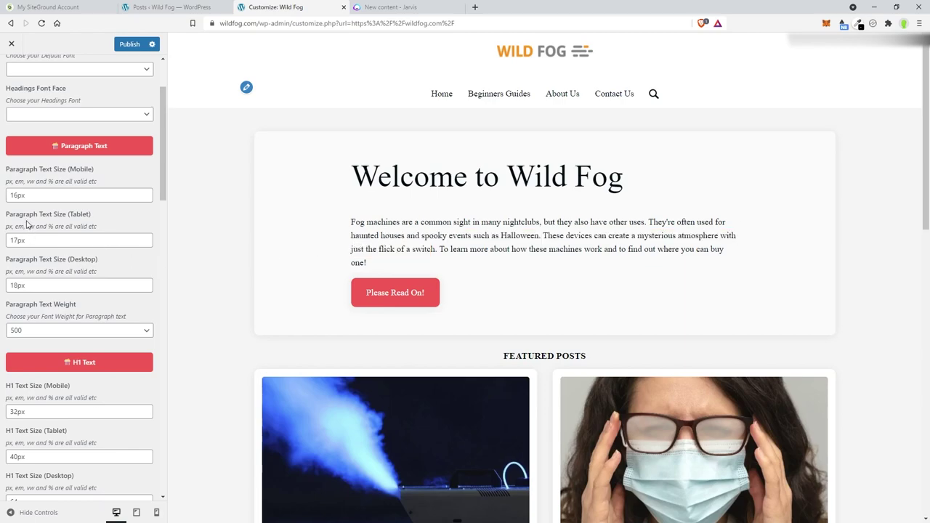
Step: Set the paragraph text size to 18px for mobile, 18px for tablet and 19px for desktop
left_click(15, 195)
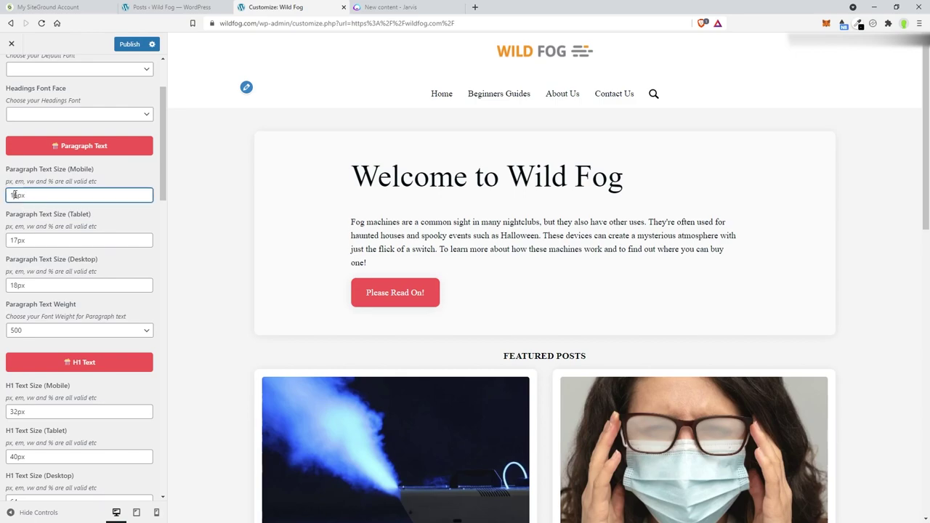
left_click_drag(14, 195, 17, 195)
type("7")
left_click(14, 240)
left_click_drag(14, 240, 17, 240)
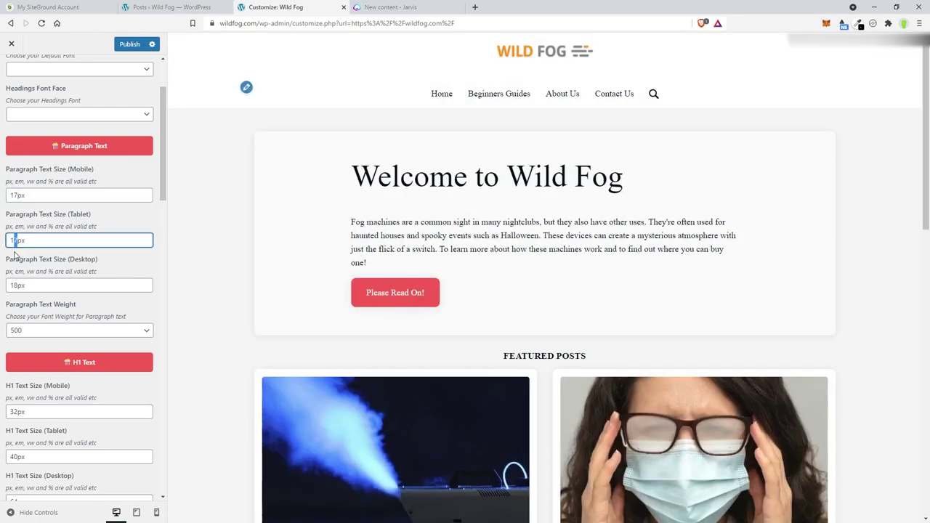
type("8")
left_click(15, 285)
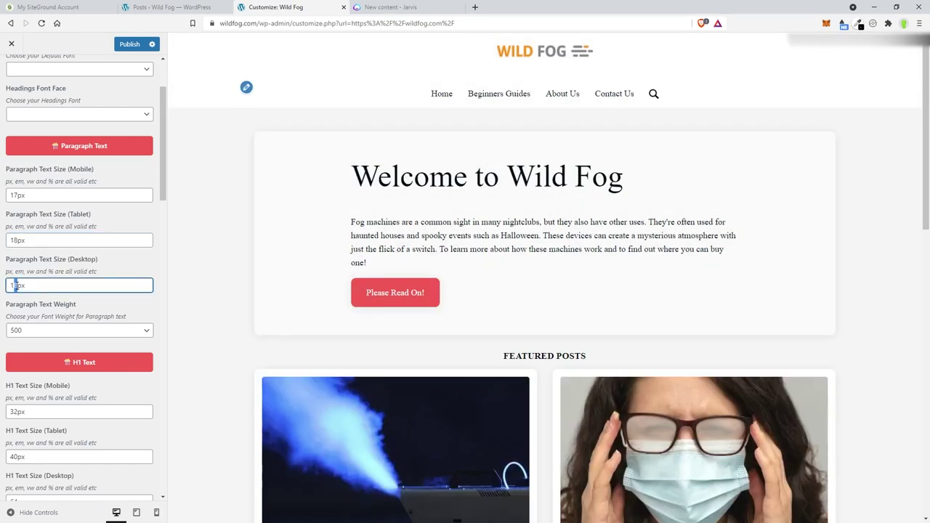
type("9")
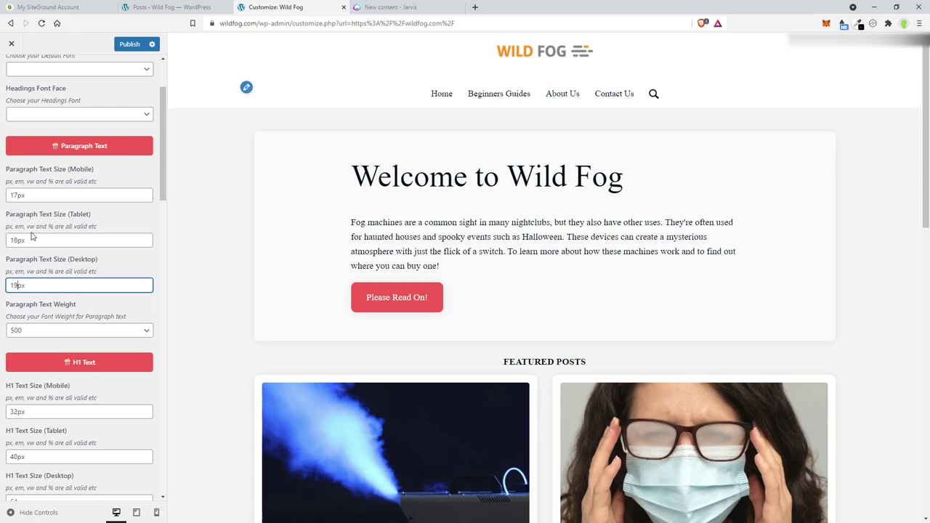
left_click(13, 197)
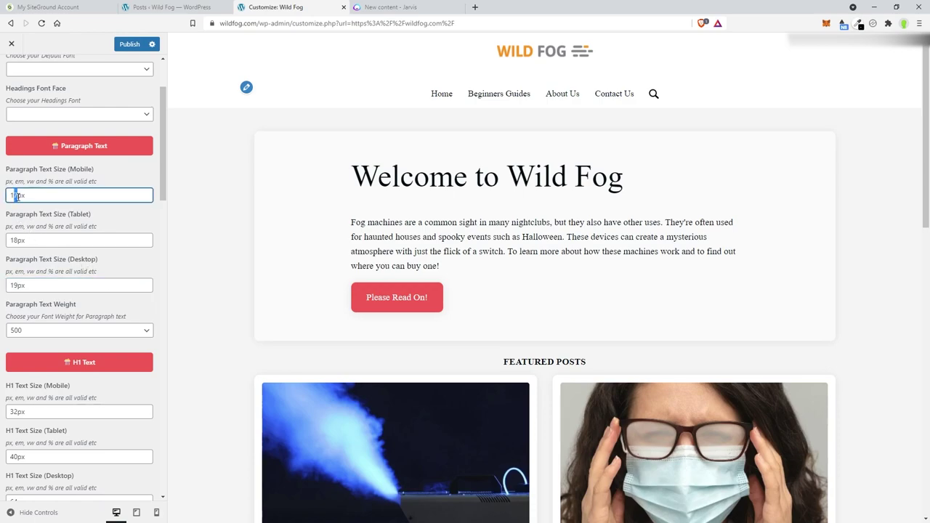
type("8")
Step: Set the H1 text weight to 600
scroll(131, 268, "down", 3)
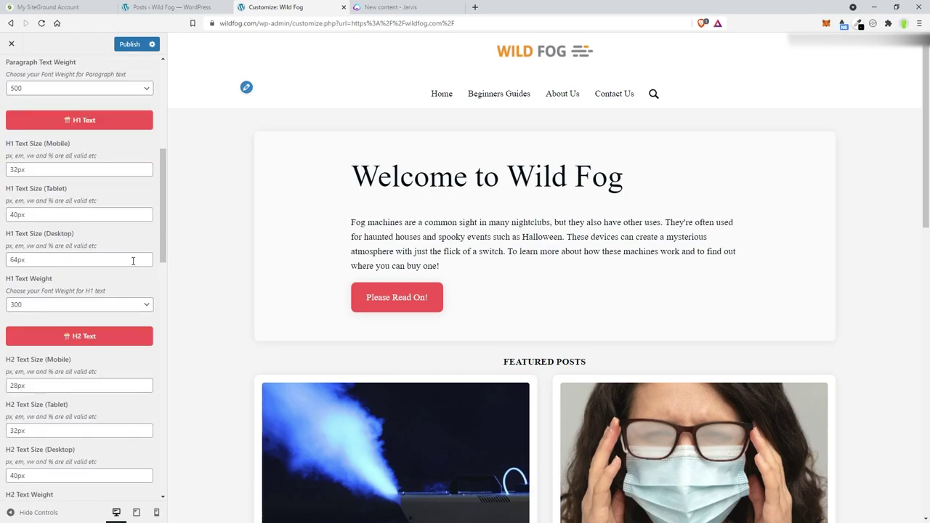
scroll(101, 282, "down", 2)
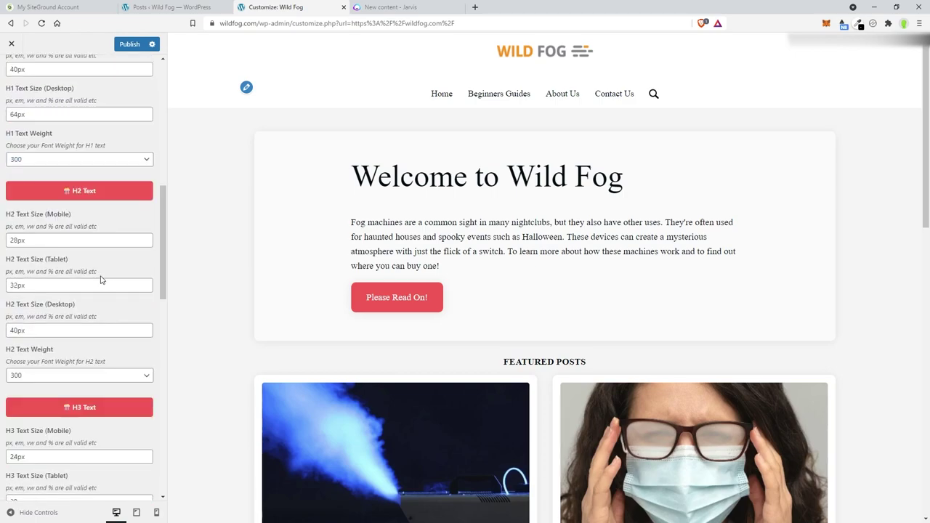
left_click(90, 160)
left_click(36, 199)
left_click(114, 170)
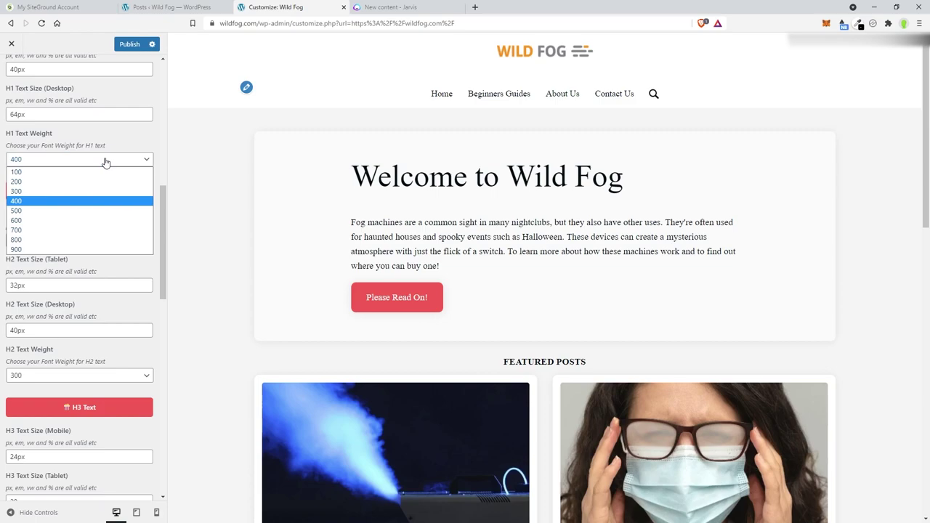
left_click(39, 221)
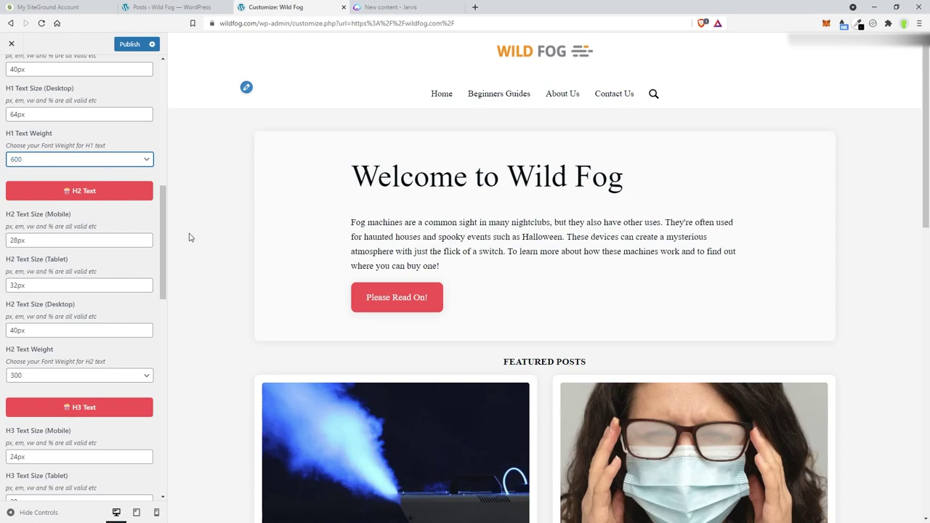
Step: Set the H2 text weight to 400
scroll(149, 234, "down", 1)
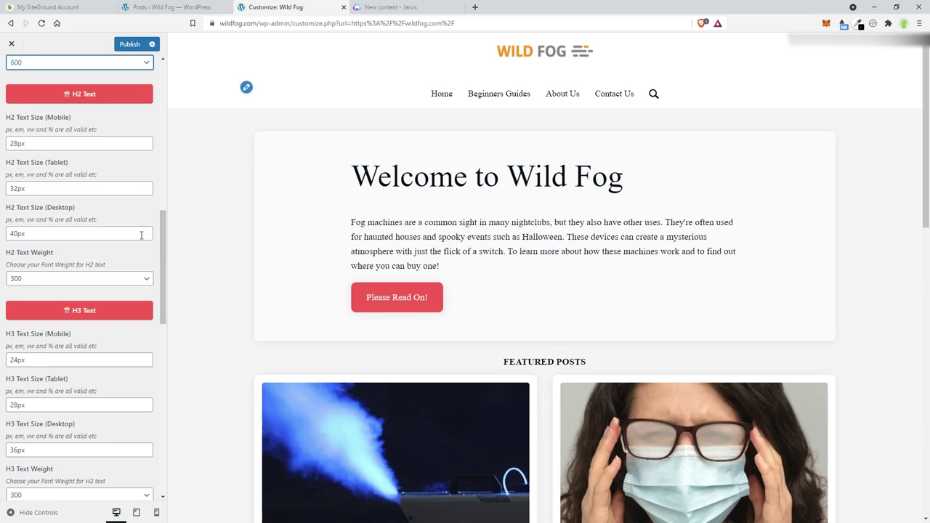
left_click(73, 279)
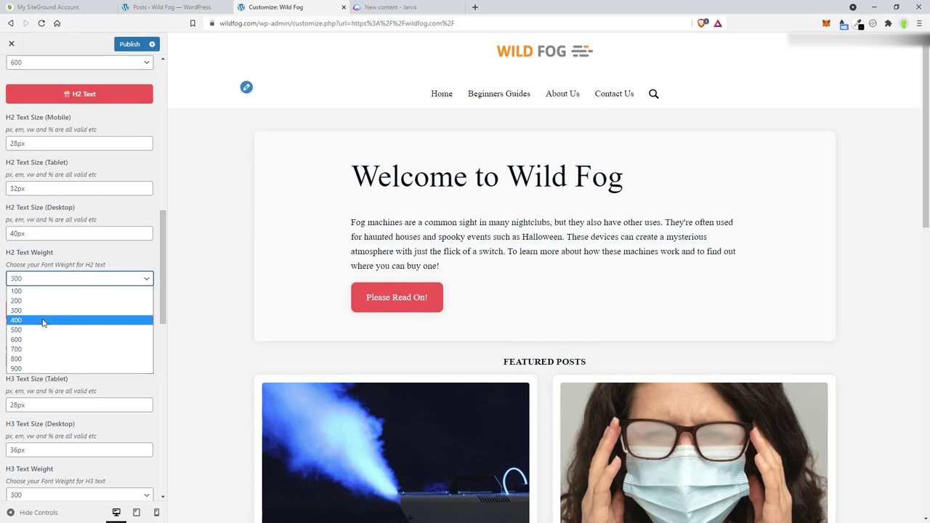
left_click(43, 320)
Step: Look over the H3 to H6 text settings and publish the text size and weight changes
scroll(155, 248, "up", 1)
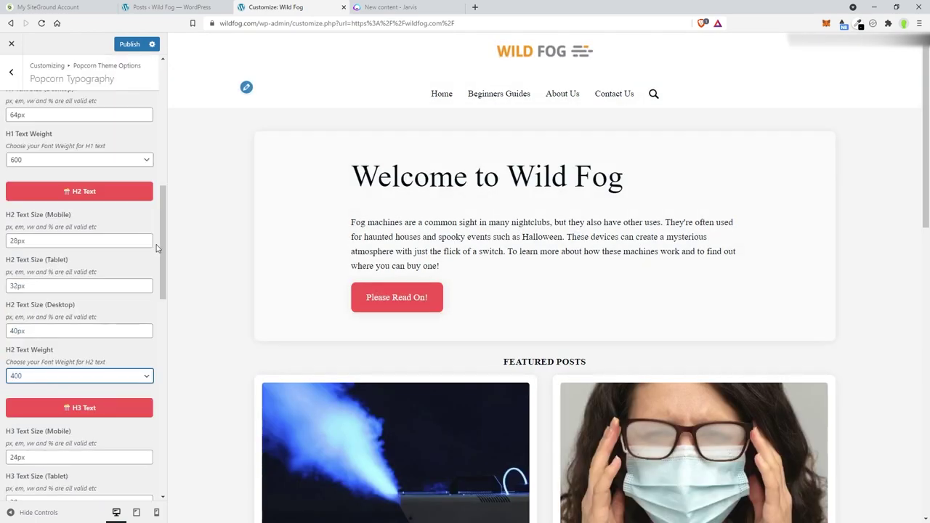
scroll(156, 247, "down", 4)
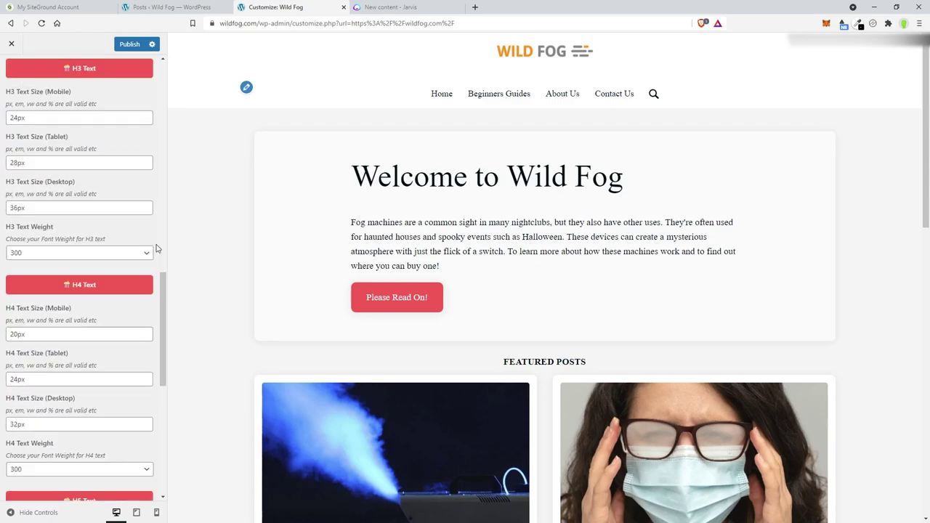
scroll(155, 248, "down", 5)
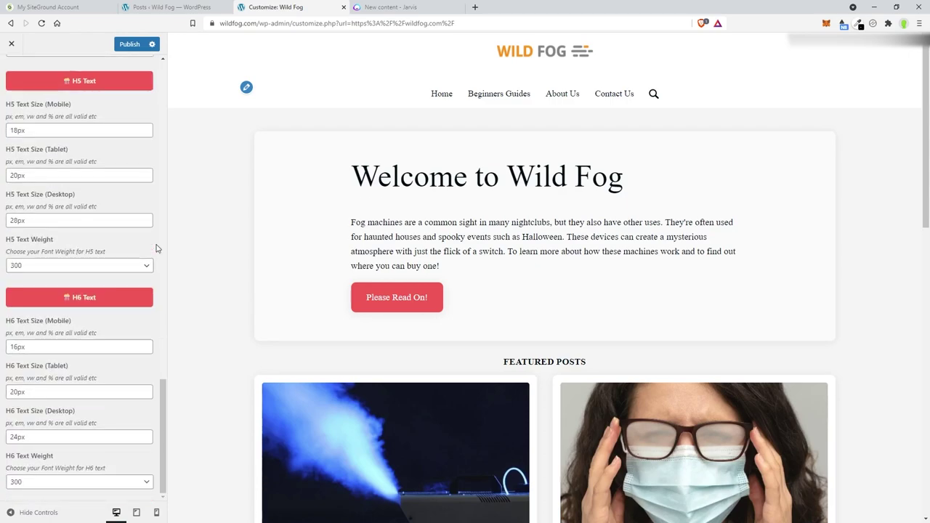
scroll(156, 248, "up", 4)
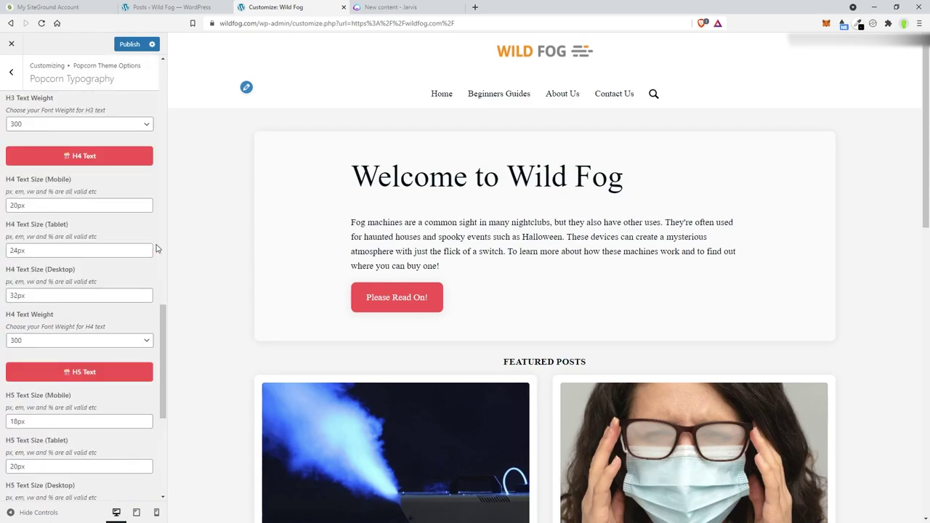
left_click(129, 44)
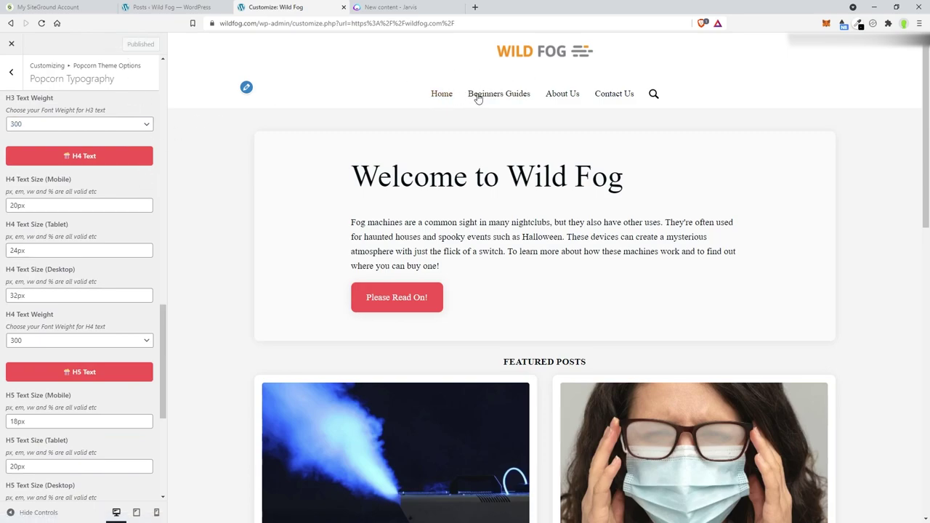
Step: Try the System font as the default font face, and settle on Helvetica
scroll(80, 230, "up", 10)
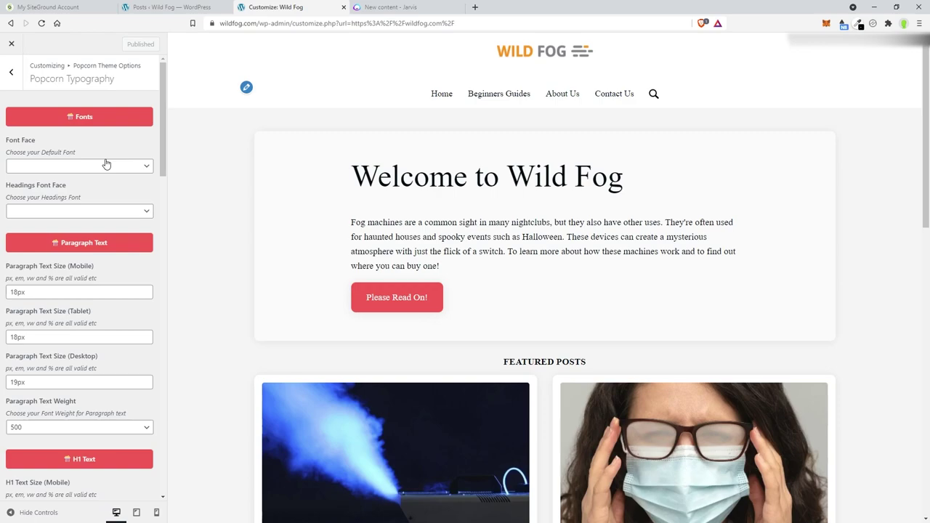
left_click(141, 169)
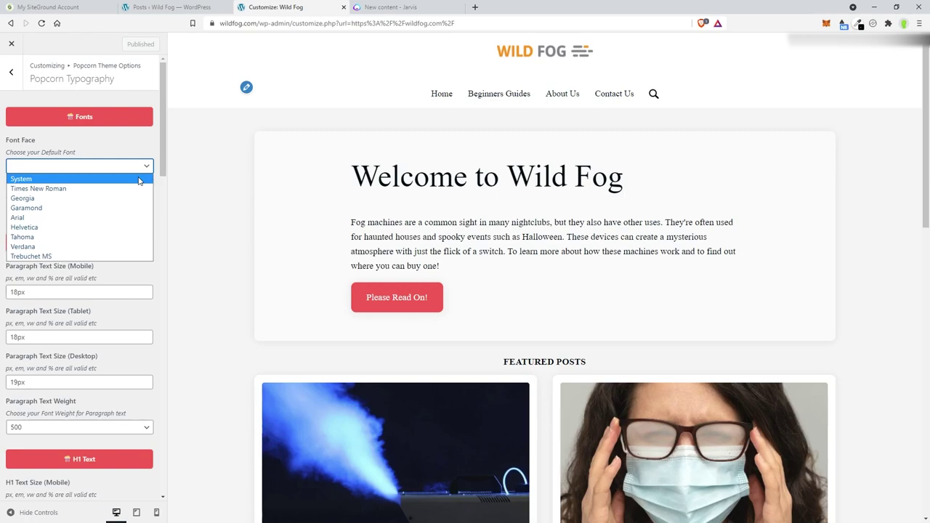
left_click(140, 181)
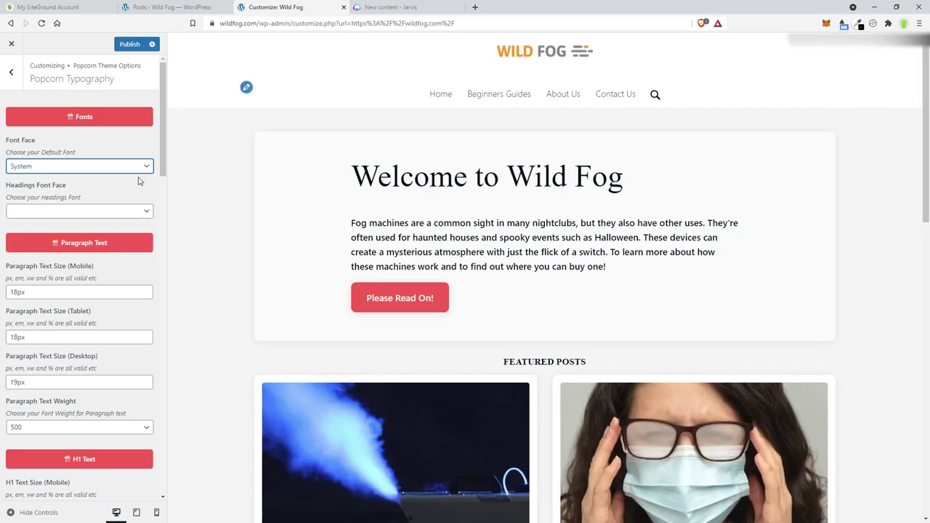
left_click(124, 164)
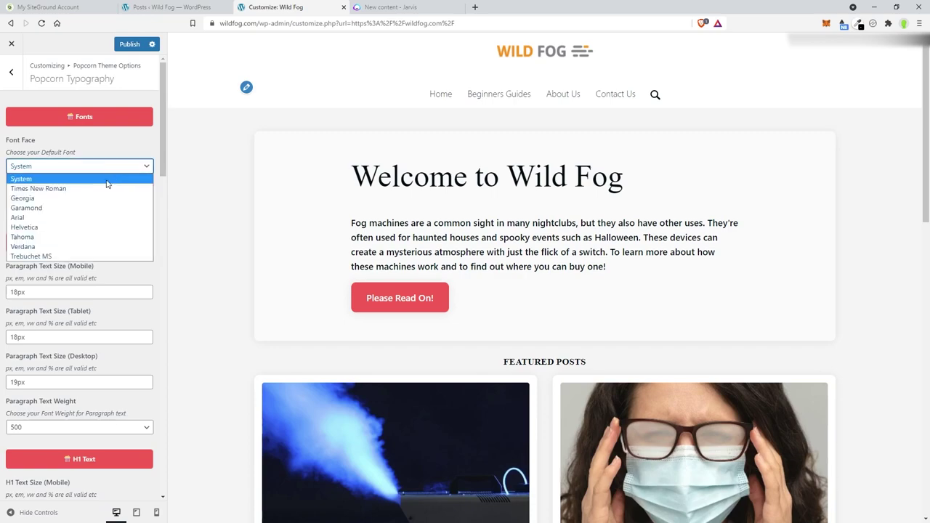
left_click(73, 228)
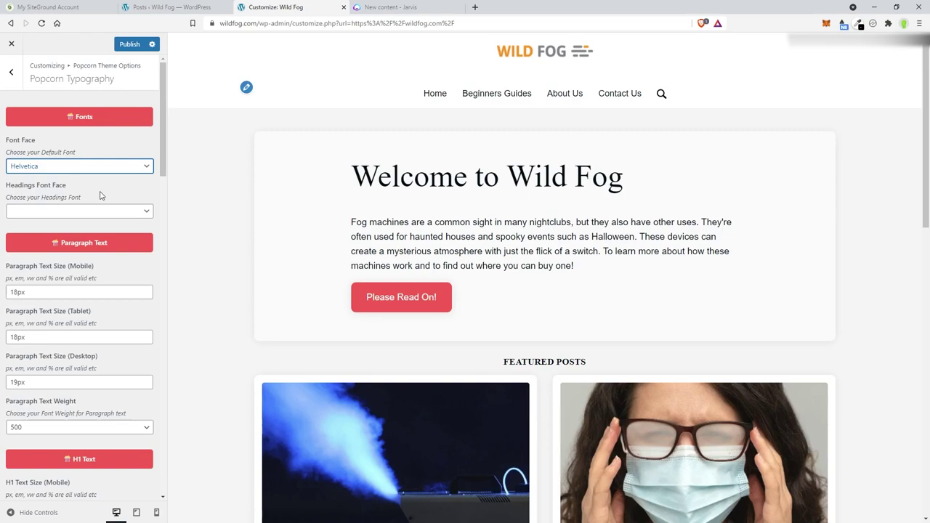
Step: Compare Arial and other fonts for the headings font face, and settle on Georgia
left_click(110, 219)
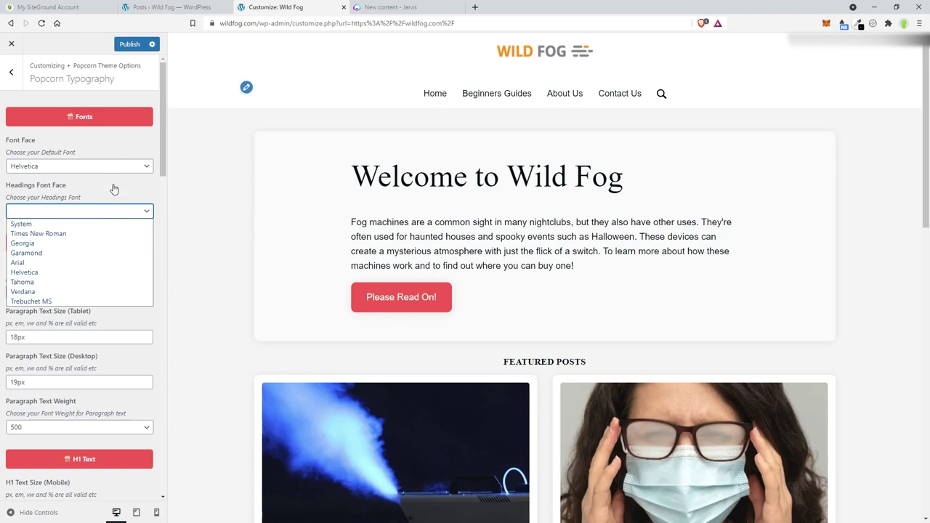
left_click(49, 265)
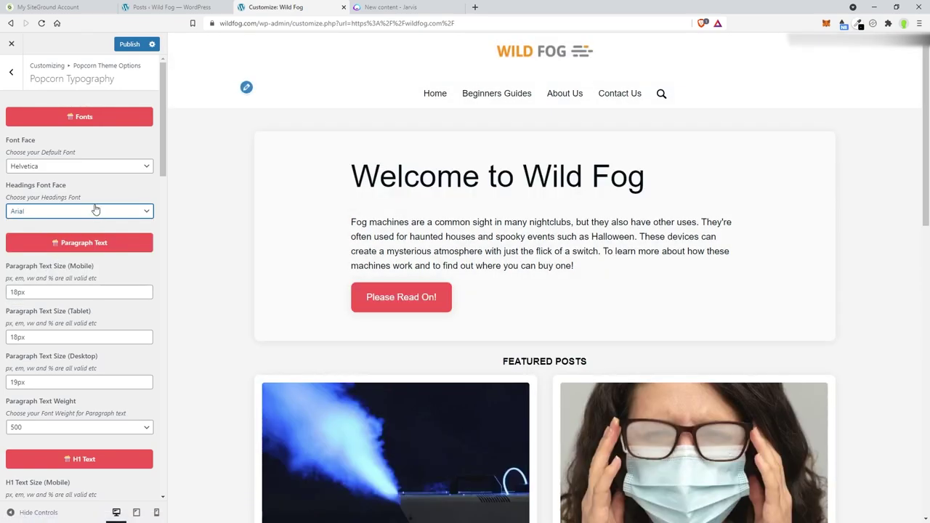
left_click(95, 210)
left_click(104, 219)
left_click(101, 214)
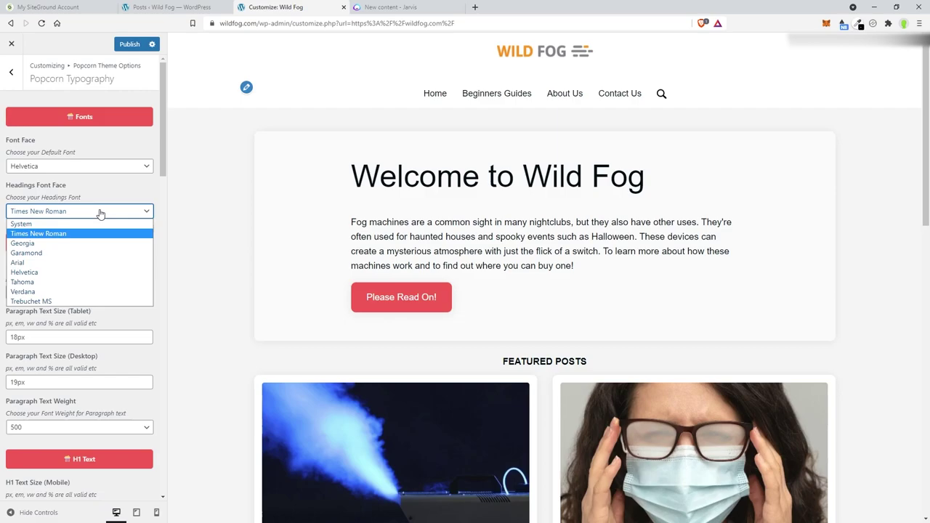
left_click(101, 214)
left_click(93, 215)
left_click(71, 242)
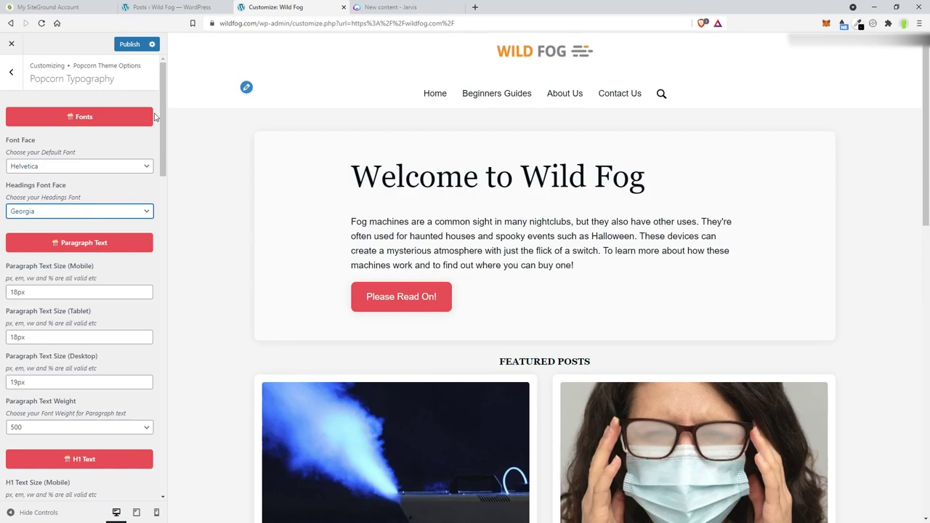
Step: Publish the font changes, check the heading size settings, and leave the customizer
left_click(129, 45)
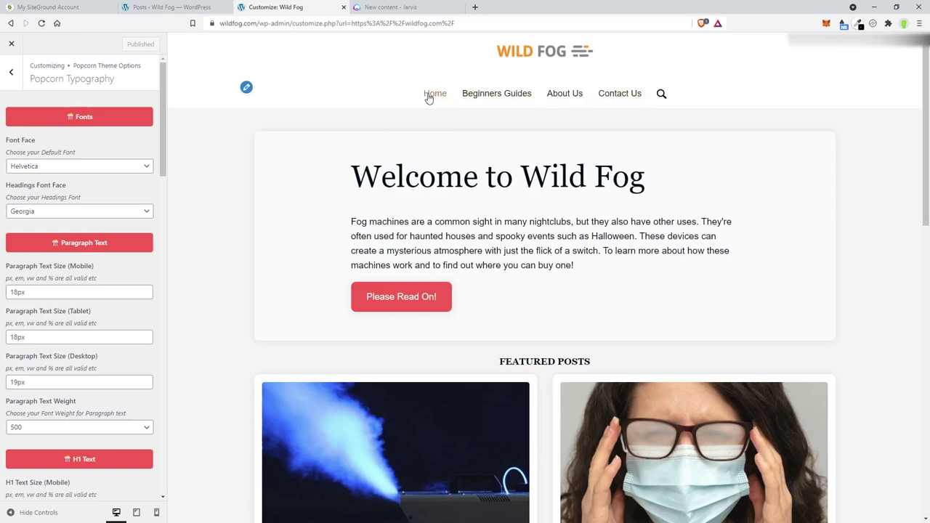
scroll(114, 208, "down", 6)
scroll(109, 214, "up", 2)
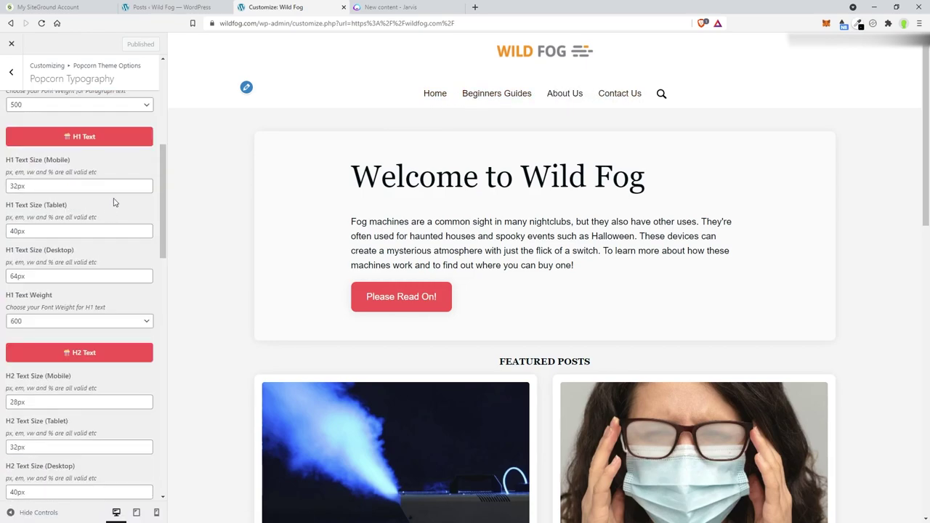
left_click(13, 47)
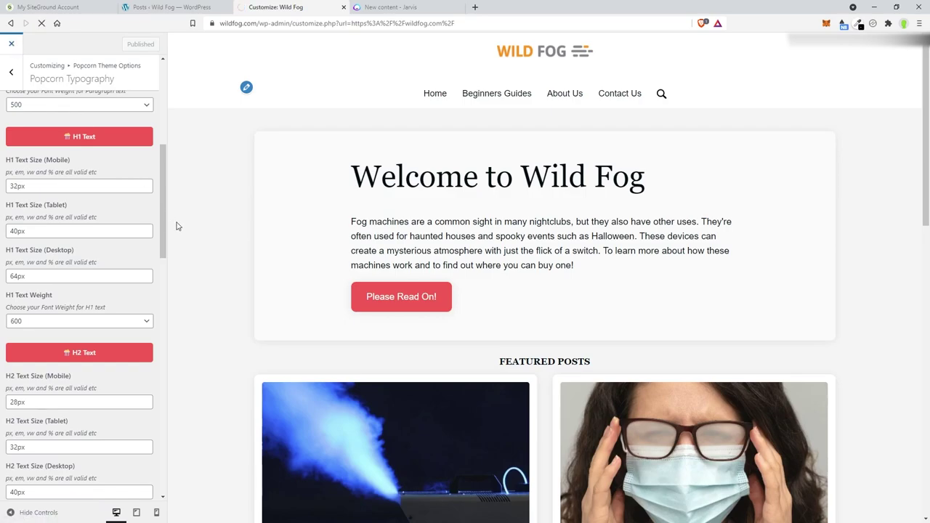
Step: Look over the Featured Posts section on the live homepage
scroll(370, 196, "down", 3)
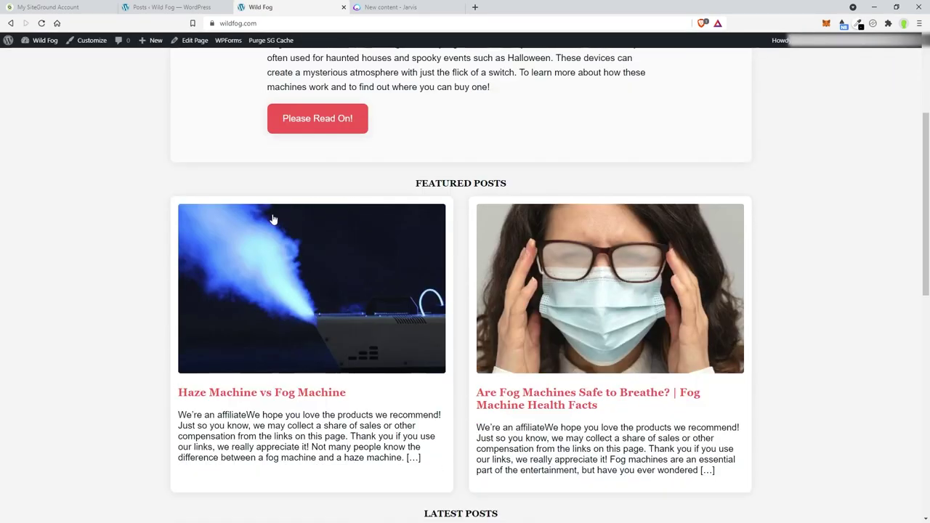
left_click_drag(411, 192, 498, 183)
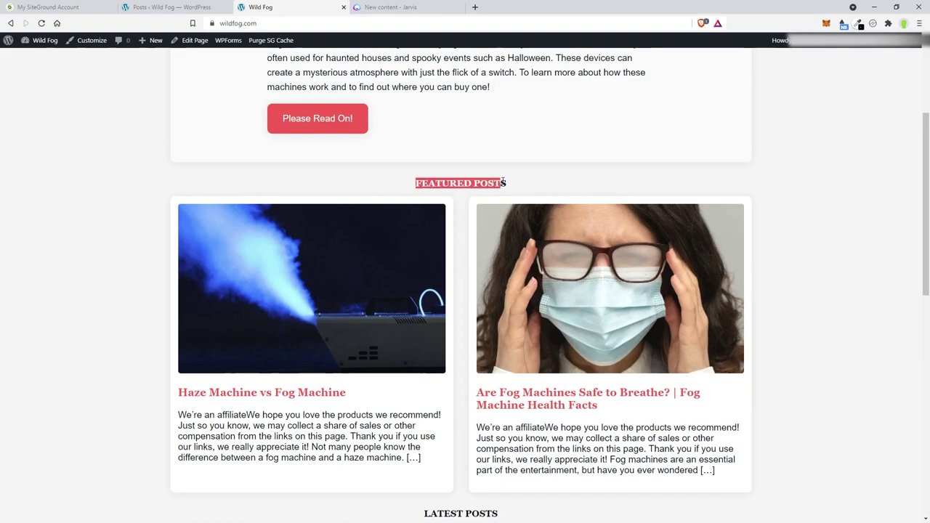
left_click(487, 185)
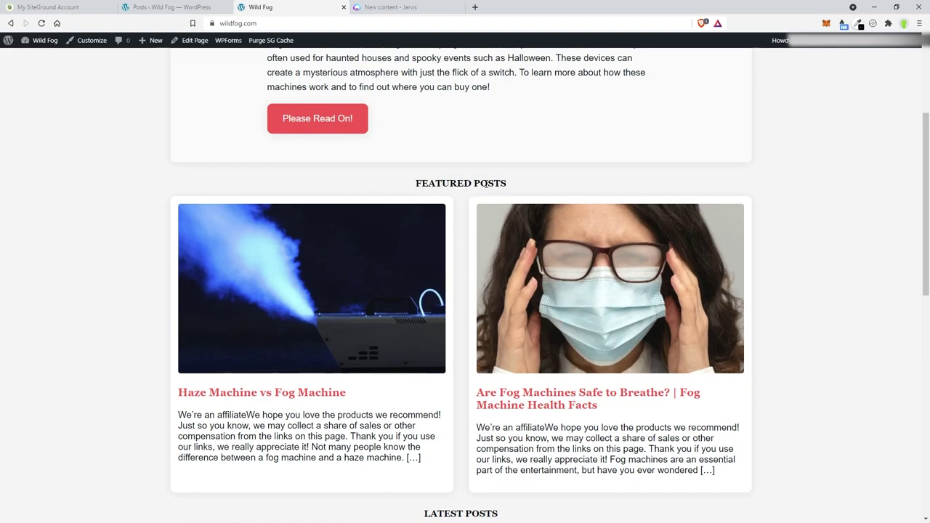
Step: Make the post "Haze Machine vs Fog Machine" sticky through Quick Edit in the WordPress posts list and update it
left_click(173, 9)
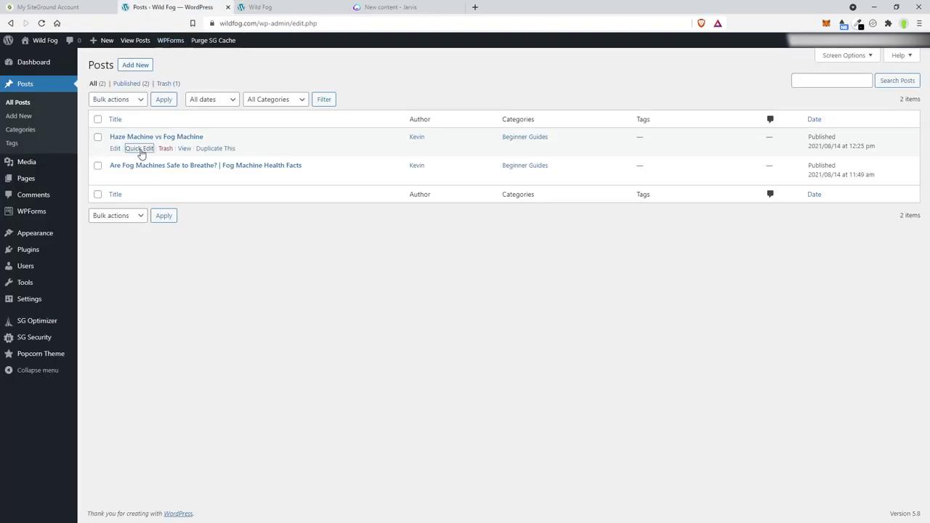
left_click(139, 148)
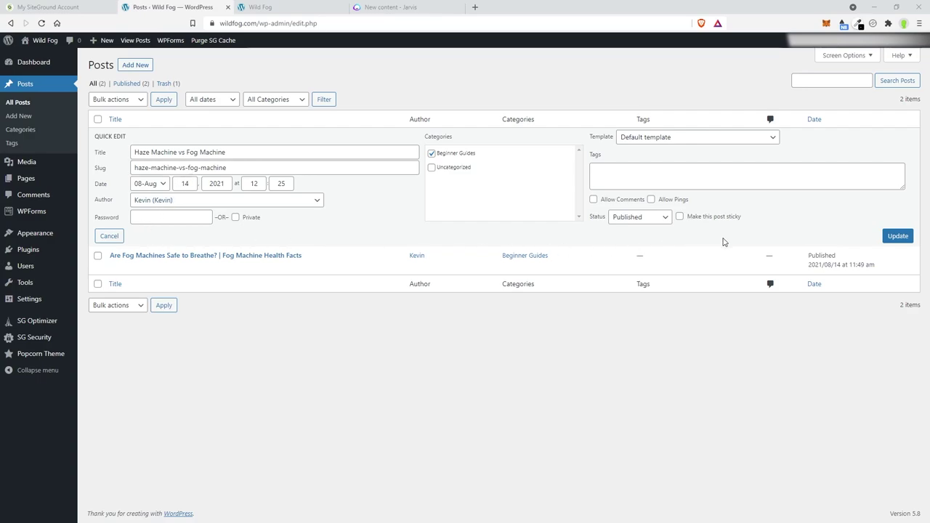
left_click(680, 216)
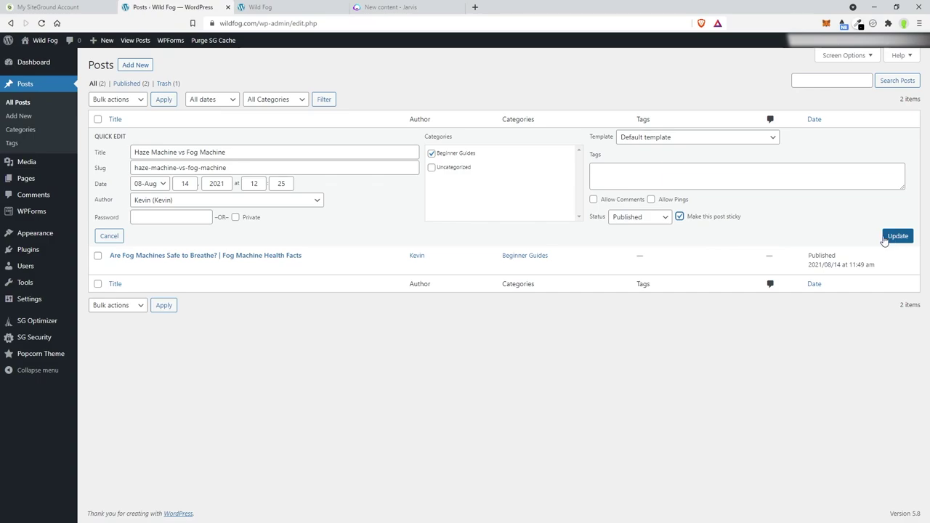
left_click(898, 238)
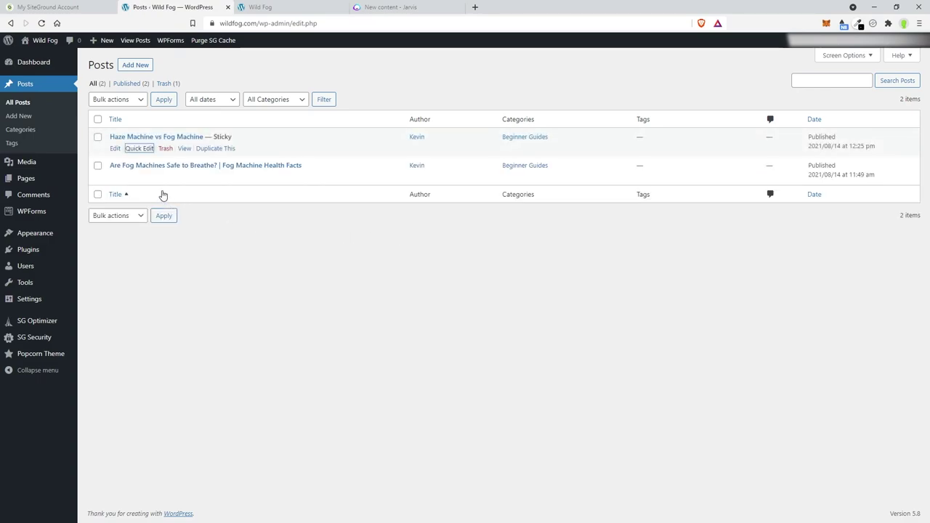
Step: Make the post "Are Fog Machines Safe to Breathe? | Fog Machine Health Facts" sticky through Quick Edit, and return to the live homepage
left_click(138, 177)
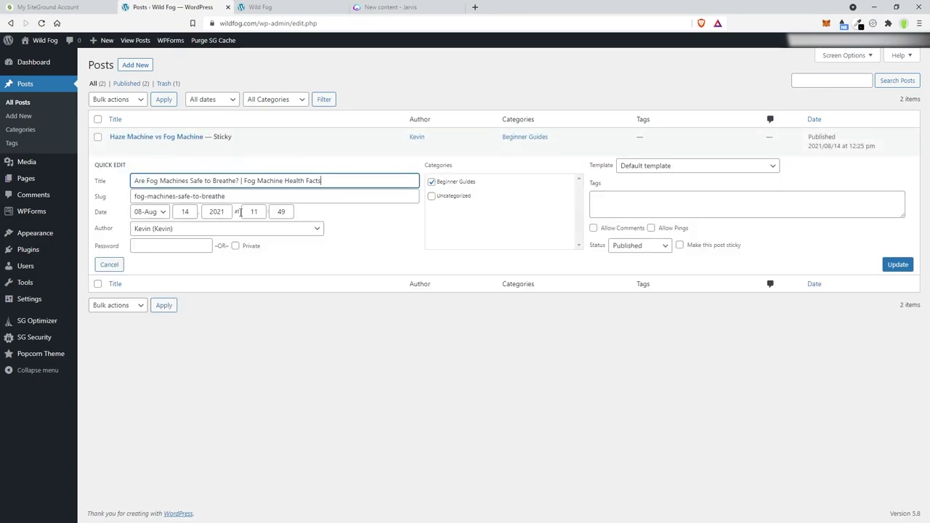
left_click(680, 246)
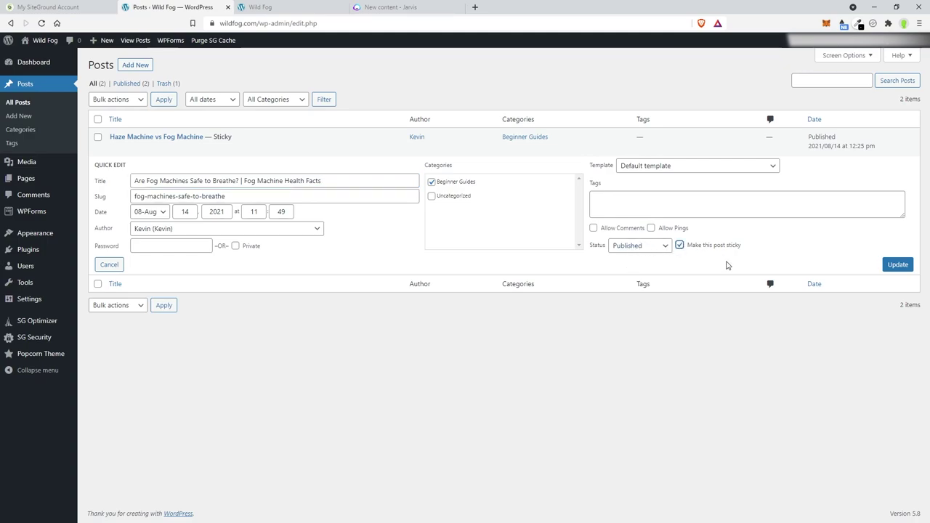
left_click(898, 265)
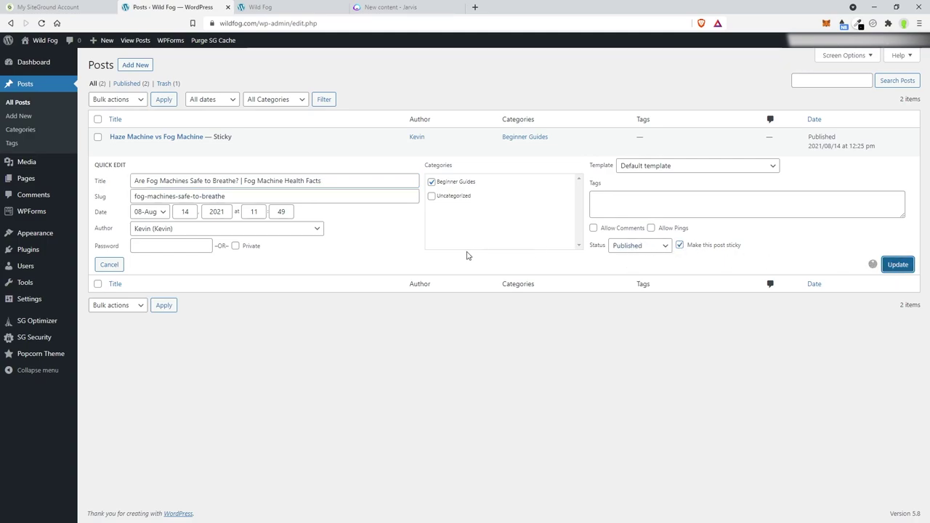
left_click(408, 7)
left_click(305, 7)
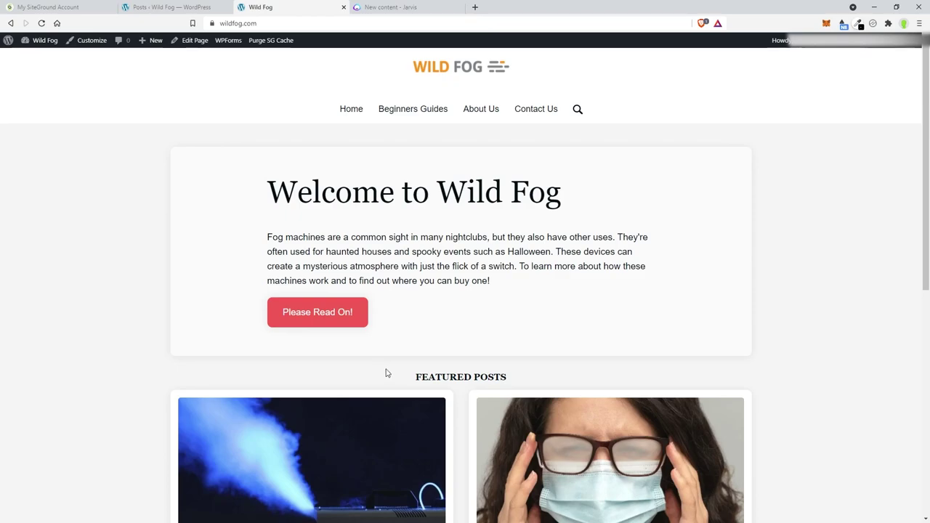
Step: Review the Wild Fog home page's featured and latest posts sections and the Beginners Guides page
scroll(259, 362, "down", 5)
scroll(189, 351, "down", 2)
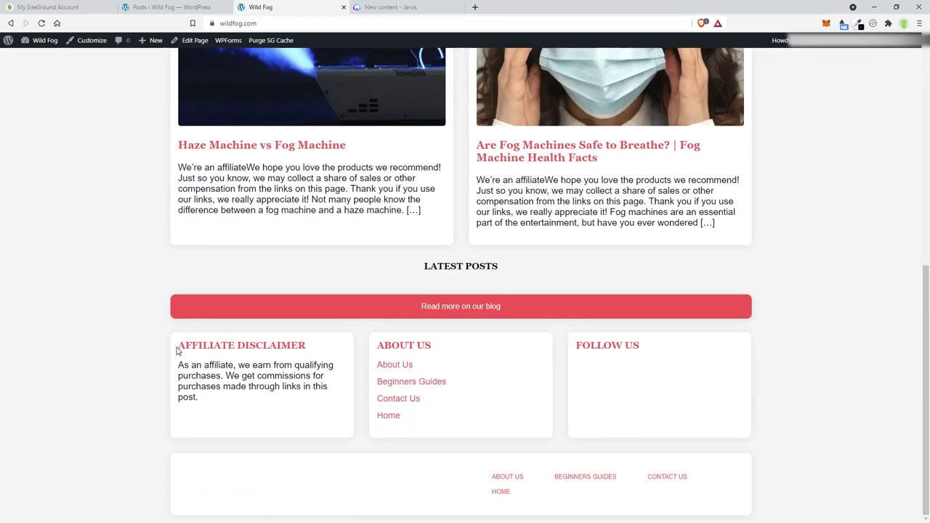
scroll(175, 351, "up", 1)
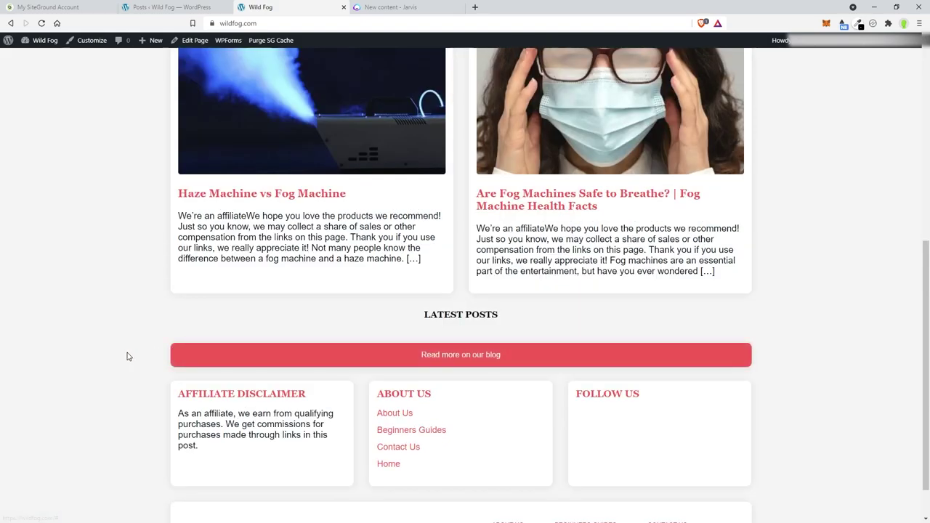
scroll(126, 356, "up", 6)
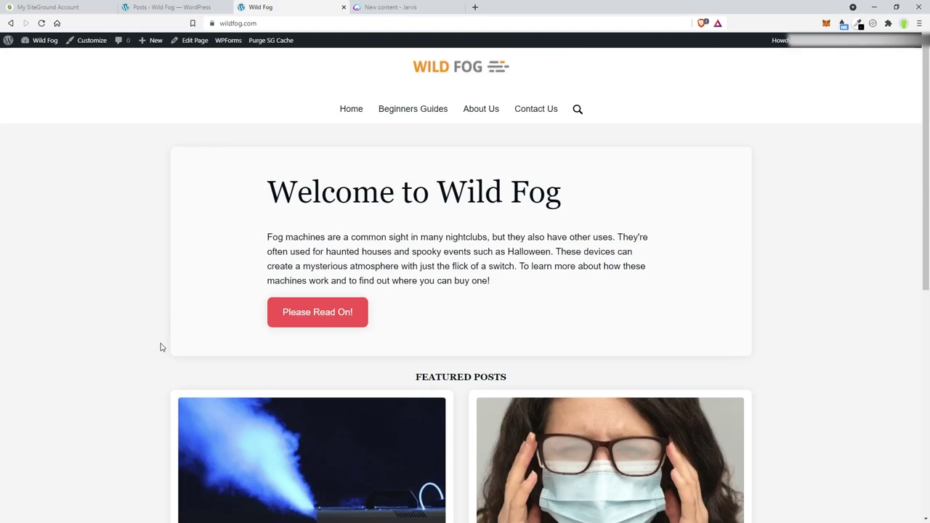
left_click(409, 110)
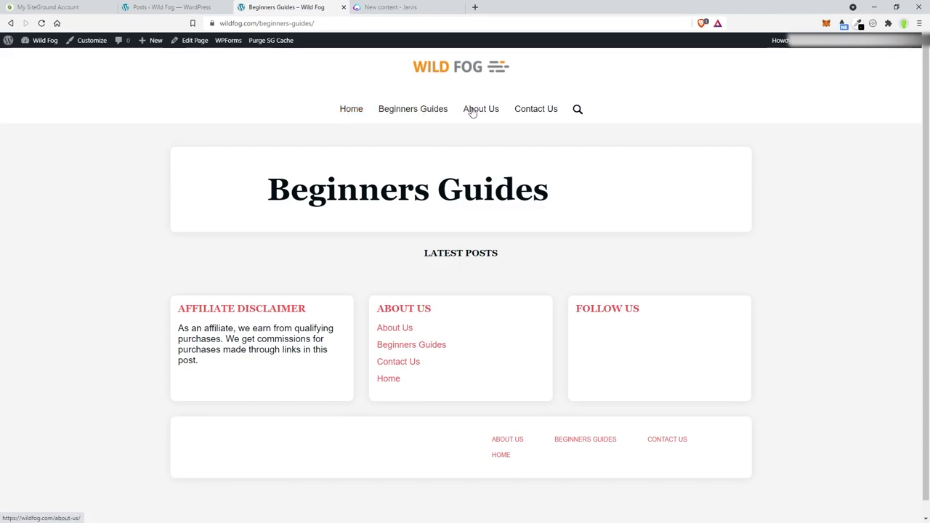
left_click(346, 114)
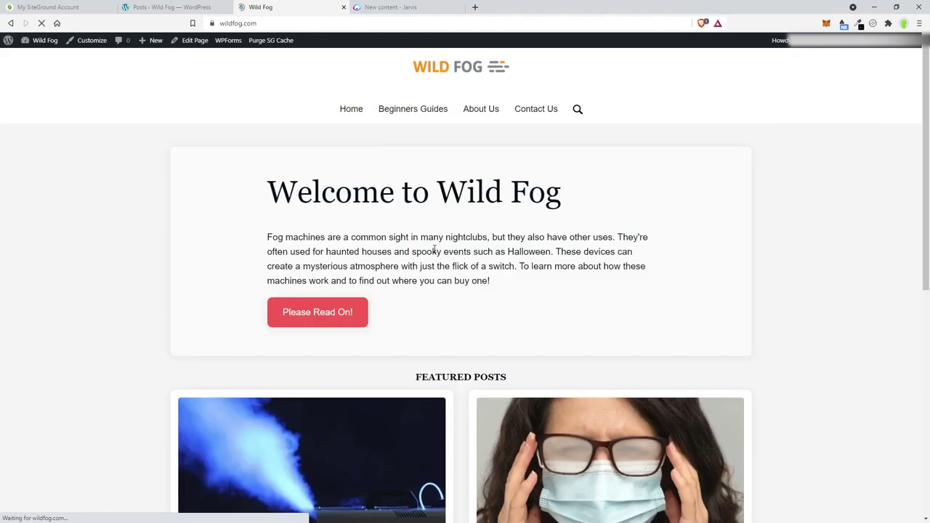
scroll(415, 305, "down", 4)
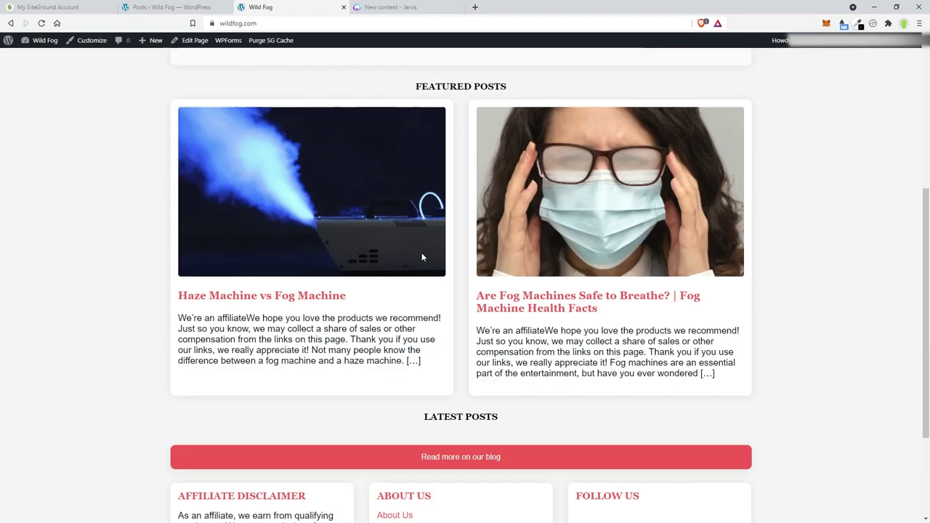
scroll(422, 258, "up", 4)
left_click(408, 116)
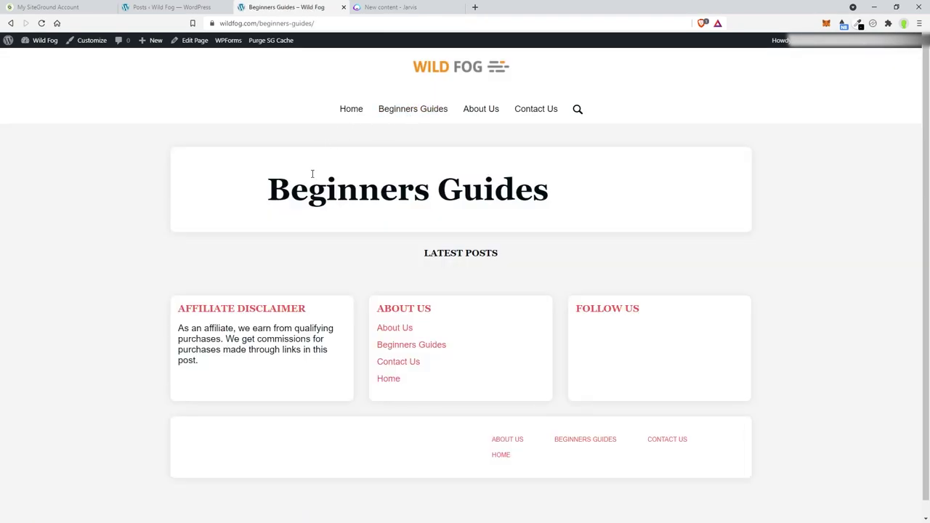
Step: In the theme's Popcorn Post Settings, turn off Disable Related Posts and Disable Post Navigation, publish the changes, and return to the site's home page
left_click(86, 40)
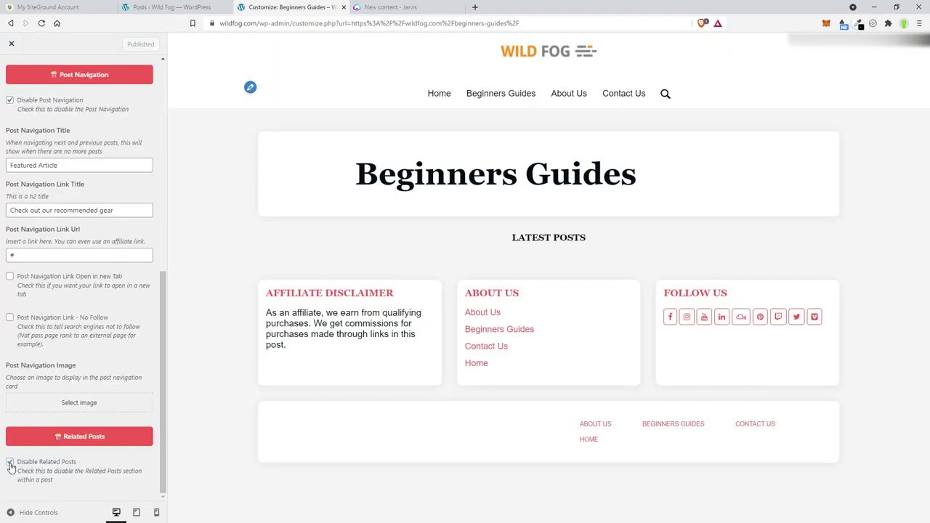
left_click(10, 464)
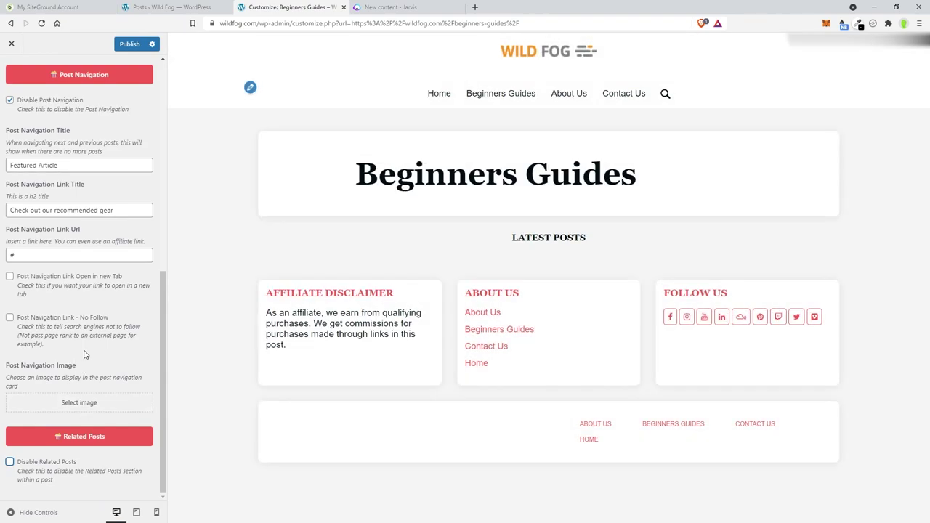
scroll(84, 354, "up", 2)
scroll(84, 350, "up", 2)
left_click(9, 295)
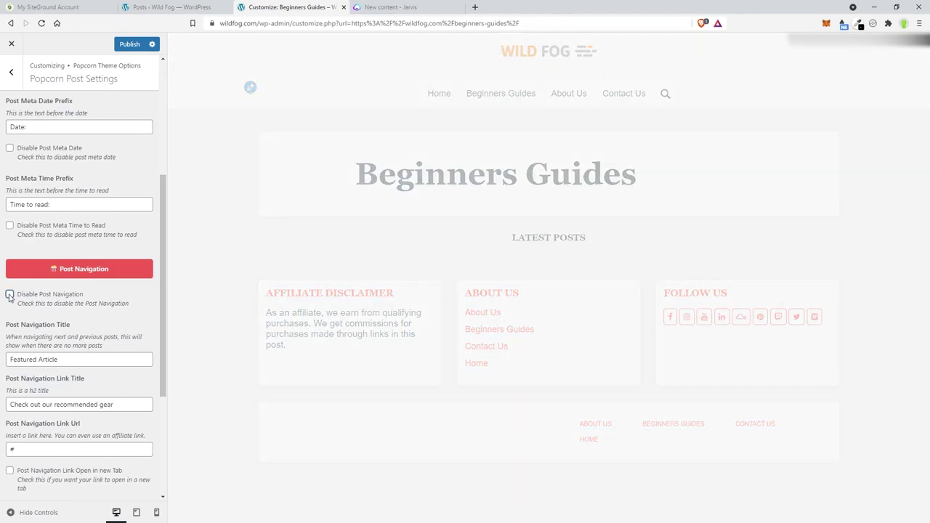
scroll(127, 313, "up", 5)
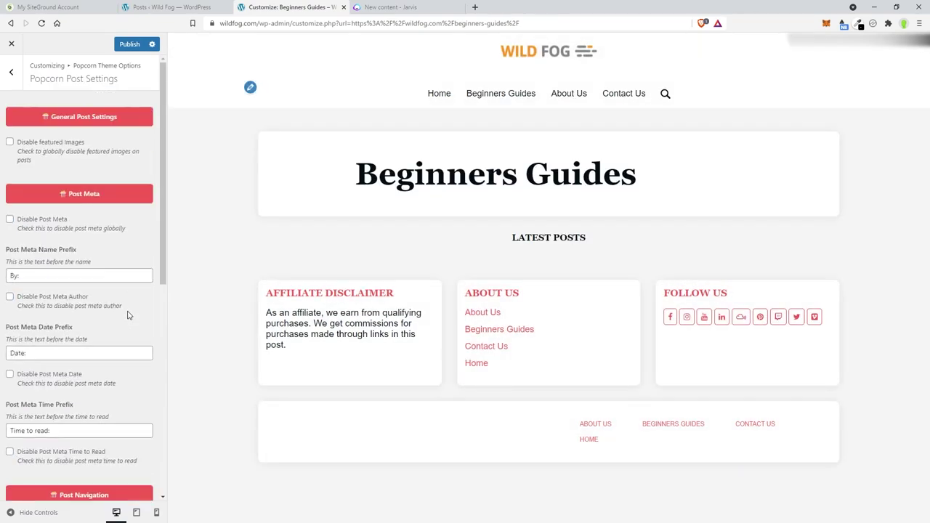
left_click(129, 45)
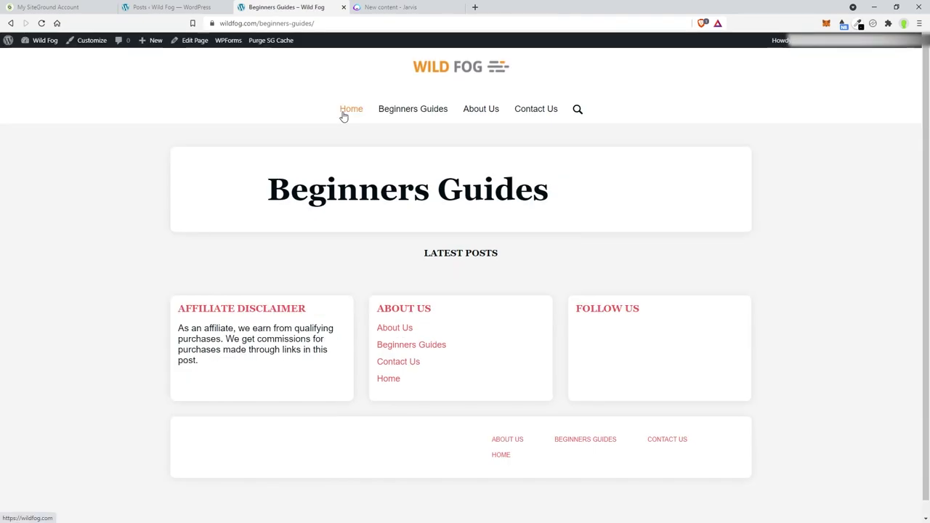
left_click(344, 111)
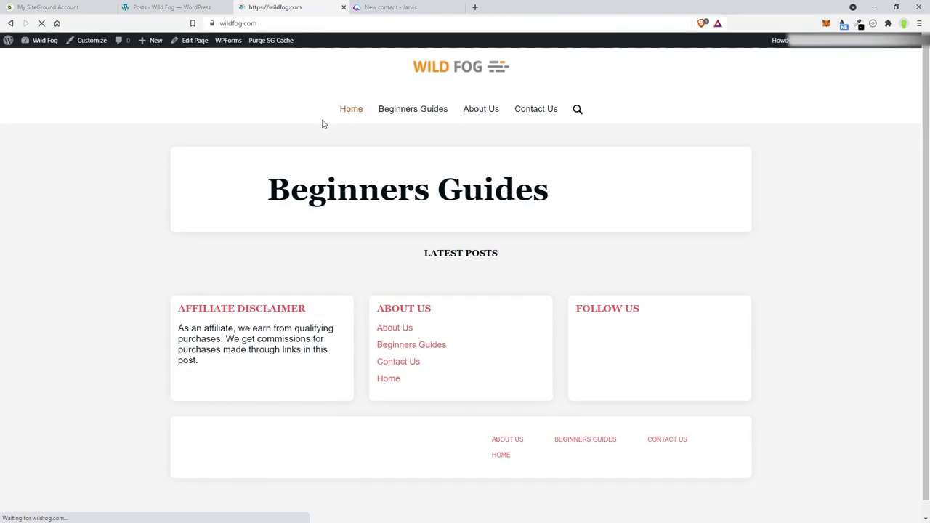
Step: Duplicate the "Haze Machine vs Fog Machine" post from the WordPress posts list and open the copy for editing
left_click(156, 7)
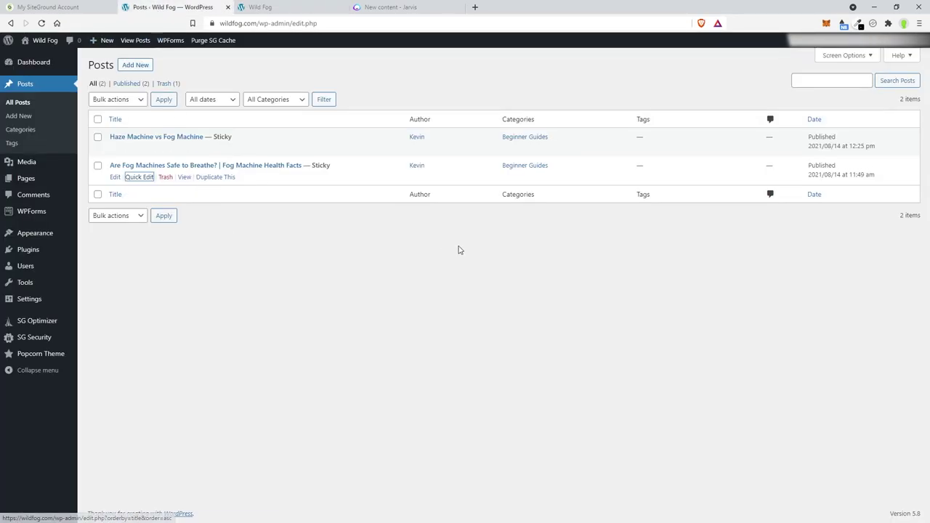
mouse_move(151, 148)
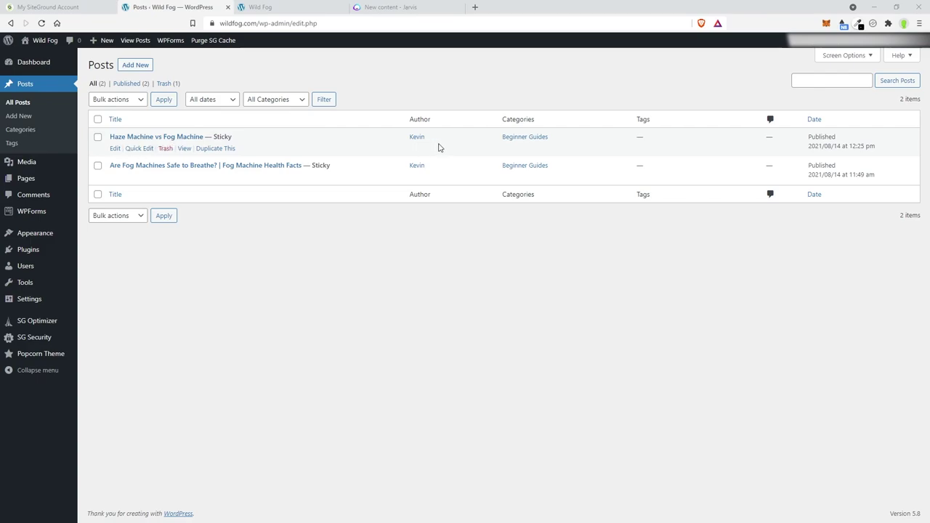
left_click(215, 149)
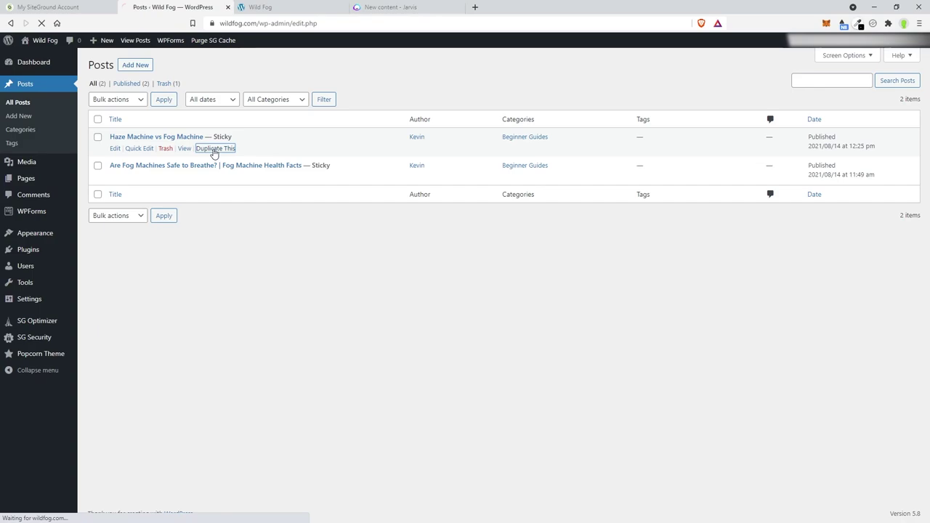
left_click(114, 149)
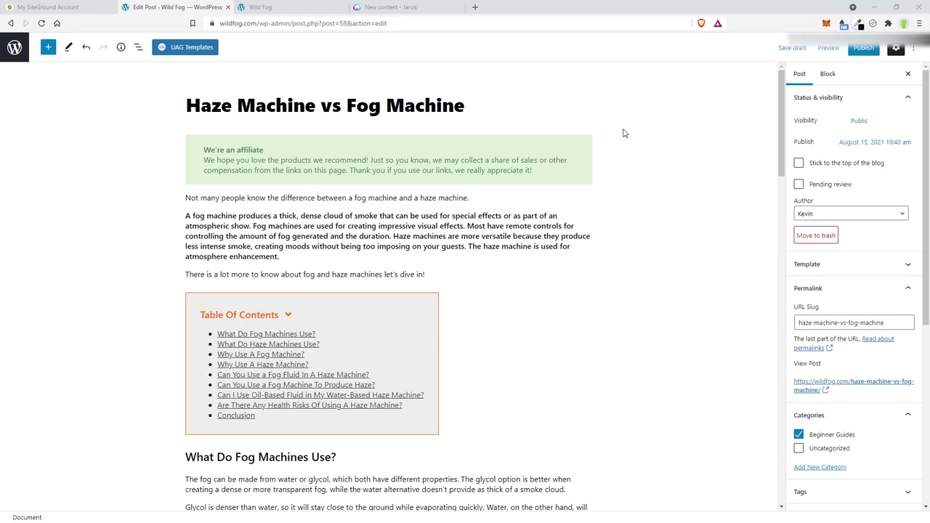
Step: Set the duplicated post's URL slug to "microfogger"
triple_click(836, 323)
type("Microfogger")
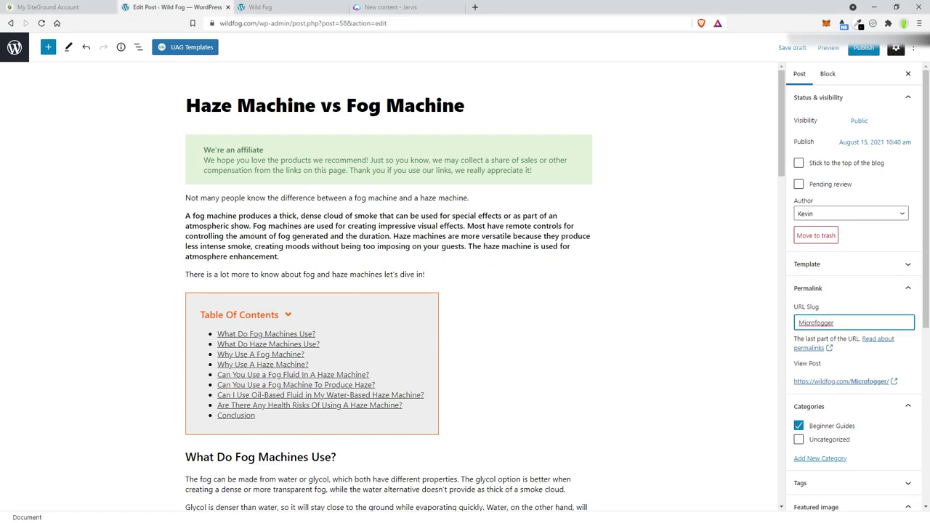
key("Tab")
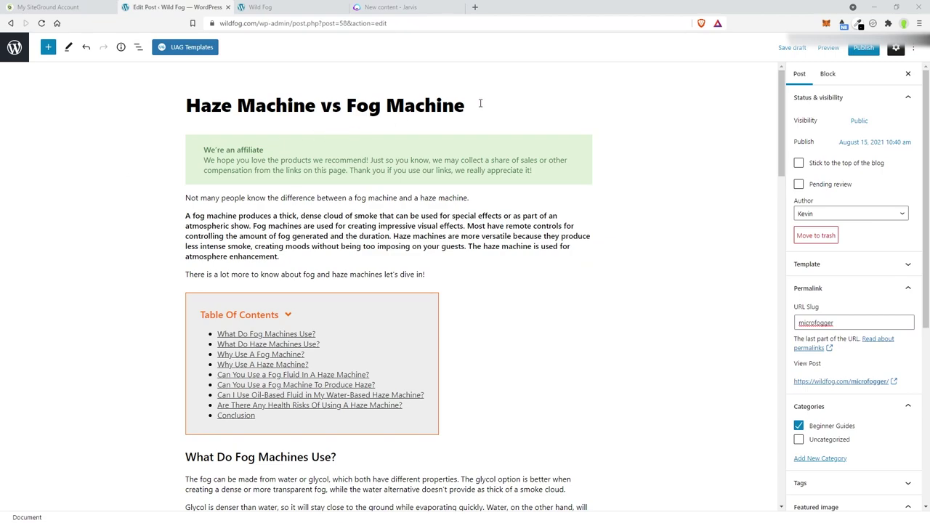
Step: Change the post title to "What is a Microfogger? 10 Reasons You May Need One"
left_click_drag(481, 103, 180, 111)
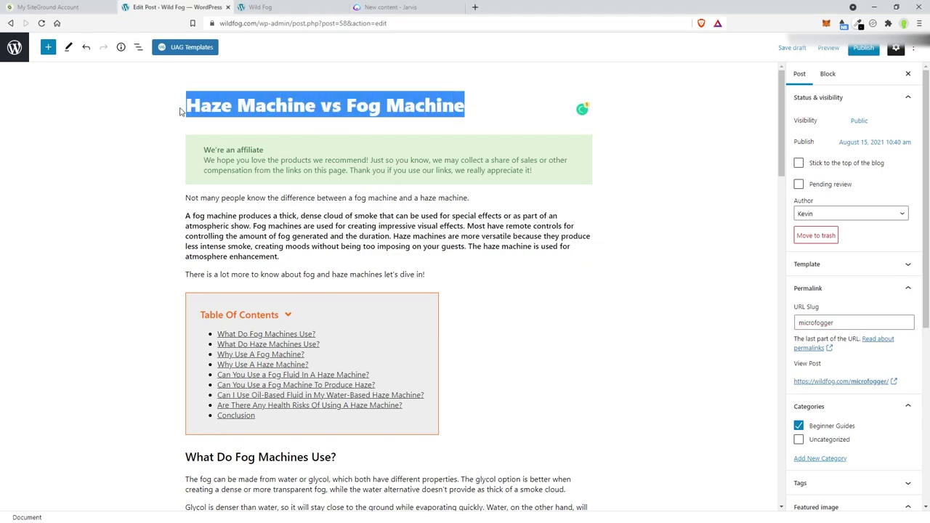
type("What is a Microfogger? XX Reasons You May Need One")
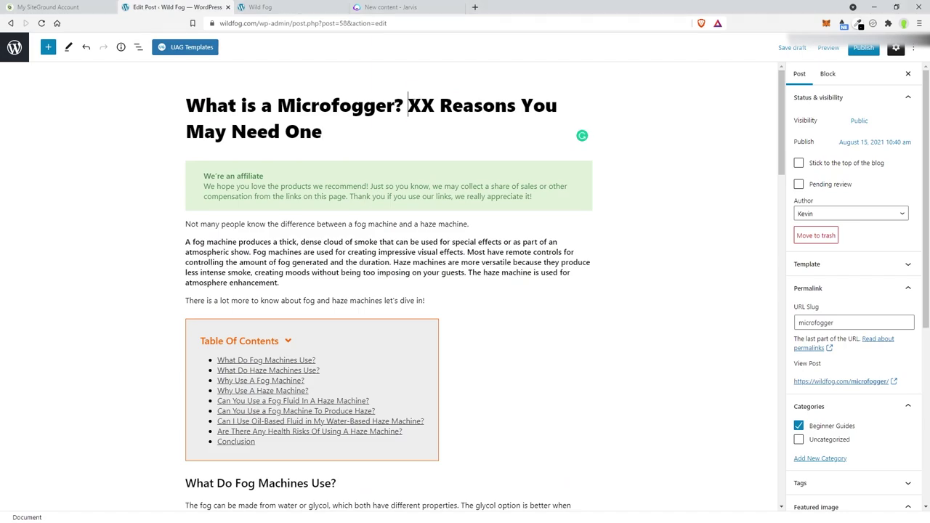
left_click_drag(409, 105, 433, 105)
type("10")
right_click(431, 107)
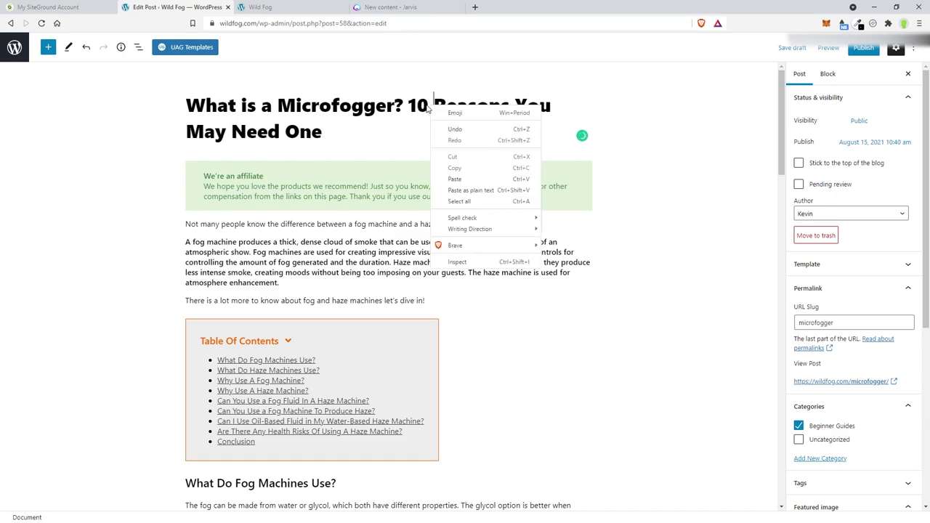
key("Escape")
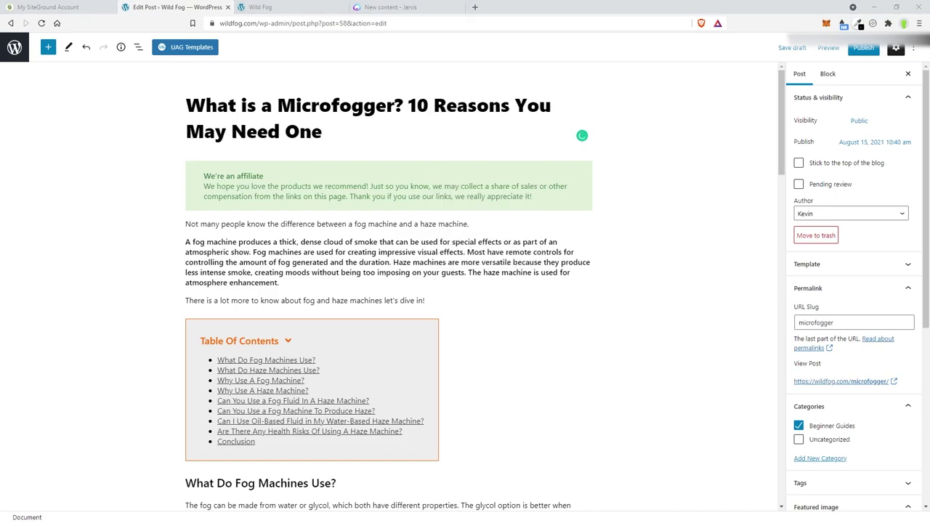
Step: Replace the three introductory paragraphs above the table of contents with the copied microfogger introduction
left_click(431, 301)
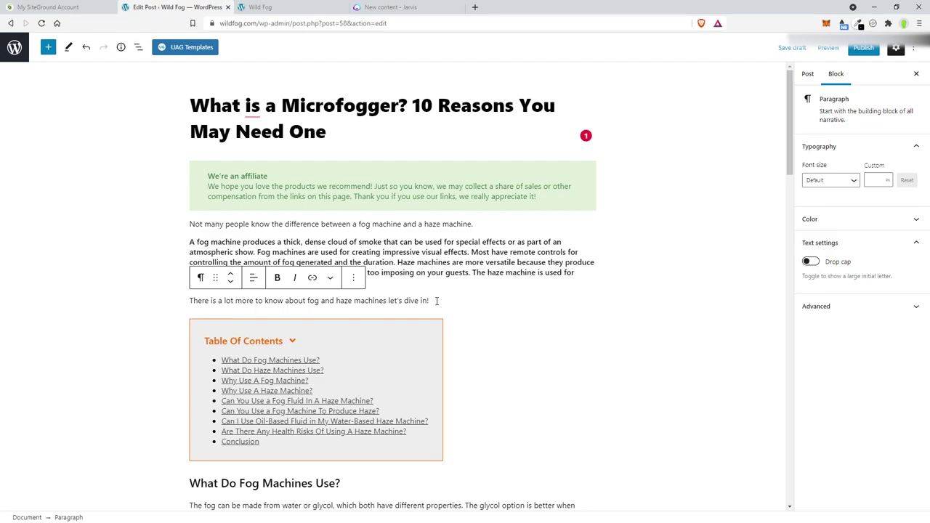
key("shift+Up")
key("shift+Up")
key("shift+Up")
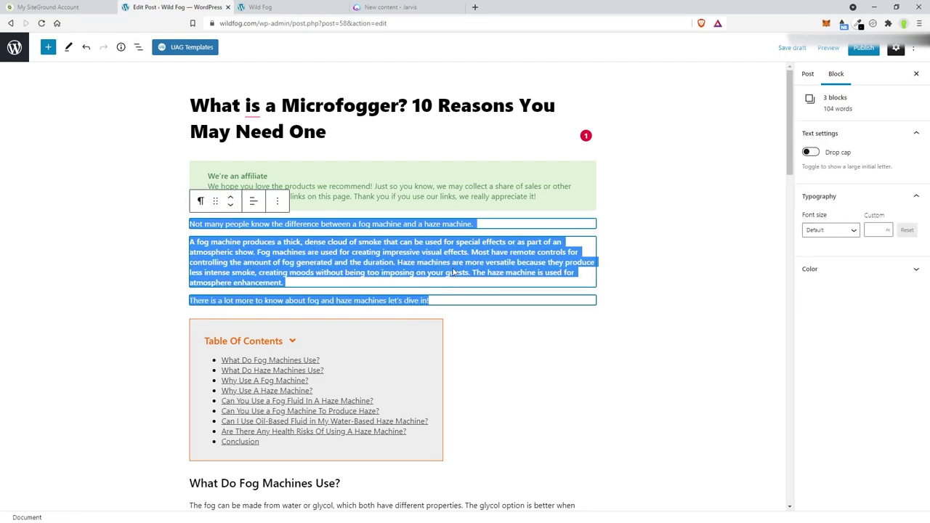
key("ctrl+v")
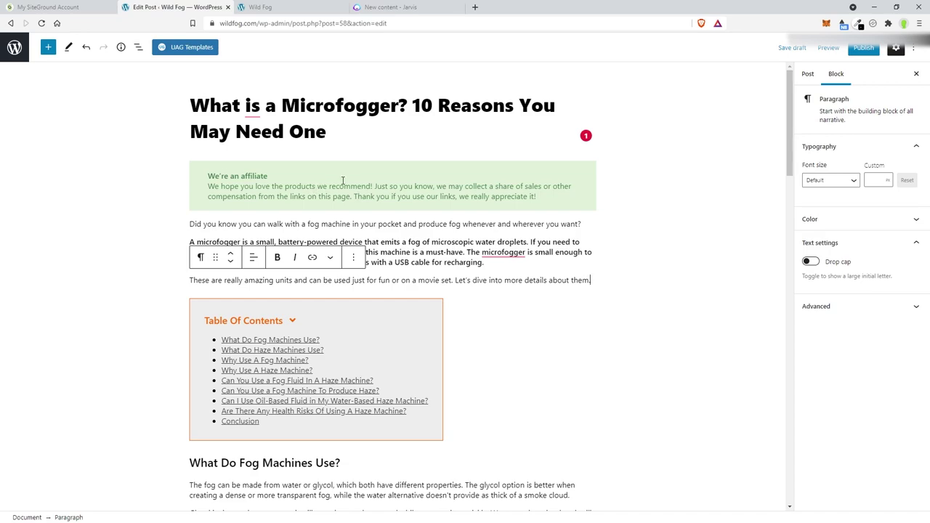
Step: Replace the body from "What Do Fog Machines Use?" through the last conclusion paragraph with the copied microfogger article, keeping the closing disclaimer
scroll(344, 180, "down", 1)
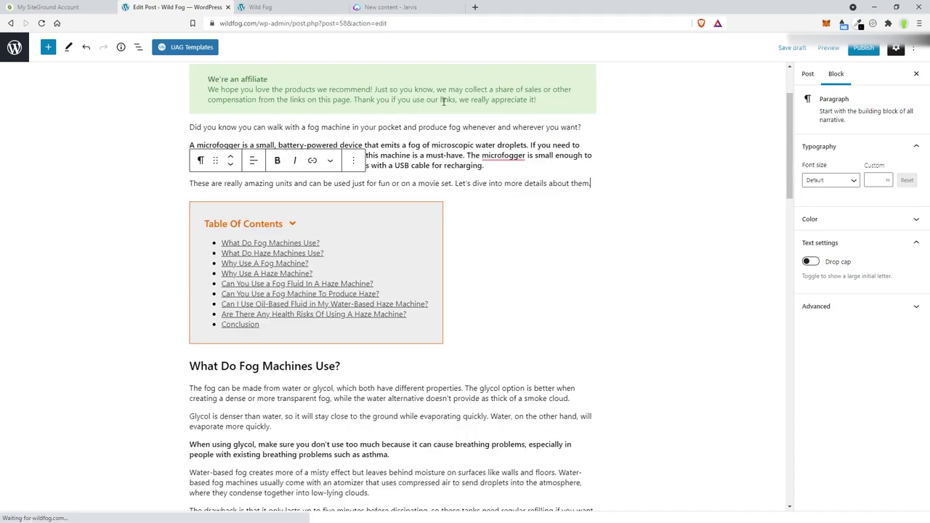
scroll(409, 183, "down", 3)
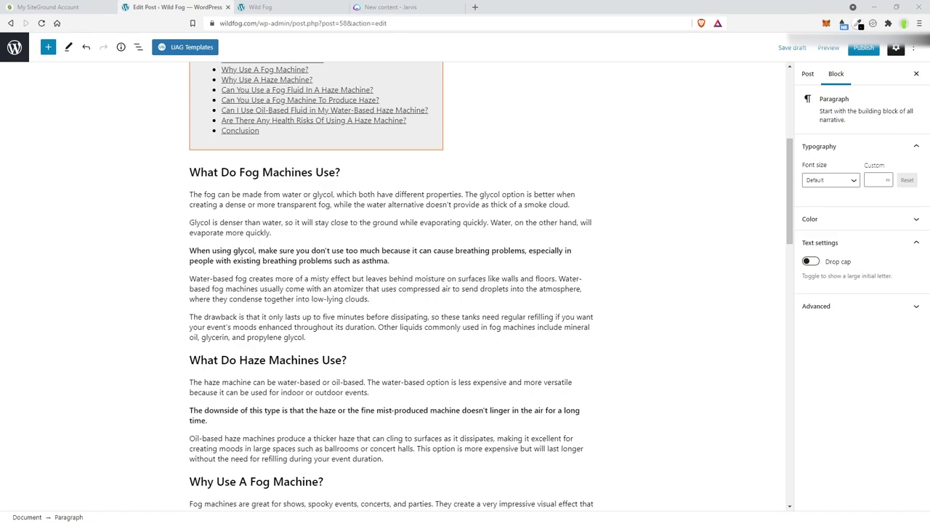
left_click_drag(218, 172, 445, 310)
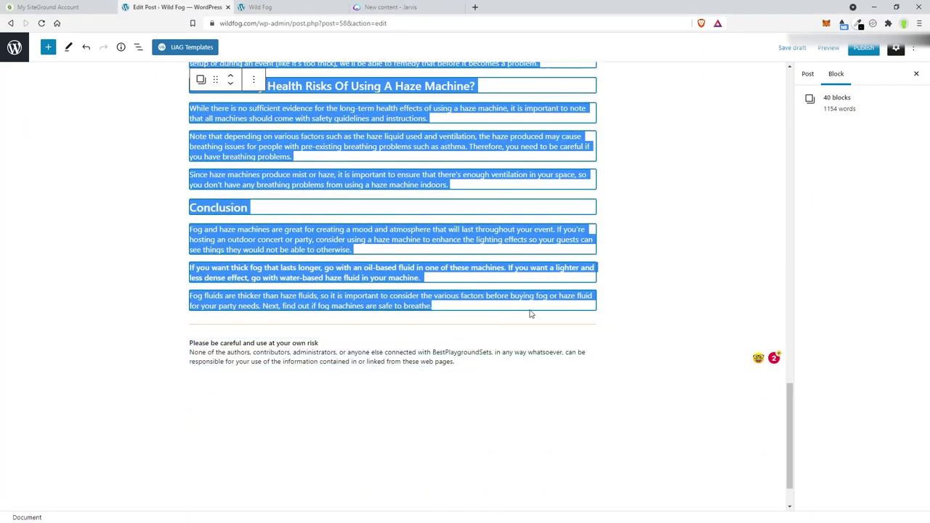
key("ctrl+v")
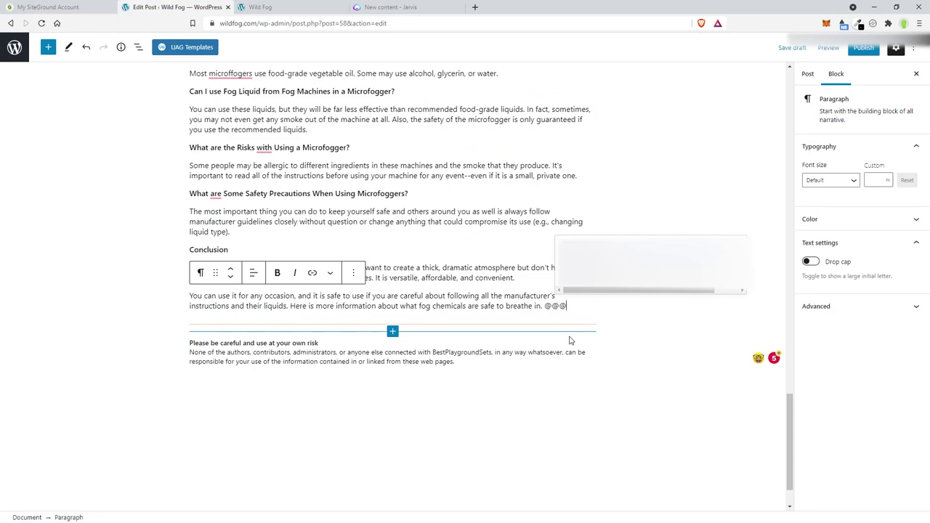
Step: Remove the "@@@" placeholder after "safe to breathe in" in the conclusion and end the sentence with a period
left_click(558, 305)
key("BackSpace")
key("BackSpace")
key("BackSpace")
key("BackSpace")
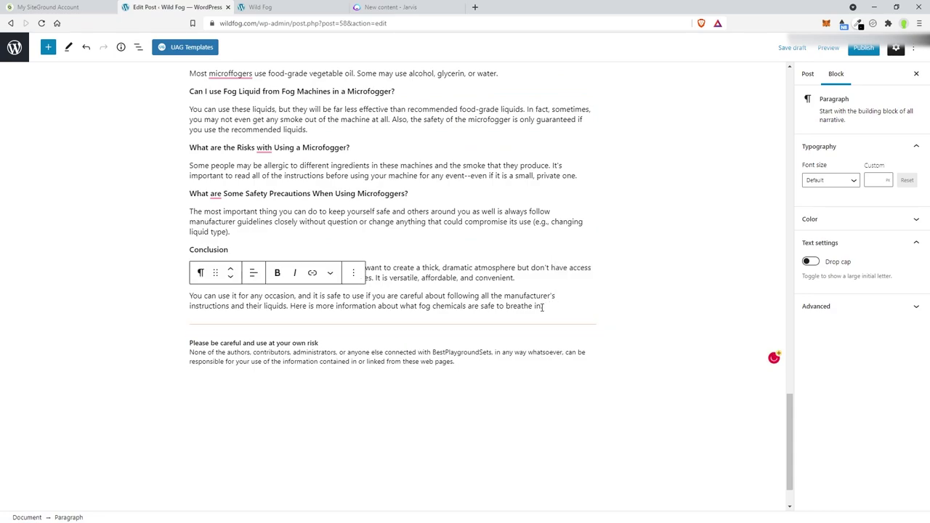
type(".")
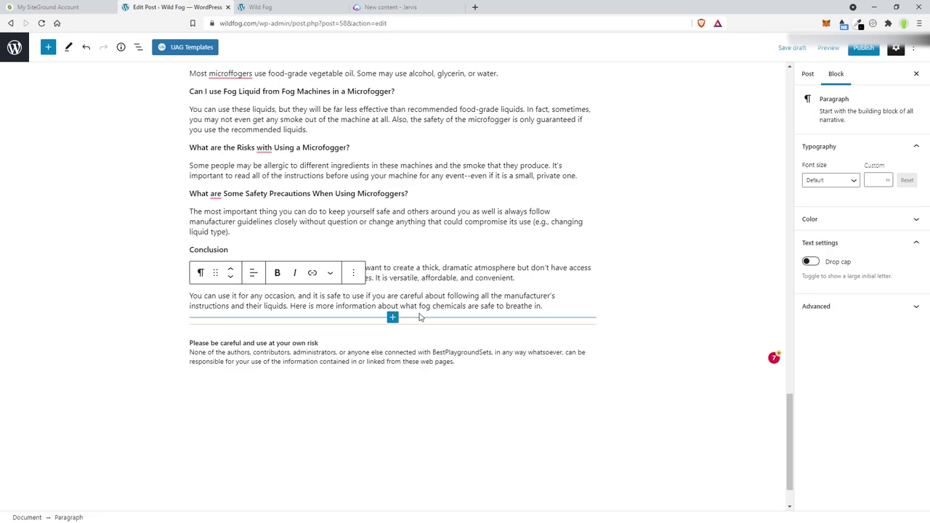
Step: Link the conclusion phrase "what fog chemicals are safe to breathe in" to the site's matching post, searching for "breathe"
left_click_drag(401, 306, 544, 306)
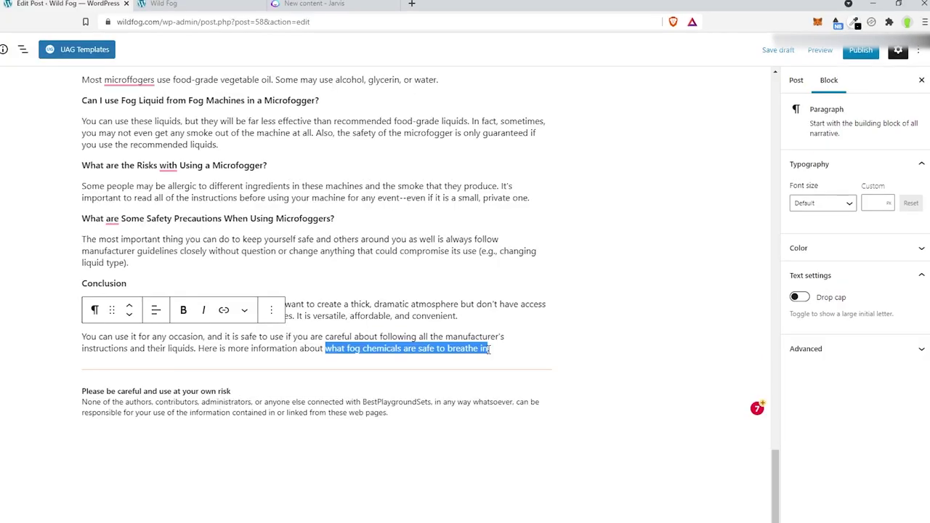
left_click(224, 311)
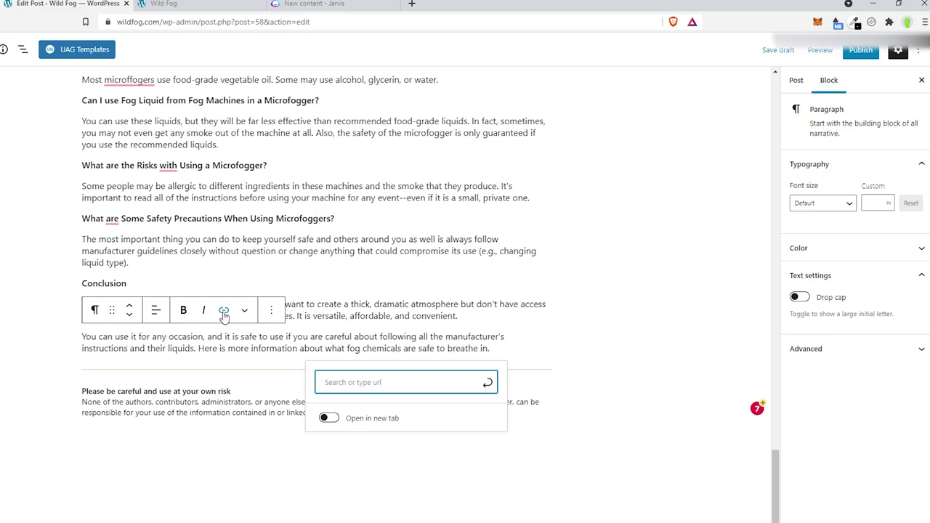
type("breathe")
left_click(357, 418)
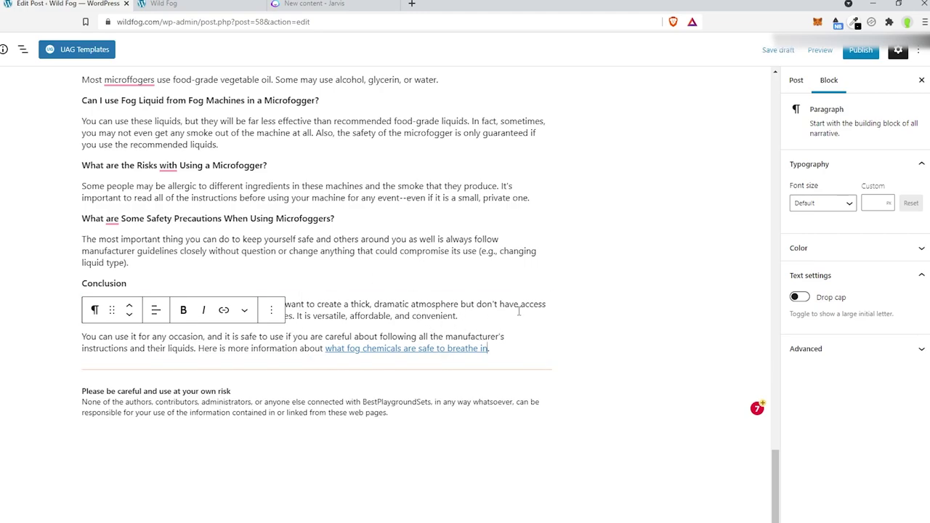
Step: Capitalize "Are" in the FAQ question "What are Some Safety Precautions When Using Microfoggers?" using the grammar suggestion
scroll(518, 311, "up", 1)
scroll(519, 311, "up", 1)
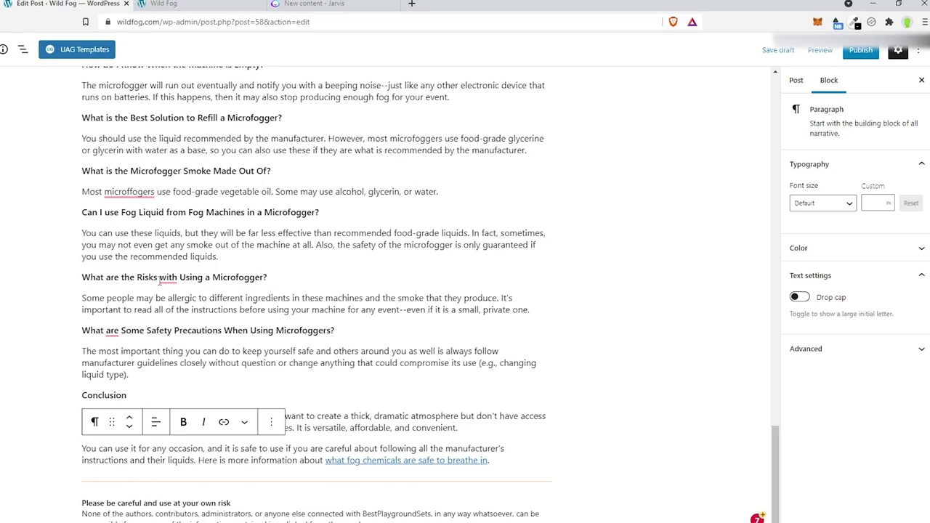
mouse_move(161, 282)
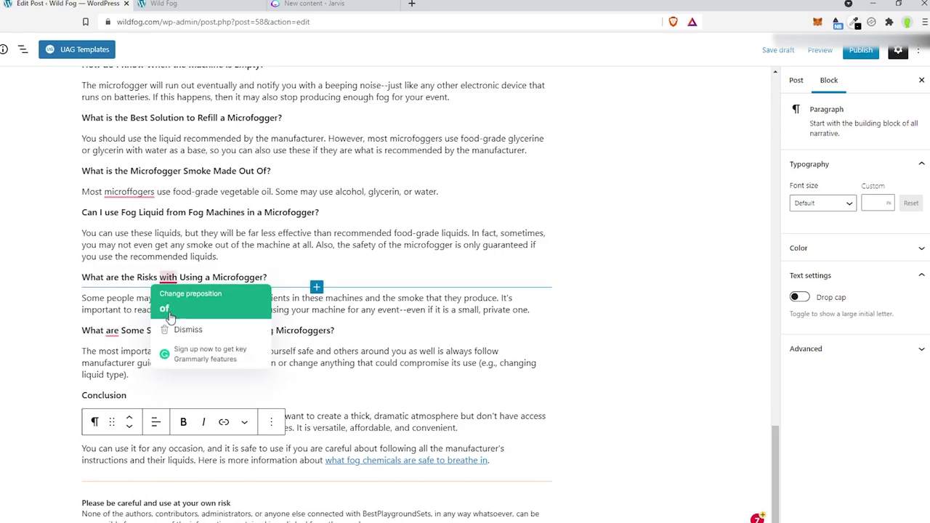
triple_click(106, 277)
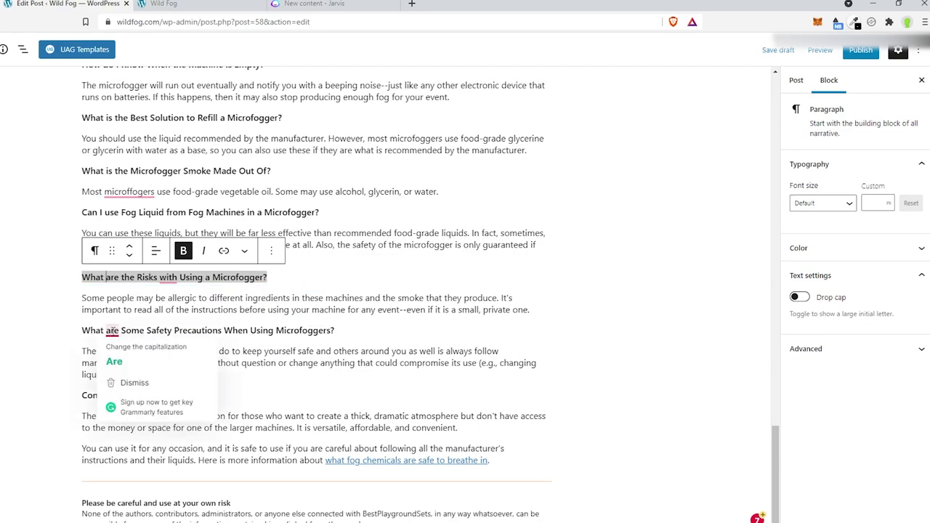
triple_click(113, 331)
left_click(114, 361)
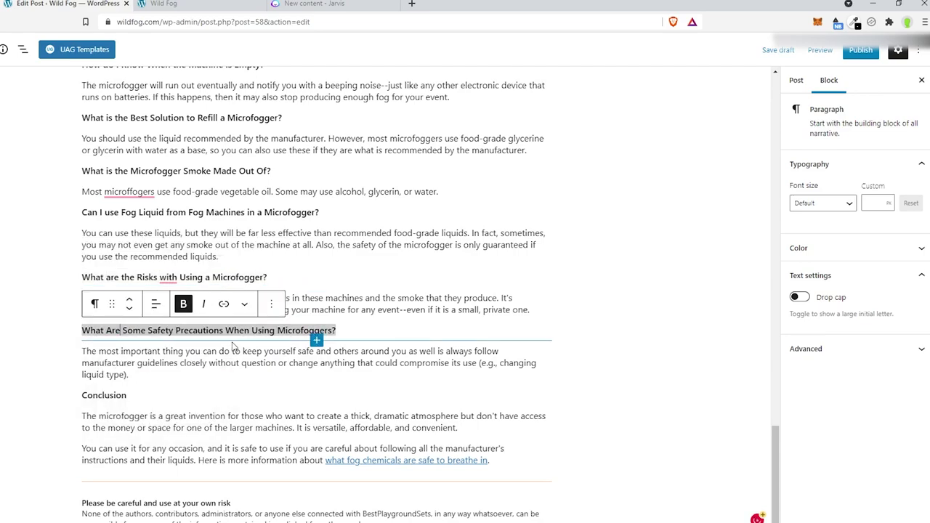
triple_click(168, 278)
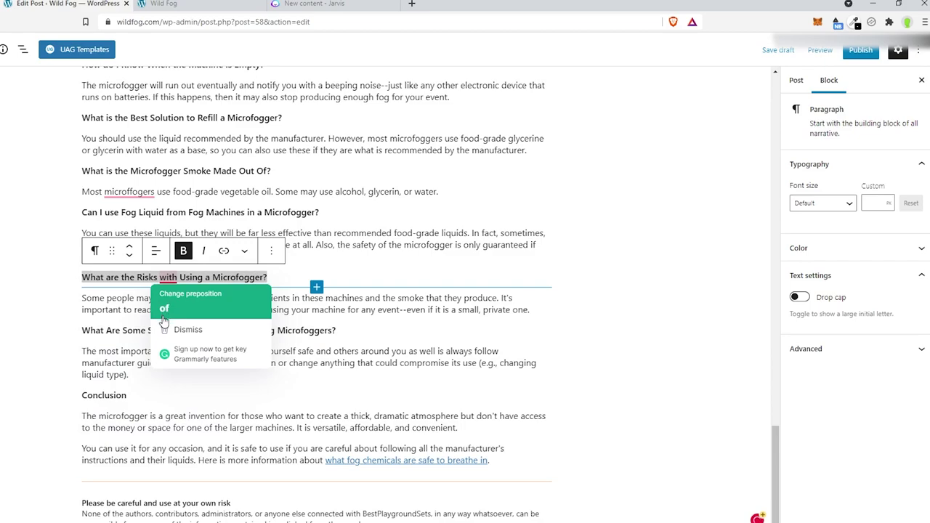
left_click(399, 302)
mouse_move(124, 192)
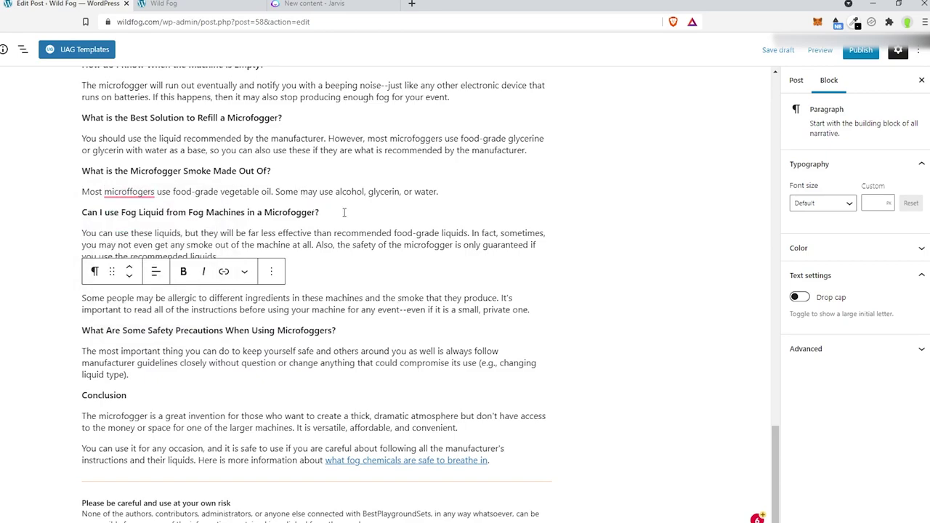
Step: Convert the bold paragraph "What is a Microfogger?" below the table of contents into a heading
left_click_drag(775, 445, 718, 90)
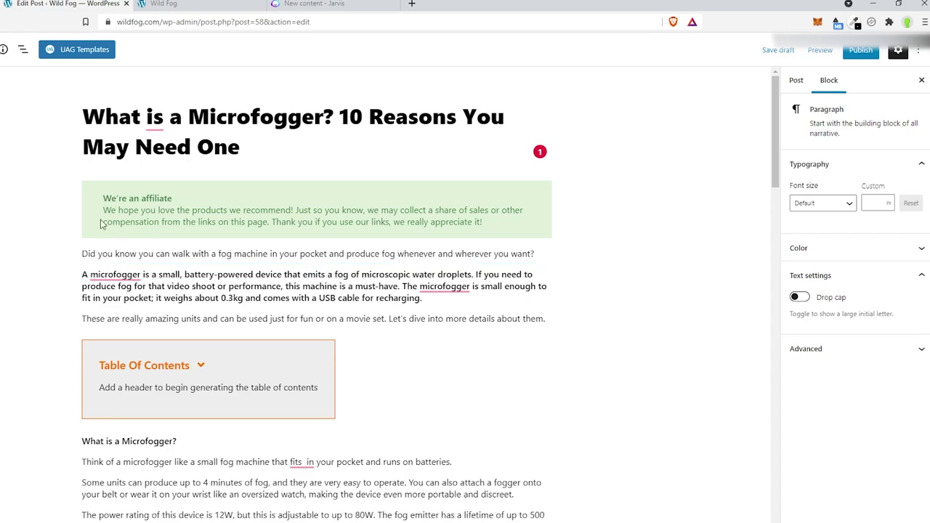
mouse_move(157, 123)
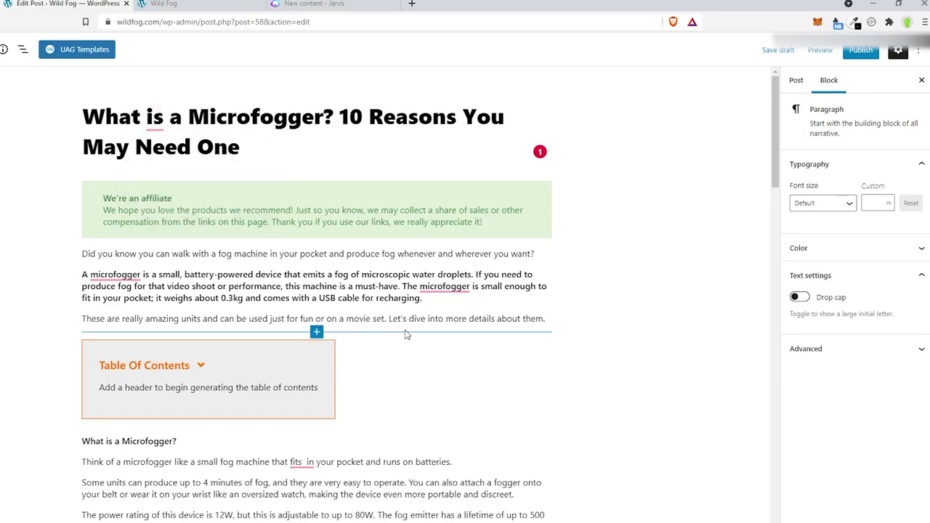
scroll(419, 332, "down", 2)
scroll(413, 327, "down", 2)
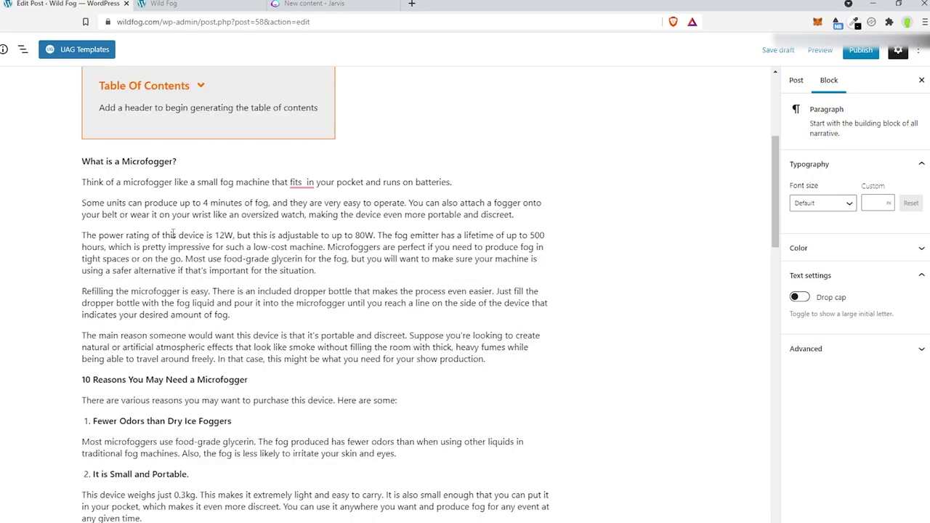
left_click(117, 162)
left_click(95, 134)
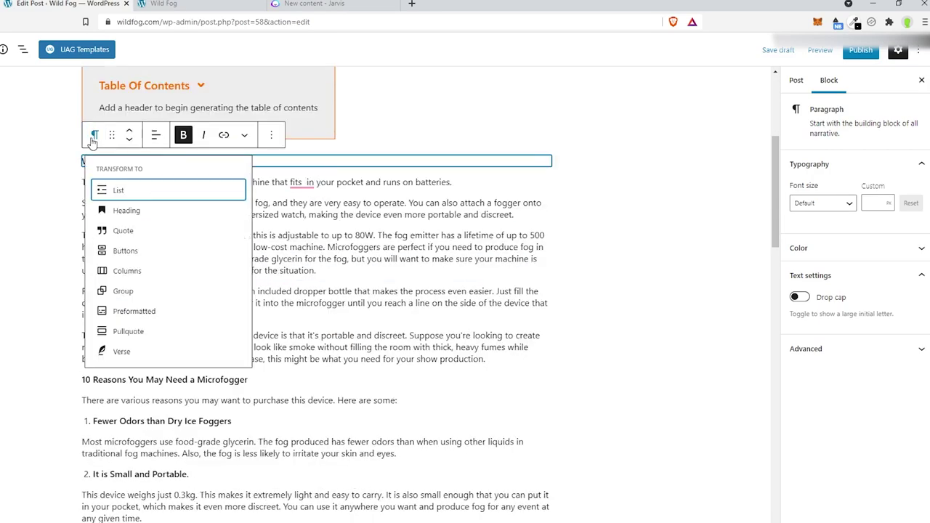
left_click(152, 208)
Step: Convert the bold paragraph "10 Reasons You May Need a Microfogger" into an H2 heading
scroll(233, 218, "down", 2)
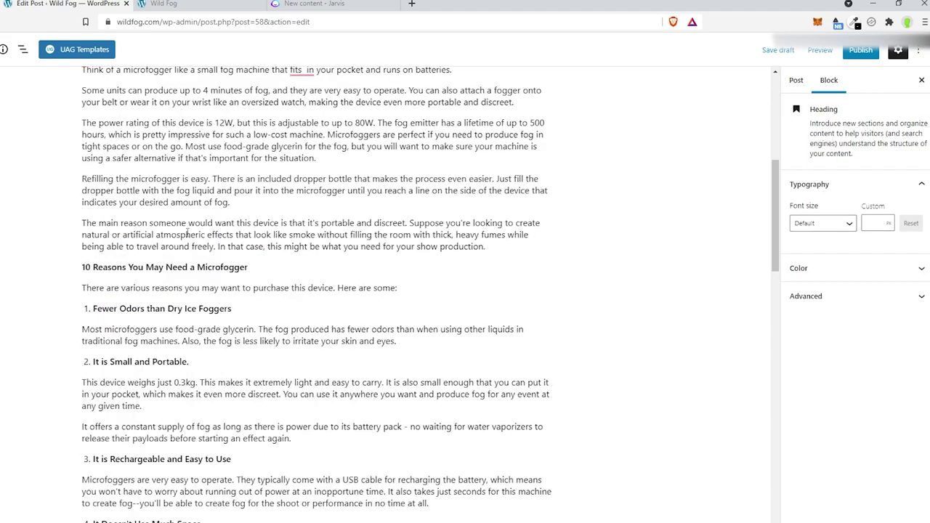
triple_click(153, 267)
scroll(191, 205, "up", 2)
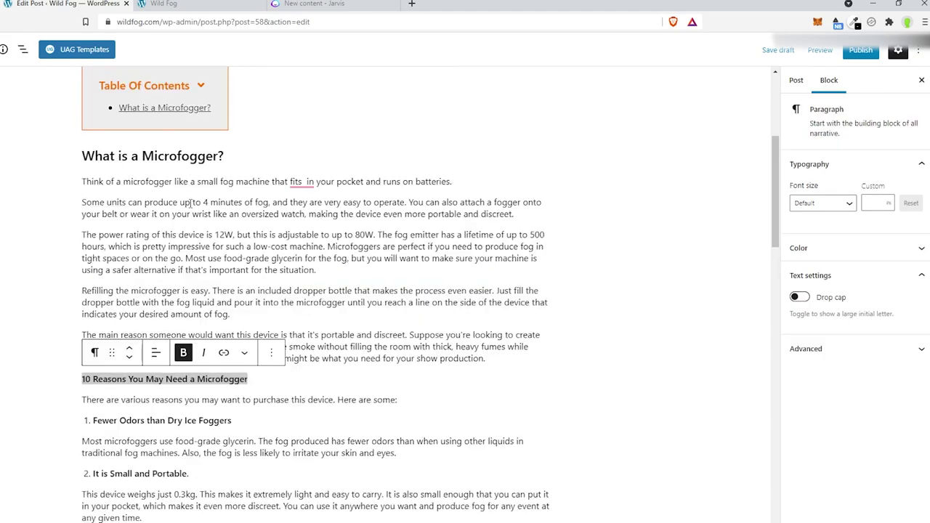
scroll(191, 205, "down", 2)
left_click(95, 242)
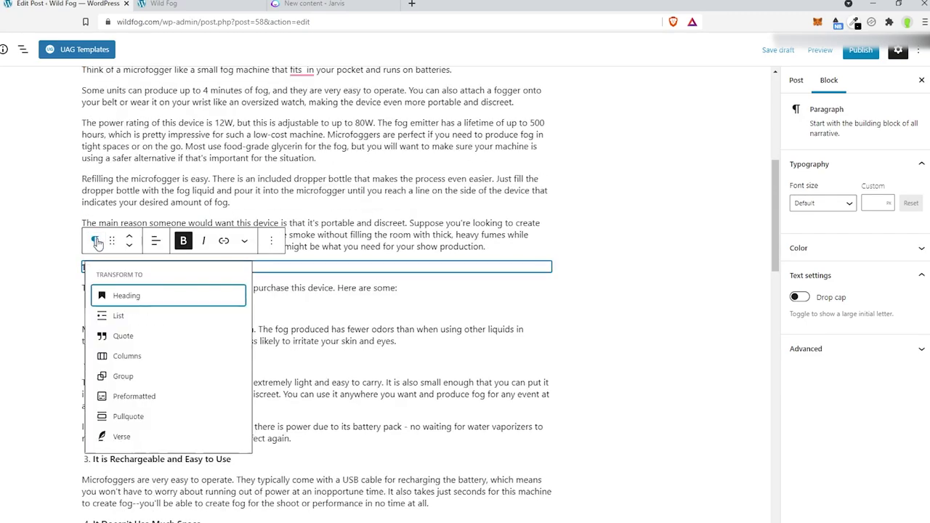
left_click(122, 295)
Step: Turn the list item "Fewer Odors than Dry Ice Foggers" into an H3 heading and prefix it with "1."
scroll(186, 273, "down", 3)
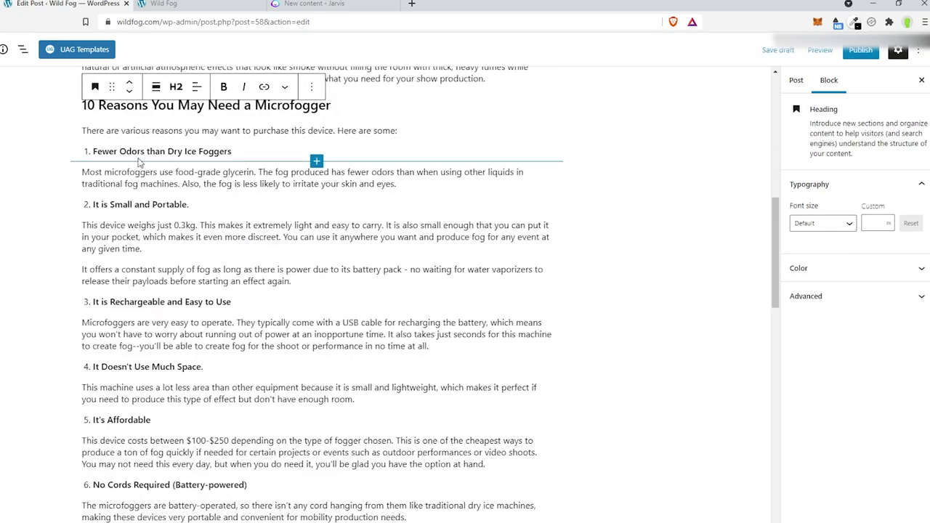
triple_click(140, 151)
left_click(83, 124)
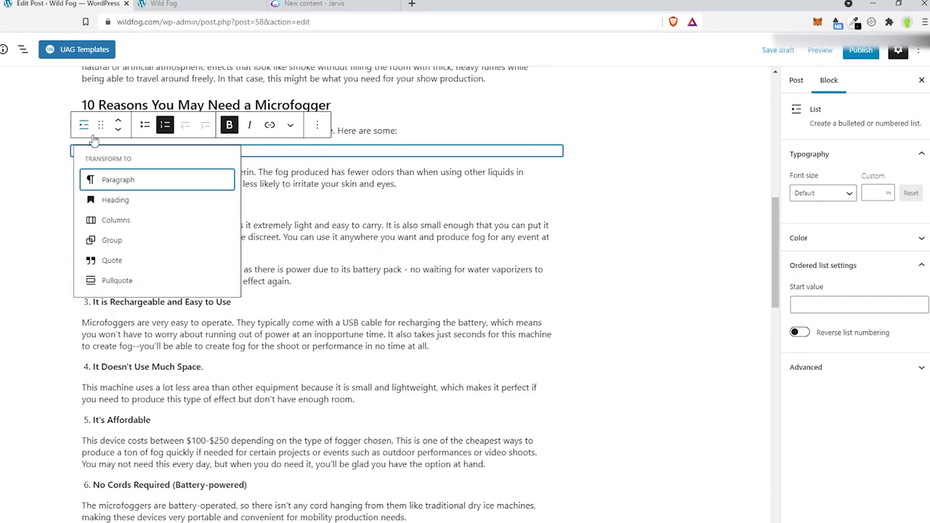
left_click(122, 204)
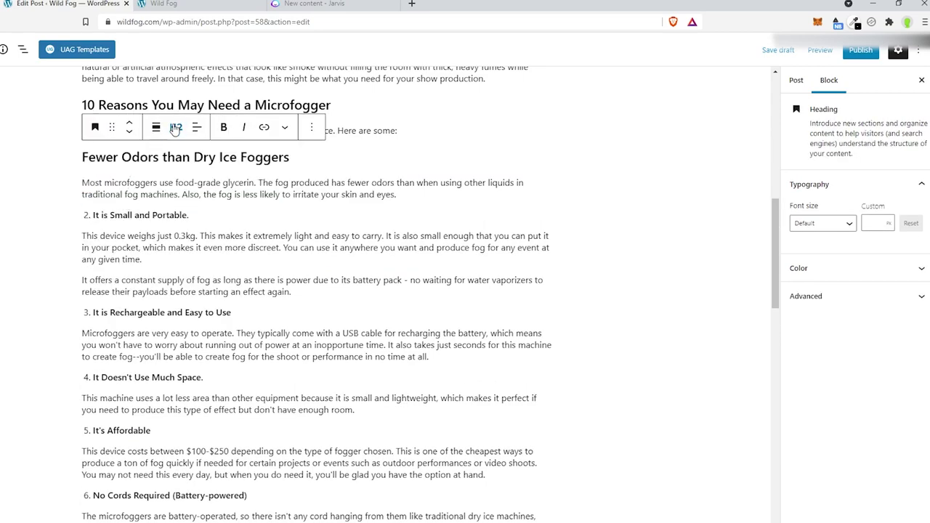
left_click(176, 127)
left_click(230, 160)
triple_click(94, 157)
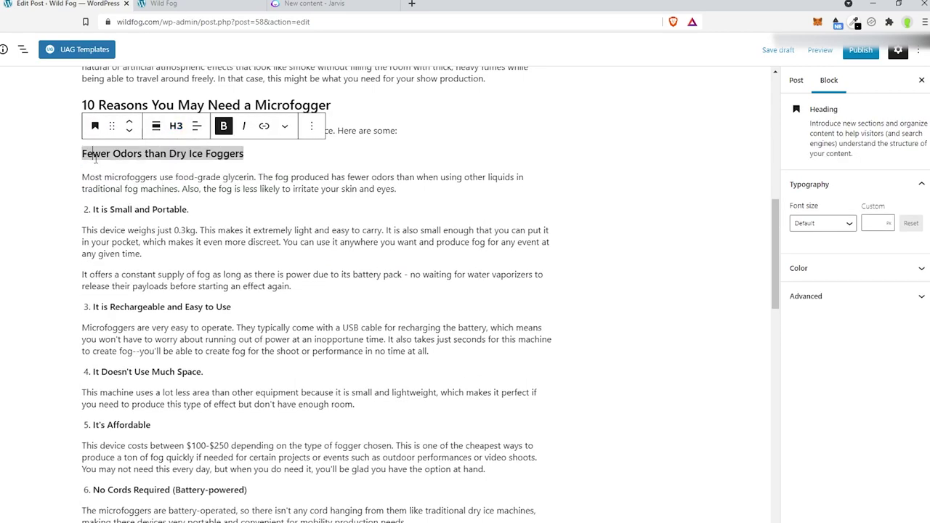
left_click(84, 156)
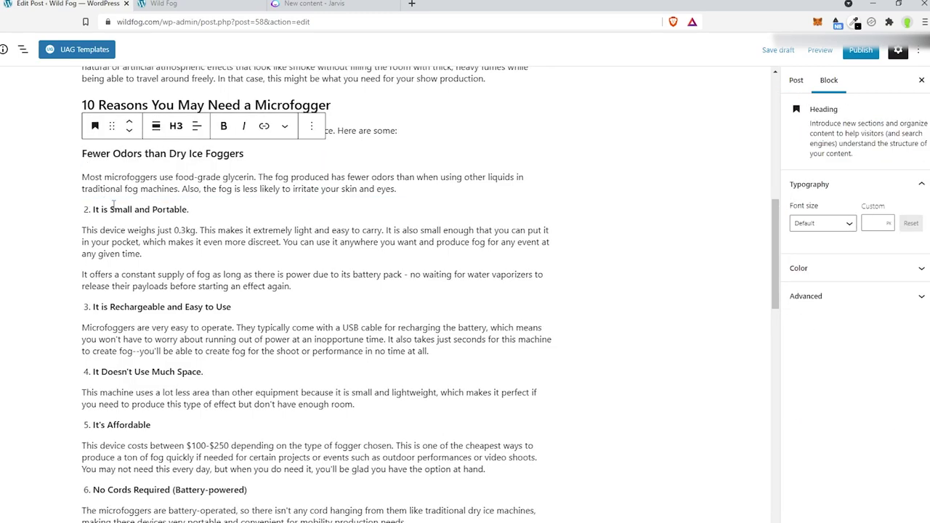
type("1.")
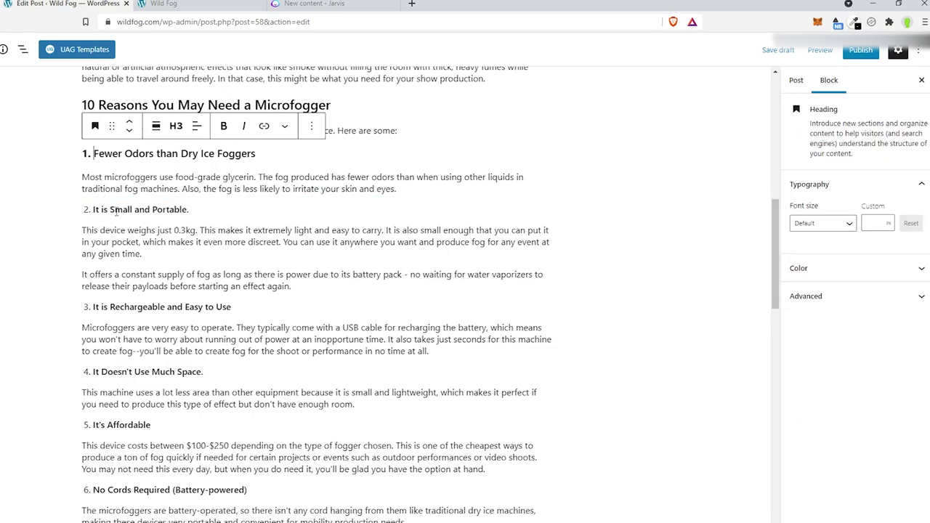
Step: Turn the list item "It is Small and Portable." into an H3 heading prefixed with "2."
triple_click(127, 212)
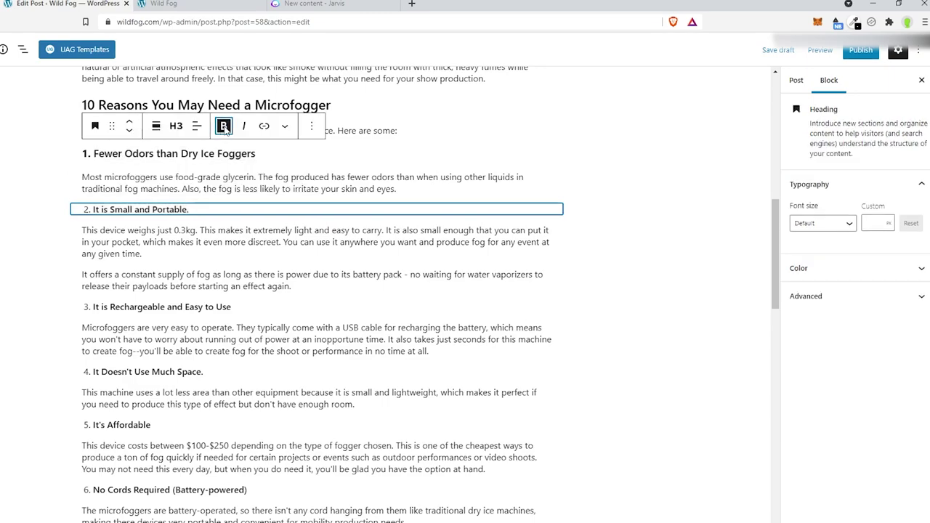
left_click(93, 190)
left_click(112, 260)
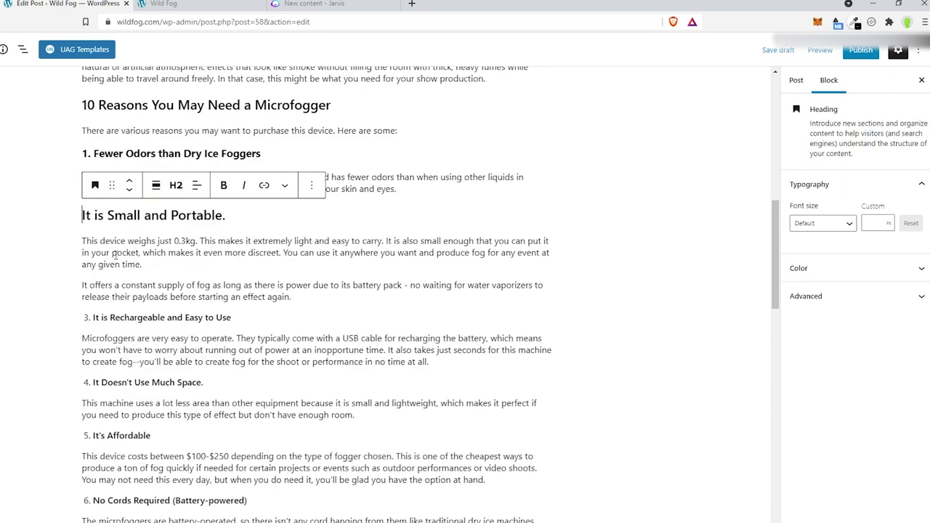
type("2.")
left_click(176, 185)
left_click(225, 216)
Step: Turn the list item "It is Rechargeable and Easy to Use" into an H3 heading prefixed with "3."
scroll(218, 254, "down", 2)
left_click(145, 200)
left_click(83, 174)
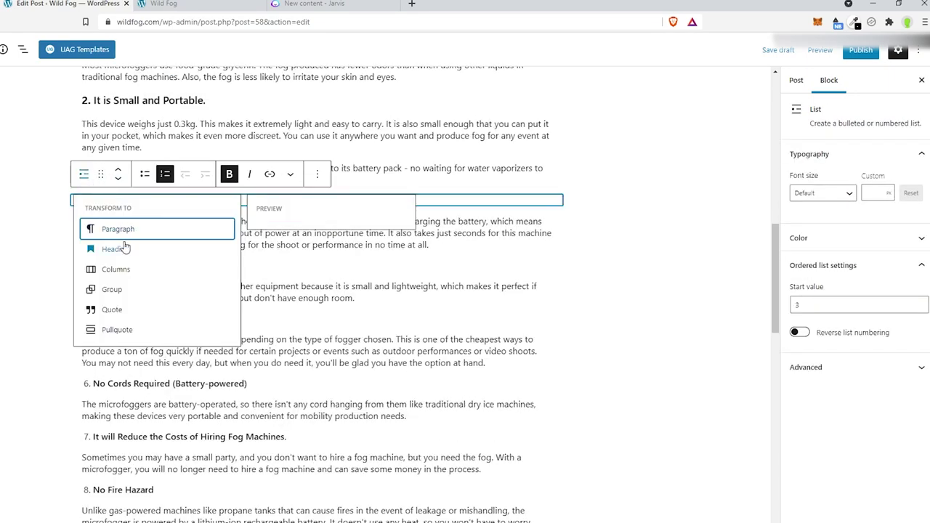
left_click(125, 248)
left_click(177, 177)
left_click(230, 207)
type("3.")
key("ctrl+a")
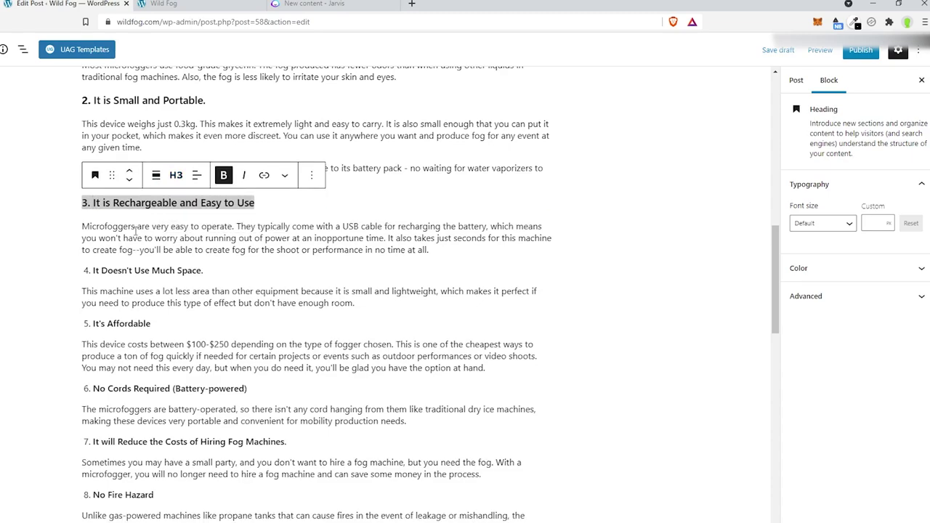
Step: Turn the list item "It Doesn't Use Much Space." into an H3 heading prefixed with "4."
scroll(135, 231, "down", 1)
left_click(146, 214)
left_click(94, 188)
left_click(114, 264)
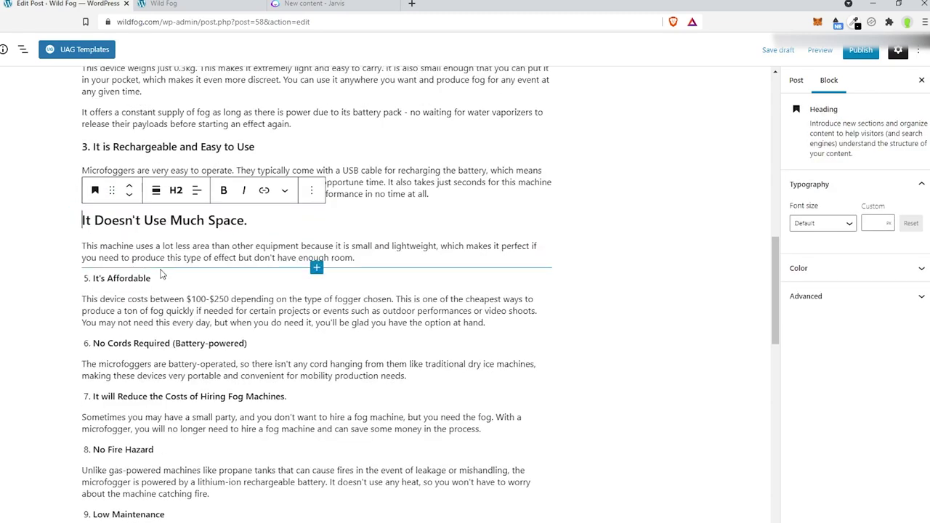
left_click(176, 189)
left_click(230, 224)
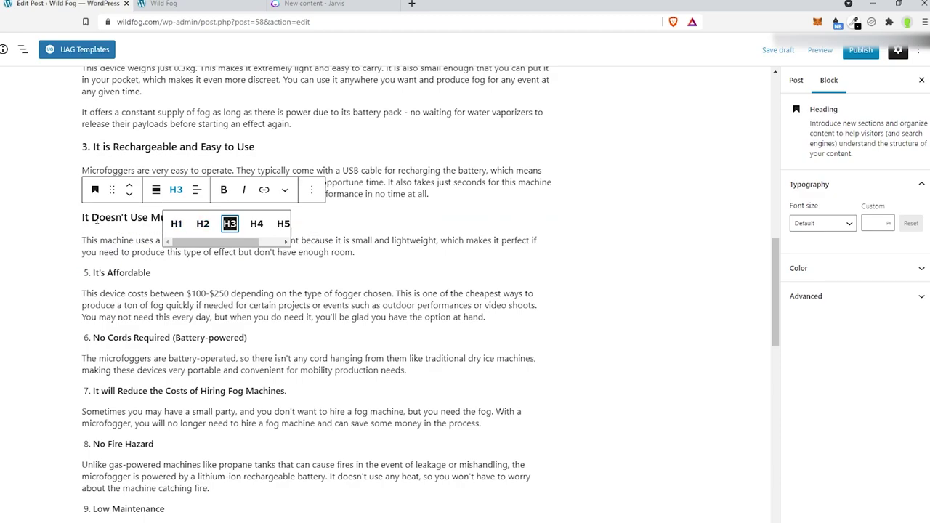
left_click(84, 217)
type("4.")
Step: Turn the list item "It's Affordable" into an H3 heading prefixed with "5."
scroll(109, 218, "down", 2)
left_click(117, 161)
left_click(84, 135)
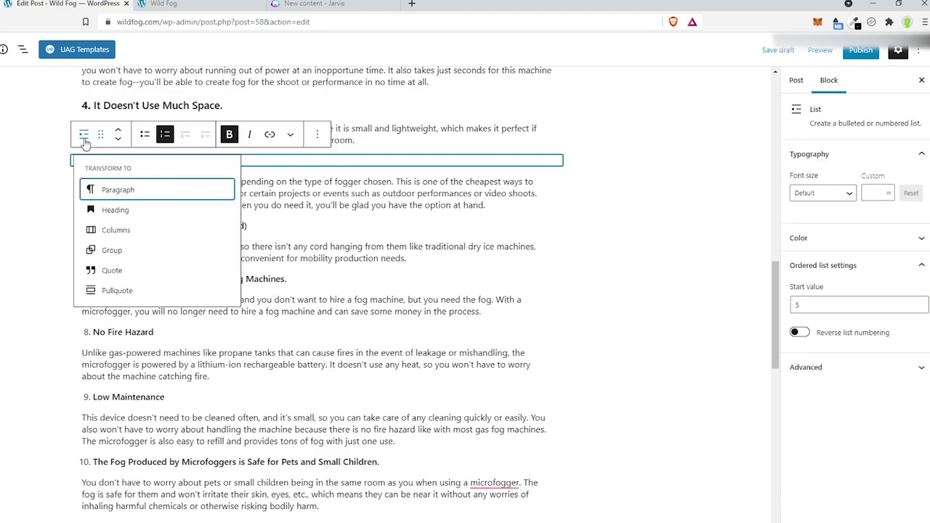
left_click(115, 210)
left_click(82, 167)
type("5. It's Affordable")
left_click(177, 133)
left_click(230, 166)
Step: Turn the list item "No Cords Required (Battery-powered)" into an H3 heading prefixed with "6."
left_click(146, 230)
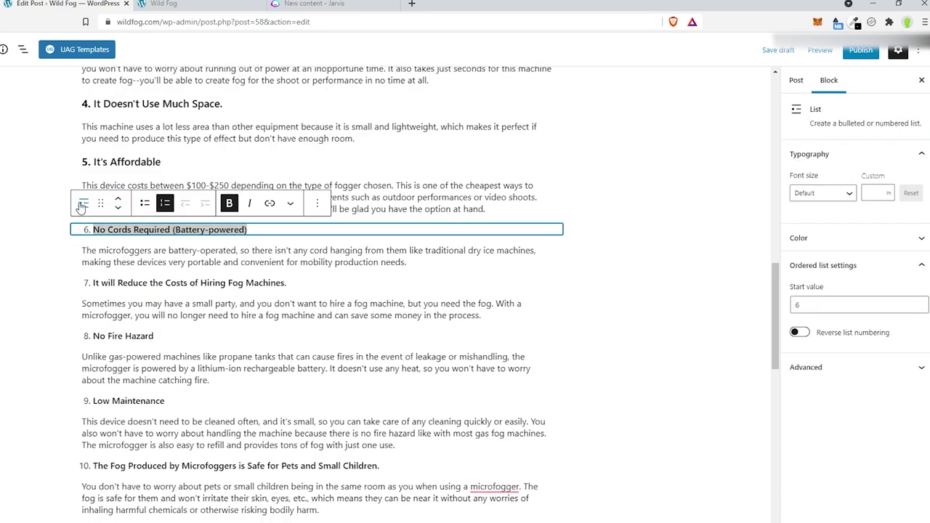
left_click(82, 205)
left_click(118, 276)
left_click(176, 206)
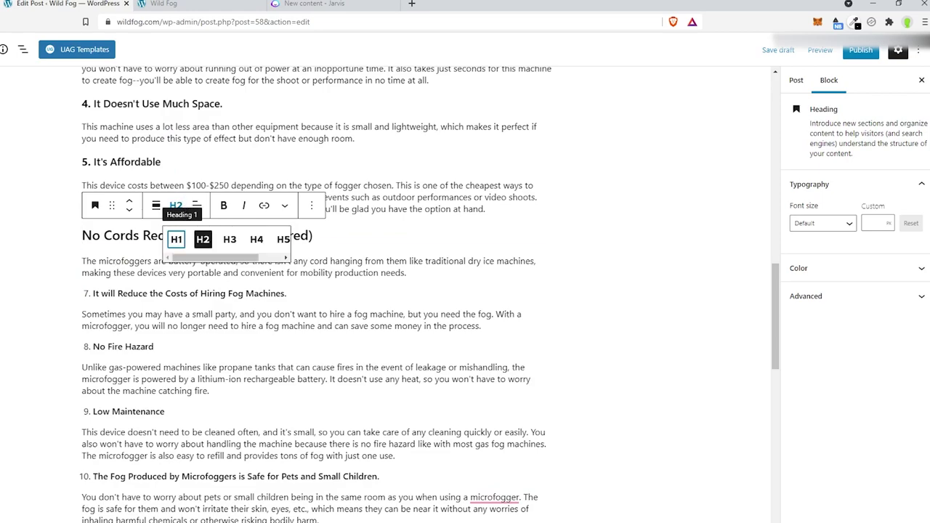
left_click(230, 240)
triple_click(86, 232)
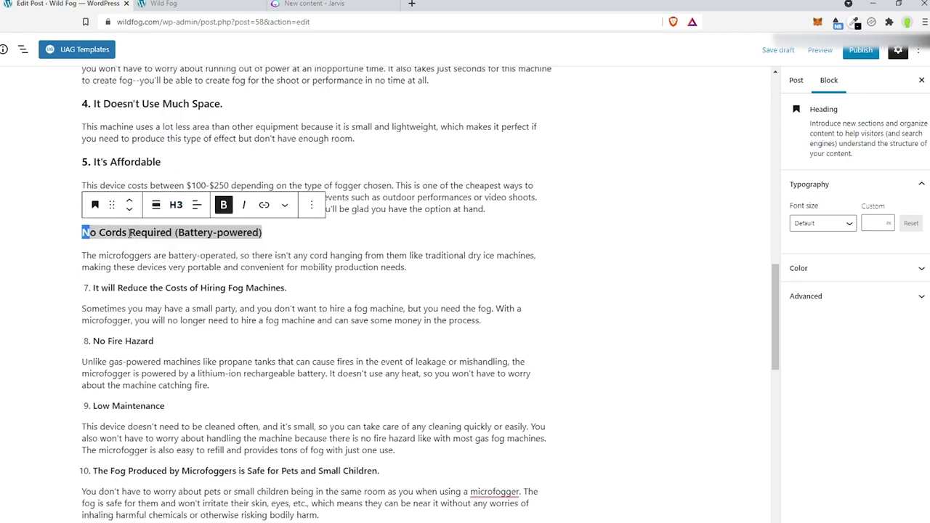
key("Left")
type("6.")
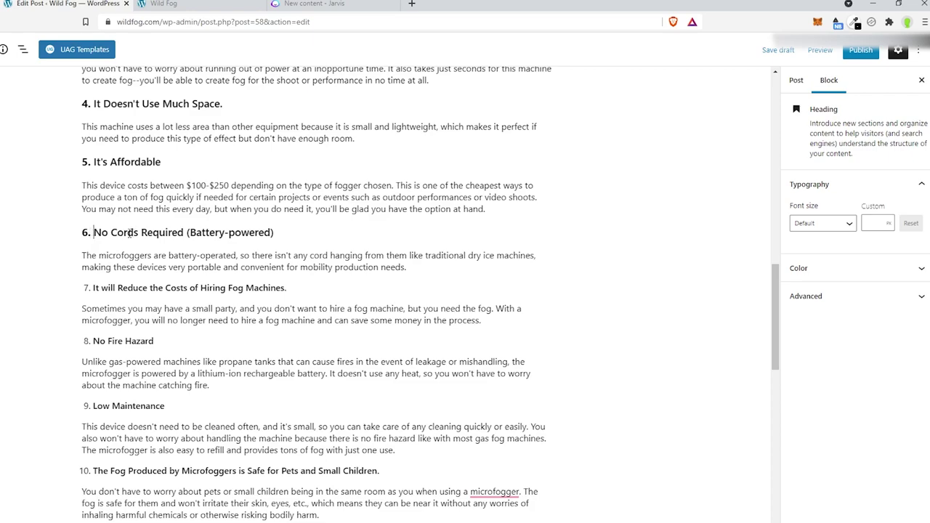
Step: Turn the list item "It will Reduce the Costs of Hiring Fog Machines." into an H3 heading prefixed with "7."
scroll(172, 170, "down", 1)
scroll(173, 182, "down", 1)
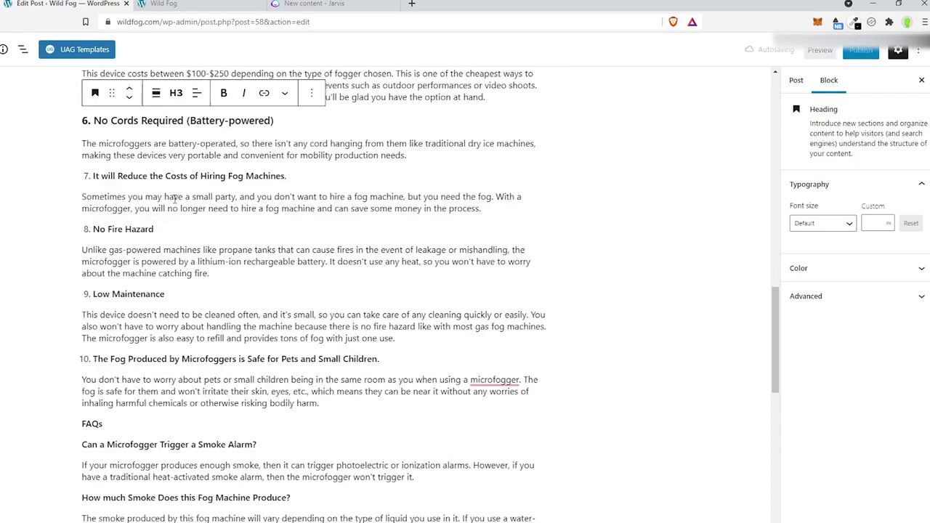
triple_click(134, 176)
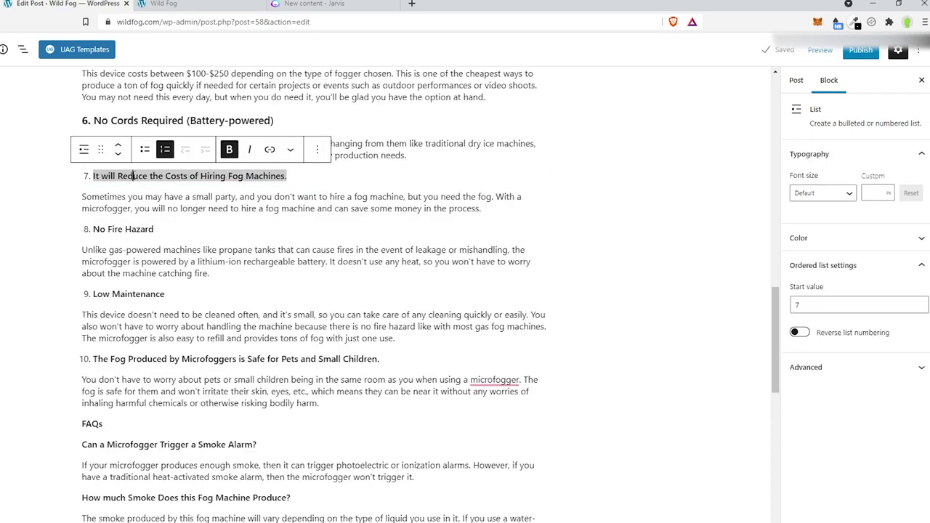
left_click(84, 150)
left_click(129, 225)
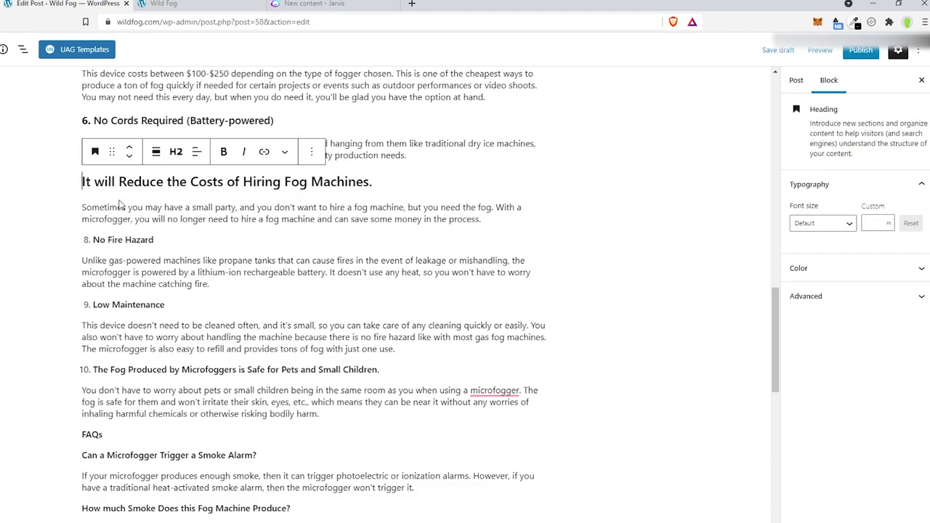
type("7.")
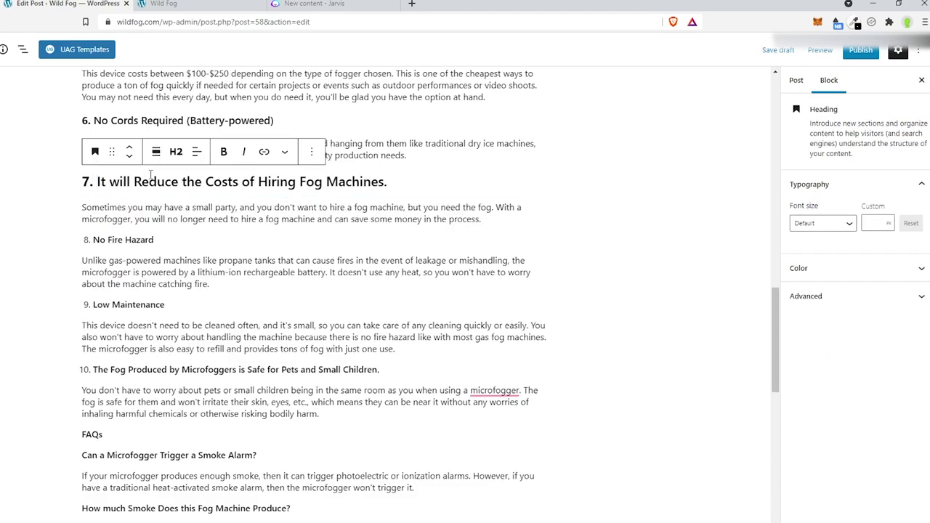
left_click(176, 152)
left_click(229, 186)
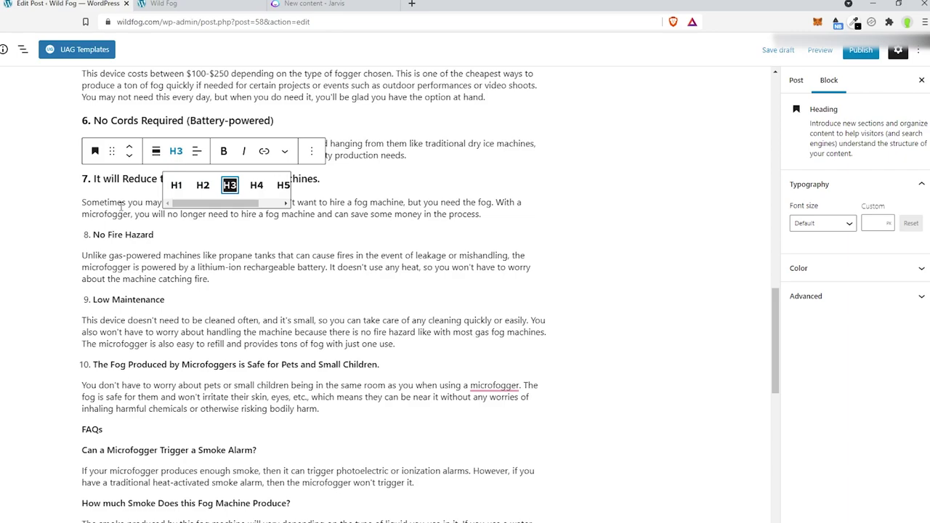
Step: Turn the list item "No Fire Hazard" into an H3 heading prefixed with "8."
scroll(120, 206, "down", 1)
left_click(102, 179)
left_click(85, 152)
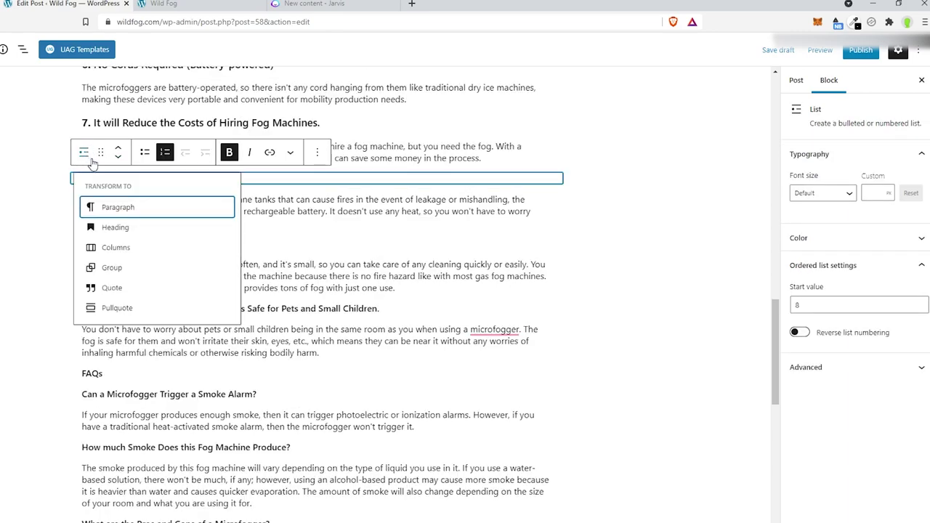
left_click(125, 228)
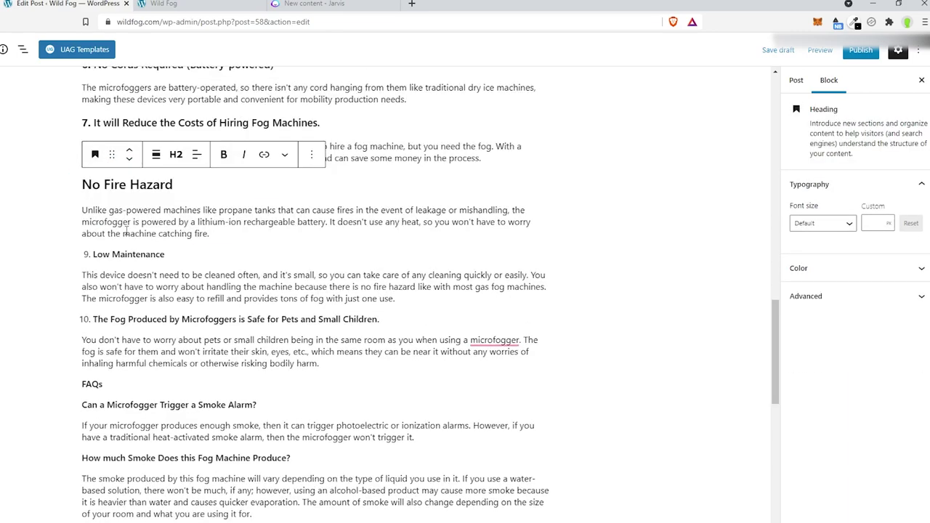
type("8.")
left_click(175, 153)
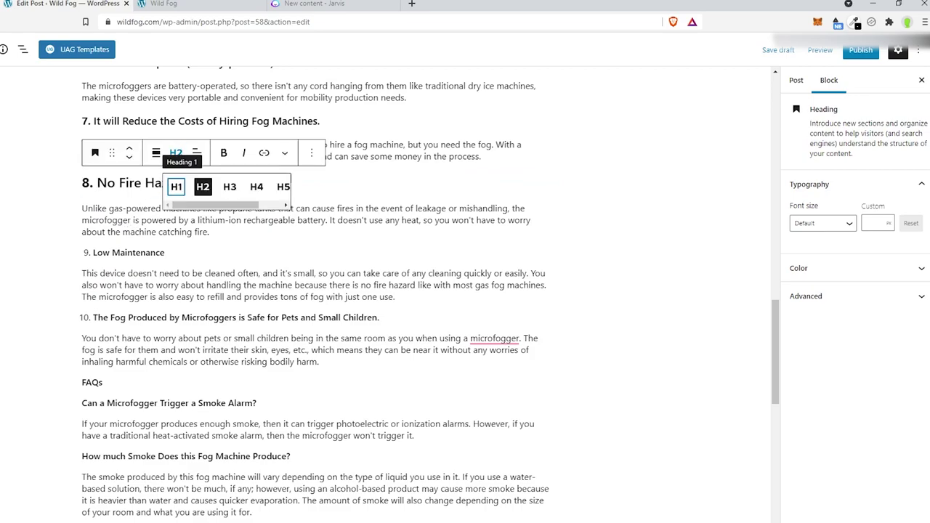
Step: Turn the list item "Low Maintenance" into an H3 heading prefixed with "9."
left_click_drag(93, 247, 175, 256)
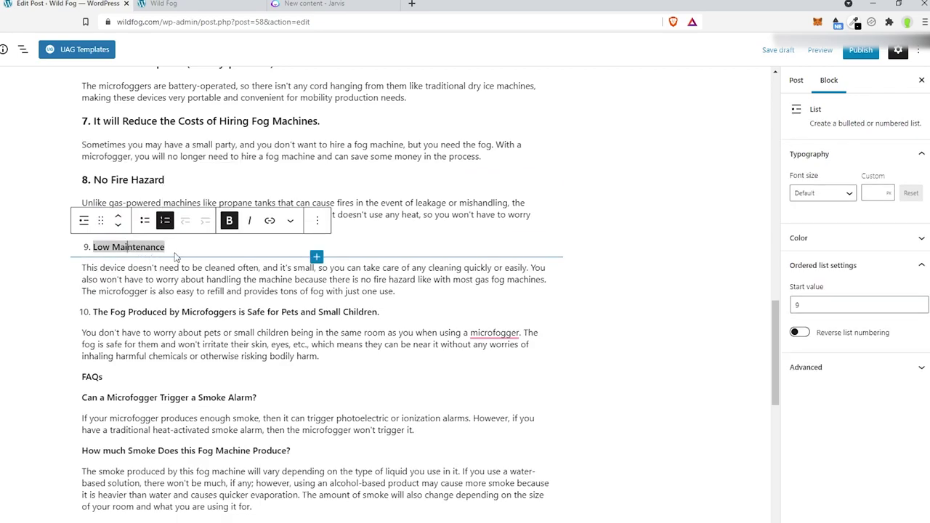
left_click(84, 220)
left_click(128, 290)
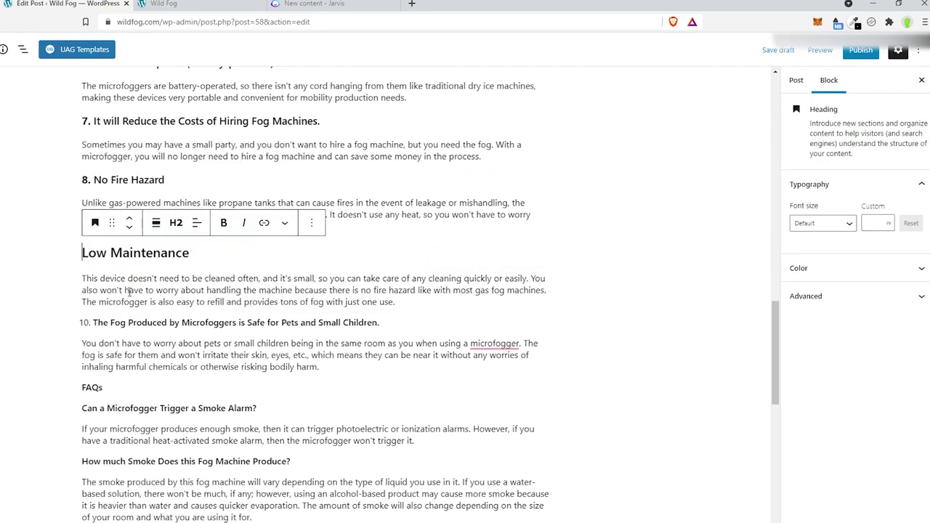
left_click(176, 222)
left_click(230, 256)
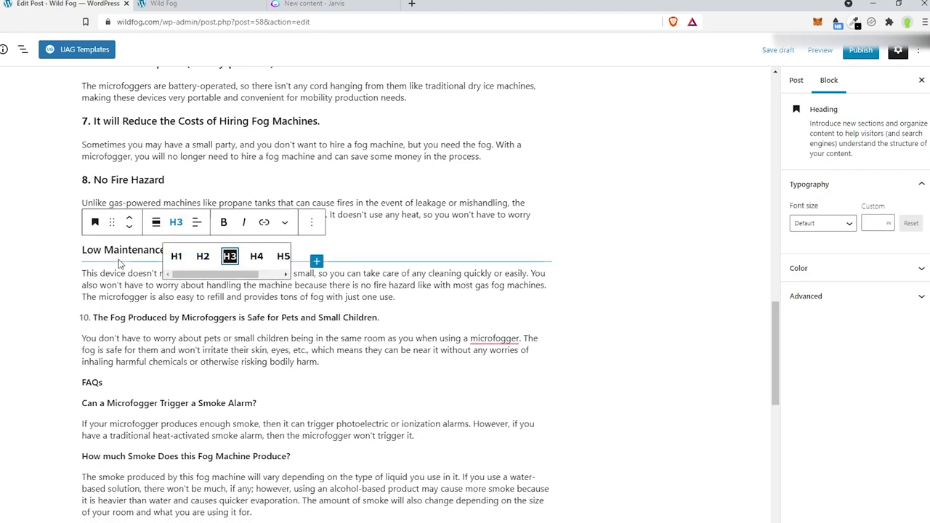
type("9.")
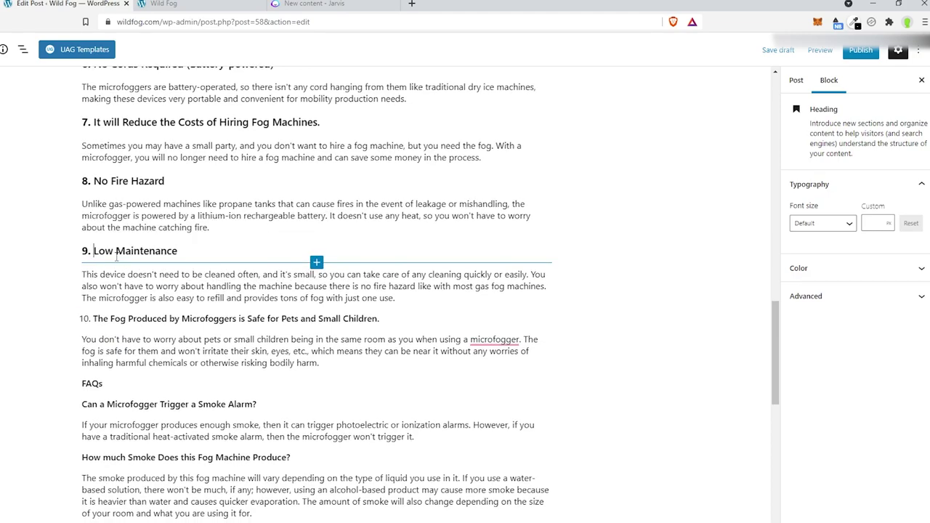
Step: Turn the list item "The Fog Produced by Microfoggers is Safe for Pets and Small Children." into an H3 heading prefixed with "10."
scroll(139, 247, "down", 1)
left_click(143, 266)
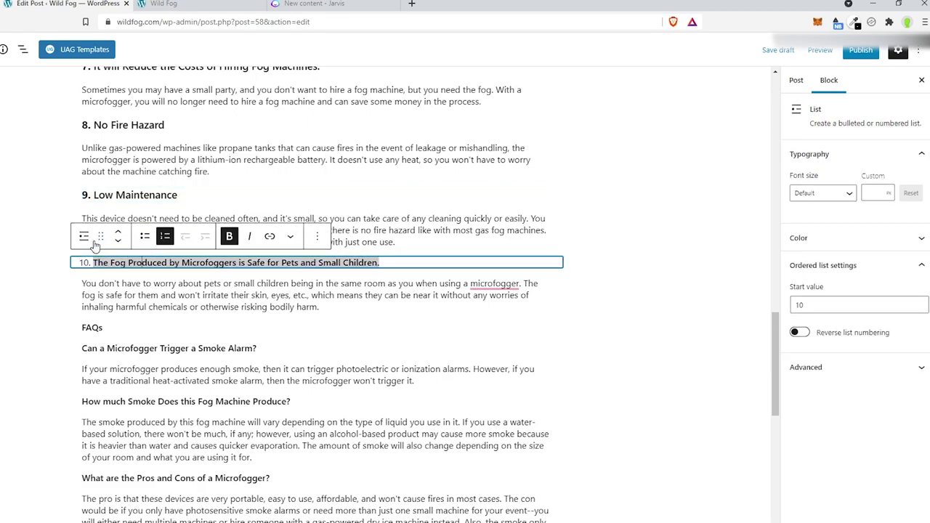
left_click(94, 238)
left_click(116, 308)
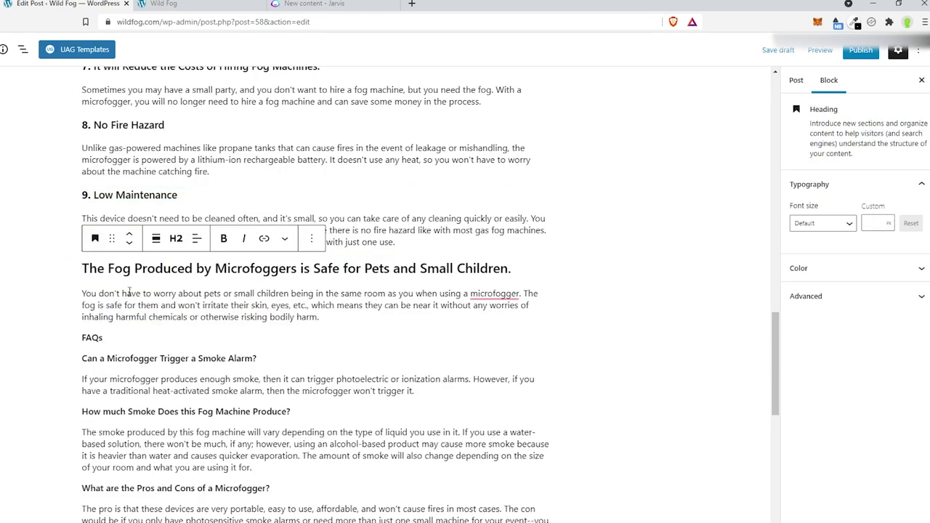
type("1.")
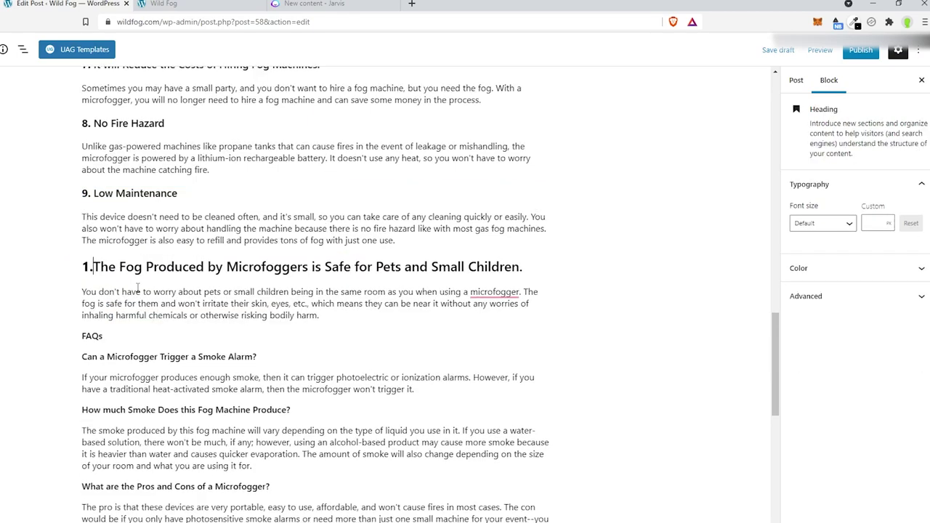
key("BackSpace")
type("0.")
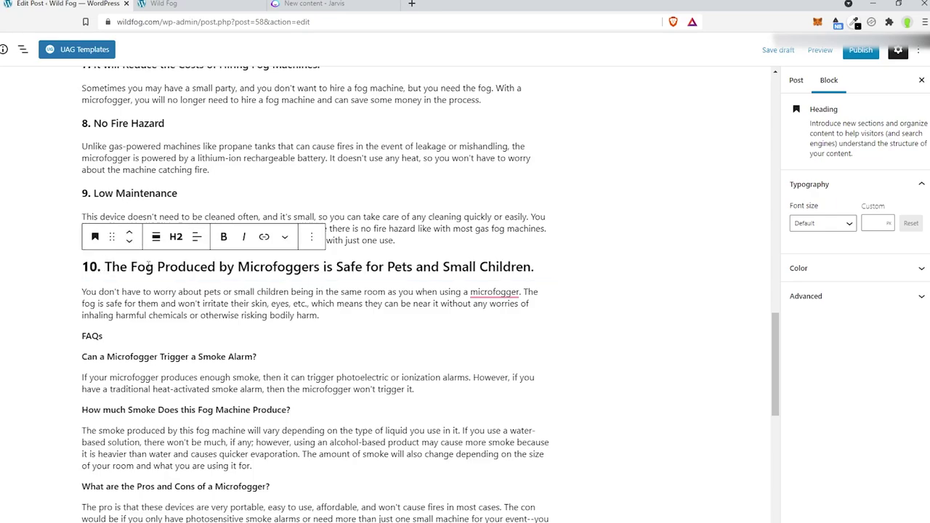
left_click(176, 236)
left_click(230, 269)
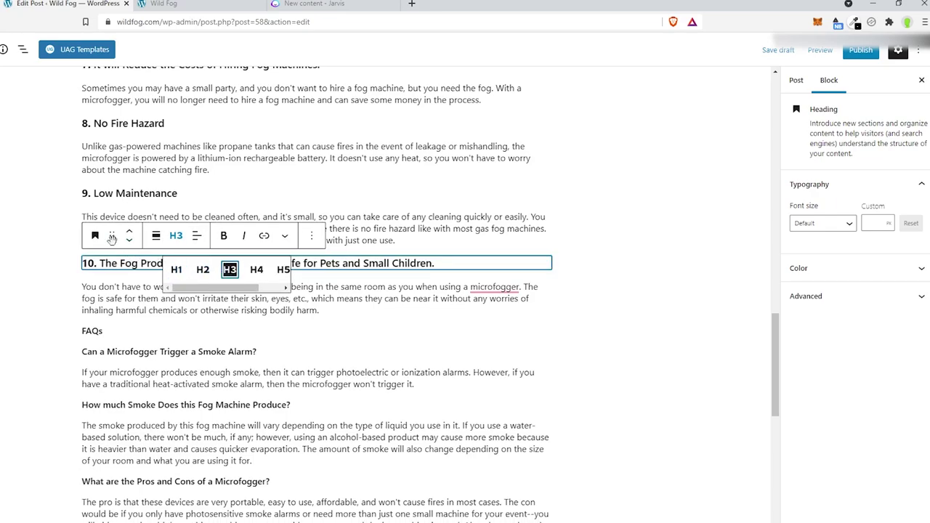
Step: Link the phrase "still not safe to breathe the fog or smoke directly" to the existing post "Are Fog Machines Safe to Breathe?"
scroll(112, 239, "down", 3)
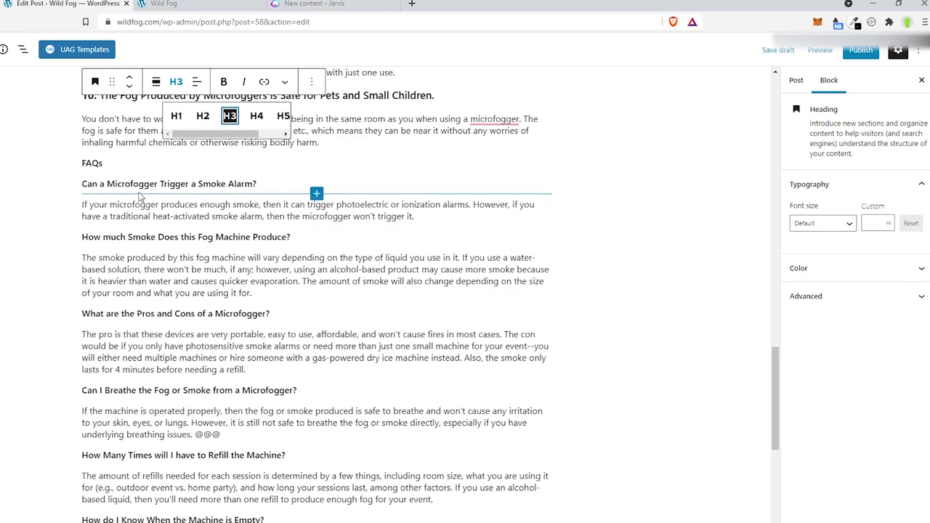
double_click(92, 163)
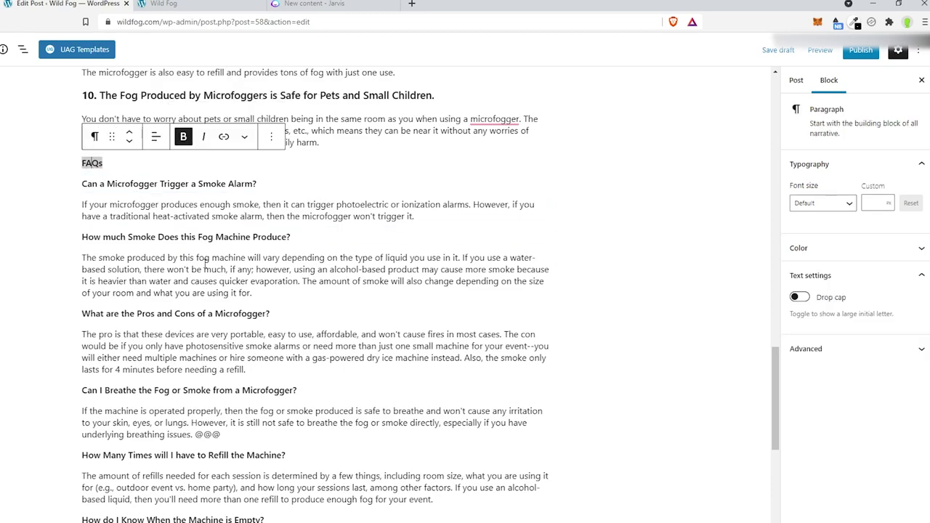
scroll(148, 253, "down", 1)
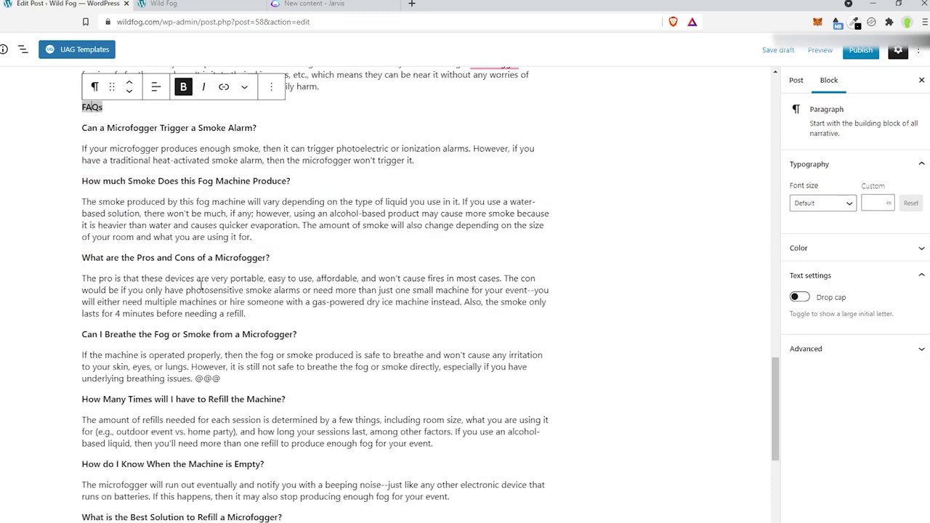
scroll(177, 395, "down", 2)
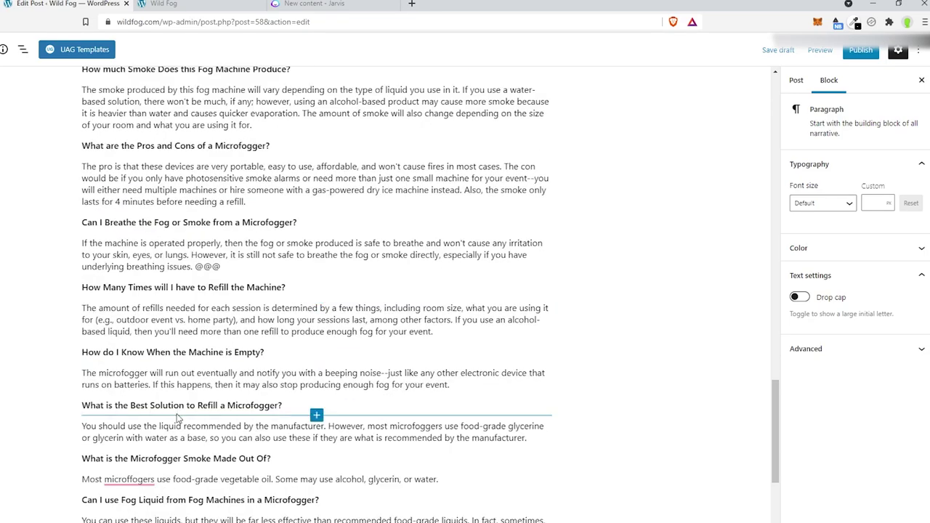
scroll(174, 454, "down", 3)
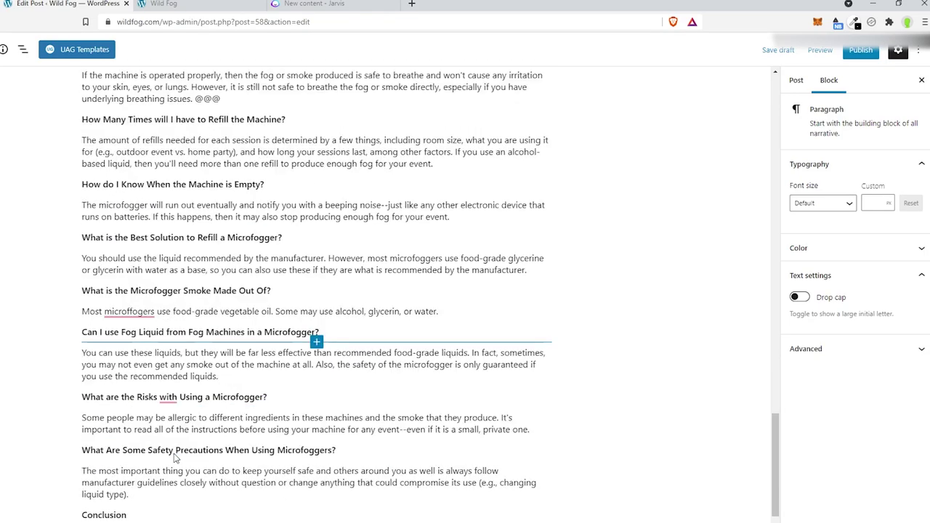
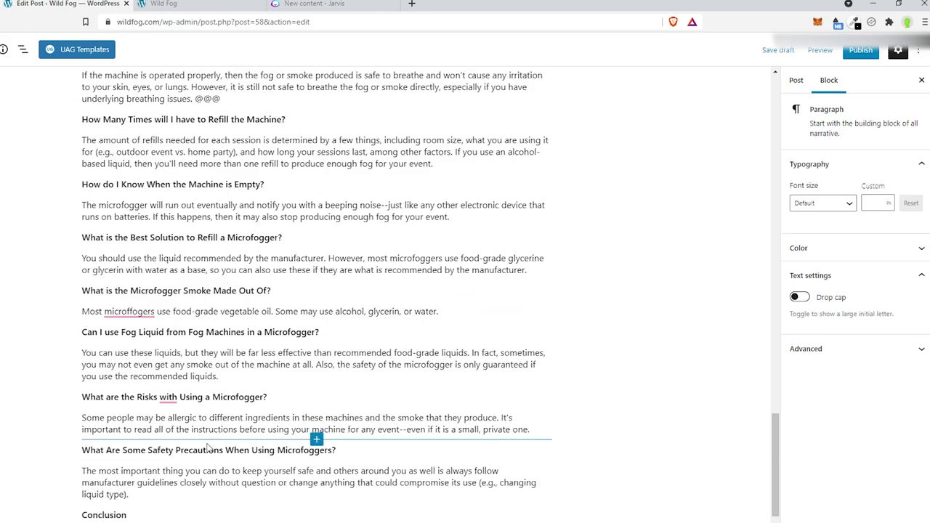
scroll(210, 448, "up", 4)
left_click_drag(246, 311, 428, 313)
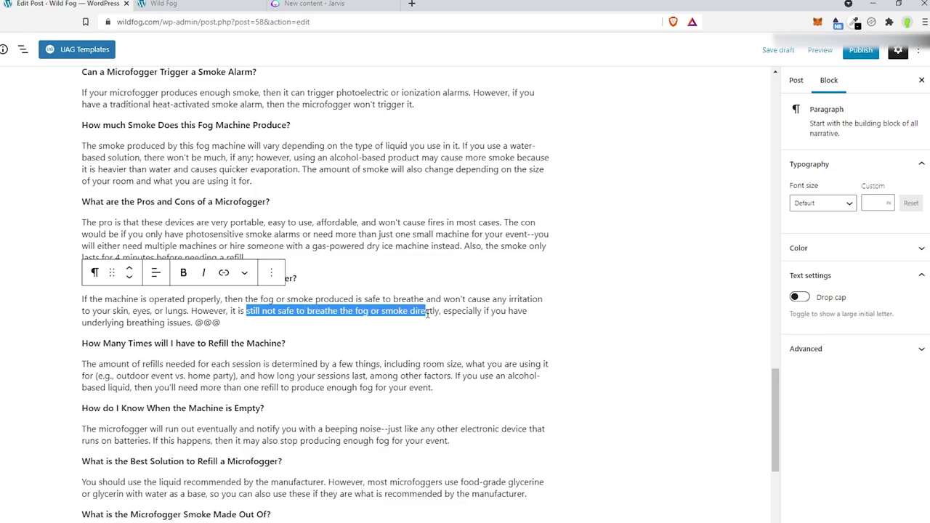
left_click(217, 272)
type("b")
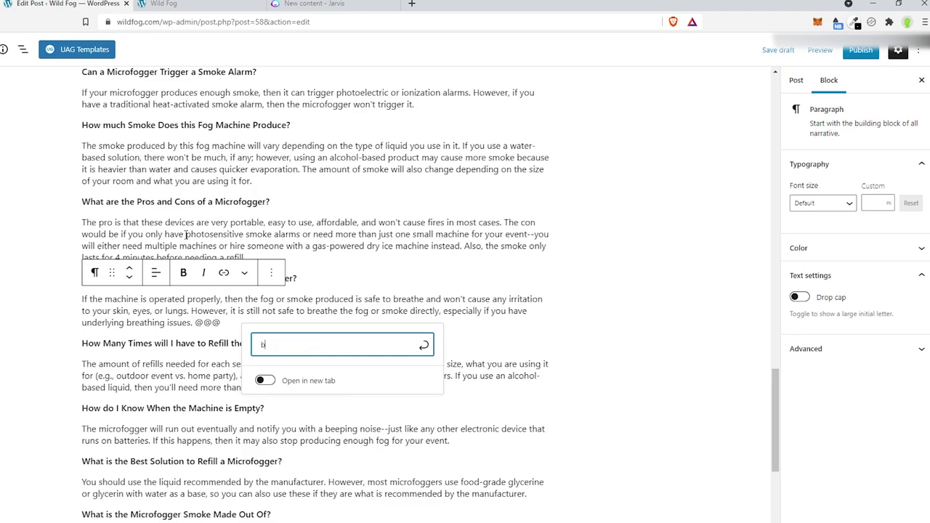
type("reathe")
key("Down")
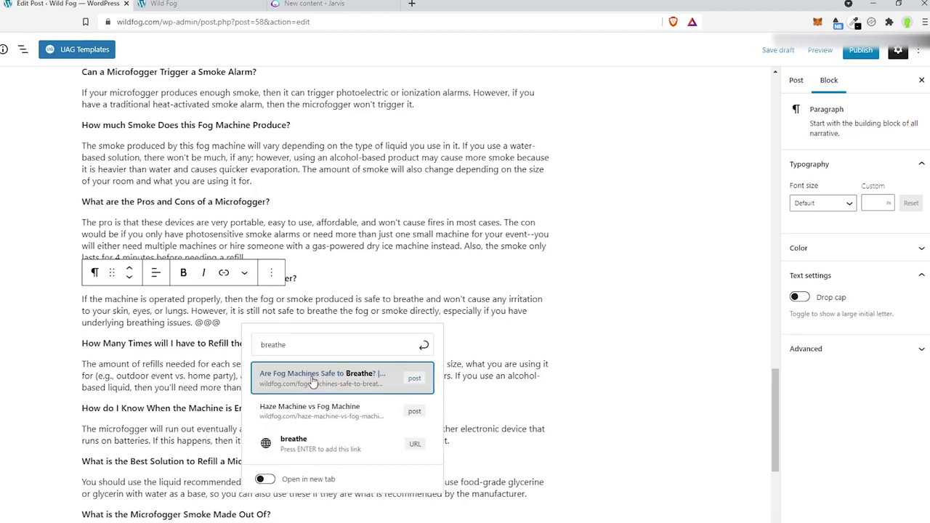
key("Return")
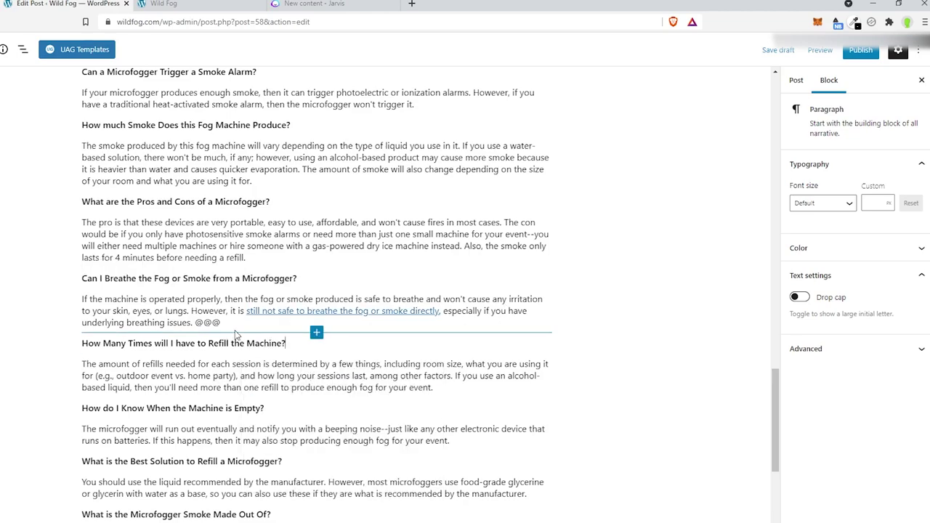
Step: Delete the "@@@" marker after "underlying breathing issues." in the answer about breathing the fog
left_click(224, 329)
left_click(393, 338)
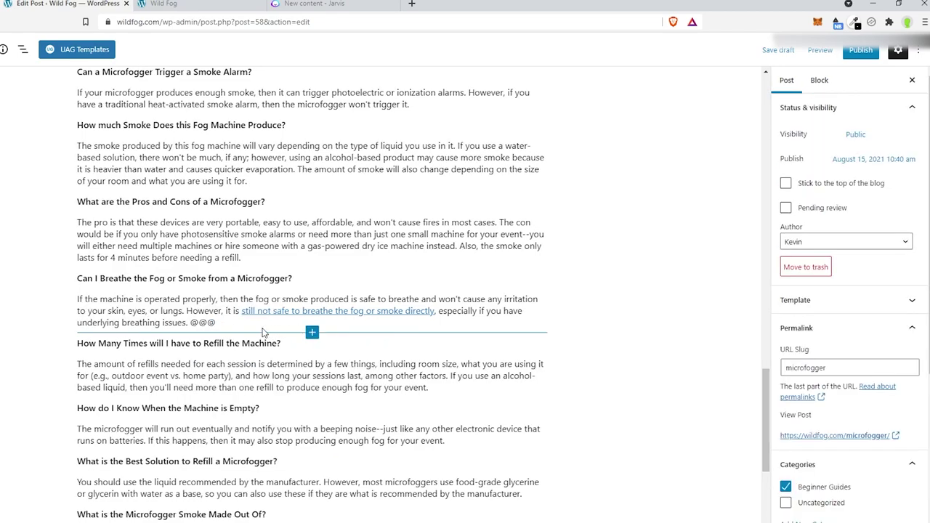
left_click(226, 324)
key("BackSpace")
key("BackSpace")
key("BackSpace")
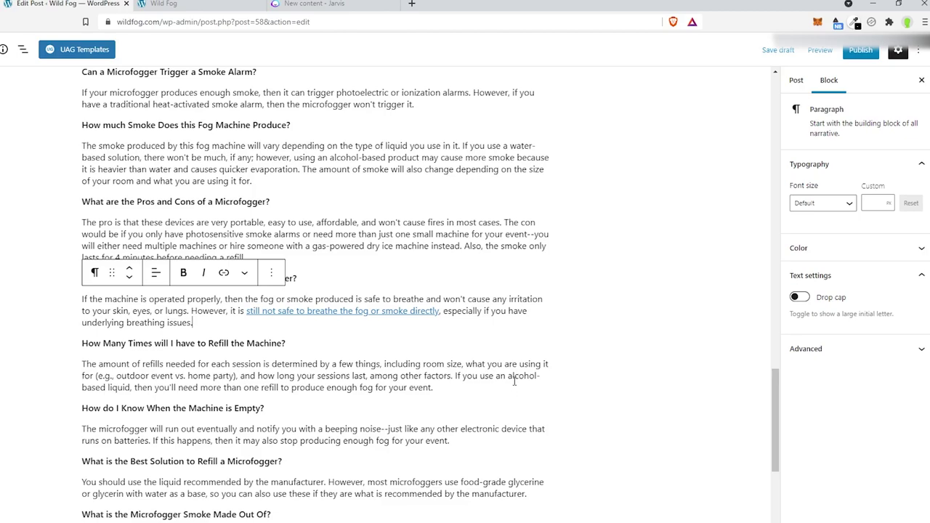
Step: Turn the "FAQs" paragraph into an H2 heading
scroll(492, 372, "up", 4)
scroll(194, 345, "down", 1)
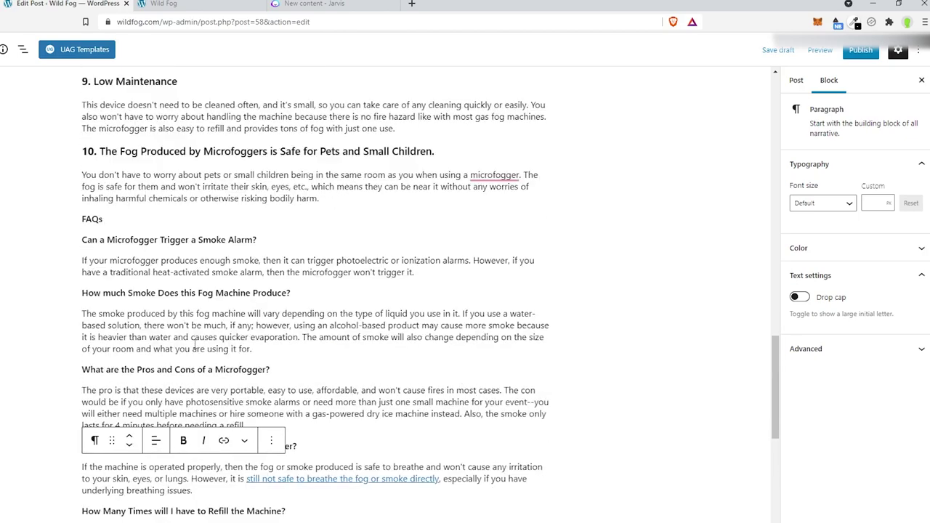
left_click(96, 216)
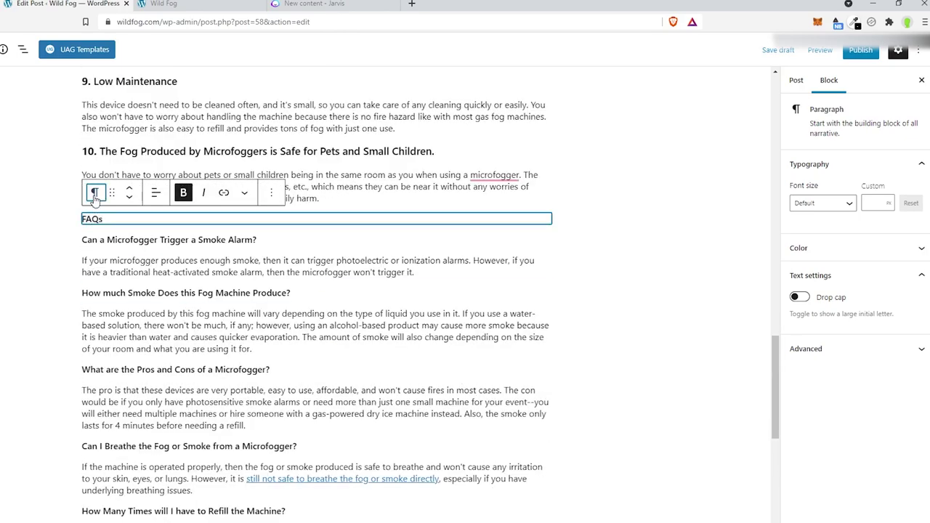
left_click(94, 192)
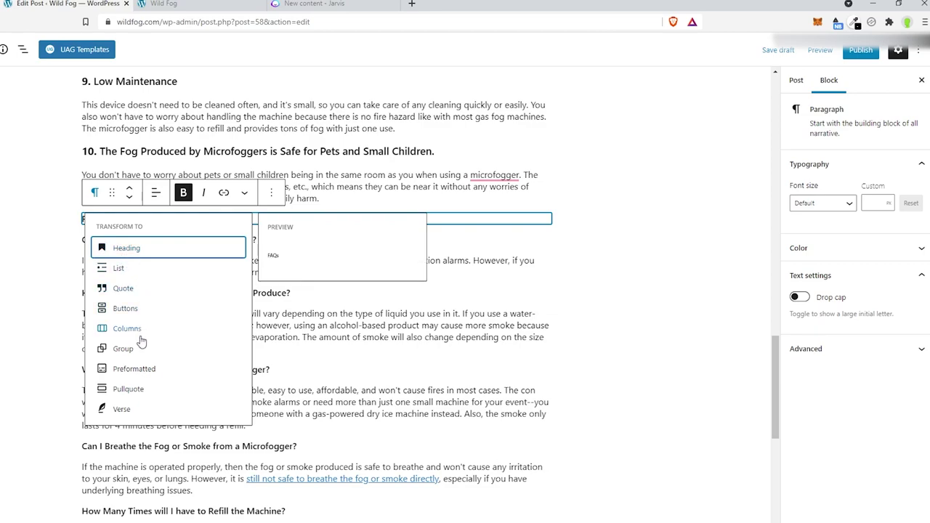
left_click(136, 248)
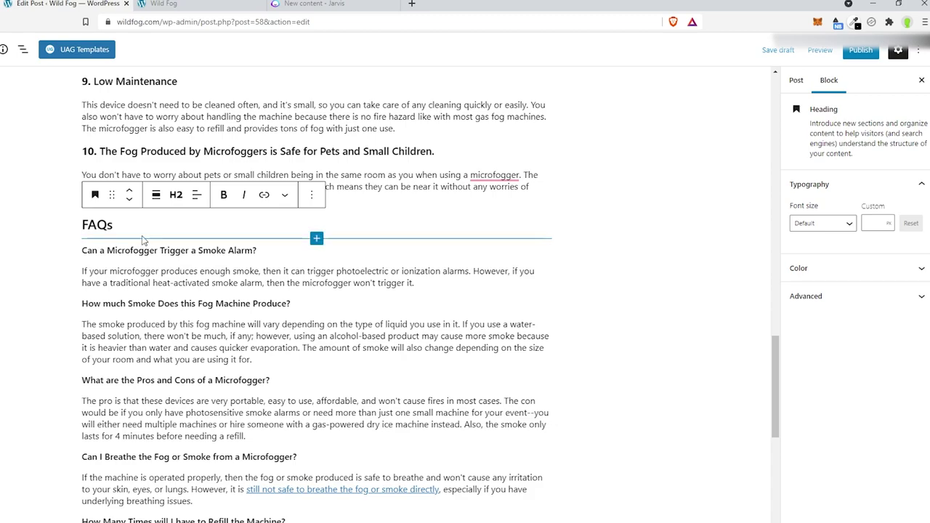
Step: Insert an FAQ - Schema block directly below the "FAQs" heading
left_click(151, 226)
key("Return")
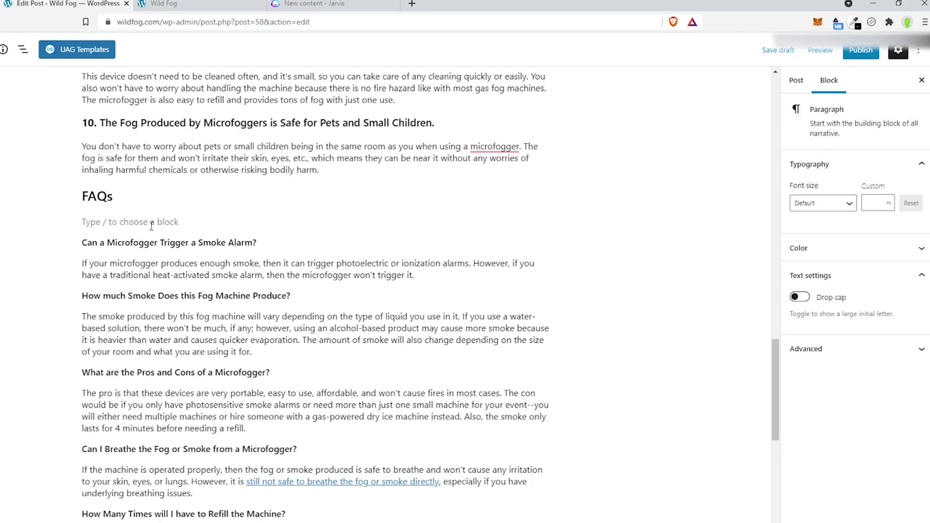
type("/")
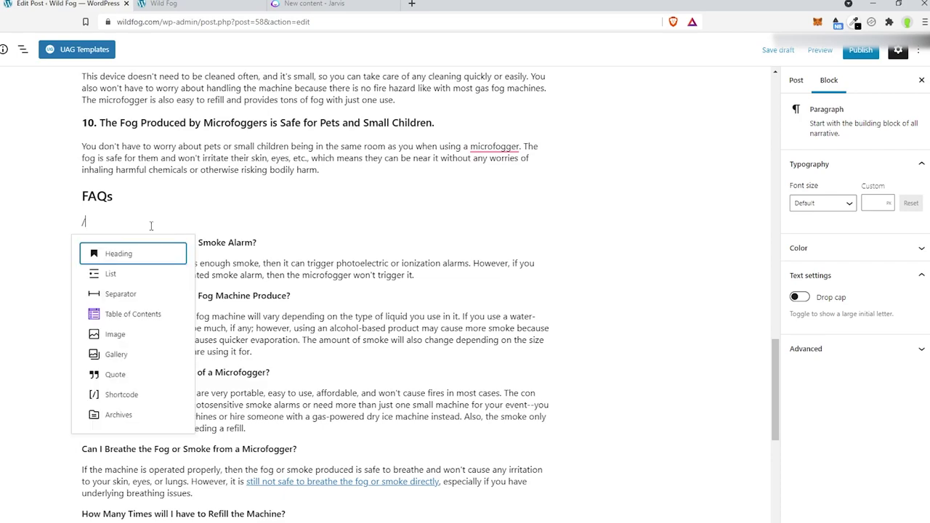
type("f")
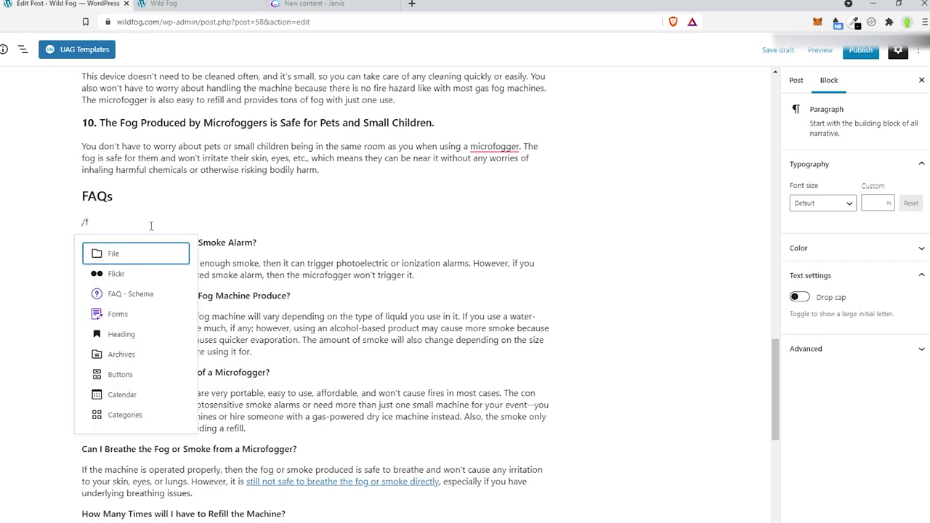
type("aq")
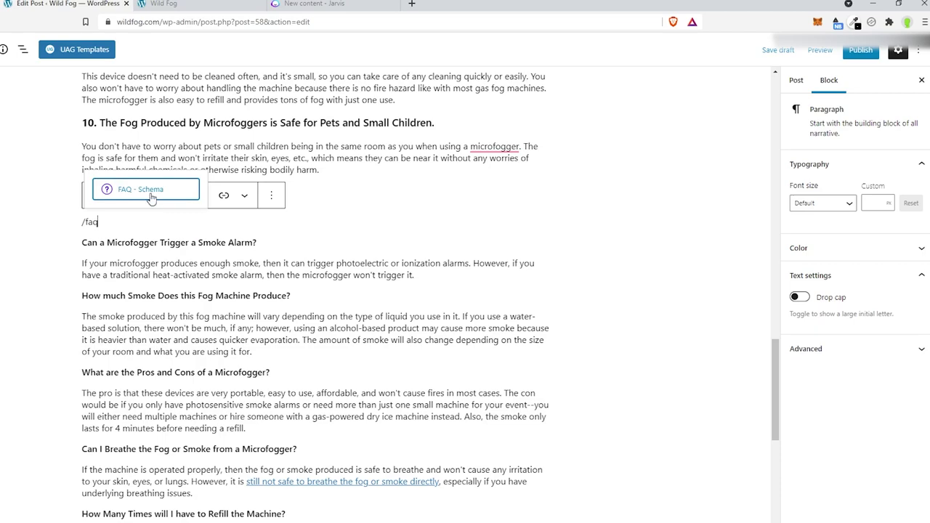
left_click(152, 192)
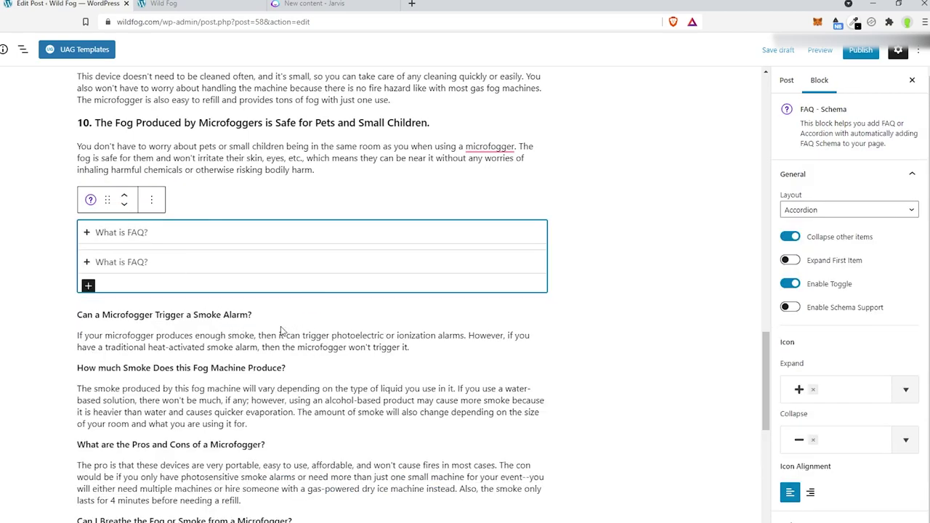
Step: Copy the question "Can a Microfogger Trigger a Smoke Alarm?" over the placeholder question of the first FAQ item
left_click(260, 315)
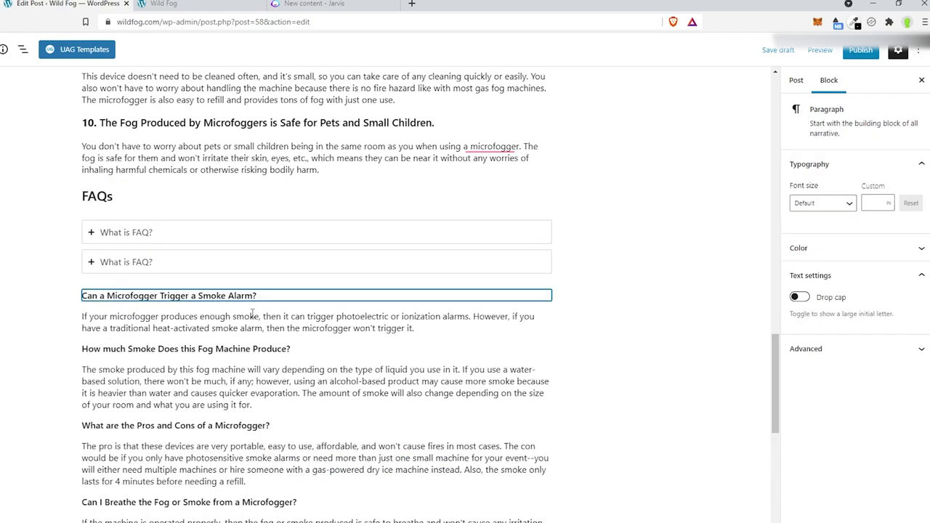
left_click_drag(262, 296, 83, 295)
key("ctrl+c")
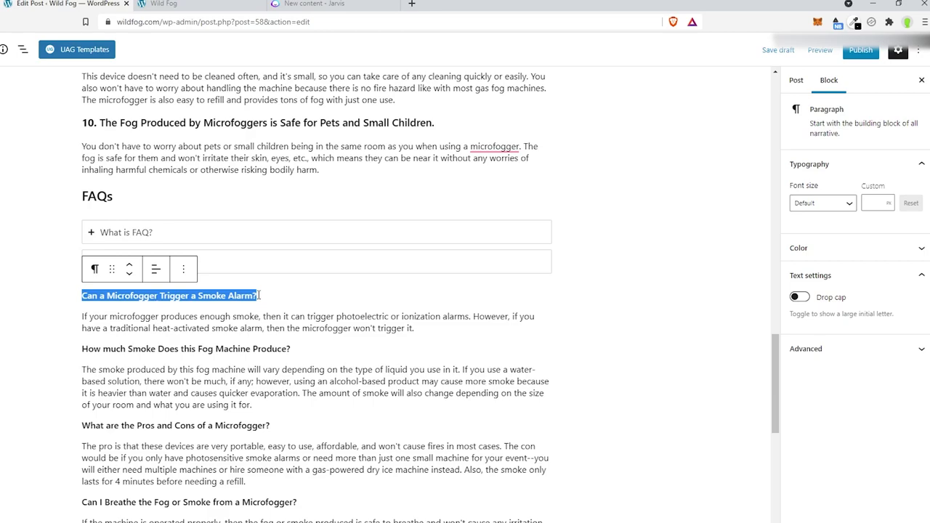
left_click(171, 234)
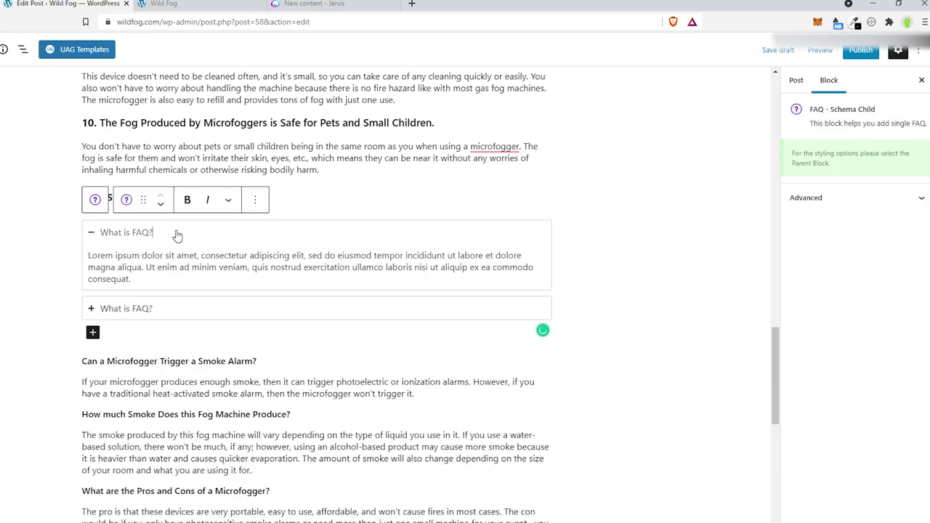
left_click_drag(165, 234, 100, 234)
key("ctrl+v")
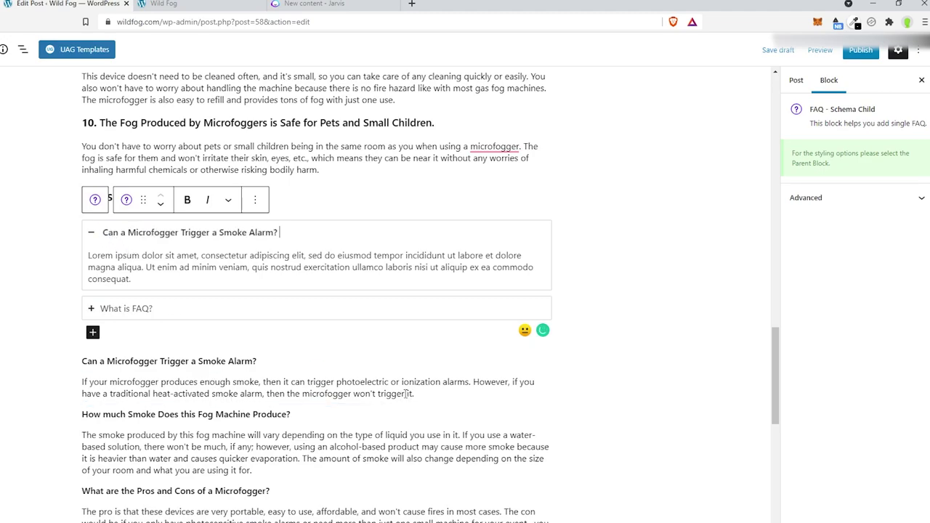
Step: Try to replace the first FAQ item's placeholder answer with the paragraph about triggering smoke alarms
left_click(320, 389)
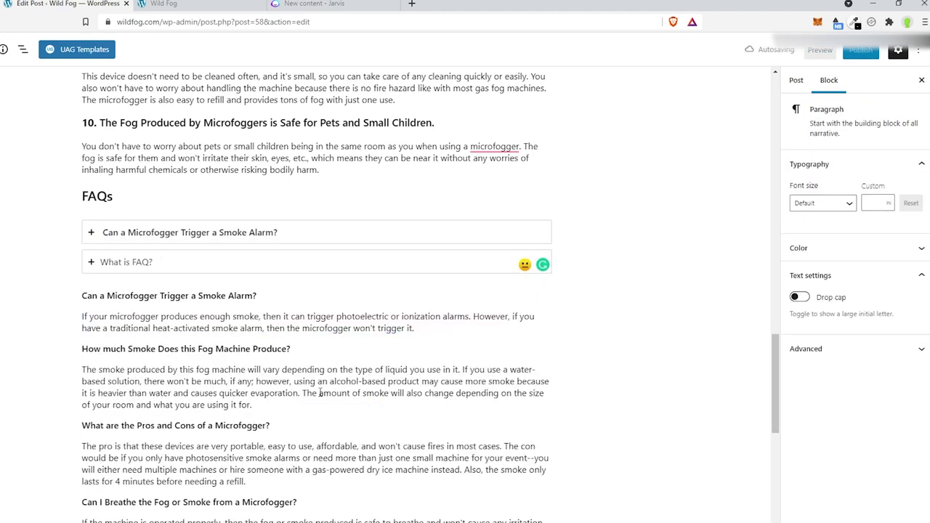
left_click_drag(421, 329, 132, 308)
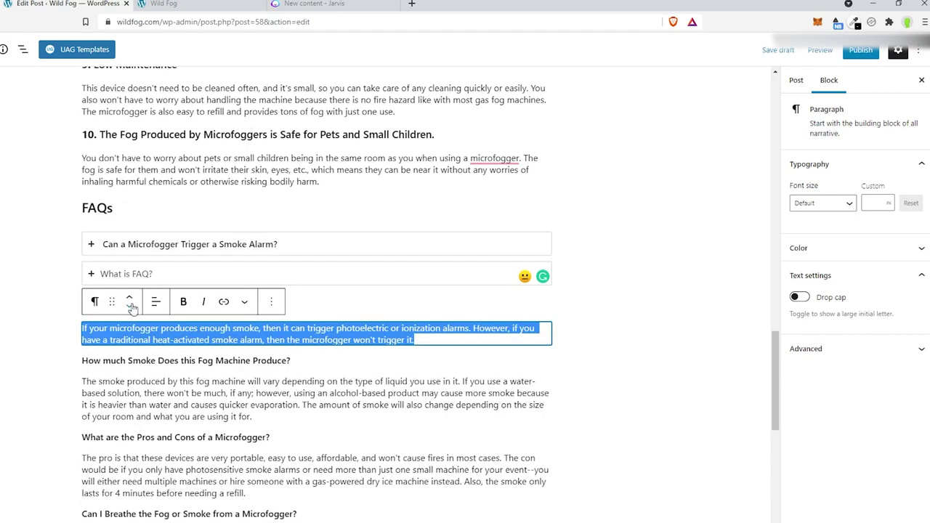
left_click(91, 245)
left_click_drag(136, 225, 86, 201)
type("have a traditional heat-activated smoke alarm, then the microfogger won't trigger it.")
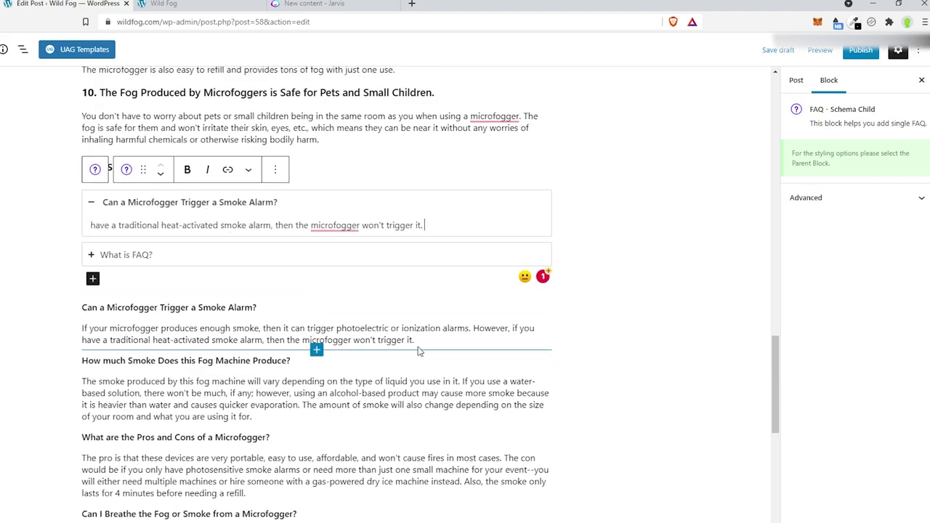
Step: Replace the first FAQ item's answer with the full paragraph starting "If your microfogger produces enough smoke"
left_click_drag(419, 340, 82, 329)
key("ctrl+c")
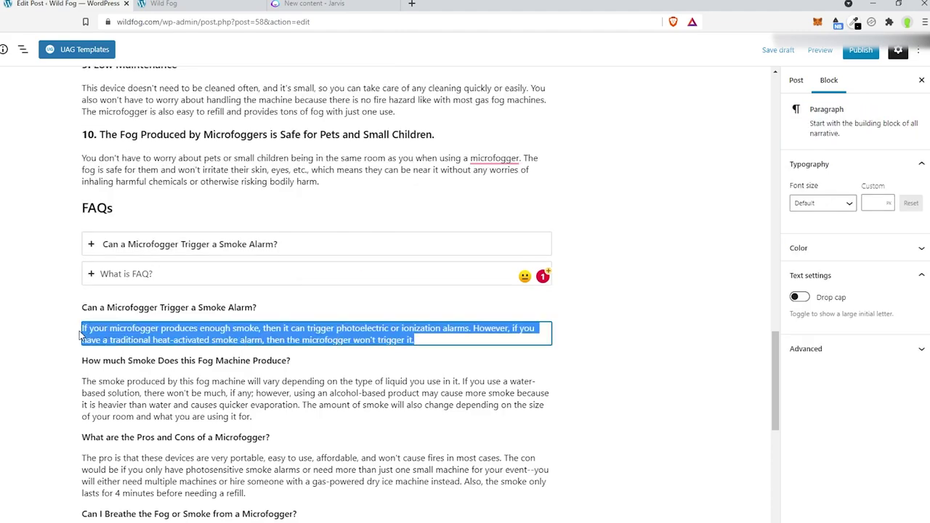
left_click(375, 255)
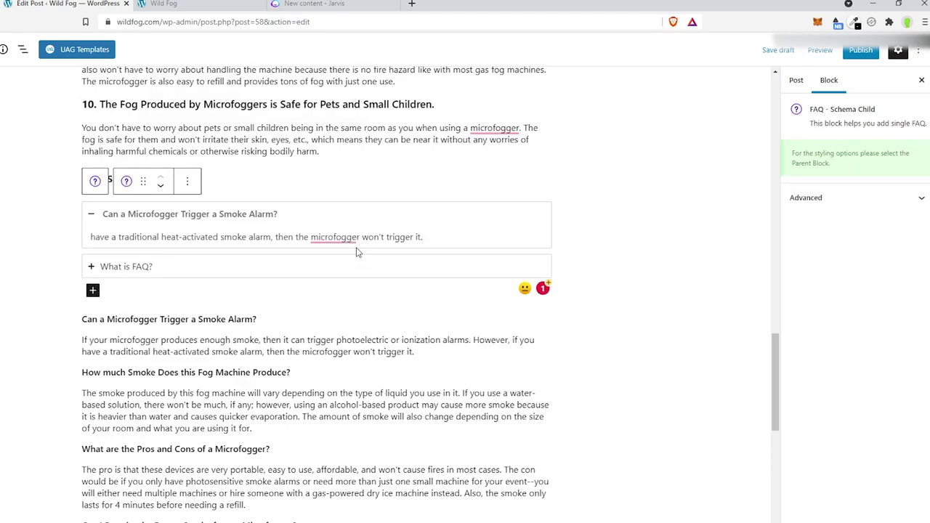
triple_click(317, 237)
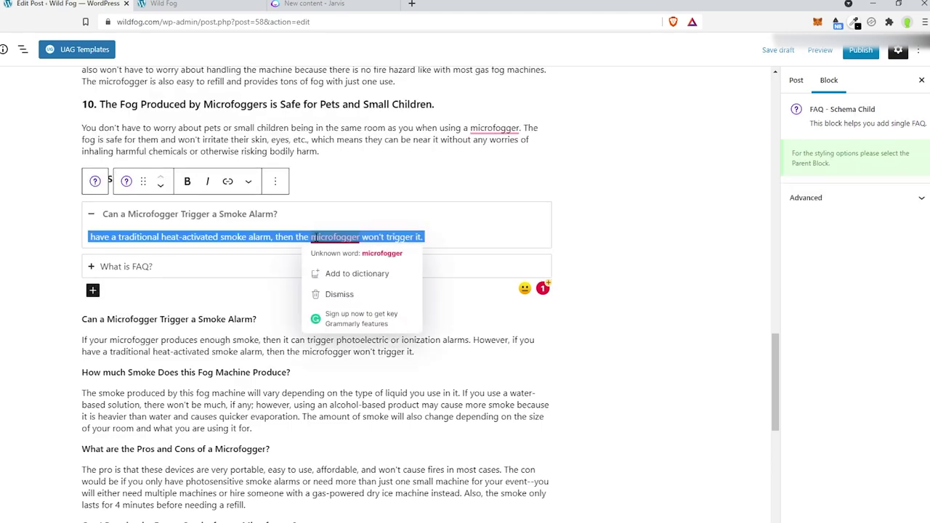
key("ctrl+v")
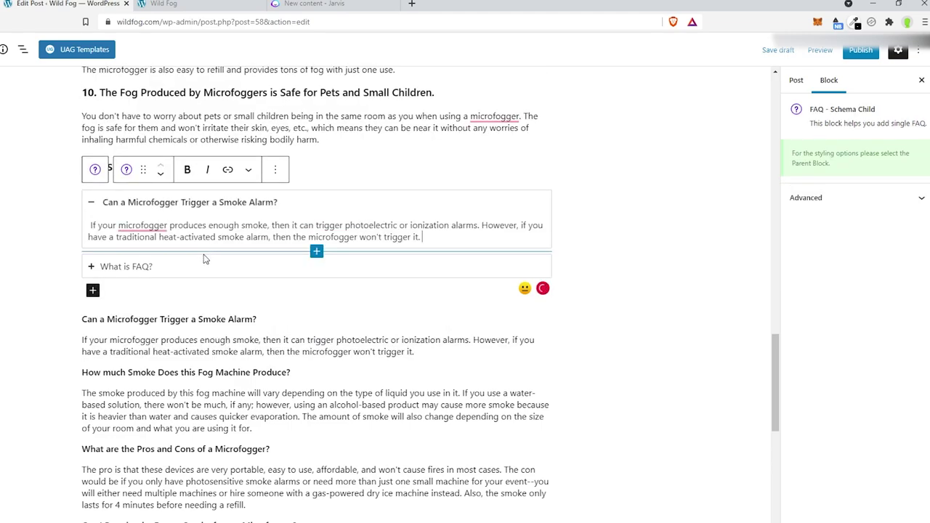
Step: Delete the original smoke alarm question and its answer paragraph below the FAQ block
left_click(83, 326)
triple_click(100, 267)
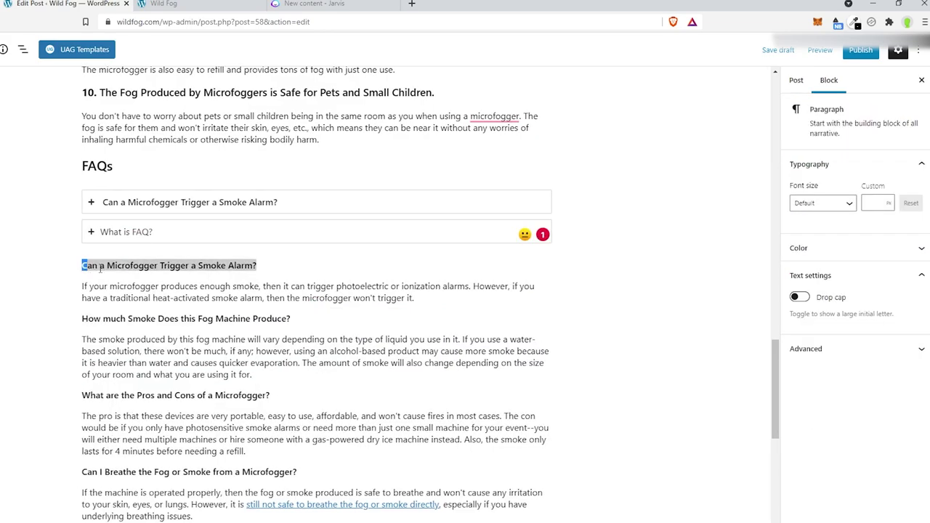
left_click_drag(100, 267, 427, 298)
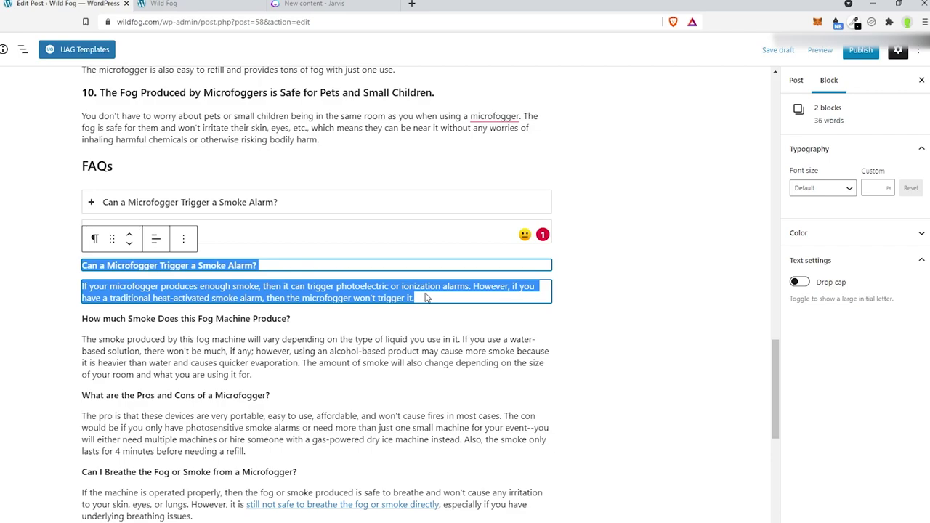
key("BackSpace")
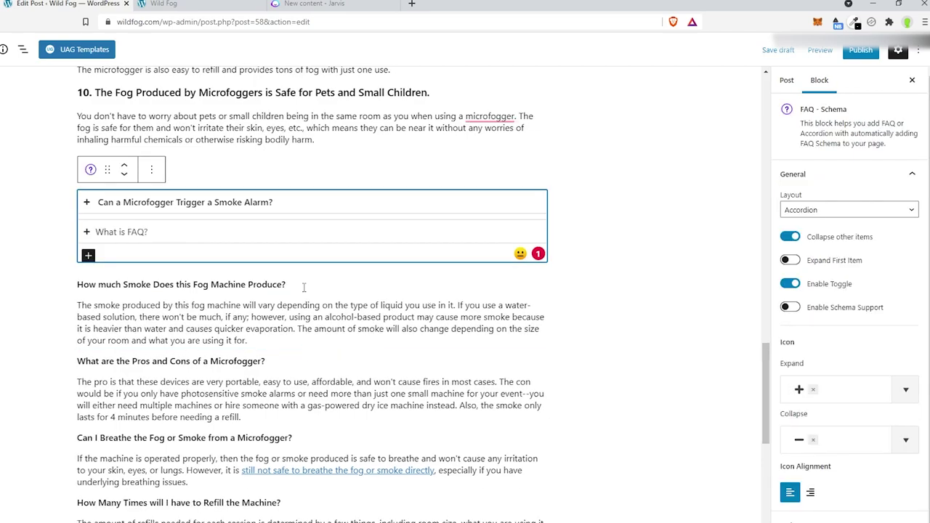
Step: Copy the question "How much Smoke Does this Fog Machine Produce?" over the placeholder question of the second FAQ item
left_click(174, 287)
triple_click(158, 265)
key("ctrl+c")
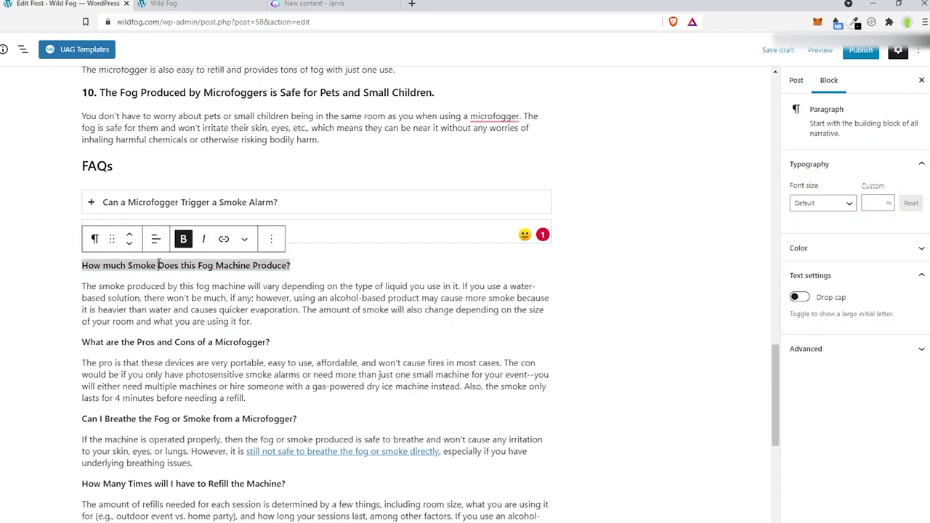
left_click(312, 231)
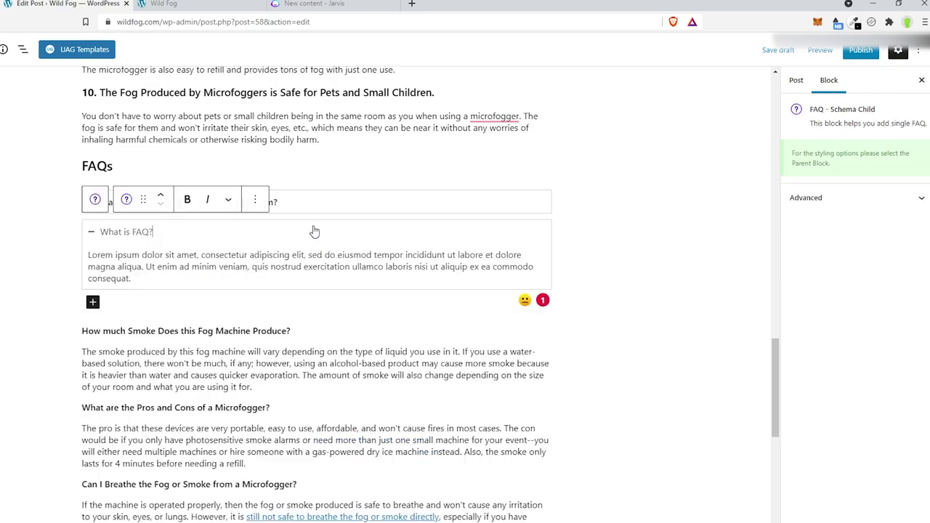
left_click_drag(154, 233, 105, 235)
key("ctrl+v")
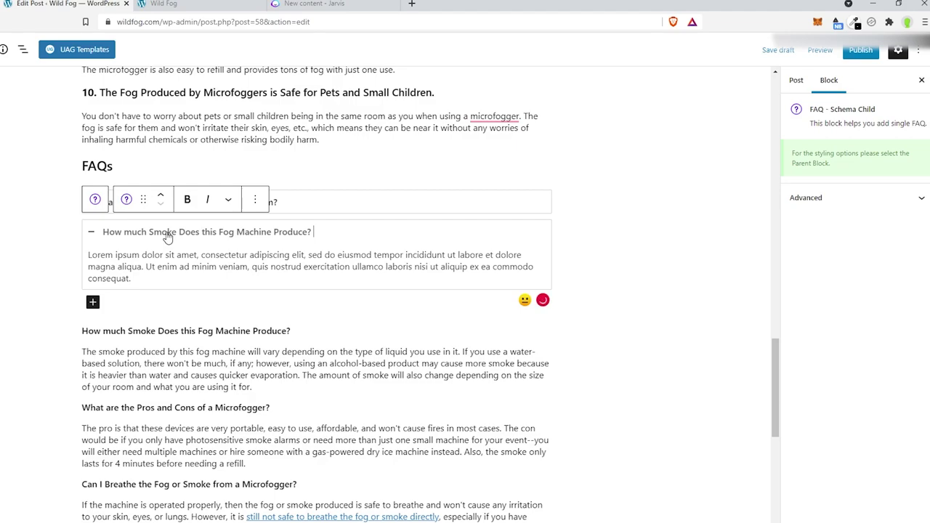
Step: Replace the second FAQ item's placeholder answer with the full paragraph starting "The smoke produced by this fog machine"
left_click(82, 351)
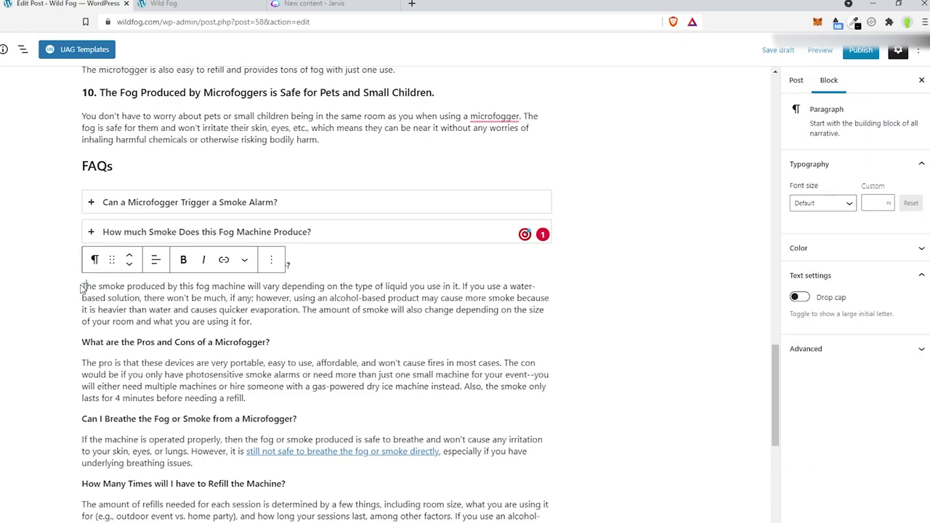
left_click_drag(83, 286, 253, 320)
key("ctrl+c")
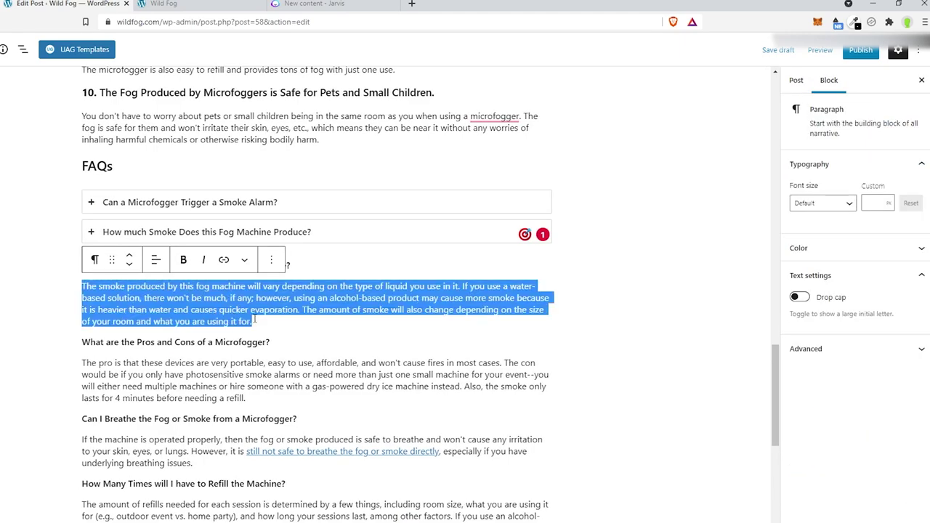
left_click(120, 234)
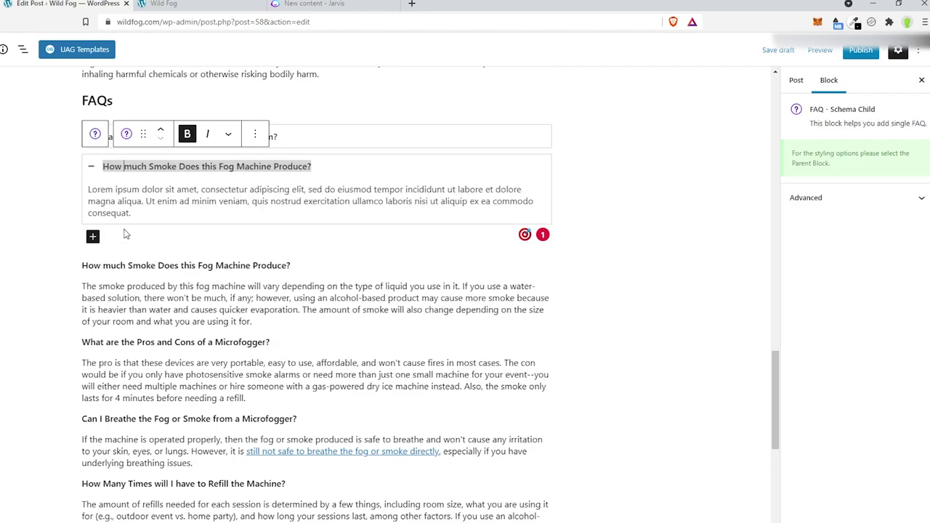
left_click_drag(145, 215, 87, 193)
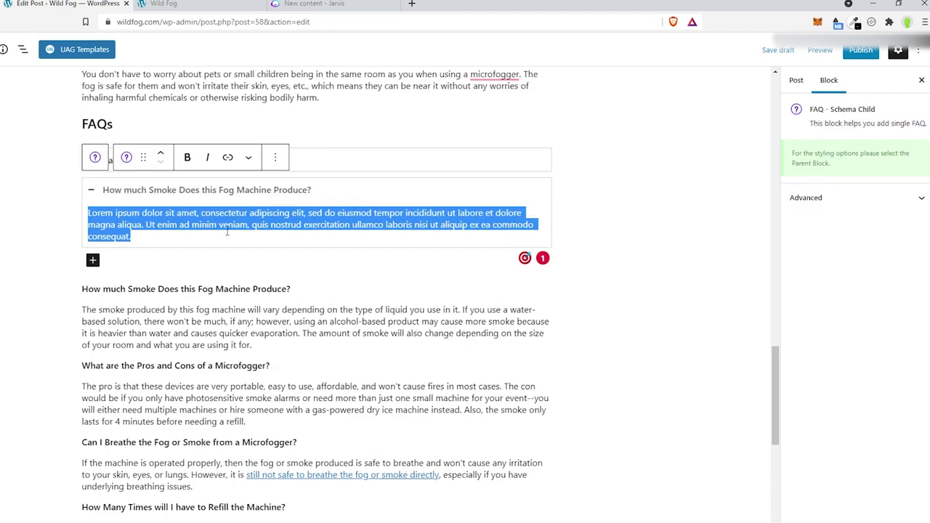
key("ctrl+v")
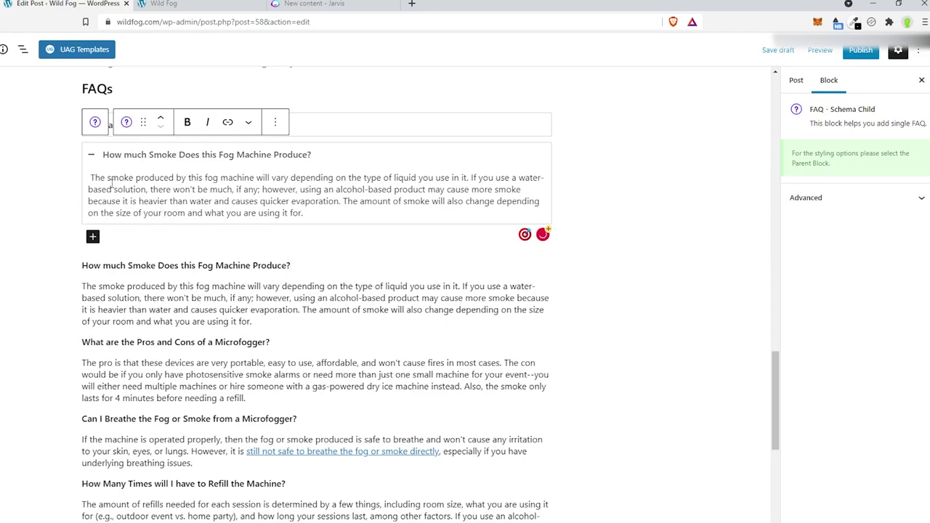
left_click(91, 160)
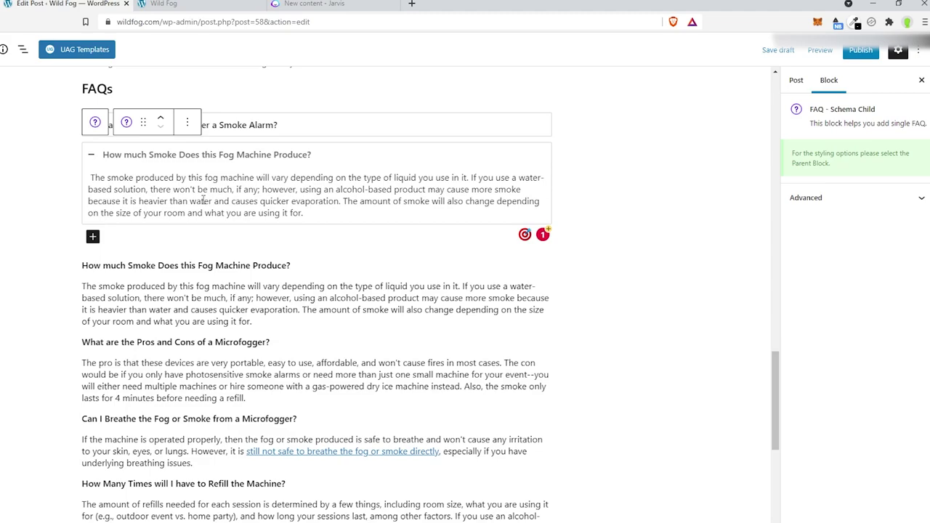
Step: Delete the original "How much Smoke Does this Fog Machine Produce?" paragraph and its answer below the FAQ block
triple_click(83, 266)
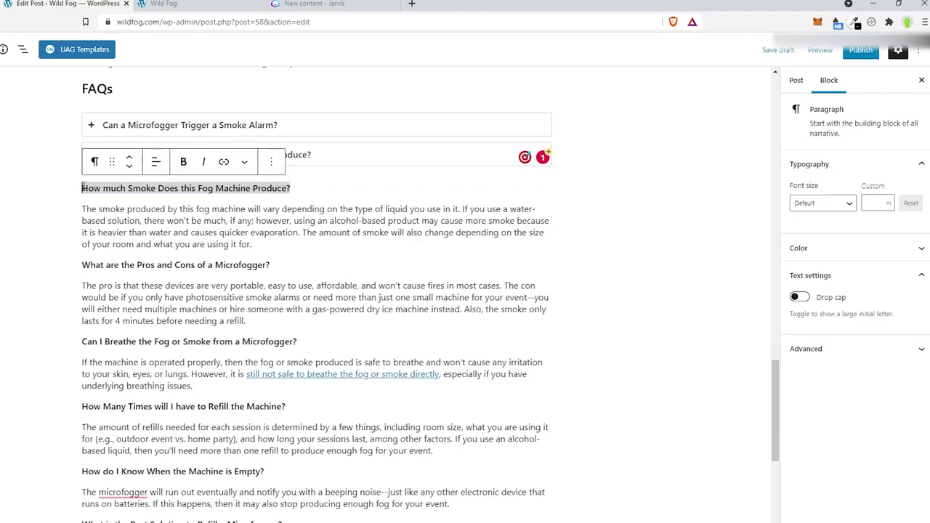
left_click_drag(82, 187, 304, 233)
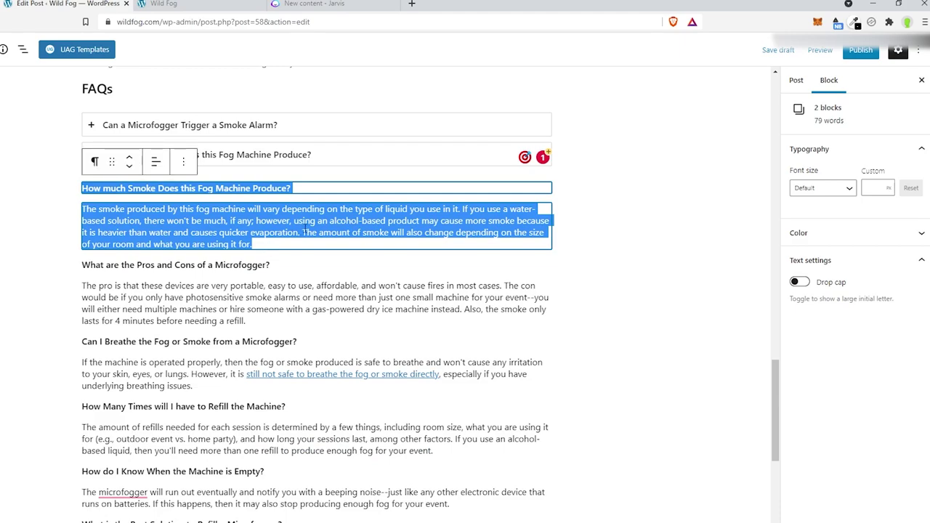
key("BackSpace")
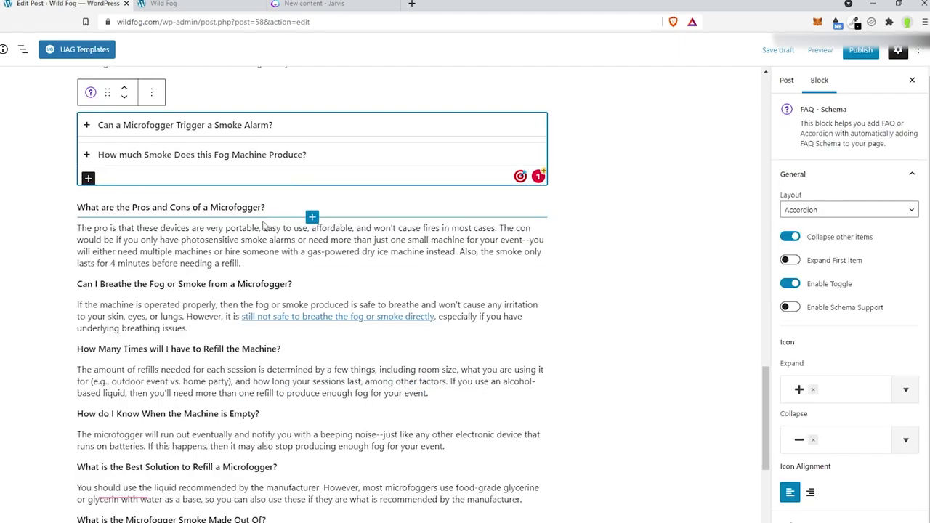
Step: Add a third FAQ item and copy "What are the Pros and Cons of a Microfogger?" in as its question
left_click(87, 179)
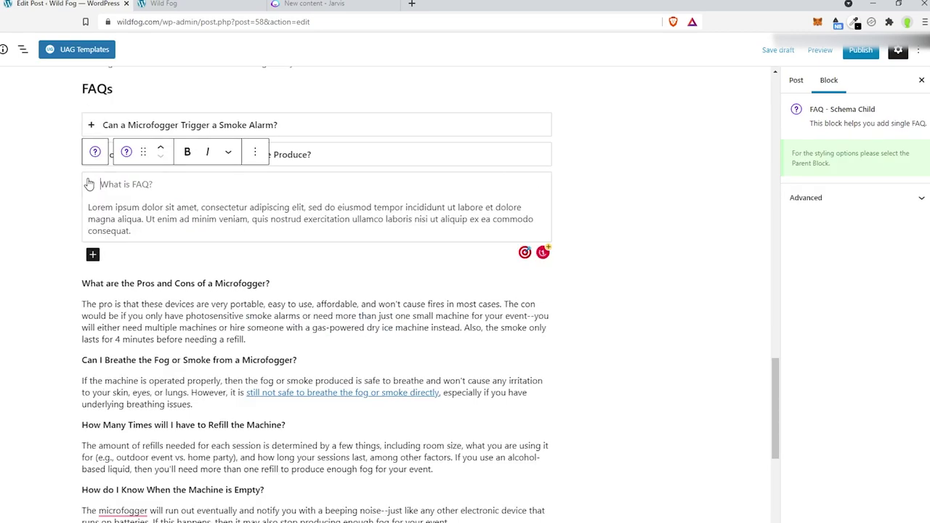
left_click(272, 286)
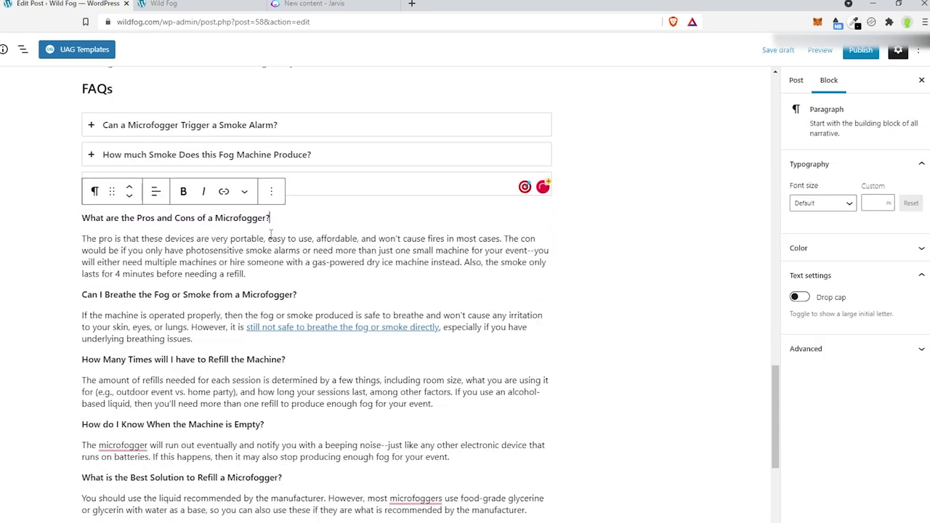
left_click_drag(270, 218, 82, 217)
key("ctrl+c")
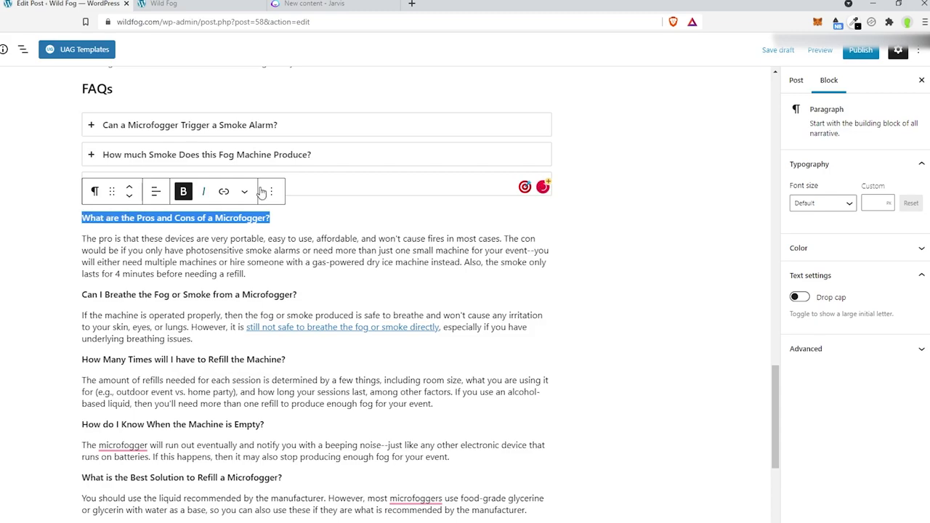
left_click(316, 181)
left_click_drag(154, 184, 100, 186)
key("ctrl+v")
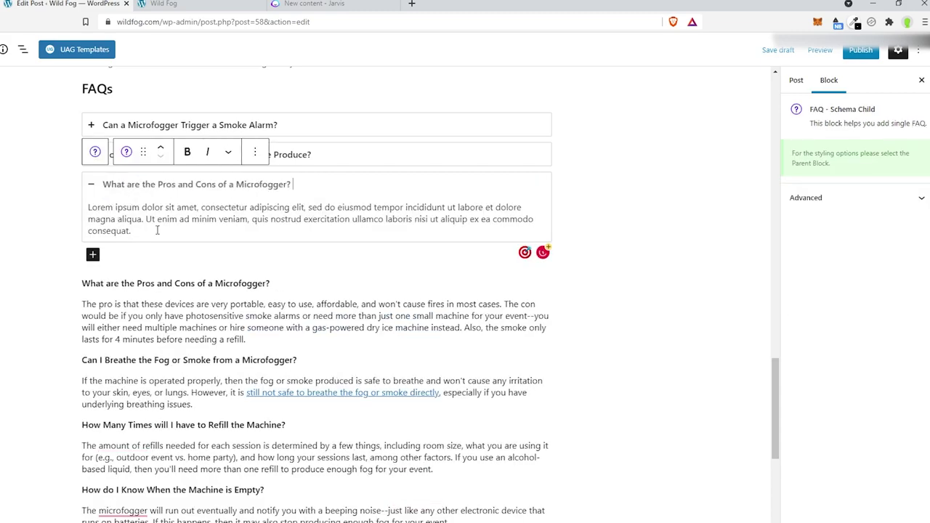
Step: Replace the third FAQ item's placeholder answer with the full paragraph starting "The pro is that these devices are very portable"
left_click(262, 344)
left_click_drag(247, 274, 83, 239)
key("ctrl+c")
scroll(84, 243, "up", 1)
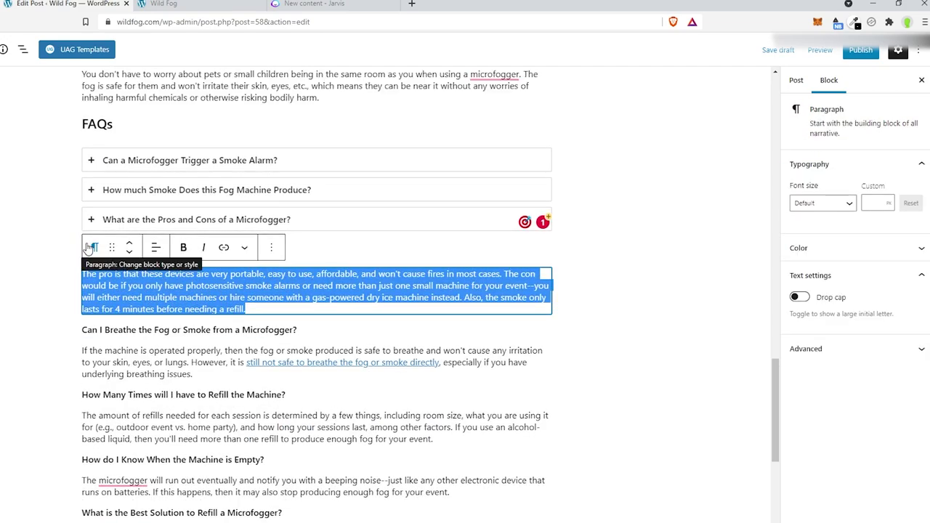
left_click(270, 219)
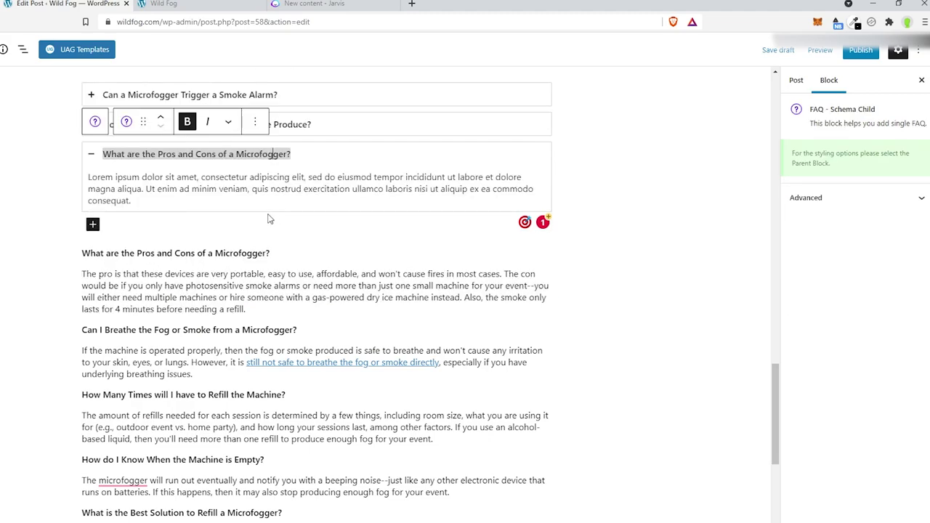
left_click(138, 205)
left_click_drag(142, 203, 85, 187)
key("ctrl+v")
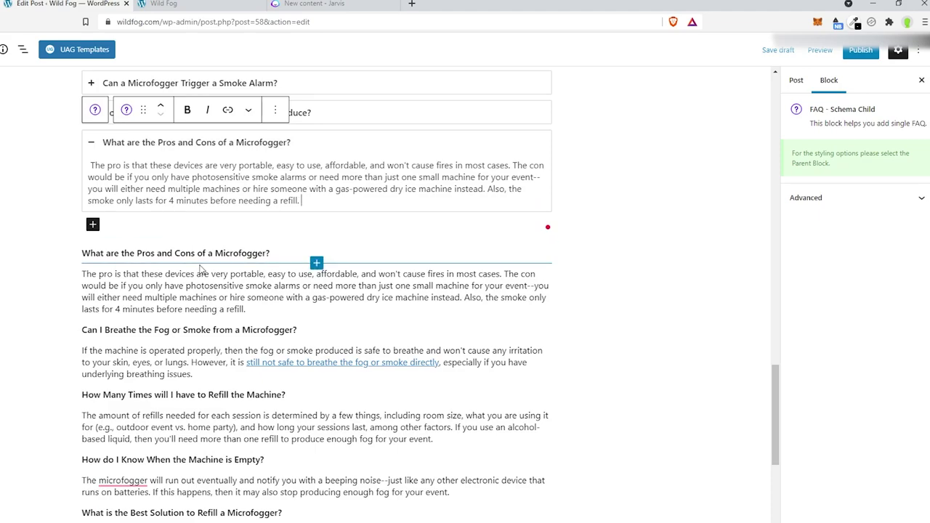
Step: Delete the original "What are the Pros and Cons of a Microfogger?" paragraph and its answer below the FAQ block
left_click(82, 253)
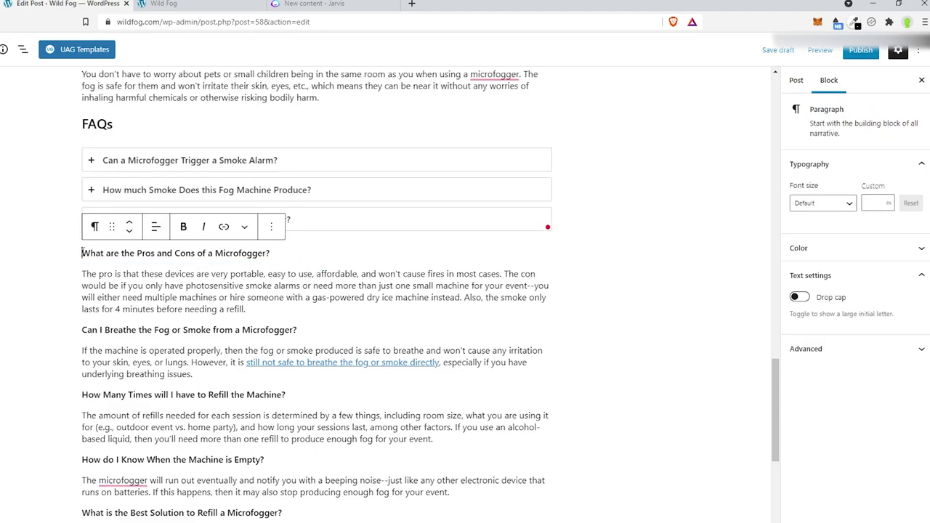
left_click_drag(82, 253, 287, 311)
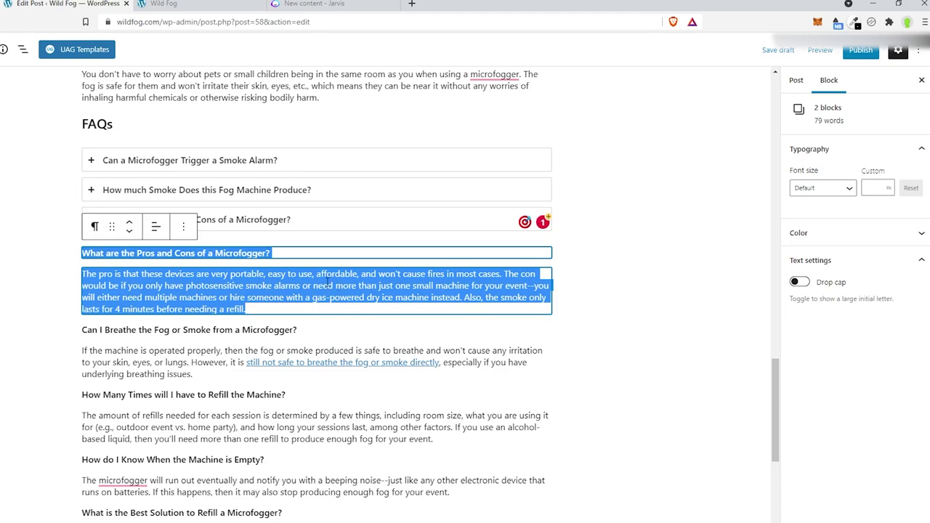
key("Delete")
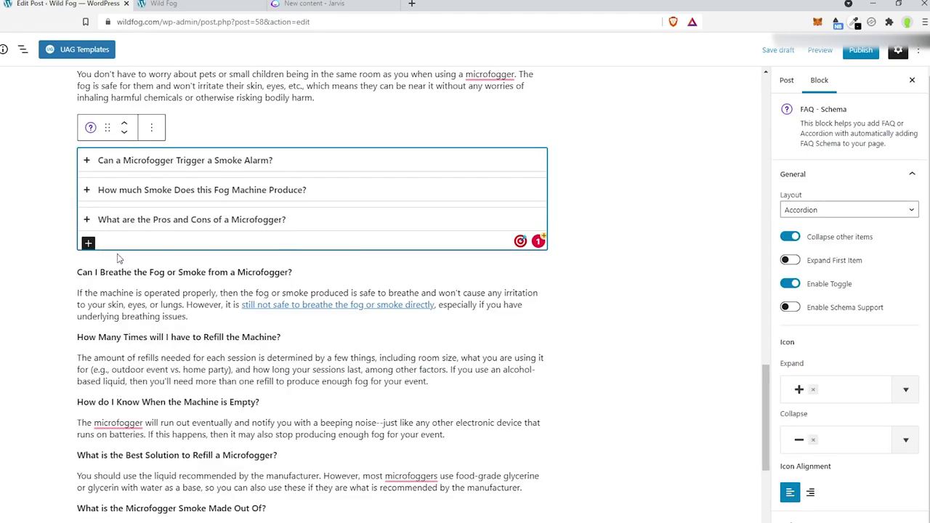
Step: Add a fourth FAQ item and copy "Can I Breathe the Fog or Smoke from a Microfogger?" in as its question
left_click(294, 272)
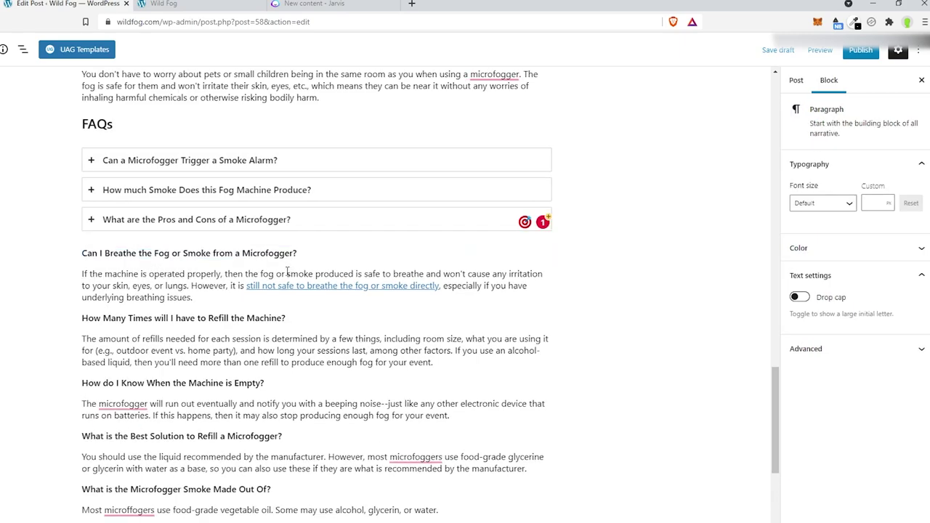
triple_click(295, 253)
key("ctrl+c")
left_click_drag(298, 253, 85, 253)
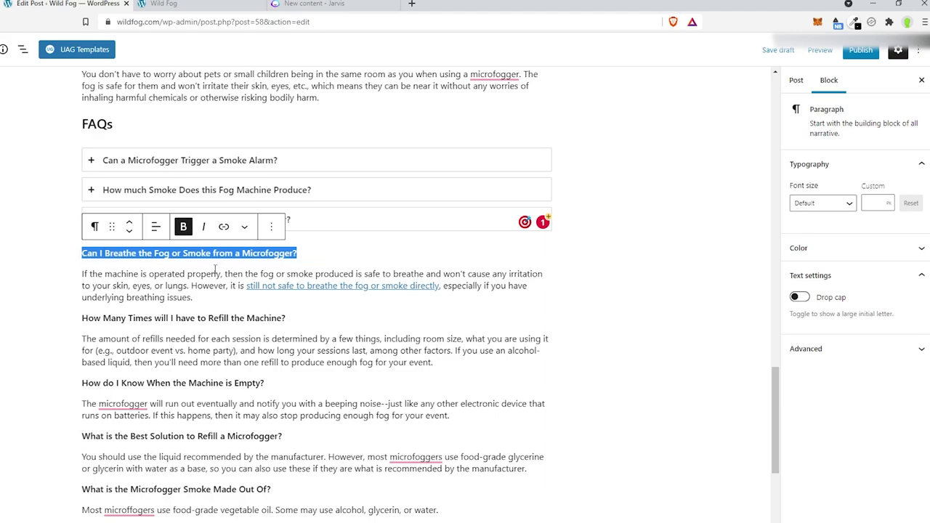
left_click(38, 239)
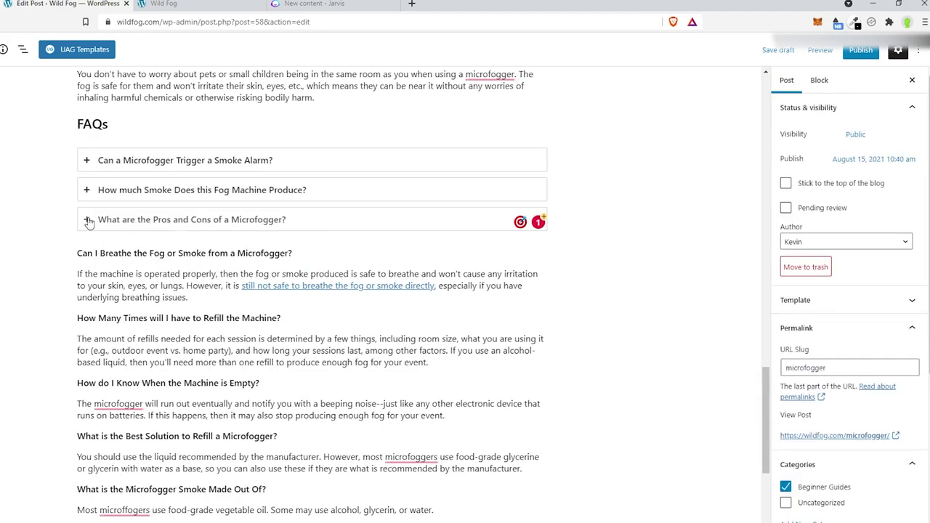
left_click(181, 220)
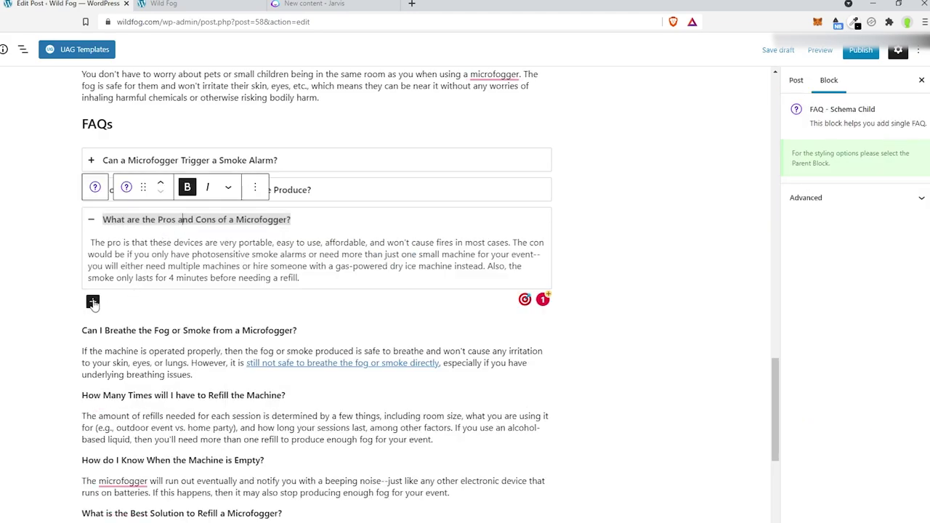
left_click(242, 238)
left_click(88, 244)
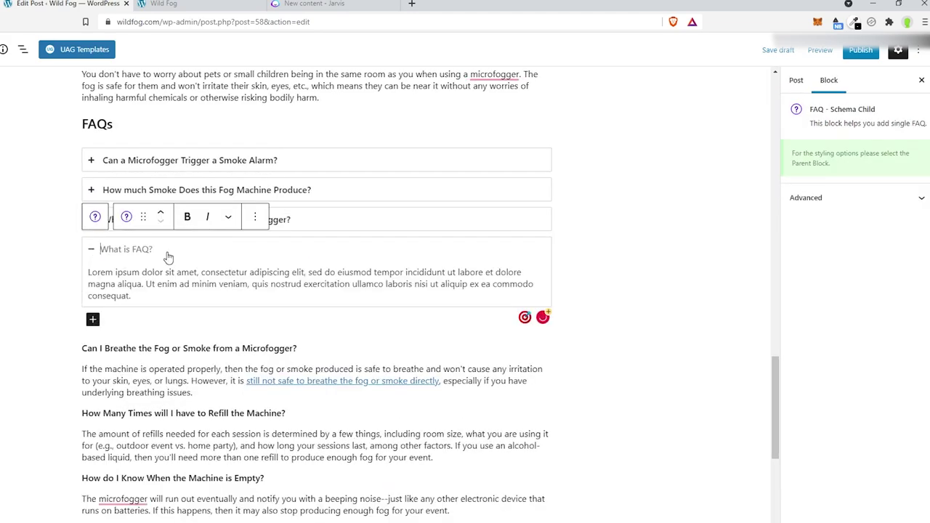
left_click_drag(167, 252, 104, 252)
key("ctrl+v")
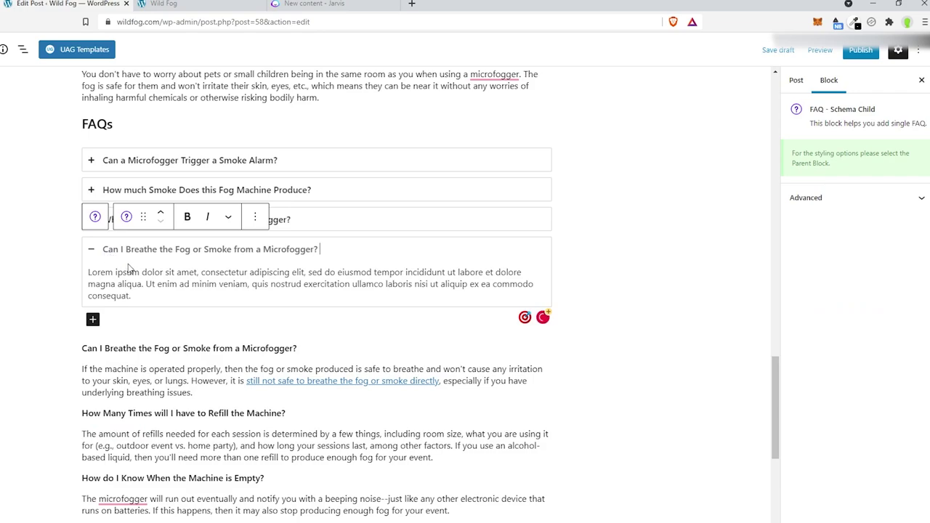
Step: Replace the fourth FAQ item's placeholder answer with the full linked paragraph starting "If the machine is operated properly"
left_click(82, 369)
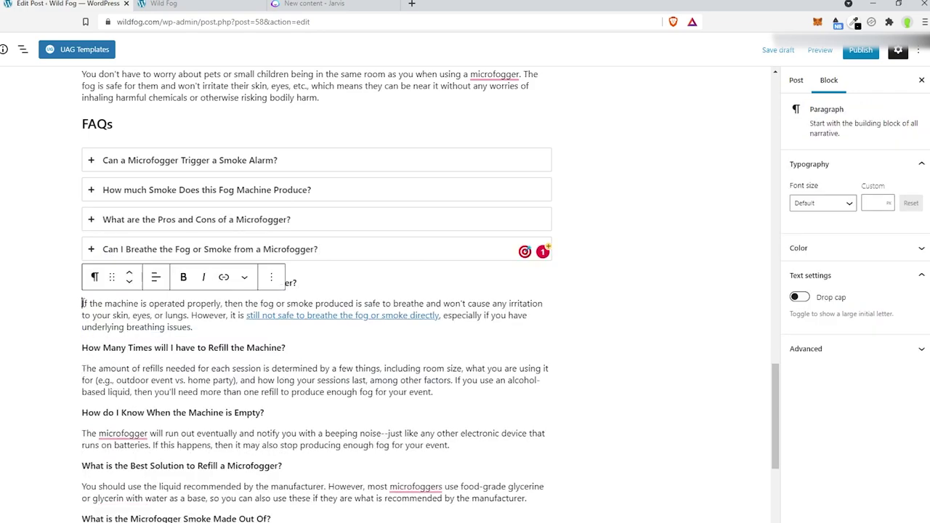
left_click_drag(82, 303, 197, 329)
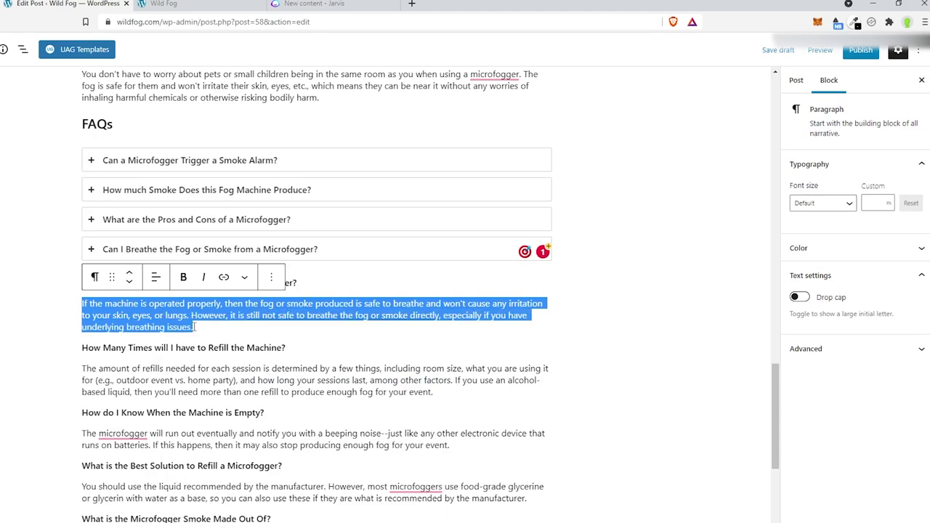
left_click(336, 279)
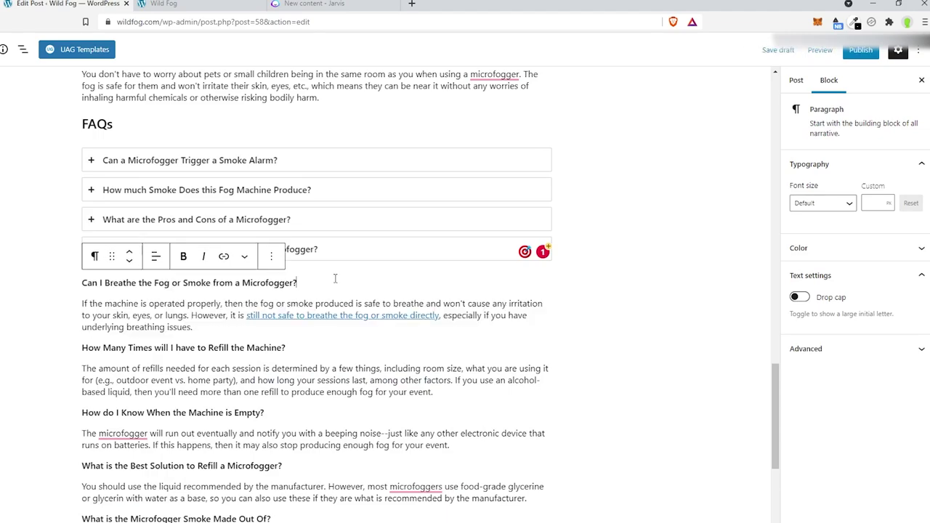
left_click(312, 221)
left_click(118, 238)
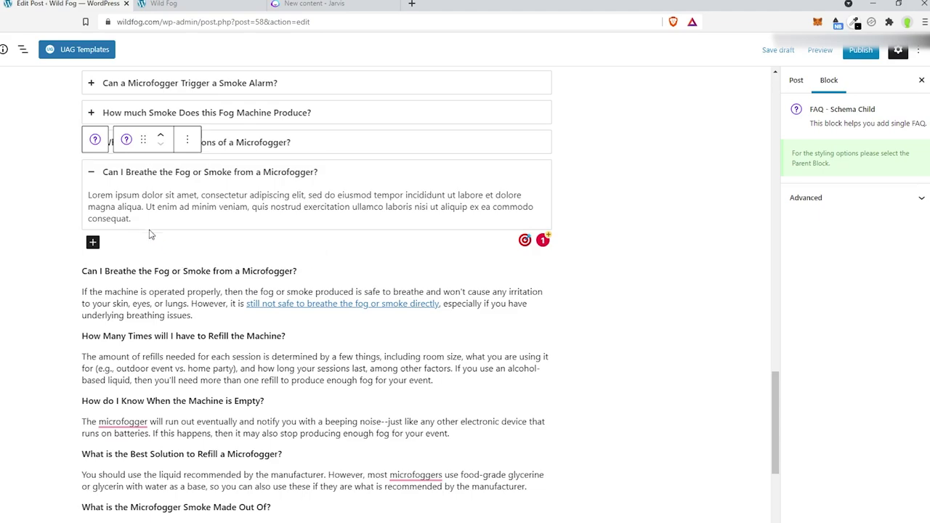
left_click(131, 219)
left_click_drag(131, 219, 87, 194)
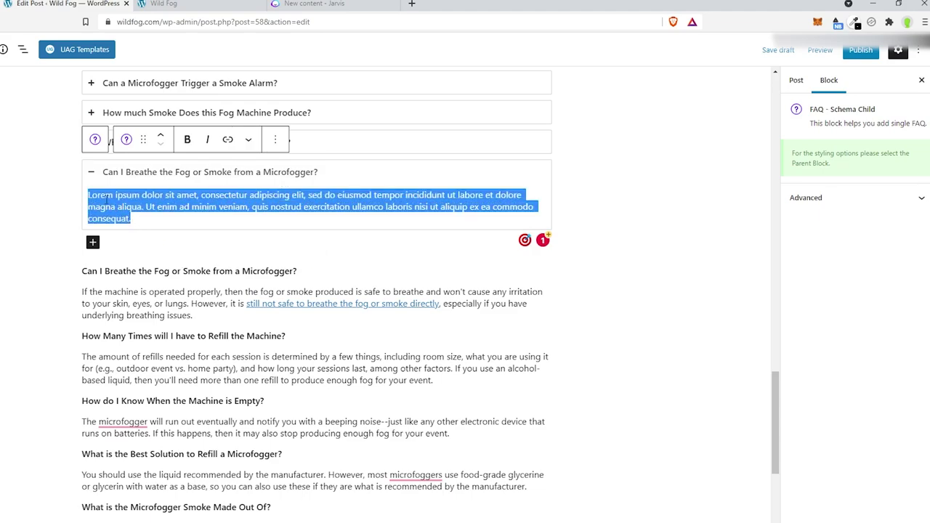
type("If the machine is operated properly, then the fog or smoke produced is safe to breathe and won't cause any irritation to your skin, eyes, or lungs. However, it is still not safe to breathe the fog or smoke directly, especially if you have underlying breathing issues.")
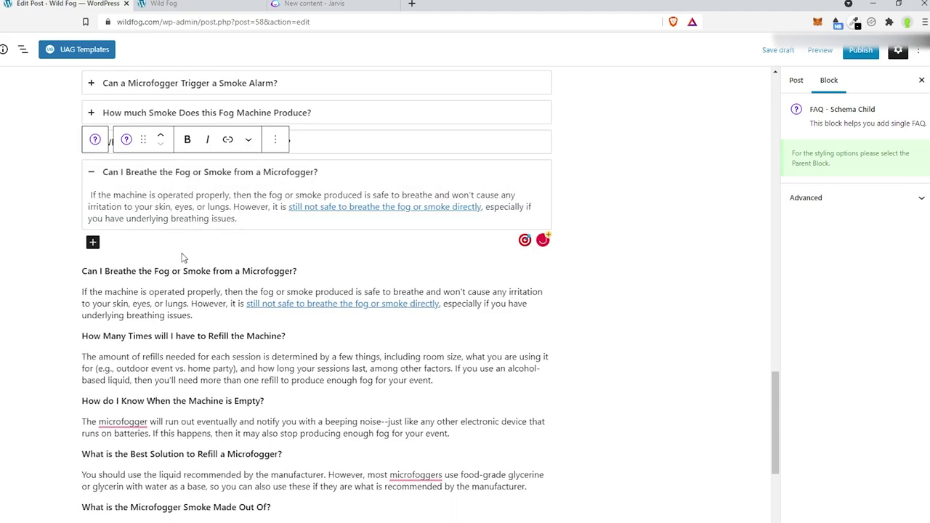
Step: Remove the original "Can I Breathe the Fog or Smoke from a Microfogger?" paragraph and its answer below the FAQ block
left_click(205, 320)
left_click_drag(204, 317, 80, 277)
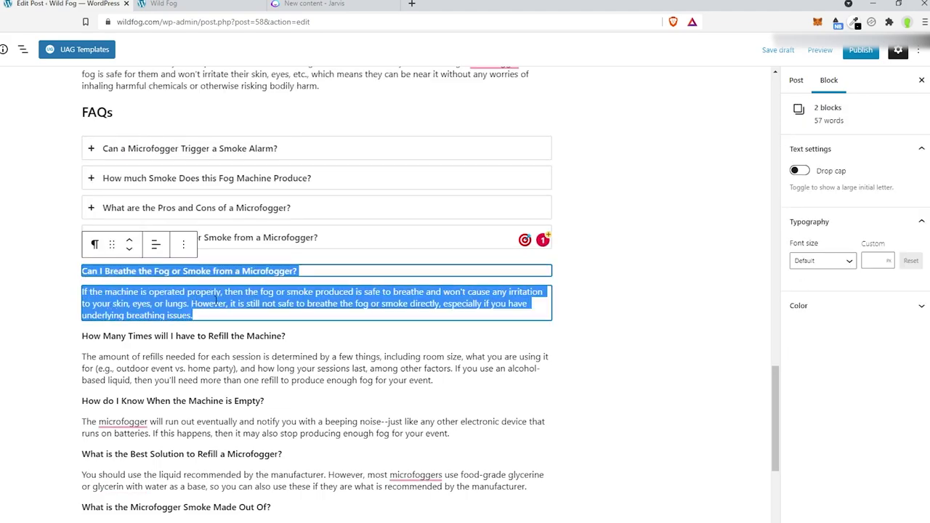
key("ctrl+x")
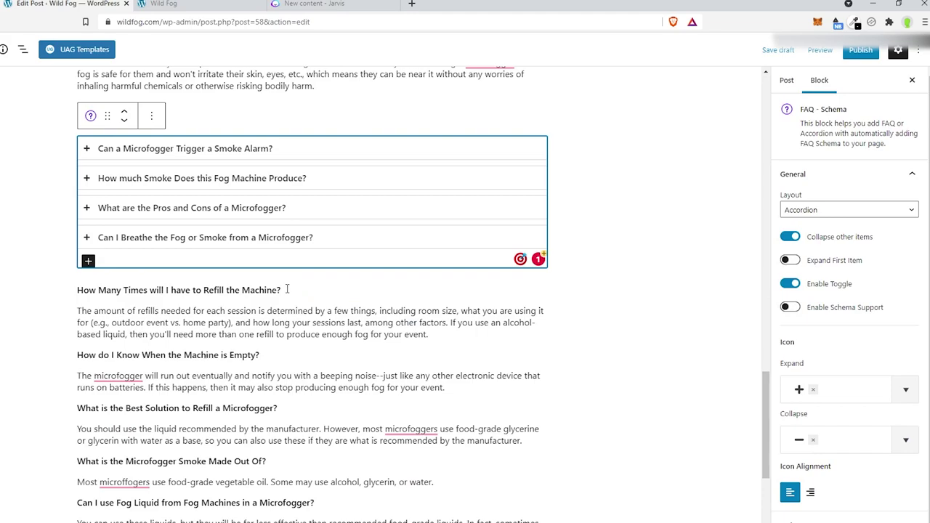
Step: Add a fifth FAQ item and copy "How Many Times will I have to Refill the Machine?" in as its question
left_click(285, 290)
left_click_drag(286, 271, 83, 273)
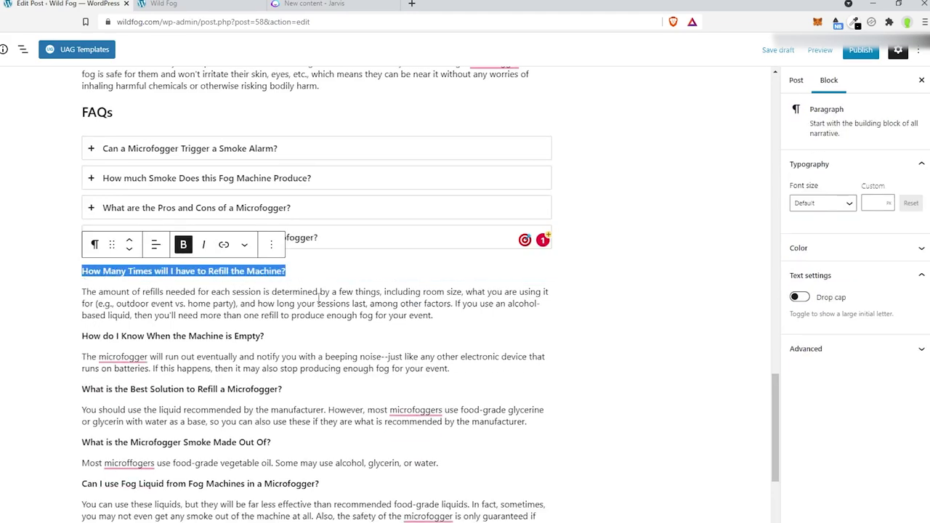
key("BackSpace")
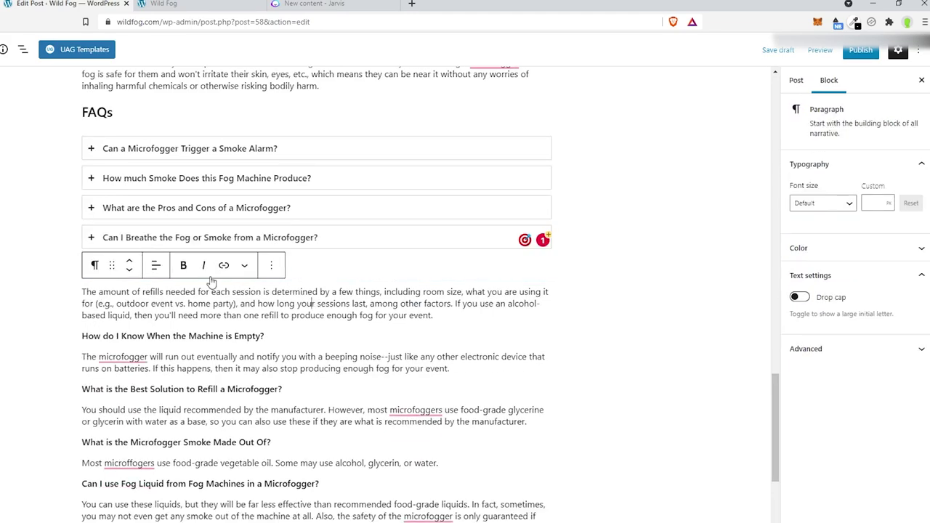
key("ctrl+z")
left_click(309, 180)
left_click(98, 189)
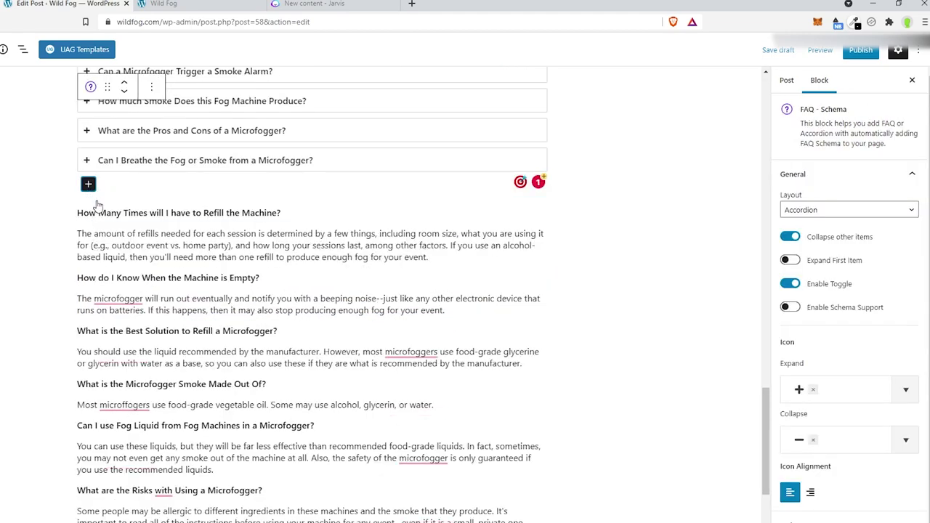
left_click(88, 184)
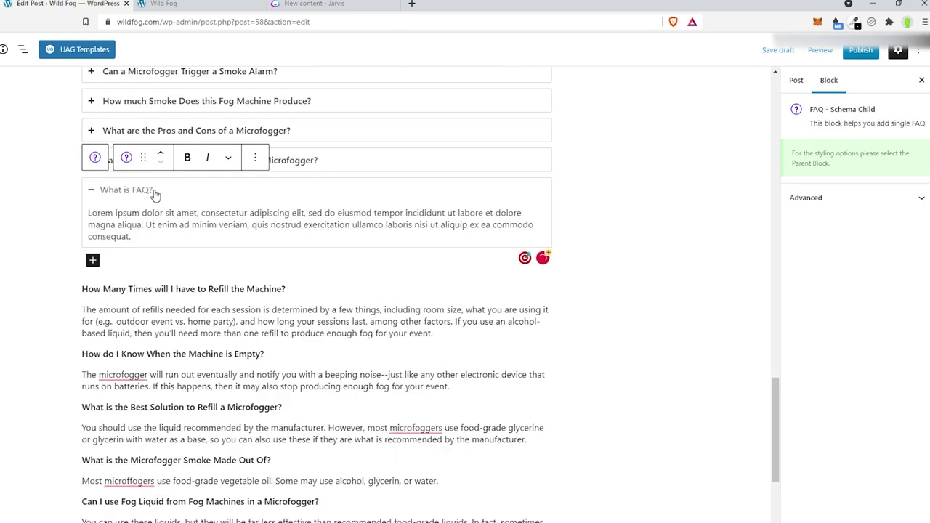
left_click_drag(155, 192, 99, 191)
key("ctrl+v")
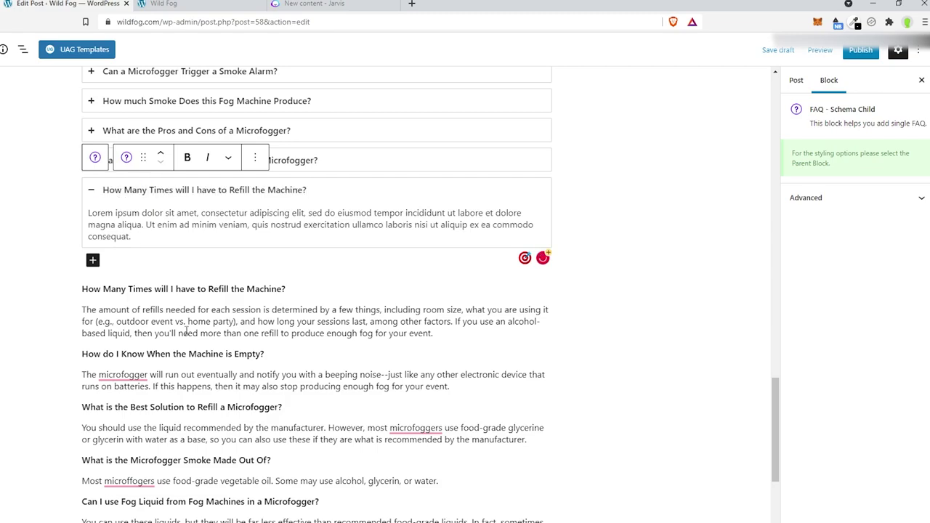
Step: Try to copy the original refill answer over the fifth FAQ item's placeholder text
left_click(434, 333)
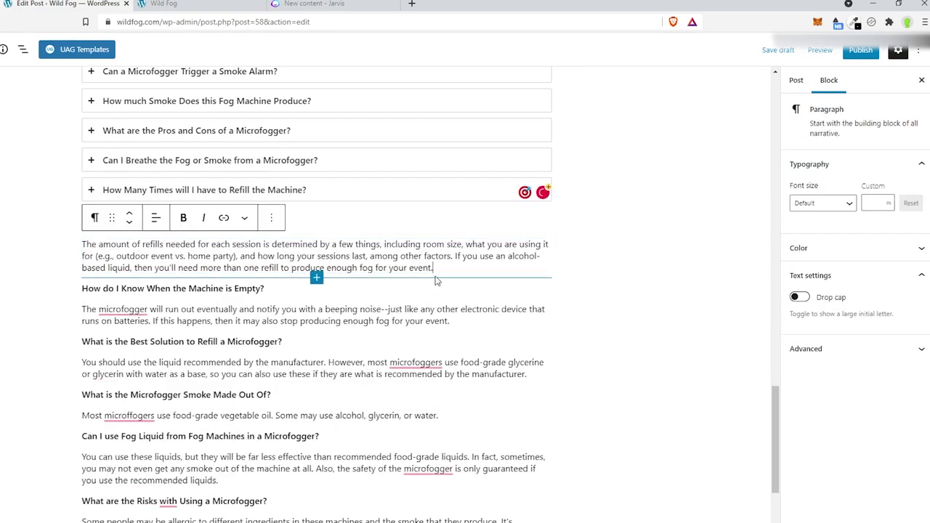
left_click_drag(433, 267, 82, 246)
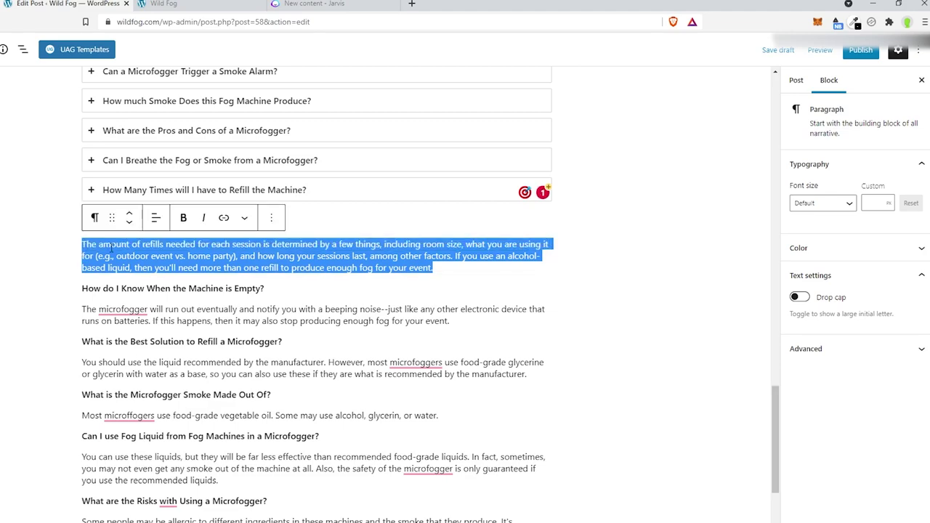
scroll(302, 218, "up", 1)
left_click(302, 218)
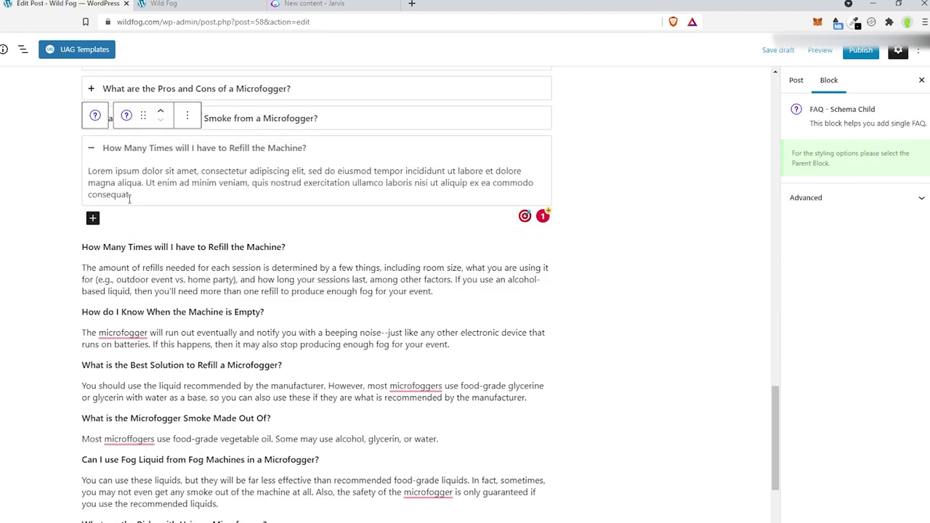
left_click_drag(134, 194, 96, 171)
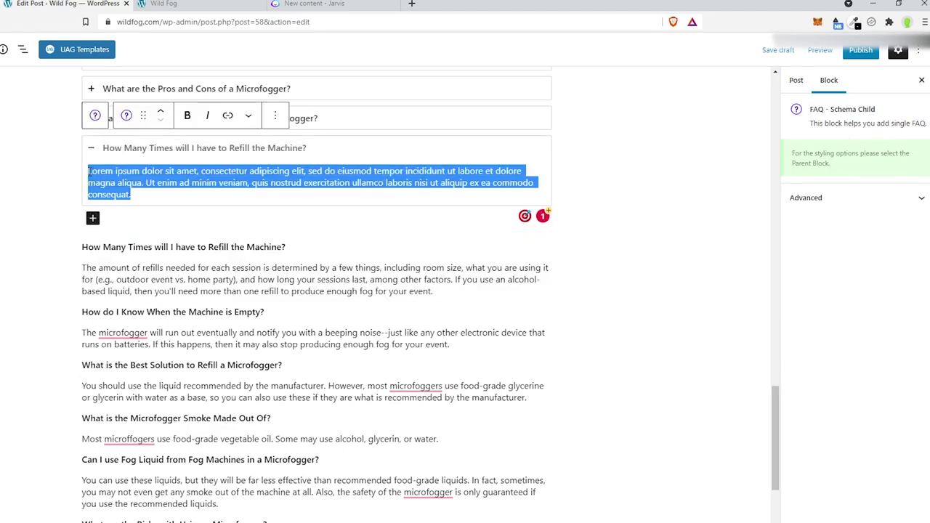
key("ctrl+v")
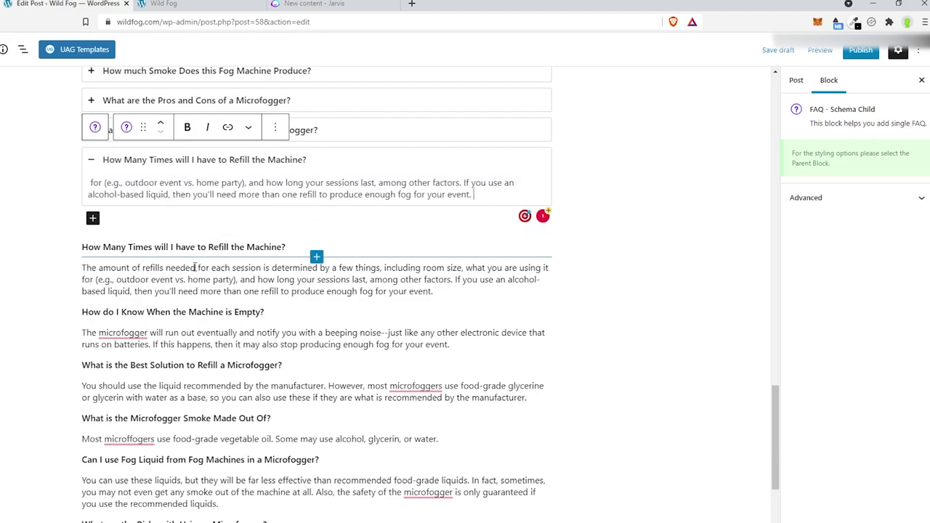
Step: Replace the fifth FAQ item's answer with the full paragraph starting "The amount of refills needed" and remove its leading space
left_click(83, 268)
left_click_drag(83, 268, 449, 291)
left_click(159, 214)
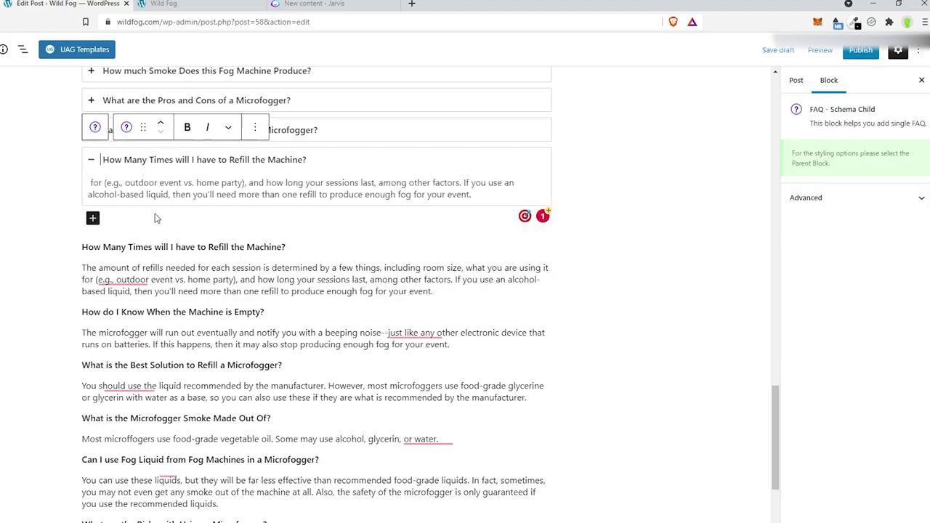
left_click_drag(477, 192, 85, 187)
left_click(279, 200)
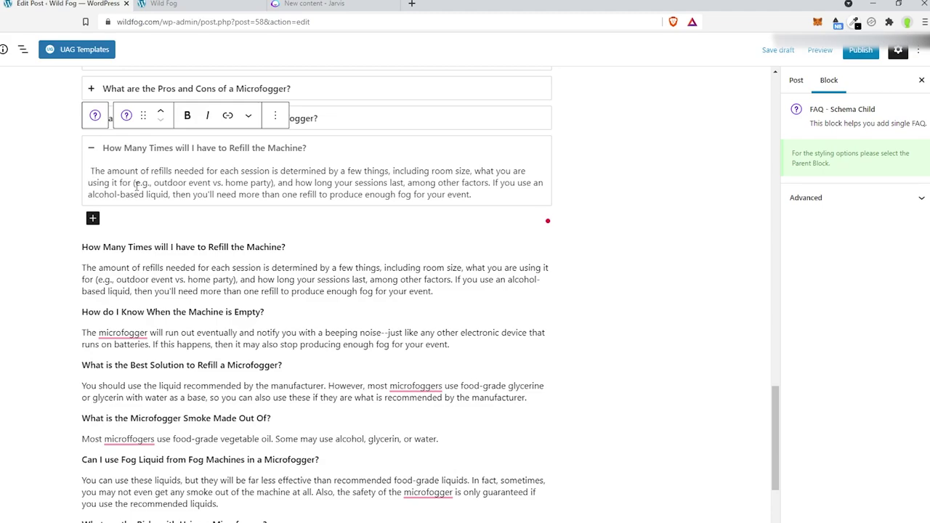
key("BackSpace")
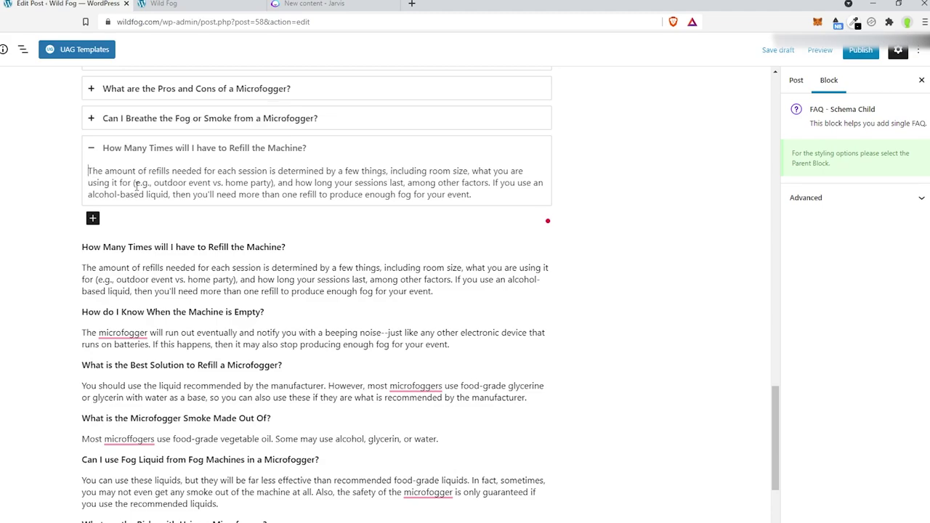
Step: Delete the original "How Many Times will I have to Refill the Machine?" paragraph and its answer below the FAQ block
left_click(83, 248)
left_click_drag(82, 248, 458, 292)
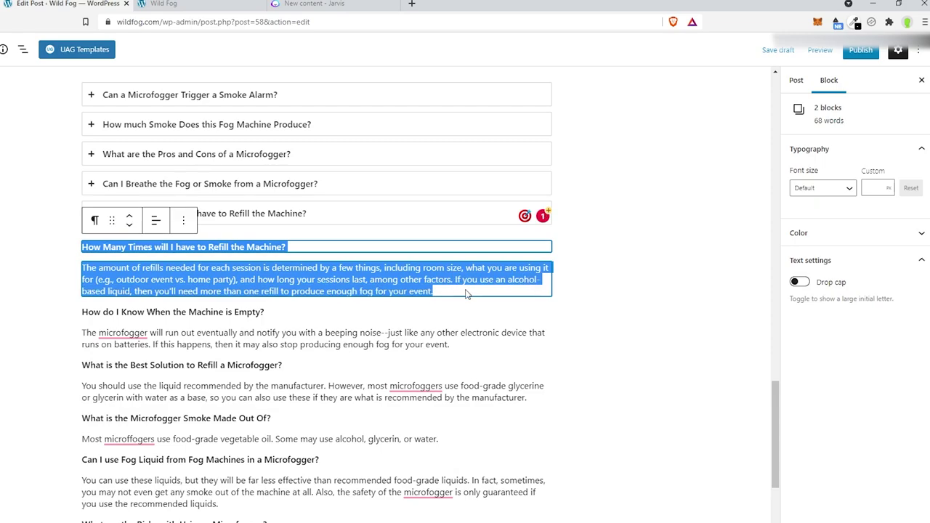
key("BackSpace")
Step: Set the post's visibility to Private, confirming private publication, and open the post in a new browser tab
left_click(787, 80)
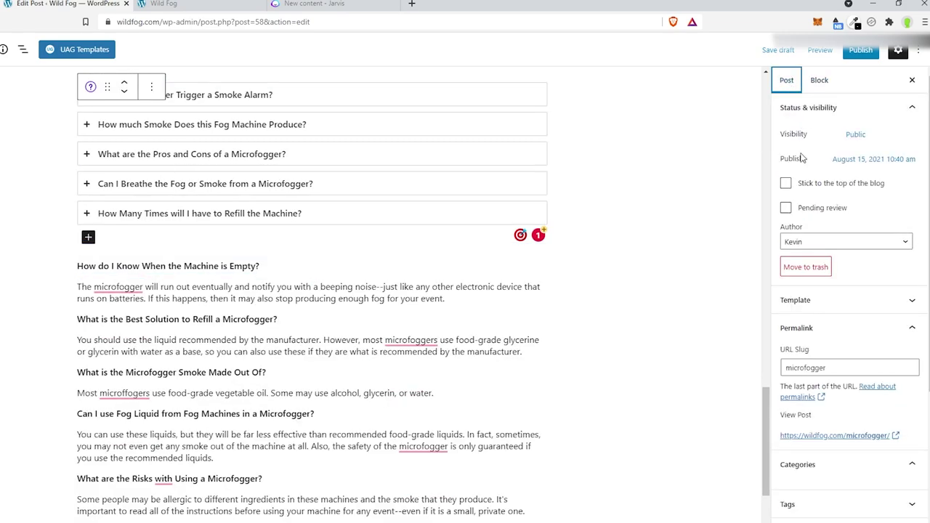
left_click(856, 134)
left_click(740, 212)
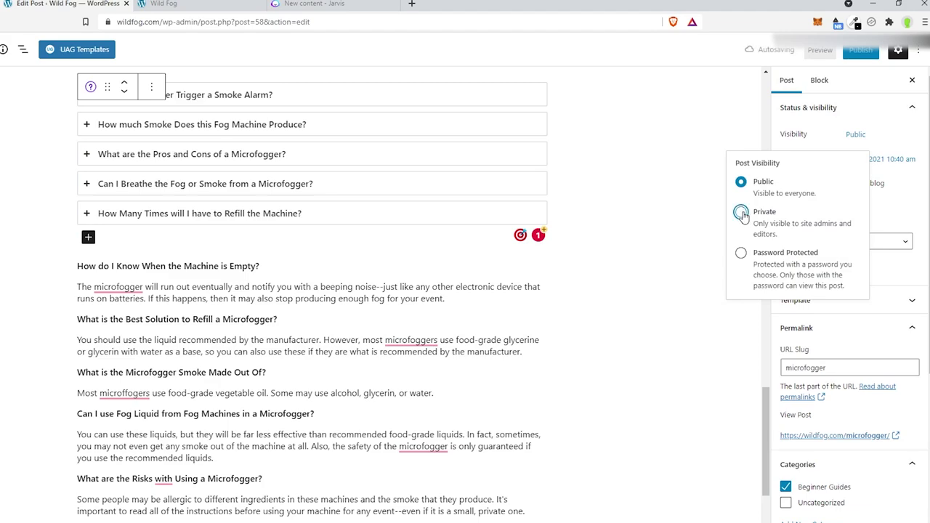
left_click(455, 85)
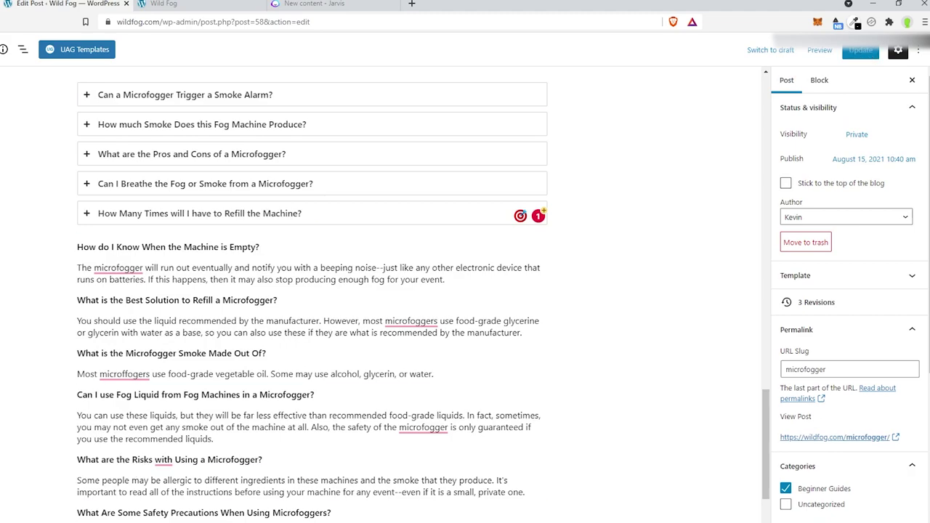
right_click(4, 520)
left_click(44, 443)
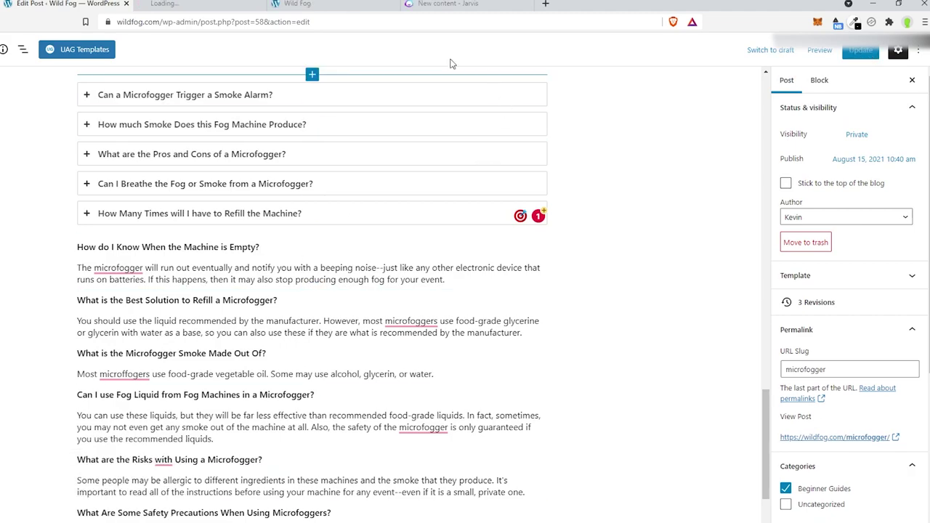
Step: Review the live microfogger article from its title and table of contents through the first numbered reason headings
left_click(192, 3)
scroll(497, 247, "down", 2)
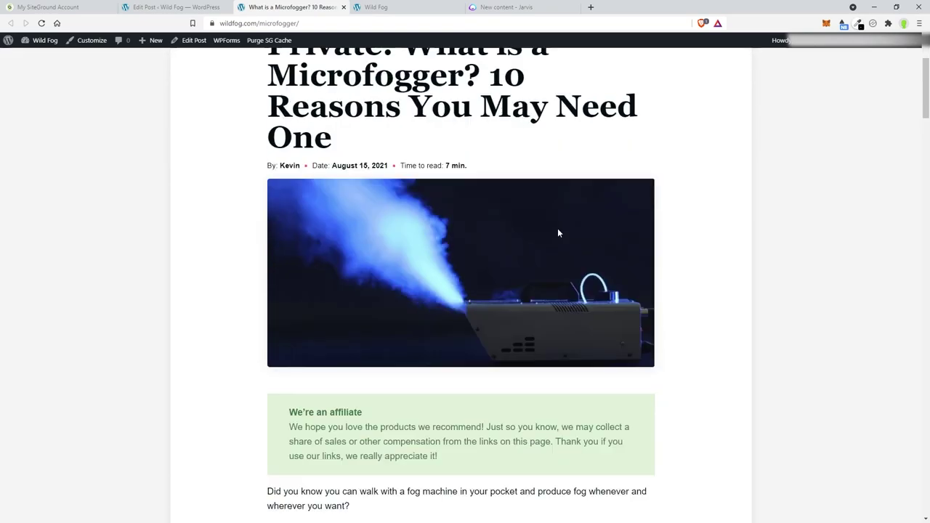
scroll(558, 232, "down", 6)
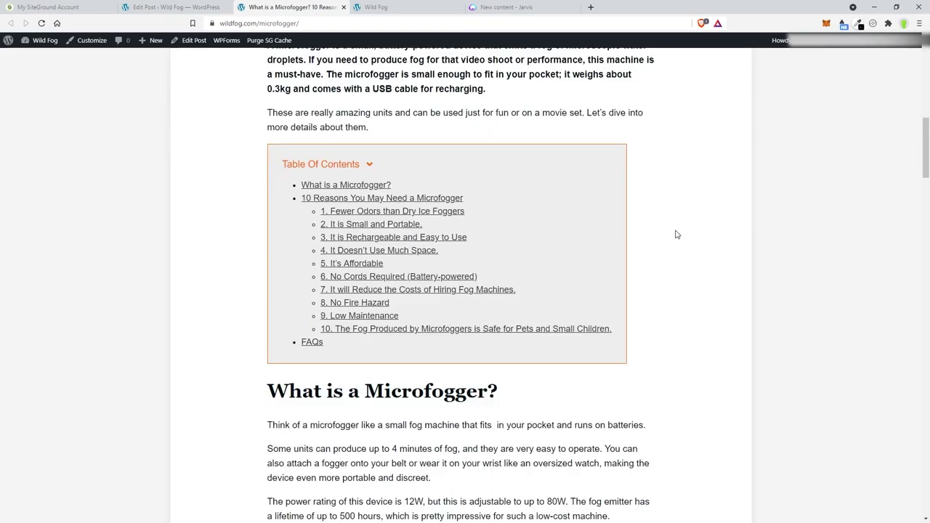
scroll(672, 234, "down", 1)
scroll(669, 234, "up", 1)
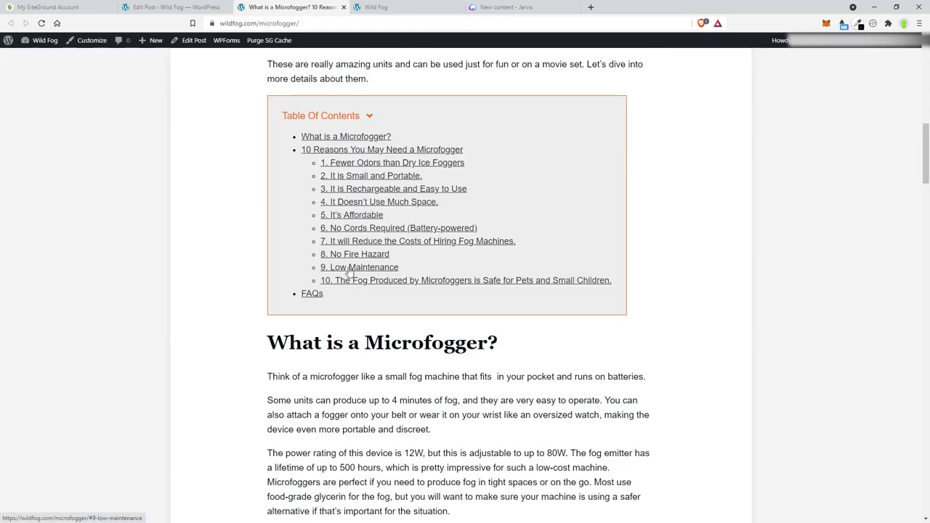
scroll(664, 317, "down", 4)
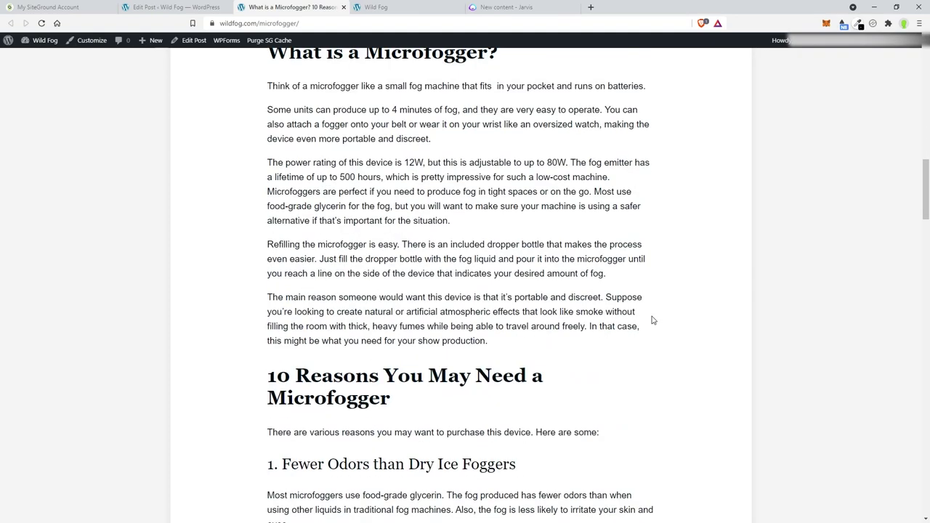
scroll(647, 318, "down", 5)
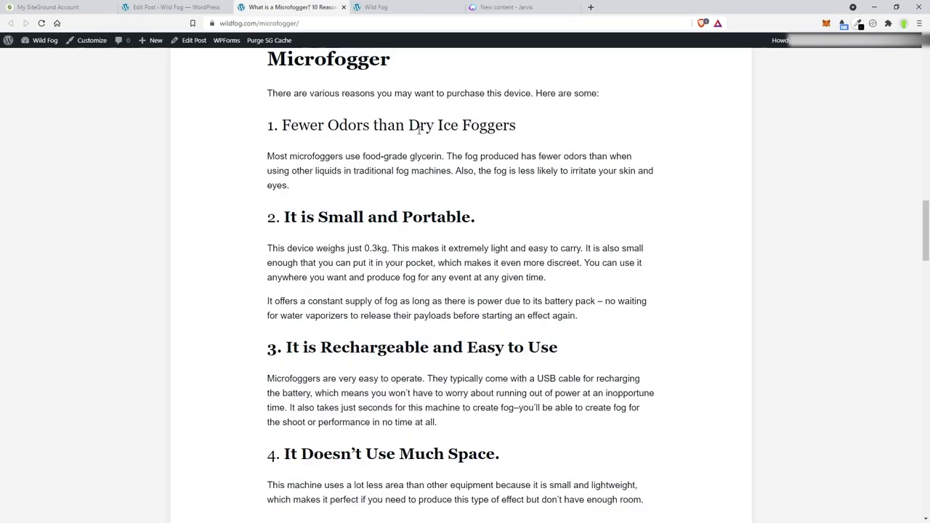
double_click(420, 130)
left_click(420, 130)
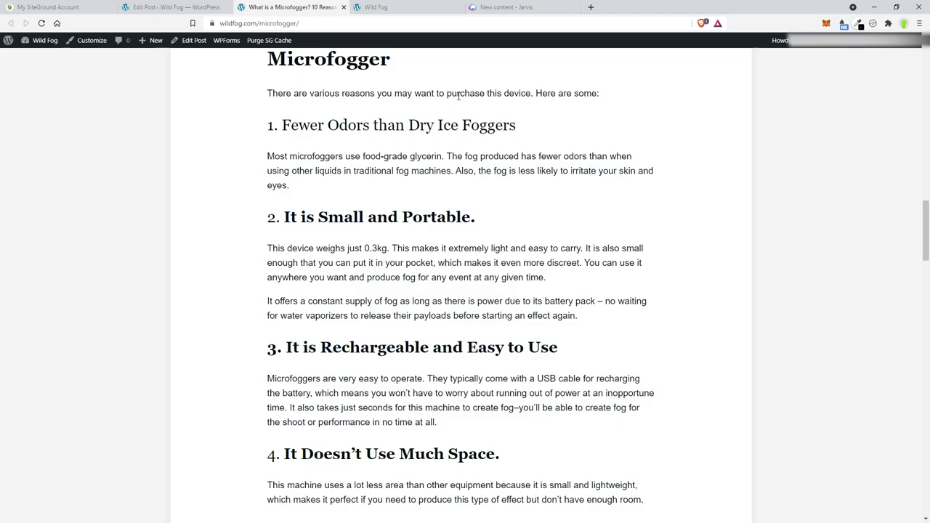
Step: Try to bold the whole heading "1. Fewer Odors than Dry Ice Foggers" in the post editor
left_click(174, 7)
scroll(287, 268, "up", 5)
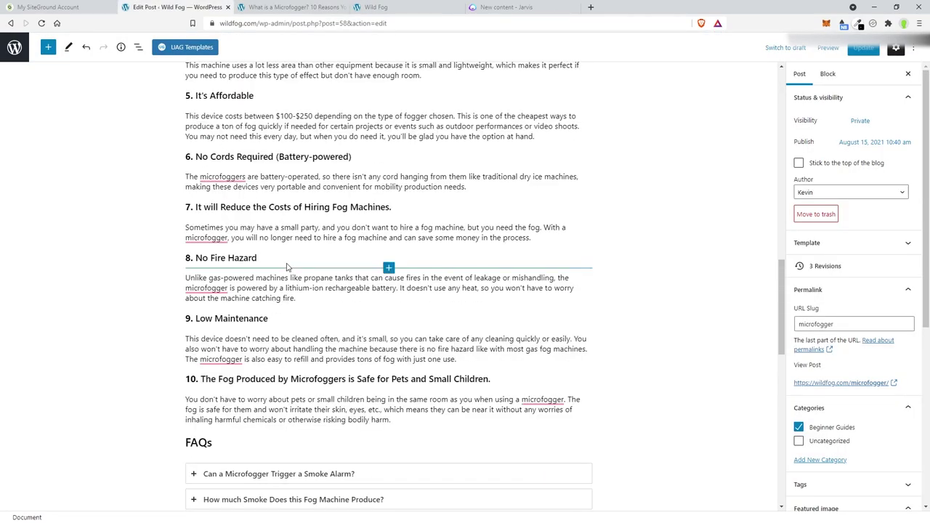
scroll(287, 267, "up", 3)
left_click(256, 89)
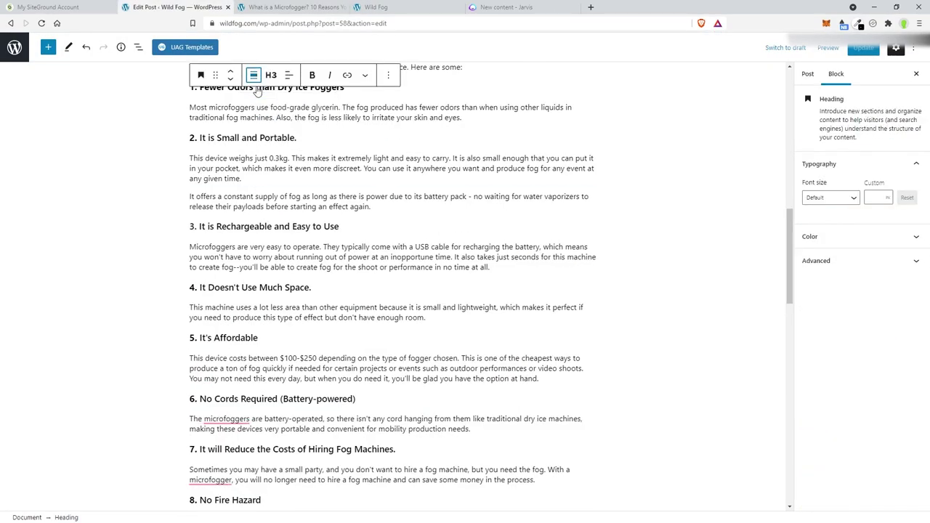
left_click(439, 78)
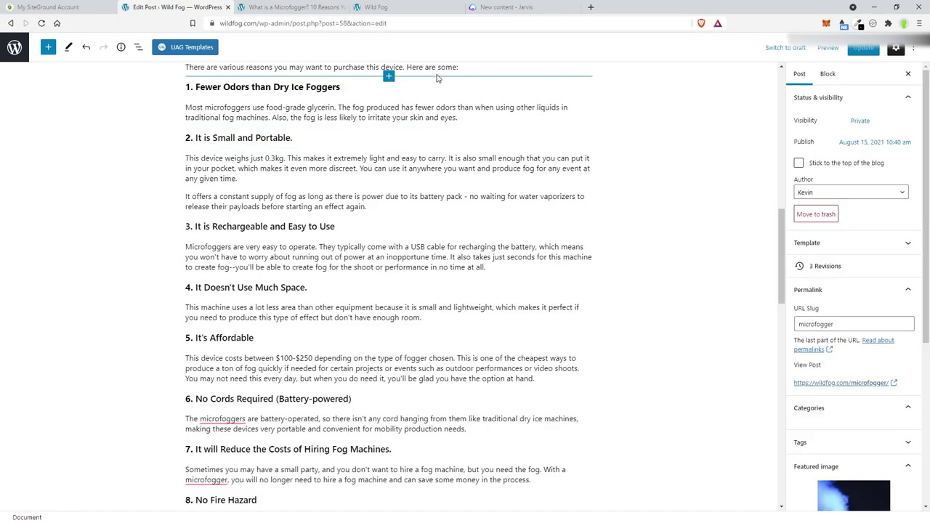
left_click(384, 91)
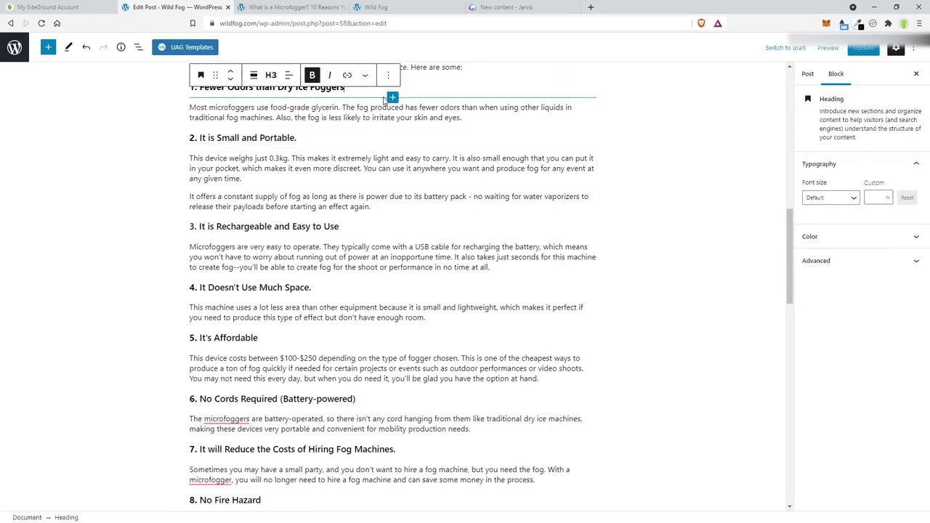
left_click(313, 76)
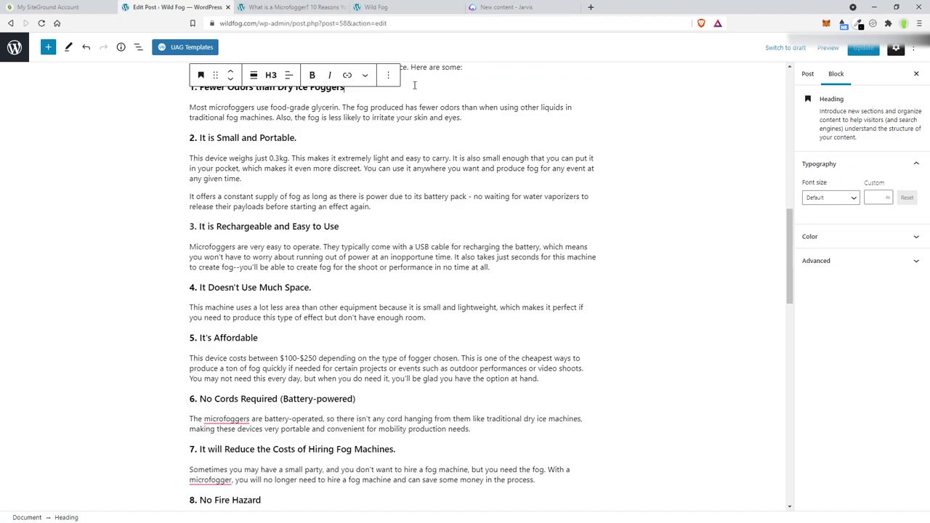
left_click_drag(414, 85, 187, 88)
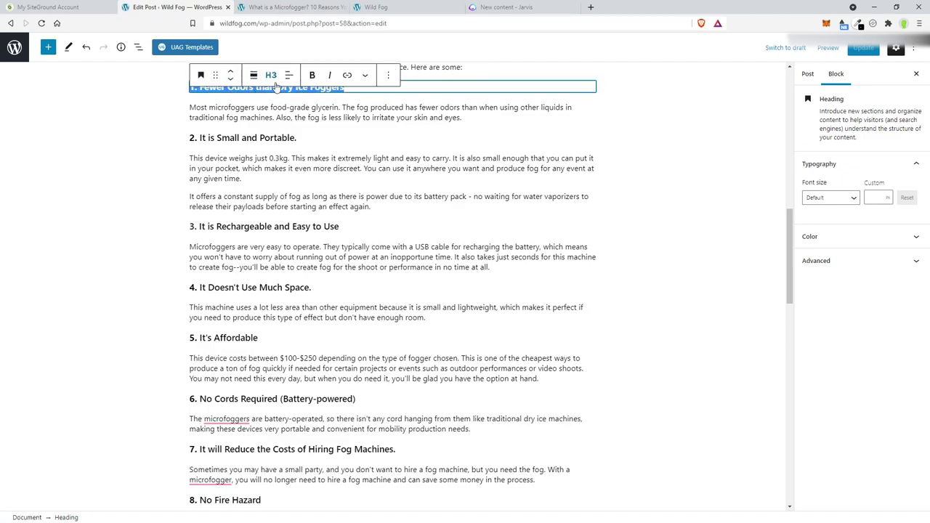
left_click(312, 76)
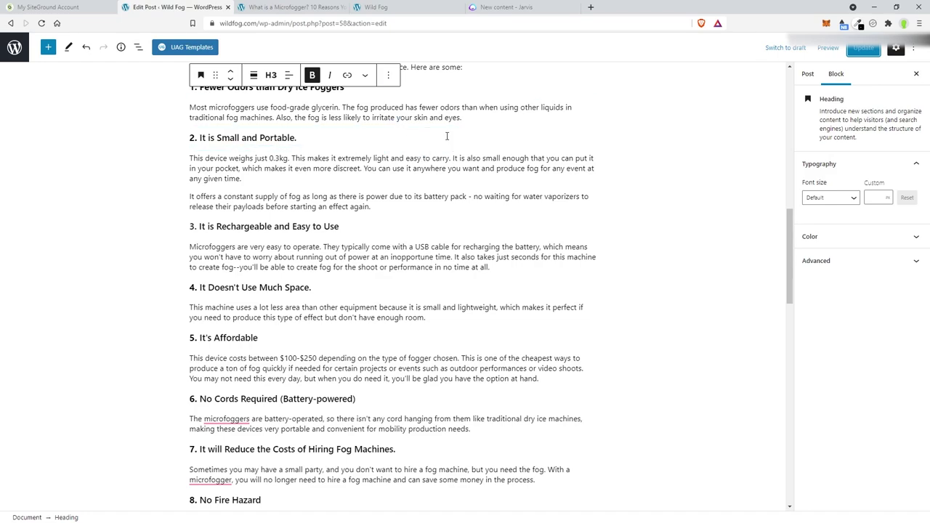
left_click(429, 116)
left_click(445, 204)
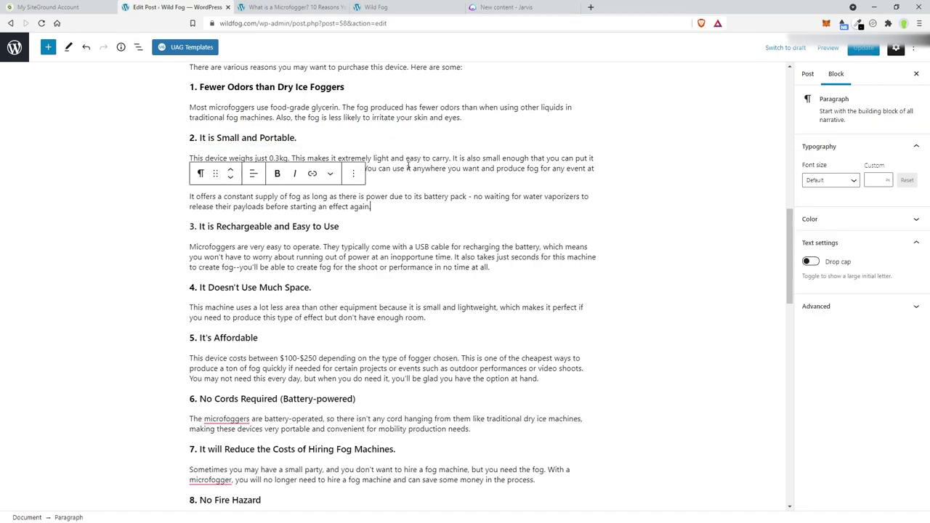
Step: Bold the entire "1. Fewer Odors than Dry Ice Foggers" heading, including its number, and update the post
scroll(327, 167, "up", 1)
triple_click(275, 138)
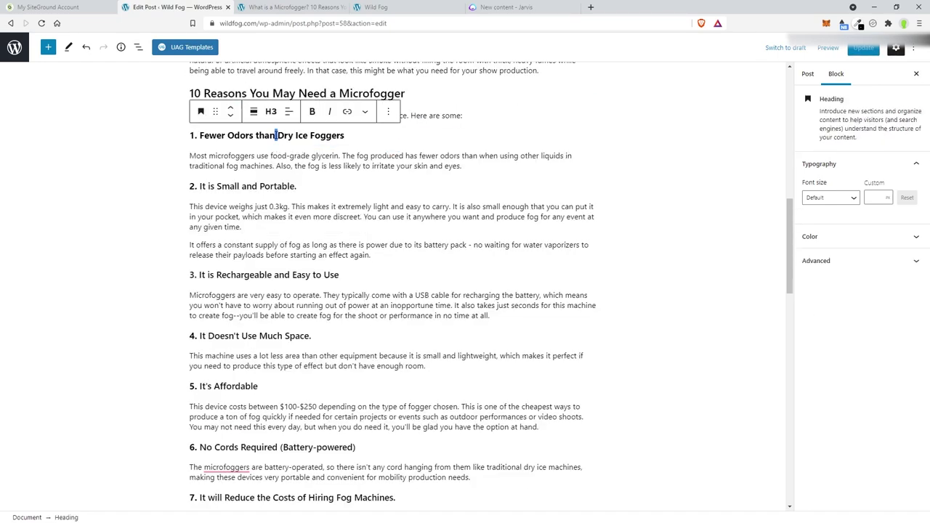
left_click(311, 111)
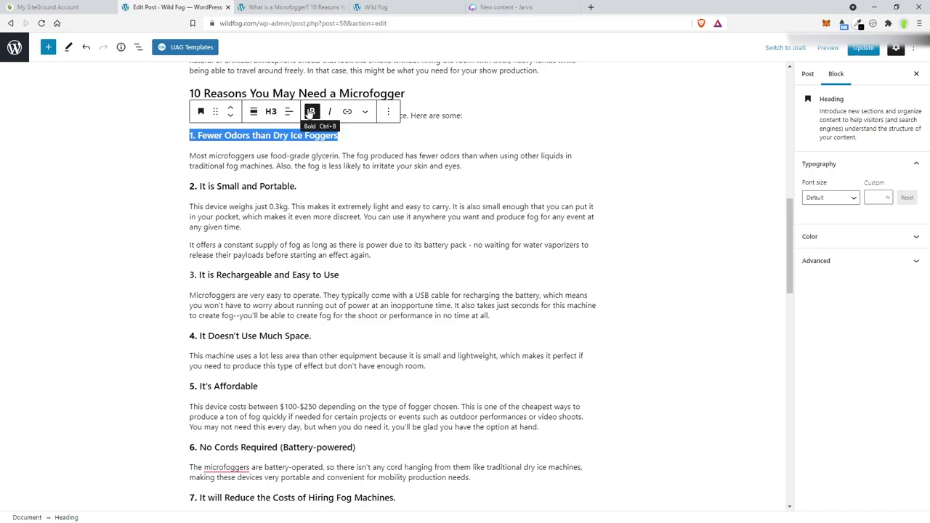
left_click(864, 47)
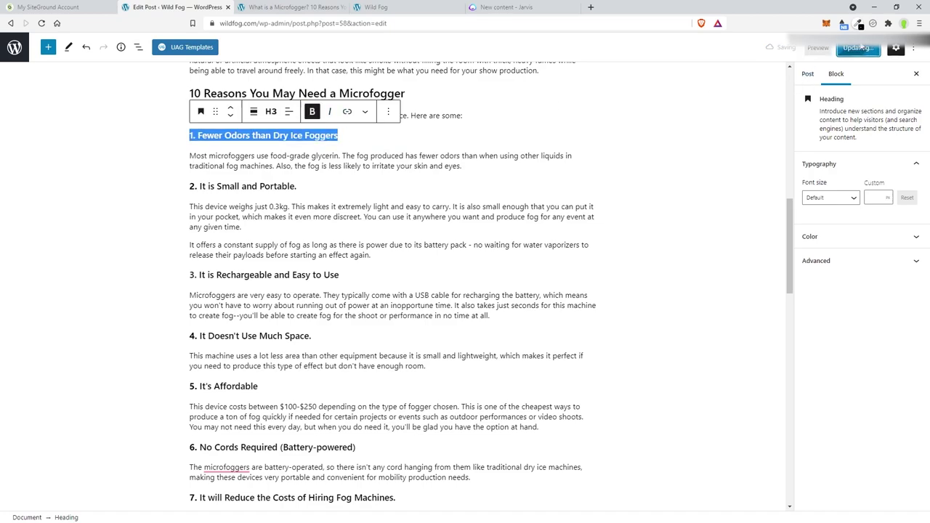
Step: Reload the live article and compare the number formatting in the first two reason headings
left_click(291, 7)
left_click(45, 23)
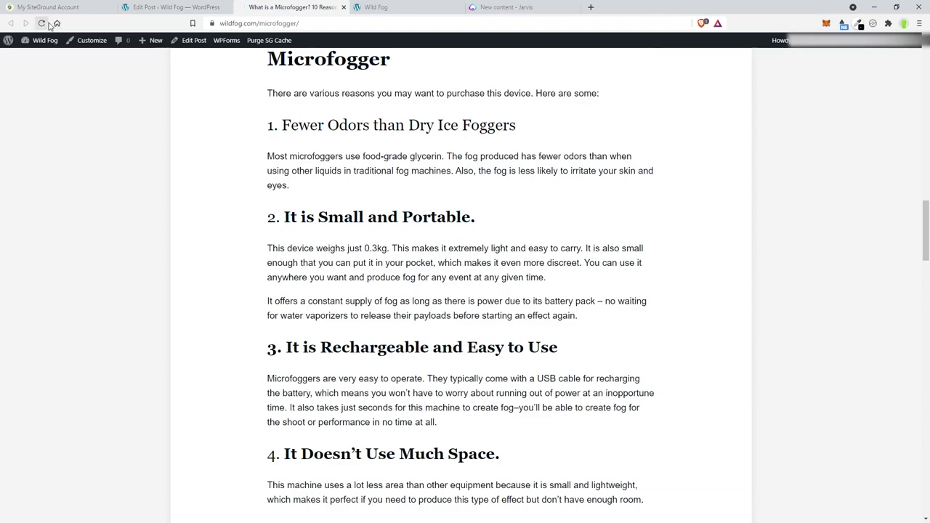
scroll(247, 120, "down", 1)
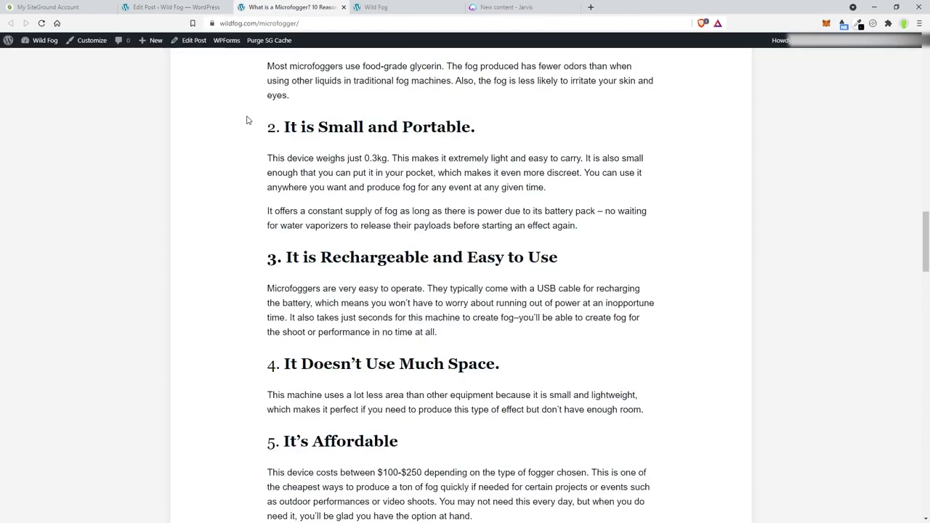
scroll(247, 120, "up", 1)
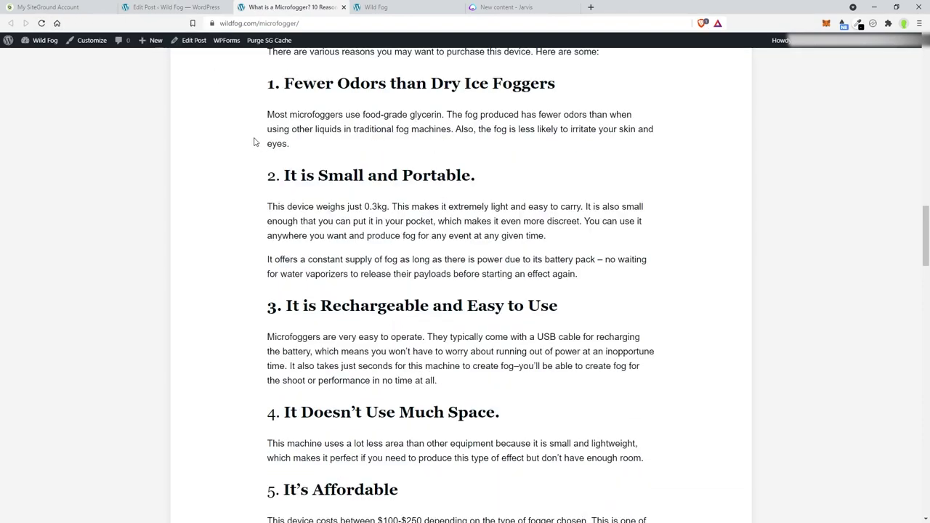
left_click_drag(264, 88, 277, 86)
left_click_drag(266, 178, 278, 176)
Step: Bold the full headings of reasons 2 through 10, including their numbers, and update the post
left_click(198, 6)
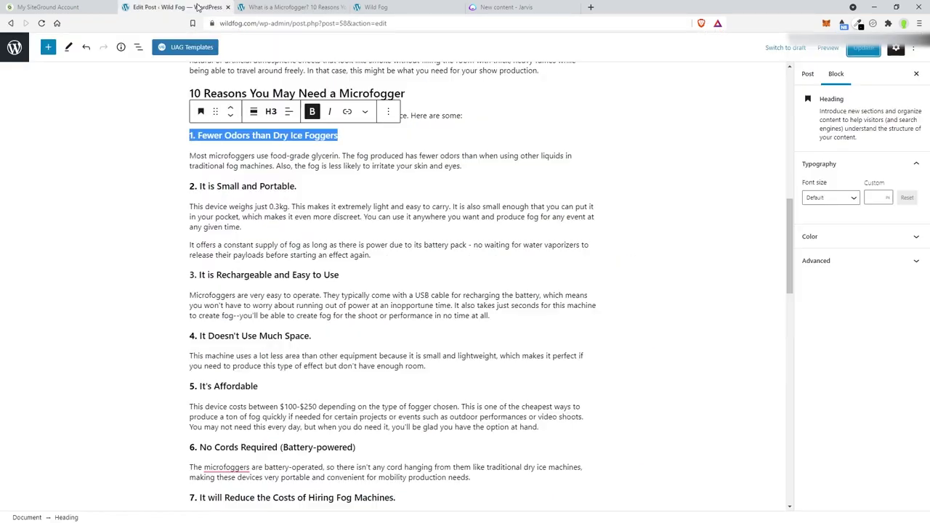
triple_click(312, 186)
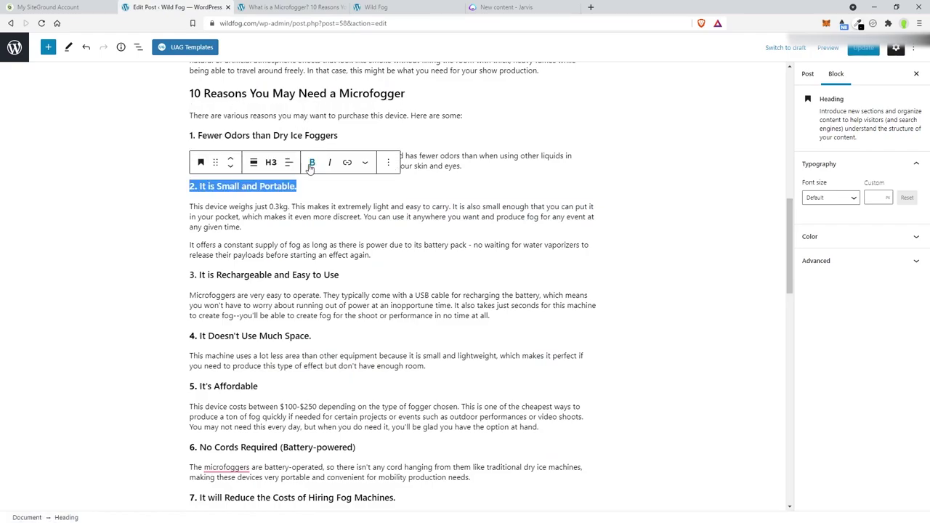
triple_click(312, 275)
scroll(393, 291, "down", 2)
triple_click(232, 266)
triple_click(240, 326)
scroll(392, 291, "down", 3)
triple_click(247, 207)
triple_click(232, 319)
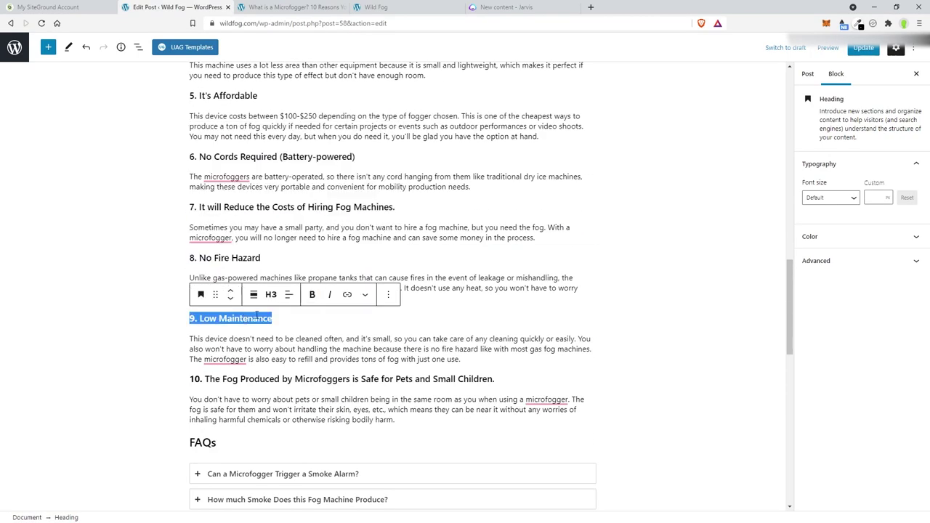
triple_click(291, 379)
Step: Check the remaining reason headings on the live article, down through reason 10 and the FAQs section
key("ctrl+Tab")
scroll(210, 208, "down", 7)
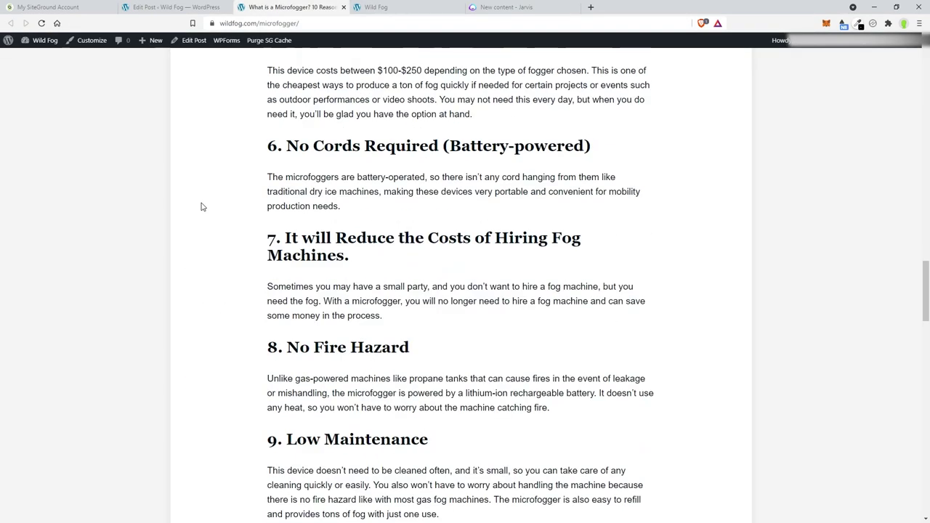
scroll(201, 206, "down", 2)
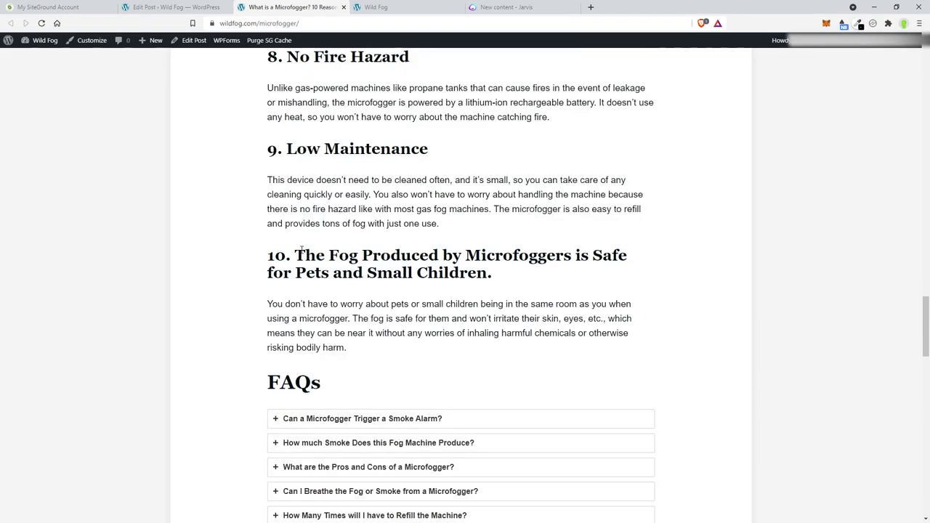
left_click_drag(498, 274, 372, 267)
left_click(369, 265)
scroll(201, 202, "down", 3)
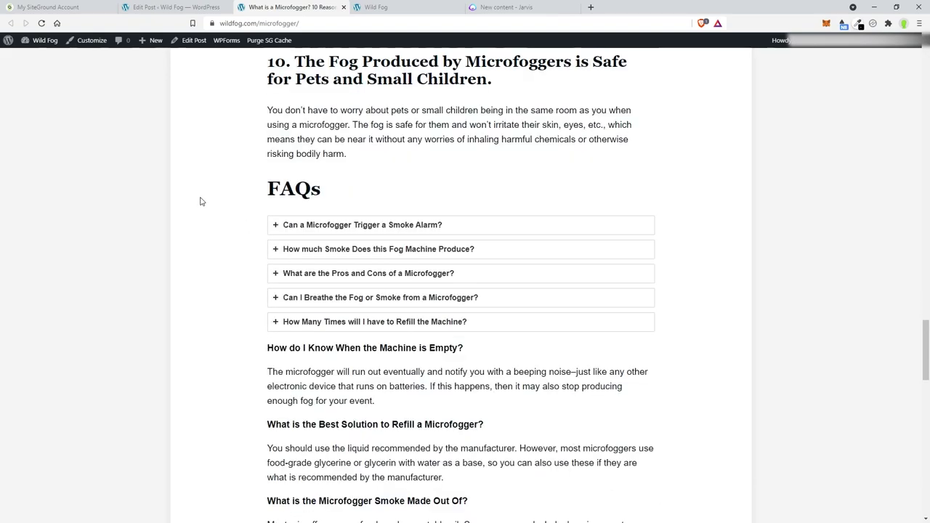
scroll(209, 182, "down", 1)
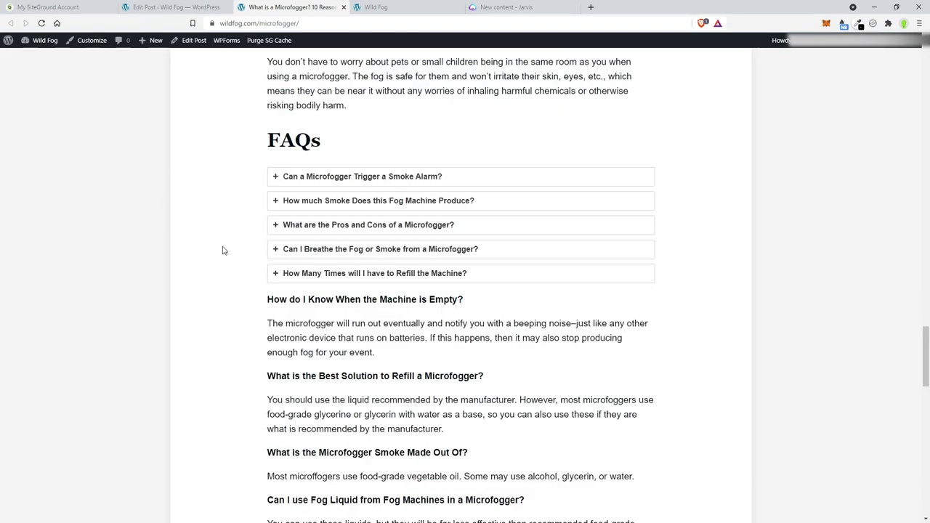
Step: Test the live FAQ block by expanding and collapsing the smoke alarm, pros and cons, and refill questions
left_click(327, 176)
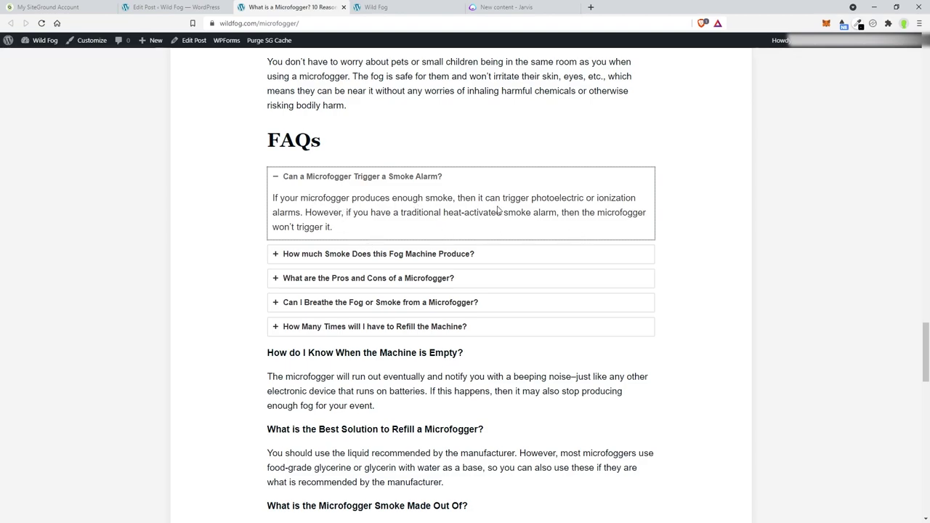
left_click(281, 180)
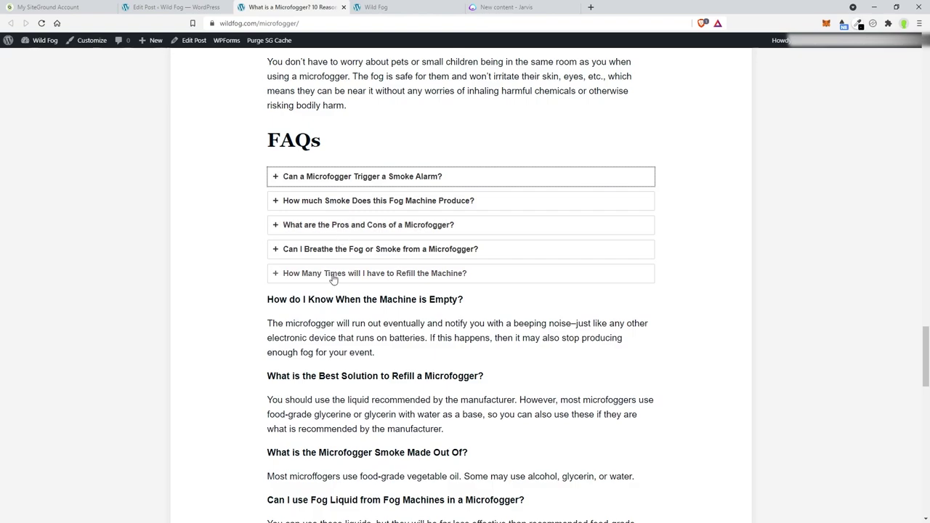
left_click(283, 227)
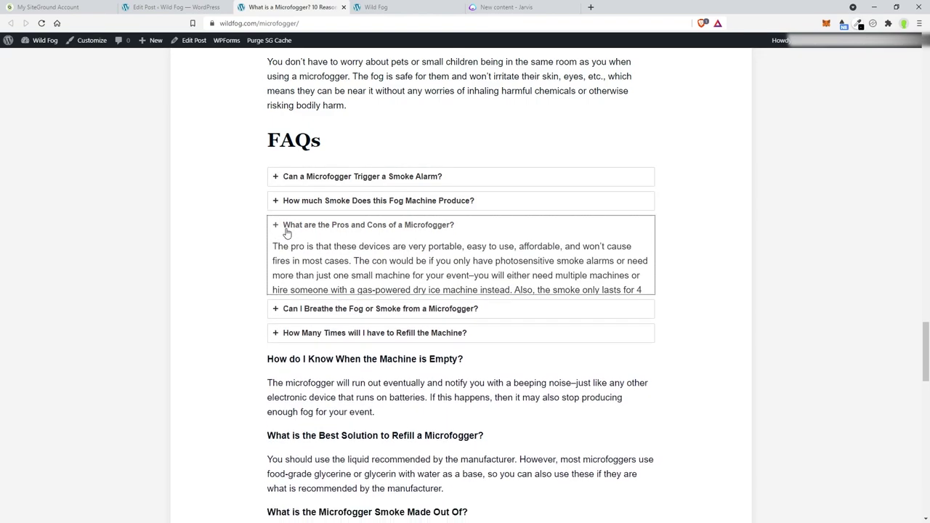
left_click(280, 227)
left_click(276, 273)
left_click(273, 271)
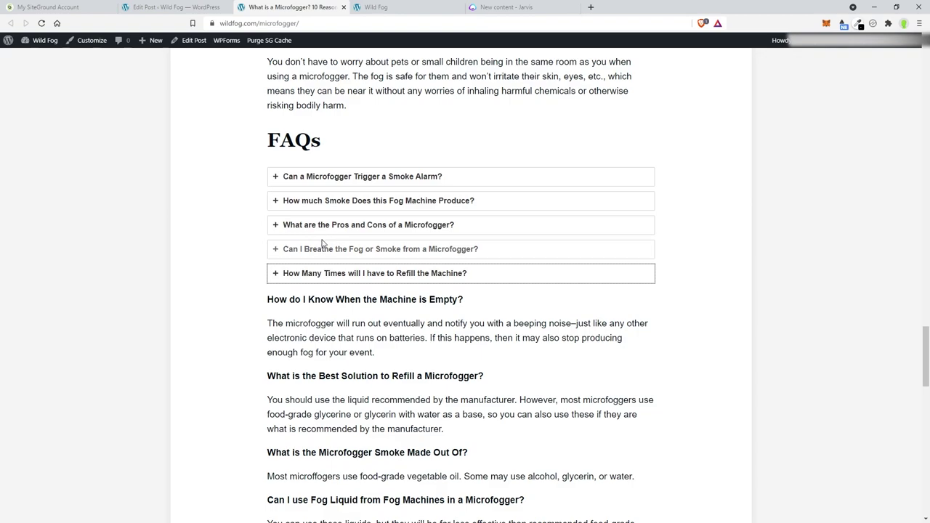
Step: Review the plain-text questions below the FAQ block on the live article and in the post editor
scroll(313, 261, "down", 1)
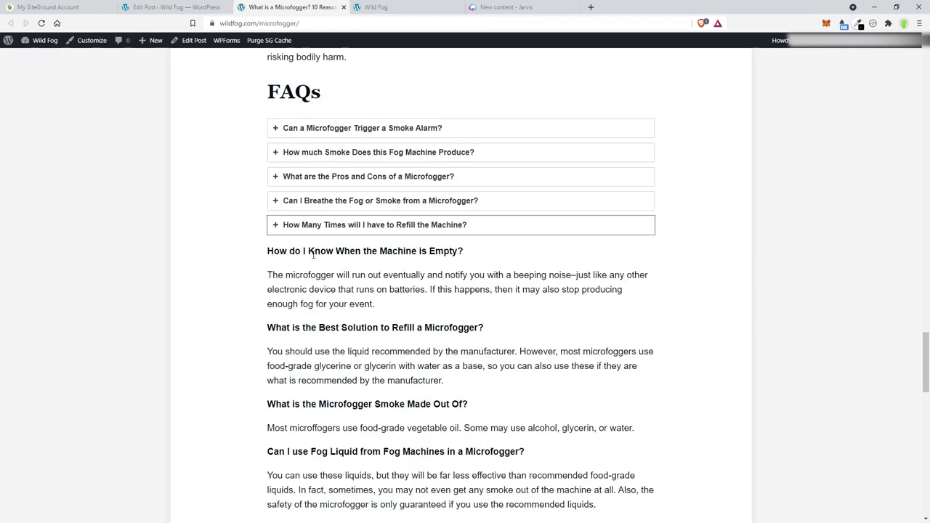
scroll(313, 255, "down", 1)
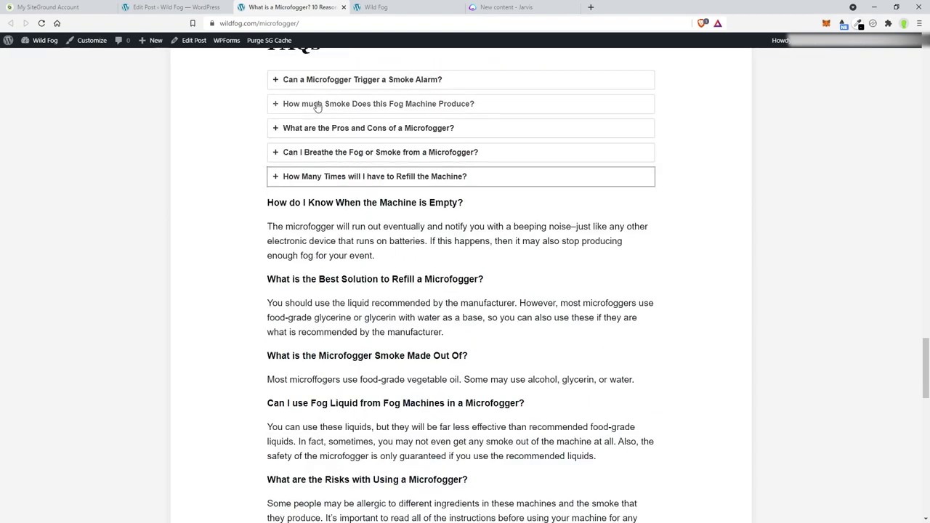
scroll(410, 273, "down", 3)
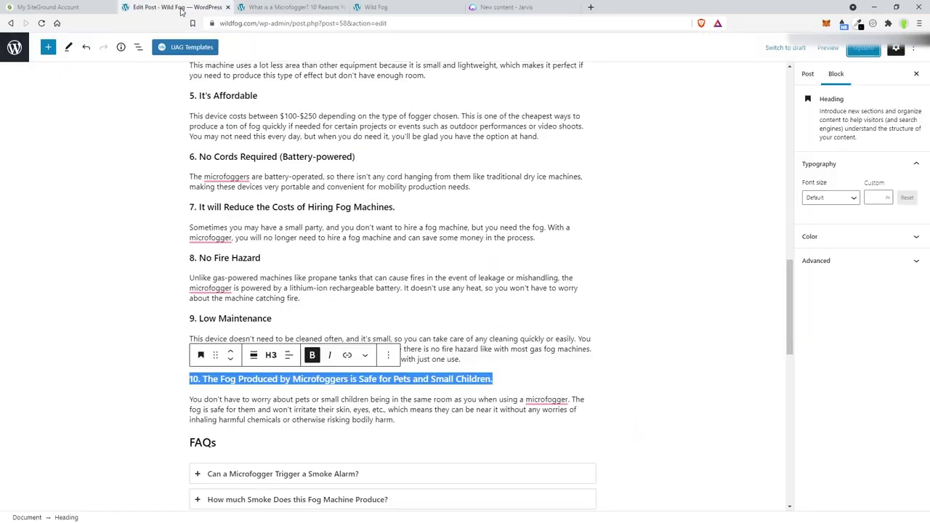
left_click(175, 7)
scroll(371, 274, "down", 7)
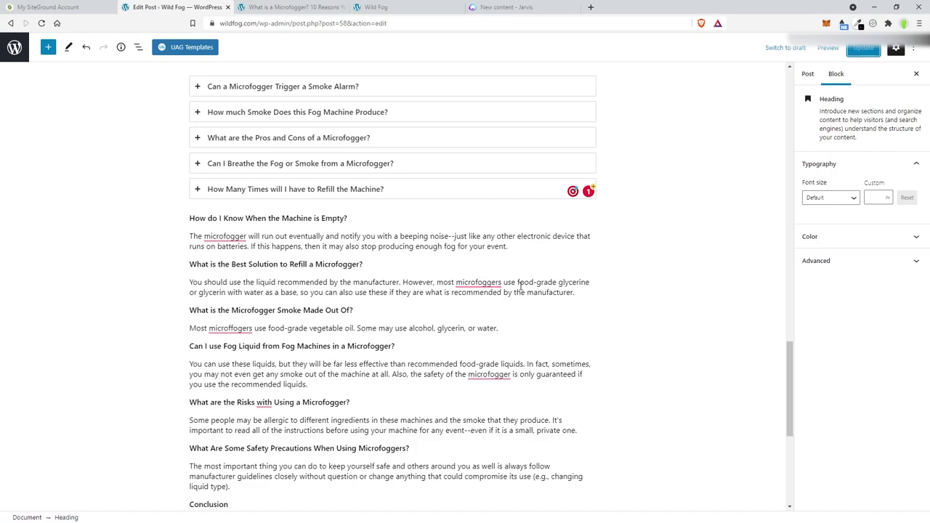
Step: Add a new FAQ item with the question "How do I Know When the Machine is Empty?" copied from the plain text below
scroll(300, 351, "up", 1)
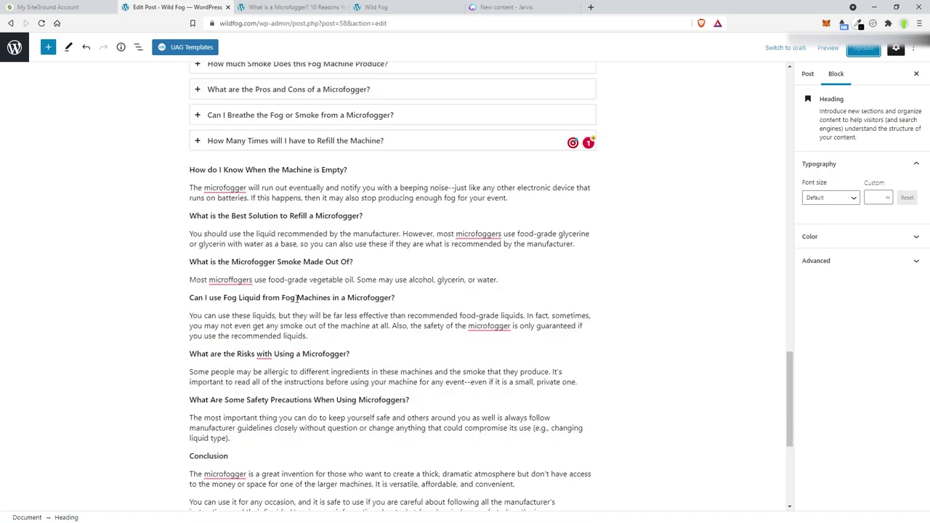
left_click(352, 169)
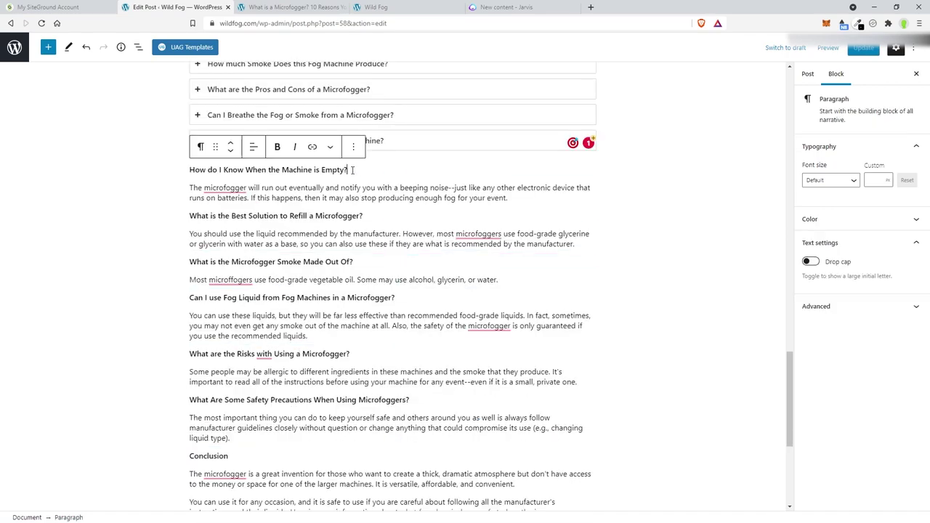
left_click_drag(354, 169, 195, 188)
key("ctrl+c")
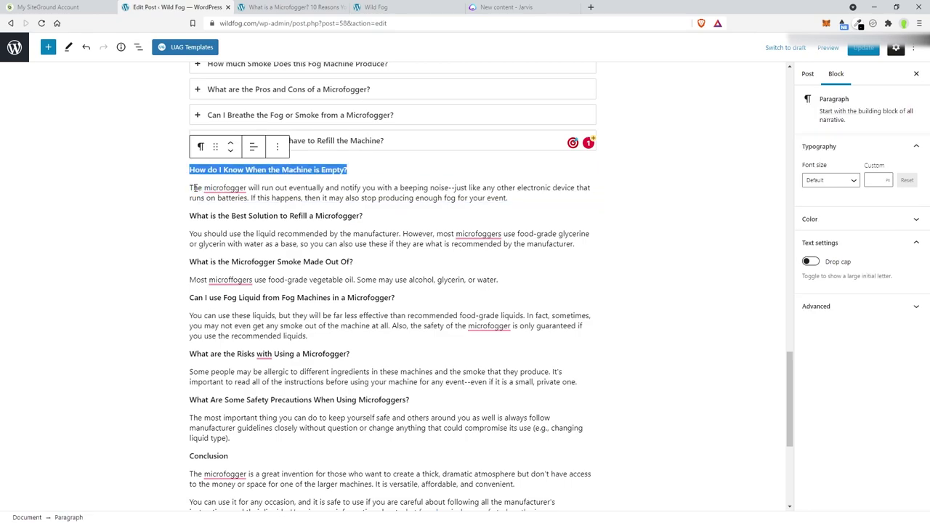
left_click(354, 143)
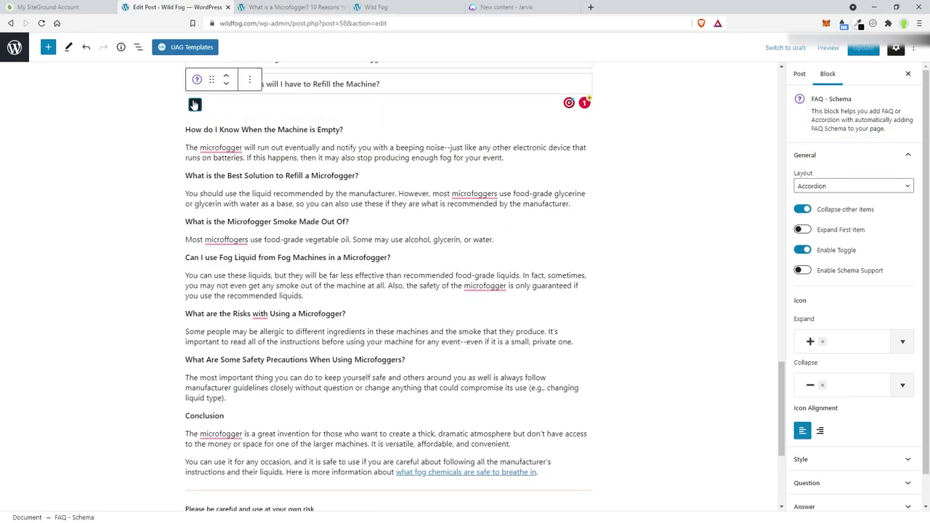
left_click(198, 106)
left_click(250, 110)
key("ctrl+v")
Step: Replace the empty-machine item's placeholder answer with the matching plain-text paragraph and remove the leading space
left_click(191, 151)
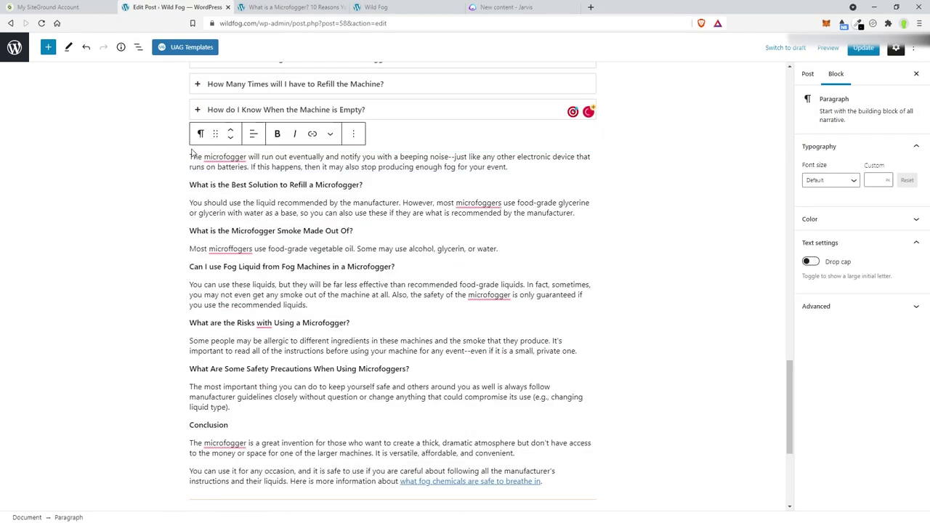
left_click_drag(191, 156, 520, 165)
key("ctrl+c")
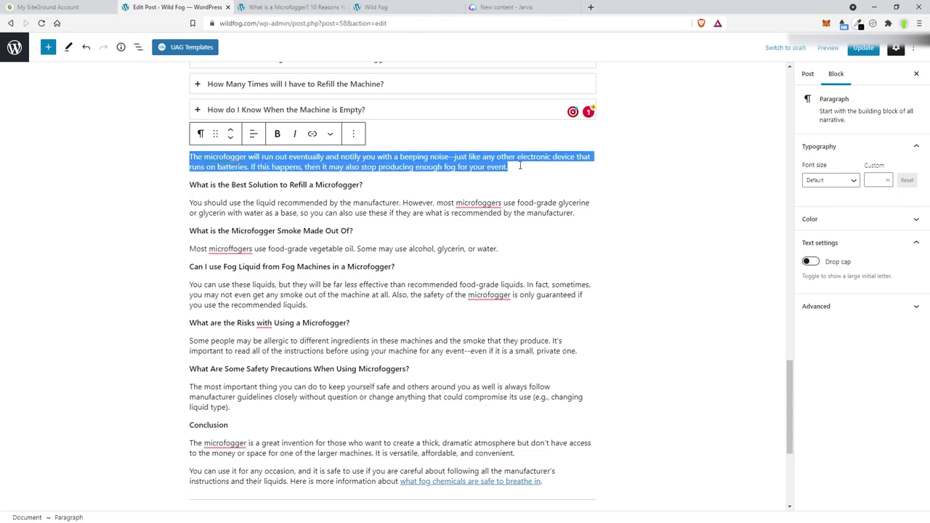
left_click(439, 109)
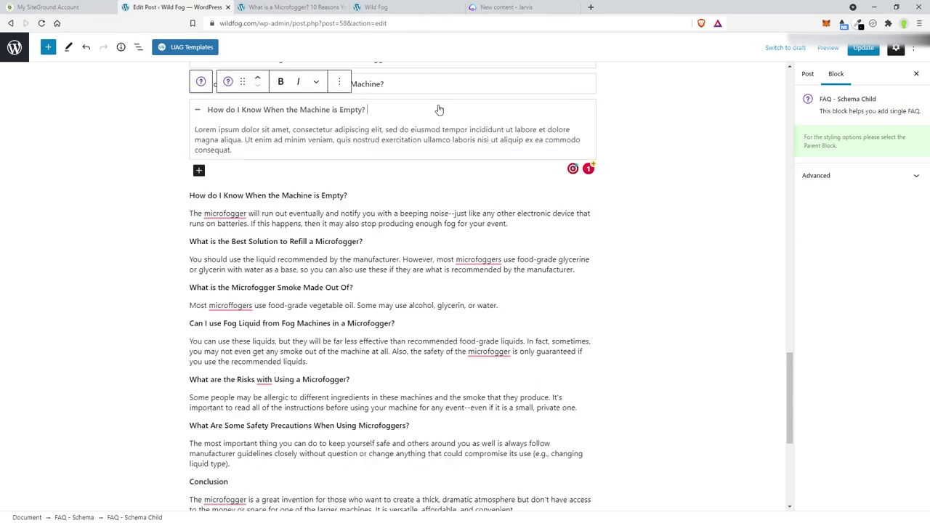
left_click(242, 155)
key("ctrl+a")
key("ctrl+v")
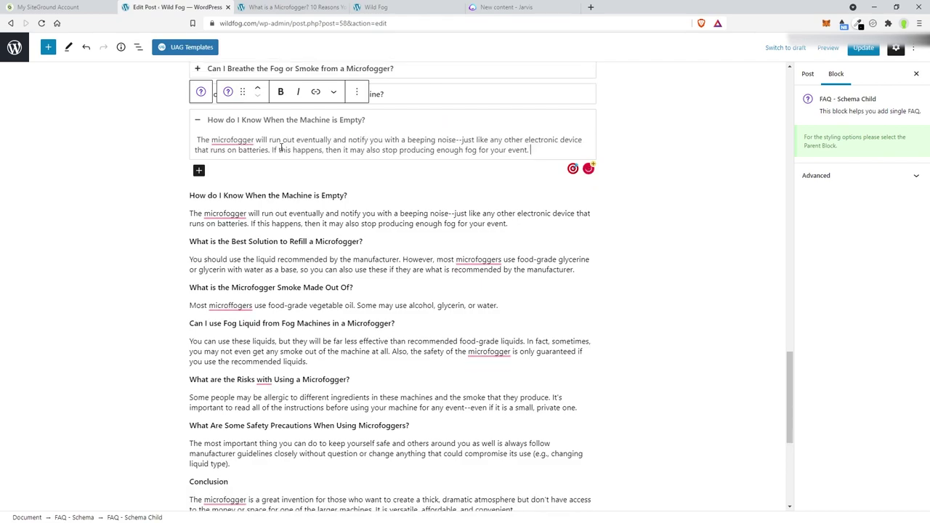
key("Delete")
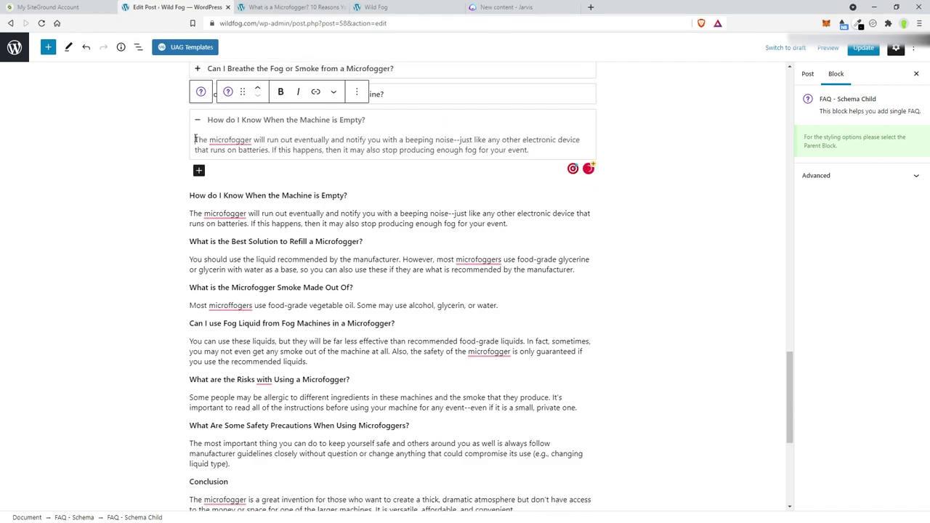
left_click(197, 119)
Step: Add a new FAQ item with the copied question "What is the Best Solution to Refill a Microfogger?"
left_click_drag(190, 194, 367, 196)
key("ctrl+c")
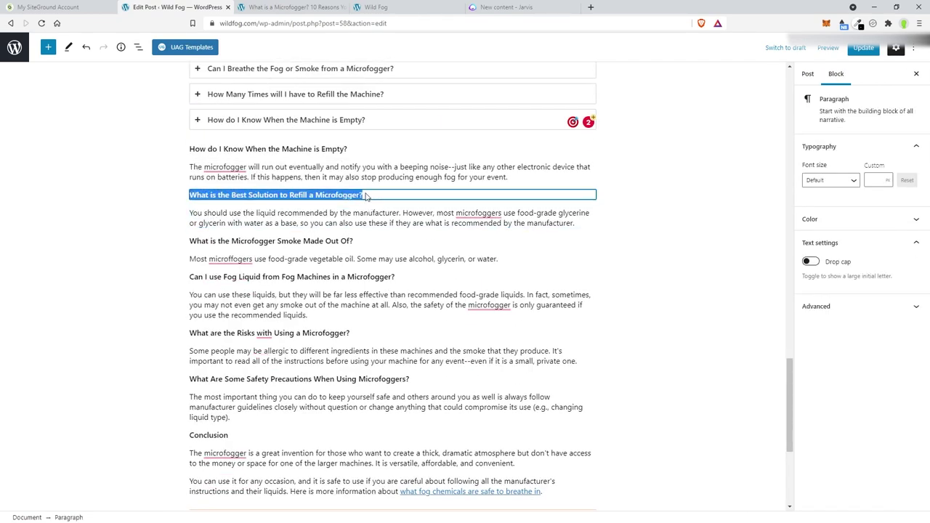
left_click(196, 119)
left_click(197, 119)
left_click(198, 138)
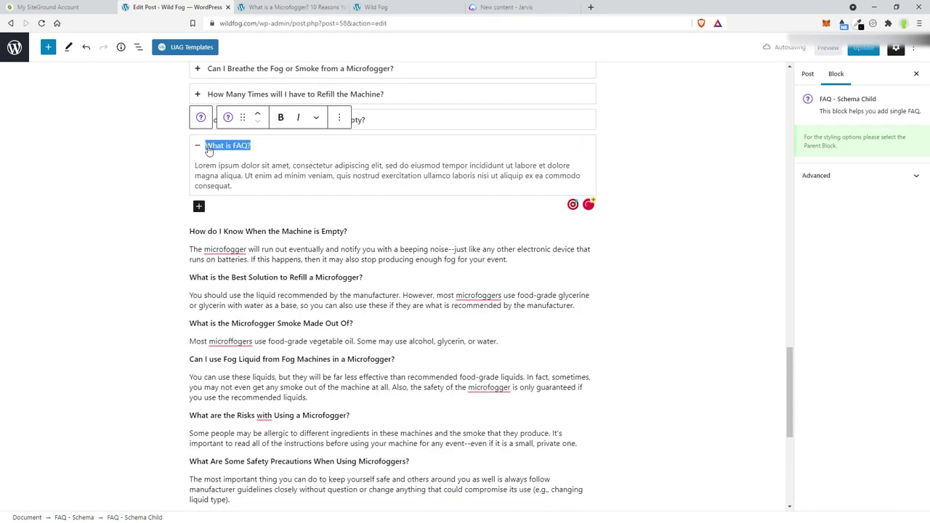
key("ctrl+v")
Step: Fill the refill-solution item's answer with the recommended-liquid paragraph and delete the plain-text copies of the empty-machine and refill-solution questions
left_click(192, 287)
key("BackSpace")
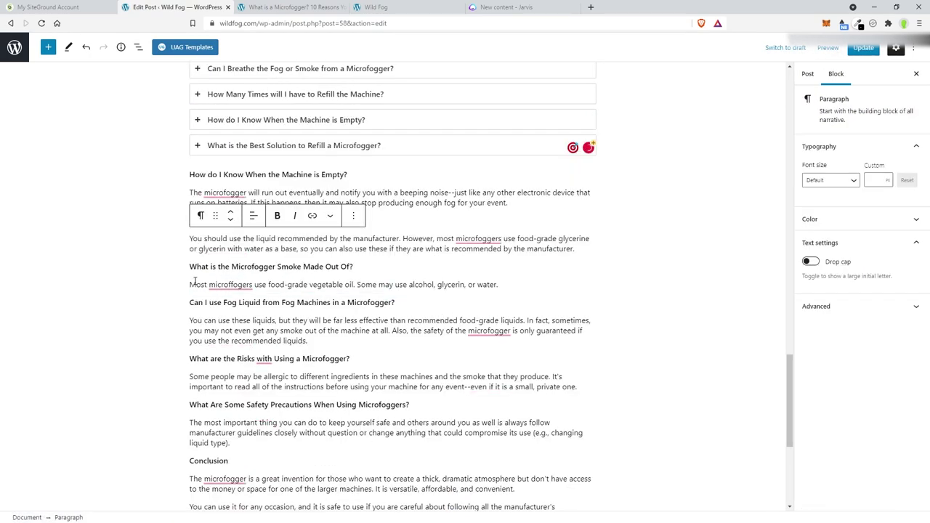
left_click_drag(191, 239, 593, 246)
key("ctrl+c")
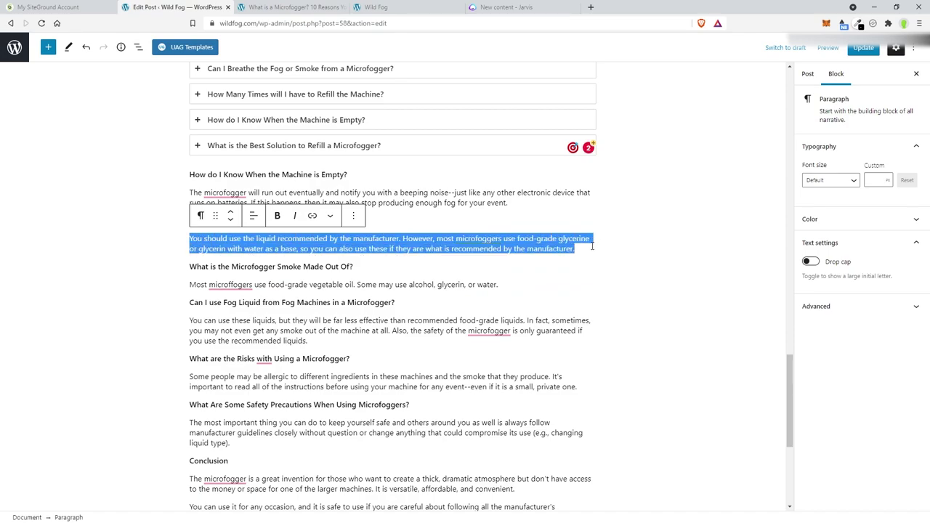
left_click(285, 148)
left_click_drag(250, 141, 195, 108)
key("ctrl+v")
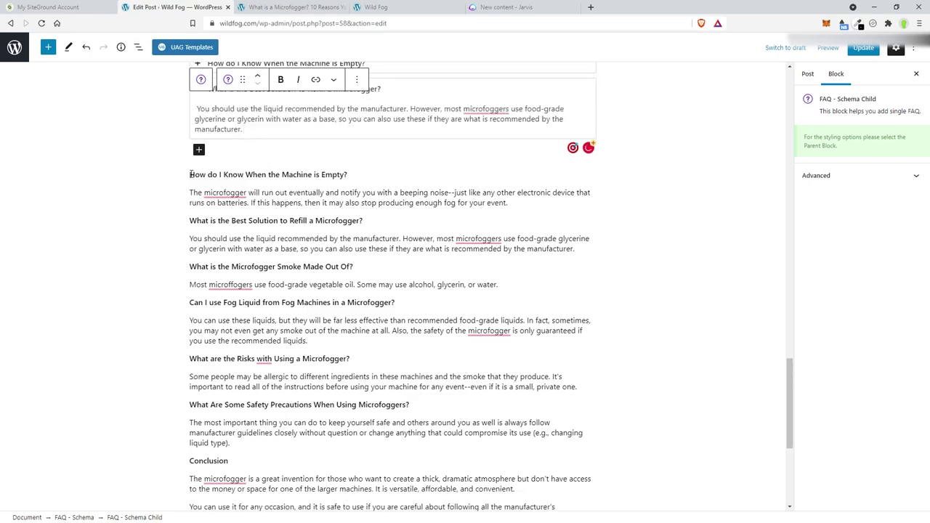
left_click_drag(191, 175, 576, 254)
key("BackSpace")
Step: Add an FAQ item for "What is the Microfogger Smoke Made Out Of?" with its answer copied from the plain text
left_click(194, 304)
left_click_drag(189, 282, 367, 285)
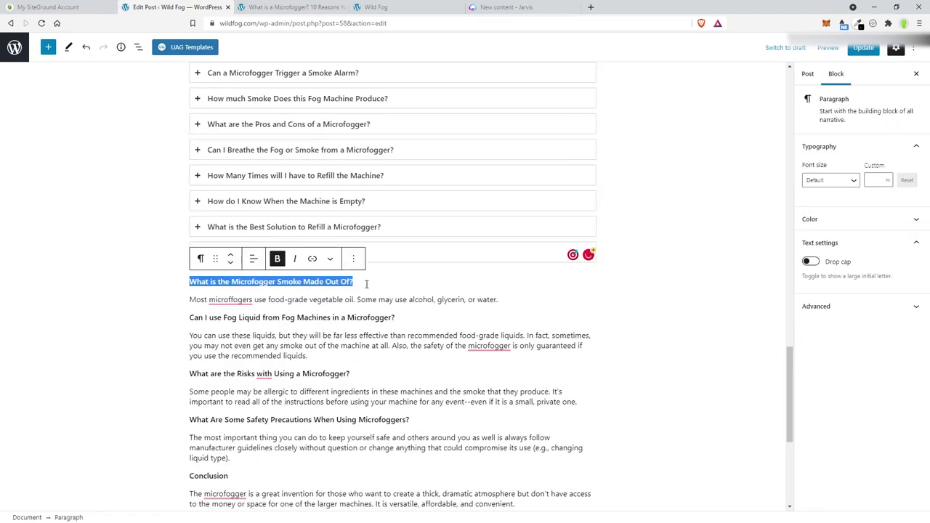
key("ctrl+c")
left_click(218, 253)
key("ctrl+v")
left_click(190, 298)
left_click_drag(191, 298, 499, 299)
left_click(247, 252)
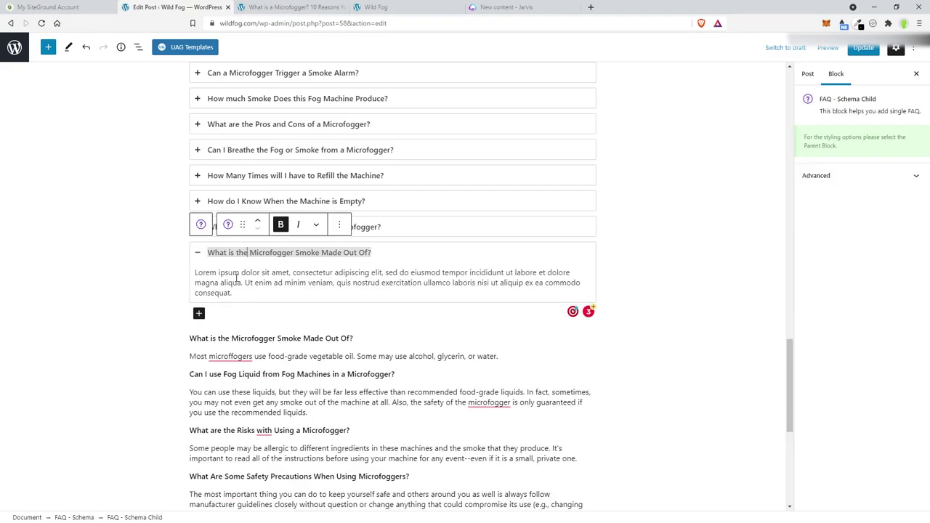
left_click(236, 278)
key("ctrl+v")
Step: Add a new FAQ item with the copied question "Can I use Fog Liquid from Fog Machines in a Microfogger?"
left_click(199, 312)
scroll(290, 291, "down", 1)
left_click(192, 237)
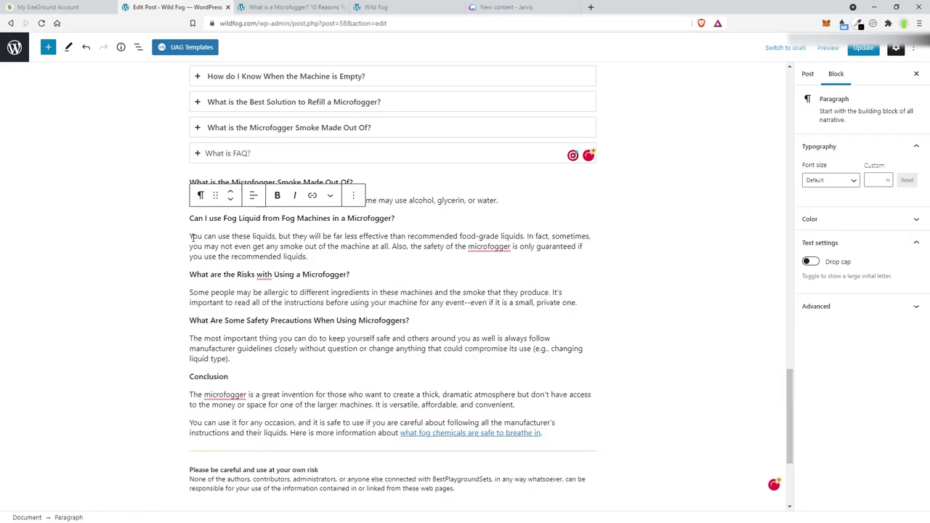
left_click_drag(190, 218, 395, 218)
left_click(227, 153)
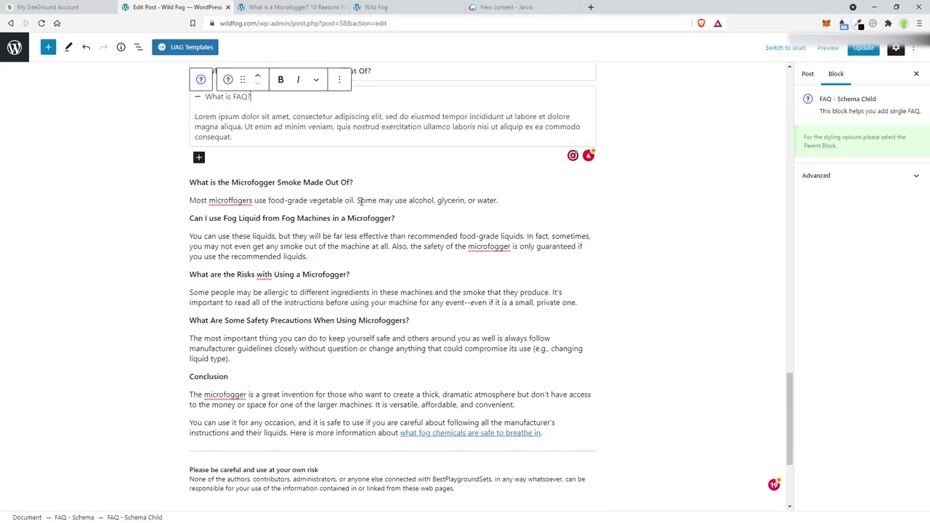
left_click(361, 200)
scroll(361, 218, "down", 2)
scroll(327, 233, "up", 5)
left_click(264, 238)
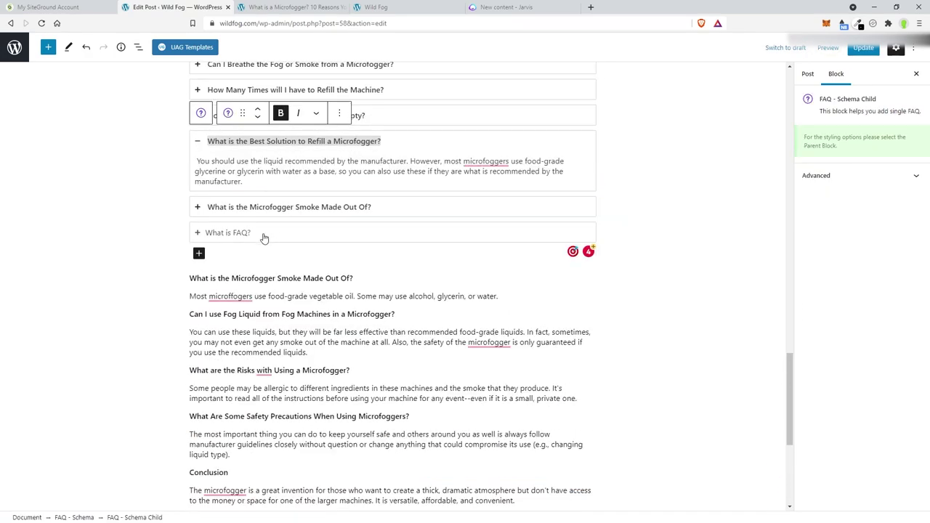
triple_click(264, 238)
key("ctrl+v")
Step: Replace the fog-liquid item's placeholder answer with its plain-text paragraph
left_click_drag(190, 275, 192, 318)
left_click(256, 194)
triple_click(240, 166)
key("ctrl+v")
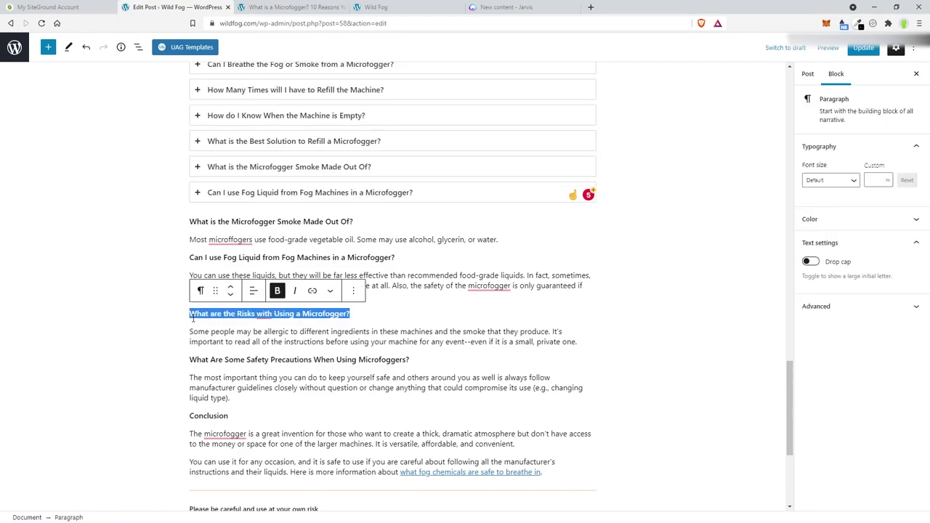
Step: Add a new FAQ item with the copied question "What are the Risks with Using a Microfogger?"
key("ctrl+c")
left_click(229, 192)
left_click(202, 197)
triple_click(229, 160)
key("ctrl+v")
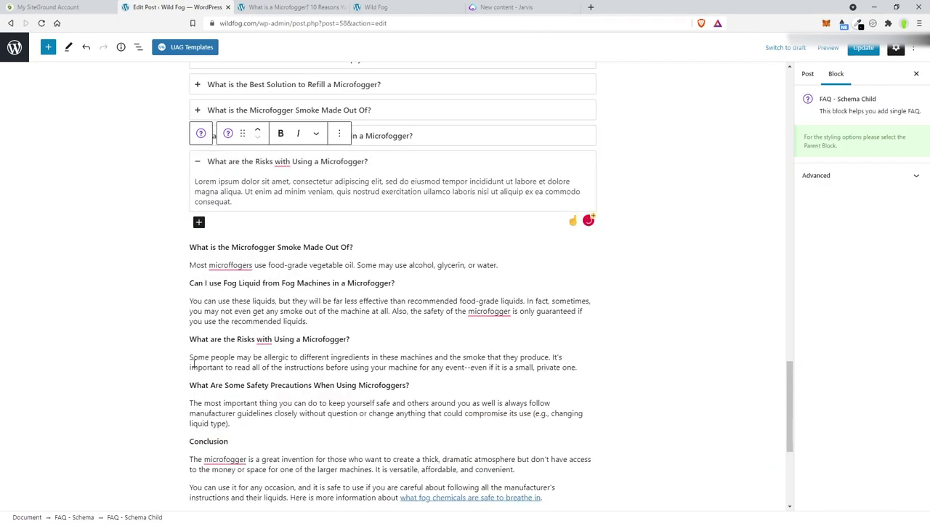
Step: Fill the risks item's answer with the allergy paragraph and delete the plain-text copies of the smoke, fog-liquid and risks questions with their answers
left_click(193, 363)
left_click_drag(190, 300, 578, 311)
key("ctrl+c")
left_click(202, 168)
triple_click(220, 140)
key("ctrl+v")
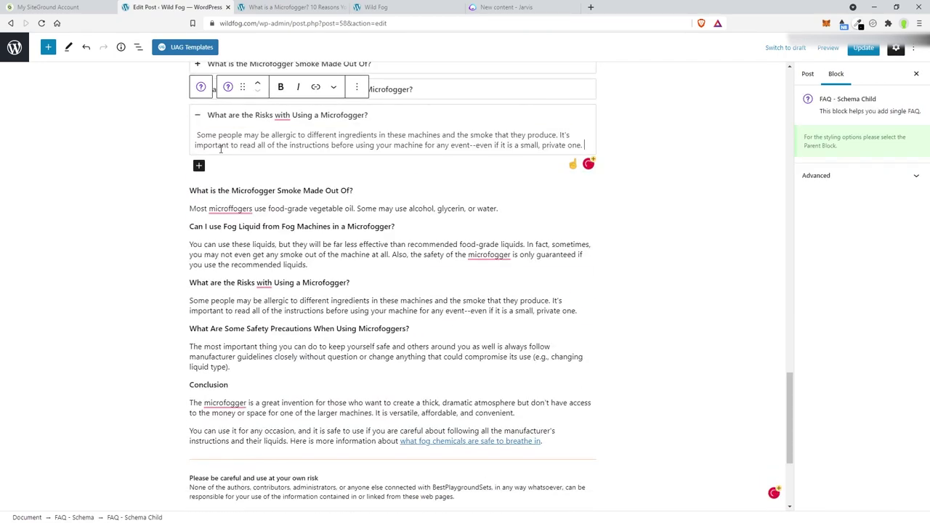
left_click_drag(238, 298, 210, 191)
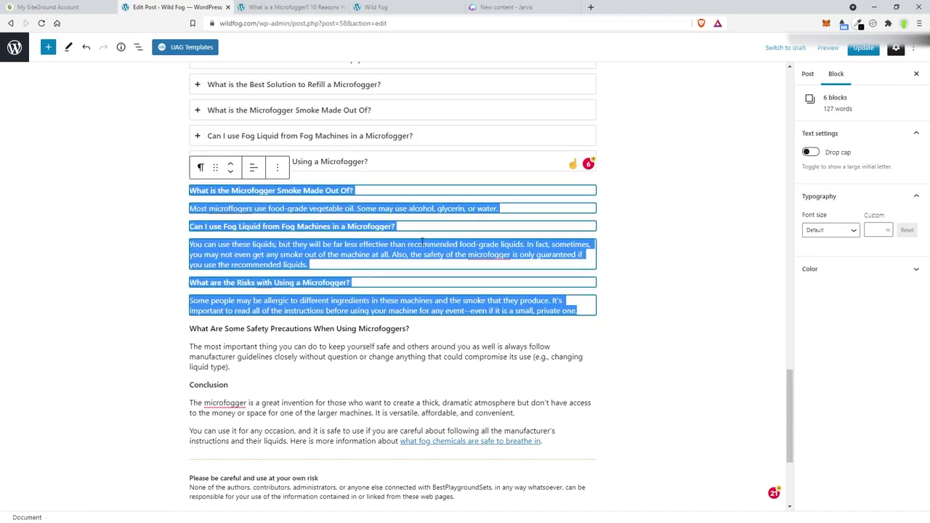
key("Delete")
Step: Add a last FAQ item with the question "What Are Some Safety Precautions When Using Microfoggers?"
left_click(199, 224)
left_click(197, 232)
left_click(197, 232)
triple_click(218, 232)
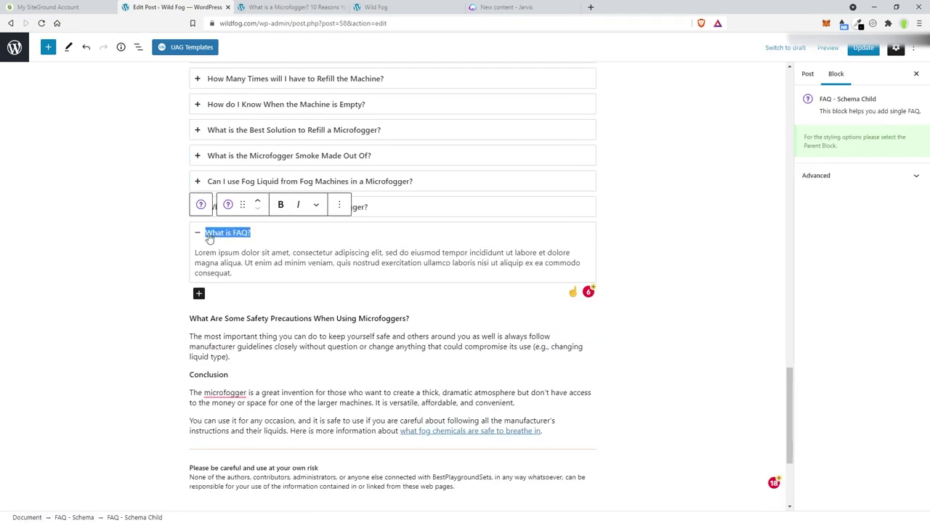
key("ctrl+v")
Step: Fill the safety-precautions item's answer from the plain text and delete the plain-text question and answer above the conclusion
left_click(218, 346)
left_click_drag(191, 277, 571, 299)
key("ctrl+c")
left_click(197, 233)
triple_click(220, 262)
key("ctrl+v")
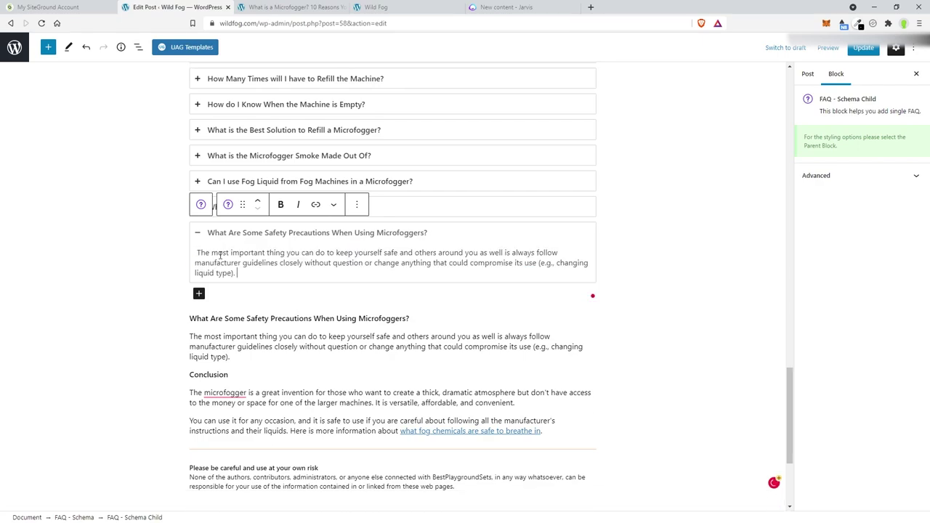
left_click(189, 318)
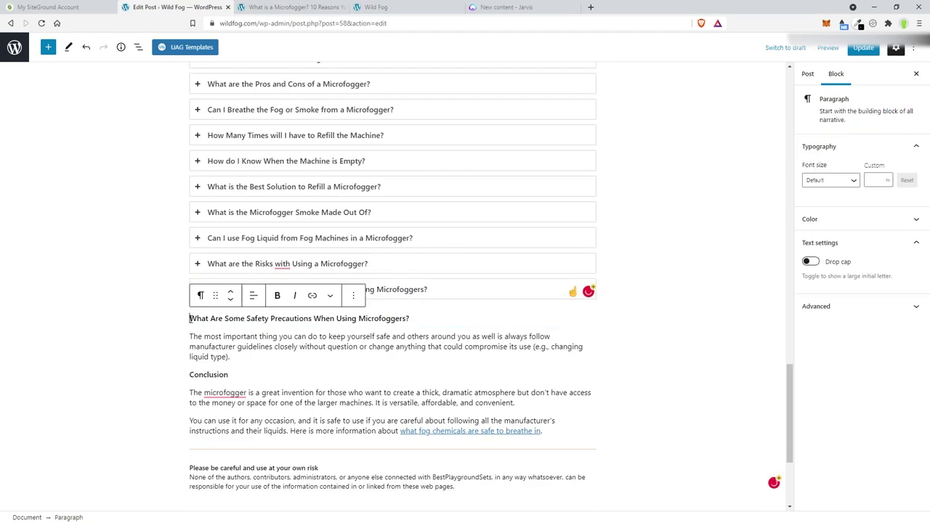
left_click_drag(200, 324, 260, 362)
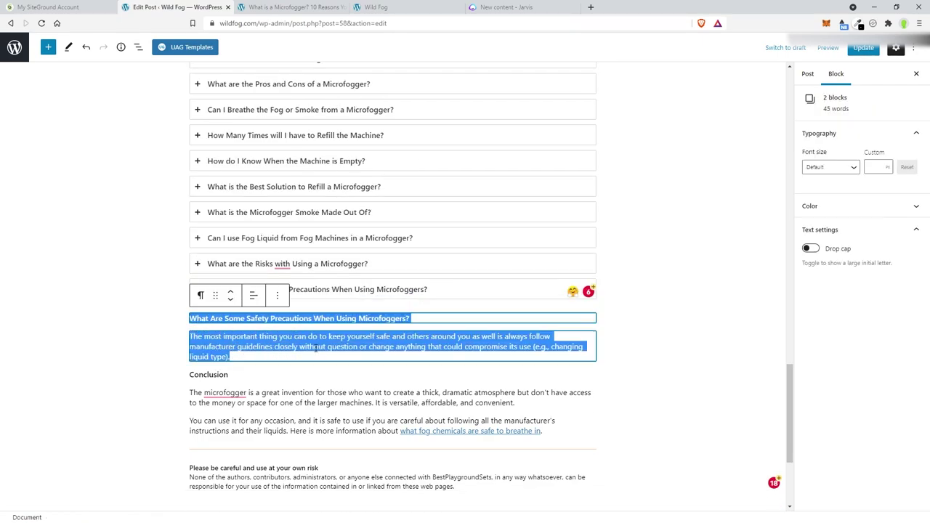
key("Delete")
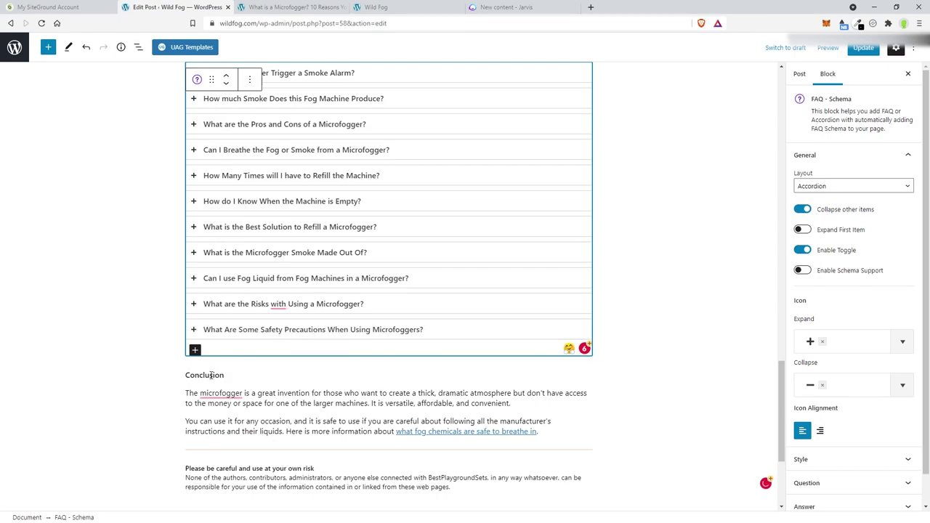
Step: Convert the "Conclusion" paragraph below the FAQ block into an H2 heading
left_click(211, 375)
left_click(202, 335)
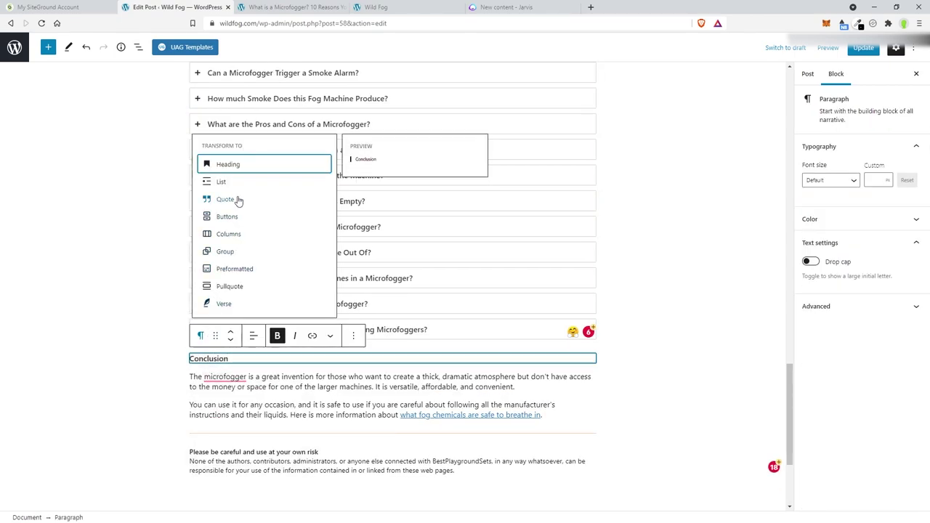
left_click(228, 165)
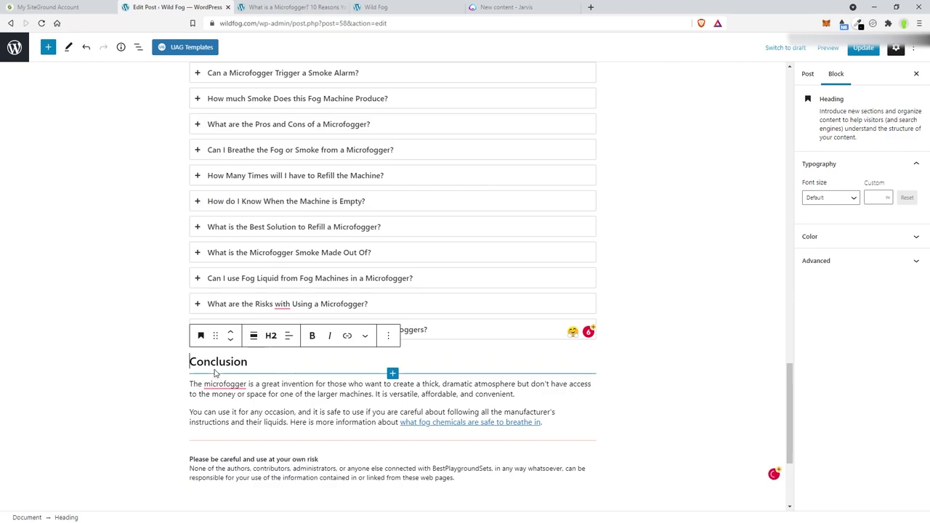
scroll(341, 368, "down", 2)
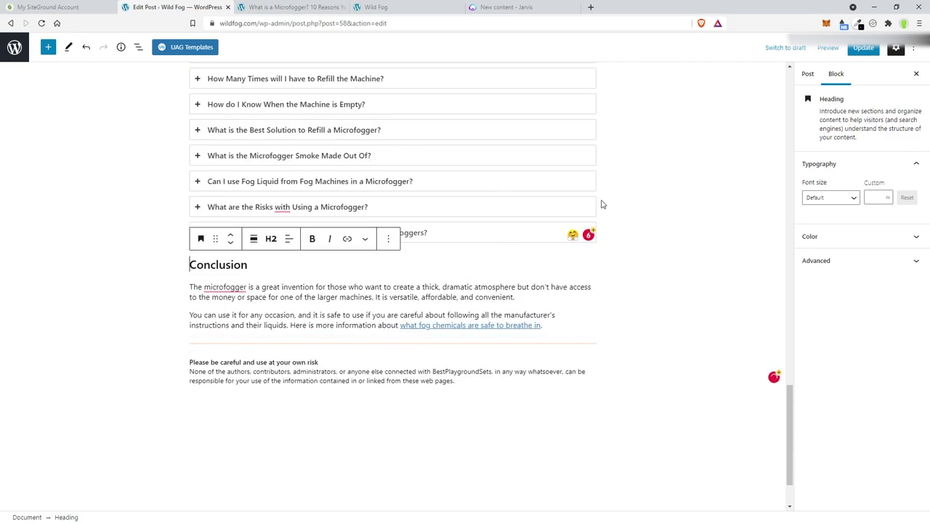
Step: Update the post and reload the live microfogger article to show the changes
left_click(809, 74)
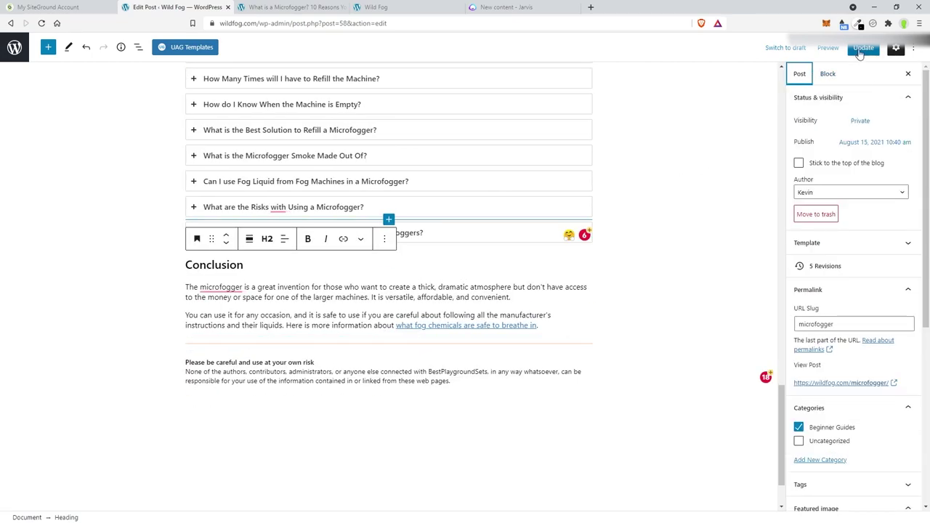
left_click(864, 48)
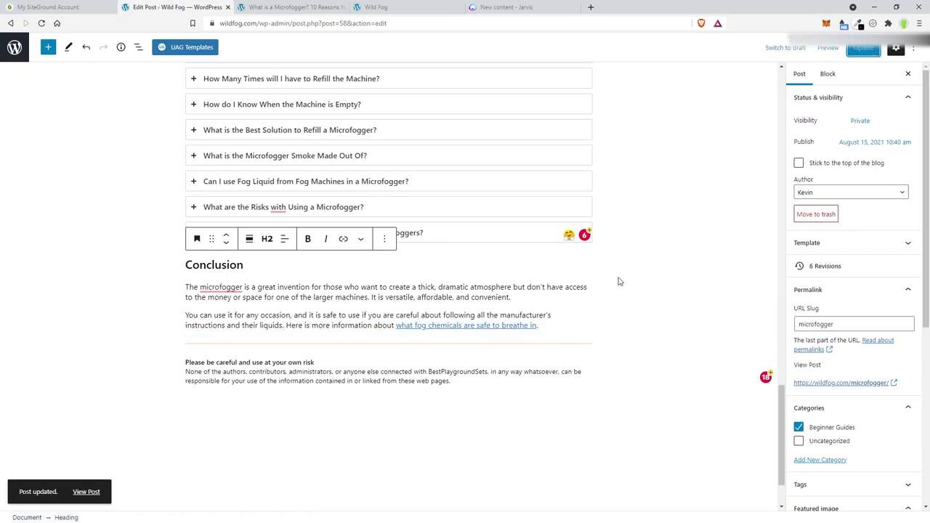
left_click(289, 9)
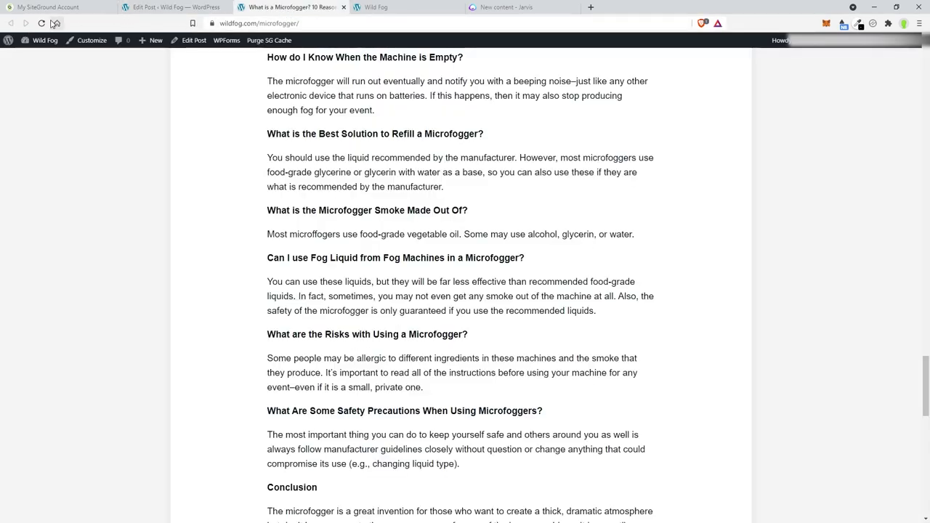
key("F5")
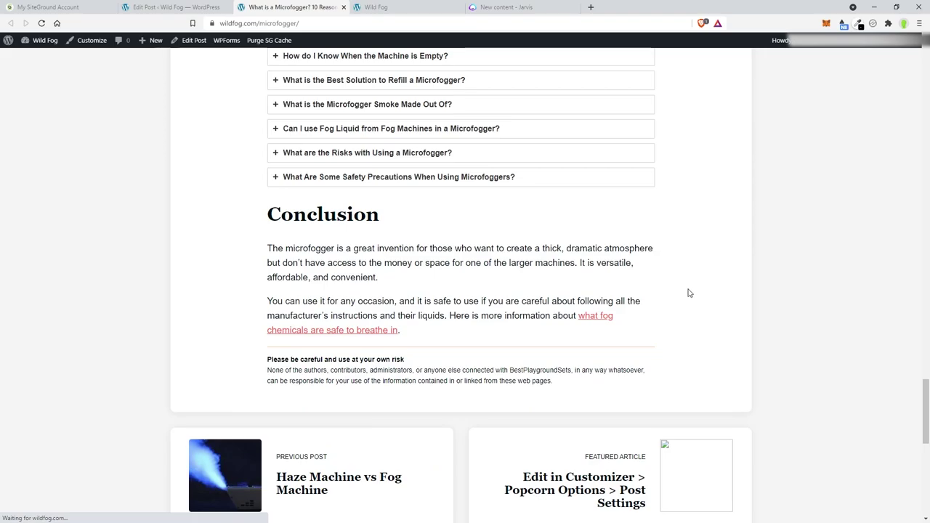
Step: Review the live article's reasons section and the FAQ accordion, expanding and collapsing the question about using fog liquid from fog machines
scroll(654, 290, "up", 6)
scroll(682, 292, "up", 5)
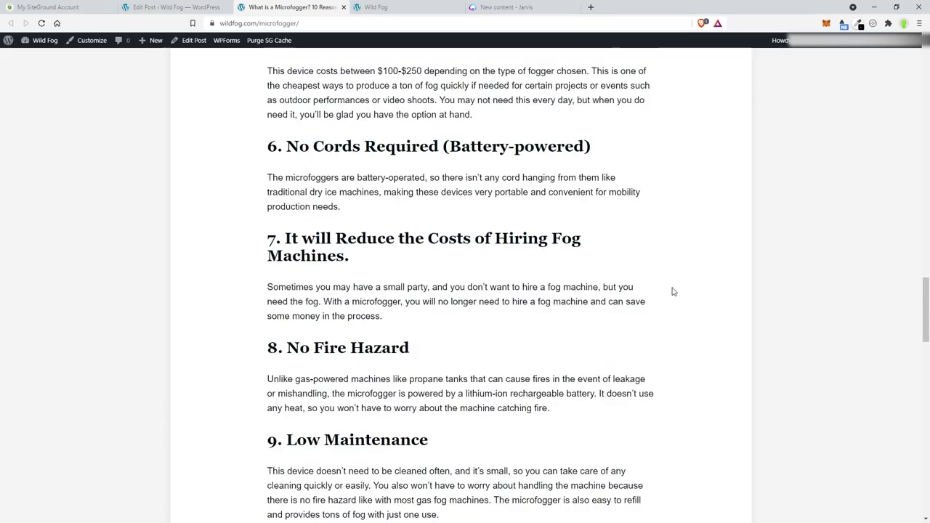
scroll(675, 293, "down", 9)
scroll(660, 292, "down", 1)
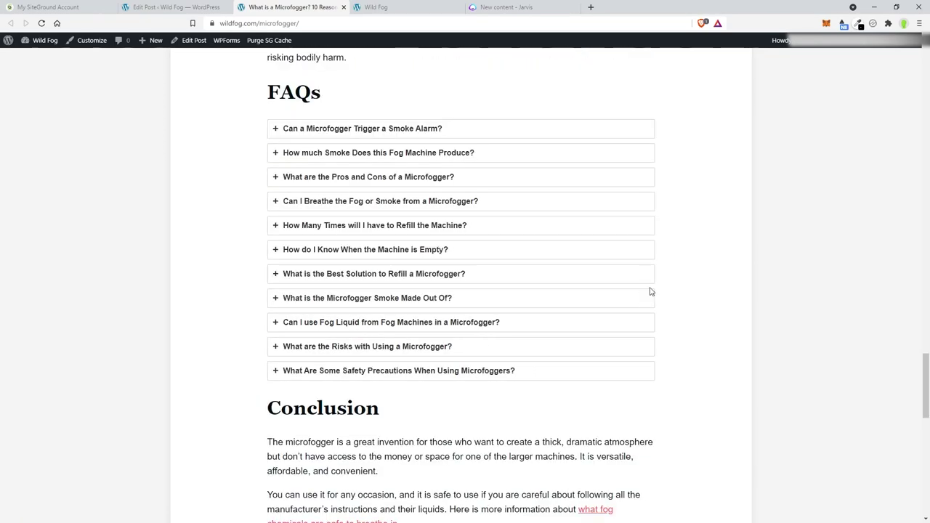
left_click(279, 375)
left_click(285, 352)
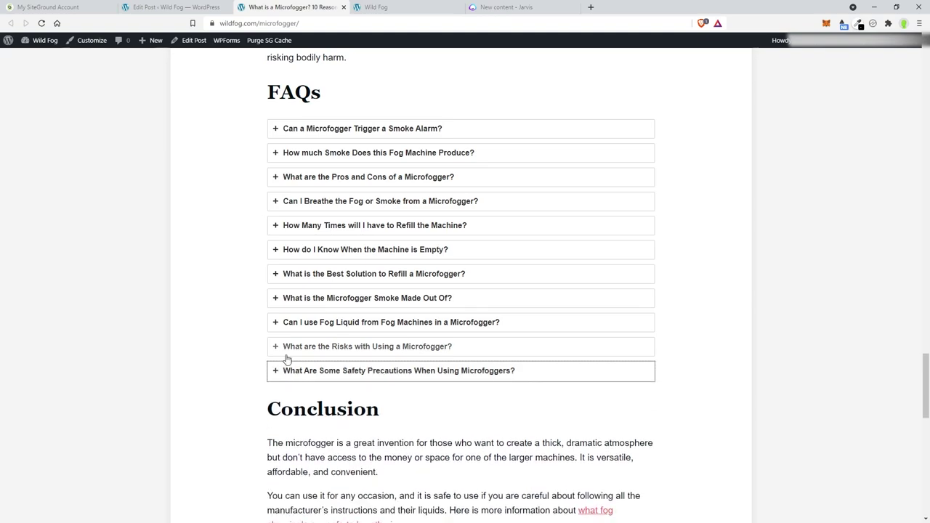
left_click(289, 321)
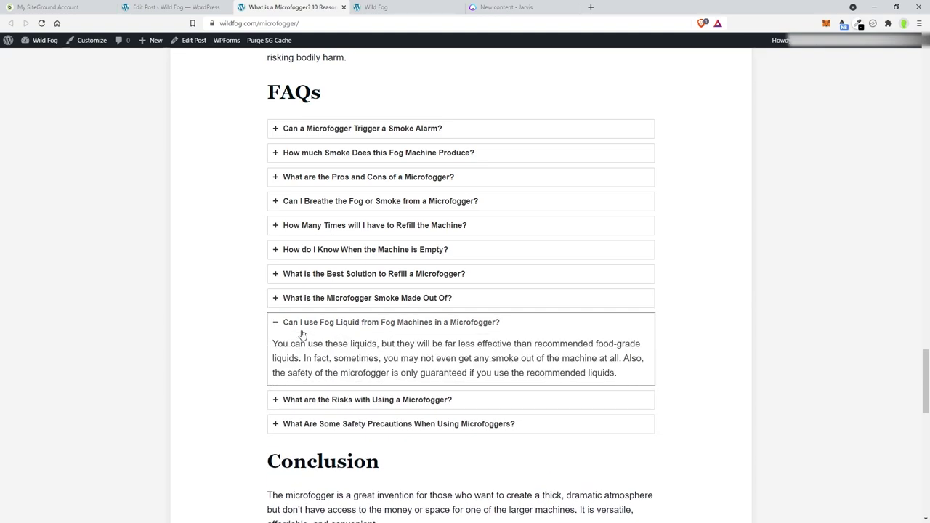
left_click(291, 322)
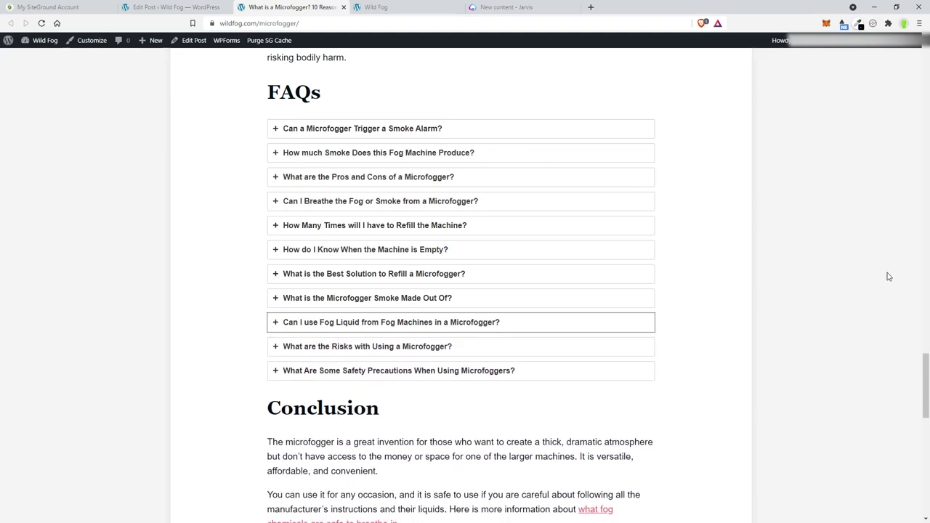
left_click_drag(925, 407, 926, 401)
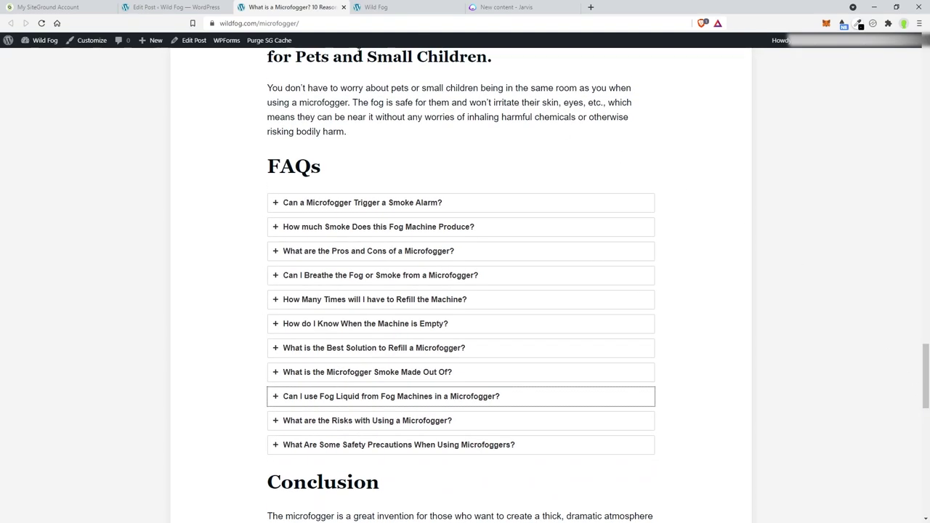
Step: Retitle the "FAQs" heading as "Microfogger FAQs" in the post editor, make its bold formatting consistent and update the post
left_click(170, 8)
scroll(232, 235, "up", 4)
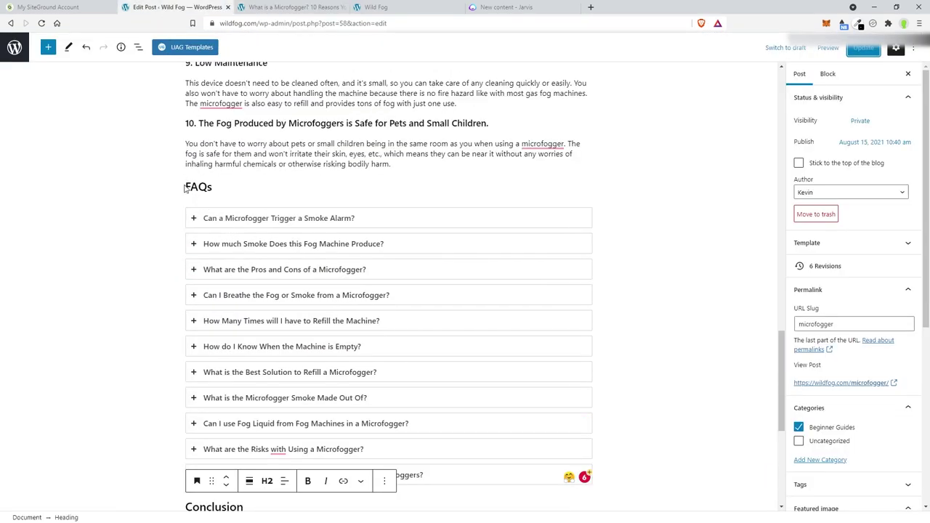
left_click(186, 189)
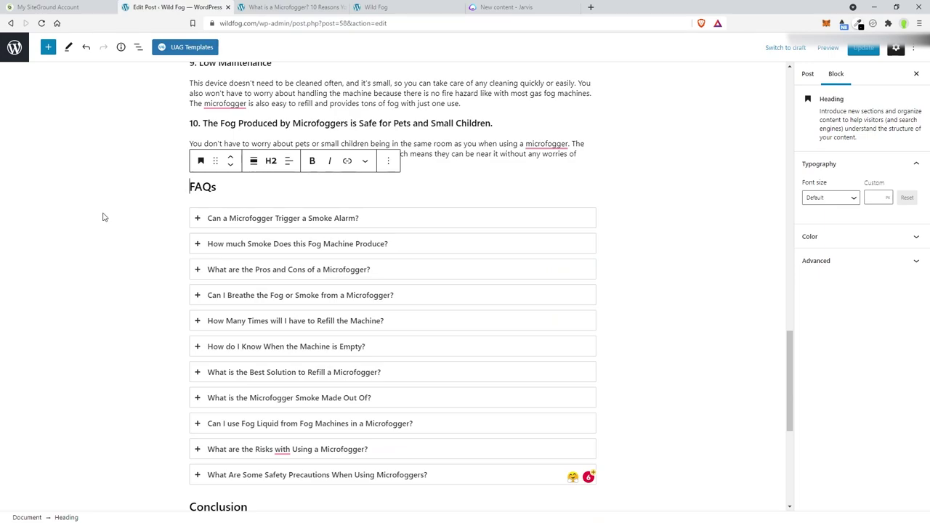
type("Microfogger")
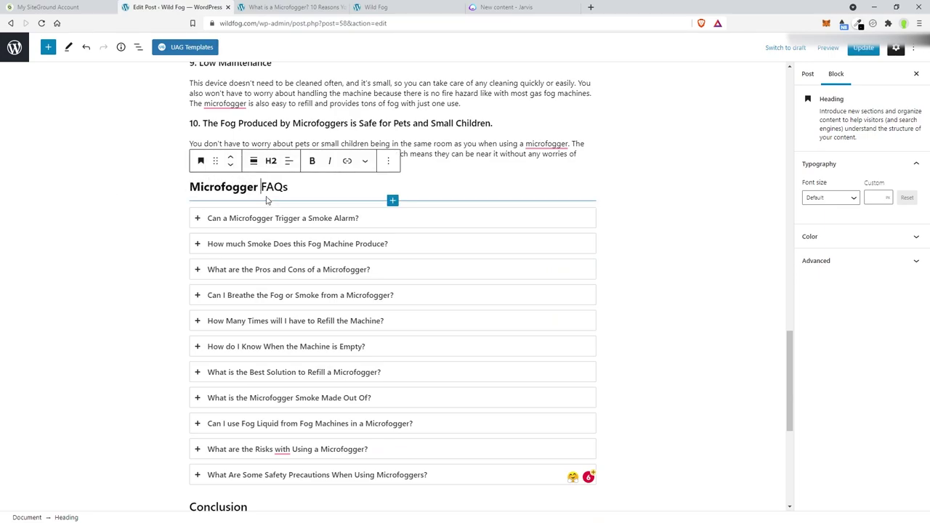
double_click(275, 187)
double_click(231, 188)
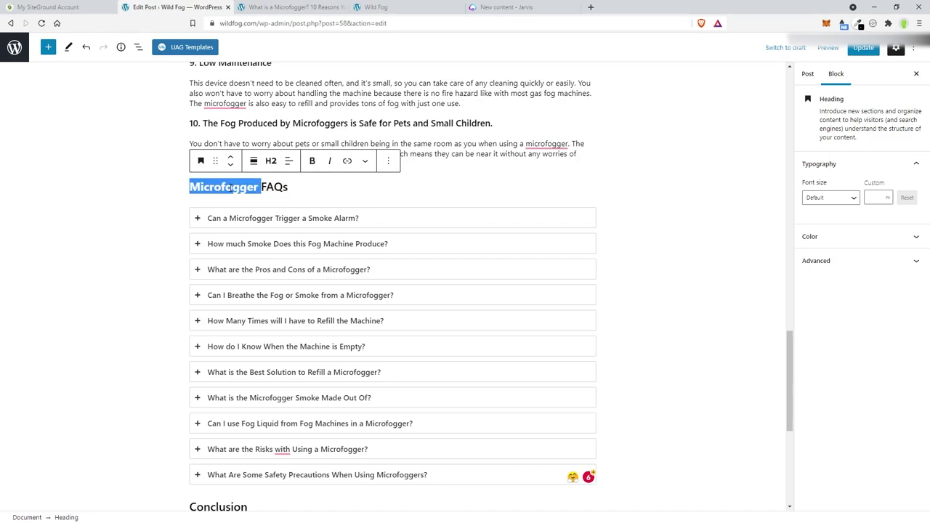
left_click(312, 162)
key("ctrl+a")
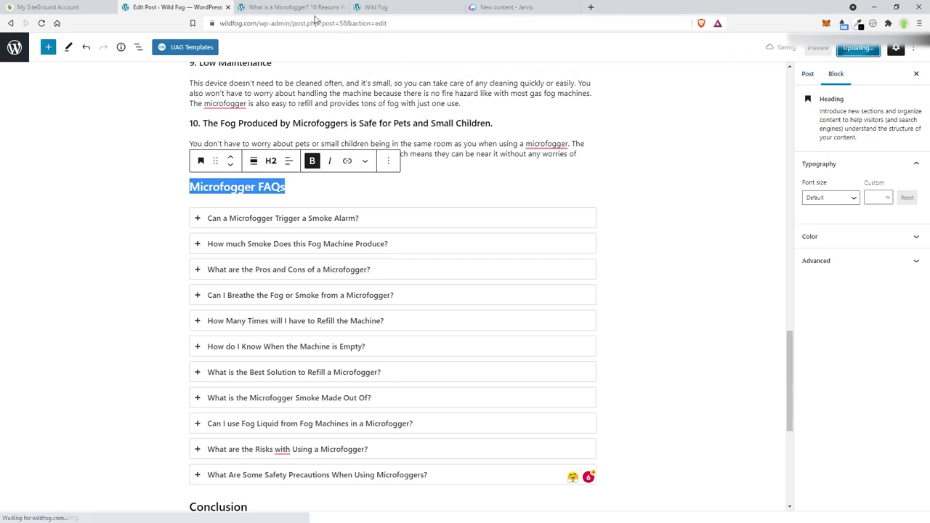
Step: Reload the live microfogger article and review it from the FAQ section down to the related posts and back up to the introduction
left_click(289, 7)
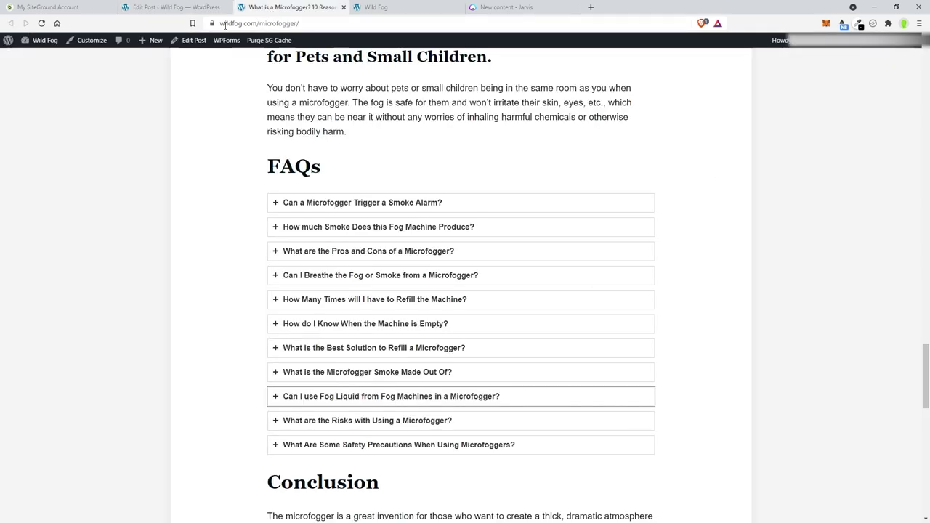
left_click(42, 24)
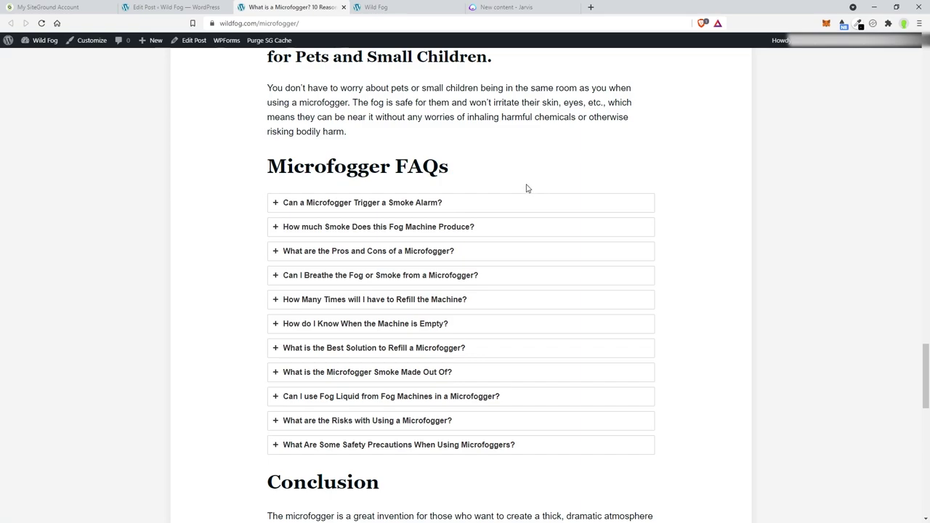
scroll(520, 191, "down", 3)
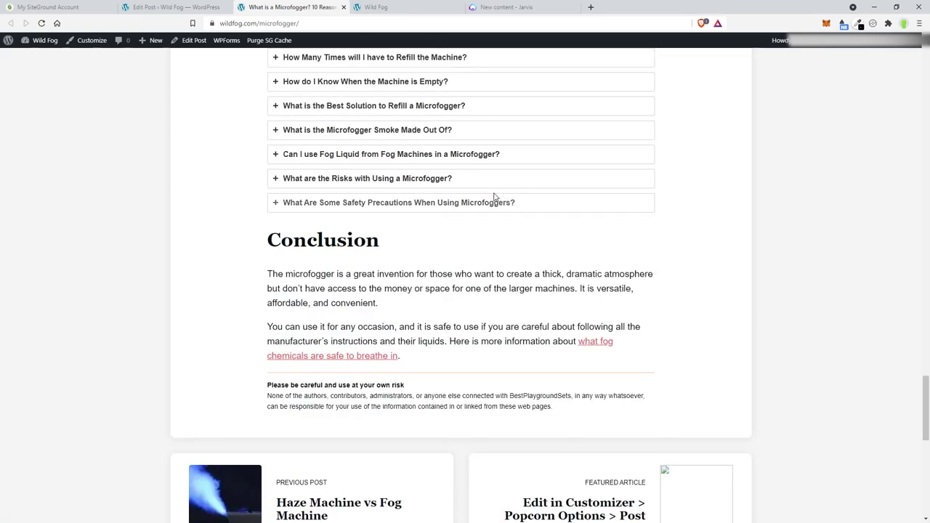
scroll(494, 196, "down", 1)
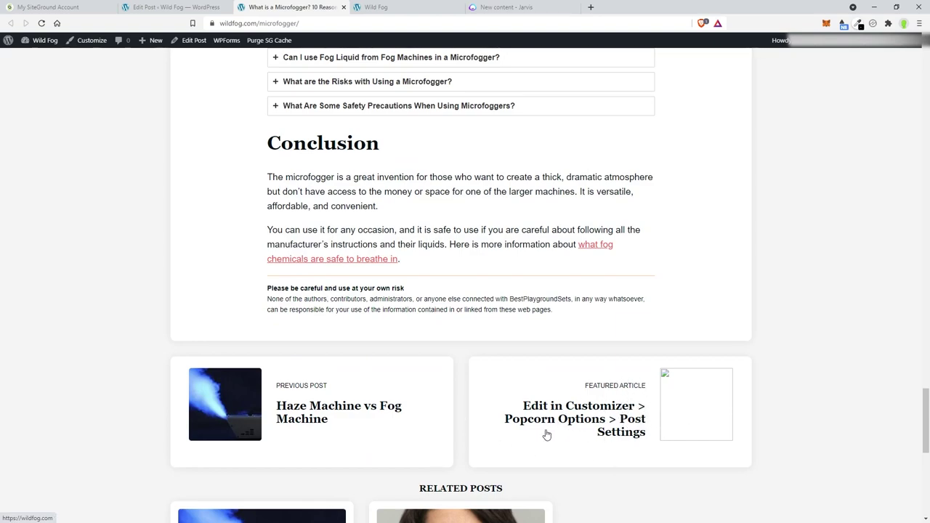
scroll(514, 425, "down", 2)
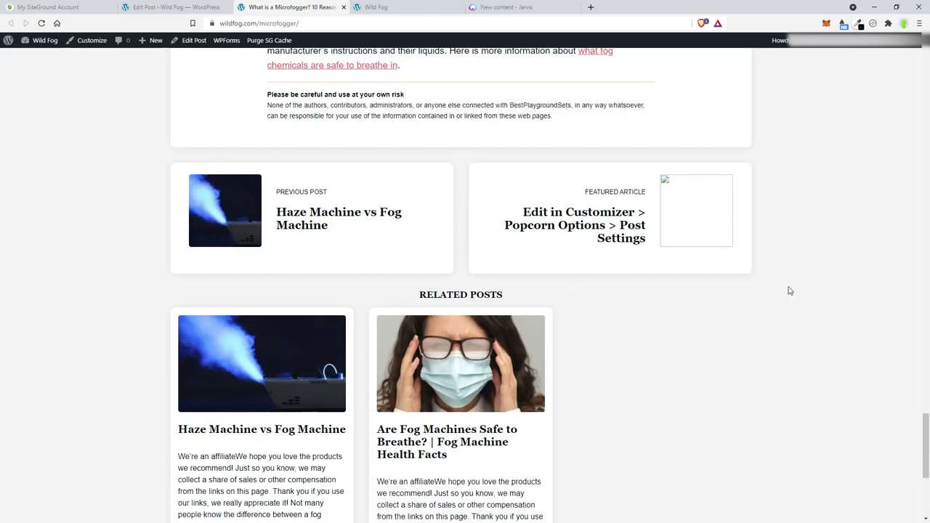
scroll(771, 346, "up", 15)
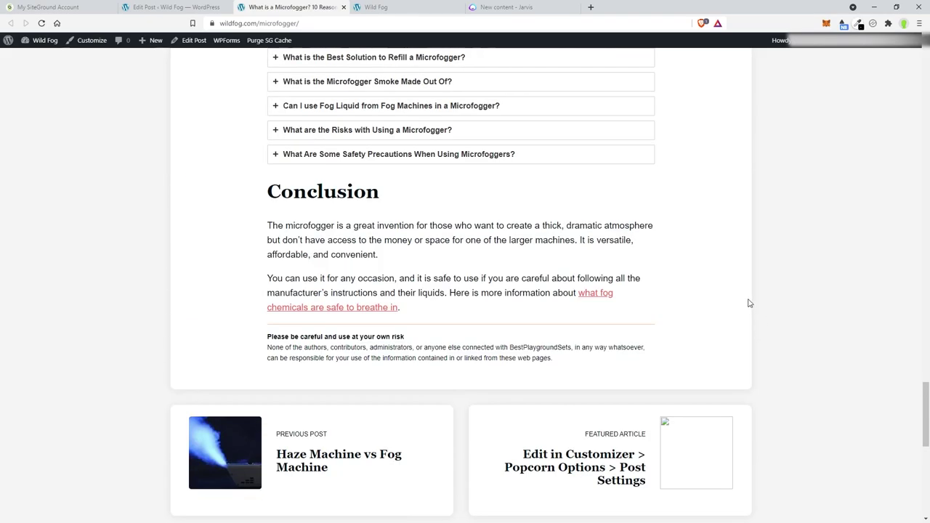
scroll(712, 281, "up", 16)
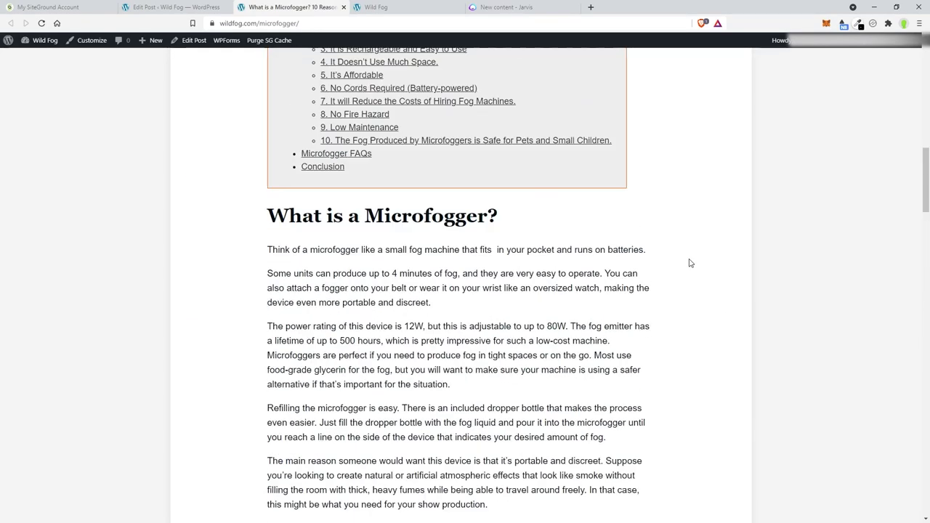
scroll(683, 253, "up", 4)
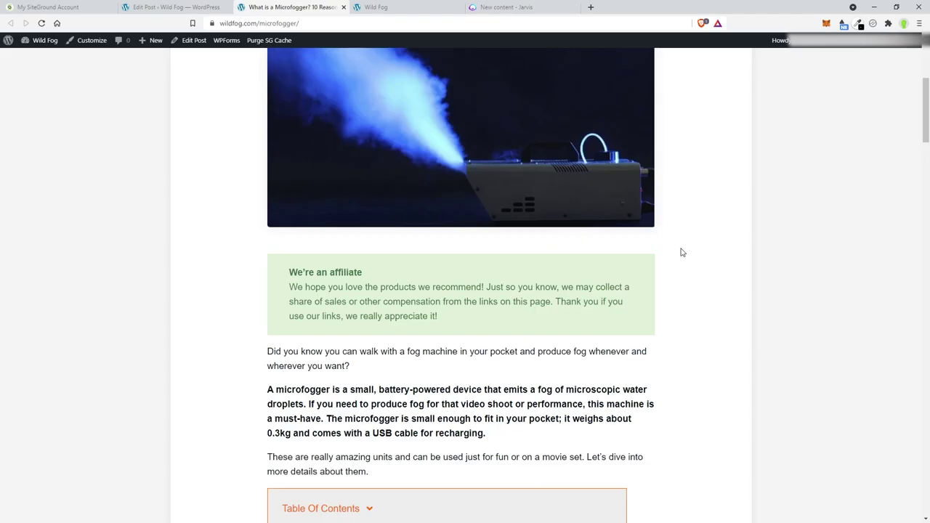
Step: In the post editor, remove the extra space after "fits" in the first paragraph under "What is a Microfogger?"
left_click(200, 6)
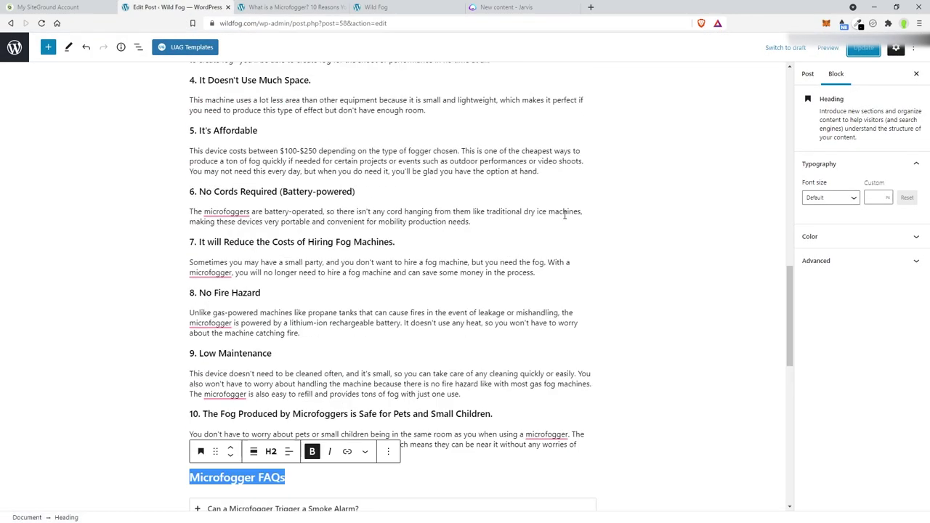
left_click_drag(788, 288, 735, 56)
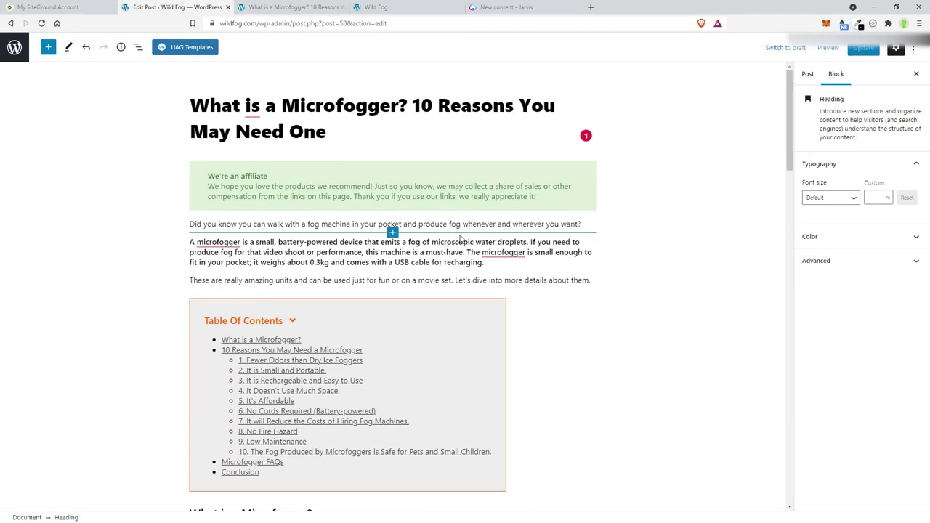
scroll(432, 216, "down", 3)
scroll(431, 216, "down", 2)
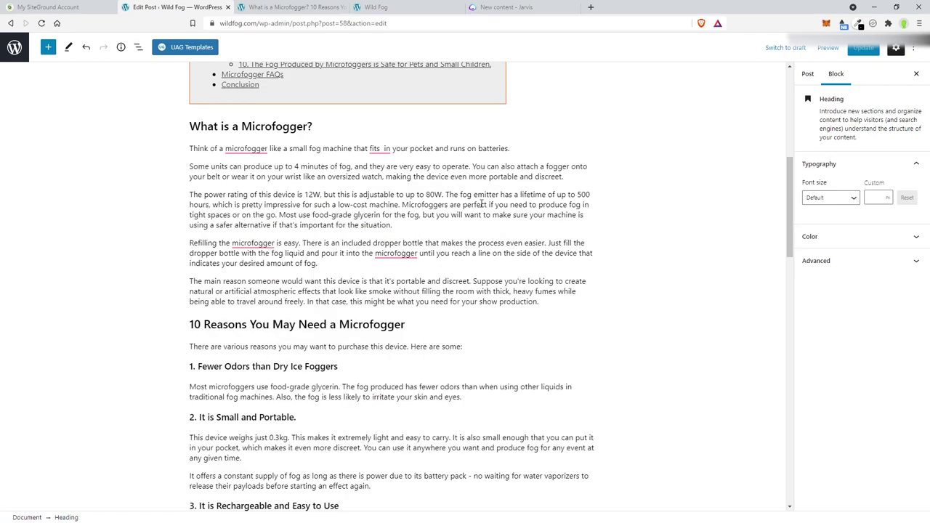
left_click(380, 149)
left_click(375, 176)
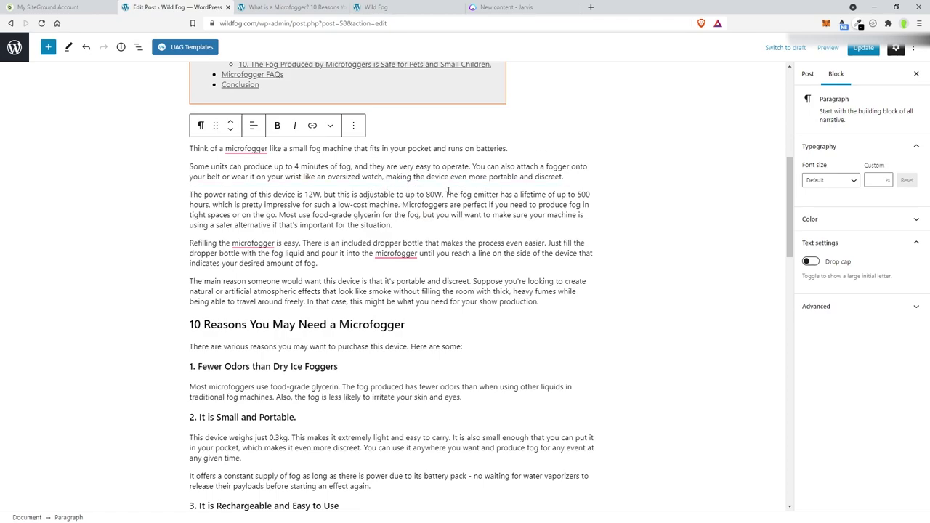
Step: Split the "What is a Microfogger?" paragraphs before "Most use food-grade glycerin", "Just fill the dropper bottle" and "In that case"
left_click(279, 215)
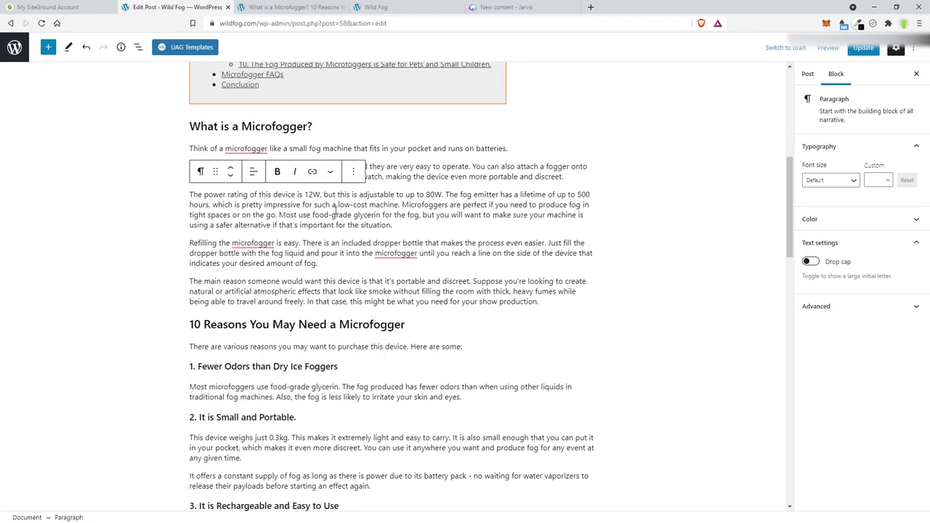
key("Return")
scroll(432, 195, "down", 1)
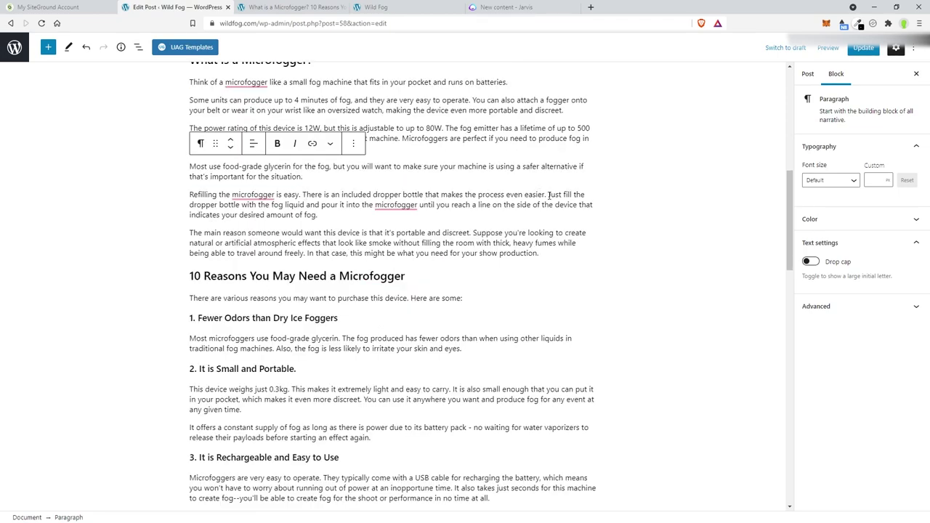
left_click(548, 195)
key("Return")
scroll(474, 196, "down", 1)
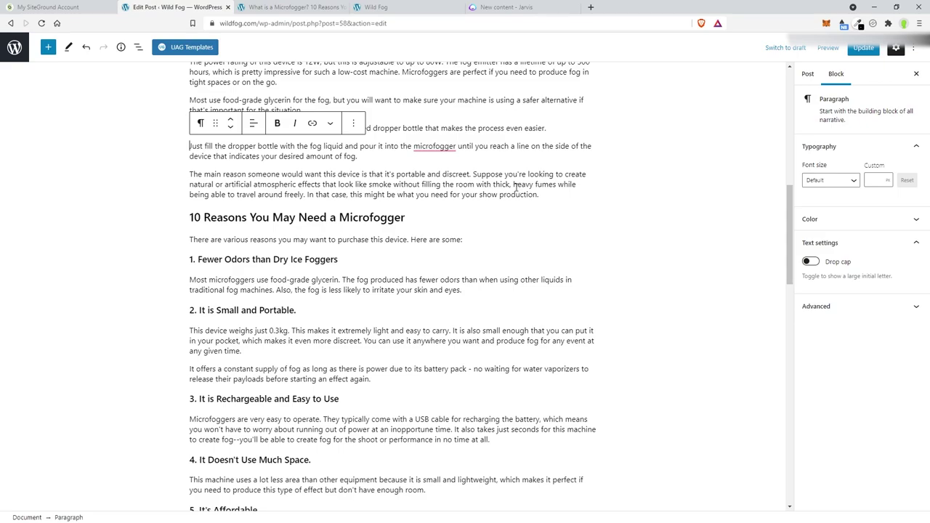
left_click(308, 195)
key("Return")
Step: Make the intro line "There are various reasons you may want to purchase this device. Here are some:" bold
scroll(299, 167, "down", 2)
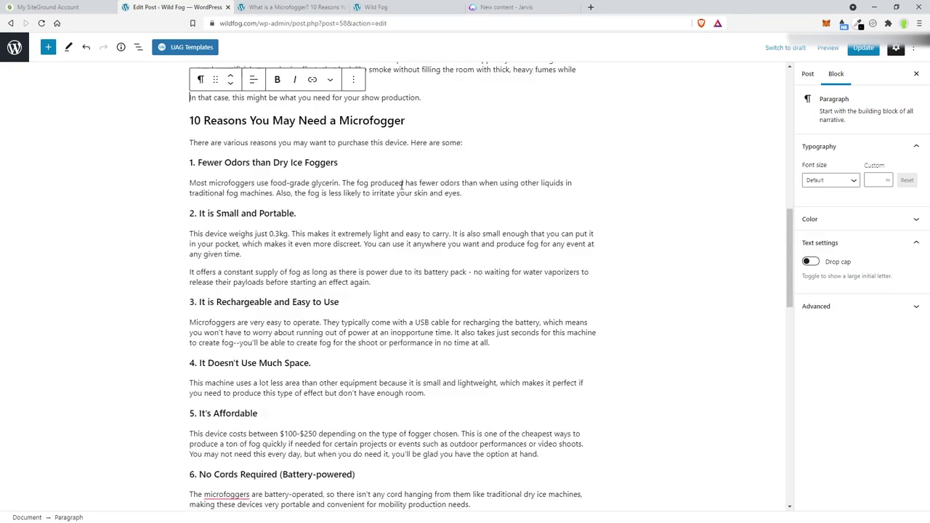
triple_click(290, 143)
key("ctrl+b")
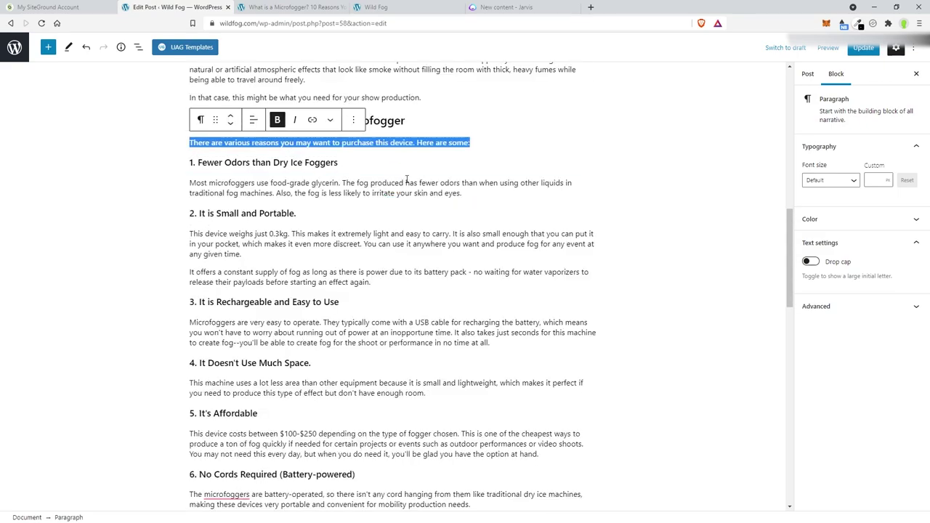
Step: Split the paragraph under reason 2 before "It is also small enough" and the one under reason 3 before "It also takes just seconds"
scroll(407, 182, "down", 1)
left_click(453, 186)
key("Return")
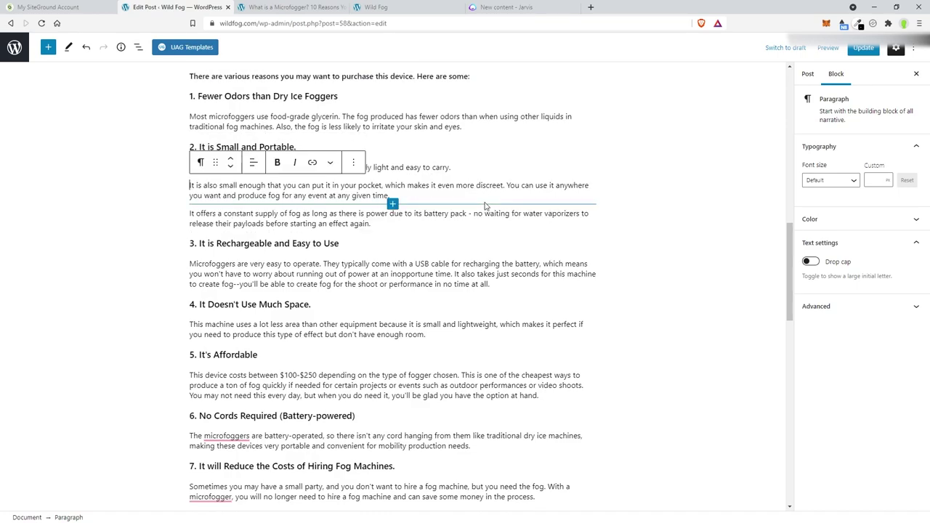
scroll(418, 199, "down", 2)
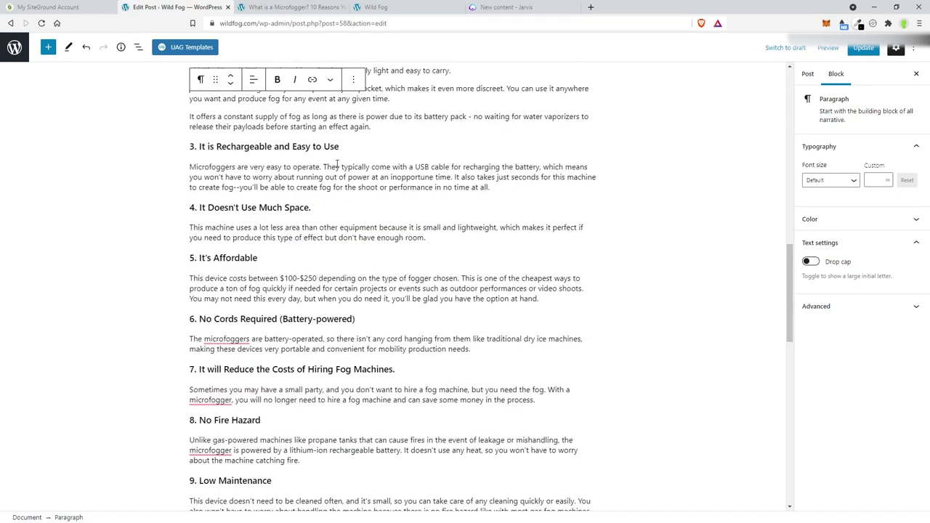
left_click(454, 176)
key("Return")
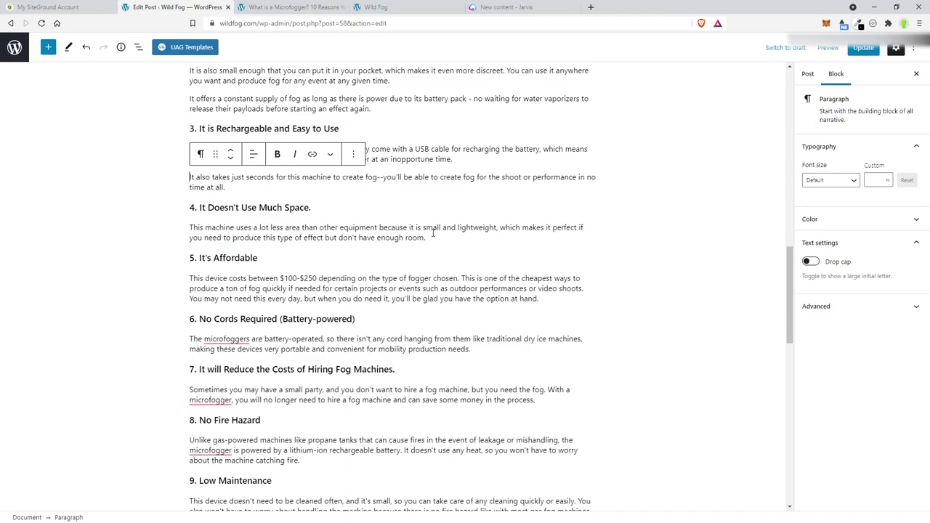
Step: Split the "It's Affordable" paragraph under reason 5 before "You may not need this every day"
scroll(434, 232, "down", 2)
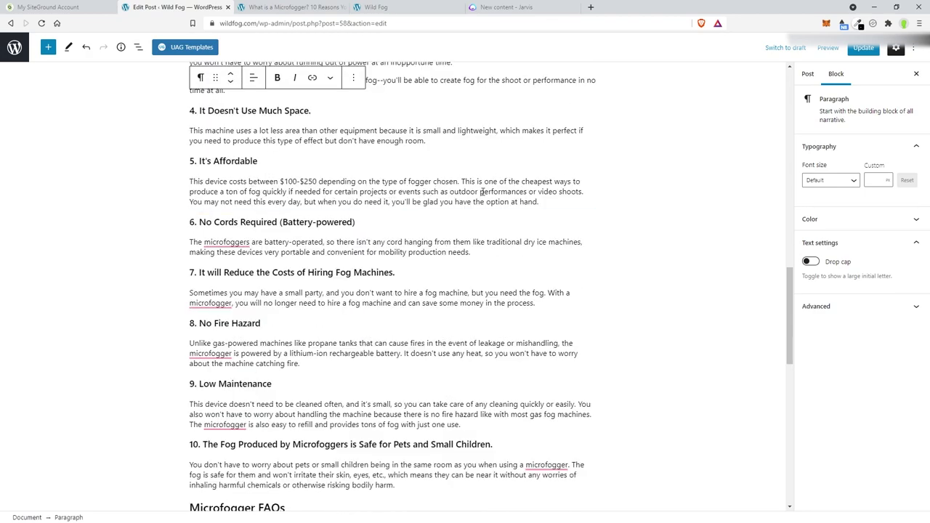
left_click(189, 202)
key("Return")
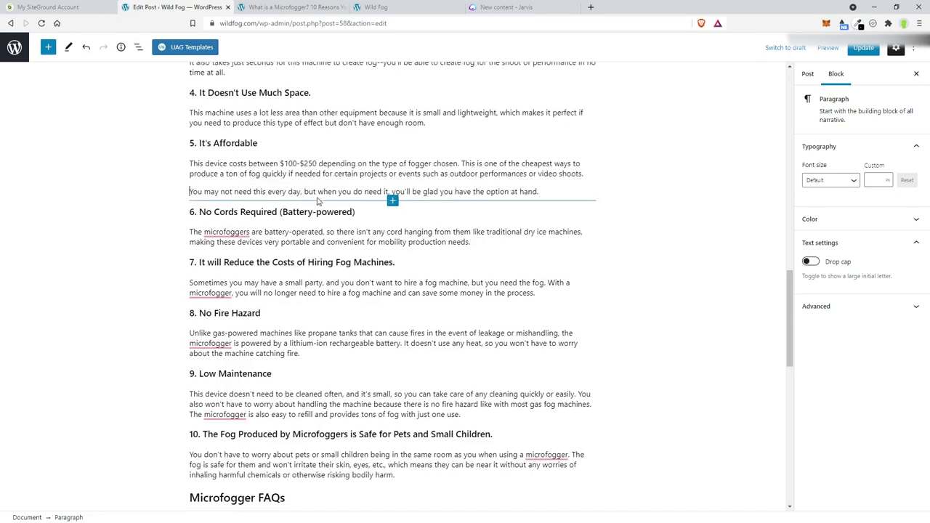
scroll(390, 201, "down", 1)
scroll(490, 235, "down", 1)
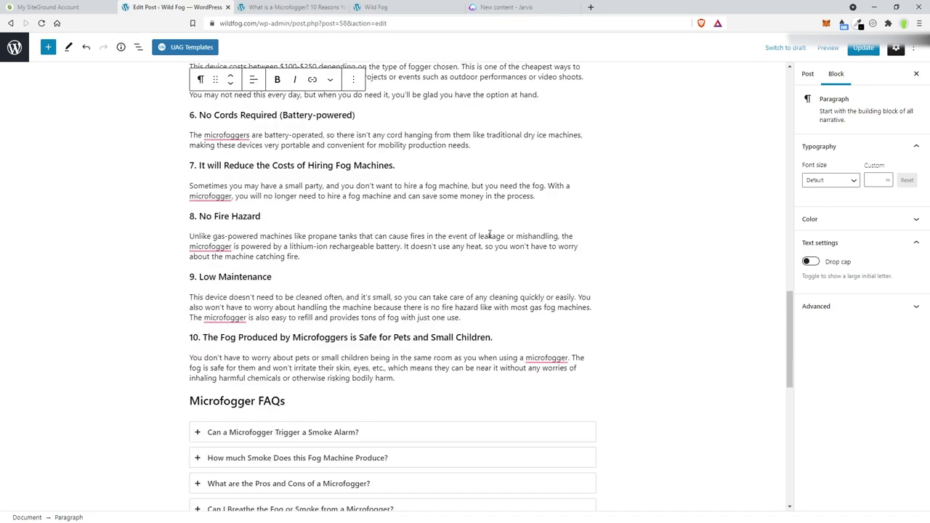
scroll(490, 235, "down", 1)
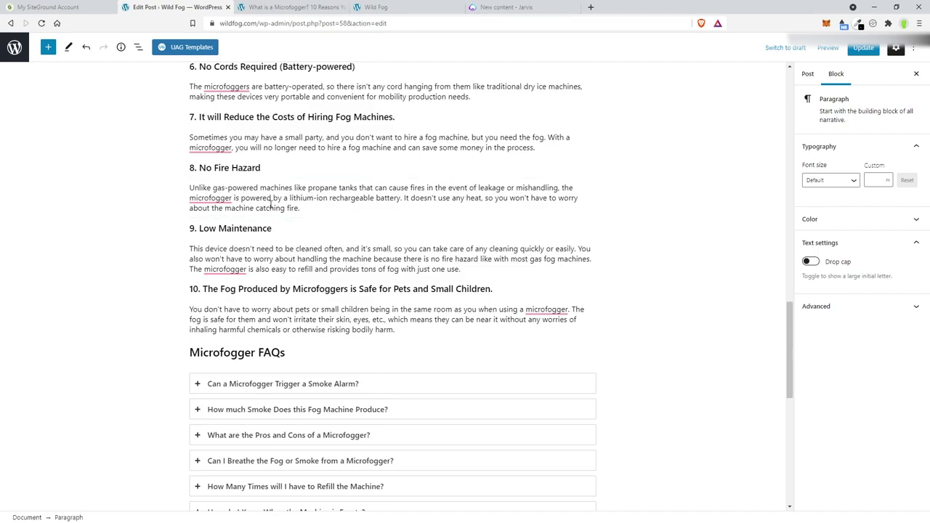
Step: Split the "Low Maintenance" paragraph under reason 9 before "The microfogger is also easy to refill"
scroll(271, 206, "down", 1)
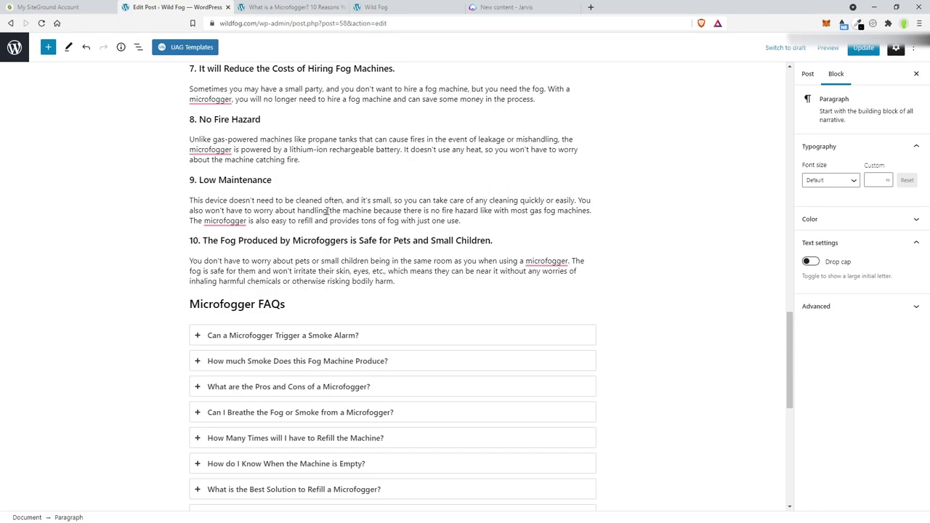
left_click(190, 221)
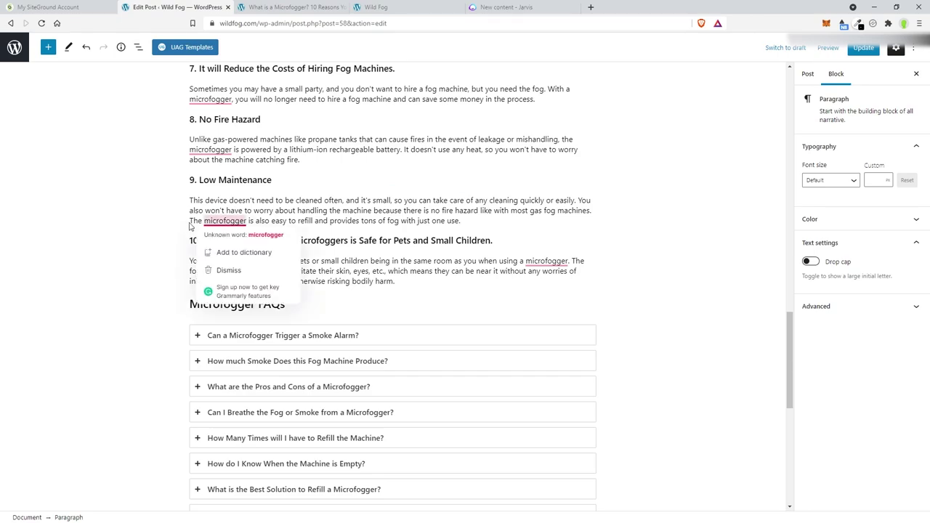
key("Return")
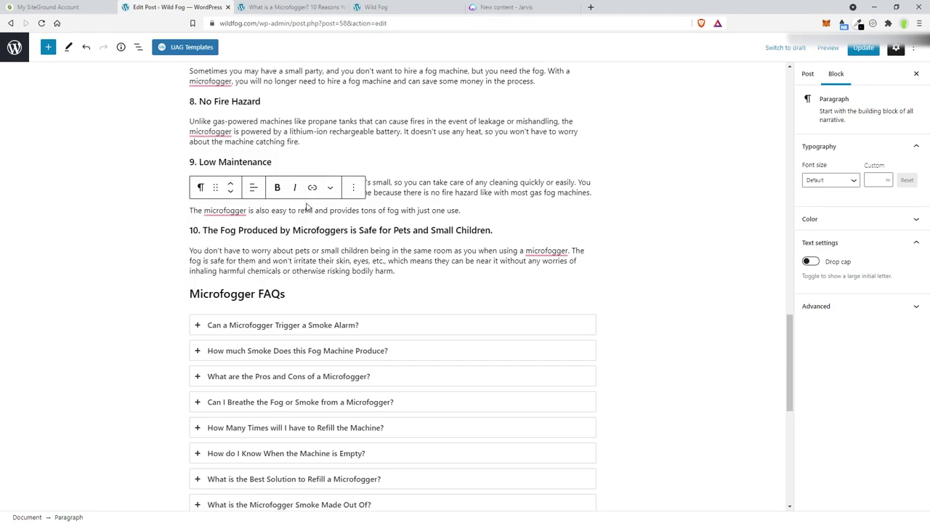
Step: Make the "Most use food-grade glycerin for the fog" paragraph in the "What is a Microfogger?" section bold
scroll(307, 209, "down", 1)
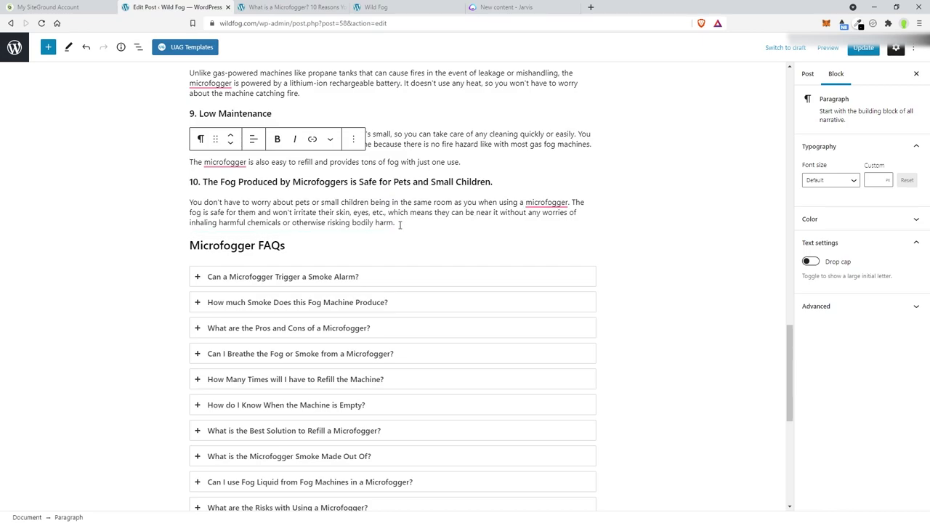
scroll(463, 228, "down", 4)
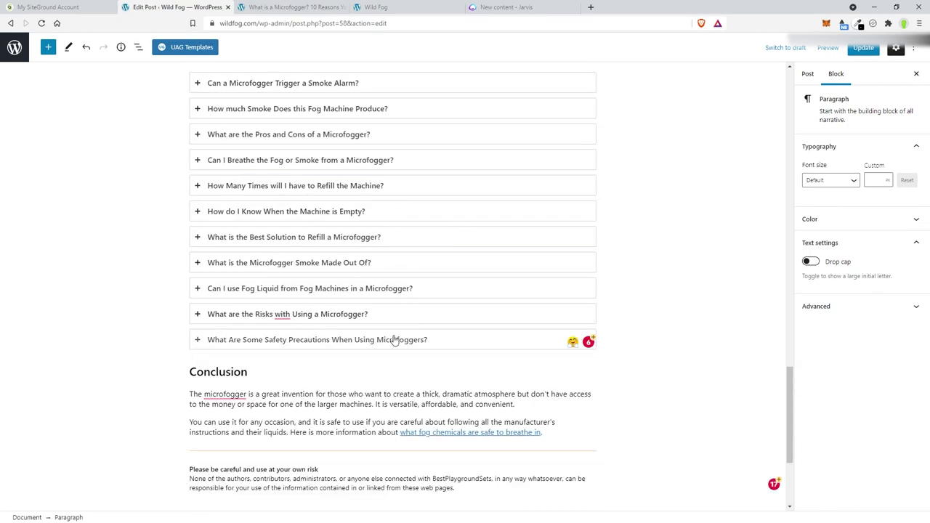
scroll(399, 333, "down", 3)
left_click_drag(790, 443, 725, 97)
scroll(606, 170, "down", 8)
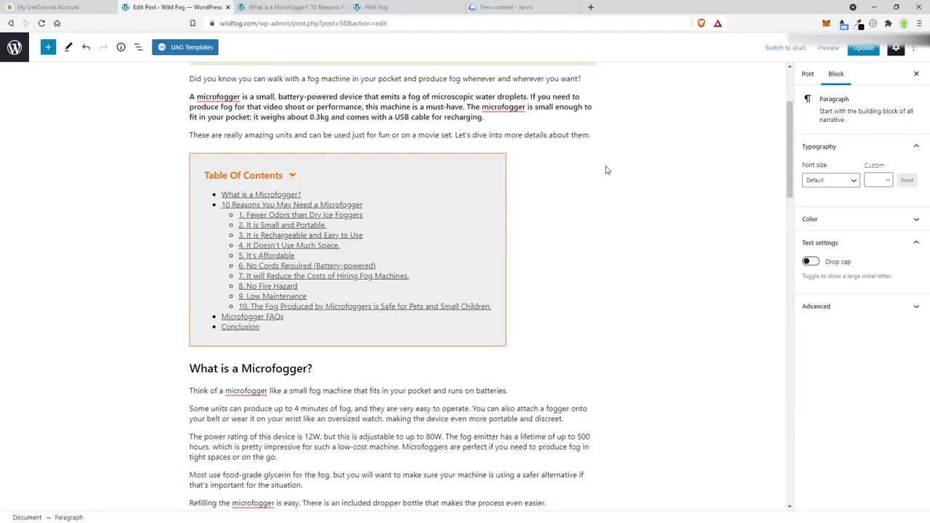
scroll(614, 167, "down", 1)
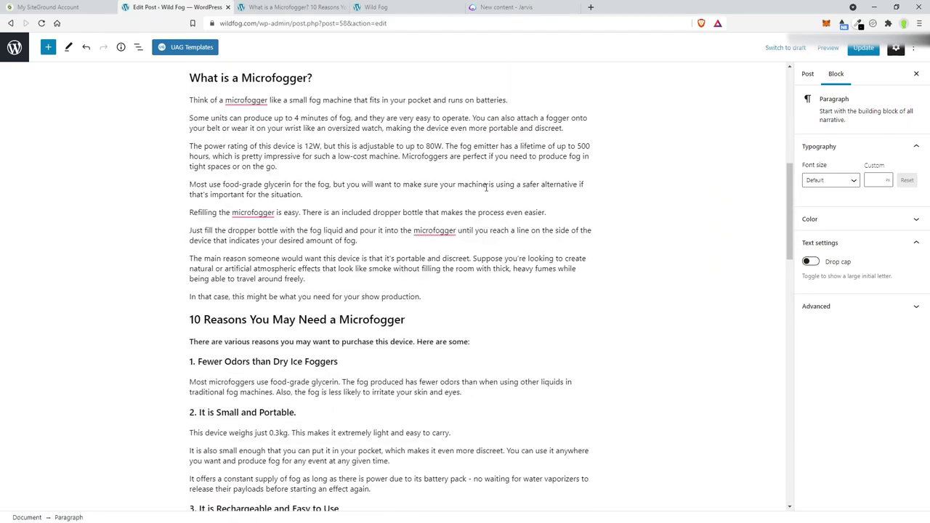
triple_click(275, 185)
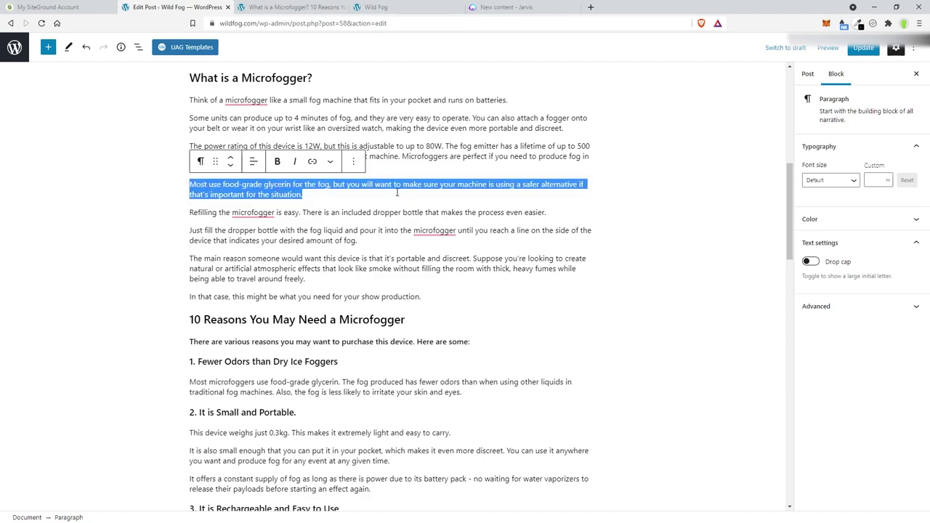
left_click(276, 163)
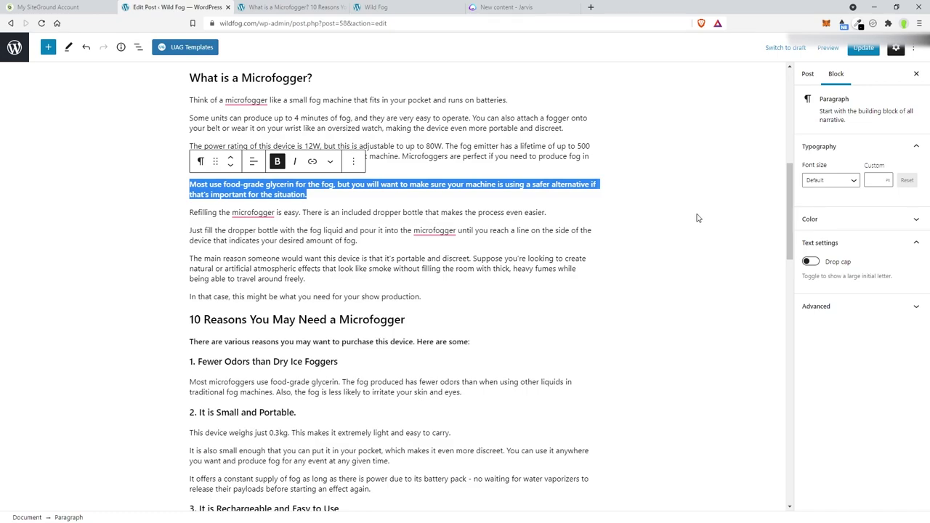
Step: Review the rest of the article from the 10 reasons down to the disclaimer and update the post
scroll(692, 214, "down", 2)
scroll(458, 207, "up", 2)
double_click(195, 323)
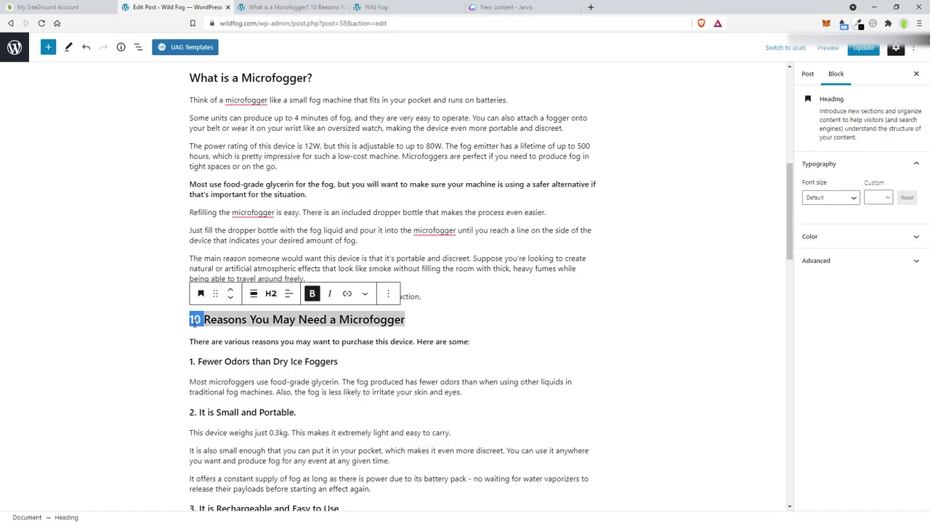
left_click(521, 319)
scroll(525, 314, "down", 2)
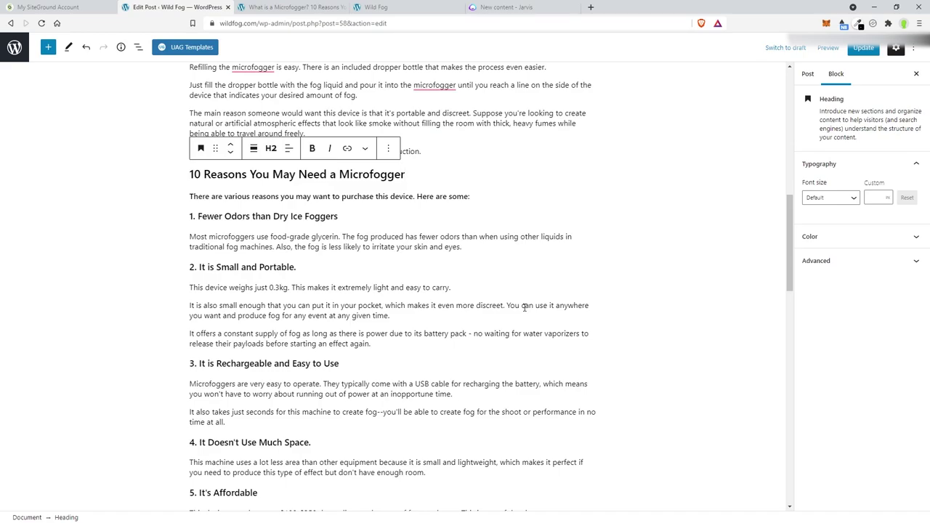
scroll(523, 306, "down", 9)
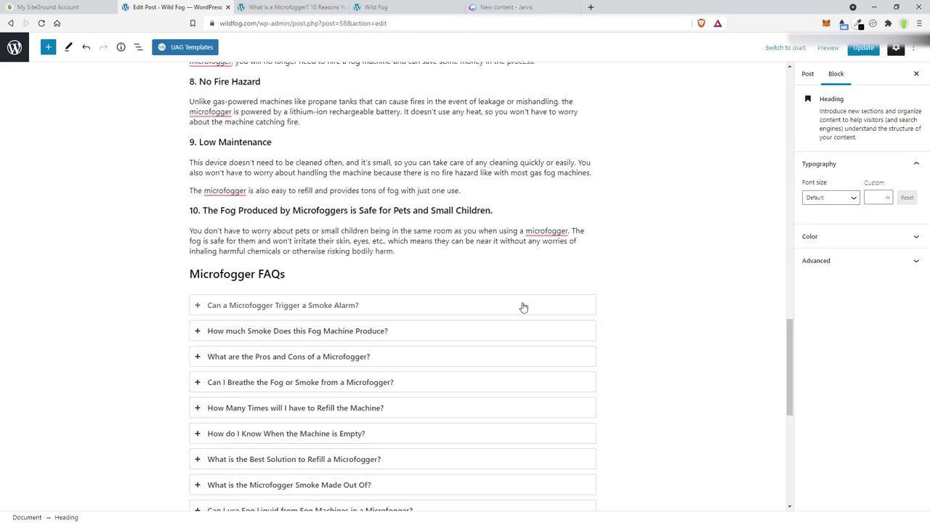
scroll(412, 281, "down", 2)
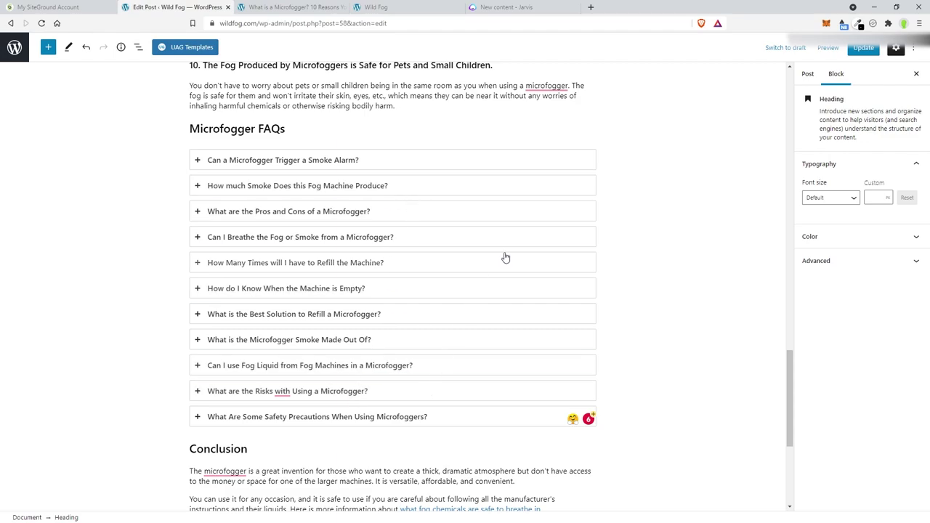
scroll(506, 258, "down", 4)
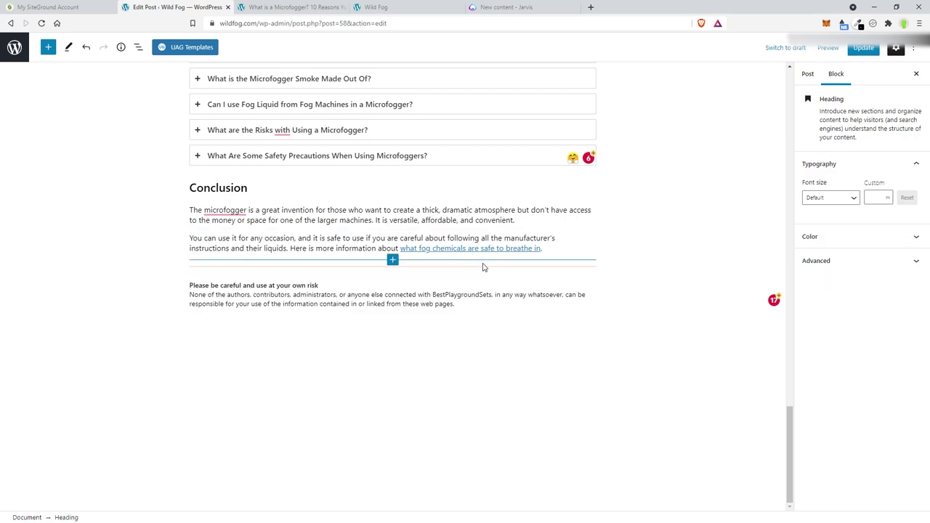
left_click(863, 48)
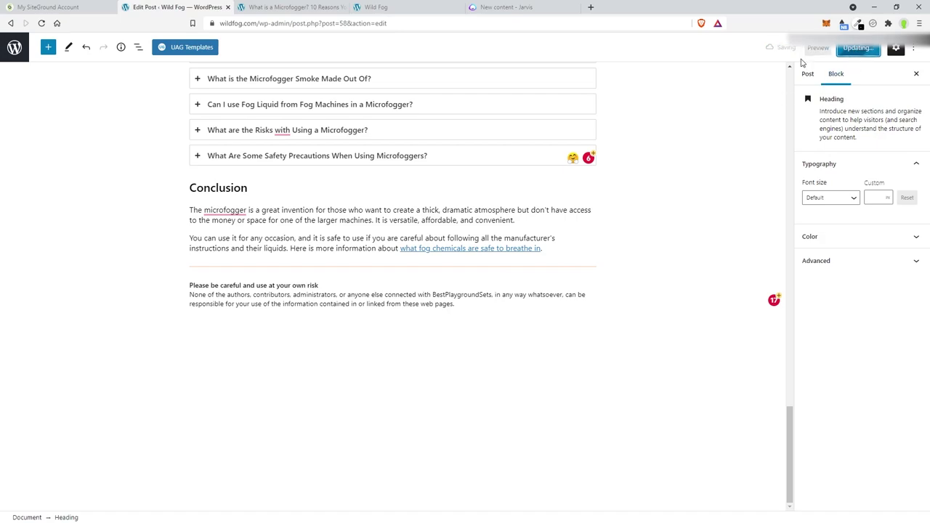
Step: Copy the word "Microfogger" from the live article's title and search Canva's photo library for it
left_click(289, 10)
scroll(814, 158, "up", 3)
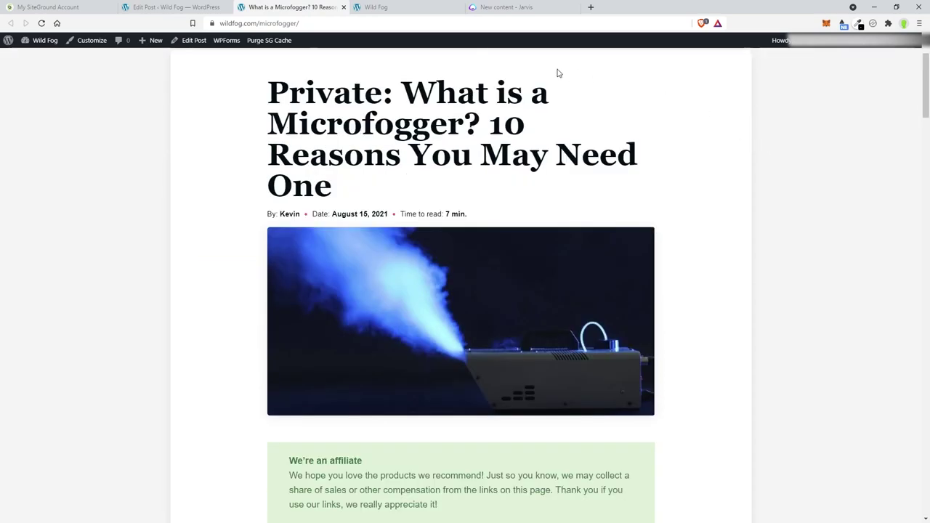
double_click(367, 131)
key("ctrl+c")
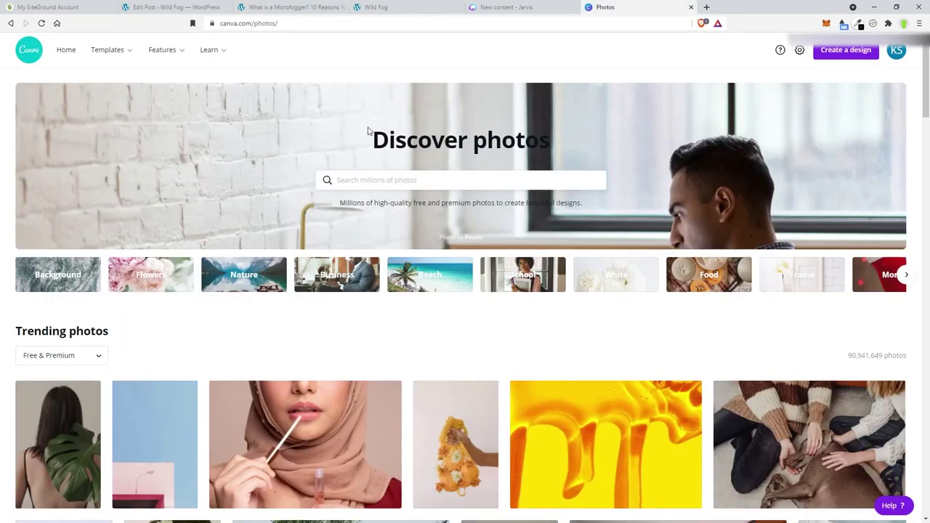
left_click(393, 179)
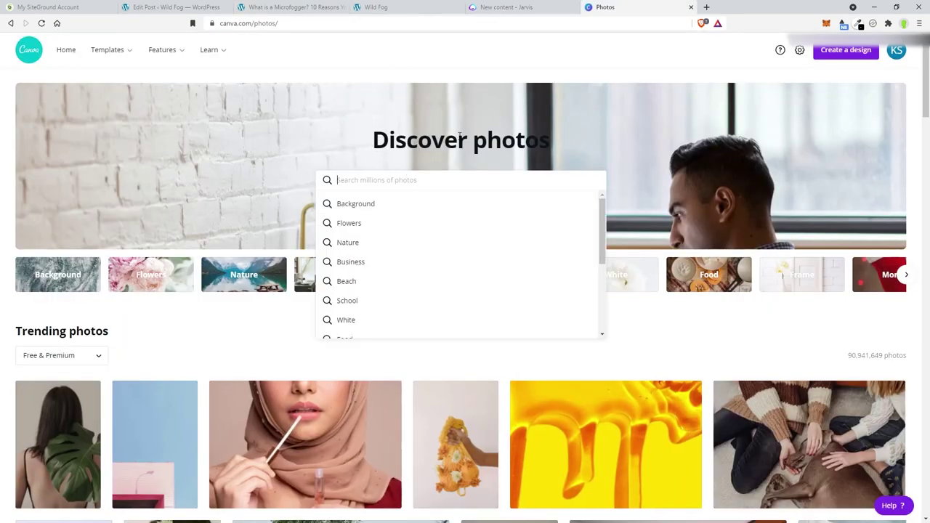
key("ctrl+v")
key("Return")
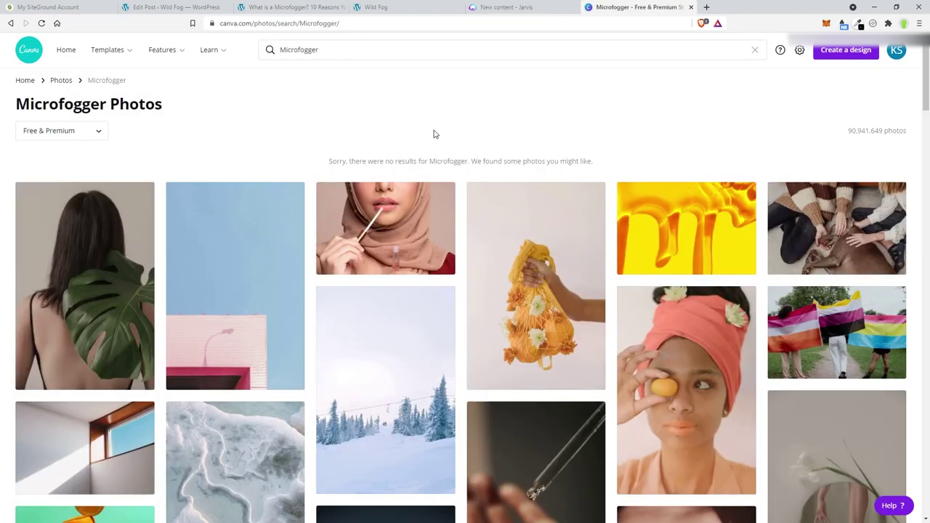
Step: Look through the suggested photos and change the photo search to "Micro fogger"
scroll(432, 137, "down", 2)
scroll(429, 139, "down", 9)
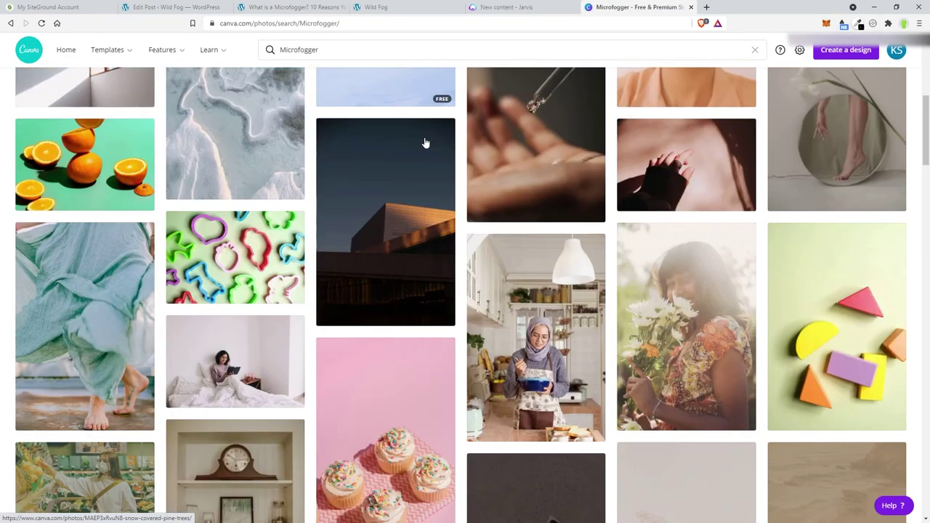
scroll(423, 146, "down", 10)
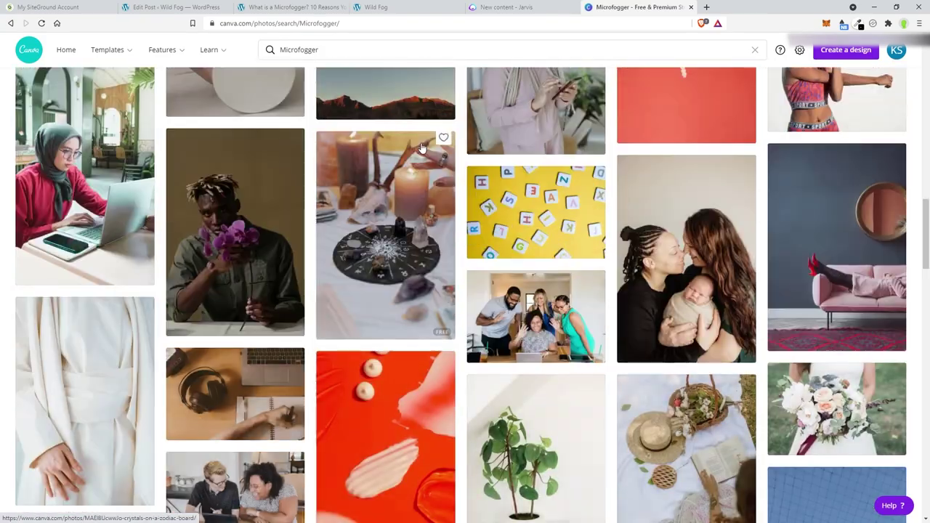
scroll(420, 149, "down", 5)
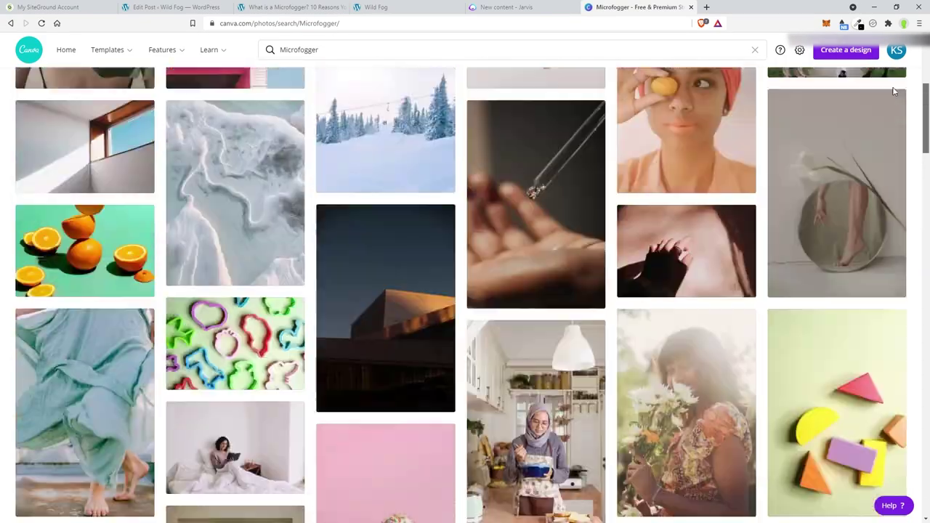
scroll(894, 91, "up", 4)
left_click(297, 50)
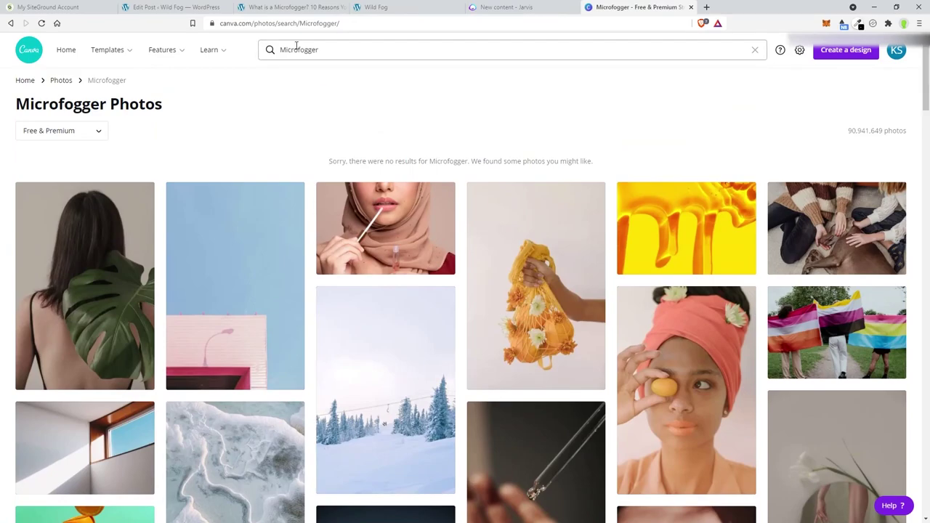
key("Return")
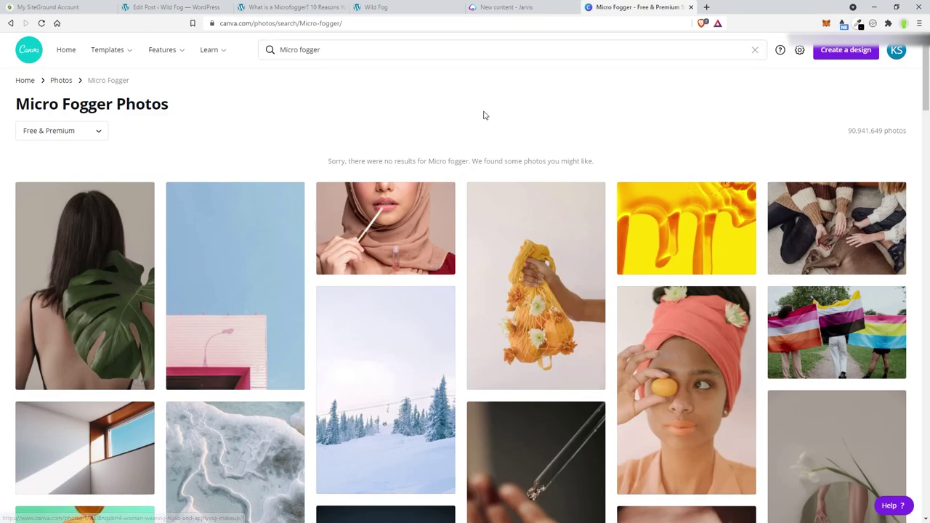
Step: Search the photo library for "small fog machine" and look through the results for a suitable picture
double_click(295, 50)
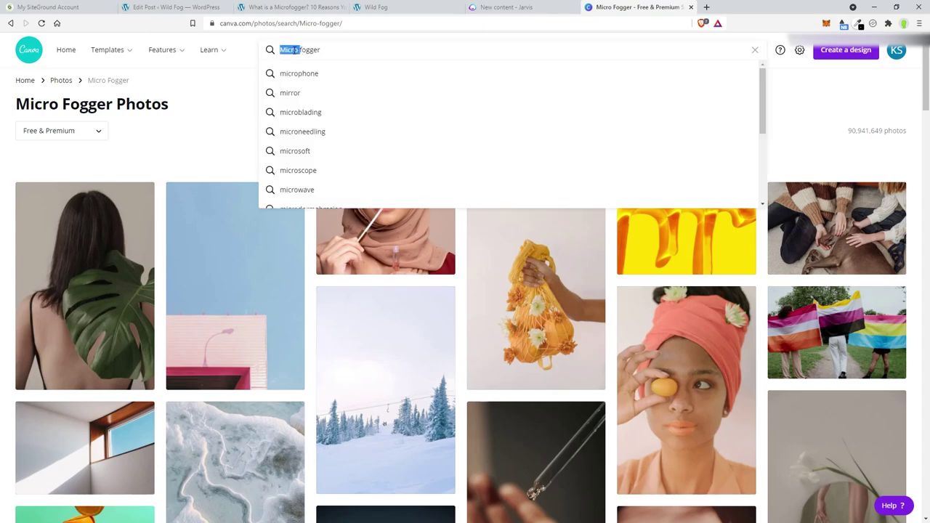
key("BackSpace")
type("small fog m")
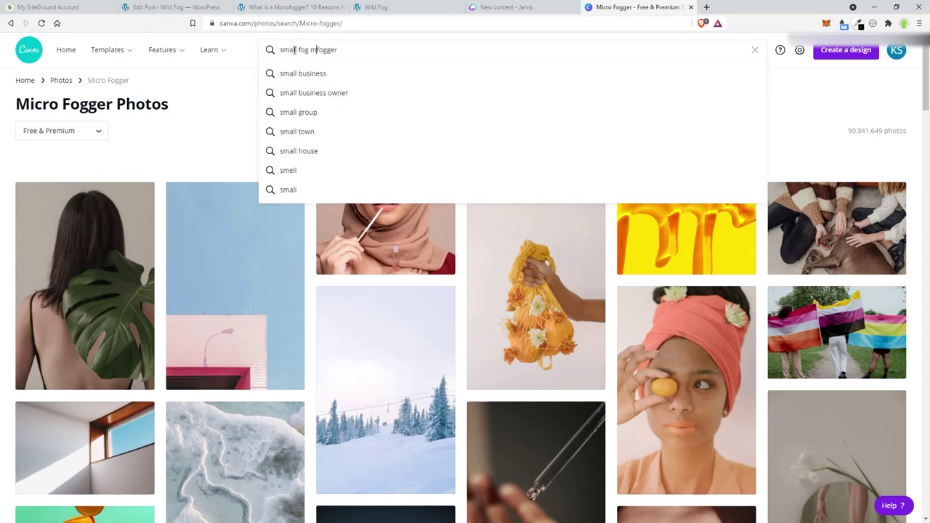
type("achine")
key("Delete")
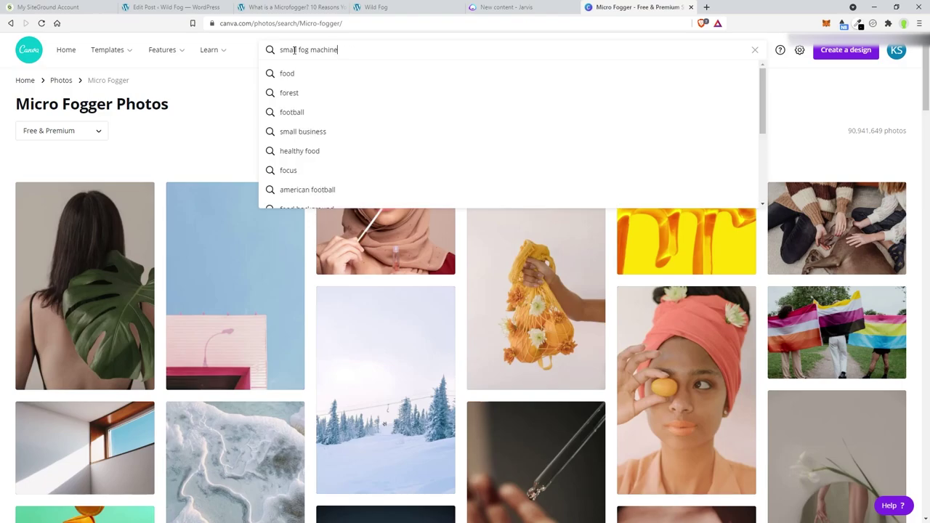
key("Return")
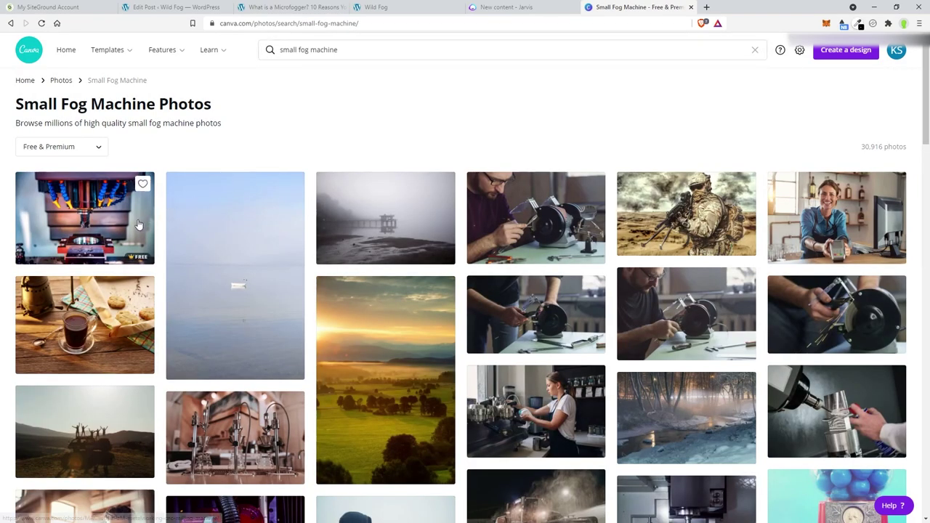
scroll(455, 111, "down", 2)
scroll(454, 109, "down", 3)
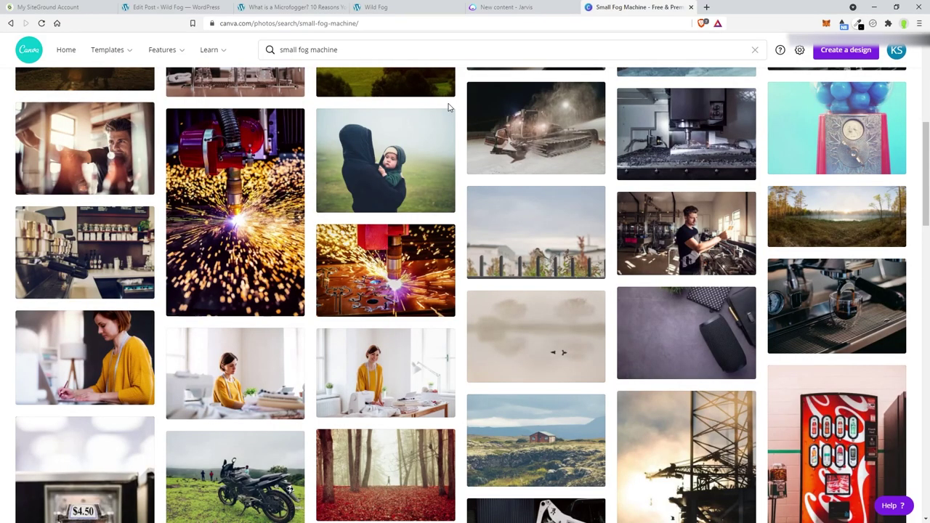
scroll(447, 107, "down", 7)
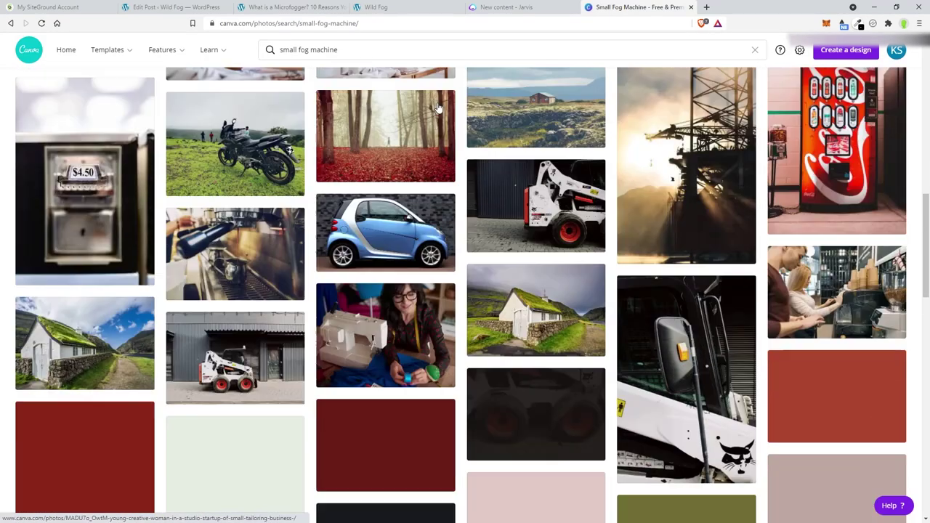
scroll(436, 107, "down", 10)
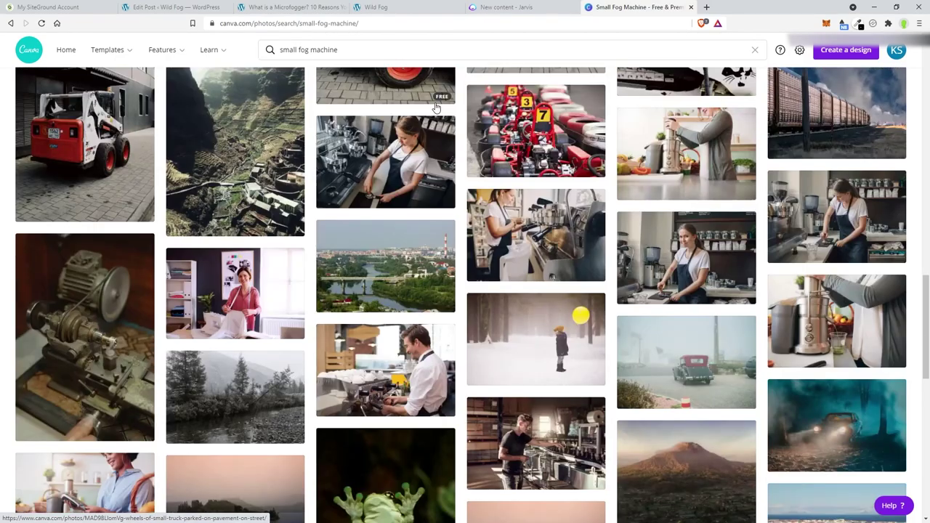
scroll(436, 108, "down", 3)
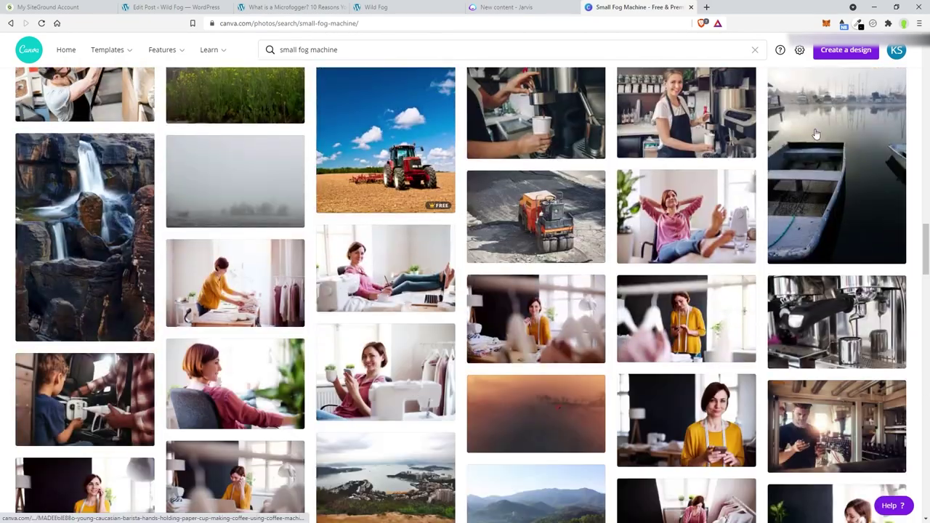
left_click_drag(924, 167, 924, 72)
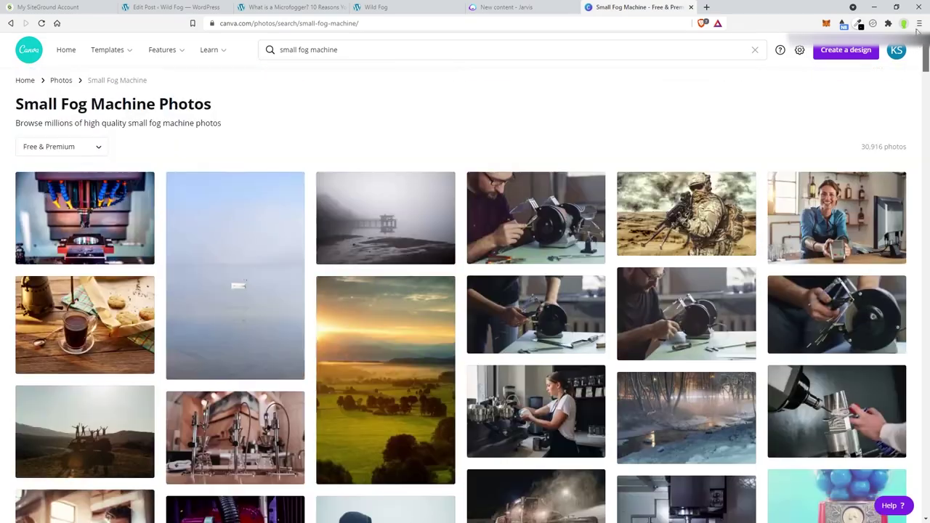
Step: Broaden the photo search to "fog machine" by removing the word "small"
left_click(295, 50)
double_click(291, 49)
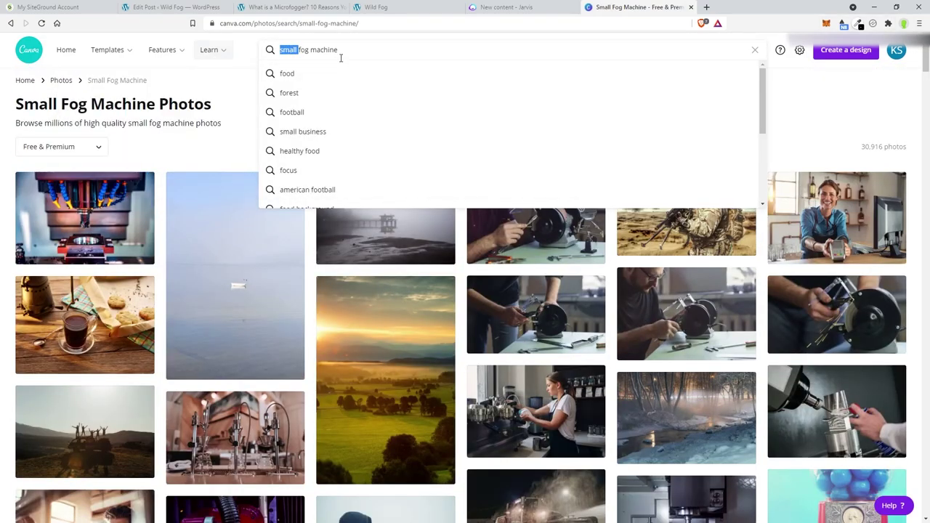
key("BackSpace")
key("Return")
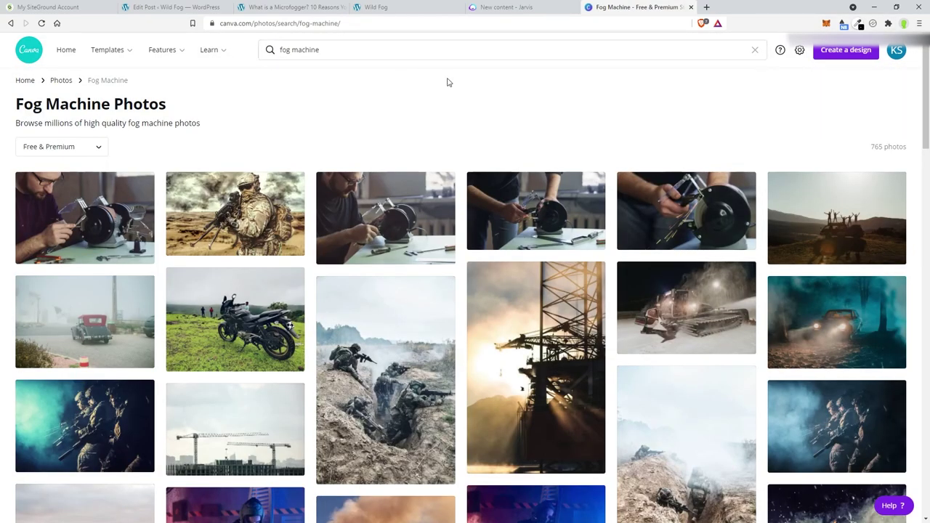
Step: Look through the fog machine photos and preview the electric fog machine in a red clay basin and the fogger on white background
scroll(560, 123, "down", 1)
scroll(545, 120, "down", 2)
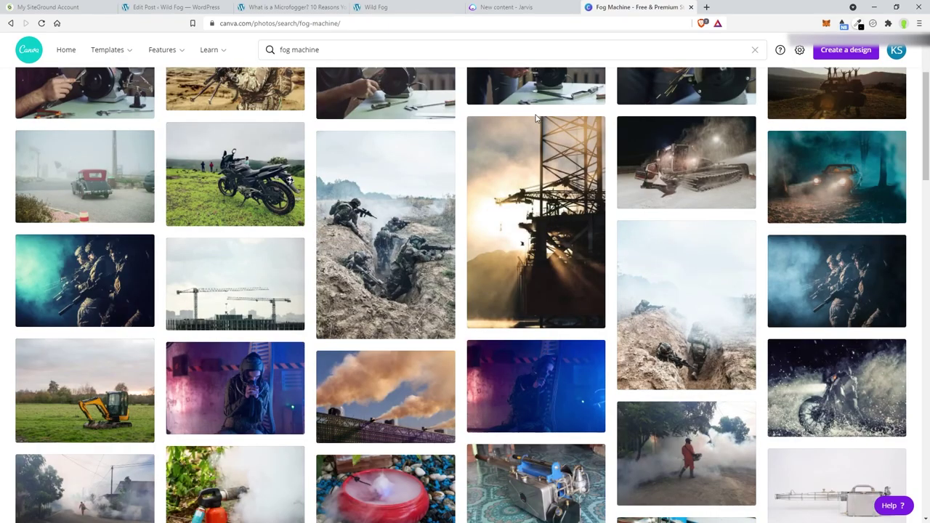
scroll(536, 118, "down", 6)
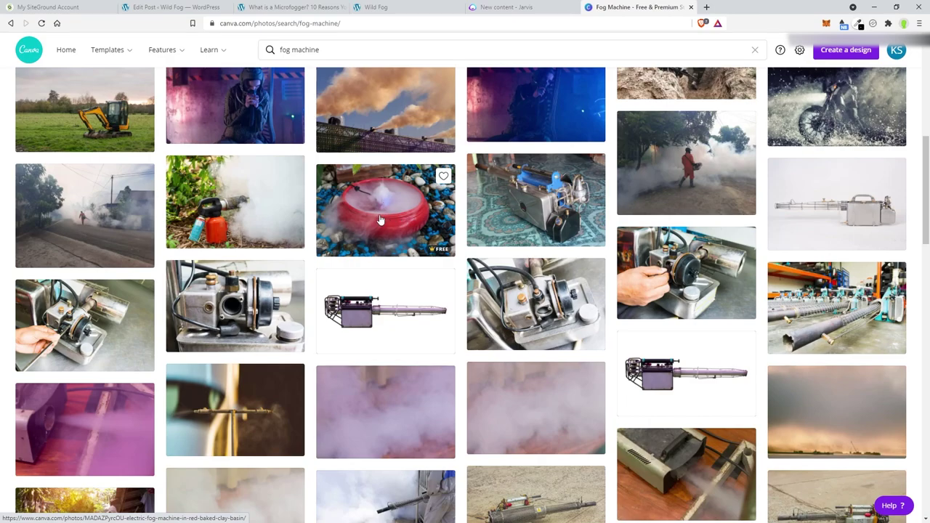
left_click(380, 219)
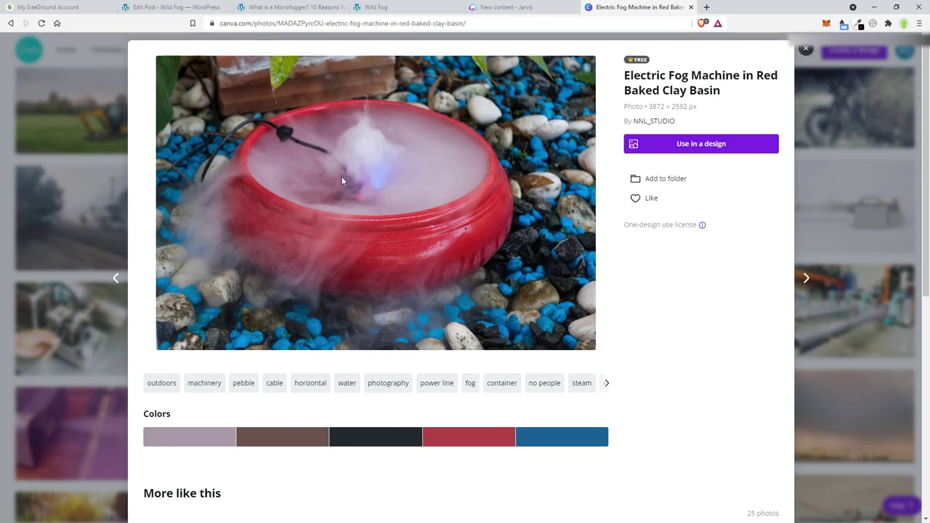
left_click(805, 48)
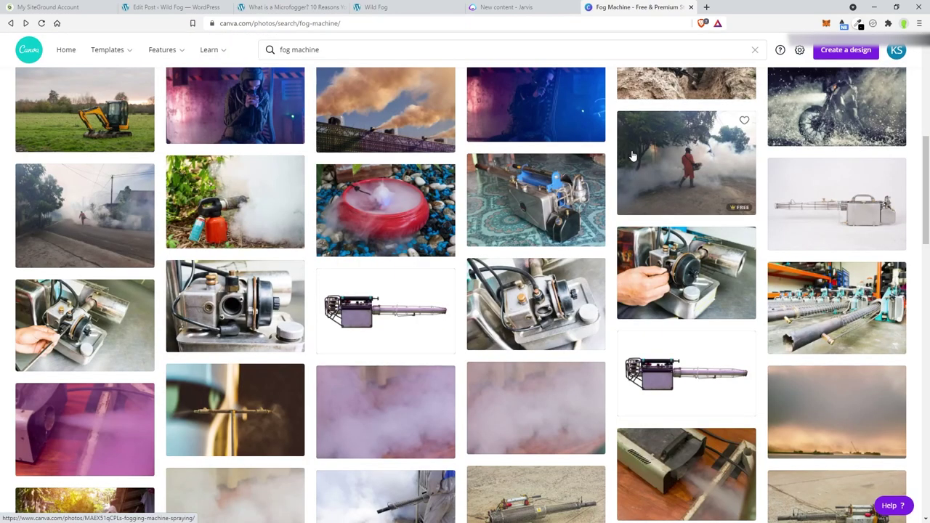
left_click(348, 314)
left_click(800, 51)
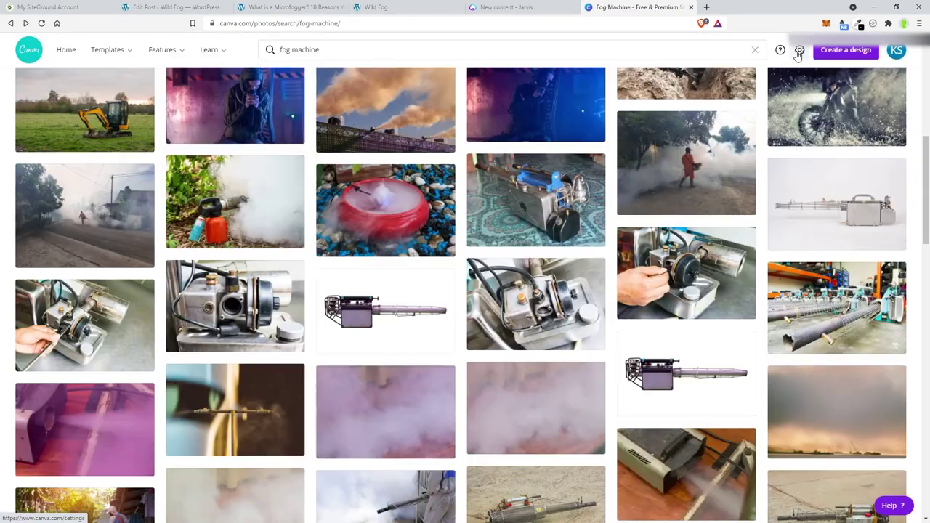
Step: Browse further through the photos and preview the fogging machine lying on the ground
scroll(514, 218, "down", 1)
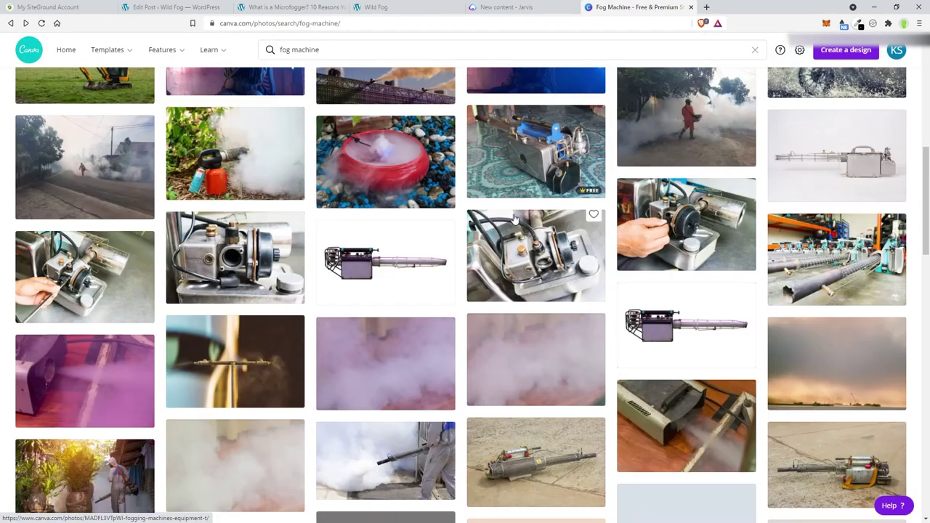
scroll(515, 218, "down", 2)
scroll(504, 214, "down", 4)
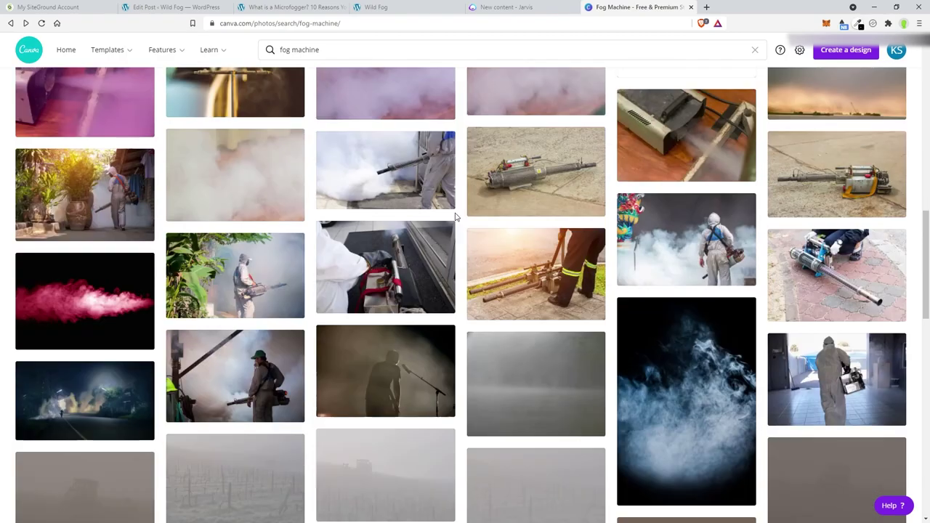
left_click(529, 198)
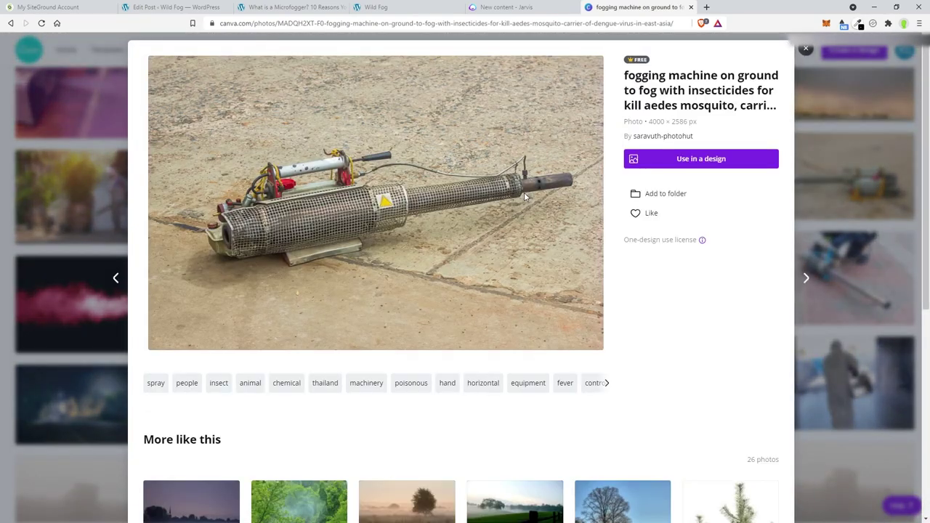
left_click(804, 51)
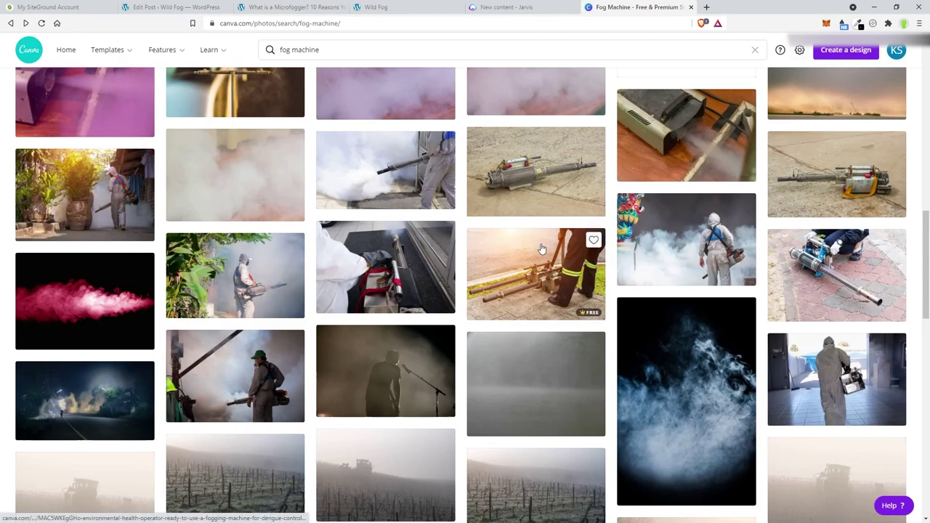
Step: Find the photo of gloved hands pouring liquid disinfectant for a blue fogging machine and add it to the likes
scroll(502, 224, "down", 2)
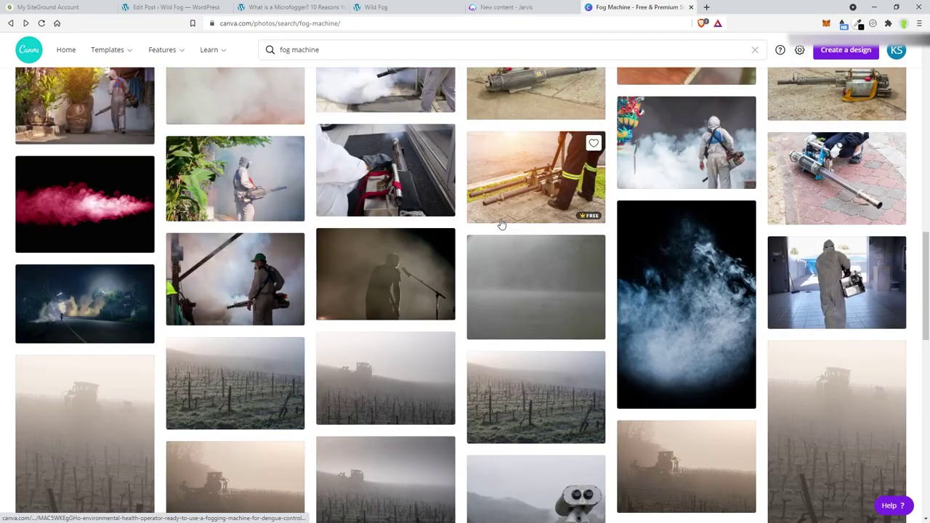
scroll(501, 224, "down", 2)
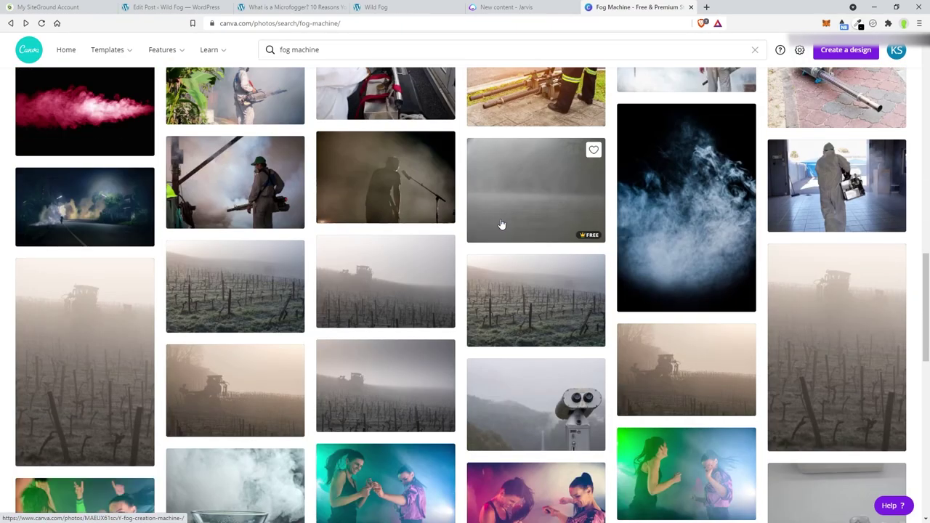
scroll(502, 224, "down", 6)
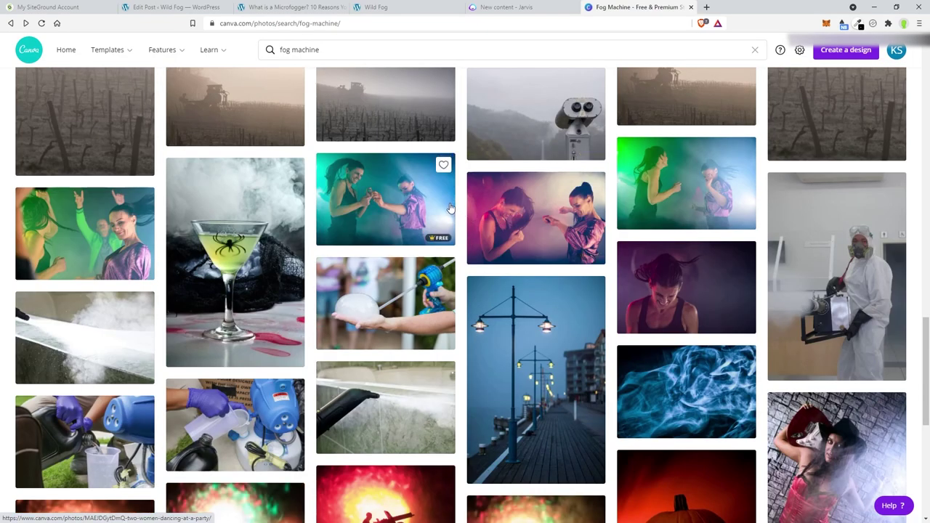
scroll(450, 206, "down", 2)
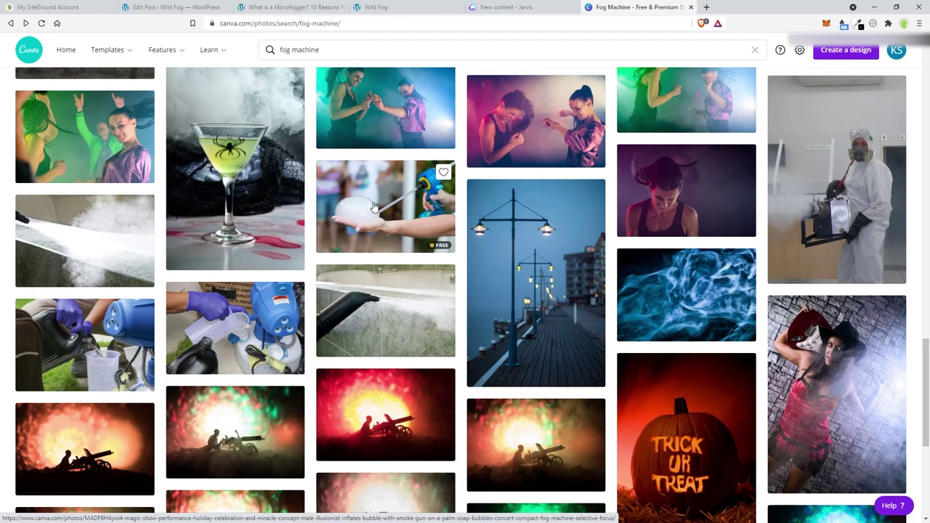
scroll(373, 207, "down", 2)
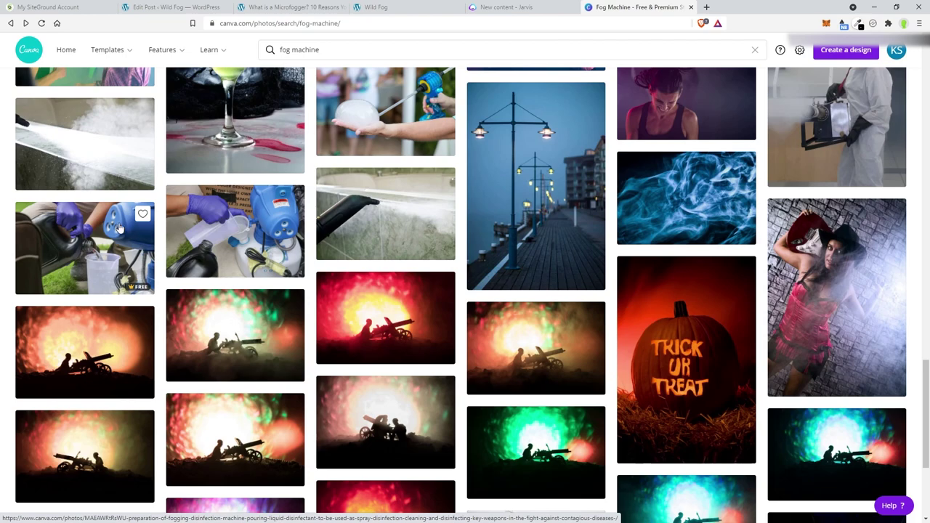
left_click(142, 213)
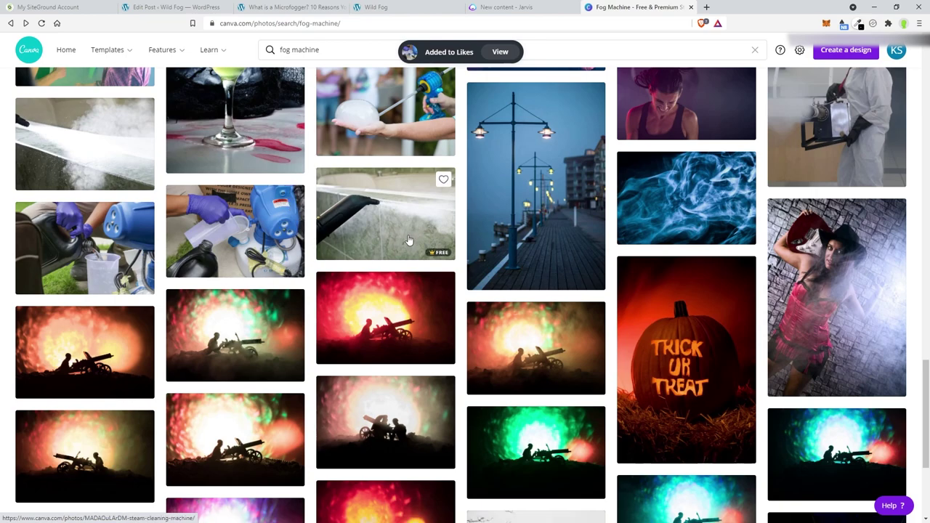
Step: Preview the steam cleaning machine photo, close it and add the green Halloween drink photo to the likes
left_click(368, 224)
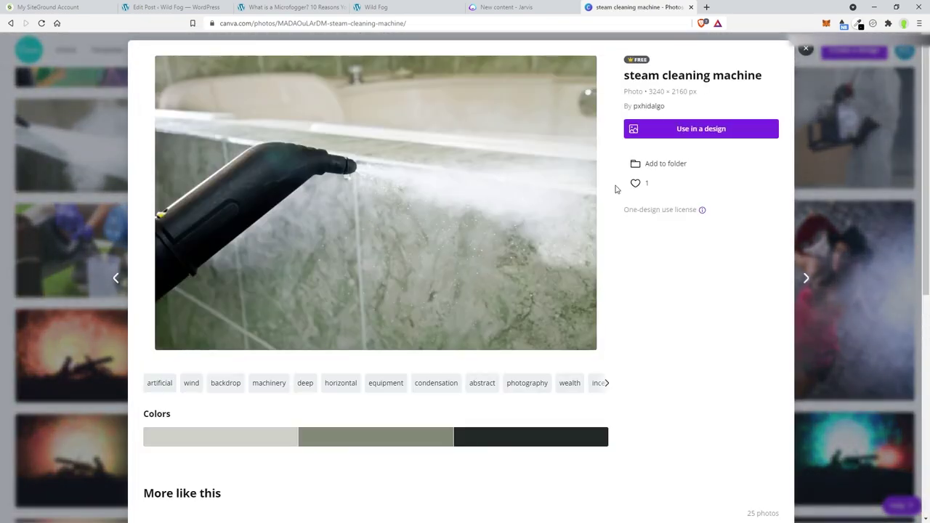
left_click(880, 181)
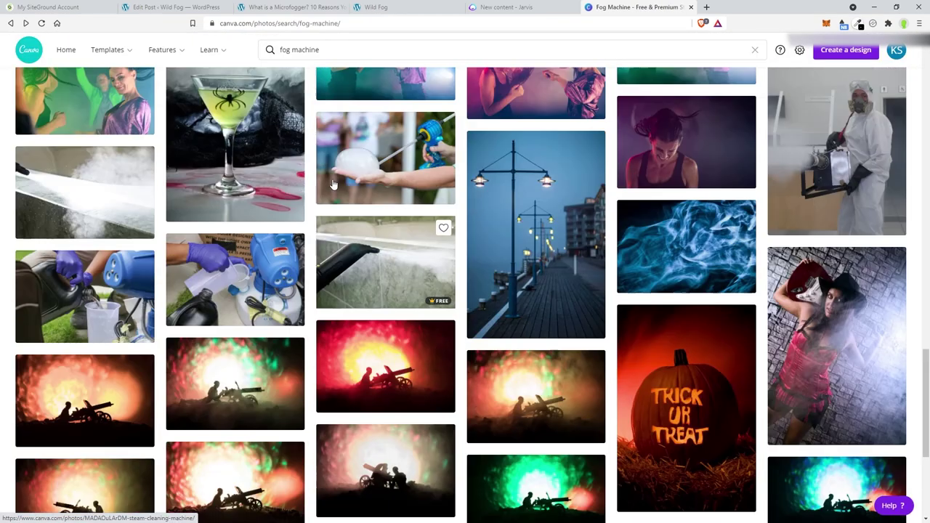
scroll(332, 185, "up", 3)
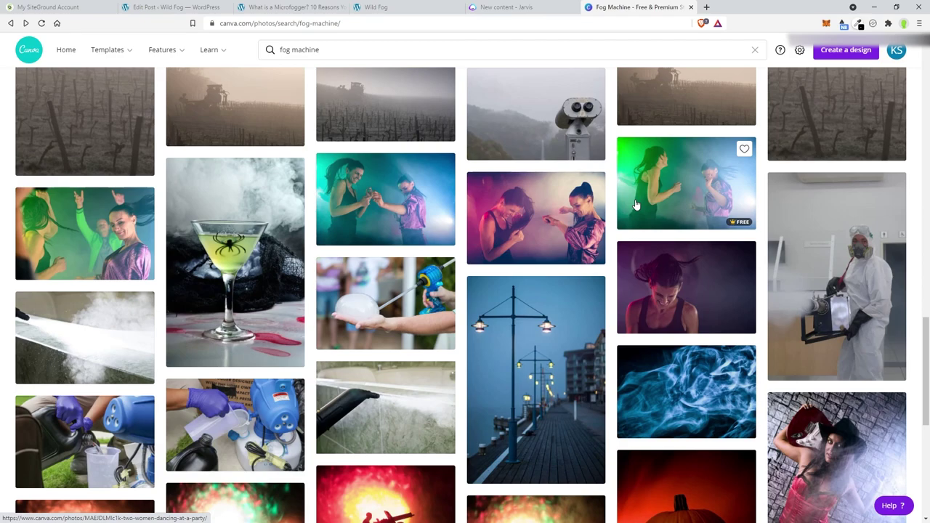
left_click(294, 170)
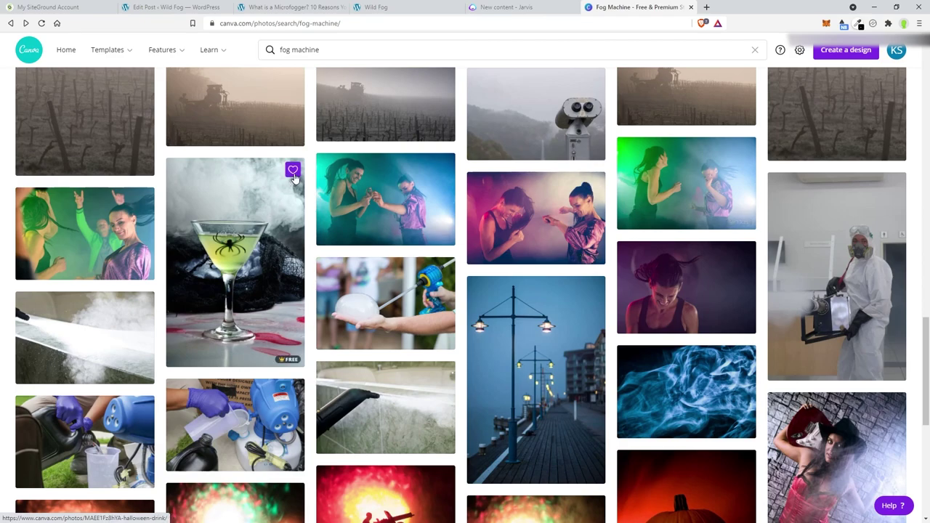
Step: Find the photo of a smoke machine in action blowing white smoke and add it to the likes
scroll(507, 276, "down", 5)
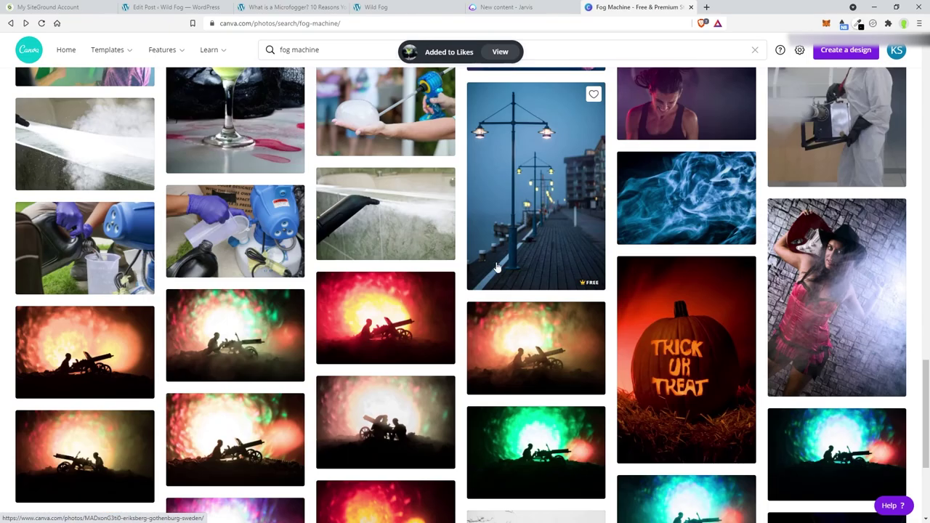
scroll(502, 269, "down", 3)
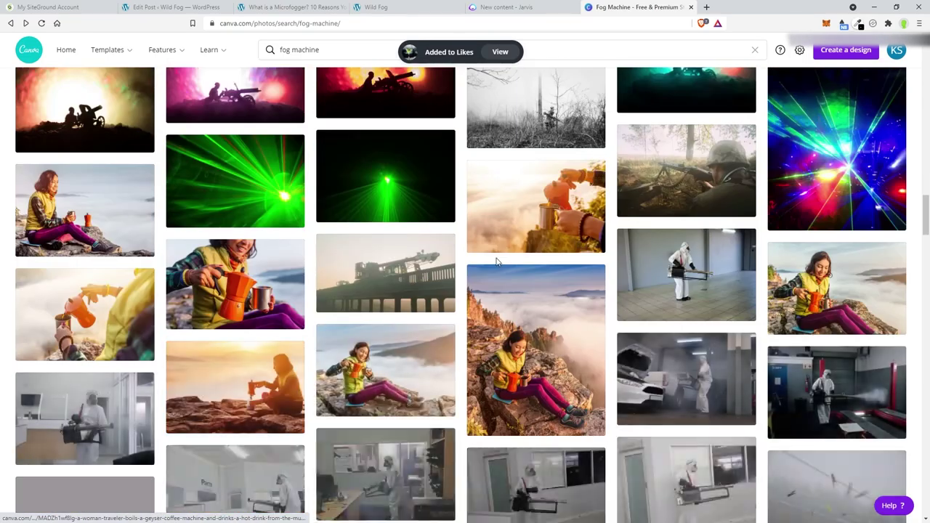
scroll(496, 262, "down", 5)
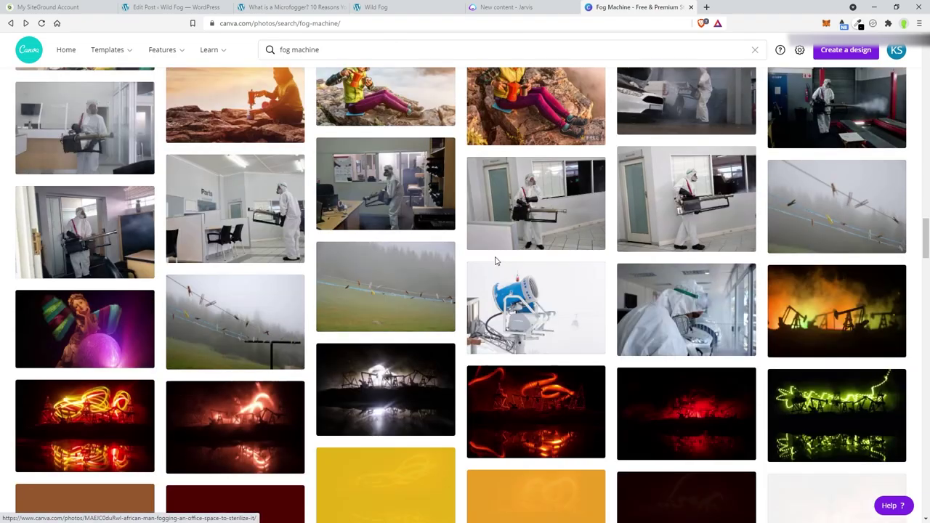
scroll(496, 261, "down", 10)
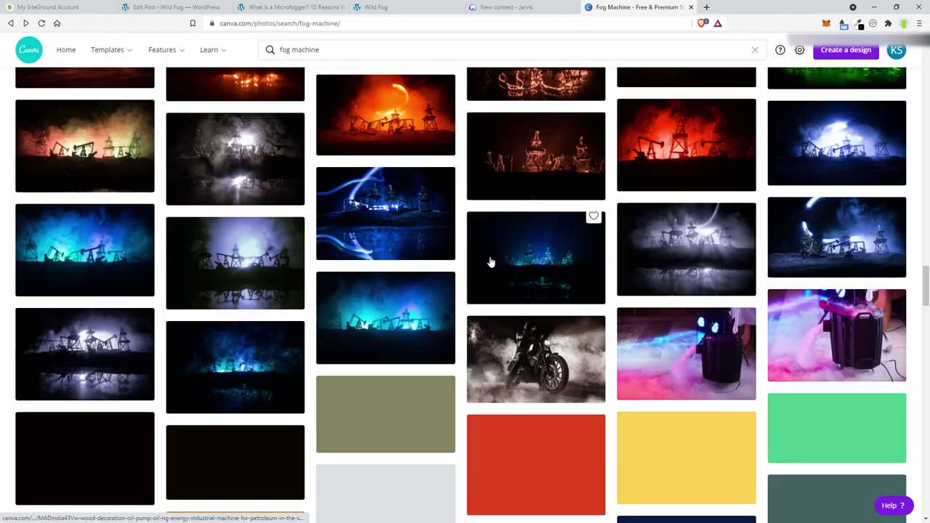
scroll(491, 261, "down", 5)
scroll(491, 262, "up", 3)
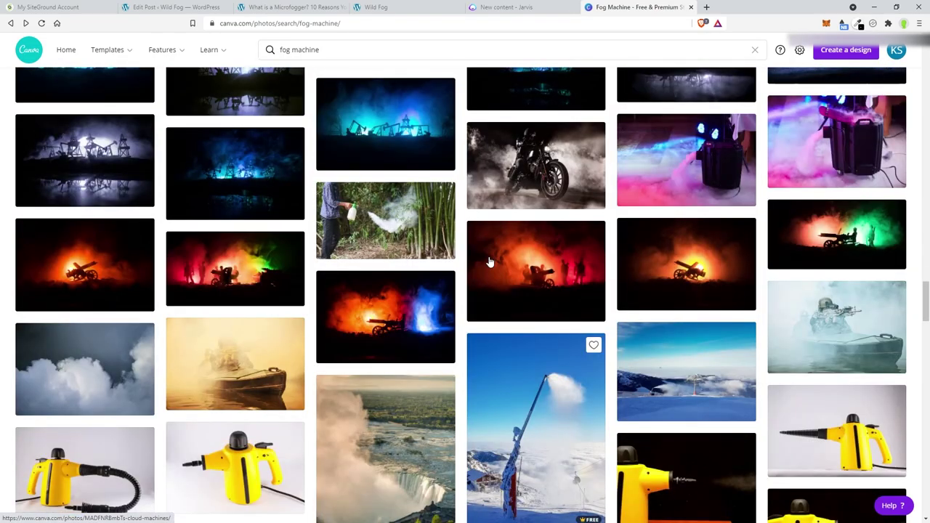
scroll(490, 264, "down", 3)
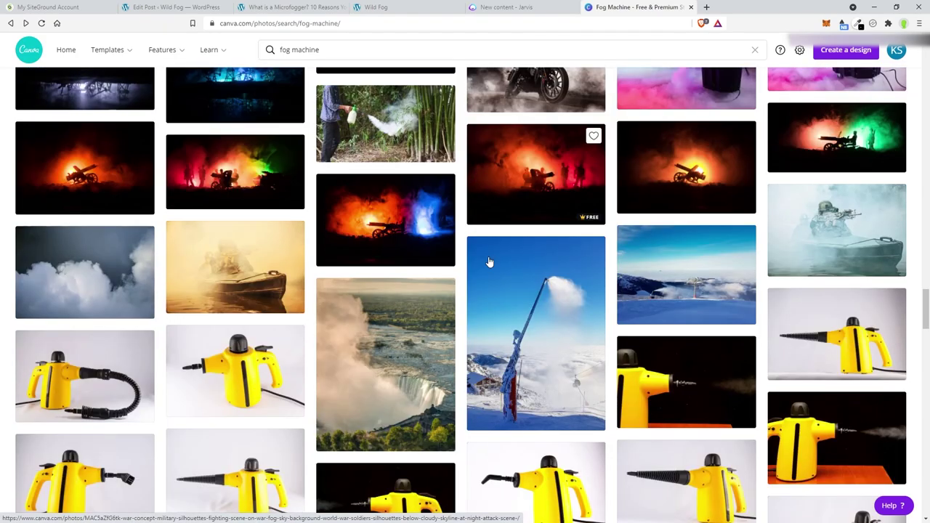
scroll(490, 261, "up", 2)
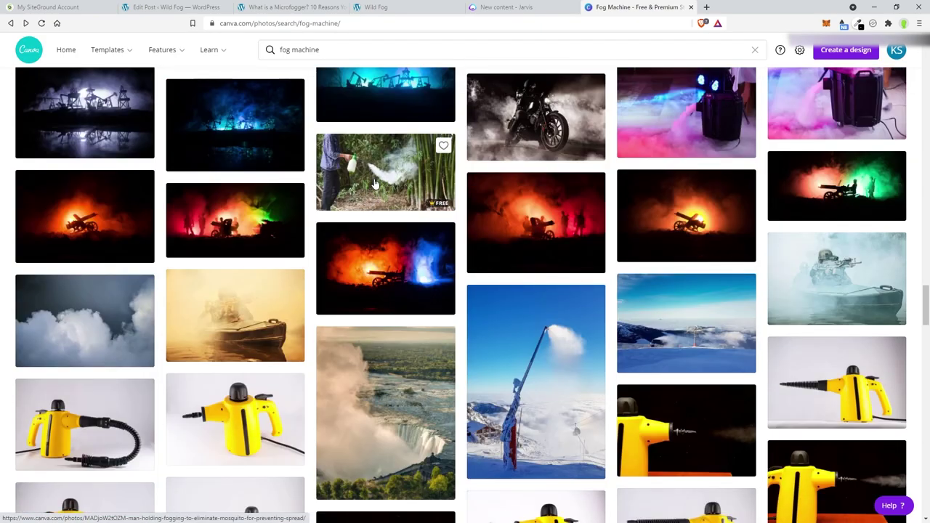
scroll(418, 236, "down", 6)
scroll(446, 231, "down", 3)
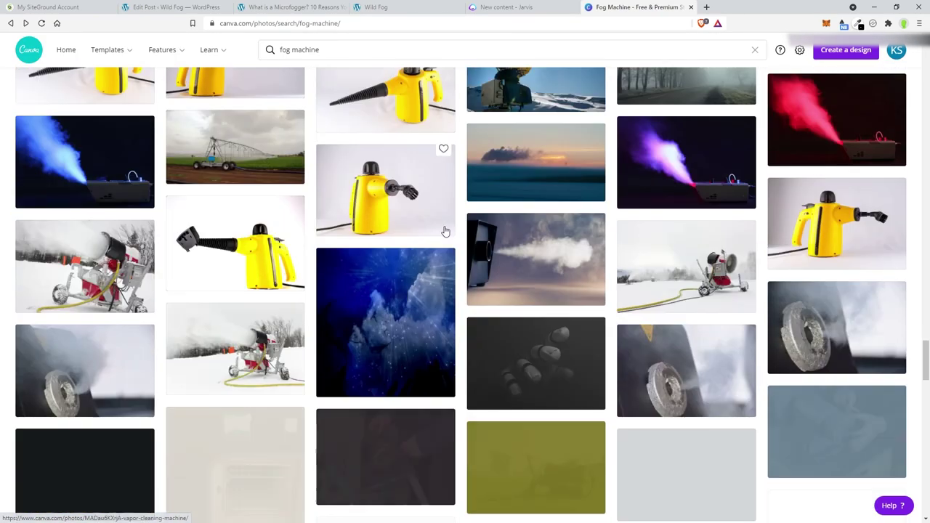
scroll(443, 229, "down", 1)
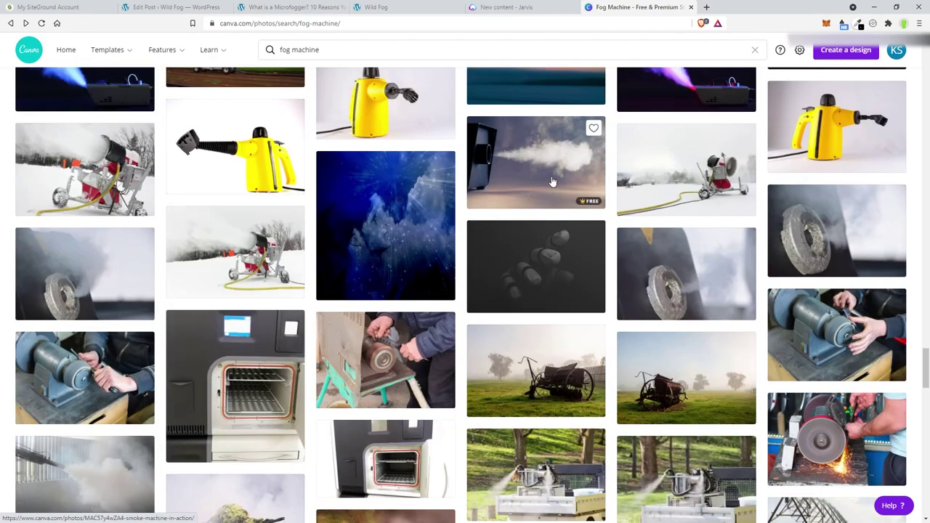
left_click(518, 156)
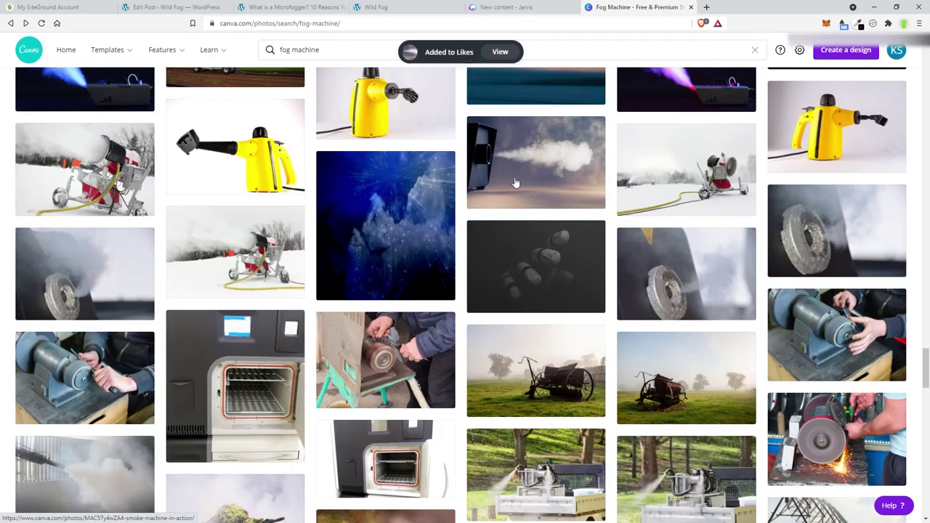
Step: Look through the remaining fog machine photos and duplicate the search page in a second browser tab
scroll(499, 170, "down", 1)
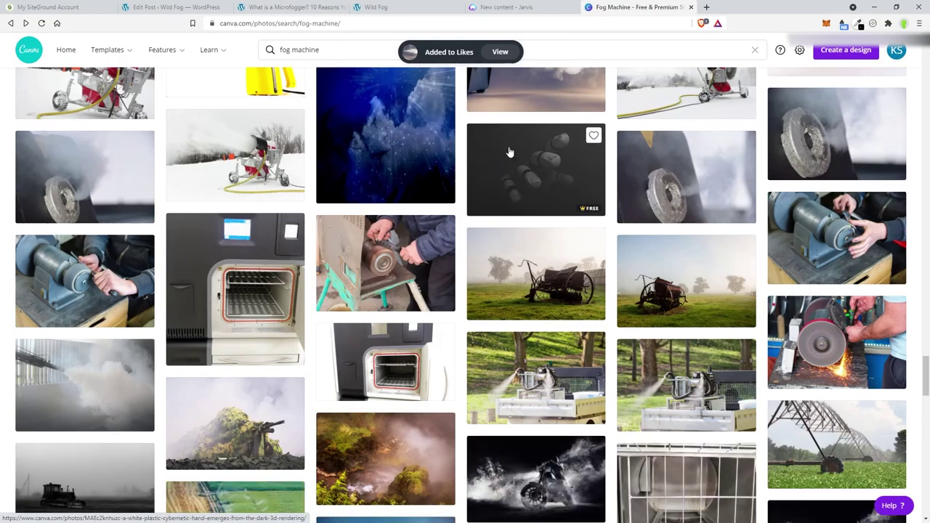
scroll(502, 157, "up", 1)
scroll(483, 199, "down", 3)
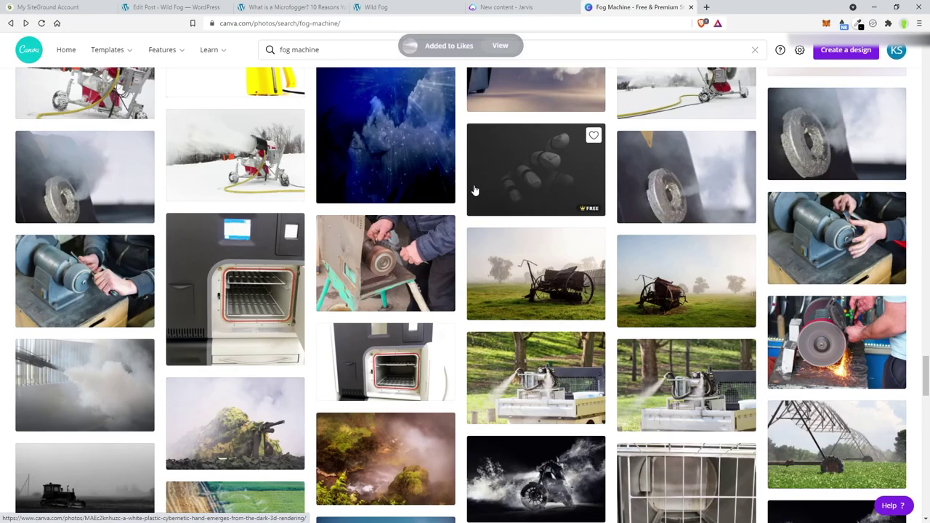
scroll(469, 183, "down", 2)
scroll(469, 183, "down", 3)
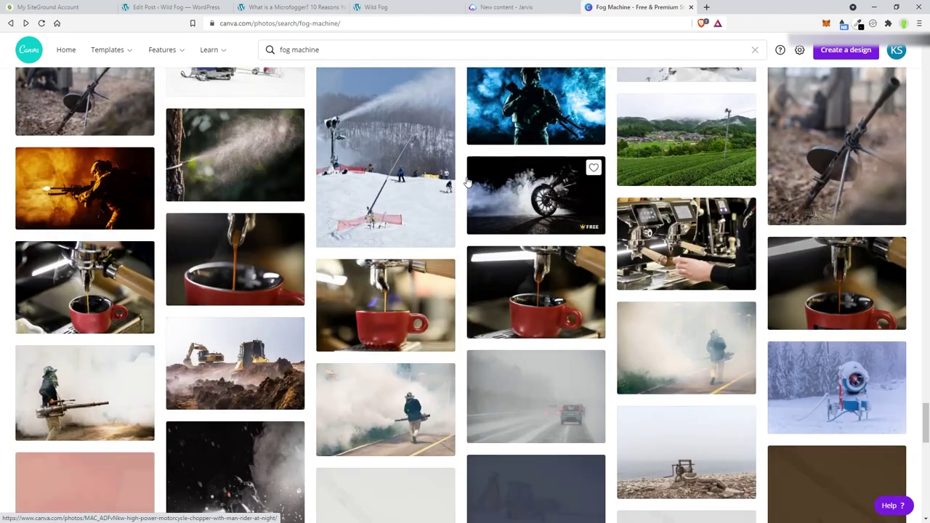
scroll(469, 182, "down", 5)
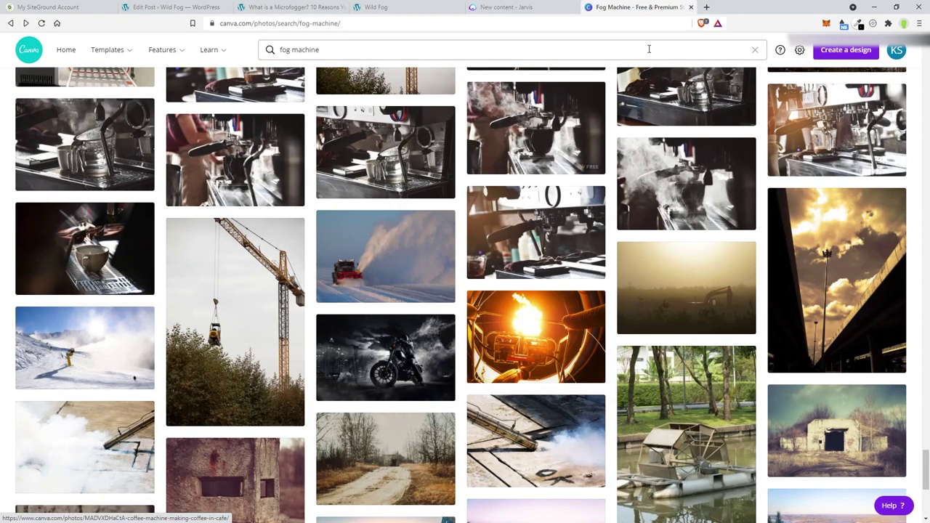
right_click(629, 13)
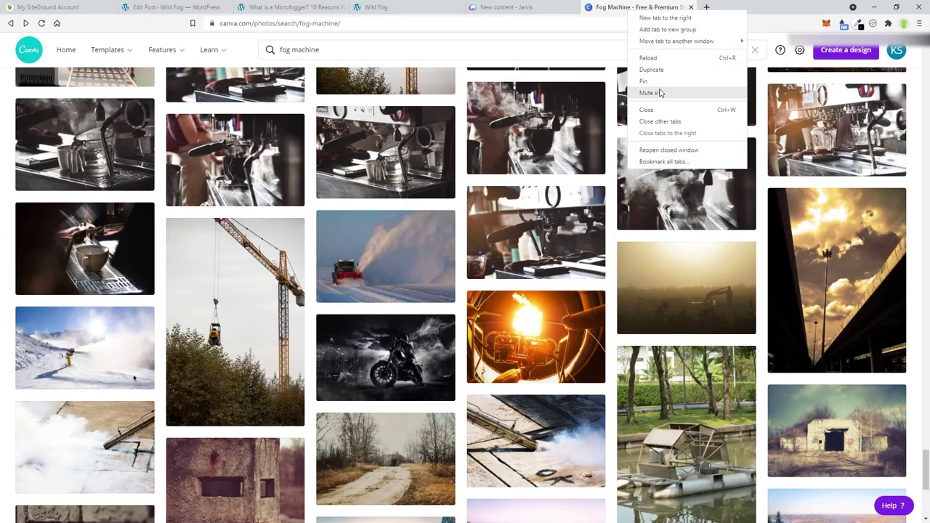
left_click(733, 67)
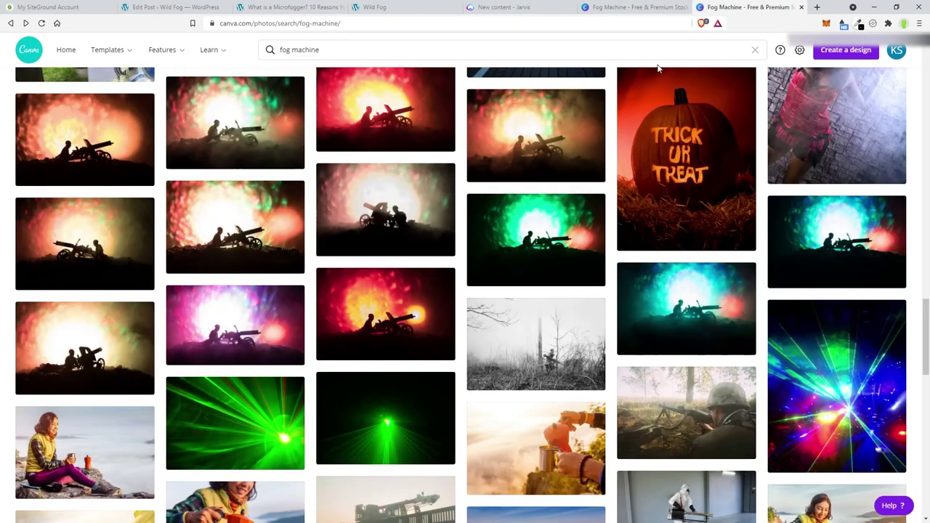
Step: Create a new custom-size design of 1005 × 489 px
left_click(847, 53)
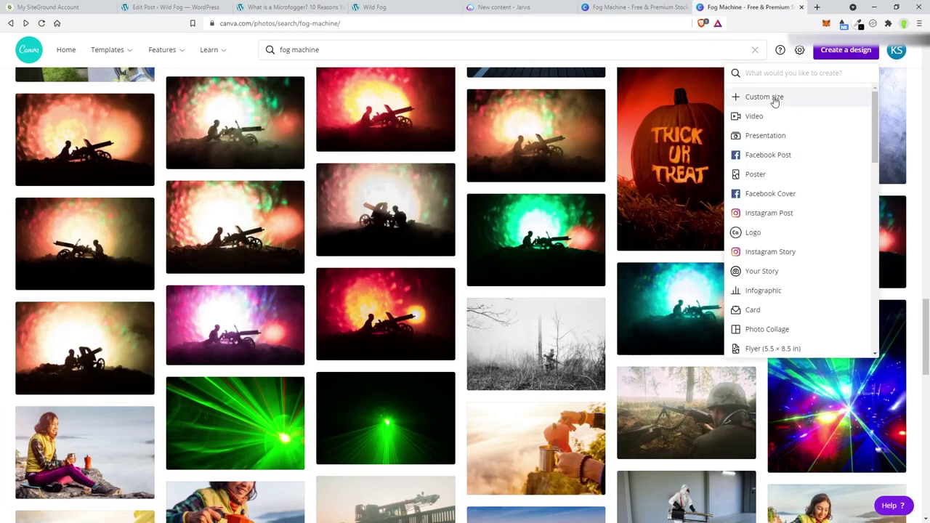
left_click(763, 99)
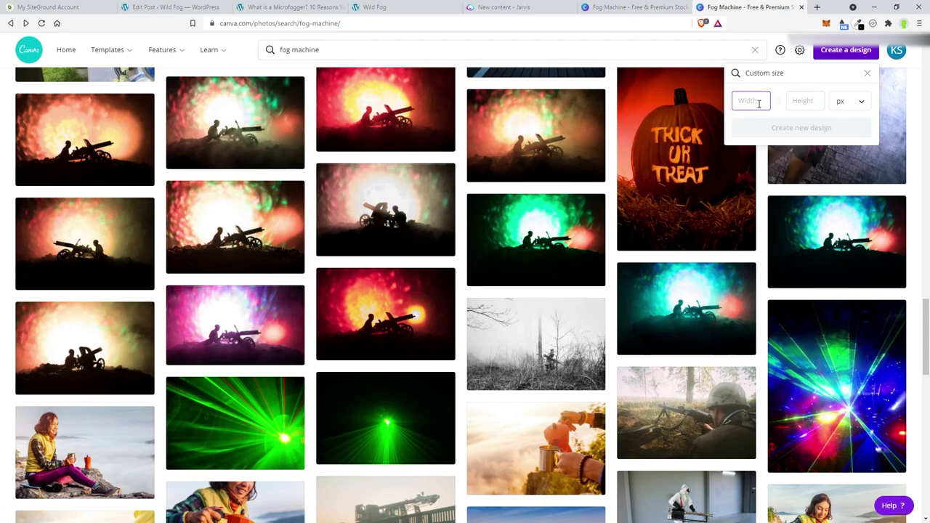
type("1005")
left_click(801, 99)
type("489")
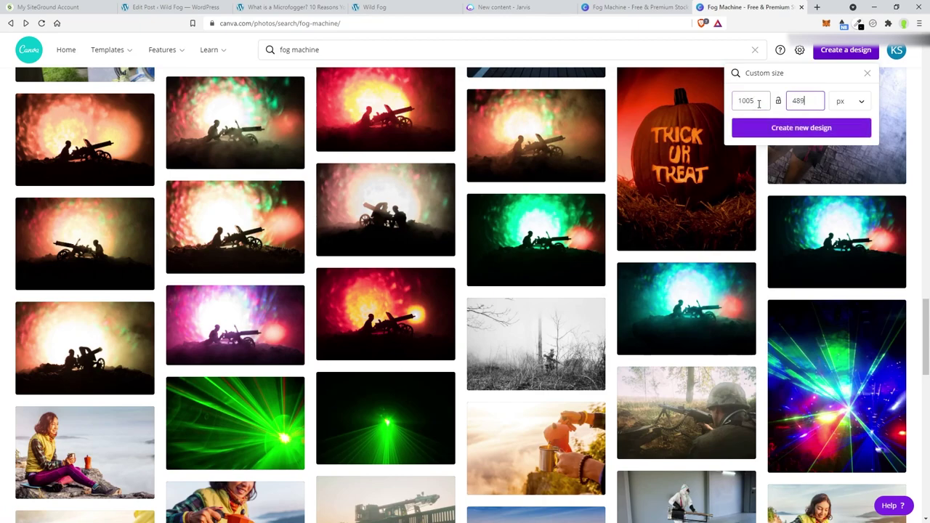
left_click(812, 129)
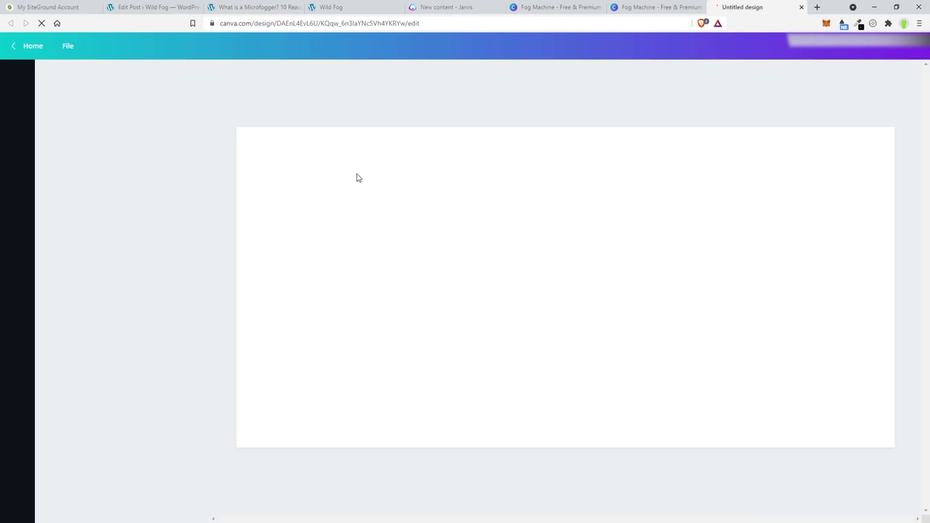
Step: Search the templates for "fog machine" and "fog", and clear the search
left_click(141, 78)
type("fog machin")
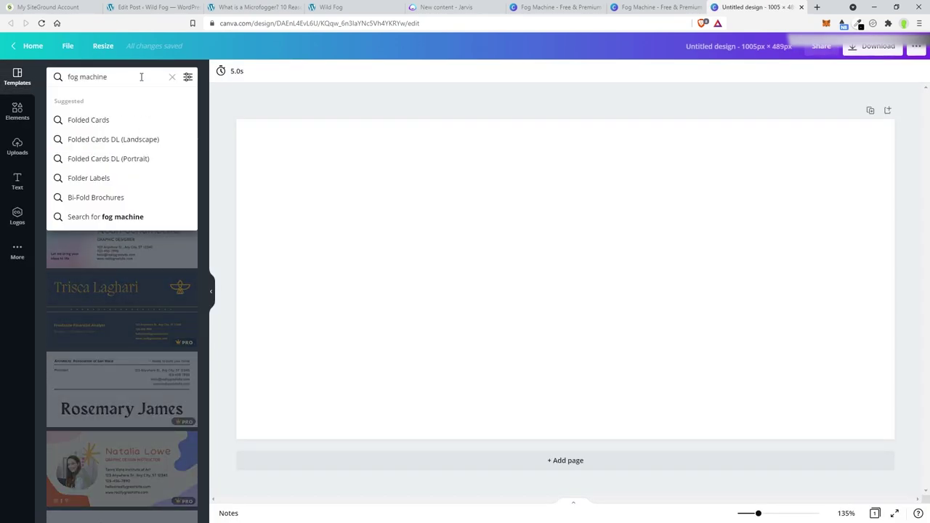
type("e")
key("Return")
double_click(136, 75)
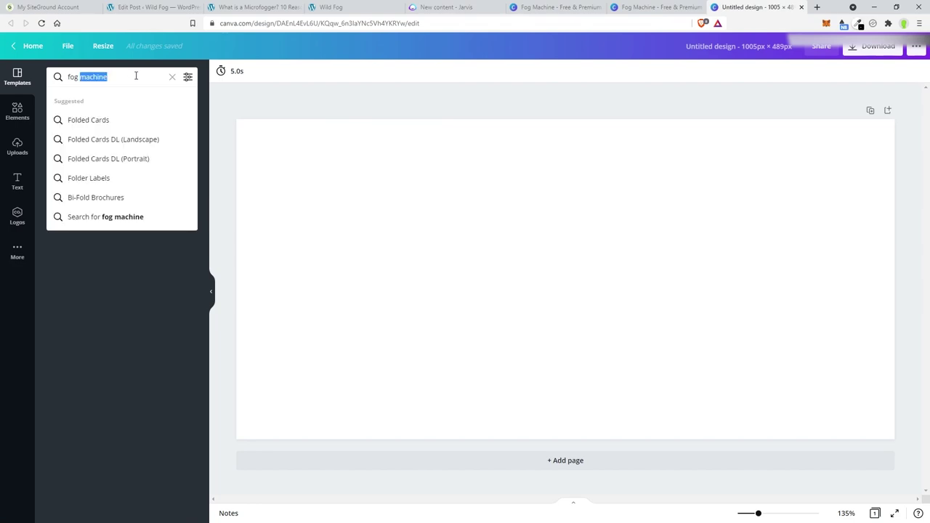
key("BackSpace")
key("Return")
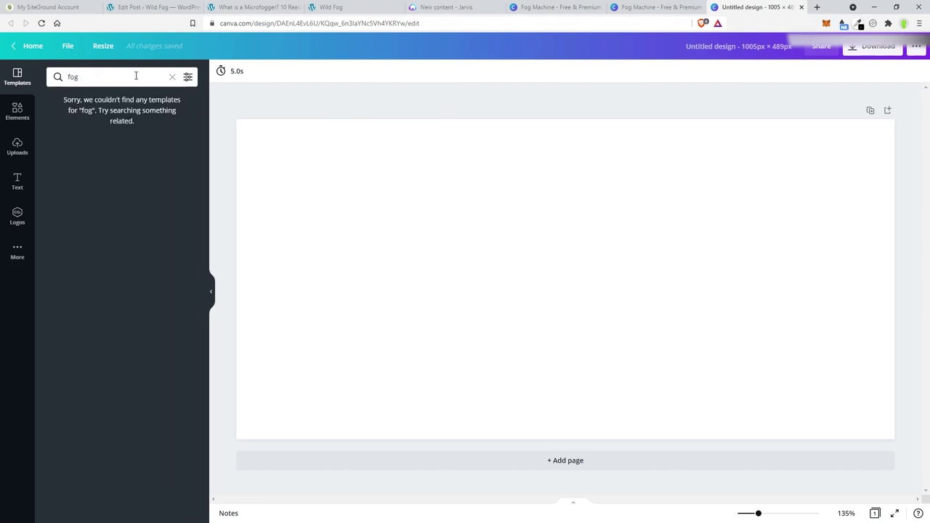
left_click(136, 76)
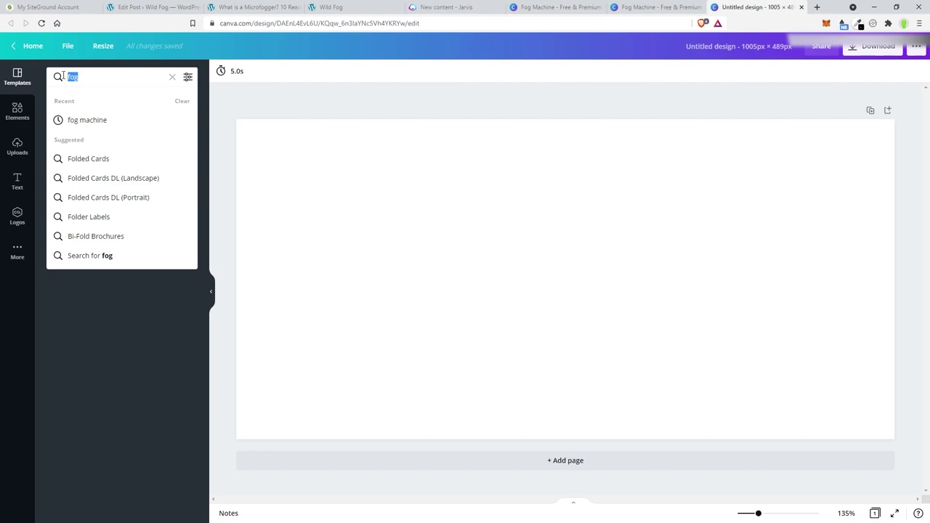
key("BackSpace")
Step: Search the design elements for "fog machine"
left_click(17, 111)
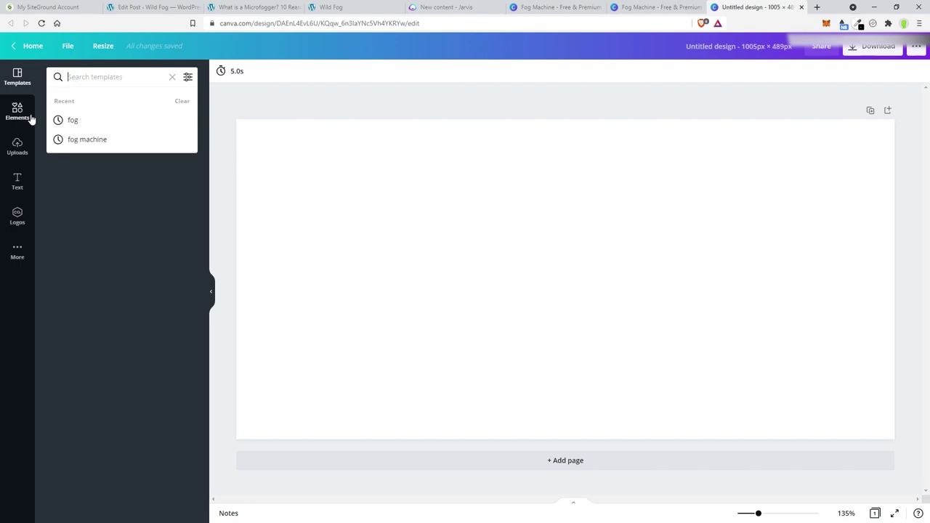
left_click(128, 76)
type("fog machine")
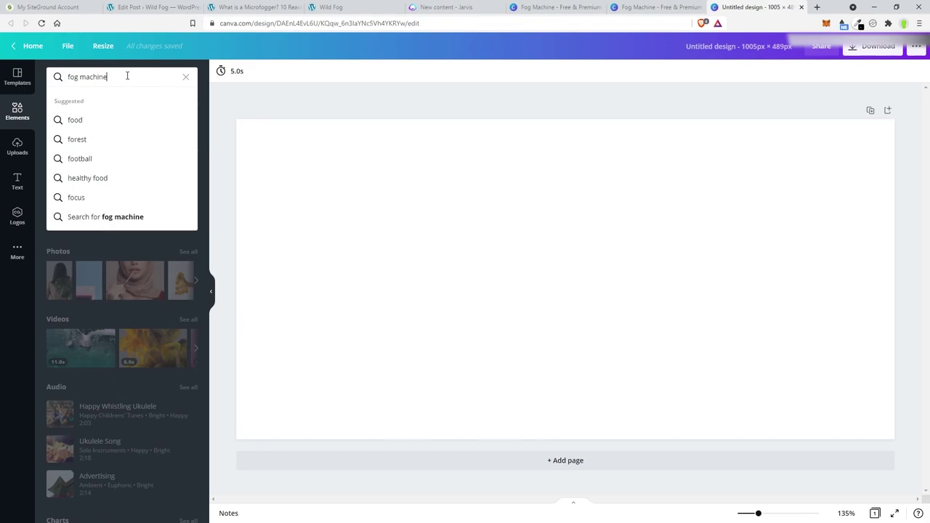
key("Return")
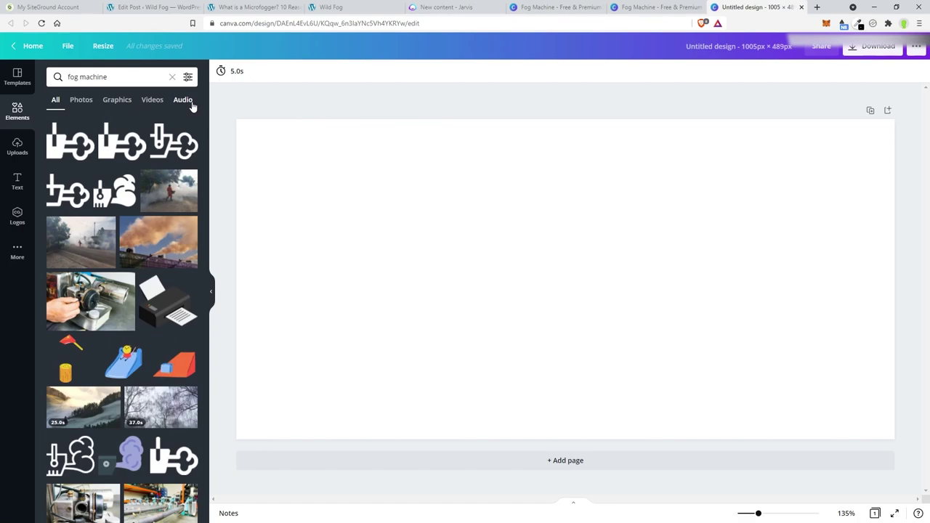
Step: Try the photo of a fog machine blowing smoke over a wooden floor on the blank page and delete it again
scroll(189, 177, "down", 3)
scroll(189, 177, "down", 3)
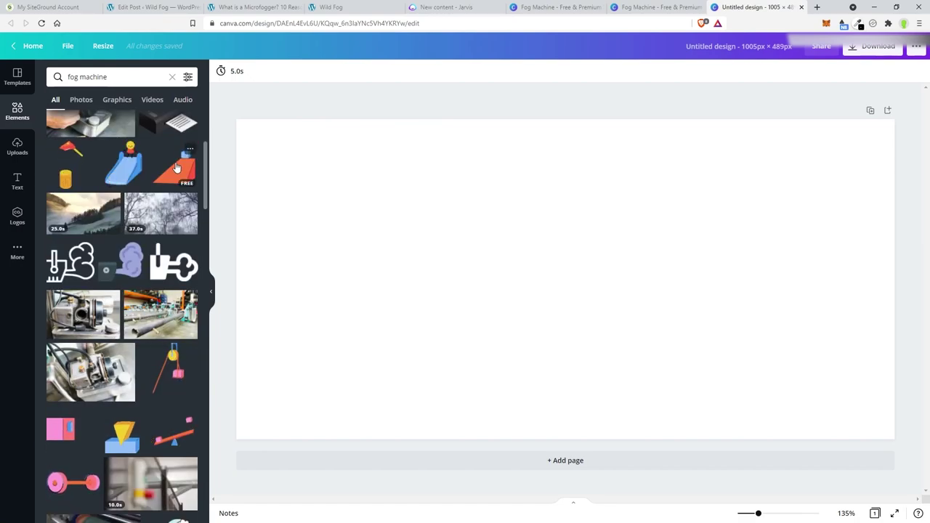
scroll(175, 168, "down", 3)
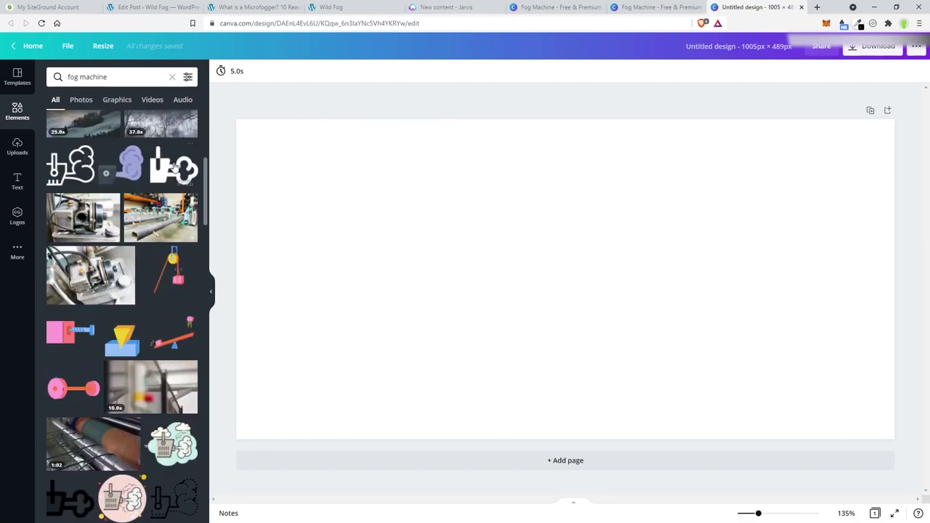
scroll(168, 164, "down", 10)
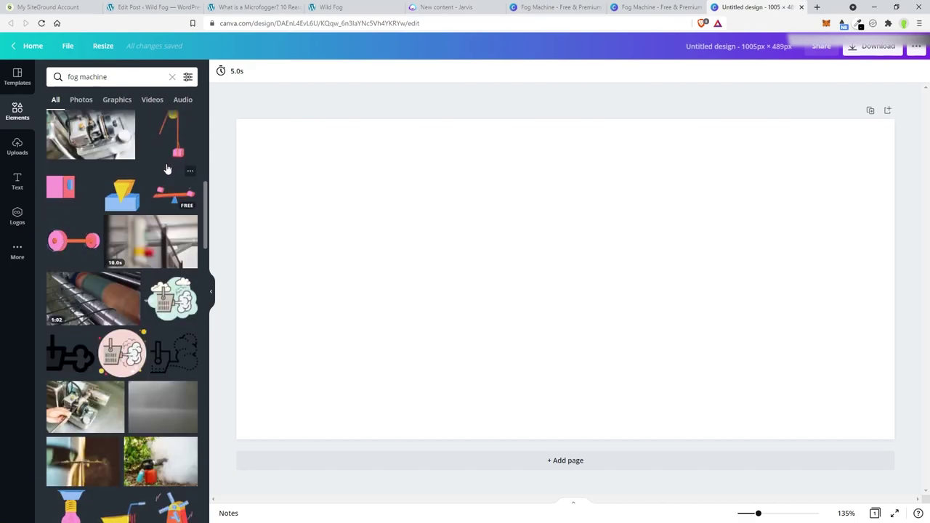
scroll(168, 173, "down", 3)
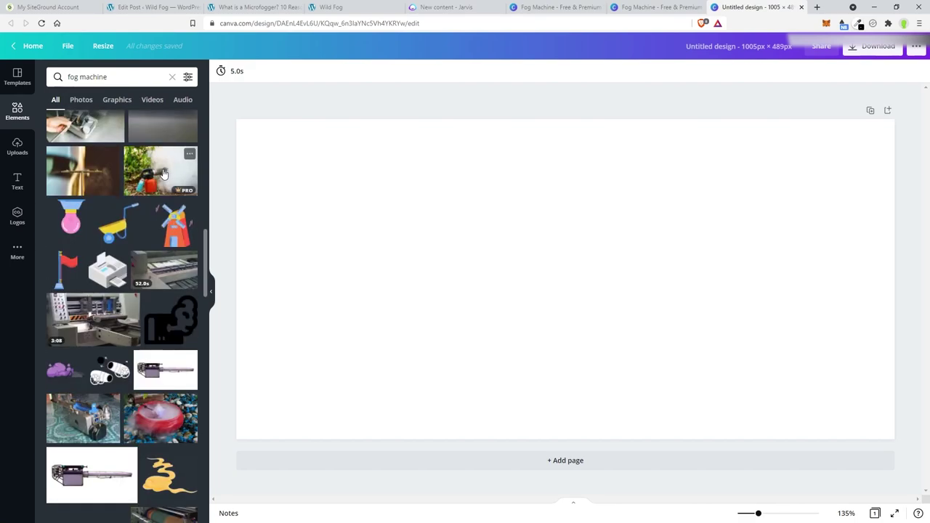
scroll(163, 174, "down", 3)
scroll(163, 175, "down", 4)
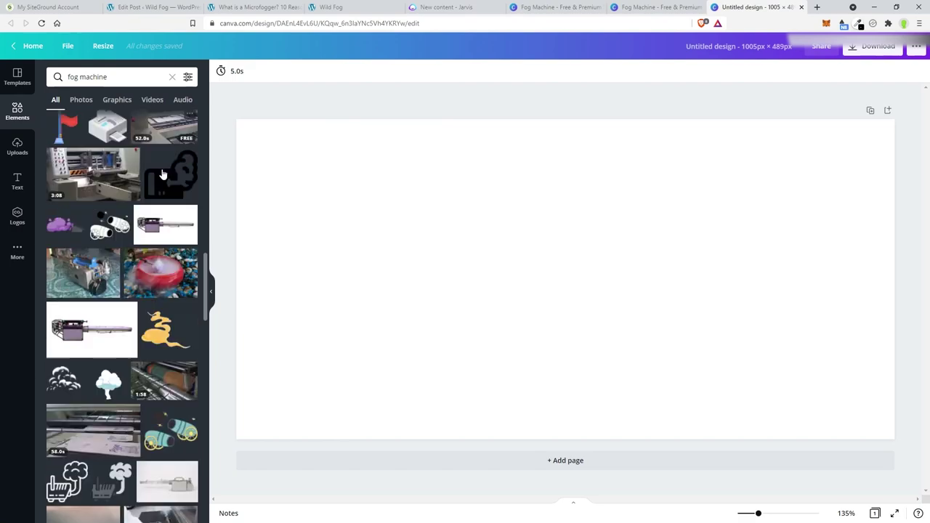
scroll(162, 175, "down", 4)
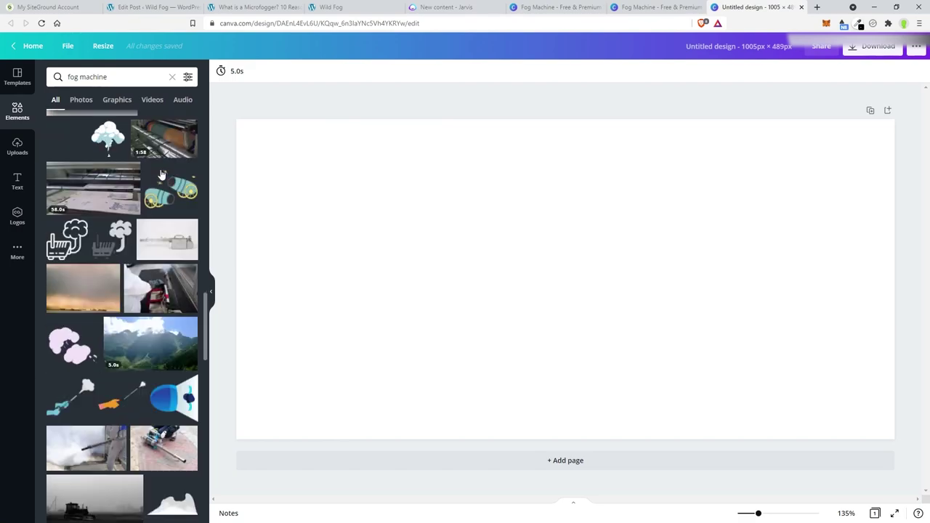
scroll(162, 174, "down", 4)
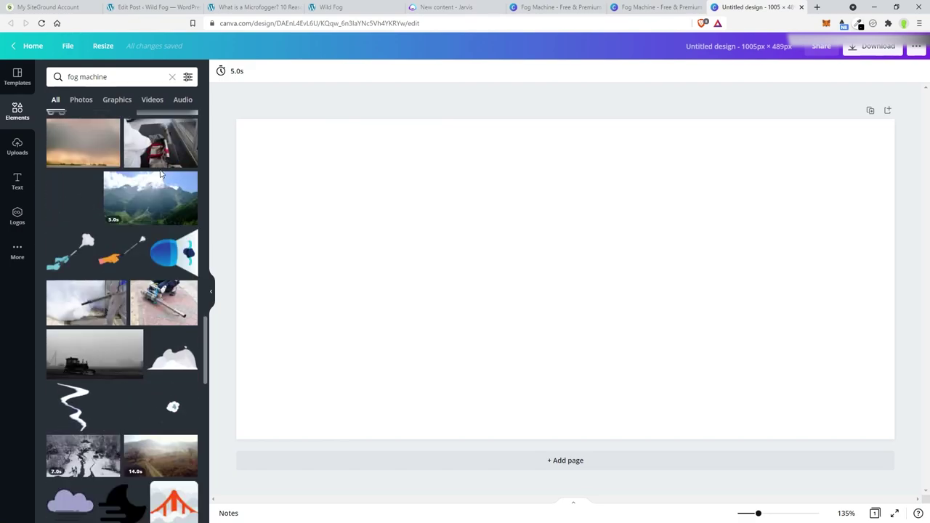
scroll(161, 174, "down", 9)
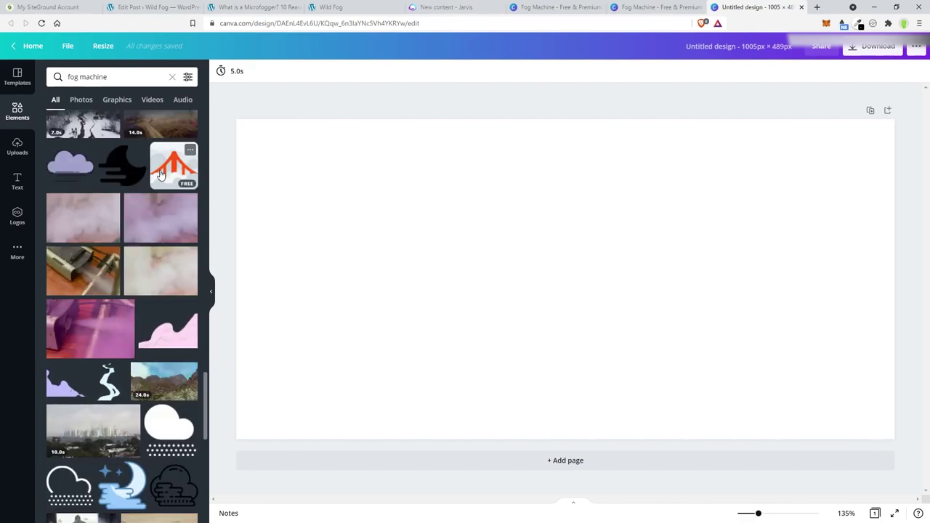
left_click(83, 269)
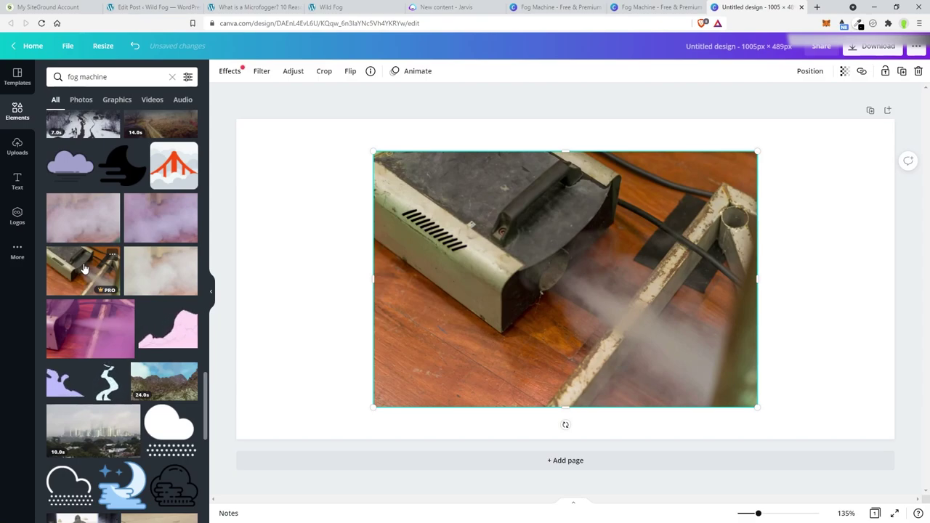
scroll(83, 269, "down", 5)
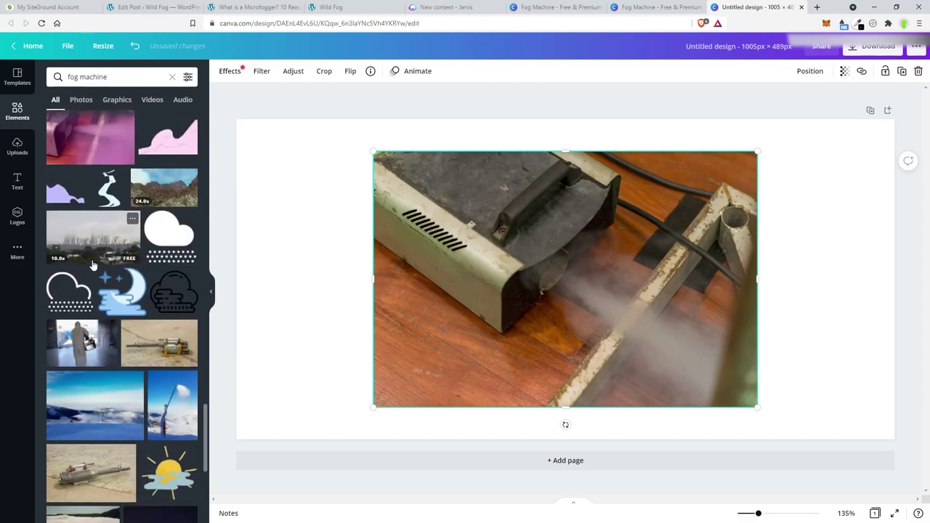
key("Delete")
Step: Find the close-up photo of a round metal nozzle releasing fog among the element results and add it to the page
scroll(164, 225, "down", 7)
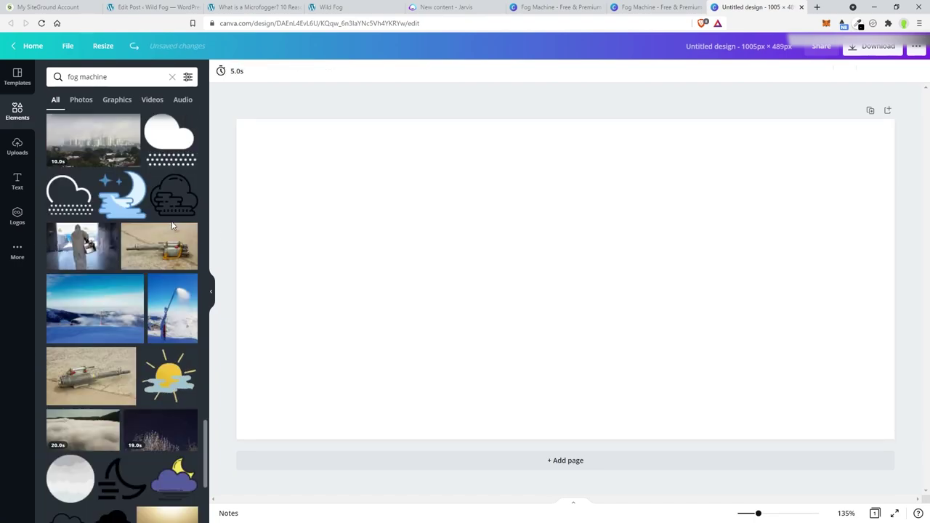
scroll(164, 226, "down", 5)
scroll(161, 224, "down", 15)
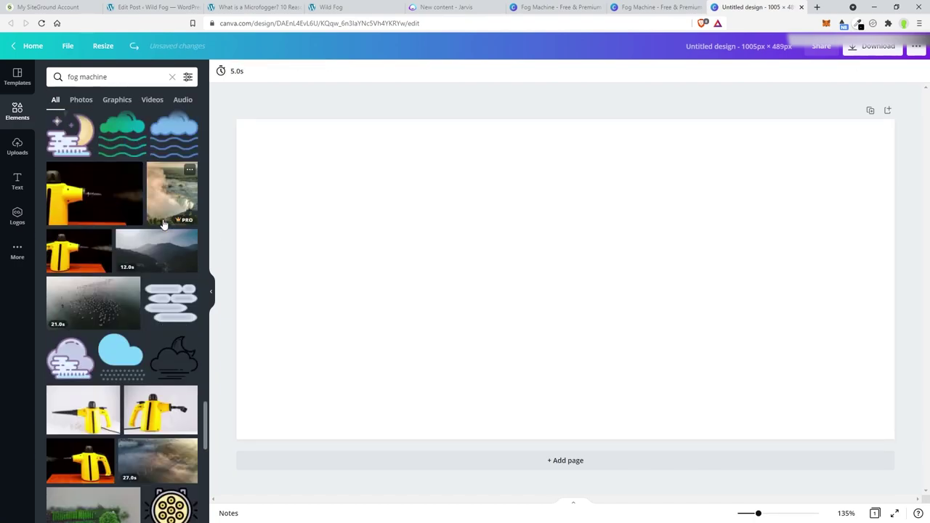
scroll(160, 224, "down", 4)
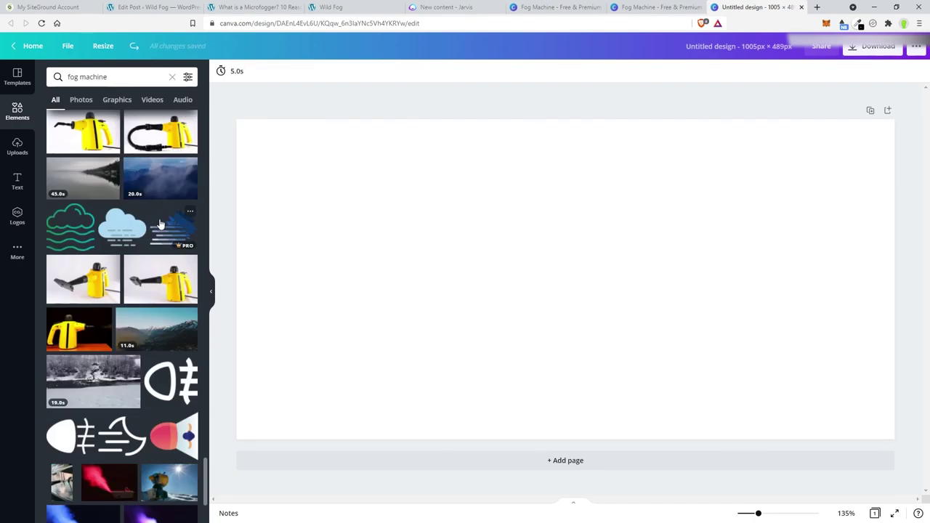
scroll(161, 224, "down", 20)
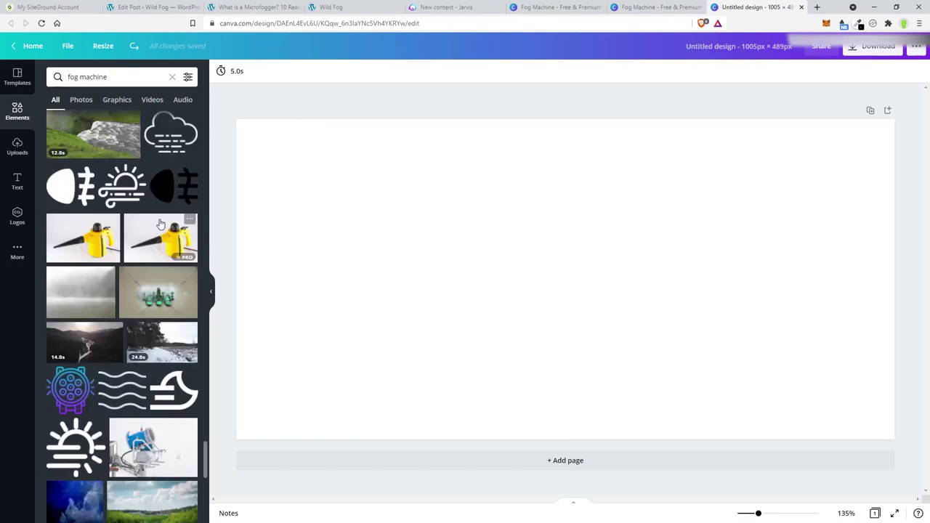
scroll(161, 224, "down", 8)
scroll(146, 219, "down", 8)
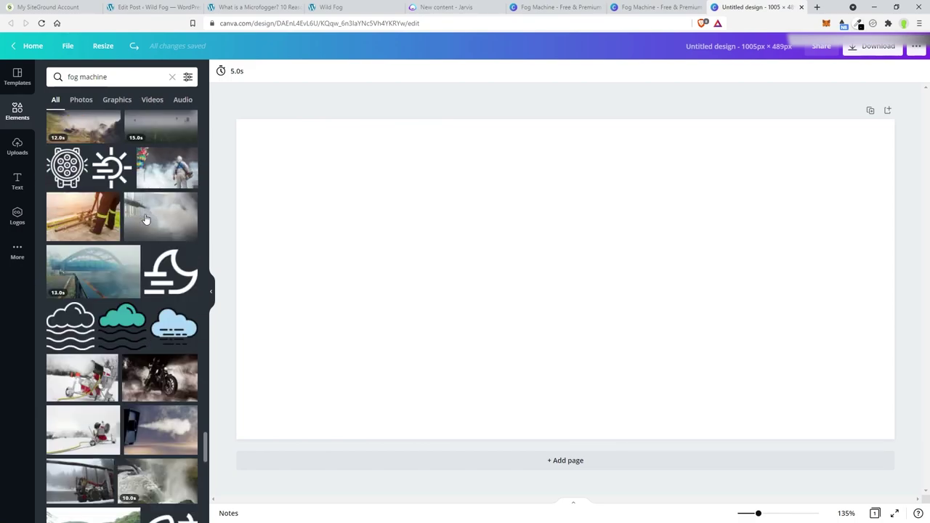
scroll(145, 220, "down", 5)
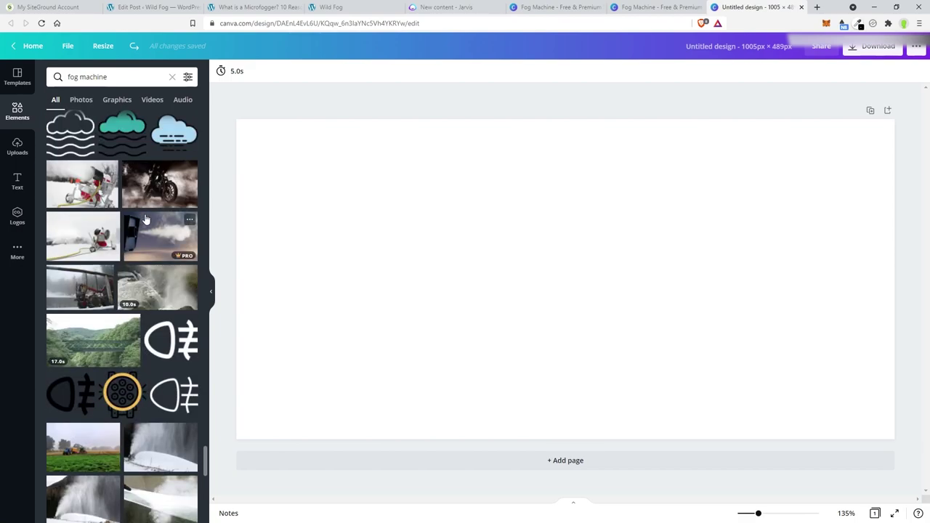
scroll(145, 219, "down", 4)
scroll(145, 219, "down", 2)
scroll(146, 220, "down", 3)
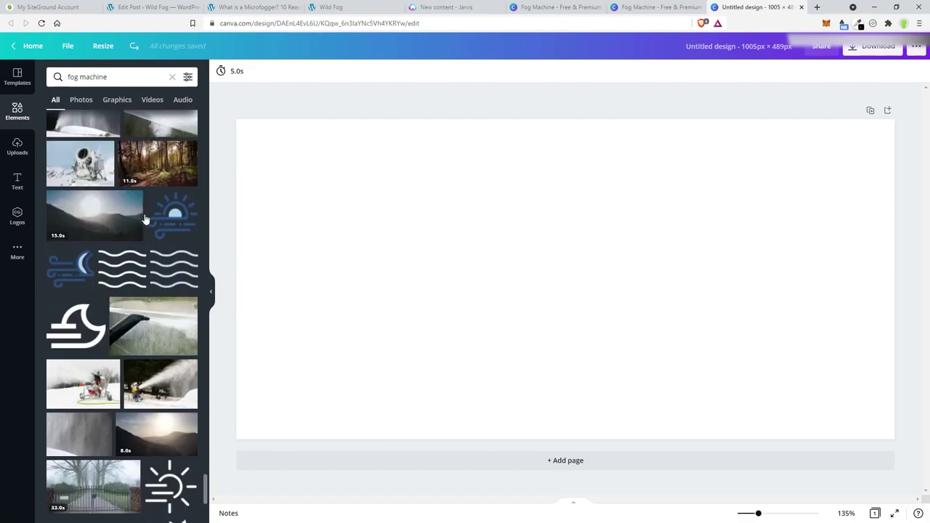
scroll(145, 218, "down", 5)
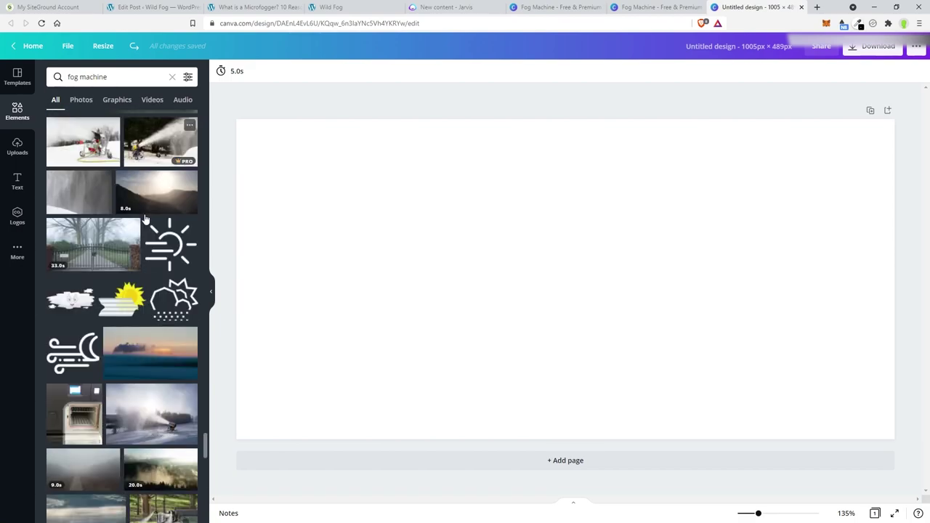
scroll(145, 218, "down", 3)
scroll(145, 218, "down", 3)
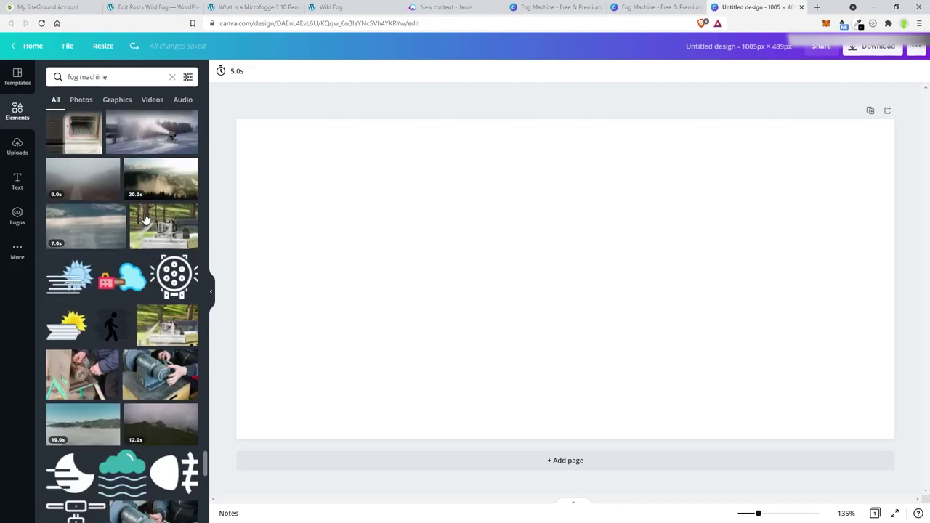
scroll(145, 218, "down", 3)
scroll(145, 218, "down", 3)
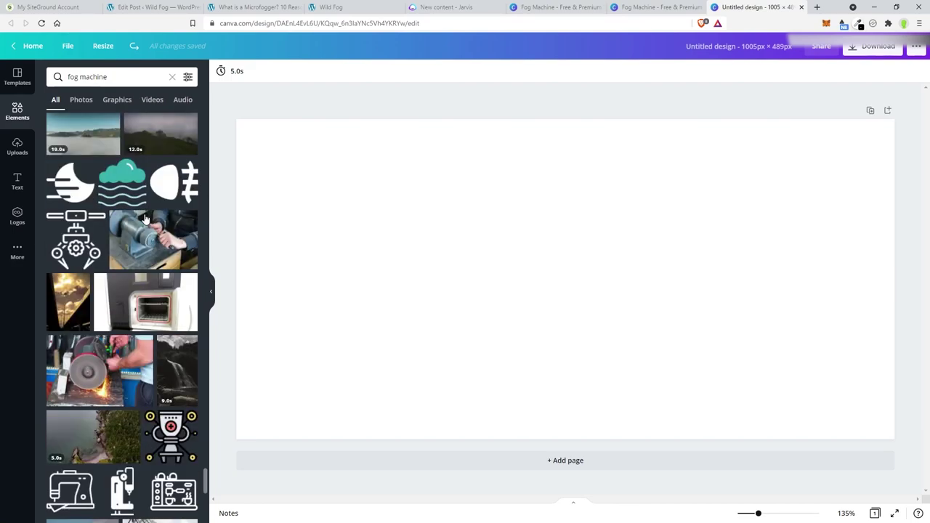
scroll(145, 218, "down", 3)
scroll(145, 218, "down", 4)
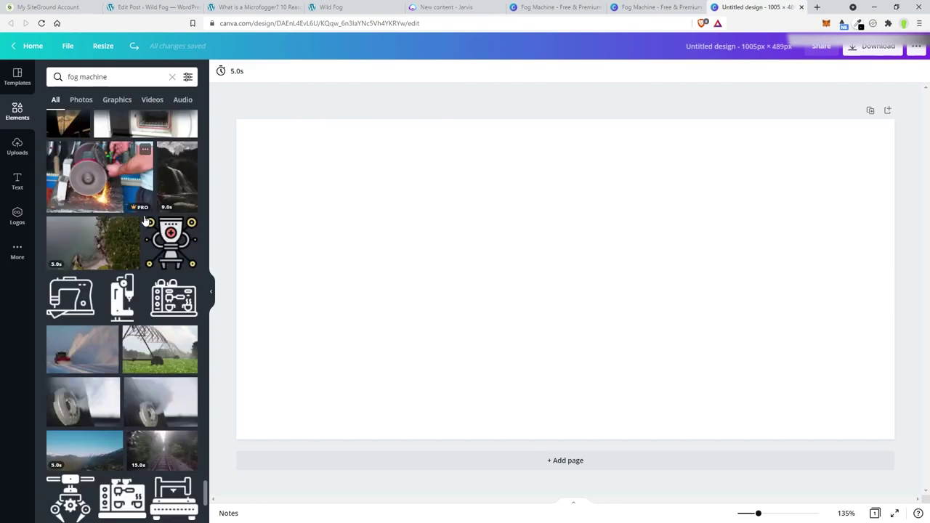
mouse_move(144, 220)
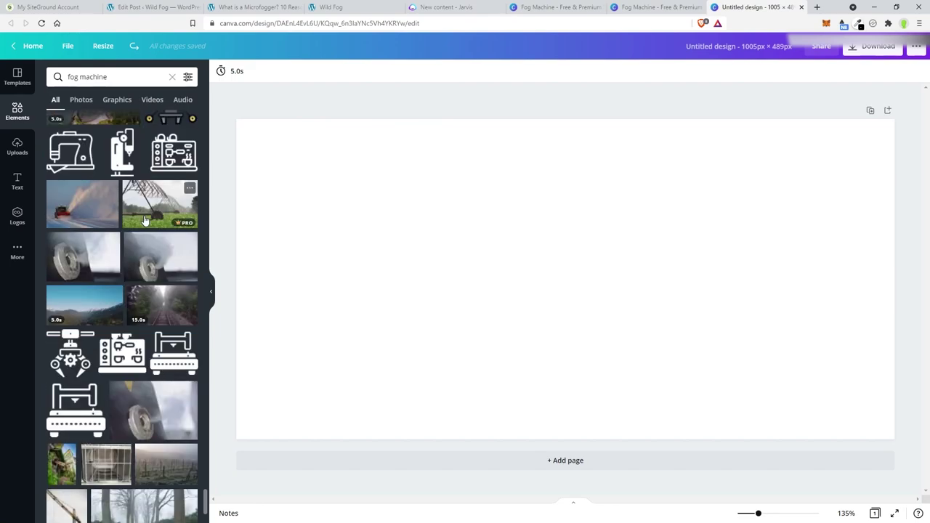
scroll(145, 220, "down", 3)
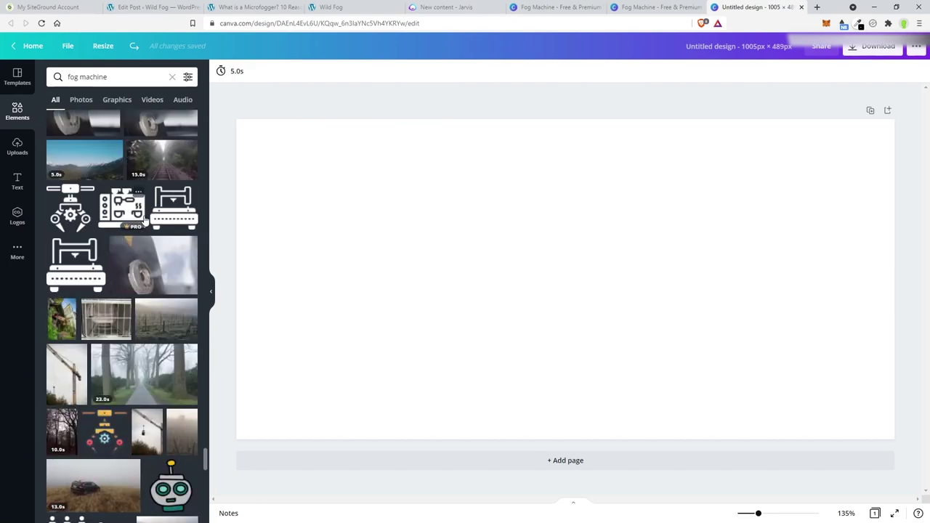
left_click(125, 268)
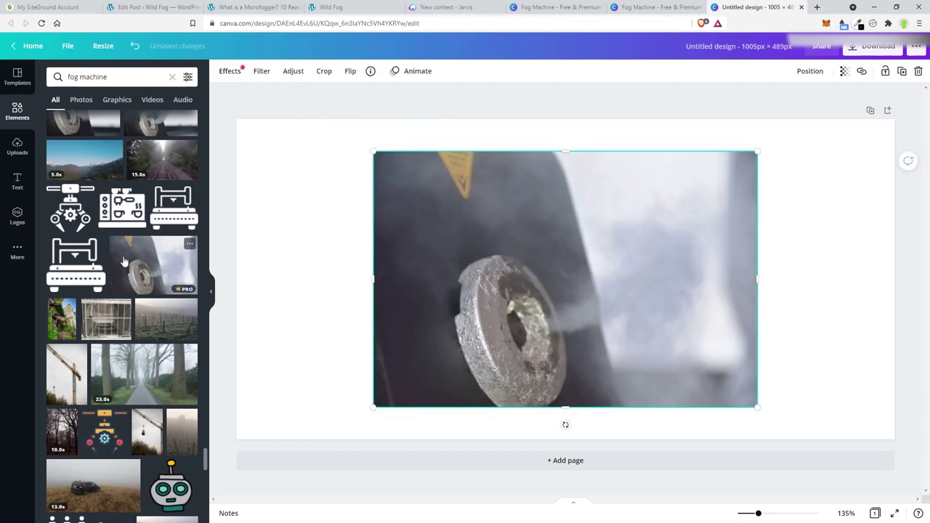
Step: Look through more of the "fog machine" element results for further fitting photos
scroll(121, 252, "down", 4)
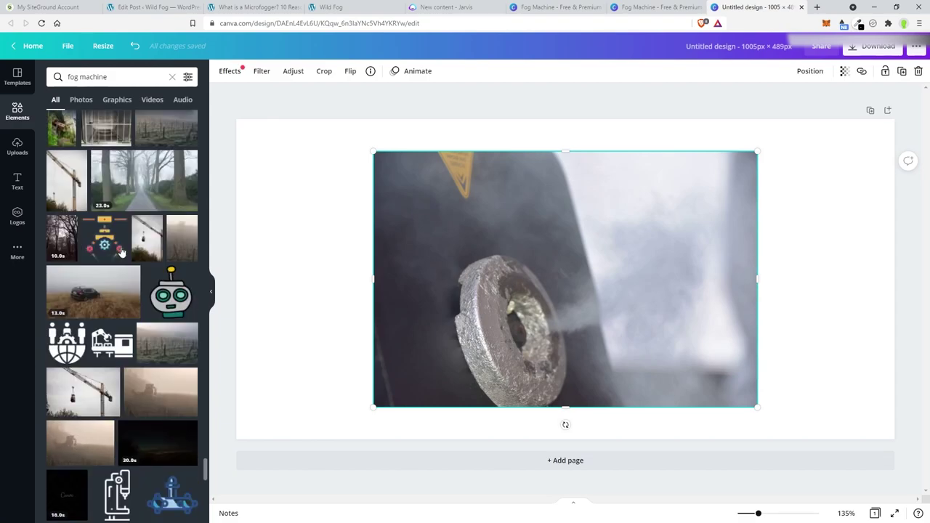
scroll(121, 252, "down", 4)
scroll(121, 252, "down", 4)
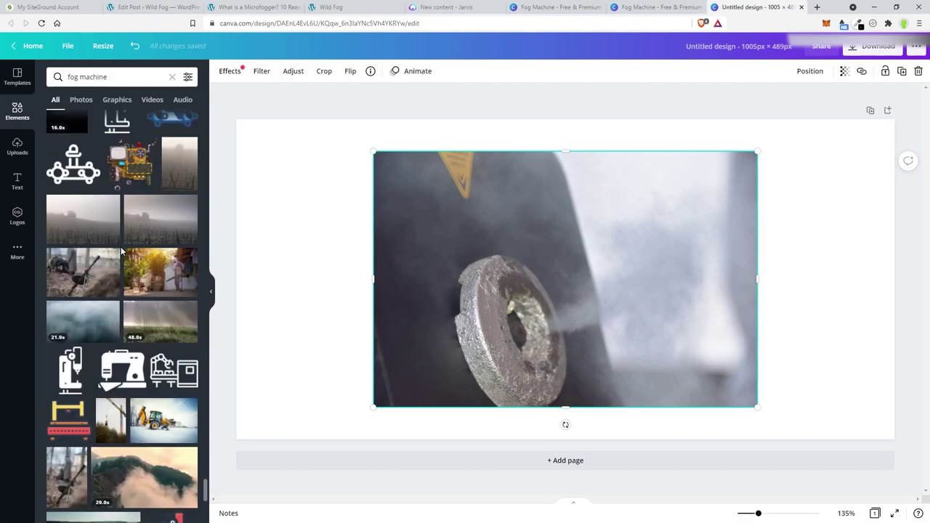
Step: Browse the fog machine results and add the photo of a nozzle spraying mist beside a tree trunk
scroll(122, 252, "down", 5)
scroll(121, 252, "down", 4)
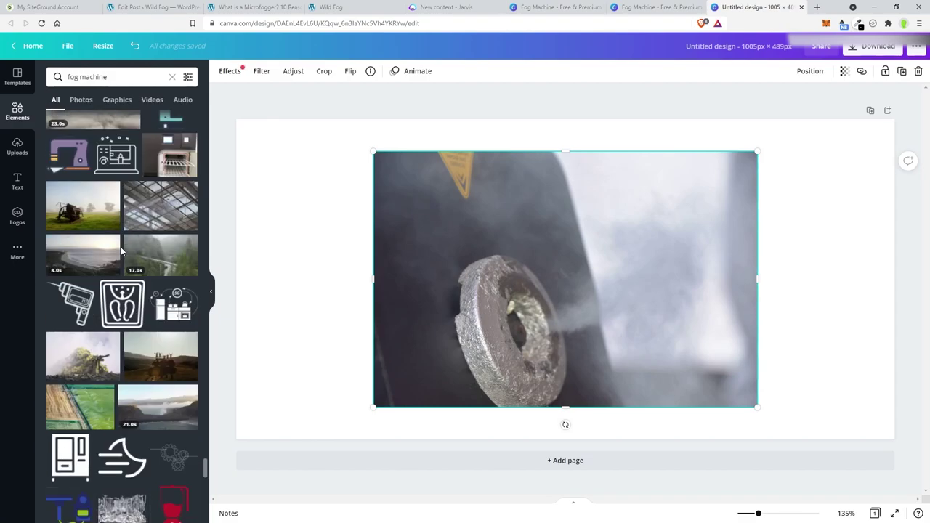
scroll(121, 246, "down", 5)
scroll(120, 246, "down", 3)
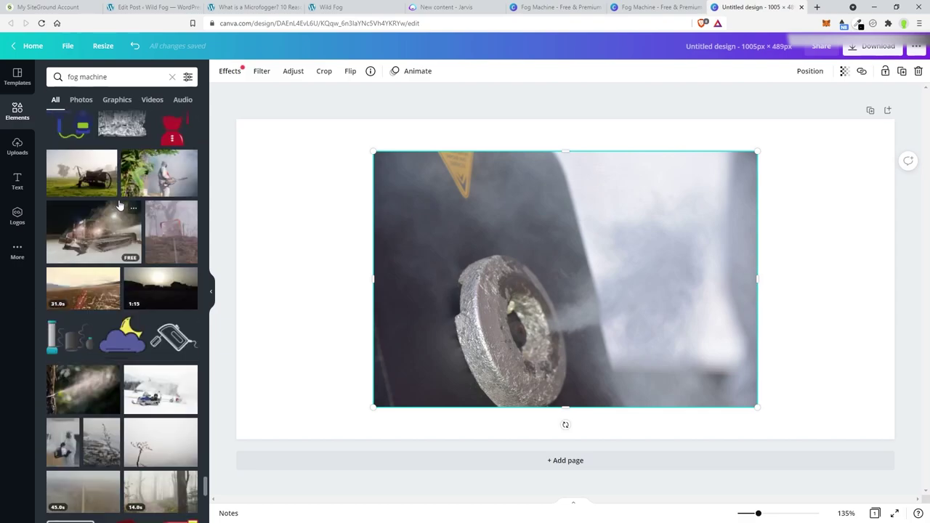
scroll(122, 206, "down", 3)
scroll(122, 206, "down", 3)
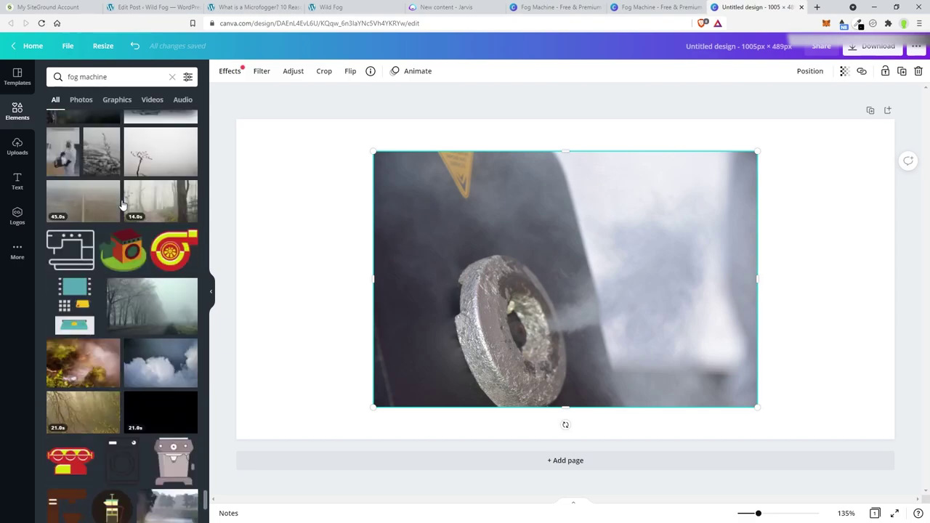
scroll(116, 204, "up", 2)
left_click(104, 199)
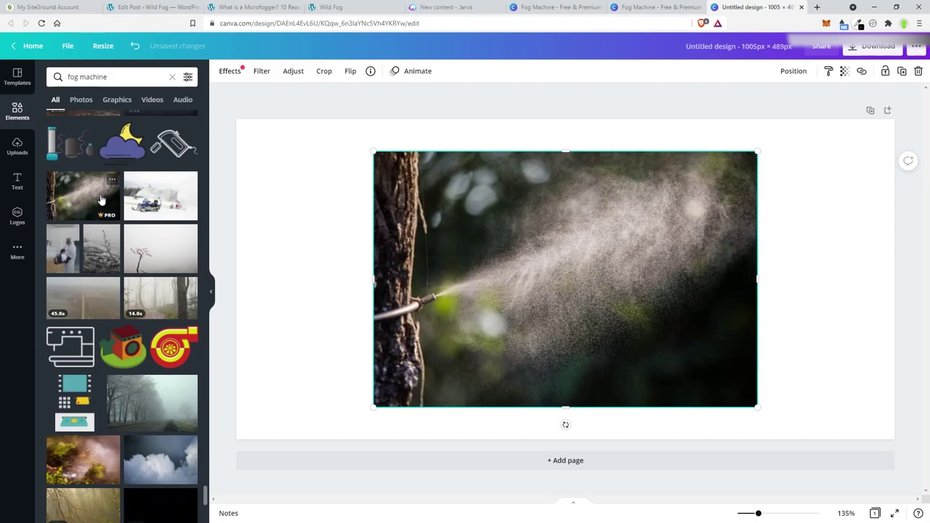
scroll(102, 199, "down", 7)
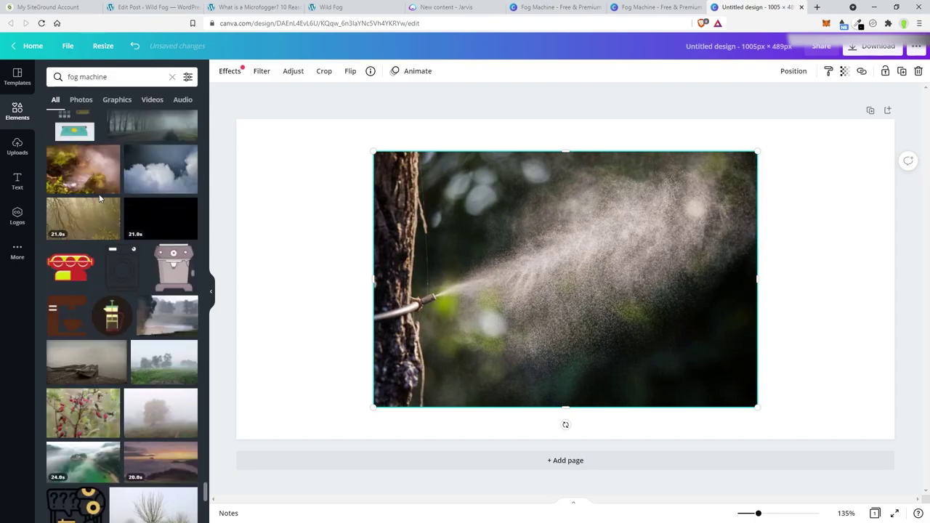
scroll(100, 198, "down", 7)
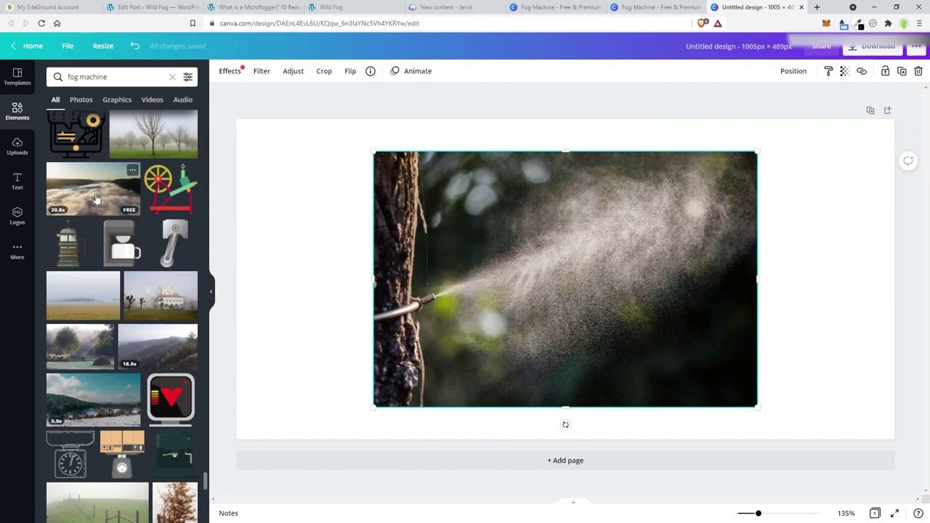
Step: Enlarge and reposition the mist photo so it covers the whole canvas, cropping out most of the tree trunk
left_click_drag(287, 132, 193, 134)
left_click_drag(458, 198, 457, 242)
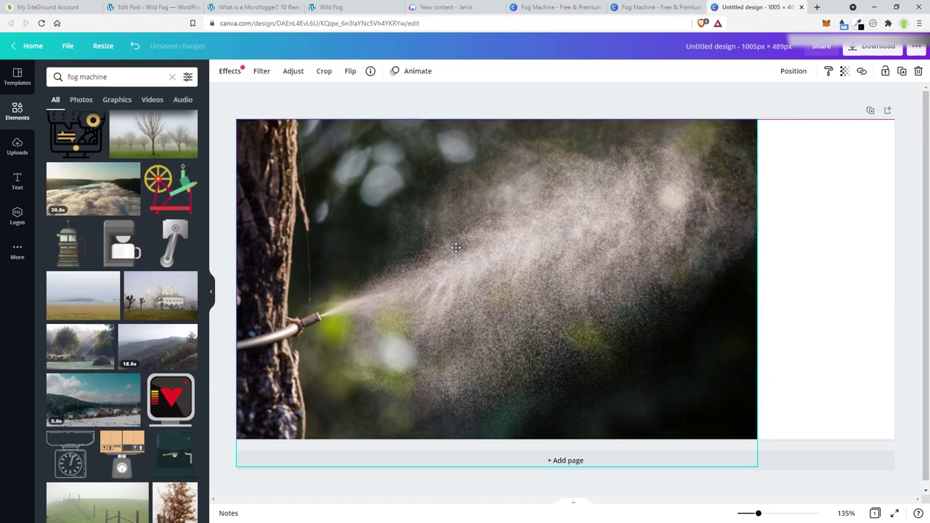
left_click_drag(758, 465, 927, 503)
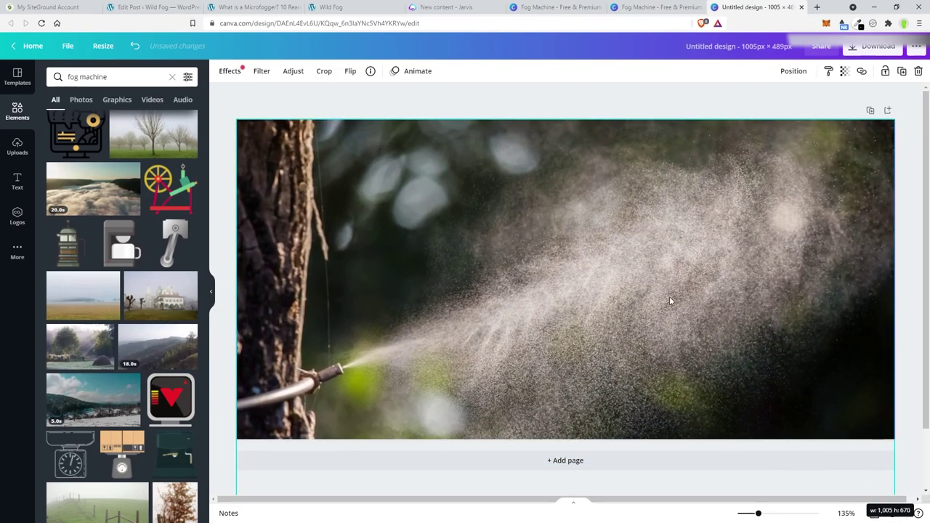
left_click_drag(670, 300, 638, 285)
left_click_drag(817, 150, 902, 108)
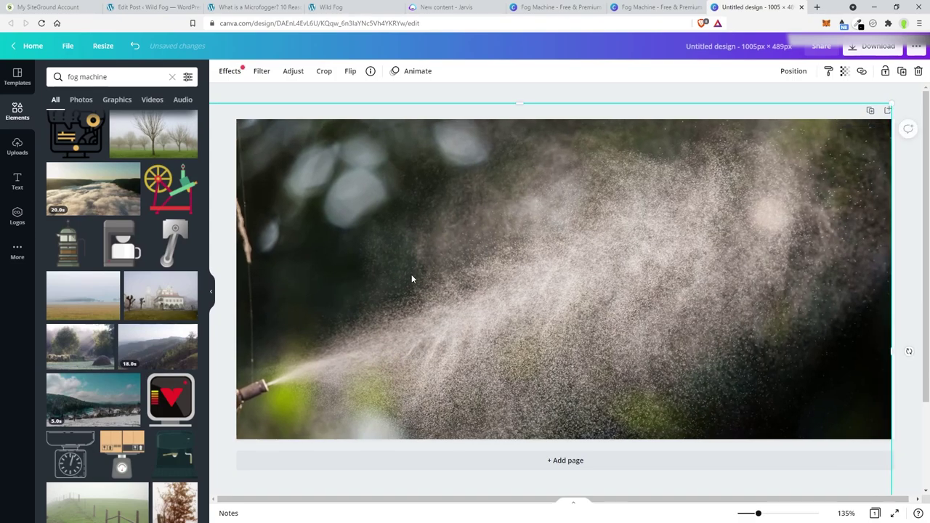
left_click_drag(411, 274, 408, 275)
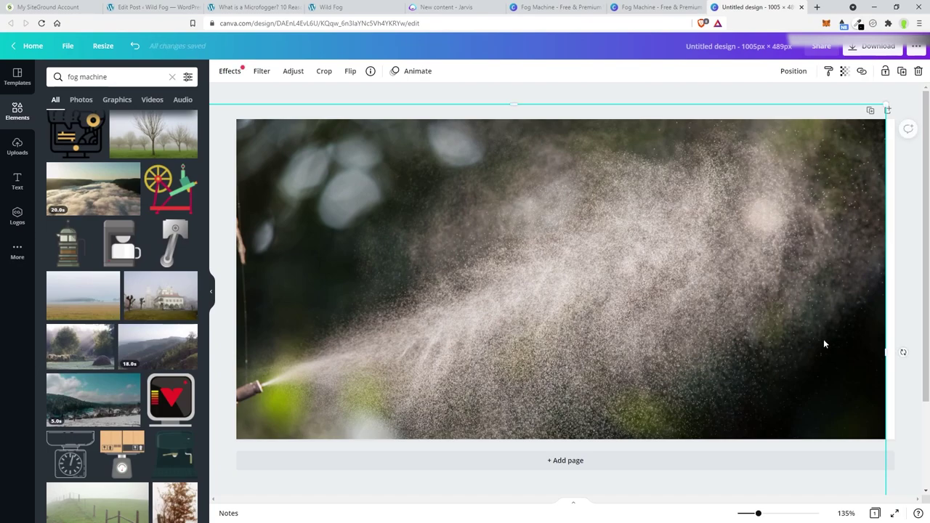
left_click_drag(885, 104, 901, 95)
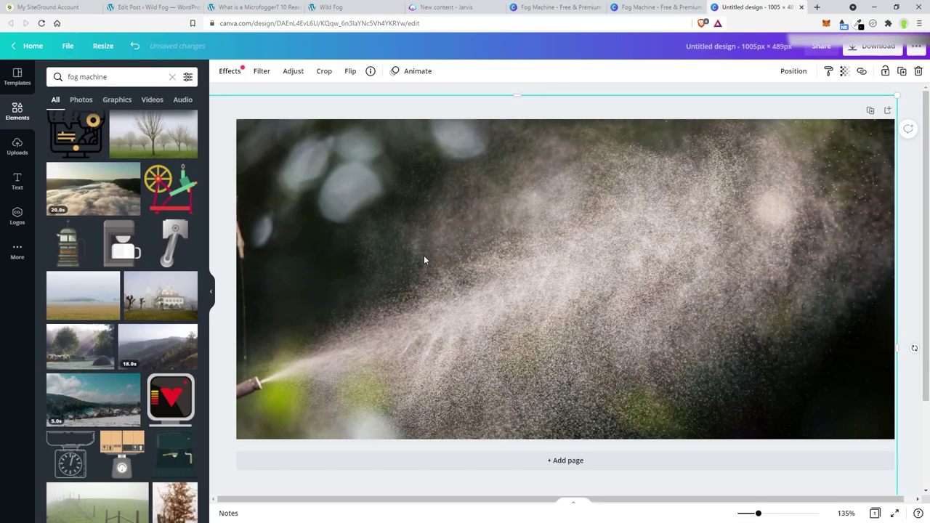
Step: Make the mist photo the page background and delete the old metal nozzle photo in front of it
left_click(910, 245)
left_click(610, 241)
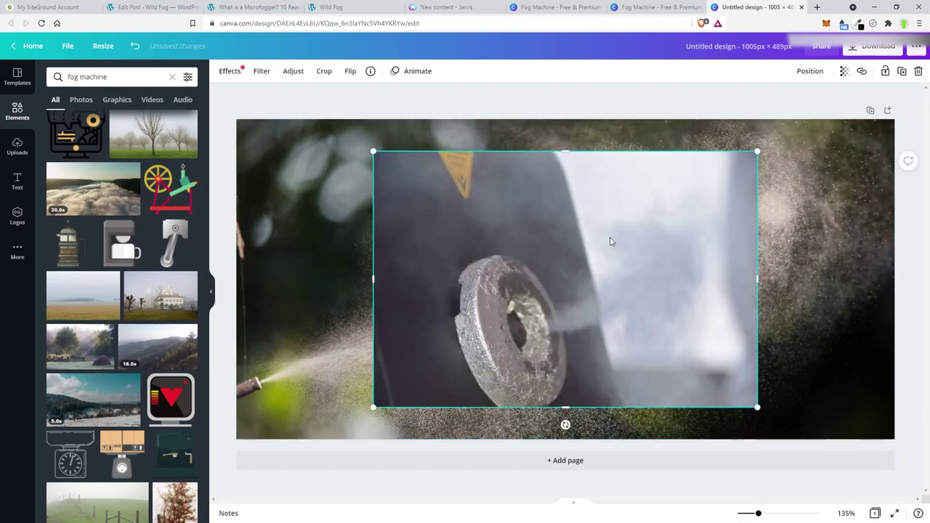
key("Delete")
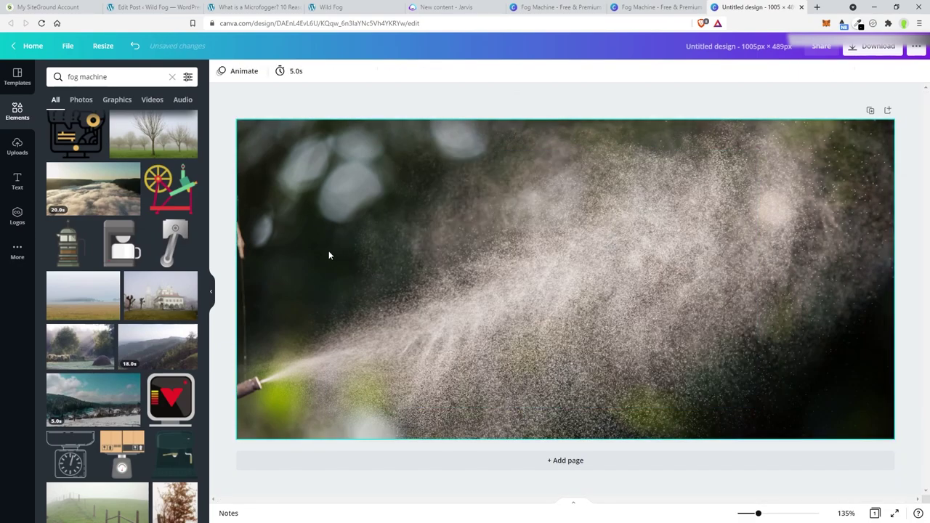
Step: Adjust the mist photo to brightness 4 and vibrance 20
left_click(320, 277)
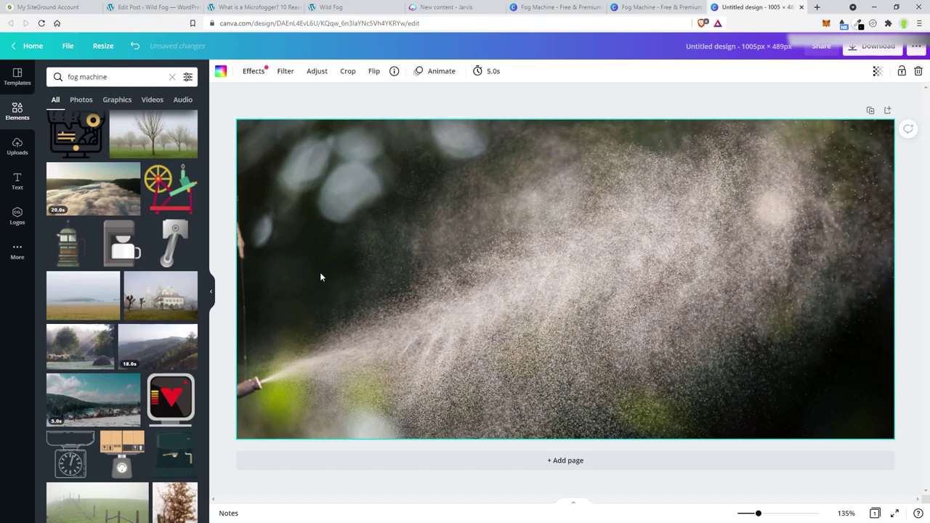
left_click(285, 71)
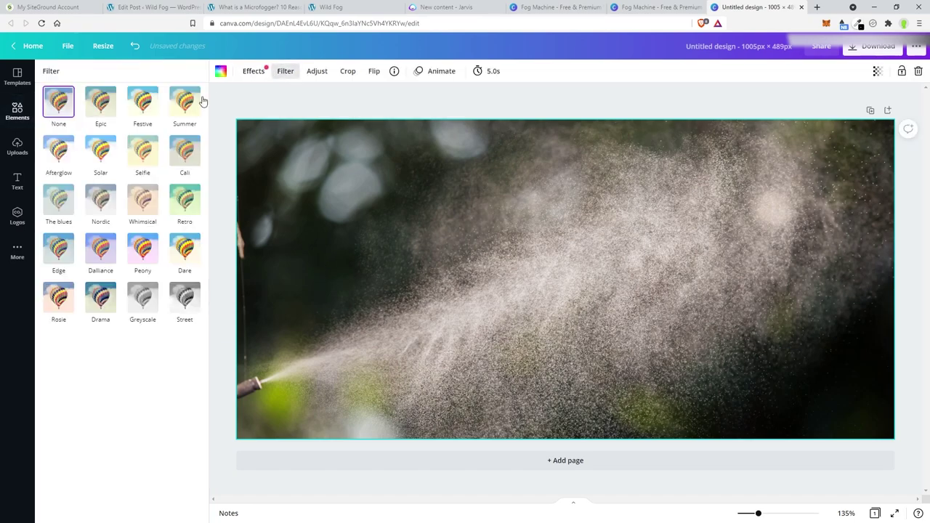
left_click(316, 71)
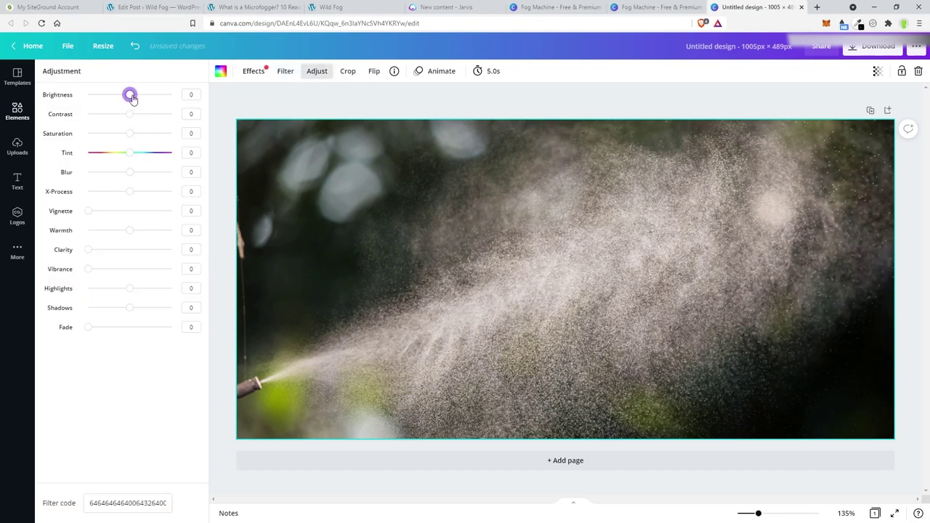
left_click_drag(132, 98, 131, 99)
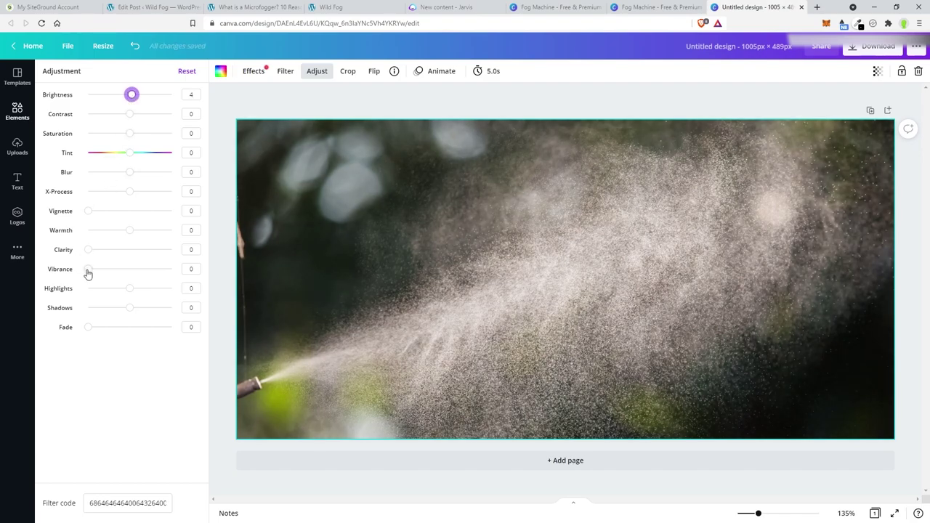
left_click_drag(87, 273, 223, 280)
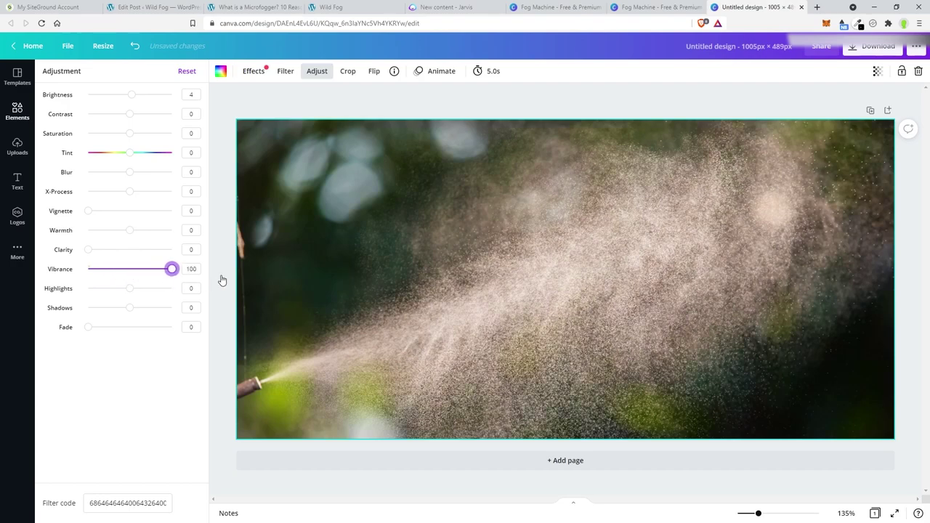
mouse_move(104, 271)
left_mouse_down()
mouse_move(228, 269)
mouse_move(72, 274)
mouse_move(127, 274)
mouse_move(106, 278)
left_mouse_up()
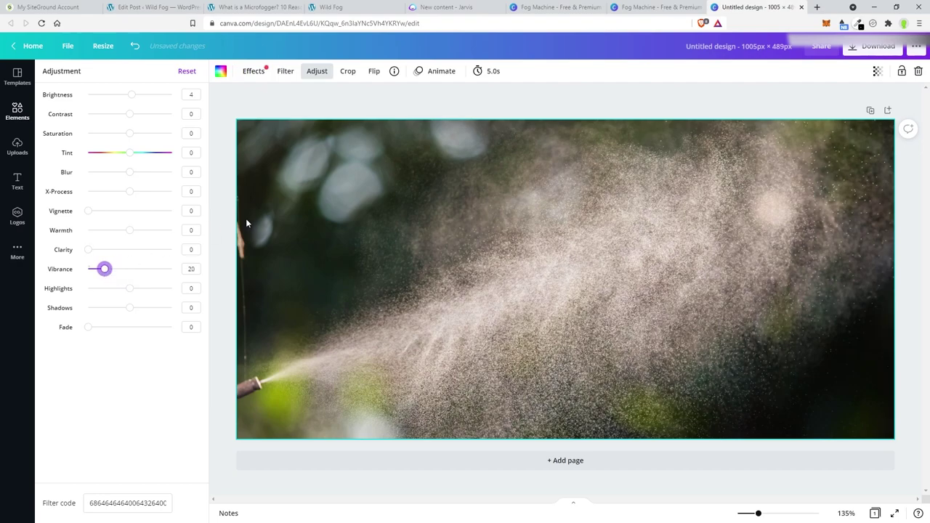
Step: Download the design as a JPG with the quality raised
left_click(879, 49)
left_click(832, 113)
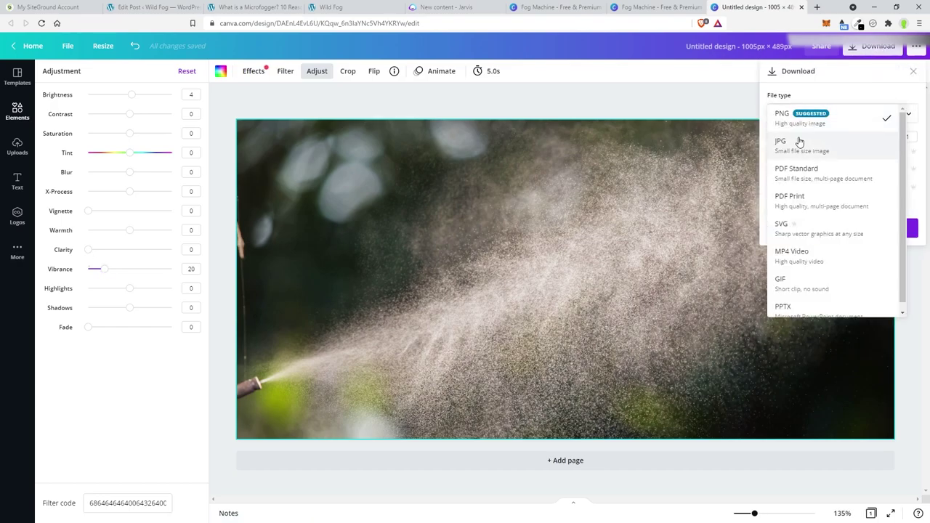
left_click(800, 142)
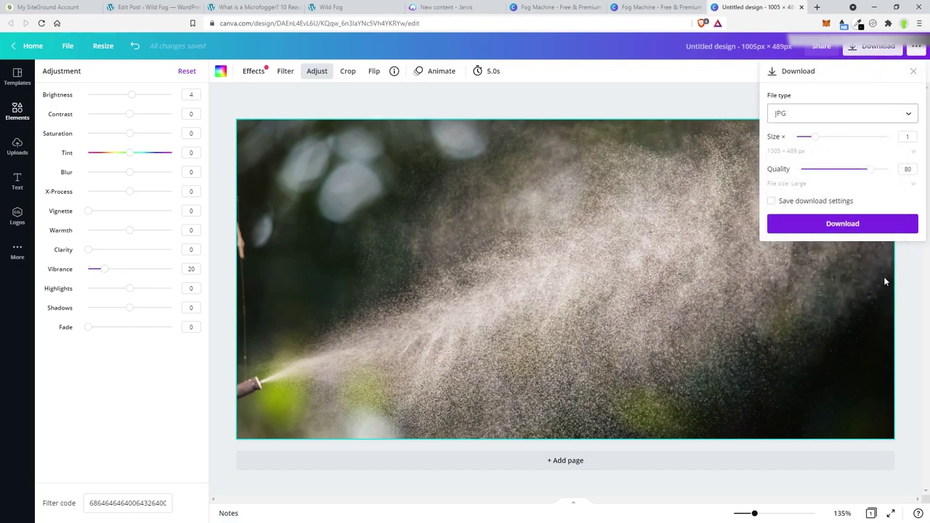
left_click_drag(866, 169, 886, 170)
left_click(824, 224)
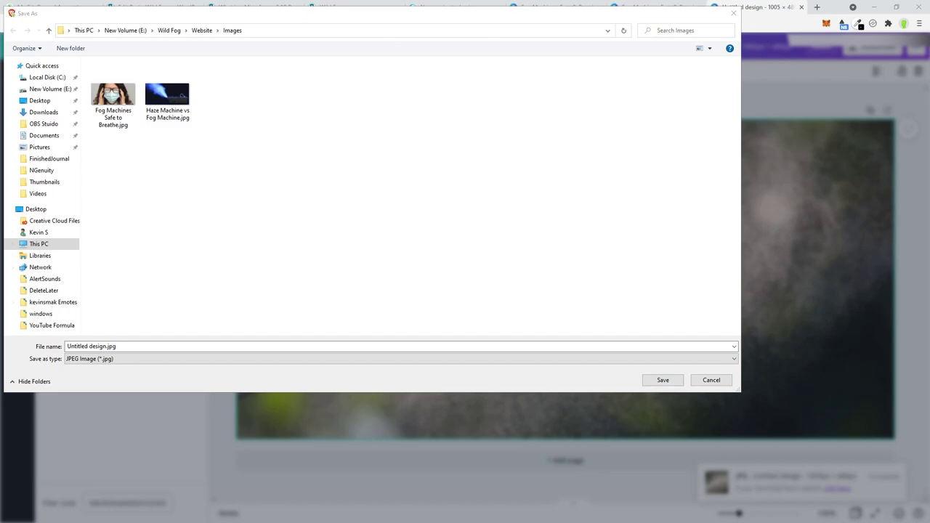
Step: Save the downloaded image as Microfogger in the Wild Fog website's Images folder and dismiss the completion message
left_click(135, 347)
type("Microfogger")
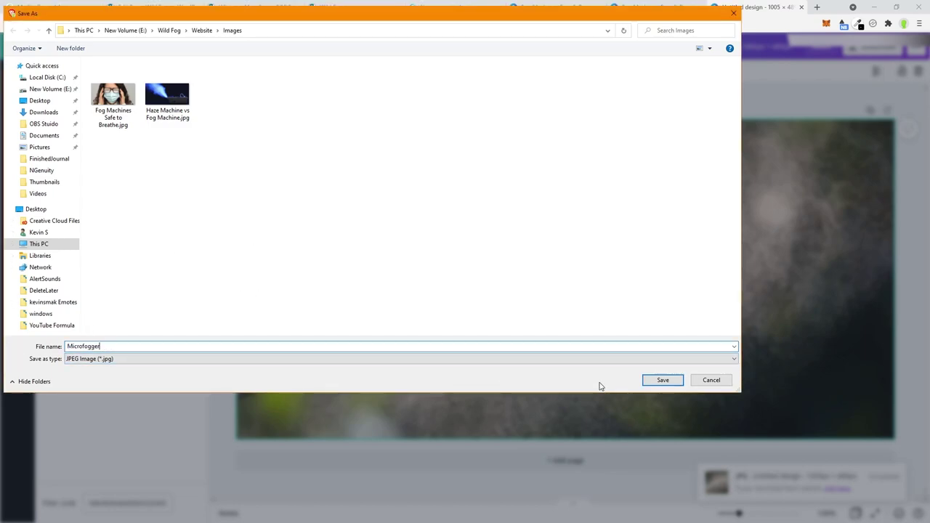
left_click(662, 380)
left_click(614, 181)
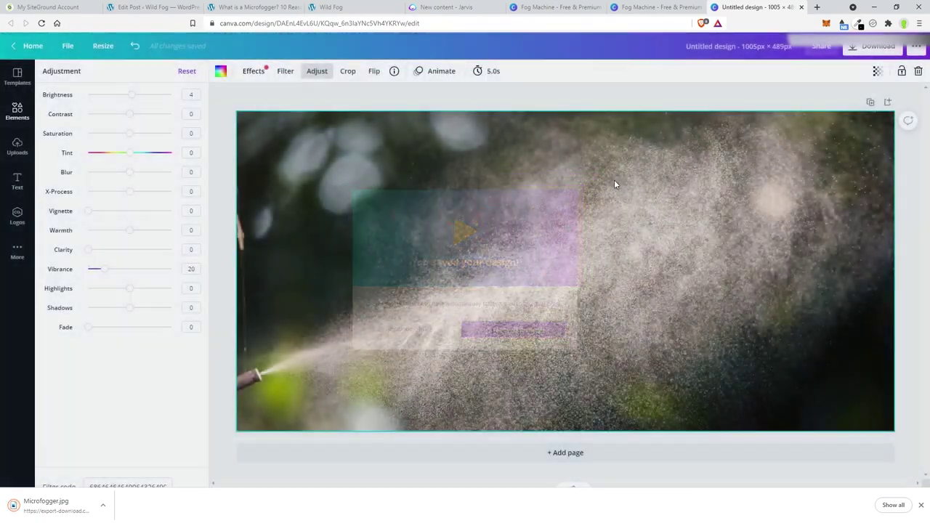
Step: Switch to the WordPress editor for the microfogger post and upload Microfogger.jpg as the replacement featured image
key("ctrl+2")
left_click(808, 78)
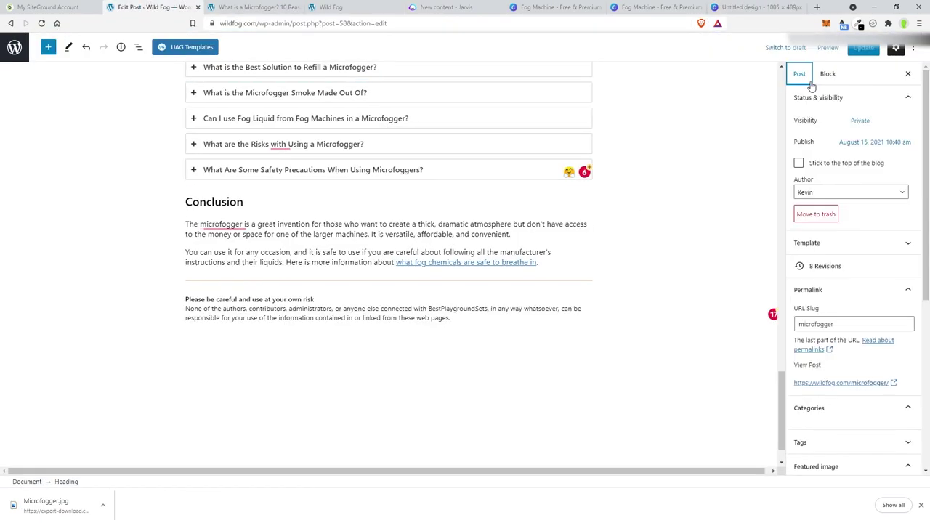
scroll(867, 263, "down", 4)
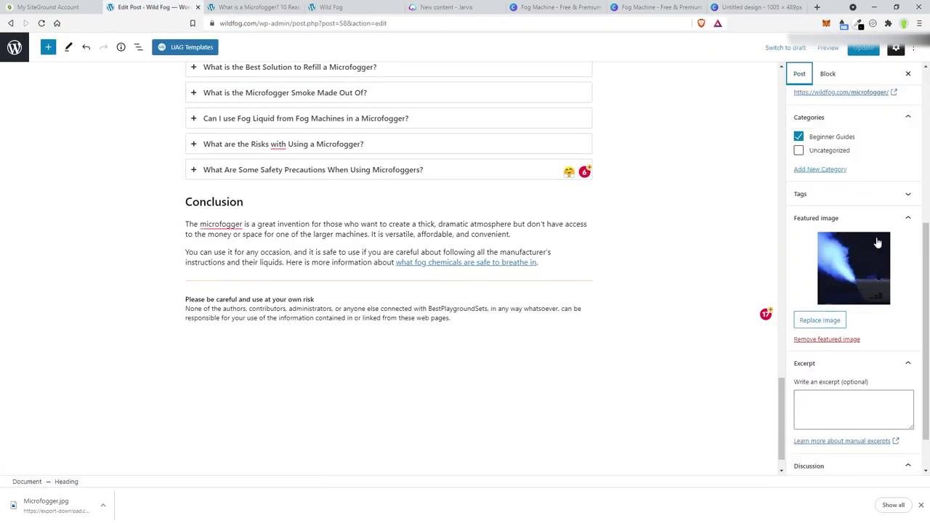
left_click(819, 319)
left_click(34, 82)
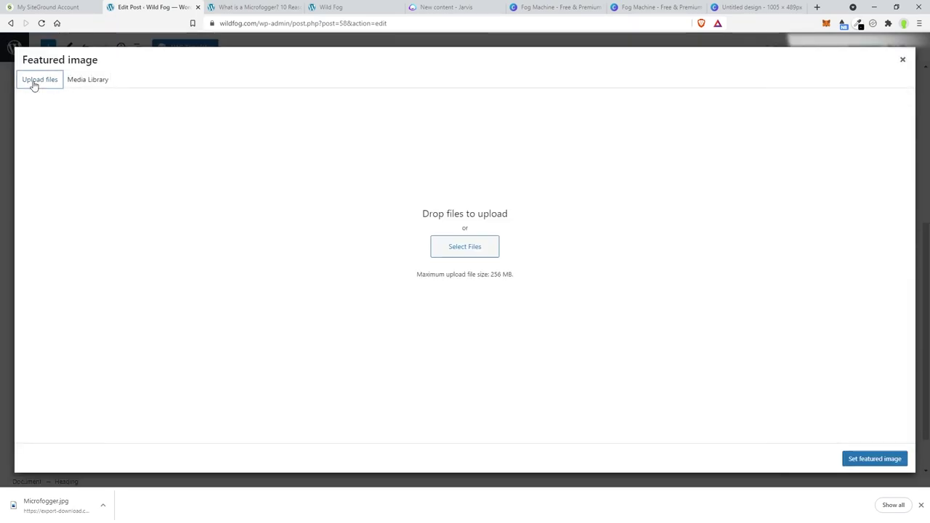
left_click(476, 248)
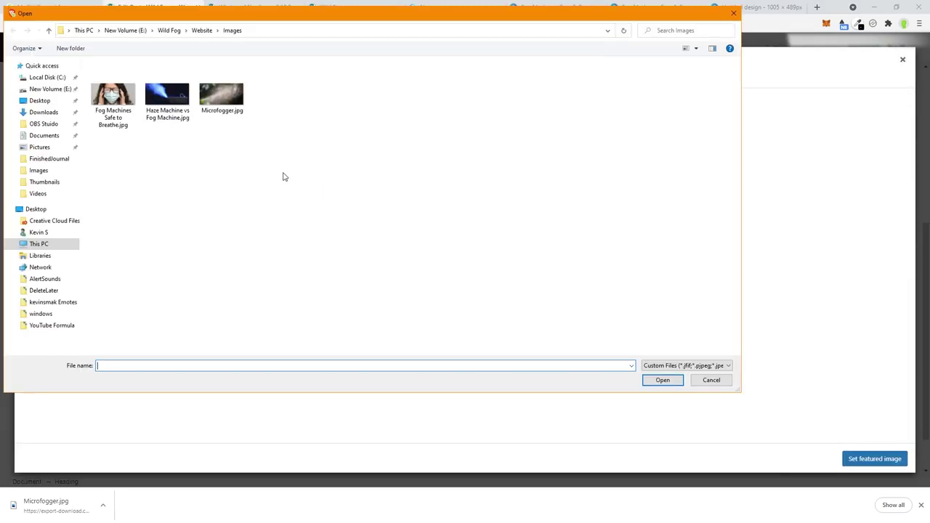
double_click(212, 109)
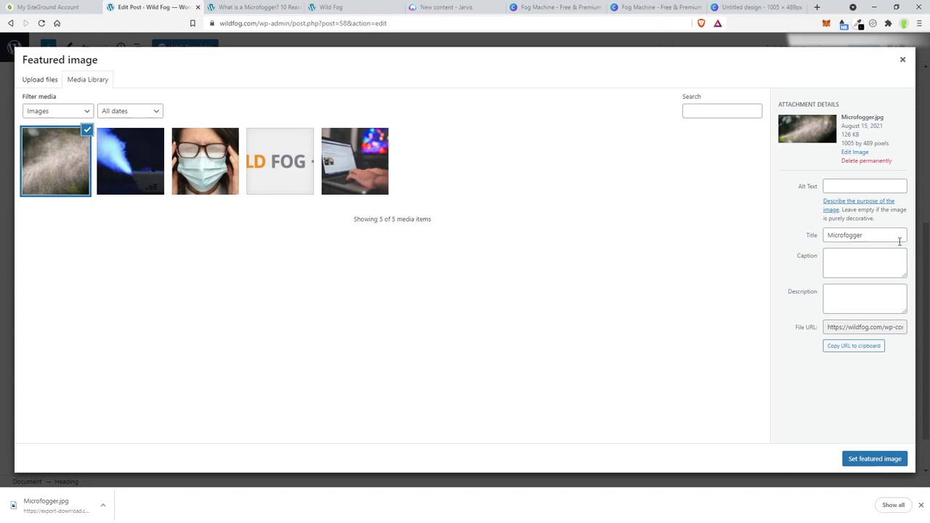
Step: Copy the image title Microfogger into its alt text and set the image as the post's featured image
left_click_drag(899, 241, 739, 243)
key("ctrl+c")
left_click(872, 185)
key("ctrl+v")
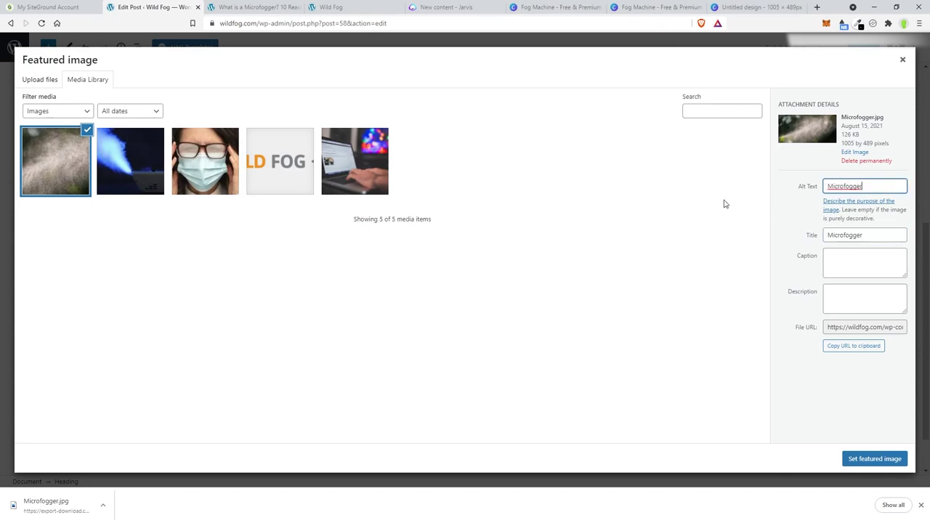
left_click(877, 459)
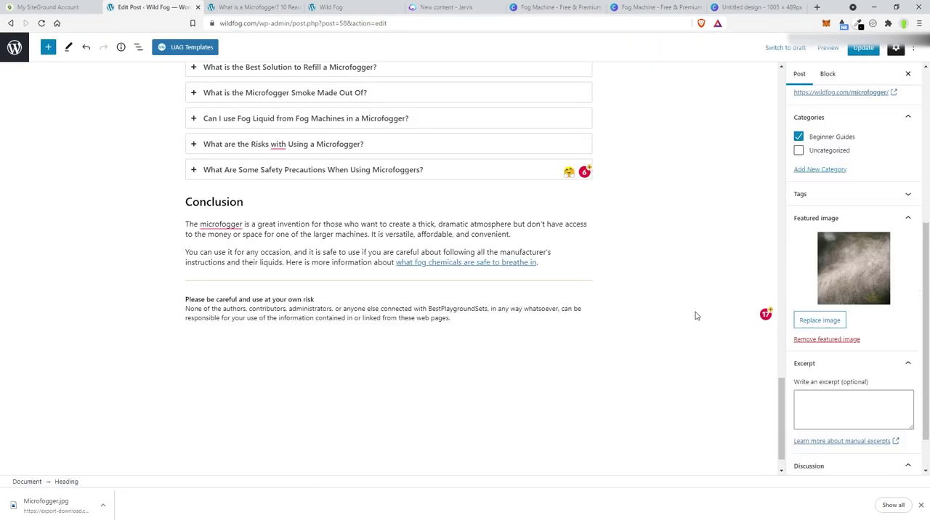
Step: Update the post and reload its live page to check the new featured image and the article's opening
left_click(865, 50)
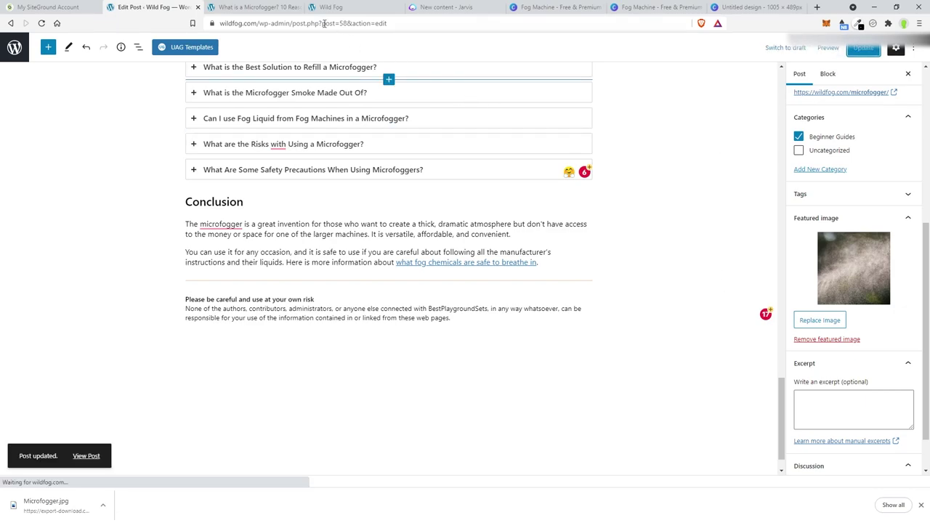
left_click(254, 6)
left_click(41, 23)
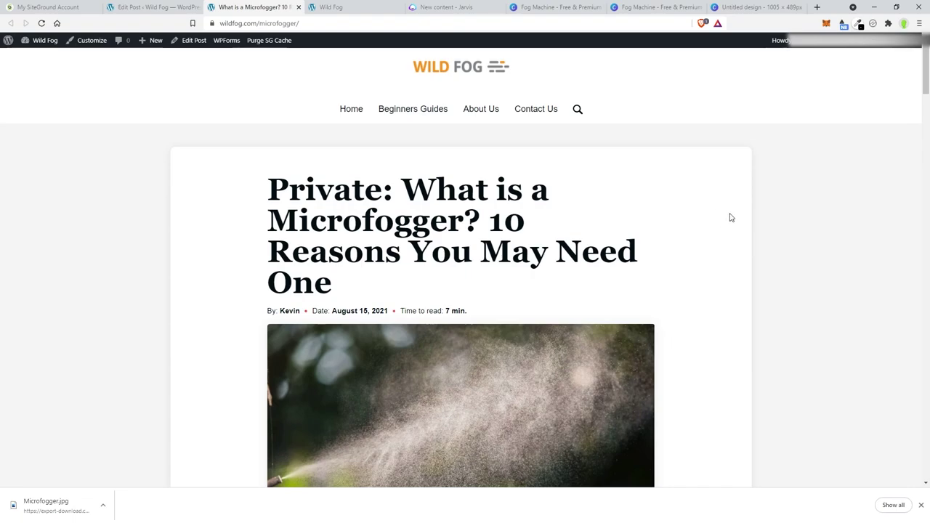
scroll(731, 217, "down", 2)
scroll(760, 200, "down", 5)
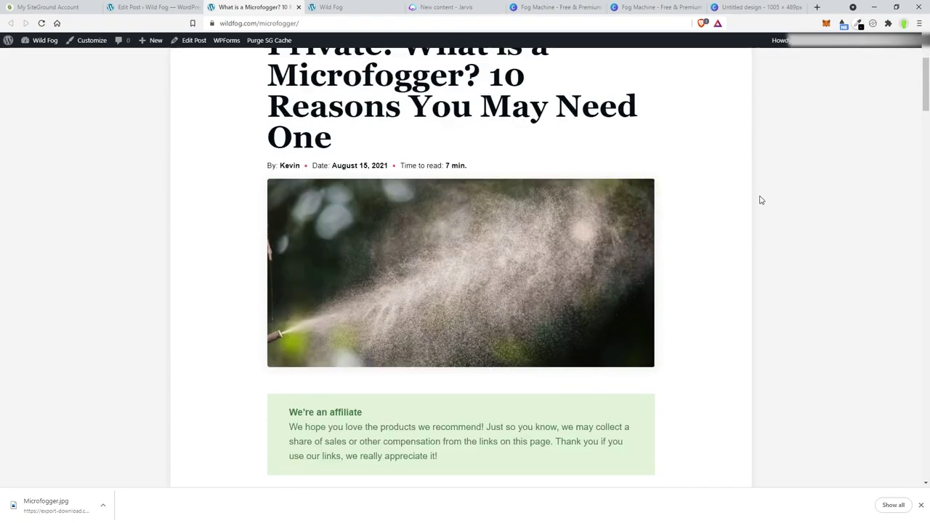
scroll(776, 200, "down", 2)
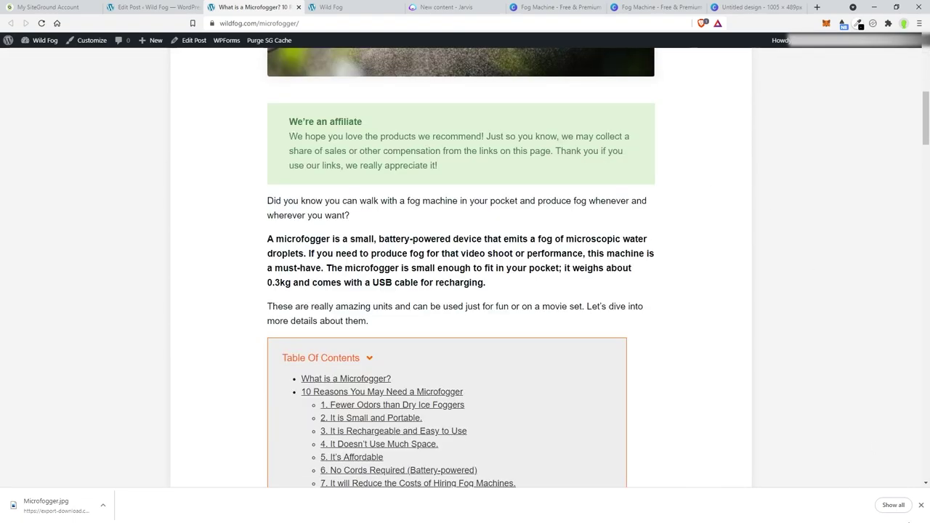
Step: Dismiss the download bar and review the live article's table of contents and its section headings
left_click(920, 505)
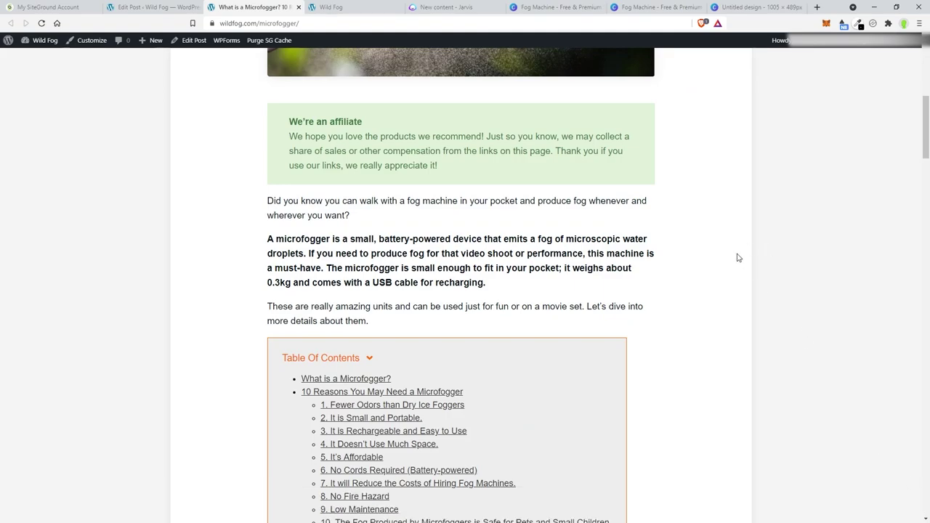
scroll(740, 259, "down", 5)
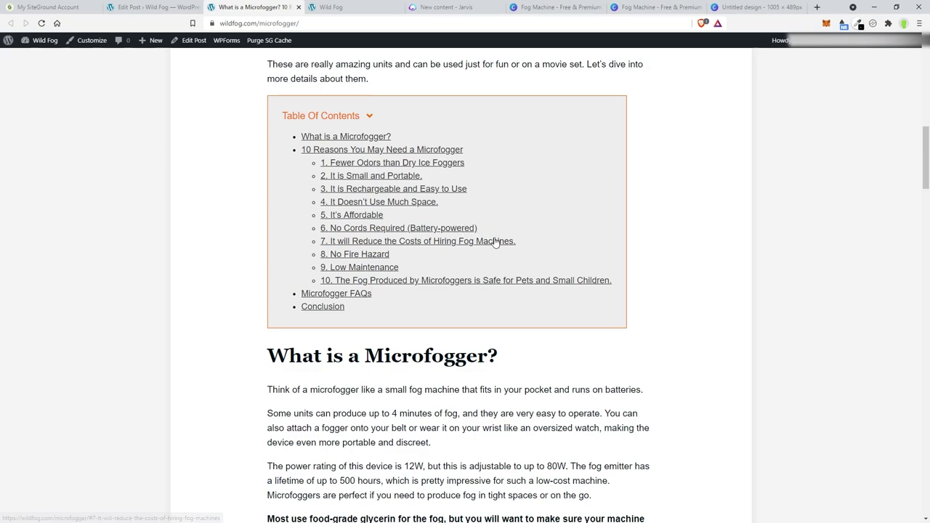
scroll(522, 219, "down", 1)
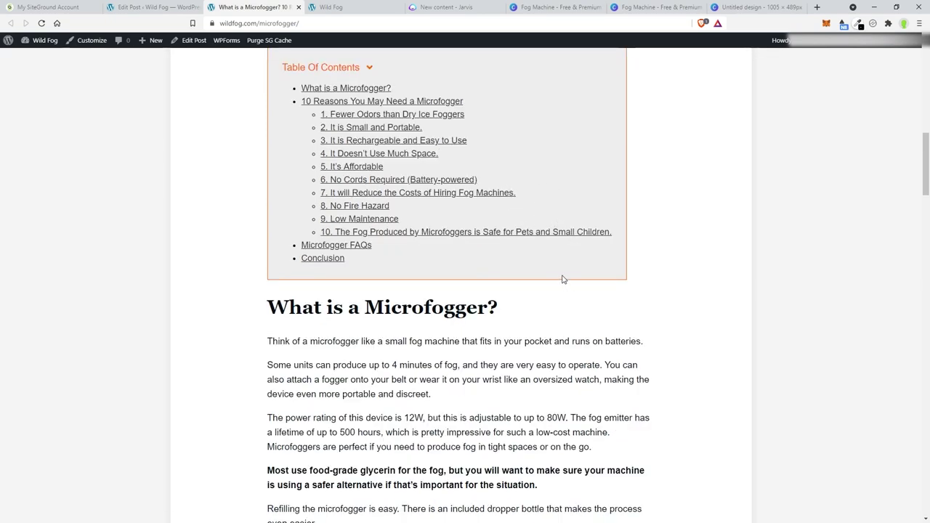
scroll(564, 279, "down", 7)
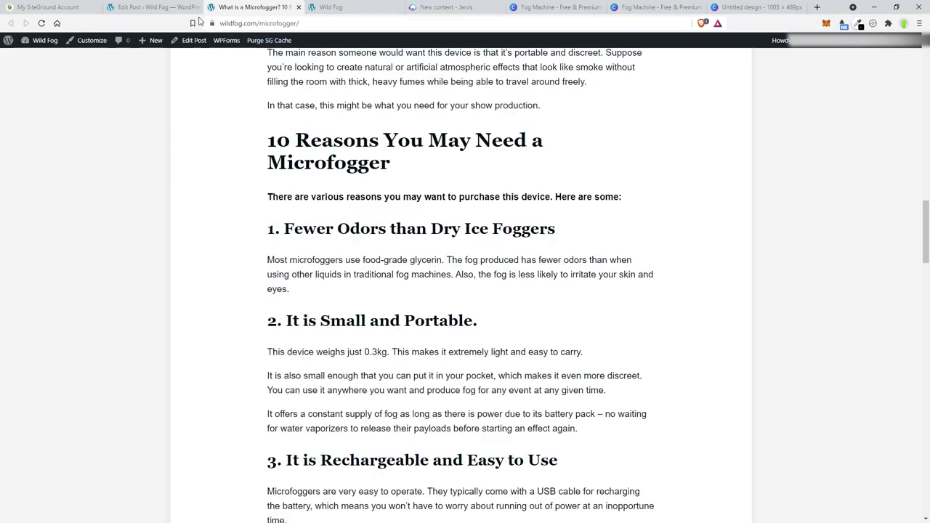
Step: Switch to the post editor and delete the trailing periods from headings 2 and 4 of the reasons list
left_click(153, 7)
scroll(536, 229, "up", 8)
scroll(537, 231, "up", 4)
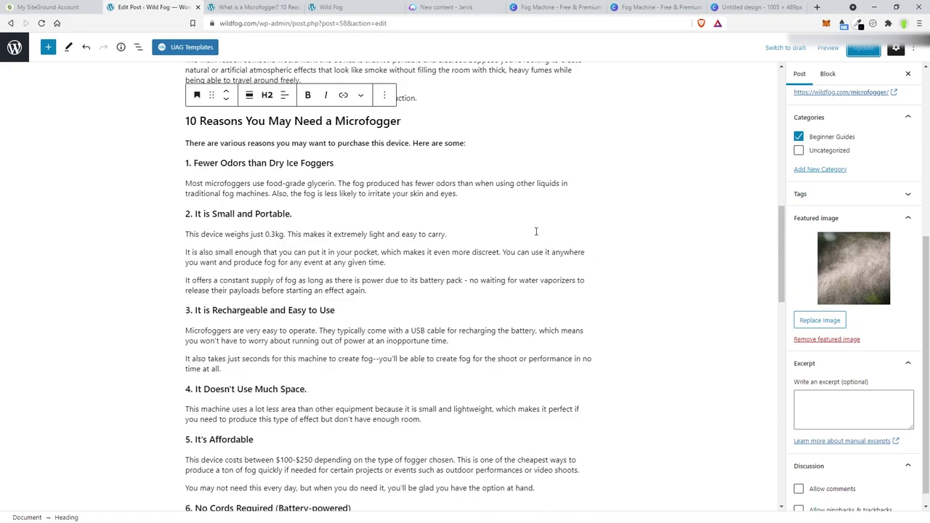
left_click(419, 211)
key("BackSpace")
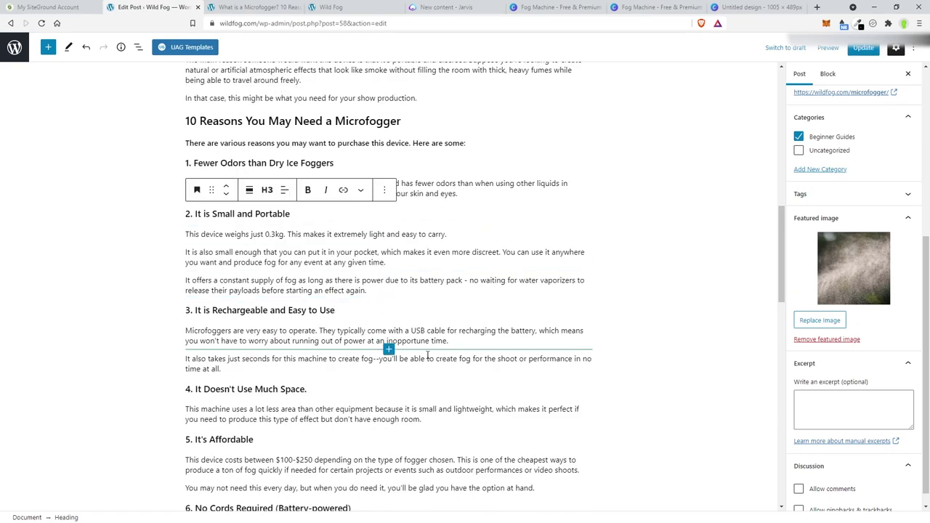
scroll(377, 242, "down", 2)
left_click(377, 242)
key("BackSpace")
Step: Delete the trailing periods from headings 7 and 10 and save the post
scroll(377, 243, "down", 2)
left_click(392, 267)
scroll(392, 268, "down", 1)
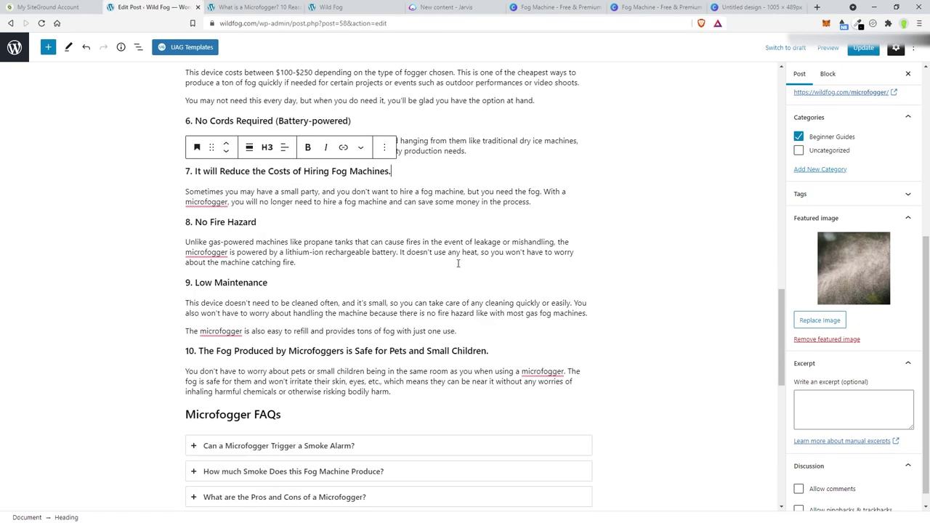
key("BackSpace")
left_click(501, 351)
key("BackSpace")
key("ctrl+s")
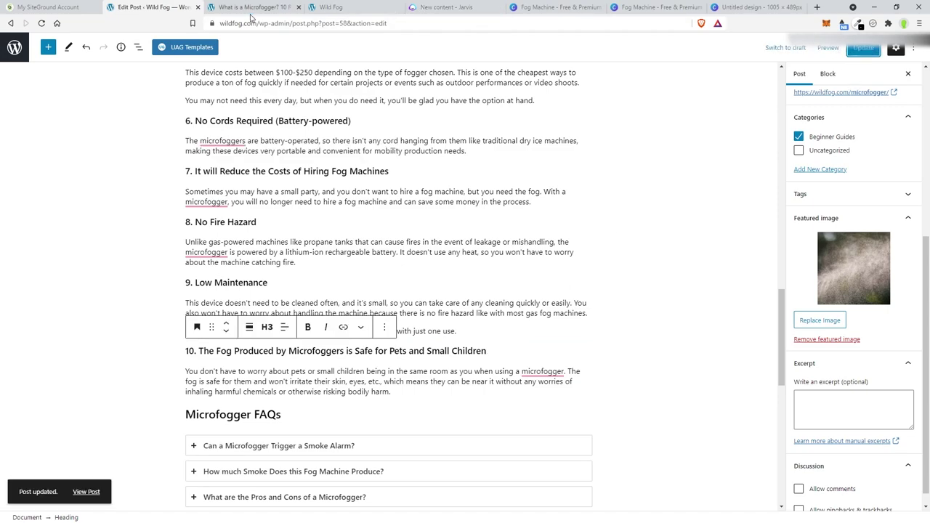
Step: Switch to the live article and check the heading punctuation in its table of contents
left_click(250, 7)
scroll(722, 221, "up", 5)
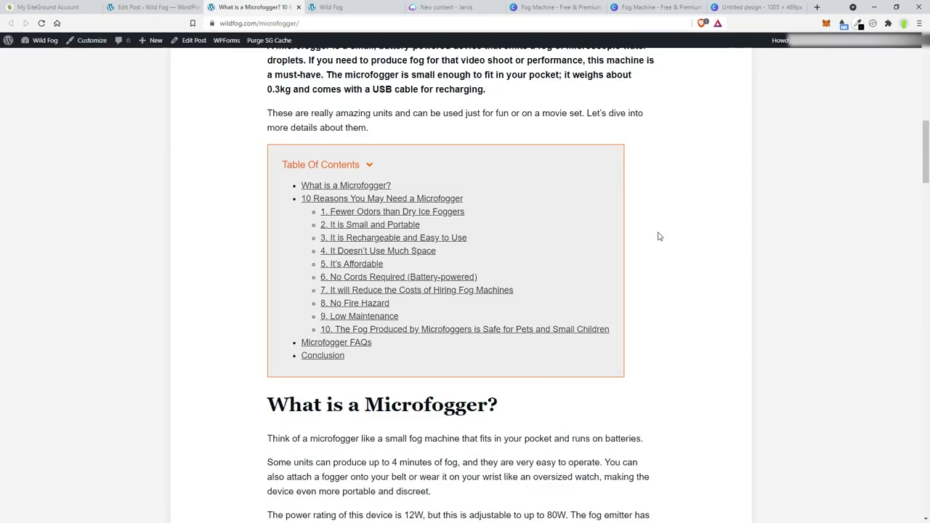
scroll(660, 234, "down", 1)
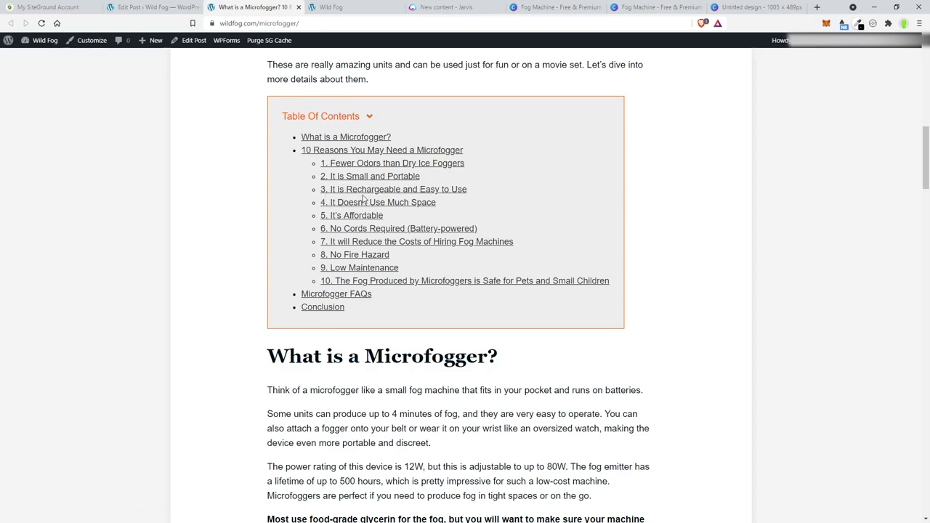
Step: Copy the word Microfogger from the live article's title and return to the table of contents
scroll(451, 171, "up", 10)
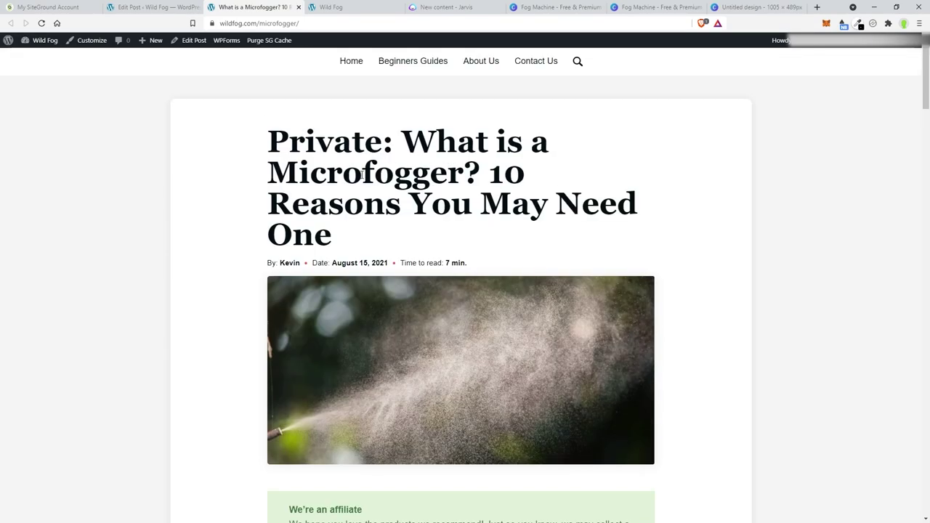
double_click(362, 174)
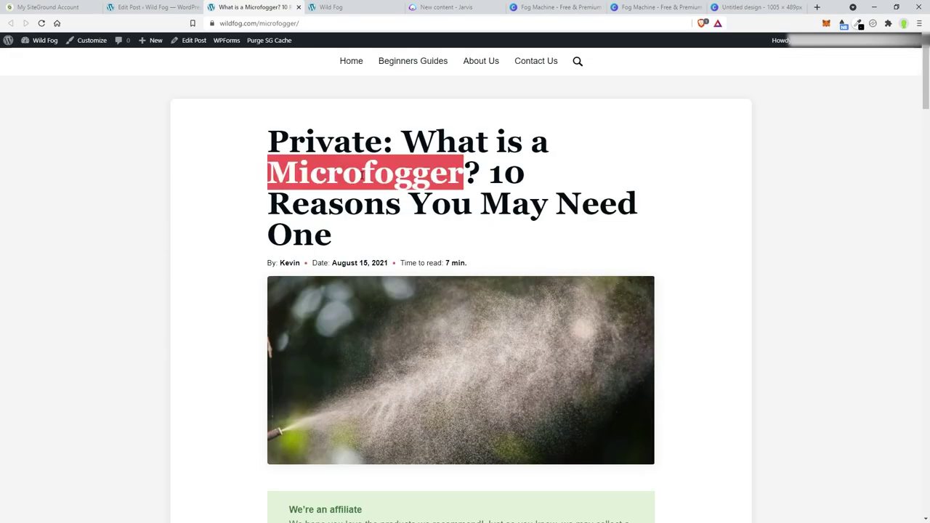
right_click(365, 178)
left_click(422, 183)
scroll(423, 182, "down", 7)
scroll(422, 183, "down", 1)
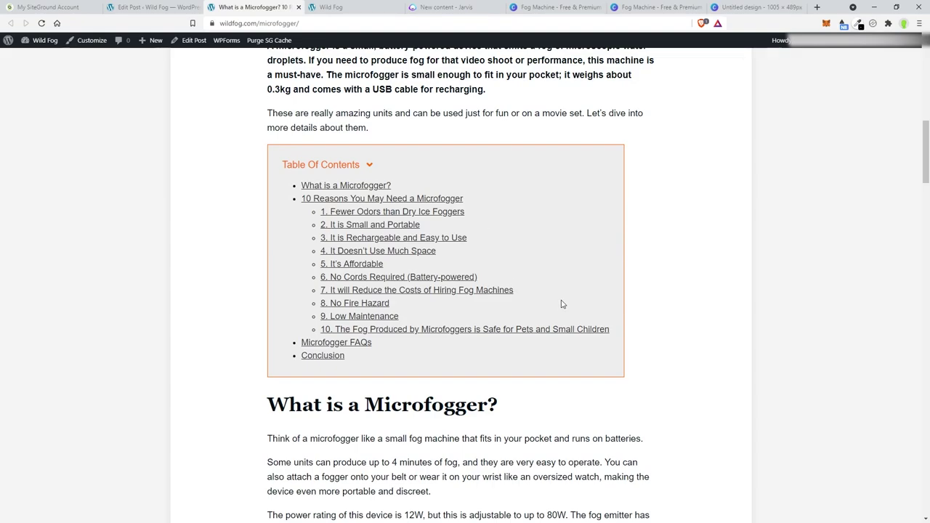
Step: In the post editor, replace "It" in heading 2 so it reads "Microfogger is Small and Portable"
key("ctrl+Page_Up")
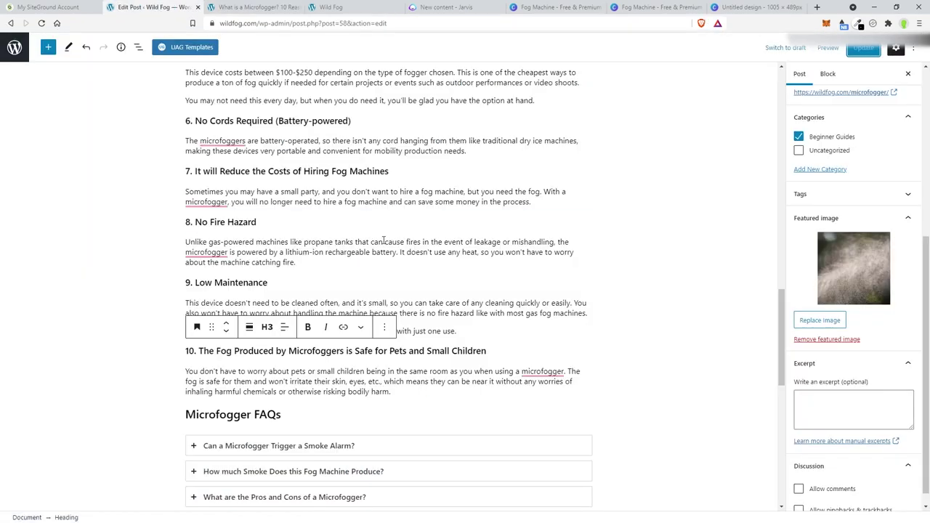
scroll(383, 240, "up", 5)
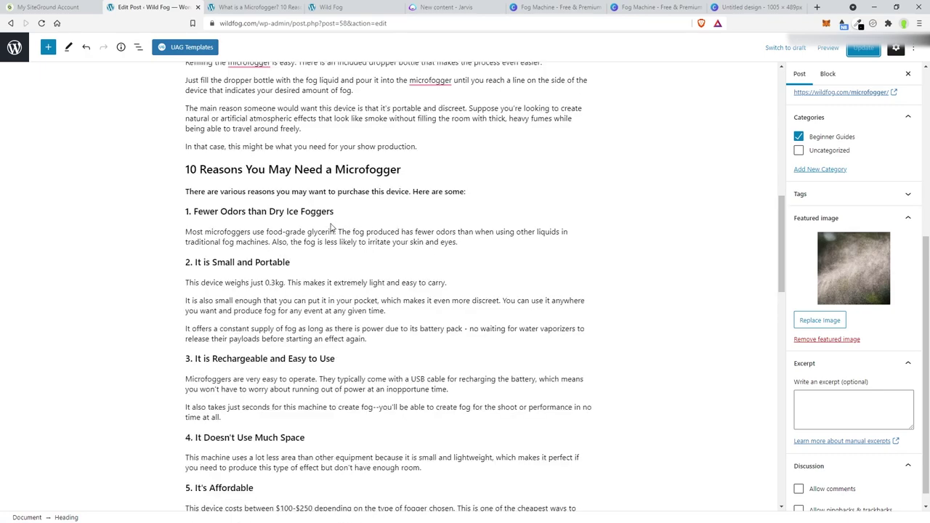
double_click(198, 262)
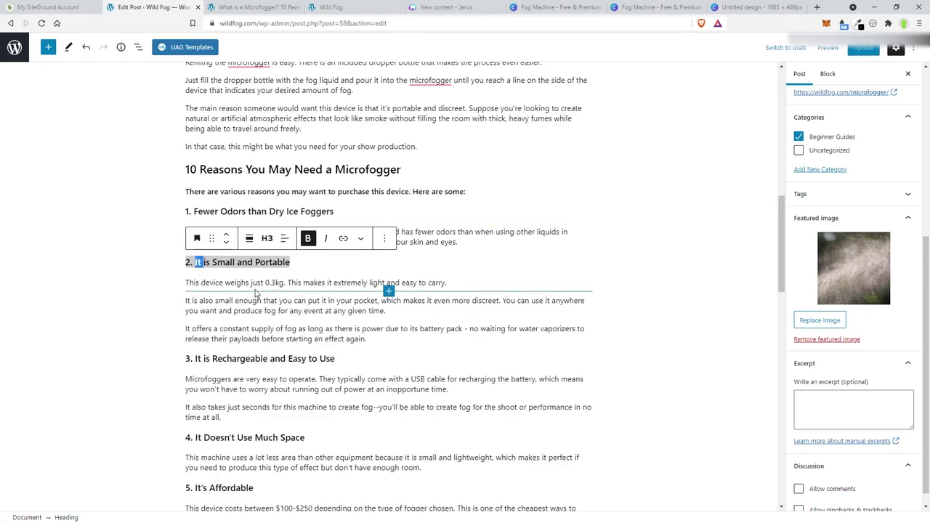
key("ctrl+v")
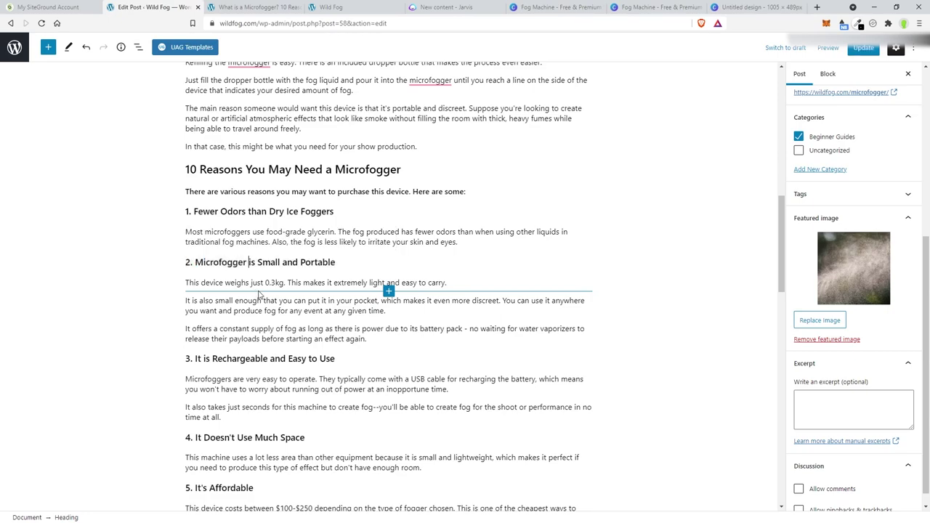
scroll(271, 292, "down", 1)
scroll(271, 292, "down", 2)
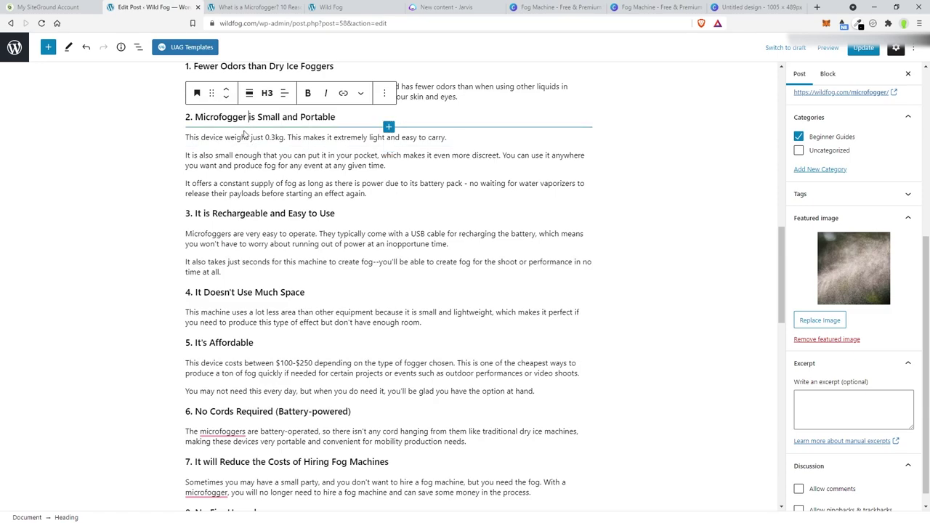
Step: Replace "It" with "Microfogger" in heading 3 about recharging and heading 4 about space
triple_click(196, 213)
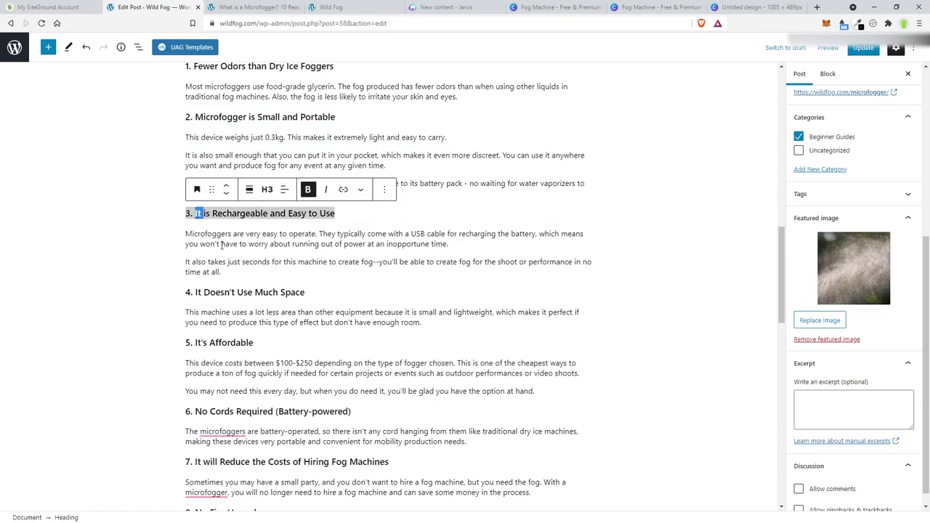
key("ctrl+v")
left_click(248, 213)
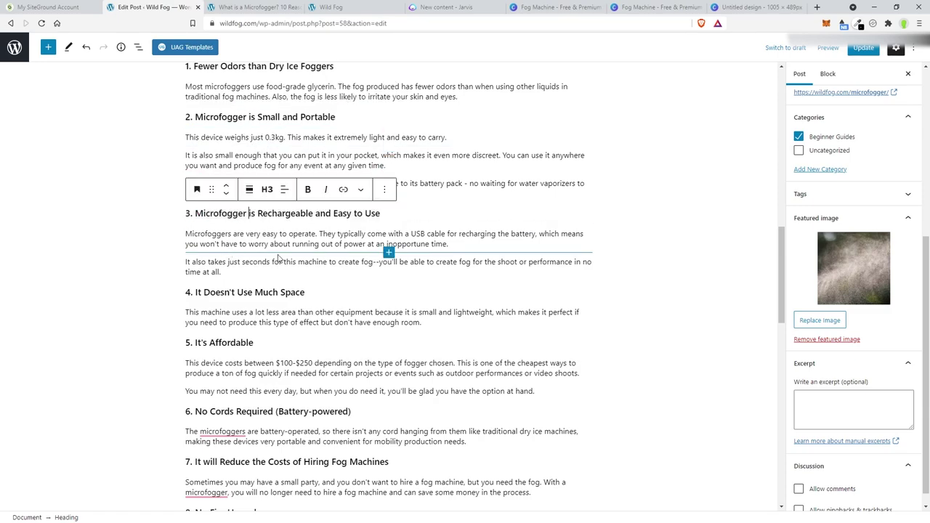
double_click(198, 292)
key("ctrl+v")
scroll(222, 266, "down", 2)
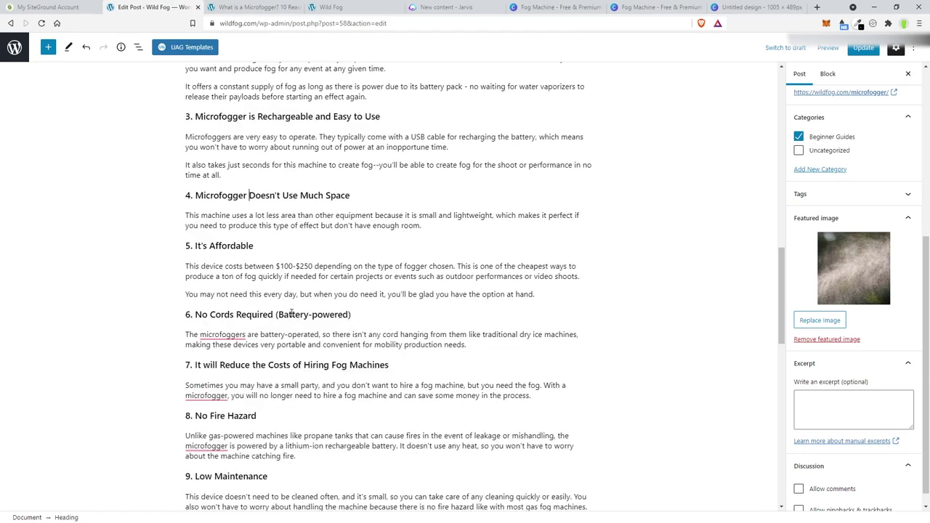
Step: Reword heading 5 as "Microfogger is Affordable" and make the inserted word "is" bold
double_click(197, 245)
key("ctrl+v")
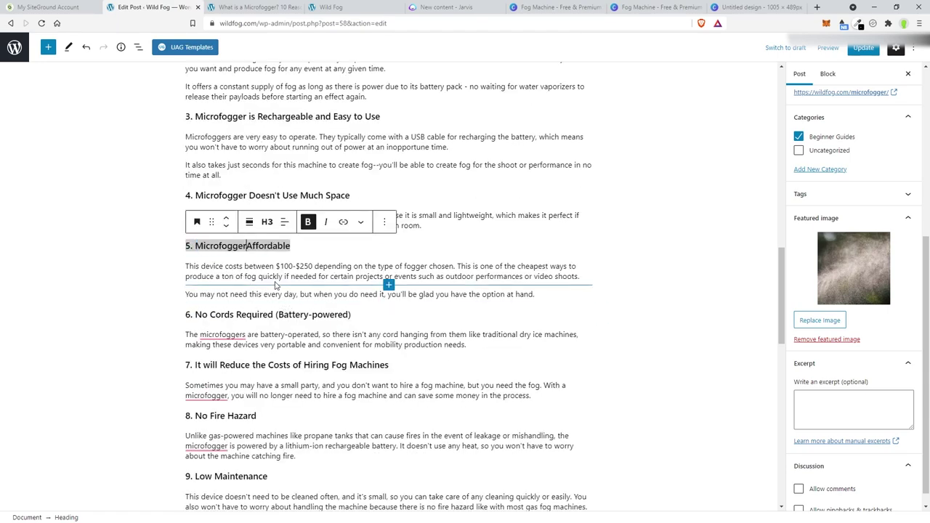
type("is")
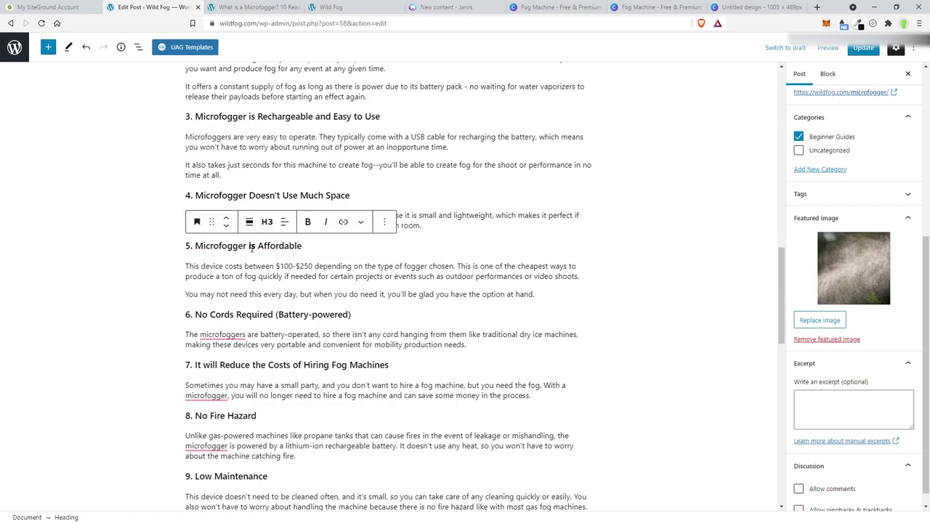
double_click(264, 248)
double_click(254, 247)
double_click(276, 245)
key("Left")
left_click(308, 221)
left_click(263, 247)
Step: Replace "It" in heading 7 so it reads "Microfogger will Reduce the Costs of Hiring Fog Machines"
scroll(258, 240, "down", 2)
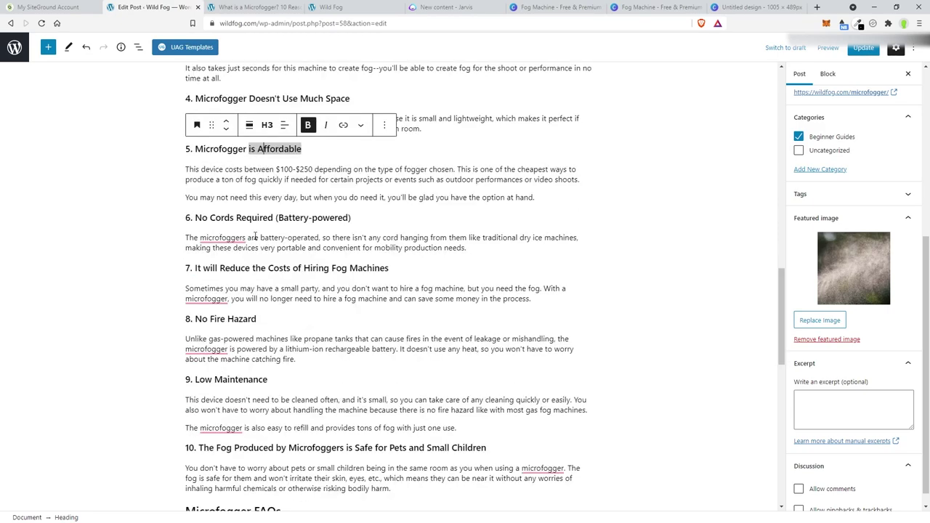
double_click(200, 268)
type("Microfogger")
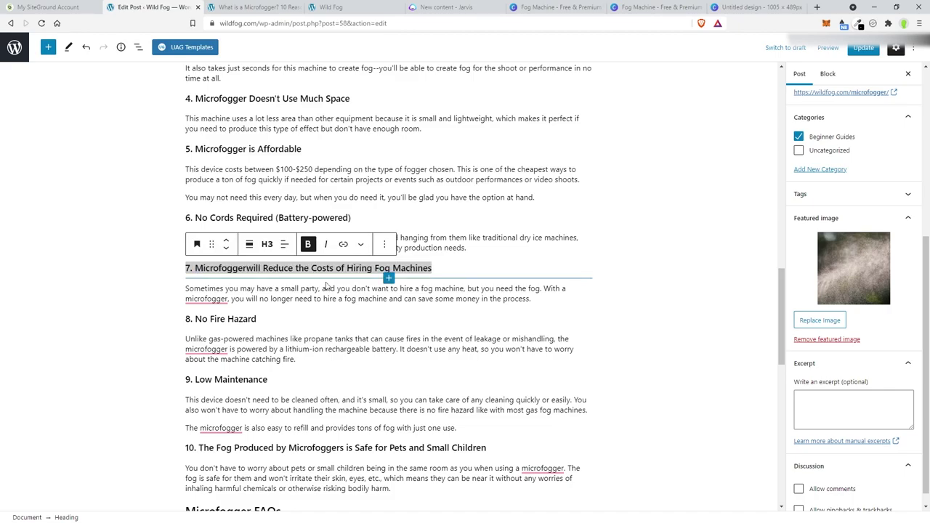
Step: Check the text formatting of the Low Maintenance and No Fire Hazard headings
scroll(329, 304, "down", 2)
left_click(298, 351)
left_click(203, 282)
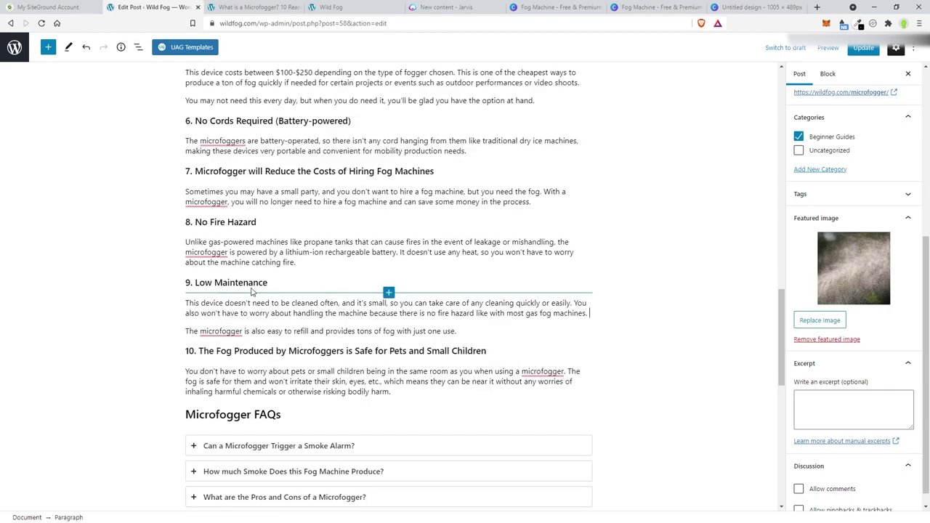
left_click(285, 272)
left_click(266, 282)
left_click(251, 222)
Step: Make the entire text of headings 7, 6, 5 and 4 bold
scroll(267, 269, "up", 2)
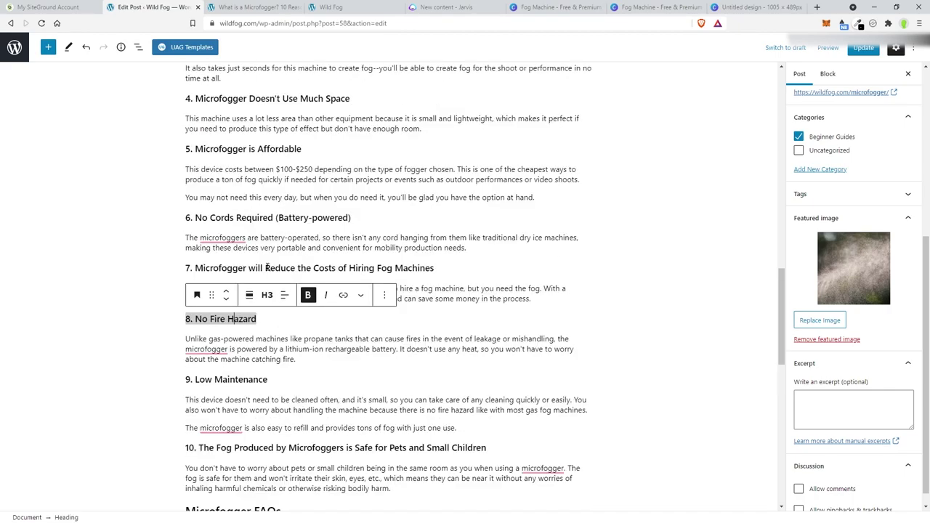
triple_click(267, 268)
left_click(309, 244)
triple_click(259, 218)
left_click(309, 198)
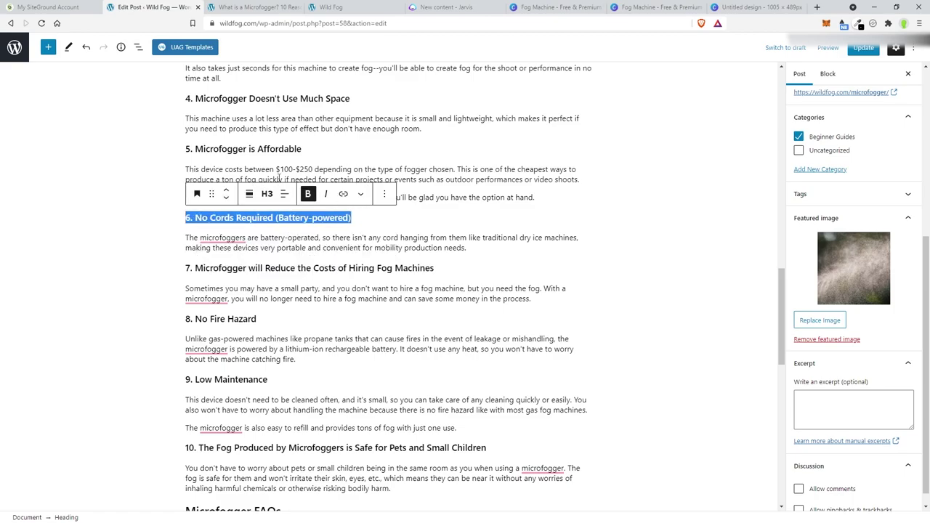
triple_click(279, 149)
left_click(308, 125)
triple_click(283, 99)
left_click(307, 78)
Step: Make the entire text of headings 3 and 2 bold
scroll(283, 146, "up", 4)
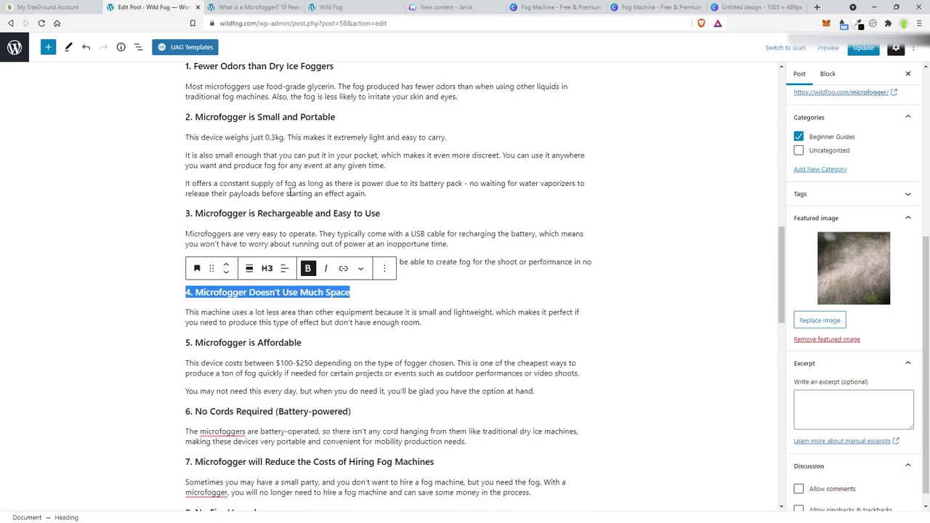
triple_click(281, 213)
left_click(308, 189)
triple_click(247, 117)
left_click(307, 93)
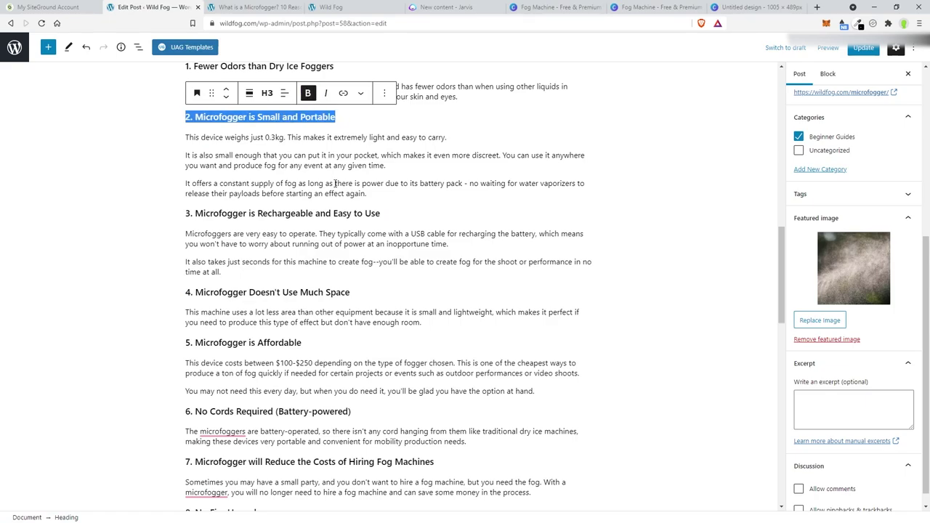
Step: Update the post, reload its live page, and review the reworded headings in the table of contents and article body
scroll(308, 102, "up", 3)
left_click(864, 48)
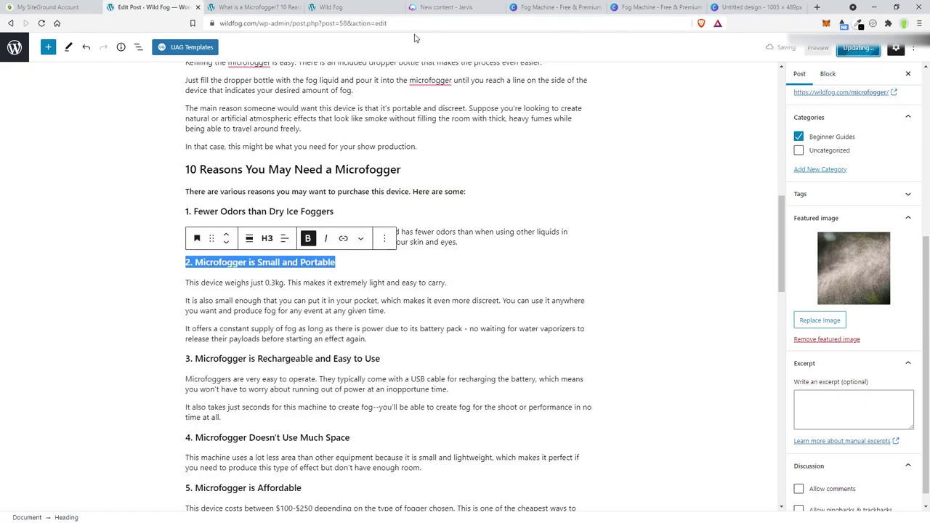
left_click(259, 9)
key("F5")
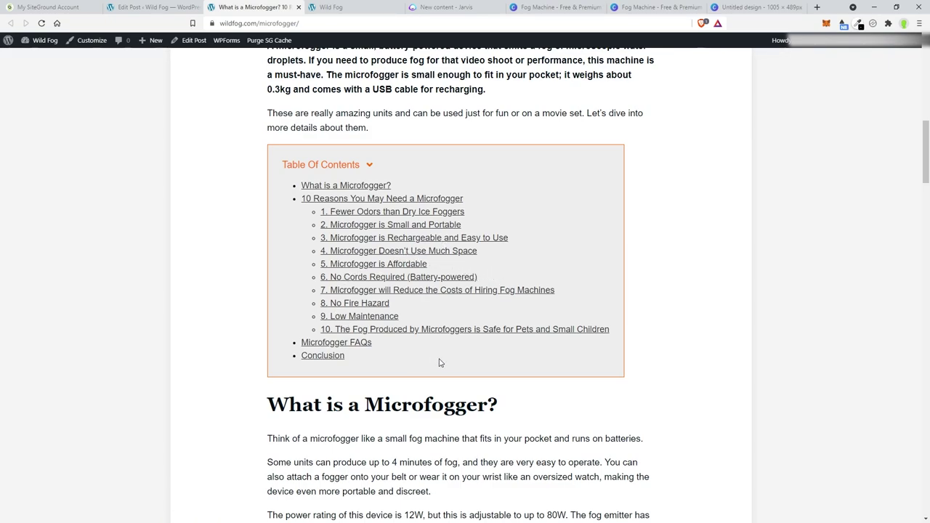
scroll(611, 304, "down", 3)
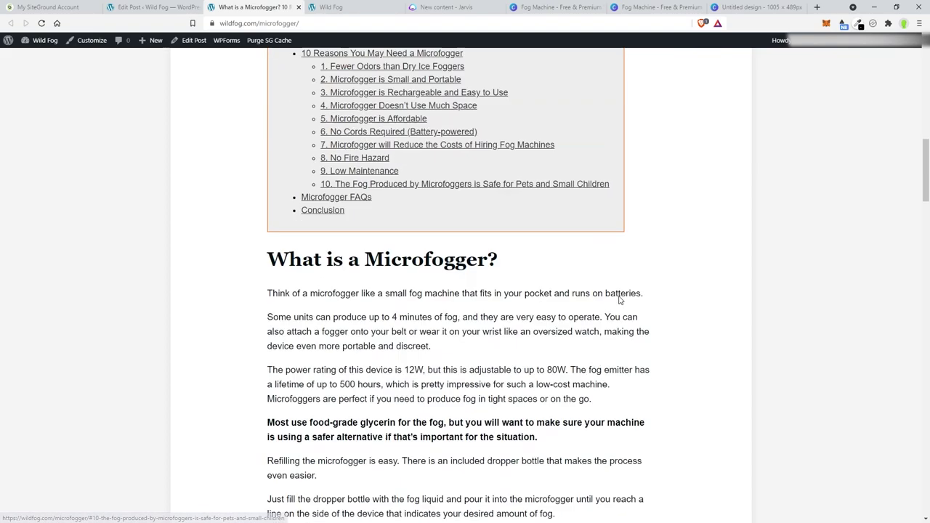
scroll(661, 313, "down", 3)
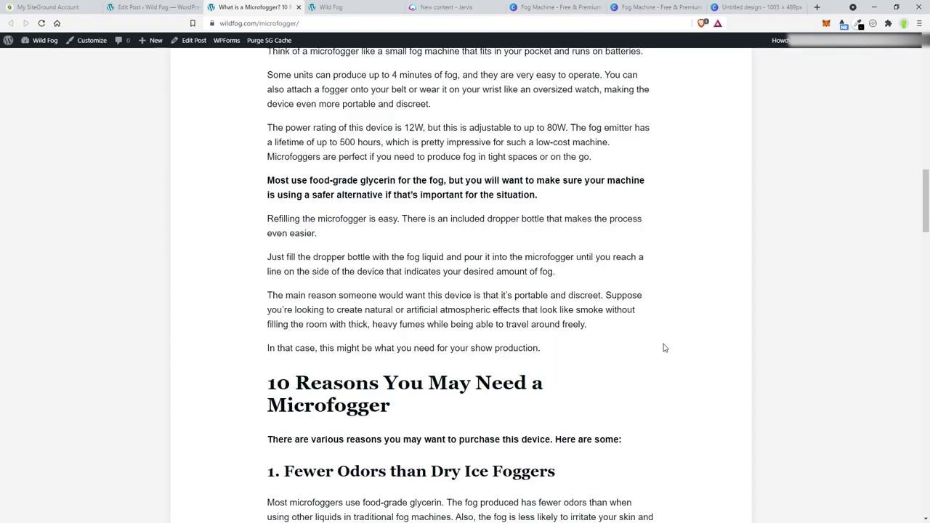
scroll(664, 327, "down", 4)
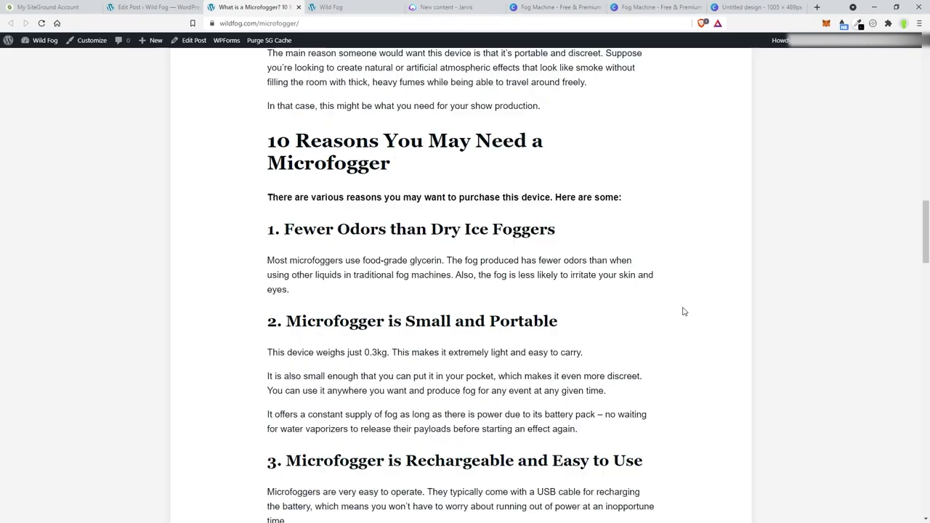
Step: Review headings 3 to 9 in the body of the live microfogger article
scroll(683, 310, "down", 5)
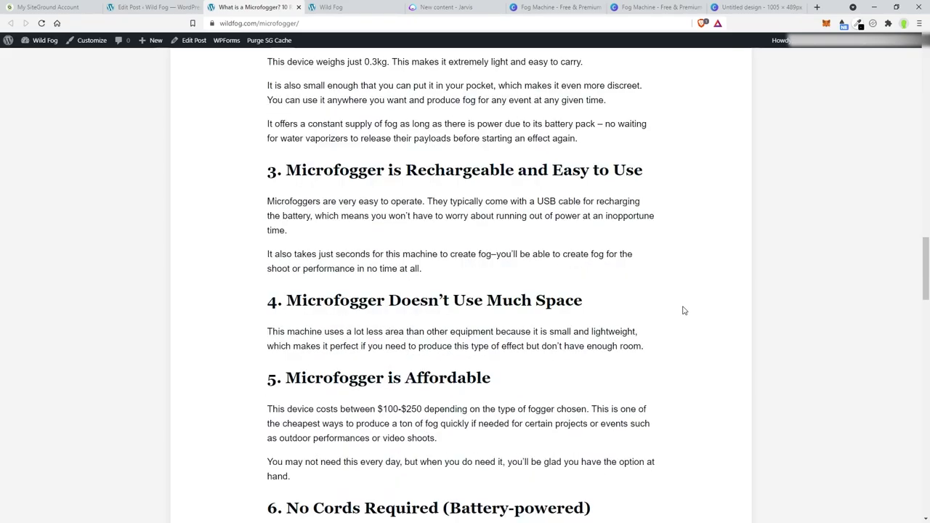
scroll(683, 311, "down", 3)
scroll(694, 318, "down", 3)
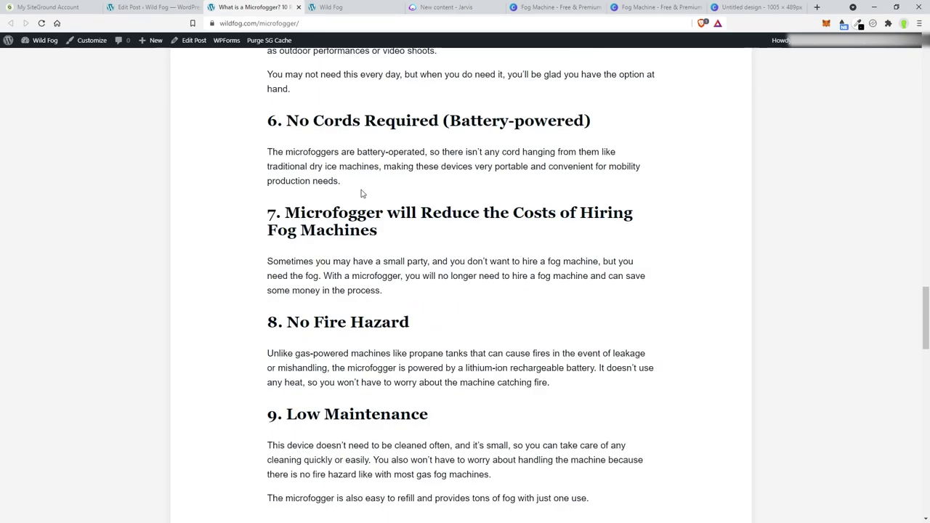
triple_click(351, 121)
Step: Set the theme's headings font face to Times New Roman in the typography options and publish the change
left_click(93, 44)
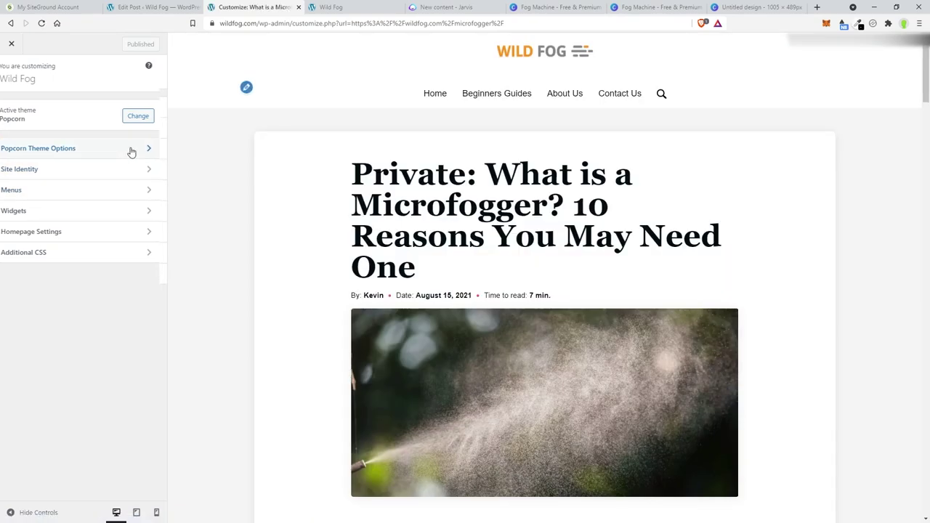
left_click(130, 150)
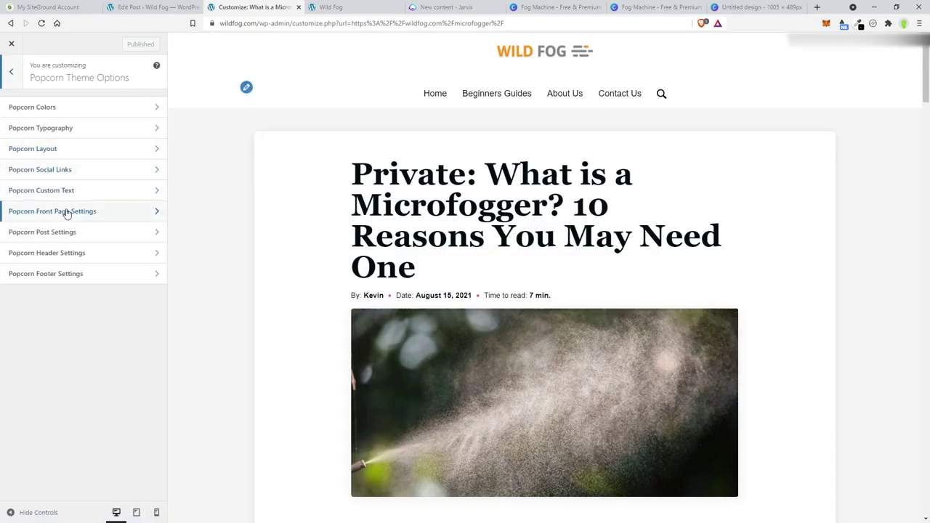
left_click(57, 128)
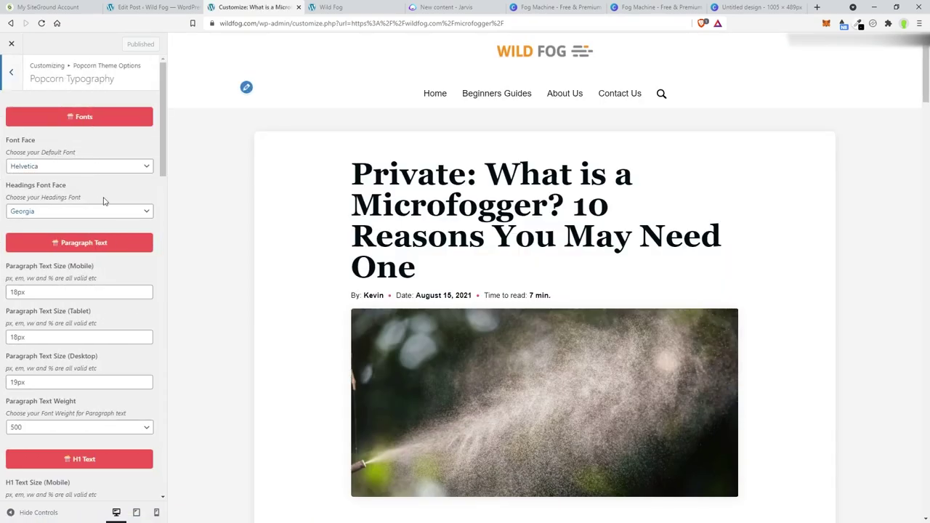
scroll(339, 208, "down", 10)
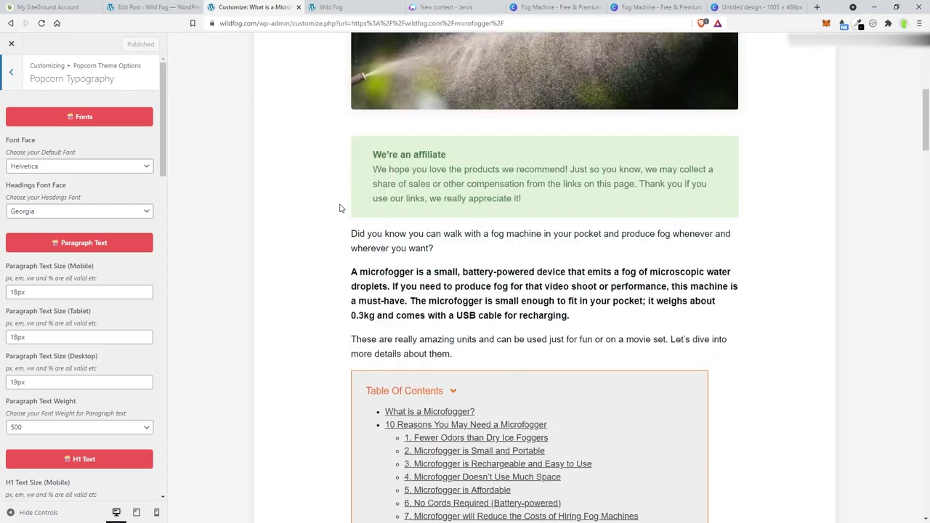
scroll(338, 208, "down", 2)
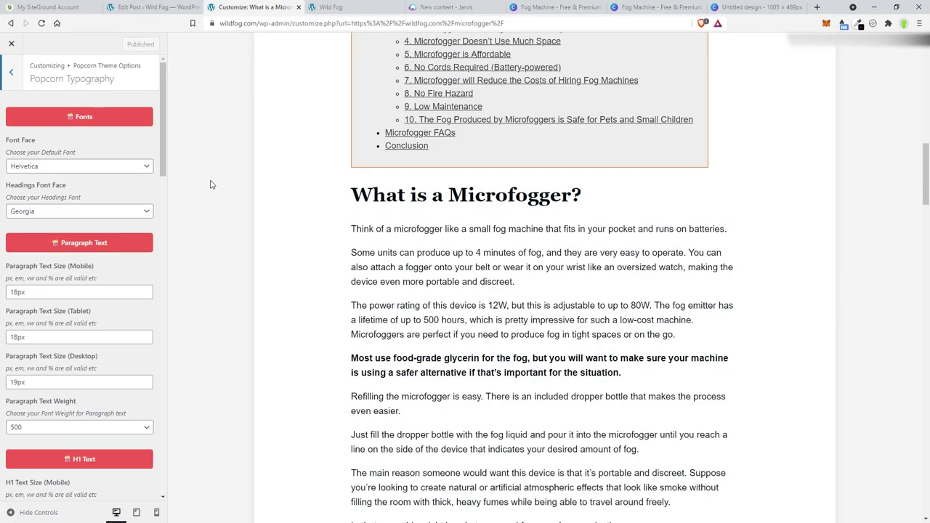
left_click(83, 213)
left_click(81, 234)
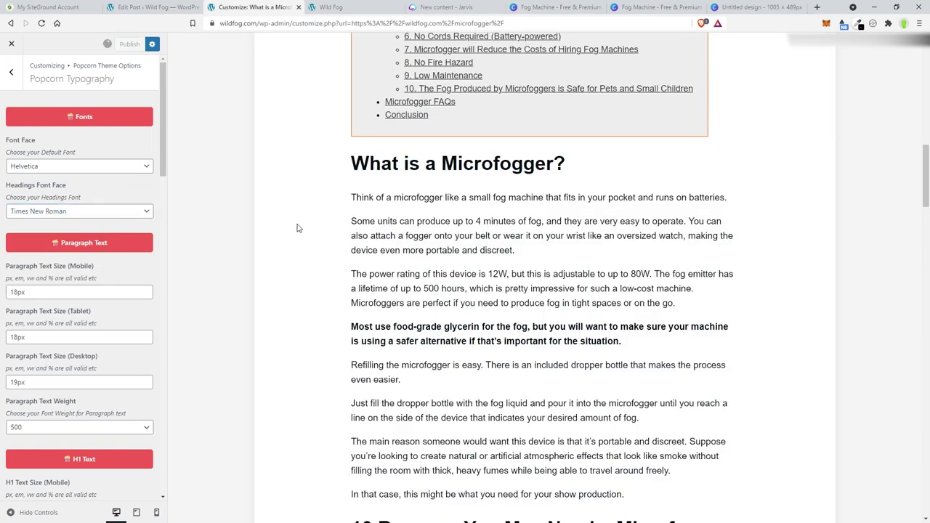
Step: Return to the live microfogger page and review the heading font from the table of contents through the FAQs and conclusion
key("alt+Left")
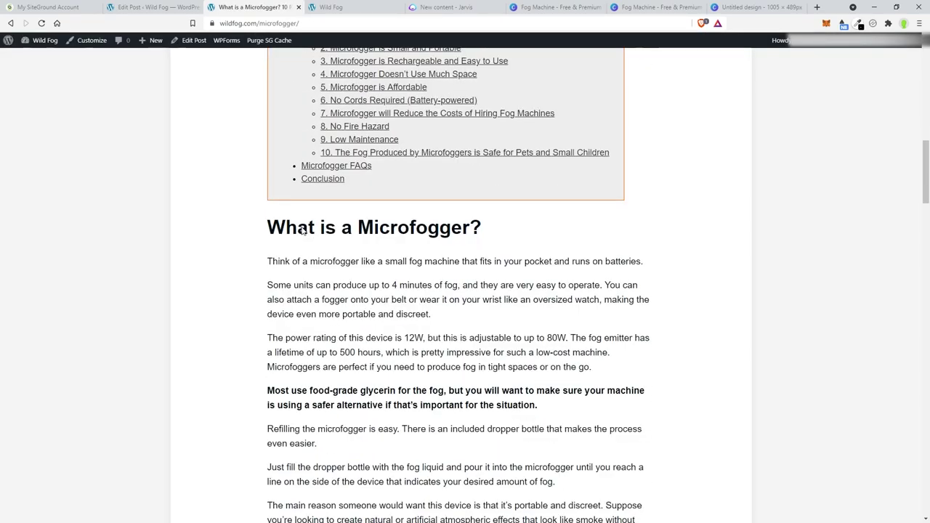
scroll(226, 197, "up", 1)
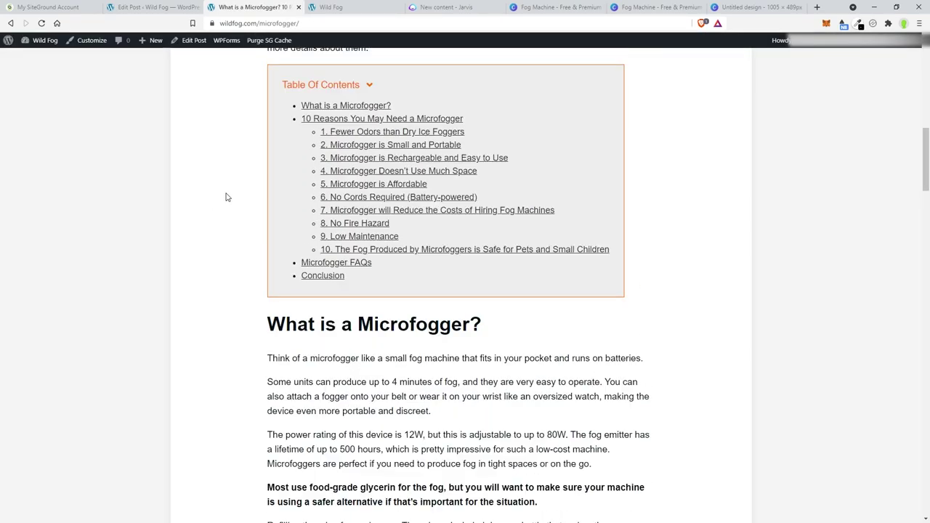
scroll(226, 197, "down", 6)
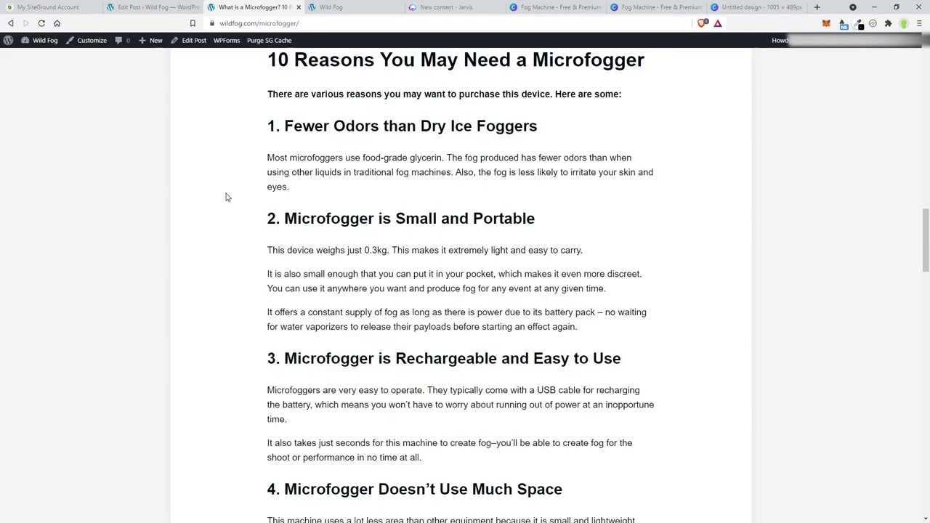
scroll(226, 197, "down", 12)
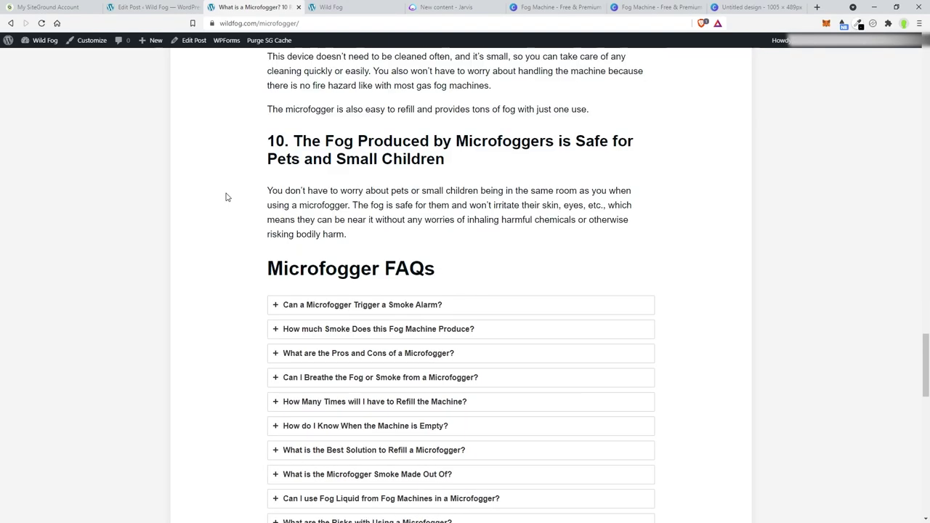
scroll(226, 197, "down", 4)
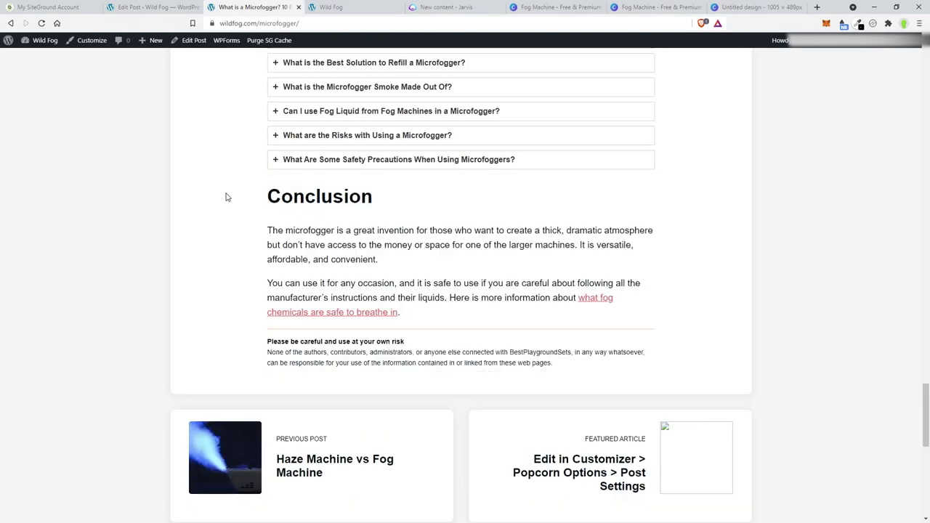
scroll(226, 197, "down", 4)
scroll(226, 197, "up", 4)
left_click_drag(927, 407, 877, 48)
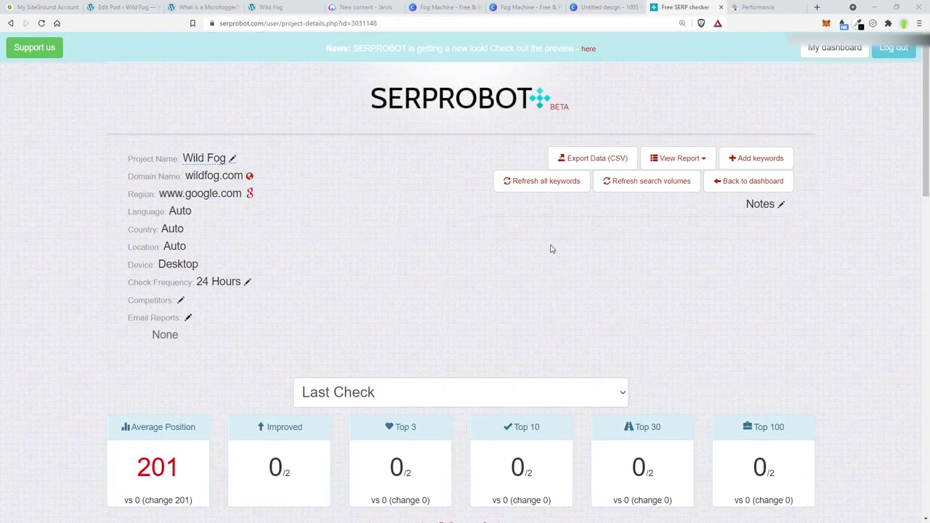
Step: Add the keyword Microfogger to the Wild Fog project in SERPROBOT and check its entry in the keyword list
left_click(768, 161)
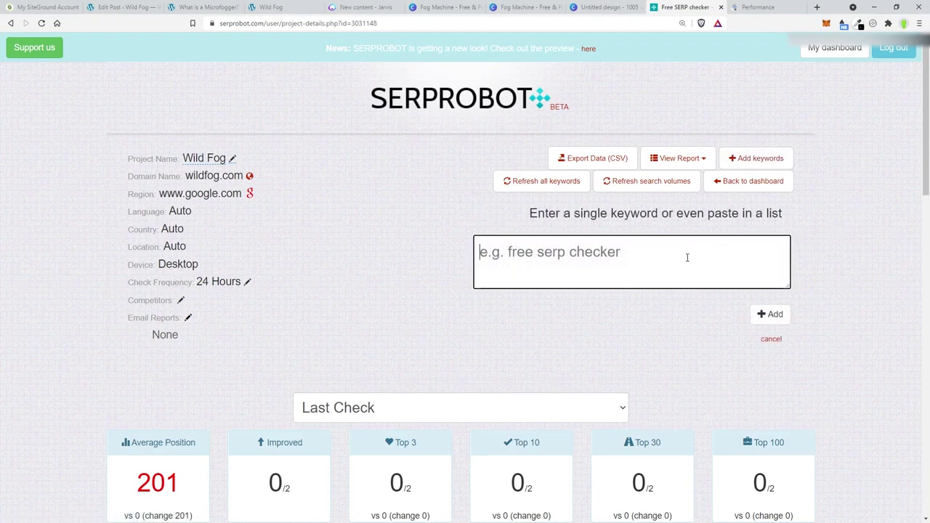
type("Microfogger")
left_click(772, 315)
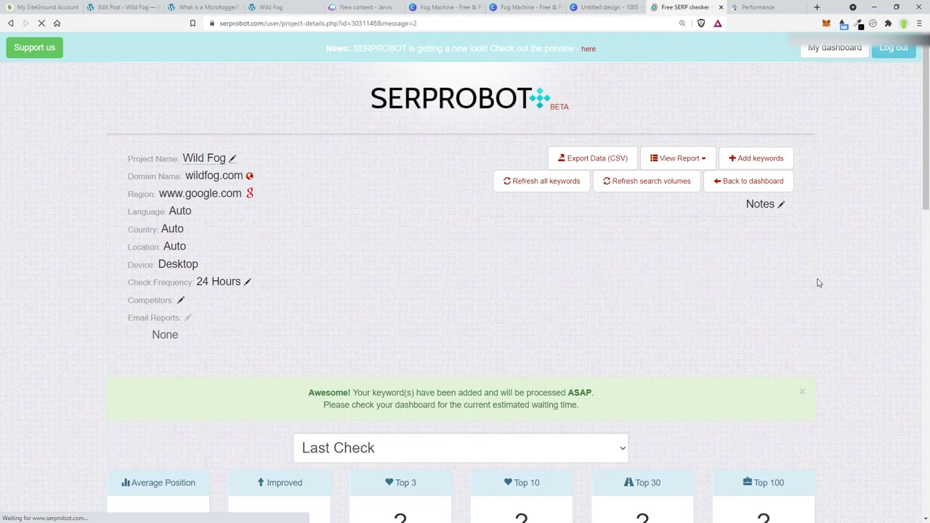
scroll(818, 282, "down", 3)
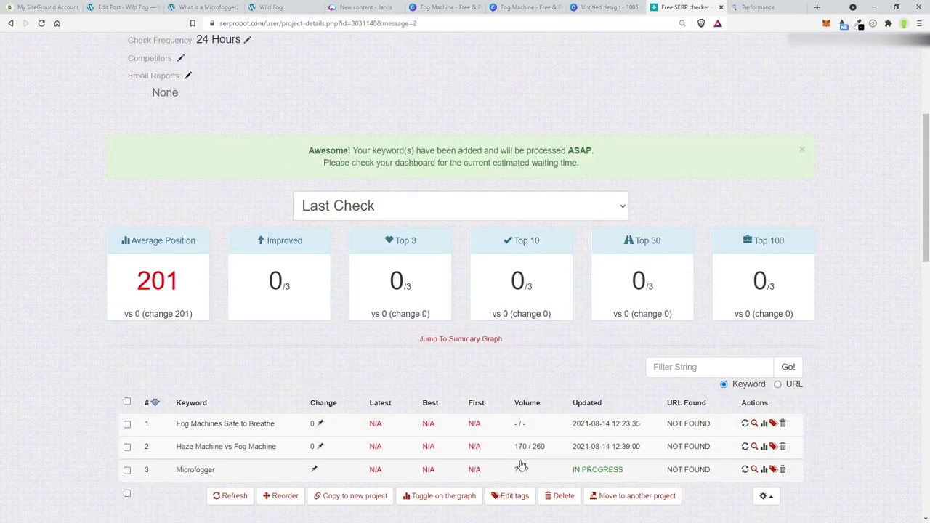
scroll(521, 471, "down", 1)
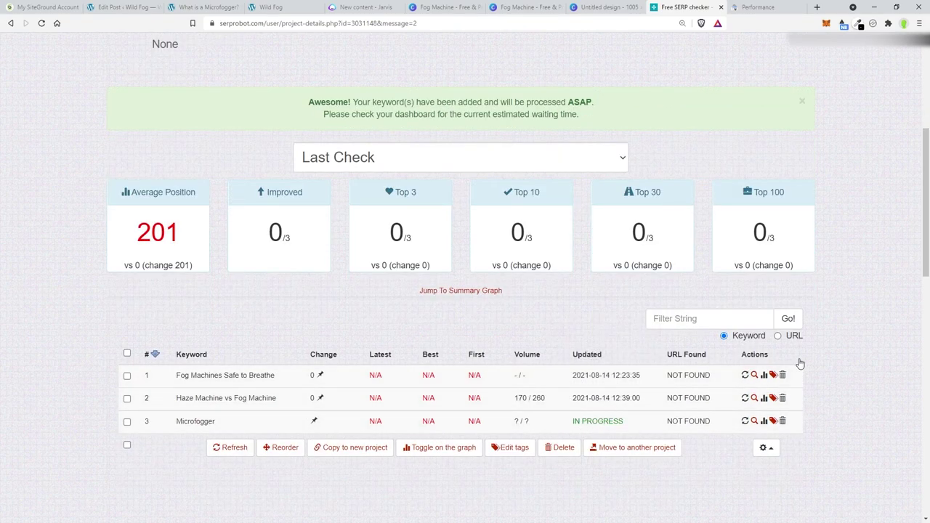
scroll(842, 342, "up", 4)
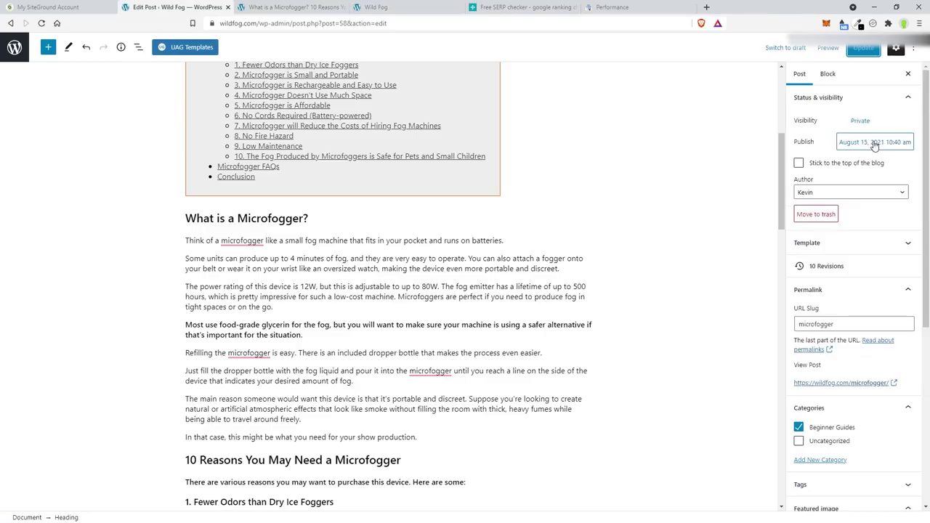
Step: Set the microfogger post's visibility to Public in WordPress, update it and reload its live page
left_click(859, 121)
left_click(761, 161)
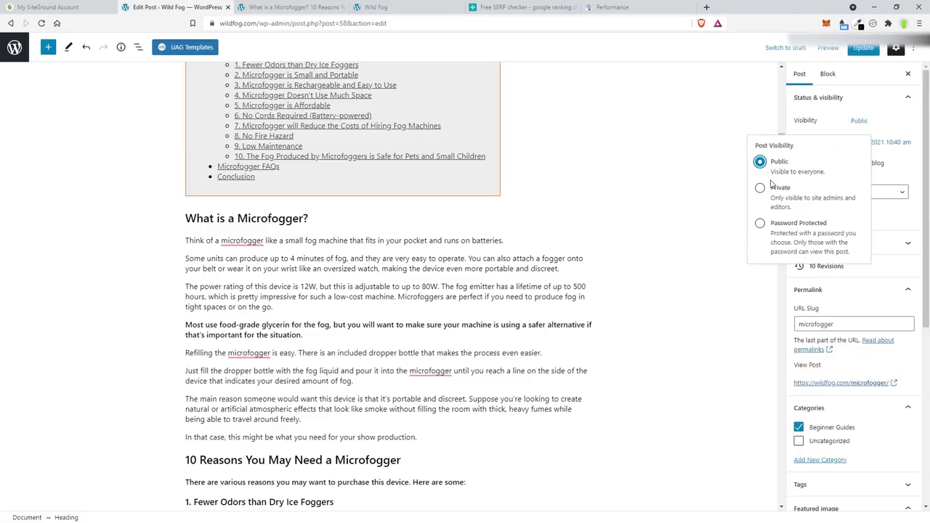
left_click(864, 48)
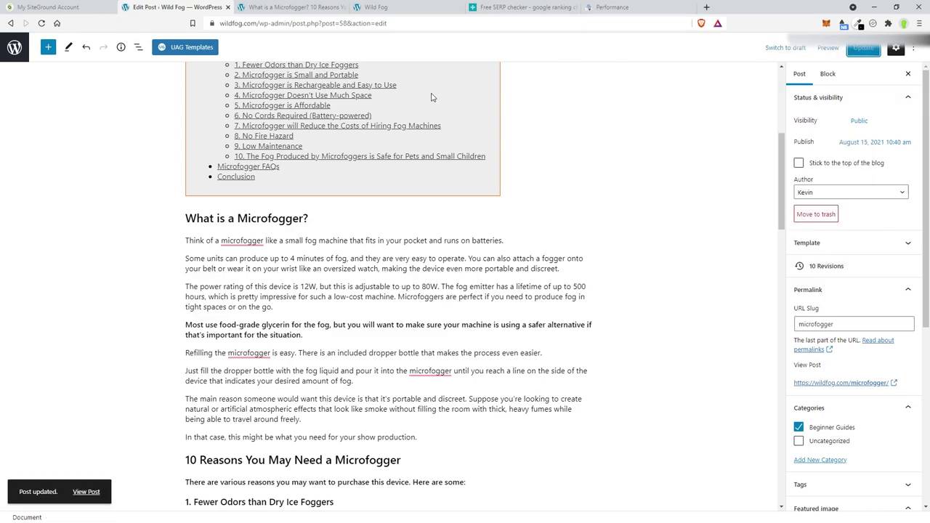
left_click(284, 9)
left_click(41, 23)
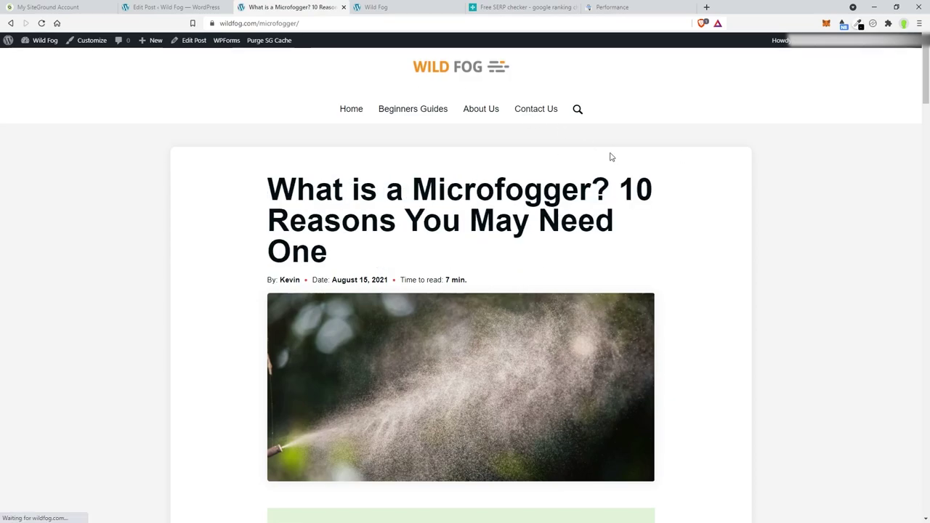
Step: Copy the live post's URL, inspect it in Google Search Console and request indexing for wildfog.com/microfogger/
left_click(265, 24)
key("ctrl+c")
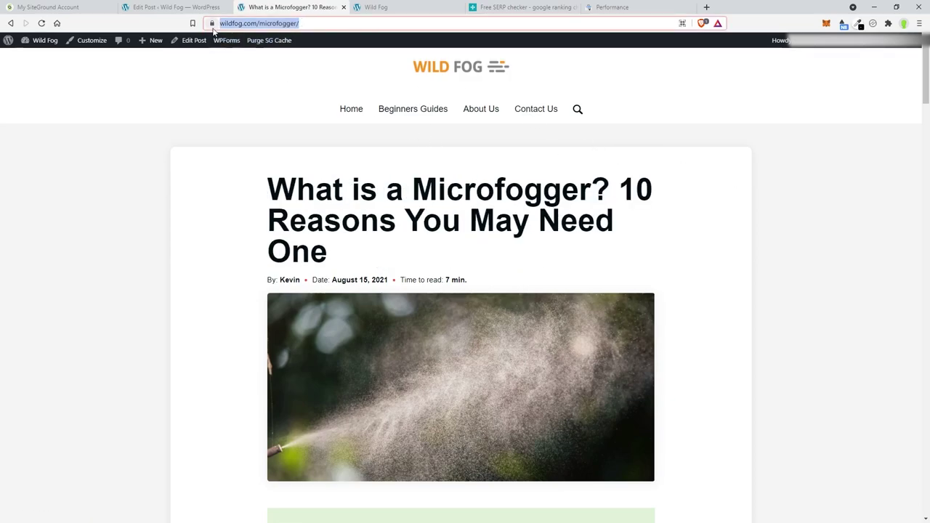
left_click(520, 9)
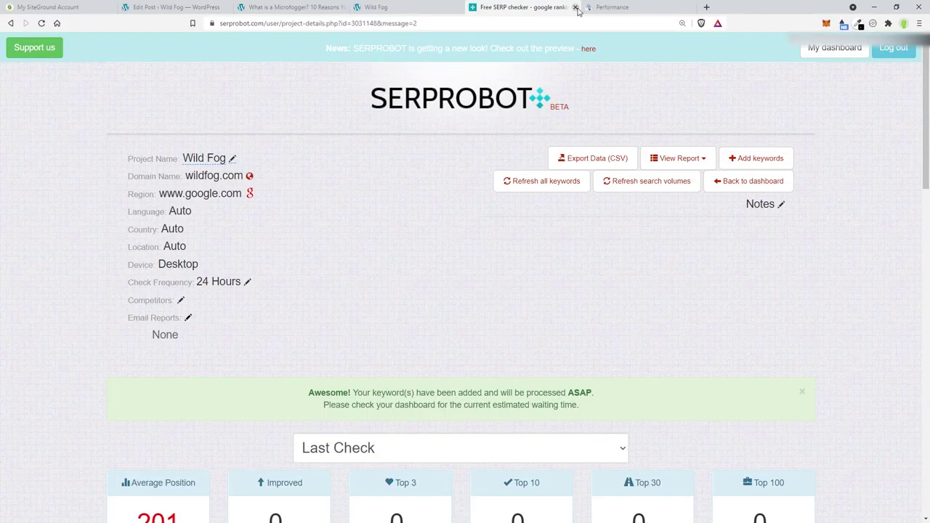
left_click(611, 7)
left_click(375, 42)
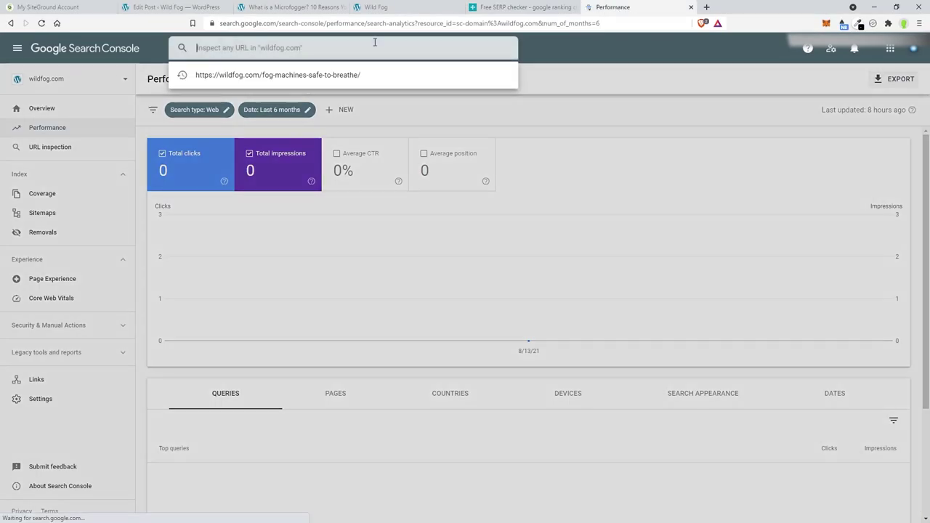
key("ctrl+v")
key("Return")
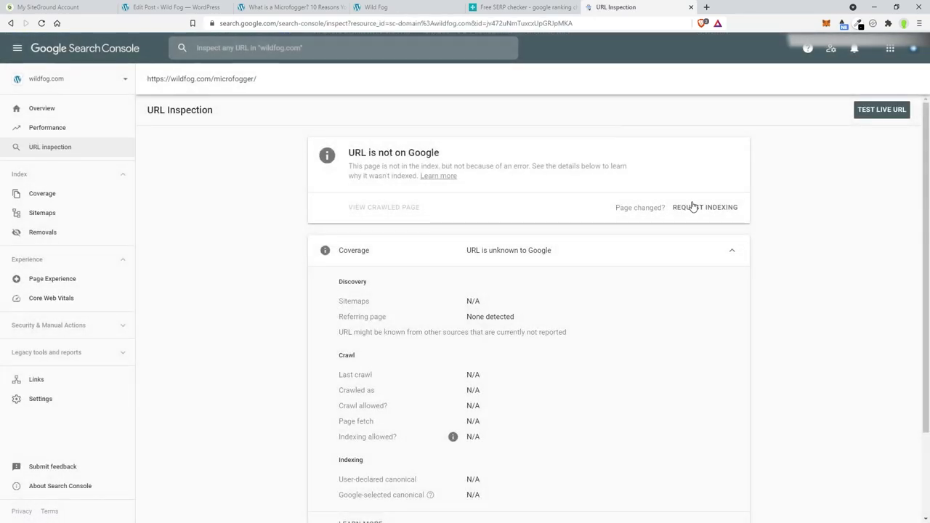
left_click(696, 209)
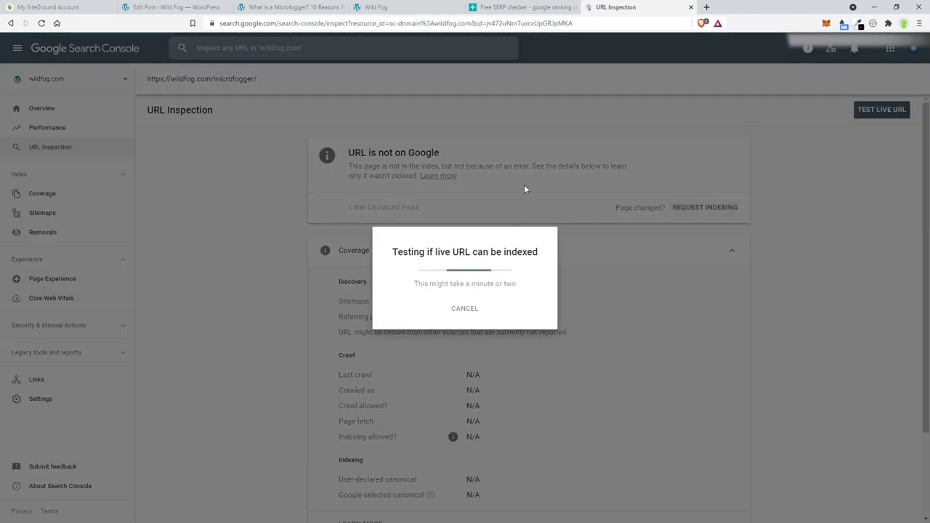
Step: Review the live article through its conclusion and expand the FAQ about using fog liquid from fog machines in a microfogger
left_click(279, 8)
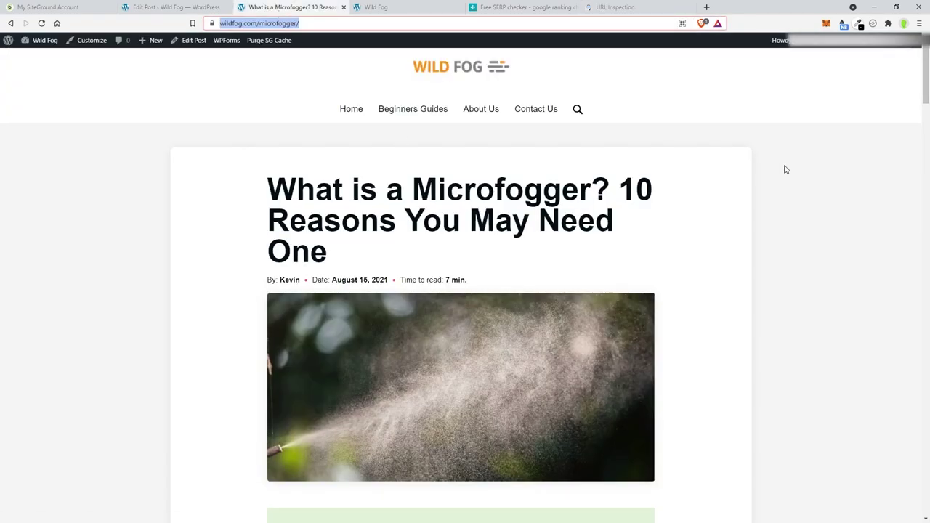
scroll(749, 185, "down", 1)
scroll(716, 210, "down", 4)
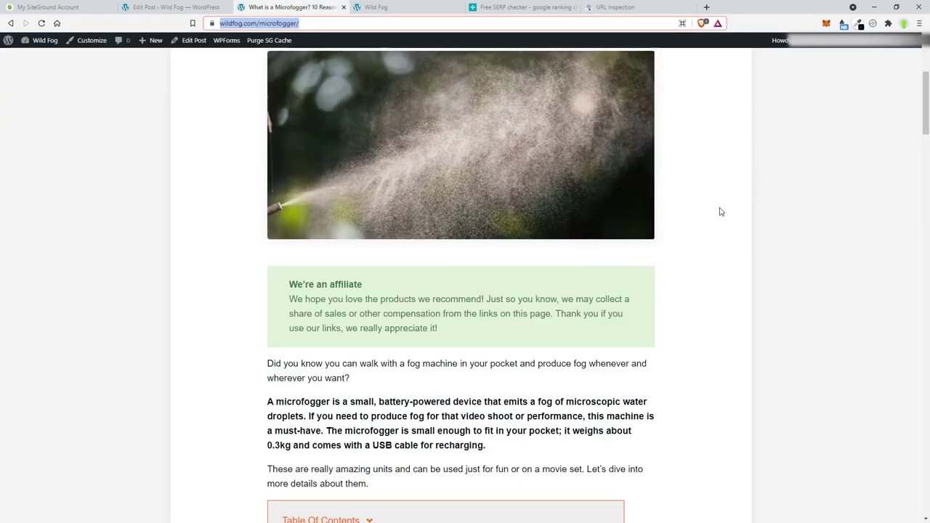
scroll(718, 210, "down", 4)
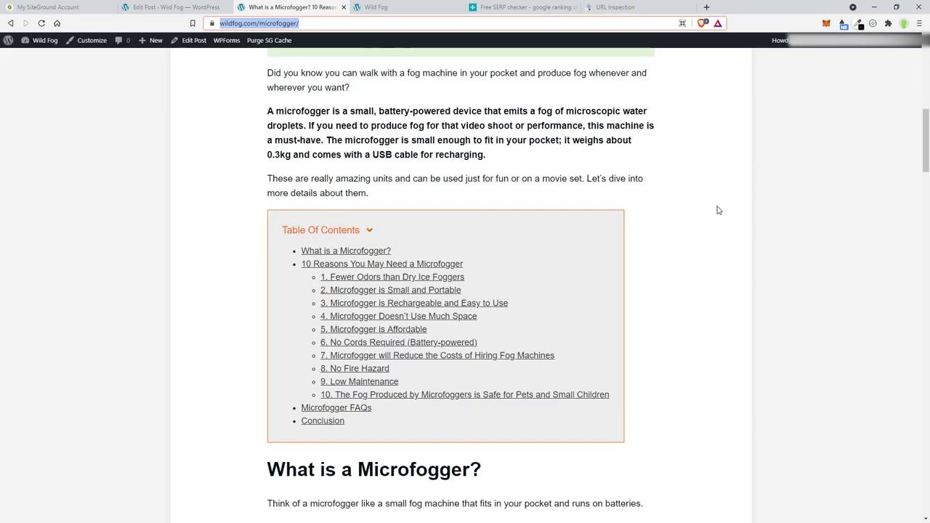
scroll(718, 210, "down", 3)
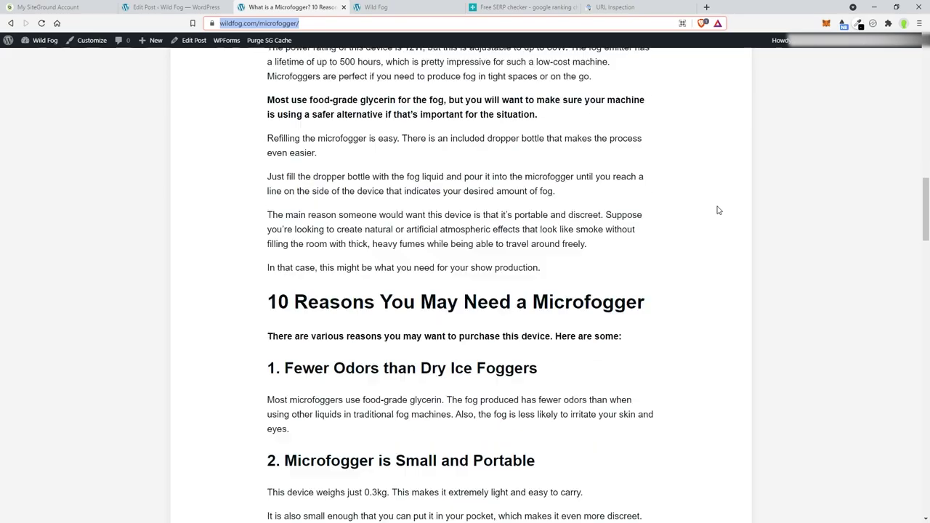
scroll(718, 210, "down", 10)
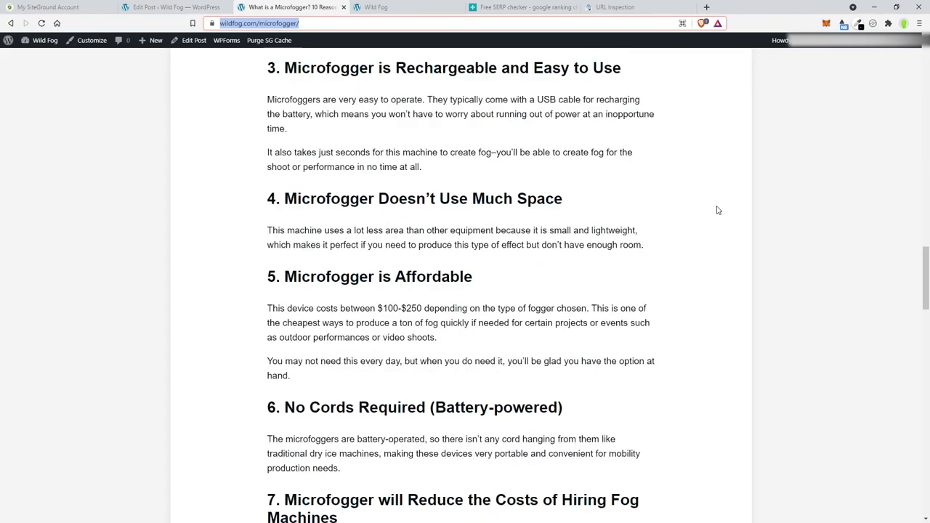
scroll(717, 210, "down", 6)
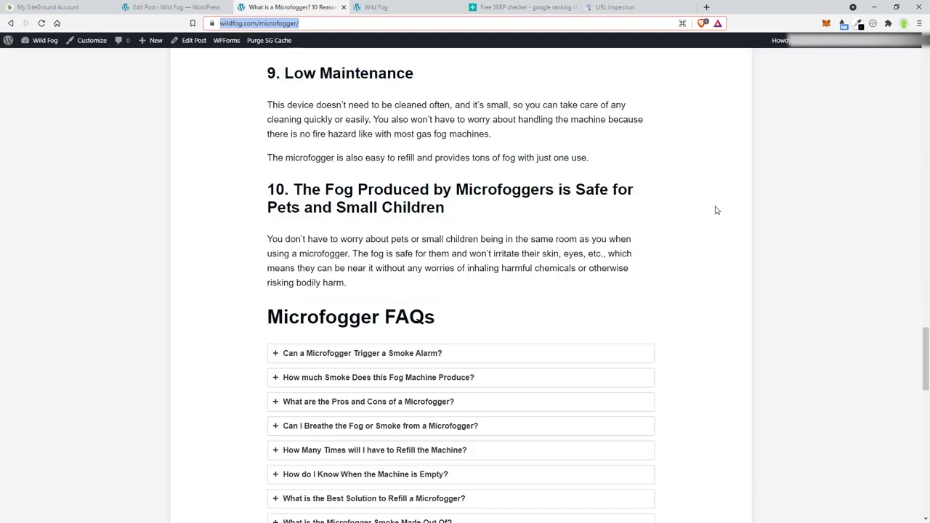
scroll(716, 210, "down", 5)
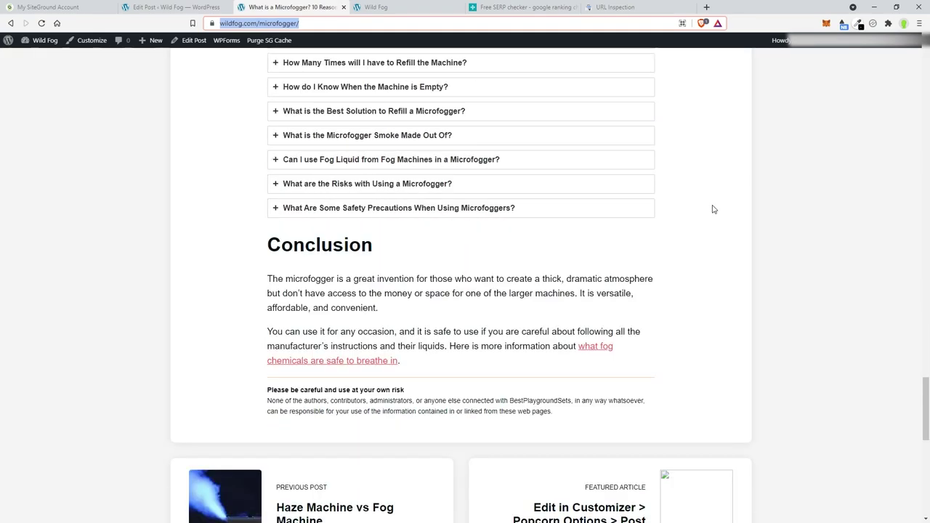
scroll(713, 209, "up", 1)
left_click(334, 257)
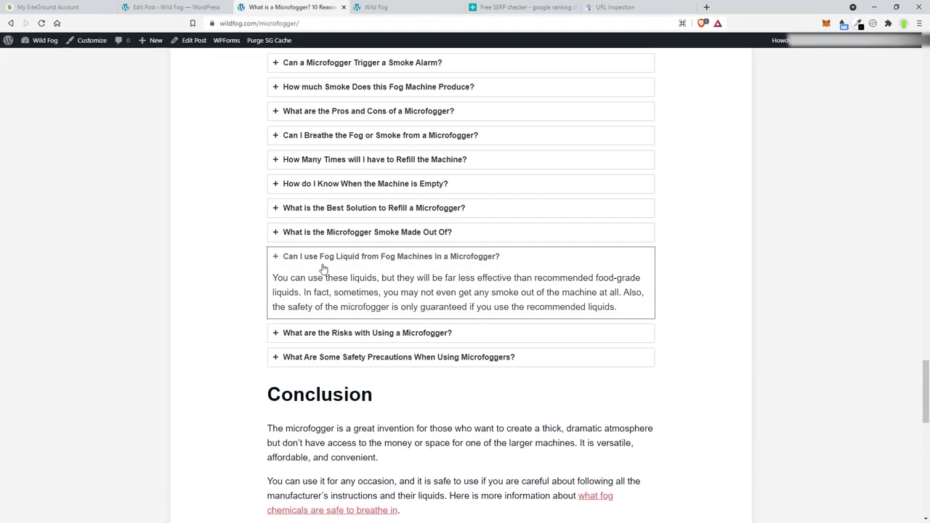
Step: Expand and collapse the remaining Microfogger FAQ entries on the live page to check that their answers open properly
left_click(317, 287)
left_click(317, 285)
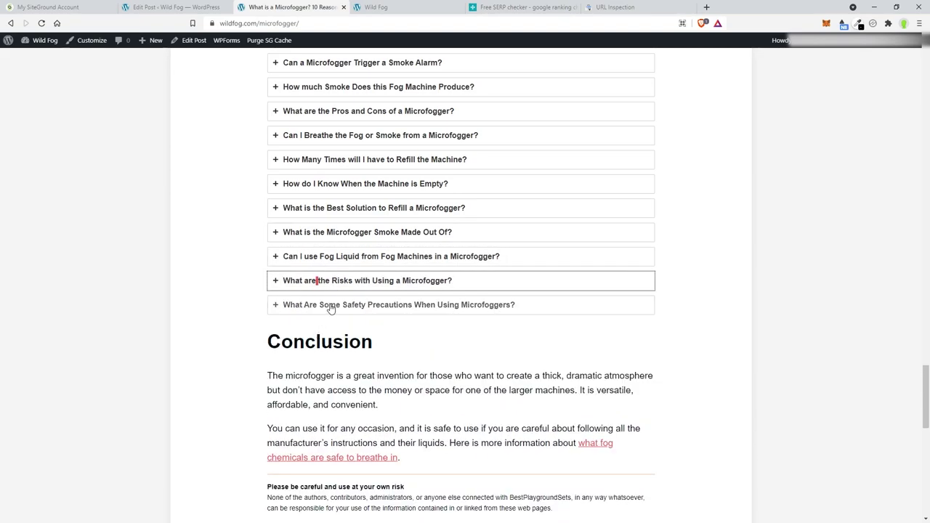
left_click(322, 238)
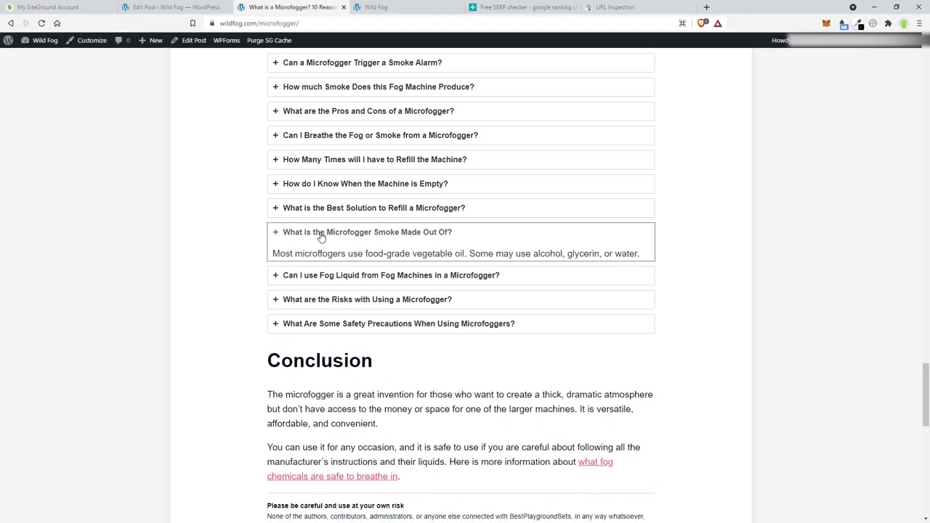
left_click(322, 210)
left_click(322, 209)
left_click(324, 208)
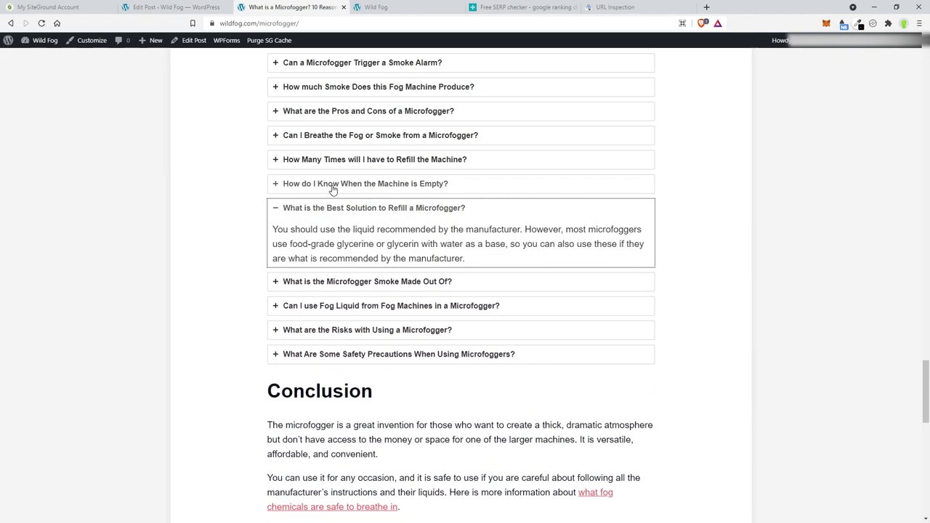
left_click(333, 188)
left_click(340, 161)
left_click(341, 160)
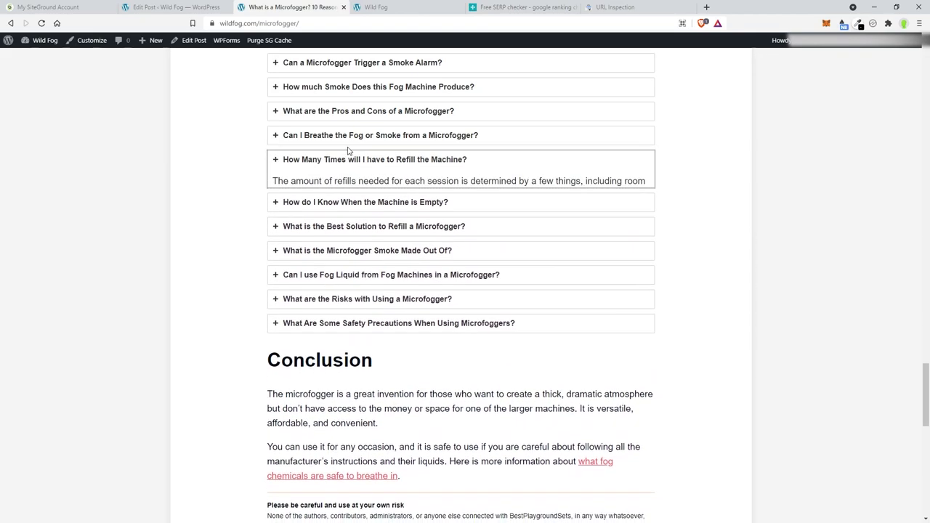
left_click(353, 136)
left_click(356, 134)
left_click(357, 116)
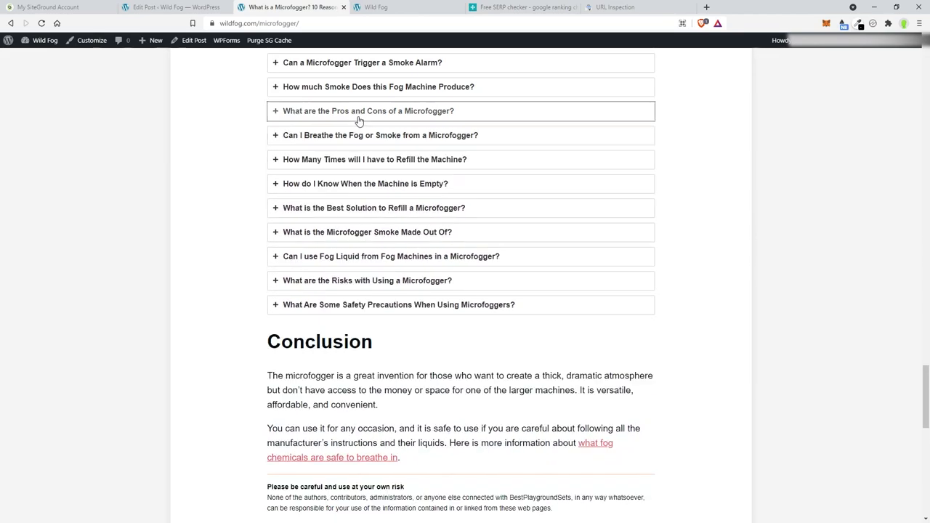
left_click(359, 118)
scroll(356, 133, "up", 1)
left_click(332, 187)
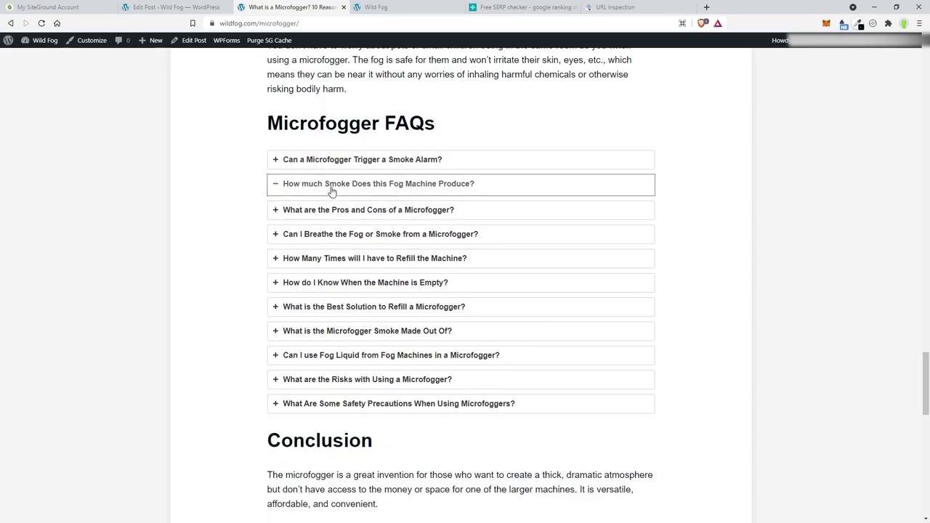
left_click(346, 166)
left_click(346, 166)
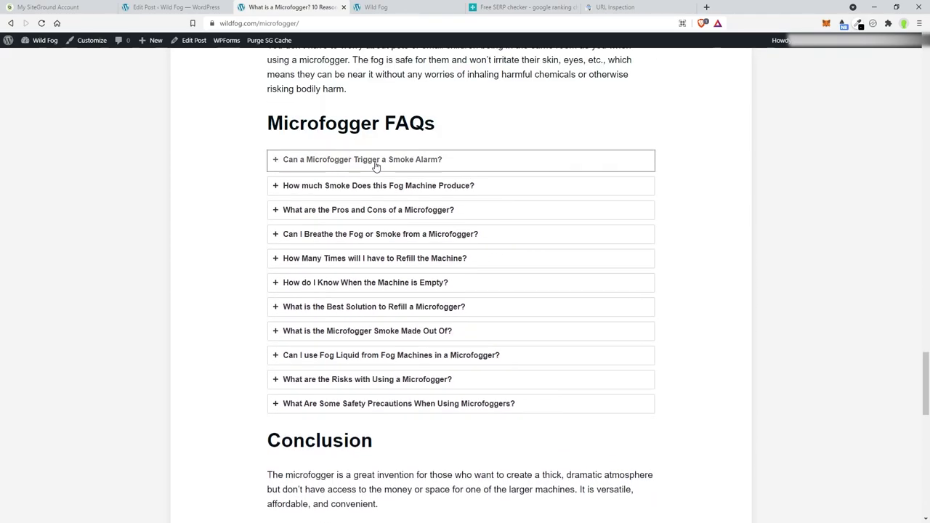
Step: Look over the live article from its conclusion back up to its title and check the indexing request in Google Search Console
scroll(720, 216, "down", 2)
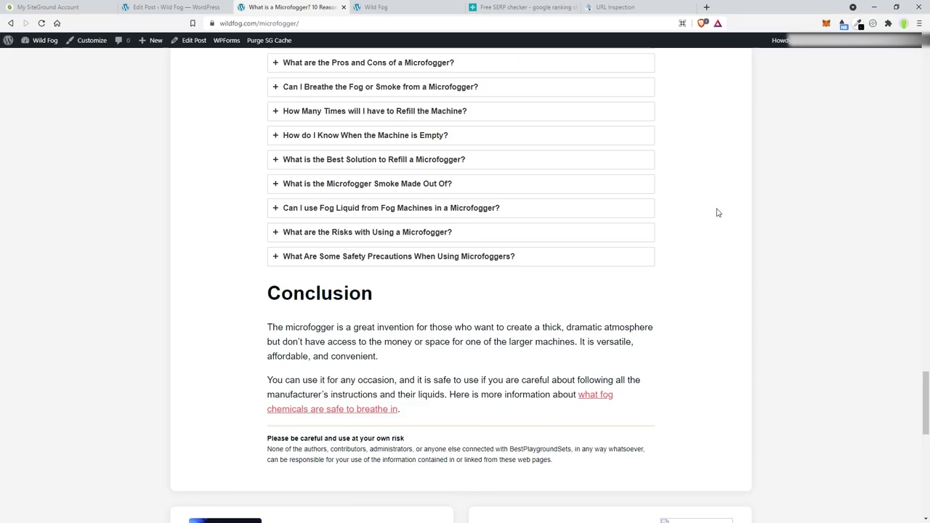
scroll(716, 211, "down", 2)
scroll(716, 211, "up", 10)
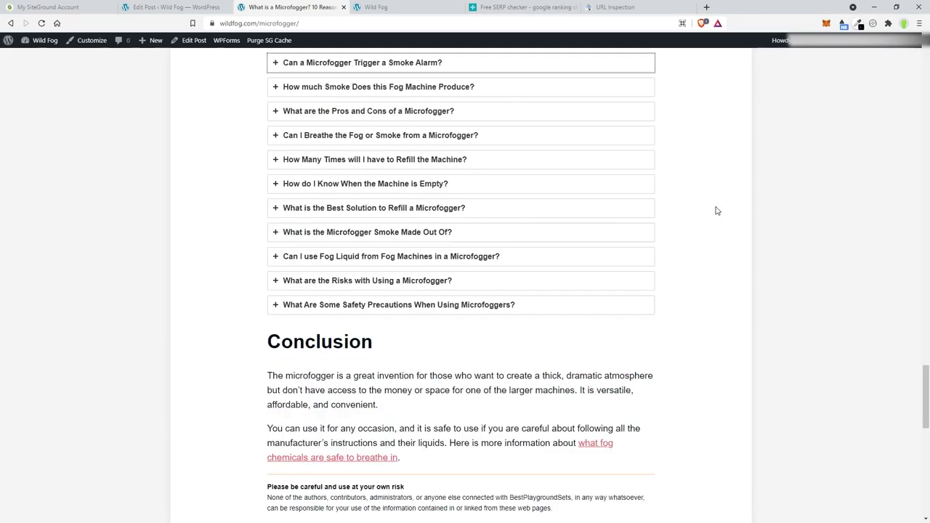
scroll(716, 211, "up", 20)
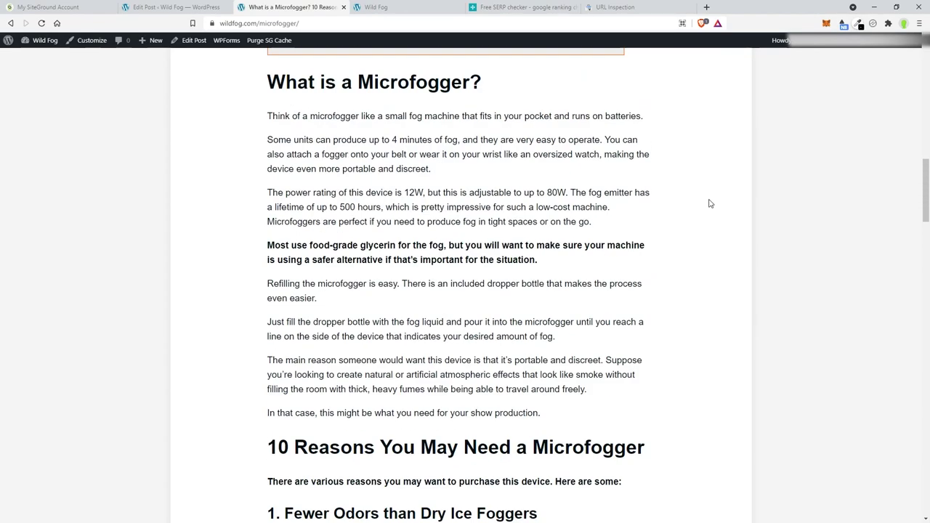
scroll(708, 210, "up", 4)
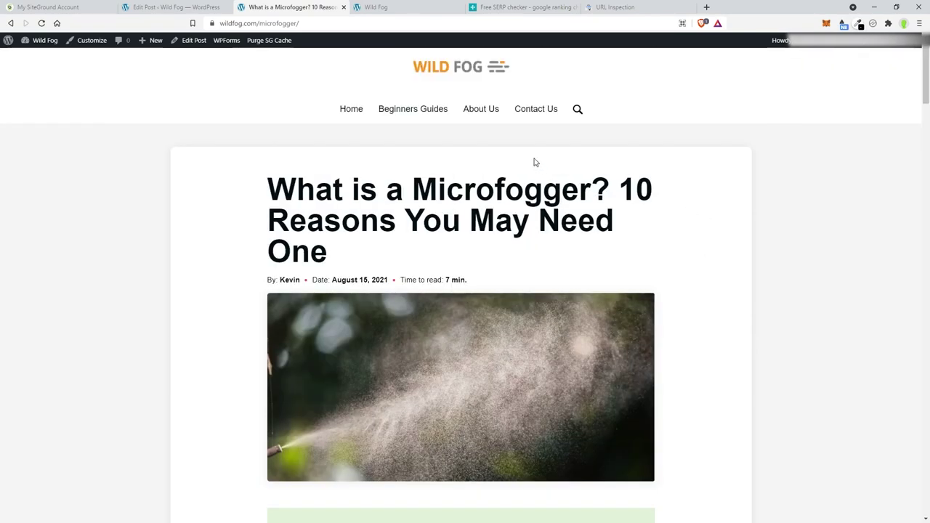
left_click(632, 6)
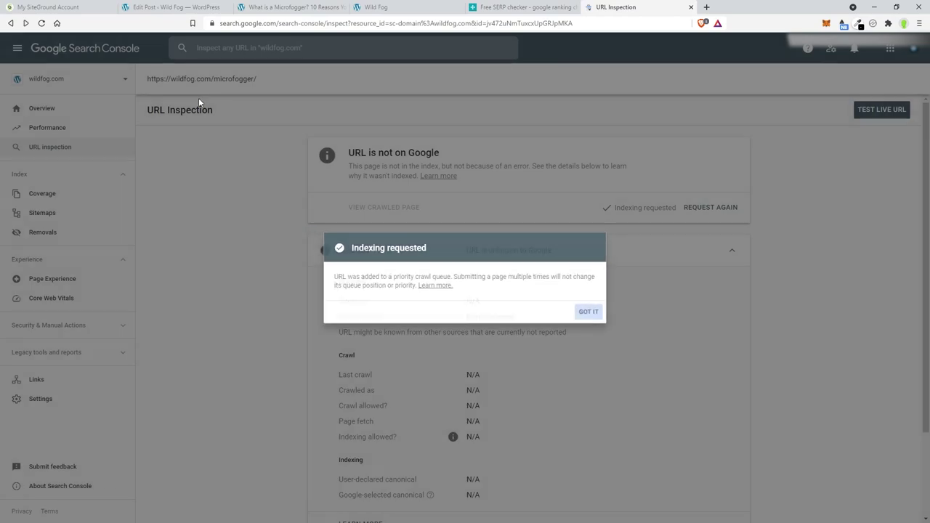
Step: Return to the live site and review the Beginners Guides page with its post listing and footer
left_click(262, 7)
left_click(417, 112)
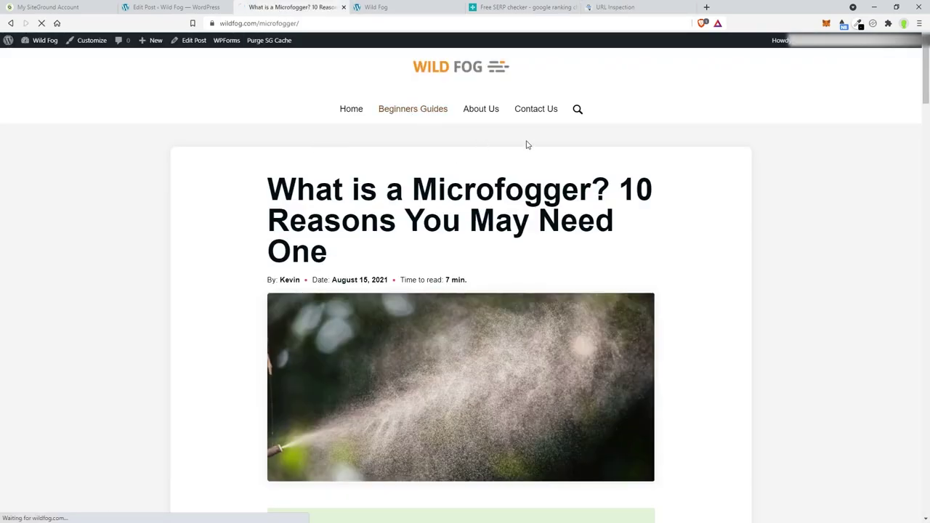
scroll(358, 313, "down", 3)
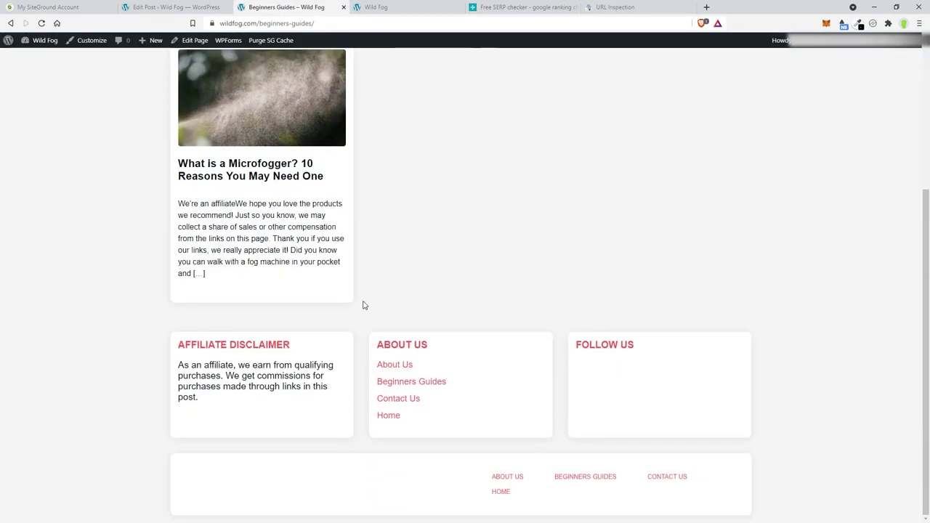
scroll(332, 286, "up", 3)
Step: Review the featured posts and their excerpts on the Wild Fog home page, and open the site customizer
left_click(349, 112)
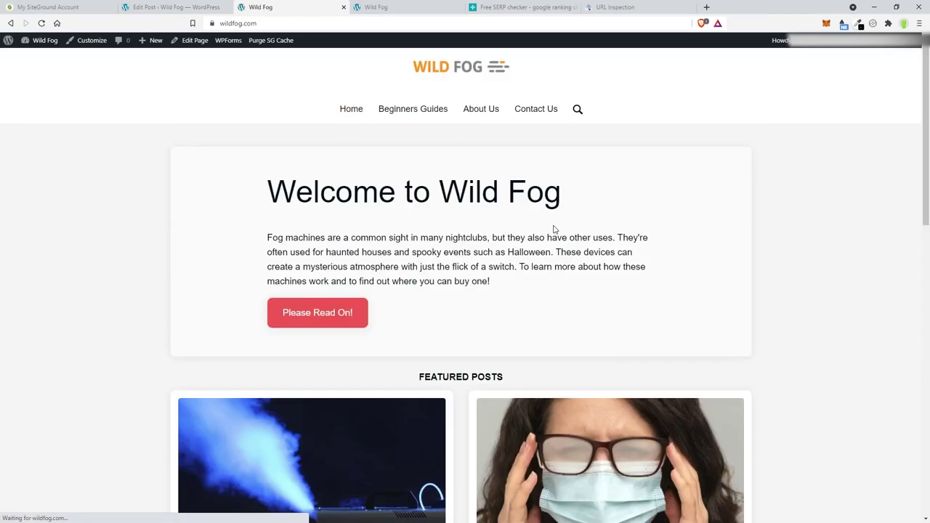
scroll(458, 221, "down", 2)
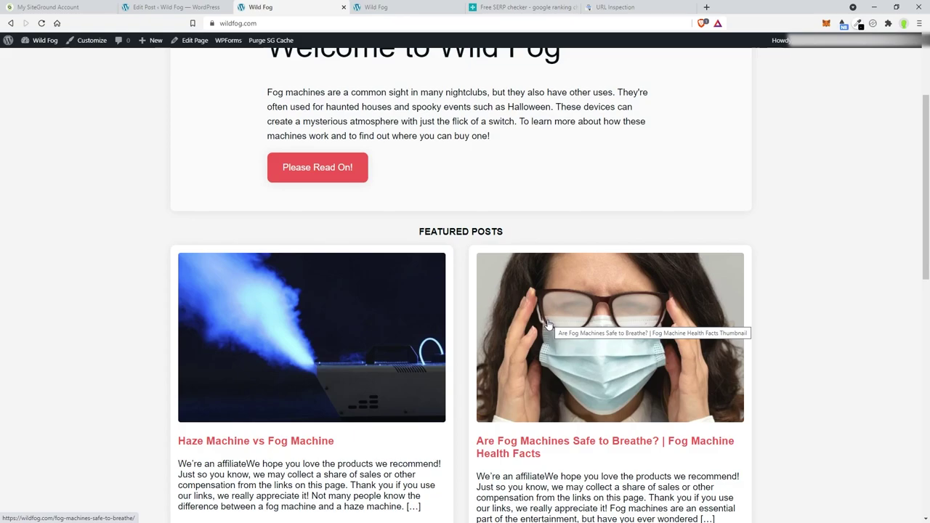
scroll(546, 325, "down", 1)
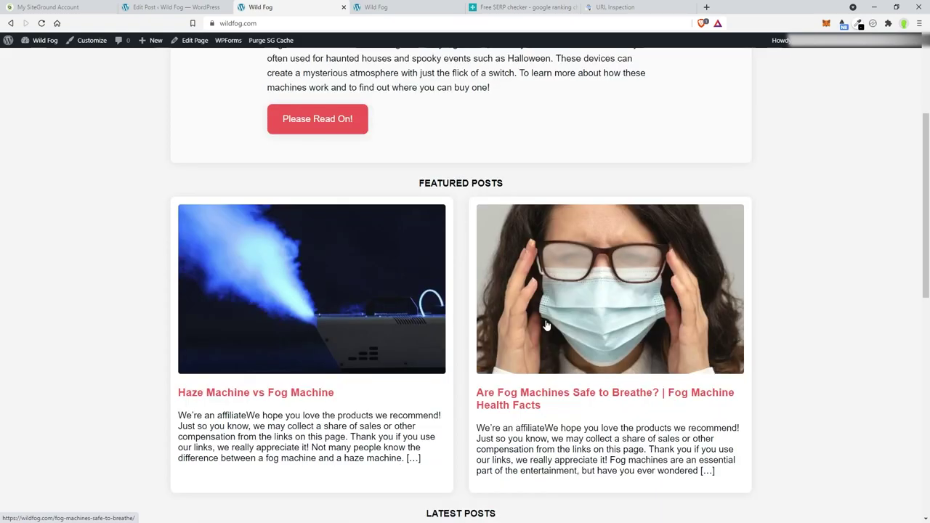
triple_click(267, 389)
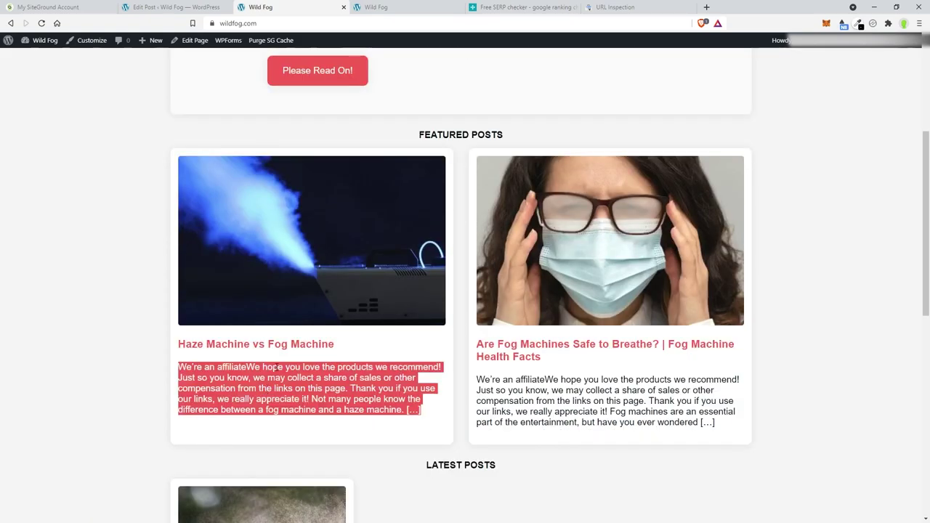
left_click(91, 41)
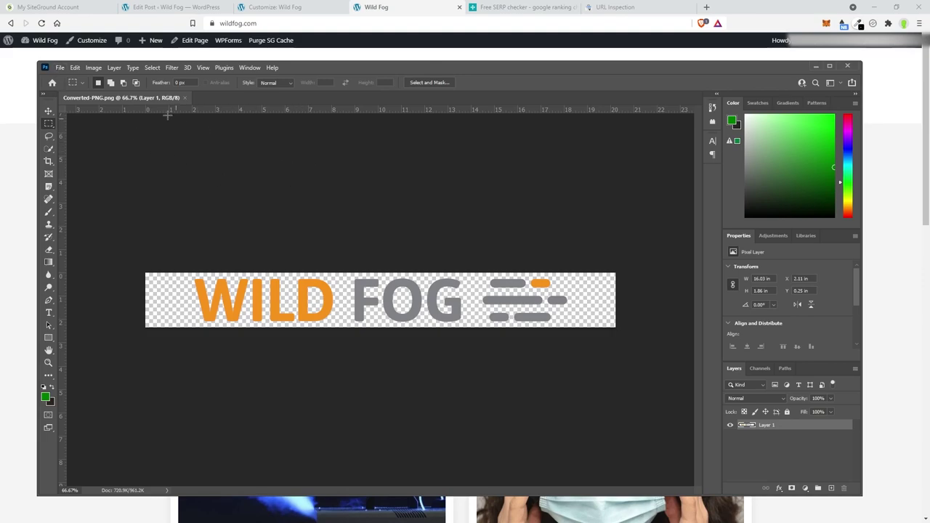
Step: In Photoshop, create a new document 64 pixels wide and 64 pixels high
left_click(61, 68)
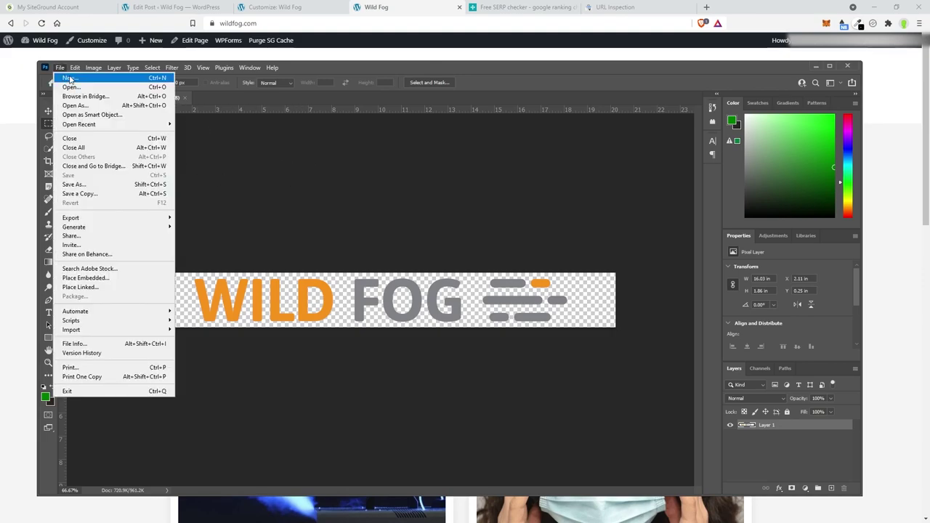
left_click(70, 77)
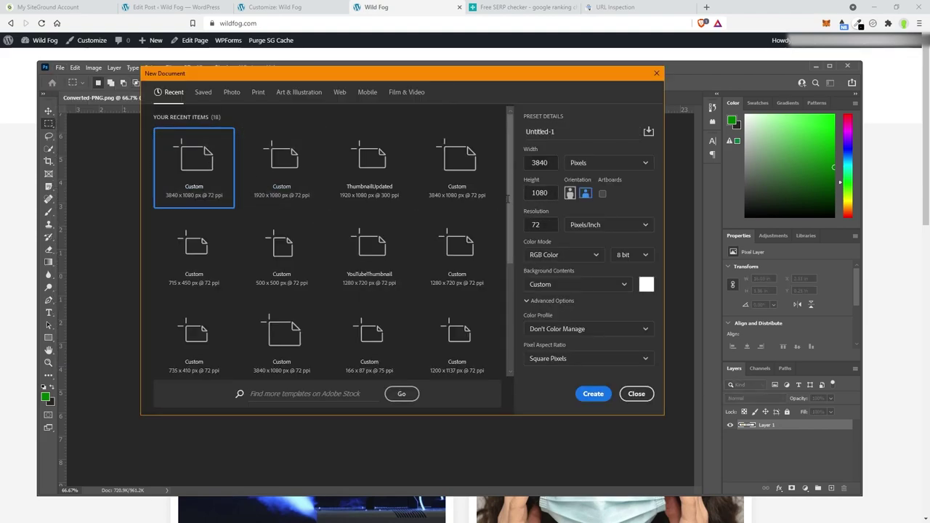
left_click(547, 193)
type("64")
key("Tab")
left_click(540, 163)
double_click(539, 163)
type("64")
left_click(593, 393)
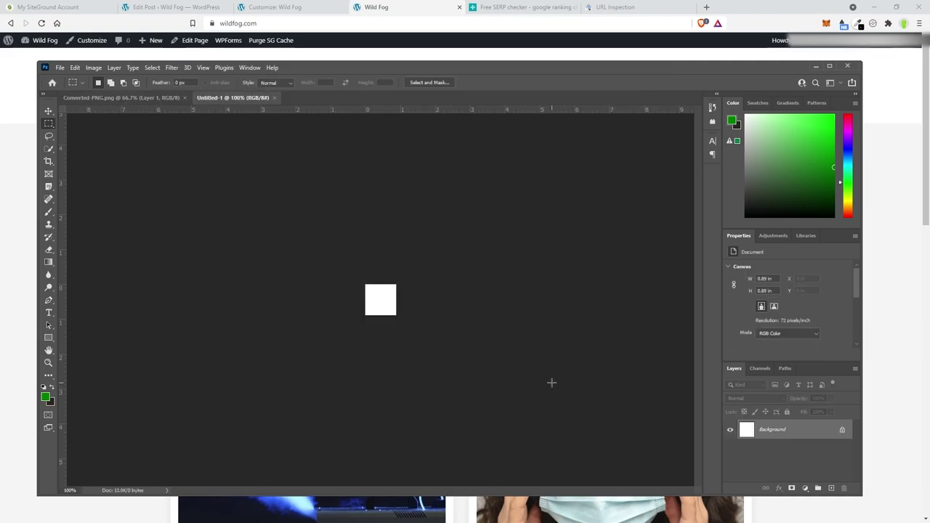
Step: Unlock the new document's background layer to turn it into an editable layer
key("ctrl+plus")
key("ctrl+plus")
key("ctrl+plus")
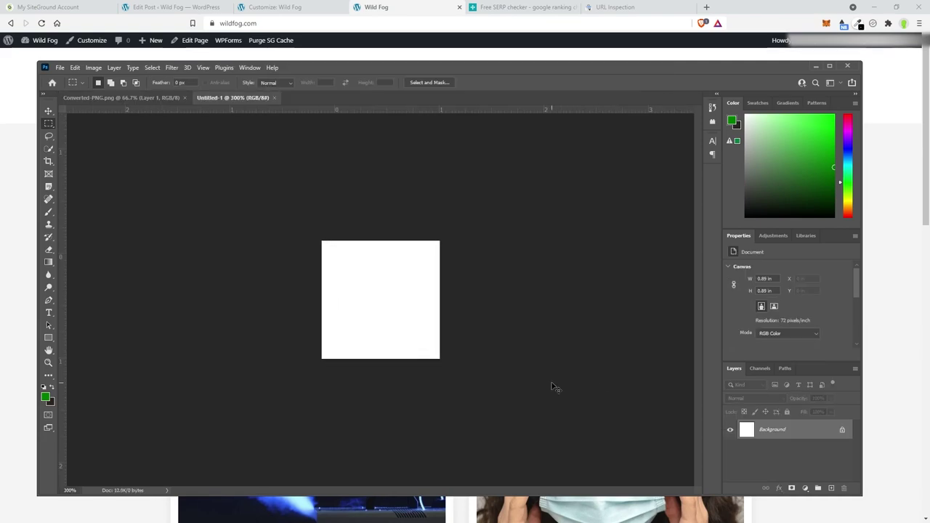
left_click(843, 429)
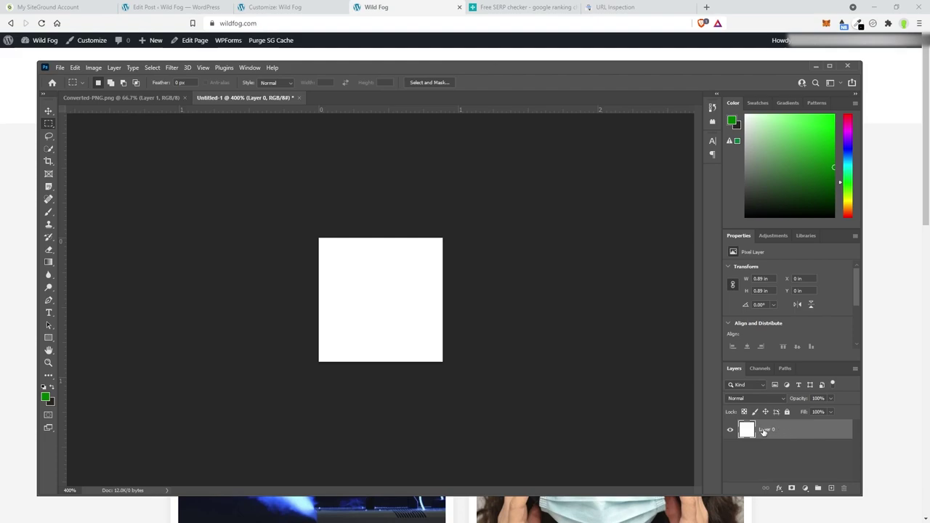
Step: Copy the fog-lines symbol from the Wild Fog logo in Converted-PNG.png and paste it into the new document
left_click(150, 98)
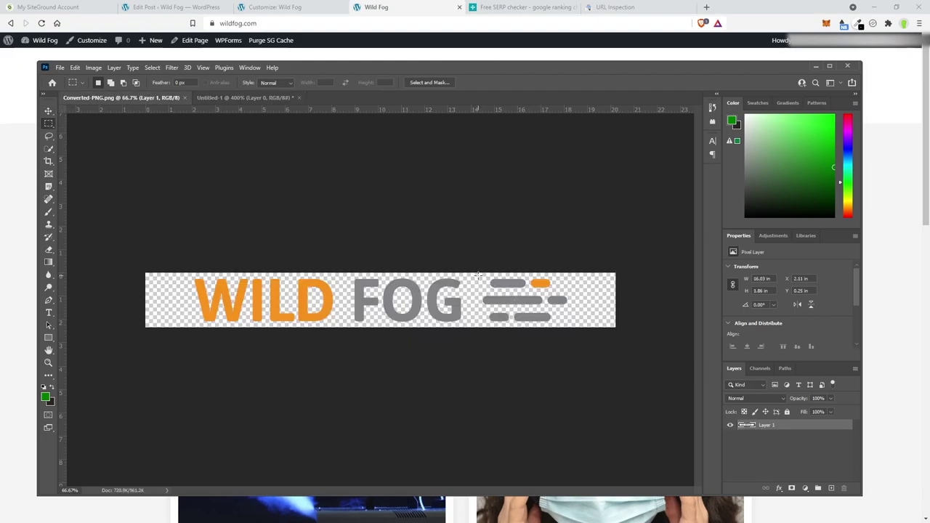
scroll(478, 275, "up", 2)
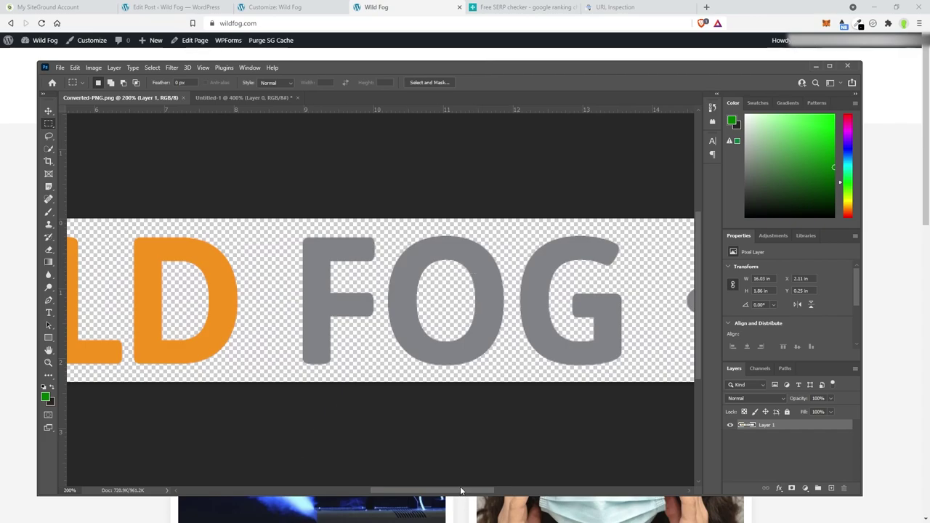
left_click_drag(460, 492, 539, 487)
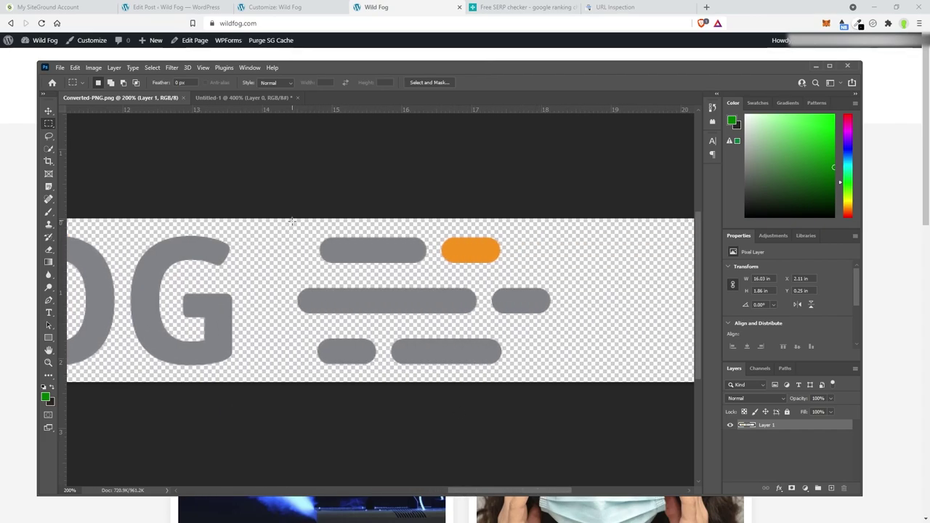
left_click_drag(292, 220, 554, 380)
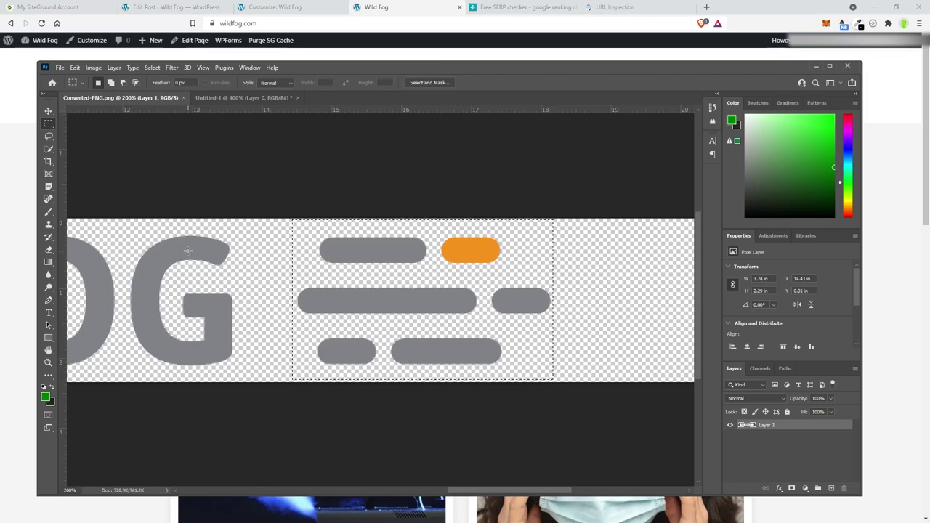
left_click(251, 100)
key("ctrl+v")
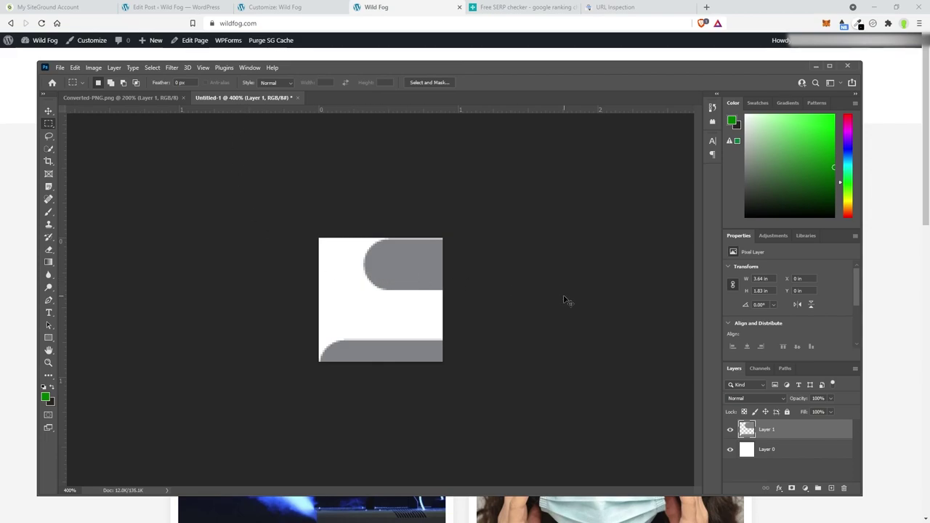
Step: Scale the pasted fog-lines symbol proportionally to about 23% so it sits centred within the canvas
key("ctrl+t")
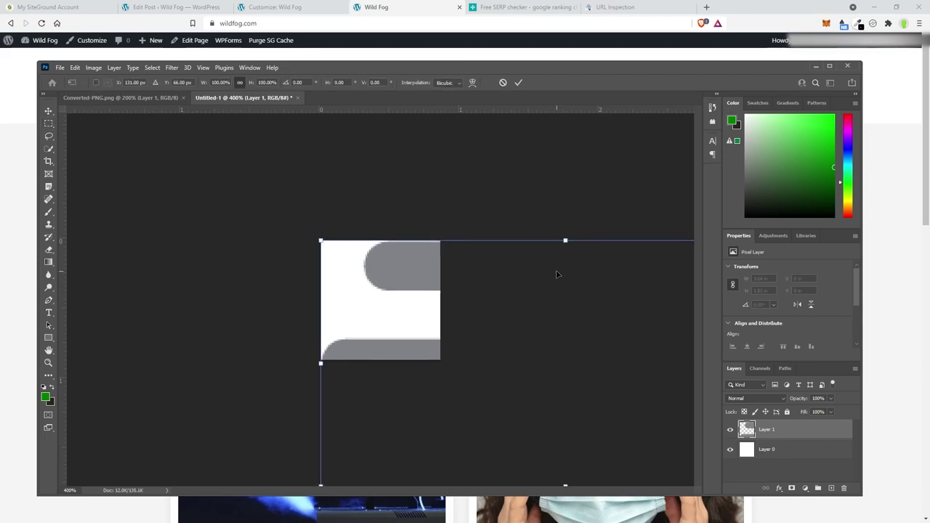
key("ctrl+minus")
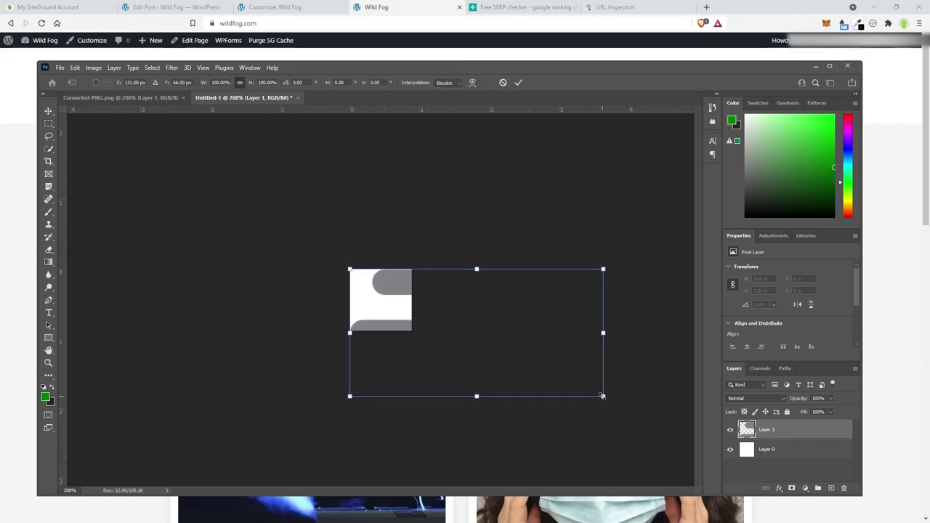
left_click_drag(602, 396, 393, 308)
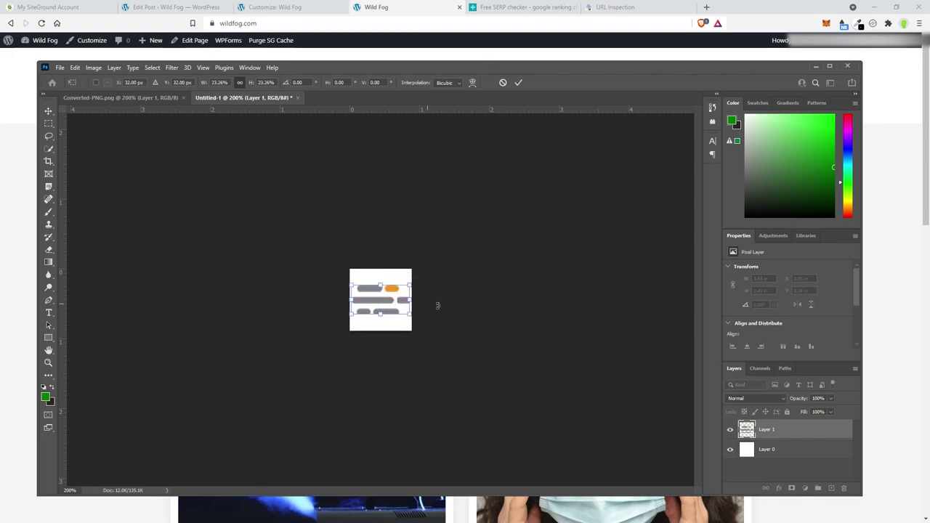
key("ctrl+plus")
key("ctrl+plus")
key("ctrl+plus")
key("ctrl+plus")
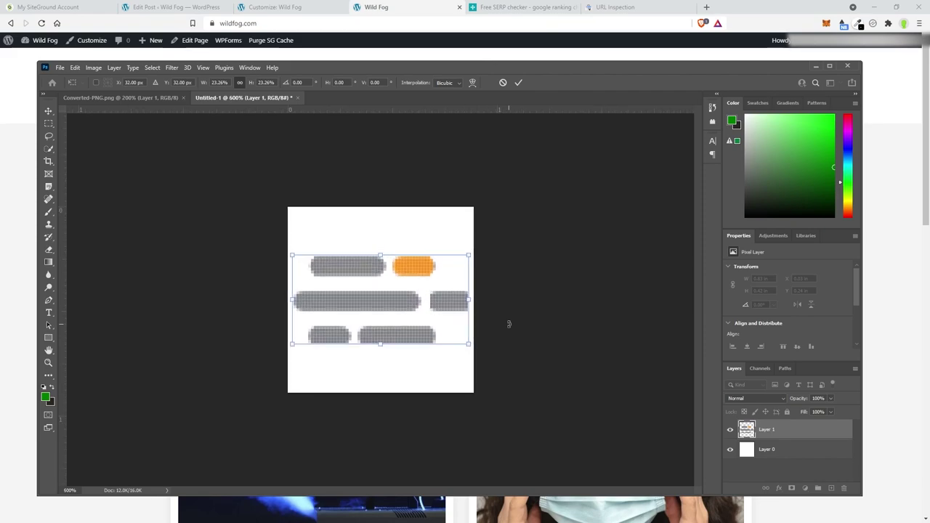
Step: Move the fog-lines symbol higher on the canvas and scale it proportionally to about 24.55% so it spans the full canvas width
mouse_move(405, 285)
left_mouse_down()
mouse_move(401, 262)
mouse_move(415, 273)
left_mouse_up()
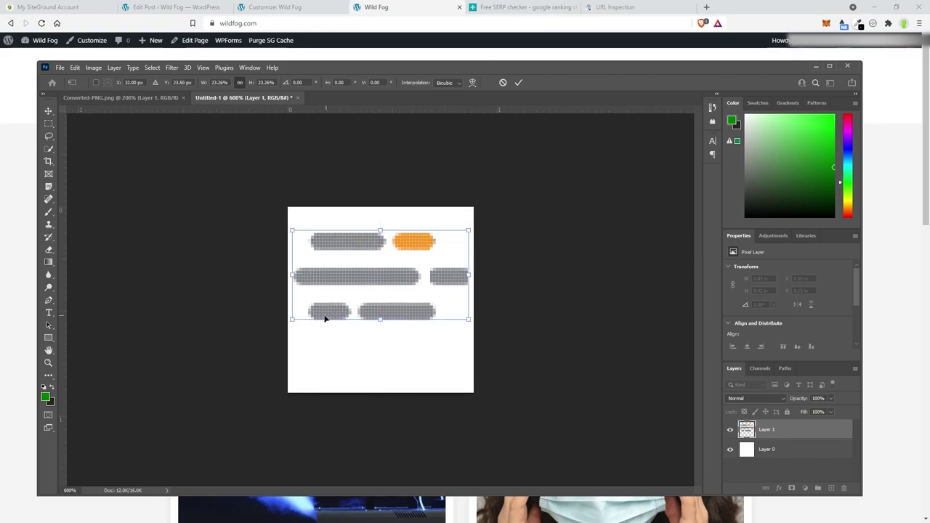
left_click_drag(291, 322, 287, 324)
left_click_drag(468, 325, 475, 324)
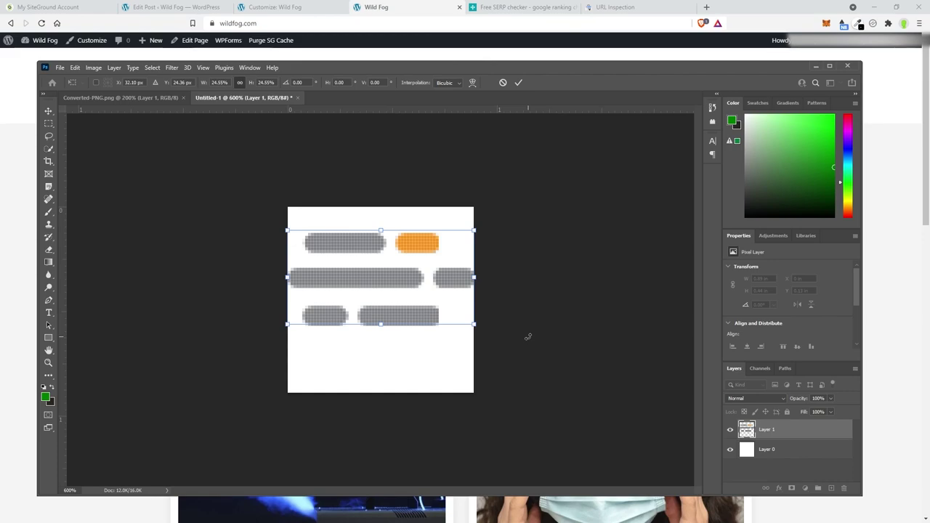
key("Return")
Step: Delete the white background layer, Layer 0, so that only the fog-lines symbol remains on a transparent canvas
key("m")
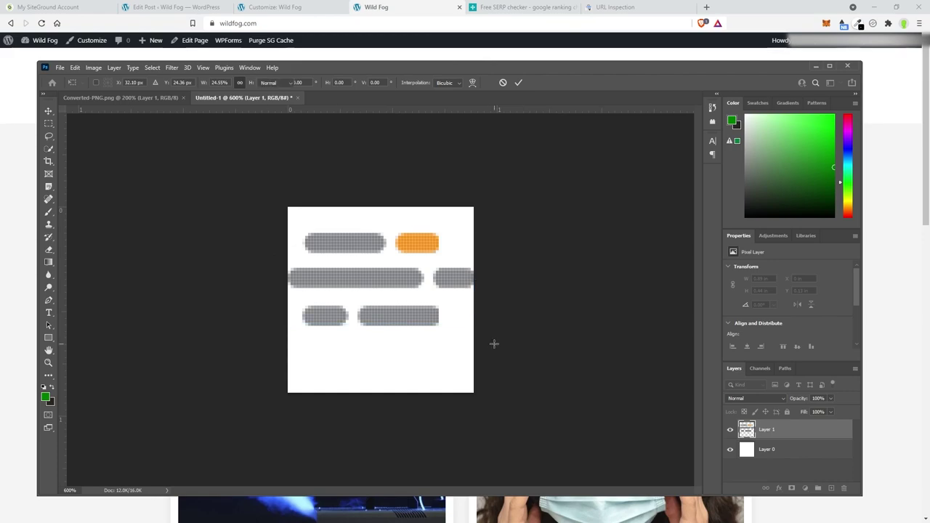
left_click(792, 455)
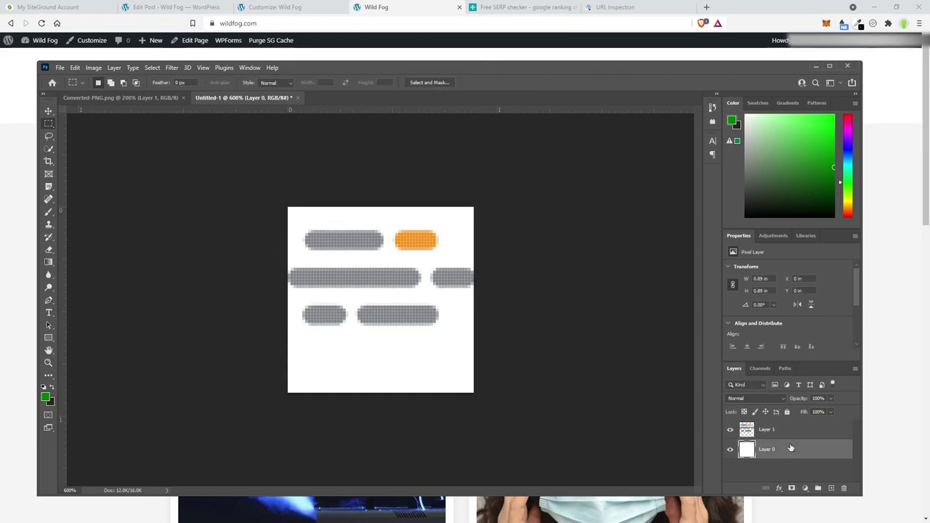
key("Delete")
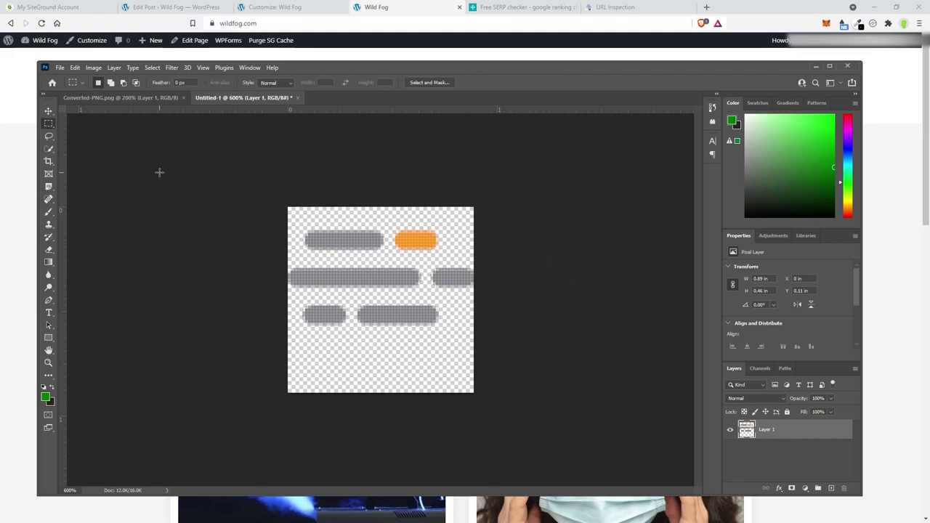
Step: Save the icon document in Photoshop format as Favicon in the Wild Fog Logo folder
left_click(60, 67)
left_click(72, 183)
type("Favicon")
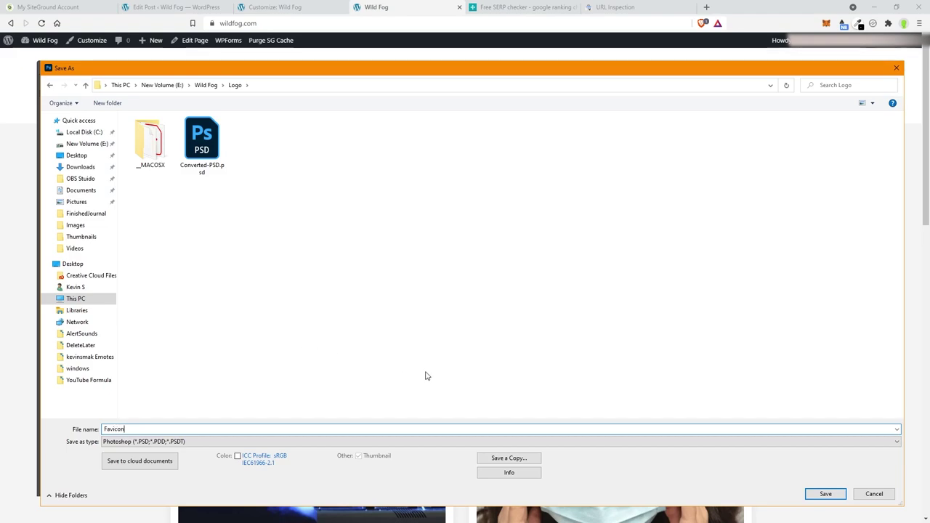
left_click(825, 494)
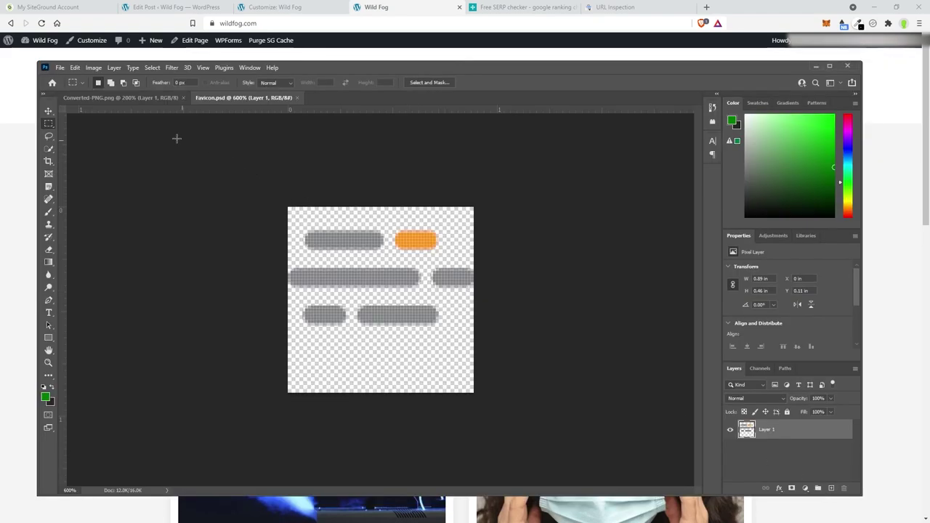
Step: Save the icon in PNG format as Favicon.png in the same Logo folder, accepting the PNG options
left_click(60, 67)
left_click(73, 182)
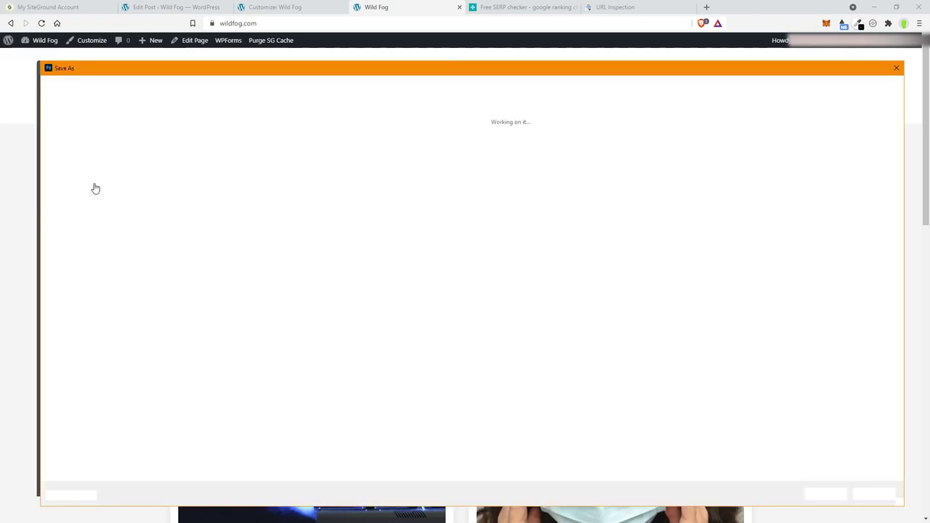
left_click(167, 442)
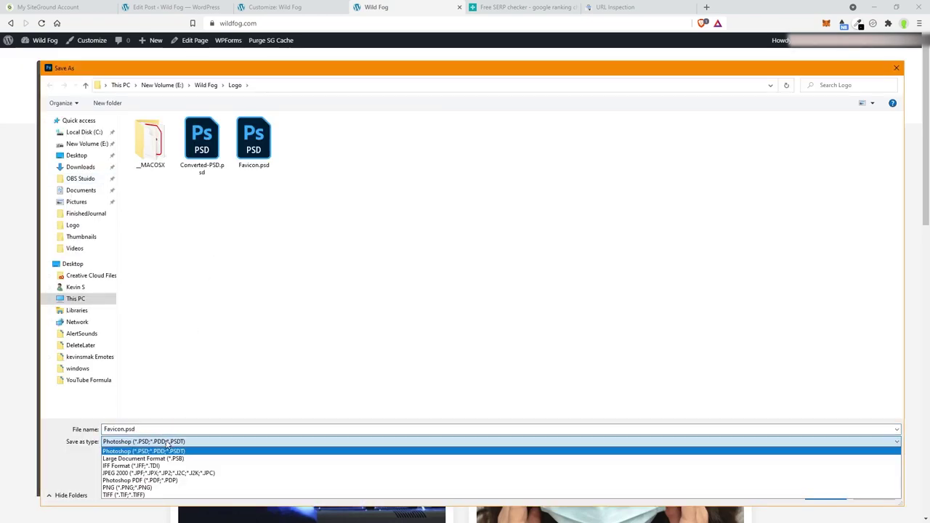
left_click(128, 488)
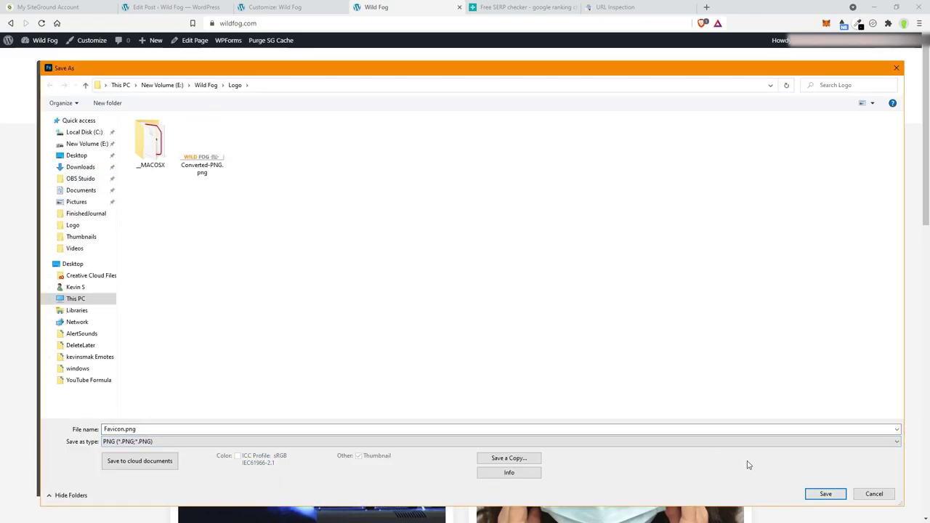
left_click(825, 494)
left_click(509, 165)
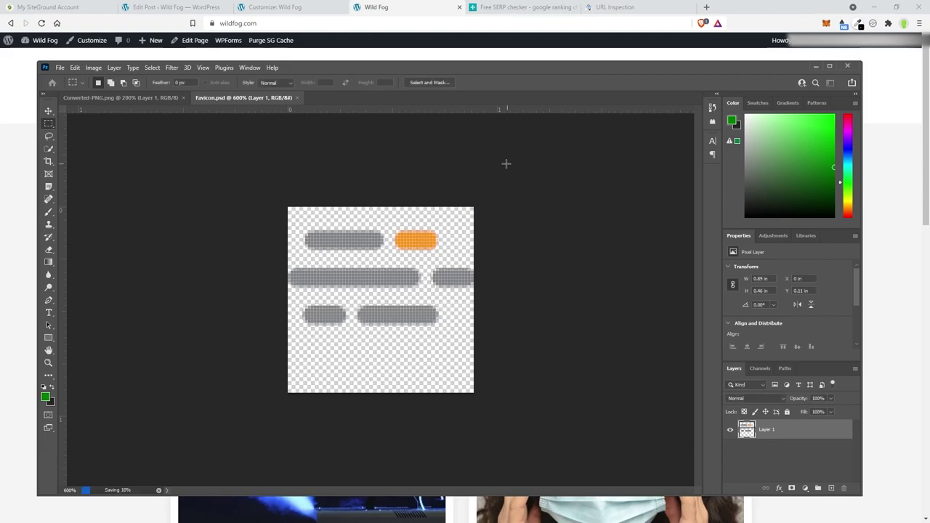
Step: Switch to the WordPress Customizer in the browser and open the Site Identity settings
left_click(817, 67)
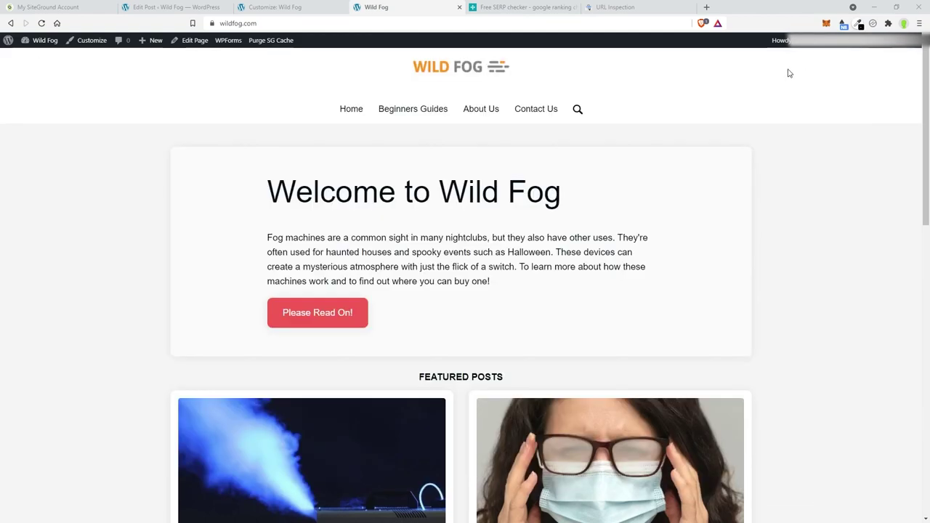
left_click(294, 12)
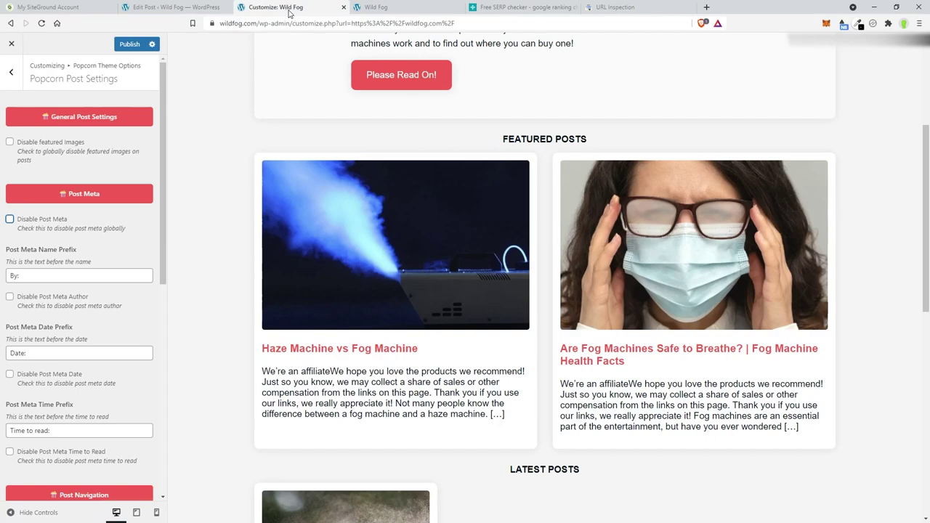
left_click(11, 74)
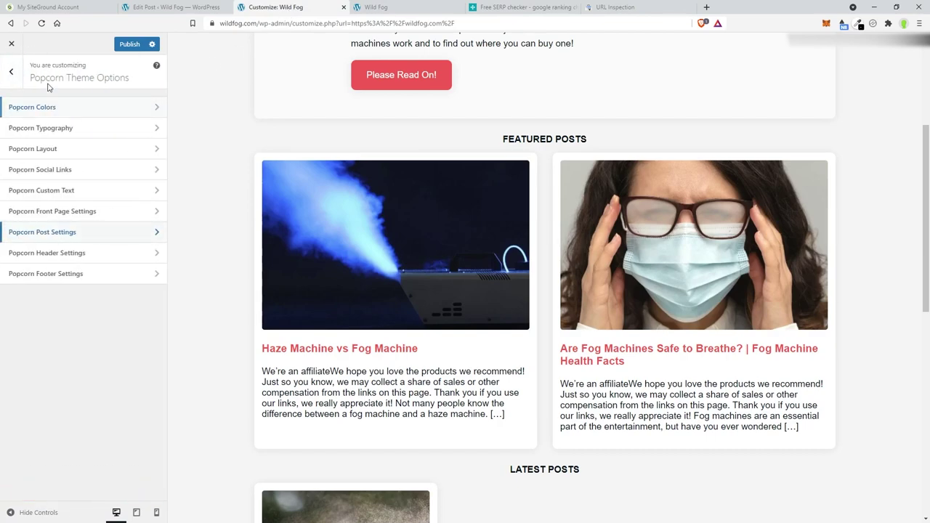
left_click(12, 76)
left_click(63, 170)
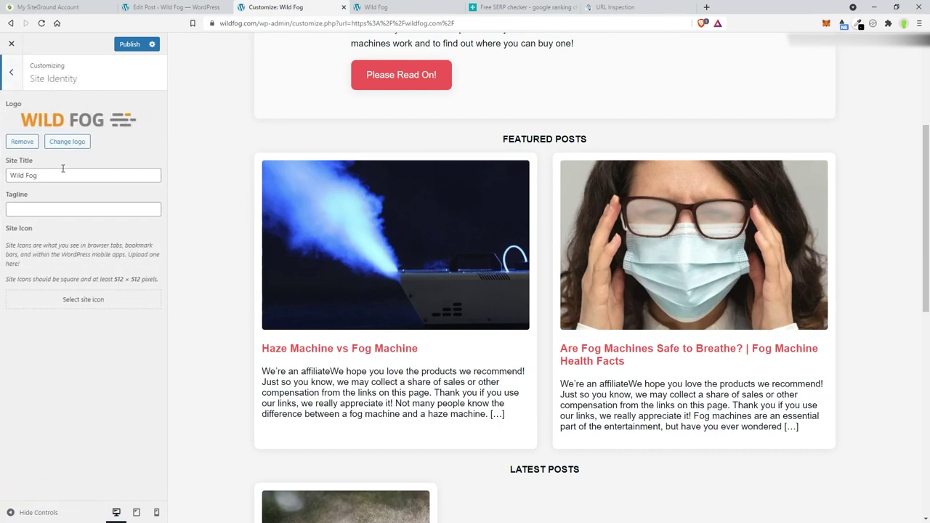
Step: Start choosing a site icon and upload Favicon.png from the Wild Fog Logo folder
left_click(83, 299)
left_click(43, 83)
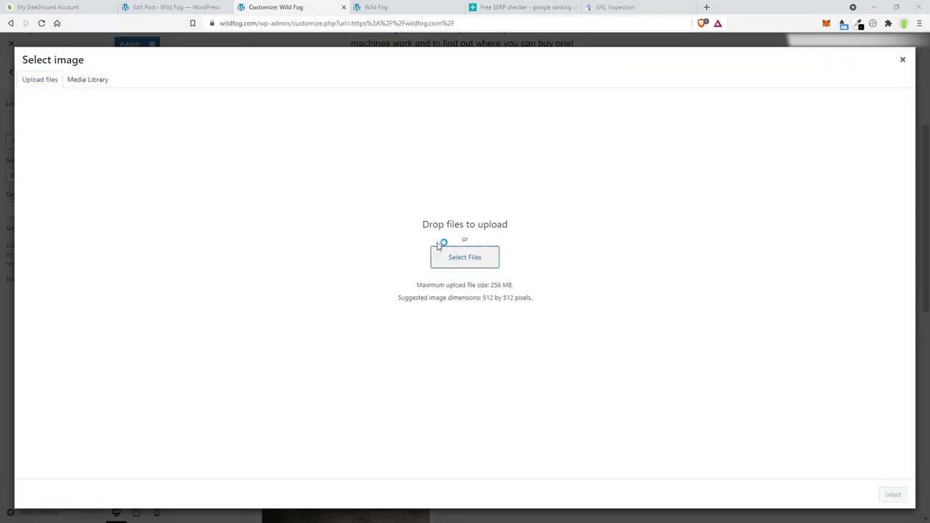
left_click(445, 251)
left_click(172, 31)
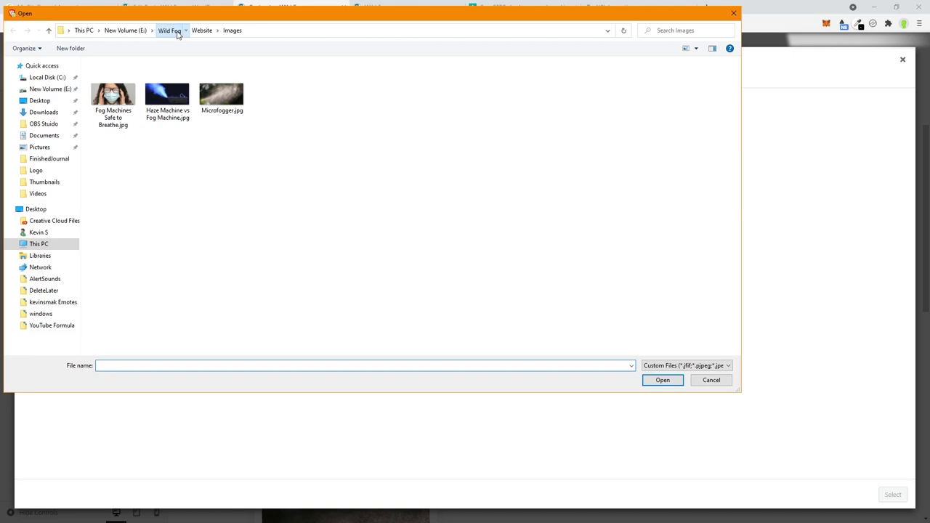
double_click(111, 77)
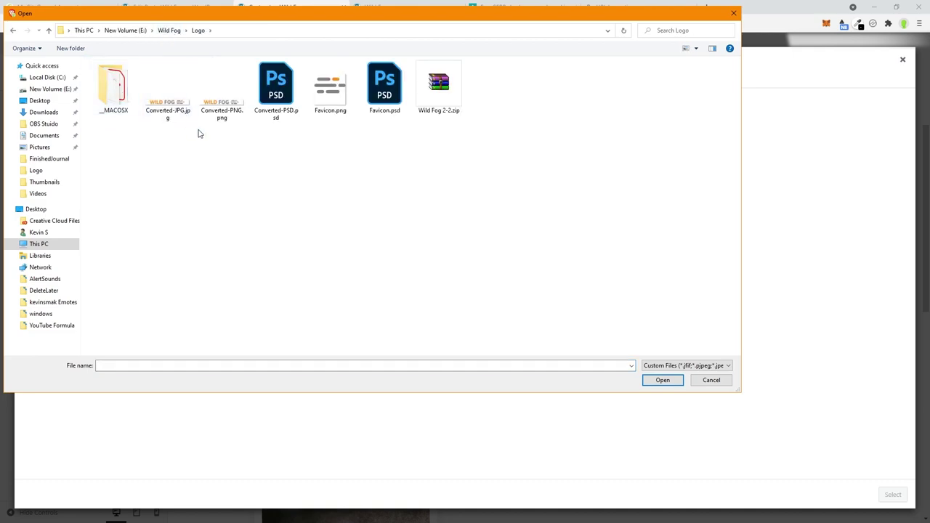
double_click(338, 93)
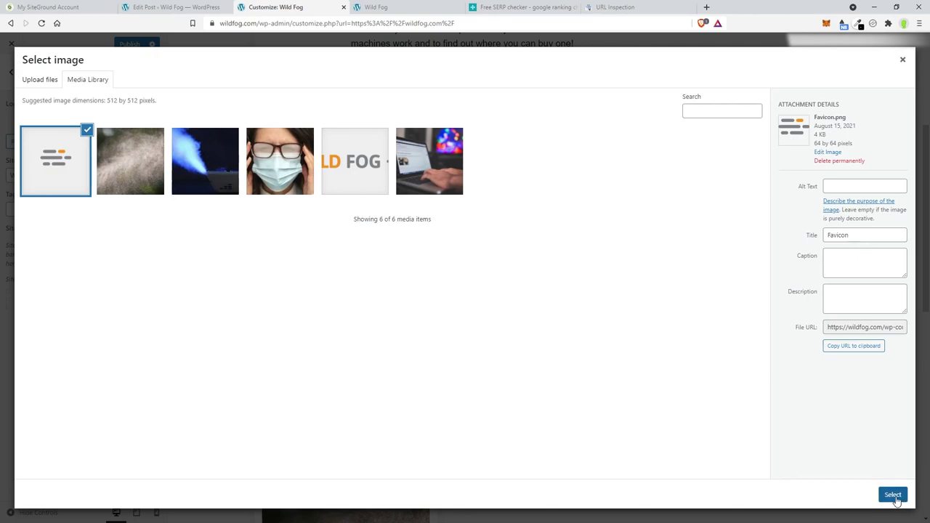
Step: Set the uploaded image's title and alt text to "Wild Fog Favicon" and use it as the site icon without cropping
left_click_drag(846, 234, 703, 230)
type("Wild Fog Fav")
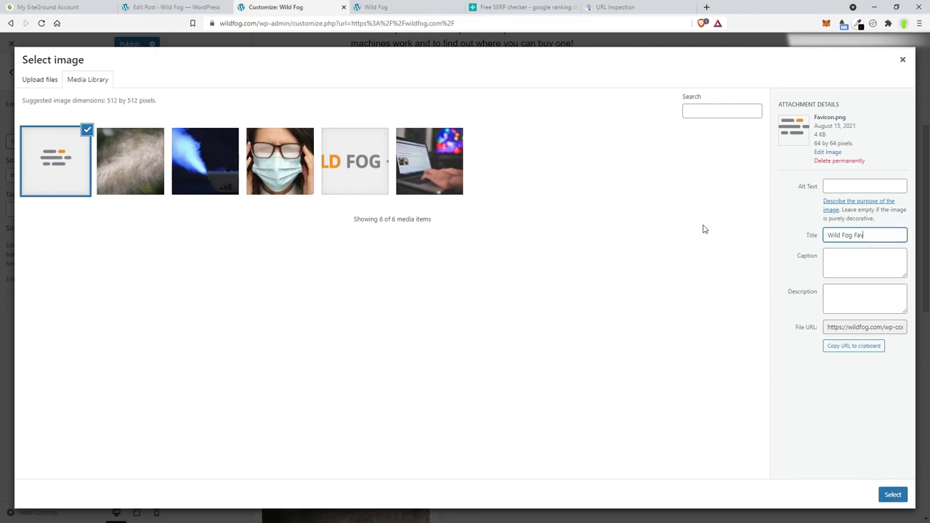
type("icon")
key("ctrl+a")
key("ctrl+c")
key("shift+Tab")
key("shift+Tab")
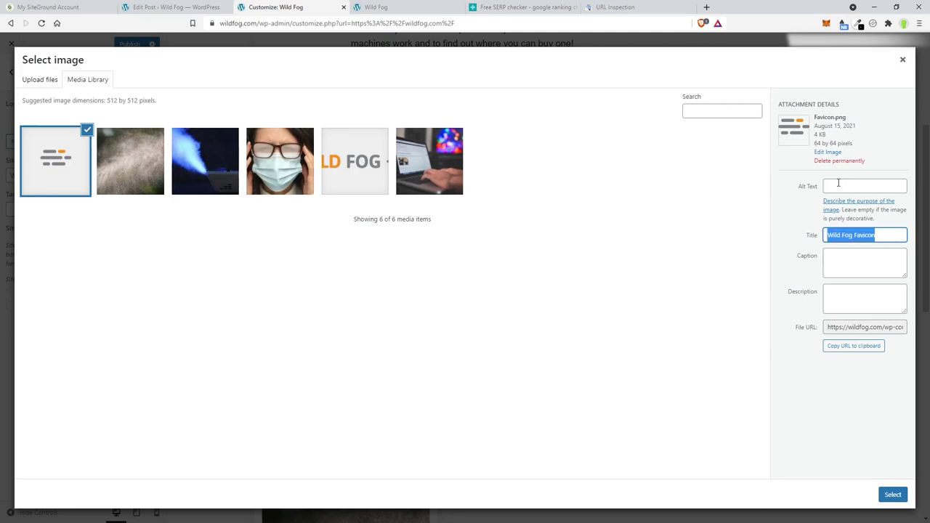
key("ctrl+v")
left_click(891, 496)
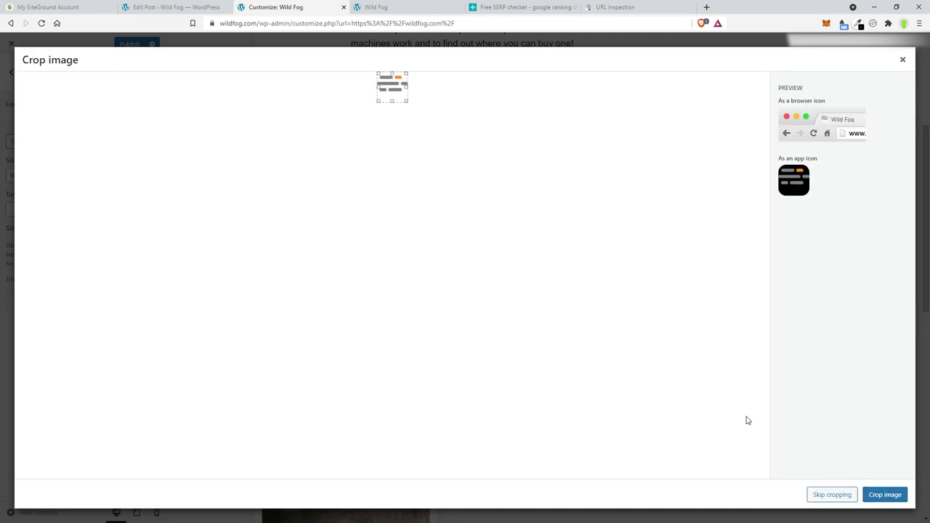
left_click(832, 495)
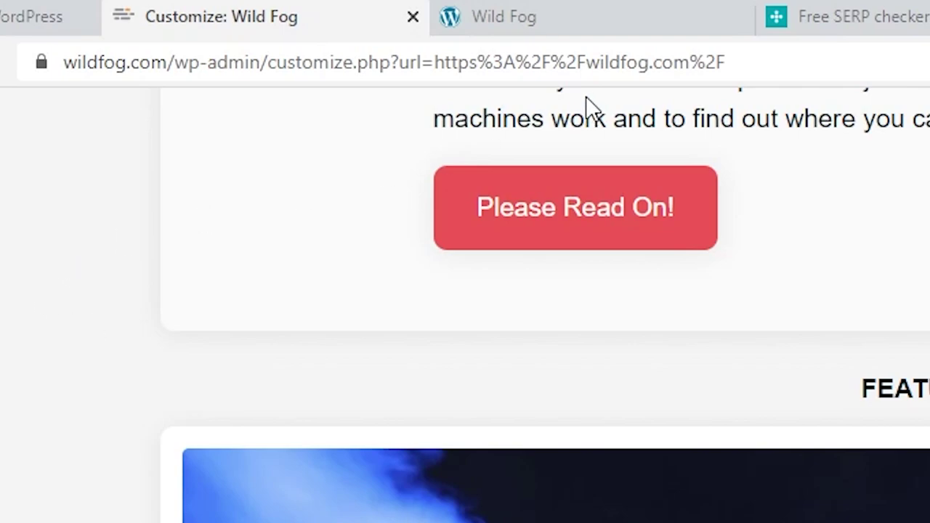
Step: Publish the site icon change from the Customizer and reload the live Wild Fog homepage to check its tab icon
left_click(503, 16)
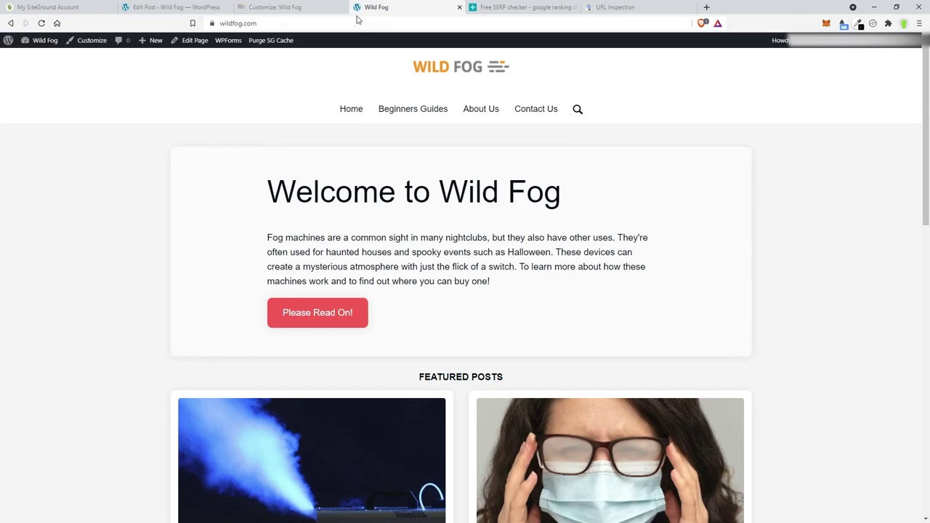
left_click(58, 23)
left_click(298, 10)
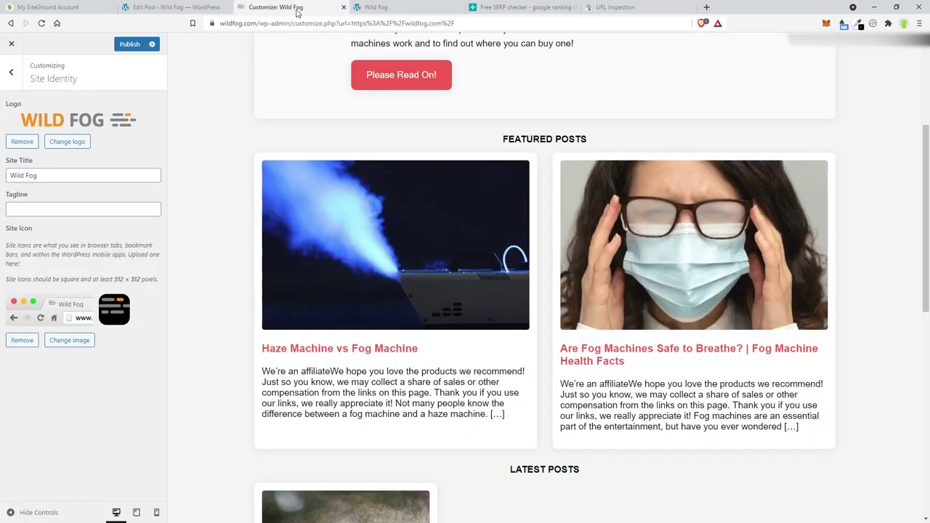
left_click(129, 45)
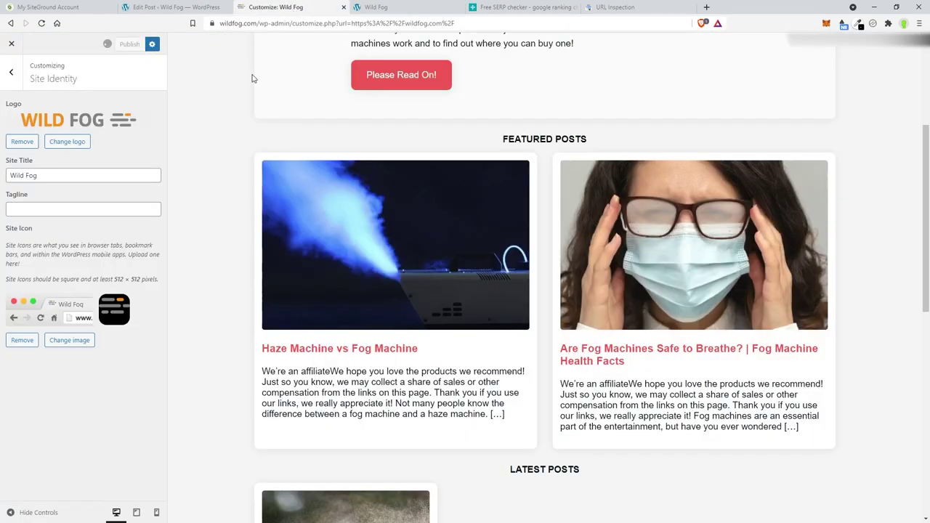
left_click(411, 12)
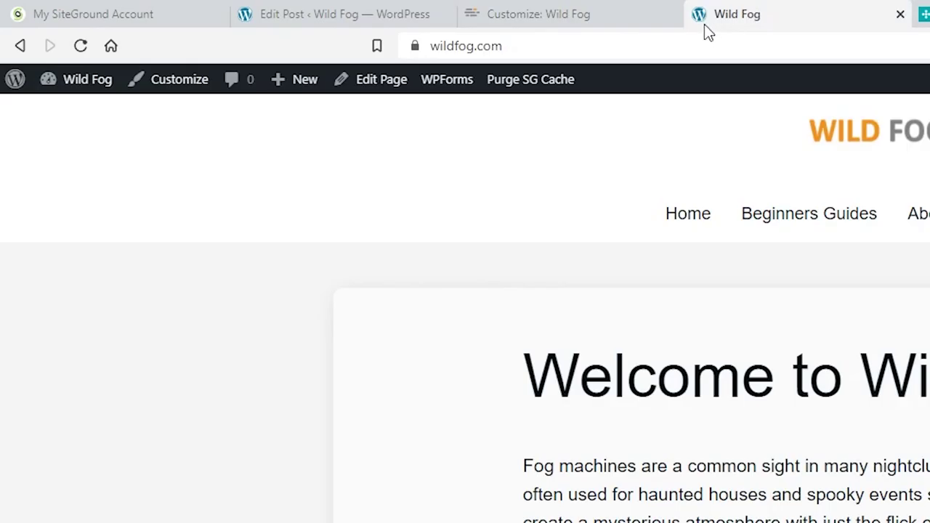
left_click(80, 46)
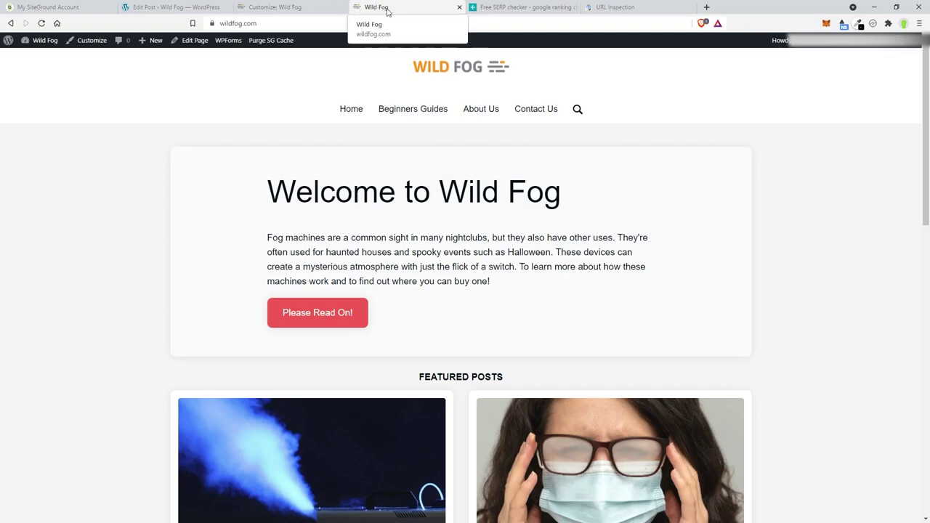
Step: Examine the Haze Machine vs Fog Machine excerpt under Featured Posts and the homepage layout in the Customizer preview
left_click(292, 10)
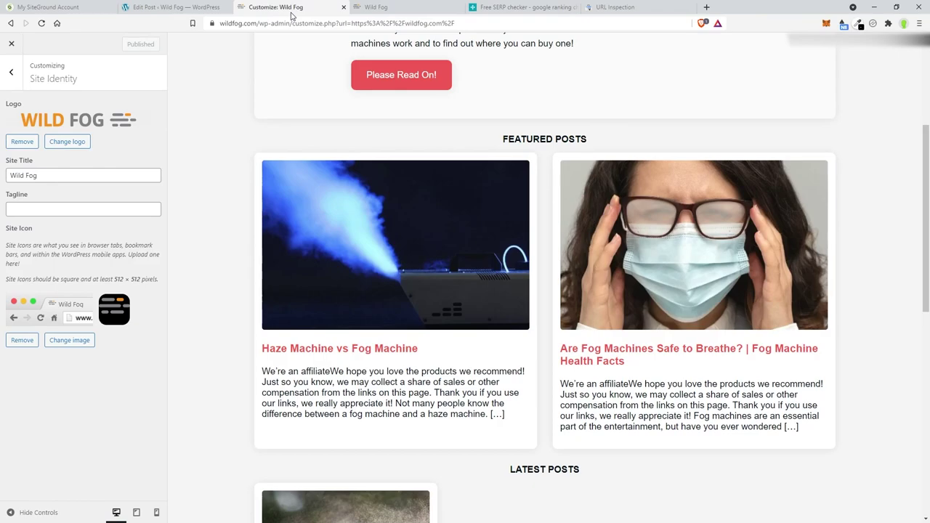
left_click(203, 9)
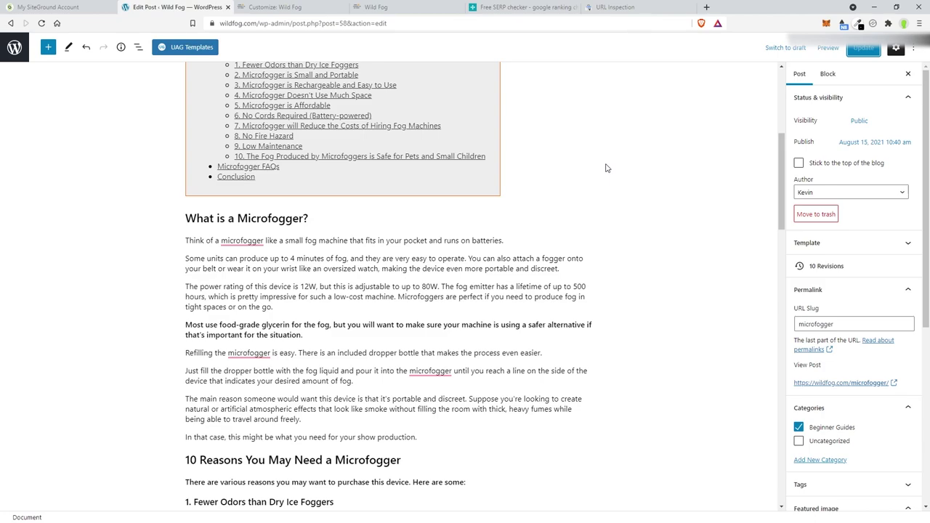
left_click(280, 7)
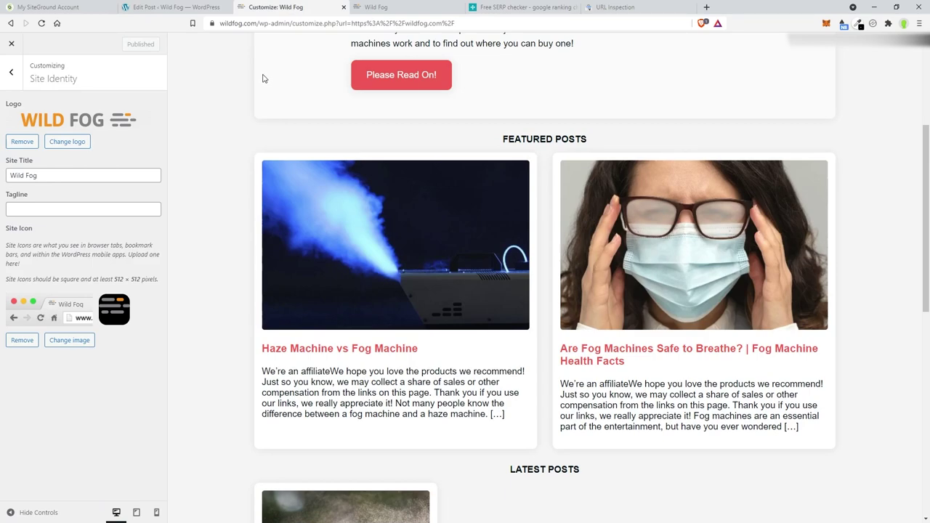
triple_click(368, 391)
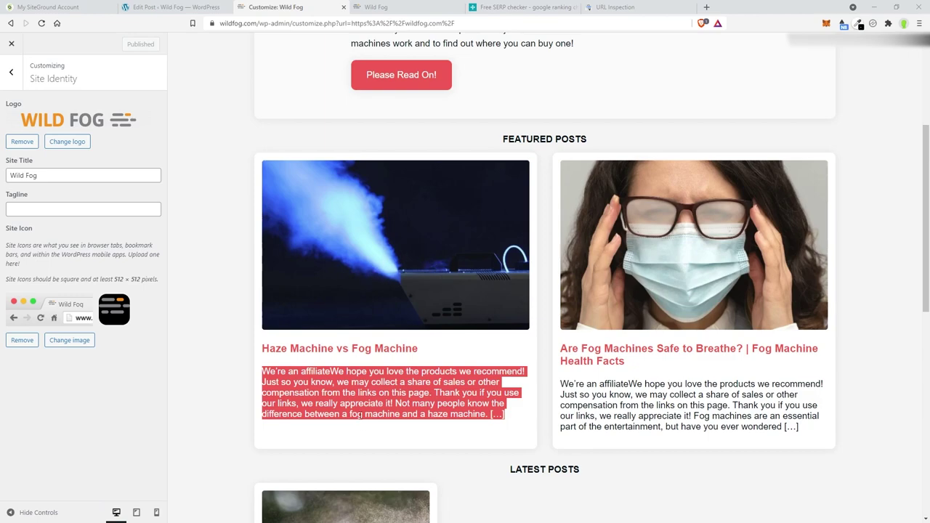
left_click(377, 392)
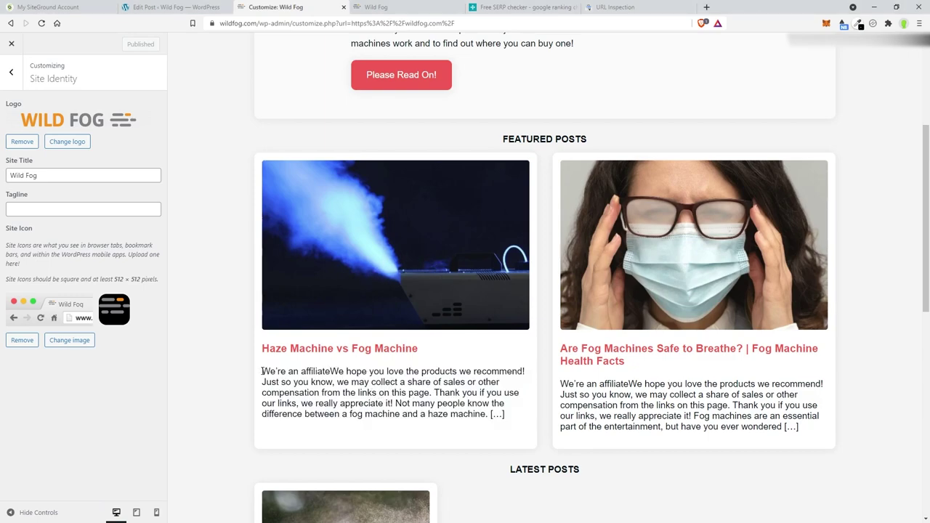
left_click_drag(263, 371, 356, 394)
left_click(356, 393)
scroll(382, 392, "up", 2)
scroll(363, 364, "down", 2)
scroll(429, 392, "up", 3)
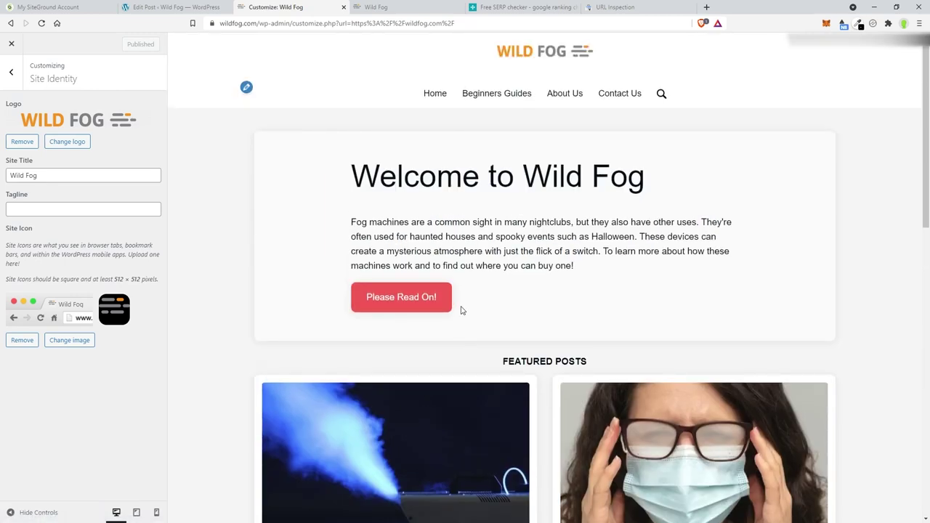
Step: Leave the Customizer, duplicate the Haze Machine vs Fog Machine post and open the copy for editing
left_click(13, 76)
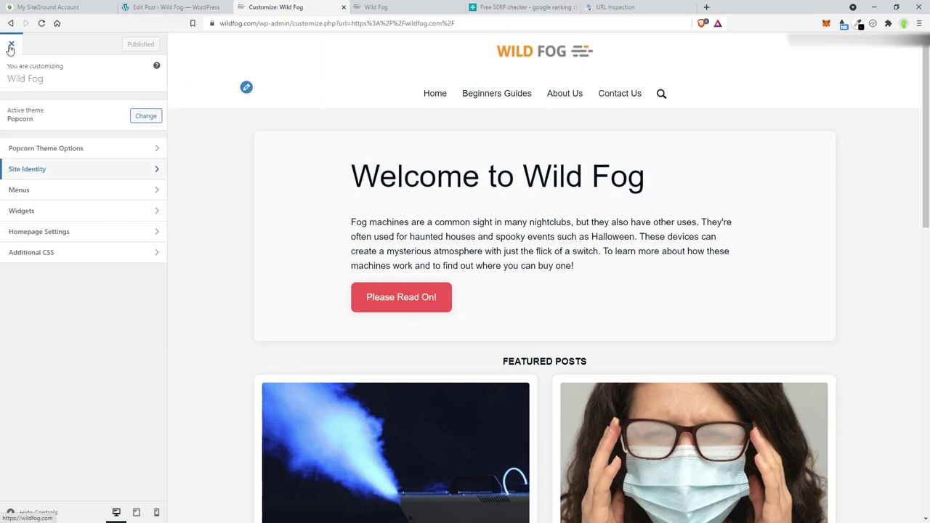
left_click(11, 45)
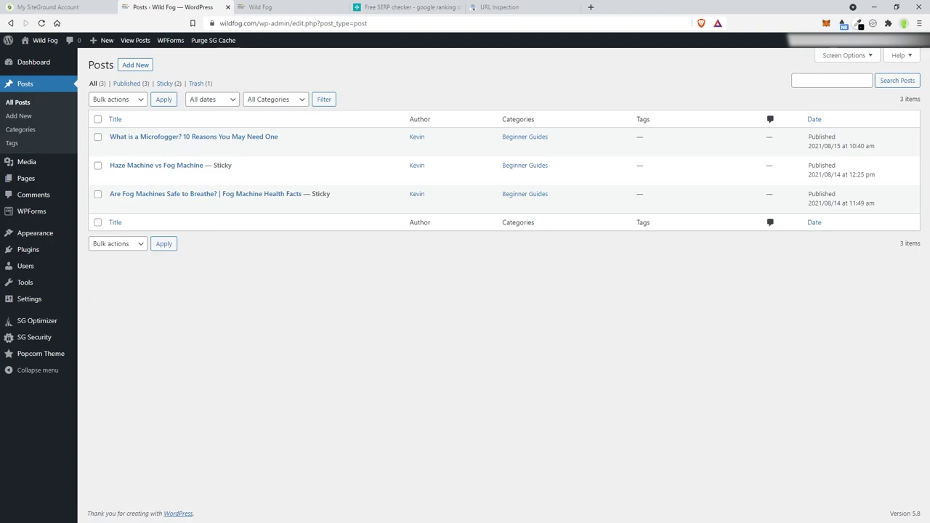
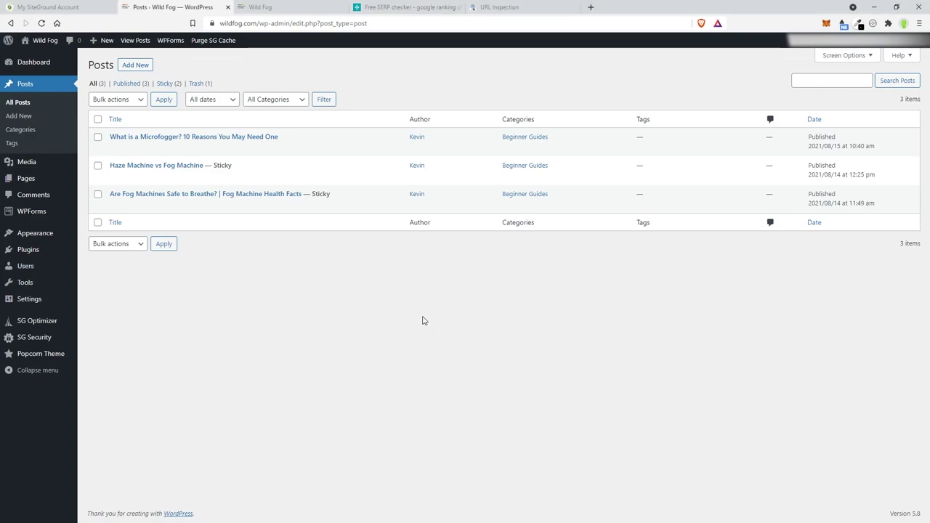
mouse_move(298, 169)
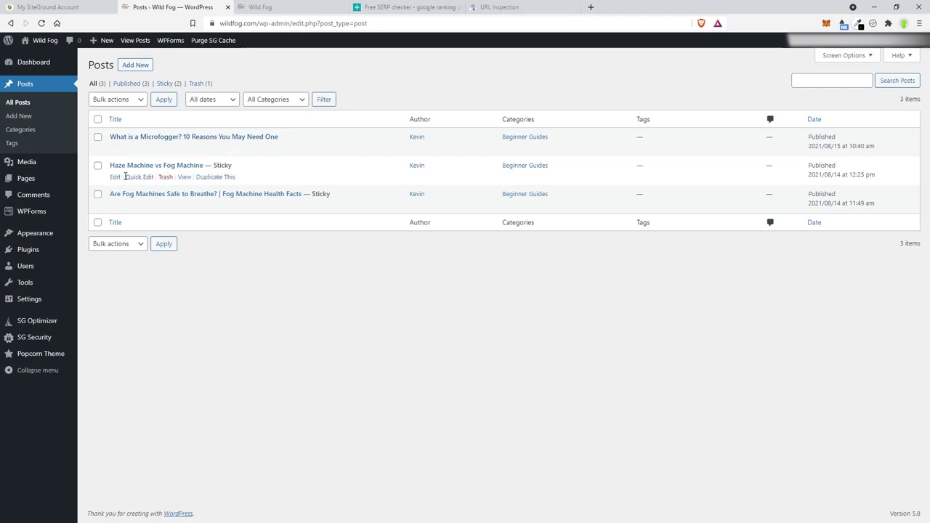
left_click(224, 177)
left_click(115, 148)
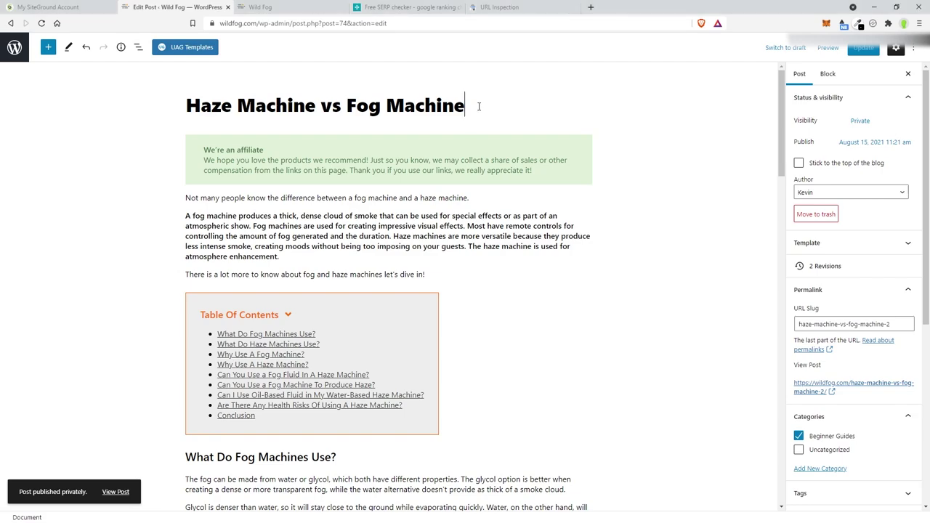
Step: Retitle the copied post "Can you use Water in a Fog Machine? | Money Saving Tip" and set its URL slug to use-water-in-a-fog-machine
left_click_drag(479, 107, 187, 106)
key("ctrl+v")
left_click(853, 324)
key("ctrl+a")
key("ctrl+v")
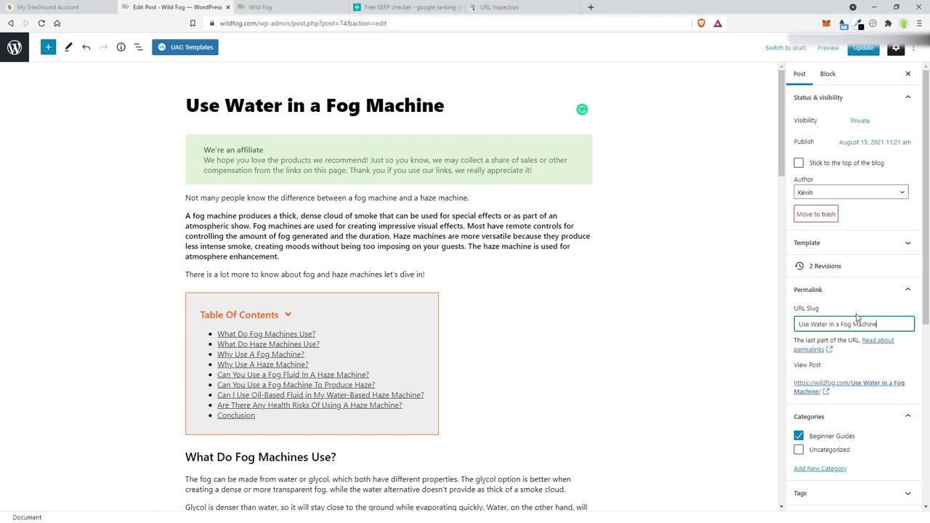
left_click(858, 312)
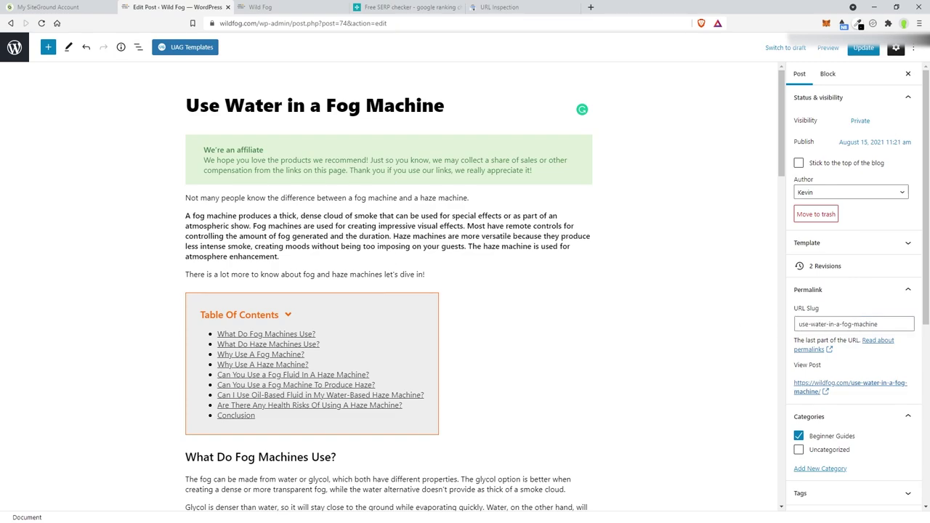
left_click_drag(450, 105, 182, 107)
type("Can you use Water in a Fog Machine? | Money Saving Tip")
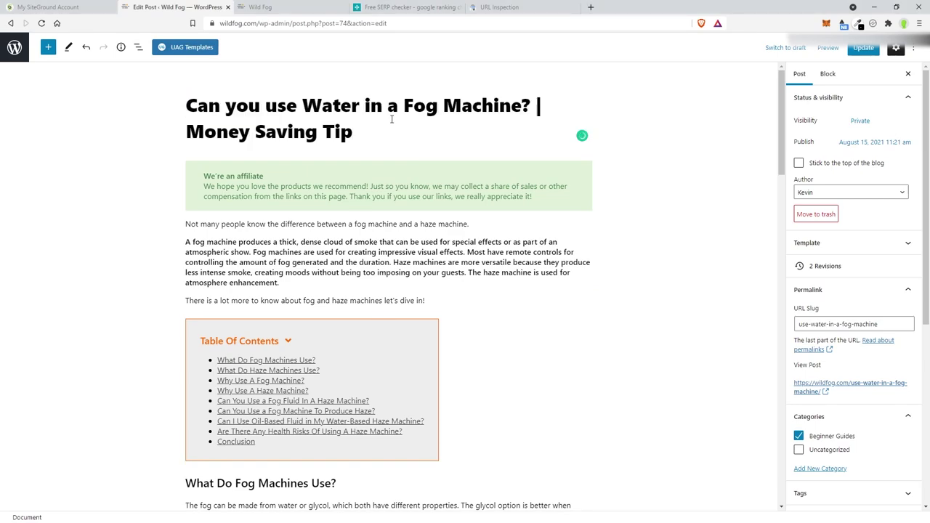
Step: Replace the three intro paragraphs above the Table Of Contents with the copied introduction about using water in fog machines
scroll(419, 176, "down", 1)
left_click(392, 210)
left_click(200, 170)
left_click(201, 170)
key("ctrl+a")
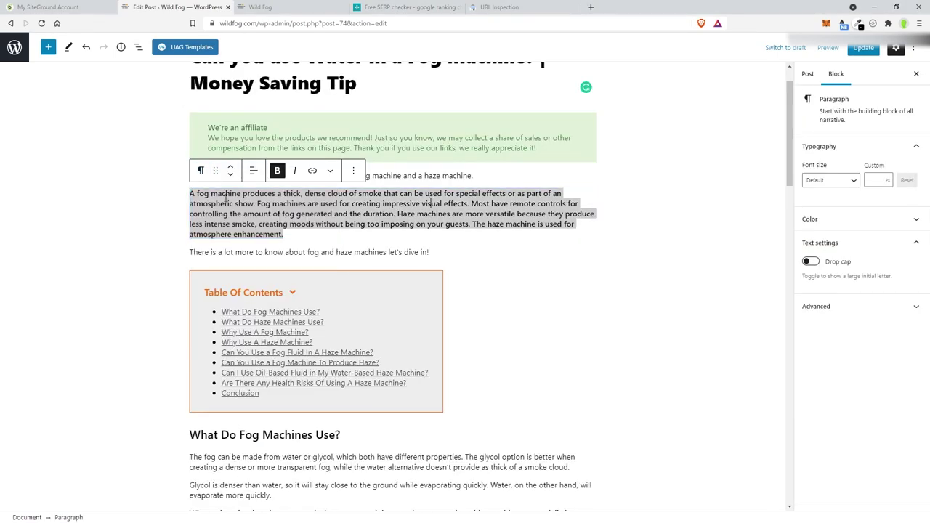
left_click(414, 252)
left_click_drag(426, 251, 190, 175)
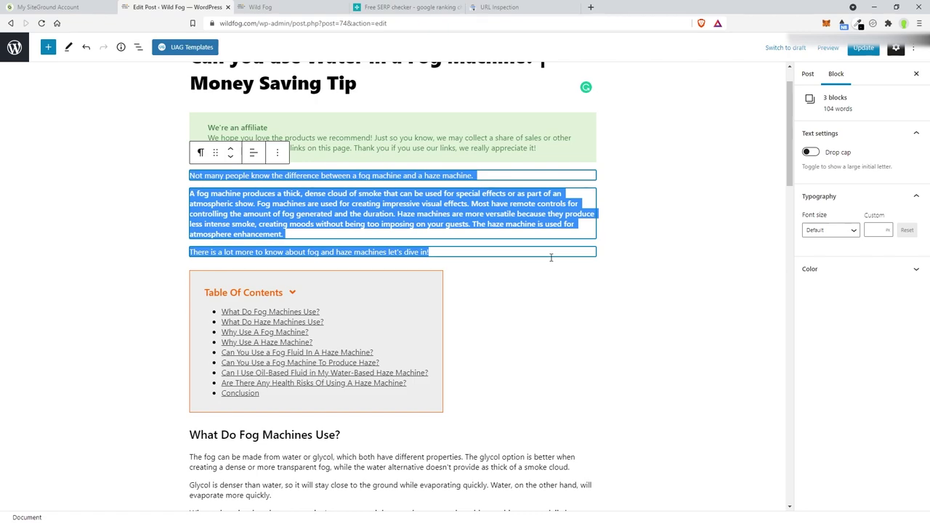
key("ctrl+v")
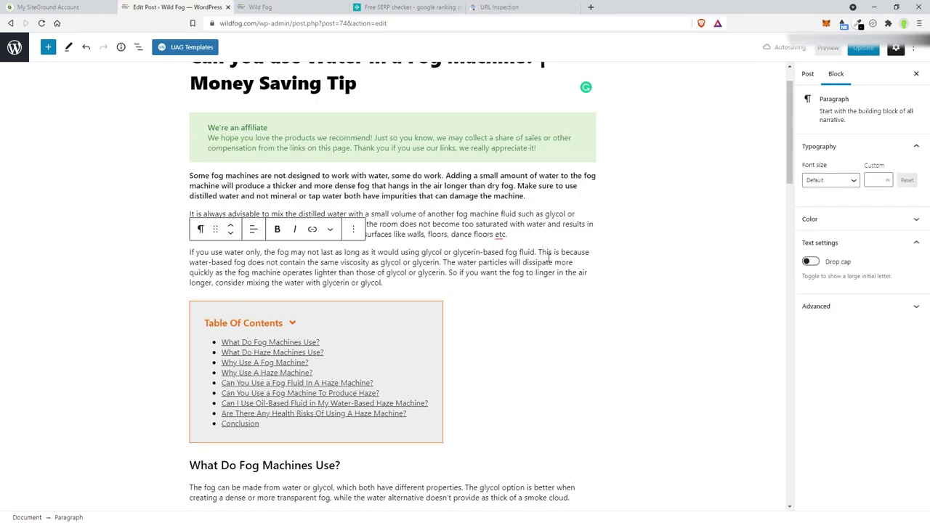
Step: Replace everything from "What Do Fog Machines Use?" through the Conclusion text with the copied article body about water-based fog fluid
scroll(516, 269, "down", 4)
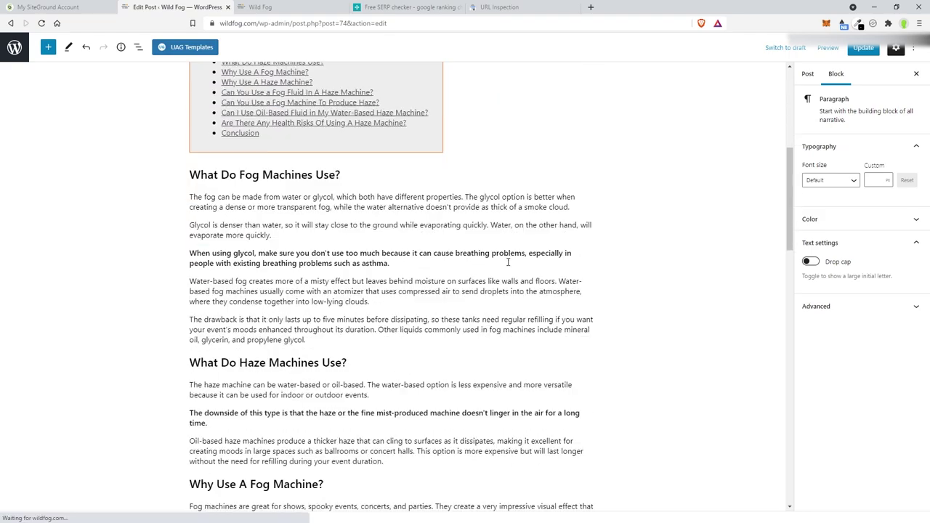
scroll(508, 262, "down", 1)
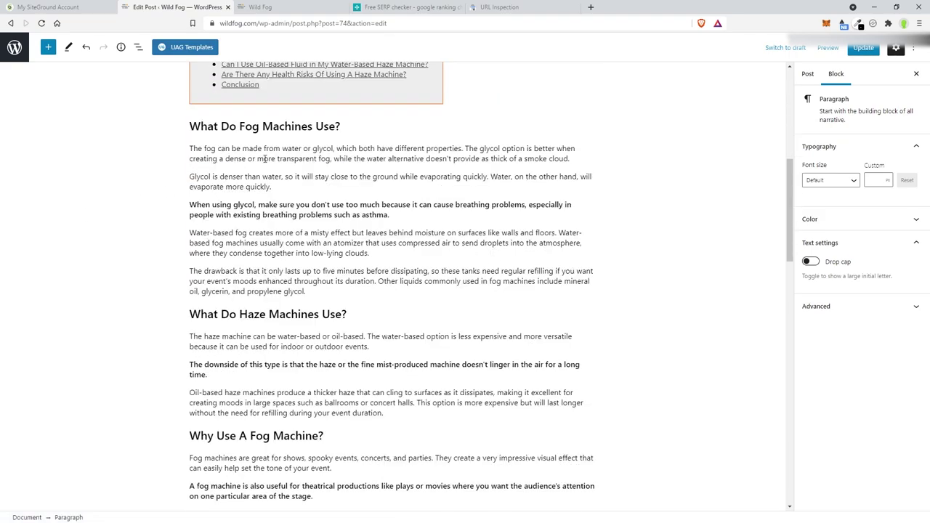
scroll(265, 159, "up", 3)
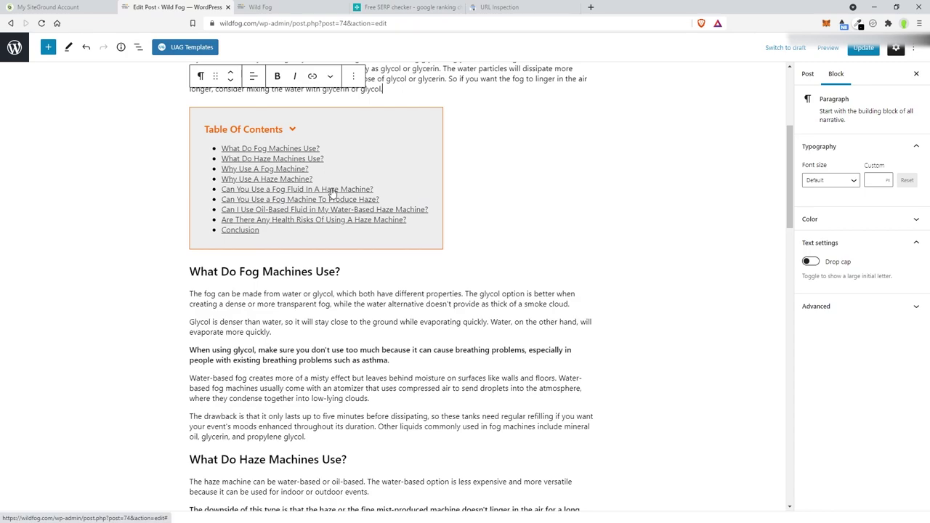
scroll(109, 204, "down", 3)
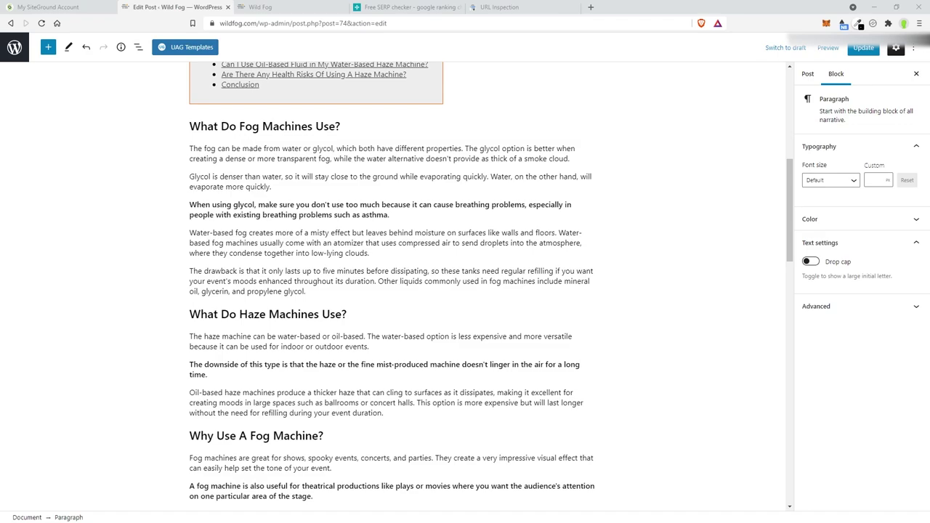
left_click(192, 126)
left_click_drag(191, 126, 455, 251)
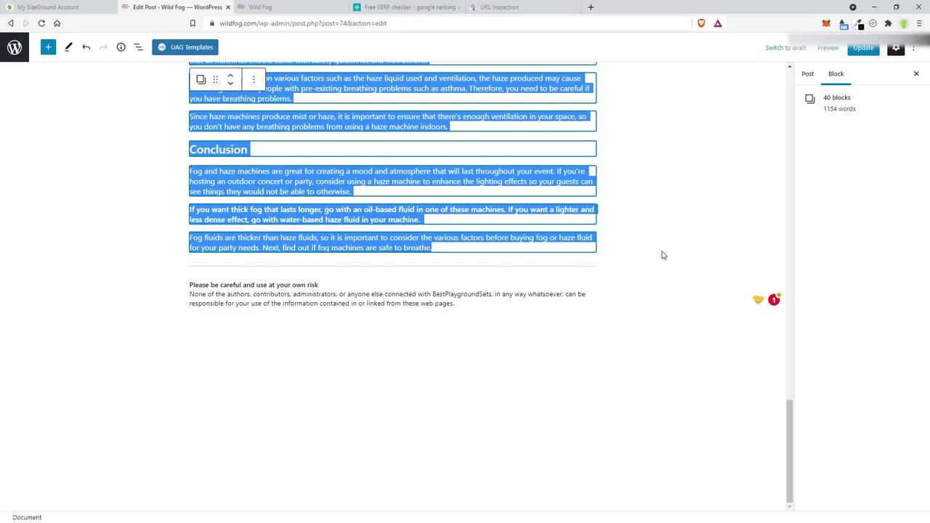
key("Delete")
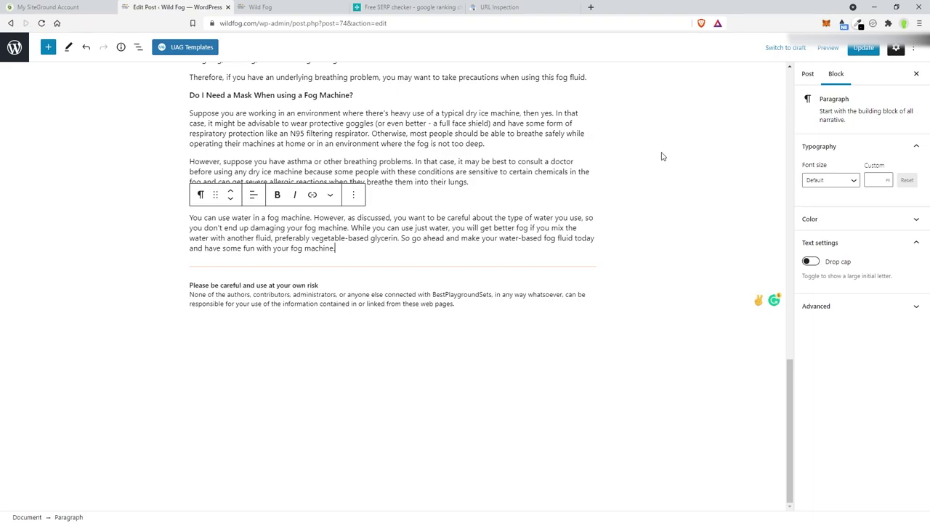
Step: Transform the bold lines "How to Make Fog Fluid Using Water" and "How do you Make Heavy Fog with Water?" into headings
left_click_drag(791, 373, 778, 301)
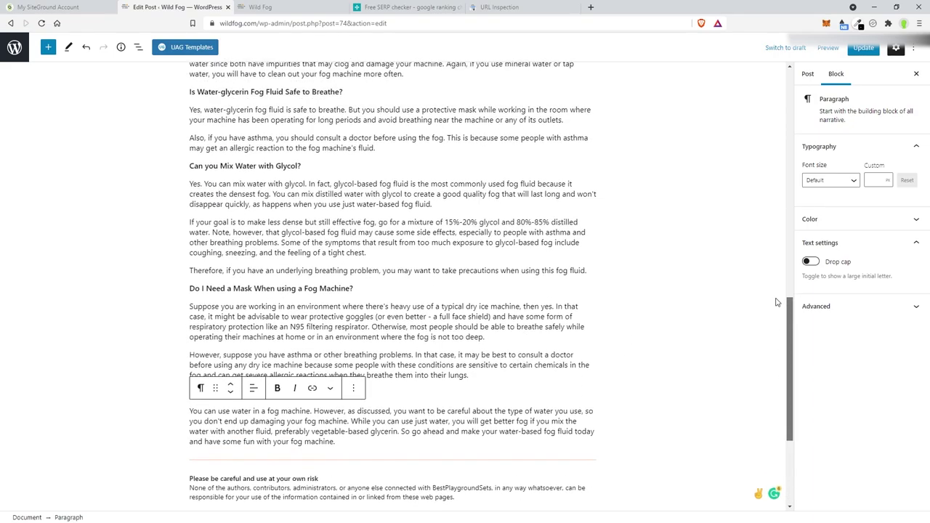
scroll(778, 301, "up", 15)
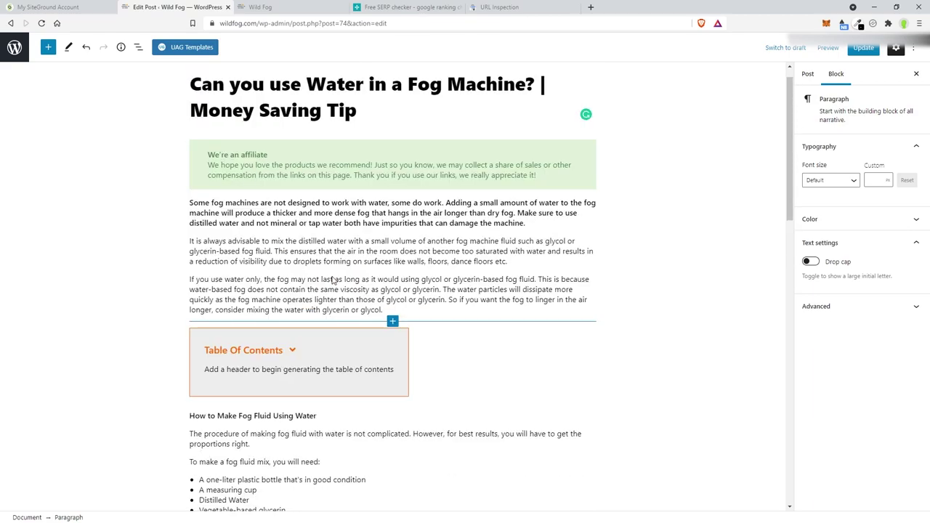
scroll(332, 281, "down", 3)
triple_click(303, 174)
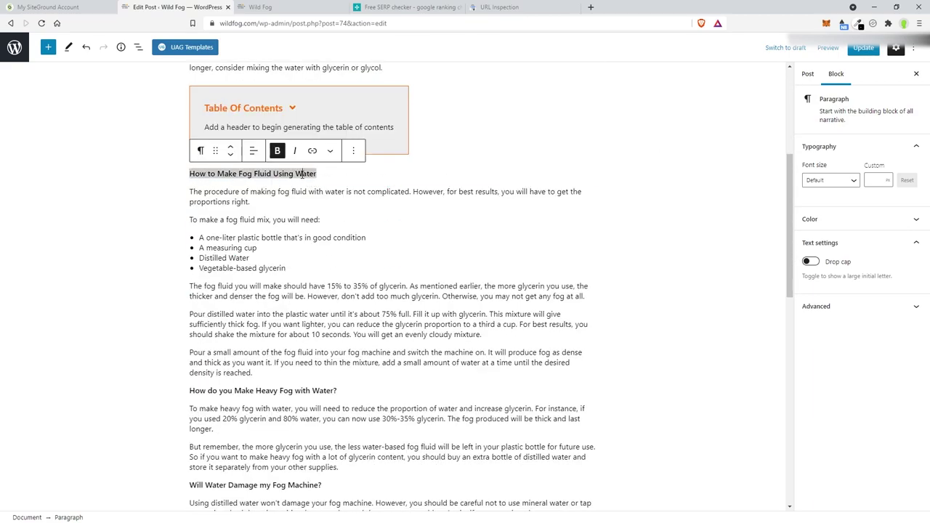
left_click(201, 151)
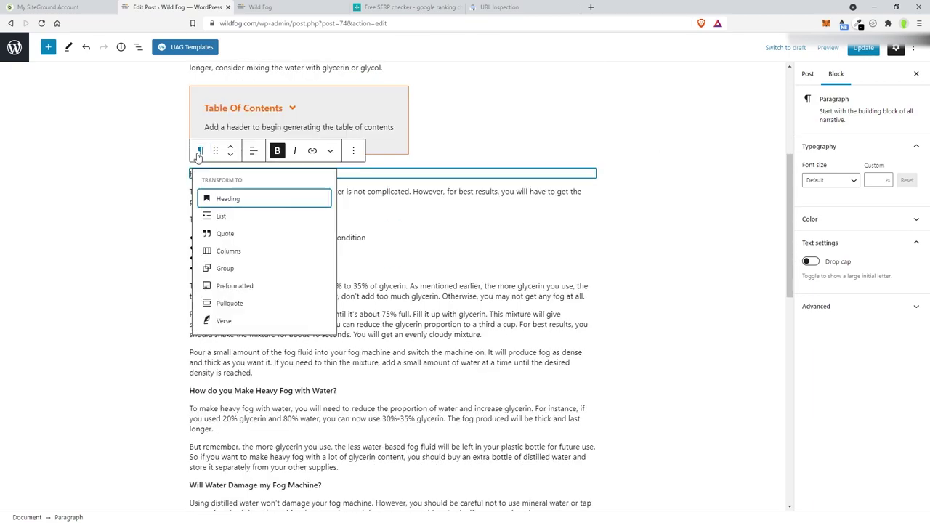
left_click(227, 199)
scroll(392, 290, "down", 2)
triple_click(261, 245)
left_click(201, 222)
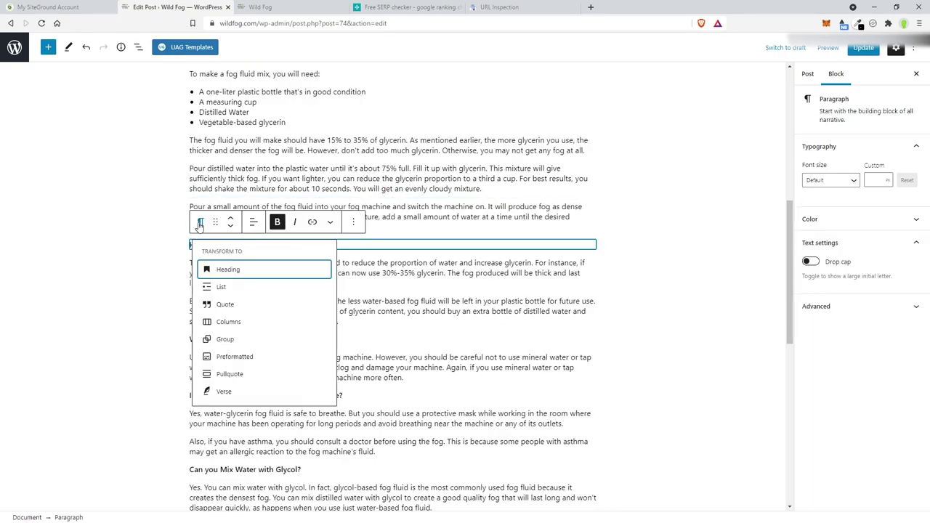
left_click(227, 269)
Step: Transform "Will Water Damage my Fog Machine?", "Is Water-glycerin Fog Fluid Safe to Breathe?" and "Can you Mix Water with Glycol?" into headings
triple_click(275, 254)
left_click(201, 228)
left_click(222, 276)
scroll(270, 191, "down", 2)
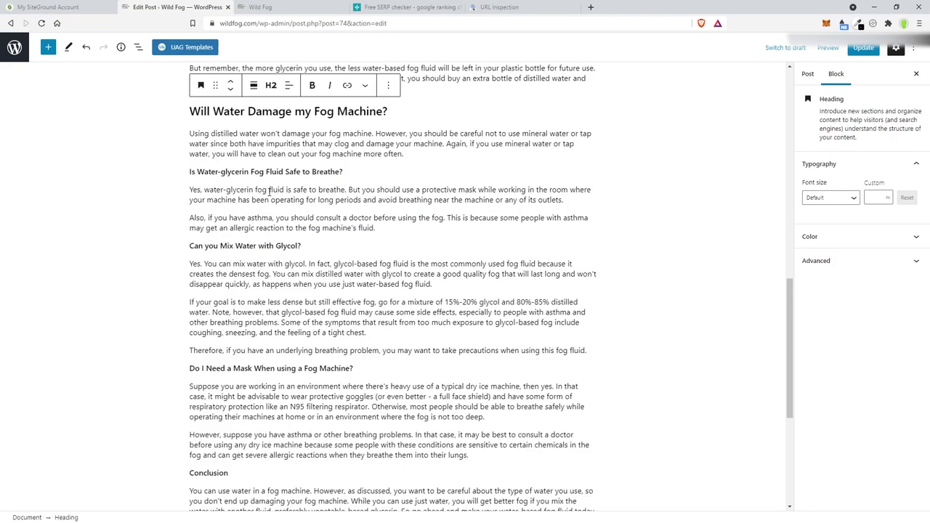
triple_click(262, 172)
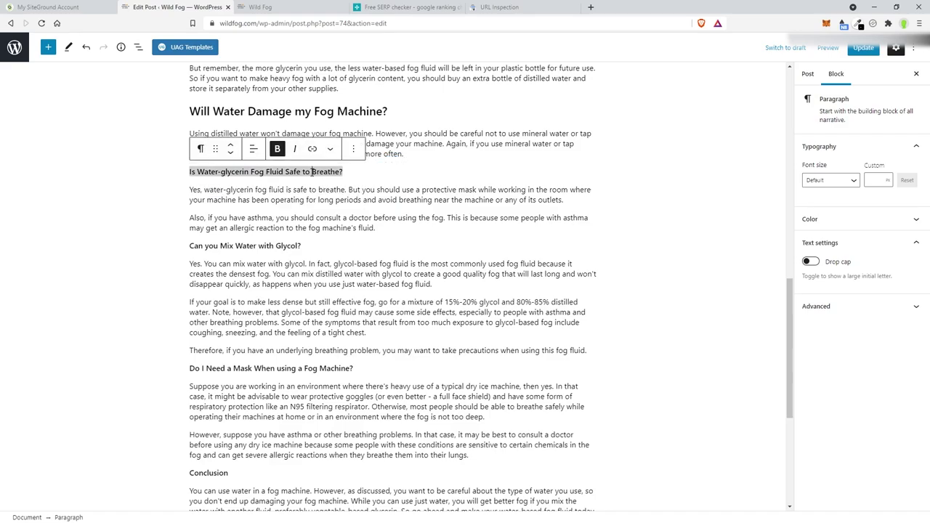
left_click(200, 149)
left_click(222, 197)
triple_click(266, 253)
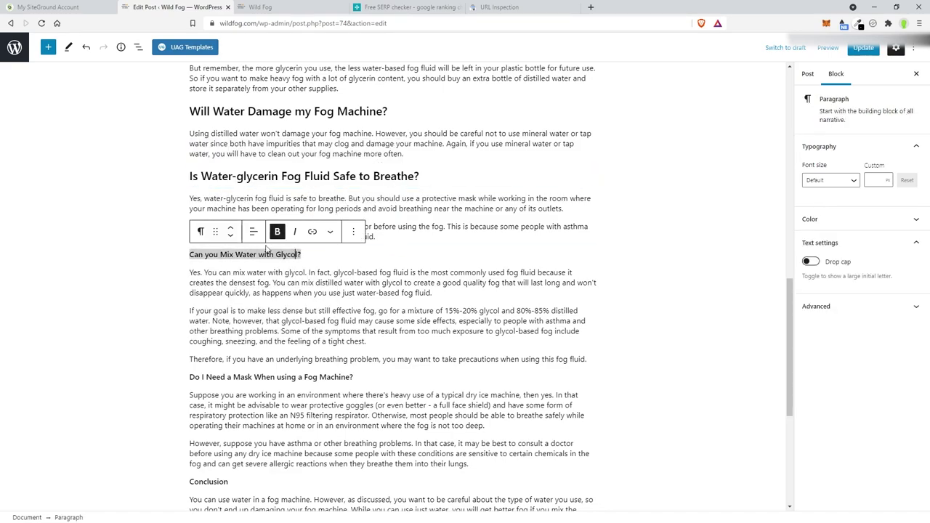
left_click(201, 231)
left_click(234, 279)
Step: Transform the bold lines "Do I Need a Mask When using a Fog Machine?" and "Conclusion" into headings
scroll(377, 248, "down", 3)
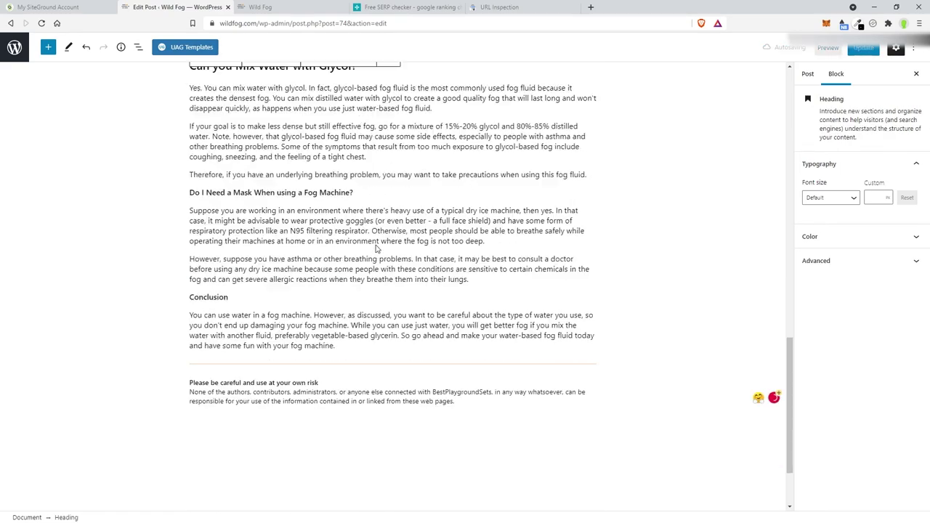
triple_click(269, 192)
left_click(200, 169)
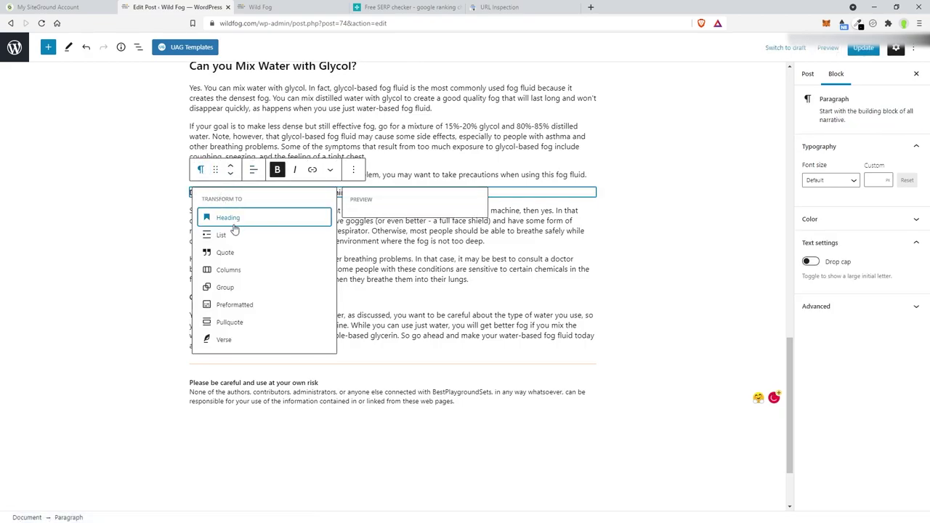
left_click(234, 224)
triple_click(205, 304)
left_click(201, 284)
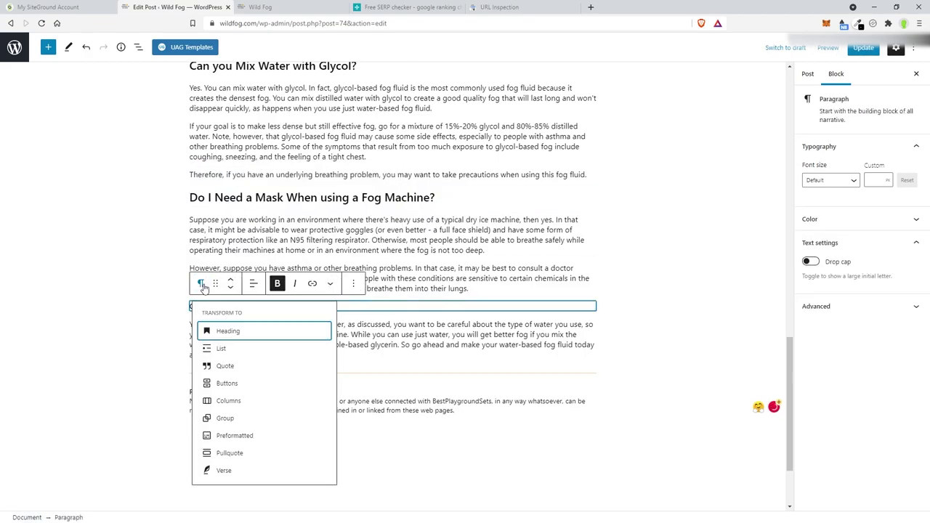
left_click(228, 331)
Step: Show the post-level settings and update the post with the new content
scroll(517, 222, "up", 10)
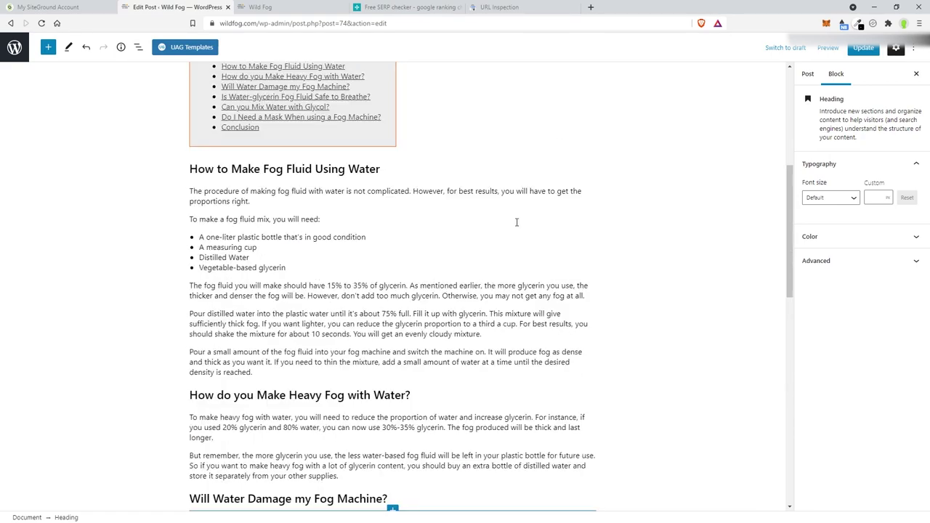
scroll(517, 223, "up", 5)
left_click(806, 73)
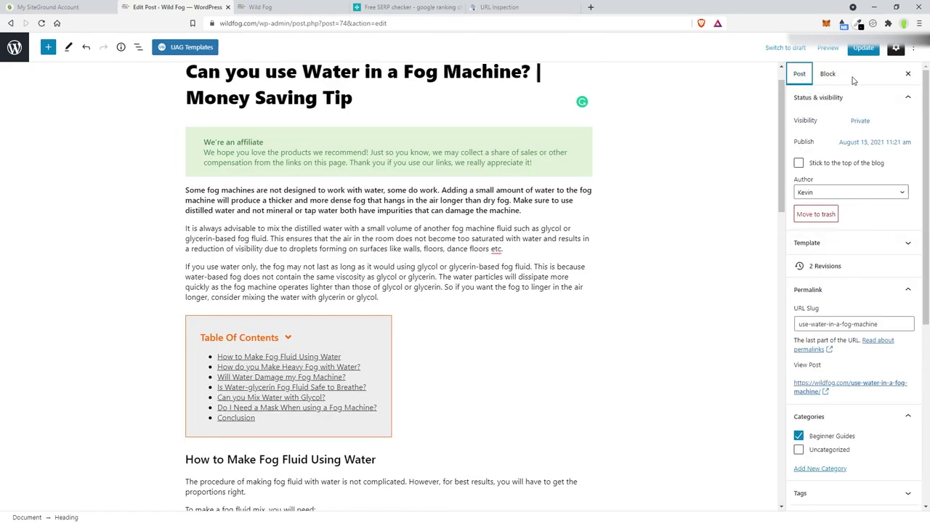
left_click(863, 47)
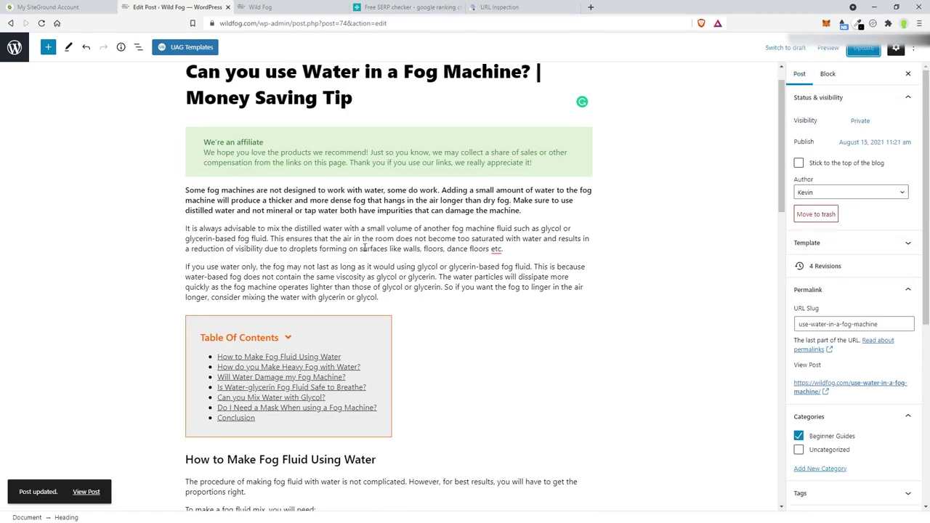
Step: Add a comma after "dance floors" in the intro and start a new paragraph at "The water particles will dissipate"
left_click(497, 248)
left_click(491, 263)
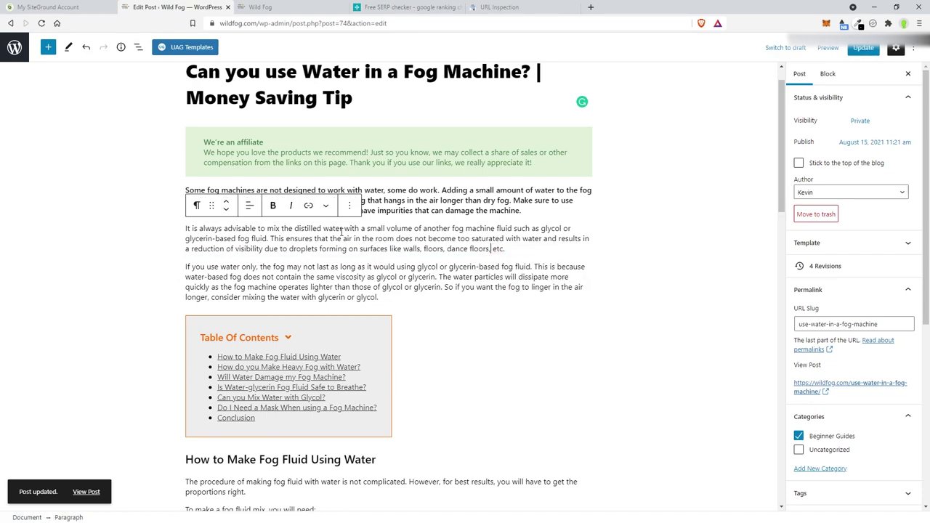
triple_click(463, 206)
scroll(463, 206, "down", 2)
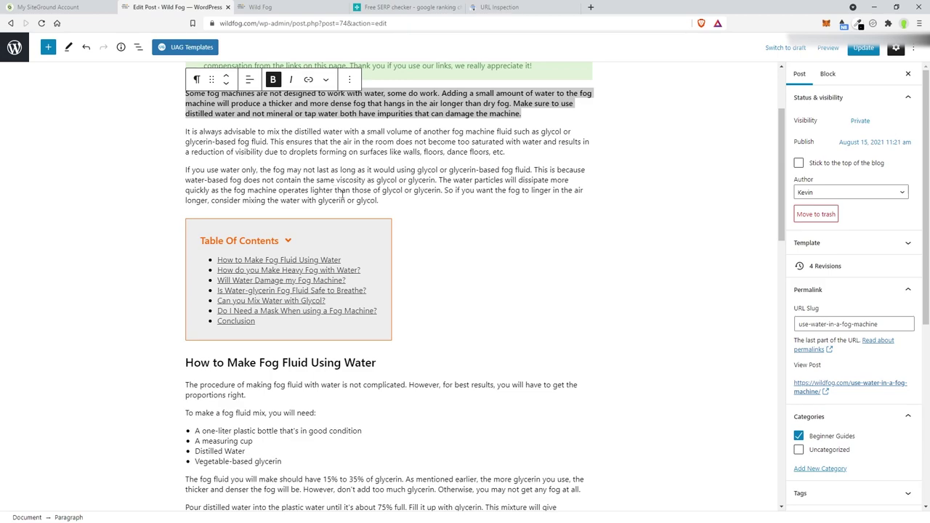
left_click(439, 180)
key("Return")
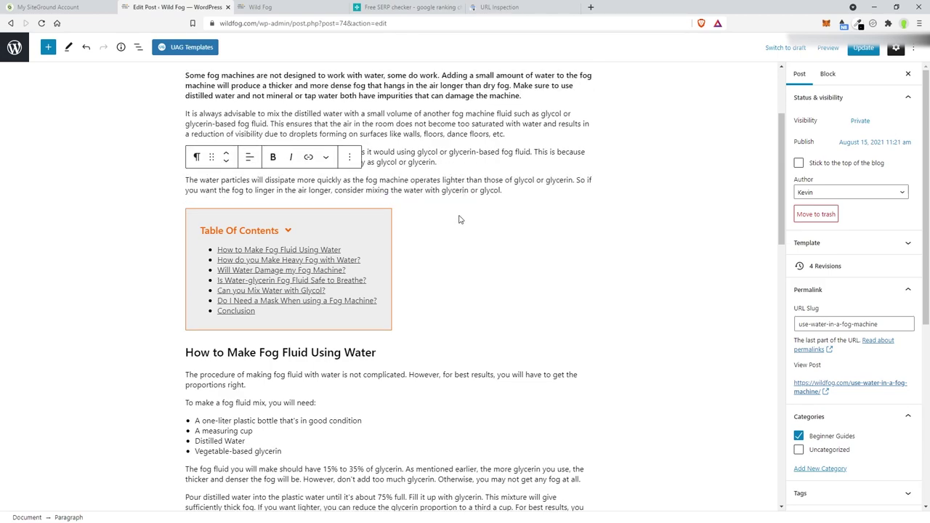
scroll(508, 229, "down", 3)
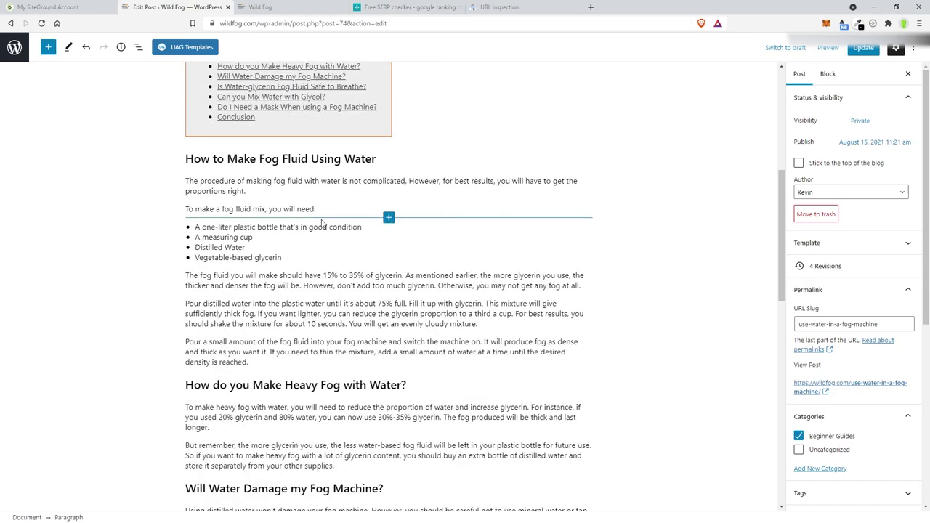
Step: Make the line "To make a fog fluid mix, you will need:" bold
triple_click(308, 209)
left_click(273, 186)
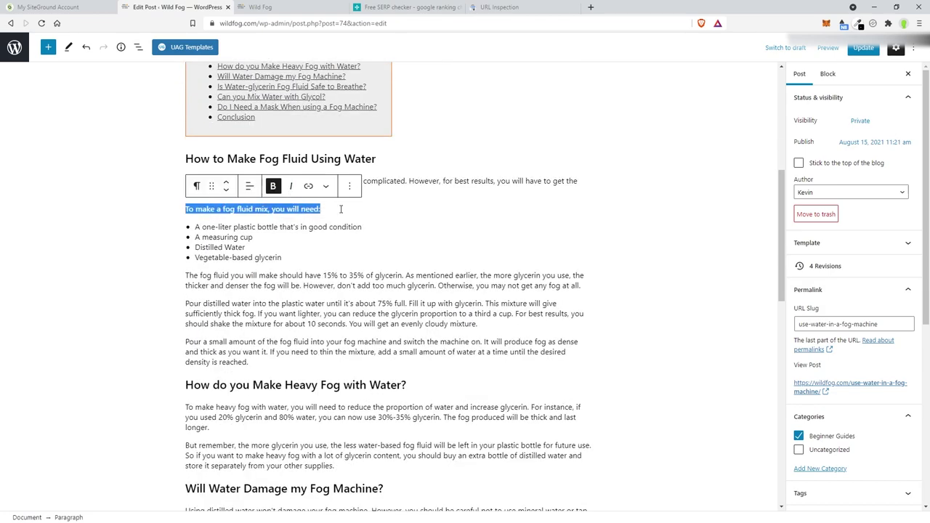
left_click(469, 212)
Step: Under "How to Make Fog Fluid Using Water", start new paragraphs at "However, don't add", "For best results, you should shake" and "If you need to thin"
scroll(465, 211, "down", 1)
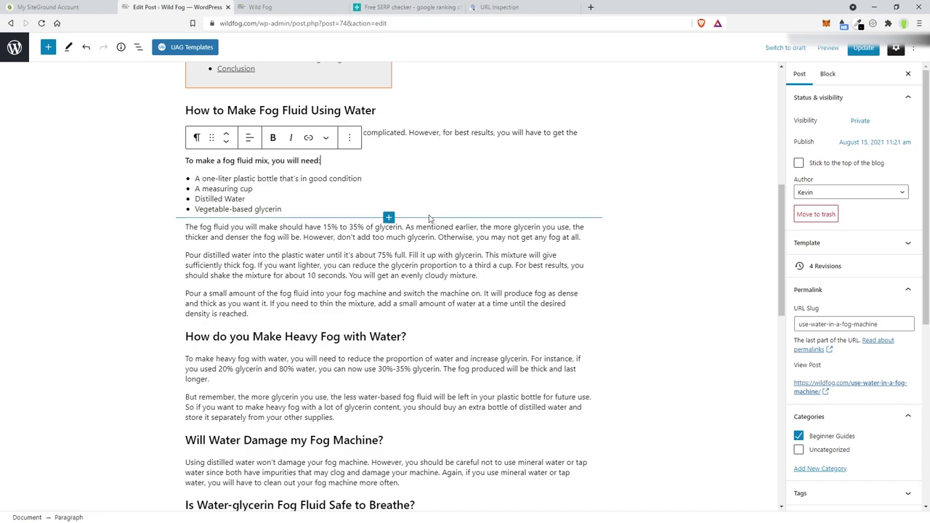
scroll(465, 211, "down", 1)
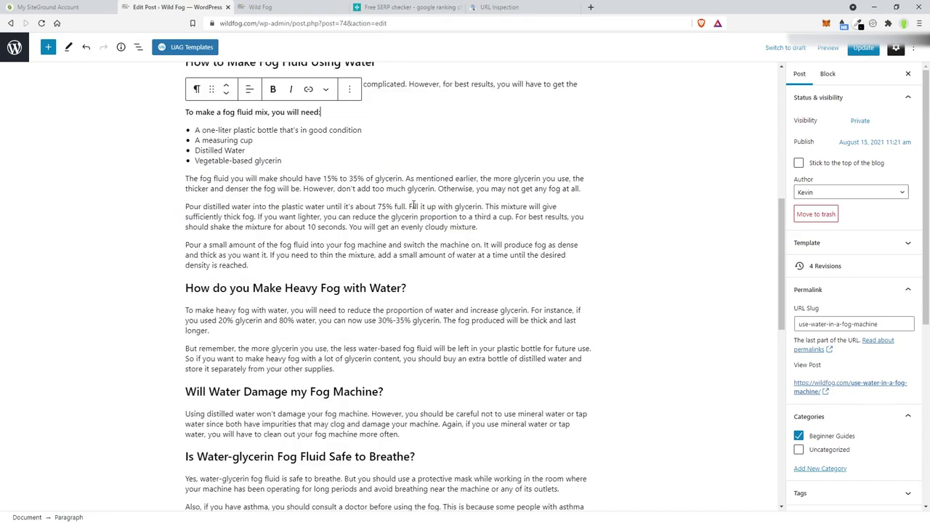
left_click(309, 188)
scroll(340, 186, "down", 2)
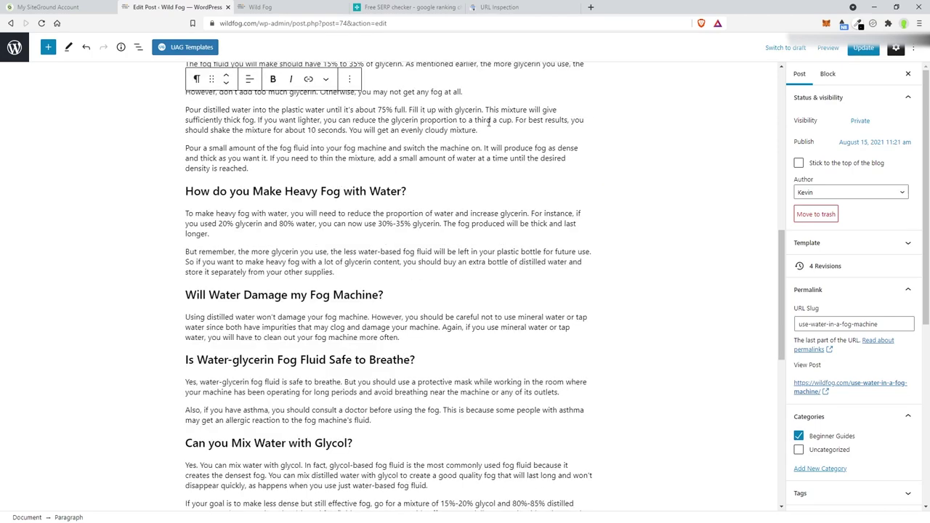
left_click(515, 120)
key("Return")
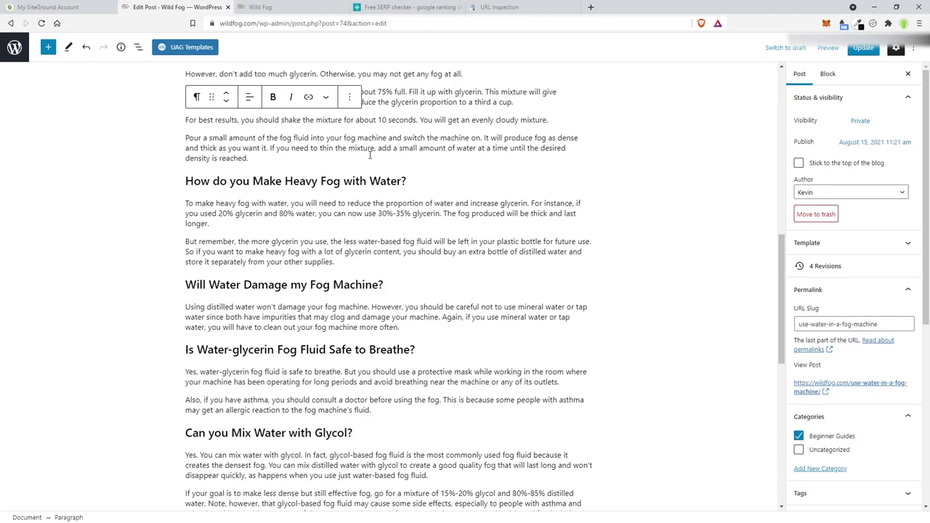
left_click(270, 148)
key("Return")
Step: Start new paragraphs at "The fog produced will be thick" in the heavy fog section and "Again, if you use mineral water" in the water damage section
scroll(373, 183, "down", 1)
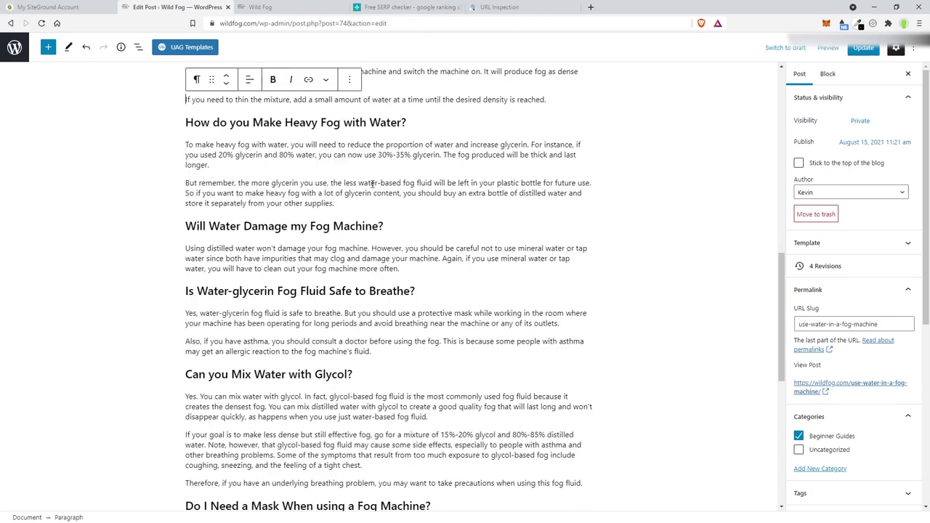
left_click(444, 154)
key("Return")
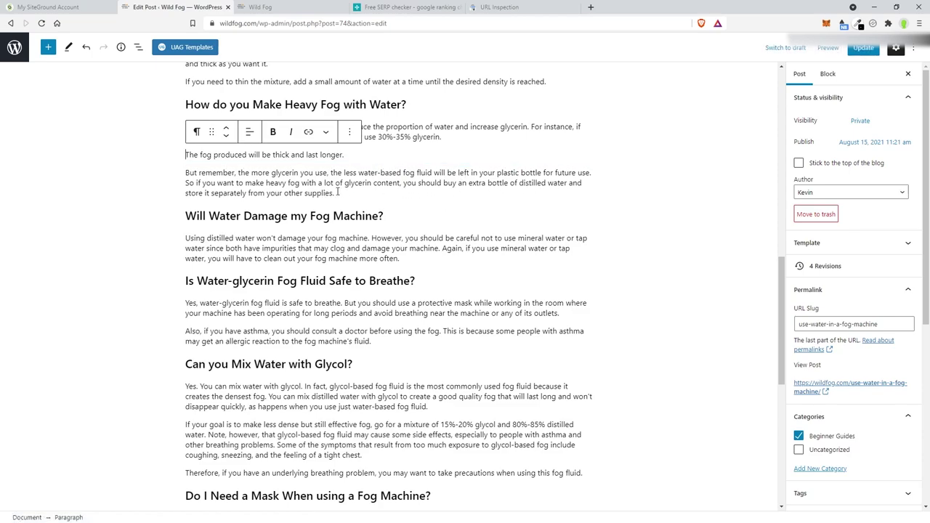
scroll(337, 191, "down", 2)
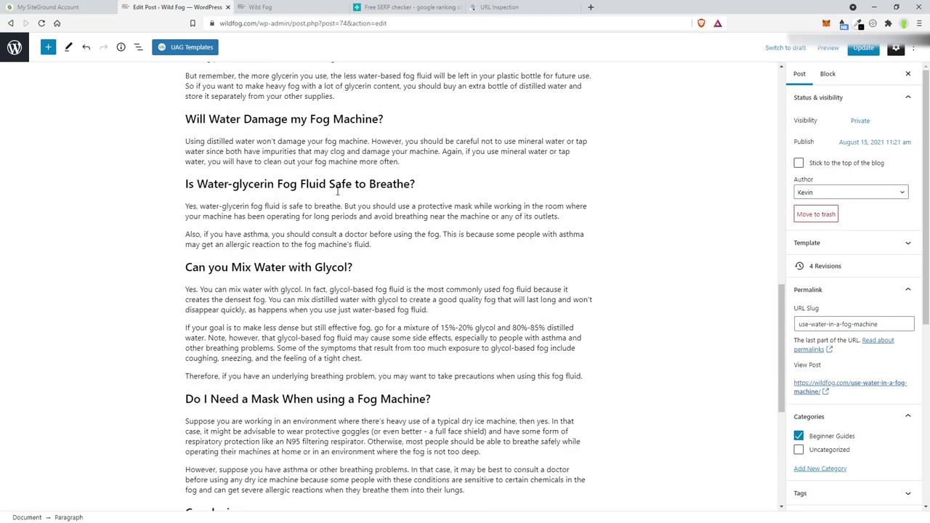
left_click(442, 152)
key("Return")
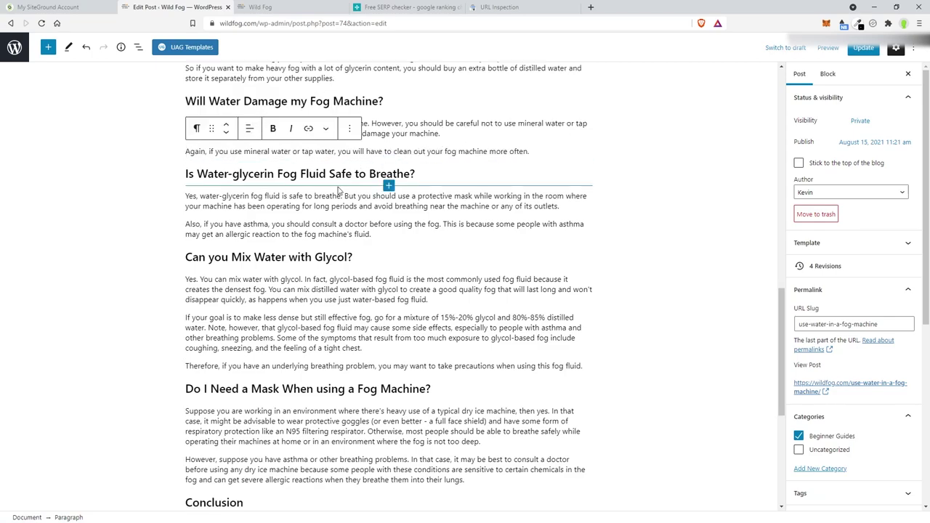
Step: In the glycol section, start new paragraphs at "You can mix distilled water with glycol" and "Some of the symptoms"
scroll(422, 169, "down", 1)
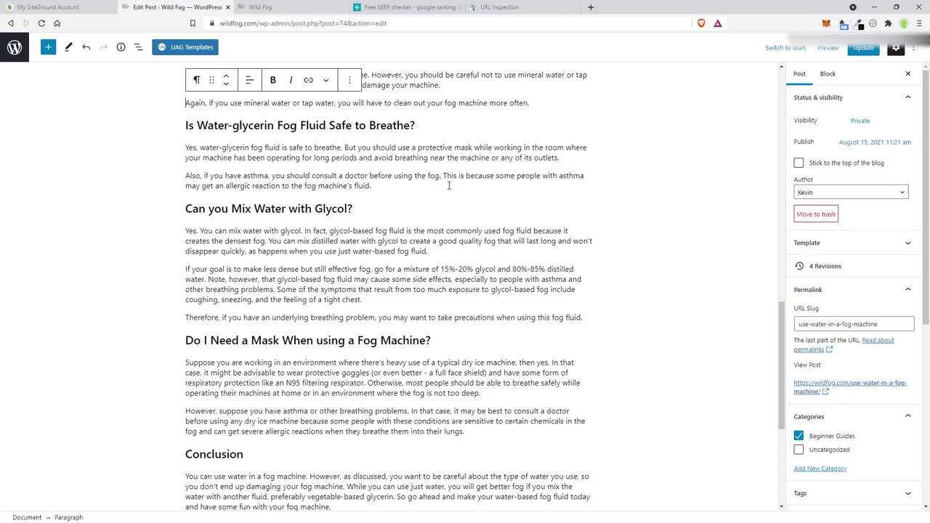
scroll(400, 174, "down", 2)
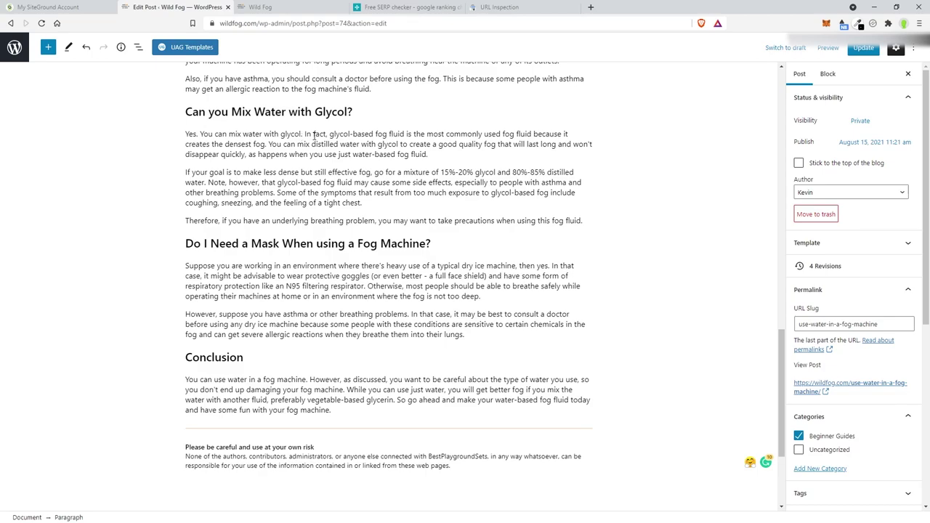
left_click(271, 143)
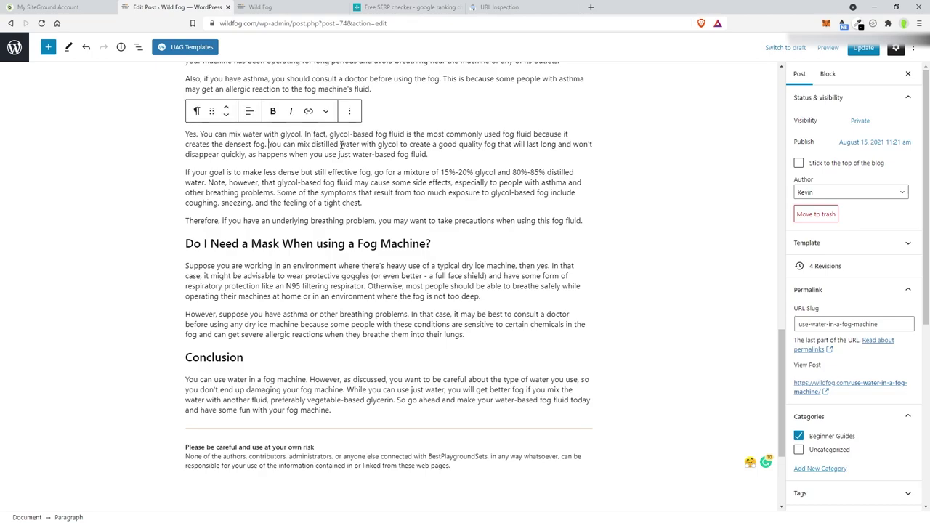
key("Return")
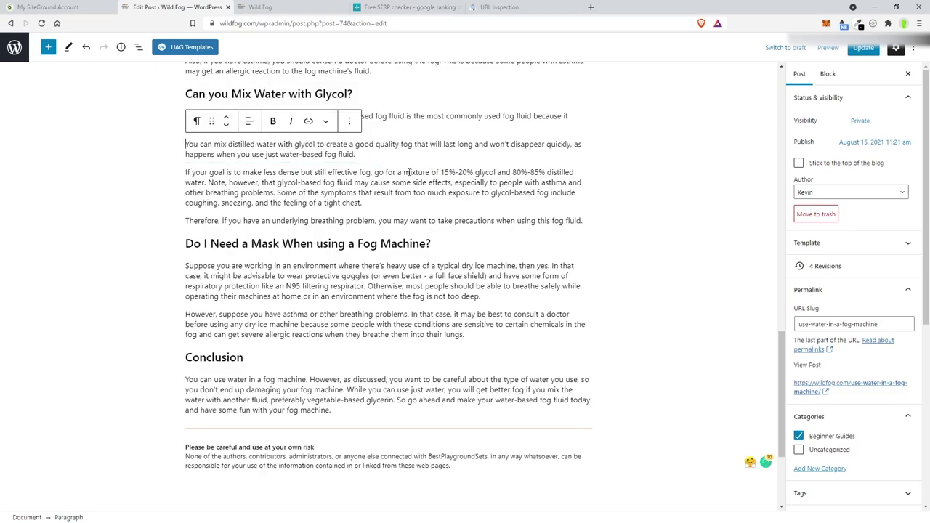
scroll(436, 160, "down", 1)
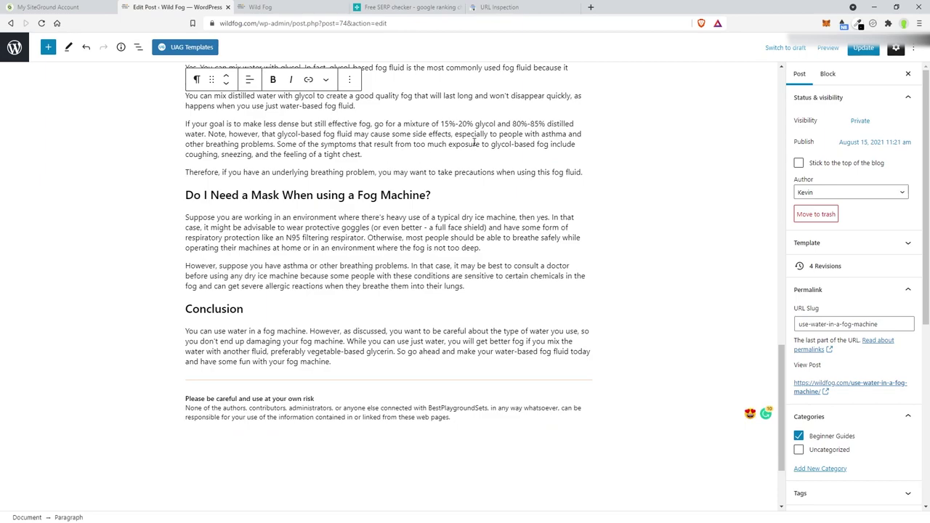
left_click(276, 145)
key("Return")
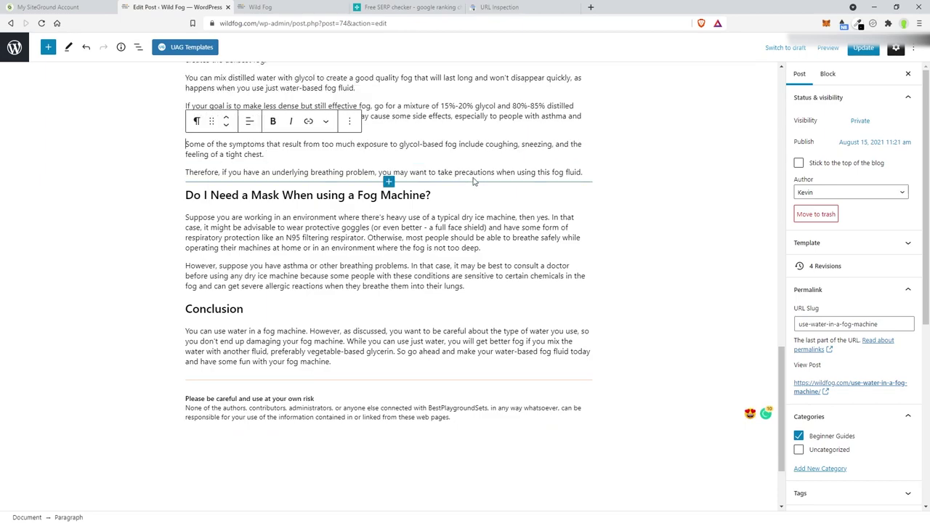
Step: Start new paragraphs at "Otherwise, most people" in the mask section and "While you can use just water" in the conclusion
scroll(473, 181, "down", 1)
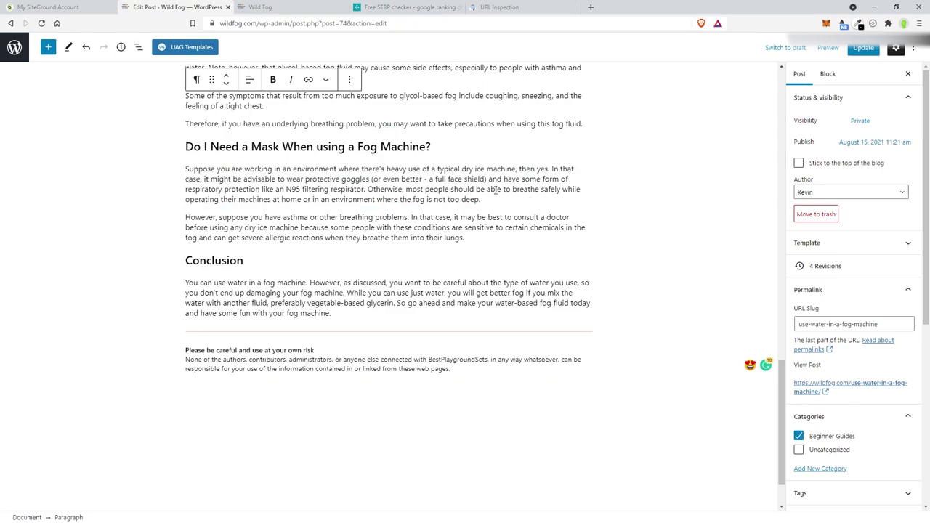
left_click(368, 189)
key("Return")
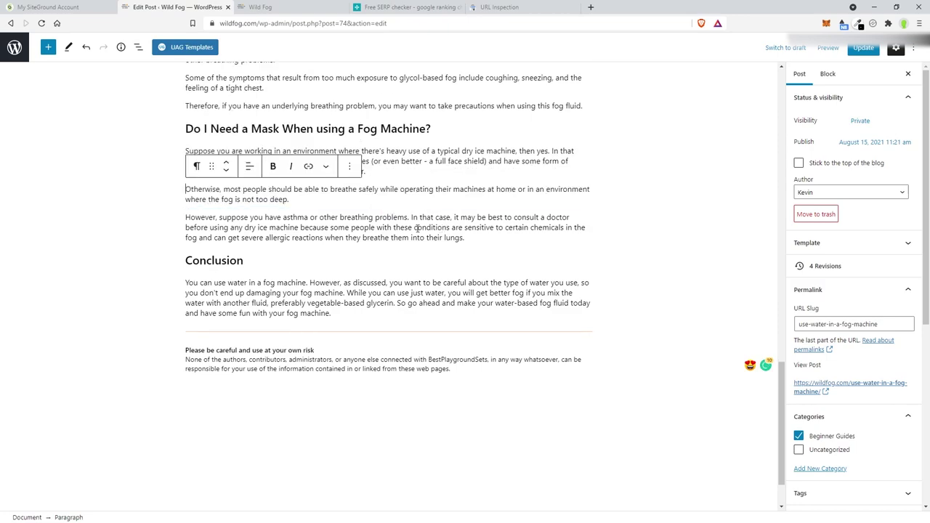
scroll(417, 228, "down", 1)
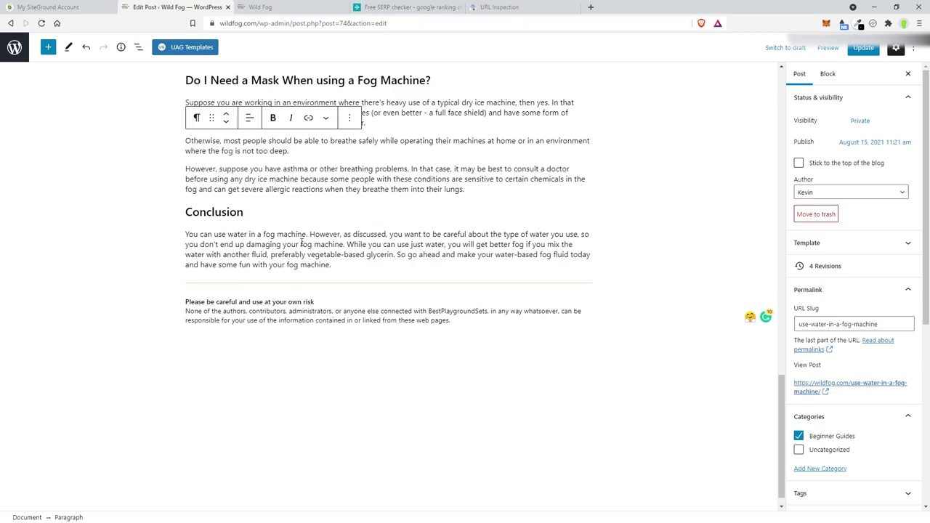
left_click(349, 245)
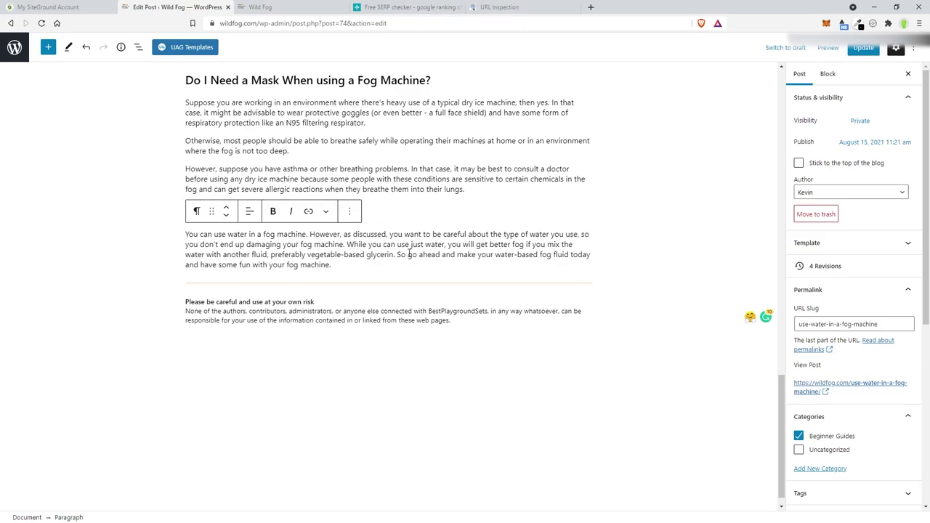
key("Return")
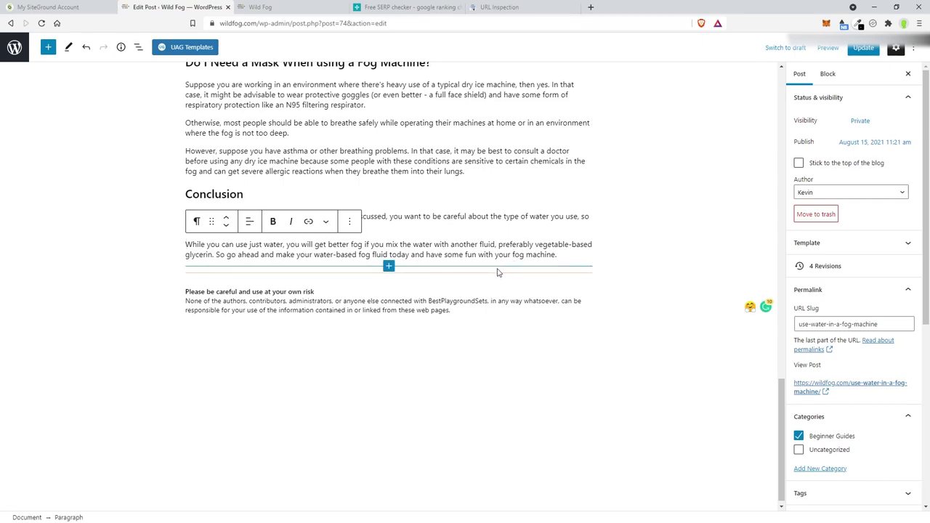
Step: Update the post with the new paragraph breaks and look over the article from the title to the conclusion
left_click(863, 48)
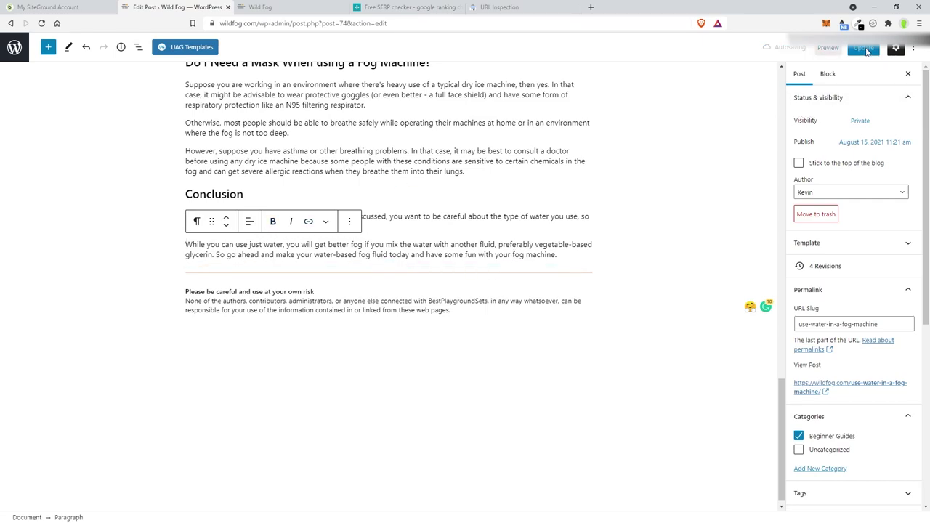
scroll(528, 266, "up", 15)
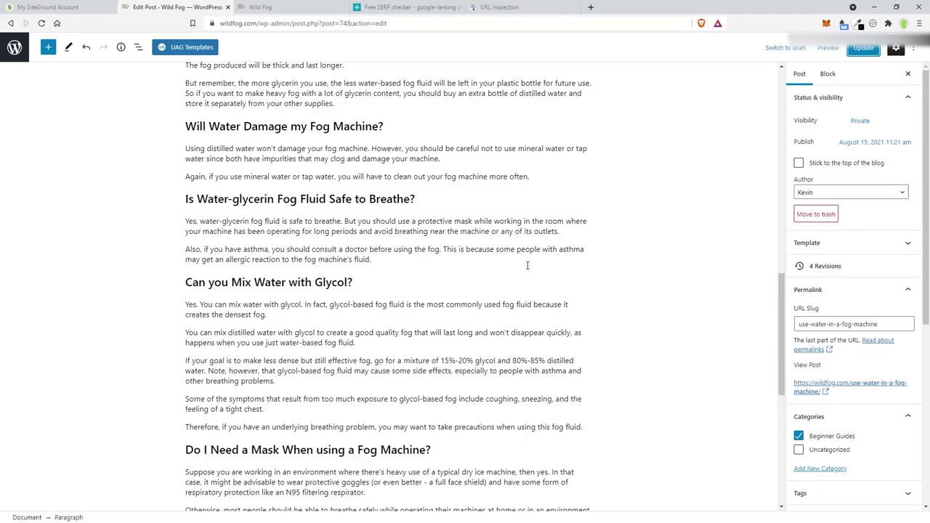
scroll(527, 265, "up", 5)
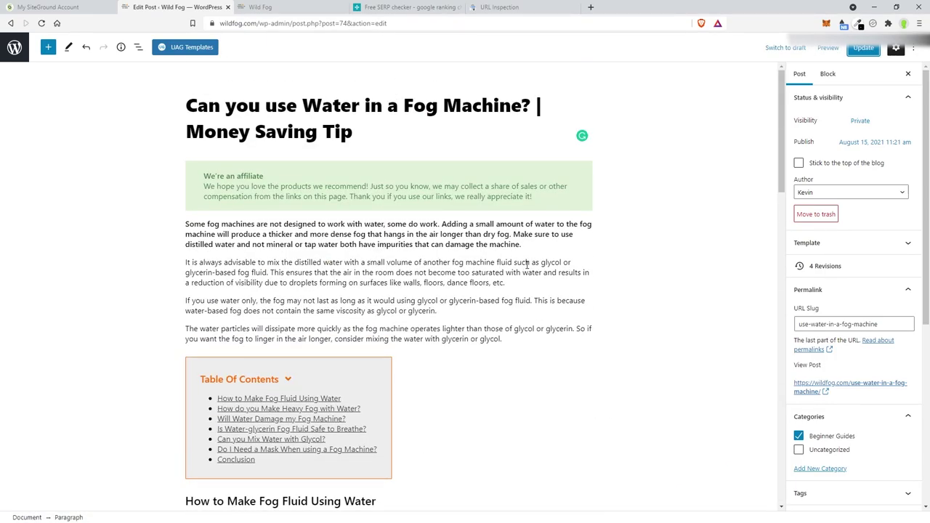
scroll(527, 265, "down", 20)
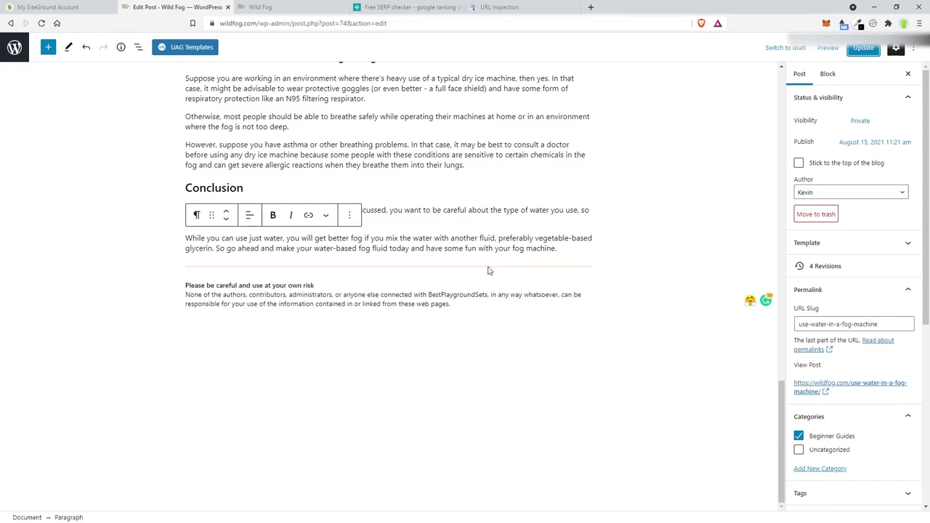
Step: Start a new paragraph at "So go ahead" in the conclusion and append "Did you know there is a difference between haze and fog machines?"
left_click(216, 248)
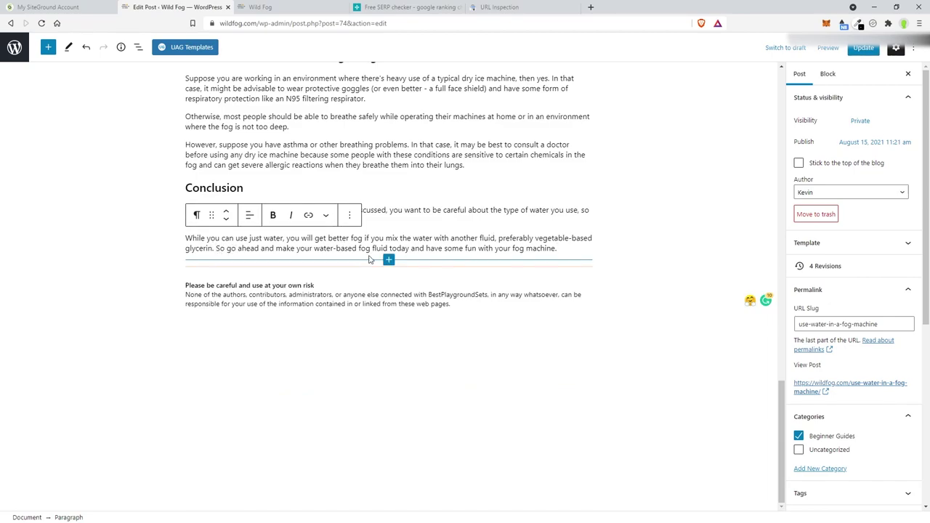
key("Return")
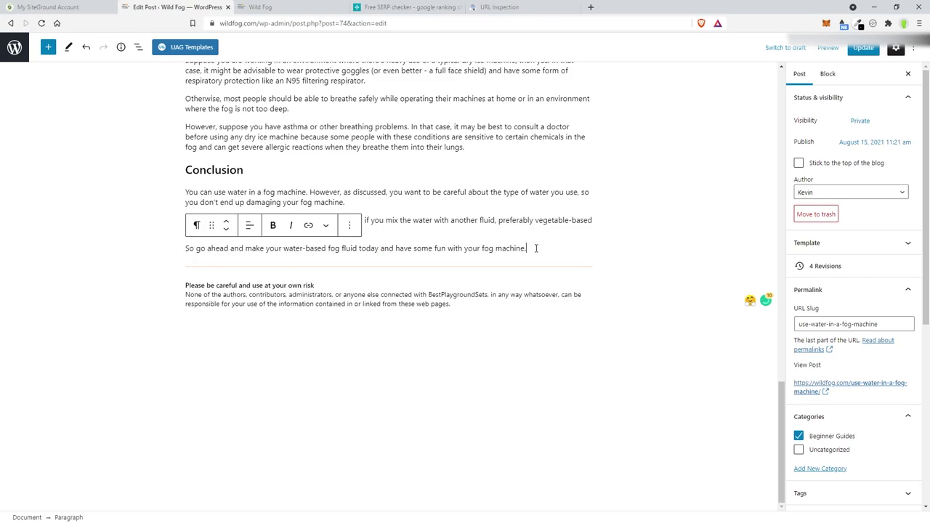
type("Did you know")
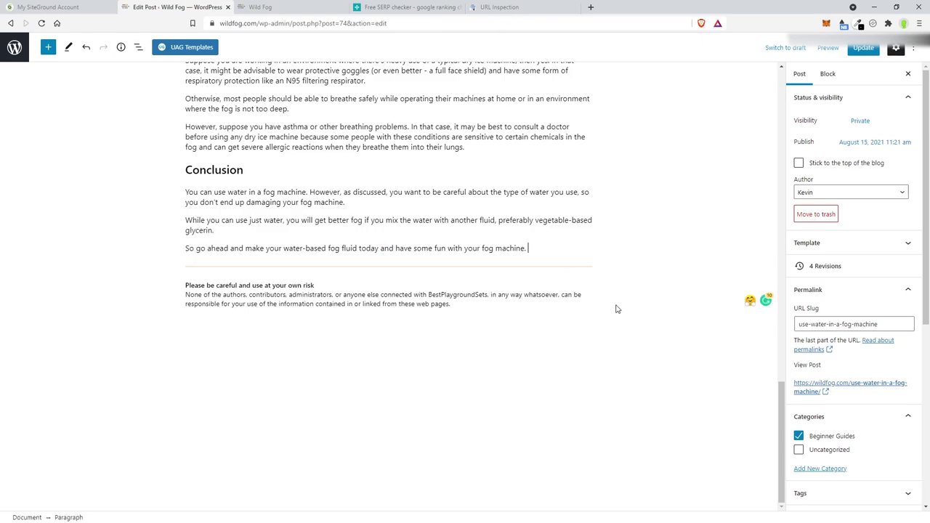
type(" there is a difference between haze and fog machines?")
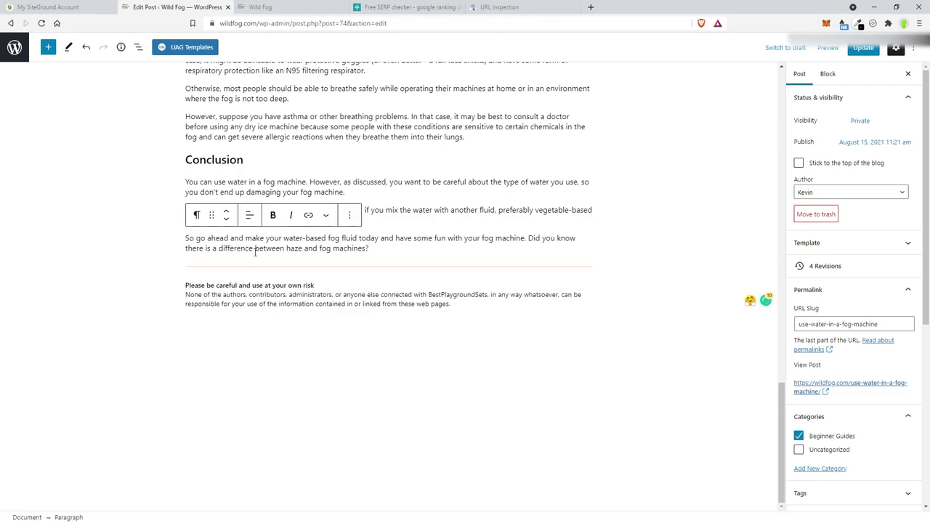
Step: Link the words "difference between haze and fog machines" to the "Haze Machine vs Fog Machine" post
left_click_drag(218, 247, 360, 251)
left_click(308, 215)
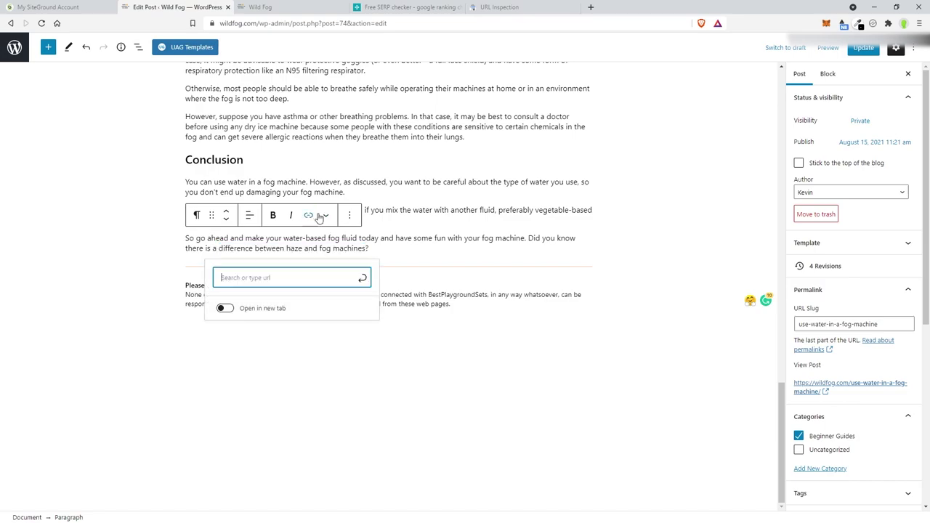
type("haze")
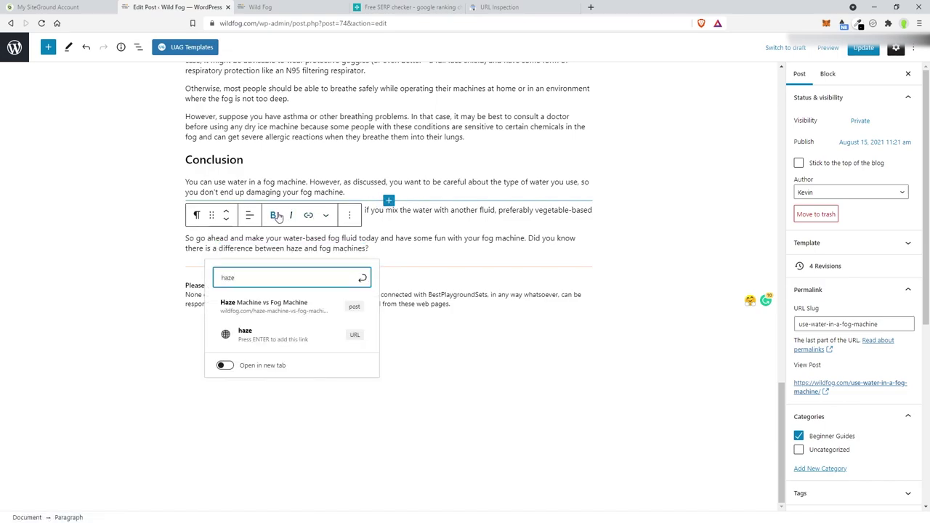
left_click(266, 305)
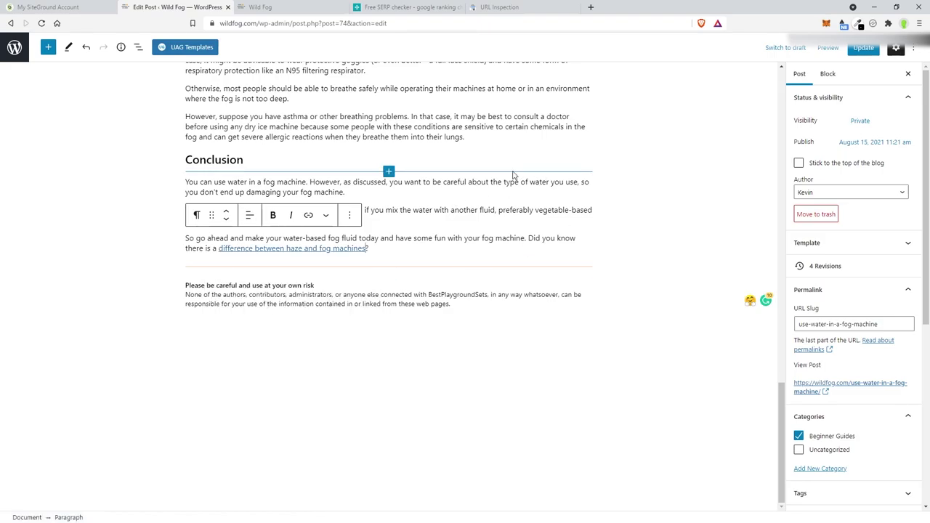
Step: Update the post with the internal link and check the article's text from the beginning
left_click(862, 48)
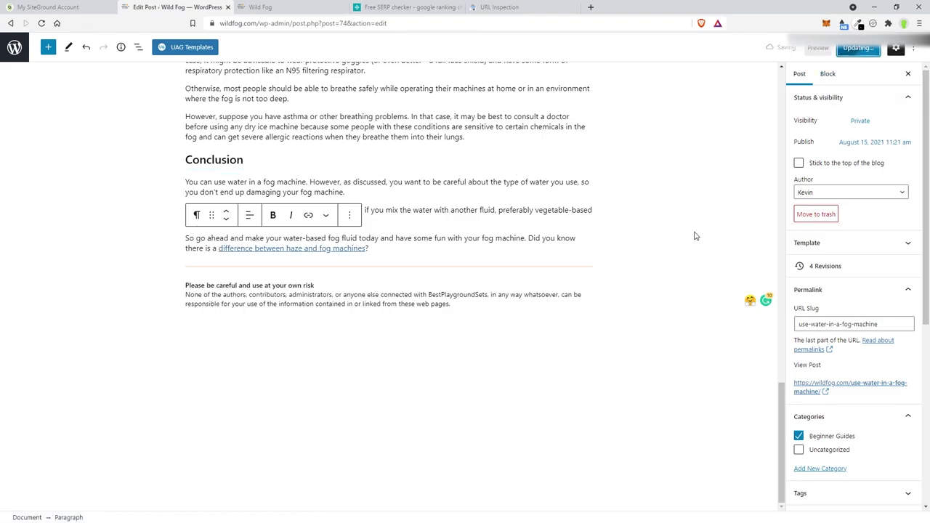
scroll(683, 240, "up", 20)
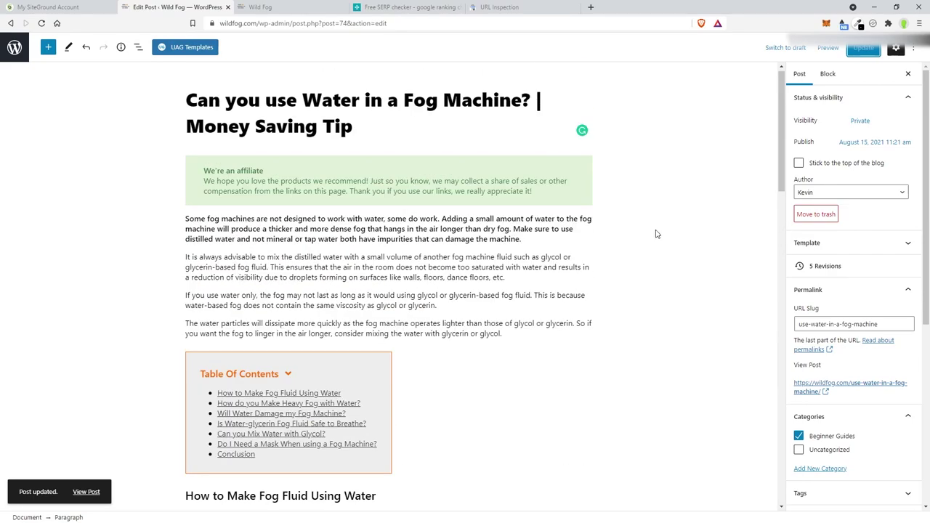
scroll(656, 234, "down", 5)
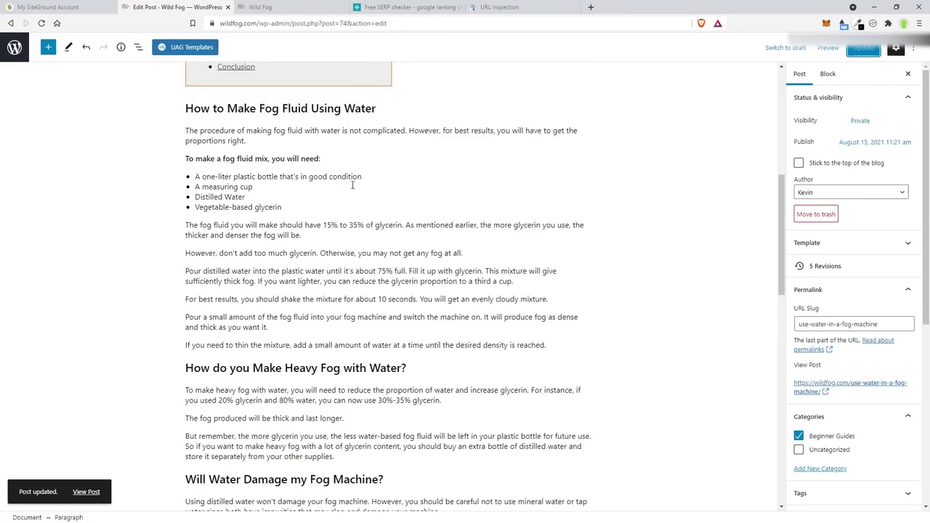
scroll(250, 154, "down", 1)
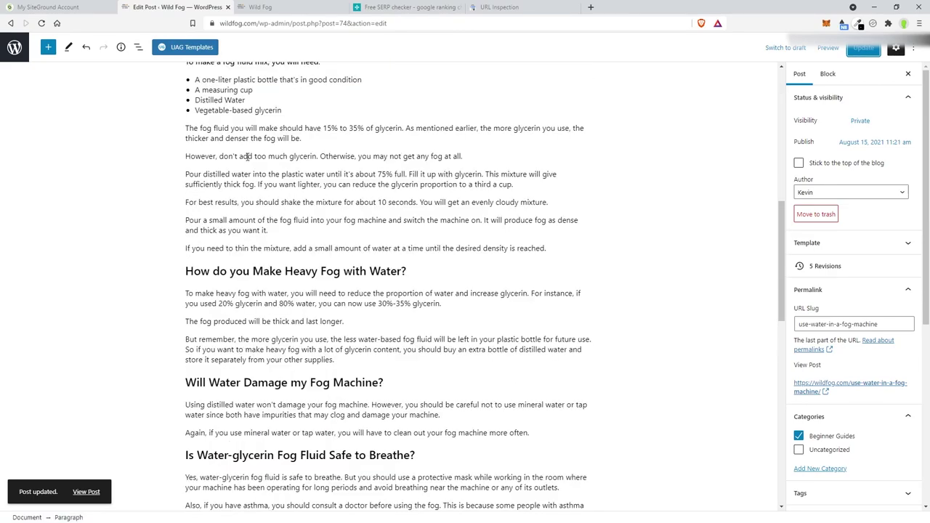
Step: Bold the paragraphs "For best results, you should shake the mixture..." and "The fog produced will be thick and last longer."
triple_click(253, 205)
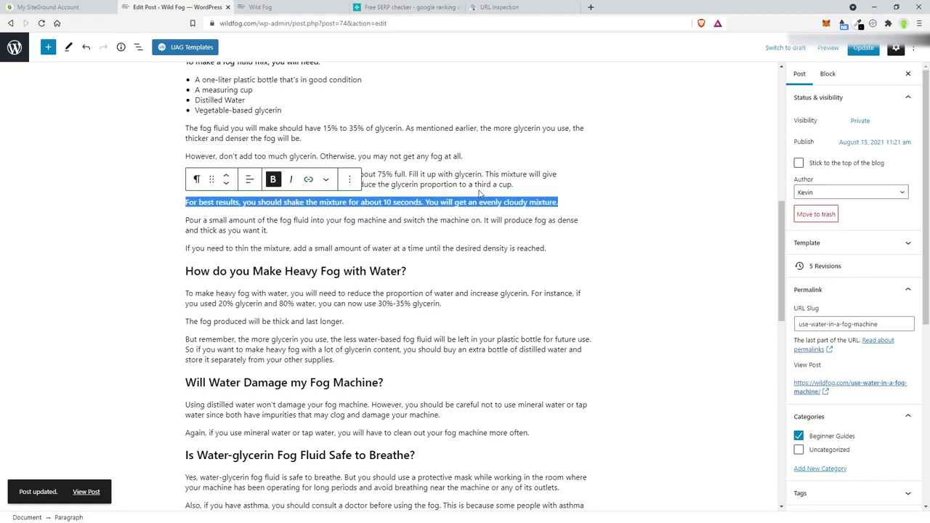
scroll(479, 193, "down", 1)
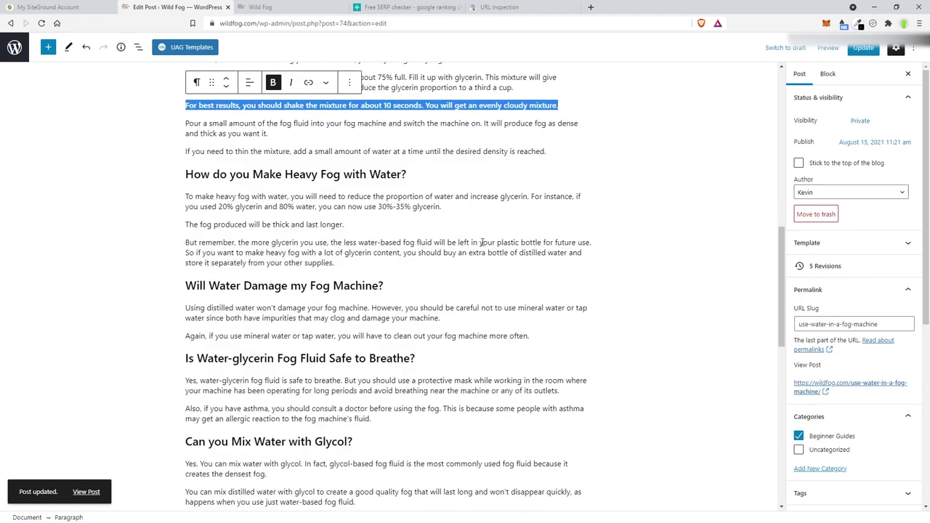
triple_click(256, 224)
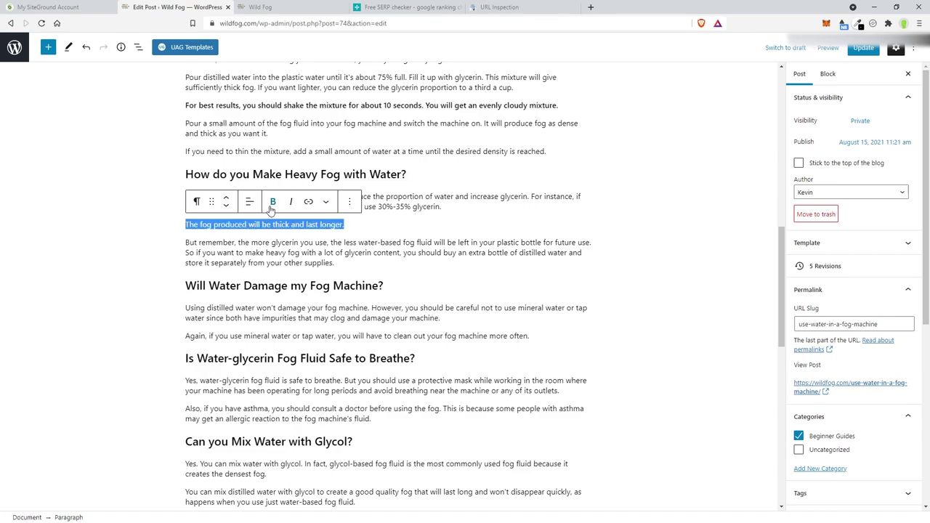
scroll(199, 157, "down", 1)
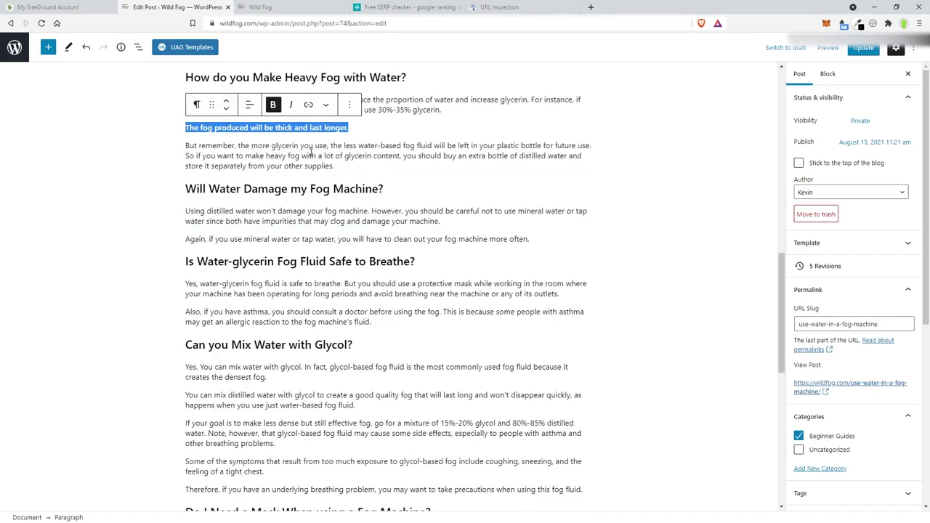
Step: Bold the opening paragraph under the heading "Is Water-glycerin Fog Fluid Safe to Breathe?"
scroll(309, 194, "down", 1)
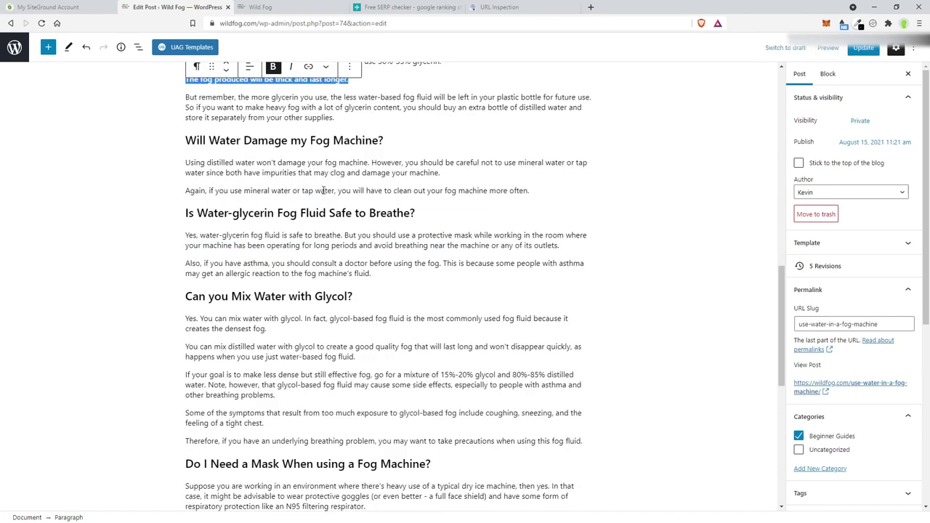
triple_click(324, 191)
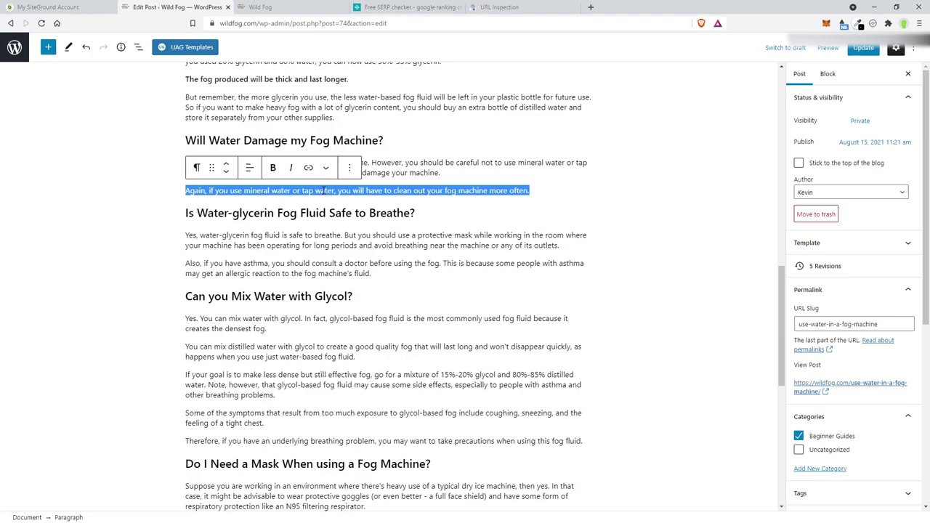
left_click(274, 169)
triple_click(363, 240)
left_click(273, 212)
Step: Bold the glycol exposure symptoms paragraph and the "However, suppose you have asthma" paragraph in the mask section
scroll(276, 218, "down", 3)
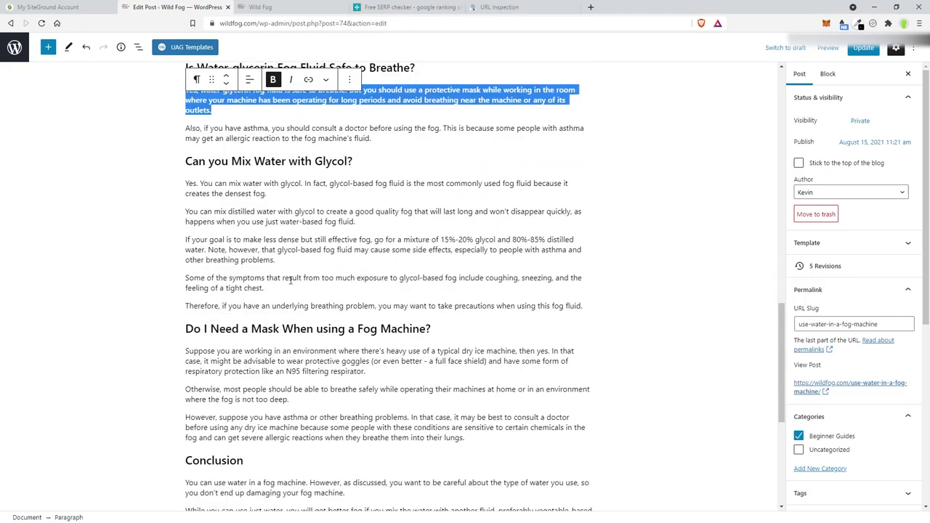
scroll(305, 276, "up", 1)
triple_click(320, 283)
left_click(278, 257)
scroll(378, 240, "down", 2)
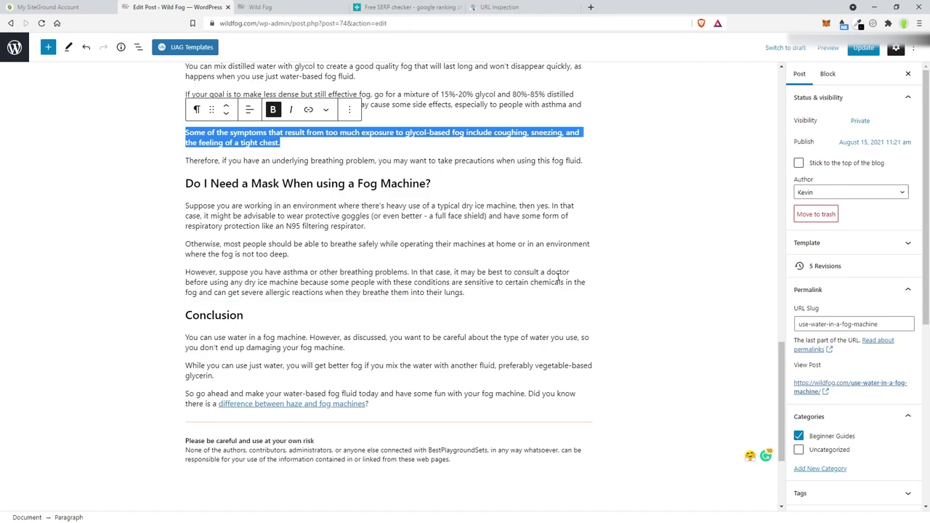
triple_click(338, 286)
left_click(272, 249)
scroll(478, 291, "down", 1)
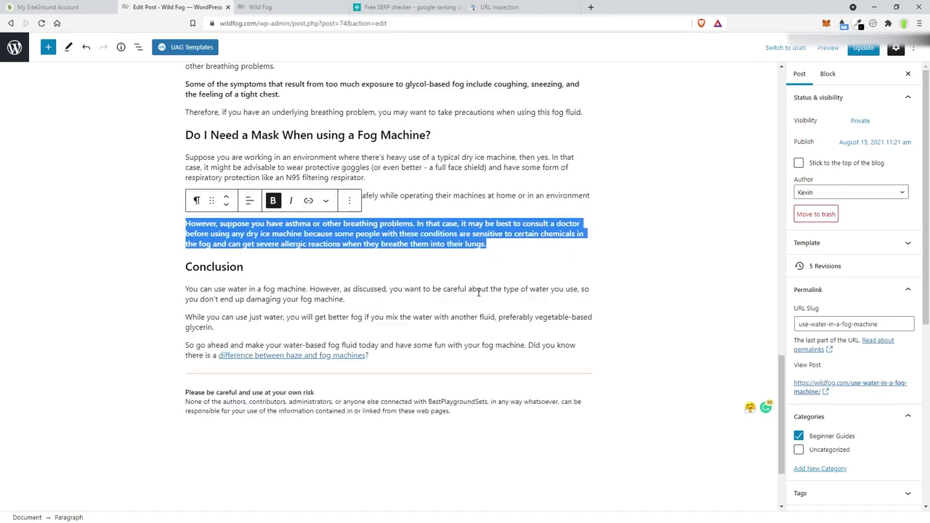
left_click(514, 303)
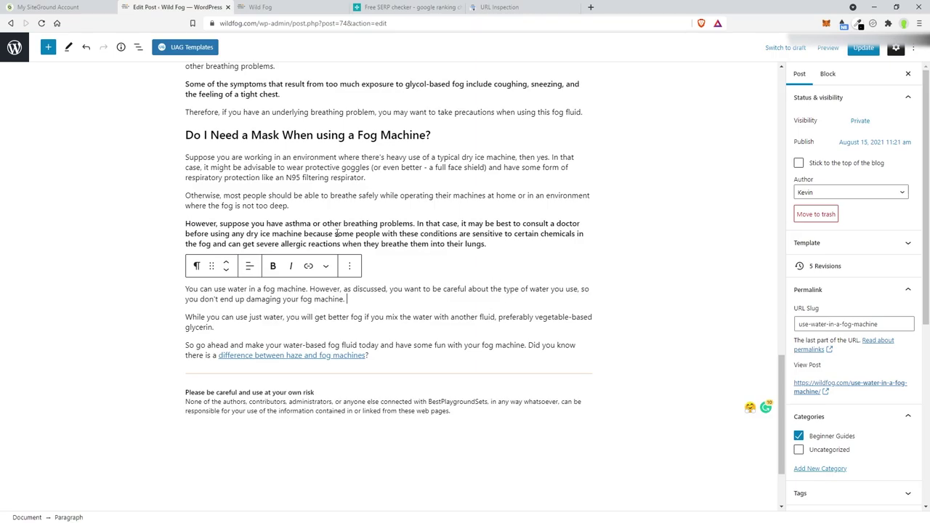
Step: Update the post with the bold formatting and open the live article in a new browser tab
left_click(859, 48)
scroll(636, 301, "up", 20)
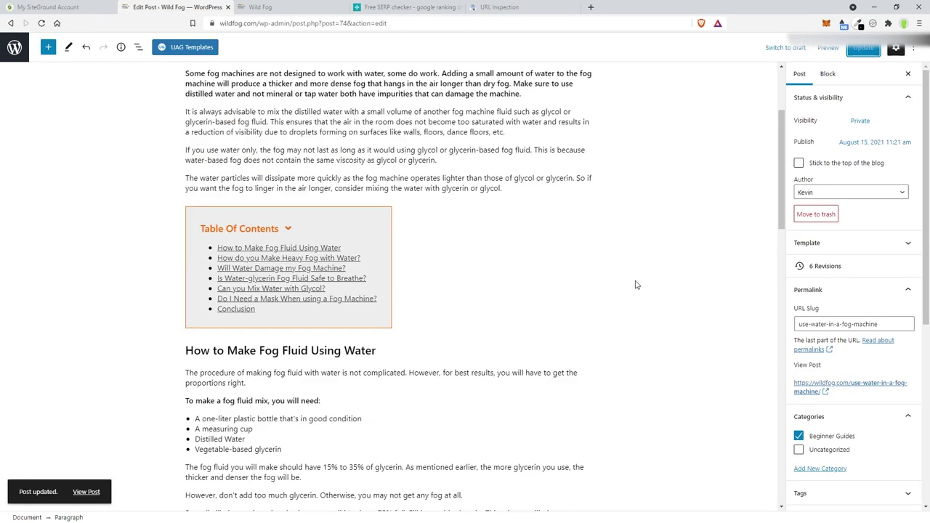
right_click(87, 492)
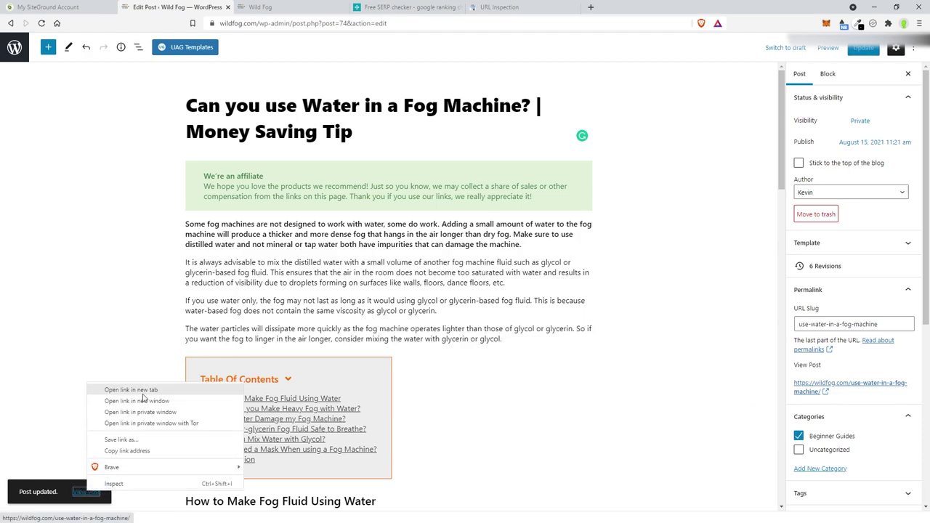
left_click(144, 391)
key("ctrl+Tab")
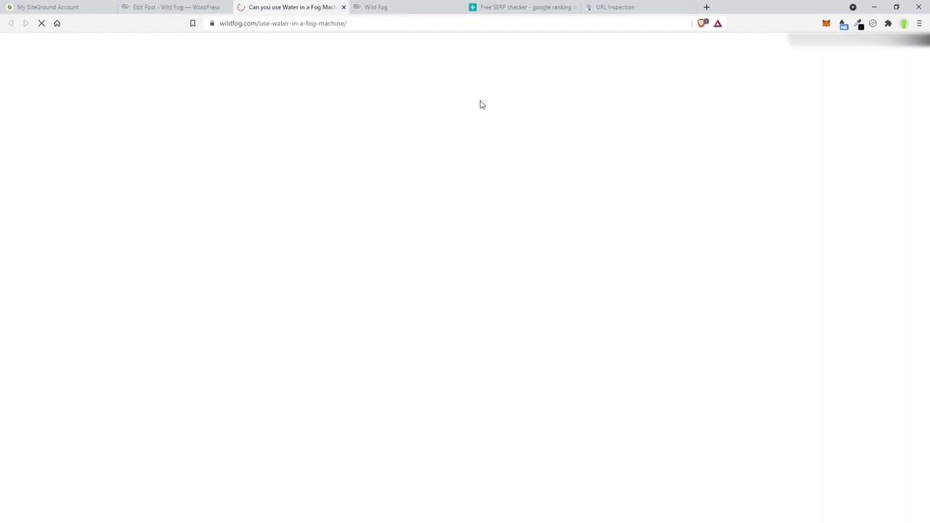
Step: Examine the live article from the featured image through the table of contents to the "How do you Make Heavy Fog with Water?" section
scroll(665, 153, "down", 3)
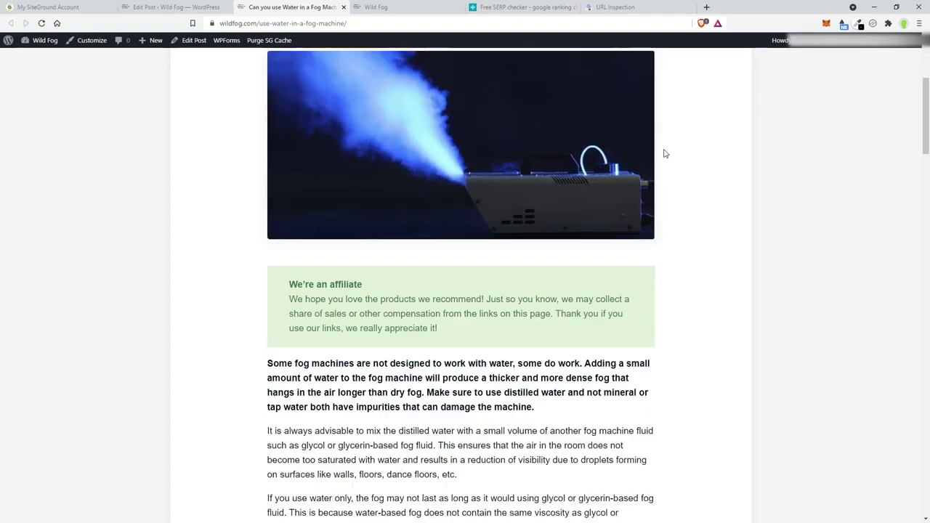
scroll(665, 153, "down", 3)
scroll(730, 159, "down", 3)
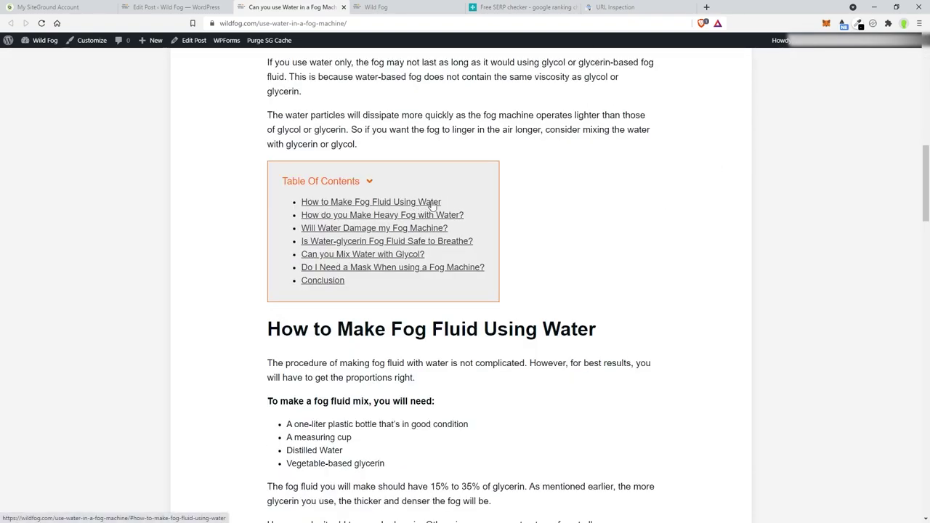
scroll(606, 261, "down", 3)
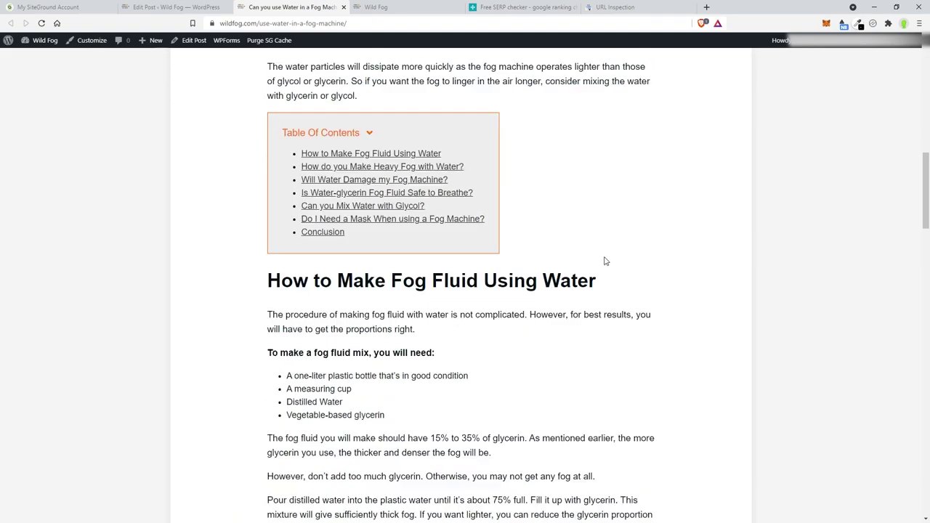
left_click_drag(294, 232, 339, 270)
left_click(338, 270)
scroll(495, 253, "down", 2)
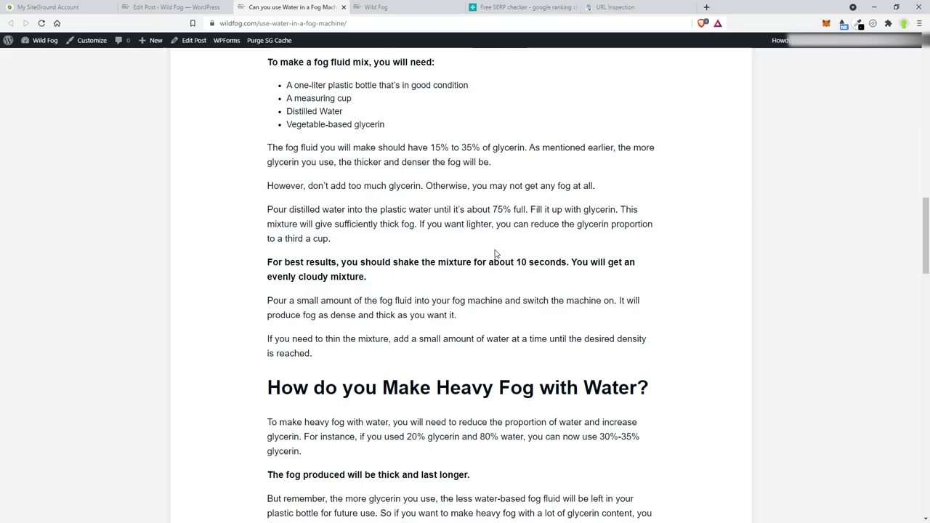
scroll(495, 253, "down", 2)
left_click_drag(381, 250, 482, 247)
left_click(482, 247)
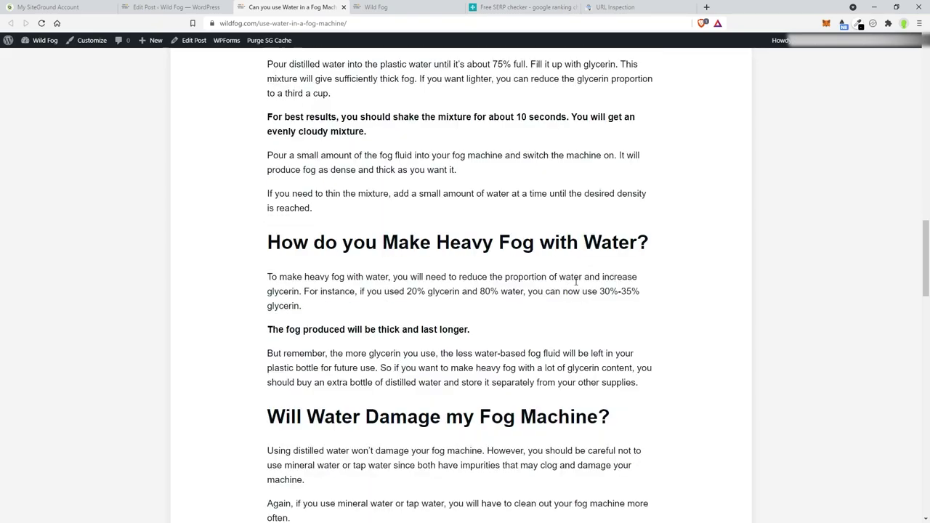
Step: Check the live article's remaining sections, the conclusion's internal link and the related posts, and return to its title
scroll(534, 261, "down", 4)
scroll(538, 258, "down", 2)
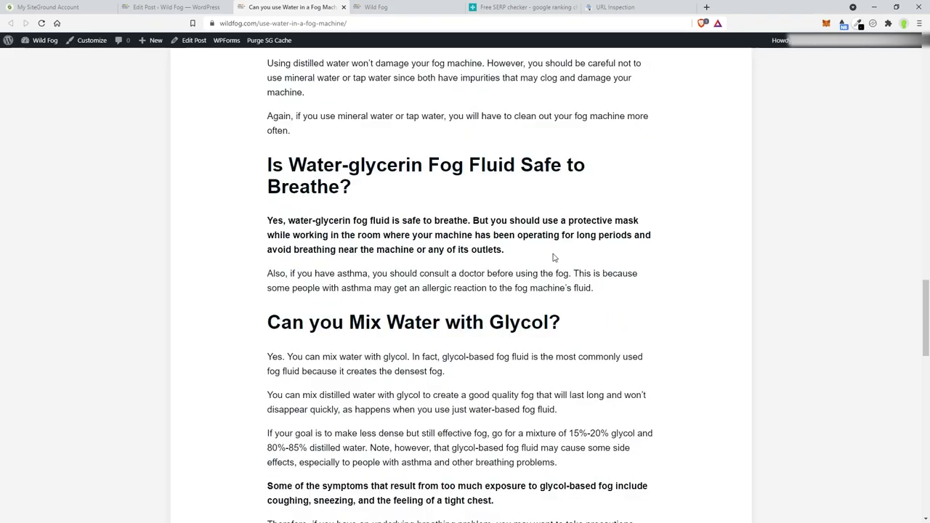
scroll(553, 254, "down", 2)
scroll(552, 256, "down", 2)
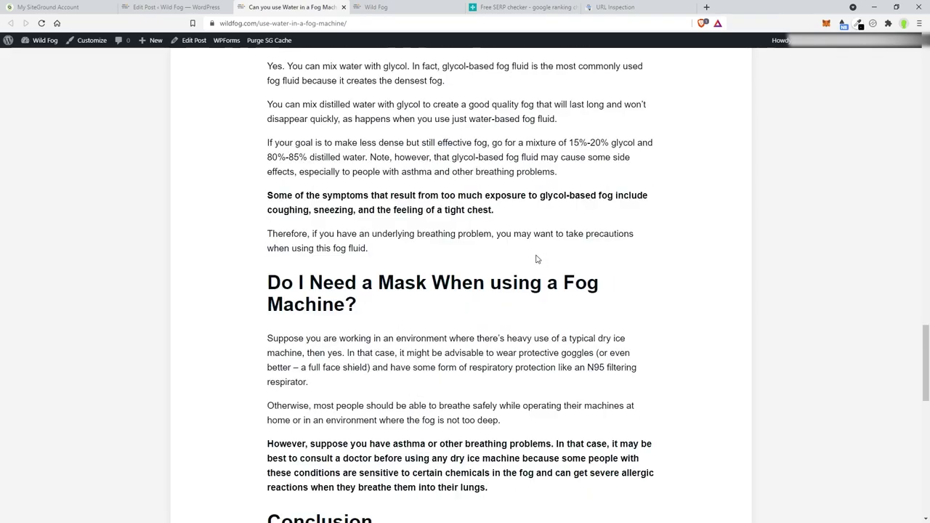
scroll(537, 258, "down", 3)
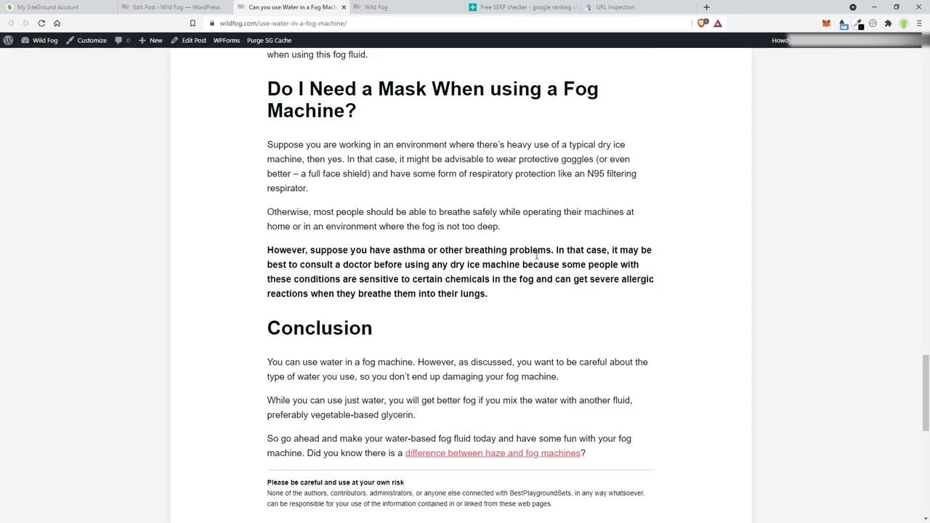
scroll(537, 255, "down", 2)
scroll(537, 256, "down", 5)
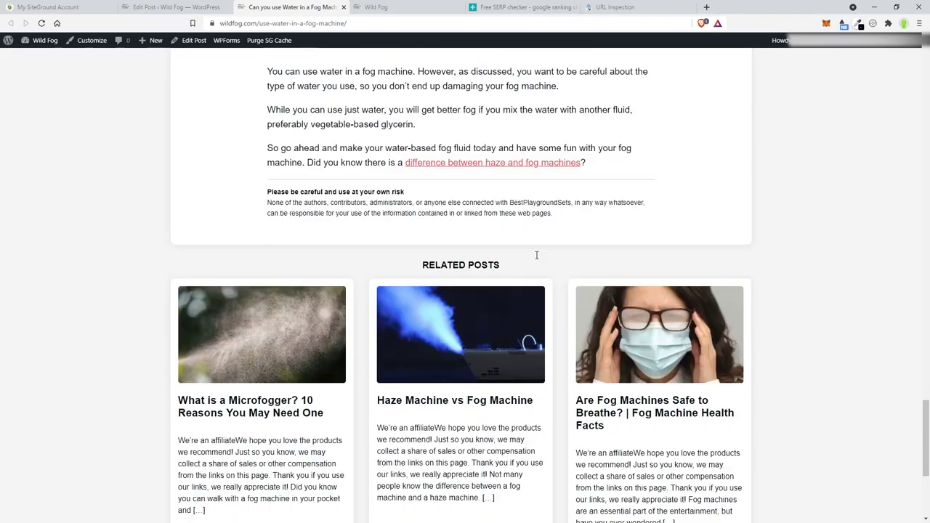
scroll(641, 345, "up", 2)
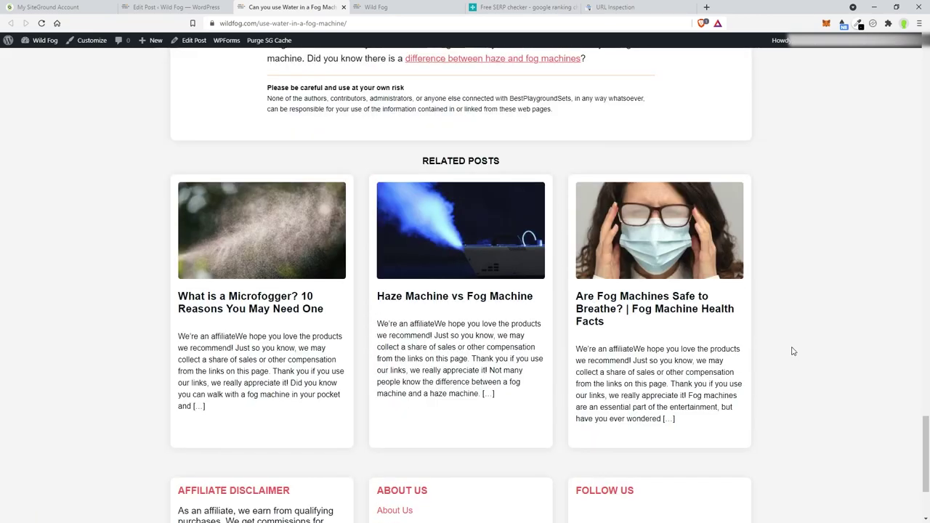
key("Home")
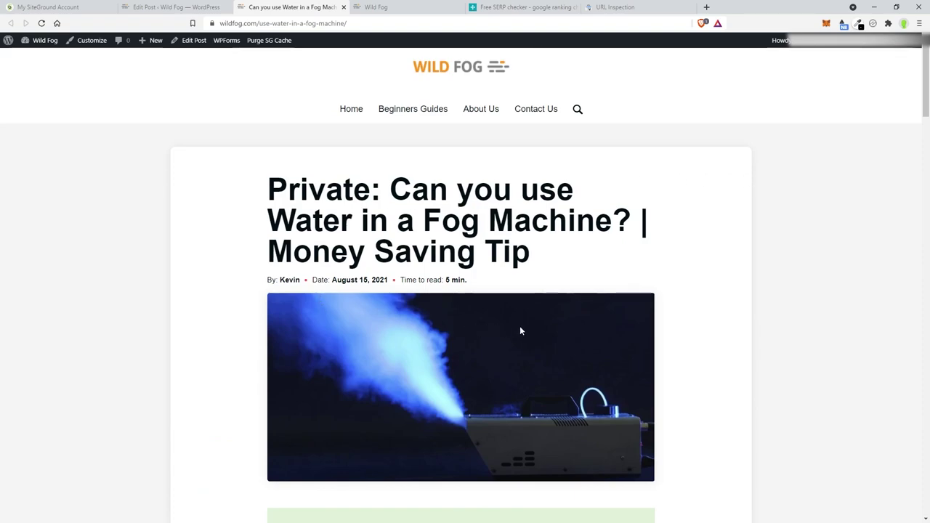
Step: Switch to Canva's photo library, search for "water fog" and browse the photos for a suitable article image
left_click(186, 8)
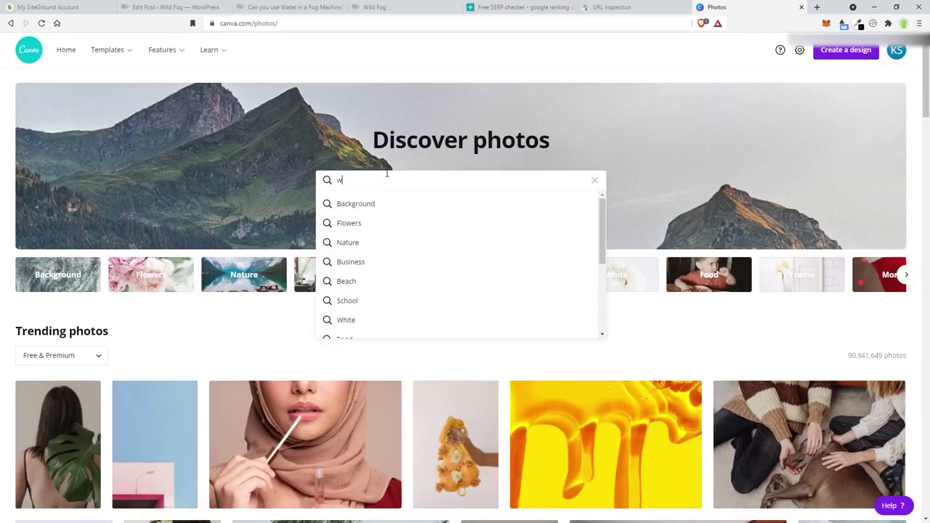
type("ater fog")
key("Return")
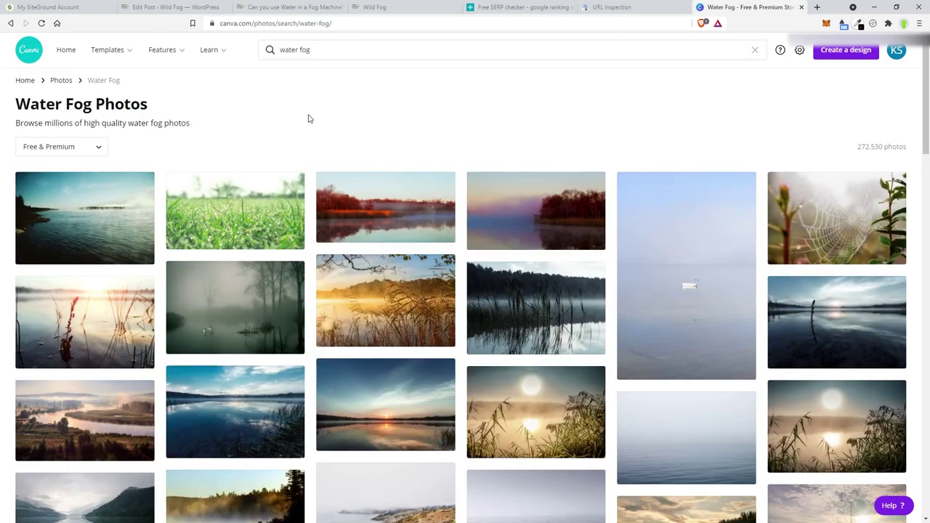
scroll(290, 131, "down", 5)
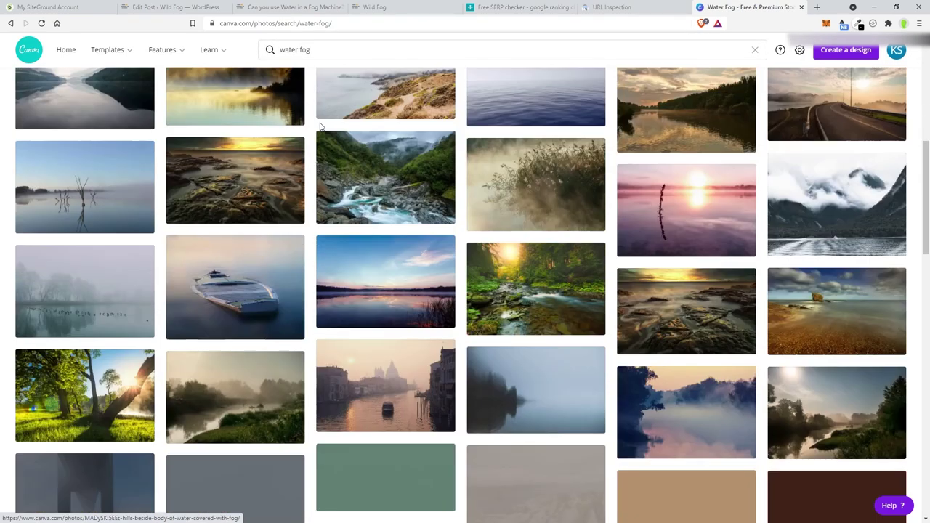
scroll(320, 128, "down", 3)
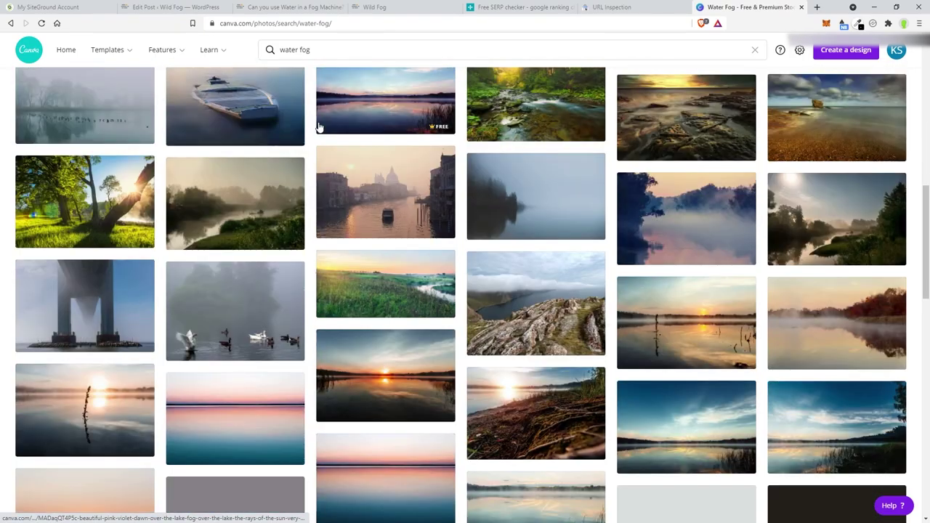
scroll(320, 128, "down", 2)
scroll(318, 128, "down", 8)
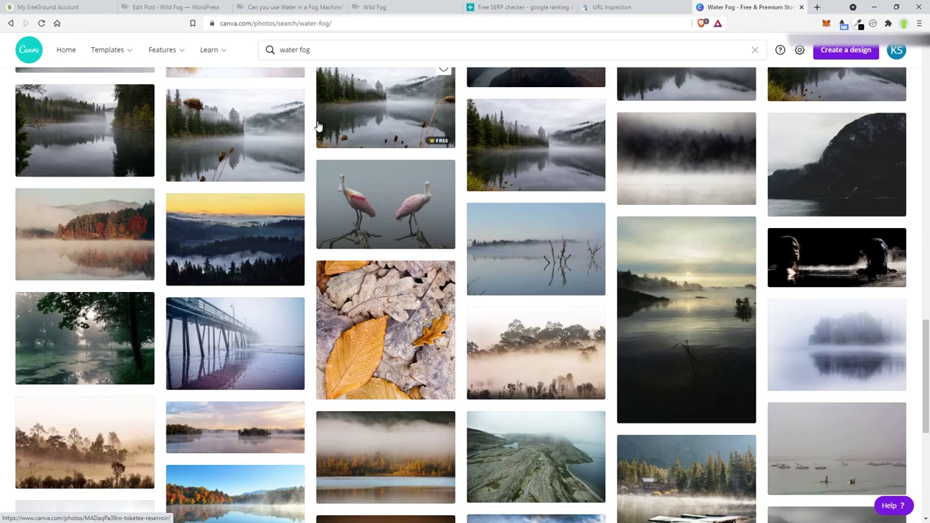
scroll(318, 128, "down", 10)
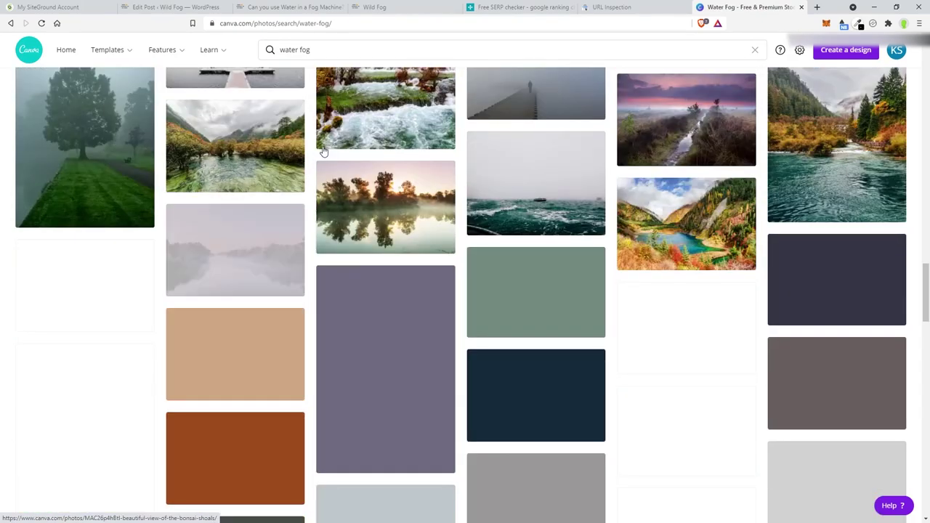
Step: Search the Canva photos for "water machine"
double_click(303, 50)
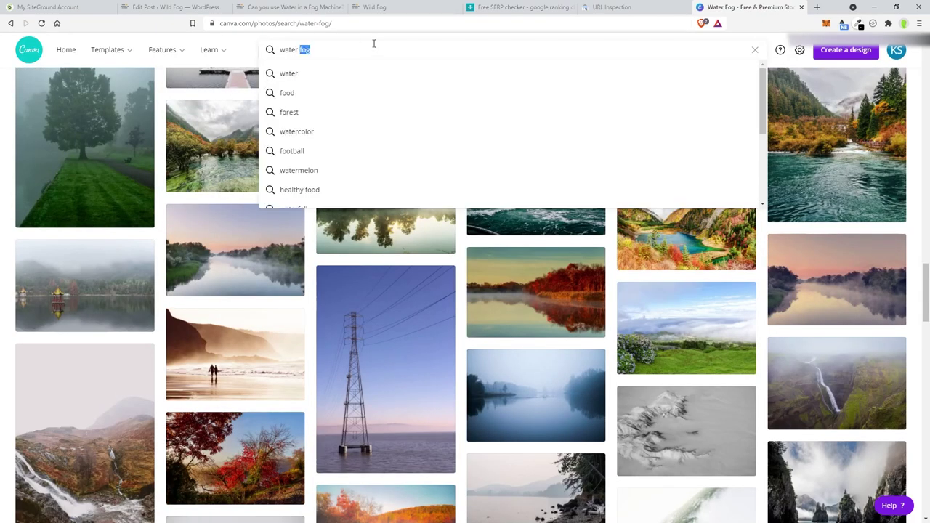
type("machine")
key("Return")
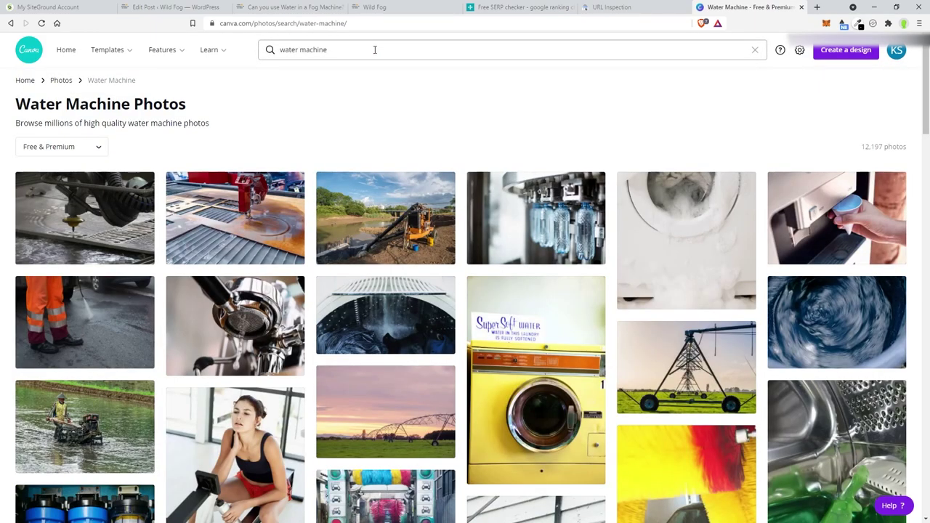
Step: Search the Canva photos for "fog machine water"
left_click(351, 51)
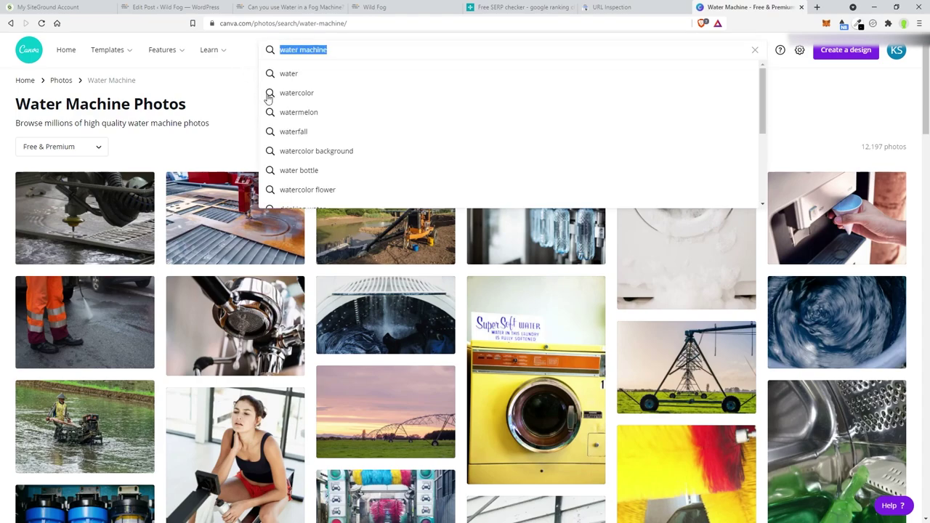
type("fog")
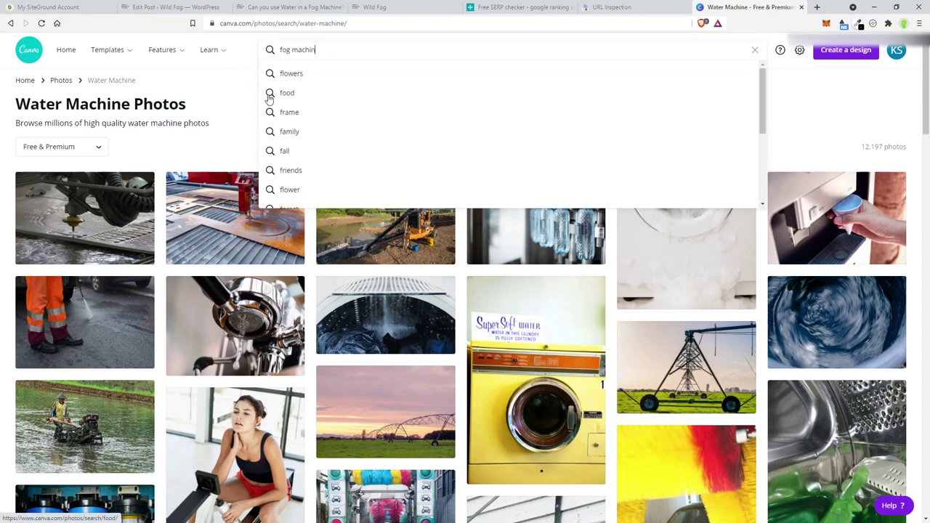
type(" machine water")
key("Return")
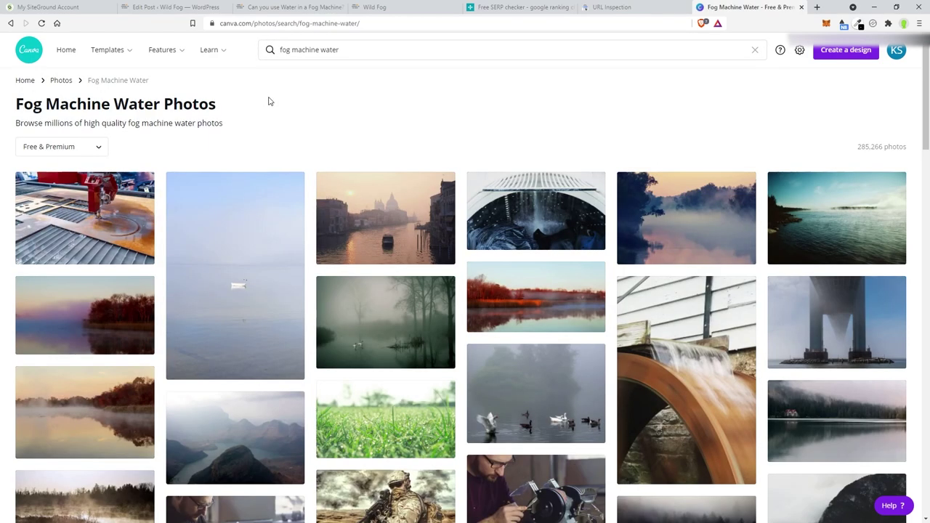
Step: Browse the "fog machine water" photos and open the one showing jets of water from a watering can
scroll(434, 111, "down", 3)
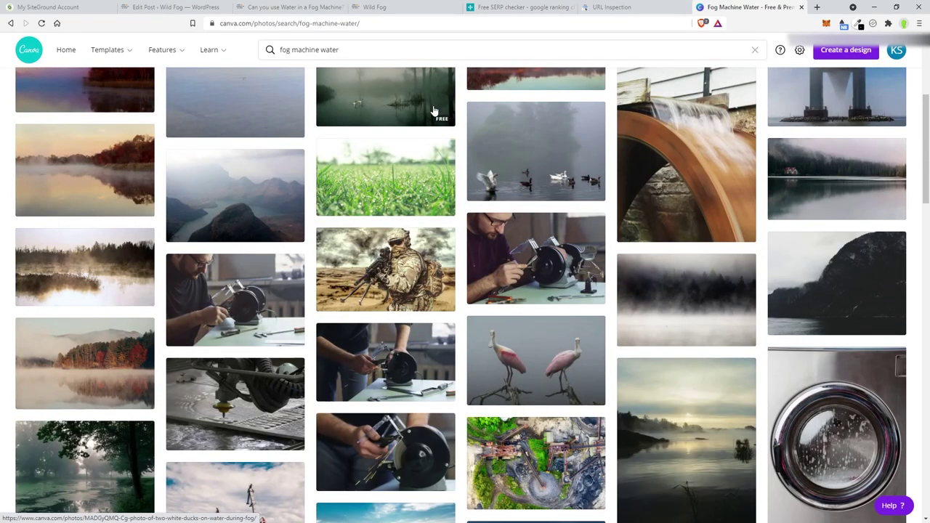
scroll(434, 110, "down", 4)
scroll(429, 111, "down", 5)
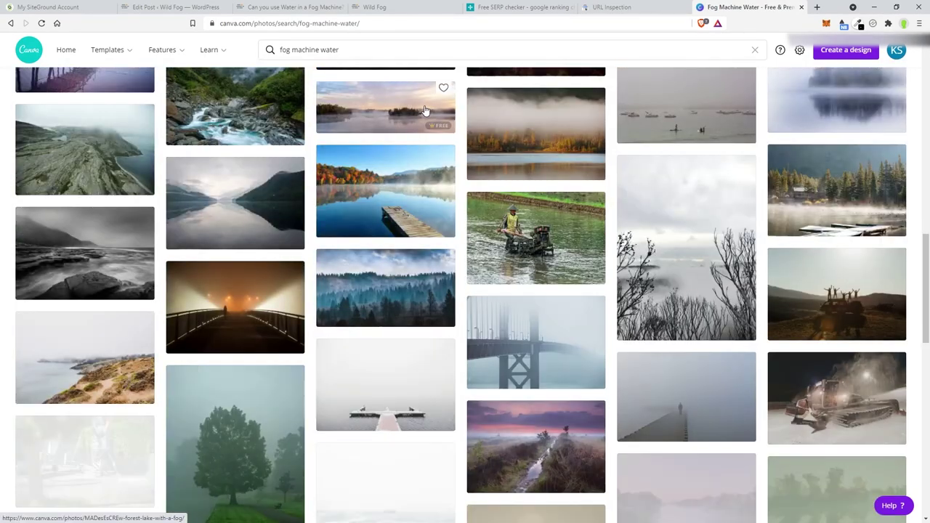
scroll(425, 110, "down", 8)
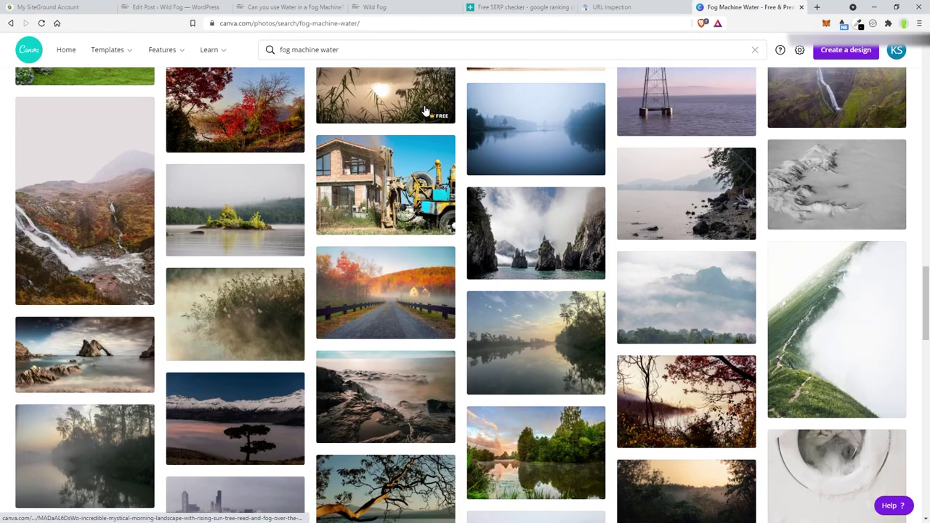
scroll(425, 111, "down", 3)
scroll(425, 111, "down", 5)
scroll(425, 110, "down", 5)
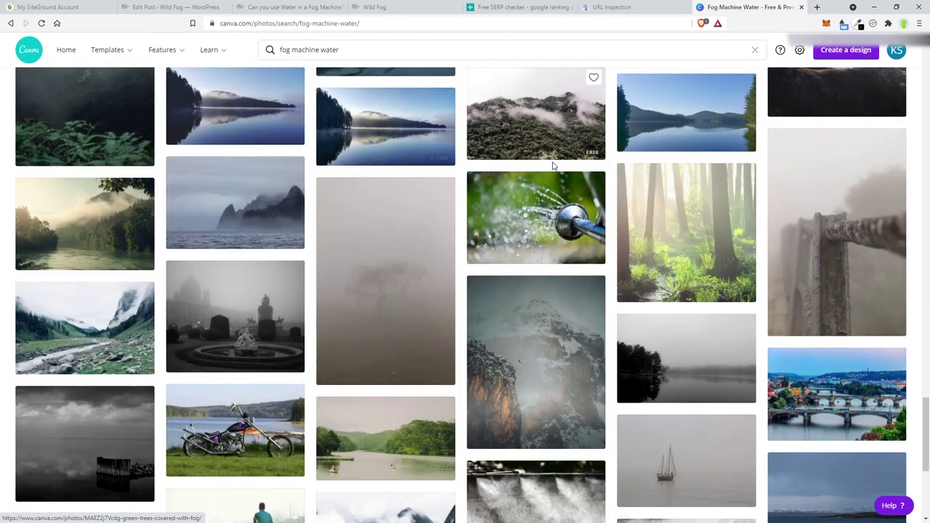
left_click(534, 222)
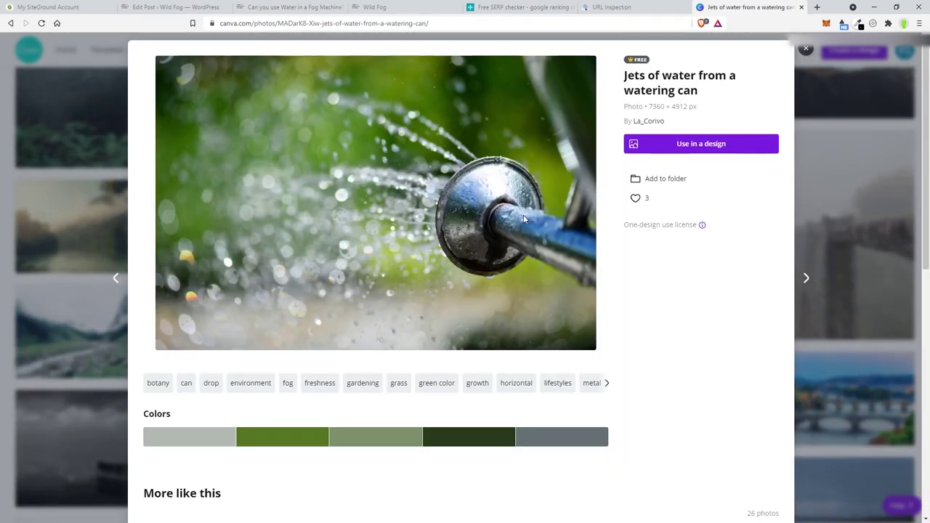
Step: Create a new design from the watering can photo with a custom size of 1005 × 489 px
left_click(698, 146)
left_click(652, 194)
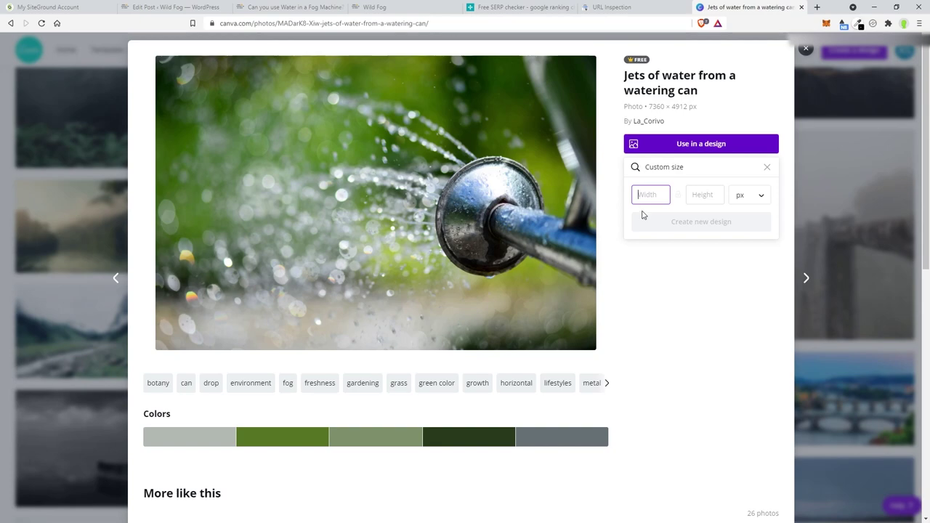
type("100")
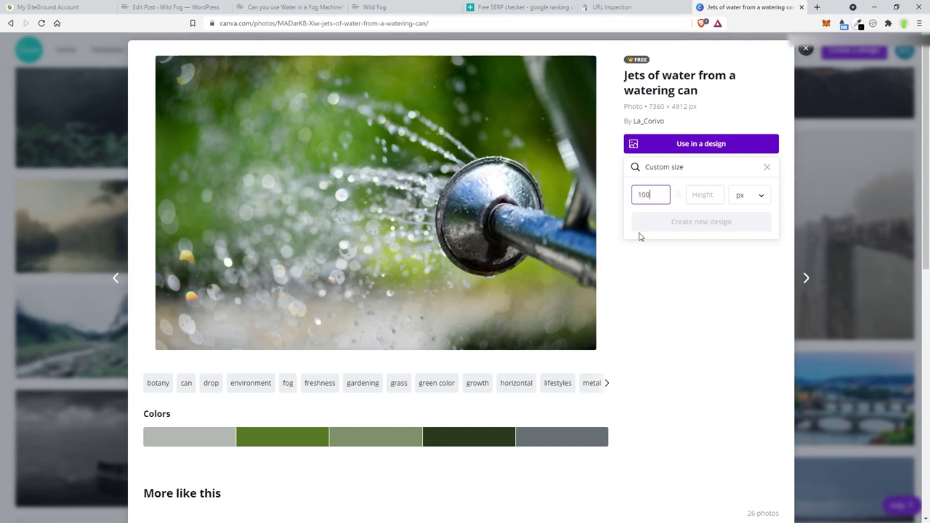
type("5")
key("Tab")
type("489")
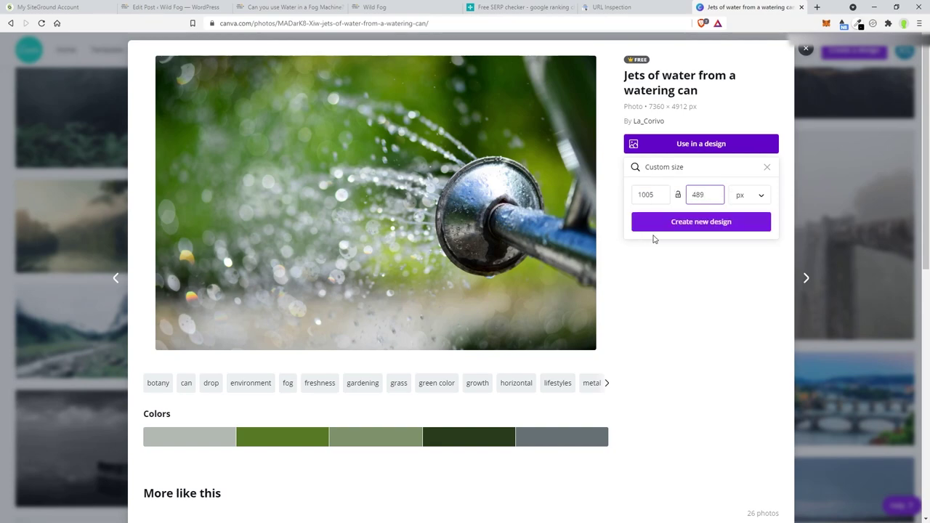
left_click(655, 227)
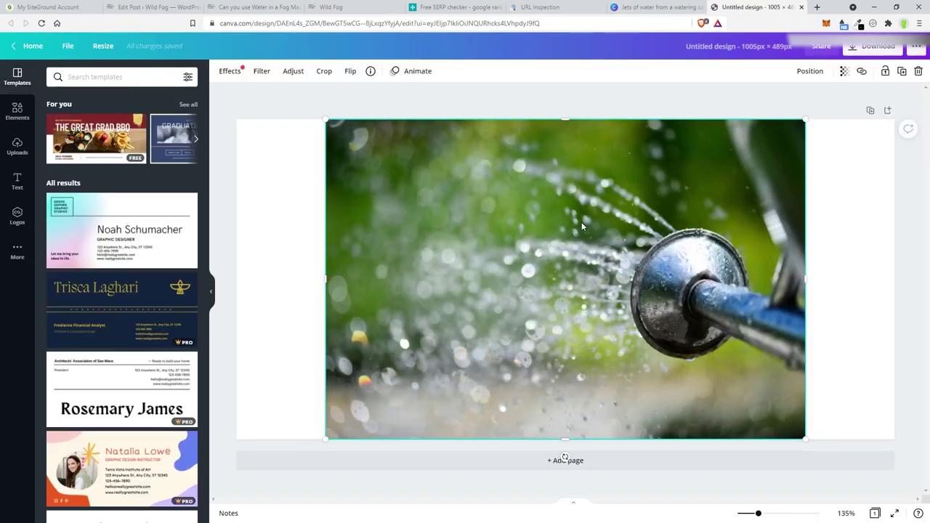
Step: Enlarge the photo to fill the whole design and shift it slightly downward to frame the watering can
left_click_drag(326, 440, 236, 495)
left_click_drag(813, 118, 906, 101)
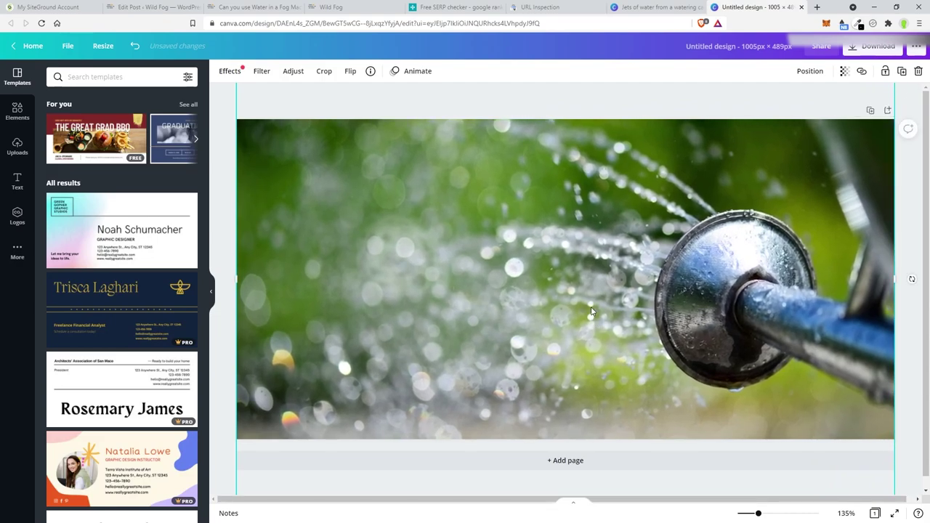
left_click_drag(592, 312, 592, 321)
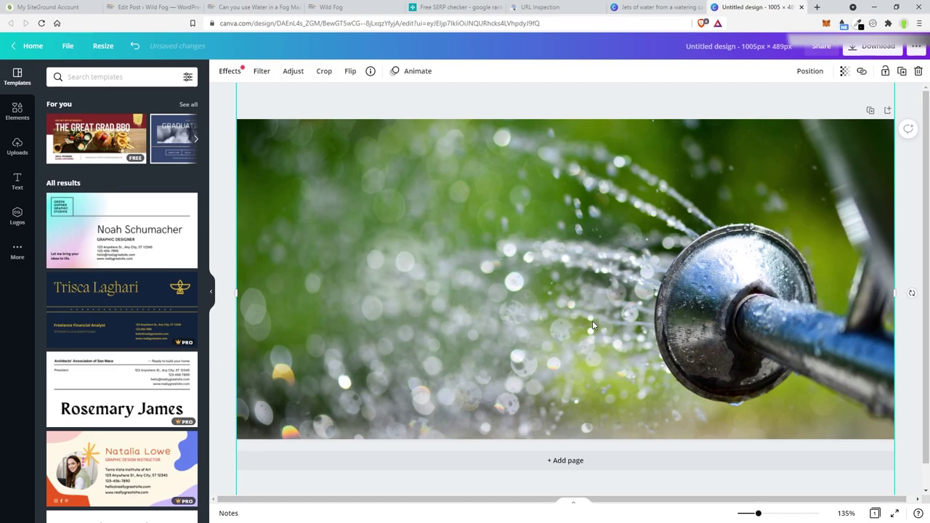
left_click(435, 106)
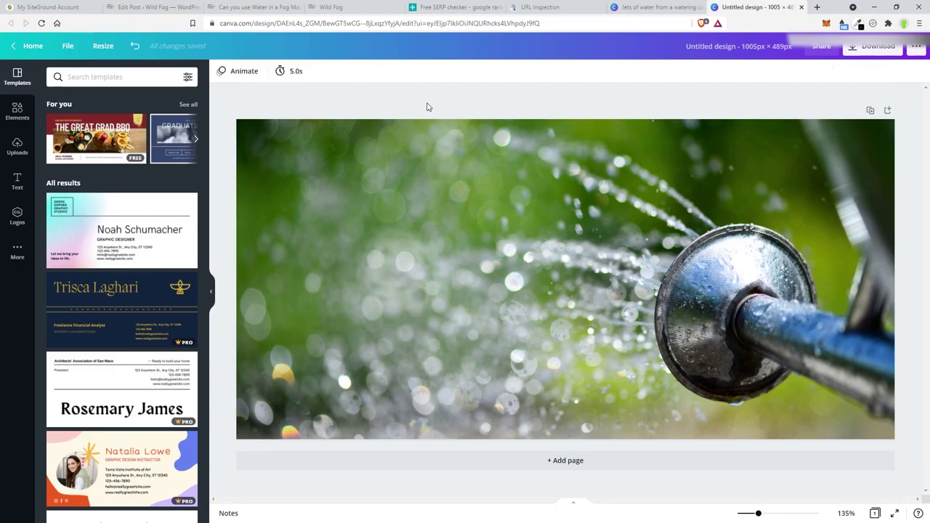
Step: Apply the Nordic filter to the photo and set its vibrance to 9
left_click(333, 205)
left_click(17, 110)
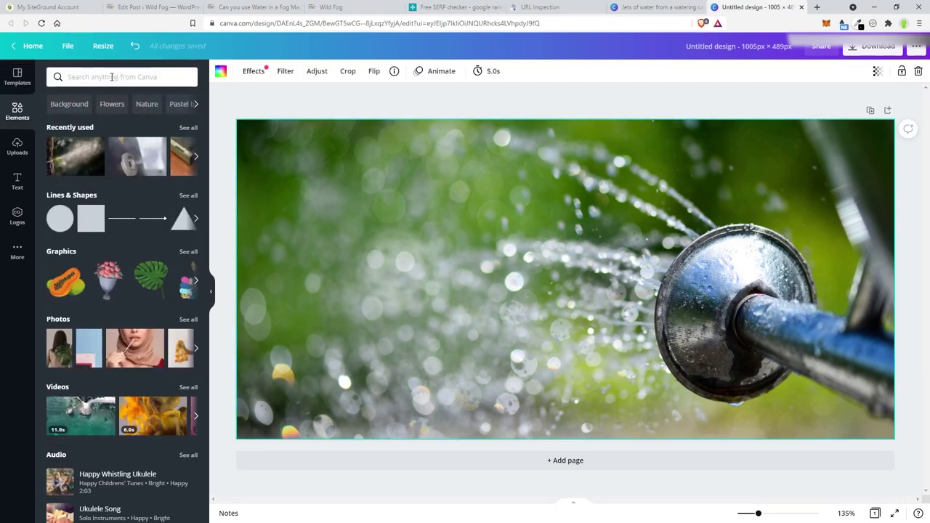
left_click(21, 85)
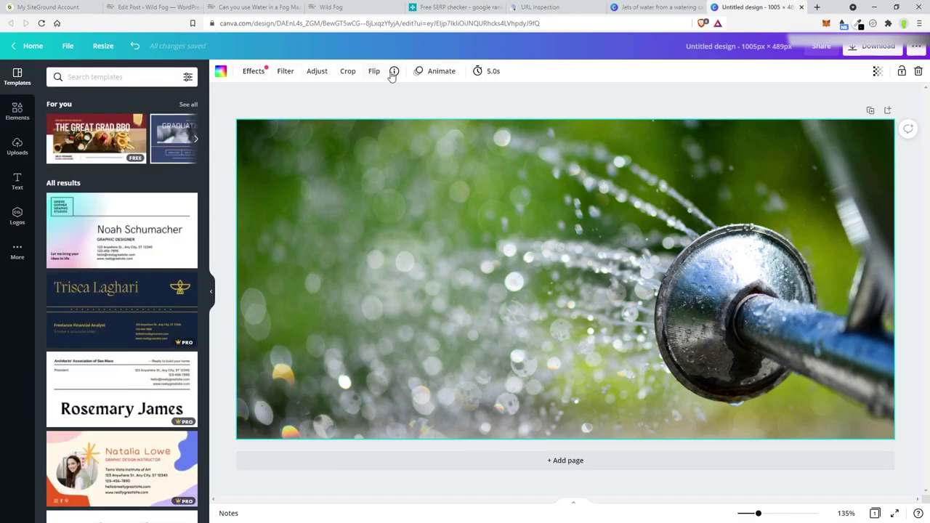
left_click(285, 71)
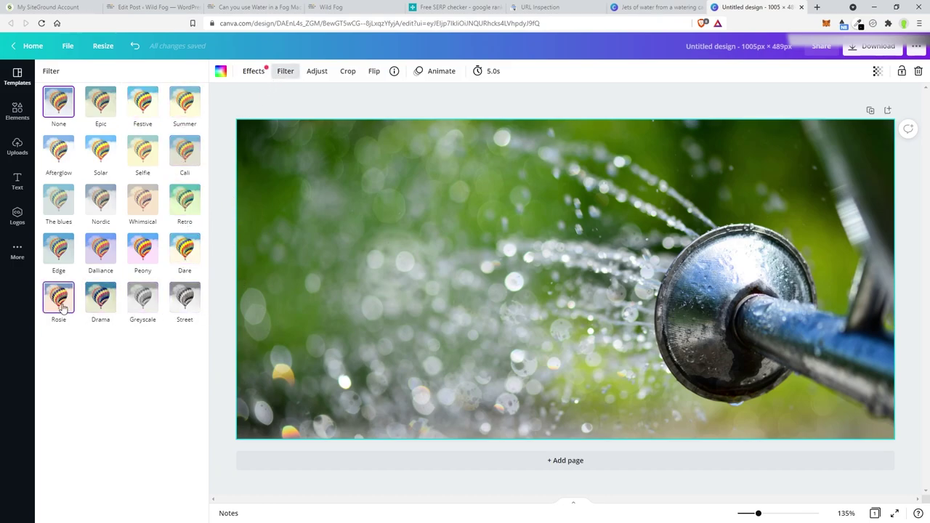
left_click(100, 203)
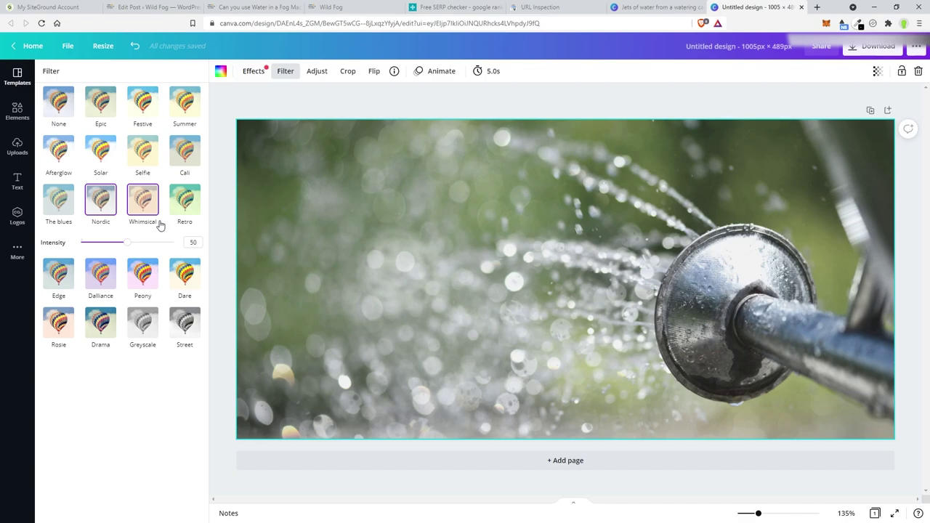
left_click(315, 72)
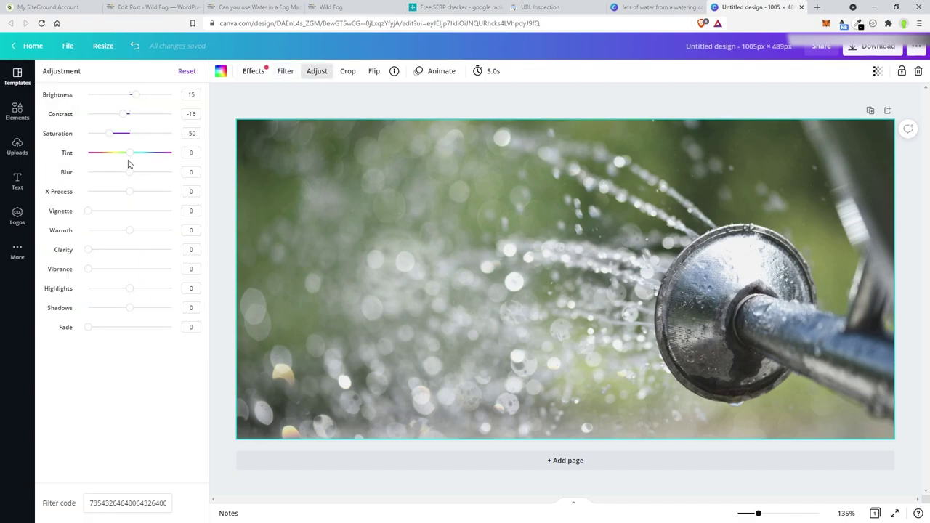
left_click_drag(136, 98, 135, 99)
mouse_move(88, 269)
left_mouse_down()
mouse_move(197, 271)
mouse_move(96, 273)
left_mouse_up()
Step: Download the design as a higher-quality JPG named "Use Water in a Fog Machine" in the website's Images folder
left_click(864, 48)
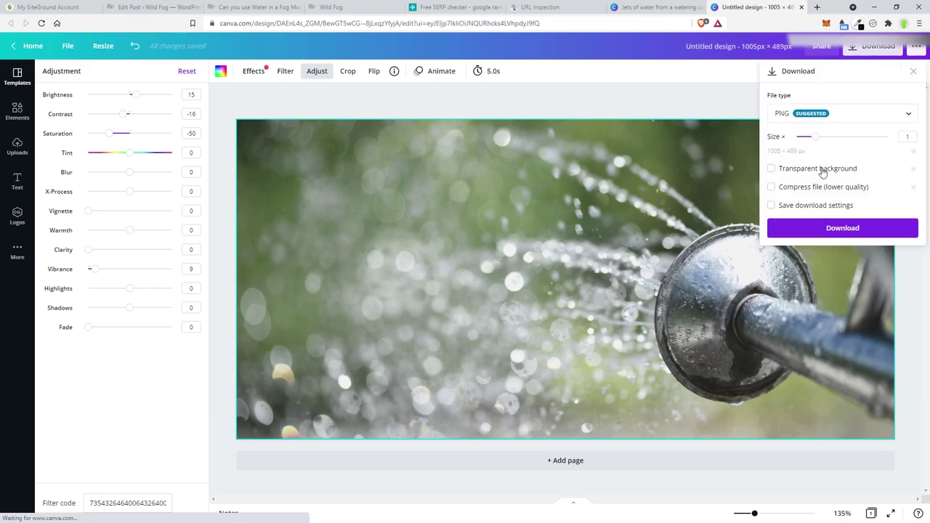
left_click(829, 115)
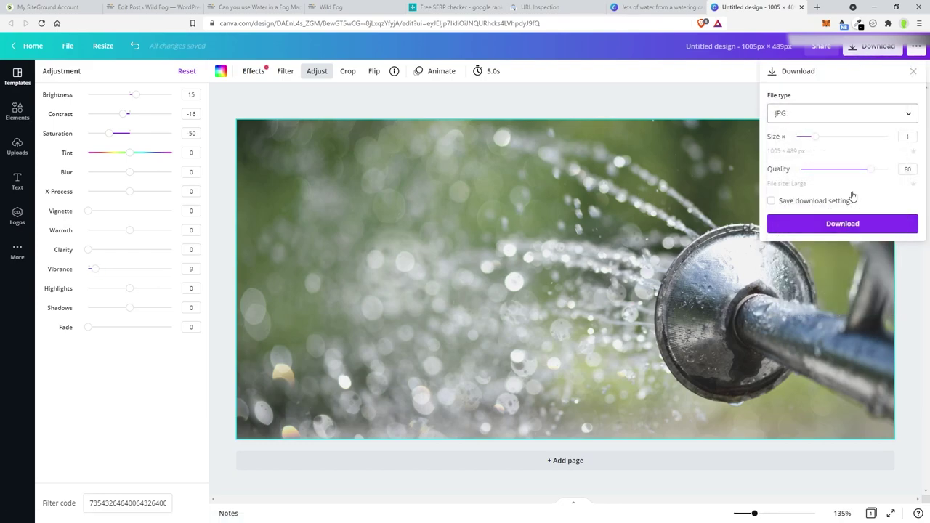
left_click_drag(869, 169, 890, 169)
left_click(832, 226)
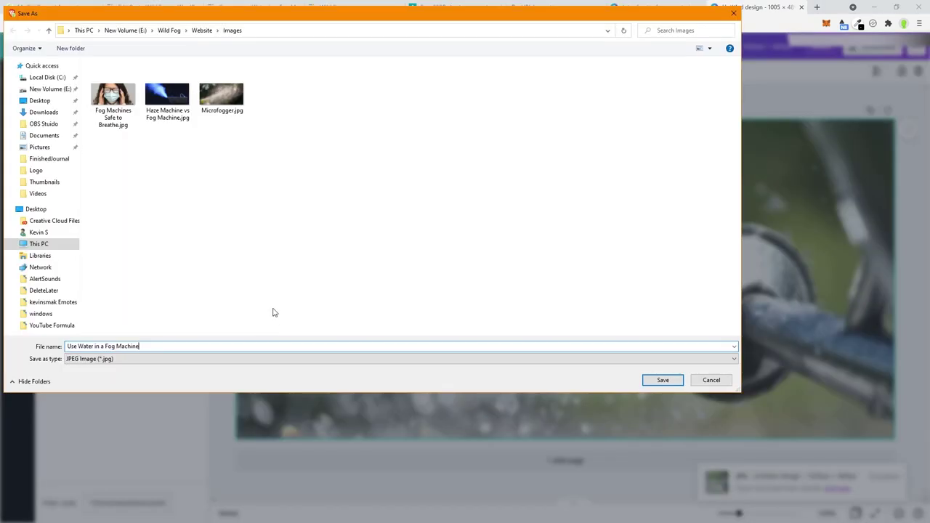
left_click(662, 384)
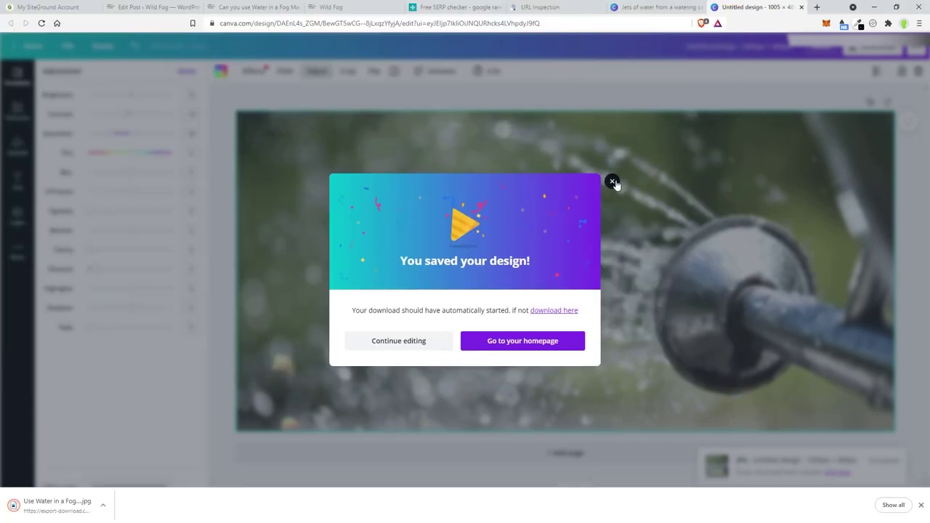
left_click(613, 181)
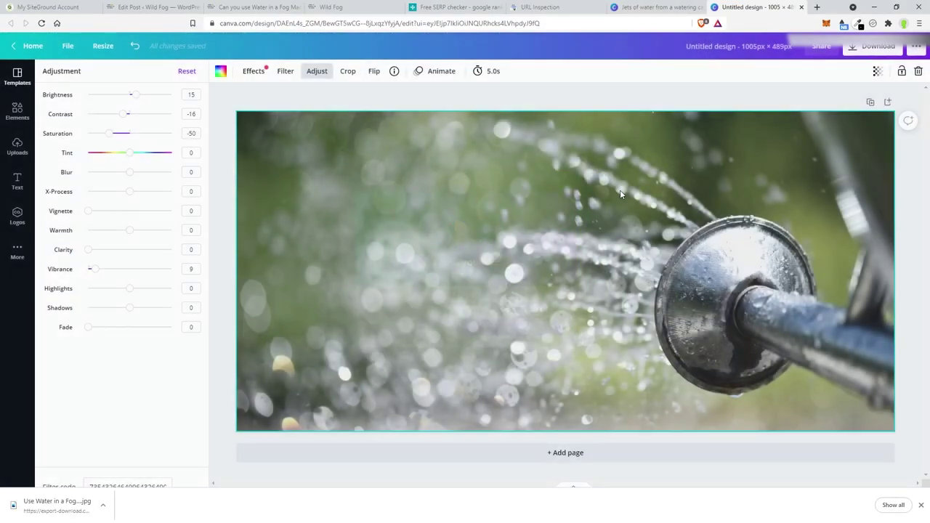
Step: Return to the WordPress post editor, start replacing the featured image and permanently delete wordpress.jpg from the media library
left_click(239, 9)
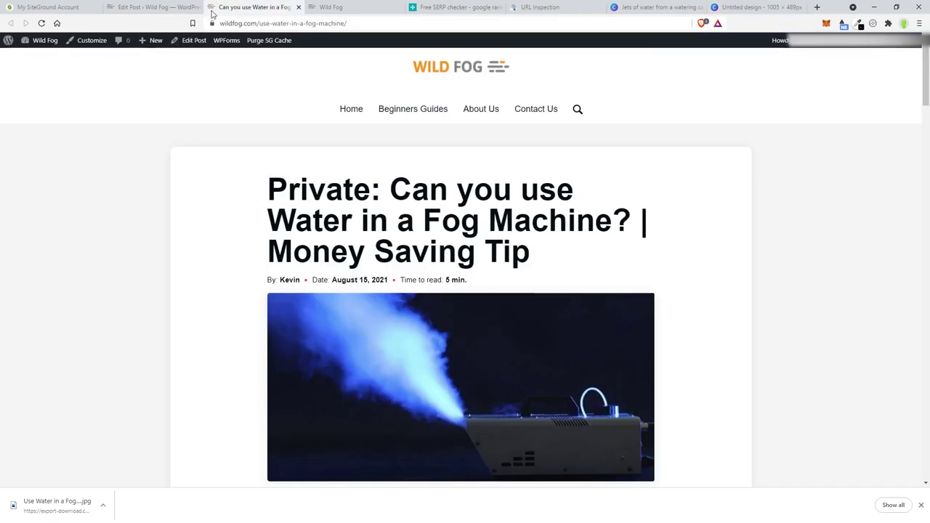
left_click(168, 7)
scroll(851, 305, "down", 4)
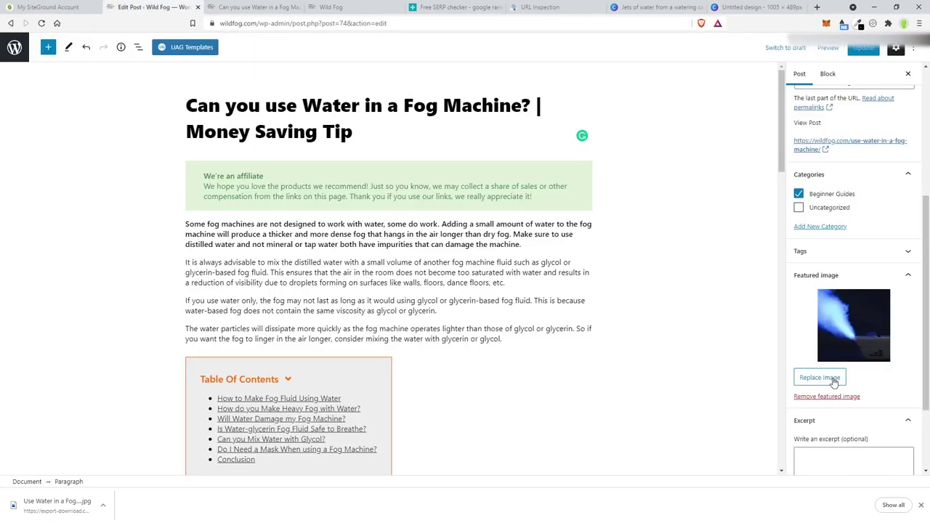
left_click(834, 381)
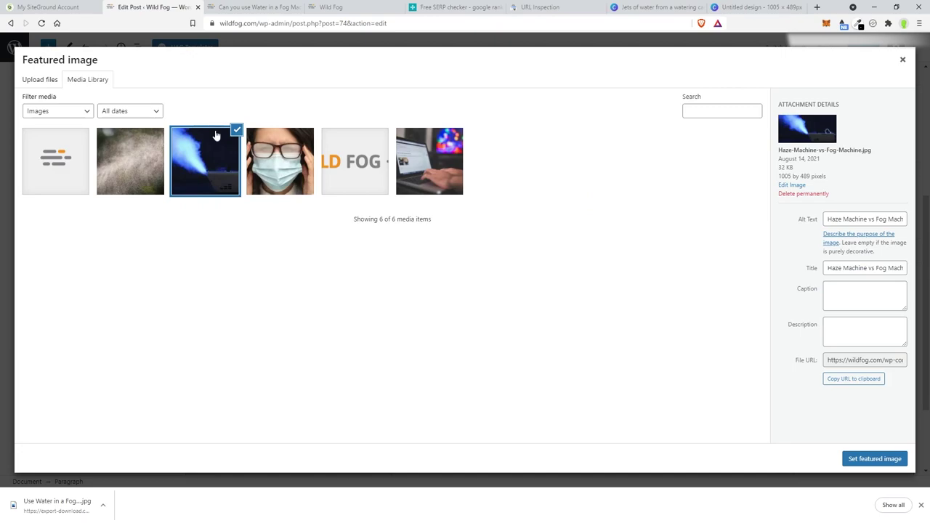
left_click(455, 185)
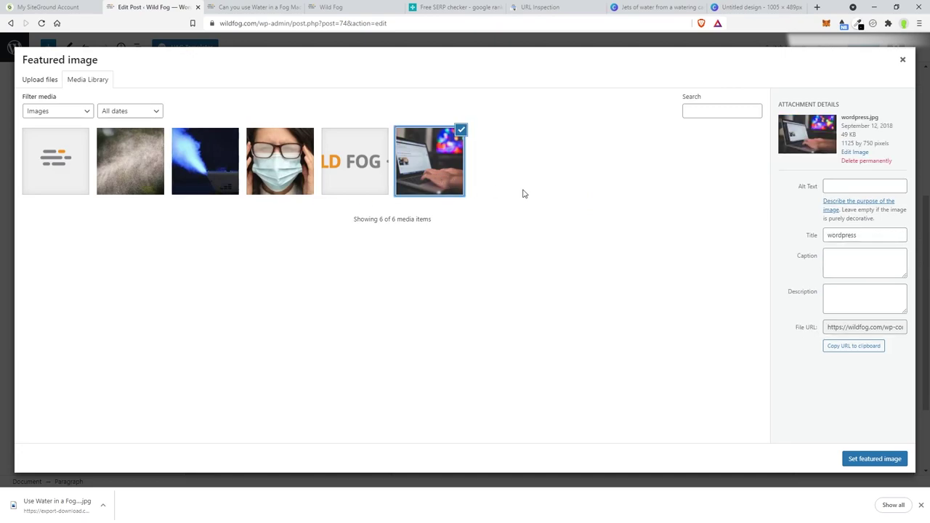
left_click(870, 164)
left_click(508, 96)
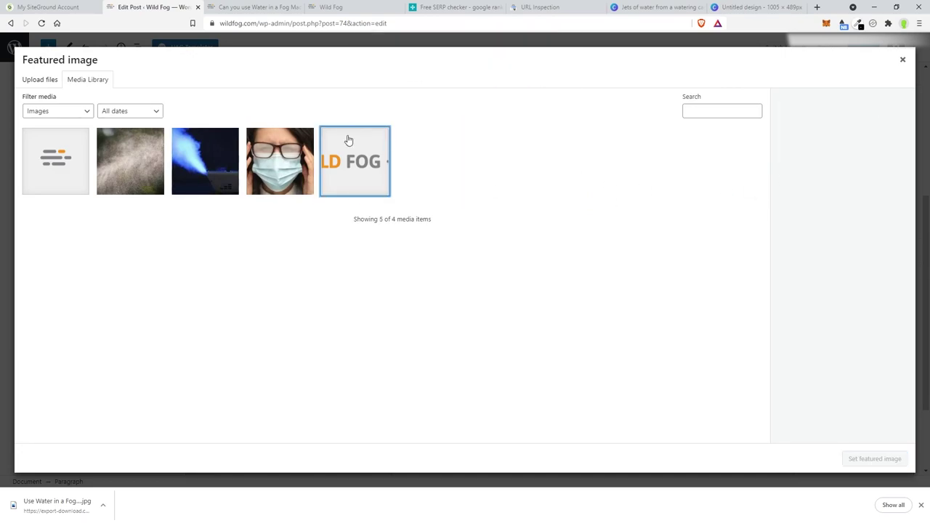
Step: Upload "Use Water in a Fog Machine.jpg" from the Wild Fog website's Images folder to the media library
left_click(47, 84)
left_click(466, 248)
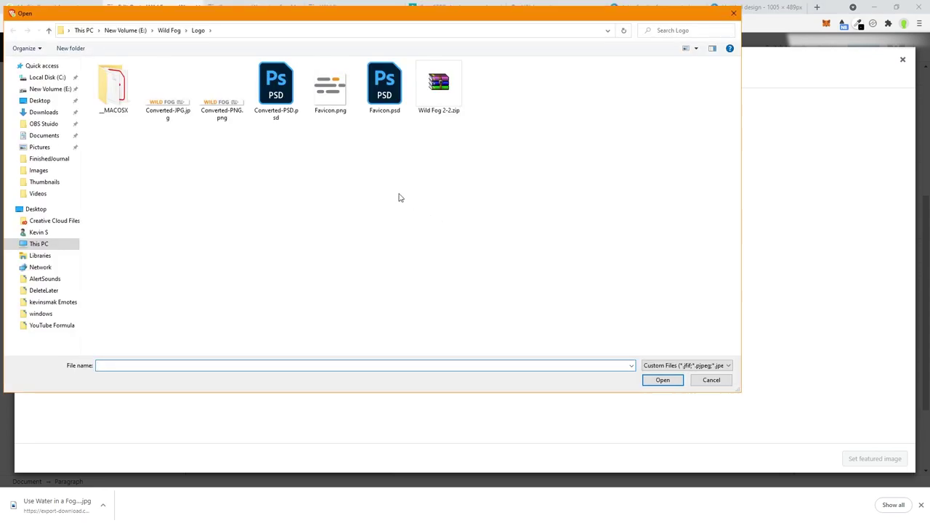
left_click(168, 30)
double_click(109, 117)
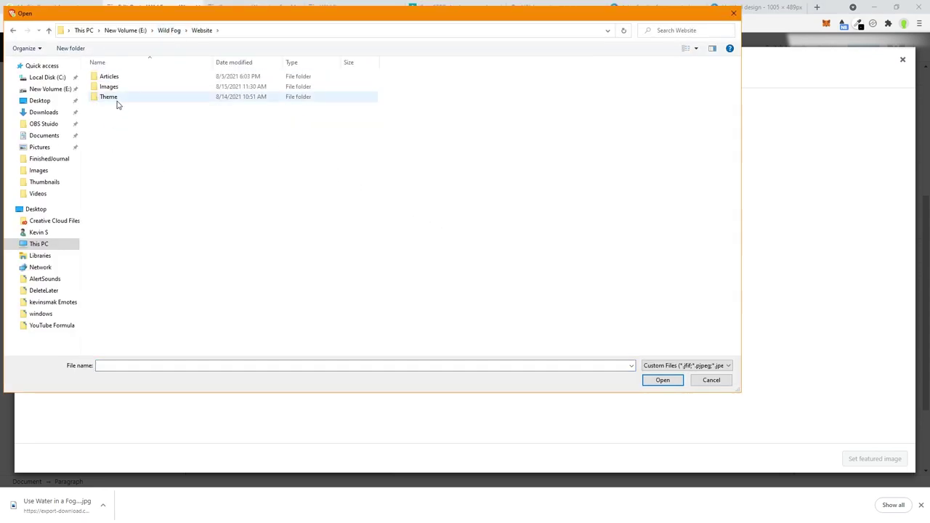
double_click(113, 97)
left_click(202, 30)
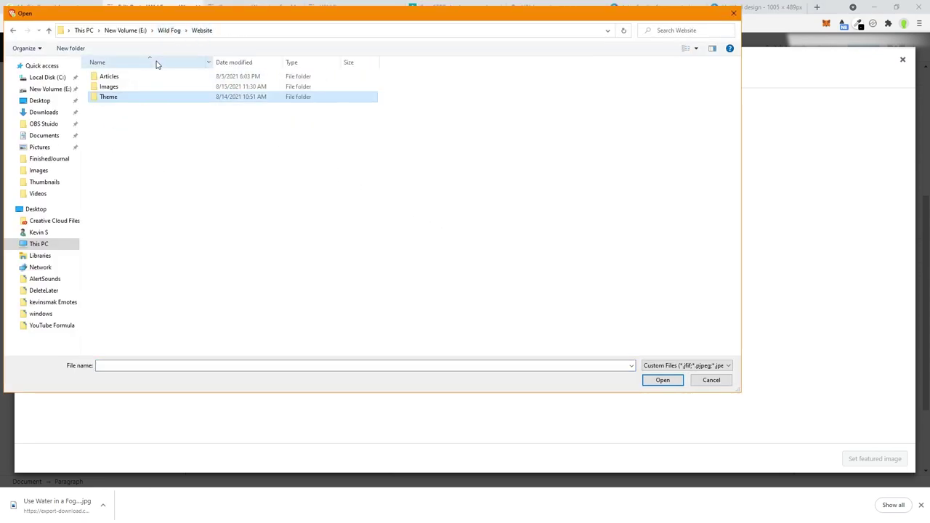
double_click(123, 88)
double_click(276, 99)
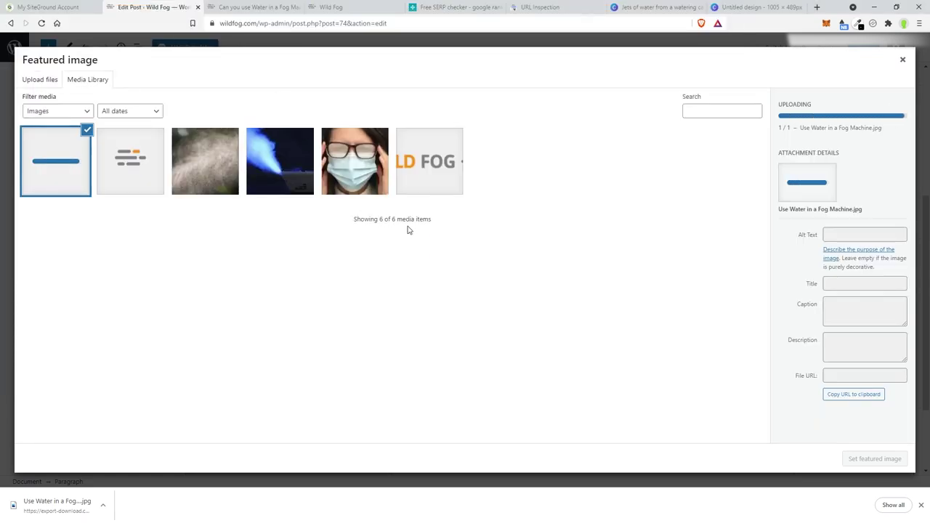
Step: Set the uploaded image as the post's featured image with alt text "Use Water in a Fog Machine", and check the updated live article
left_click(867, 220)
type("Use Water in a Fog Machine")
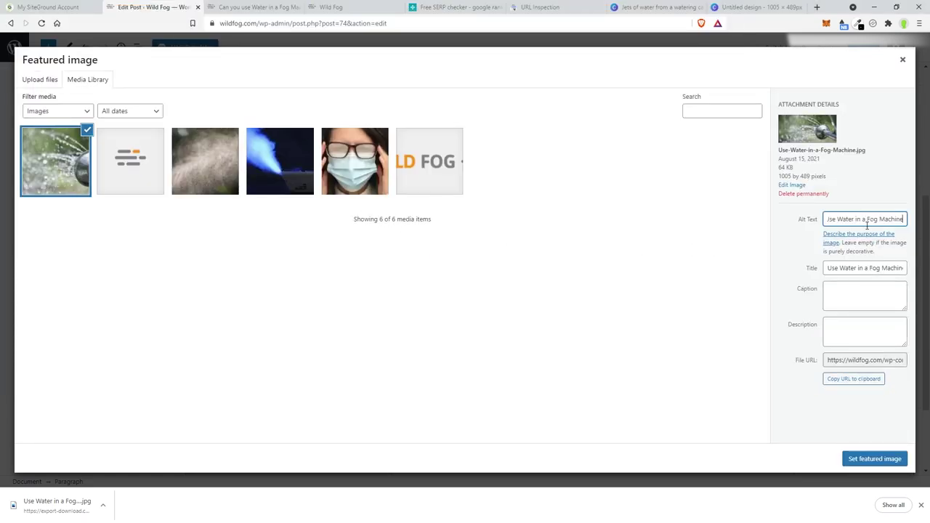
left_click(877, 272)
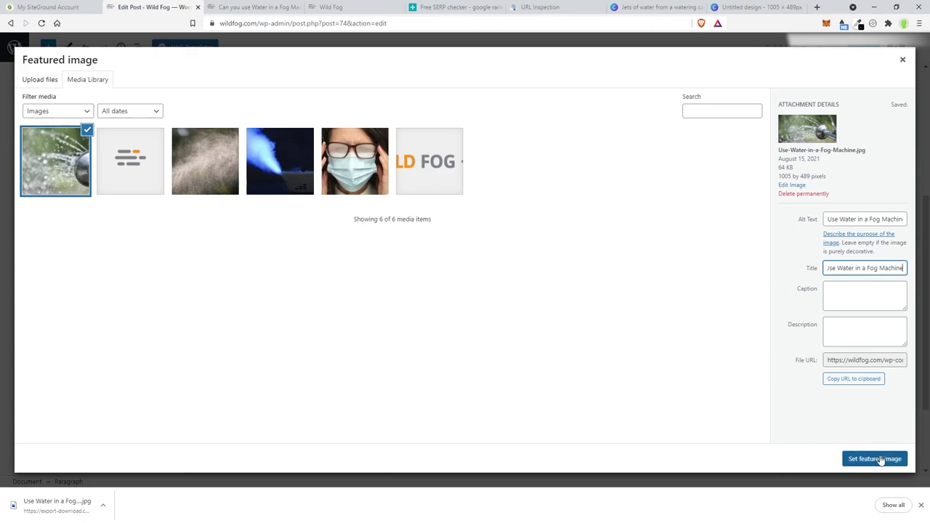
left_click(874, 460)
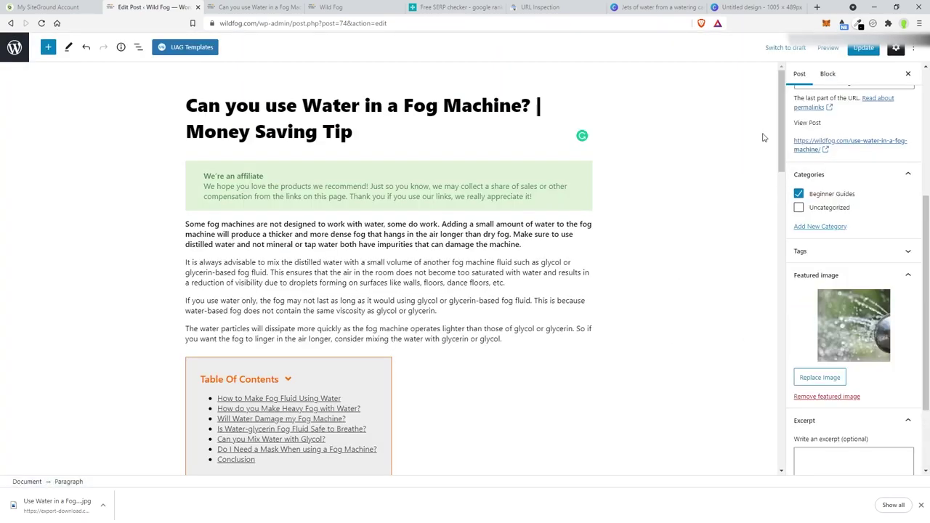
left_click(252, 7)
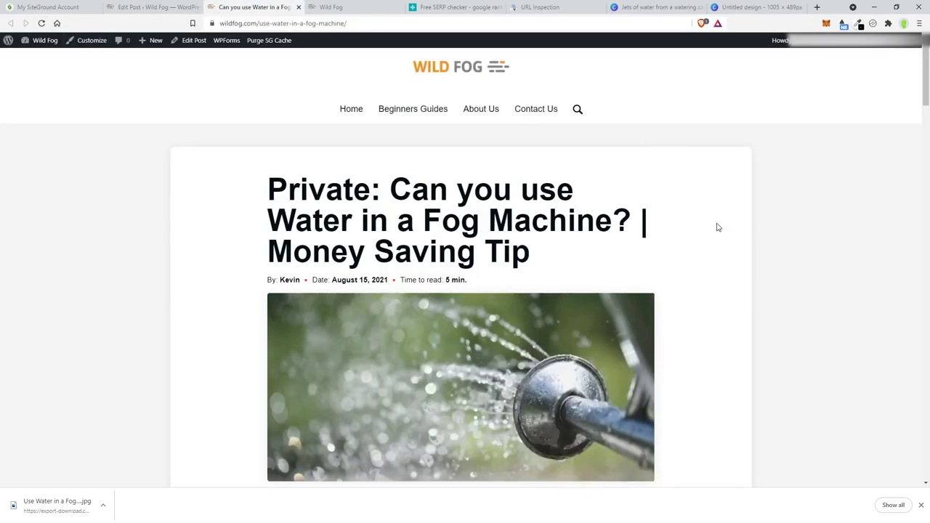
Step: Review the private live article from the title and featured image through the conclusion and related posts
scroll(741, 283, "down", 2)
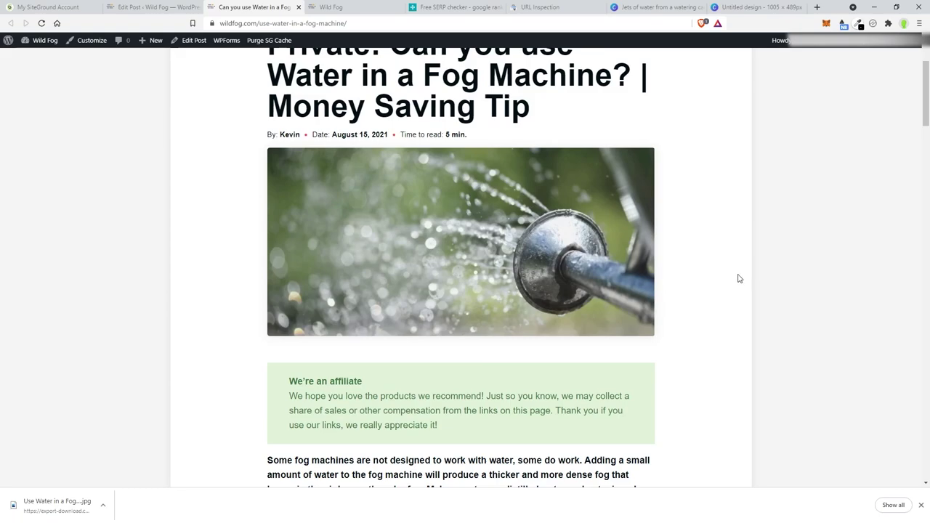
scroll(739, 279, "up", 1)
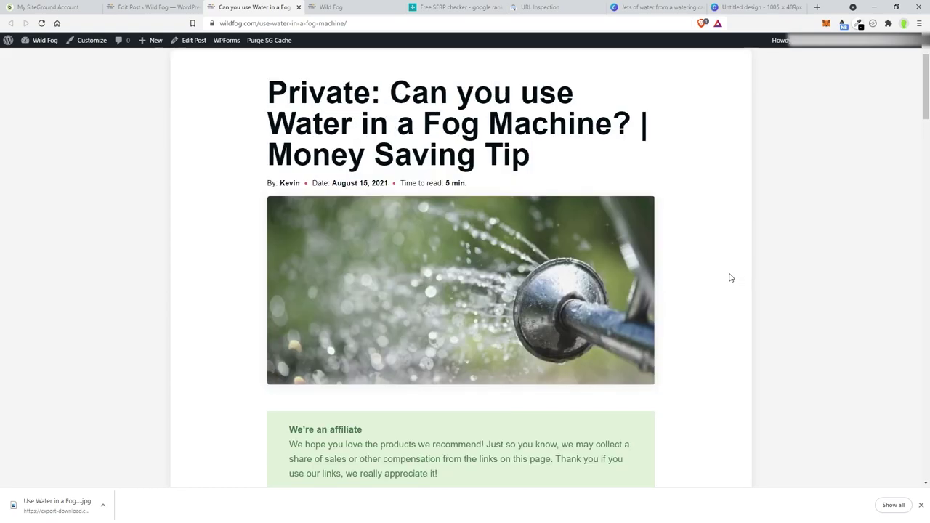
scroll(722, 276, "down", 7)
scroll(701, 287, "down", 3)
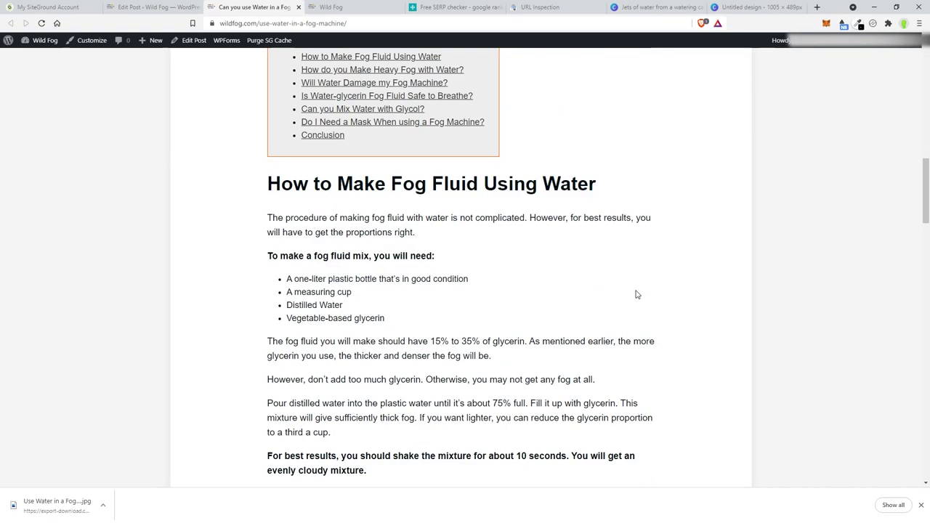
scroll(652, 291, "down", 12)
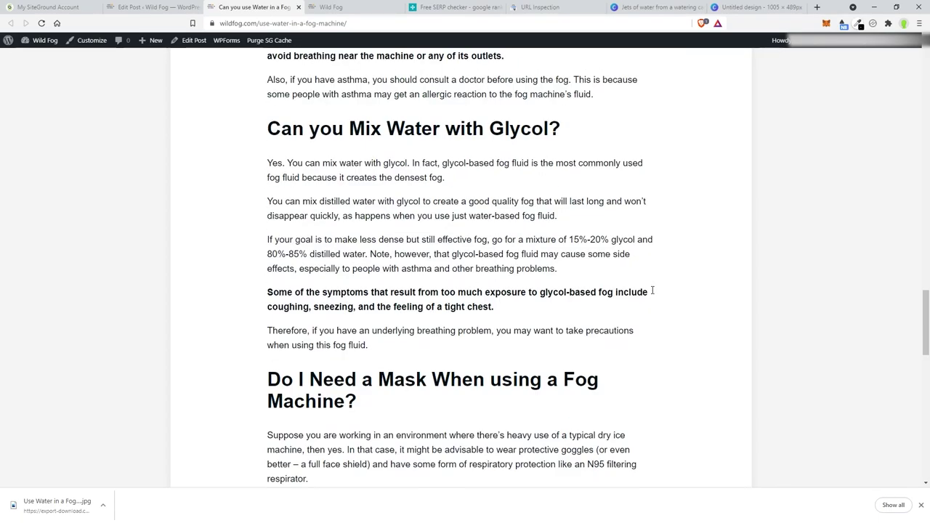
scroll(652, 290, "down", 7)
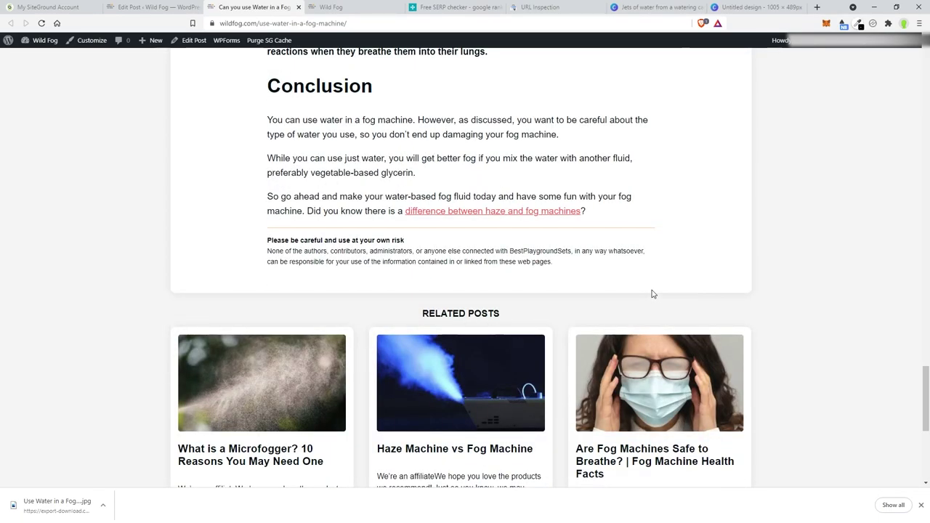
scroll(652, 294, "up", 15)
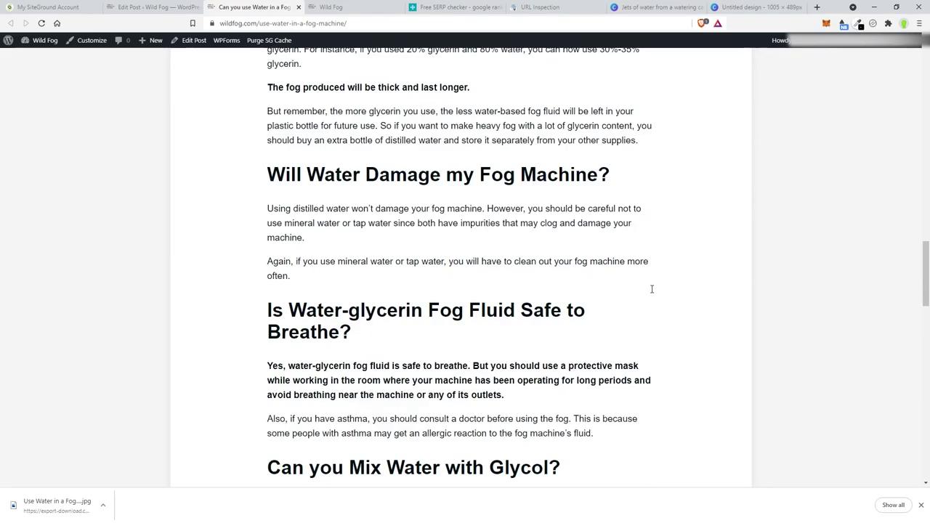
scroll(652, 291, "up", 4)
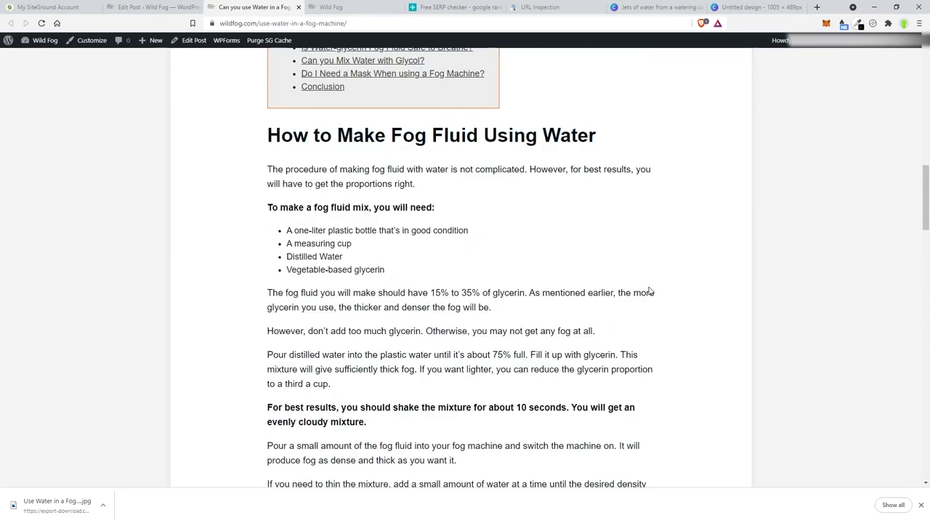
scroll(625, 272, "up", 4)
scroll(603, 262, "up", 3)
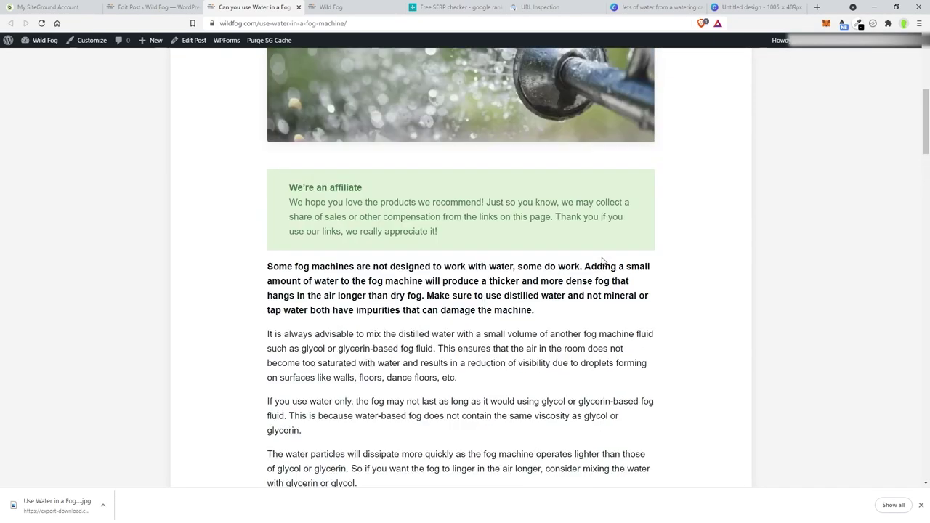
scroll(600, 260, "up", 5)
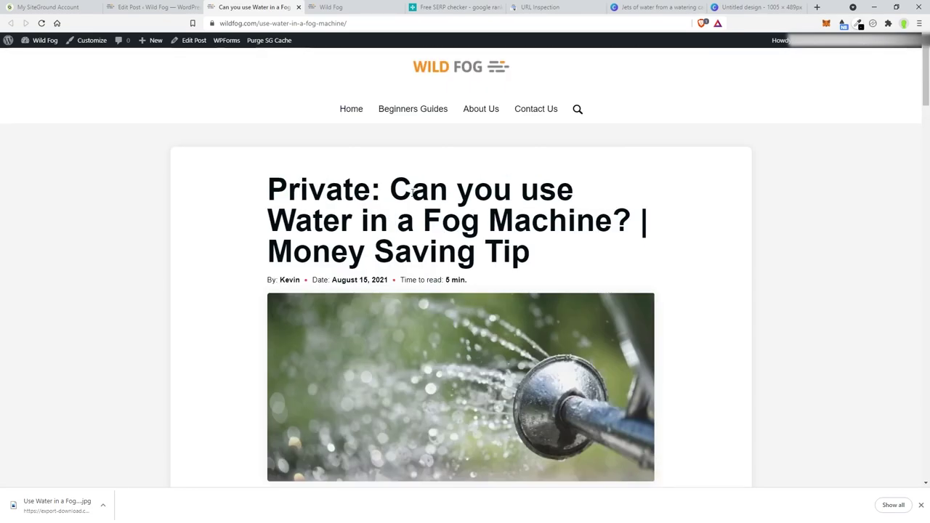
Step: In the post editor, link "safe to breathe" in the water-glycerin section to the "Are Fog Machines Safe to Breathe" post and update the article
left_click(182, 9)
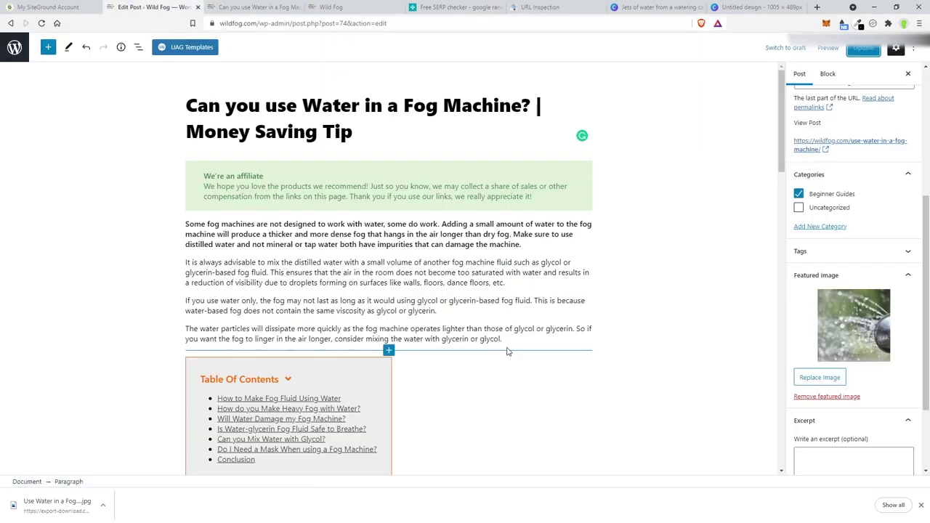
scroll(508, 347, "down", 3)
scroll(528, 345, "down", 3)
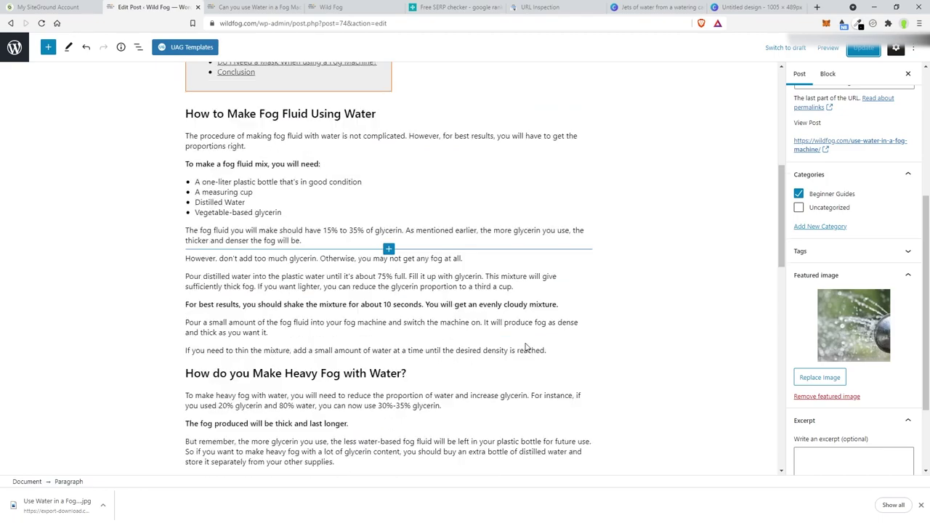
scroll(524, 342, "down", 1)
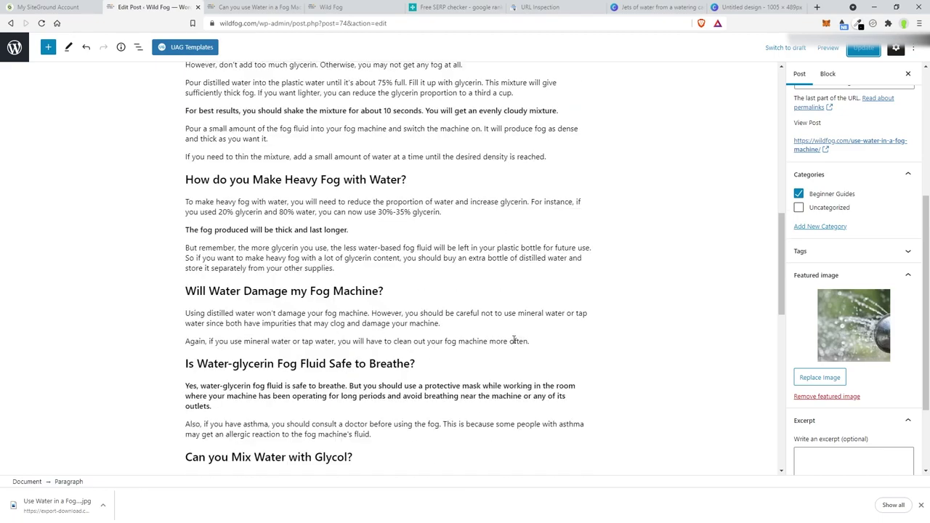
scroll(514, 341, "down", 2)
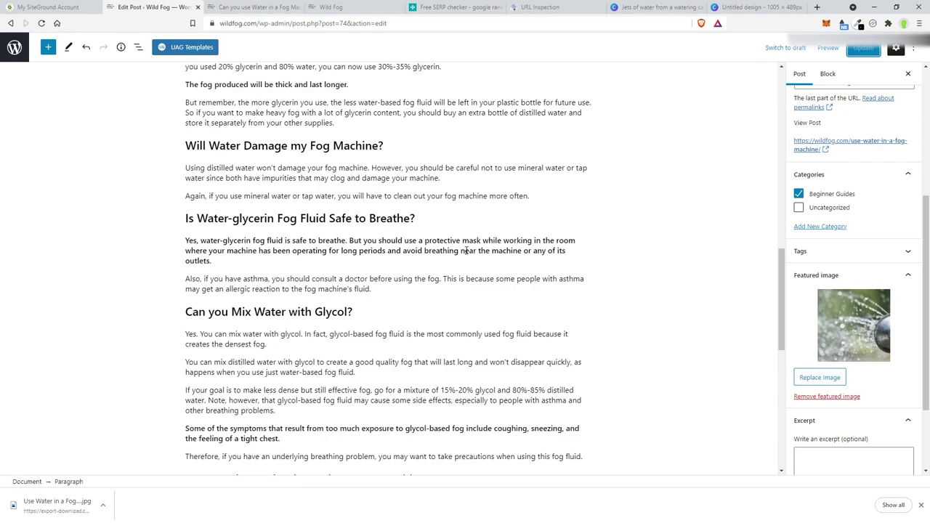
triple_click(291, 241)
left_click_drag(295, 241, 342, 242)
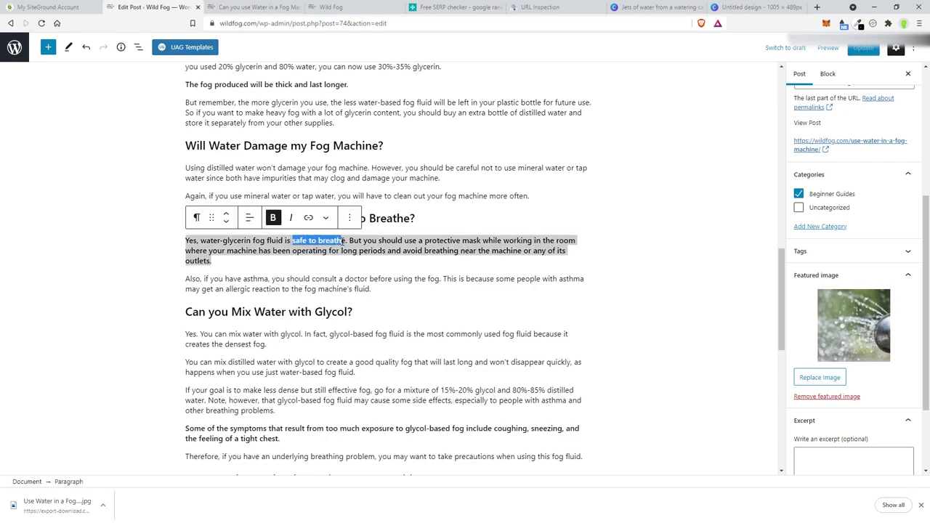
left_click(308, 217)
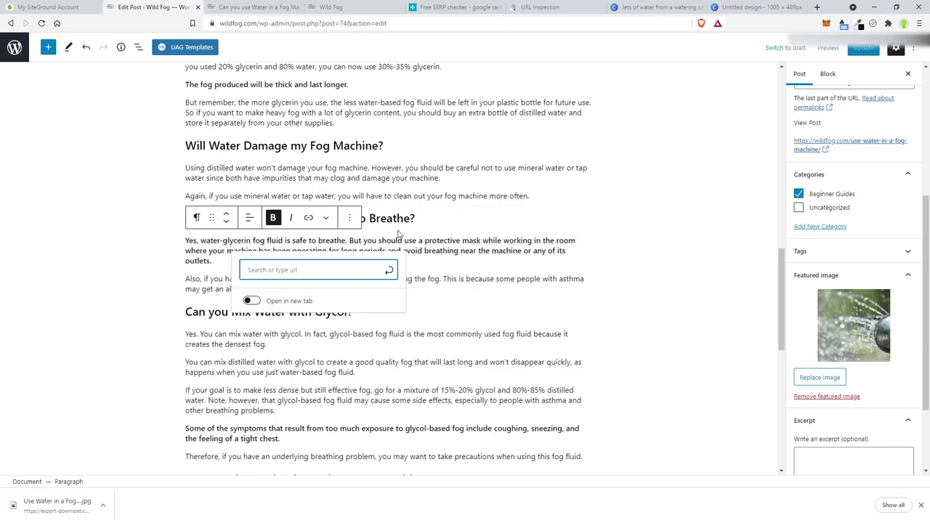
type("safe")
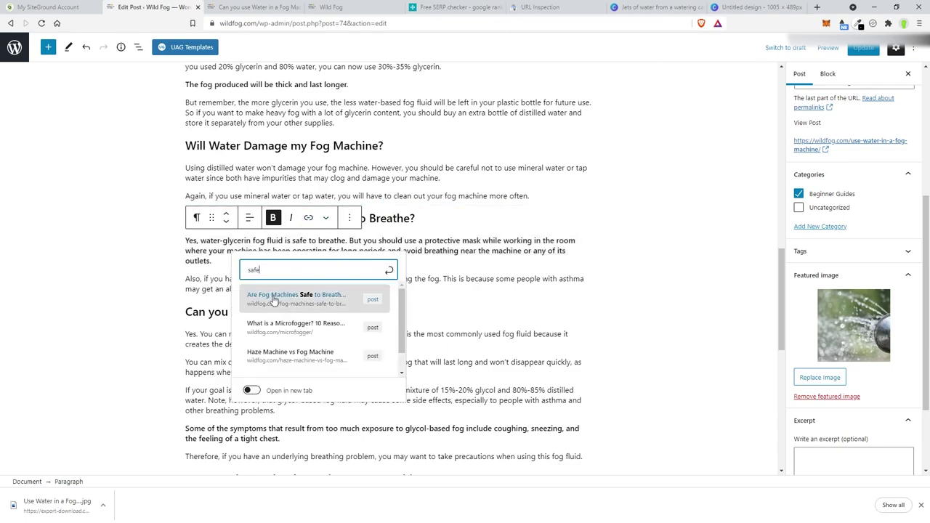
left_click(274, 301)
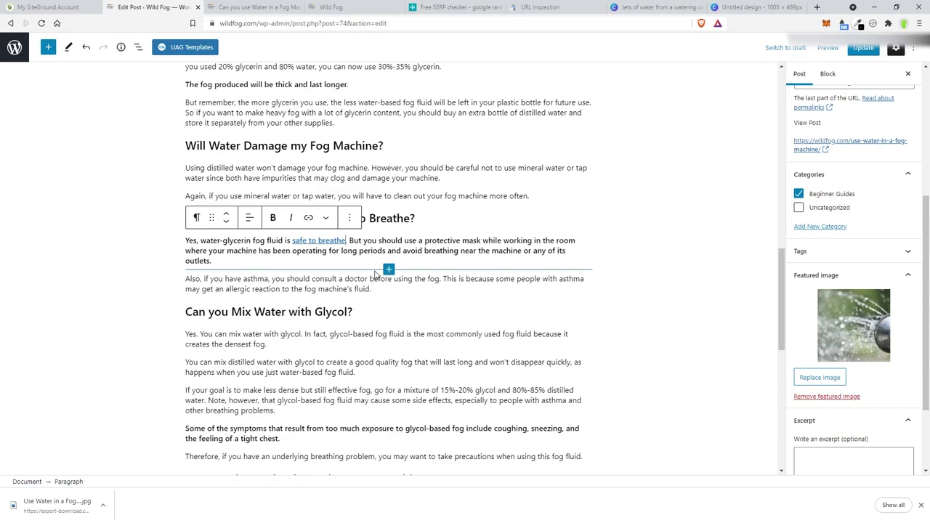
left_click(863, 47)
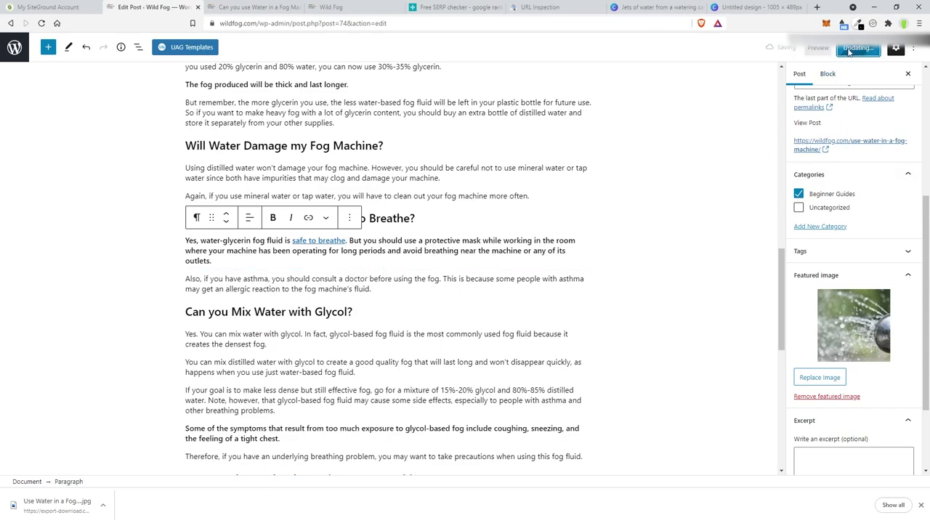
Step: Change the post's visibility to Public and update it
scroll(680, 233, "down", 1)
scroll(680, 234, "down", 3)
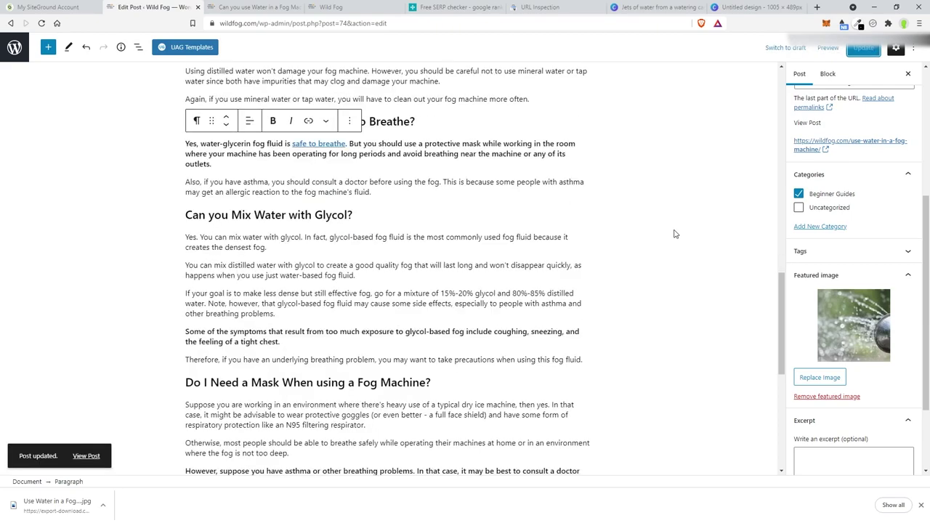
scroll(670, 235, "down", 3)
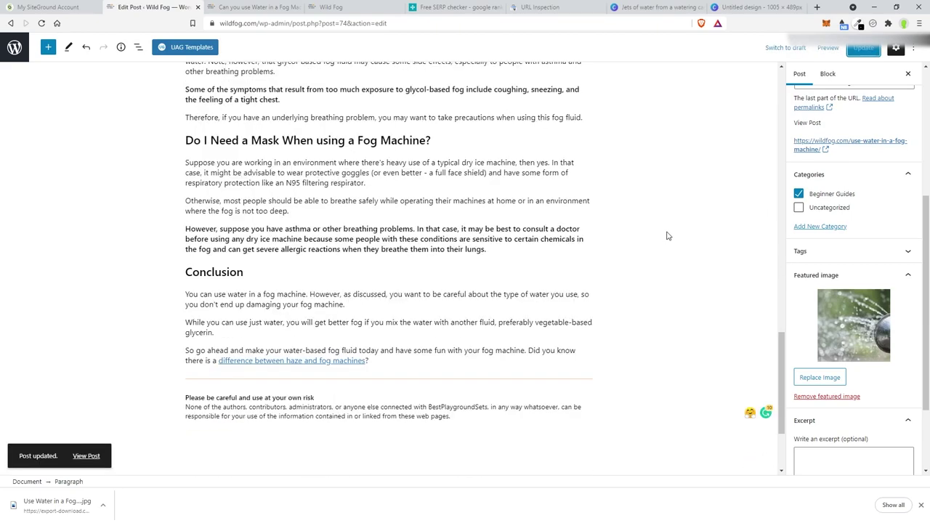
scroll(879, 224, "up", 5)
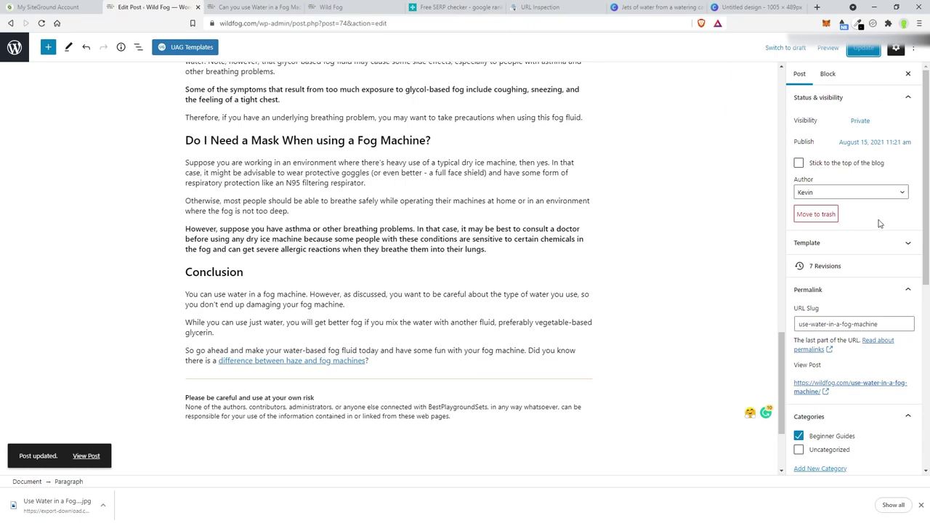
left_click(859, 121)
left_click(760, 162)
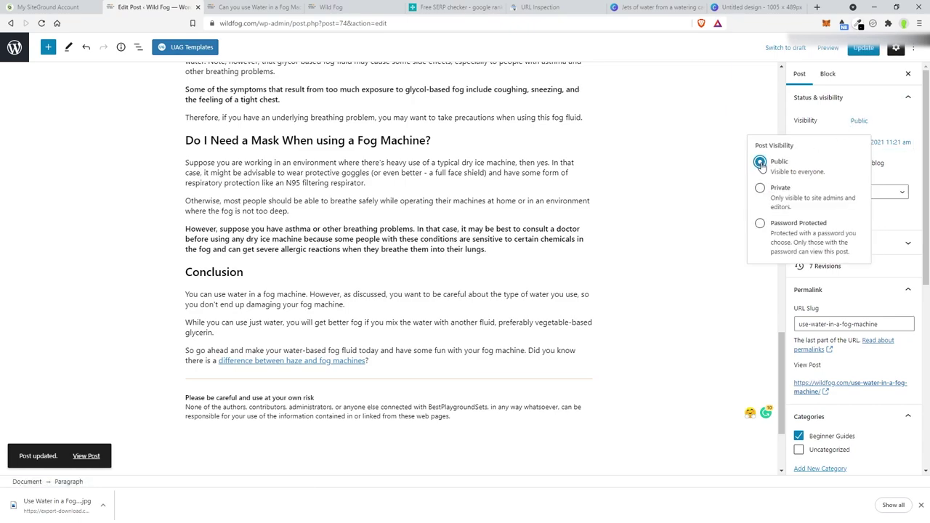
left_click(622, 124)
left_click(864, 47)
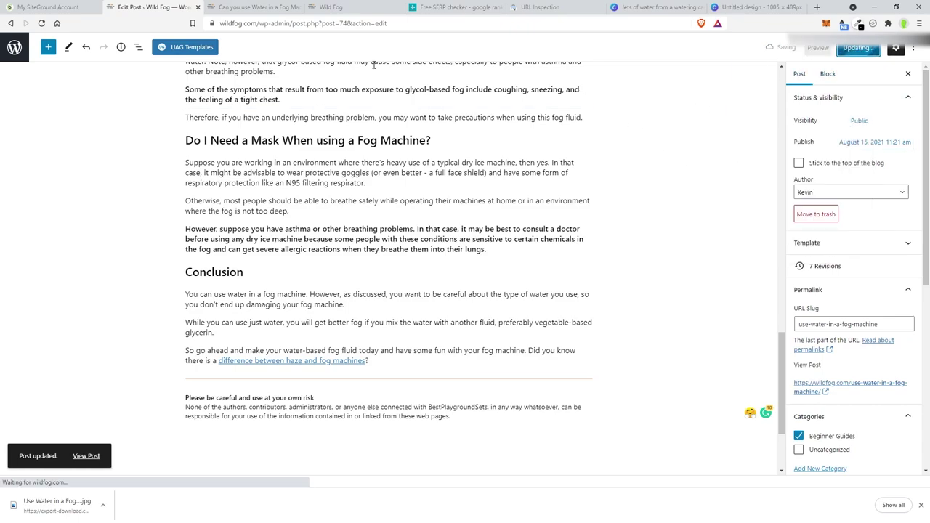
Step: Reload the live article and review its title, table of contents, "safe to breathe" link, conclusion and related posts
left_click(253, 9)
left_click(41, 23)
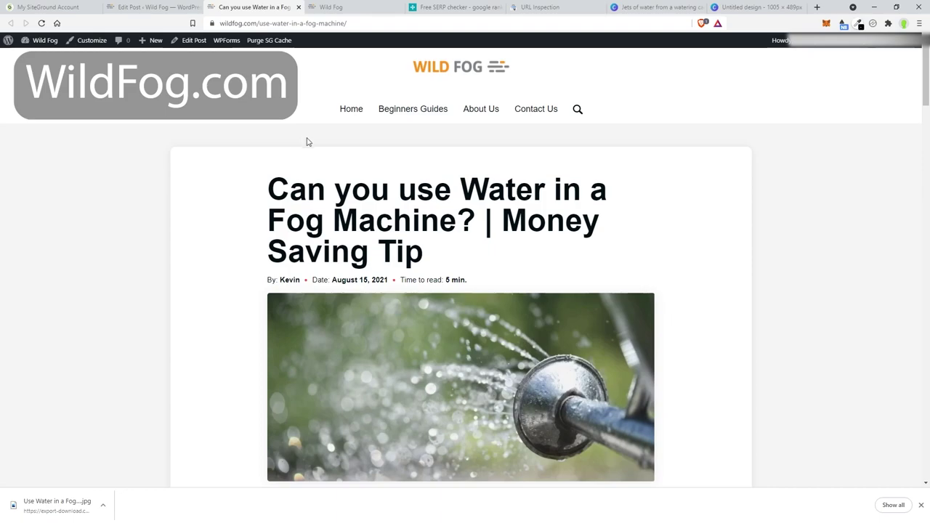
scroll(763, 277, "down", 8)
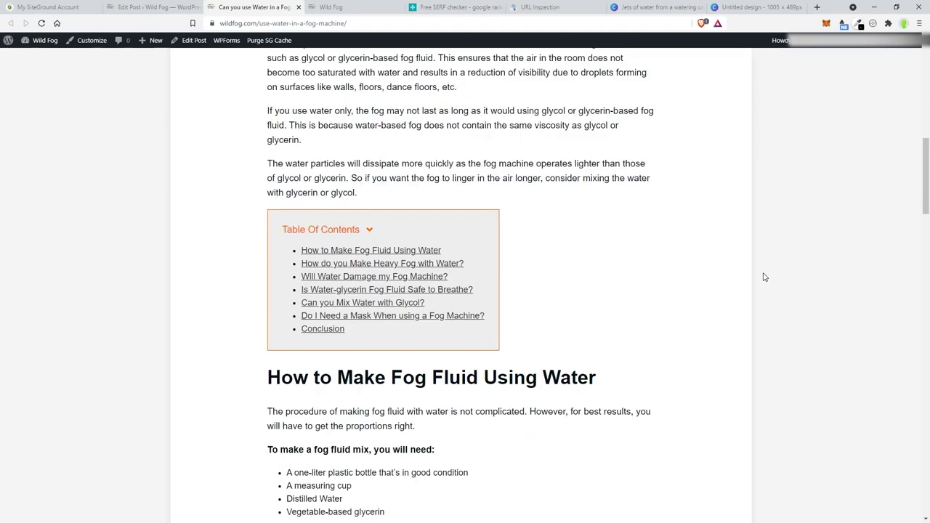
scroll(763, 277, "down", 4)
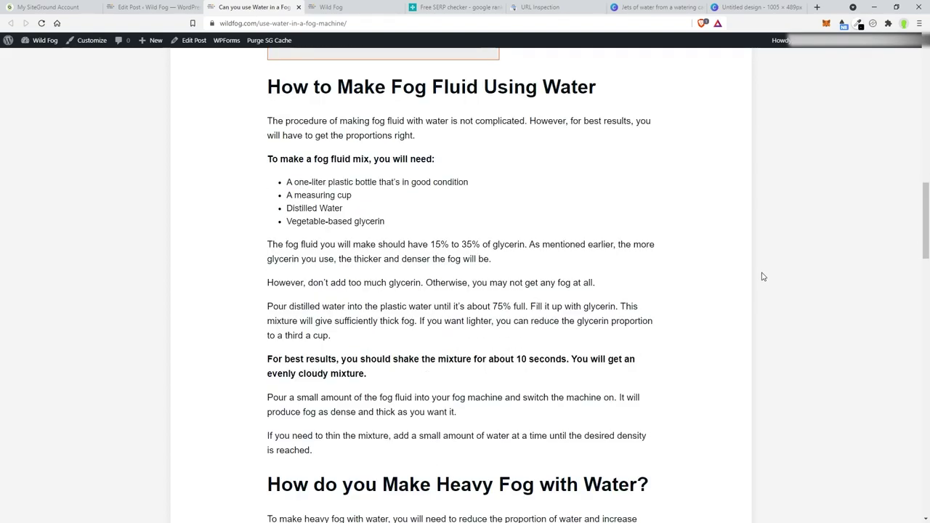
scroll(764, 277, "down", 5)
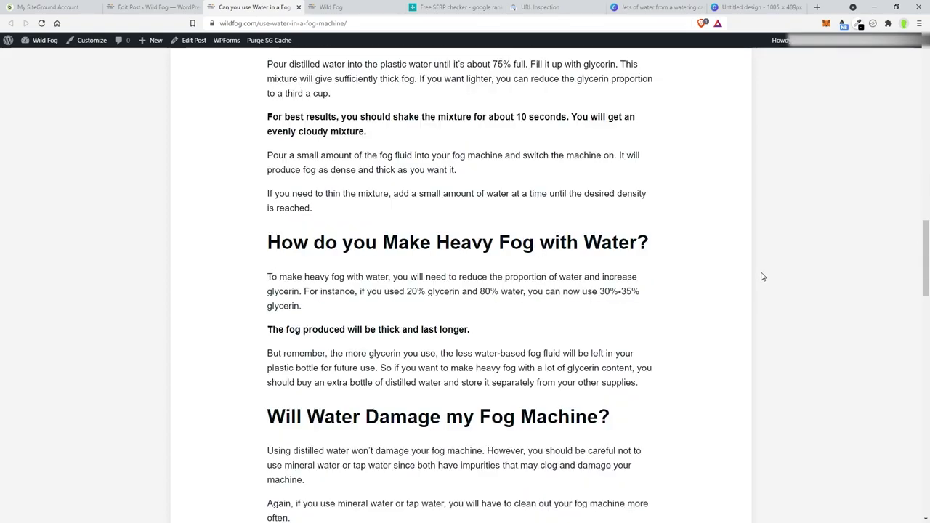
scroll(763, 277, "down", 5)
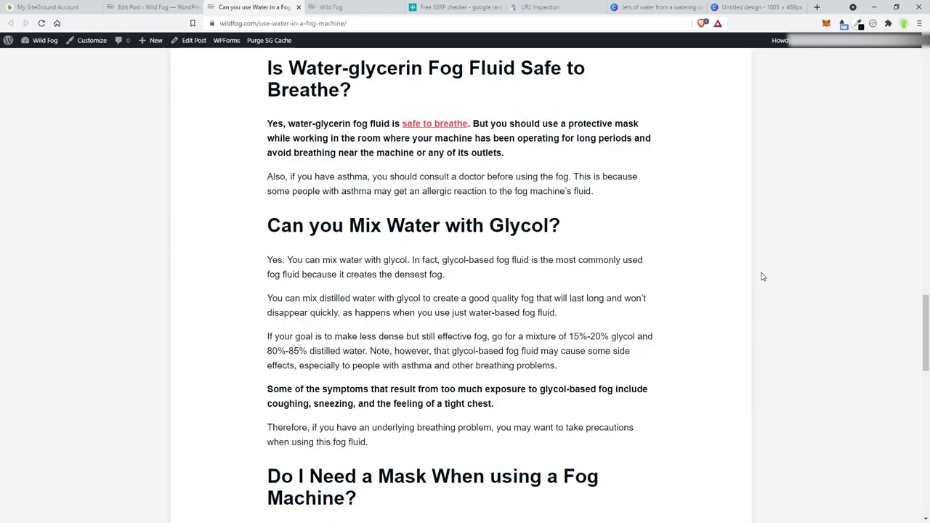
scroll(763, 277, "down", 6)
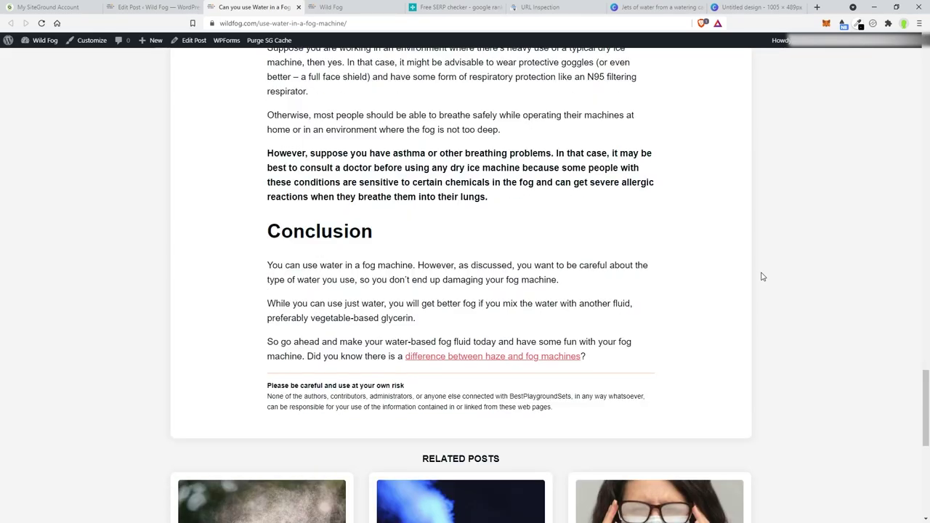
scroll(831, 398, "down", 6)
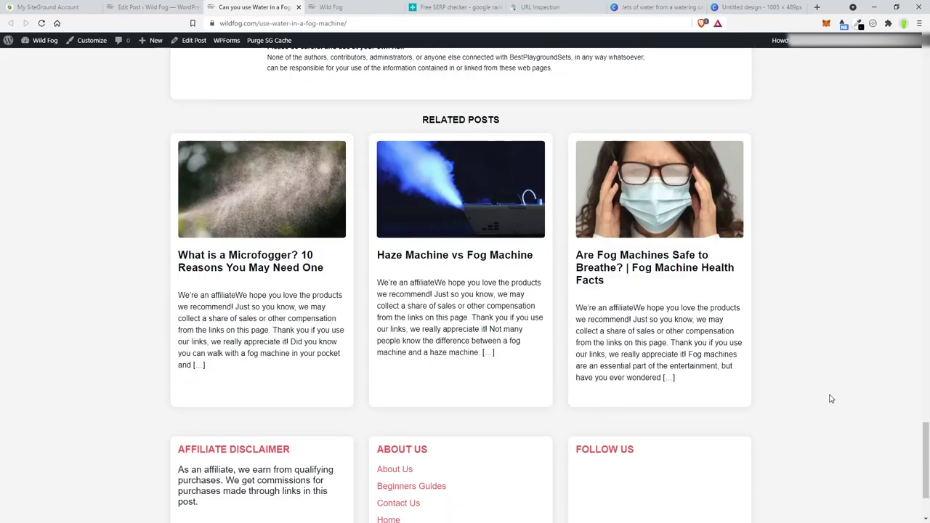
left_click_drag(927, 440, 885, 65)
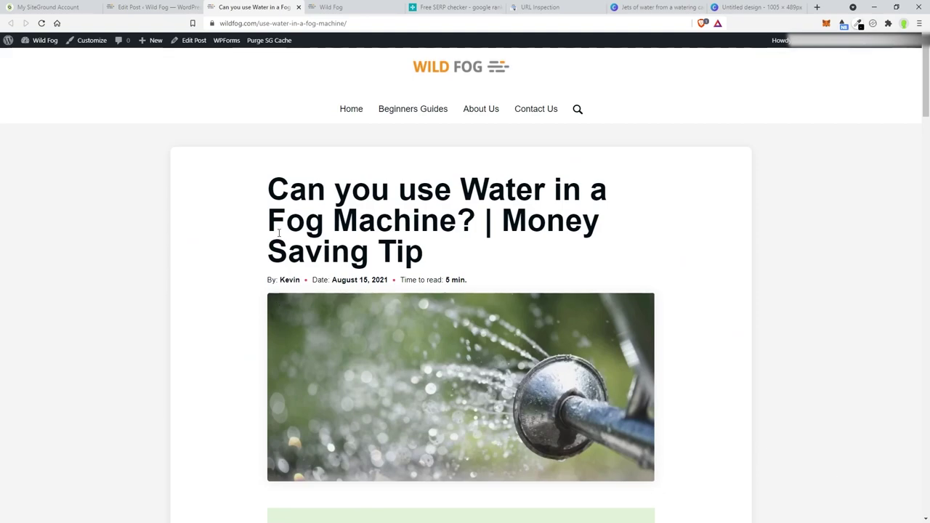
Step: Open the Wild Fog home page and check how the new article is shown under Latest Posts
left_click(356, 113)
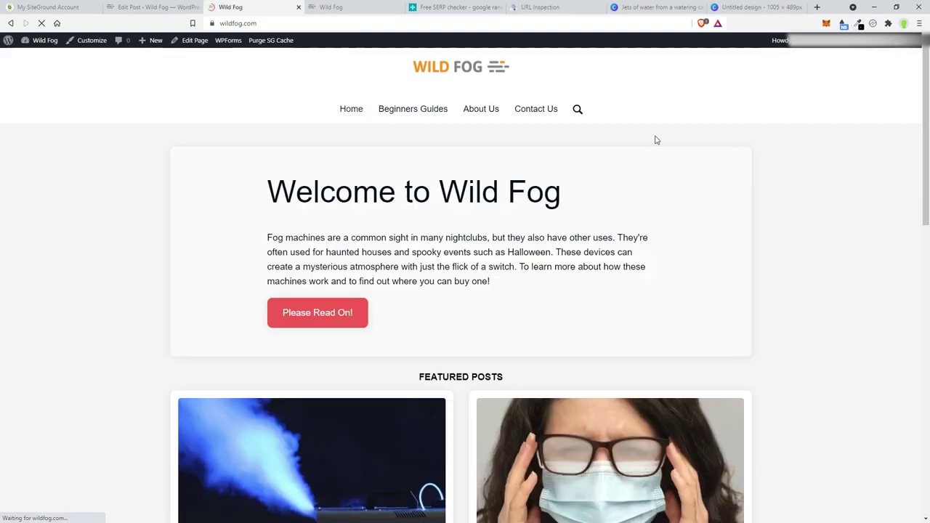
scroll(719, 191, "down", 4)
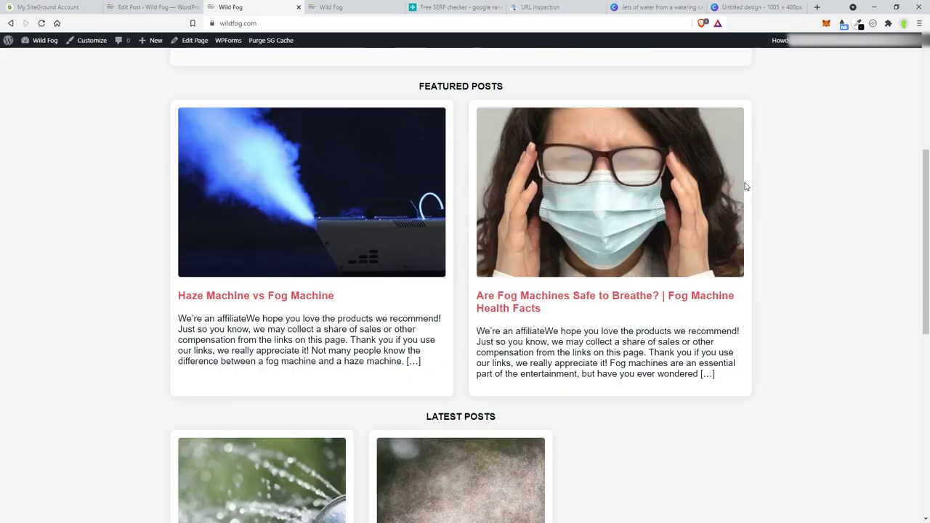
scroll(745, 185, "down", 3)
scroll(749, 187, "down", 1)
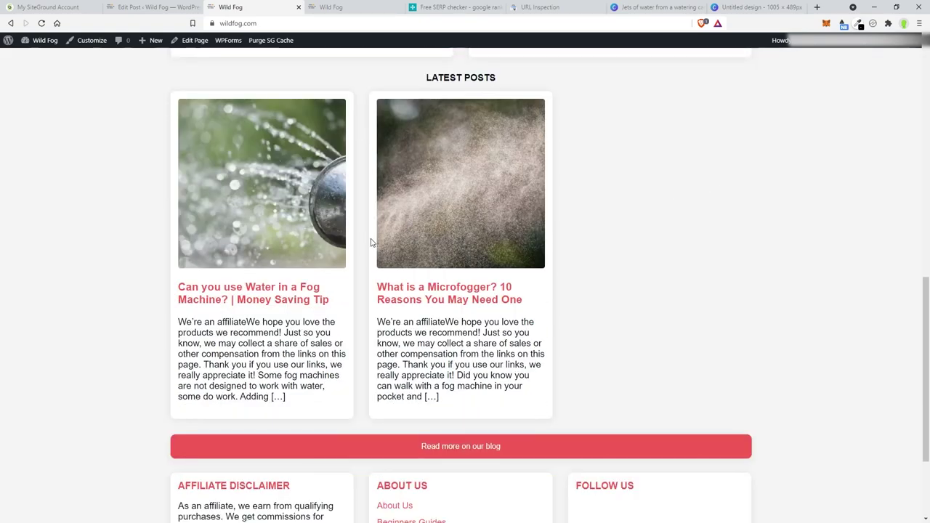
scroll(548, 225, "up", 1)
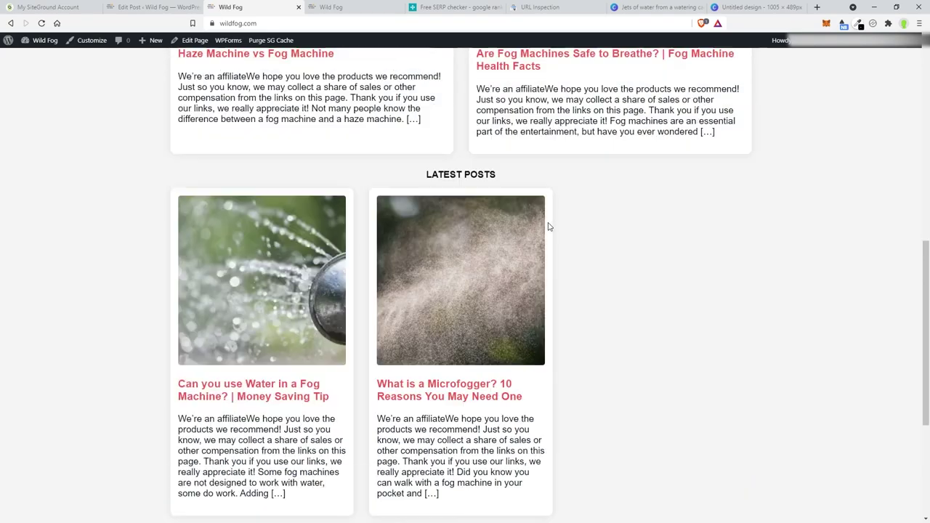
Step: Open the Popcorn Theme Options in the site customizer and compare the Featured Posts and Latest Posts layouts on the home page preview
scroll(472, 301, "down", 1)
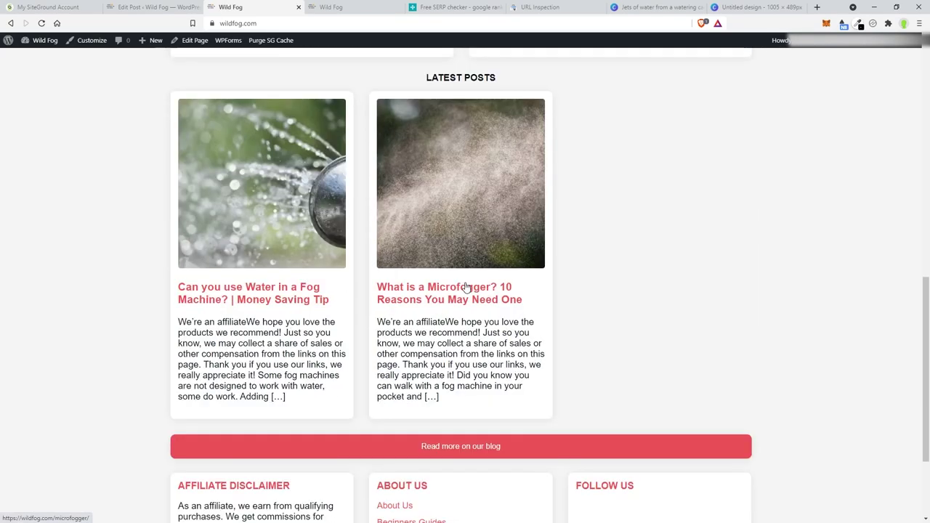
left_click(92, 45)
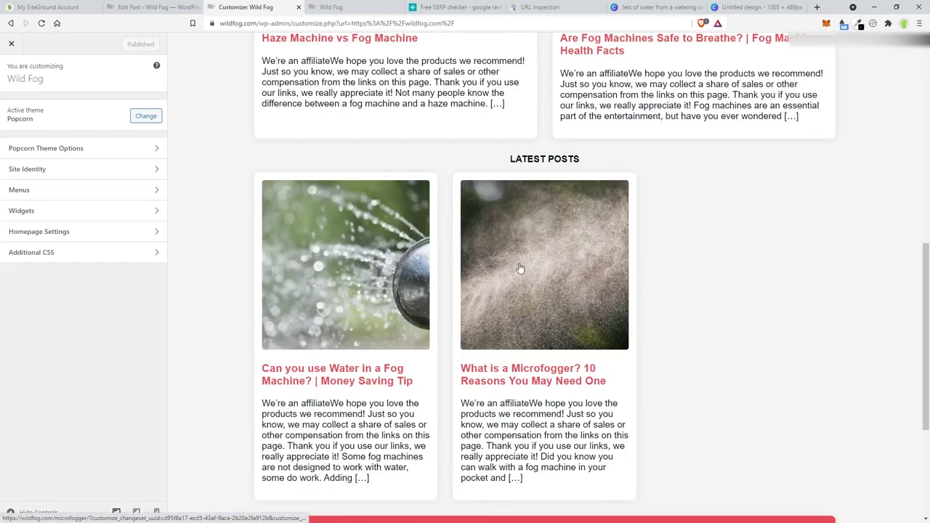
scroll(313, 127, "up", 2)
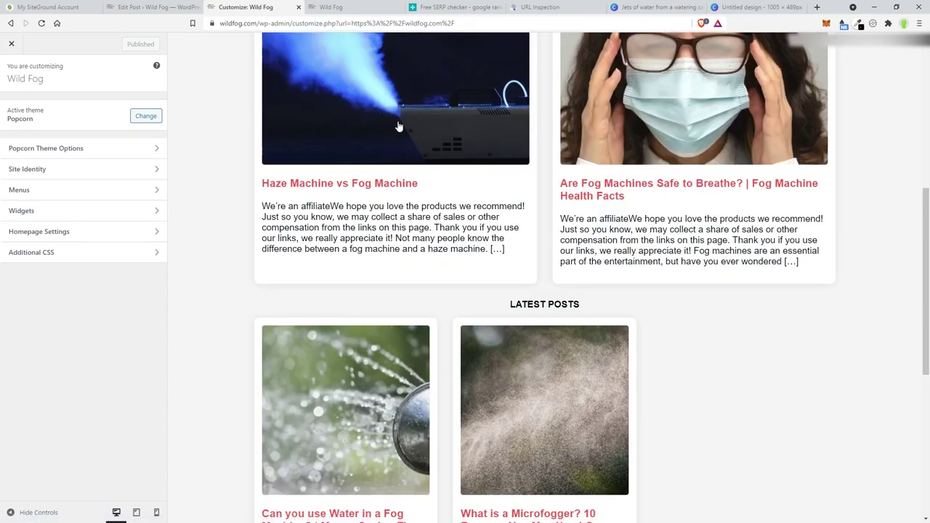
scroll(421, 268, "down", 2)
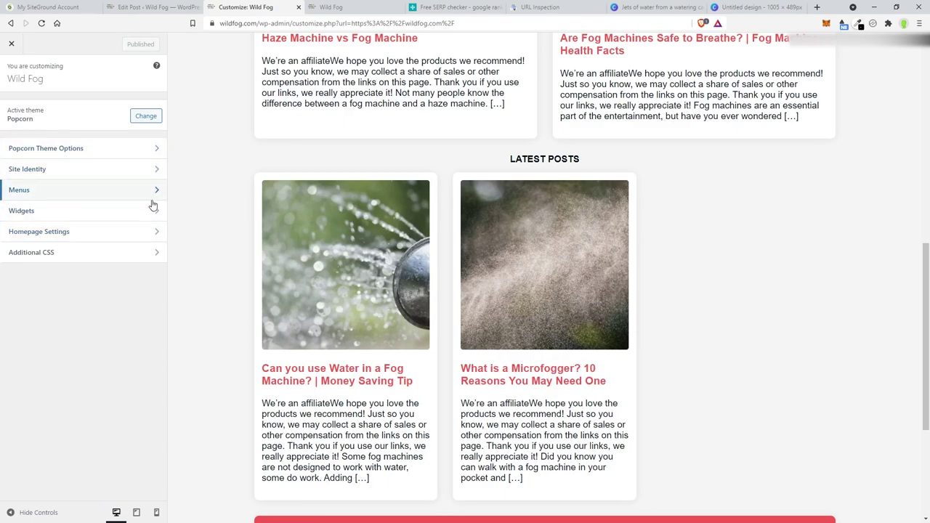
left_click(153, 149)
scroll(667, 334, "up", 3)
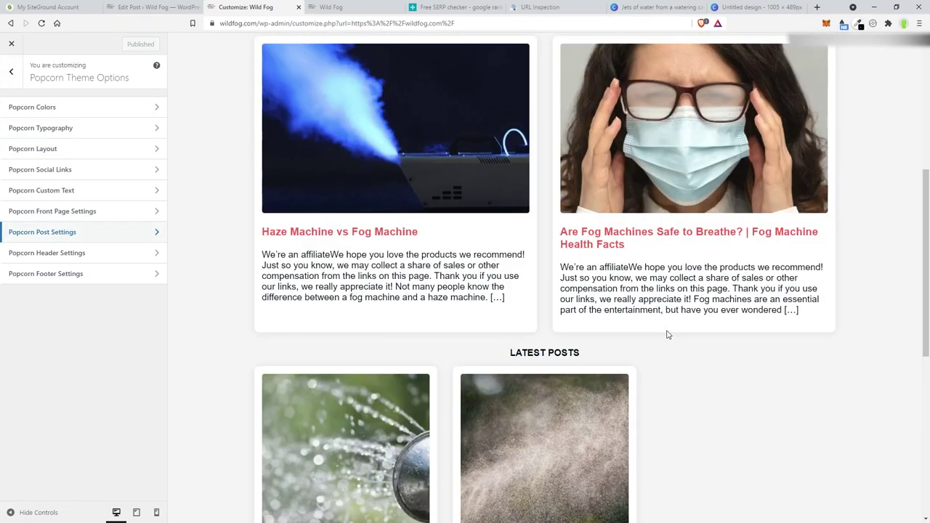
scroll(713, 346, "up", 4)
scroll(761, 356, "down", 6)
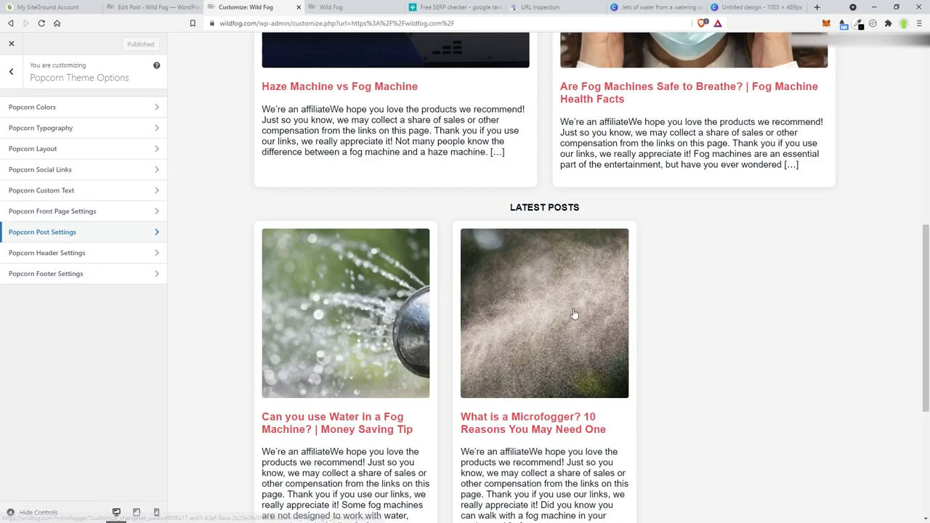
scroll(732, 327, "up", 4)
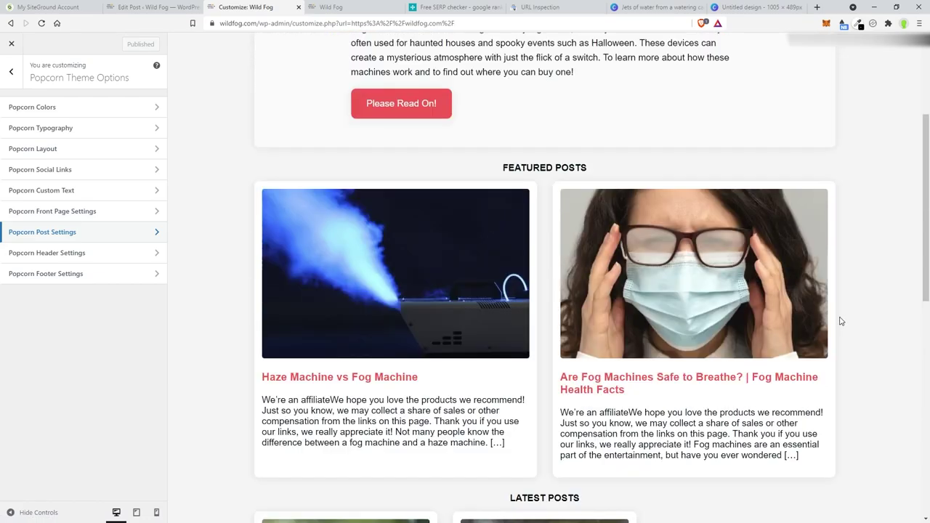
scroll(841, 321, "up", 3)
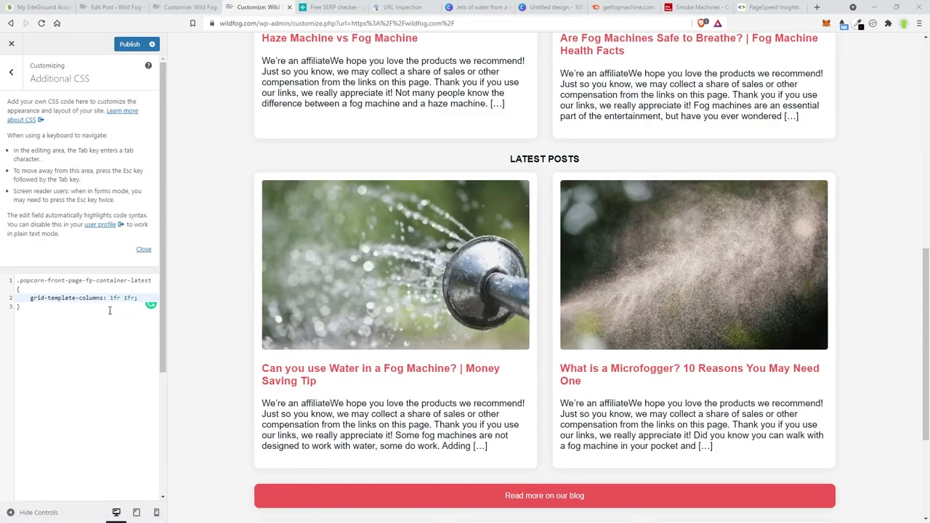
Step: Cut the .popcorn-front-page-fp-container-latest rule from Additional CSS and check the Latest Posts layout without it
left_click_drag(20, 307, 14, 286)
key("ctrl+c")
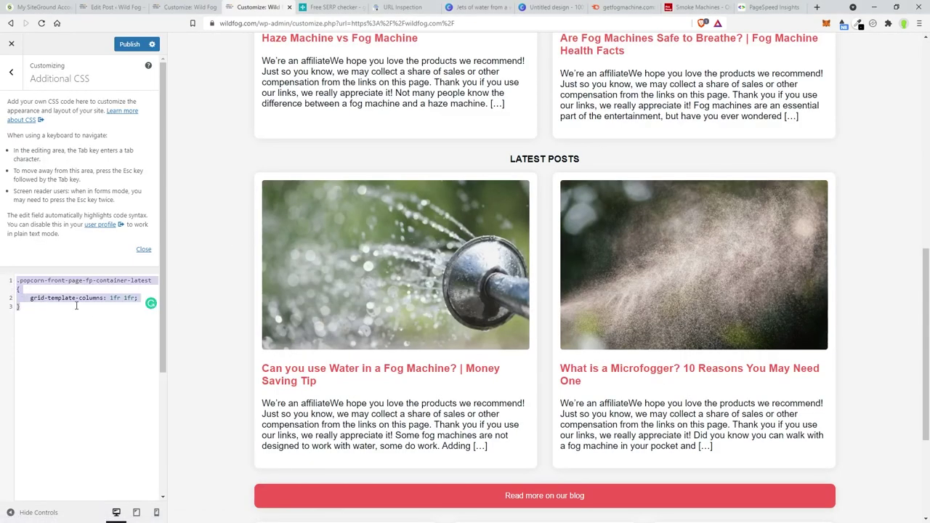
key("BackSpace")
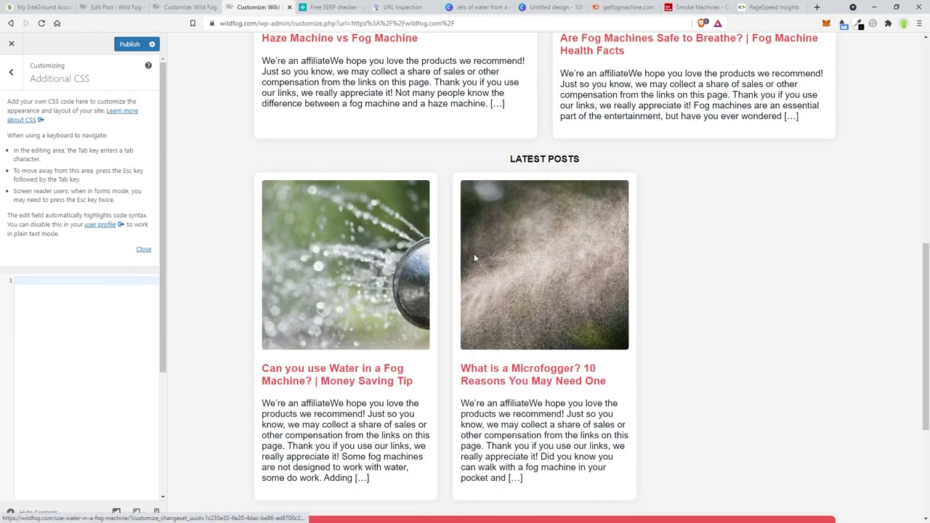
scroll(519, 290, "up", 3)
scroll(452, 217, "down", 3)
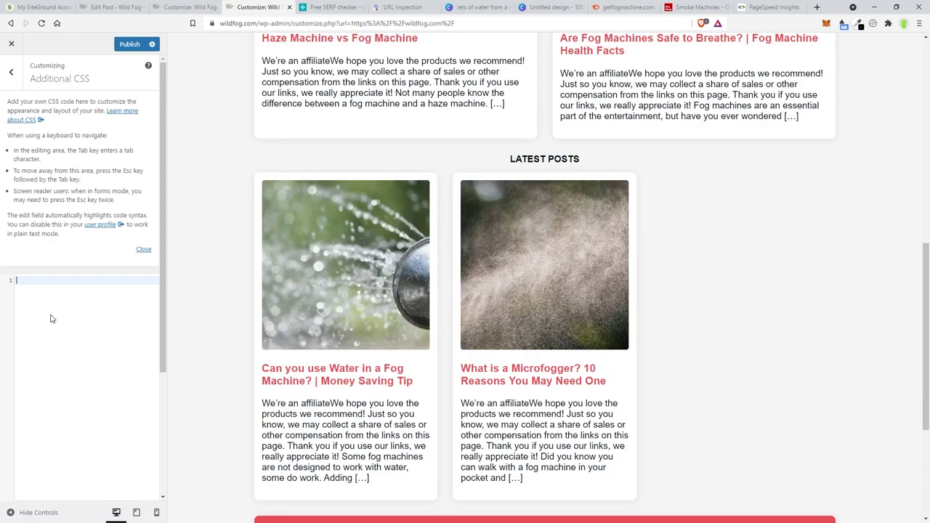
Step: Paste the .popcorn-front-page-fp-container-latest rule with grid-template-columns: 1fr 1fr into Additional CSS, check the preview, and publish it
key("ctrl+v")
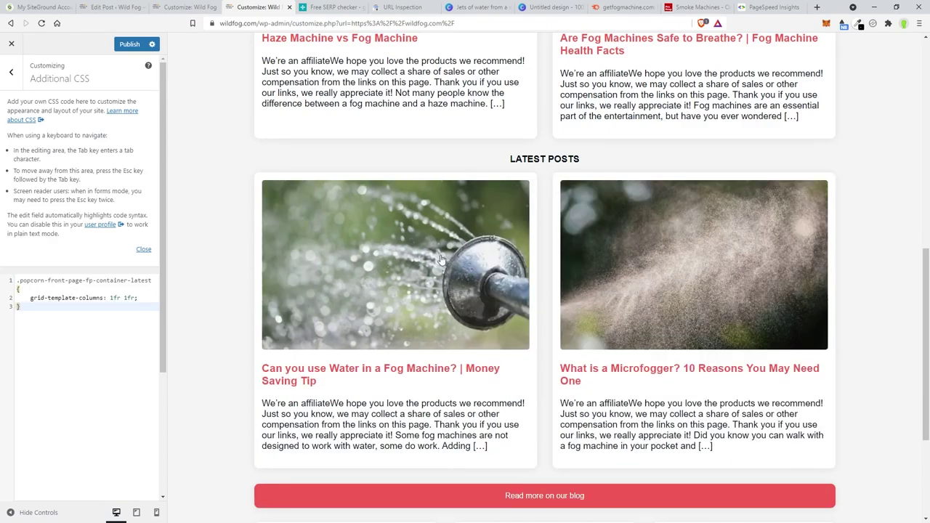
scroll(658, 274, "down", 2)
scroll(654, 276, "up", 4)
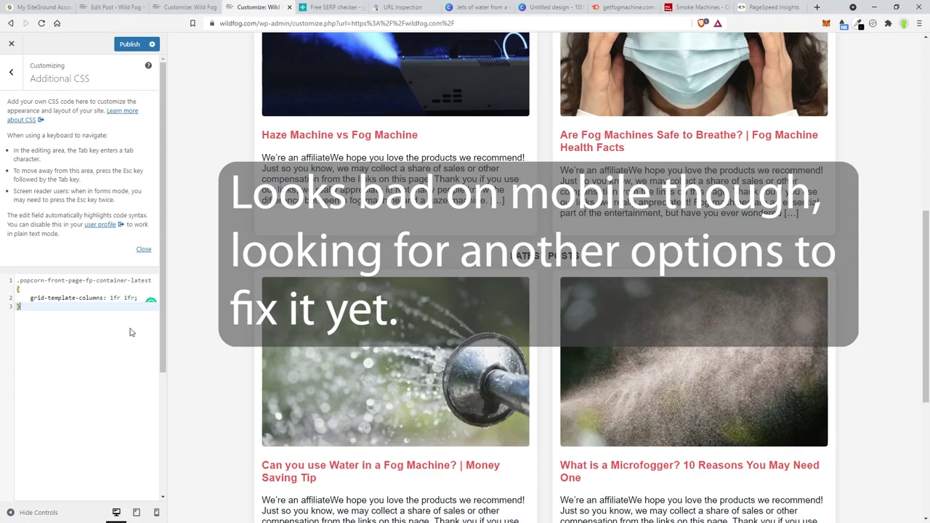
scroll(331, 317, "up", 6)
scroll(331, 316, "down", 13)
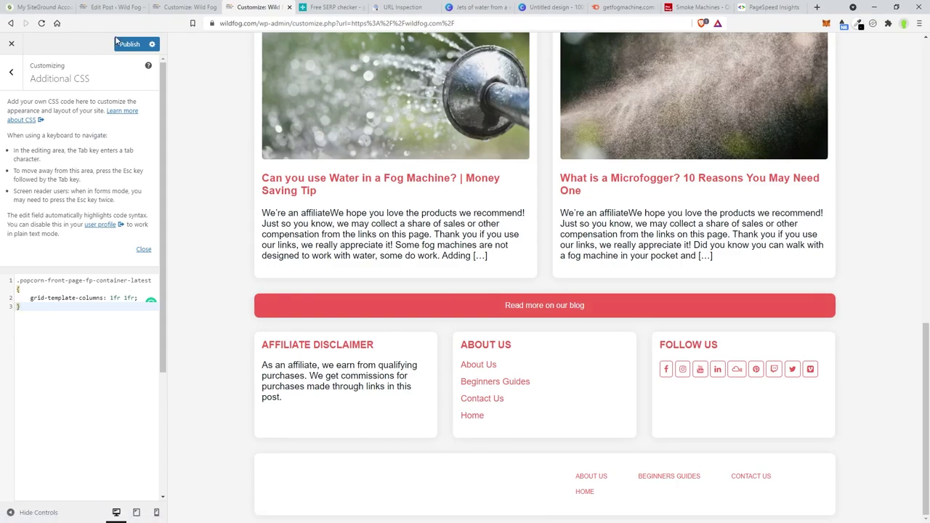
left_click(120, 44)
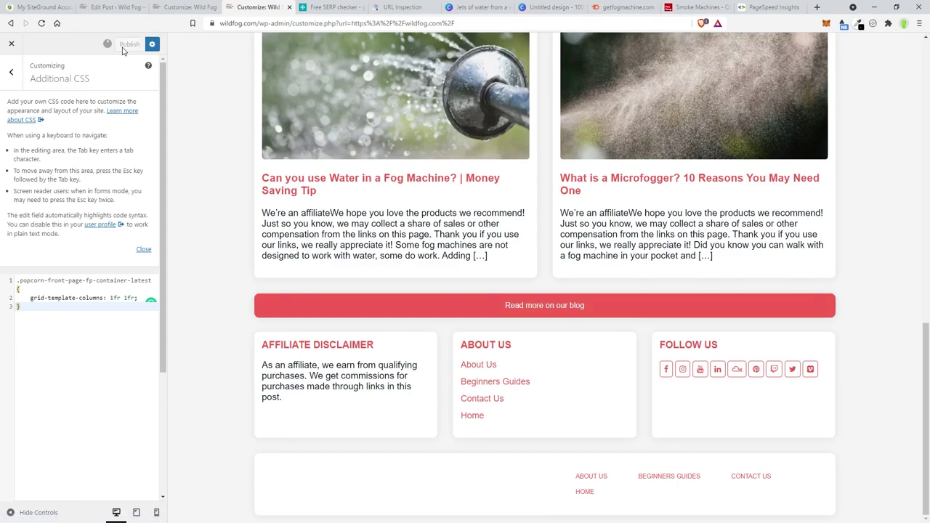
Step: Disable the social links in the Popcorn Footer Settings and publish the change
left_click(13, 76)
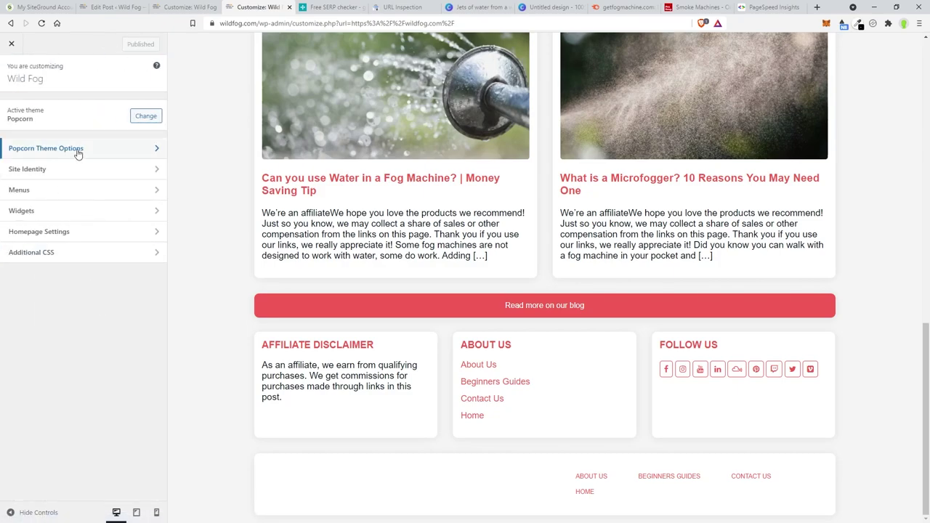
left_click(100, 153)
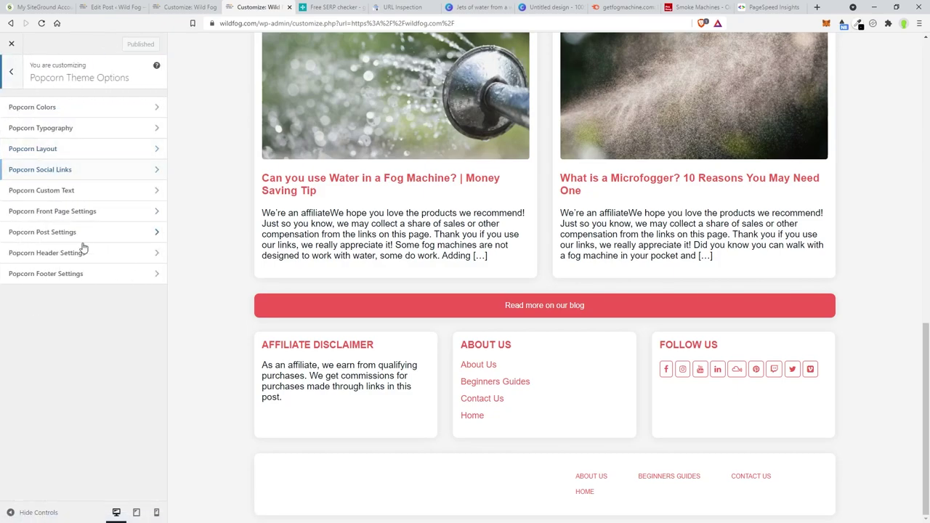
left_click(84, 274)
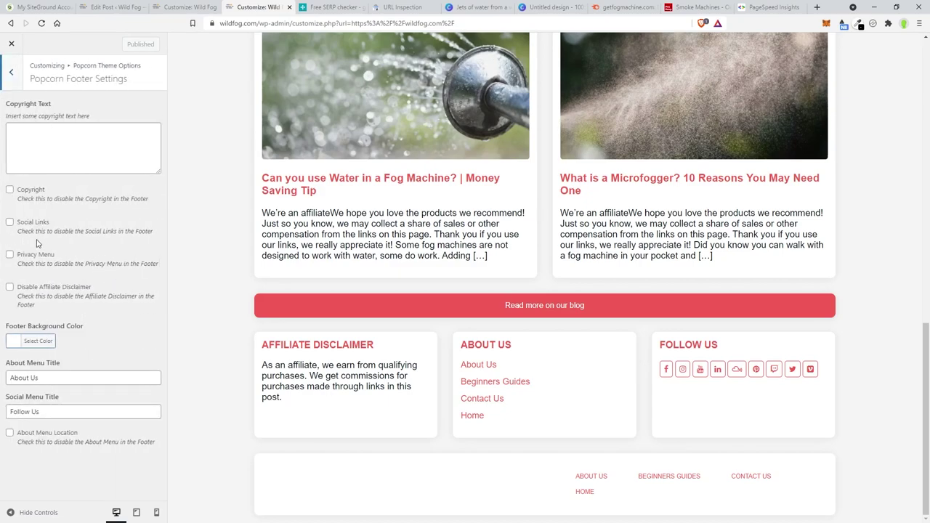
left_click(10, 223)
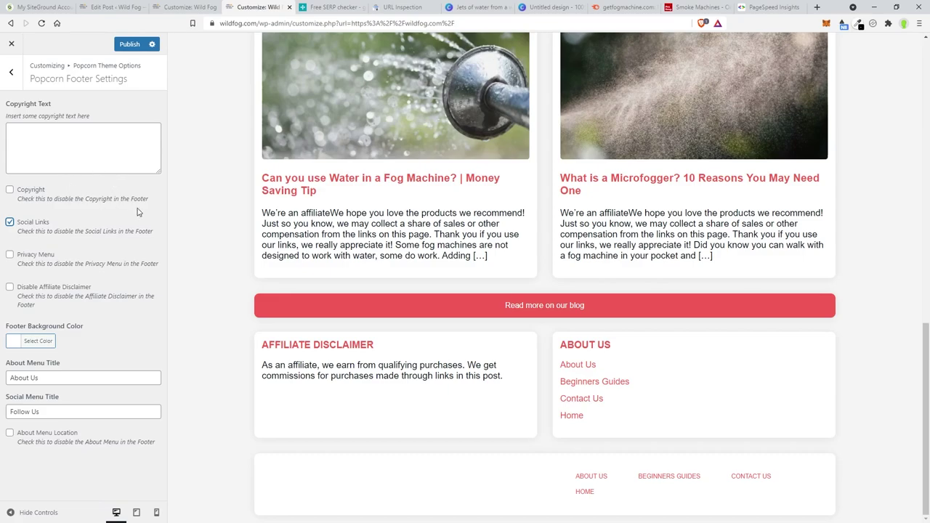
left_click(129, 45)
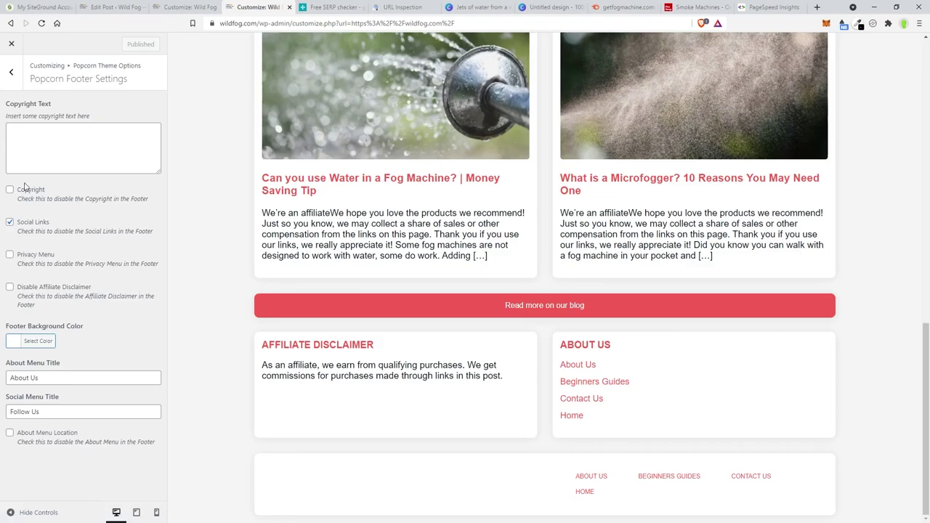
Step: Close the customizer and review the live home page's Latest Posts, footer and welcome section
left_click(12, 44)
scroll(115, 276, "down", 10)
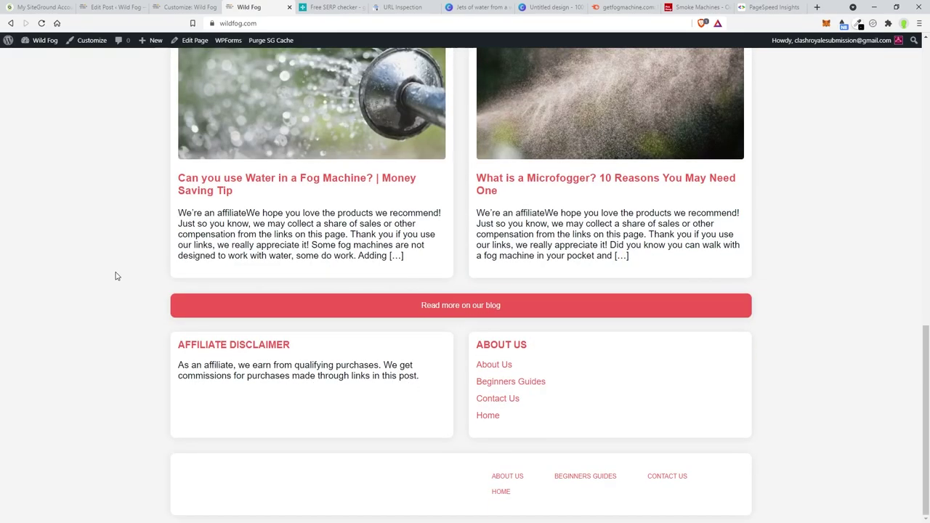
scroll(114, 276, "up", 10)
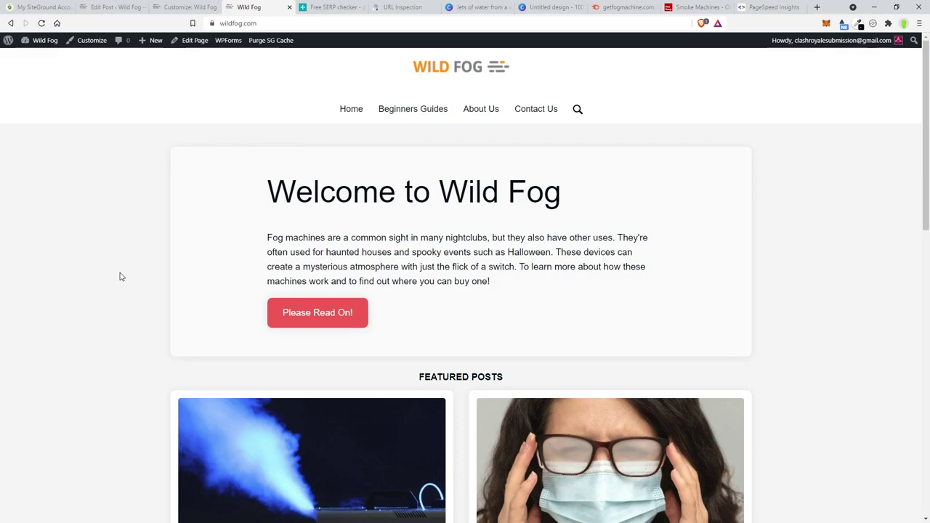
scroll(118, 276, "down", 1)
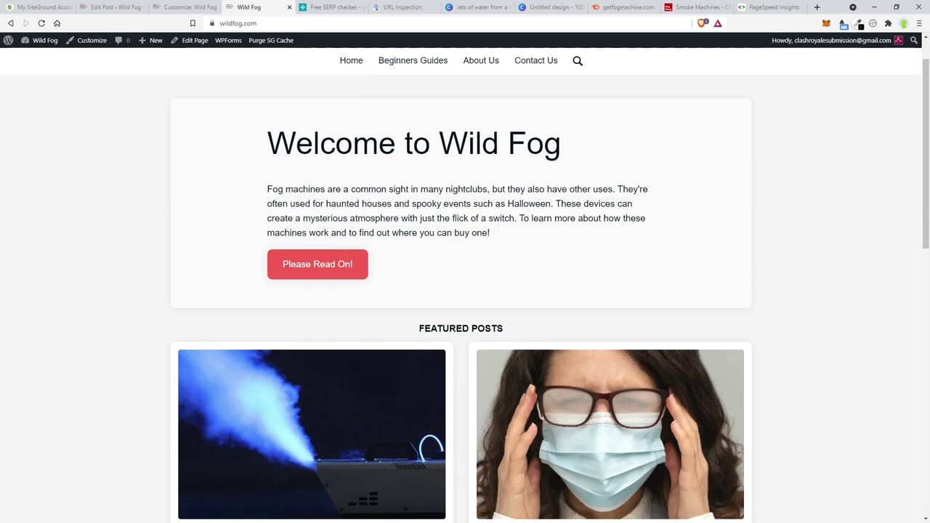
Step: Switch to SERPROBOT and add the keyword "Use Water in a Fog Machine" to the Wild Fog project
key("ctrl+Page_Up")
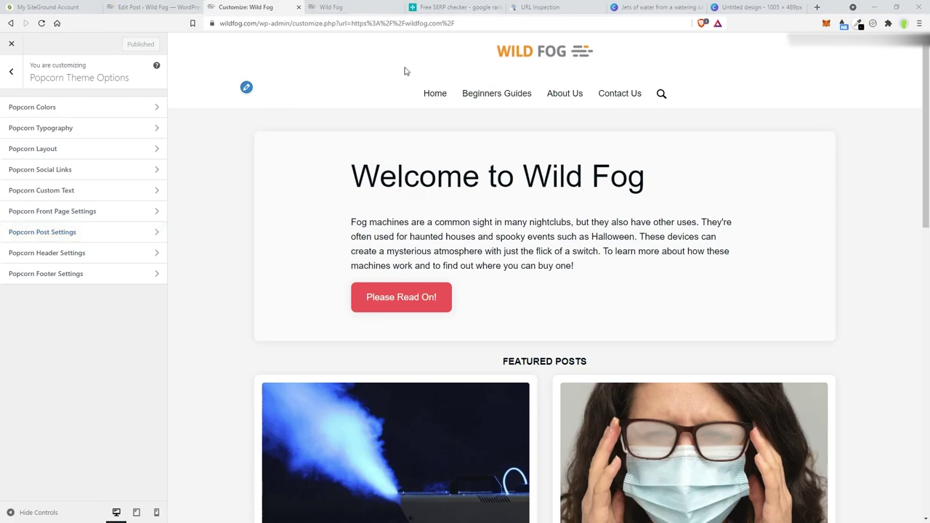
left_click(452, 8)
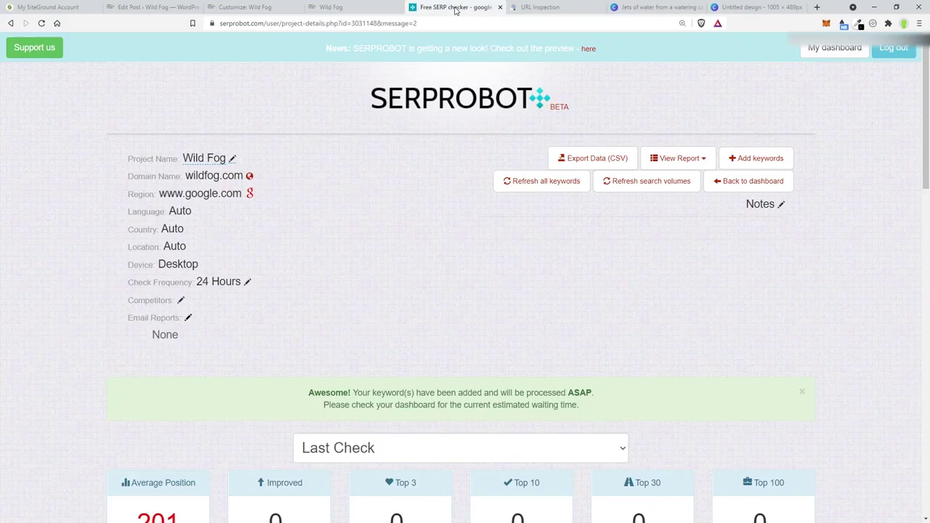
left_click(768, 158)
left_click(550, 269)
type("Use Water in a Fog Machine")
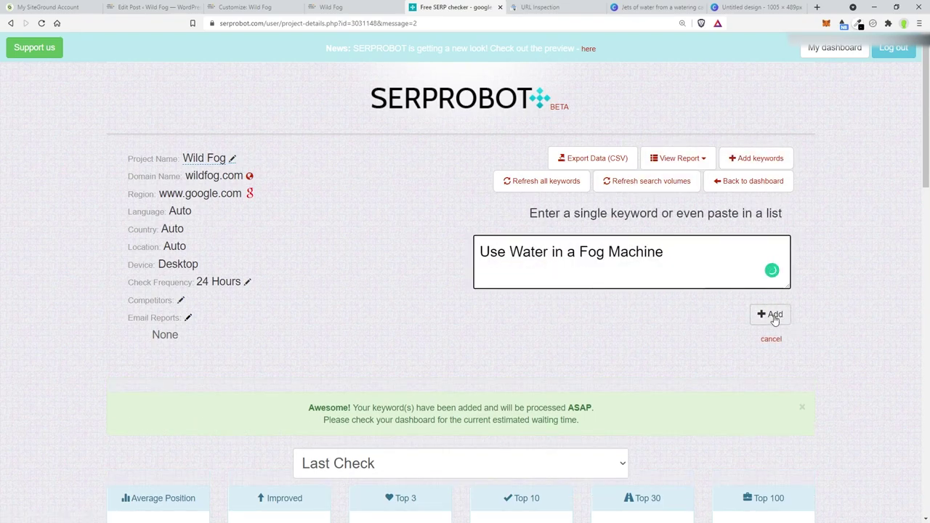
left_click(769, 314)
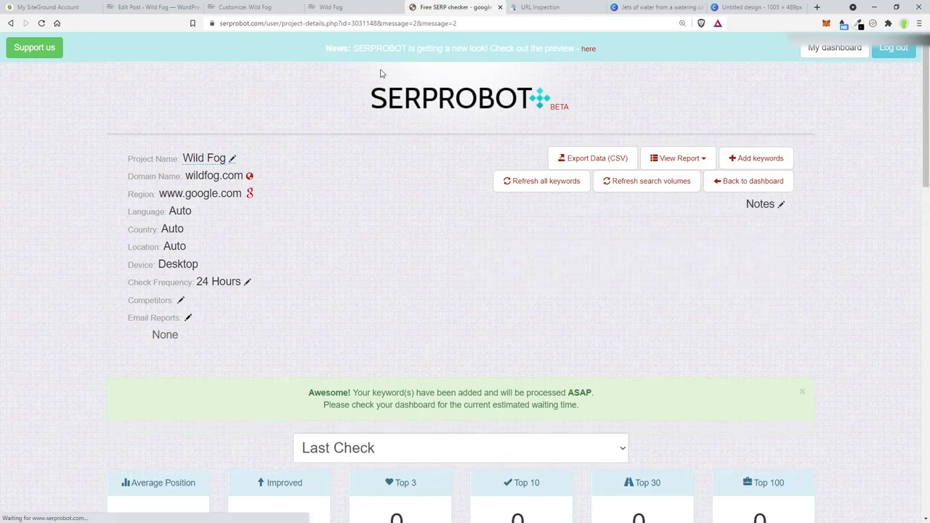
Step: Reload the Wild Fog home page, open the water in a fog machine article from Latest Posts, and copy its URL
left_click(236, 9)
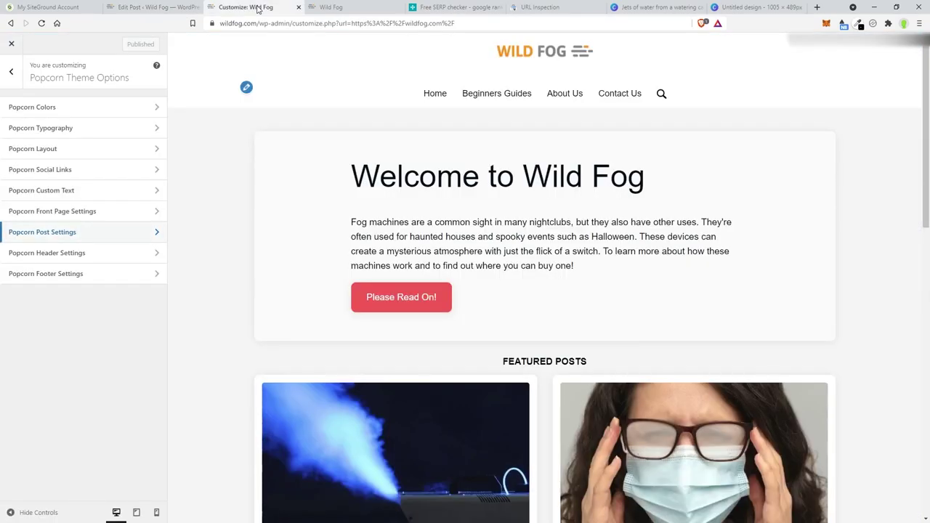
left_click(358, 9)
scroll(359, 109, "down", 8)
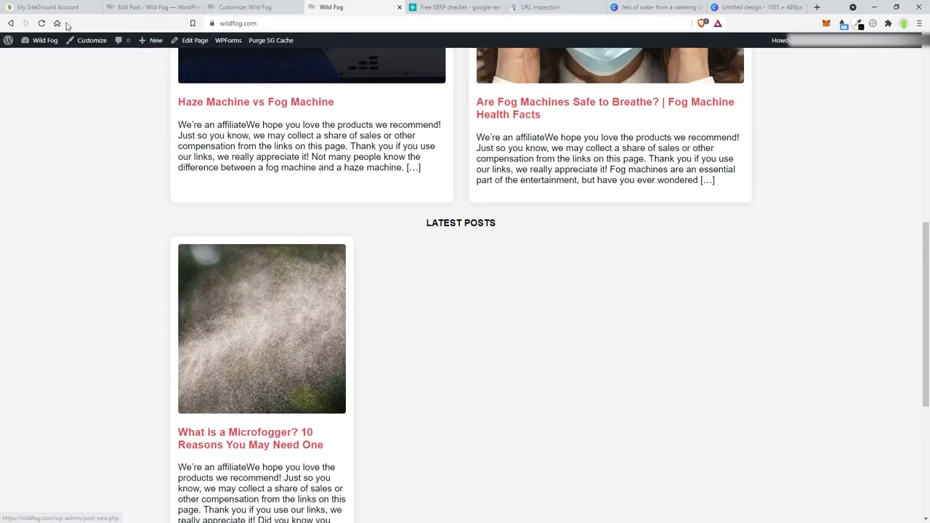
left_click(41, 23)
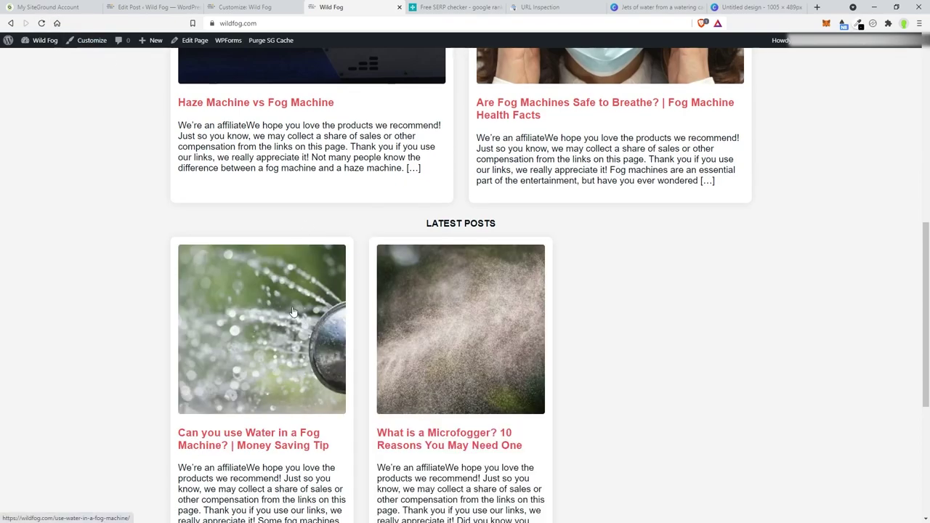
left_click(293, 308)
left_click(353, 24)
key("ctrl+c")
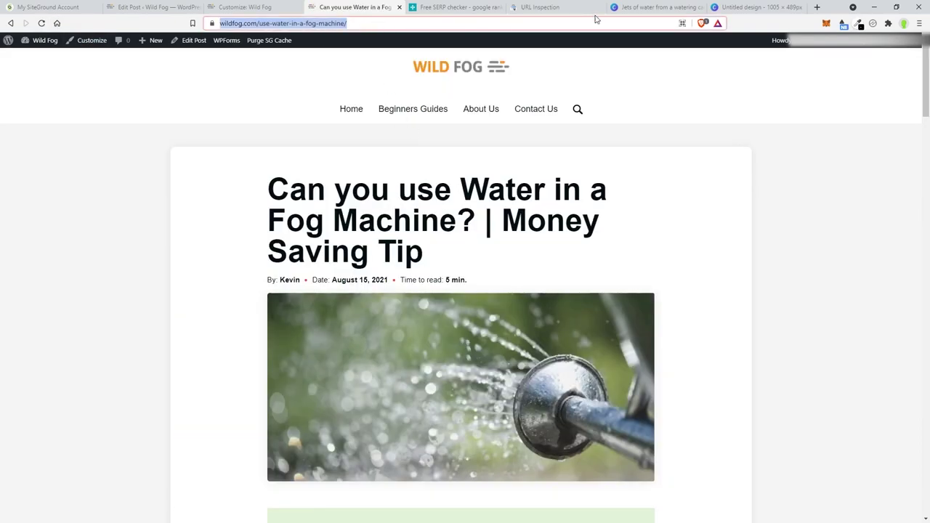
left_click(540, 7)
left_click(385, 50)
key("ctrl+v")
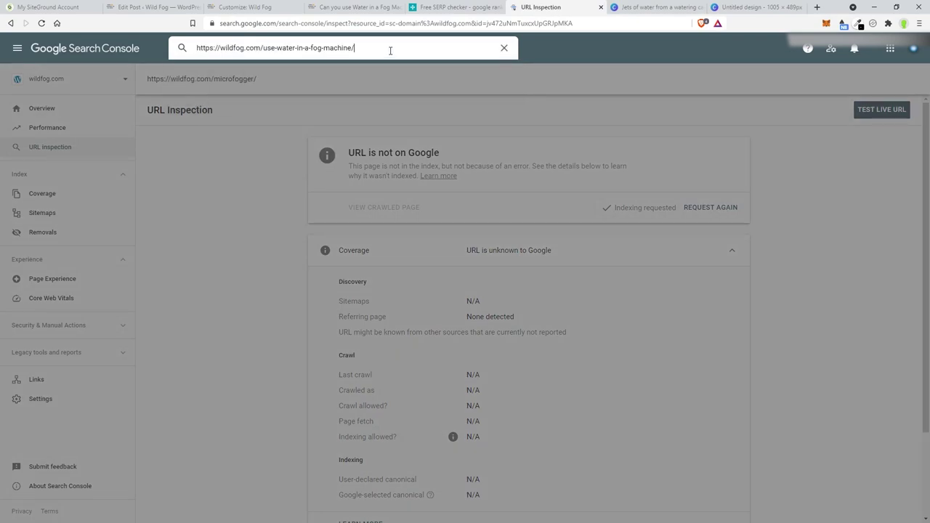
key("Return")
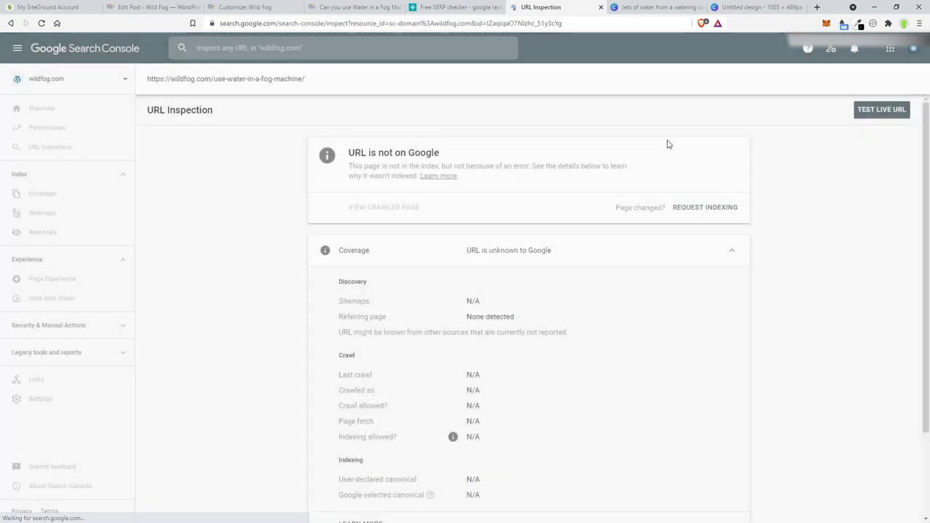
left_click(702, 209)
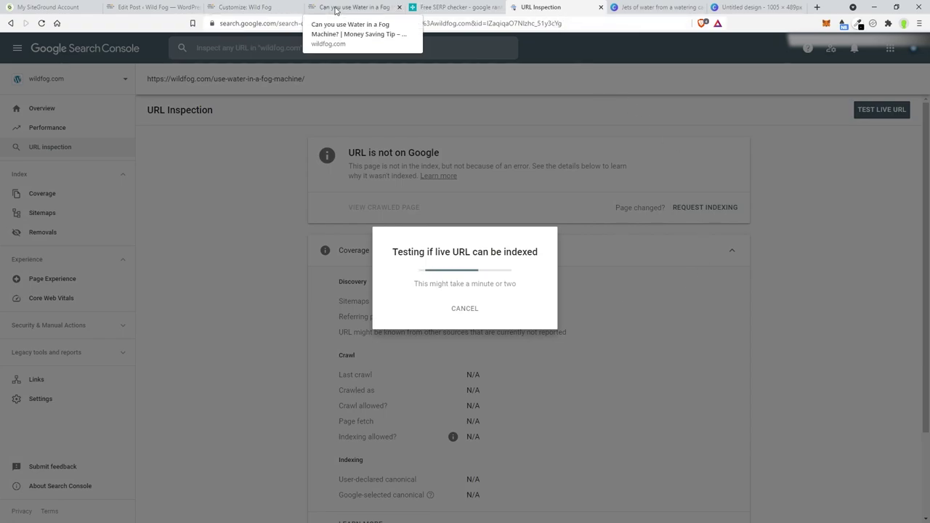
left_click(255, 9)
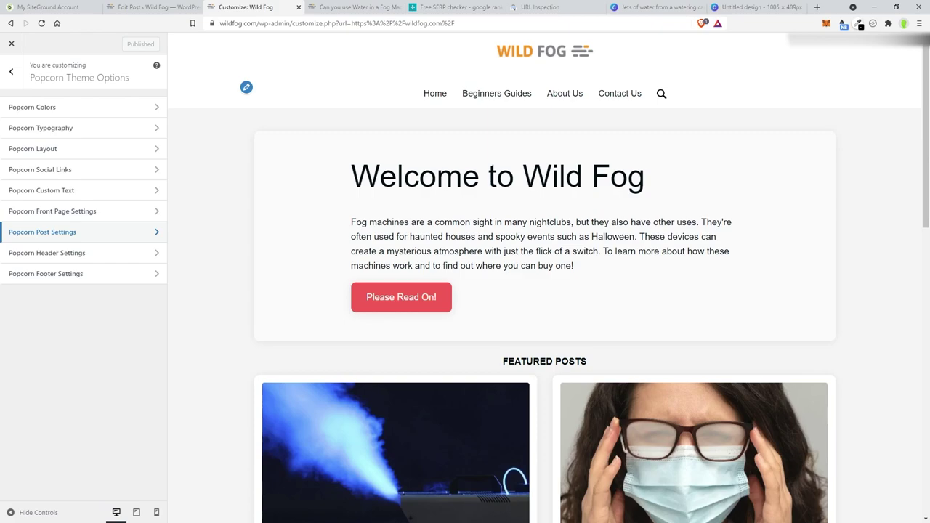